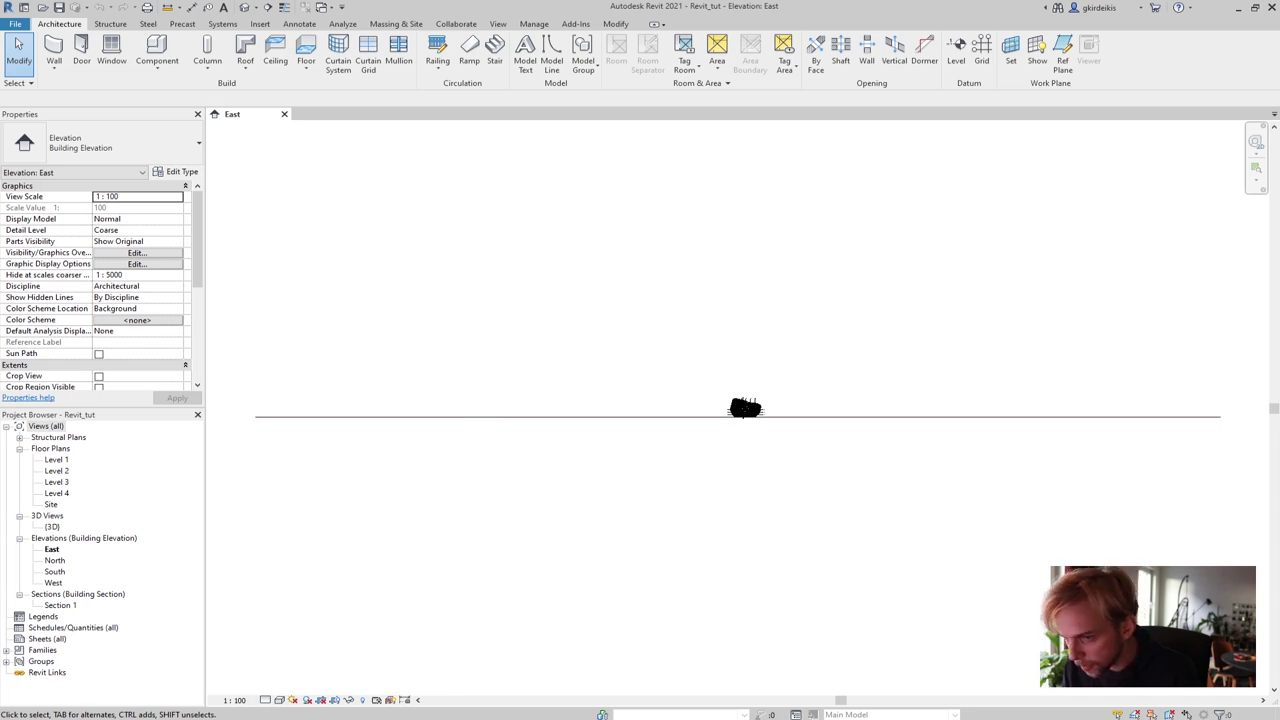
Bring up the assignment brief in the browser, maximize it and scroll through it
key("alt+Tab")
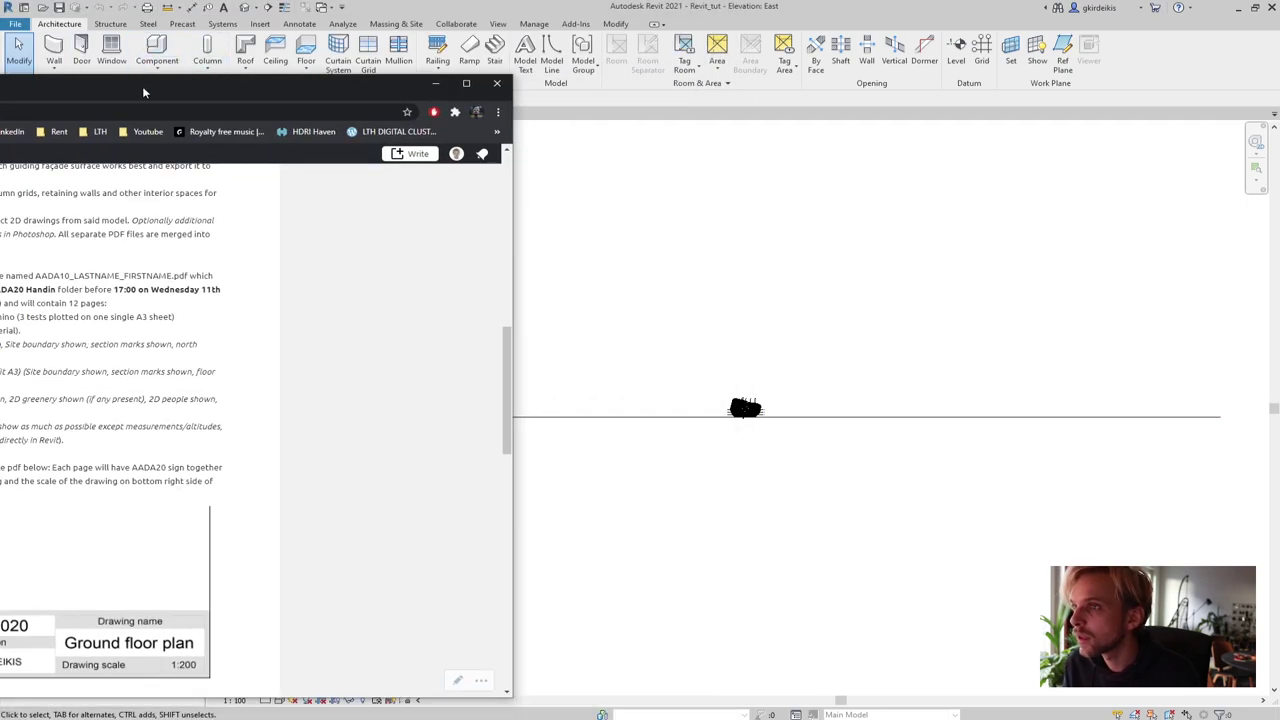
double_click(142, 86)
scroll(755, 597, "down", 5)
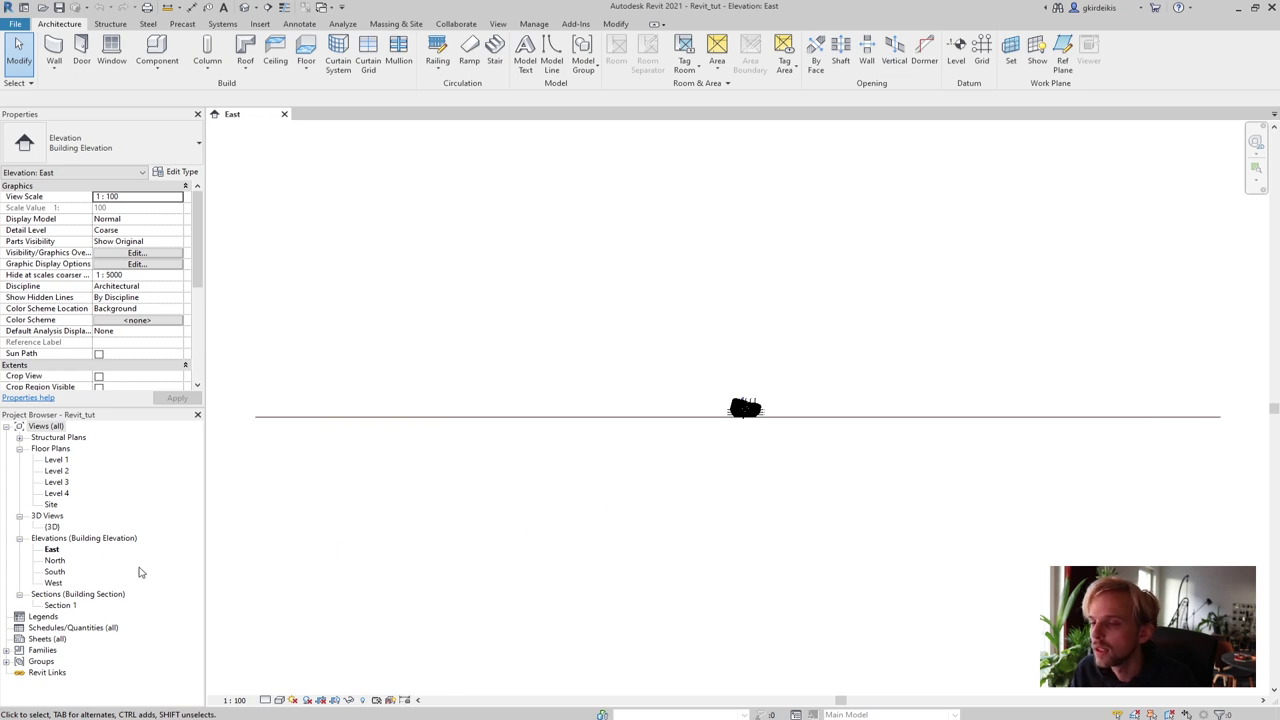
Start a new sheet from the Sheets (all) group in the Project Browser
left_click(40, 629)
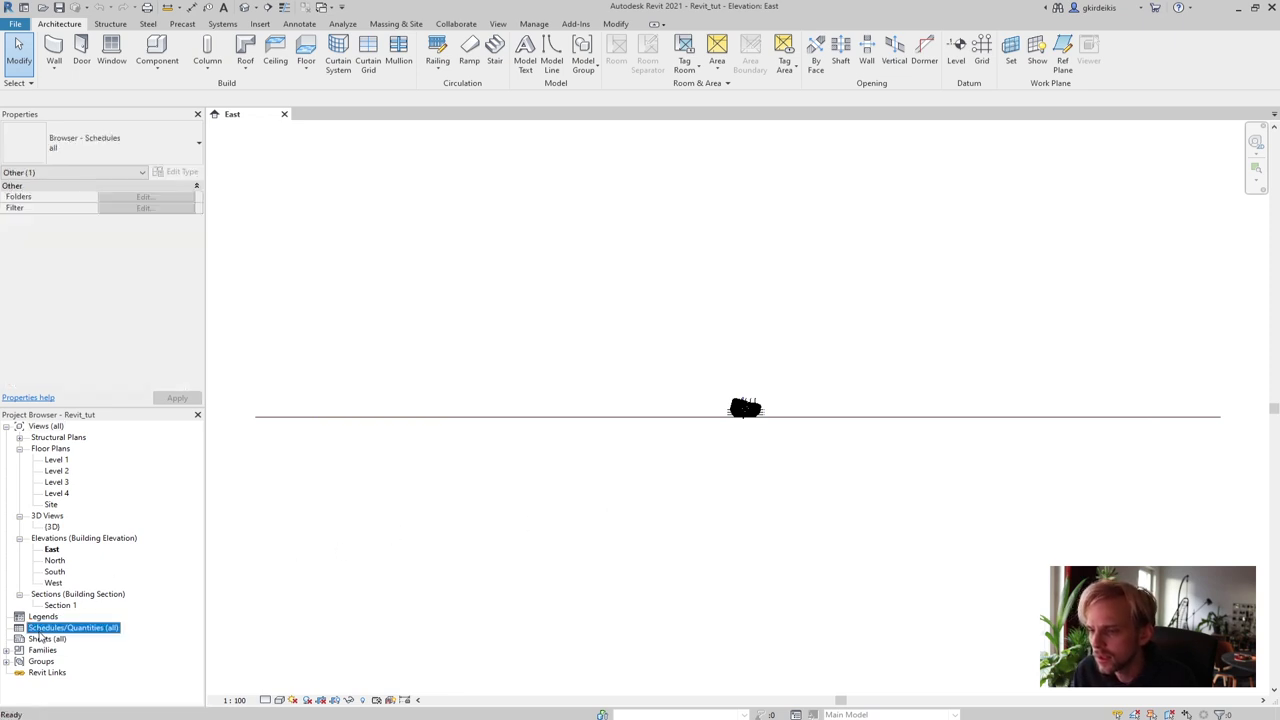
left_click(41, 639)
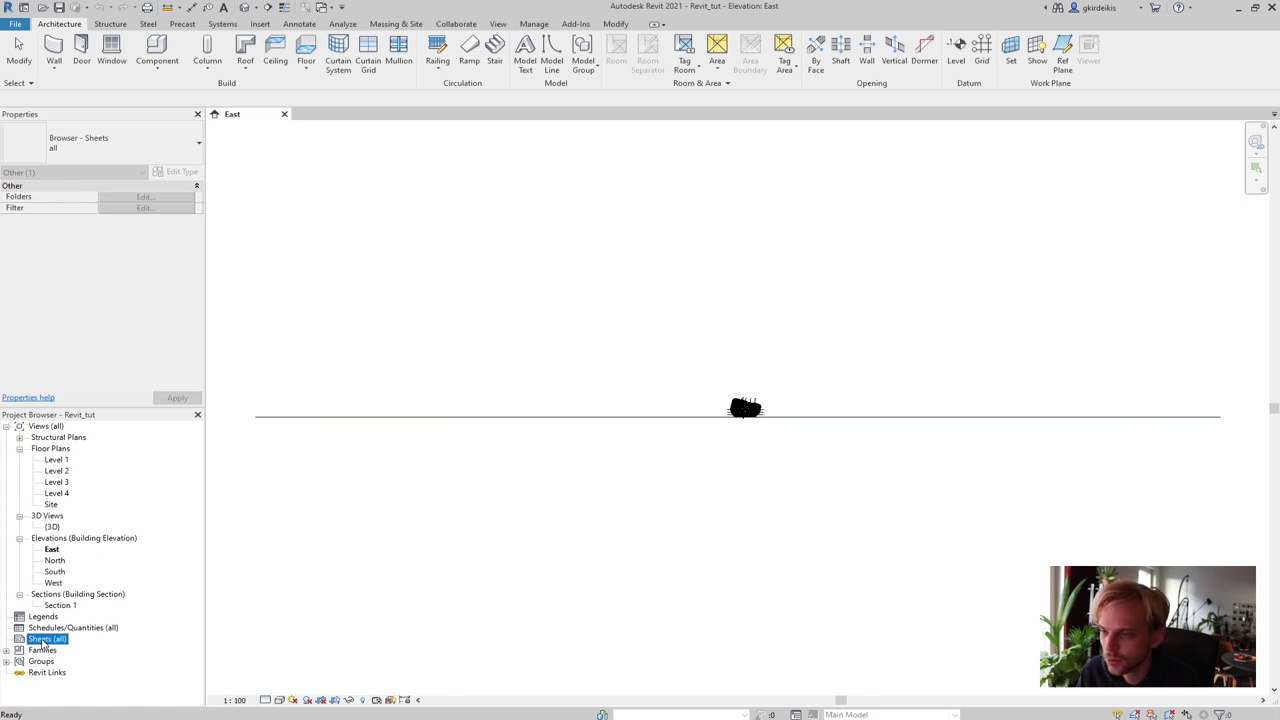
right_click(43, 642)
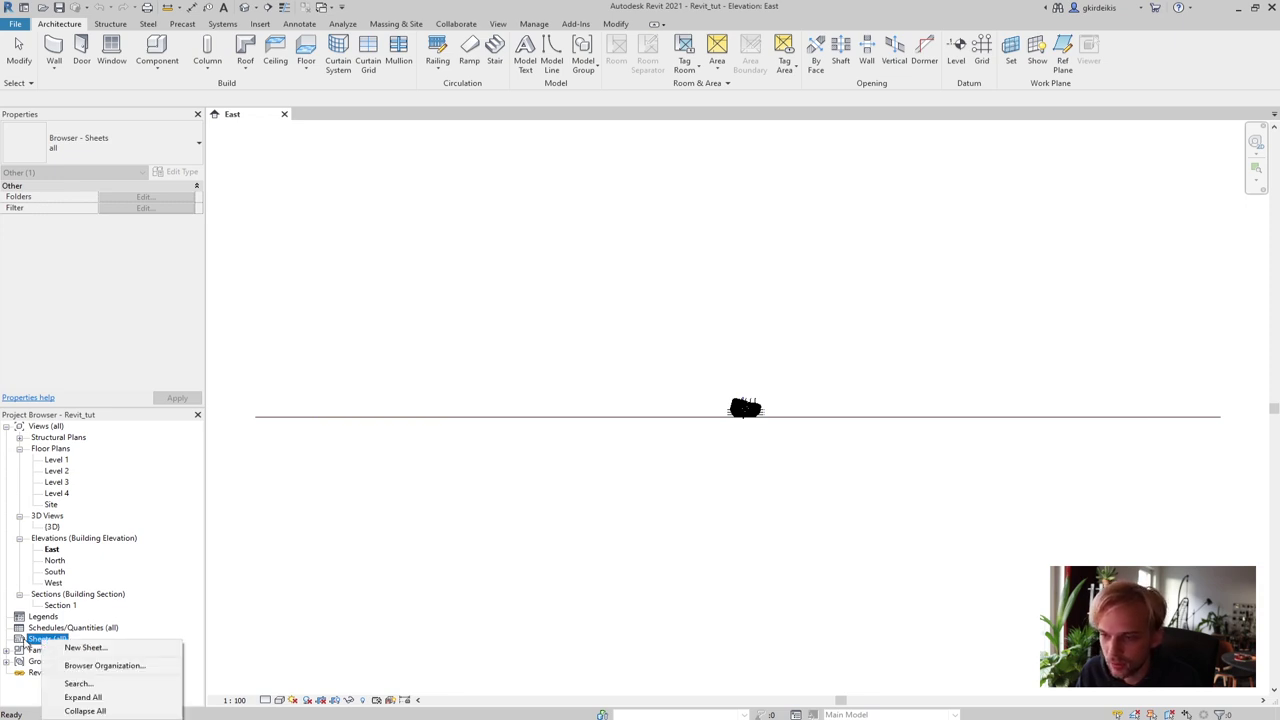
left_click(78, 650)
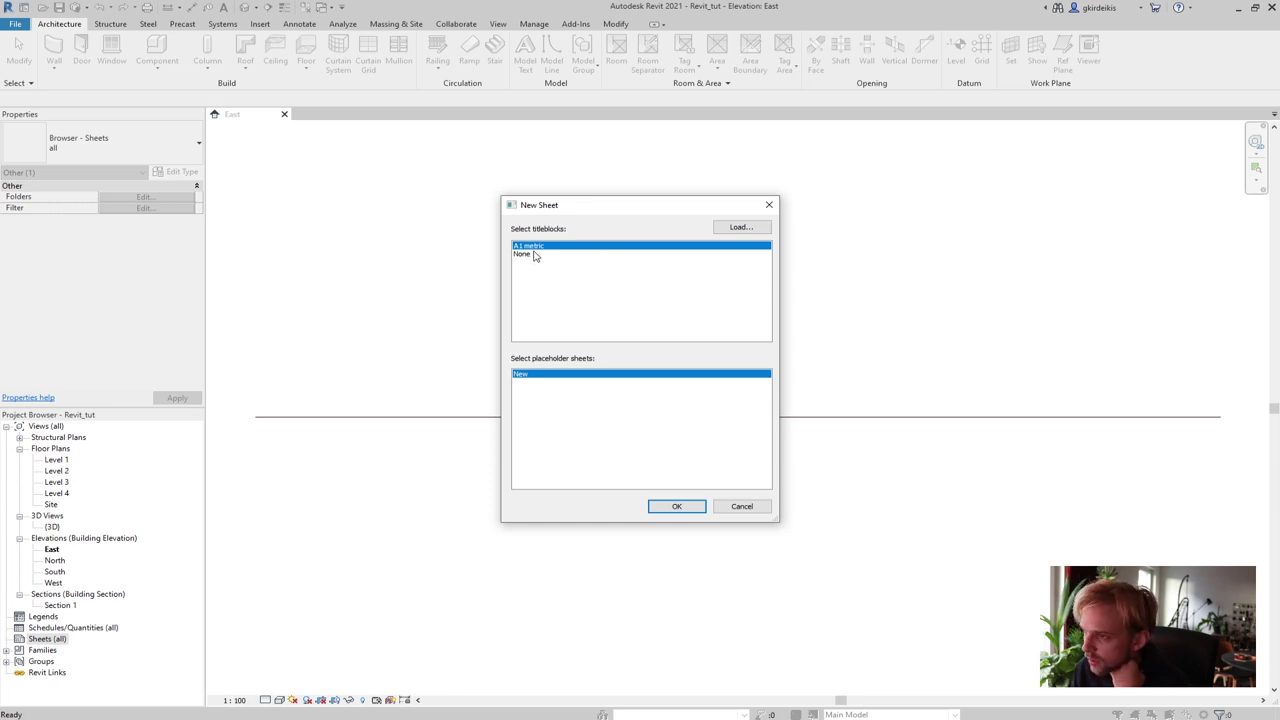
Load the A3_AADA20_Sheet.rfa title block from Desktop > AADA20_tut
left_click(745, 228)
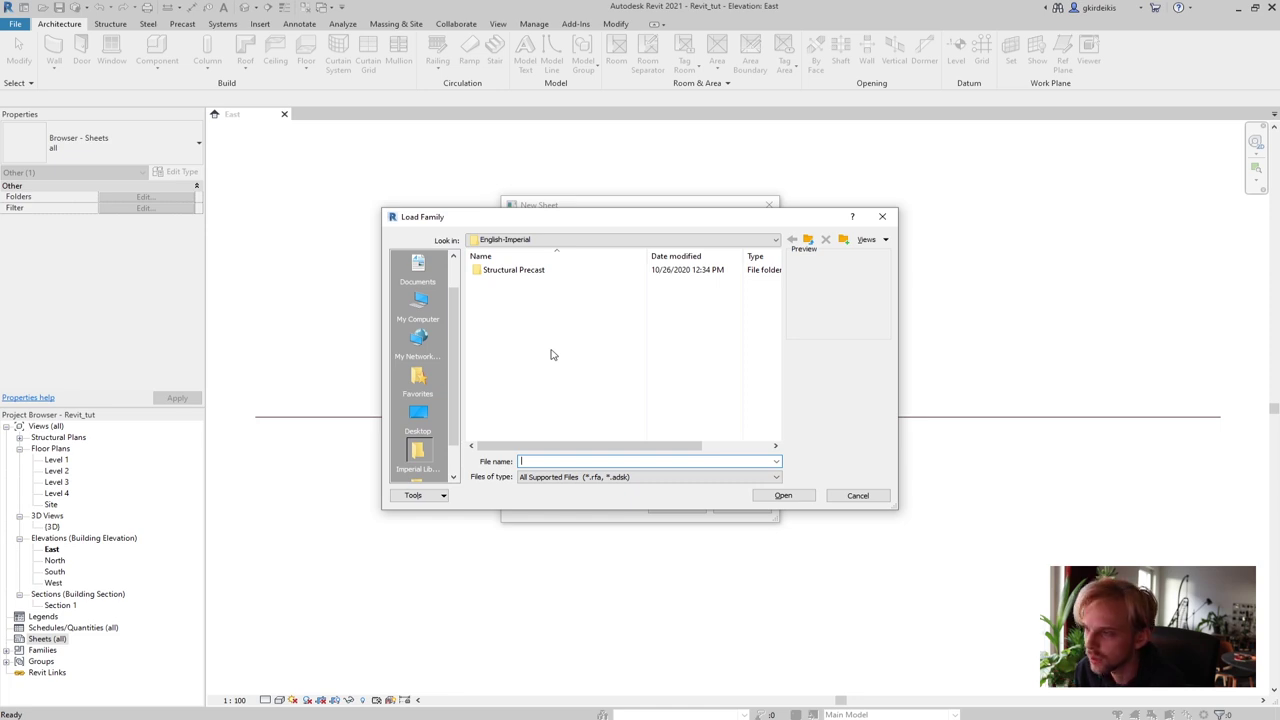
left_click_drag(558, 222, 573, 307)
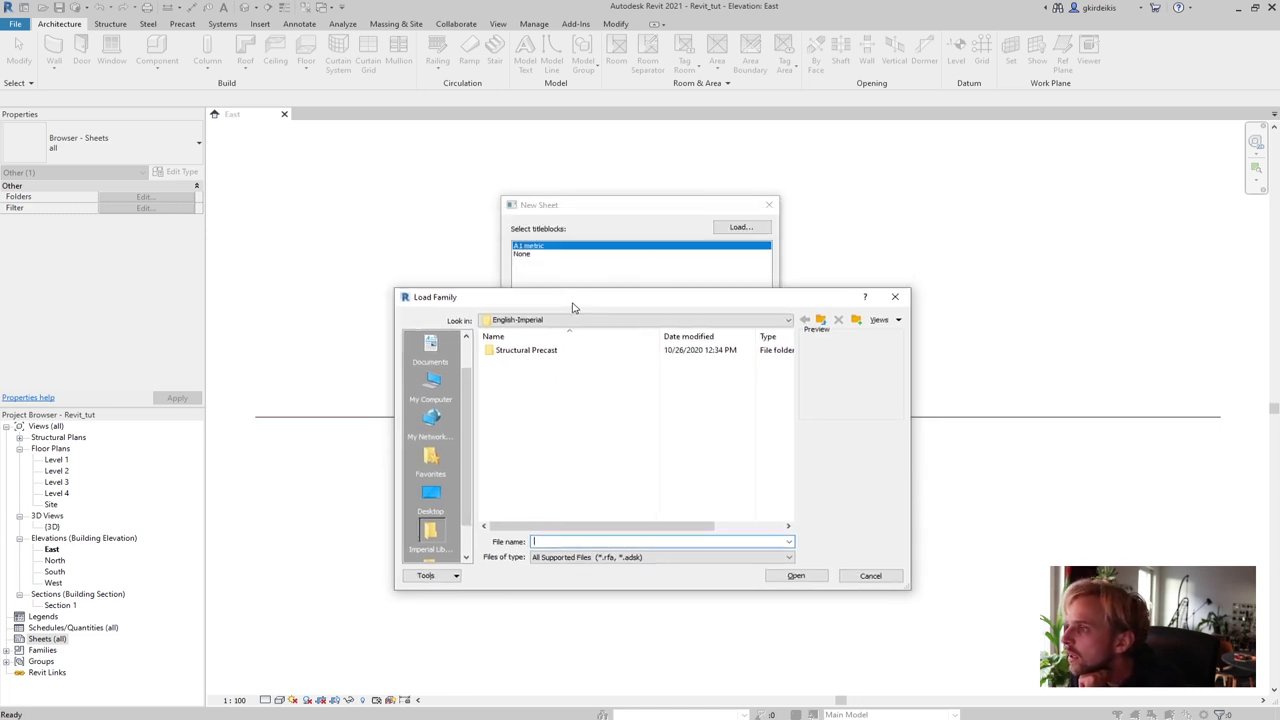
left_click(431, 495)
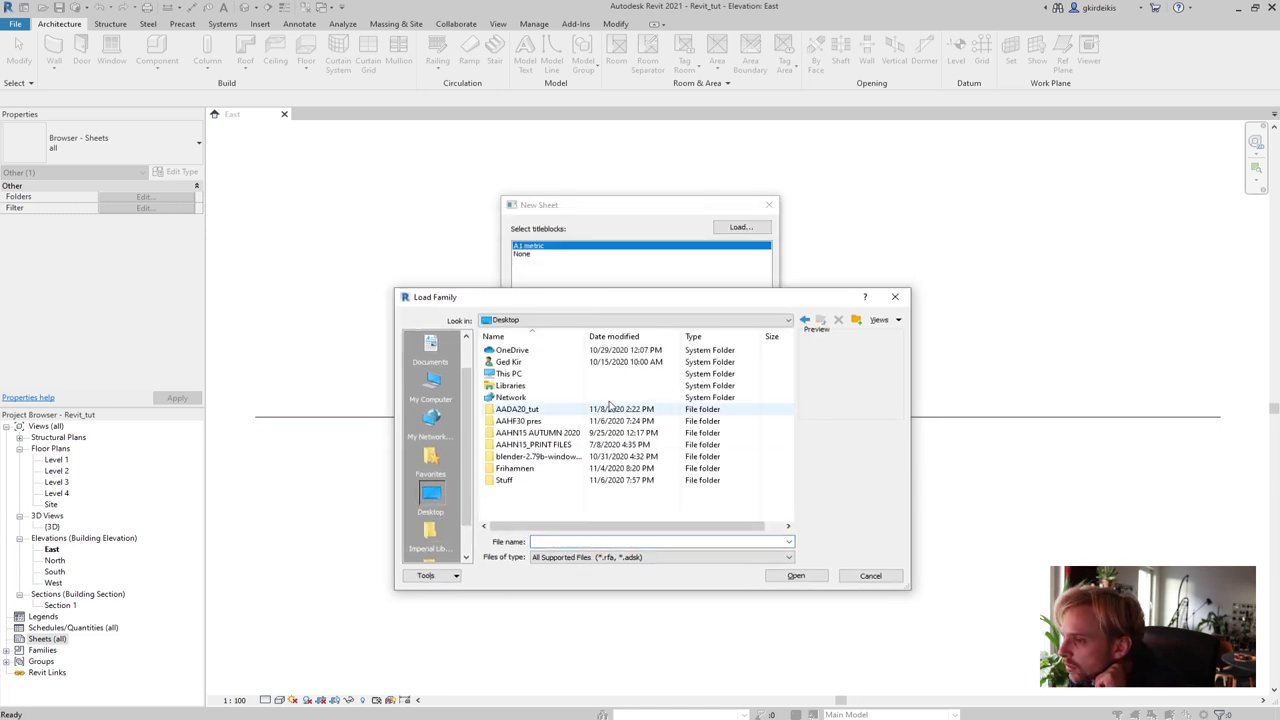
double_click(518, 409)
left_click(556, 398)
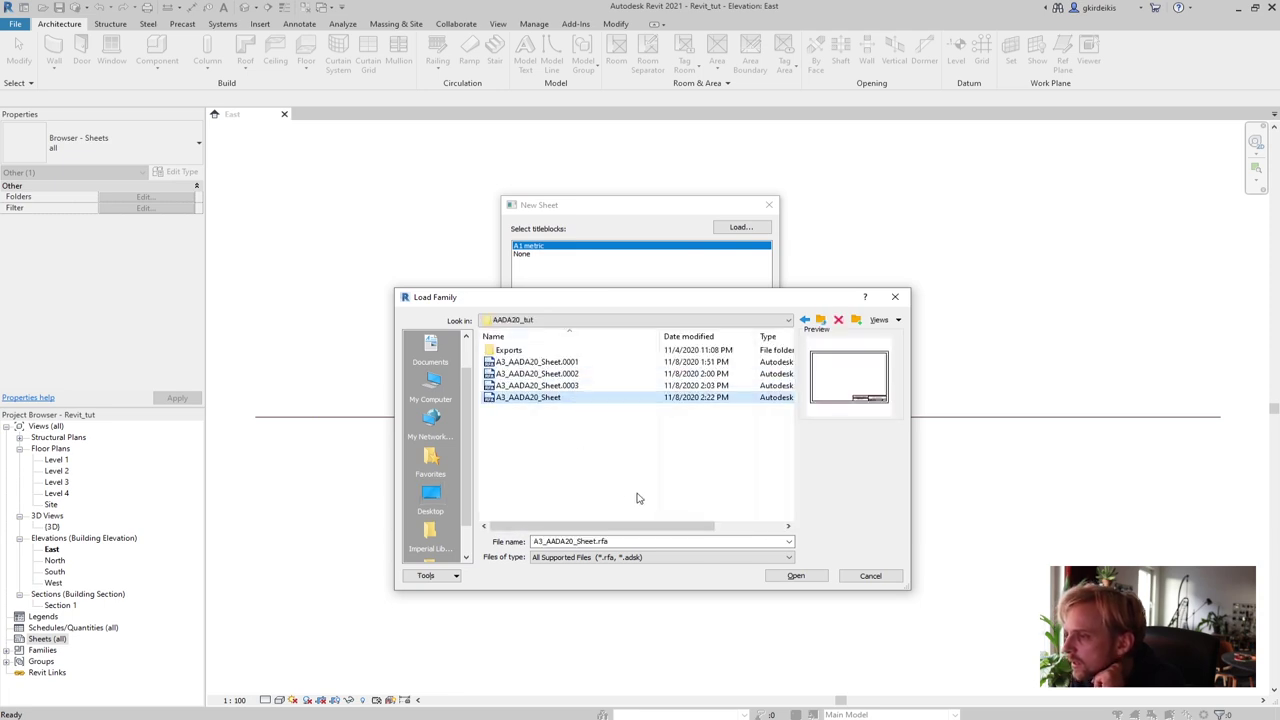
left_click(794, 577)
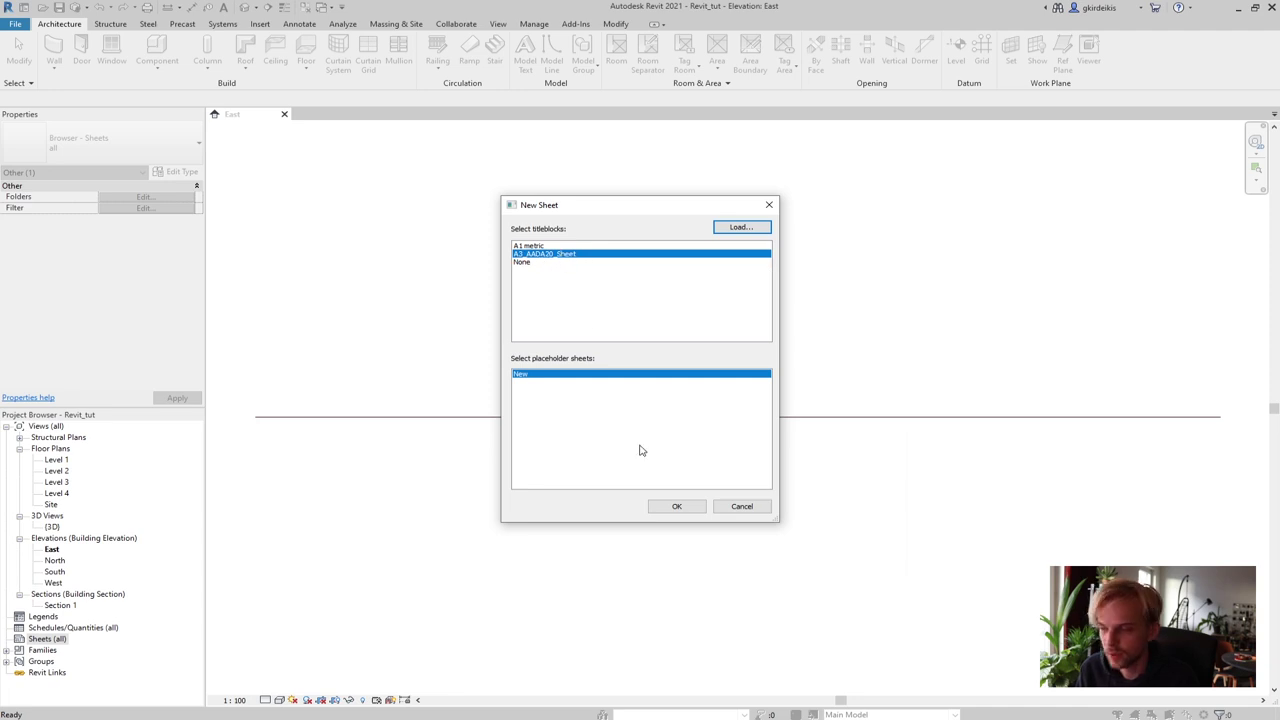
Create the sheet with the A3_AADA20_Sheet title block and enter the author's name
left_click(678, 507)
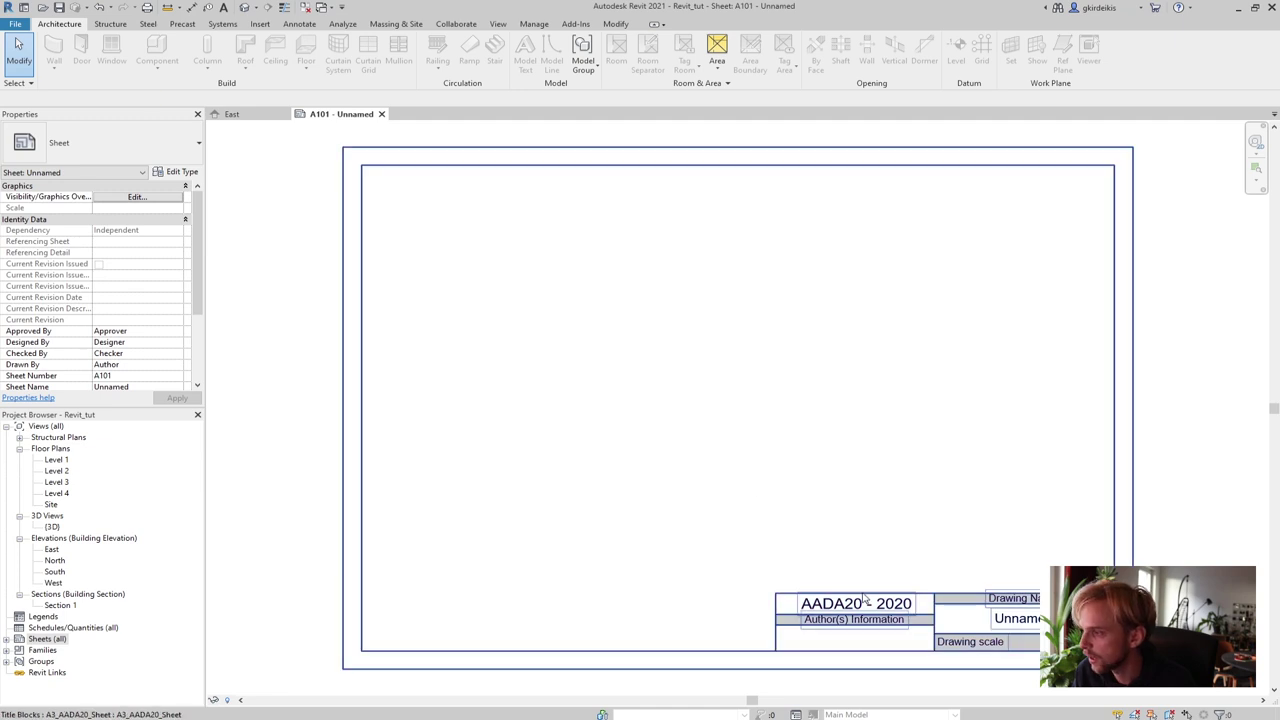
left_click(608, 553)
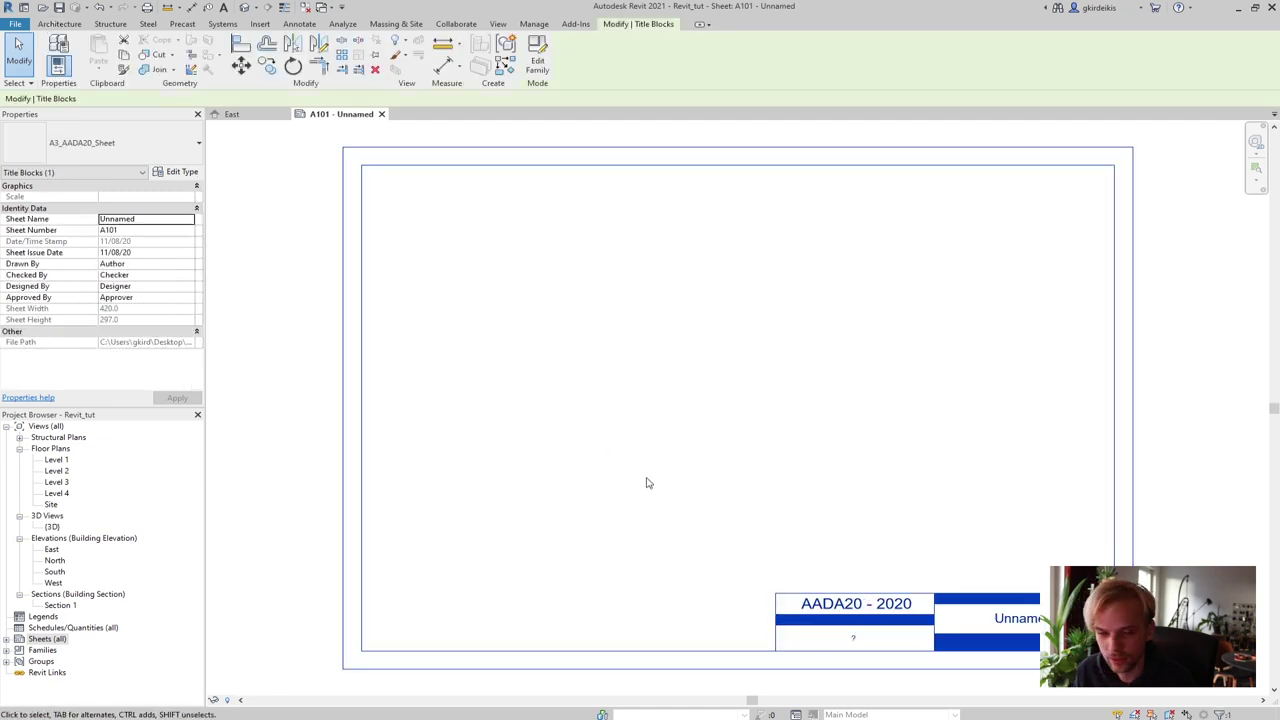
key("Up")
key("Up")
key("Up")
key("Left")
key("Left")
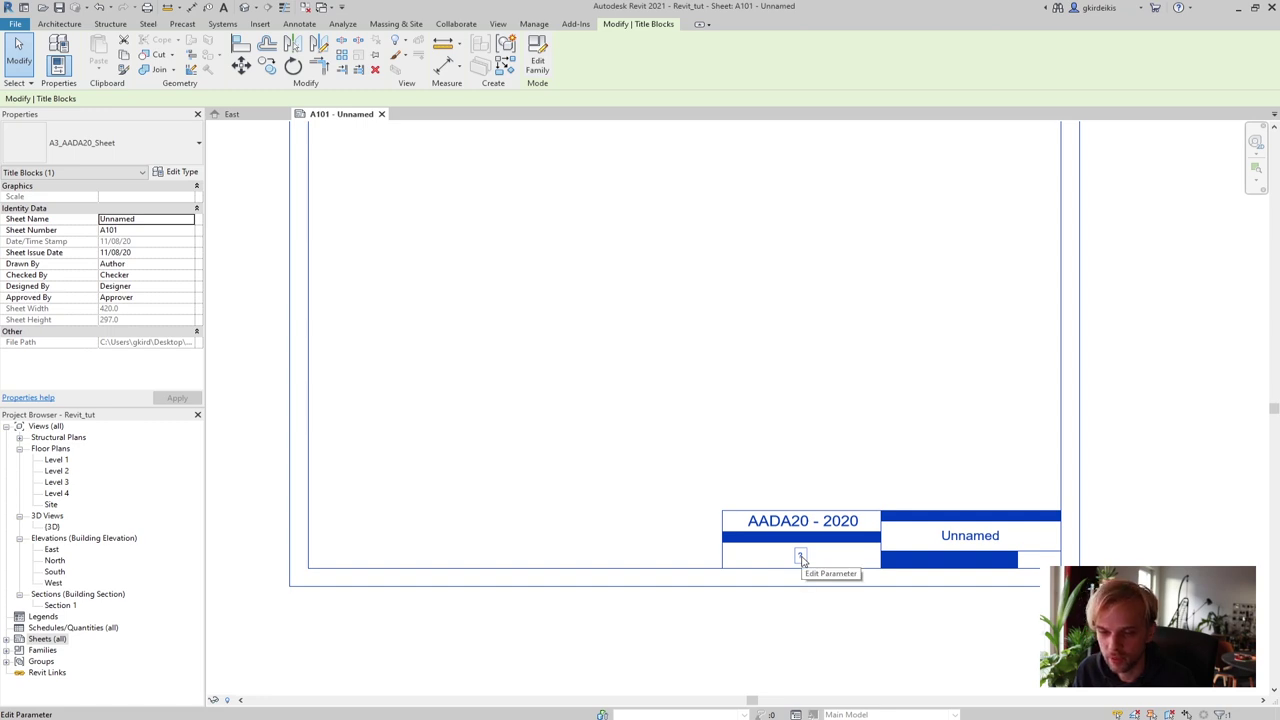
left_click(801, 557)
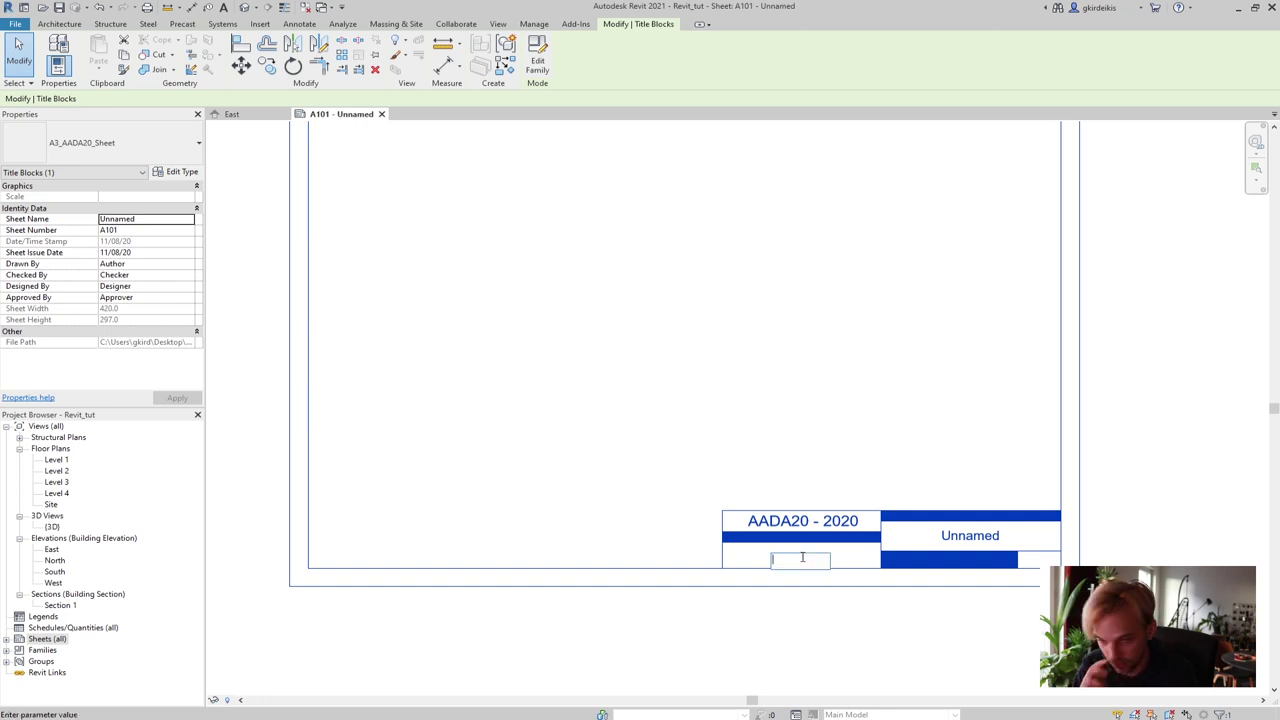
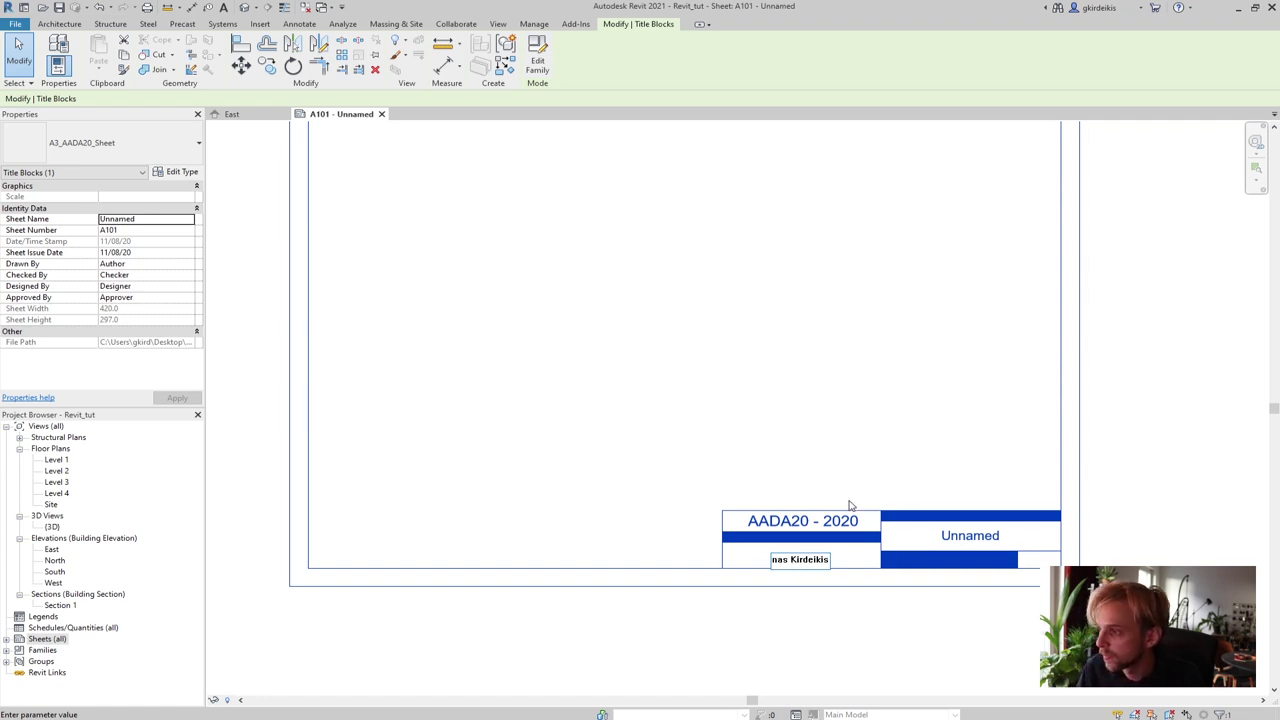
left_click(825, 419)
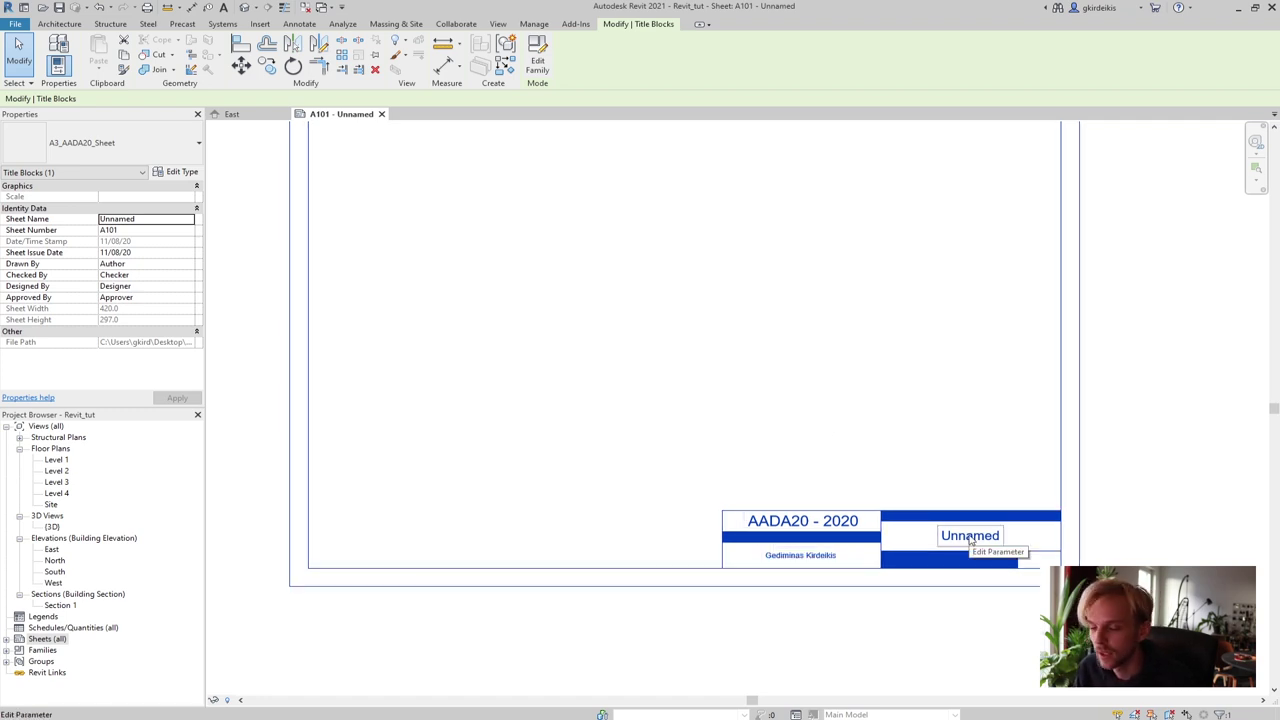
Set the sheet's drawing name to 'Site Plan' and zoom to fit the sheet
left_click(970, 538)
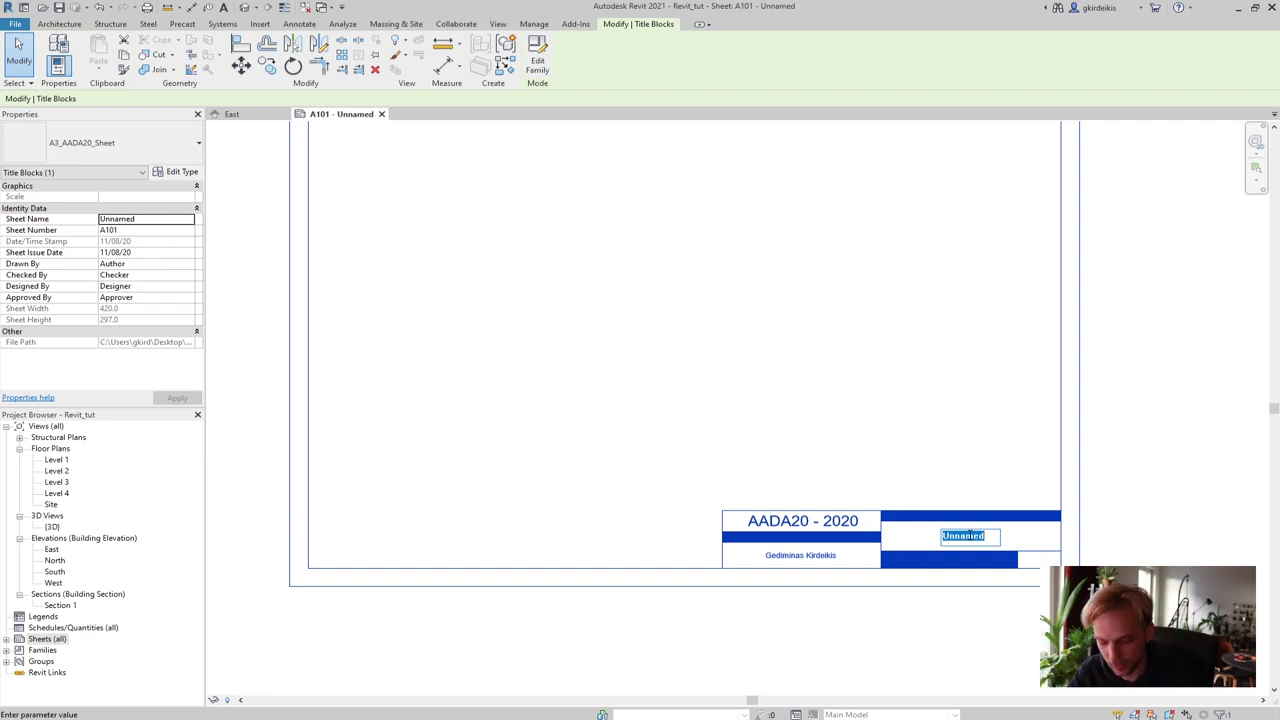
type("S")
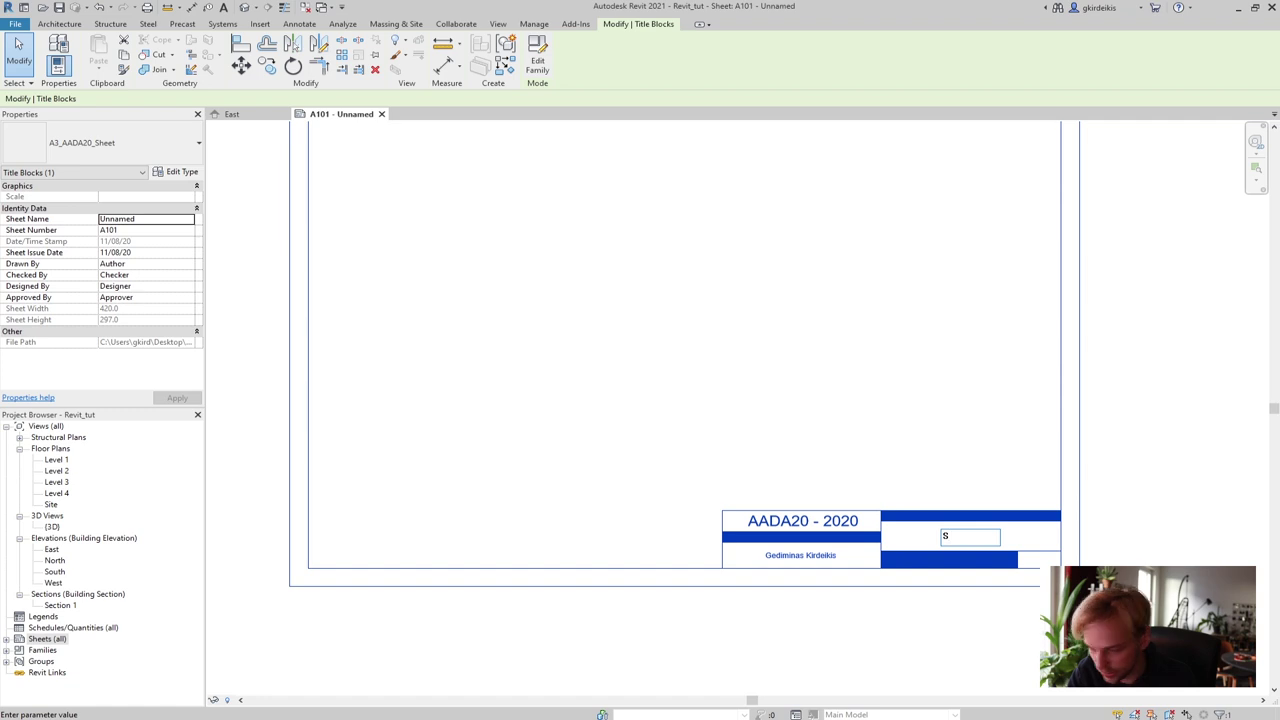
type("ite Plan")
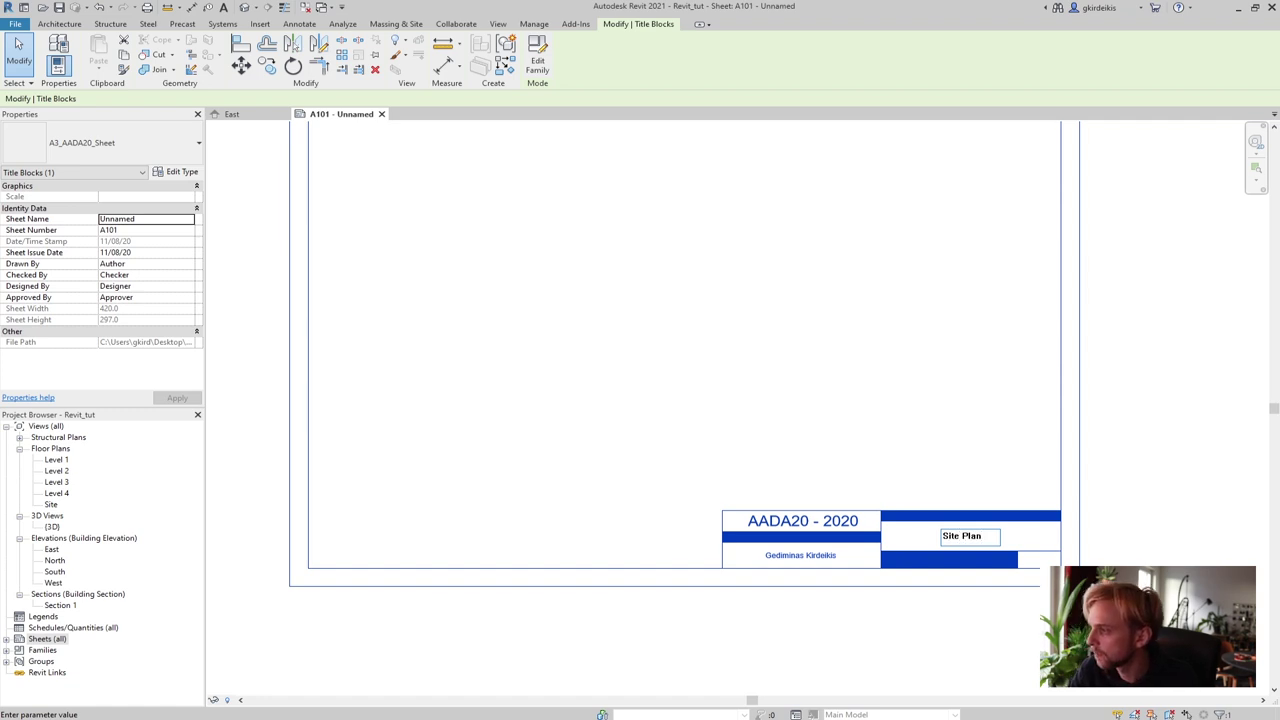
left_click(1160, 437)
left_click(1166, 480)
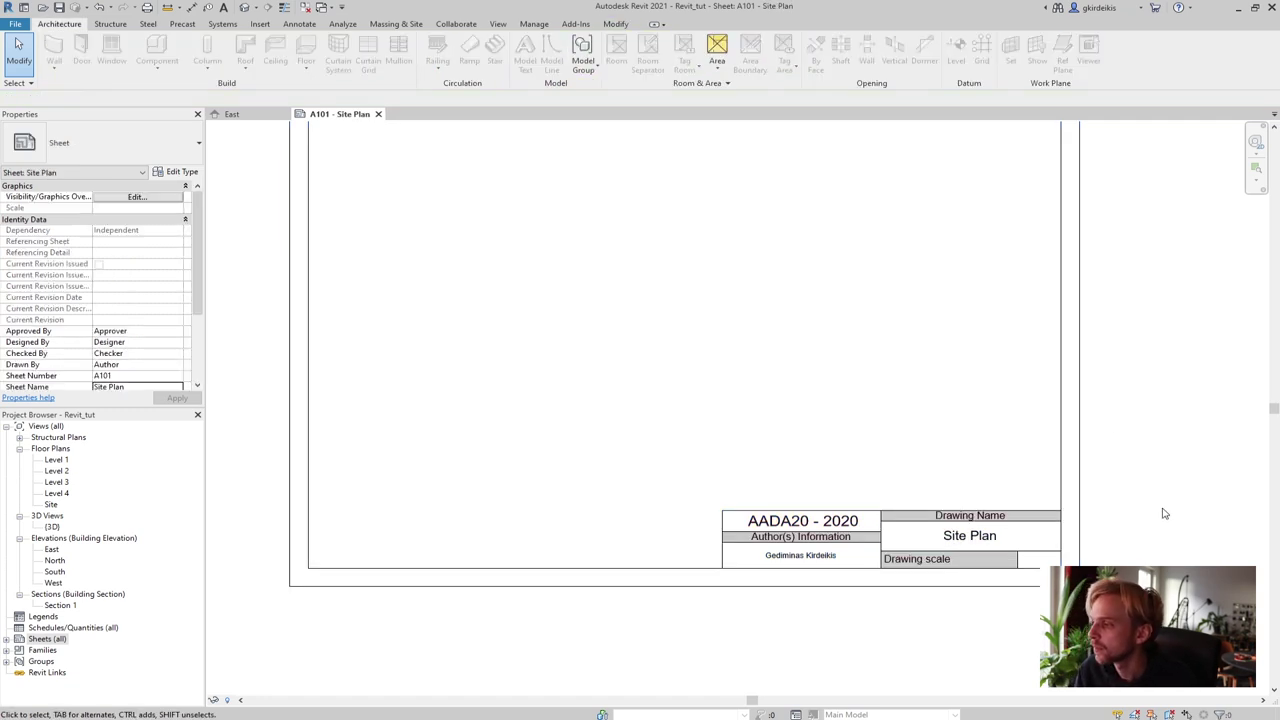
key("z")
key("f")
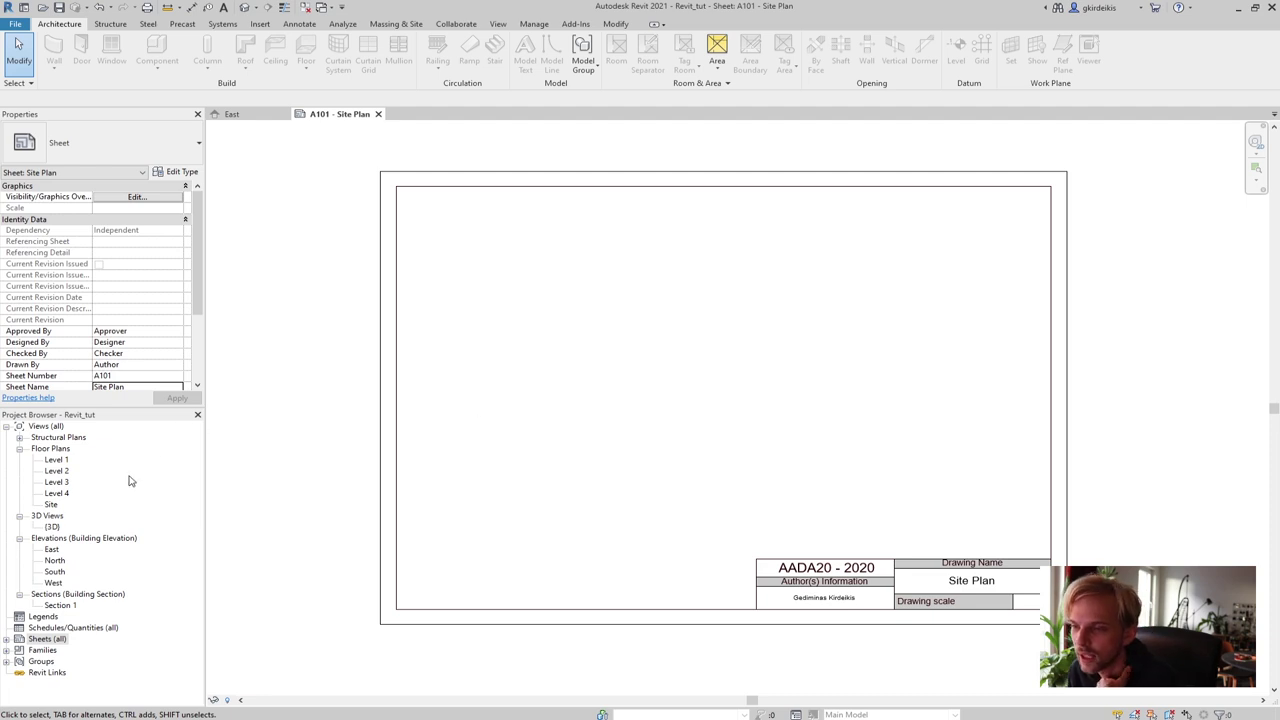
Open the Site floor plan from Floor Plans in the Project Browser
left_click(51, 505)
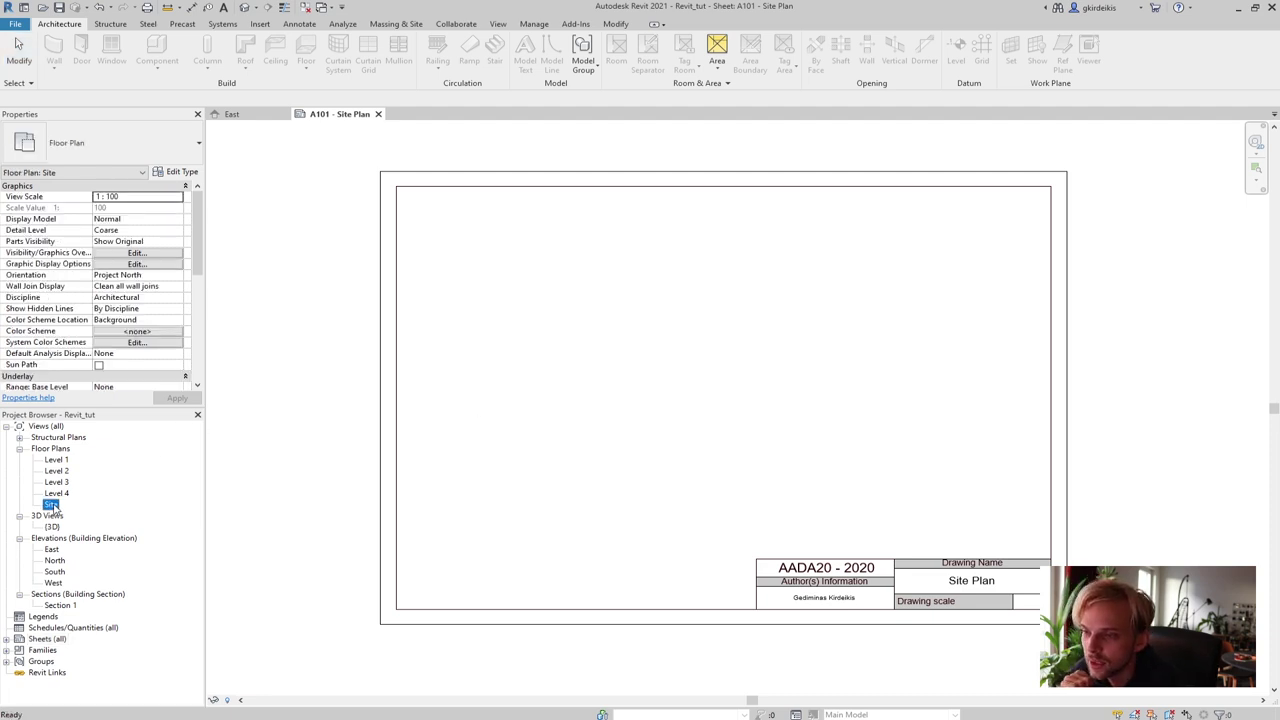
double_click(51, 505)
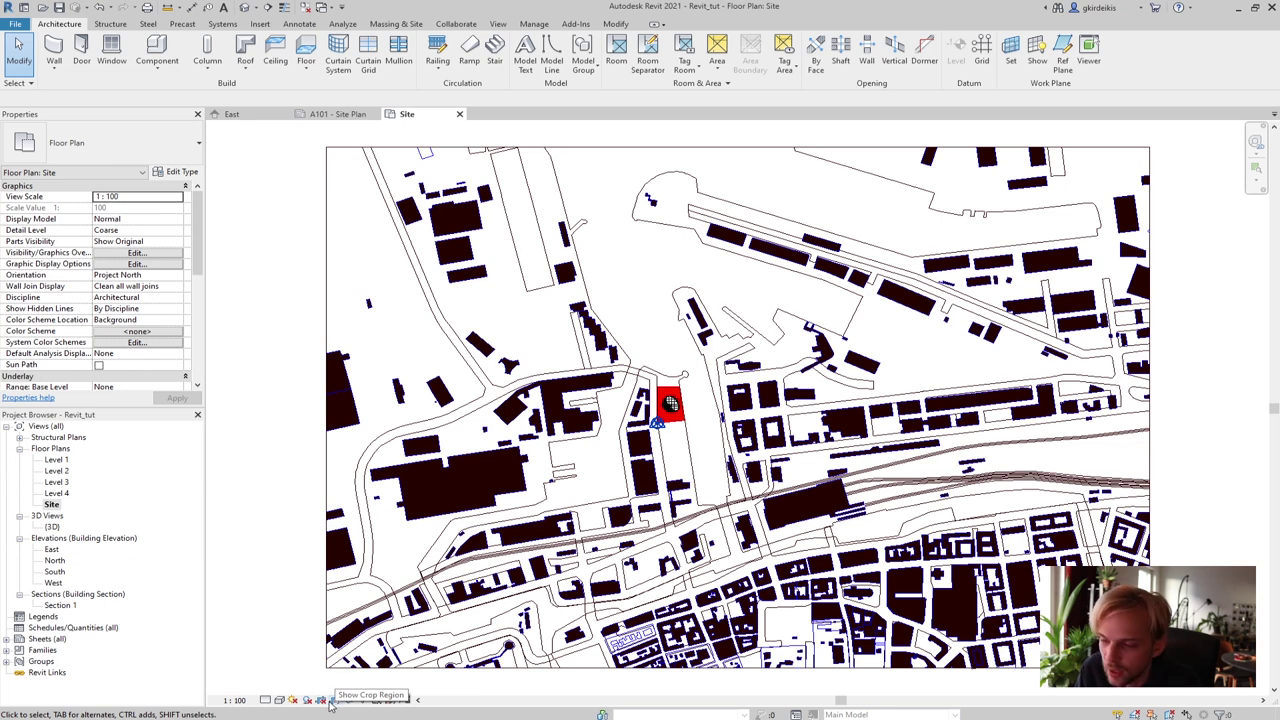
Turn on and show the crop region, then drag its left, bottom and right edges in around the plot
left_click(322, 701)
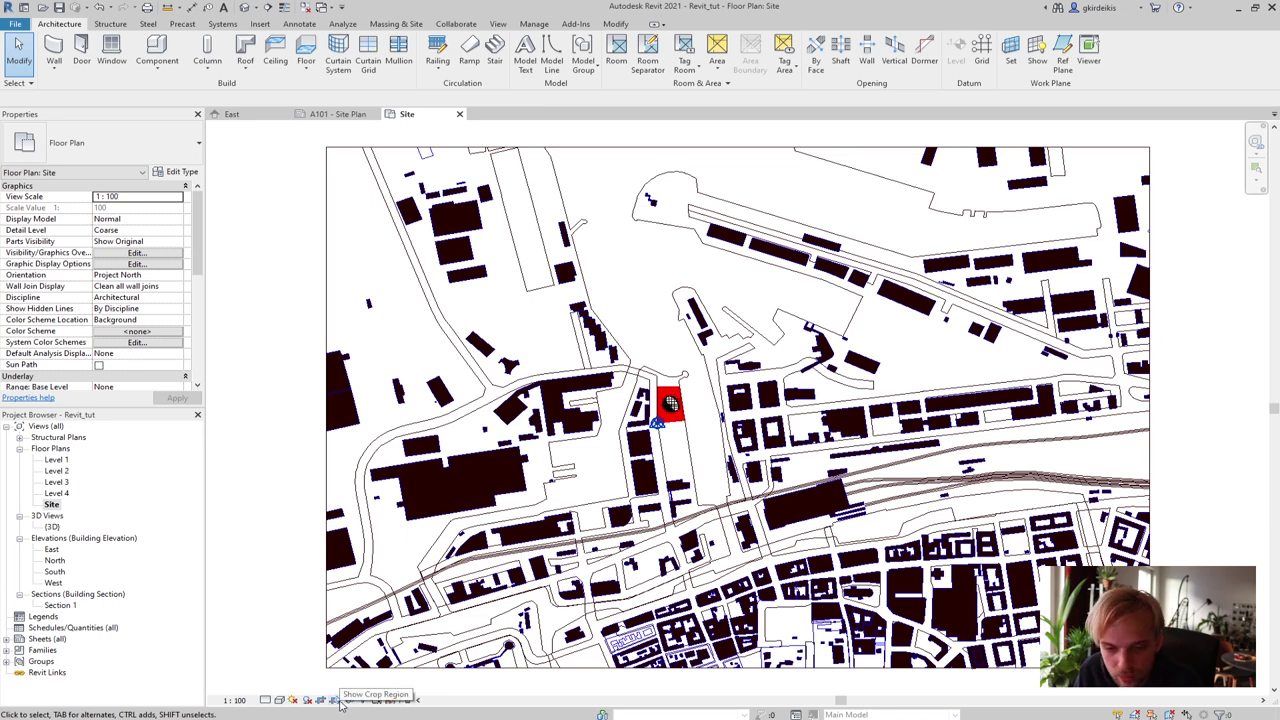
left_click(337, 700)
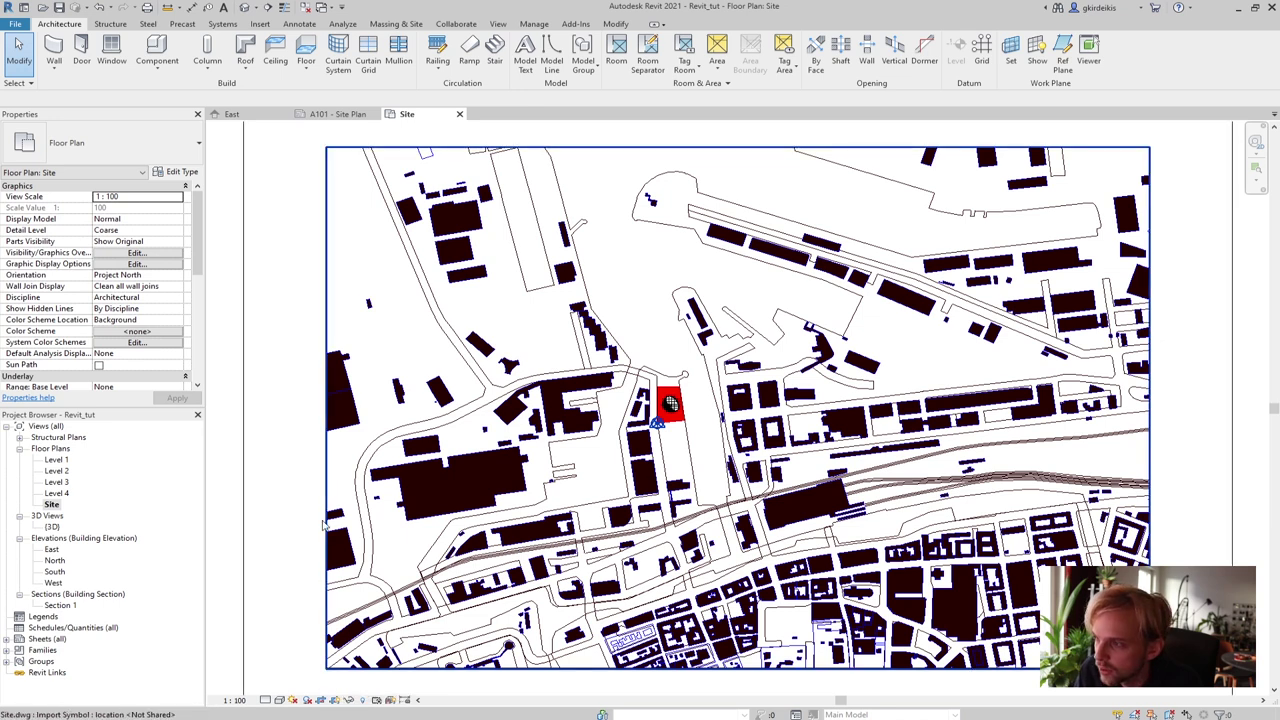
scroll(305, 488, "down", 2)
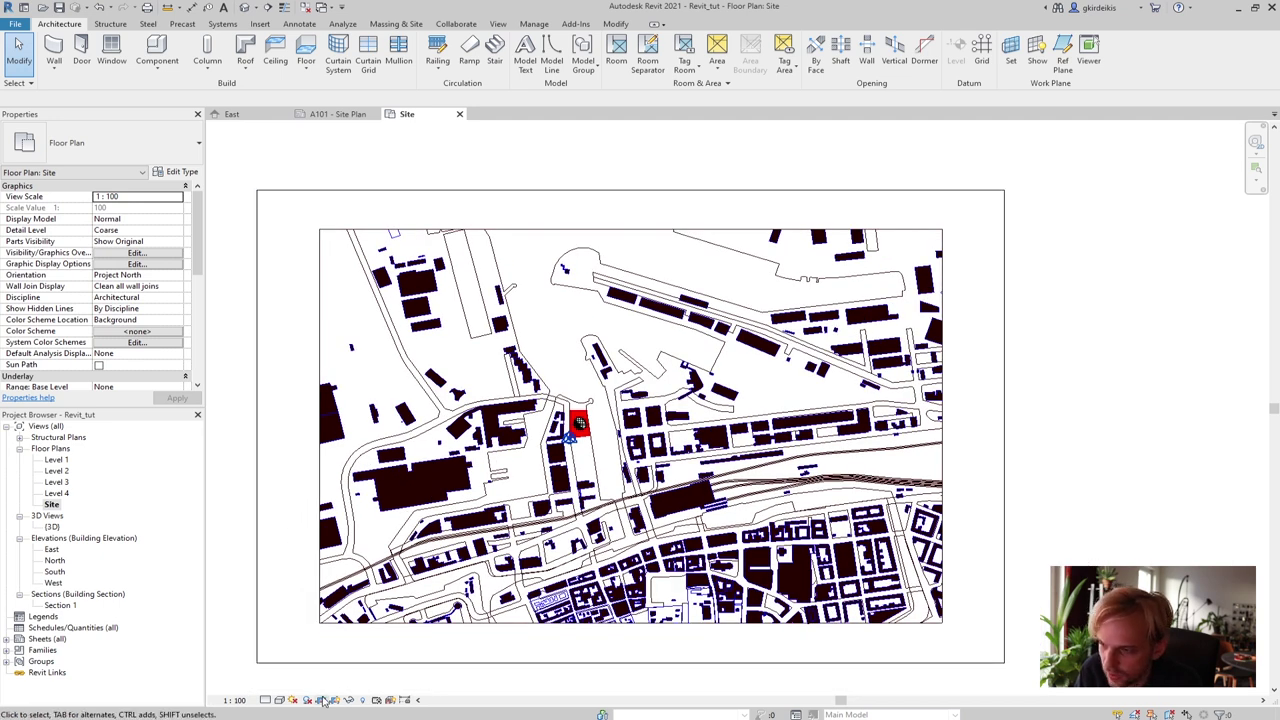
left_click(256, 548)
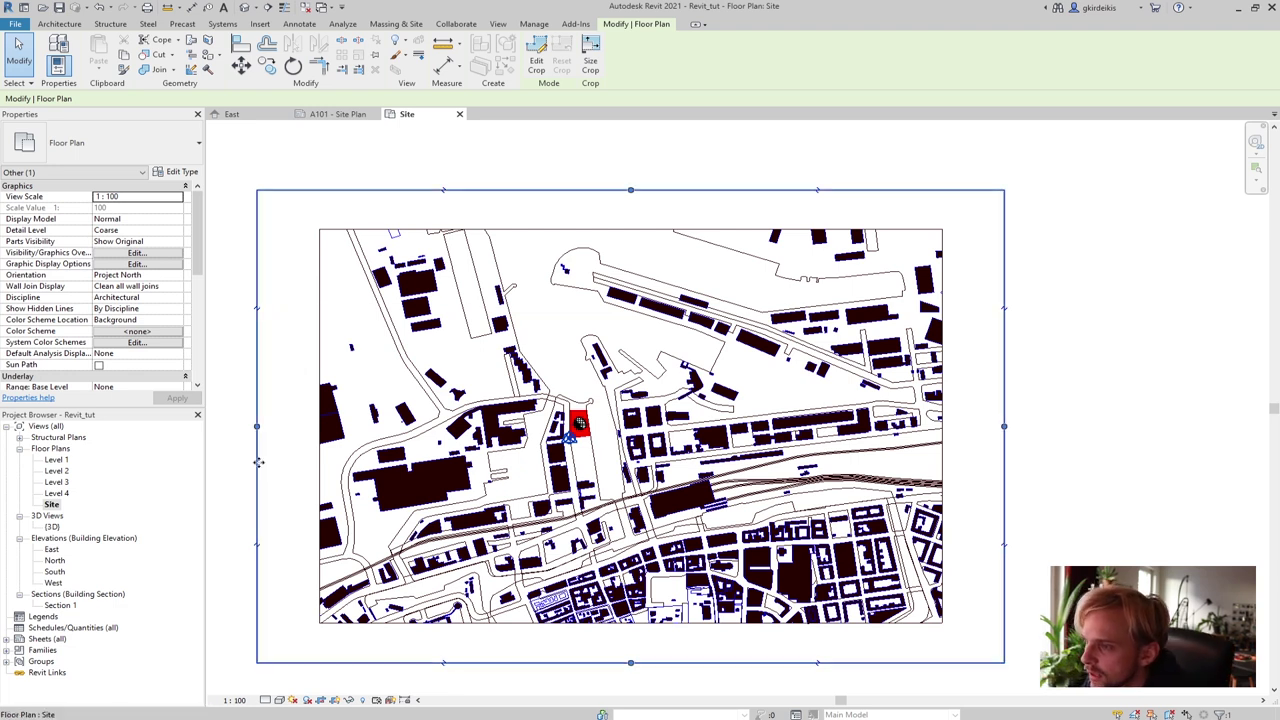
left_click_drag(257, 430, 543, 430)
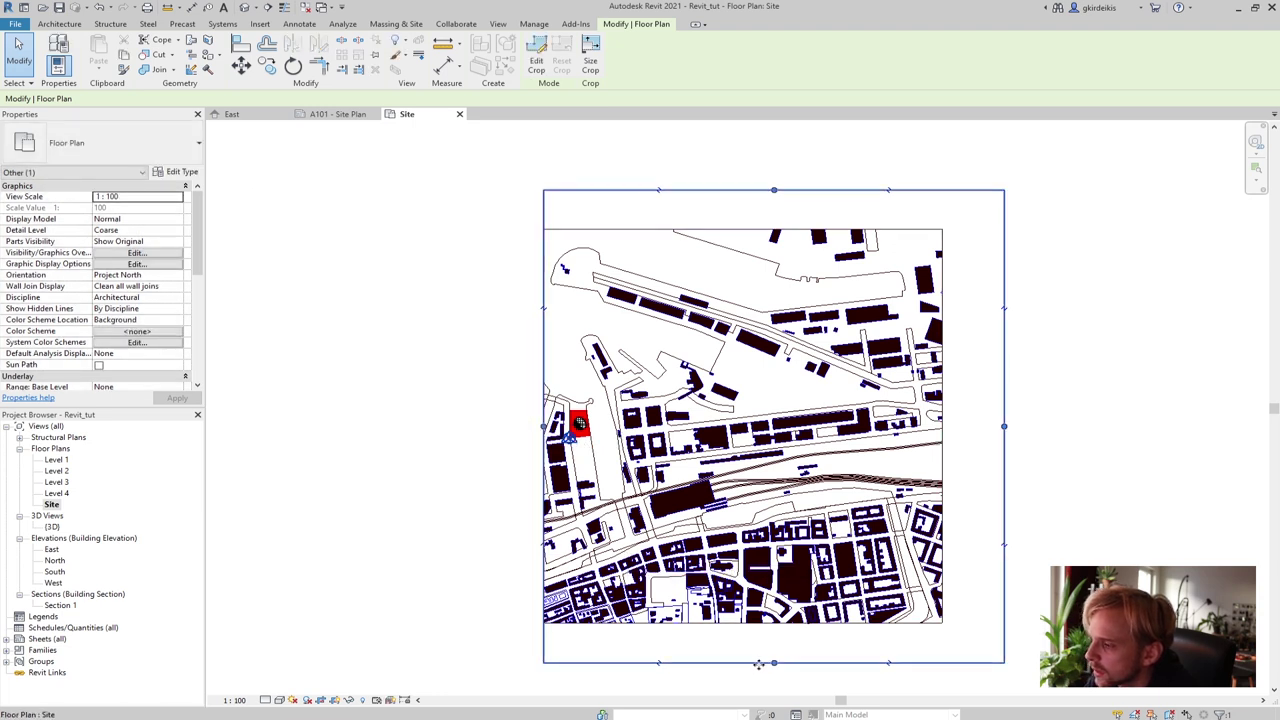
left_click_drag(774, 663, 752, 450)
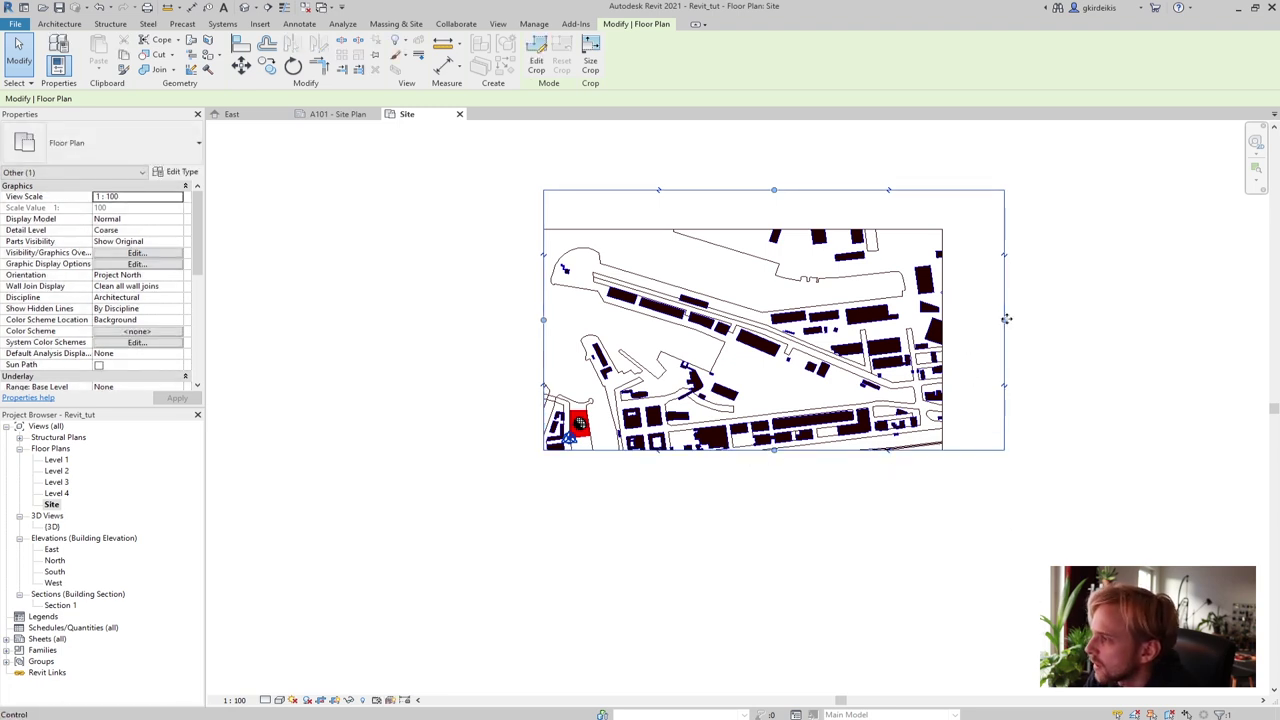
left_click_drag(1006, 319, 597, 440)
left_click(537, 494)
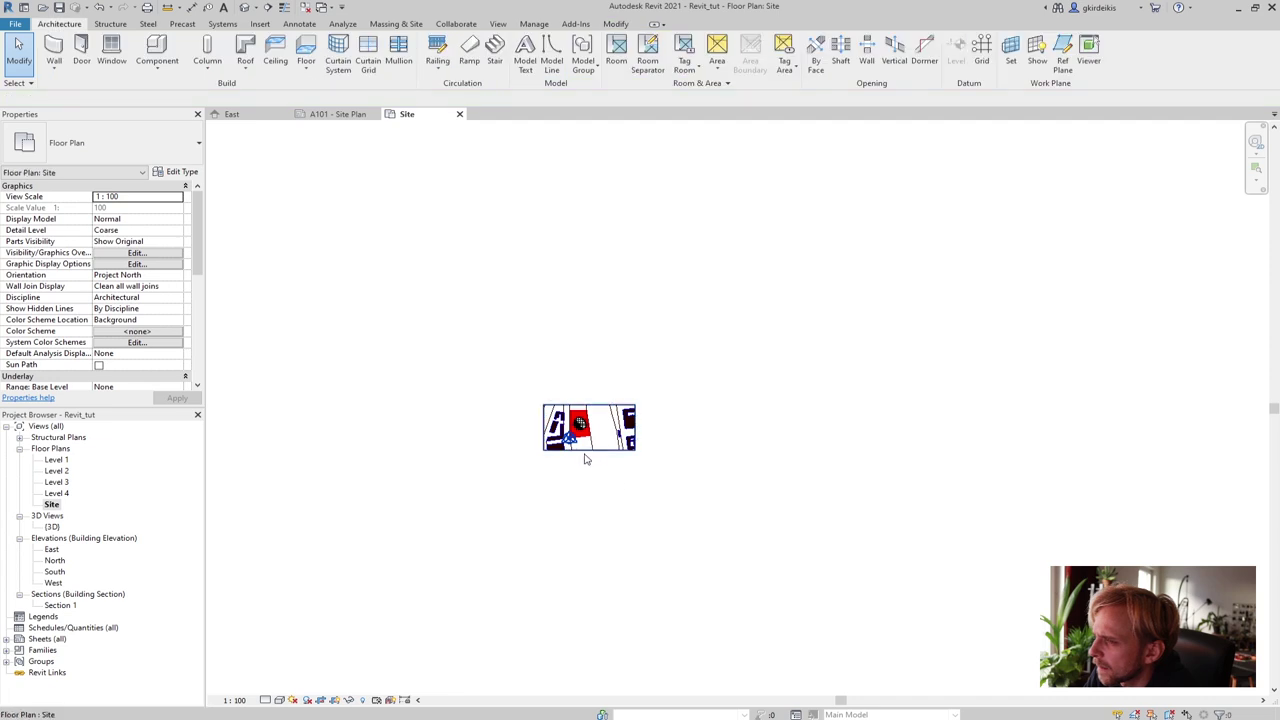
Zoom and pan to inspect the red plot in the cropped Site plan
scroll(572, 450, "up", 3)
scroll(468, 250, "up", 1)
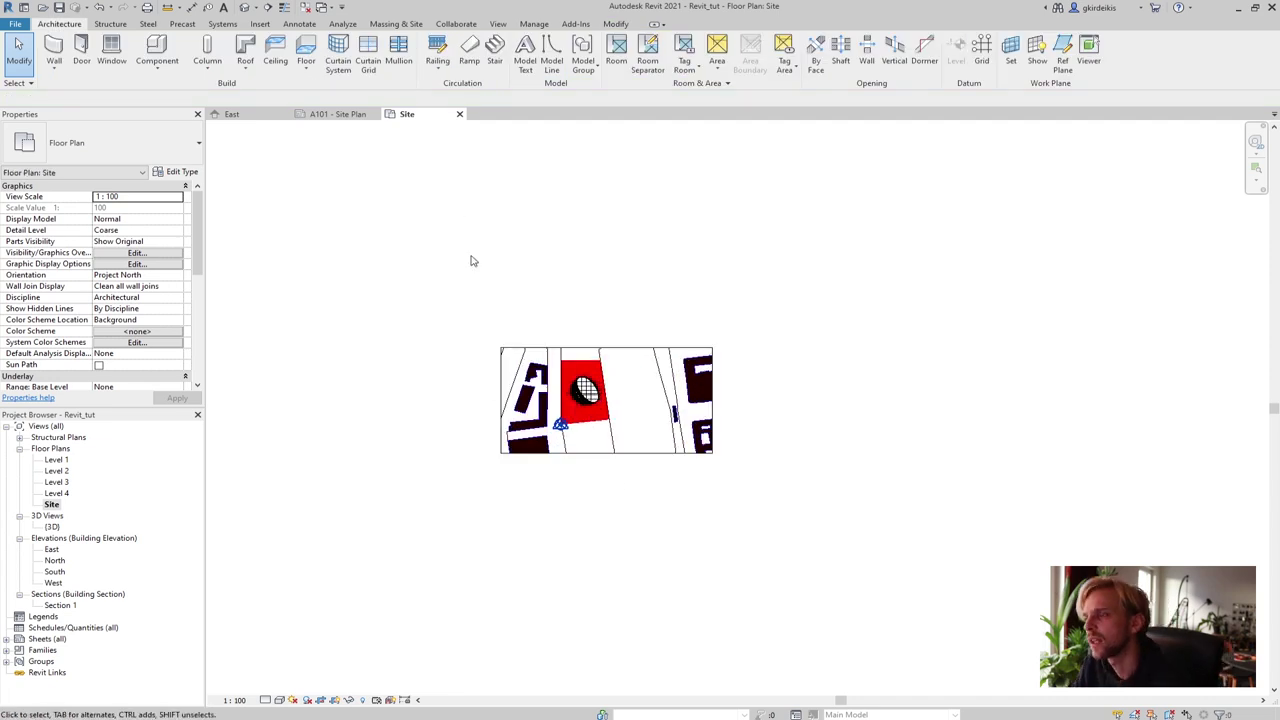
scroll(497, 315, "up", 1)
middle_click_drag(503, 310, 466, 340)
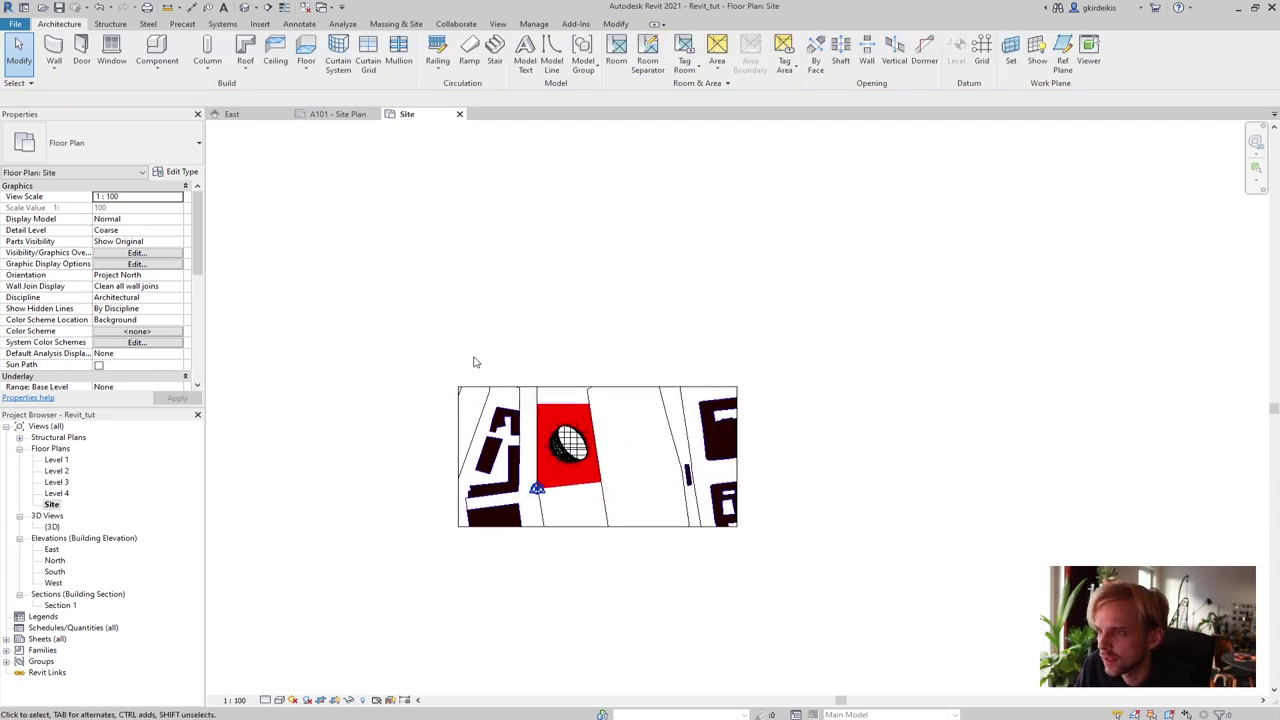
scroll(495, 355, "up", 1)
middle_click_drag(545, 410, 468, 315)
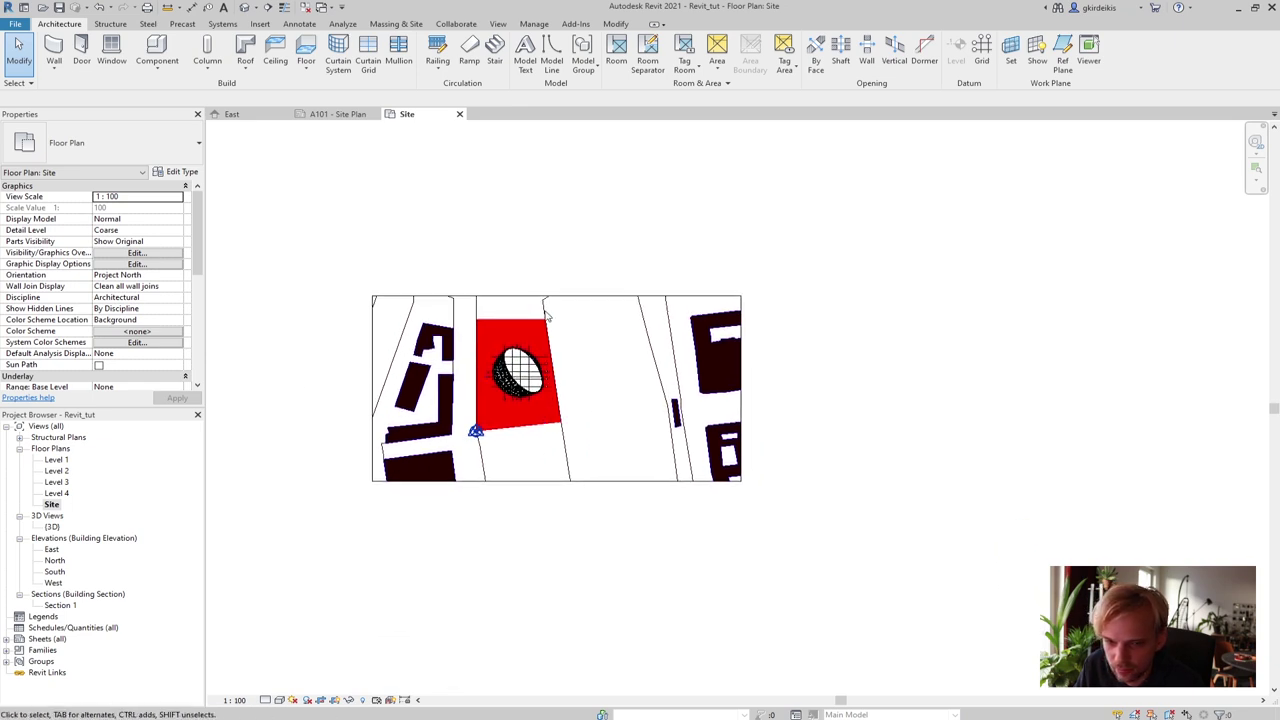
scroll(377, 367, "up", 2)
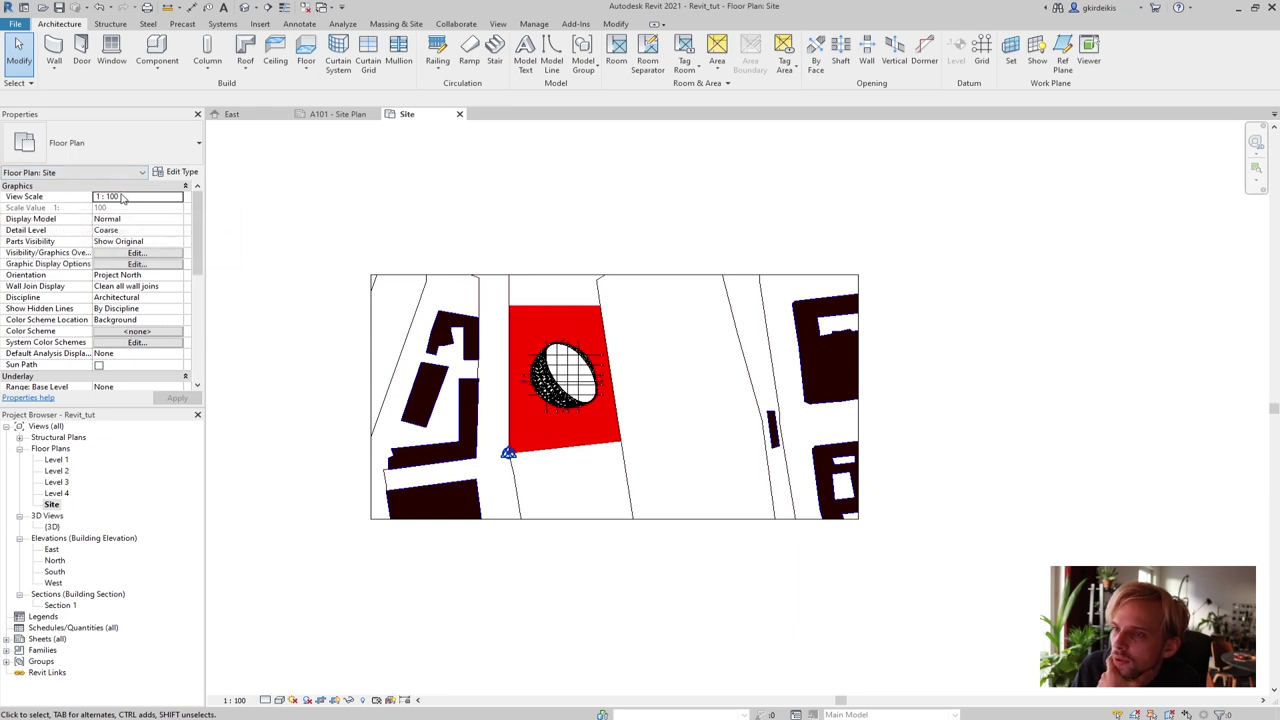
Set the Site plan's View Scale to 1 : 1000 and recenter the view
left_click(145, 198)
left_click(178, 198)
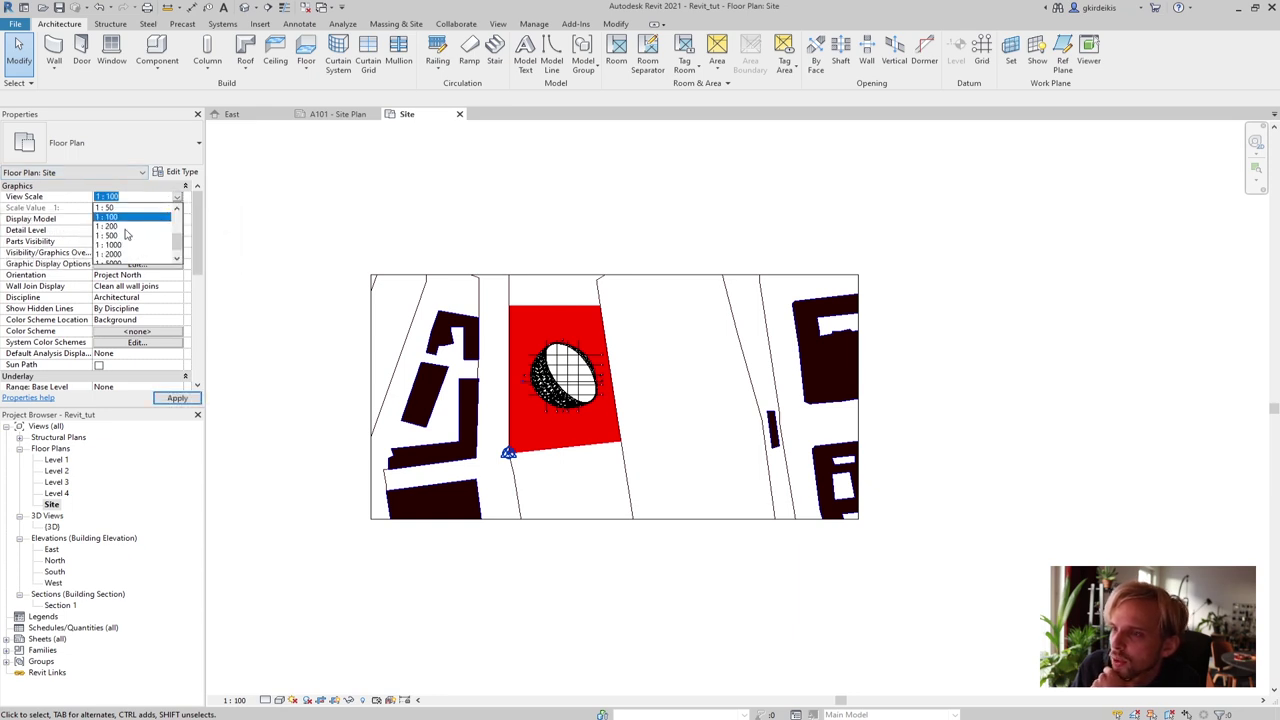
left_click(112, 245)
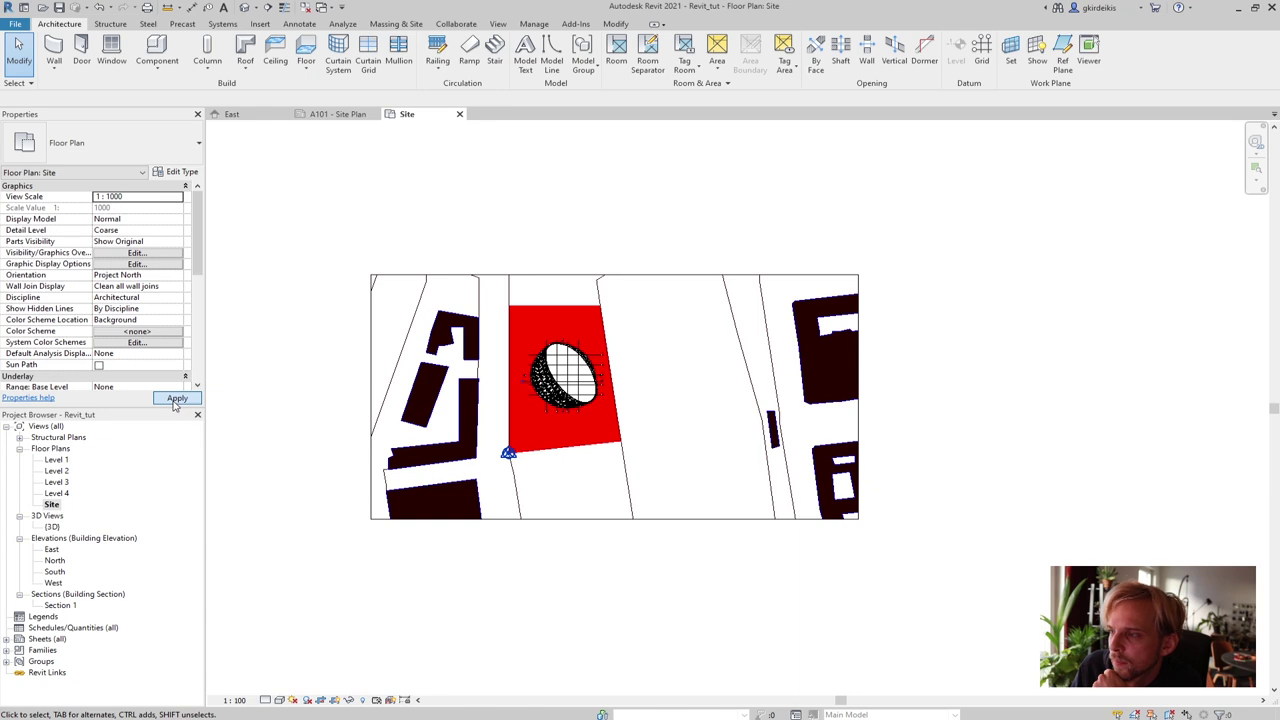
left_click(176, 399)
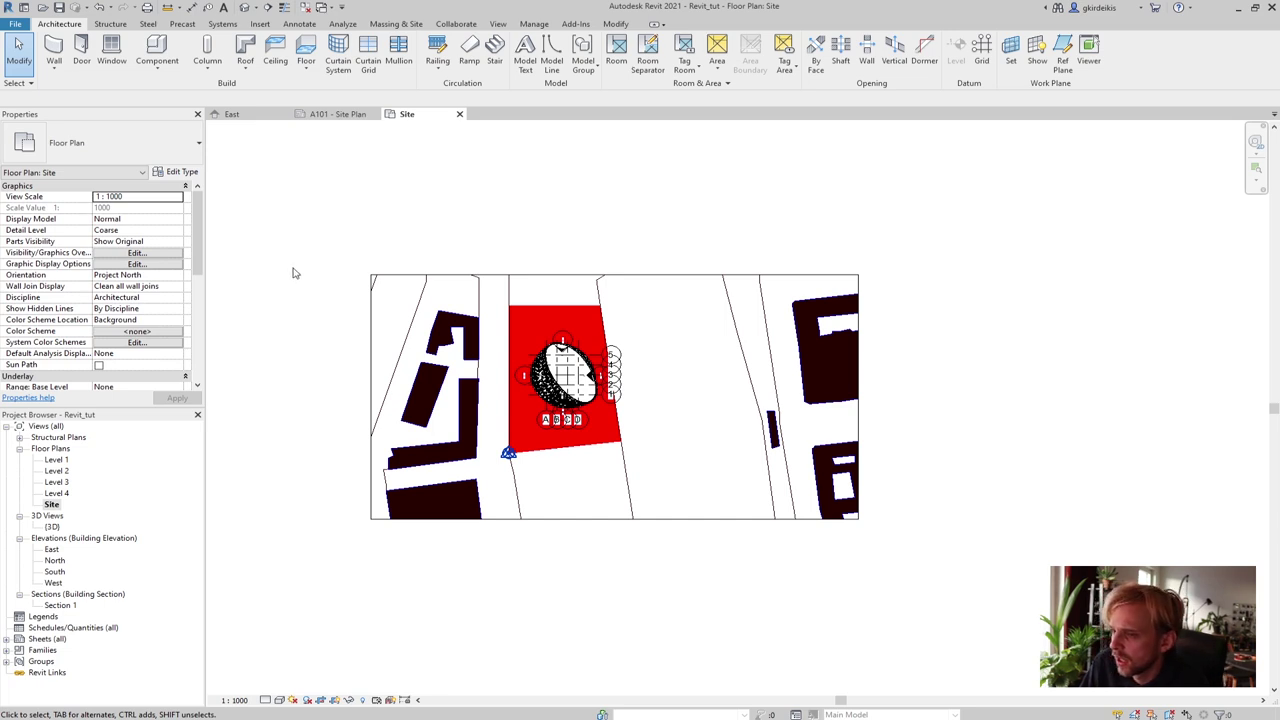
scroll(291, 370, "up", 2)
scroll(312, 351, "up", 1)
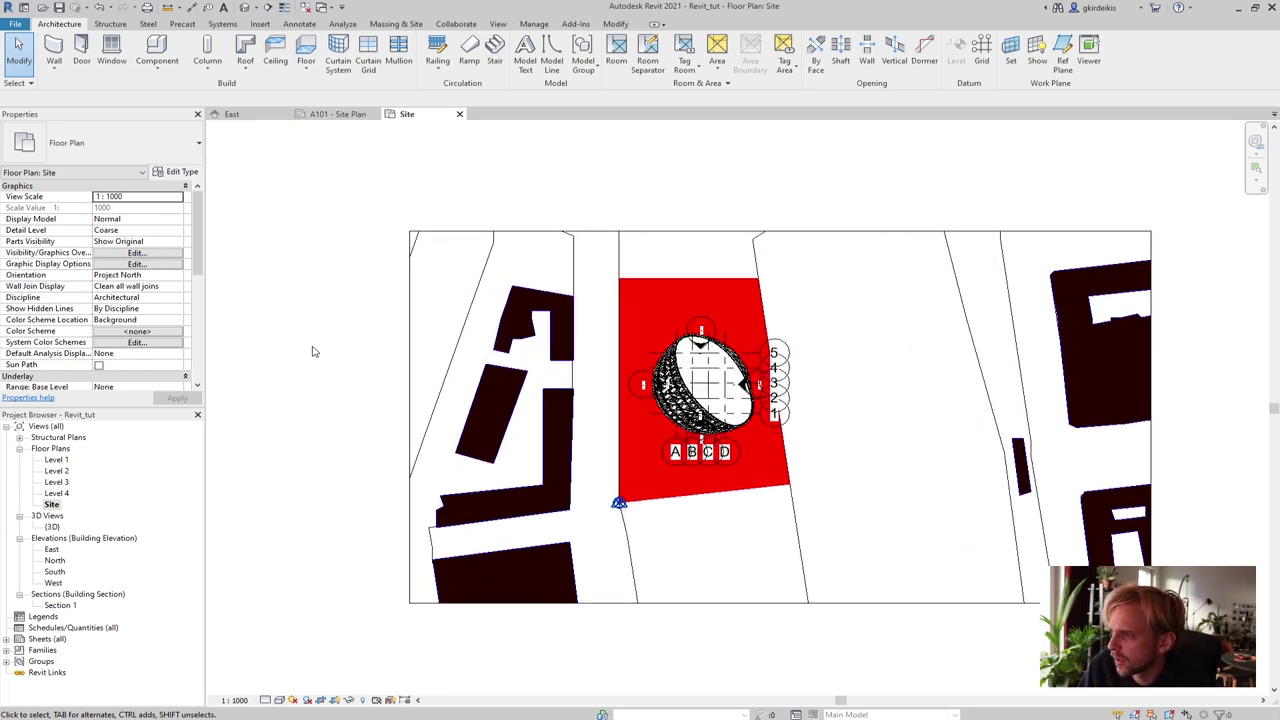
middle_click_drag(314, 351, 226, 277)
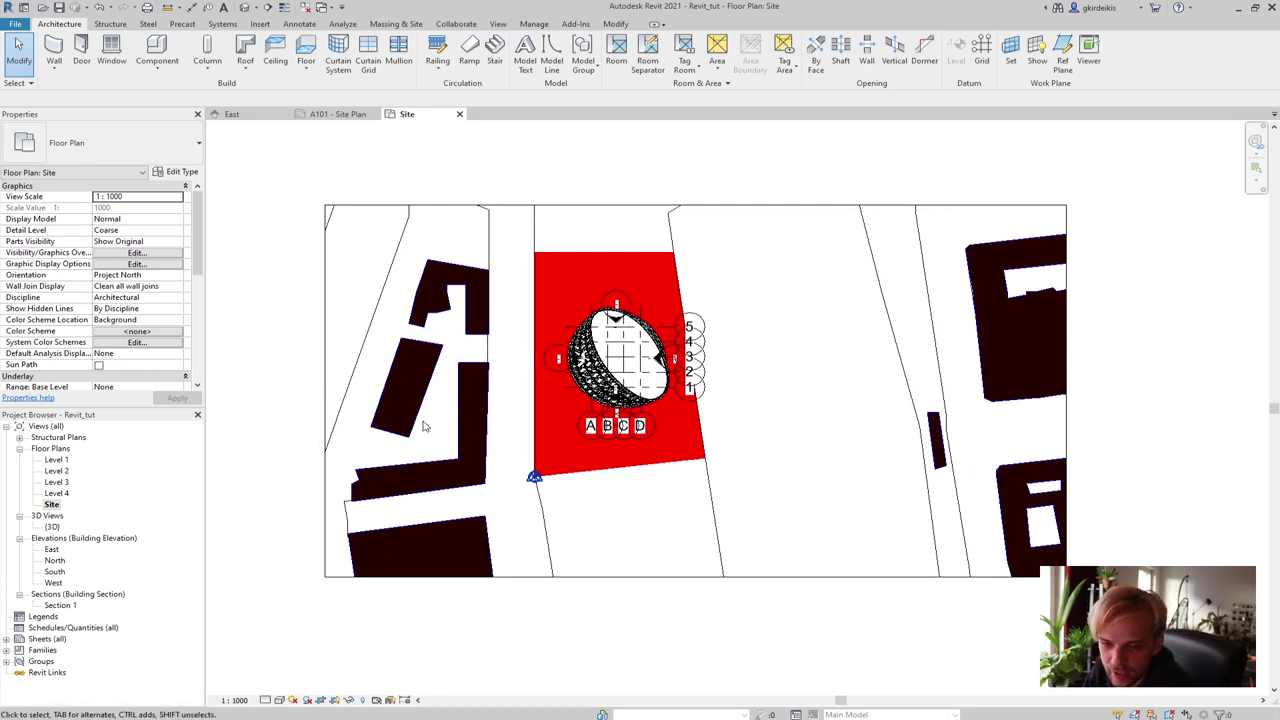
left_click(36, 638)
Open sheet A101 - Site Plan and drop the Site floor plan onto it as a viewport
left_click(7, 639)
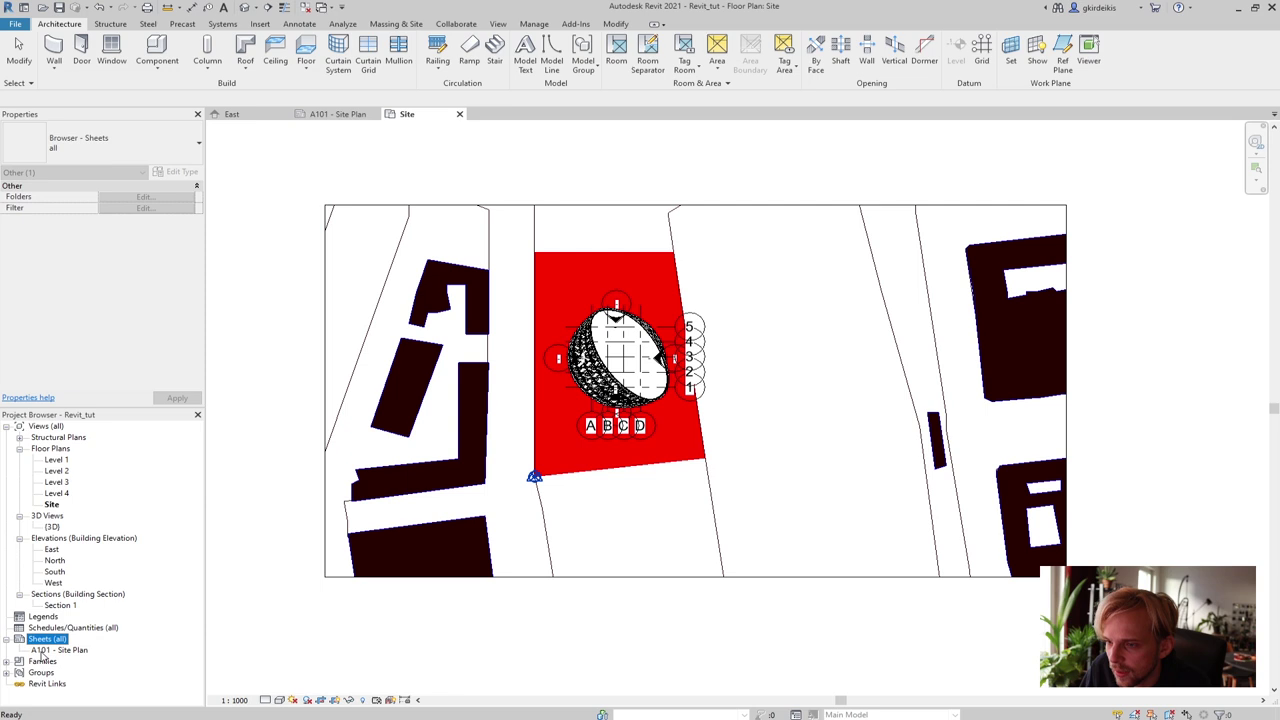
left_click(45, 650)
double_click(59, 650)
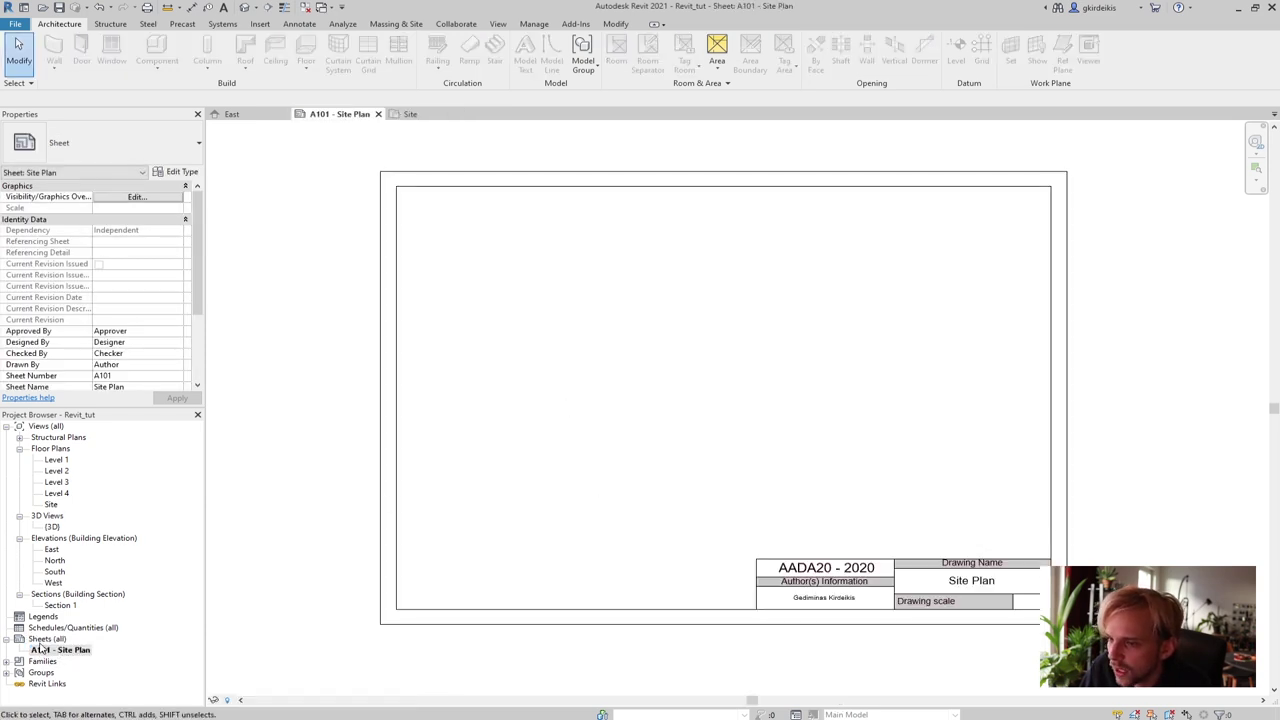
left_click(51, 505)
left_click_drag(51, 507, 723, 364)
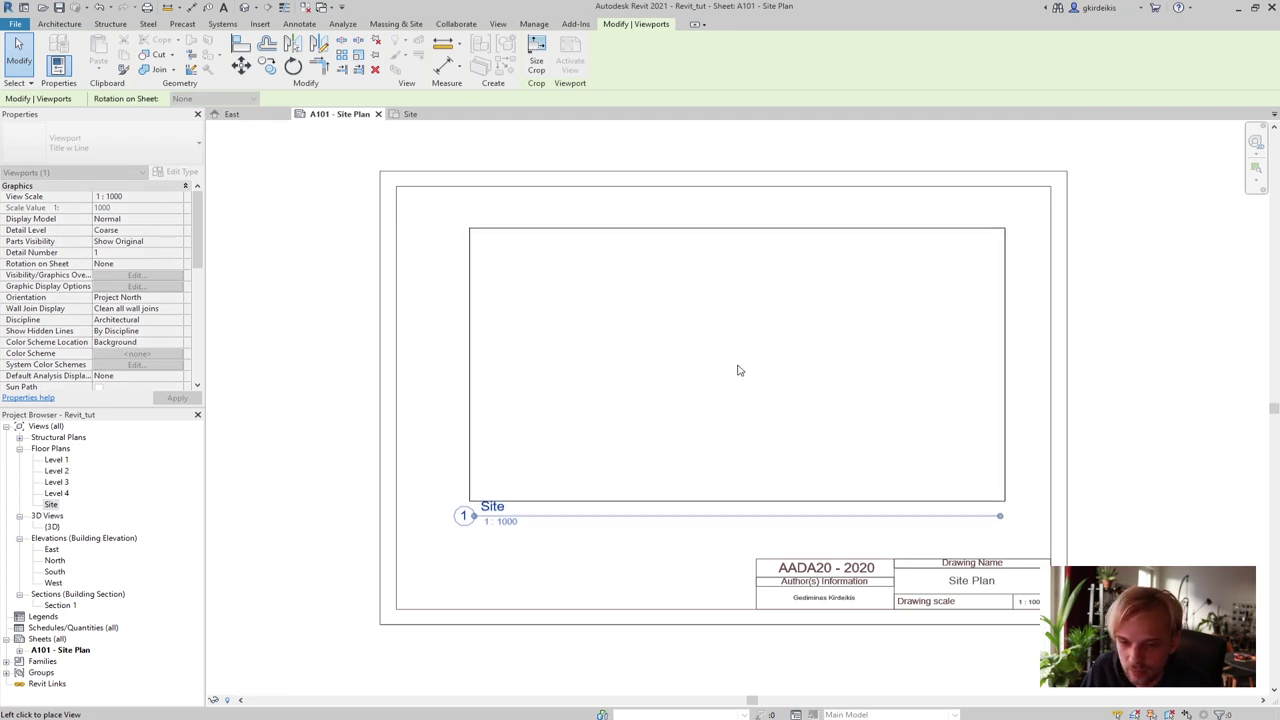
left_click(739, 370)
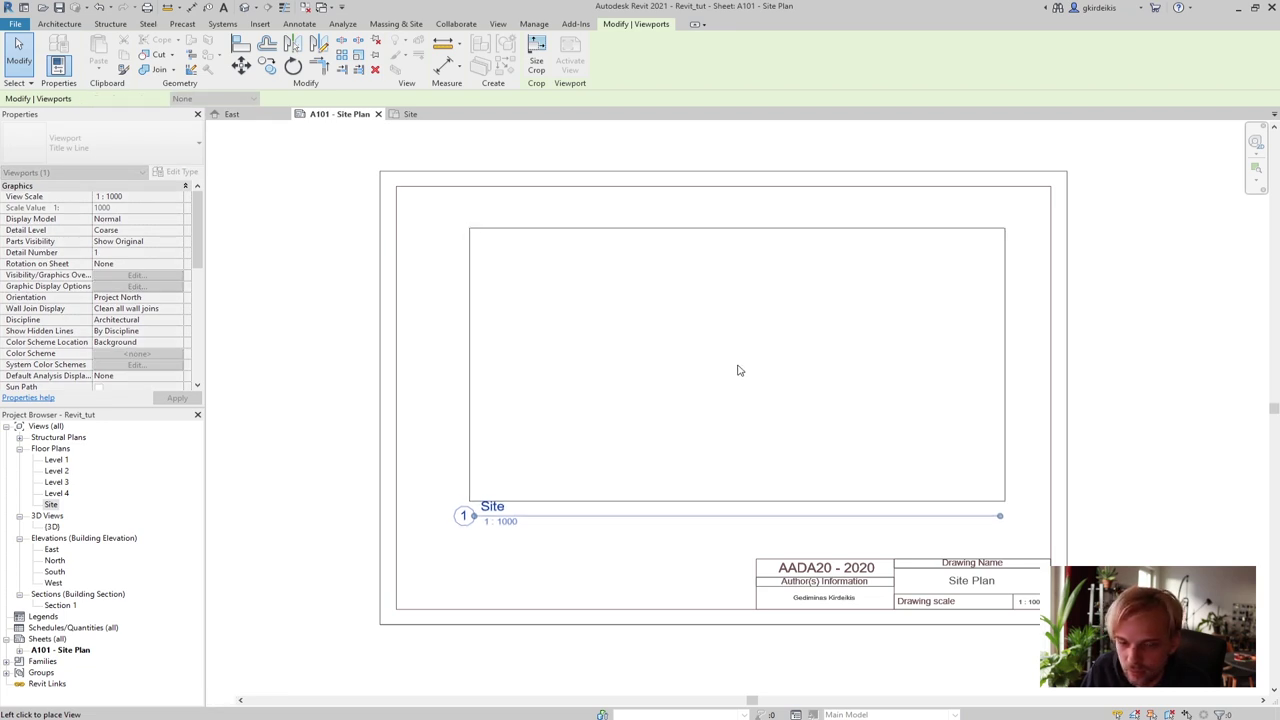
left_click(295, 346)
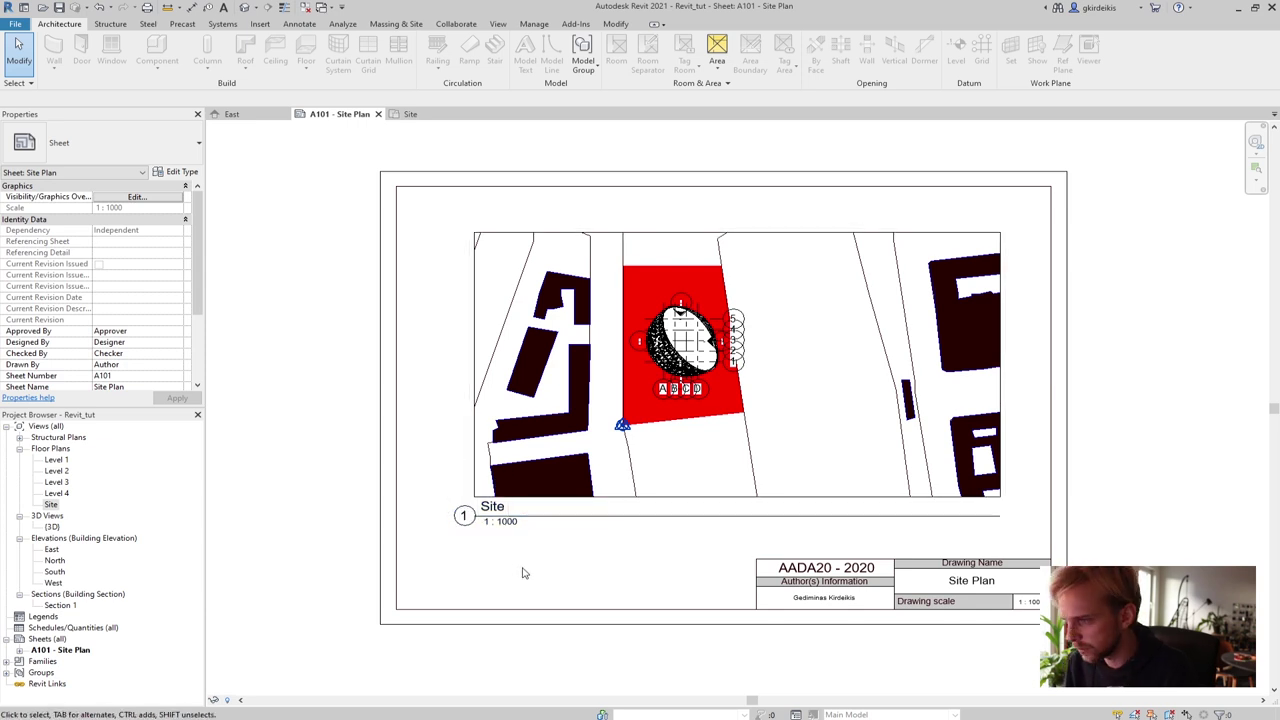
Select the Site viewport on the sheet and open Edit Type for its Title w Line type
scroll(560, 575, "up", 1)
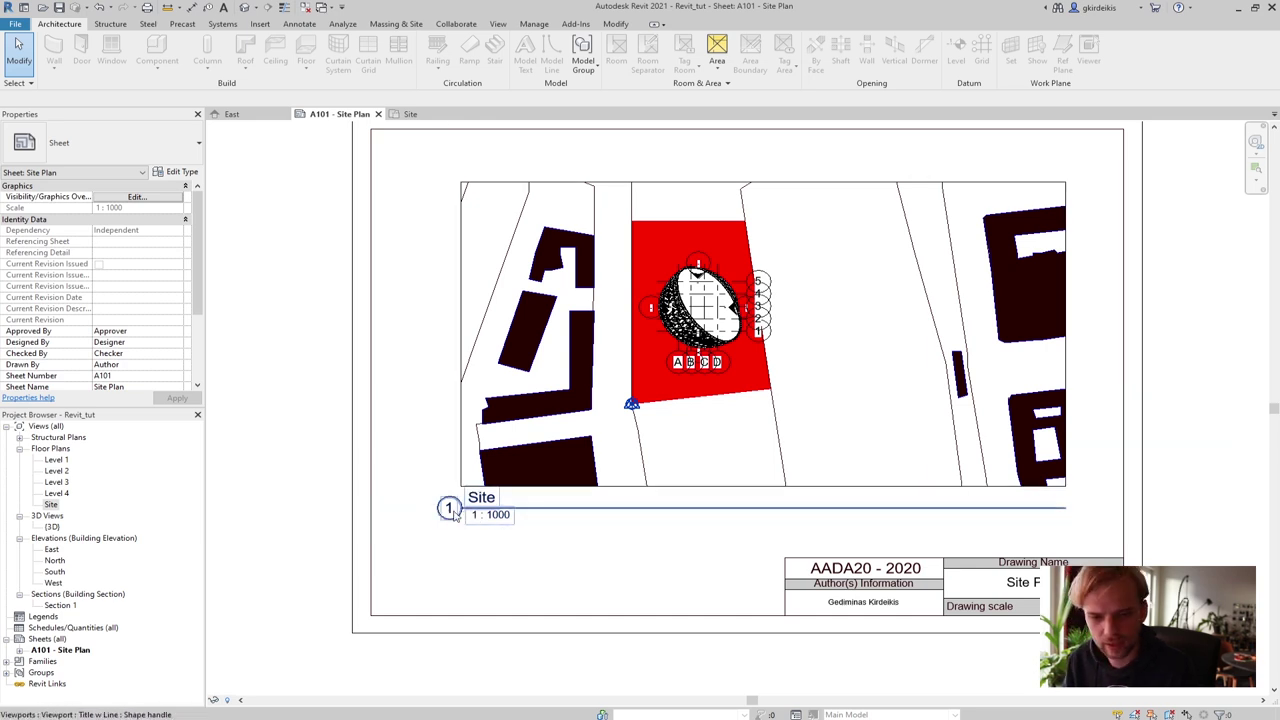
left_click(453, 455)
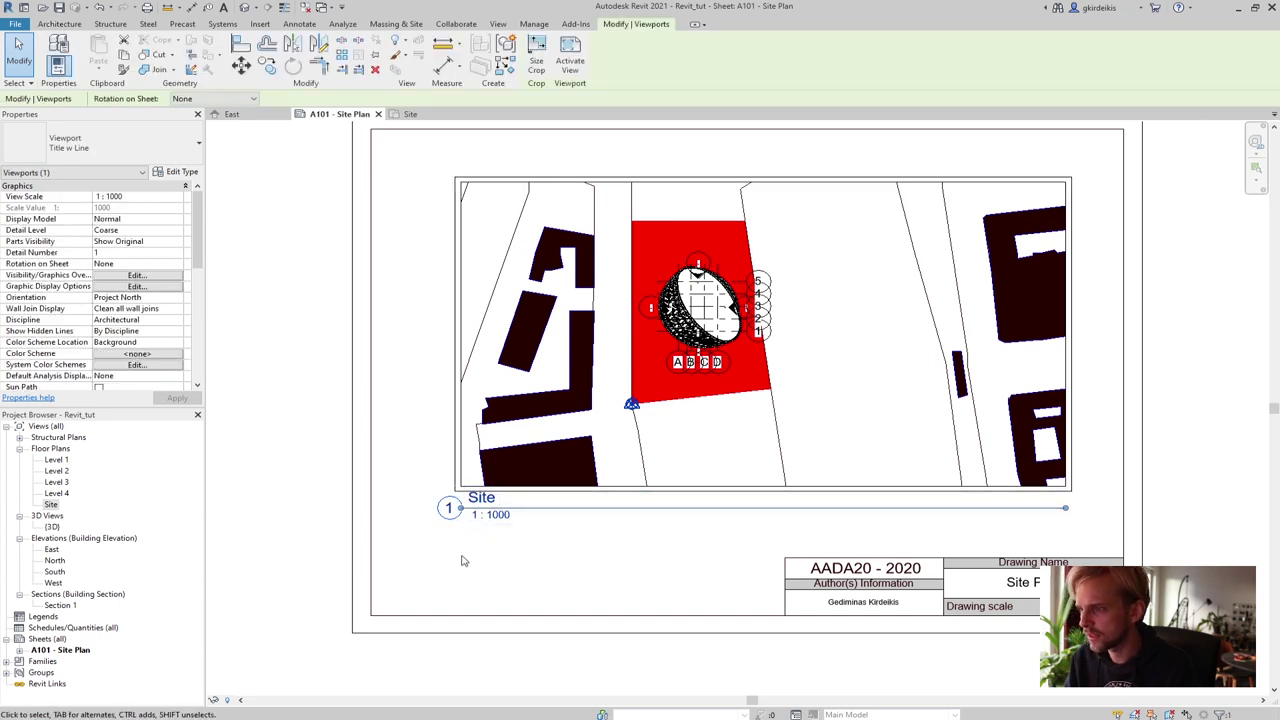
left_click(470, 500)
left_click(410, 557)
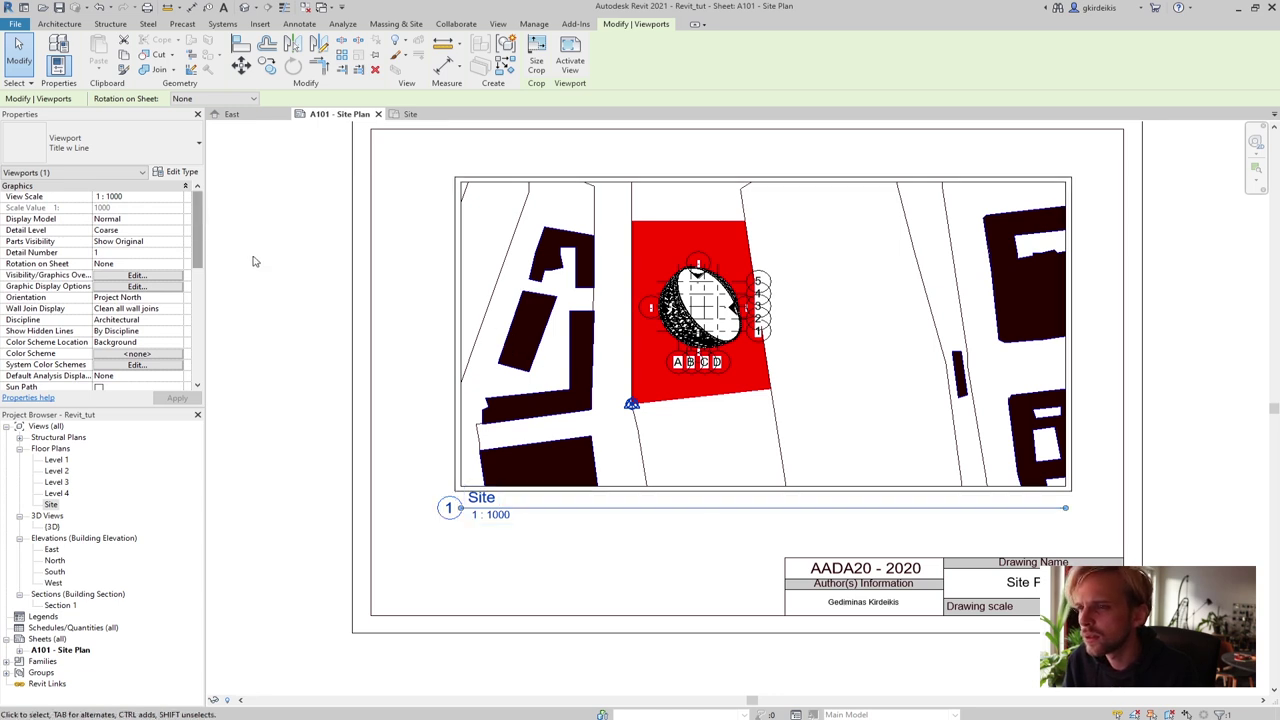
left_click(468, 183)
left_click(470, 185)
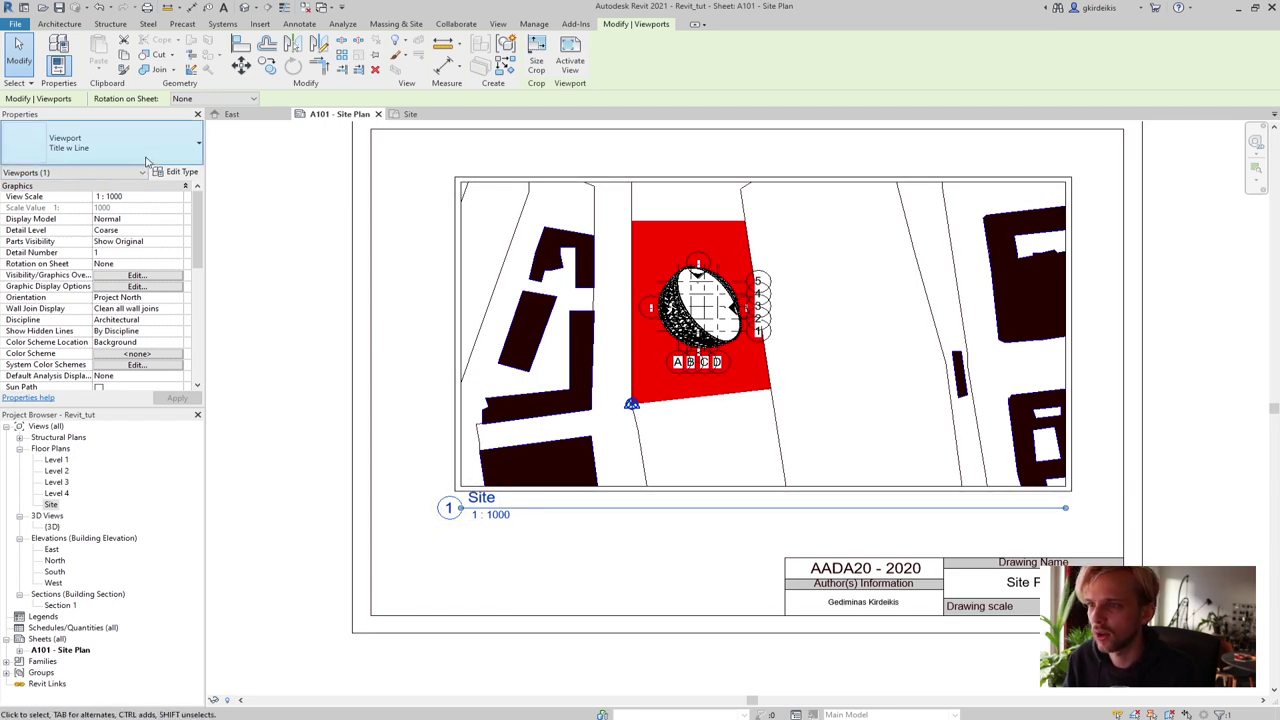
left_click(188, 174)
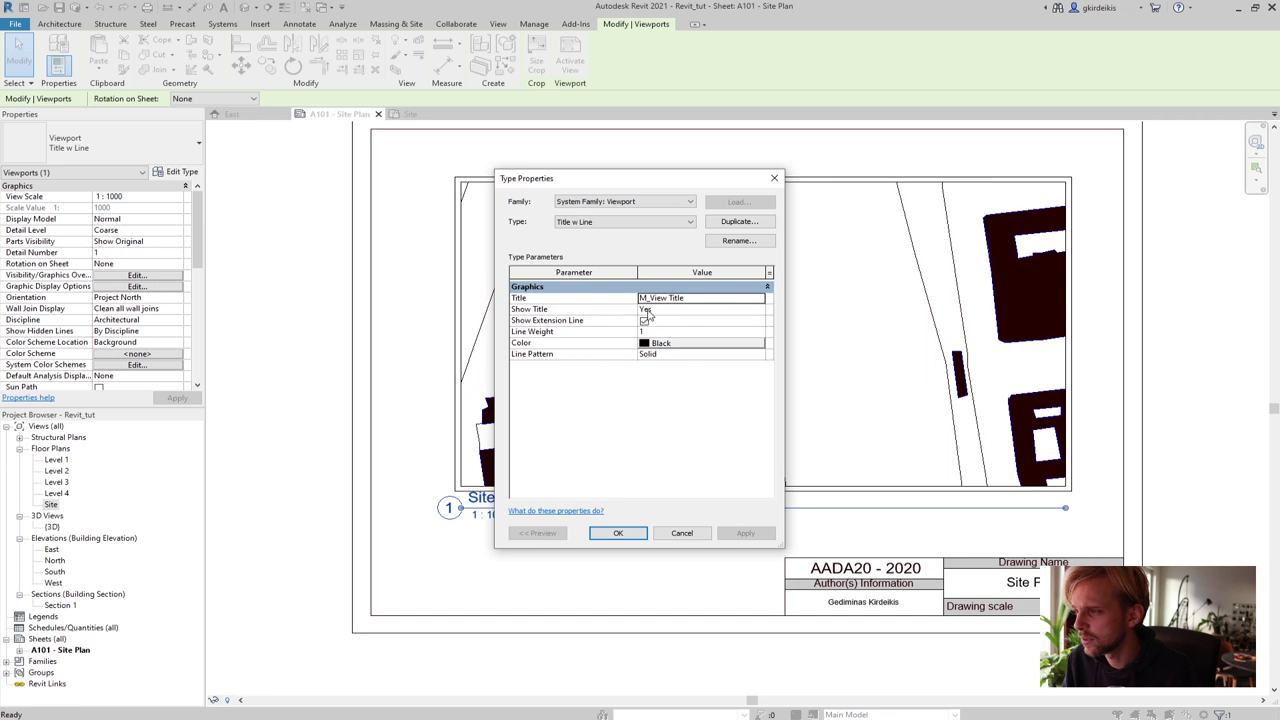
Set Show Title to No in the viewport's type properties and apply
left_click(645, 310)
left_click(758, 310)
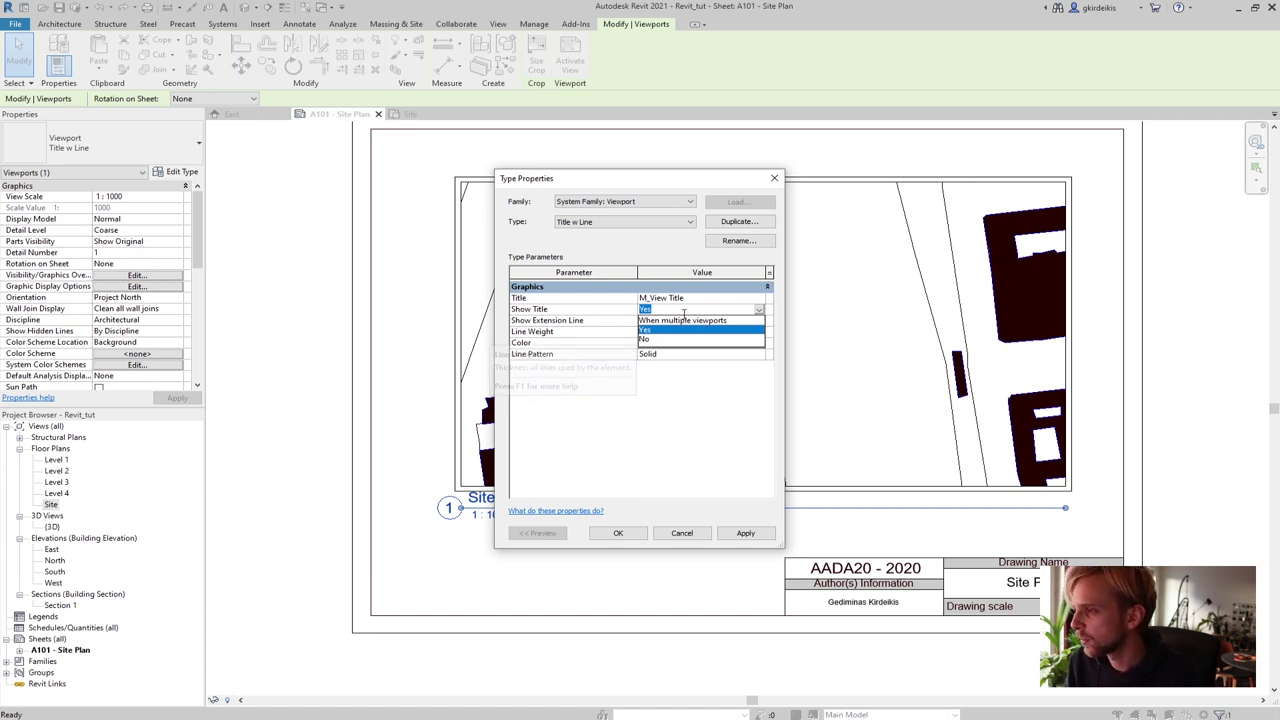
left_click(643, 340)
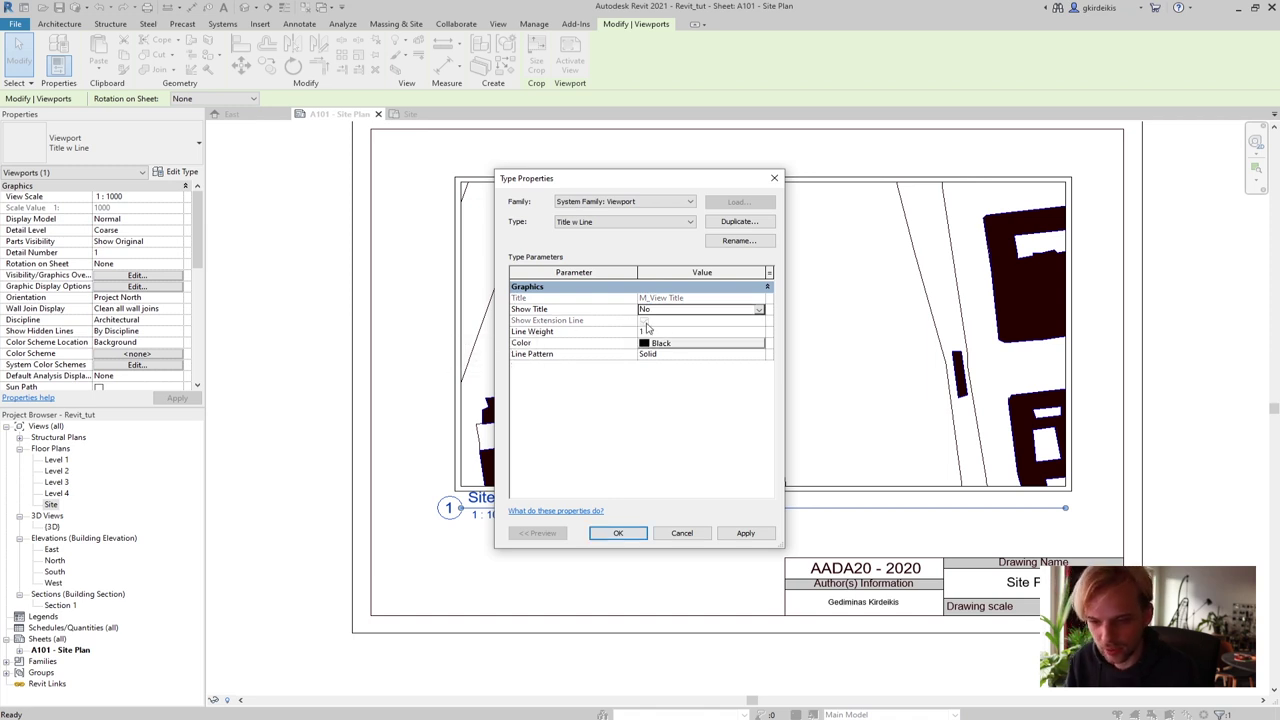
left_click(740, 534)
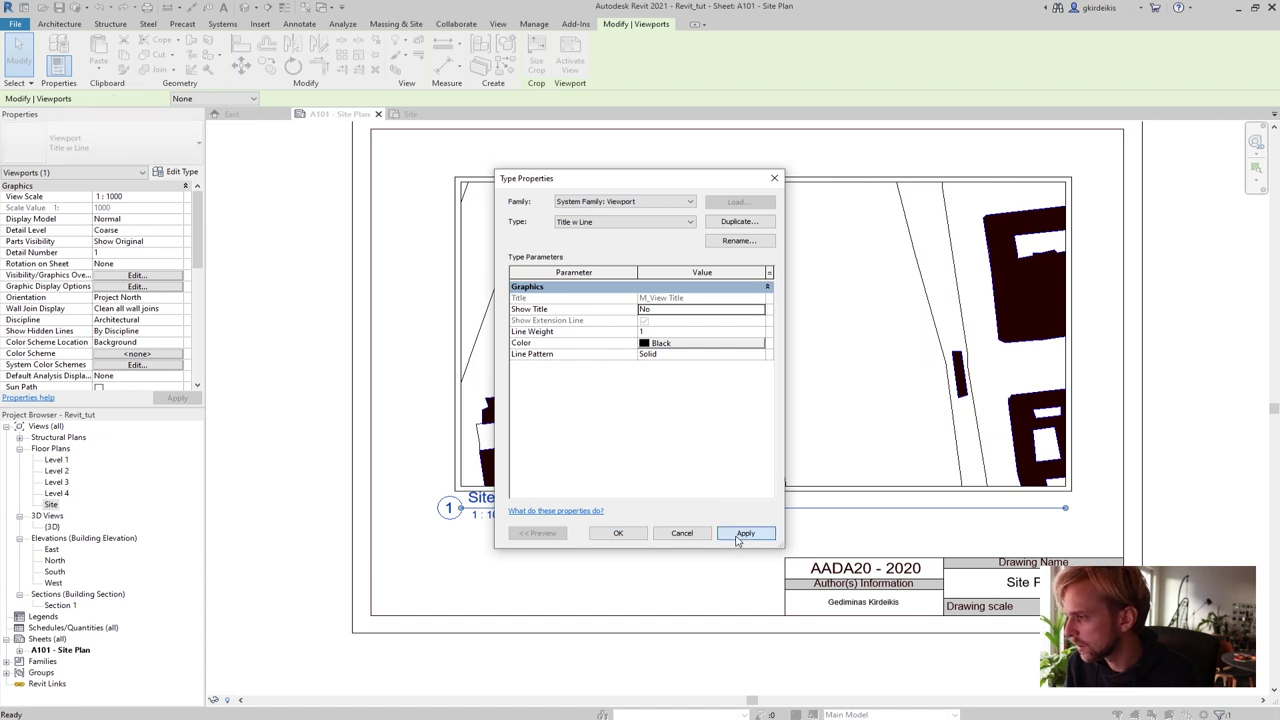
left_click(619, 533)
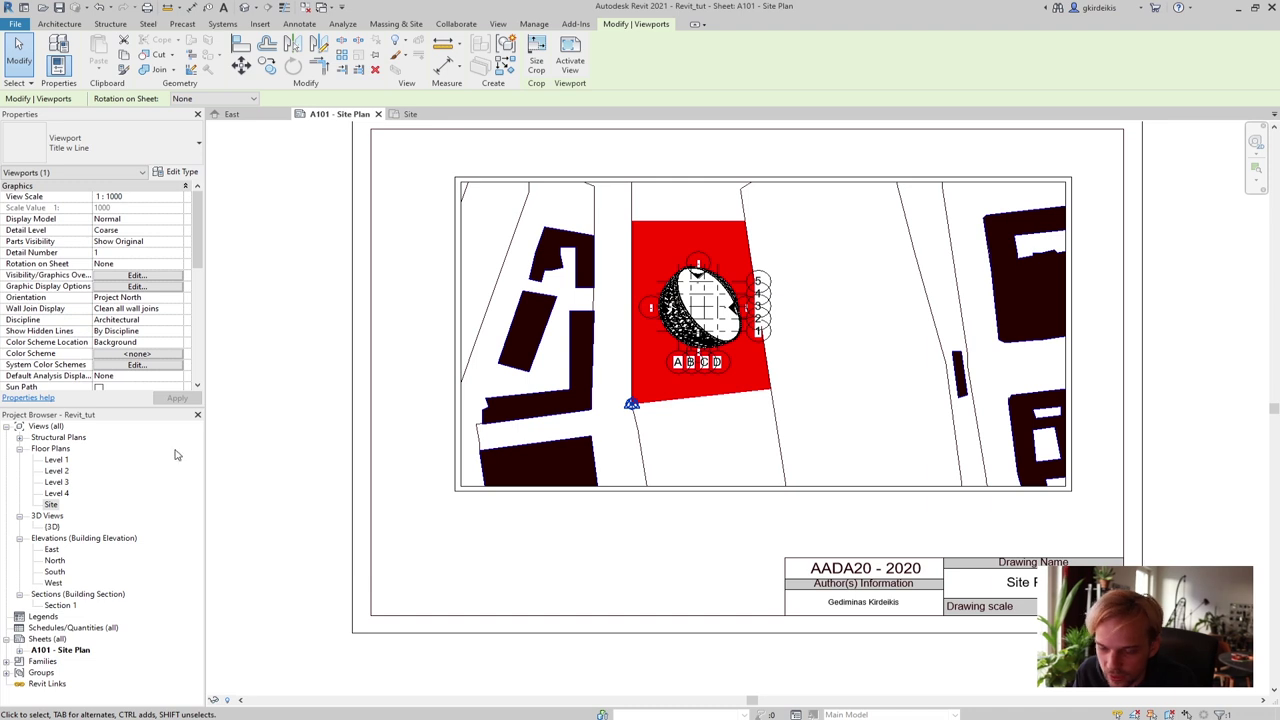
Pan the sheet to see the whole Site viewport
right_click(470, 495)
left_click(556, 548)
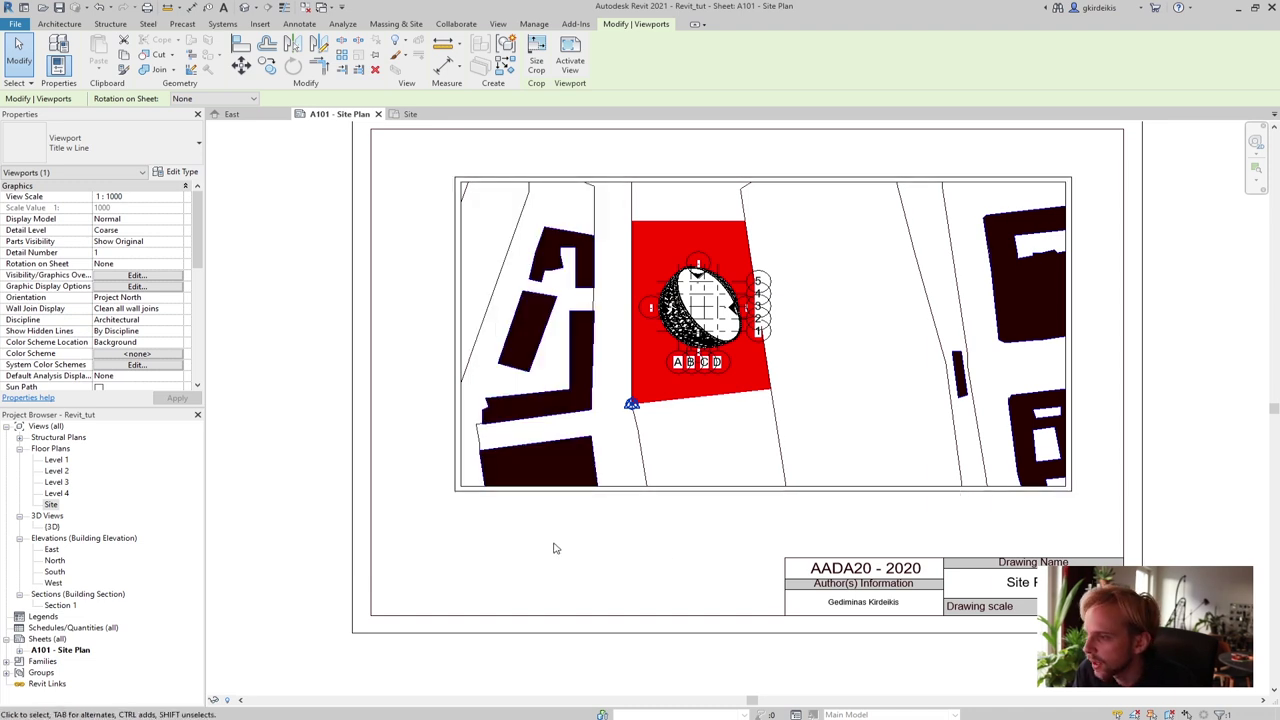
scroll(556, 548, "down", 2)
middle_click_drag(657, 534, 537, 517)
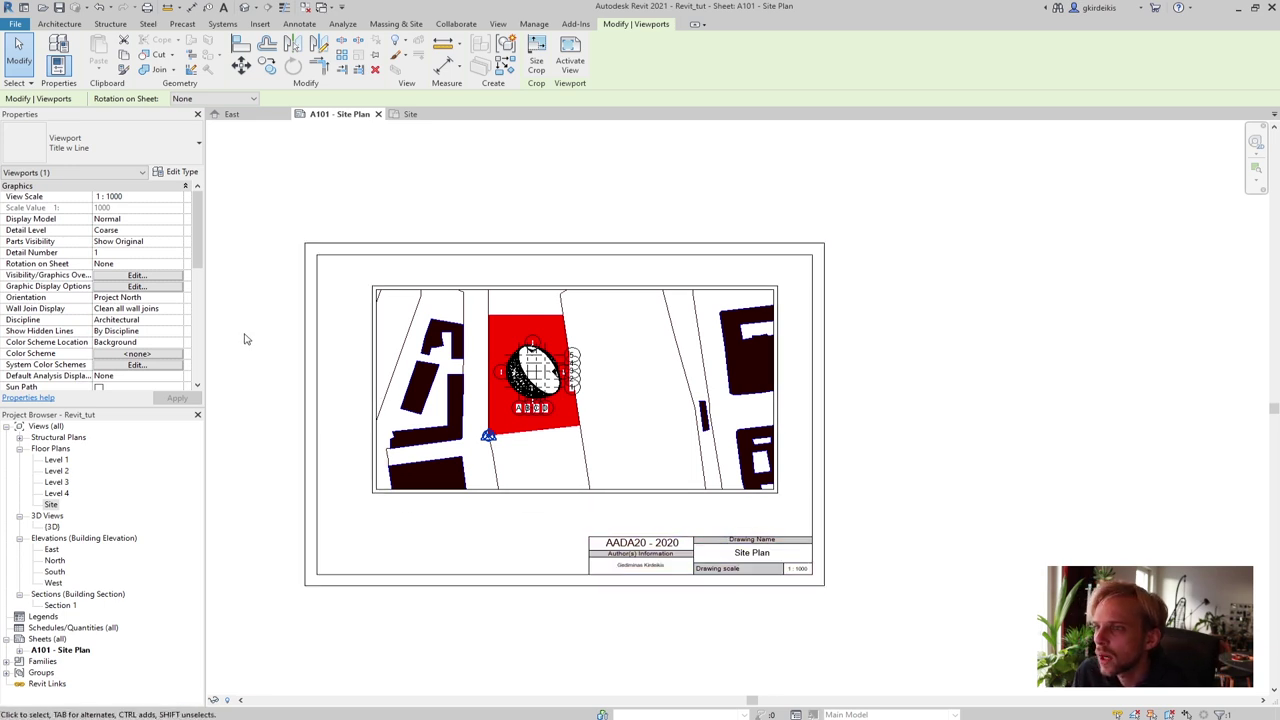
left_click(290, 255)
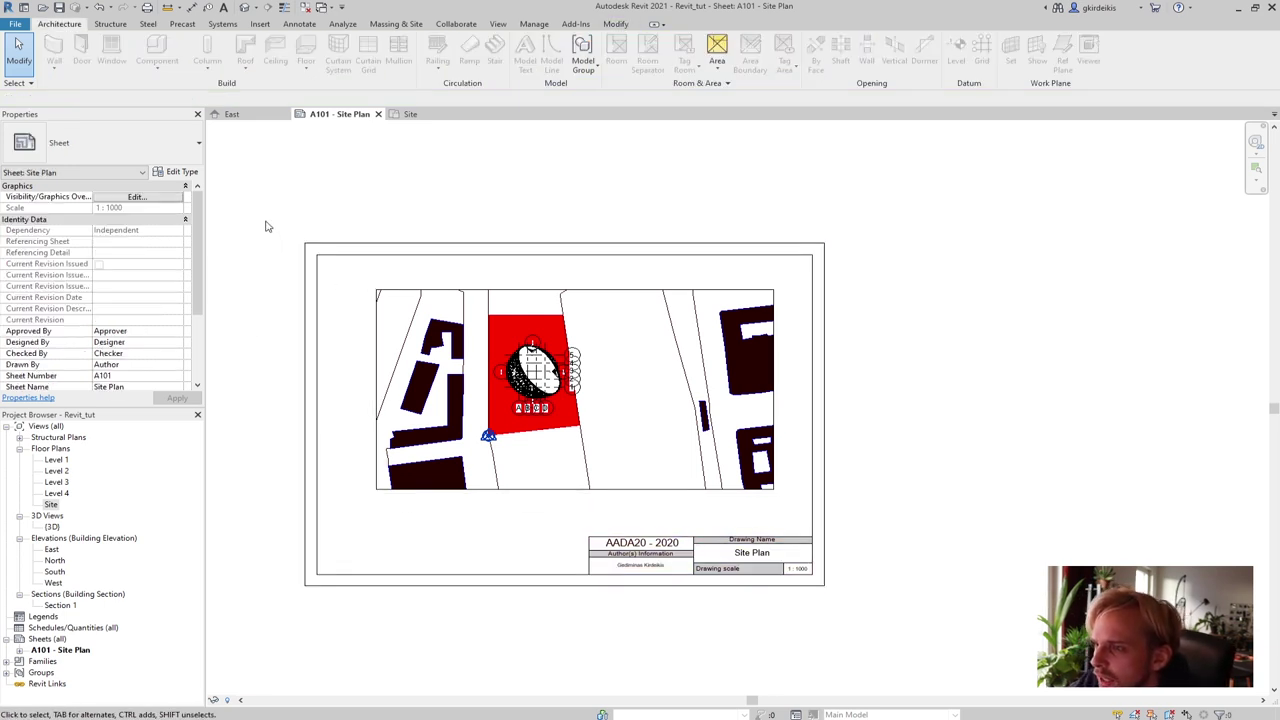
left_click_drag(199, 262, 185, 342)
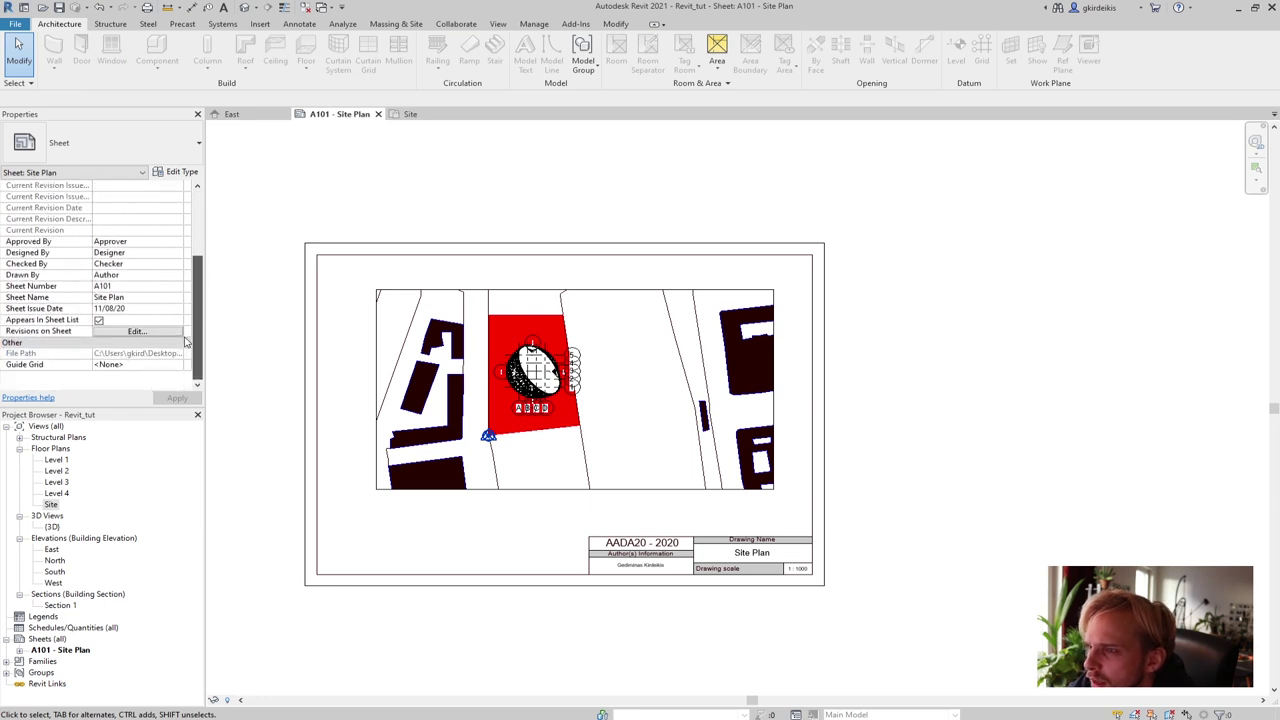
Uncheck Crop Region Visible for the Site viewport in Properties
left_click(422, 296)
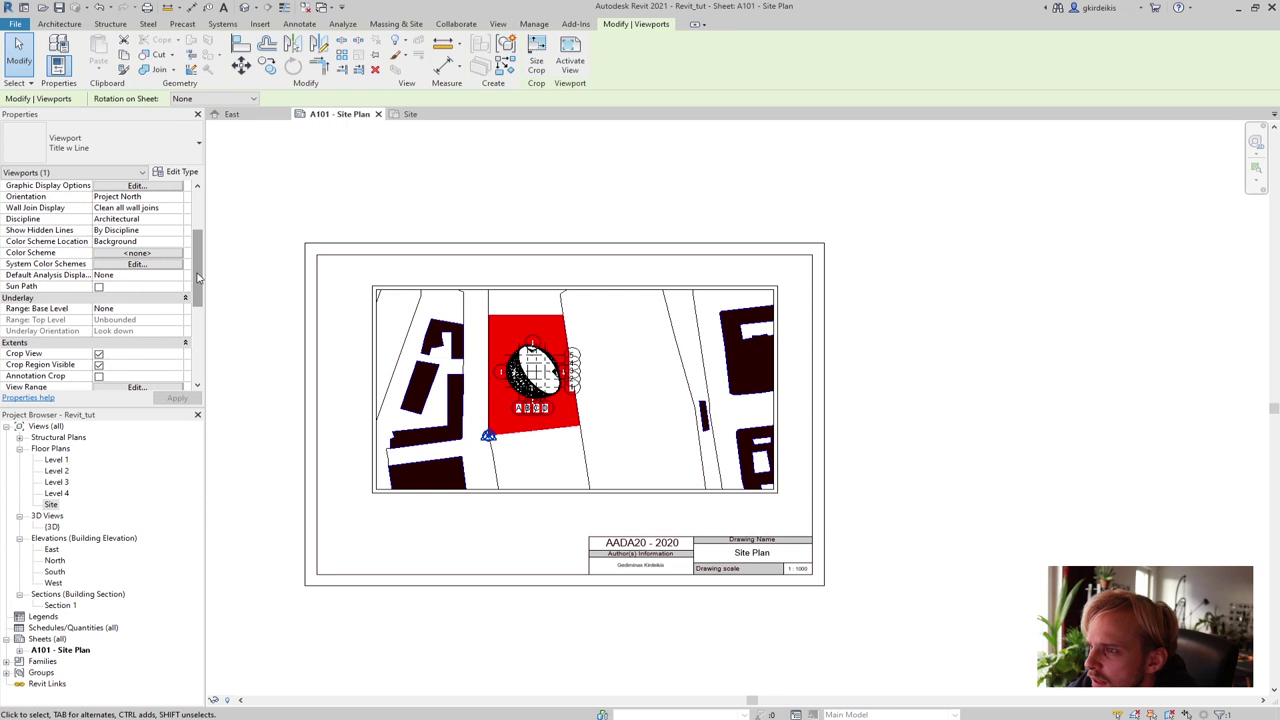
scroll(198, 276, "up", 3)
scroll(196, 240, "down", 6)
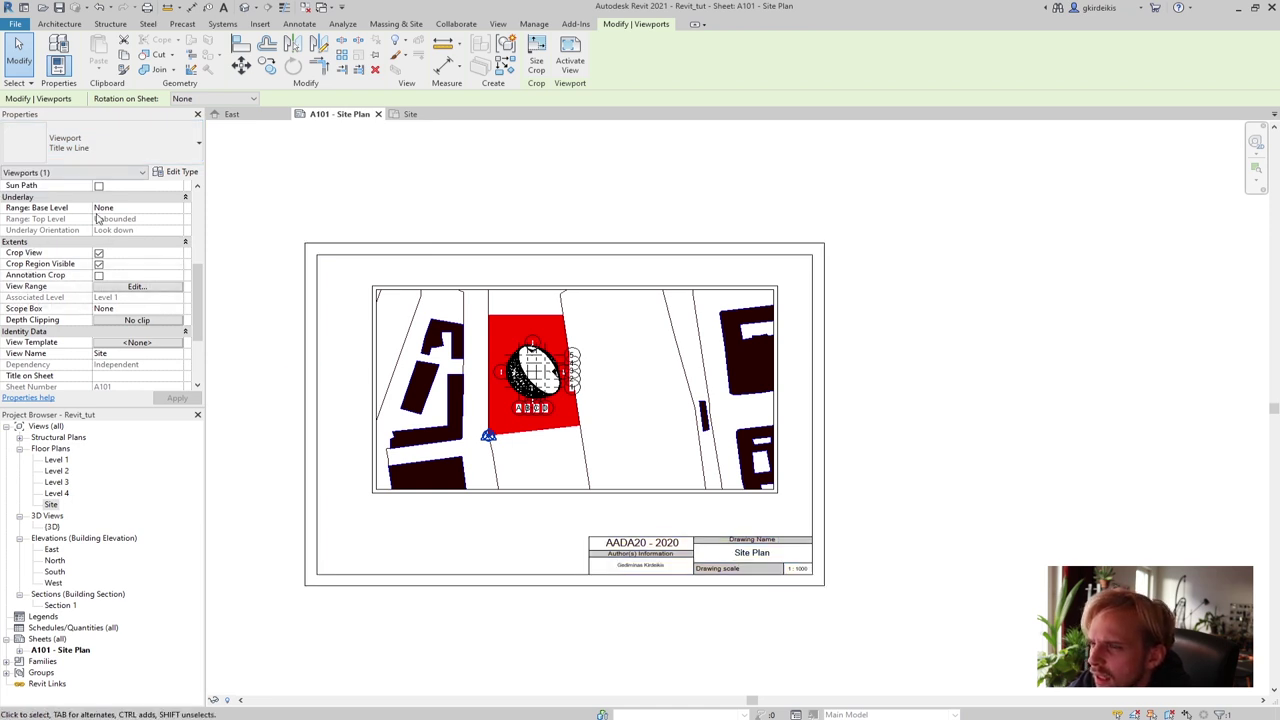
scroll(60, 245, "up", 5)
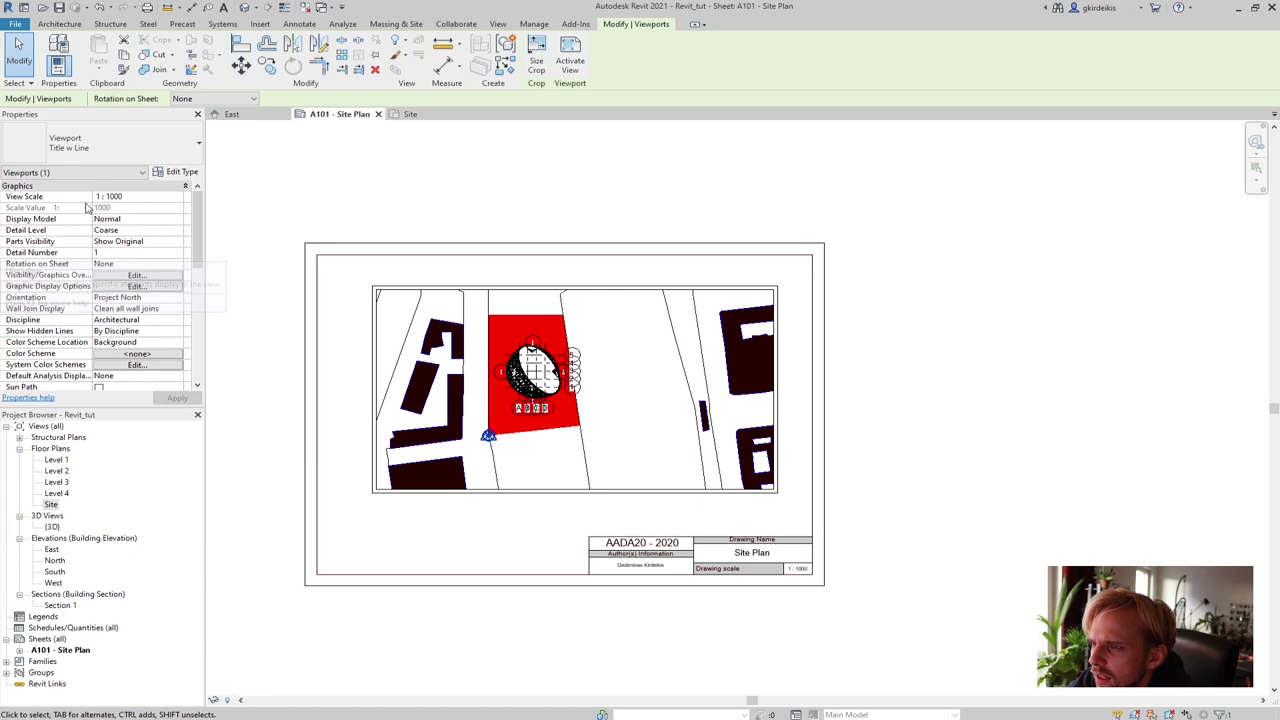
scroll(90, 255, "down", 1)
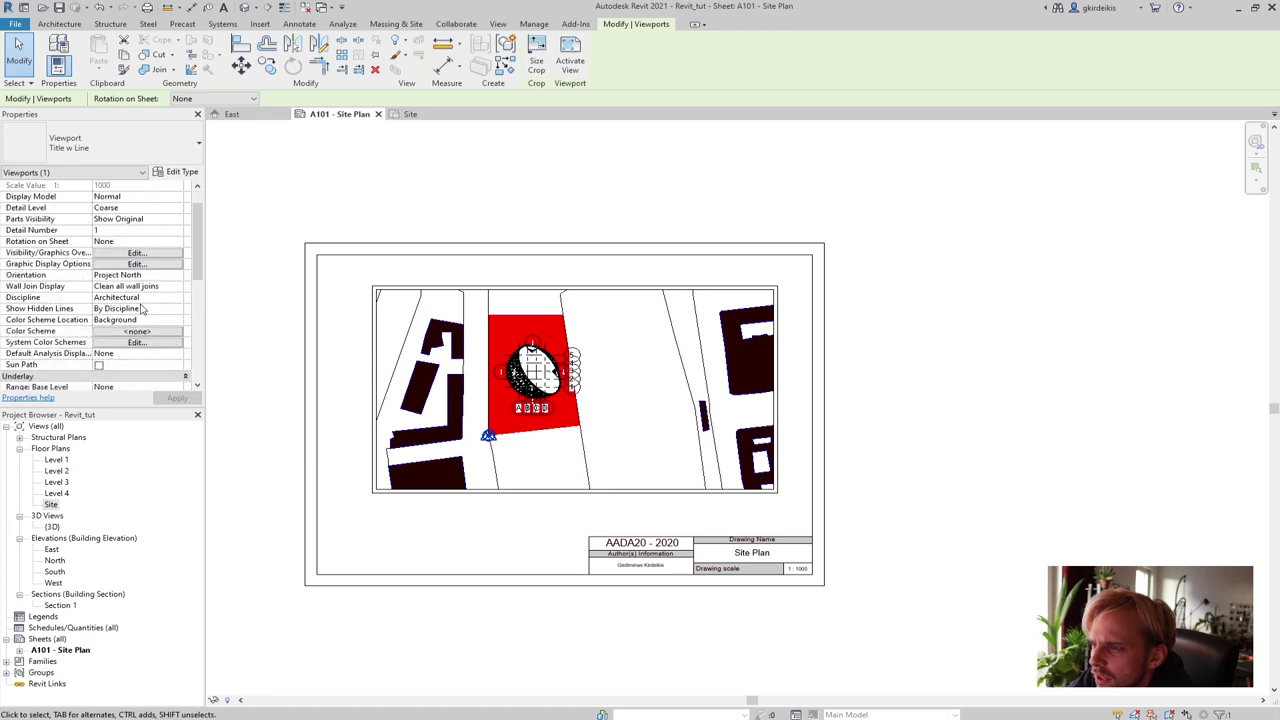
scroll(120, 310, "down", 4)
scroll(140, 309, "down", 3)
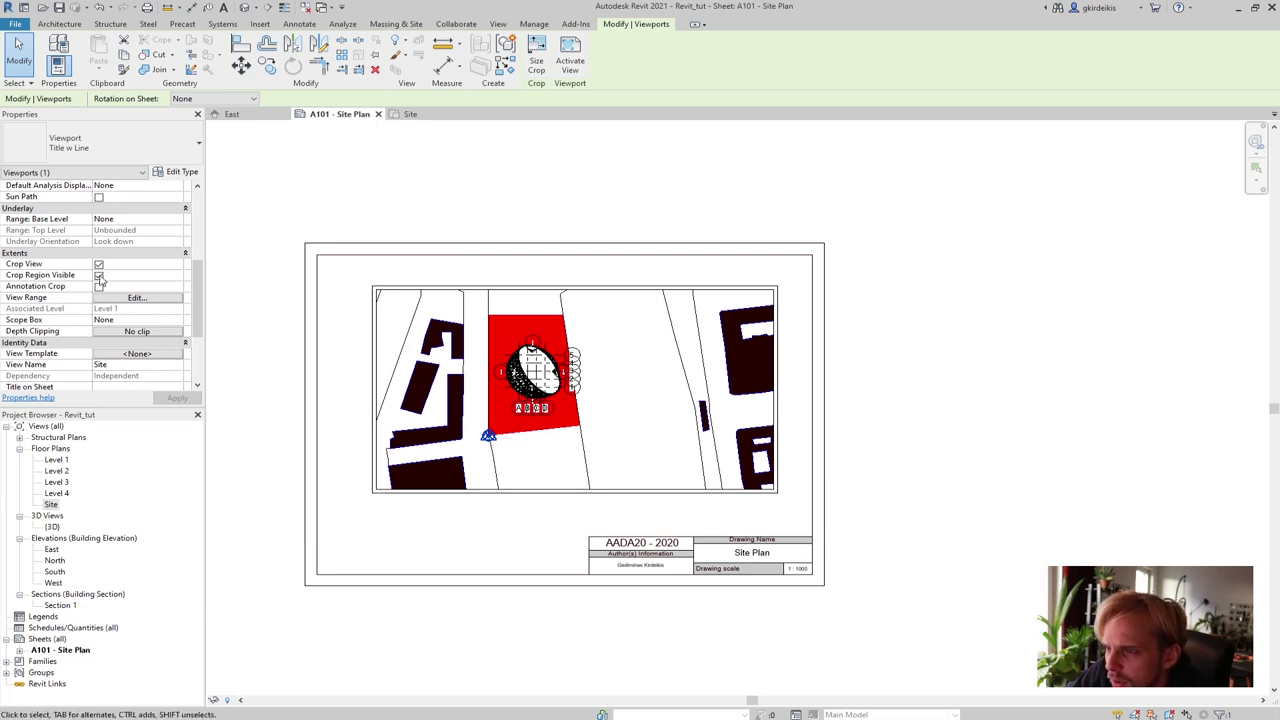
left_click(99, 275)
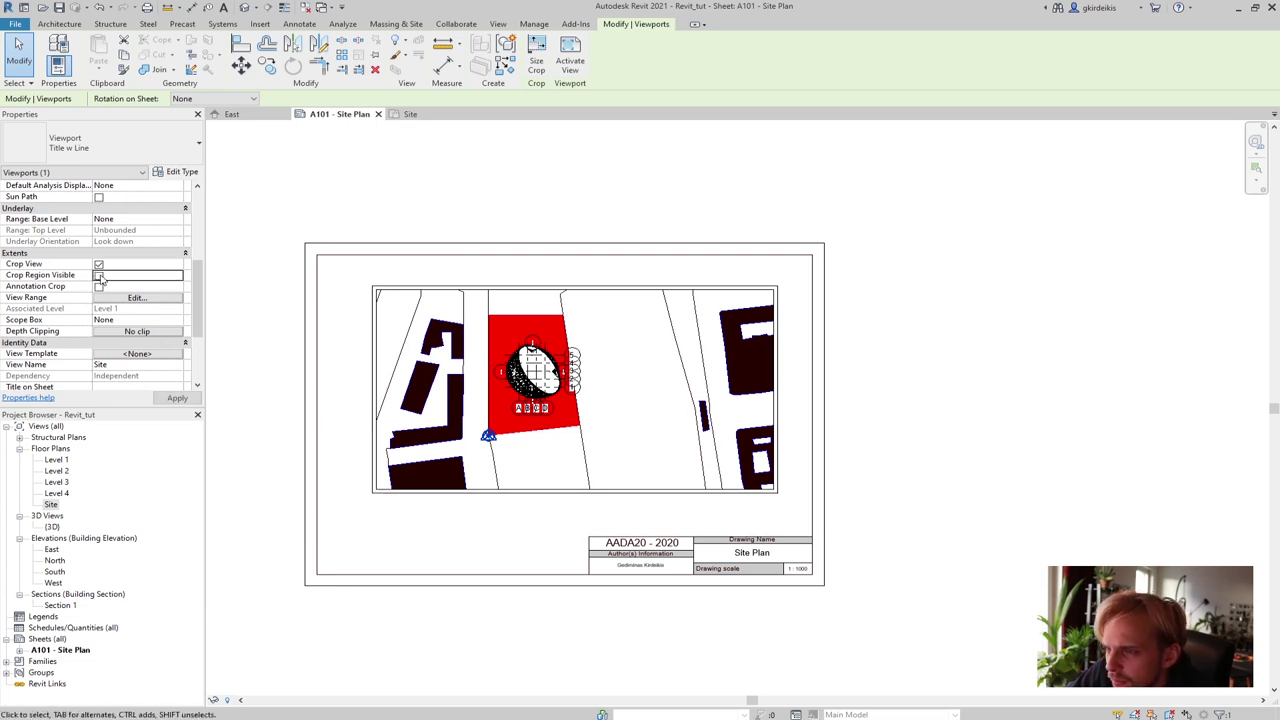
left_click(363, 203)
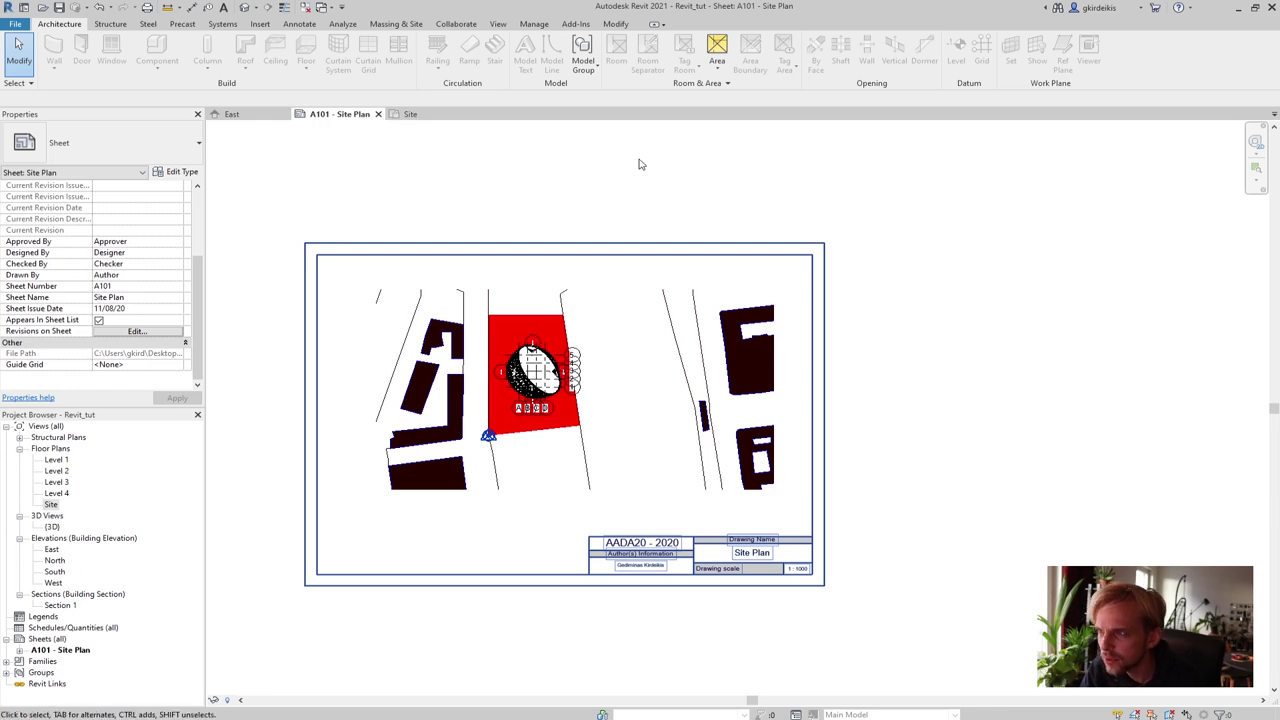
Switch to the Site floor plan and reorder its tab after East
left_click(416, 114)
left_click_drag(407, 114, 465, 113)
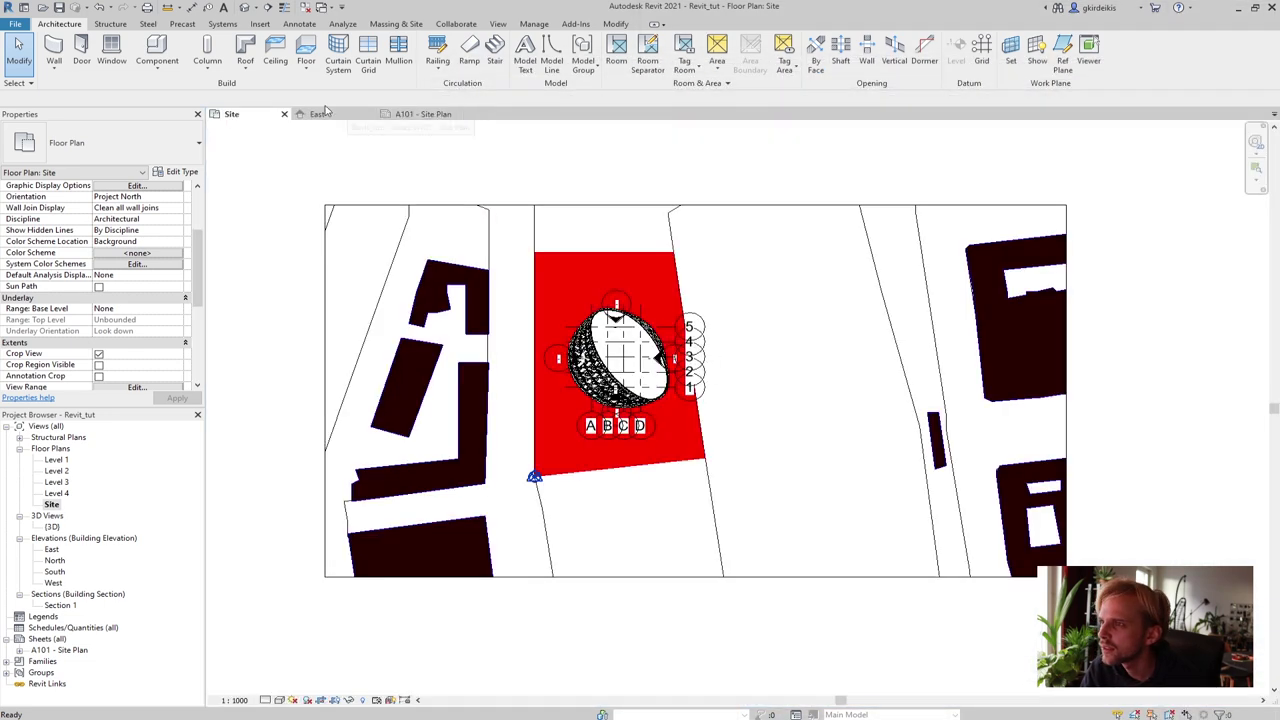
left_click_drag(236, 116, 368, 118)
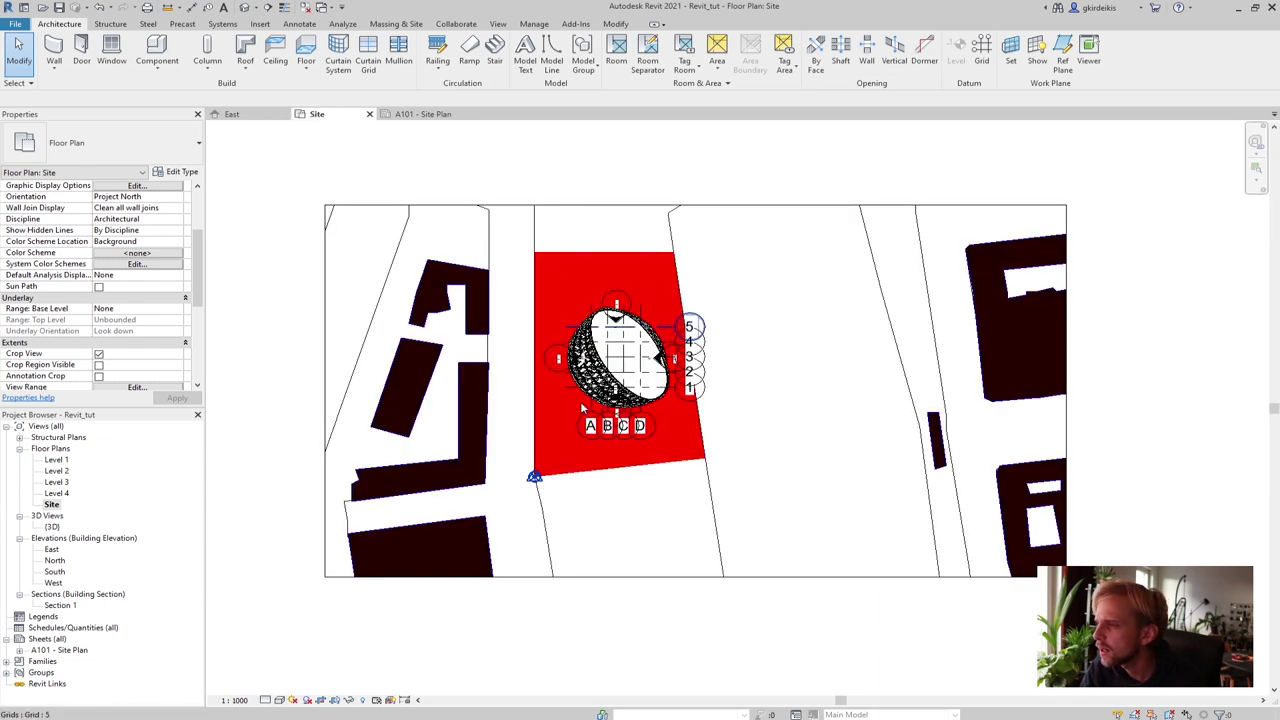
scroll(590, 422, "down", 3)
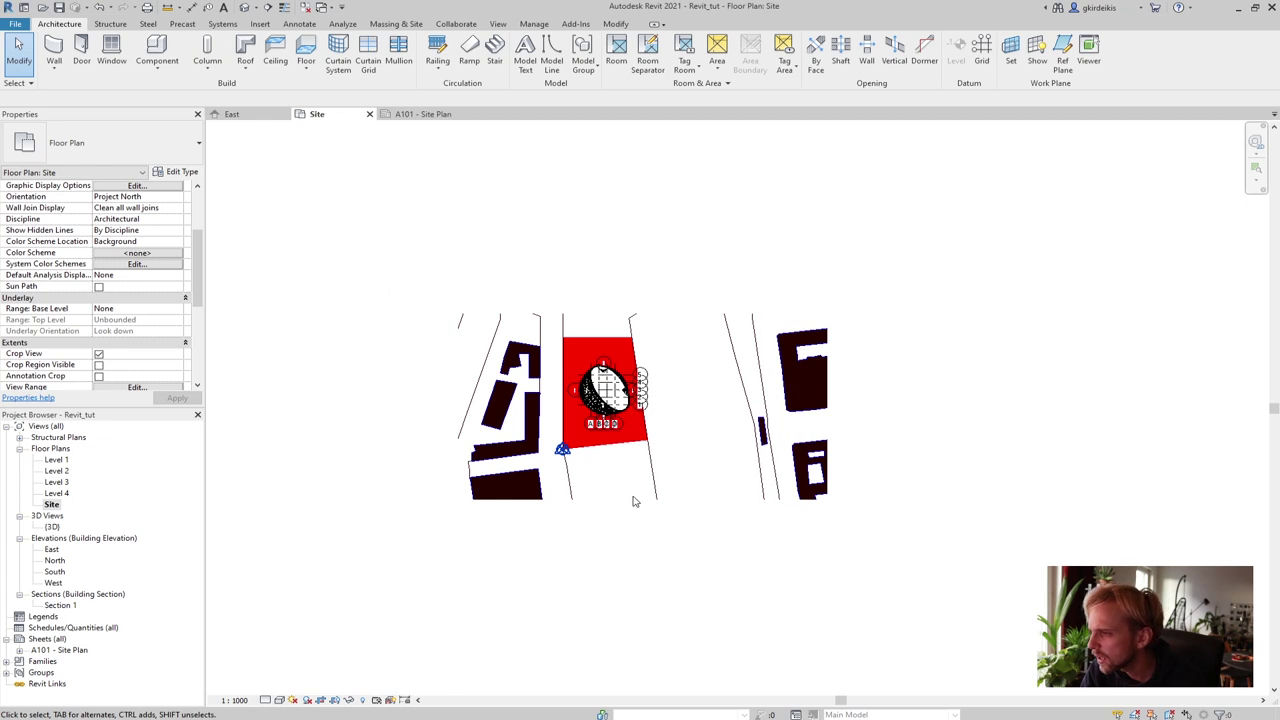
Show the crop region and drag its bottom, top, right and left edges outward
left_click(334, 700)
left_click(634, 499)
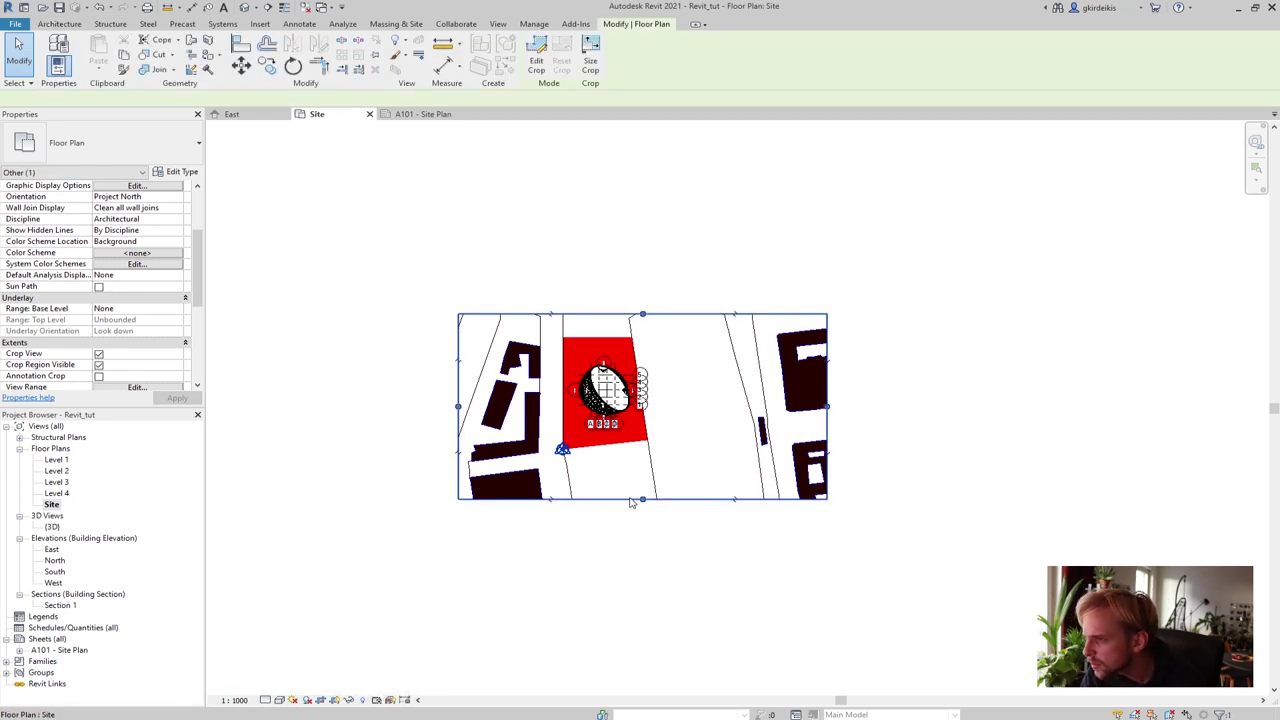
left_click_drag(642, 499, 661, 521)
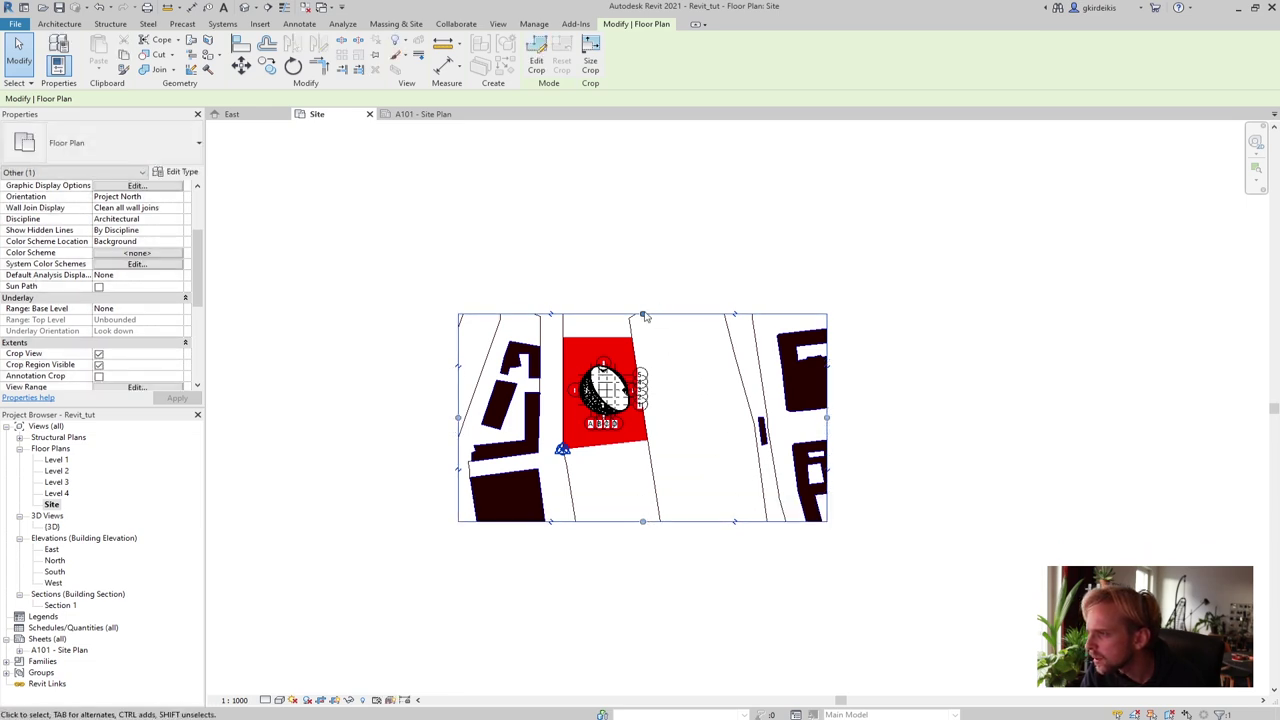
left_click_drag(643, 314, 645, 298)
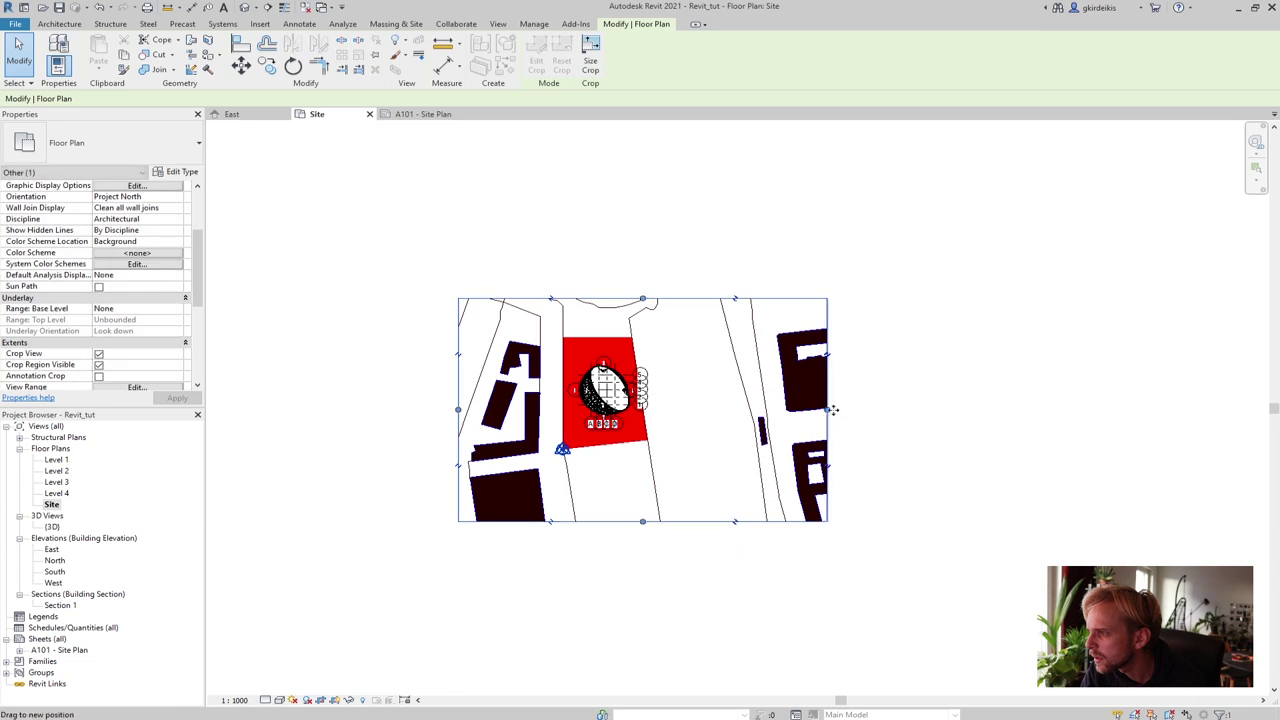
left_click_drag(827, 409, 847, 409)
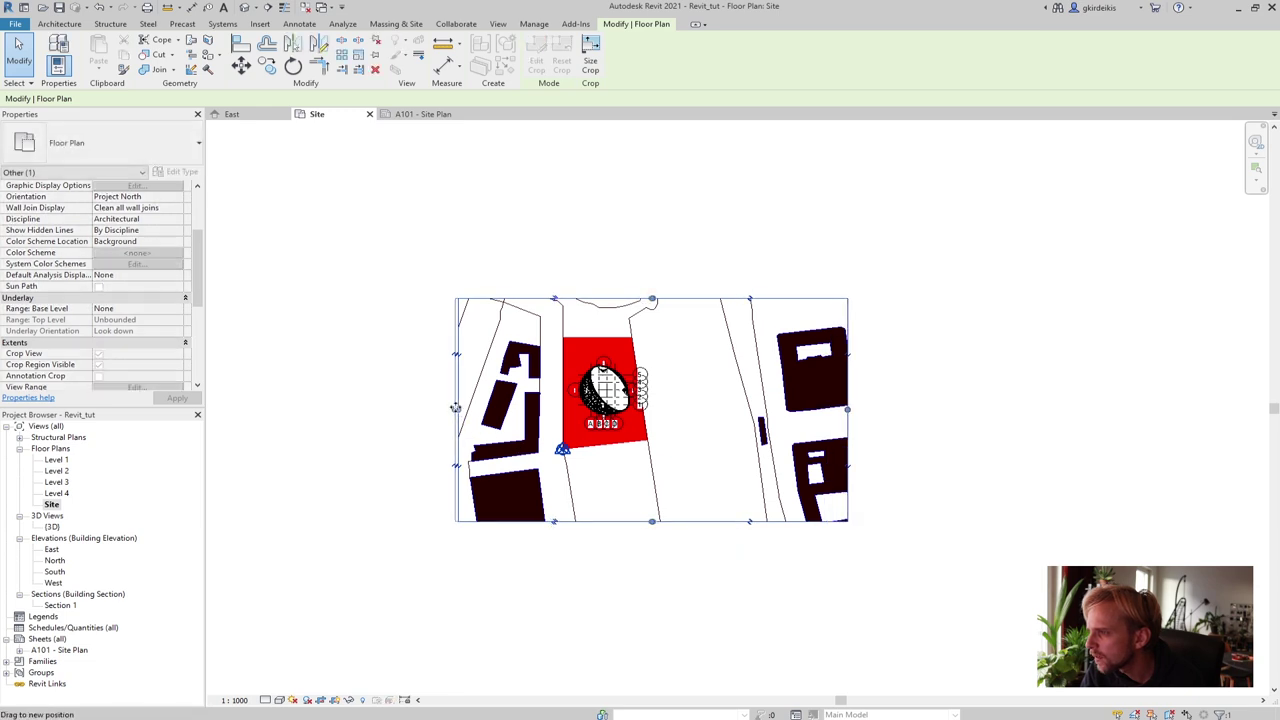
left_click_drag(458, 409, 438, 409)
left_click(349, 435)
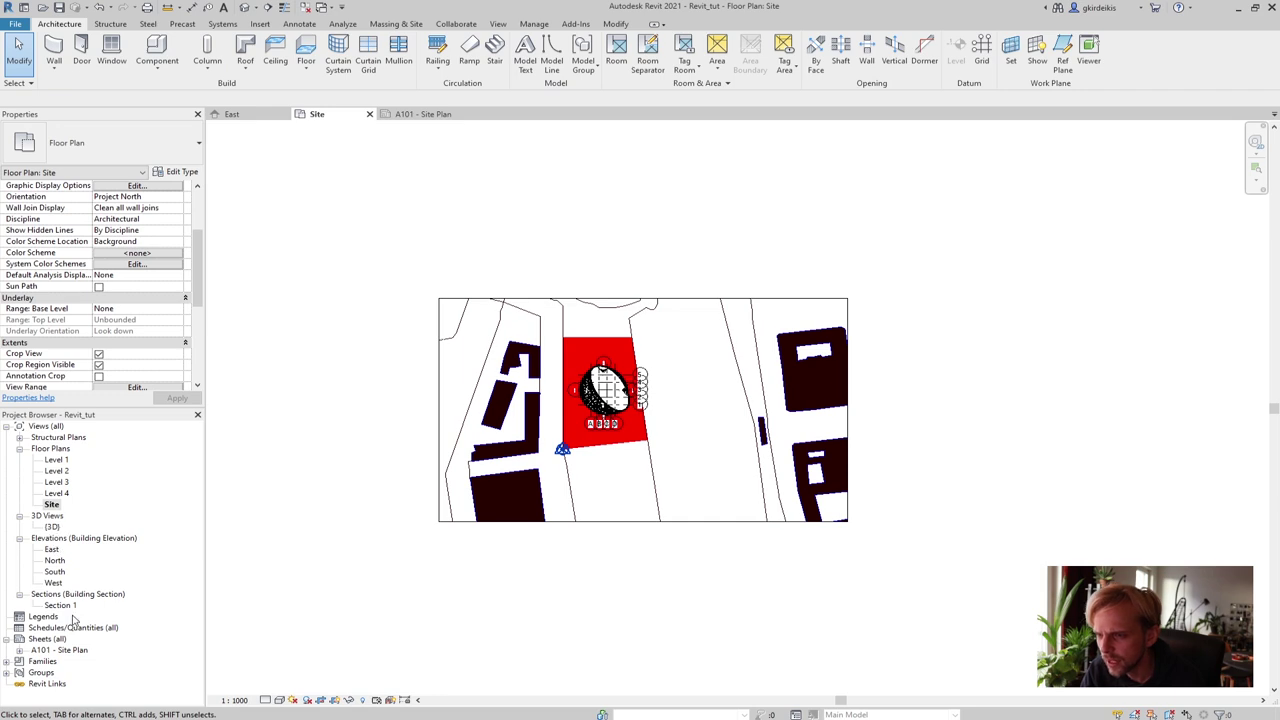
double_click(62, 651)
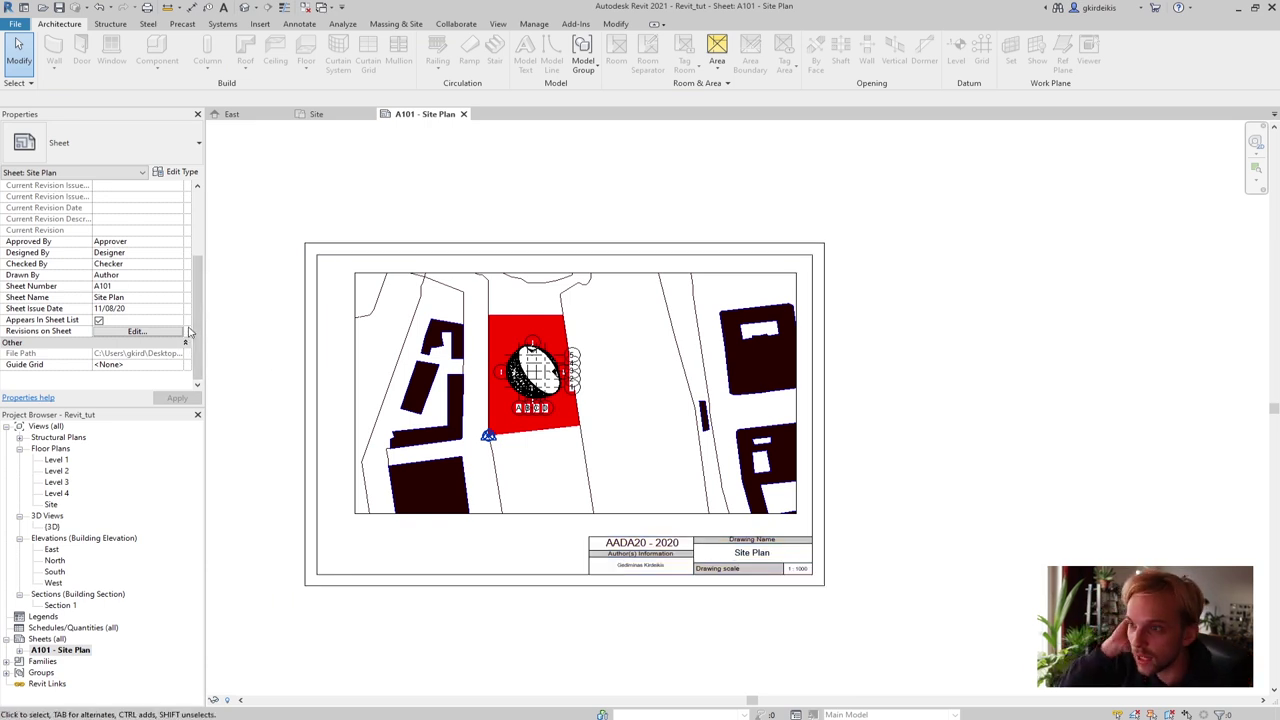
scroll(186, 203, "up", 2)
scroll(186, 203, "down", 2)
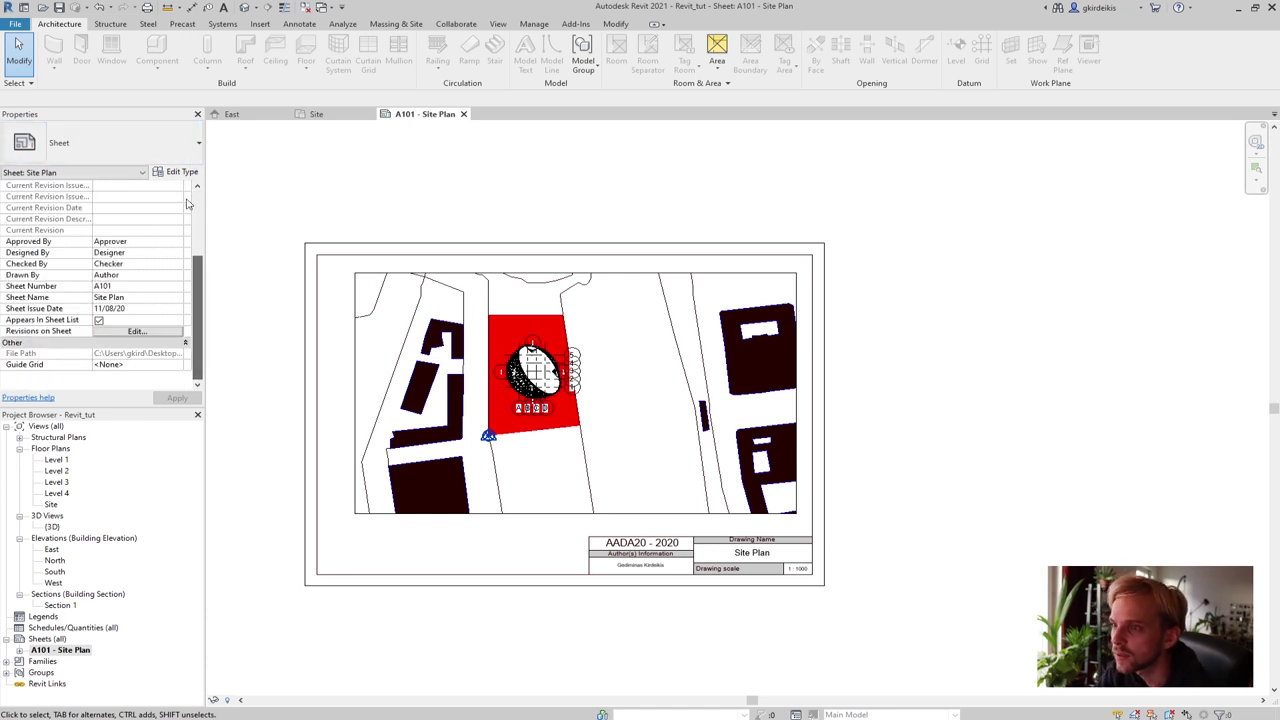
scroll(186, 203, "up", 3)
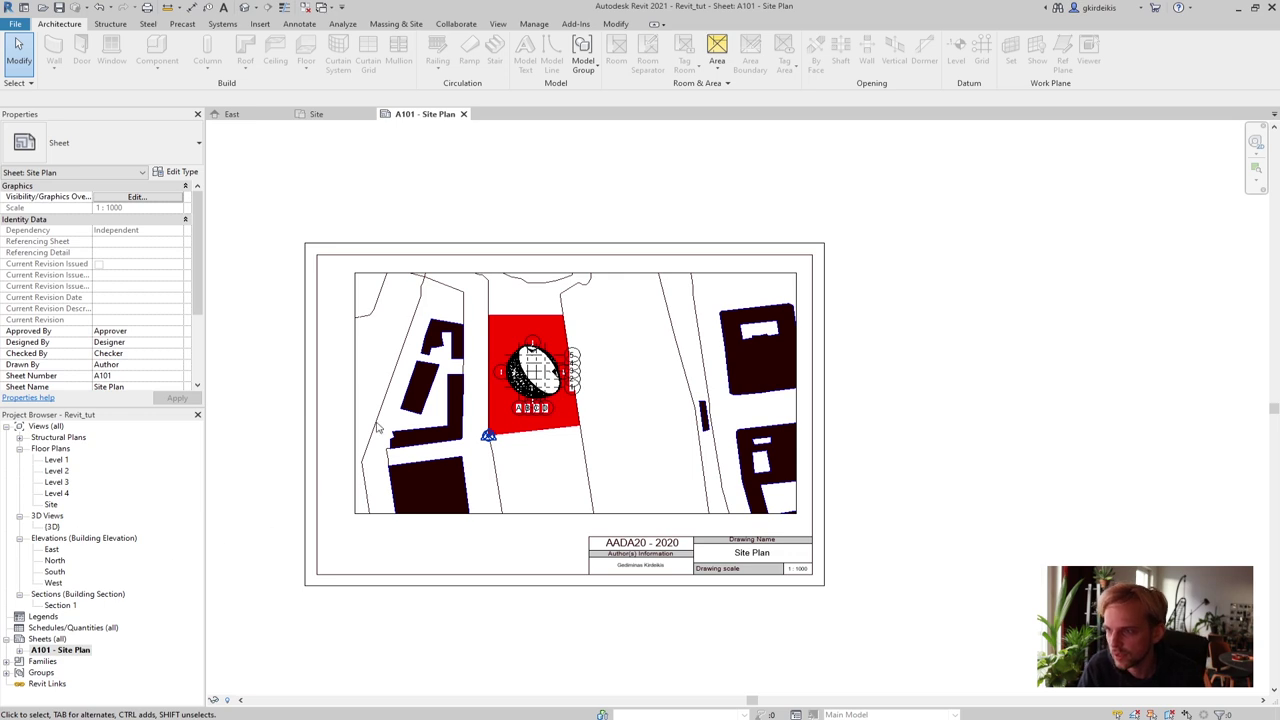
left_click(405, 270)
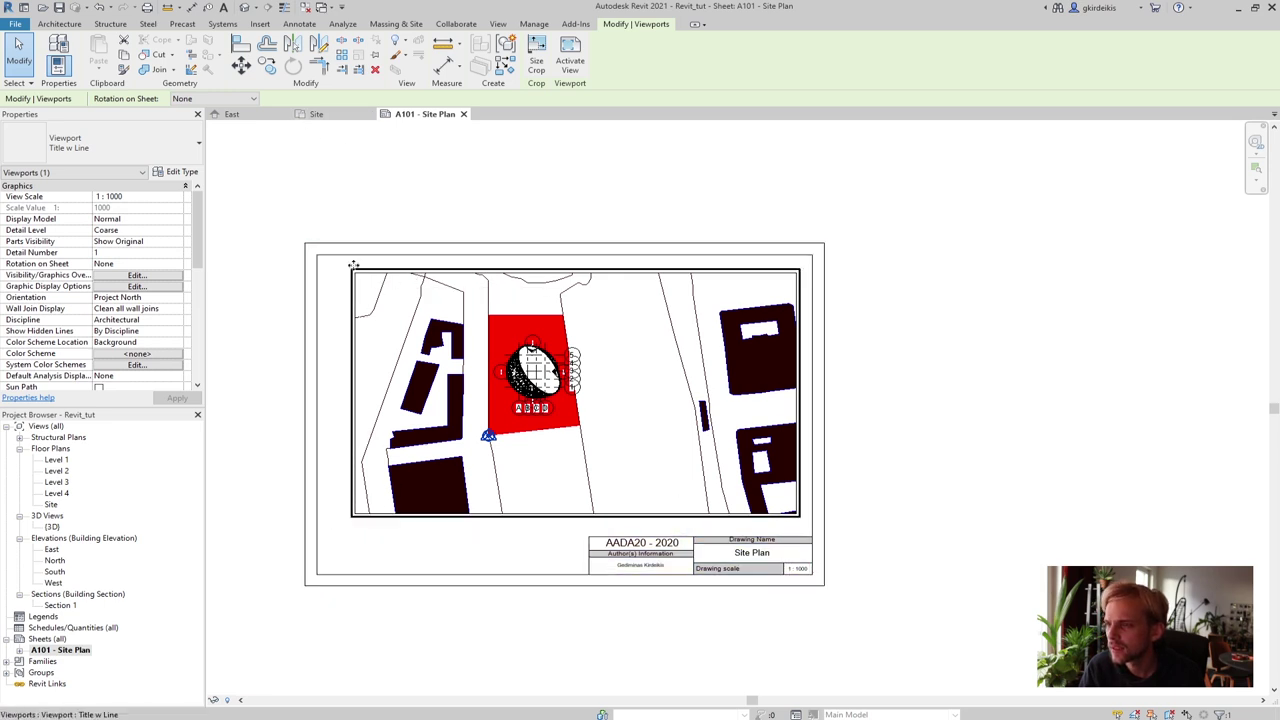
left_click(200, 536)
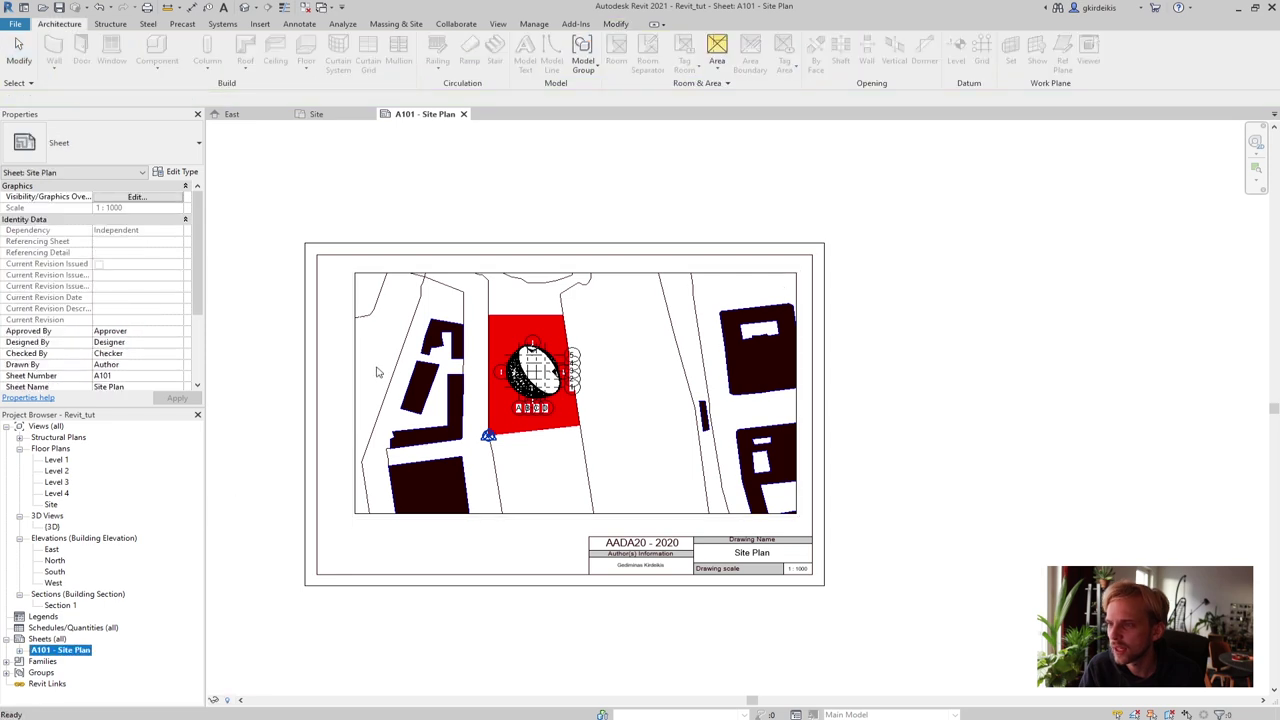
left_click(330, 114)
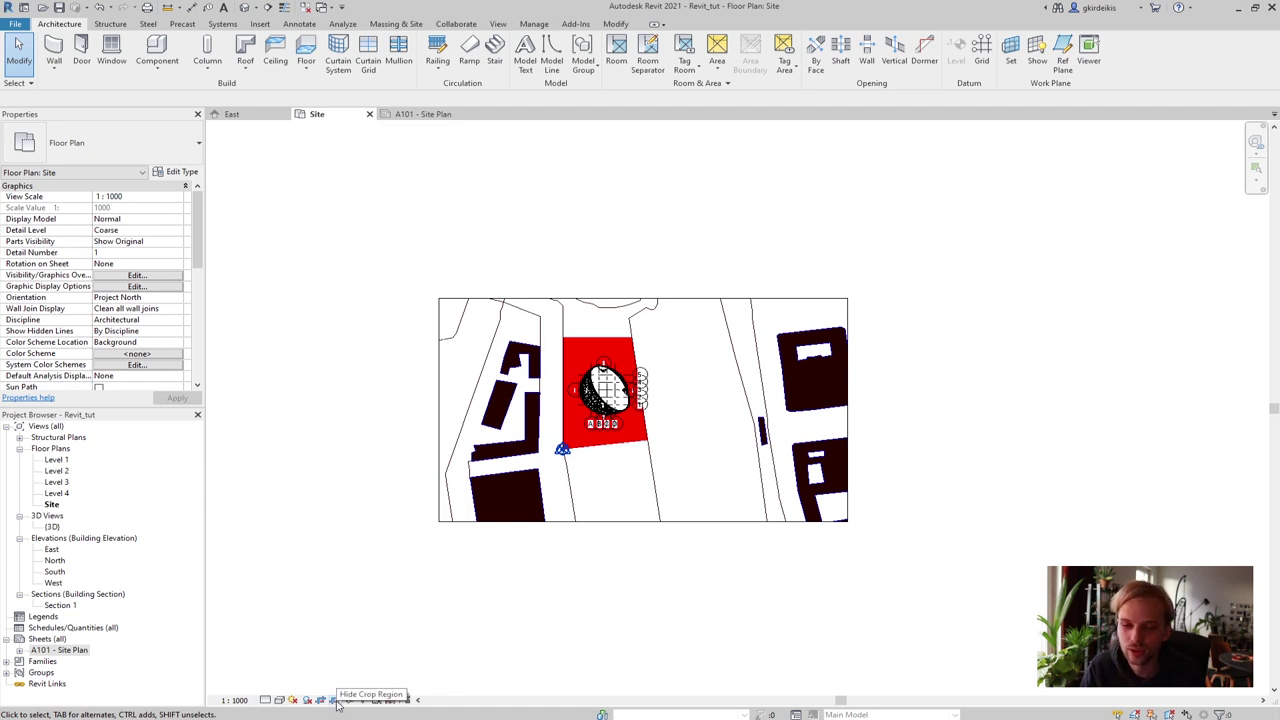
Hide the Site plan's crop region border and recentre the red site in the view
left_click(336, 702)
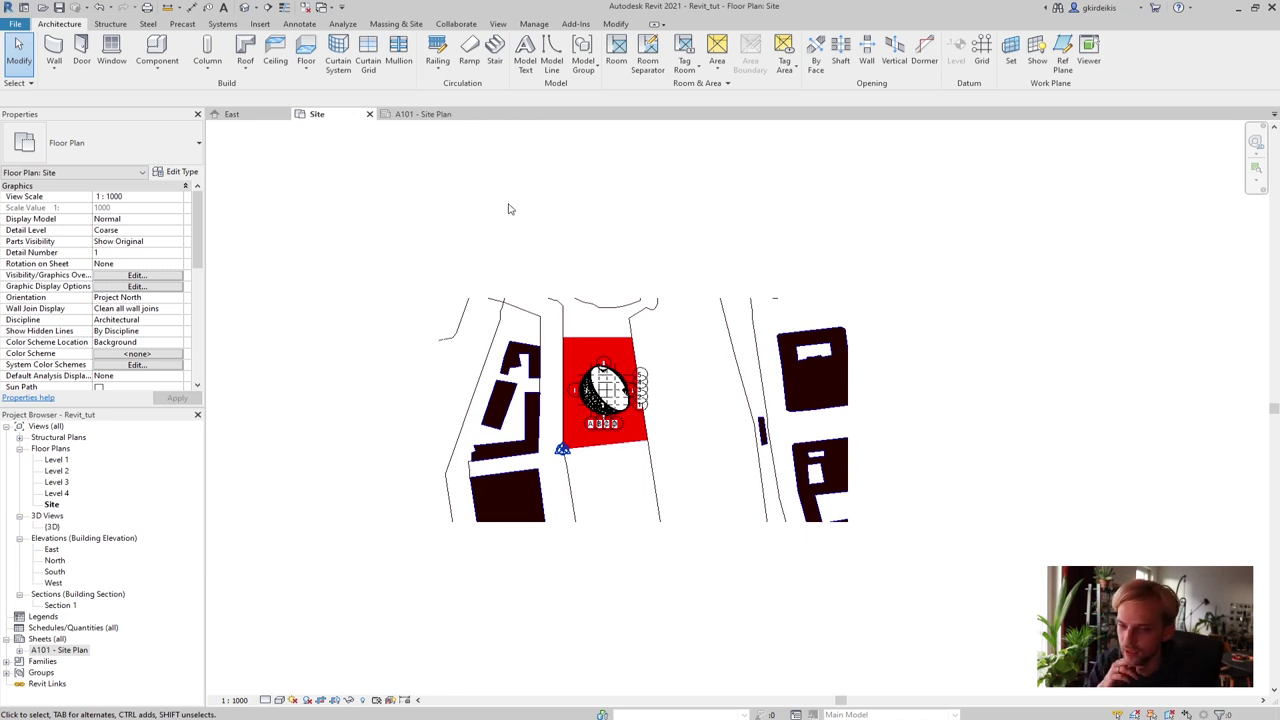
scroll(608, 382, "up", 2)
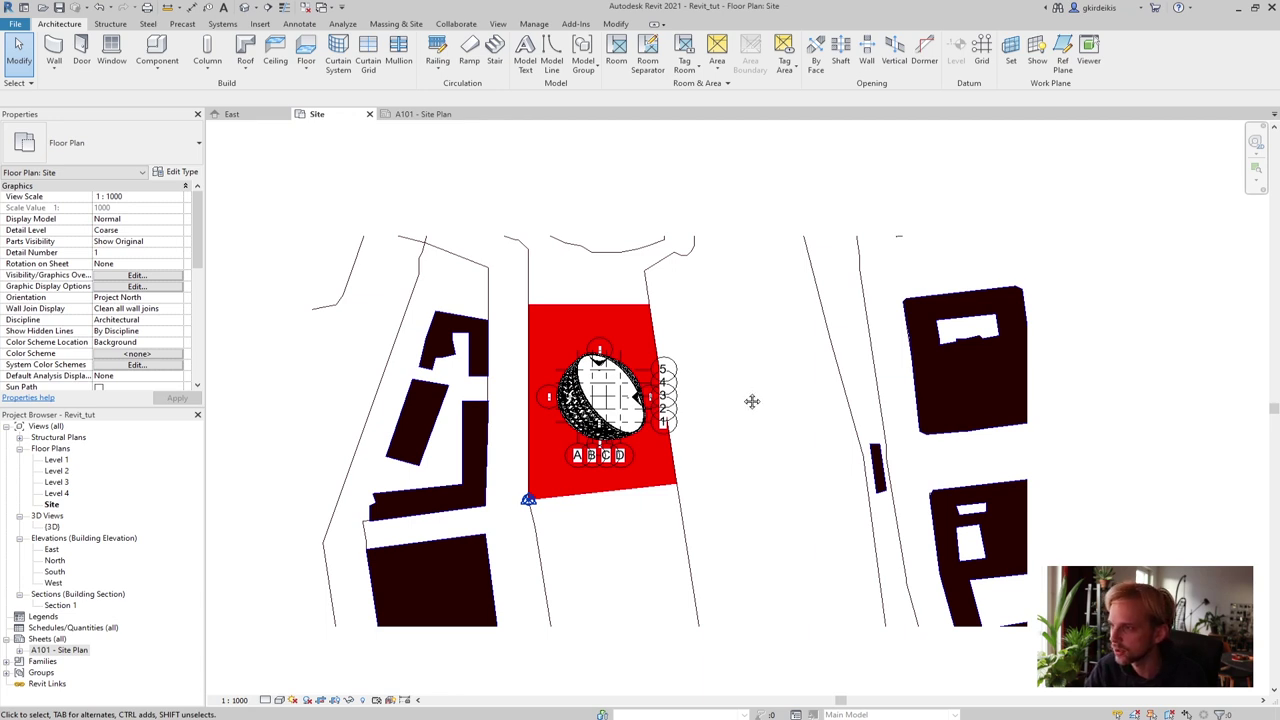
middle_click_drag(751, 403, 737, 377)
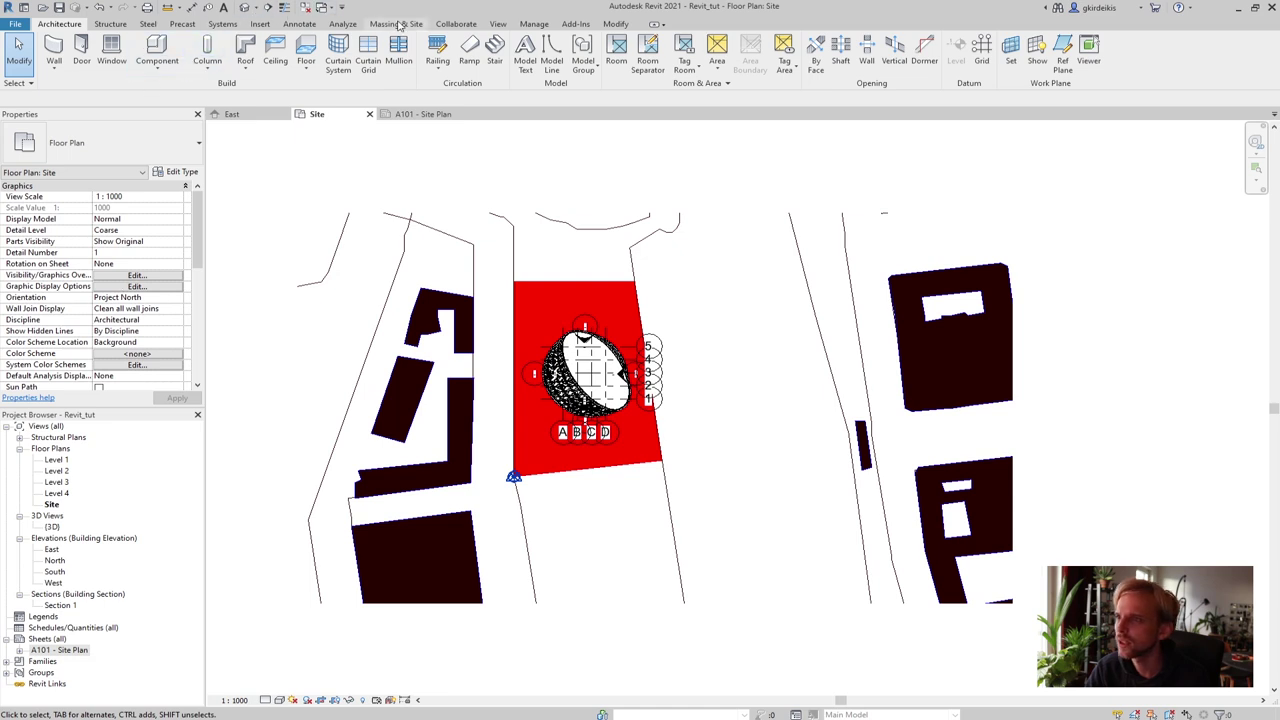
left_click(498, 24)
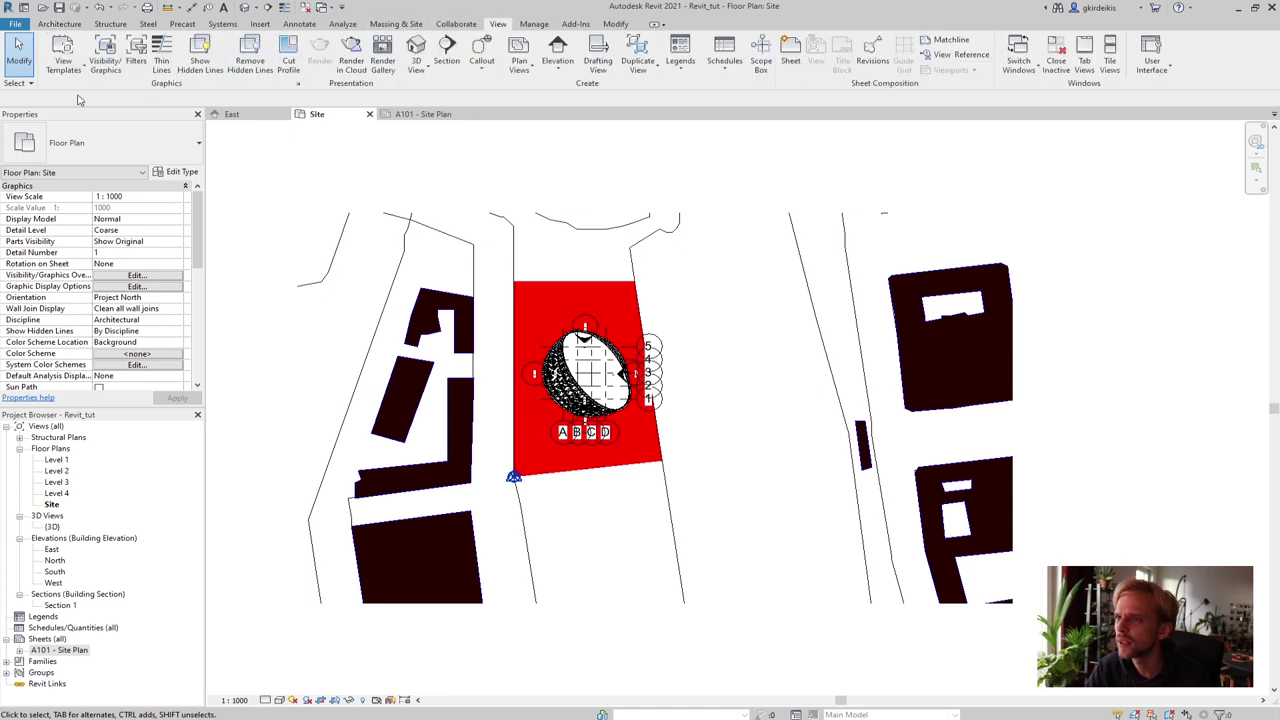
Open Visibility/Graphic Overrides for the Site plan and position the dialog beside the plan
left_click(105, 50)
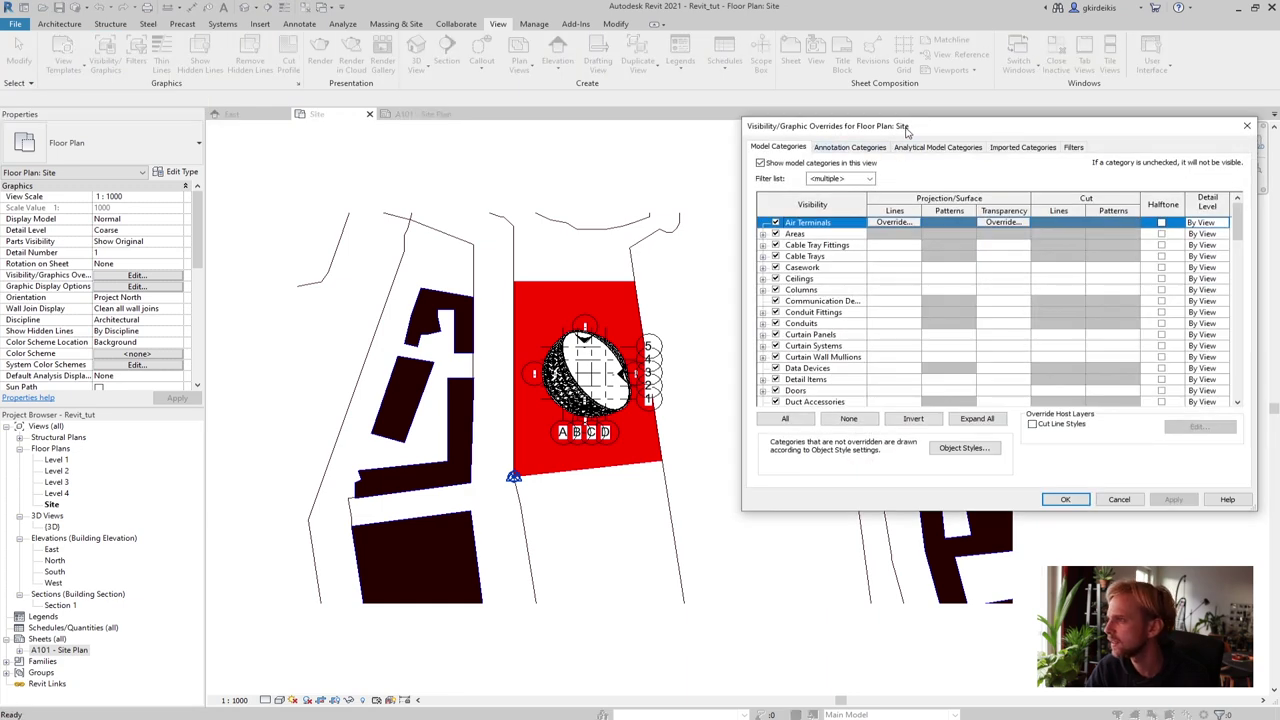
left_click_drag(905, 130, 240, 163)
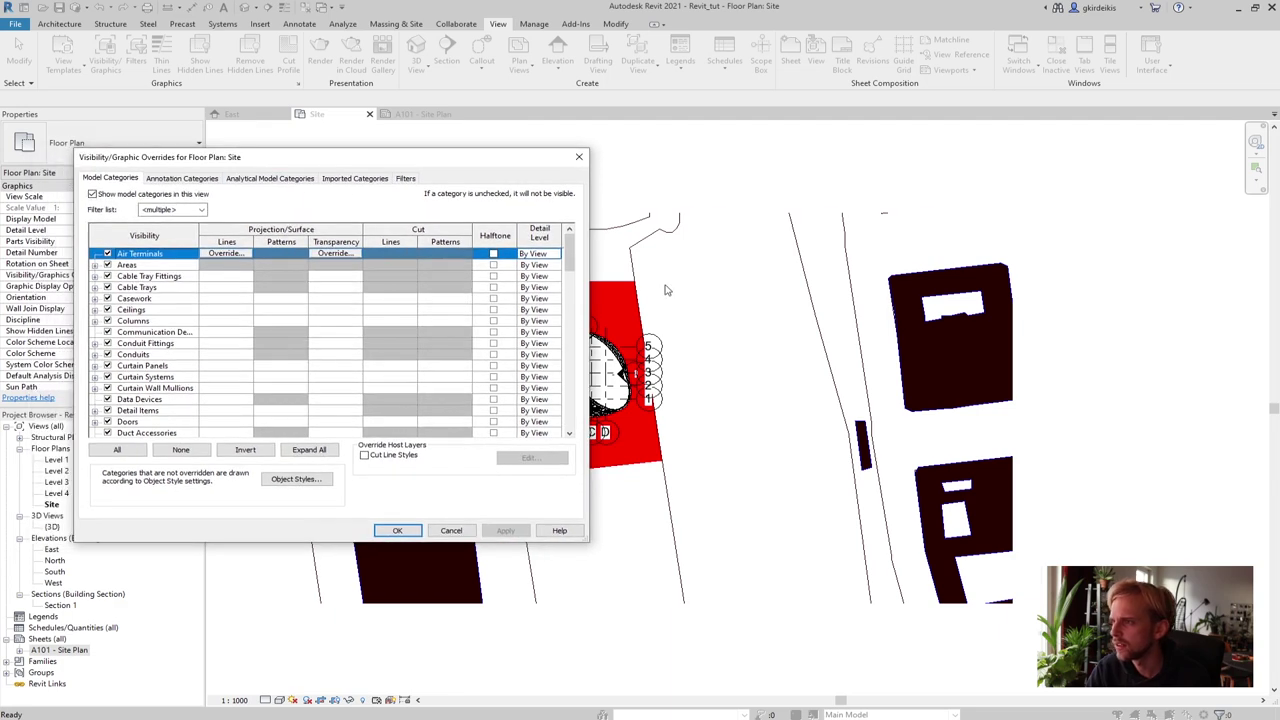
left_click_drag(365, 157, 985, 160)
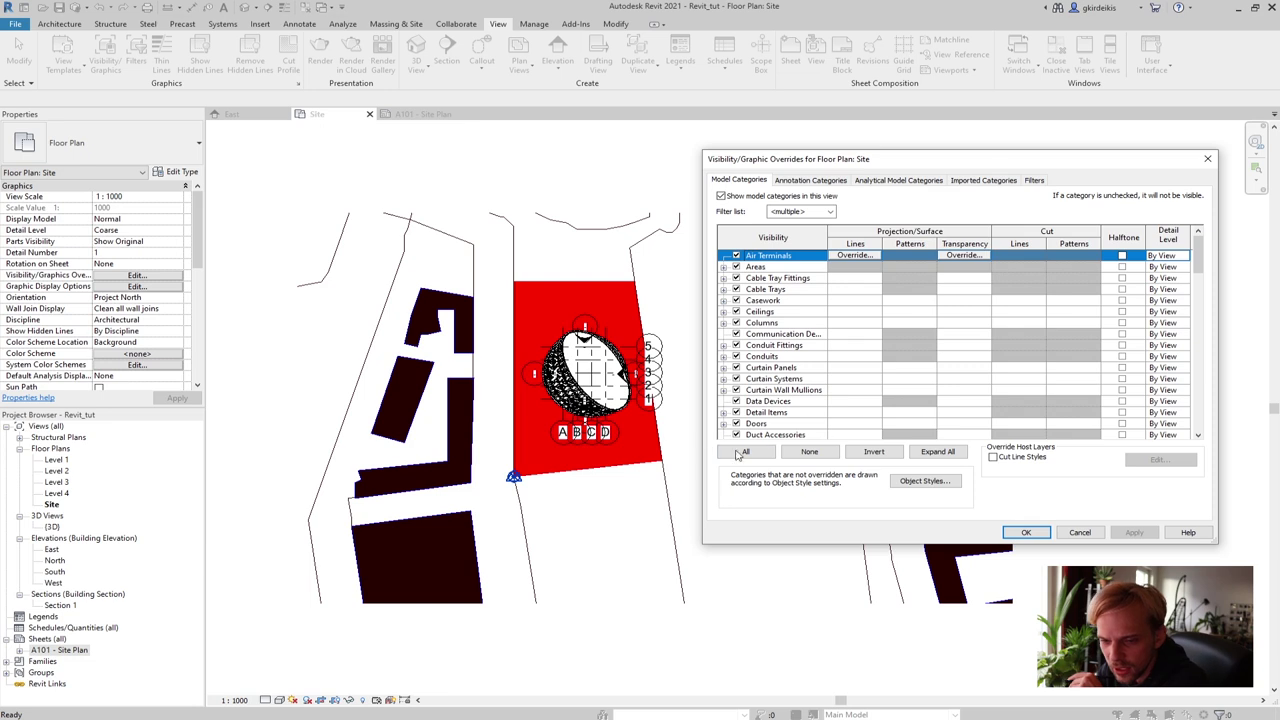
Override the Site.dwg Site layer lines to light grey RGB 235-235-235 and apply
left_click(981, 182)
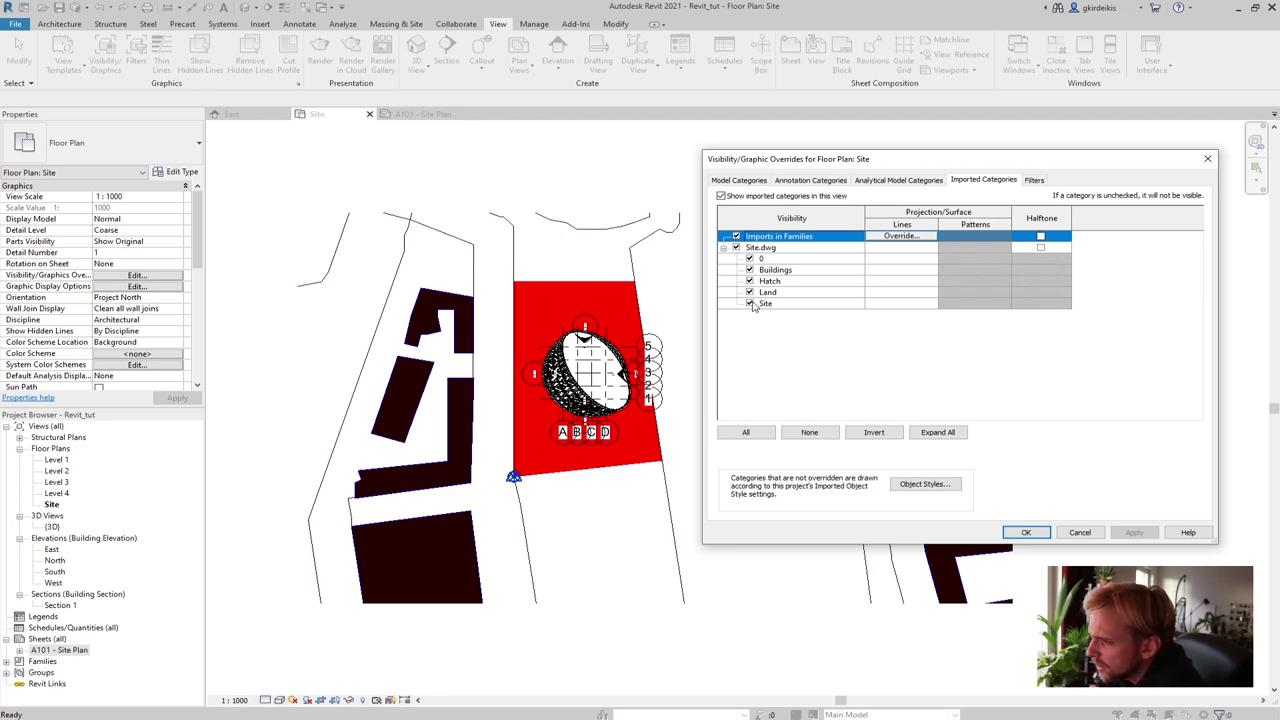
left_click(900, 303)
left_click(900, 303)
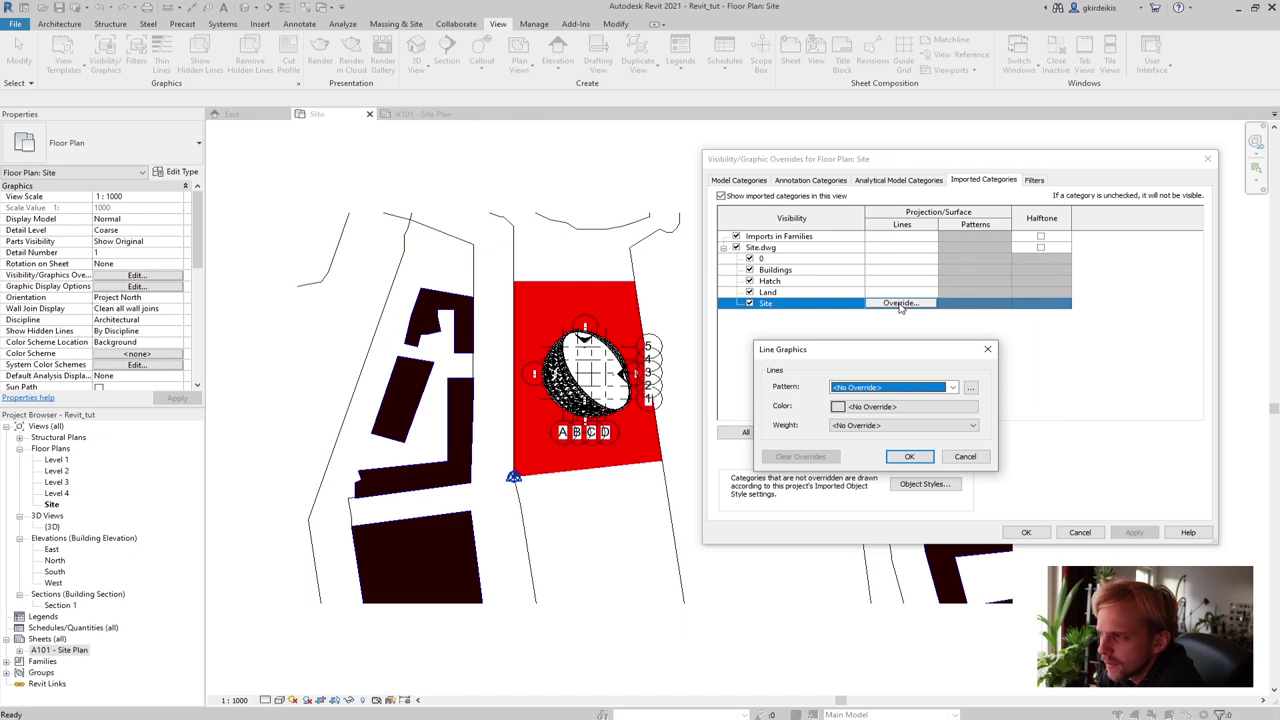
left_click_drag(845, 352, 833, 320)
left_click(863, 376)
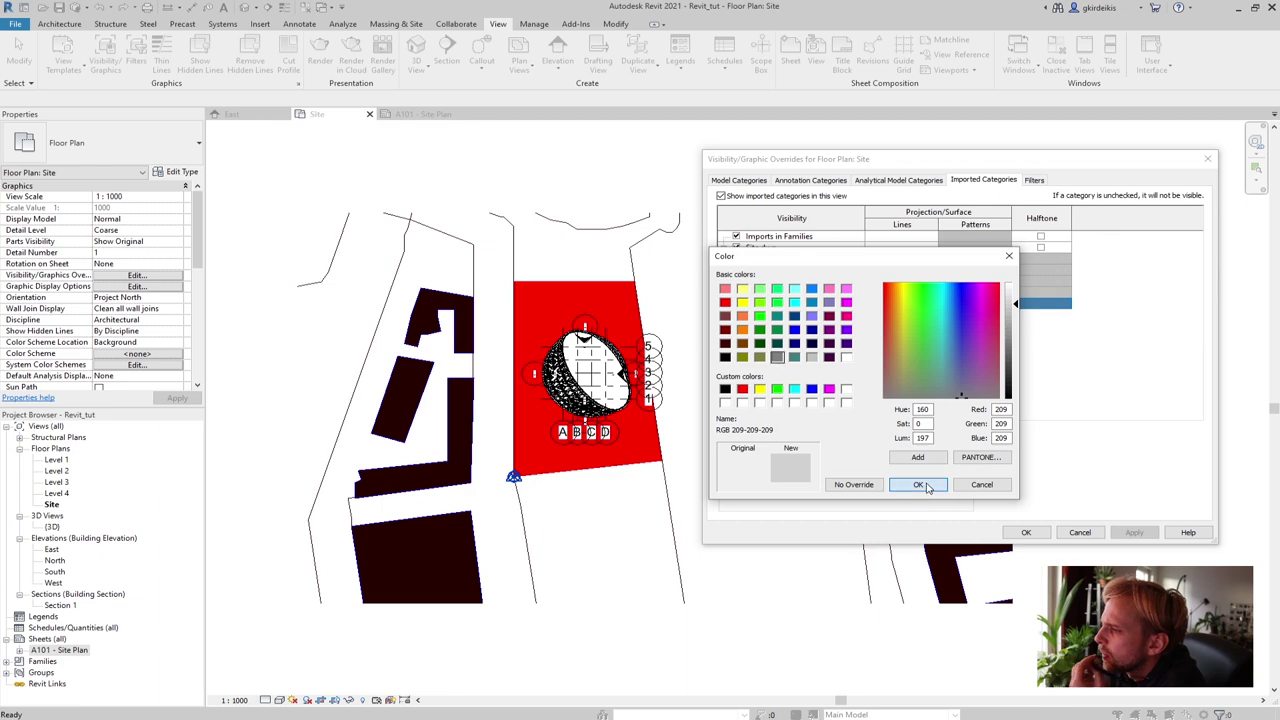
left_click(920, 485)
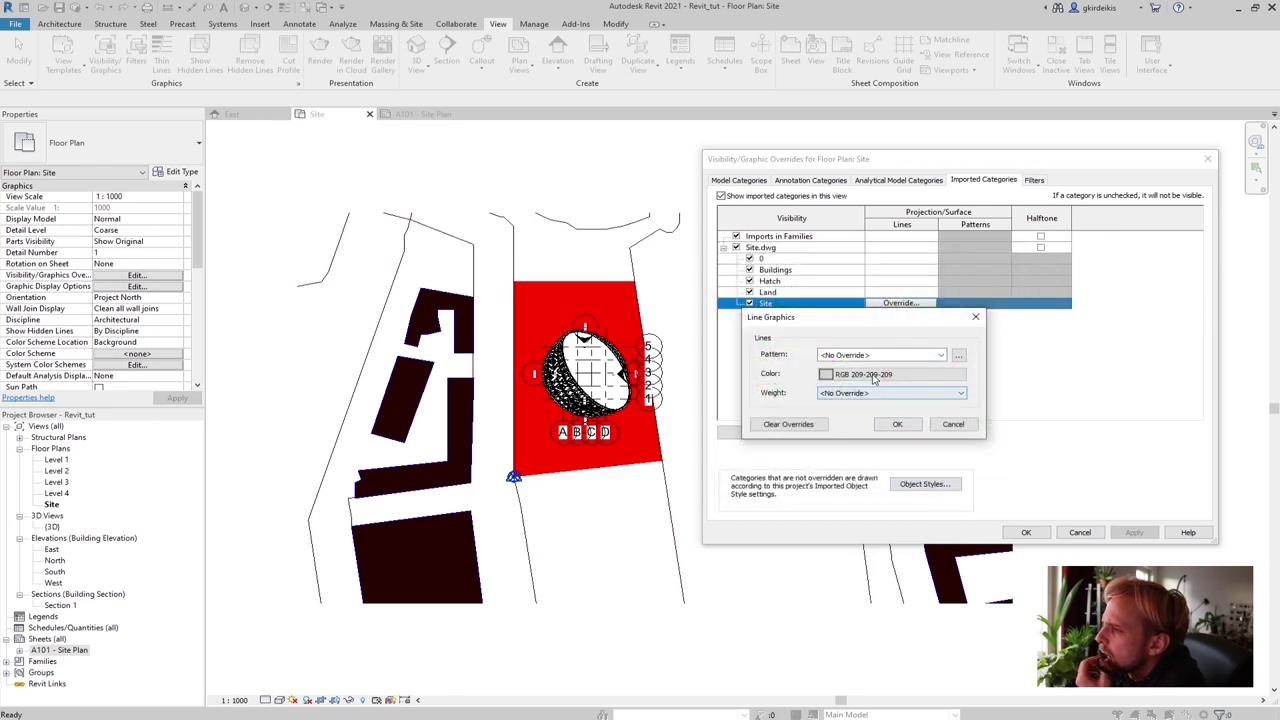
left_click(863, 376)
left_click_drag(1014, 303, 1014, 293)
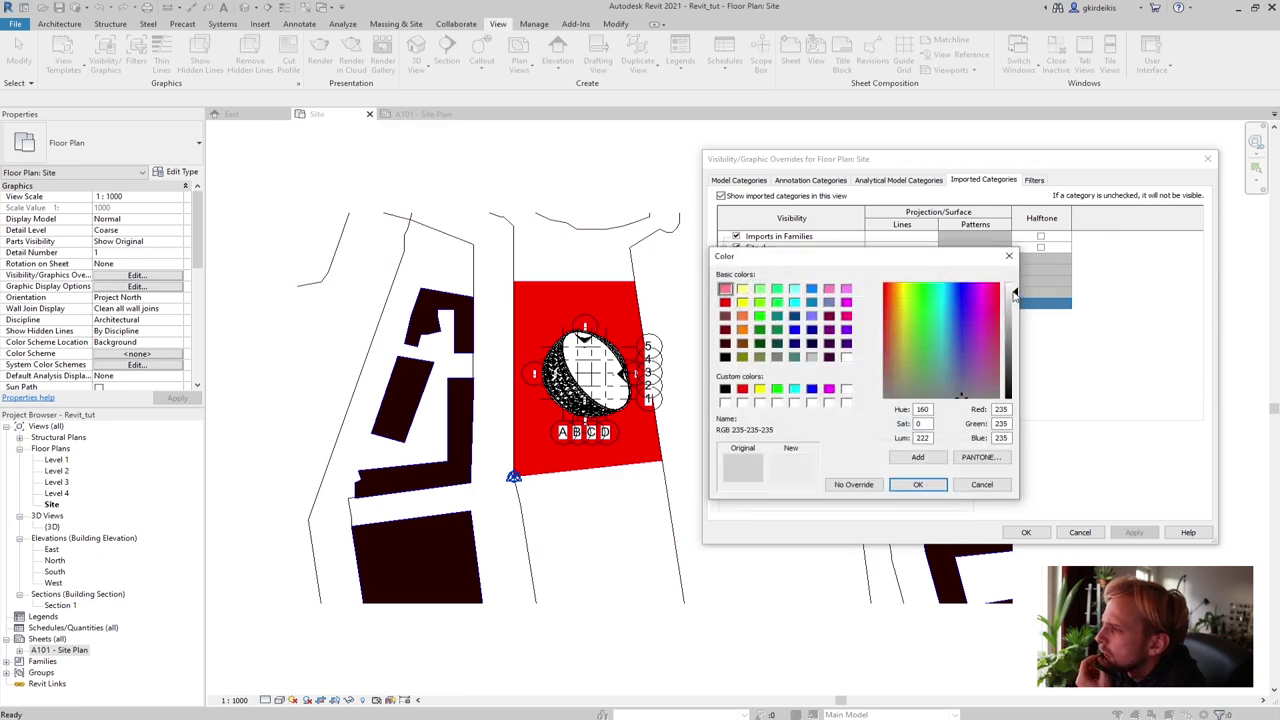
left_click(918, 485)
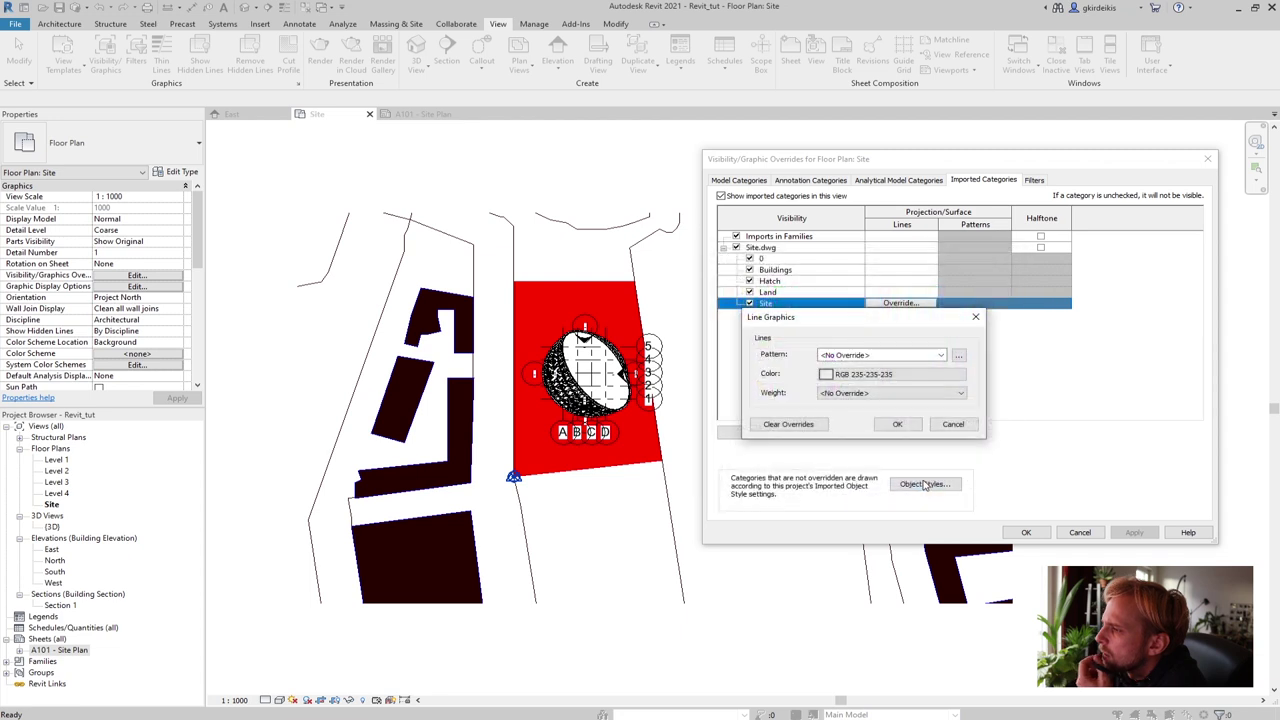
left_click(864, 396)
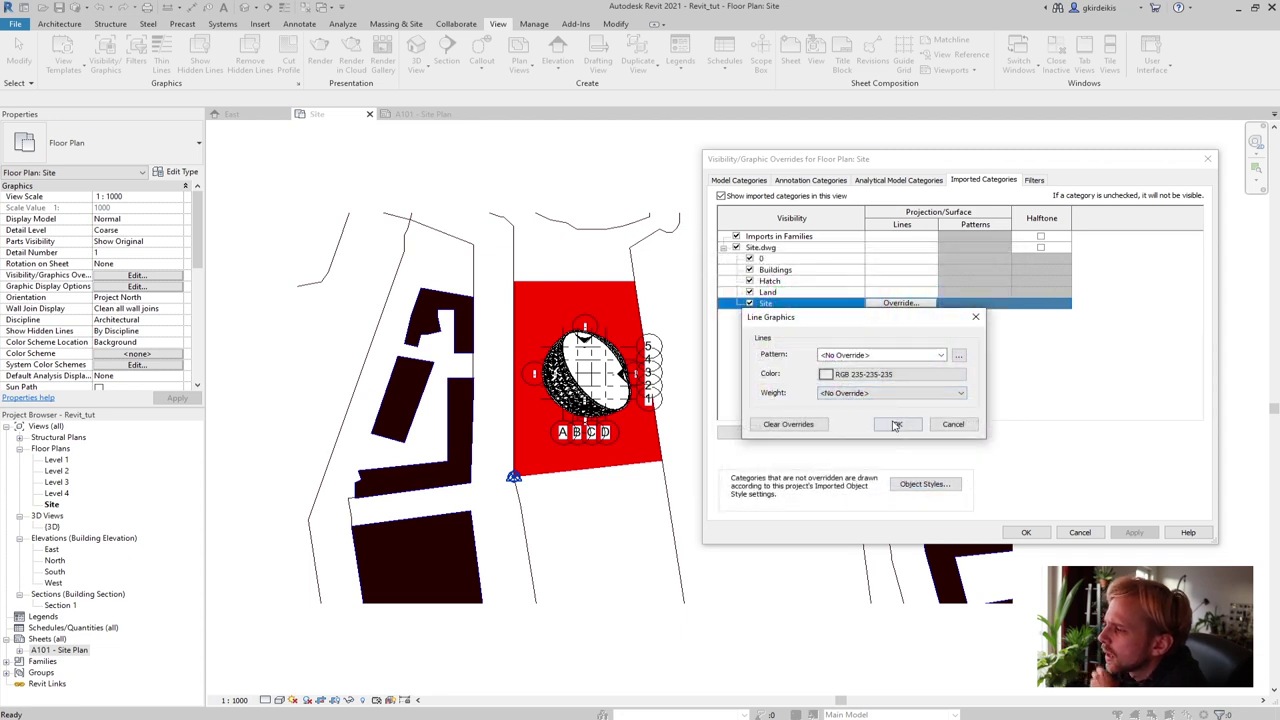
left_click(896, 424)
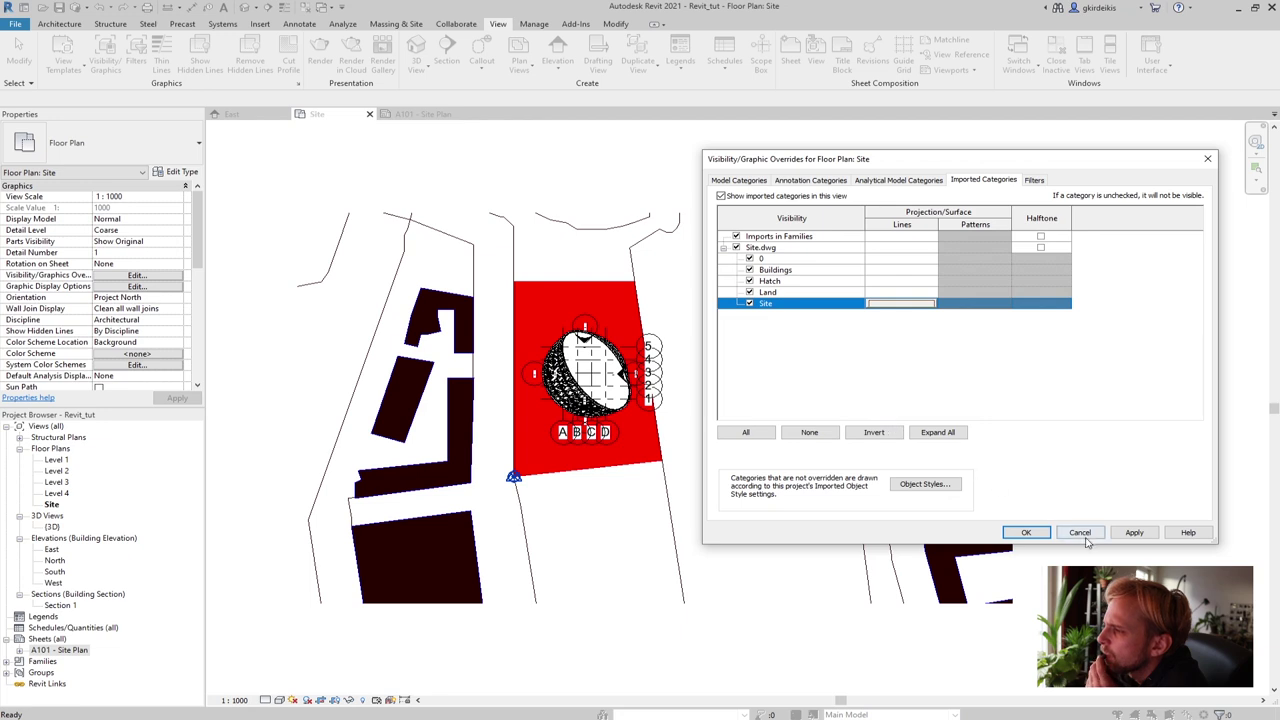
left_click(1134, 532)
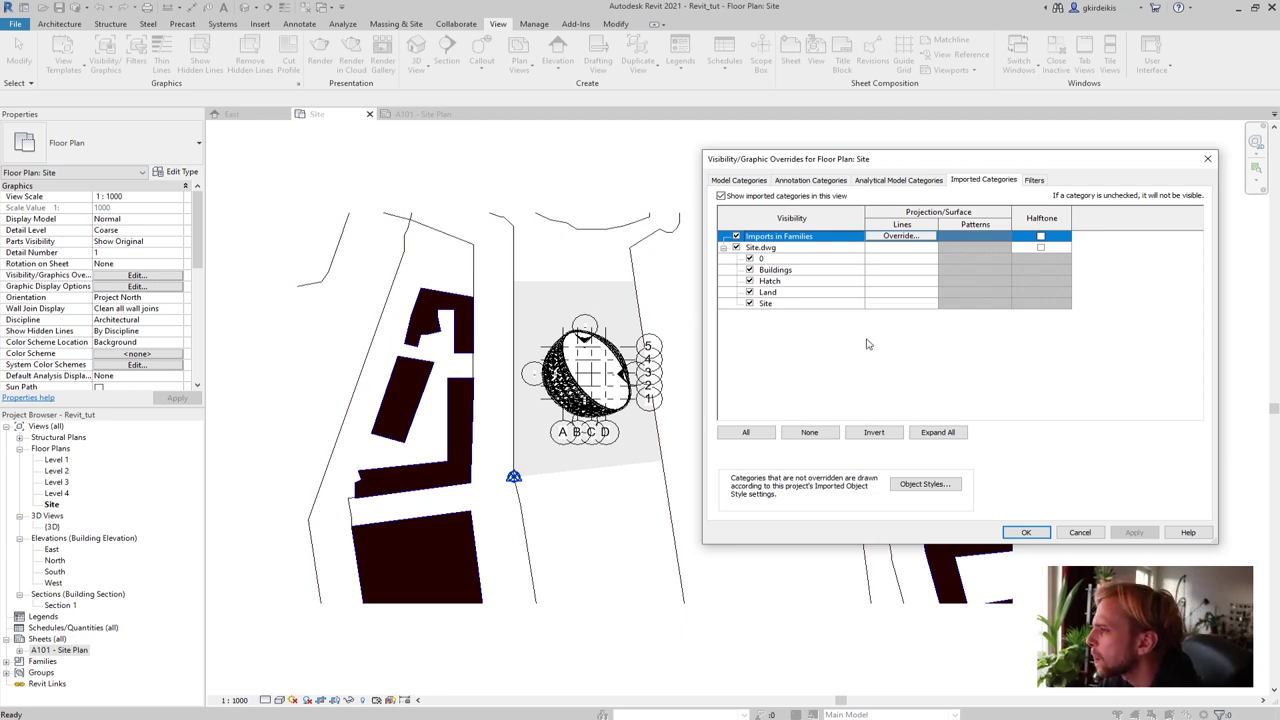
Hide the Land layer and apply, then make it visible again and apply
left_click(750, 292)
left_click(1134, 532)
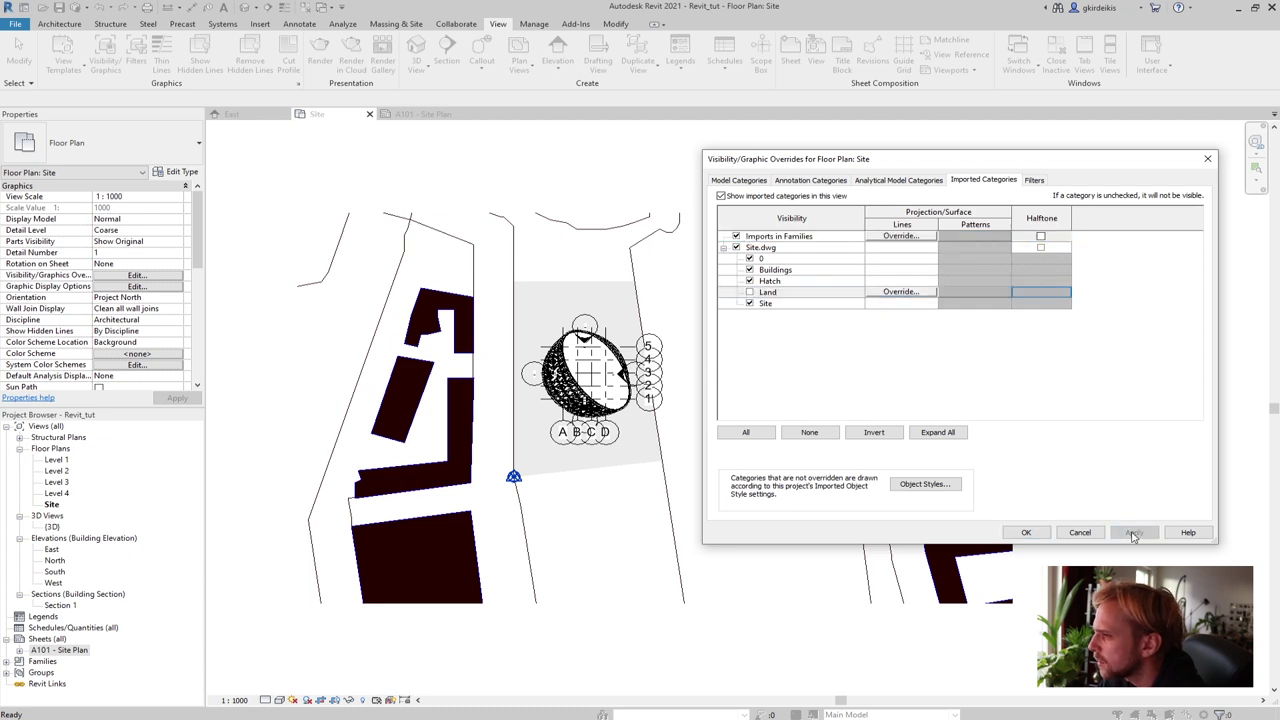
left_click(750, 292)
left_click(1134, 533)
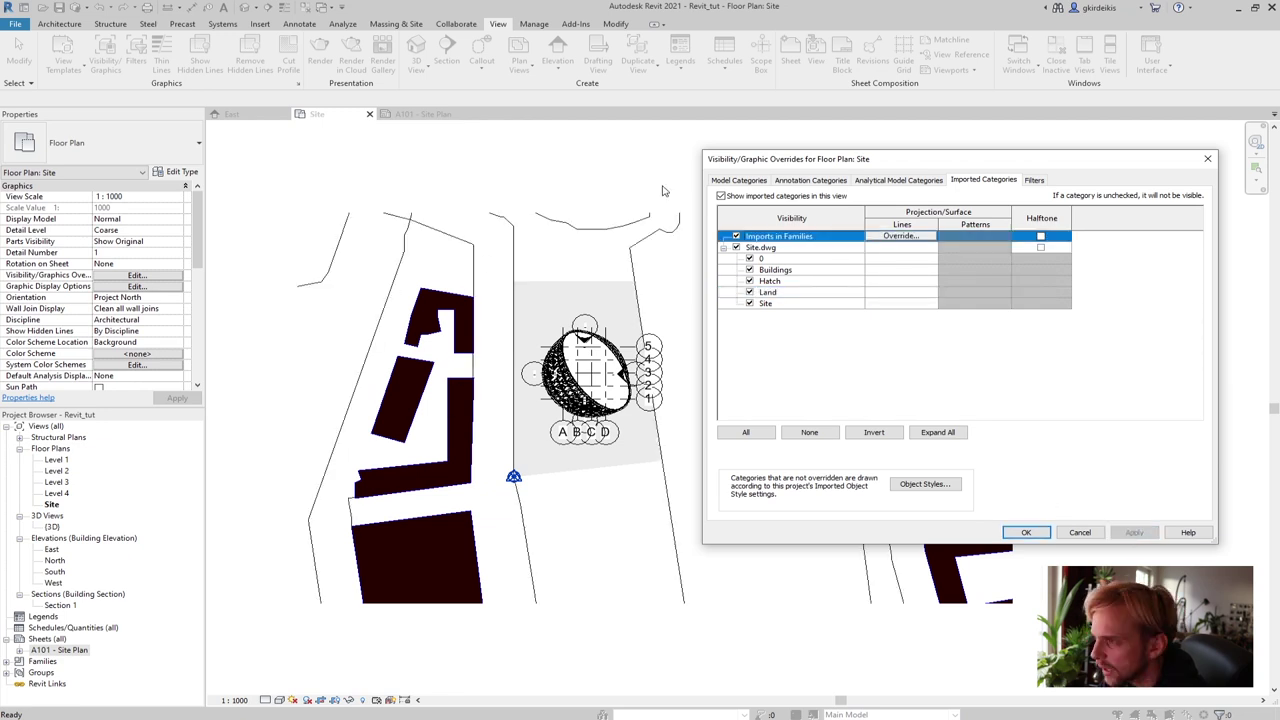
Override the Hatch layer lines to mid grey 128-128-128 and apply
left_click(770, 282)
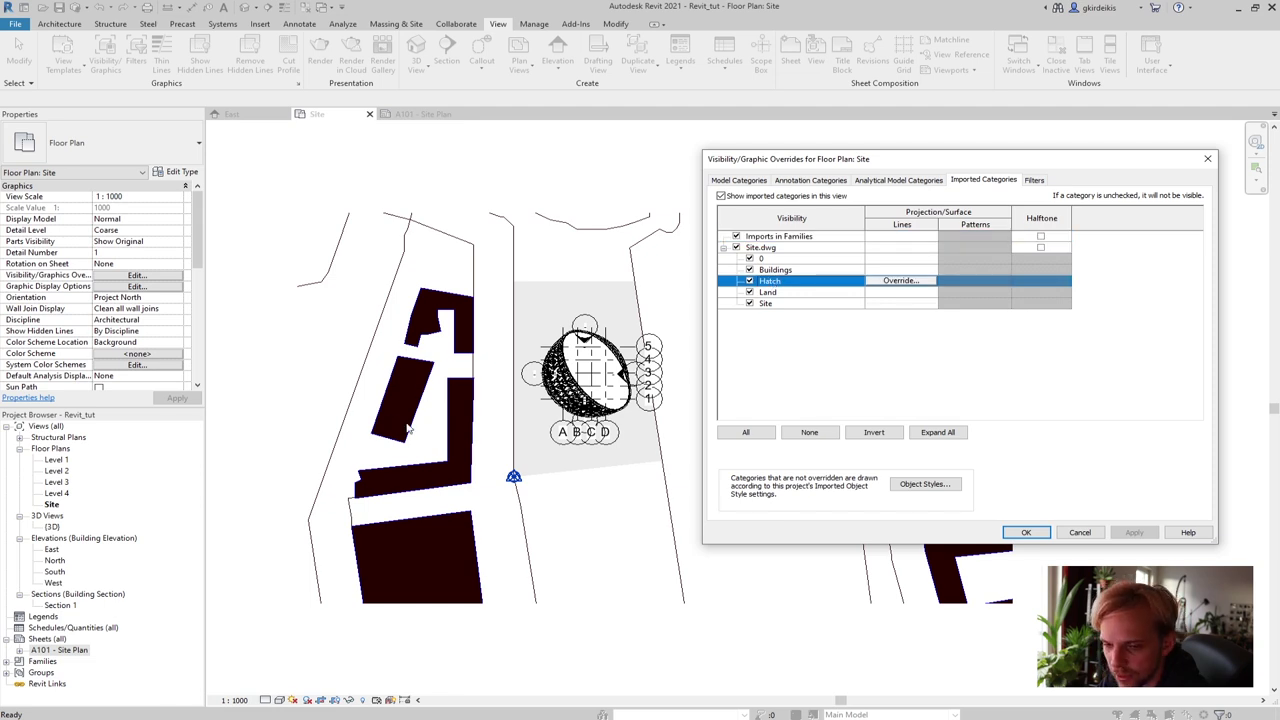
left_click(905, 281)
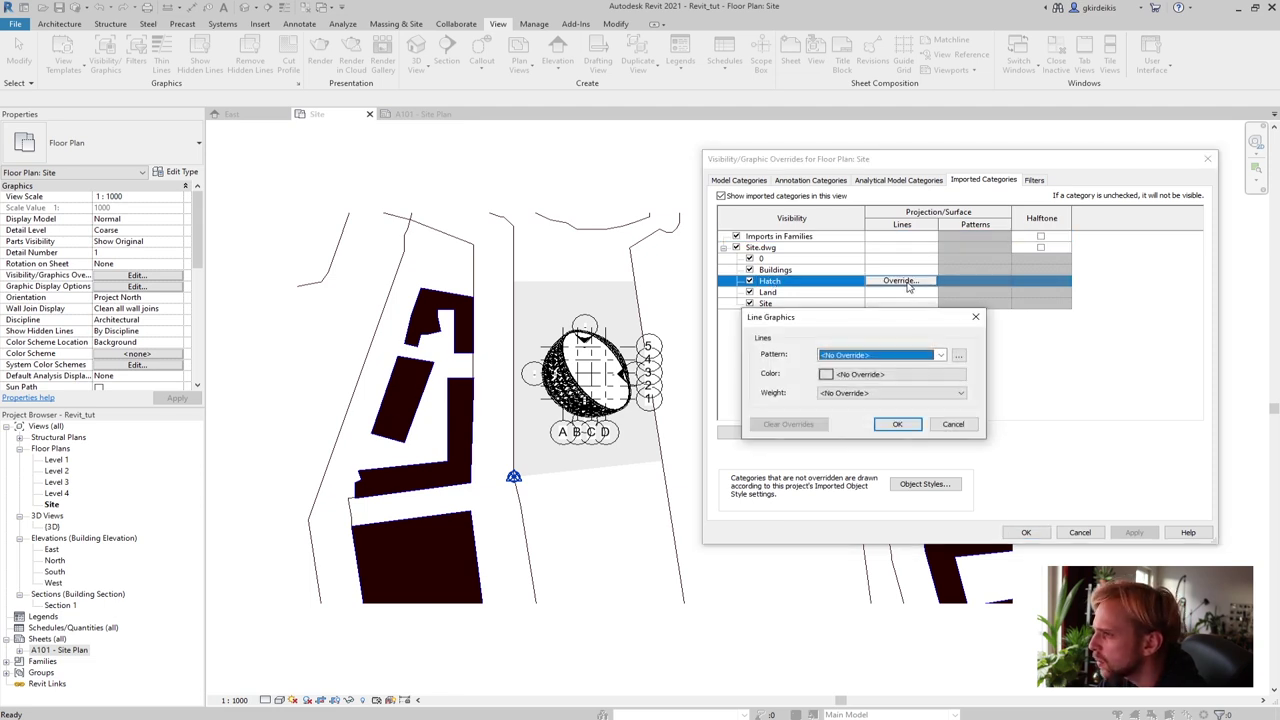
left_click(880, 383)
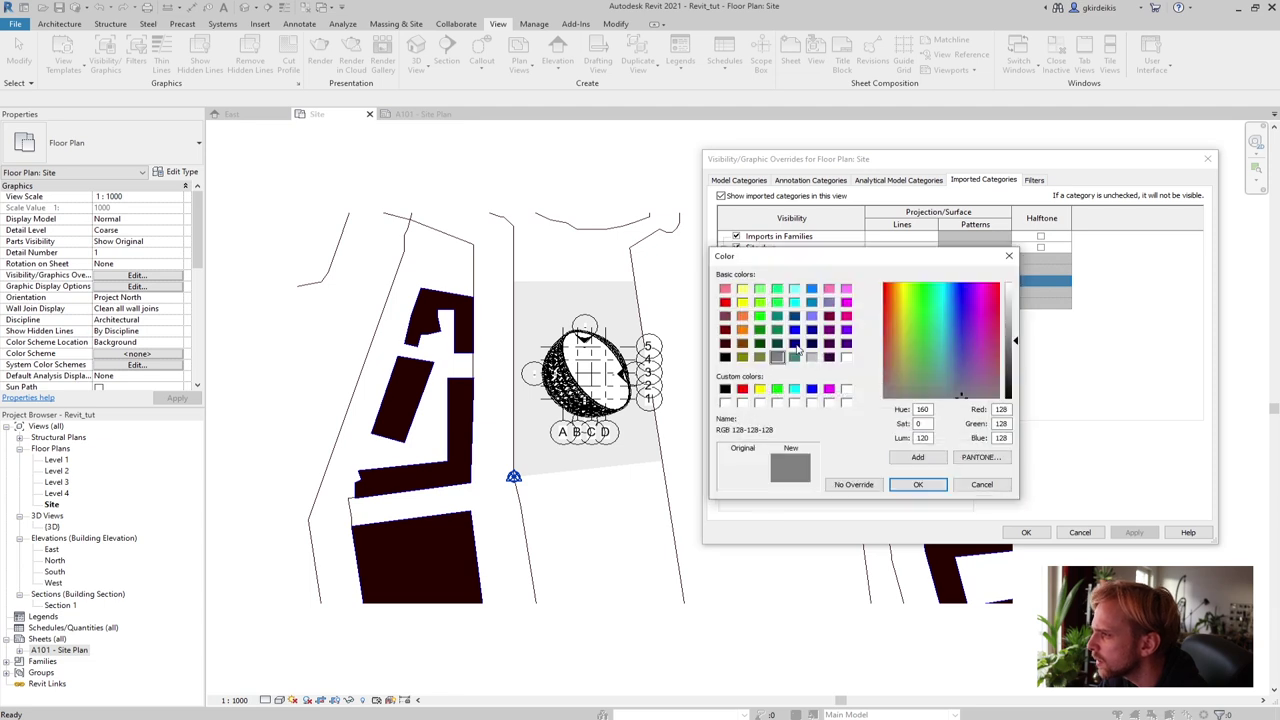
left_click(777, 358)
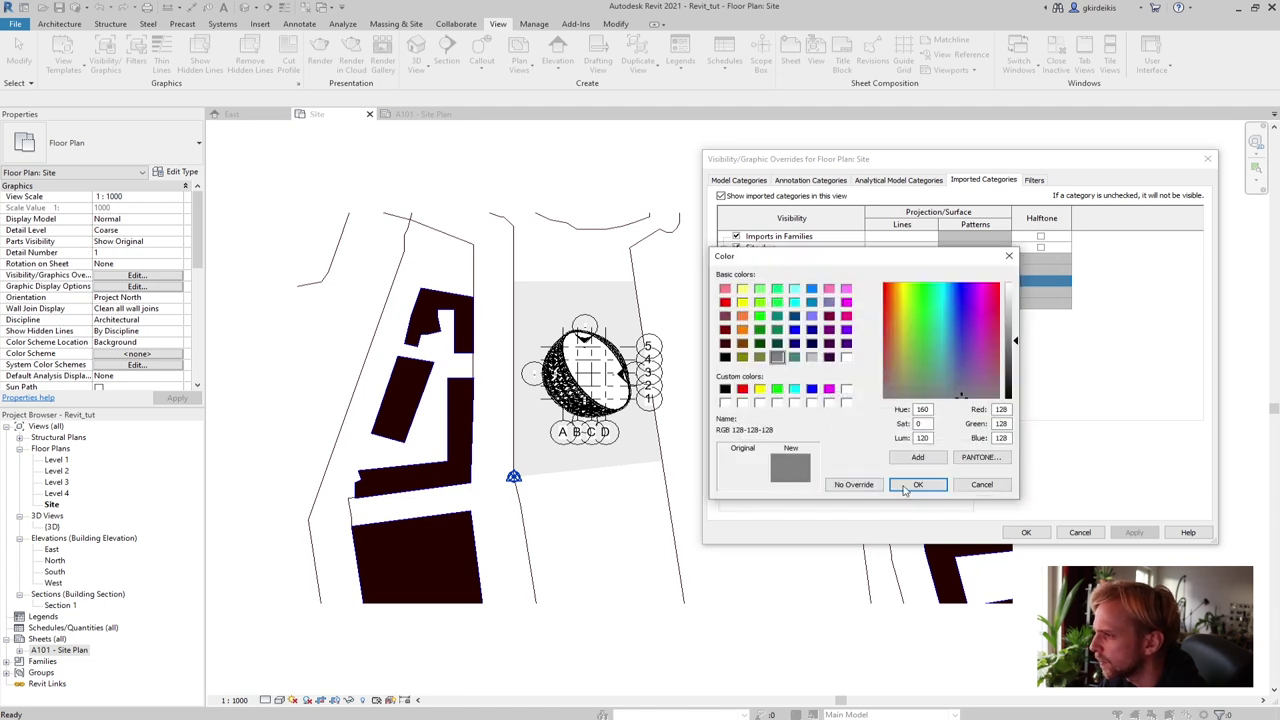
left_click(917, 485)
left_click(897, 424)
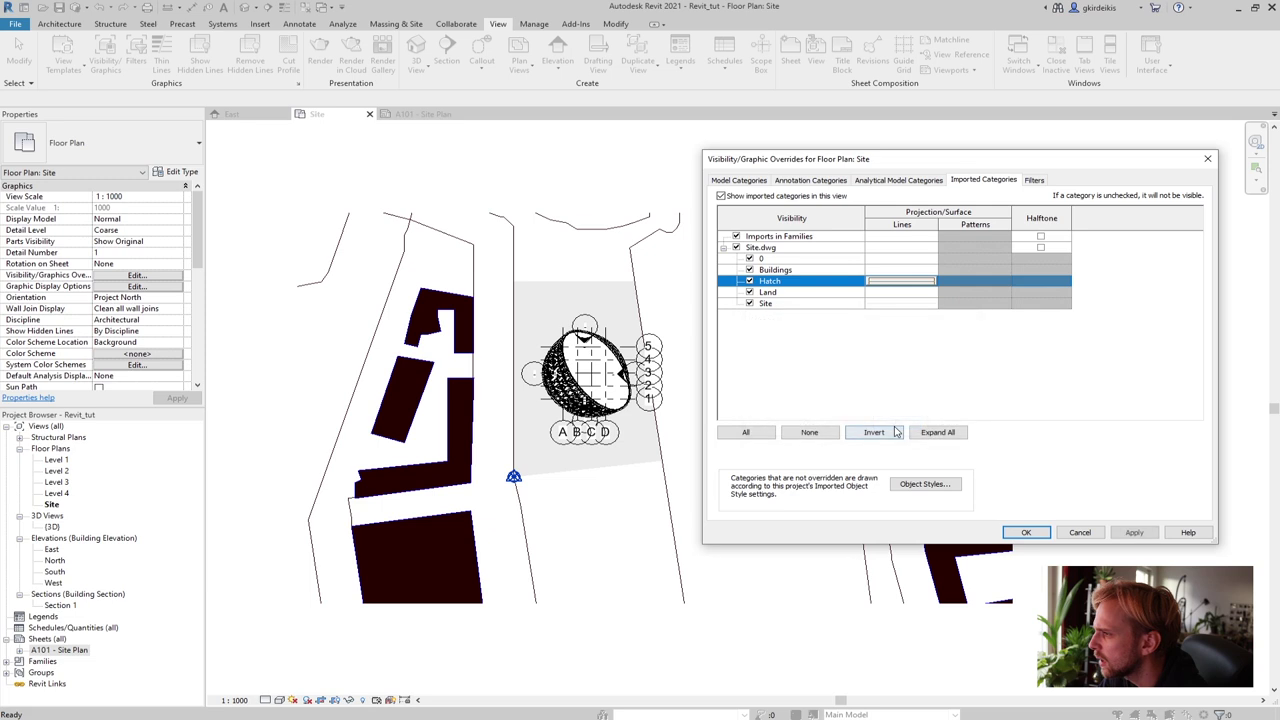
left_click(1132, 532)
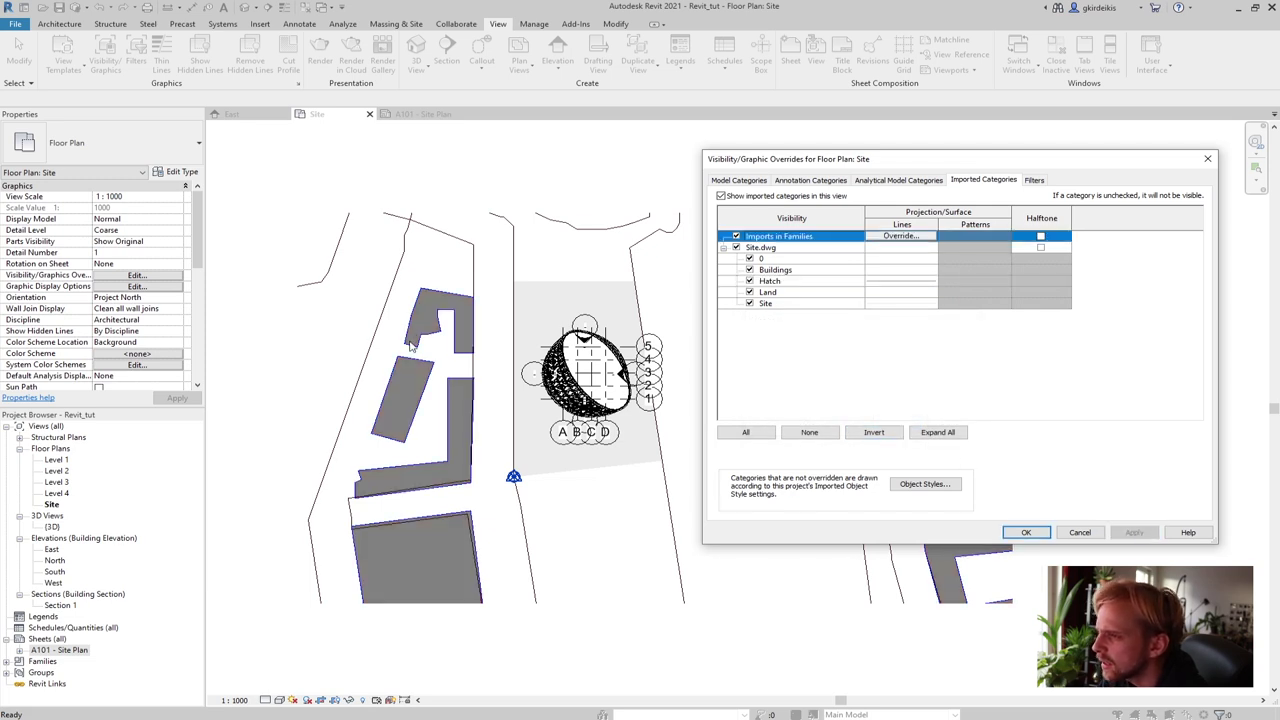
Override the Buildings layer lines to black with lineweight 1 and apply
left_click(785, 270)
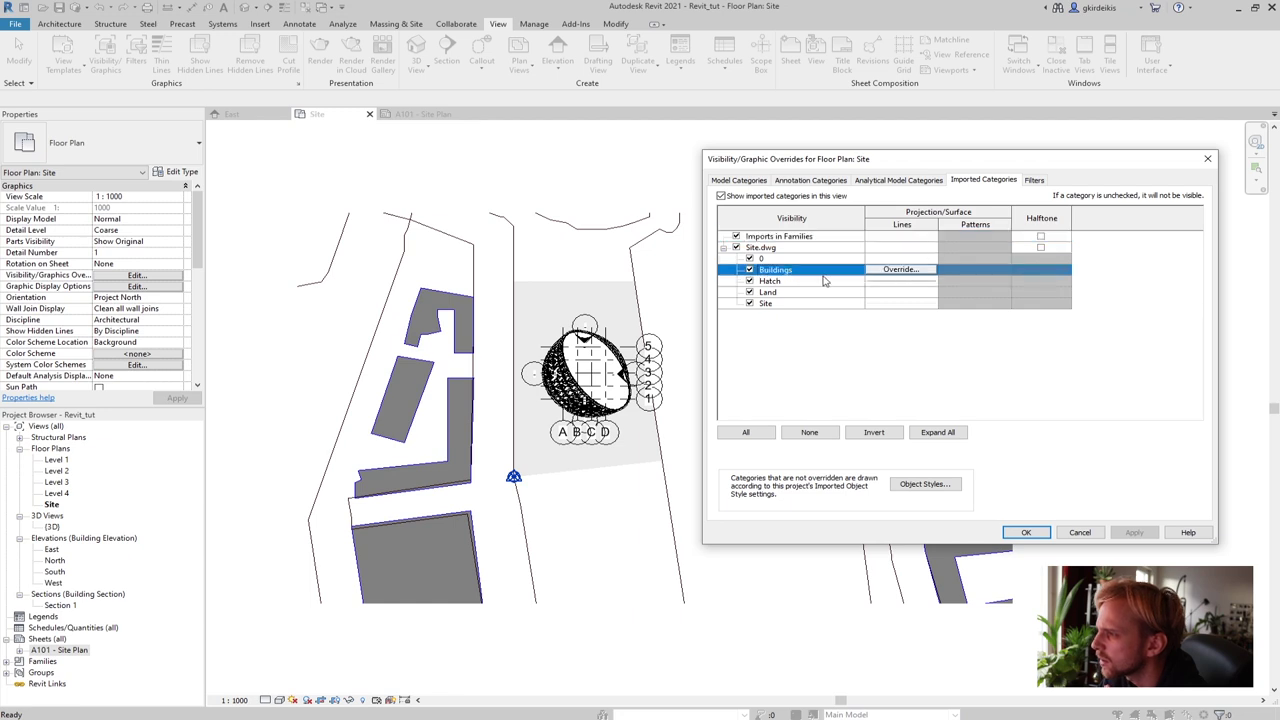
left_click(903, 270)
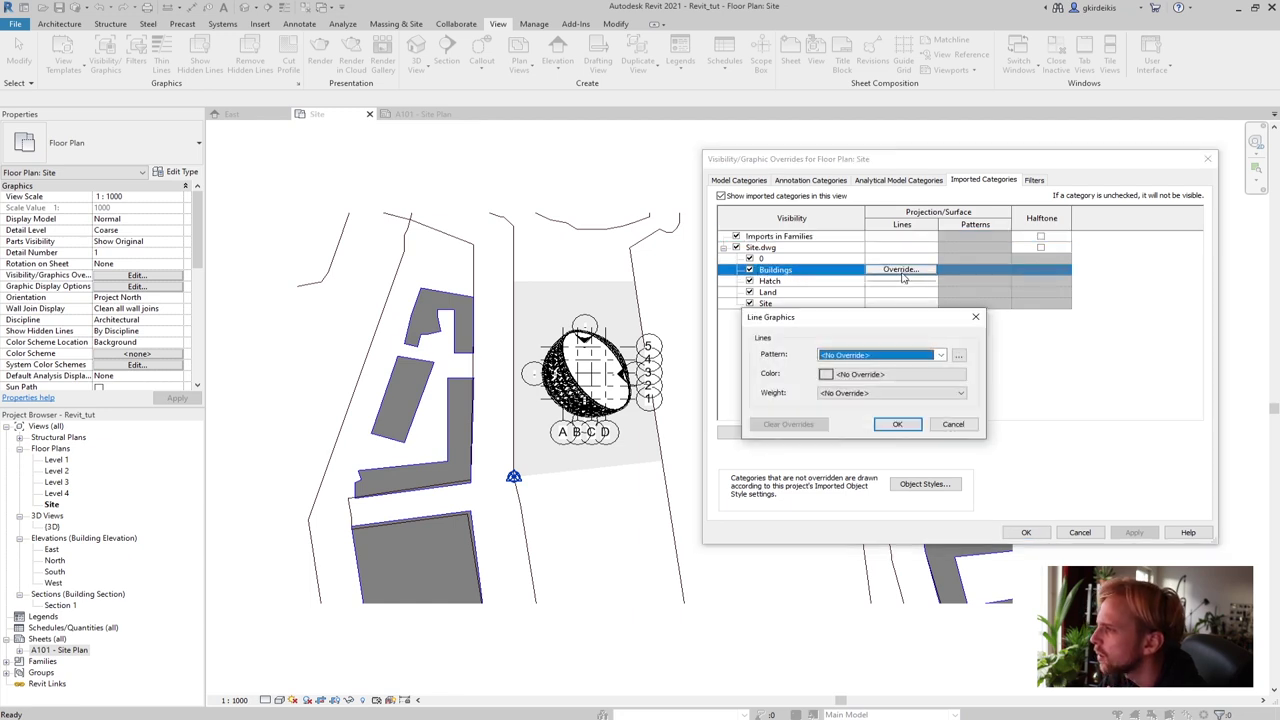
left_click(848, 377)
left_click(725, 390)
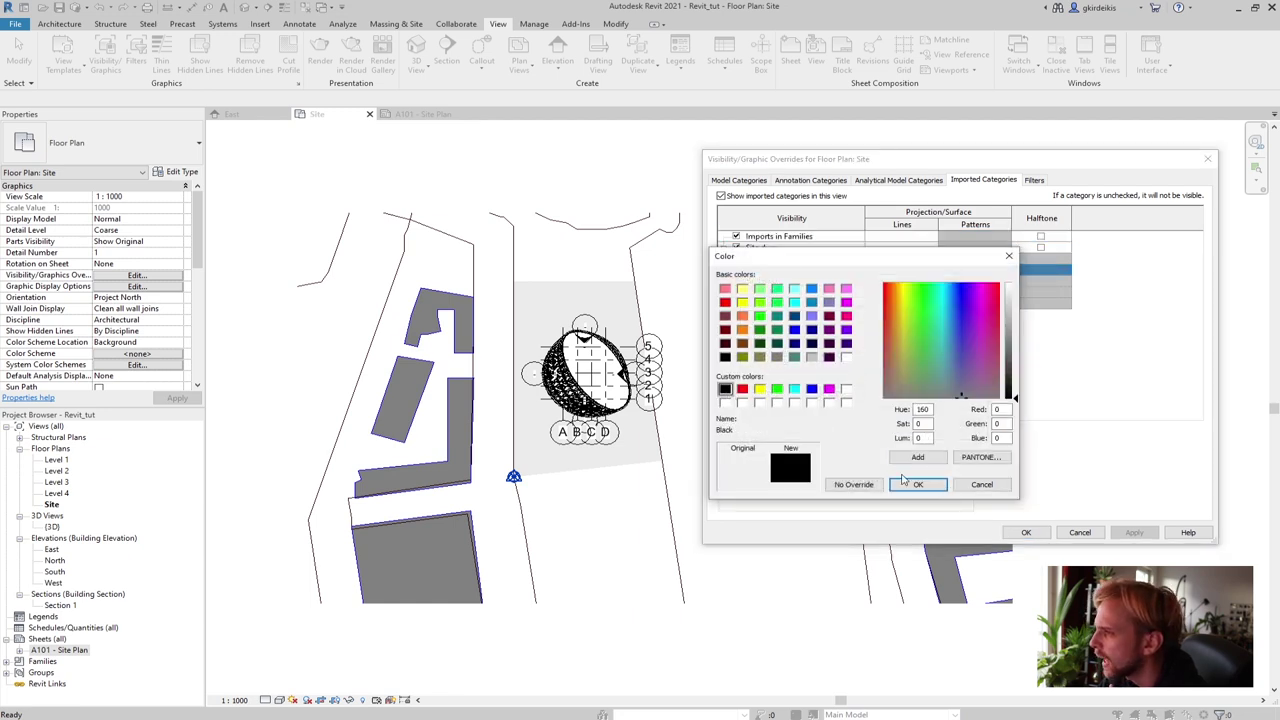
left_click(917, 484)
left_click(847, 394)
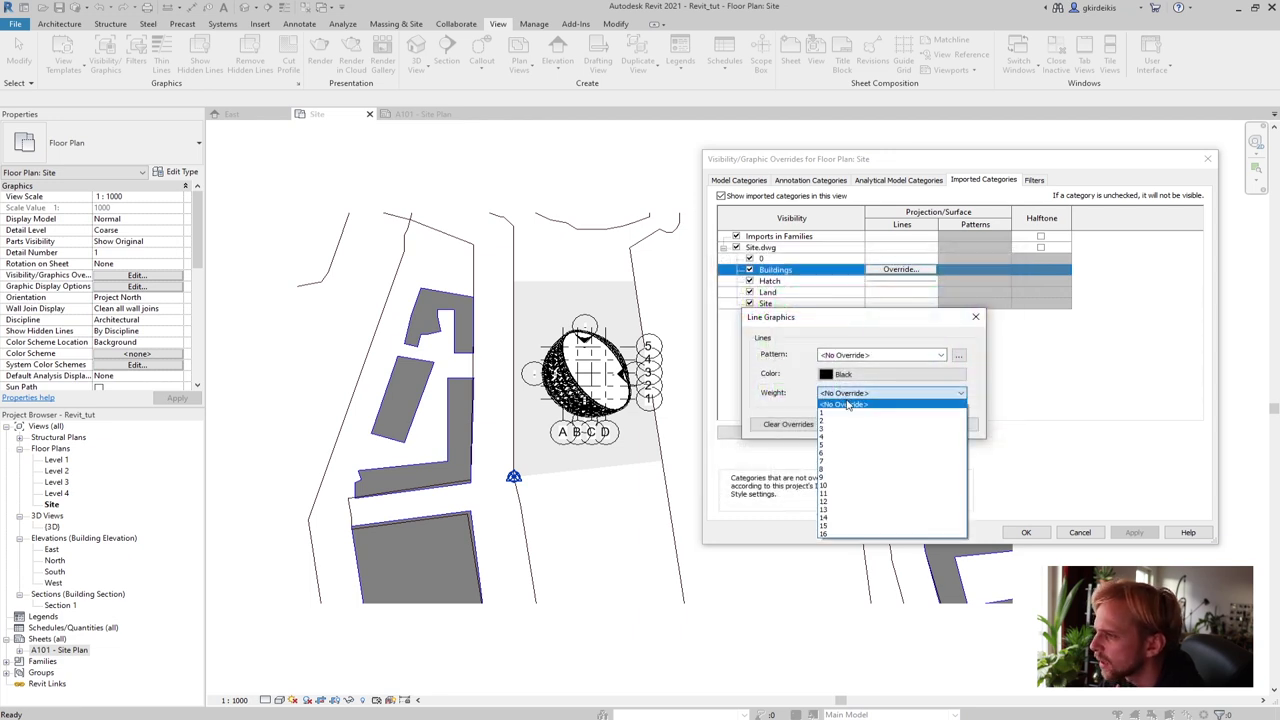
left_click(833, 413)
left_click(905, 425)
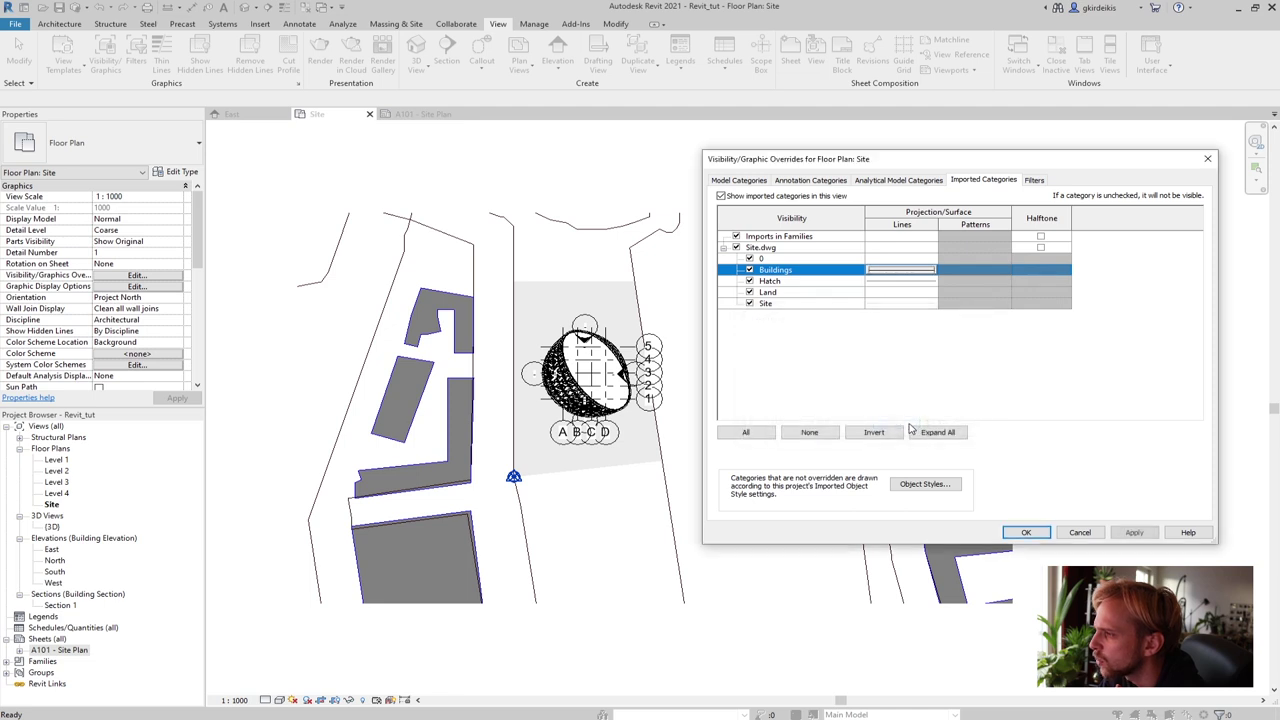
left_click(1134, 532)
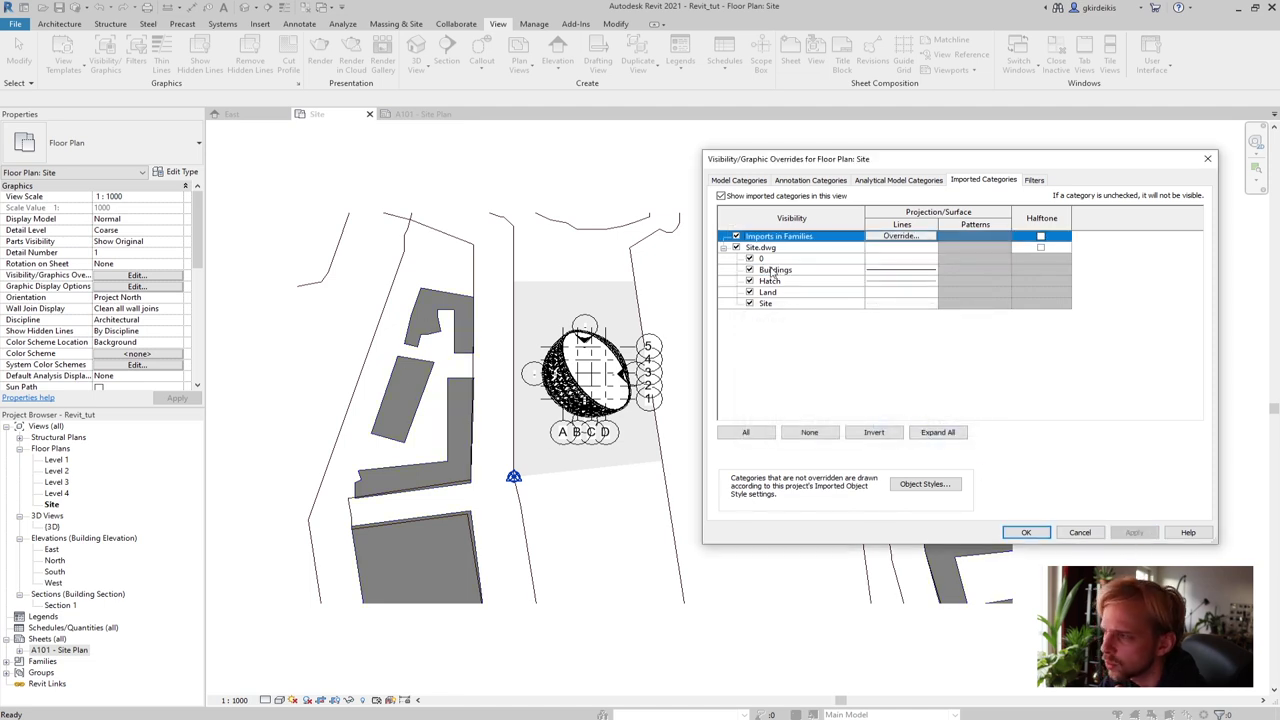
Increase the Buildings layer lineweight to 16 and apply
left_click(888, 270)
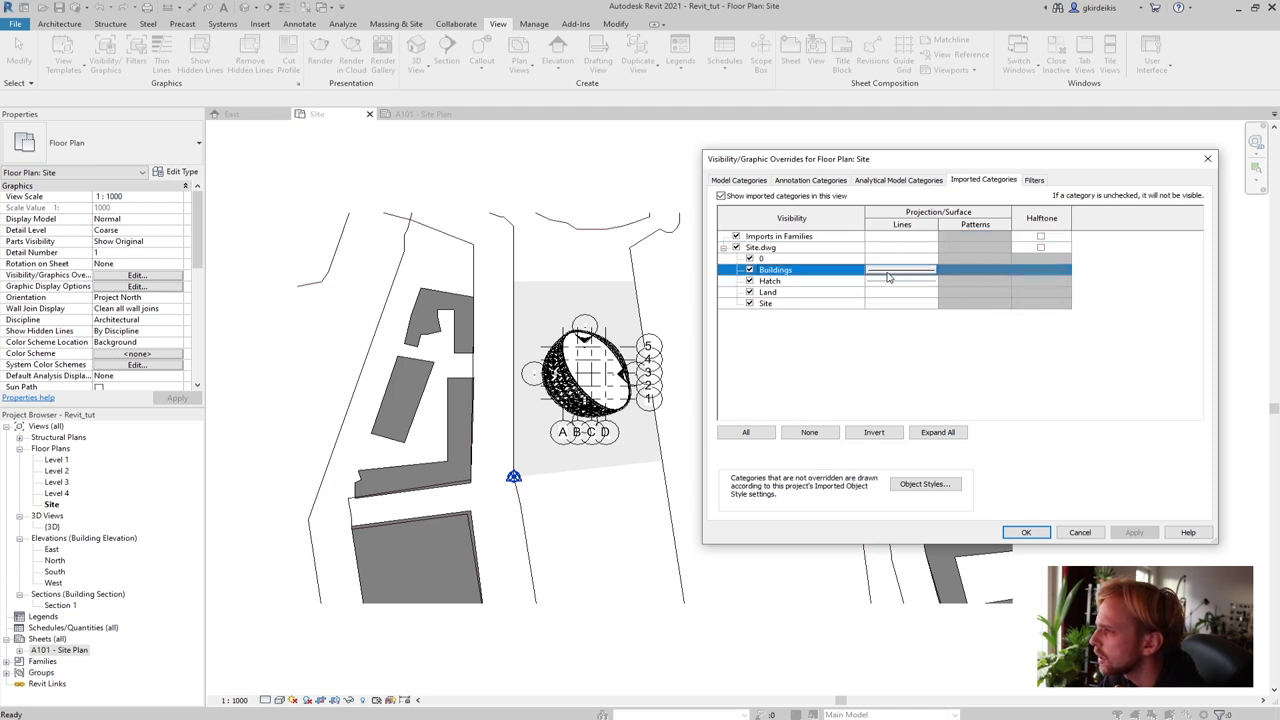
left_click(900, 270)
left_click(850, 393)
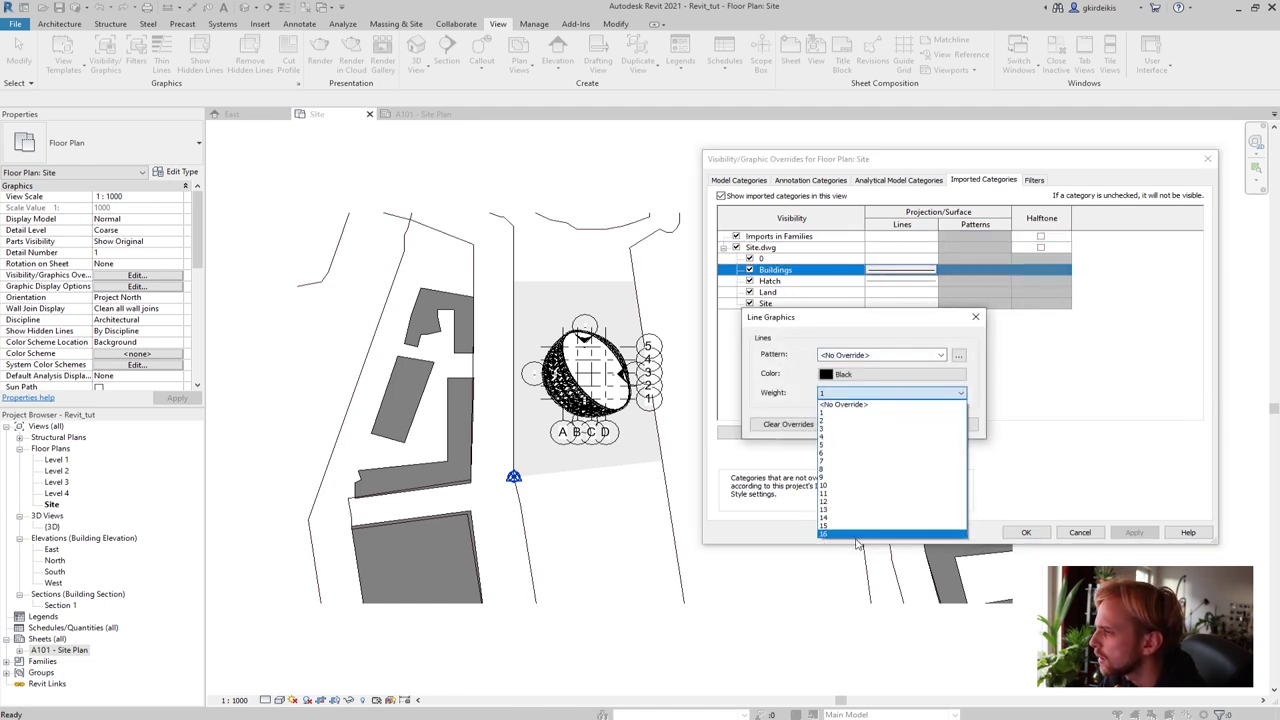
left_click(855, 533)
left_click(895, 425)
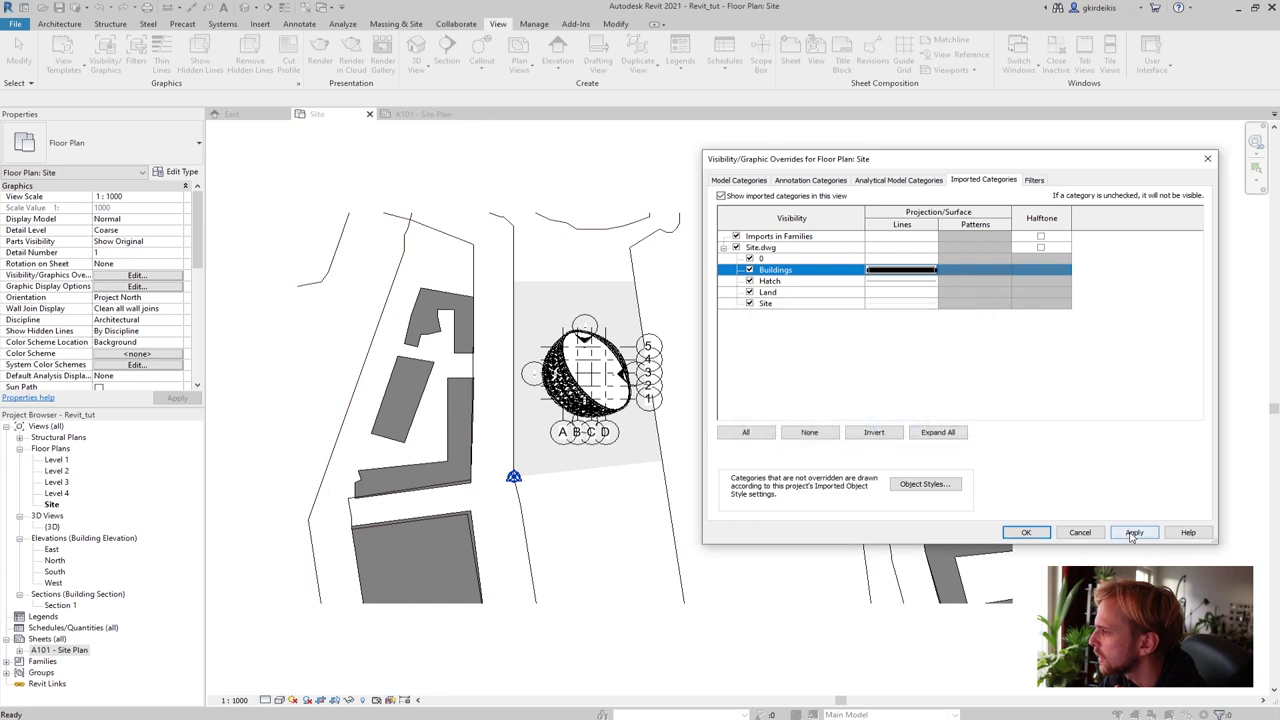
left_click(1133, 532)
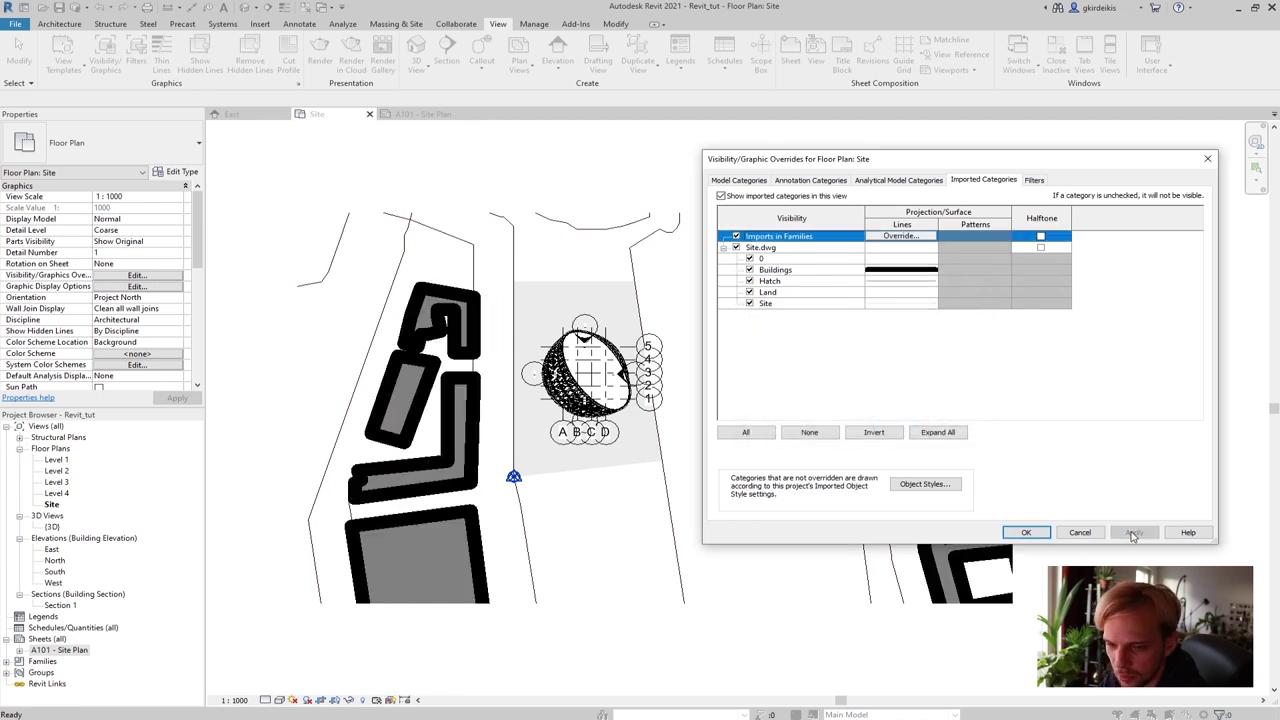
Reduce the Buildings layer to a lighter lineweight and apply
left_click(913, 274)
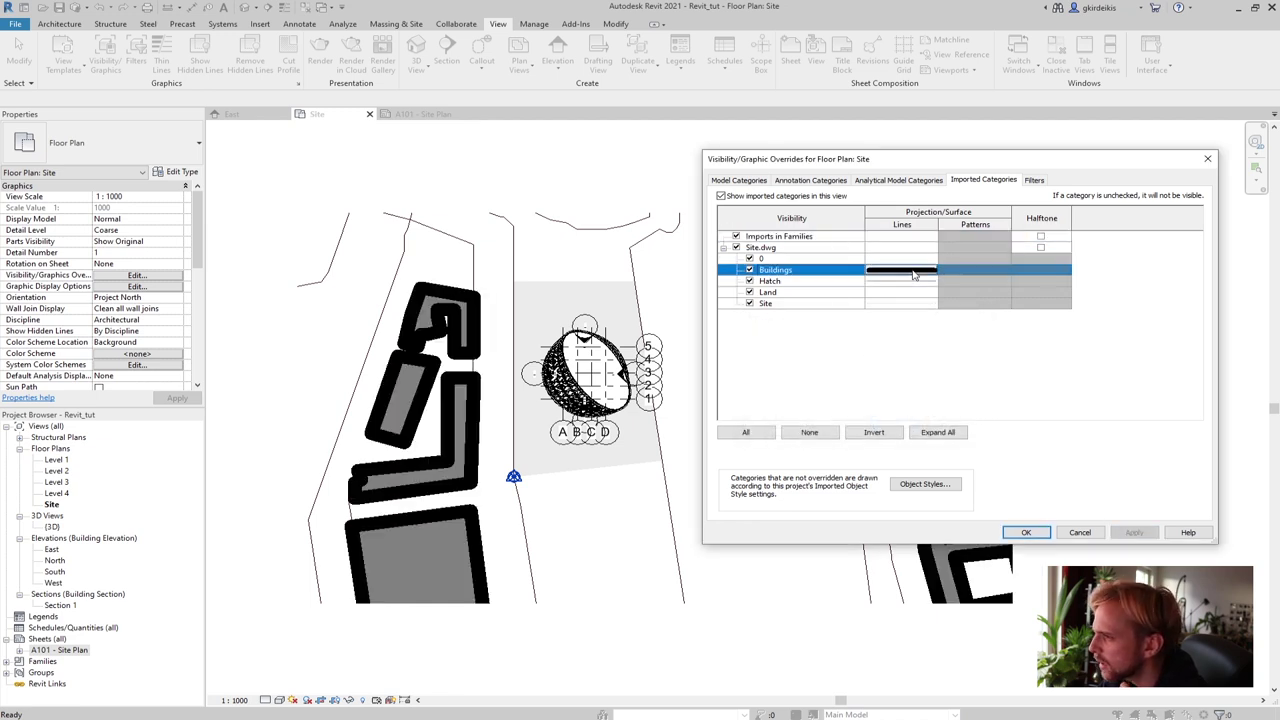
left_click(900, 272)
left_click(858, 392)
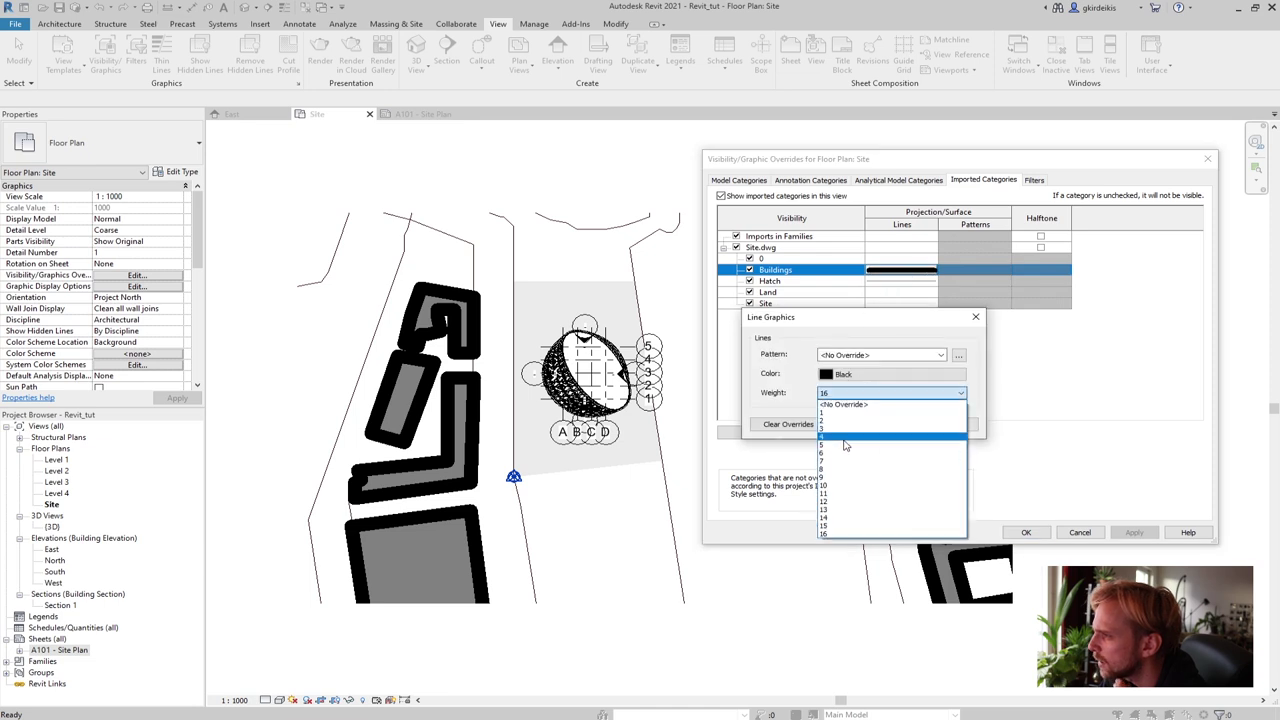
left_click(823, 462)
left_click(905, 424)
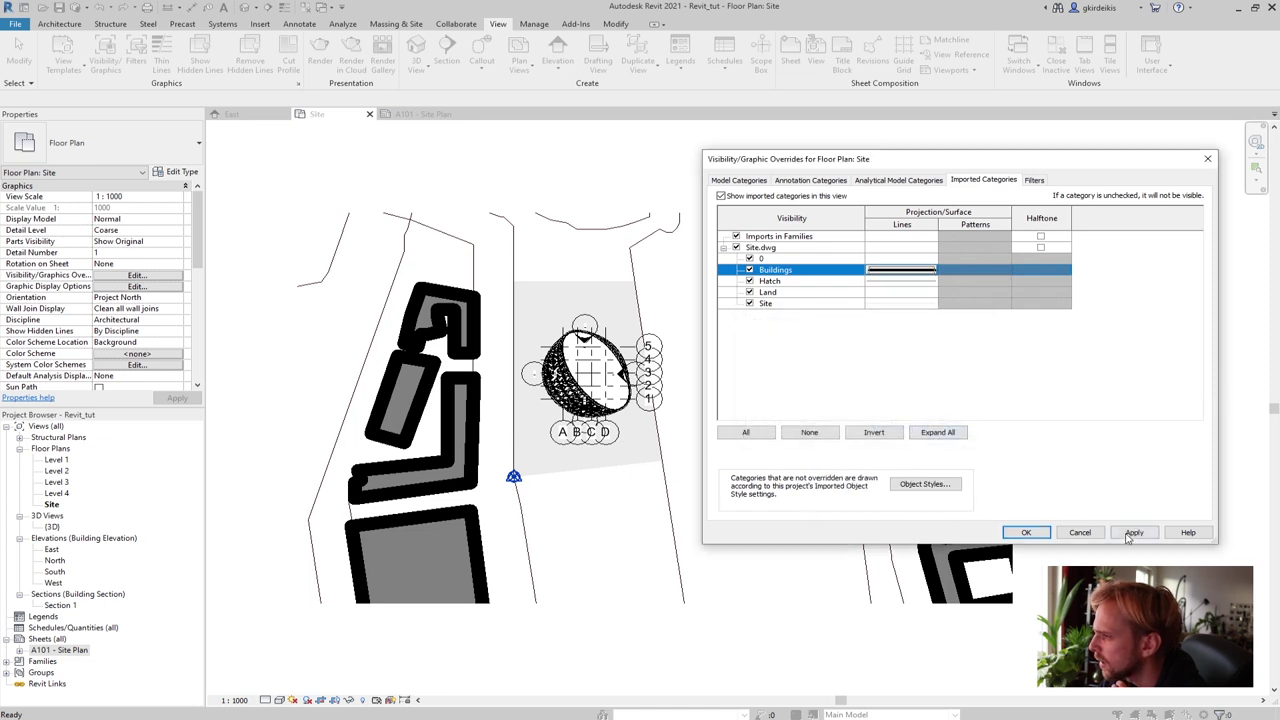
left_click(1133, 533)
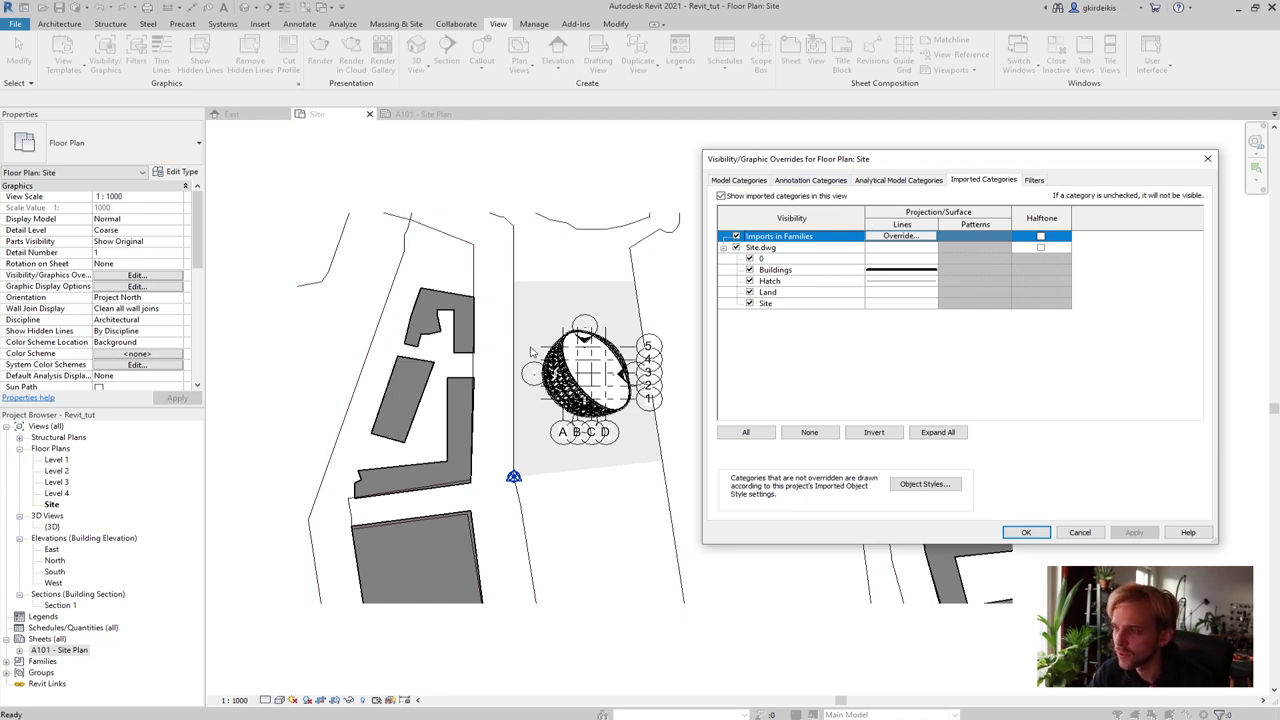
Hide the grids and elevation markers in the Site plan's annotation categories
left_click(808, 181)
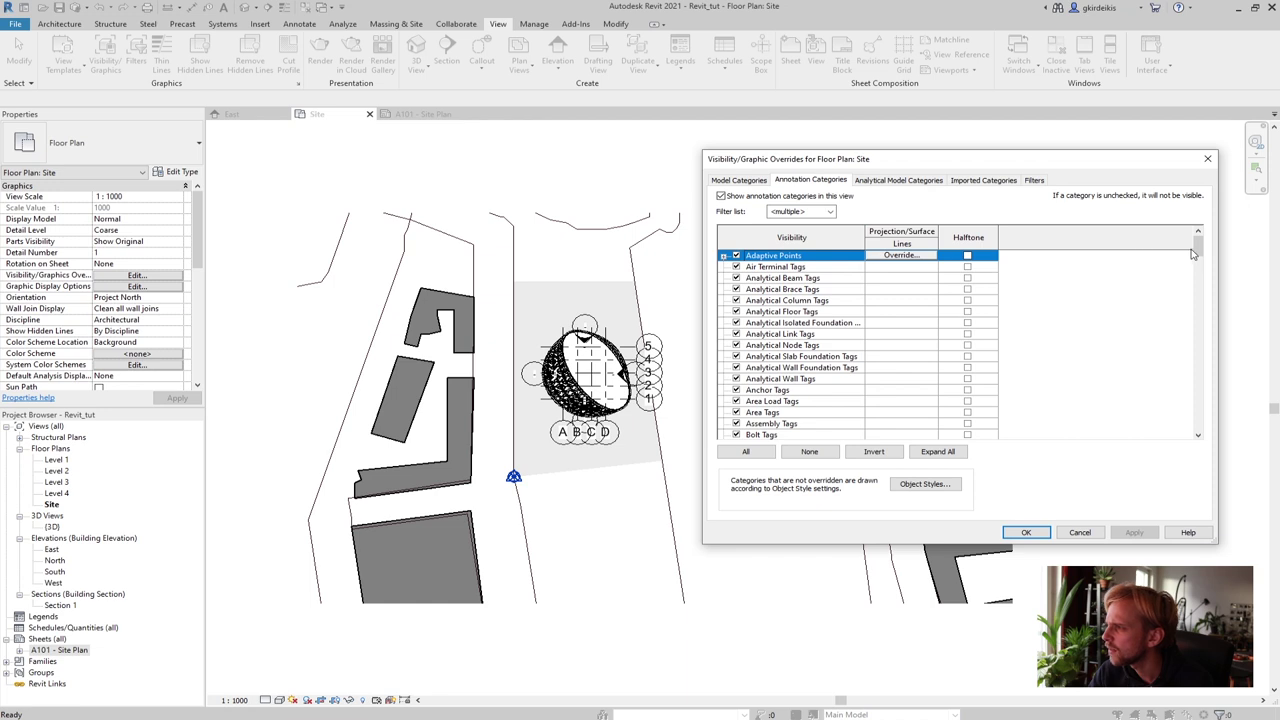
left_click_drag(1198, 252, 1193, 315)
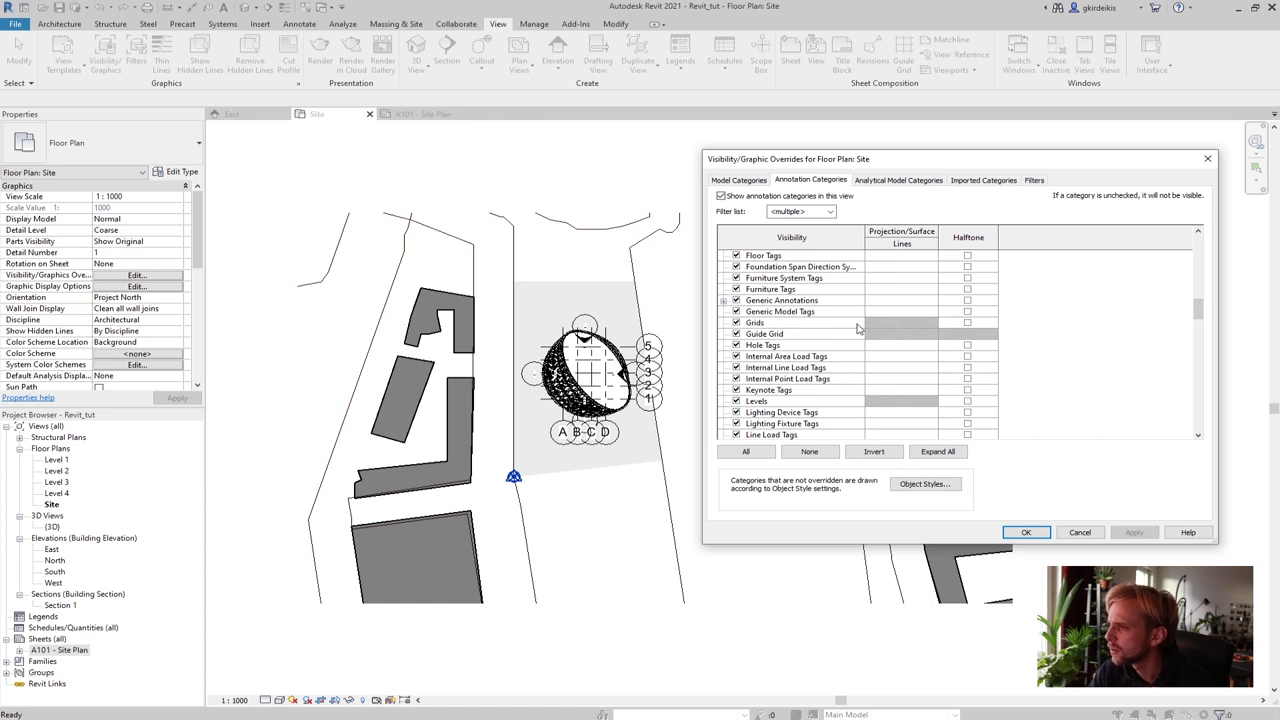
left_click(736, 323)
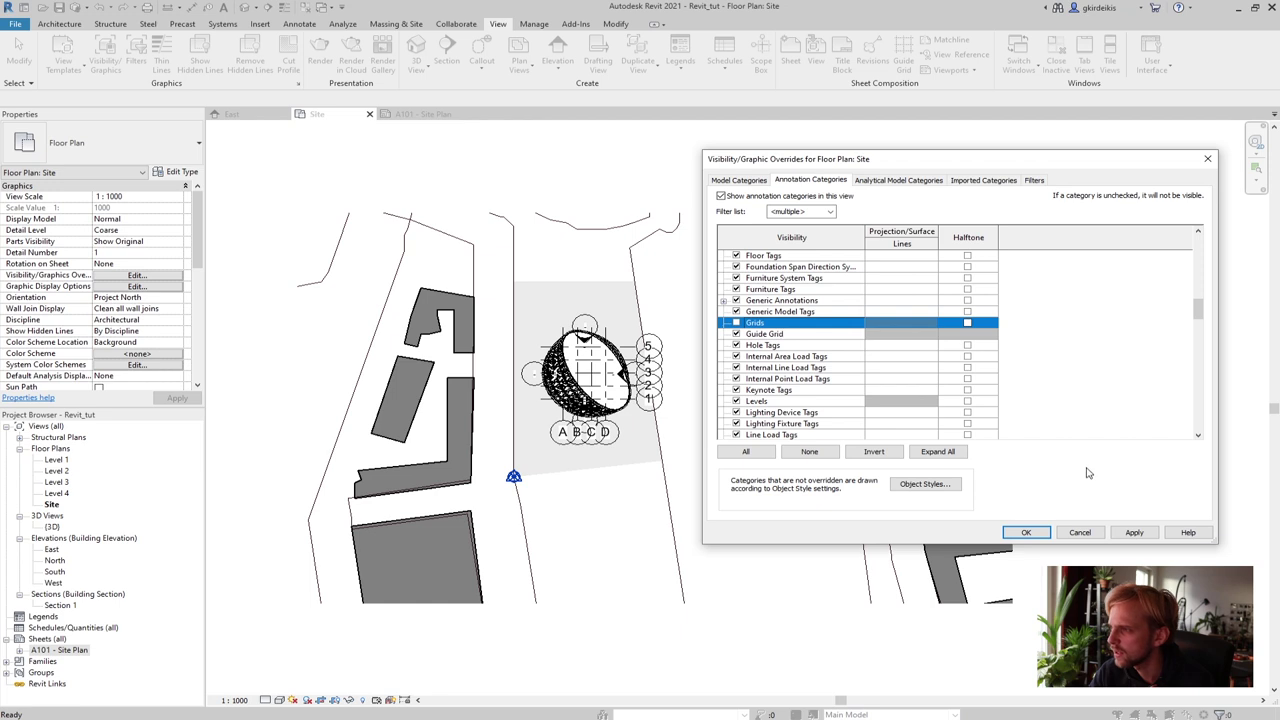
left_click(1134, 532)
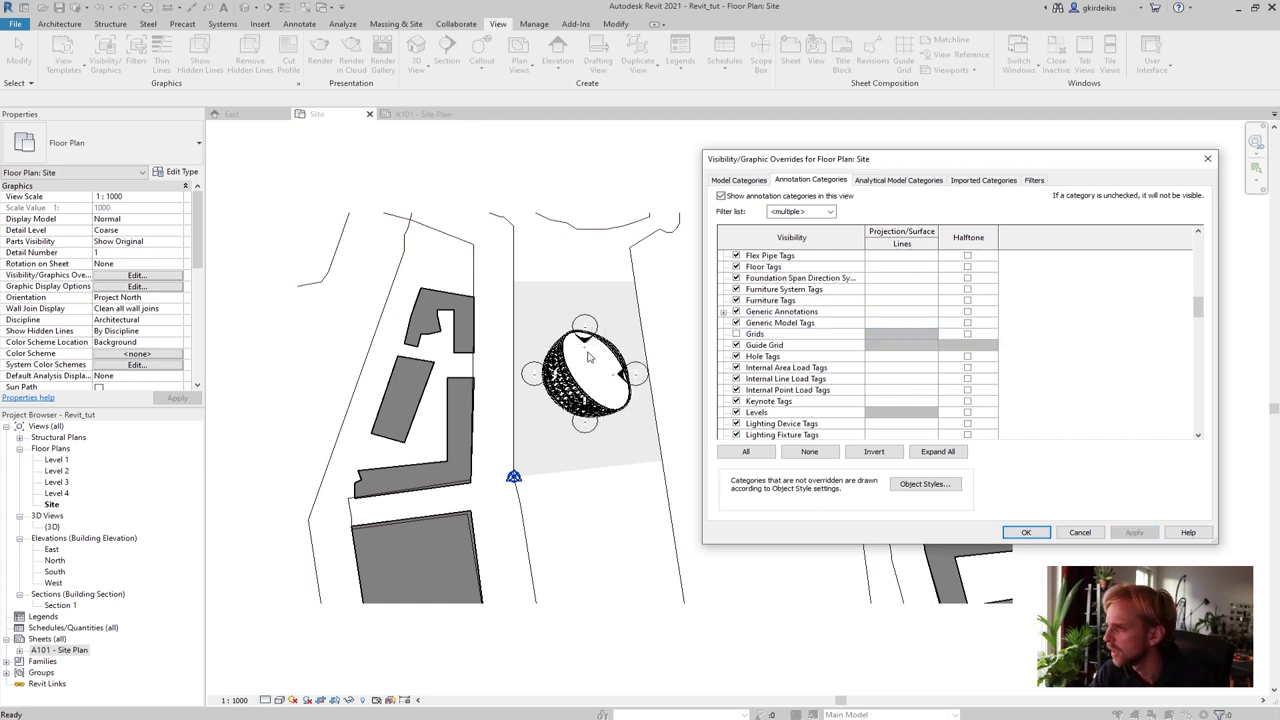
left_click_drag(1199, 308, 1206, 296)
left_click(736, 323)
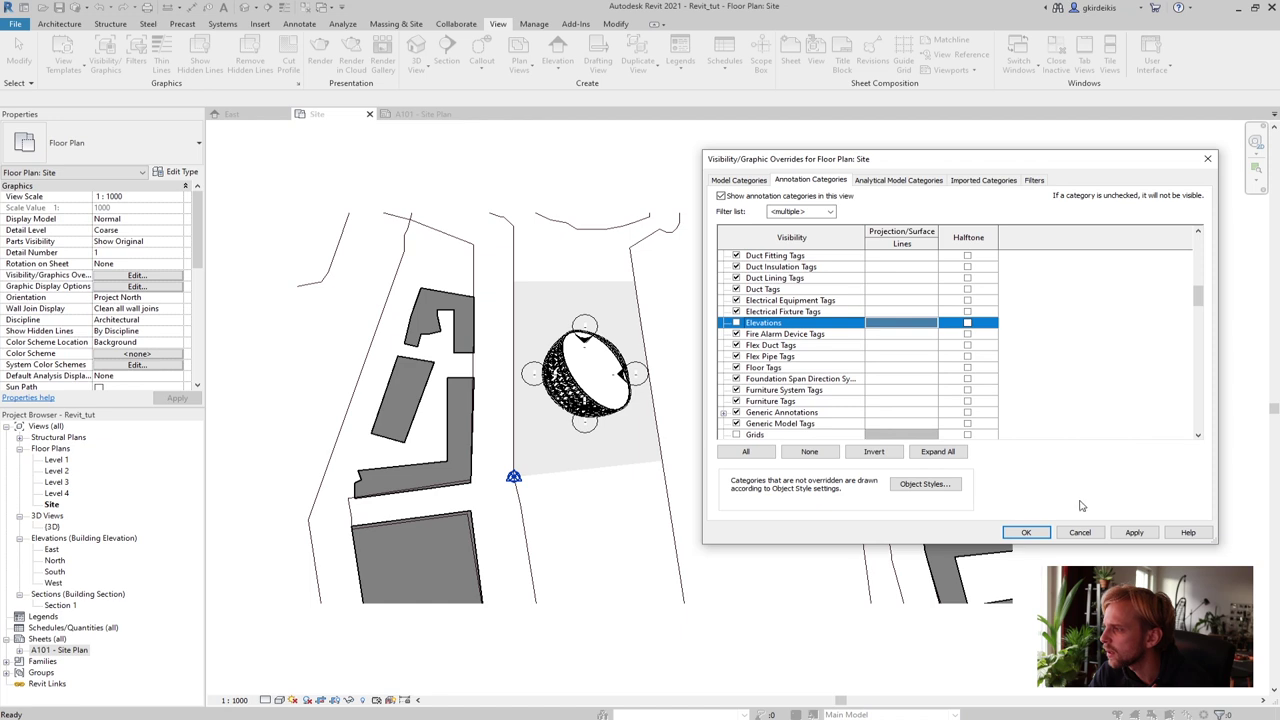
left_click(1142, 534)
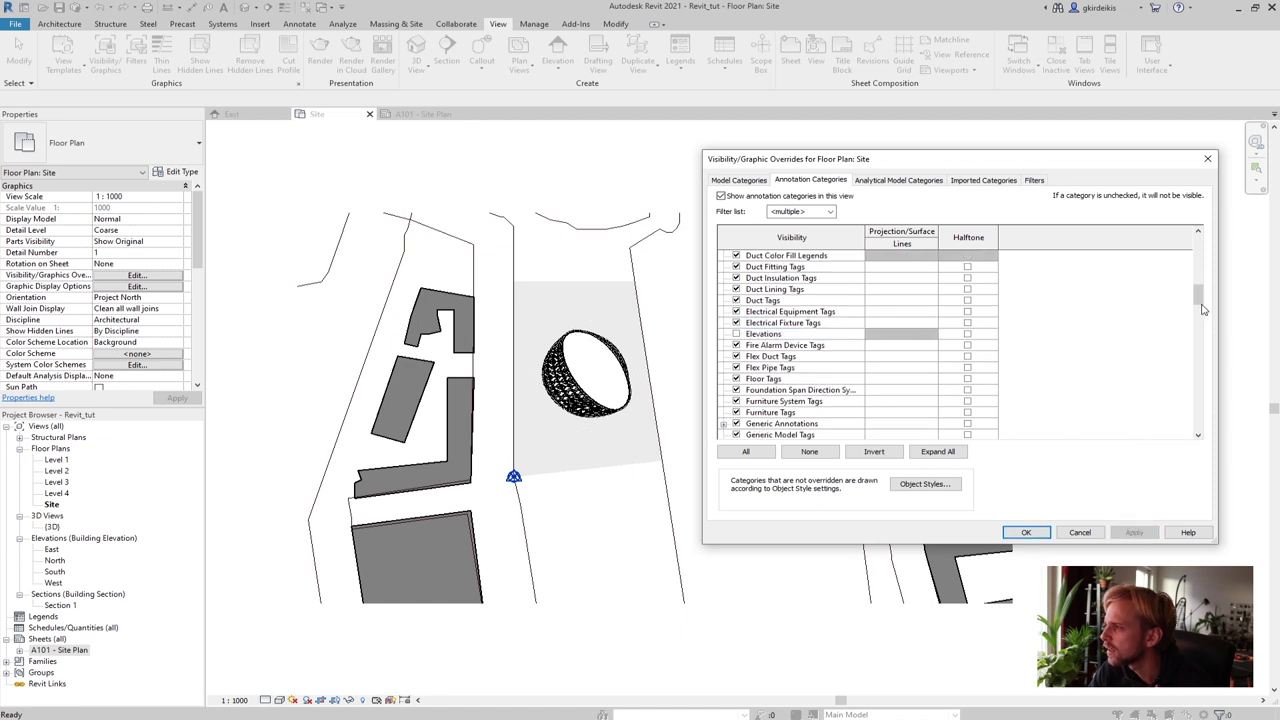
left_click_drag(1203, 305, 1198, 386)
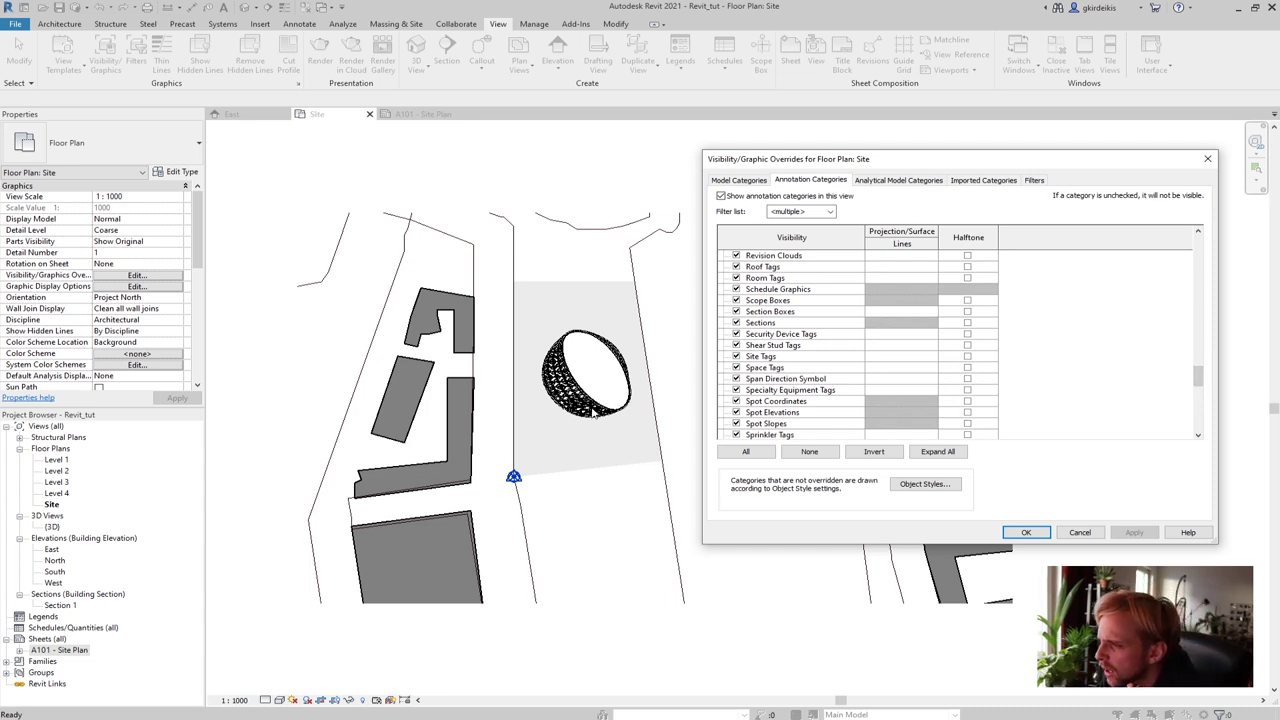
Close the overrides dialog keeping the changes and open sheet A101 - Site Plan
left_click(747, 183)
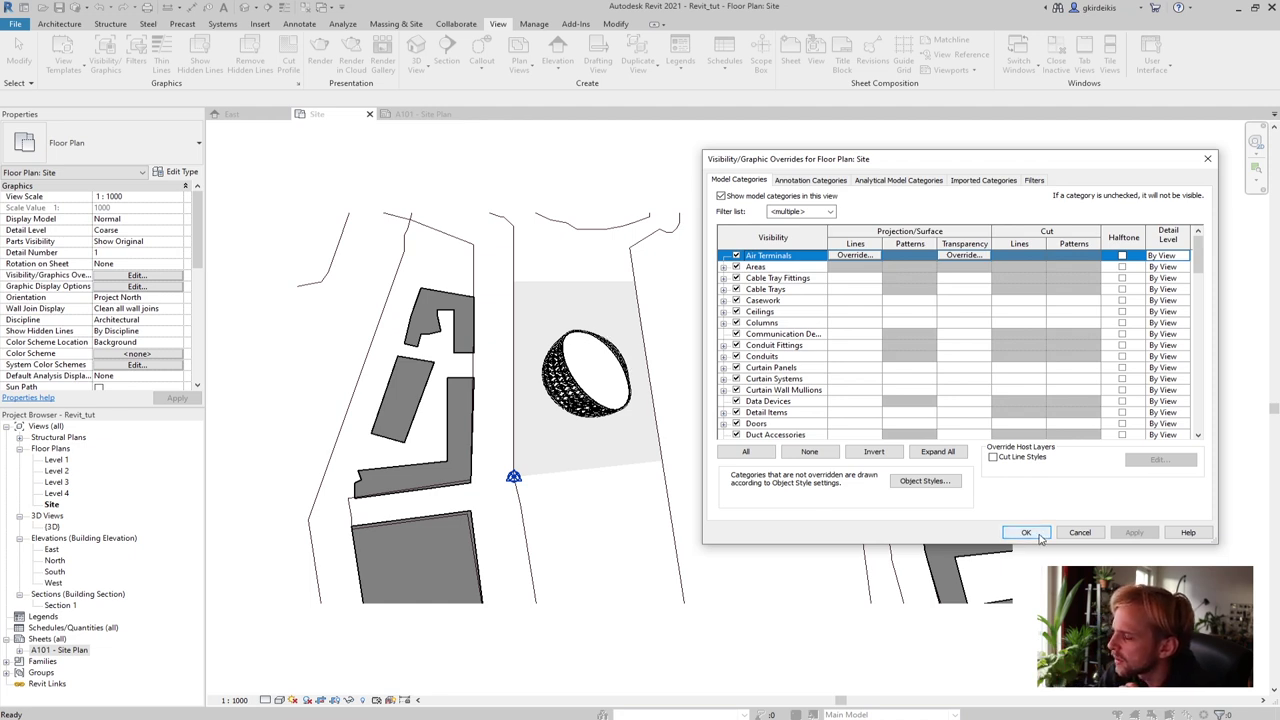
left_click(1026, 533)
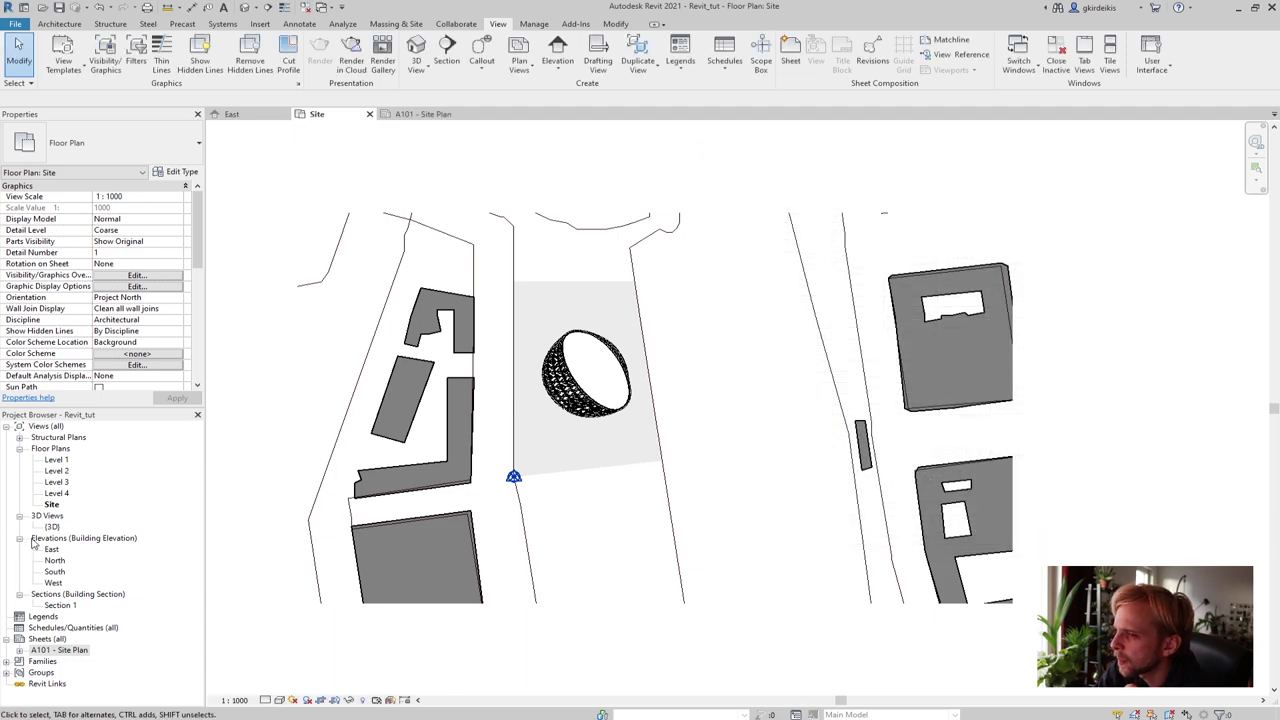
double_click(62, 650)
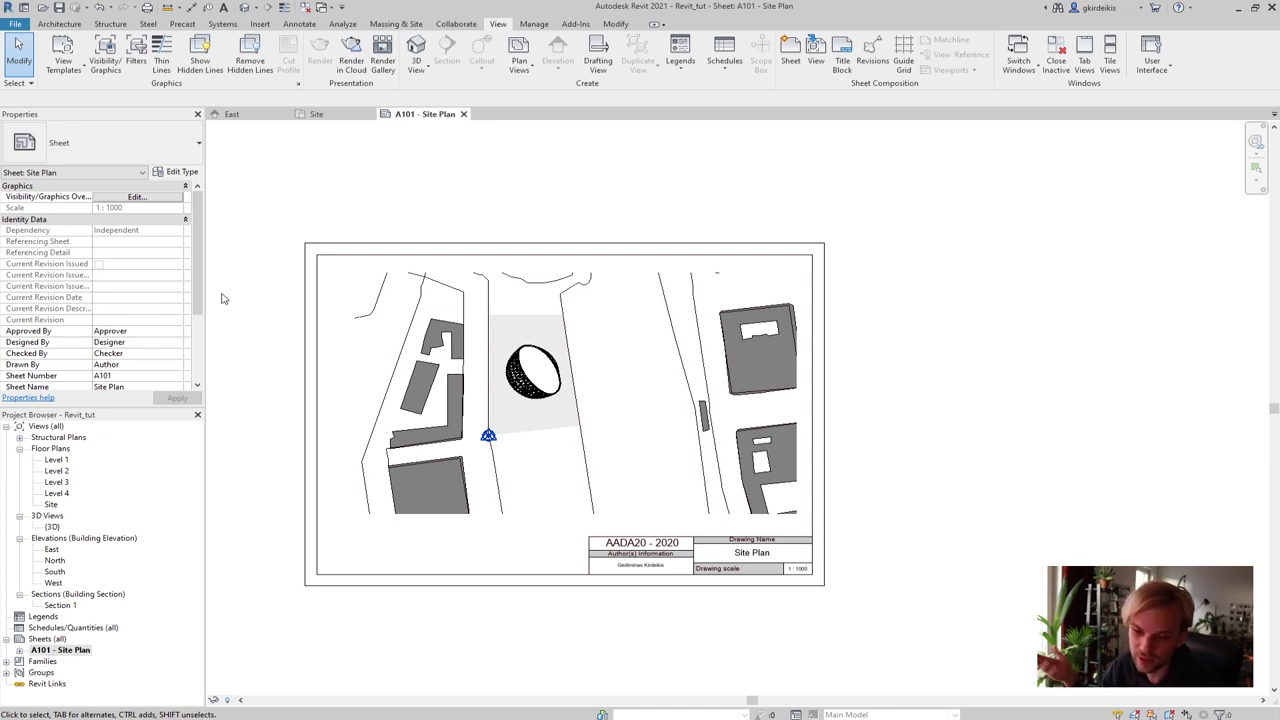
In the Level 1 plan, draw a north–south section from above grid B to below the building
double_click(57, 459)
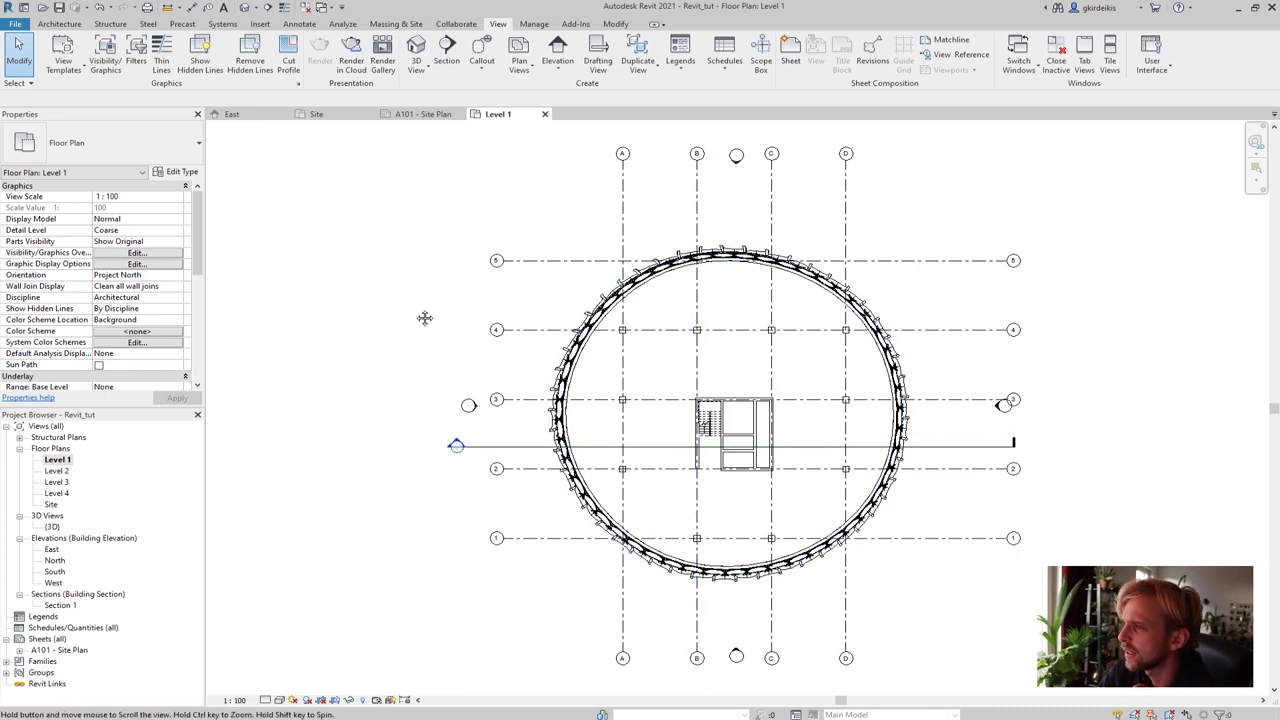
scroll(346, 314, "down", 2)
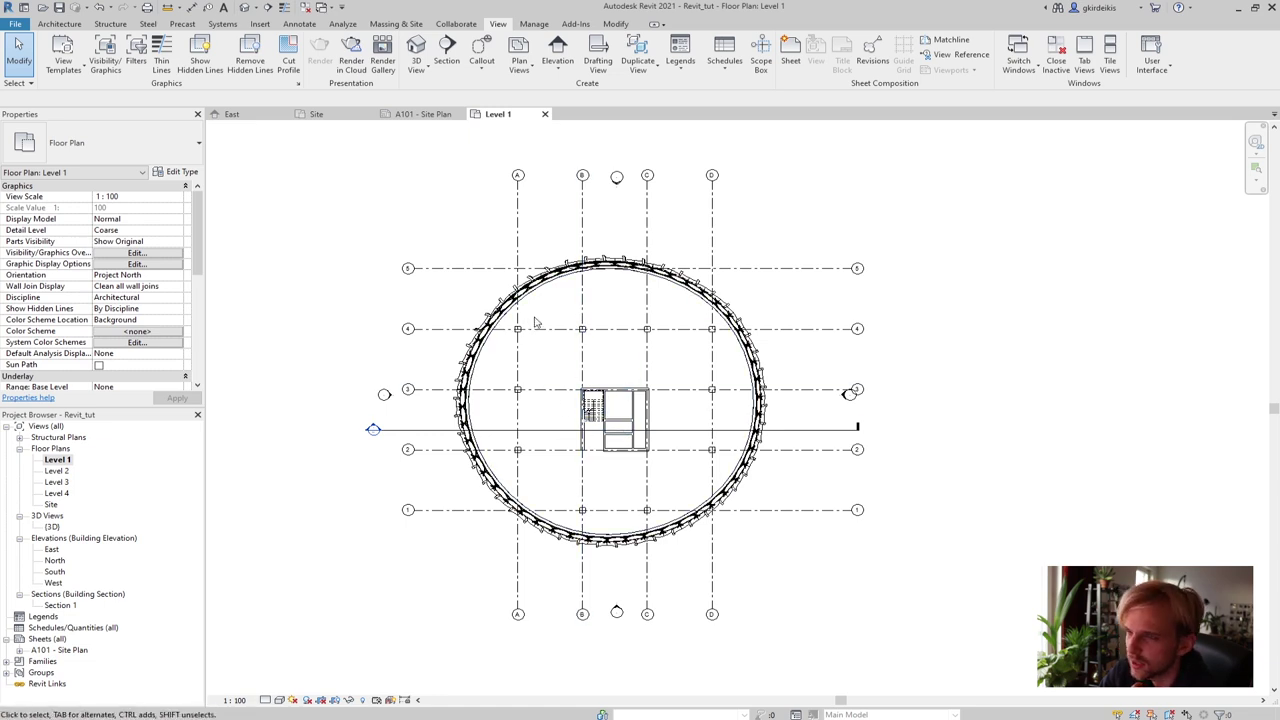
middle_click_drag(588, 311, 508, 318)
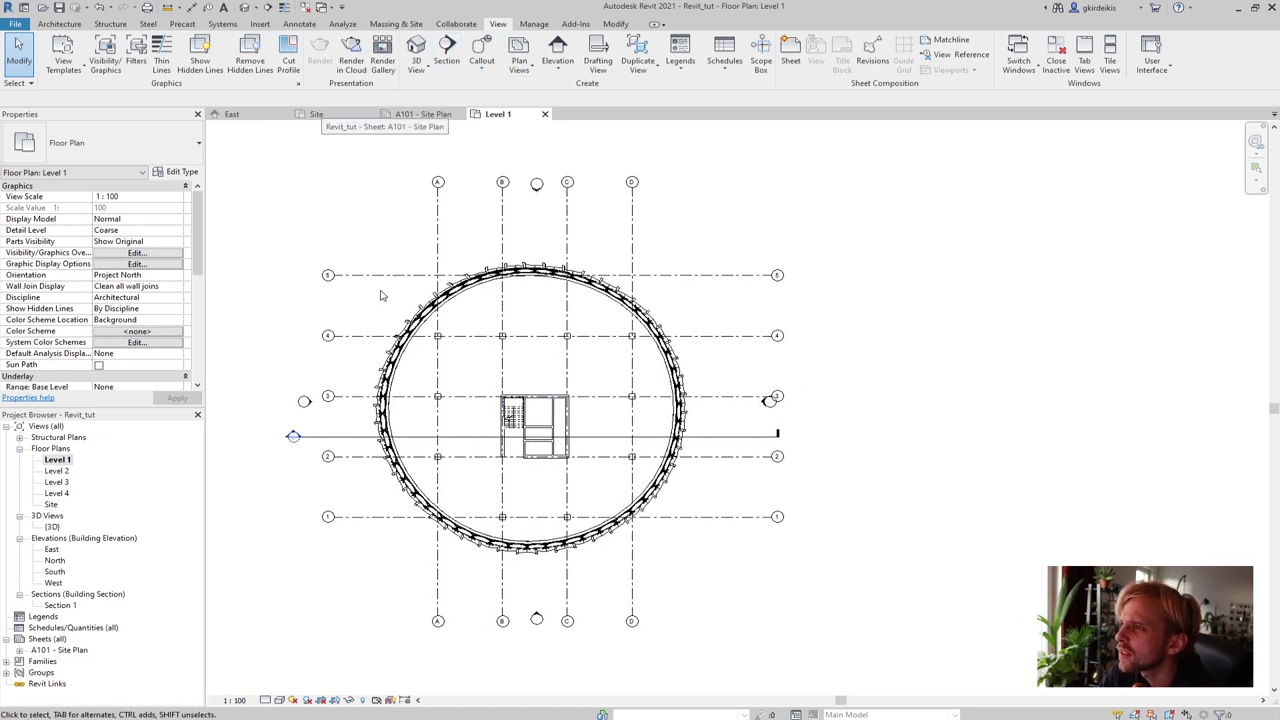
left_click(447, 50)
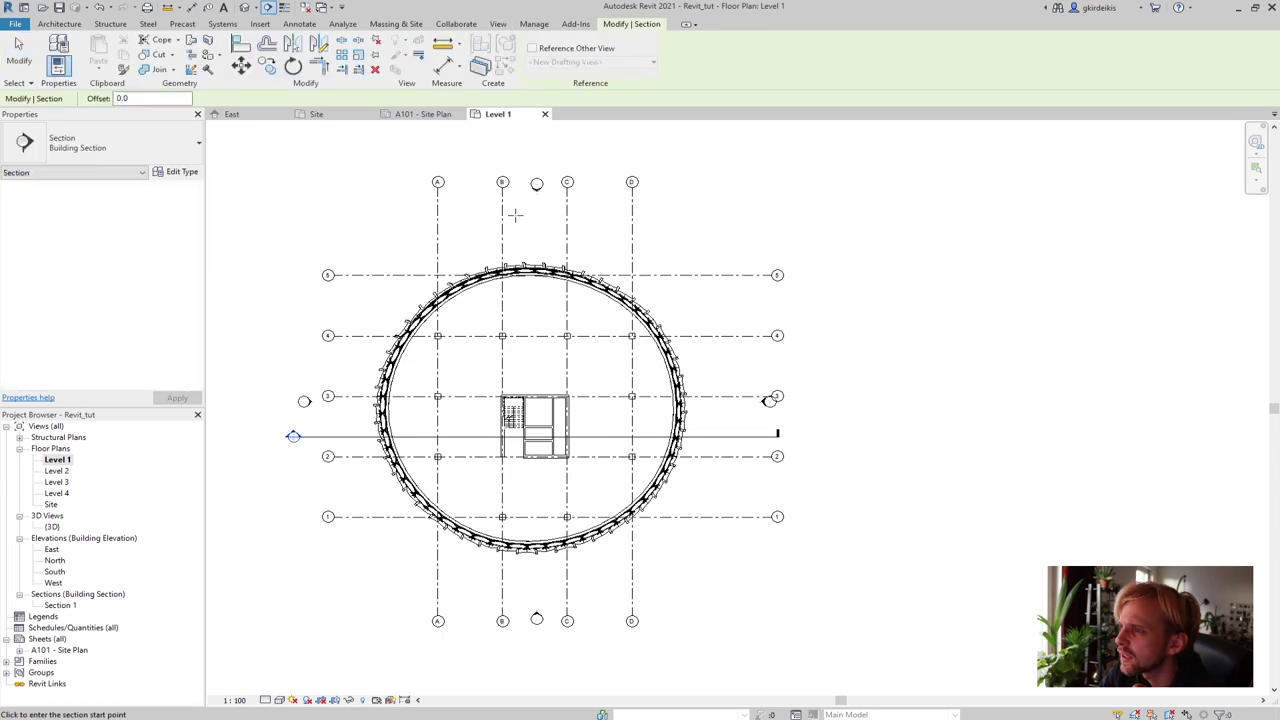
left_click(514, 148)
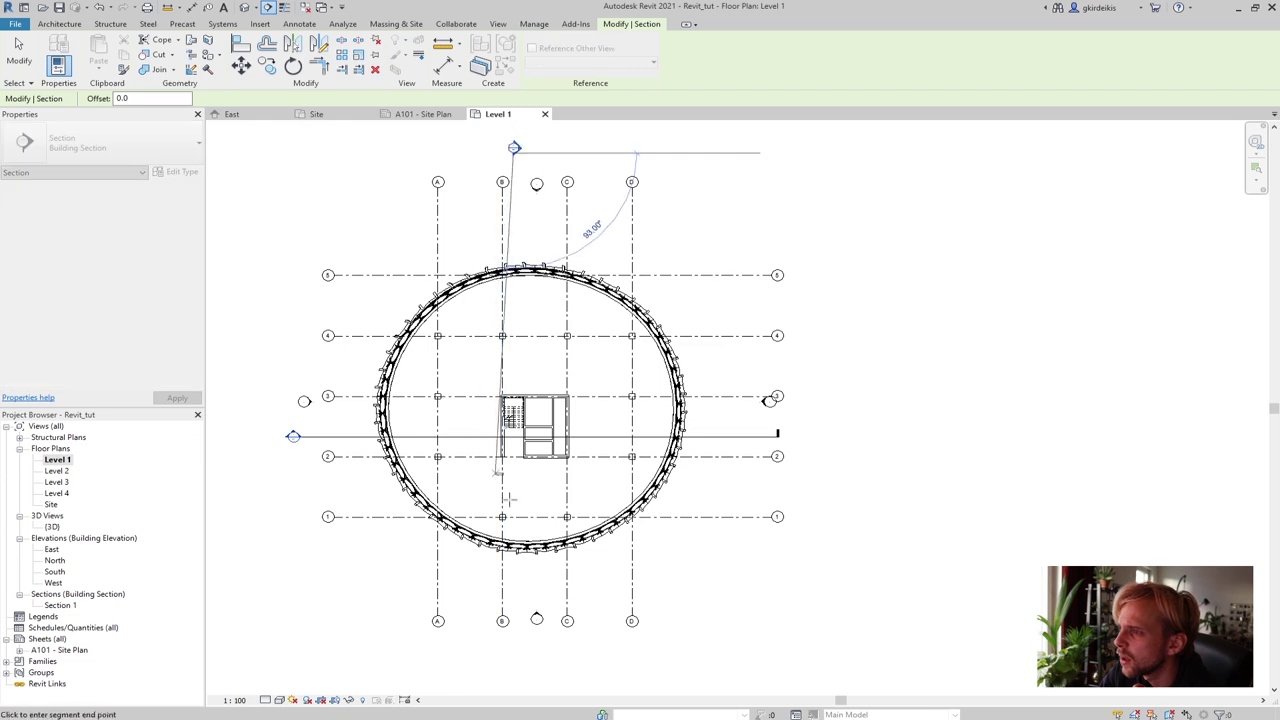
left_click(514, 651)
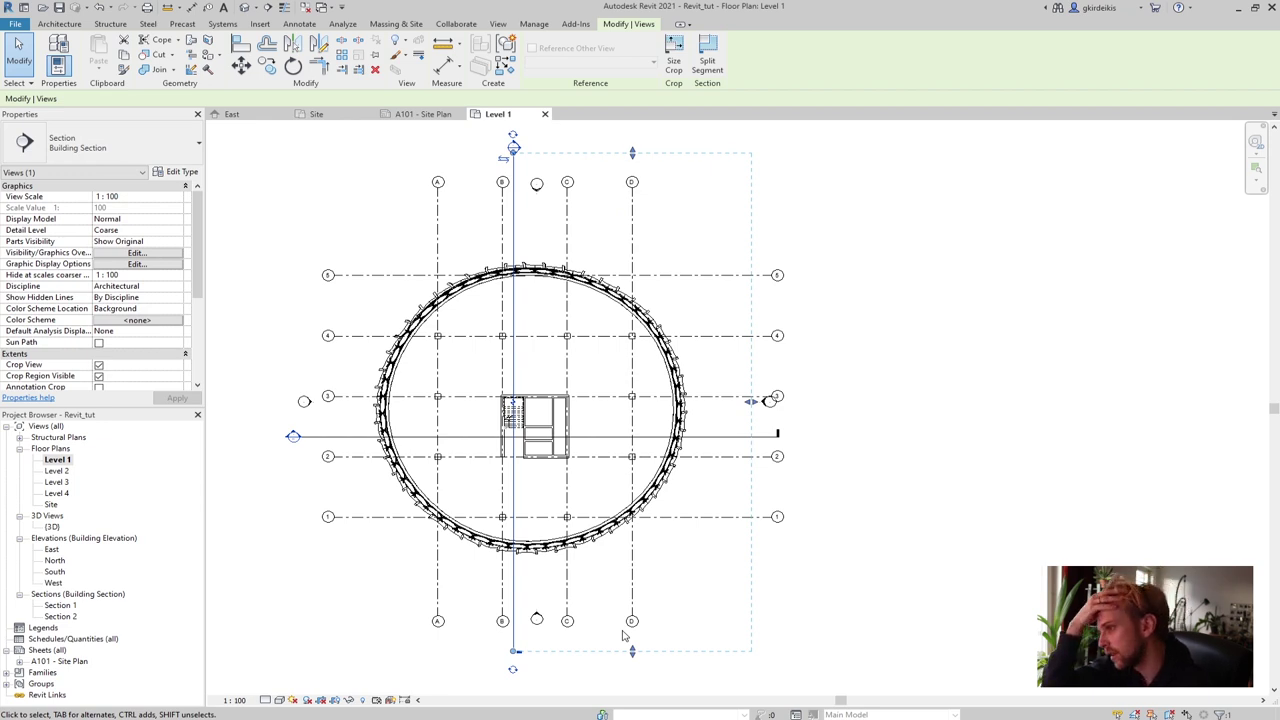
left_click(388, 186)
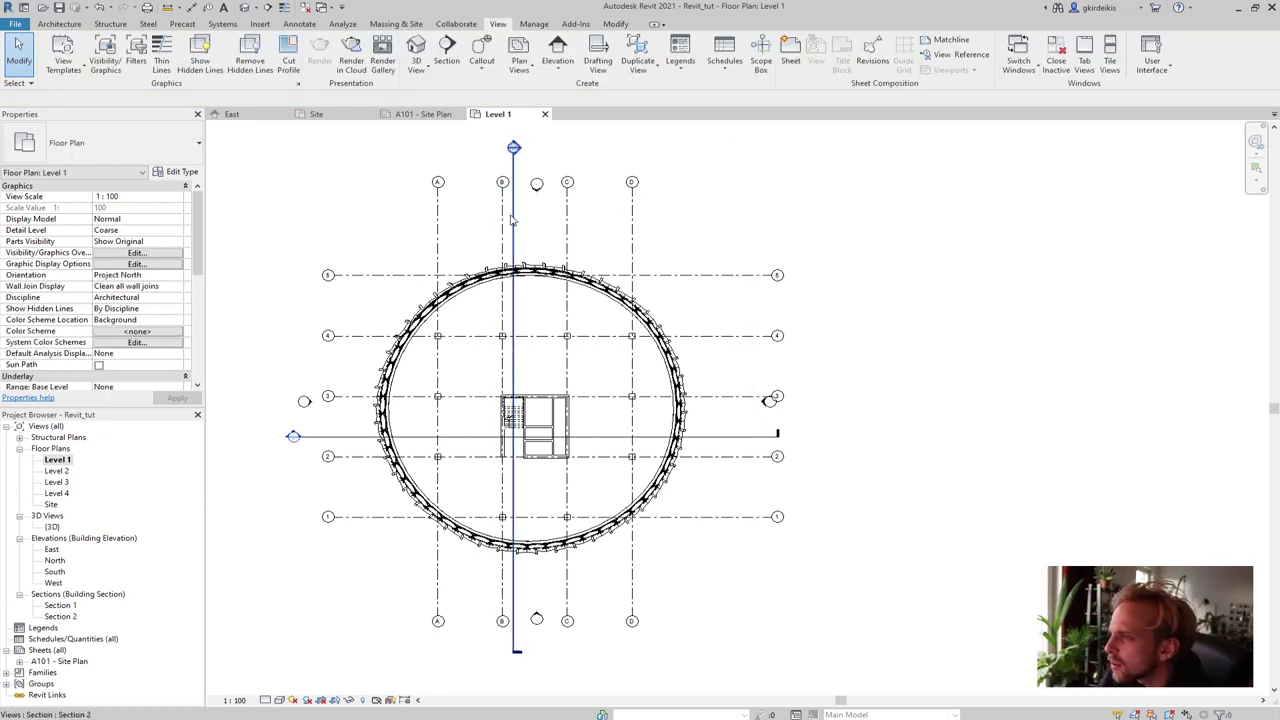
Shift the new section line left so it cuts through the stairs
left_click(514, 214)
scroll(508, 420, "up", 5)
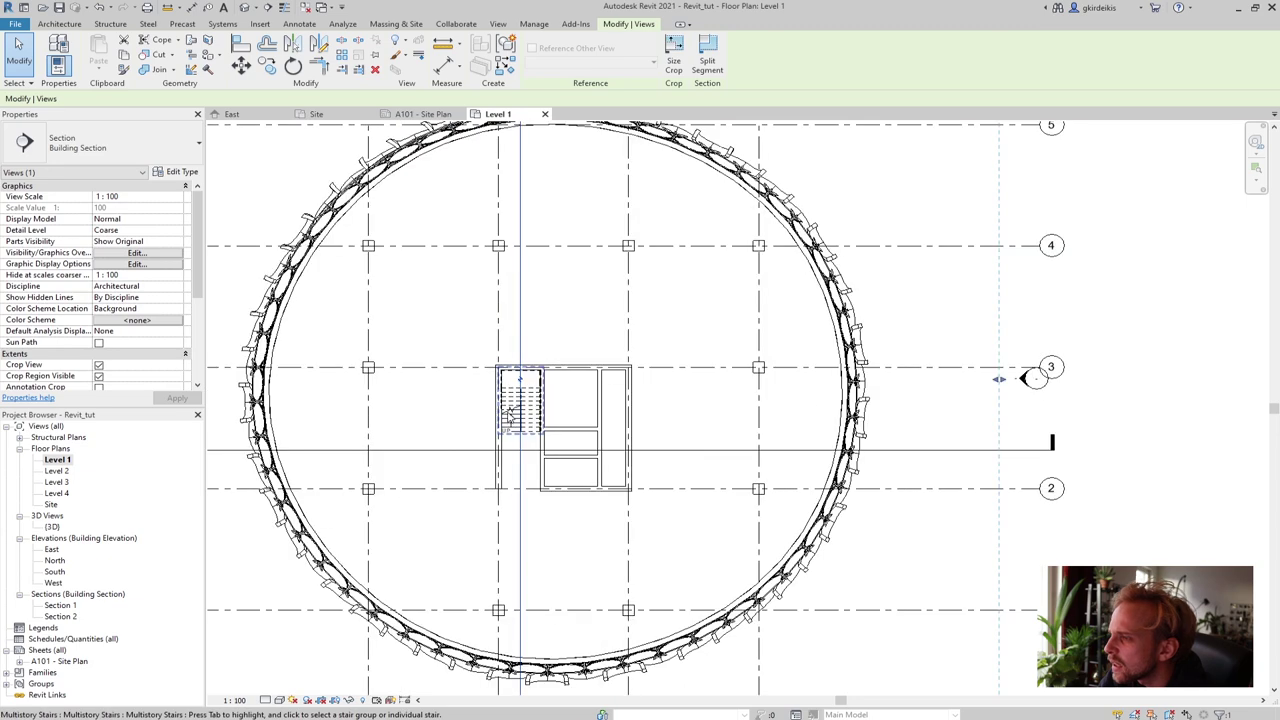
scroll(539, 309, "up", 3)
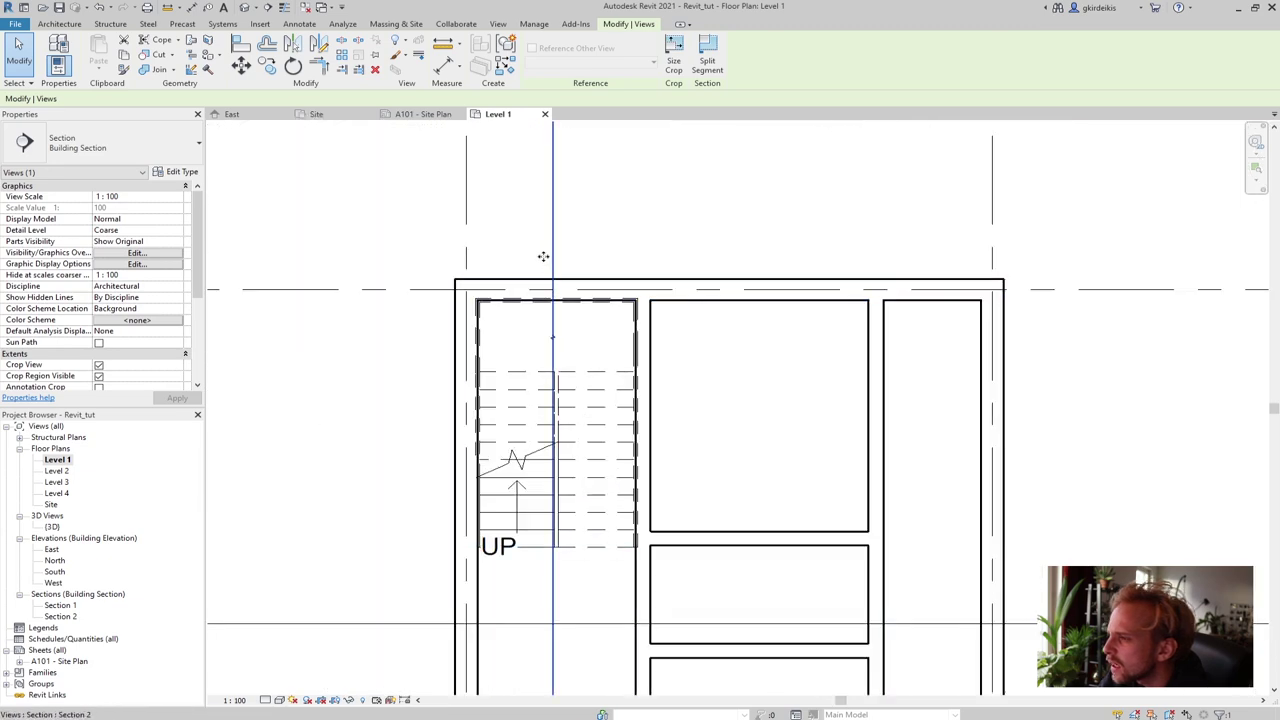
left_click_drag(543, 257, 517, 257)
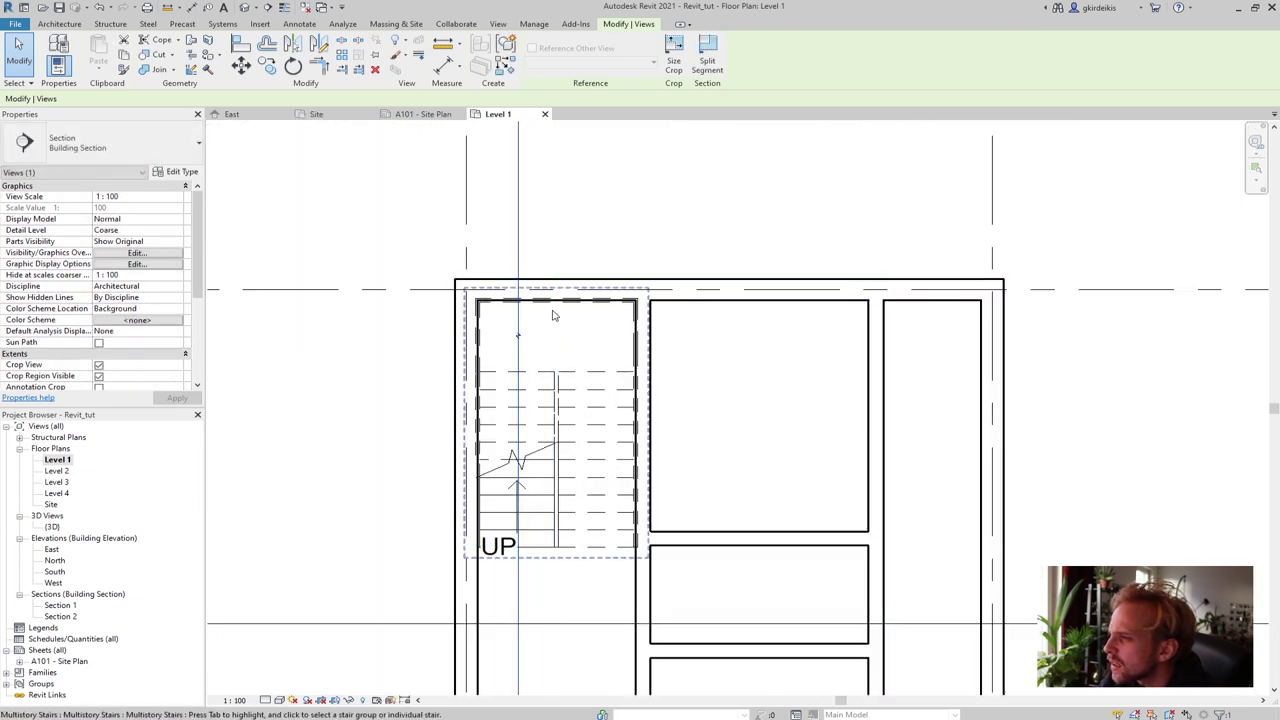
scroll(553, 315, "down", 5)
scroll(560, 323, "down", 3)
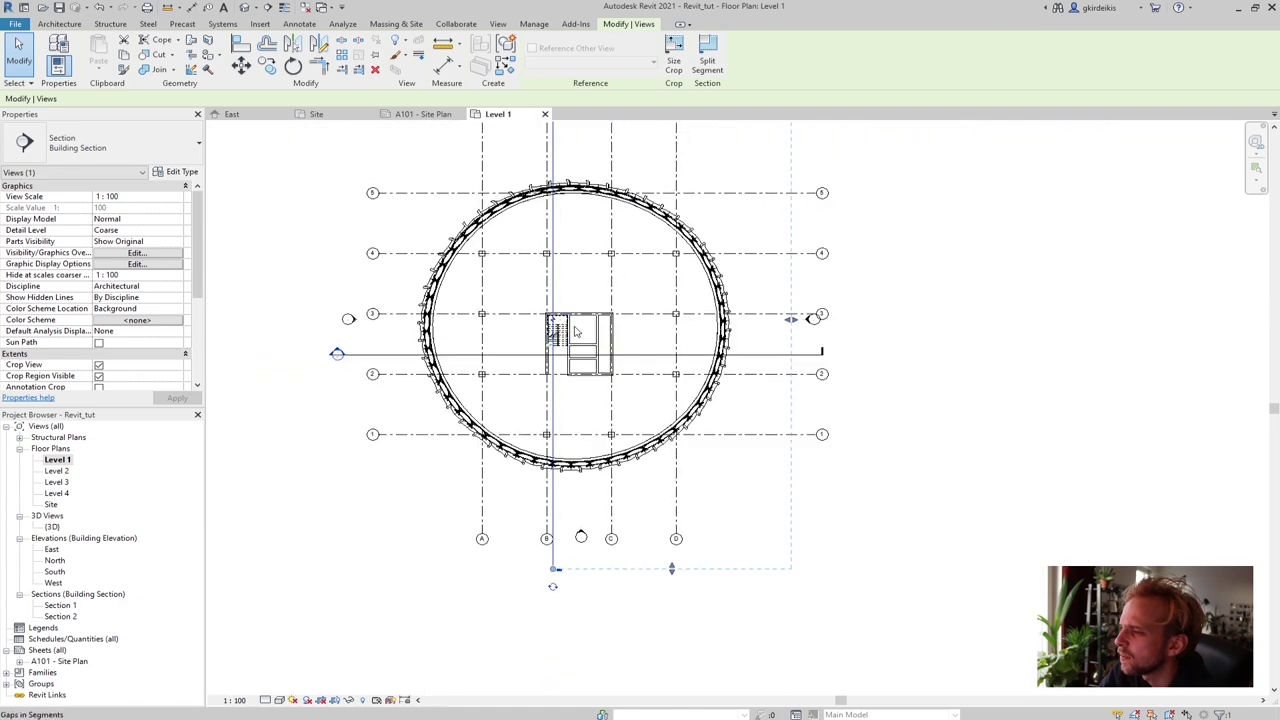
left_click(938, 376)
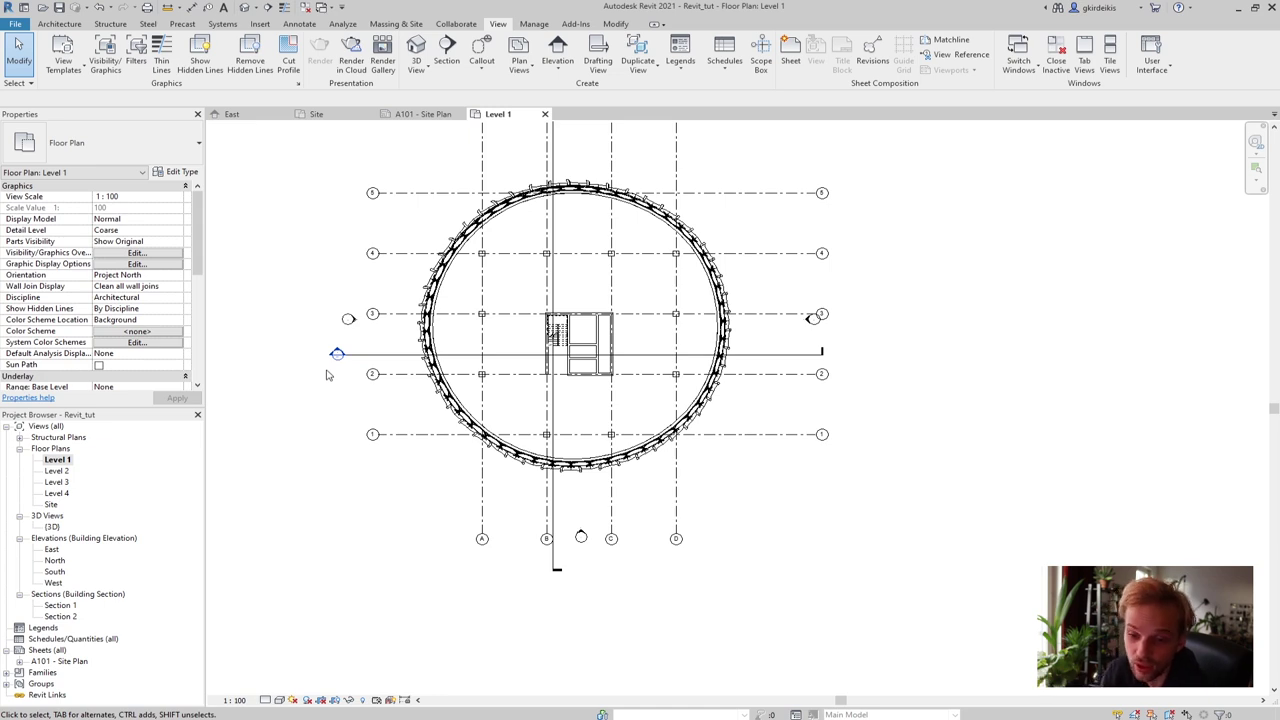
middle_click_drag(299, 367, 305, 422)
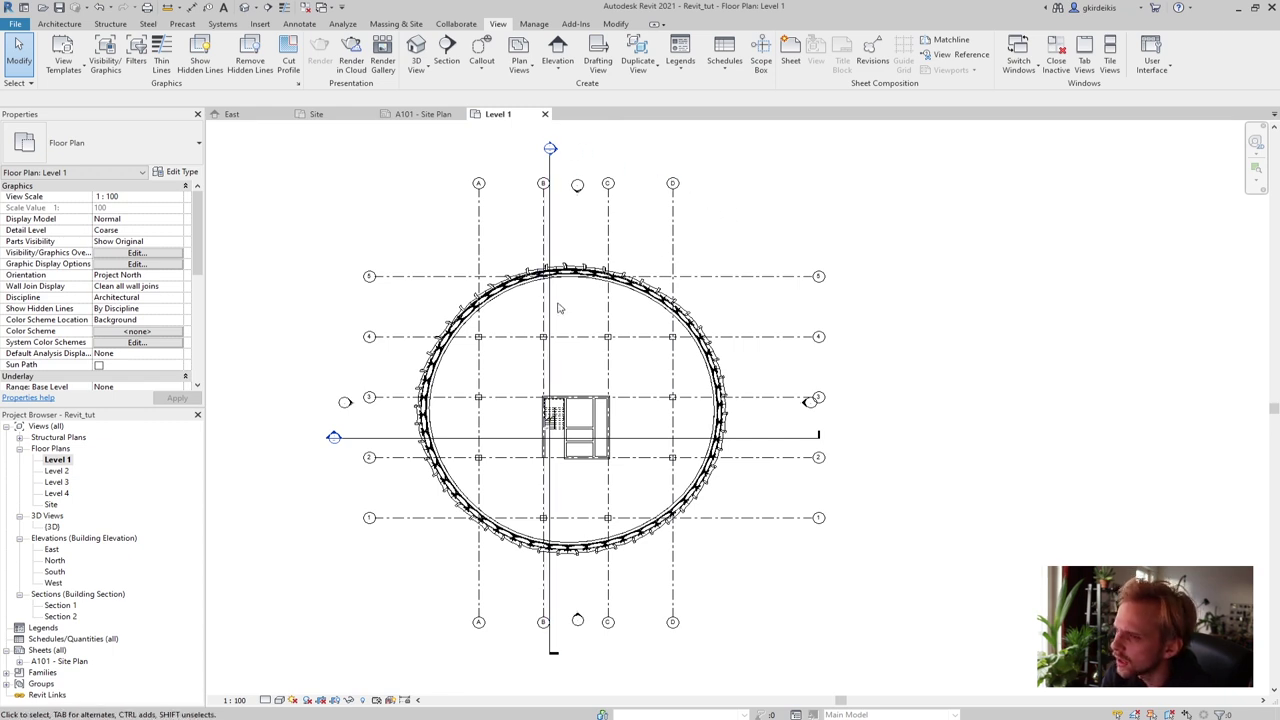
Open the Section 1 view and set its visual style to Hidden Line
left_click(62, 607)
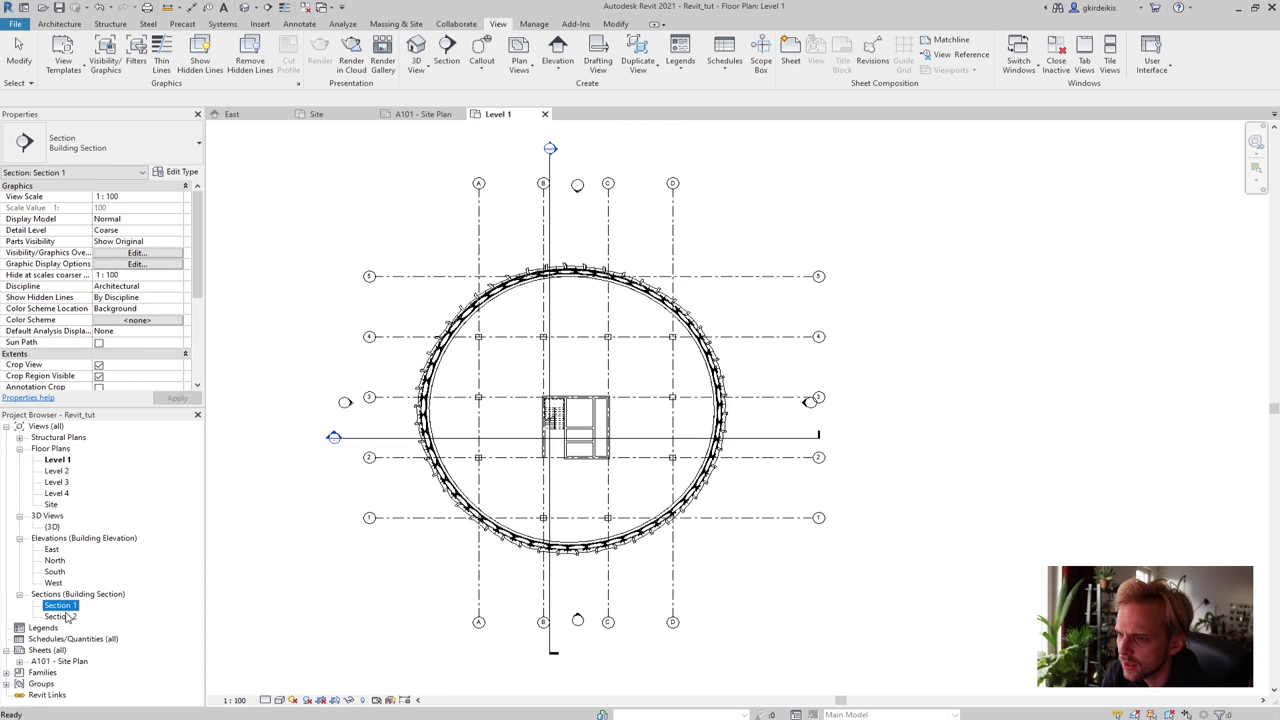
double_click(75, 606)
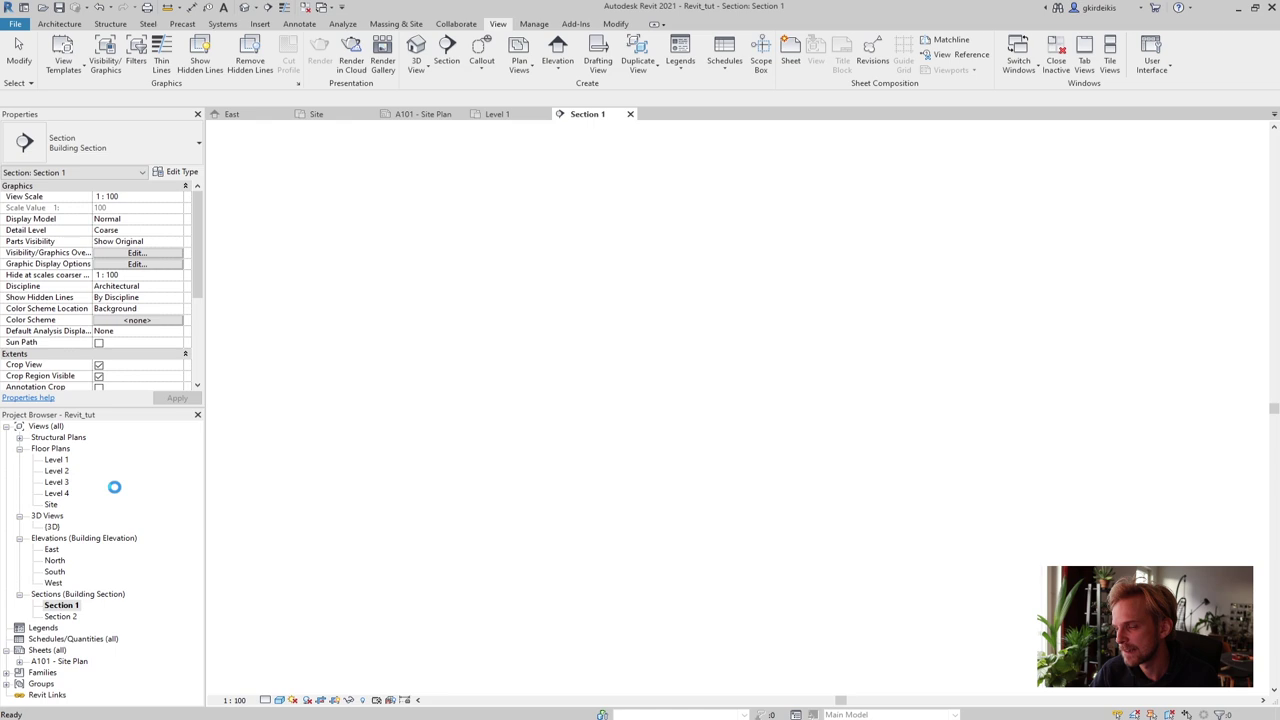
left_click(279, 700)
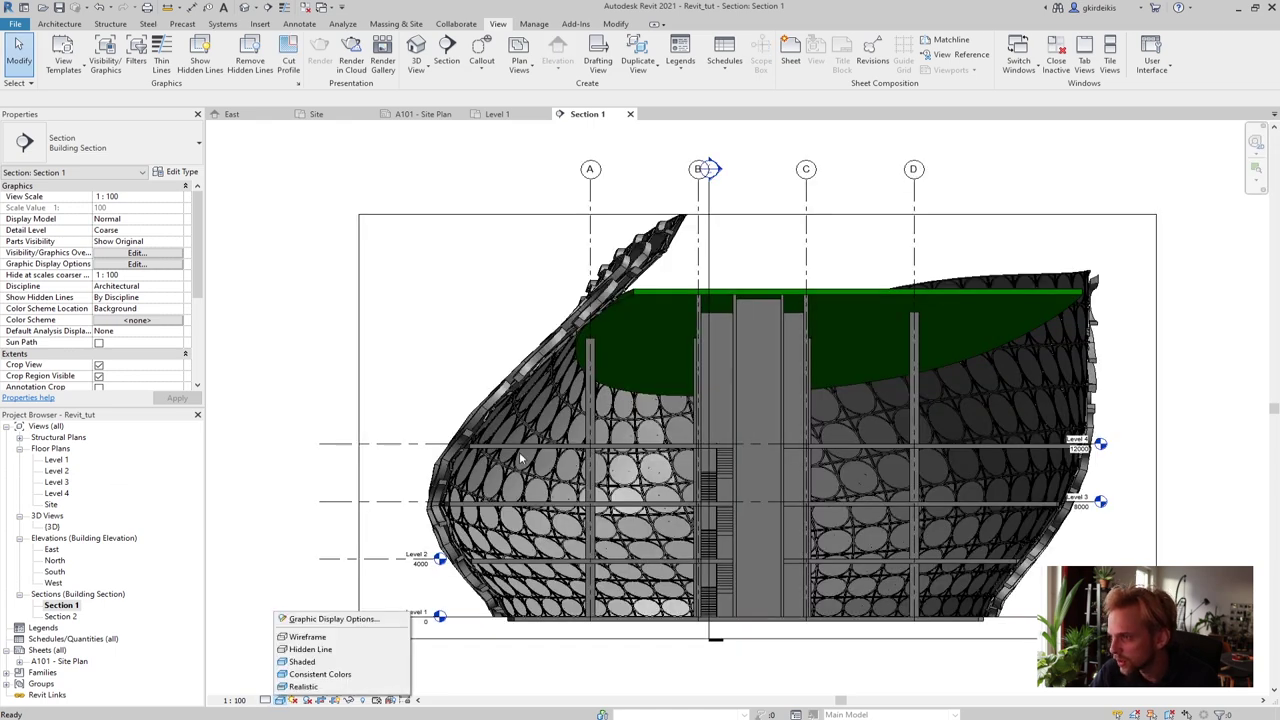
left_click(308, 649)
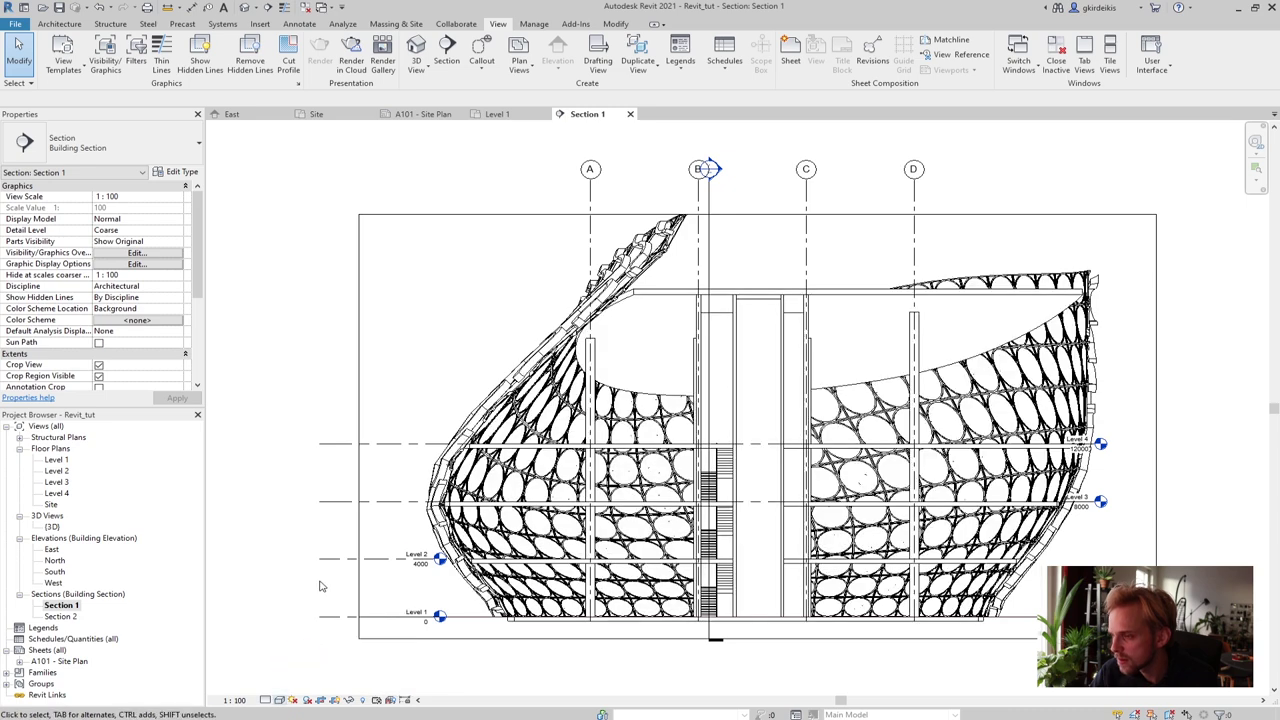
Rename the Section 1 view to Section A-A
right_click(58, 605)
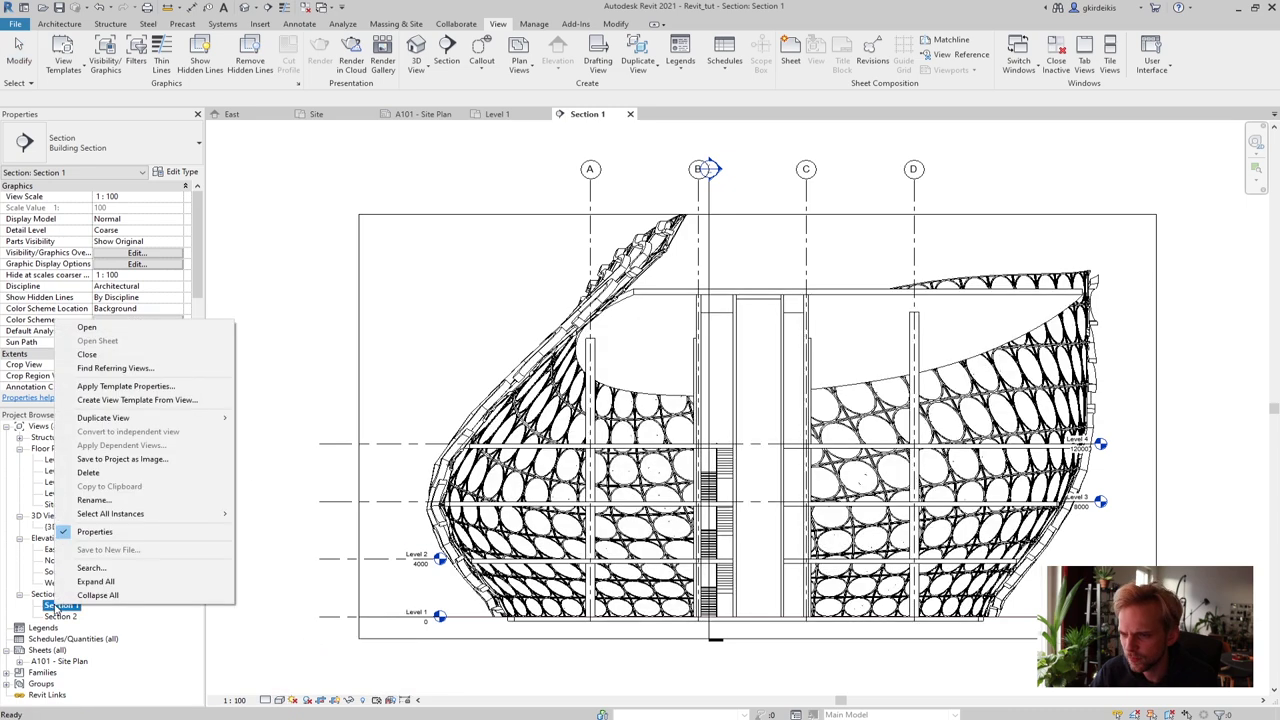
left_click(100, 500)
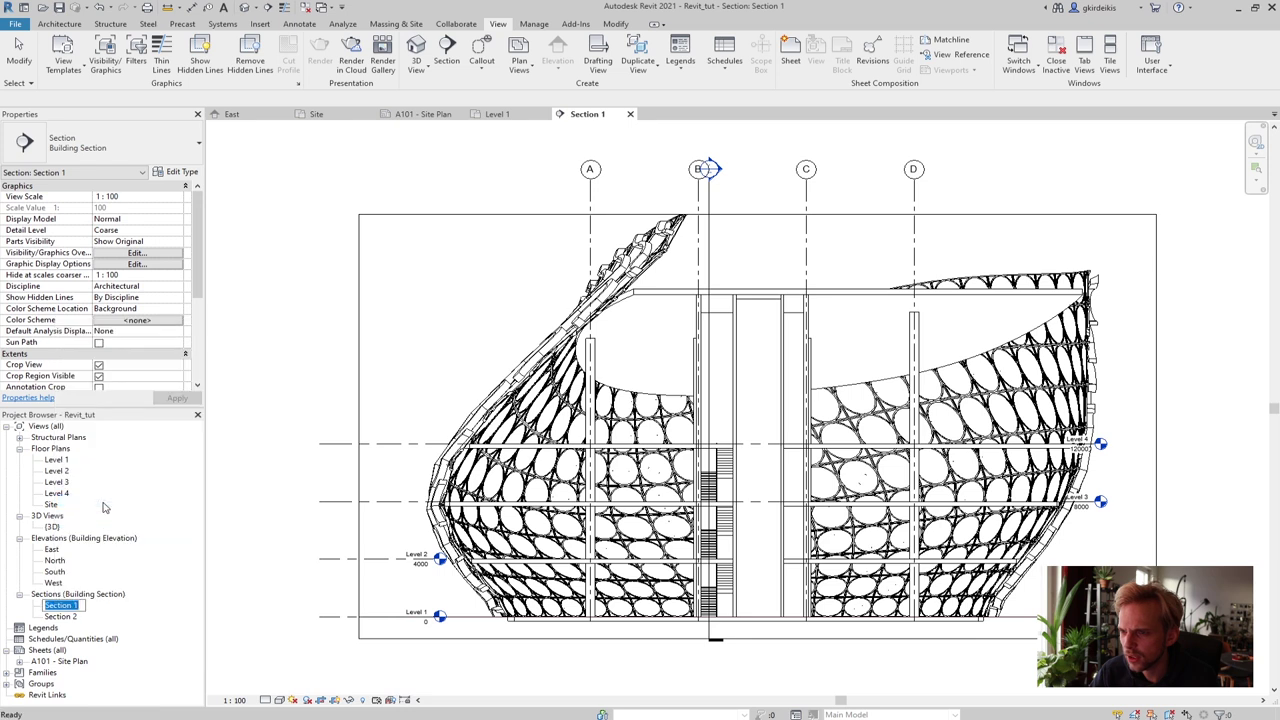
type("Section ")
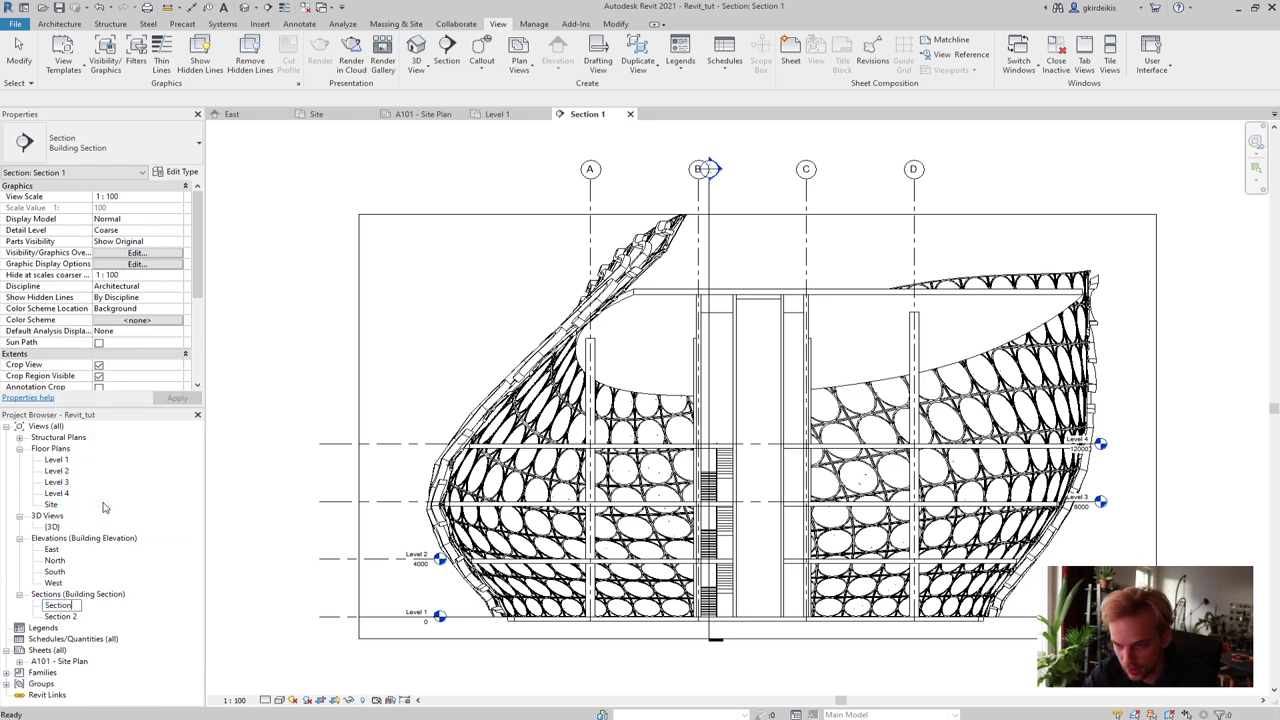
type("A0")
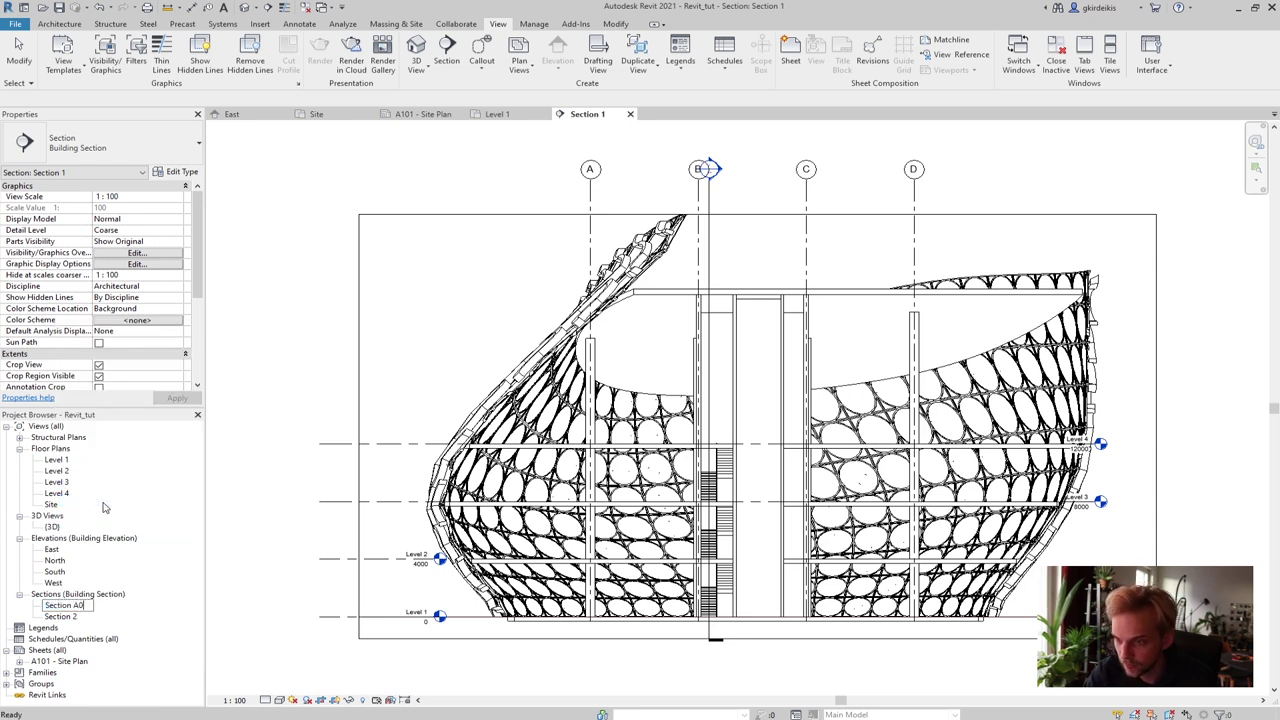
type("-A")
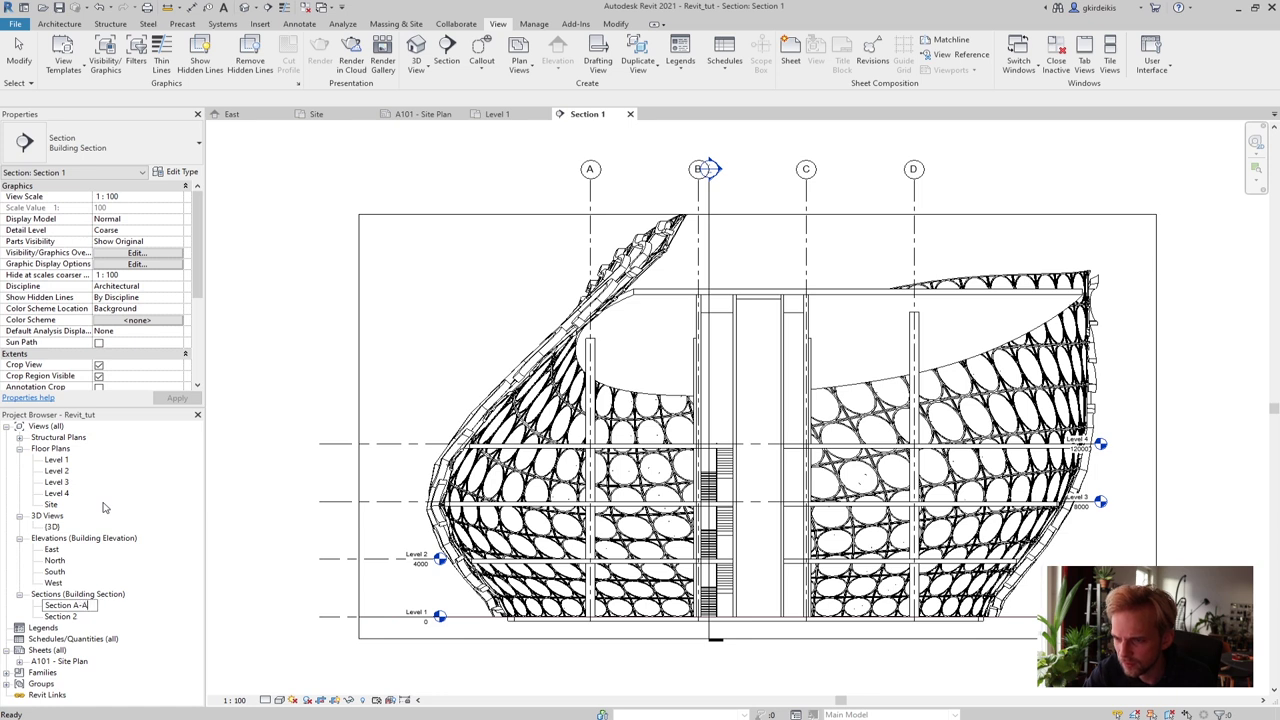
key("Return")
Rename the Section 2 view to Section B-B and reselect Section A-A
left_click(60, 605)
right_click(62, 606)
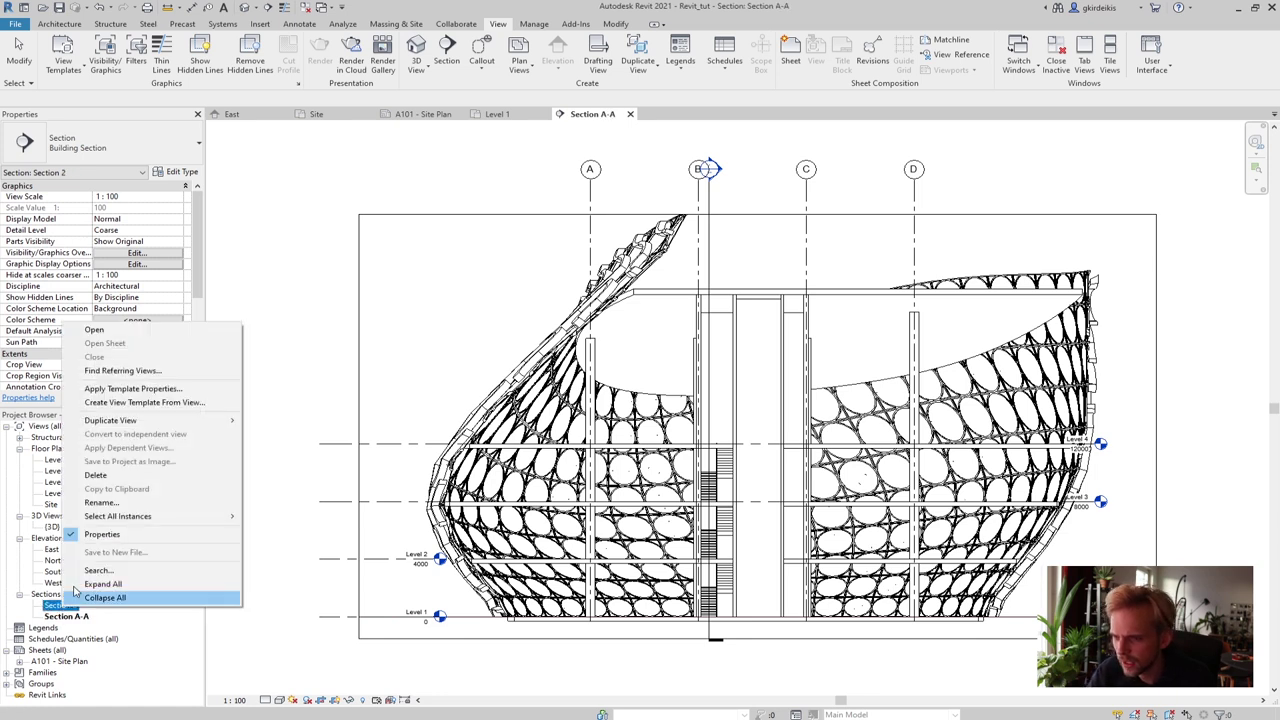
left_click(118, 503)
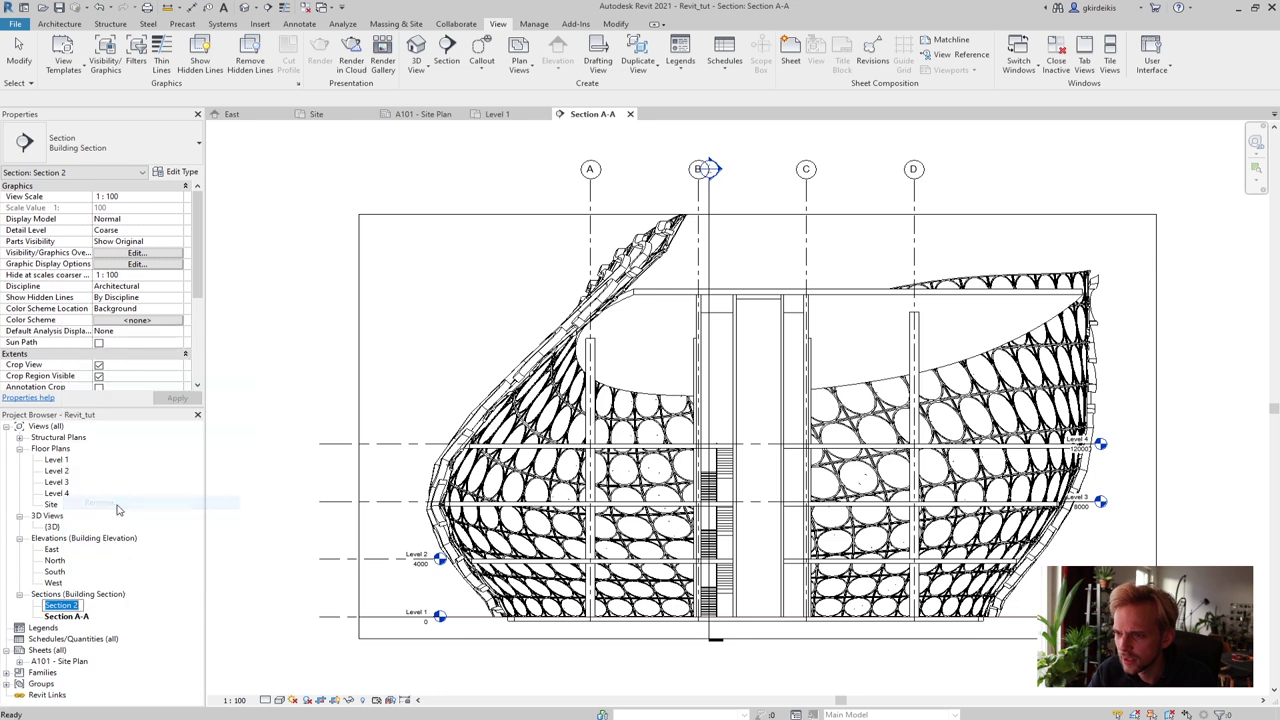
type("sECTIO")
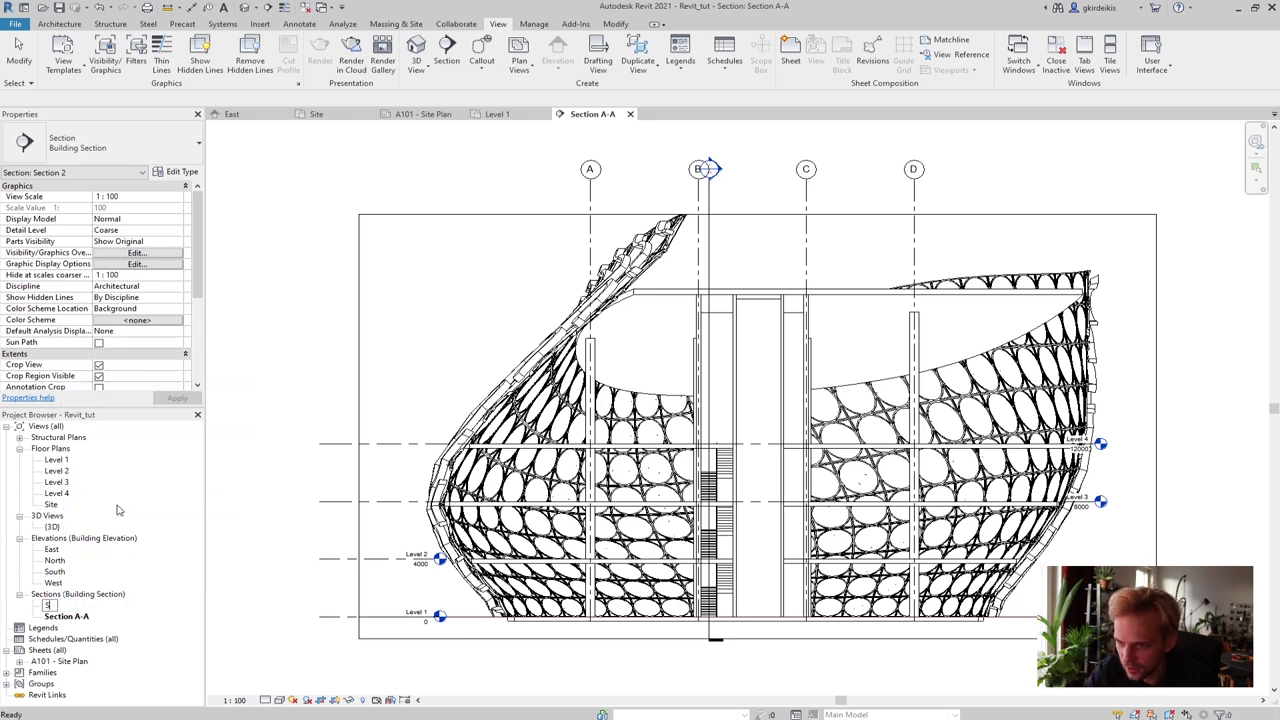
type("ection B")
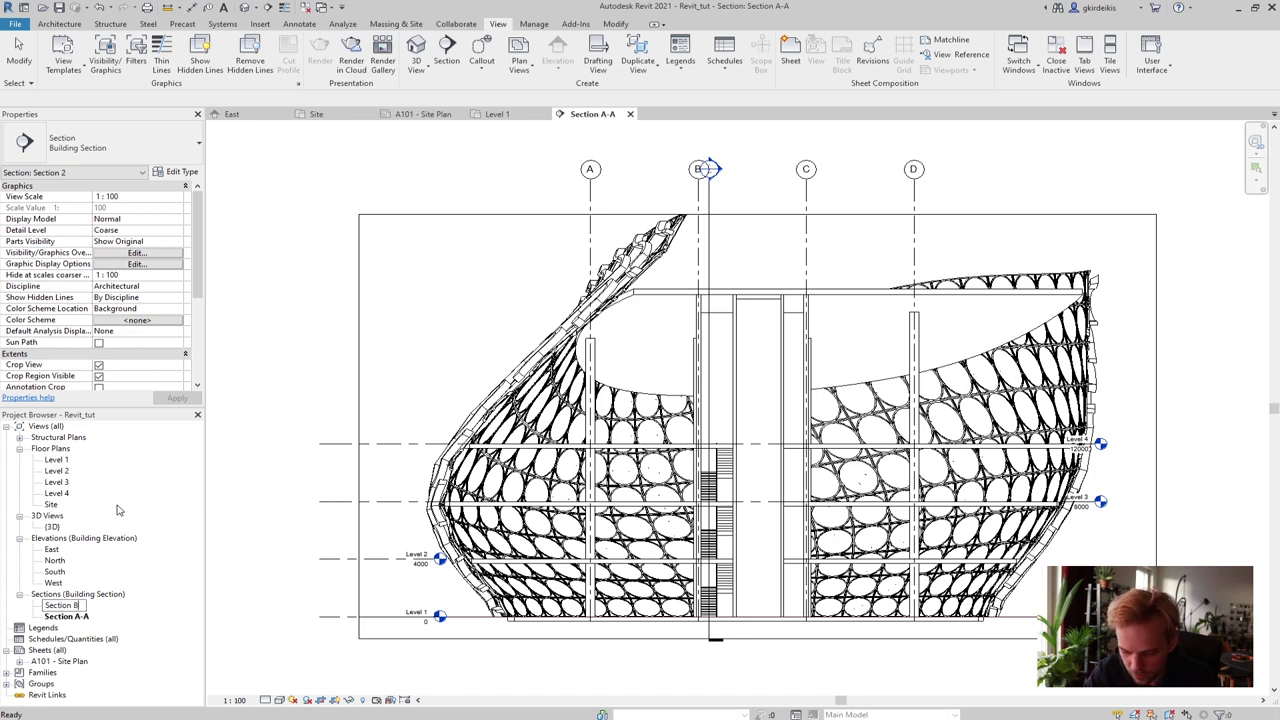
type("-B")
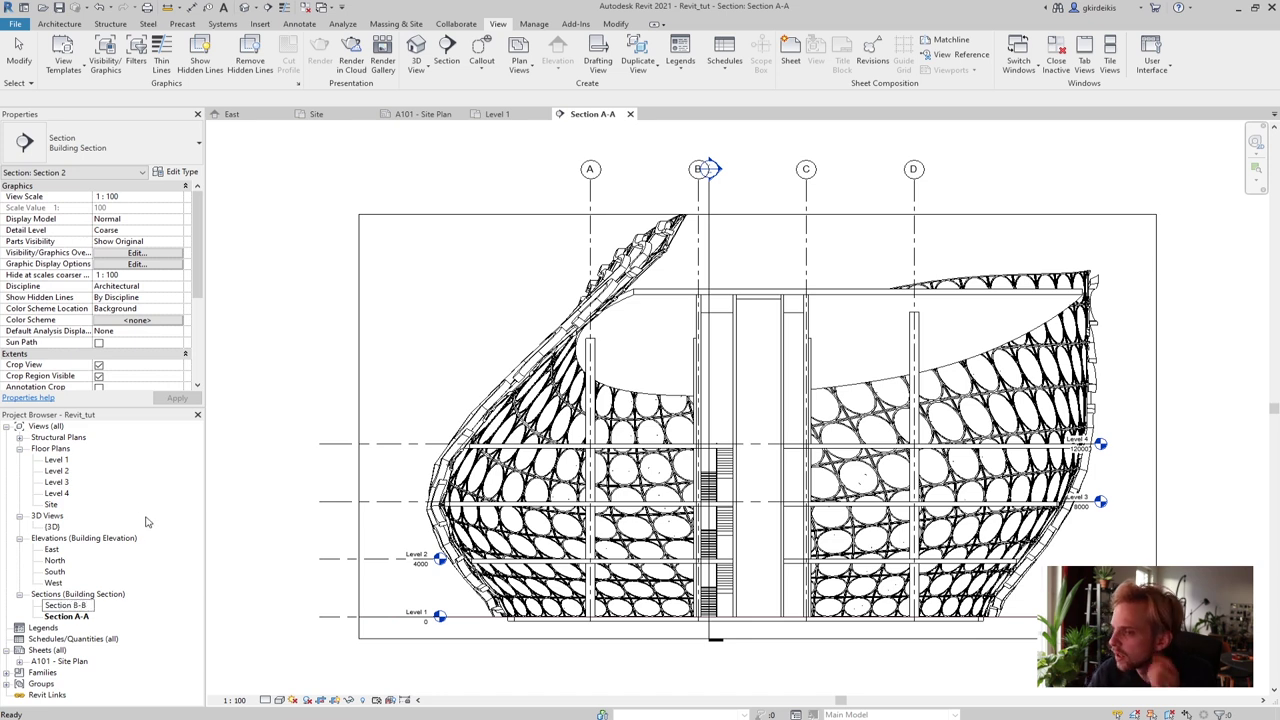
key("Return")
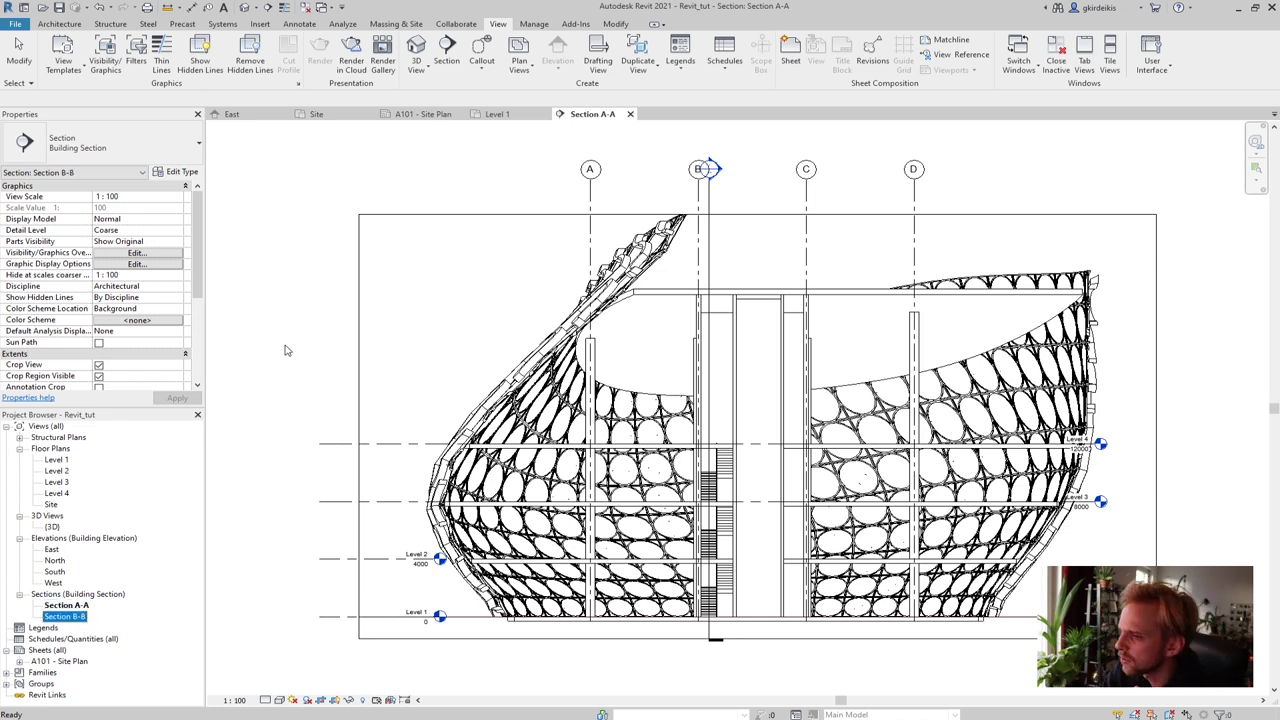
key("Escape")
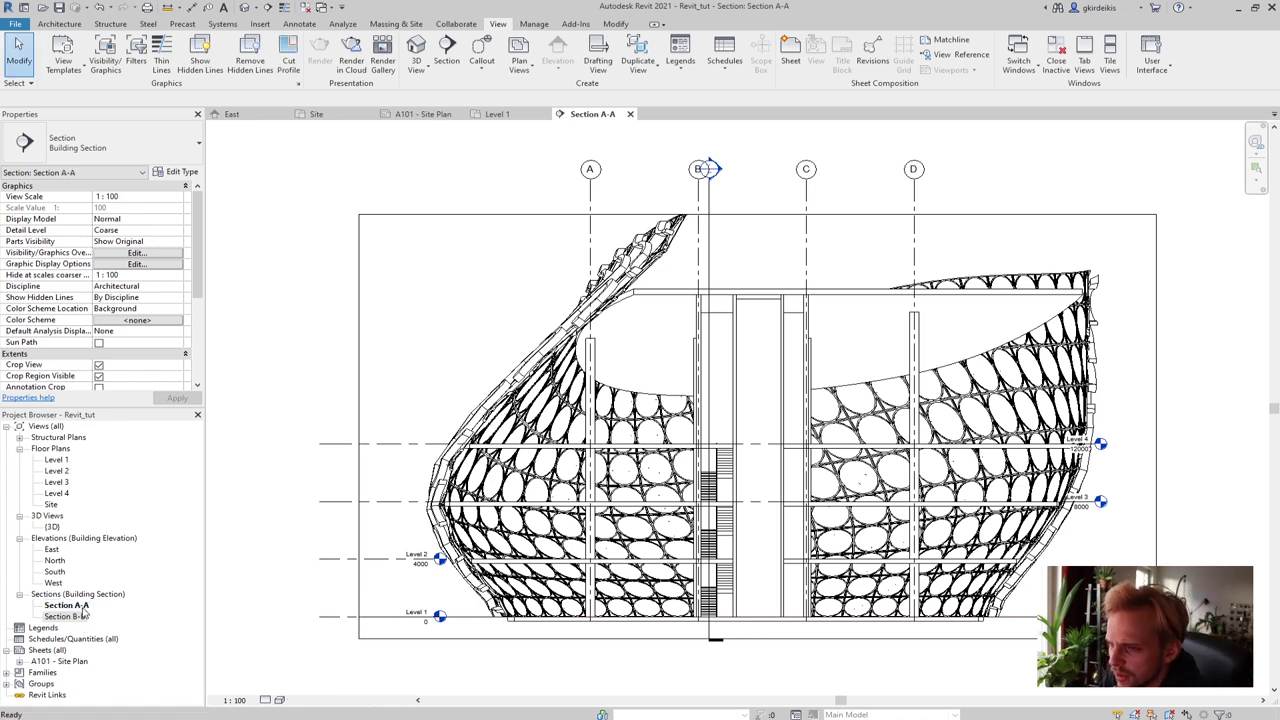
left_click(82, 605)
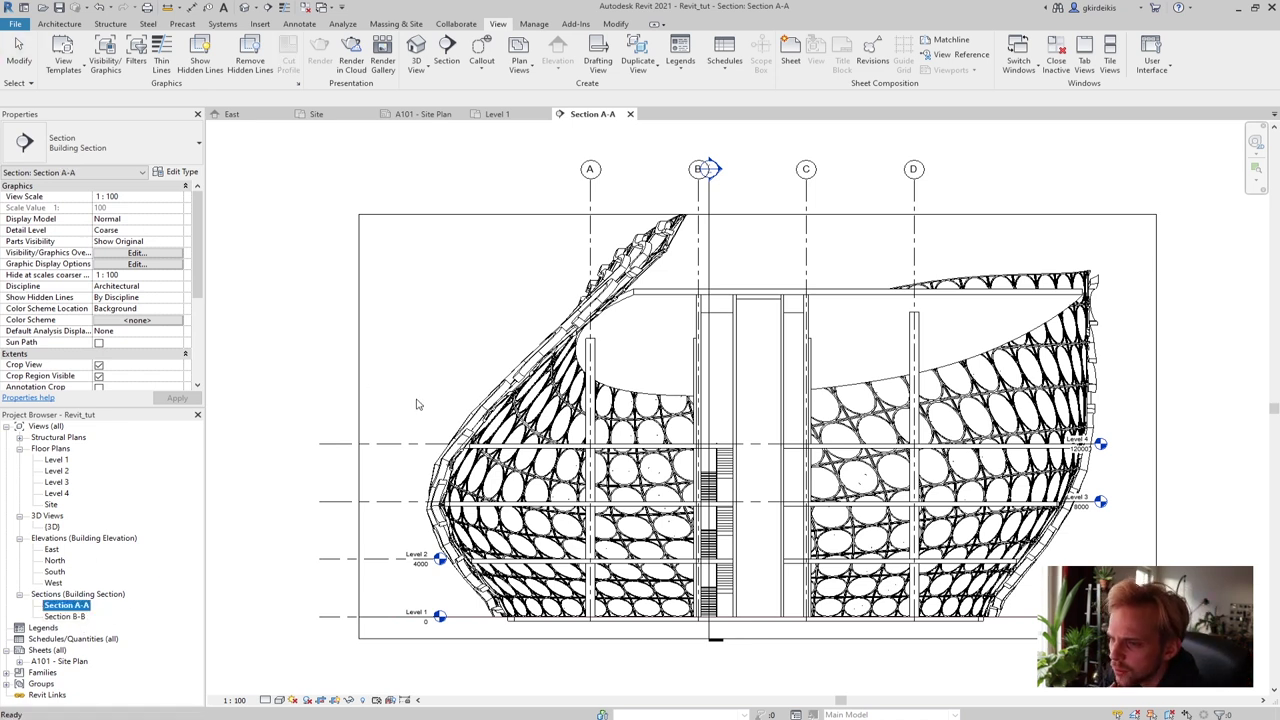
right_click(468, 318)
left_click(280, 318)
Create a new sheet using the A3 title block
scroll(380, 400, "down", 1)
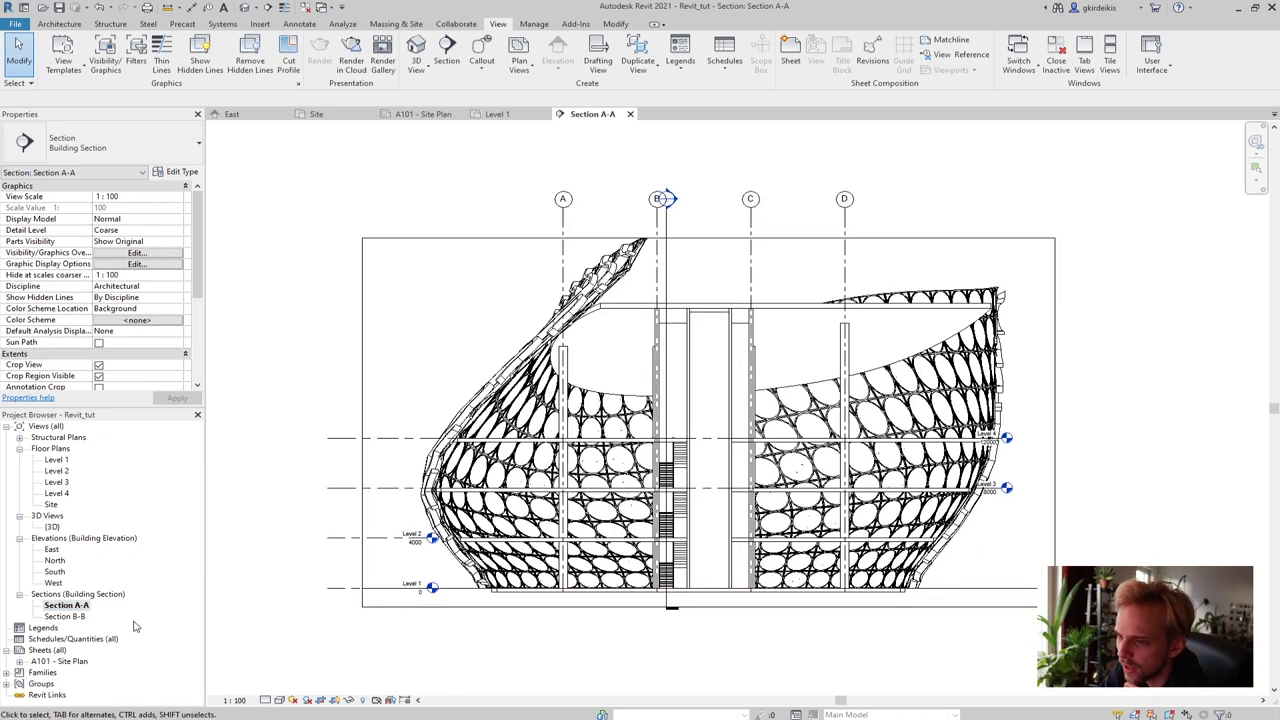
left_click(42, 651)
right_click(40, 655)
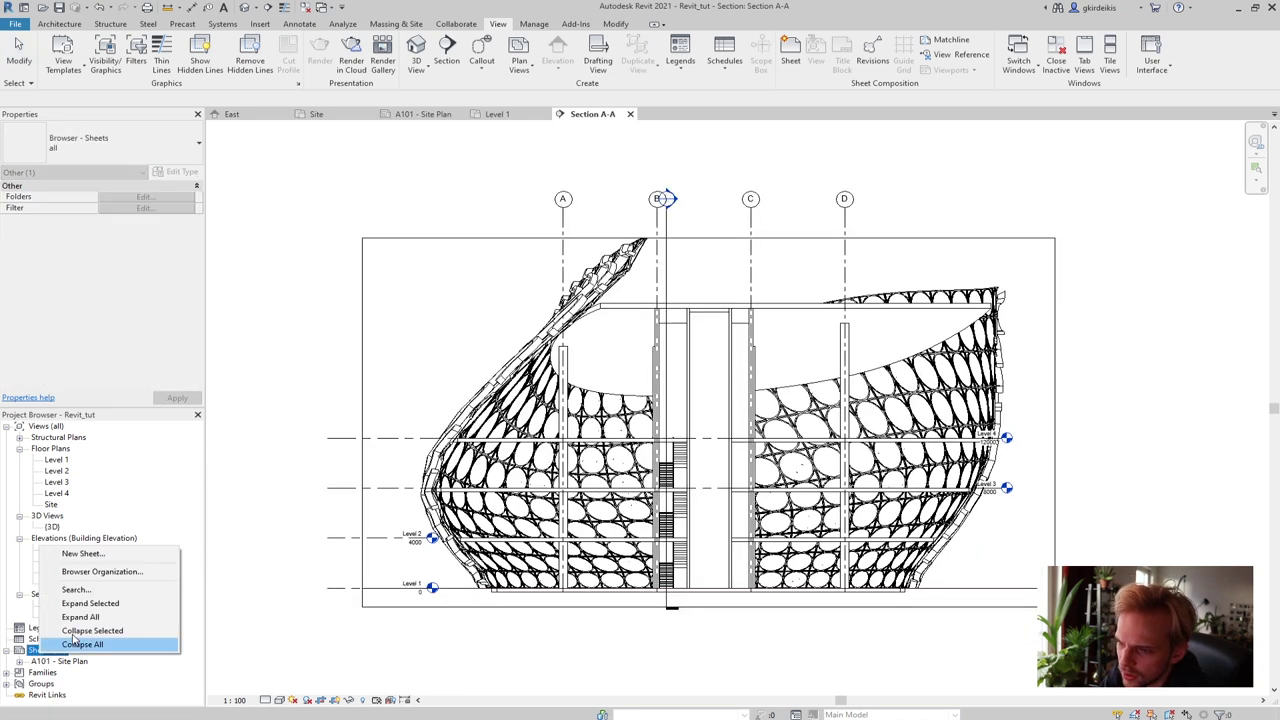
left_click(145, 556)
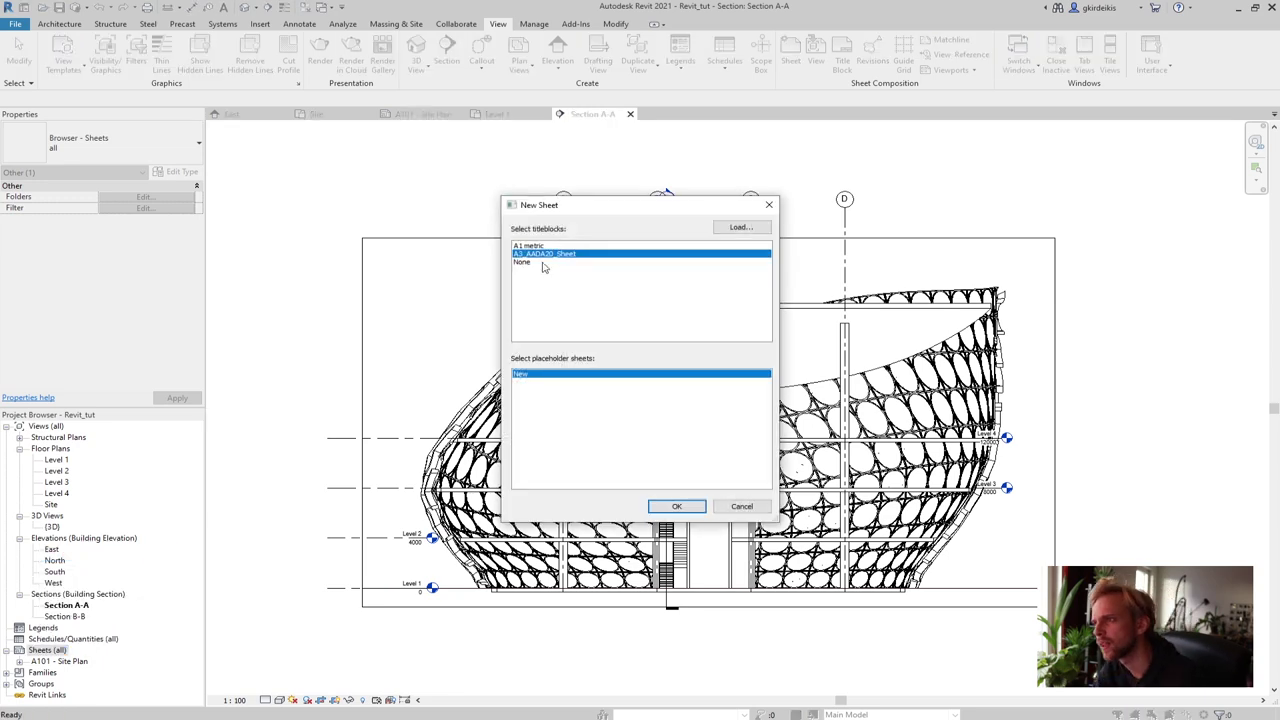
left_click(674, 507)
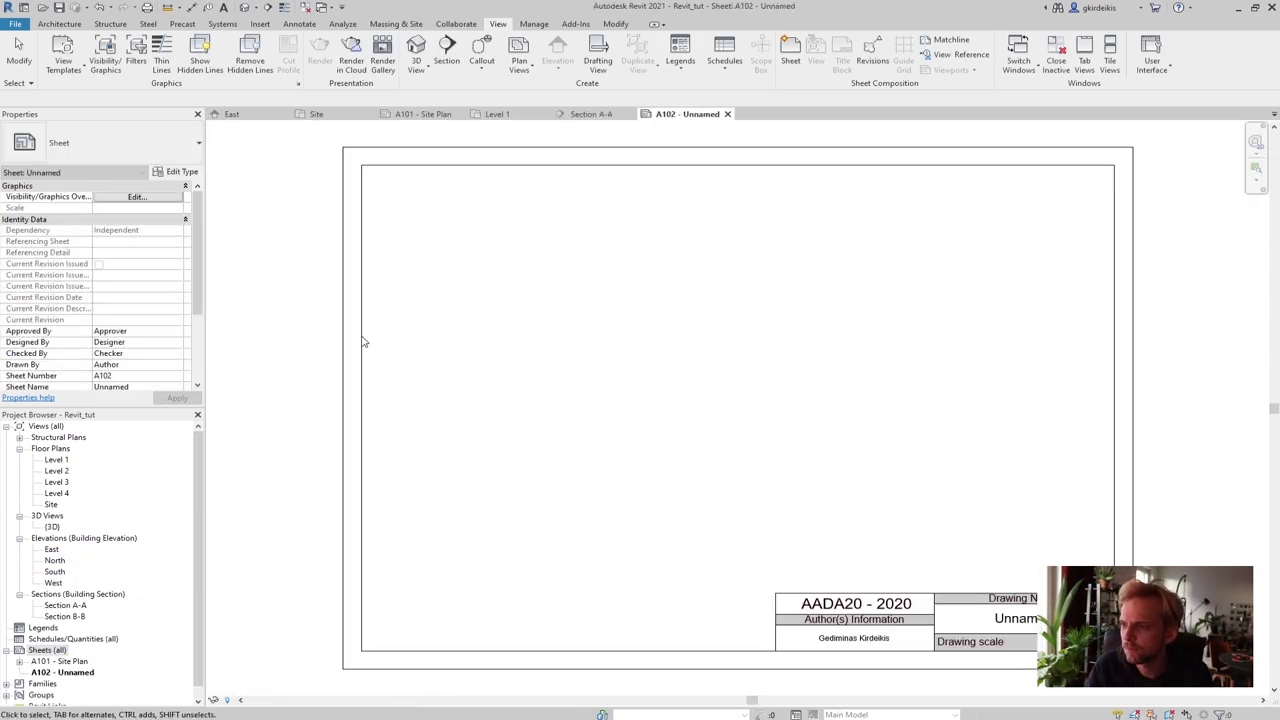
Change the sheet's Unnamed title block label to Section A-A
right_click(751, 423)
left_click(686, 529)
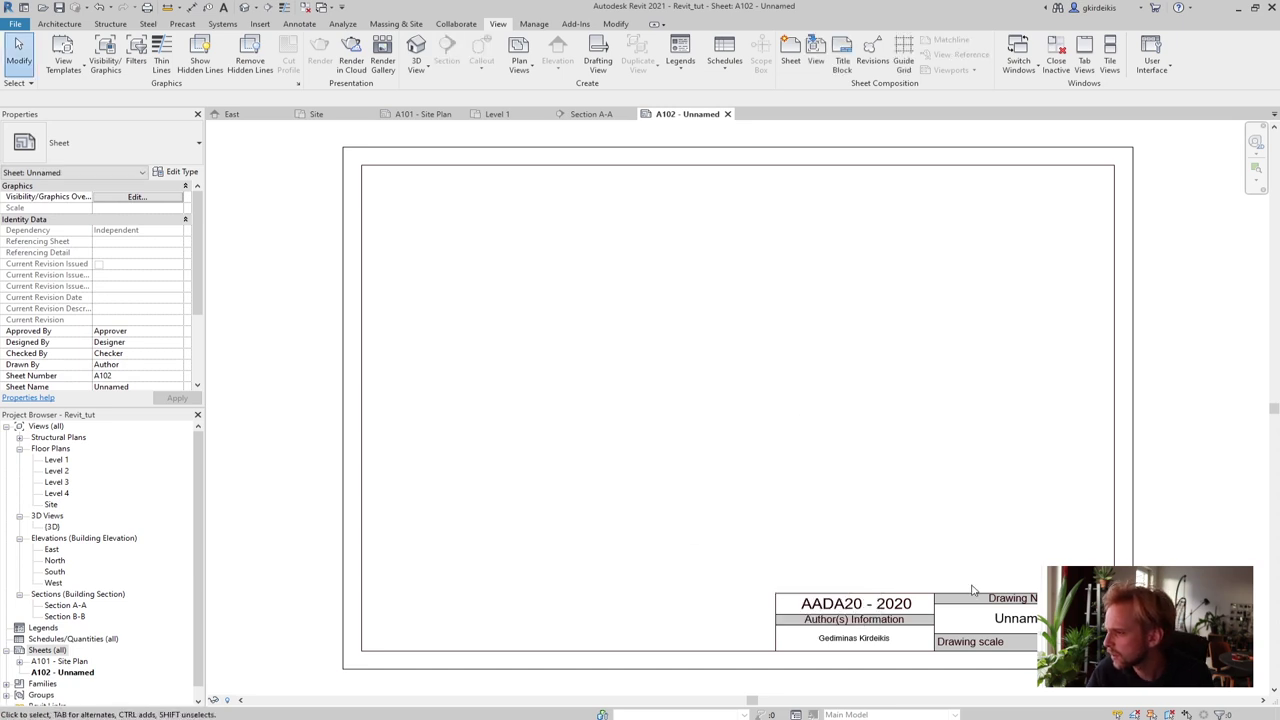
left_click(1025, 624)
left_click(1023, 626)
left_click(1016, 620)
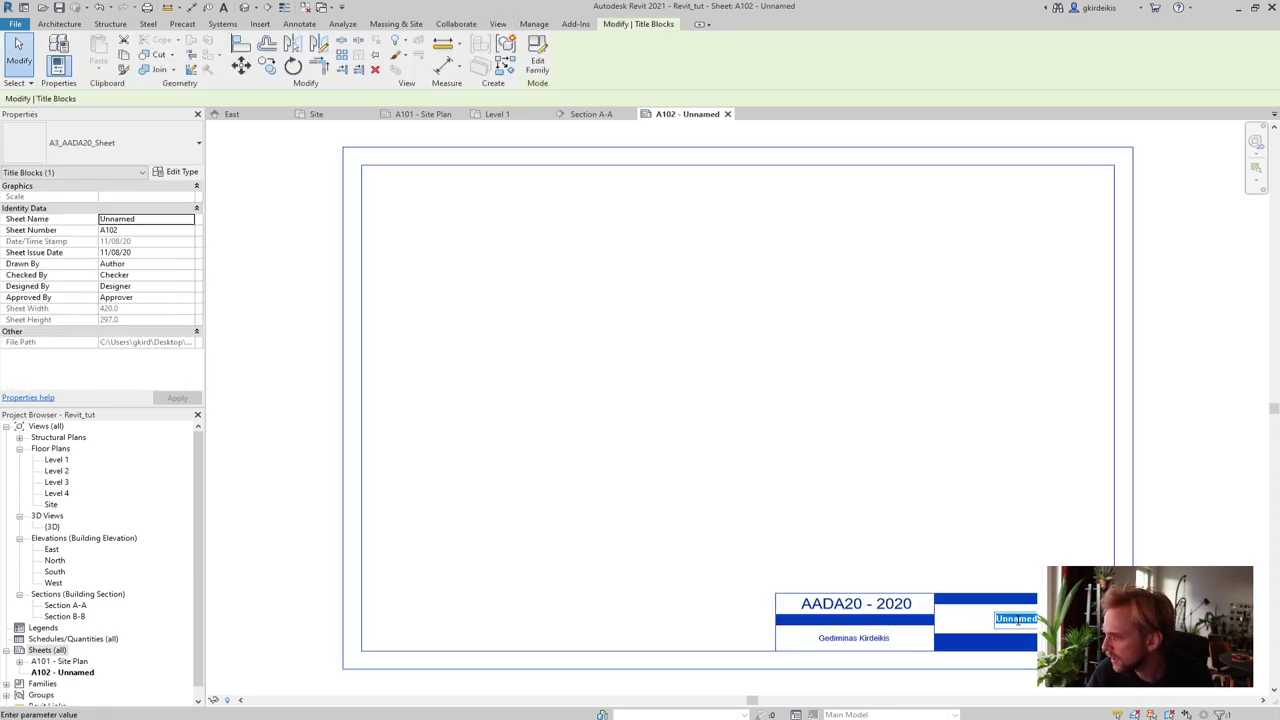
type("Se")
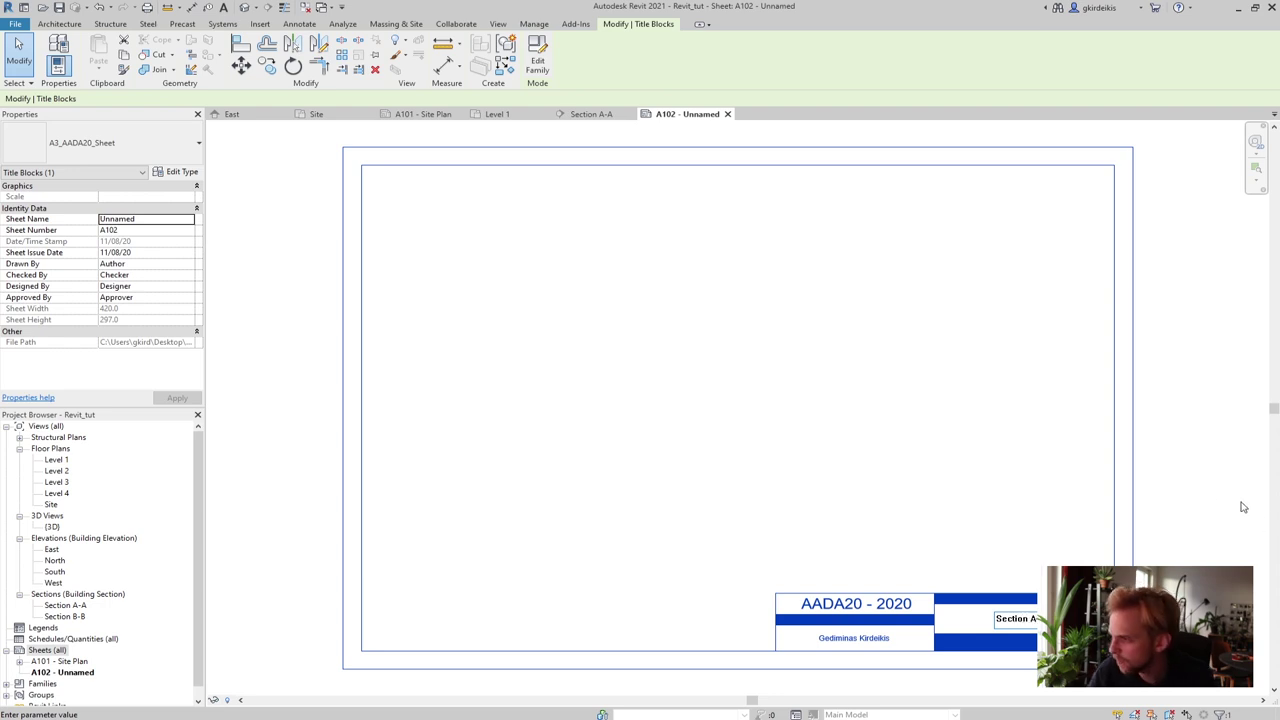
type("ction A-A")
left_click(1207, 500)
key("Escape")
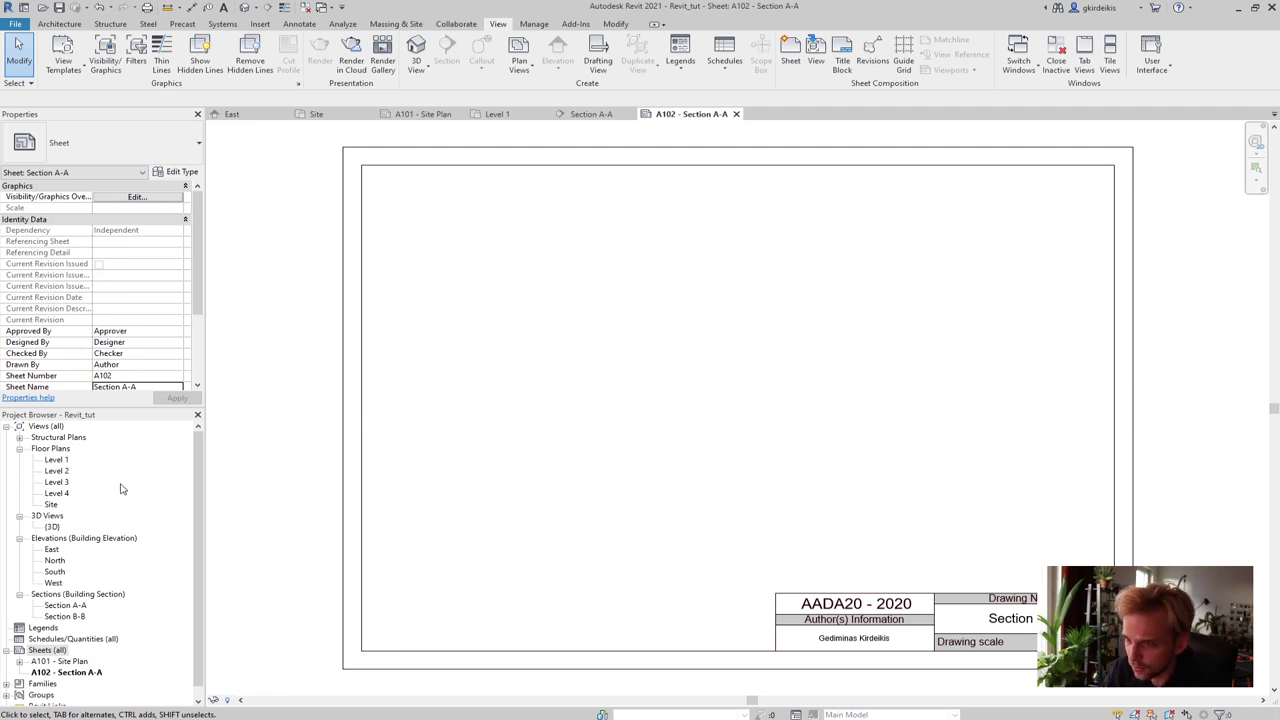
Return to the Section A-A view
left_click(66, 605)
left_click(590, 114)
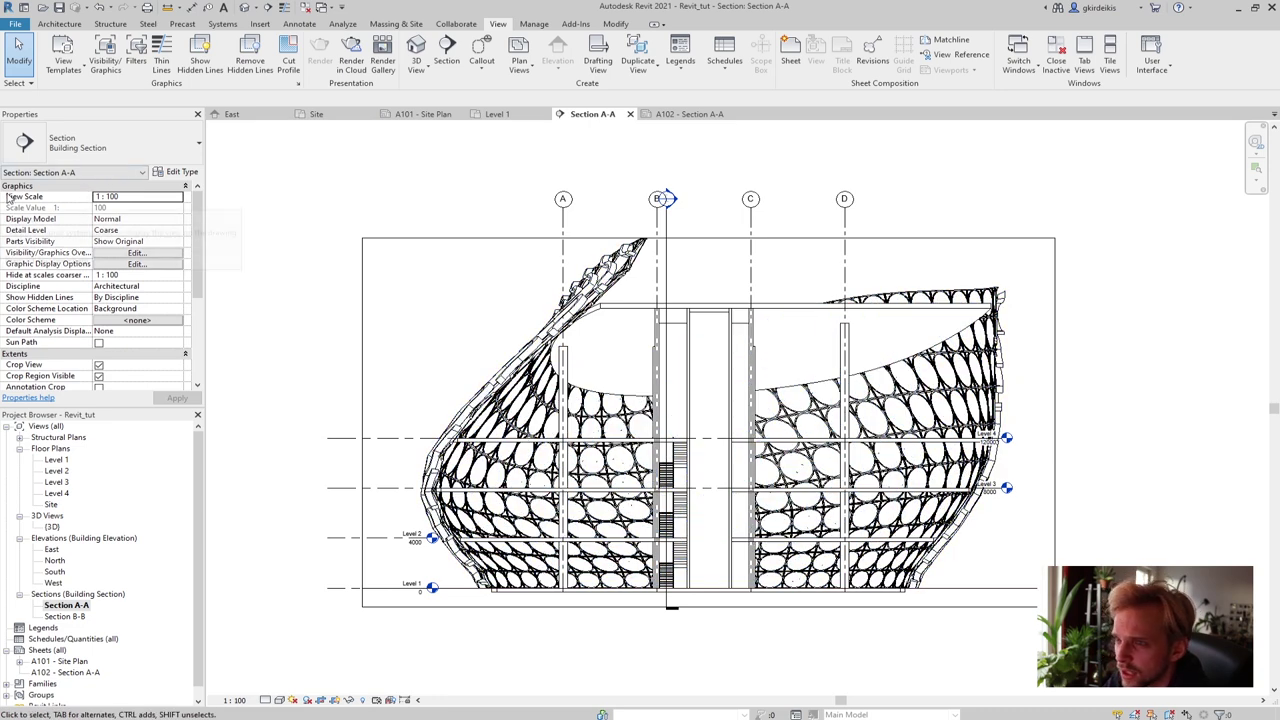
left_click(170, 197)
Set Section A-A's View Scale to 1 : 200 in Properties, then select its crop region
left_click(176, 197)
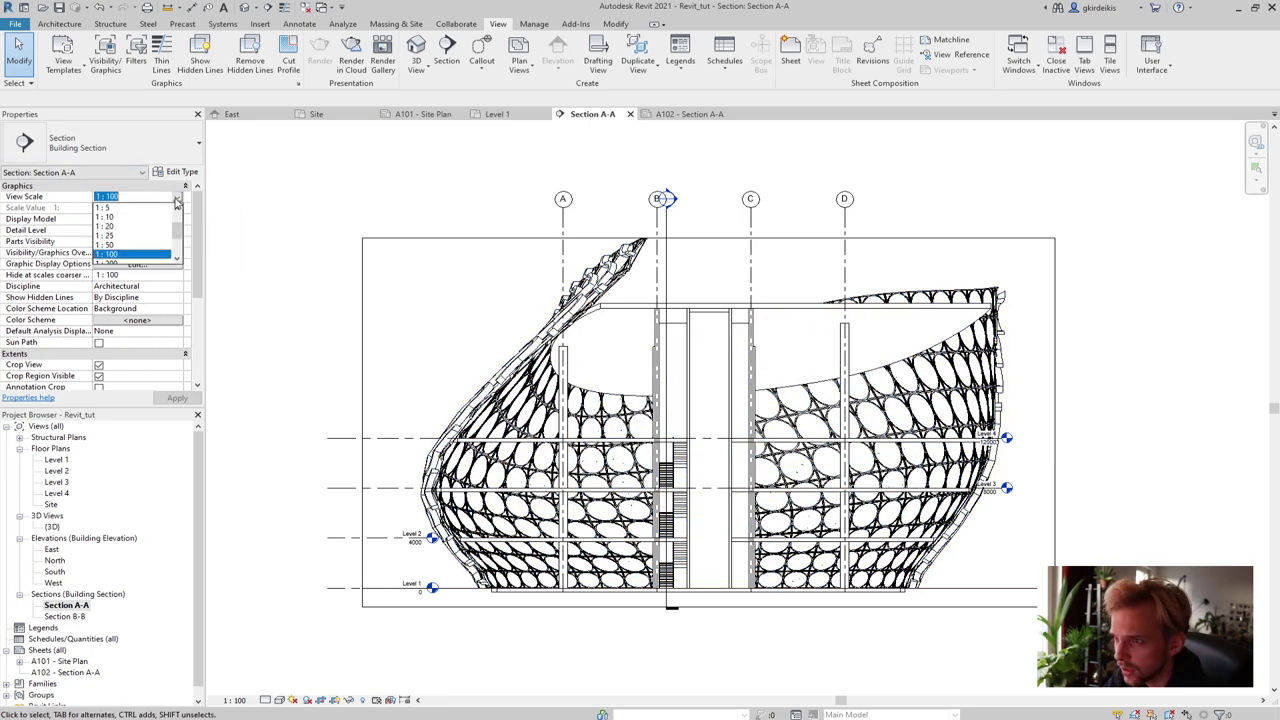
left_click(120, 256)
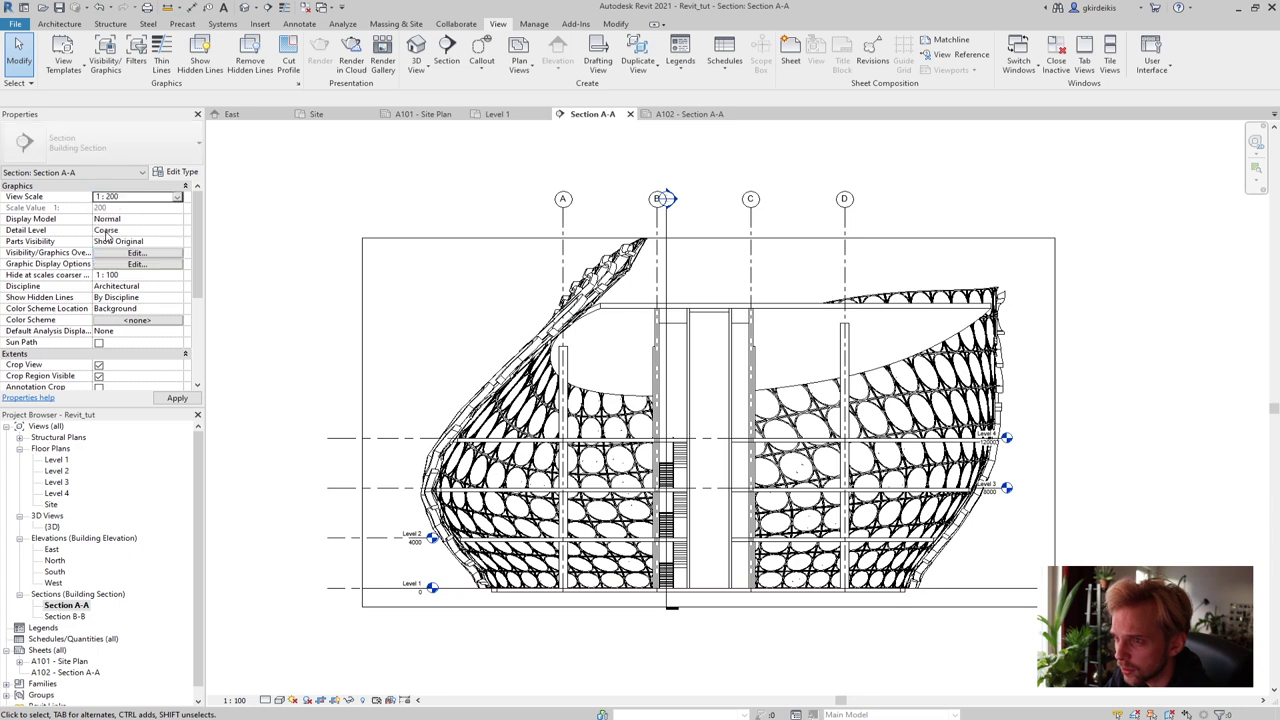
left_click(172, 401)
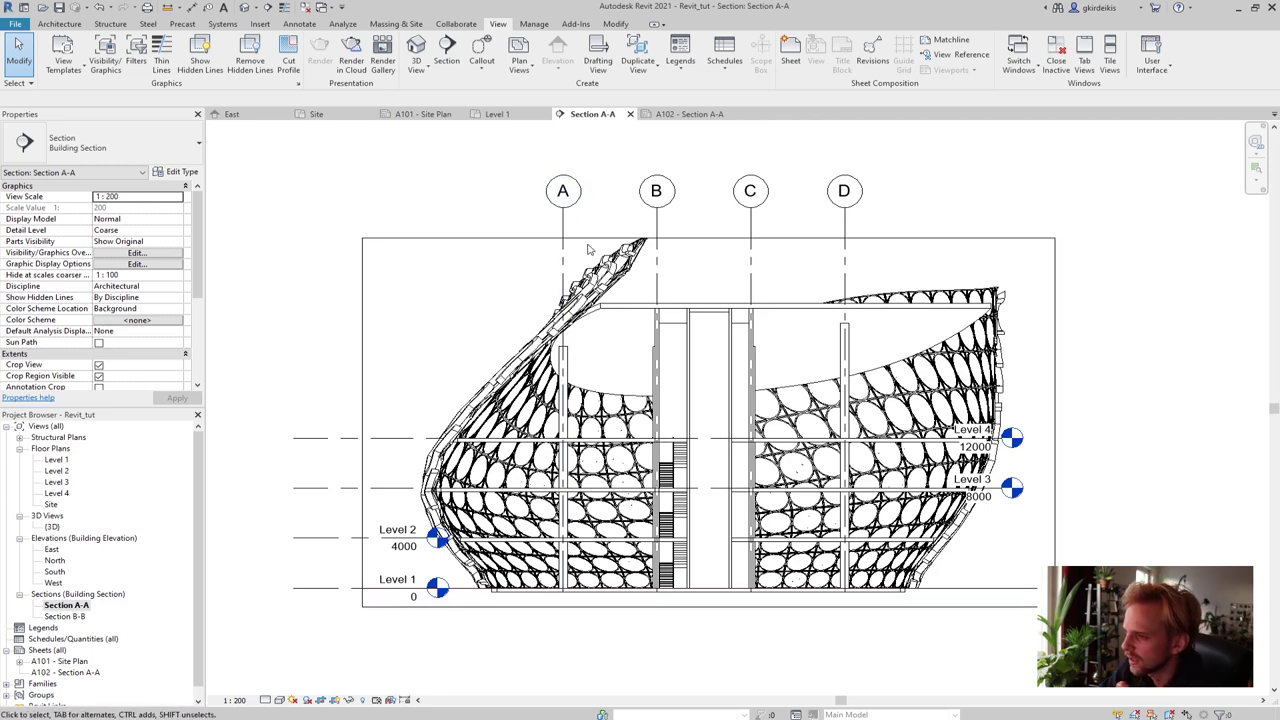
scroll(540, 264, "down", 1)
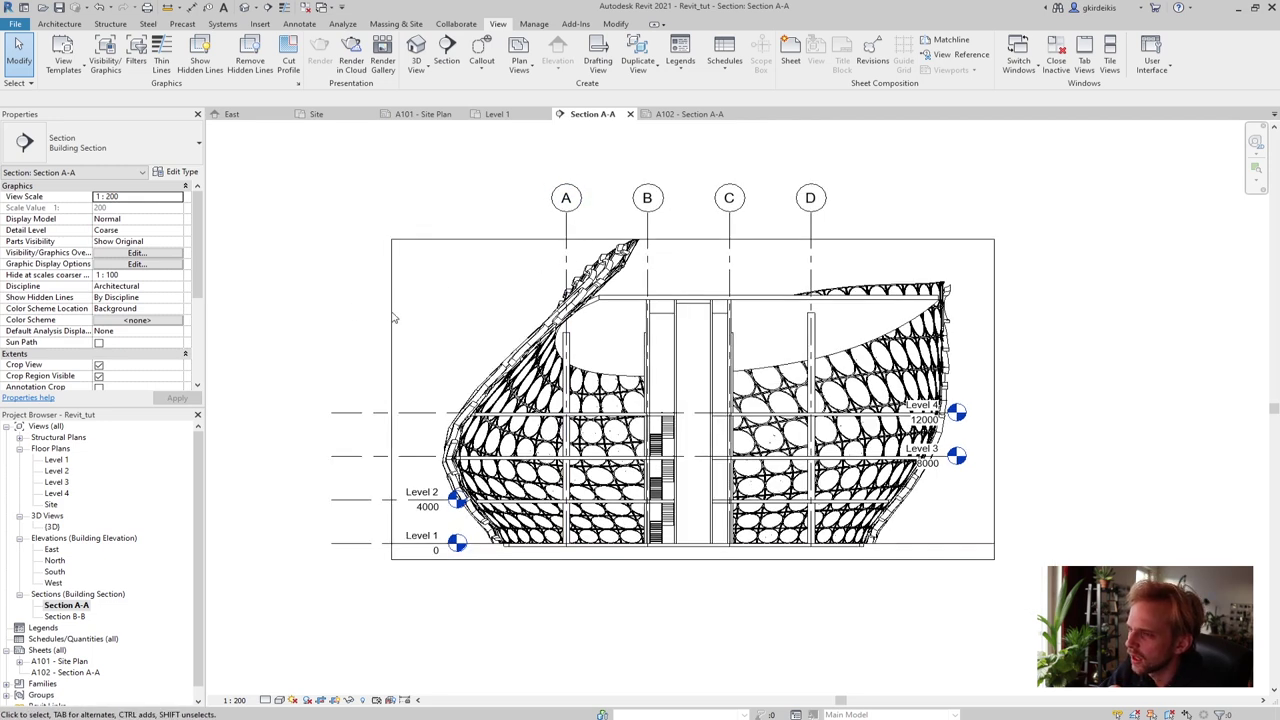
left_click(390, 388)
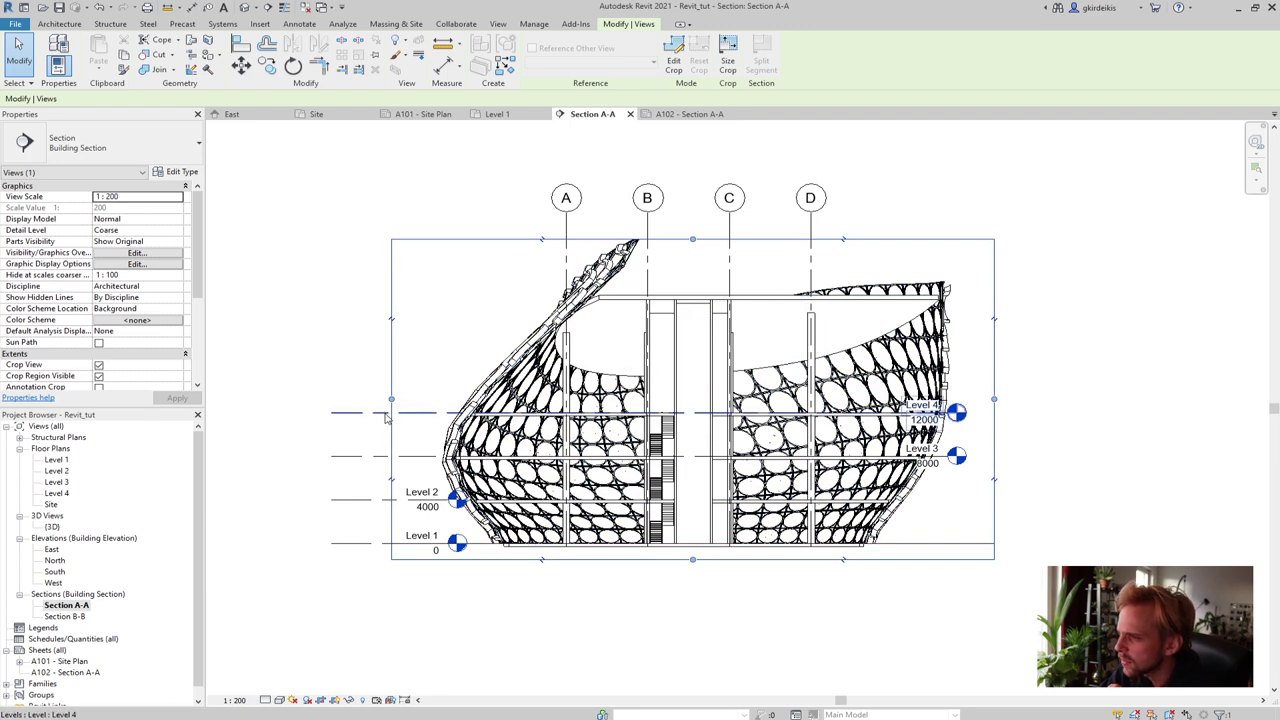
Drag Section A-A's crop region right edge outward so the Level 3 and 4 heads fit inside
left_click_drag(994, 399, 1072, 400)
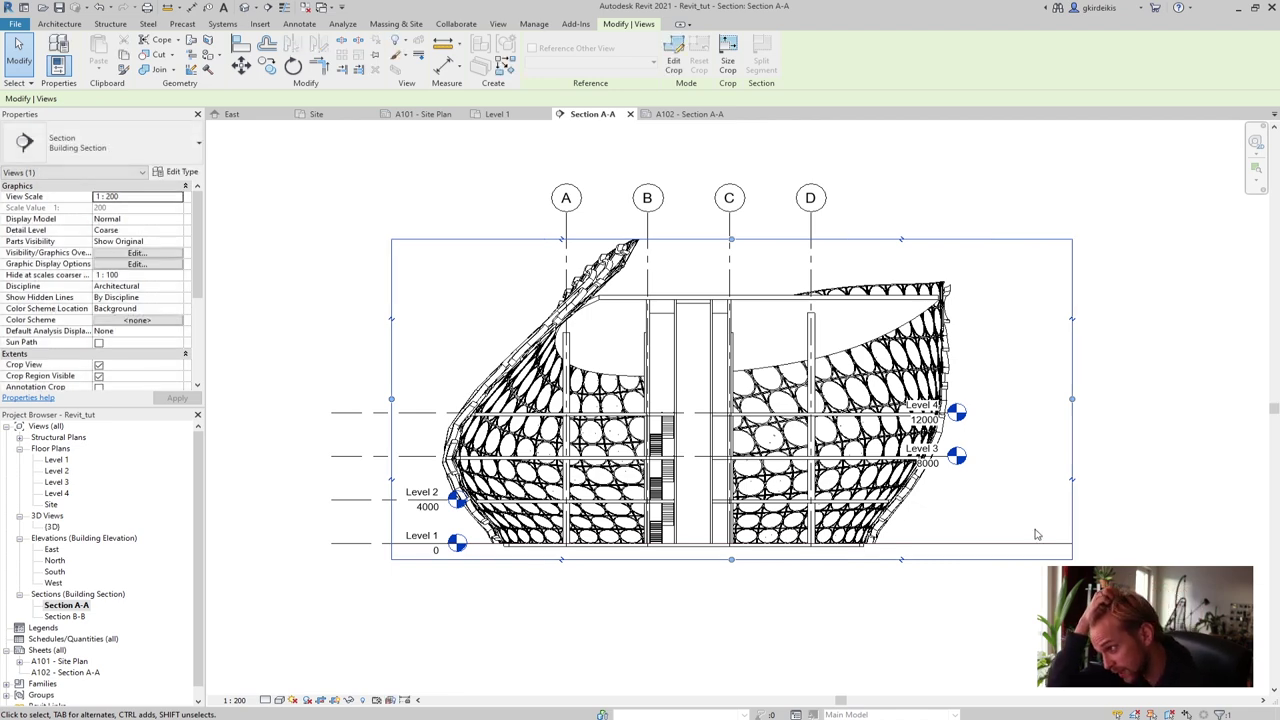
left_click(1168, 496)
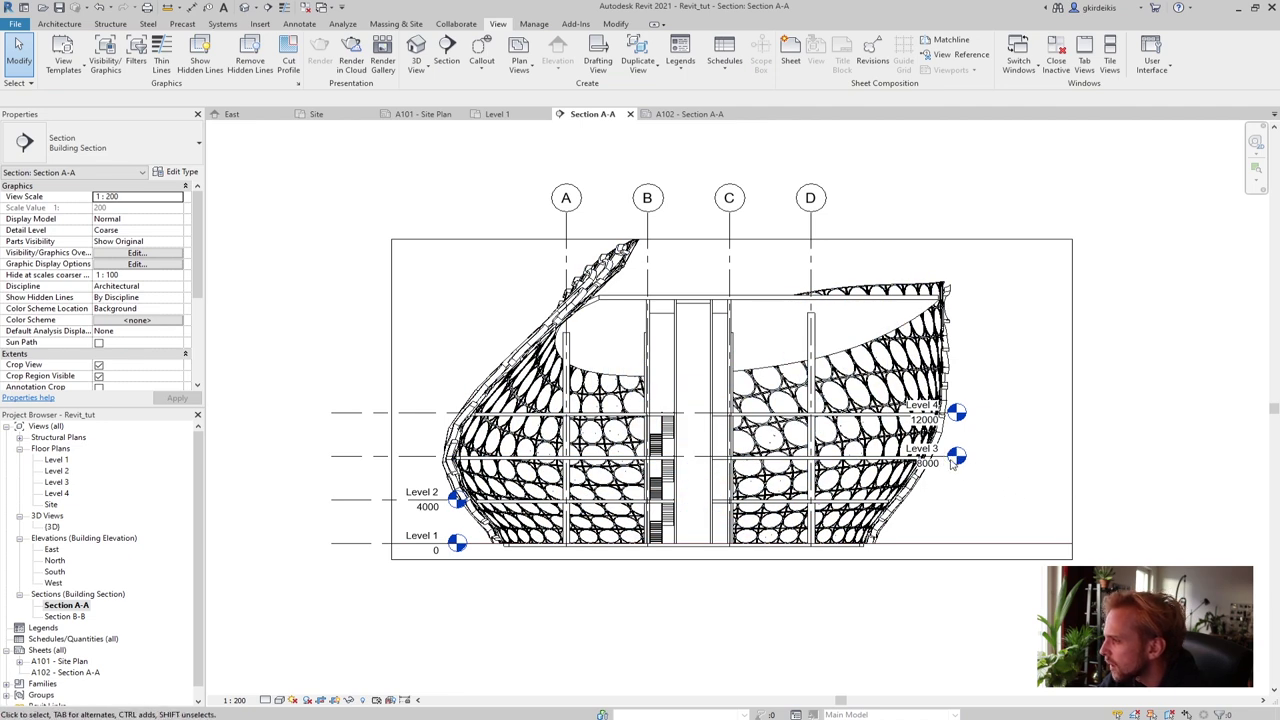
Extend the Level 3 and Level 4 lines rightward to the right side of the section
scroll(944, 455, "up", 3)
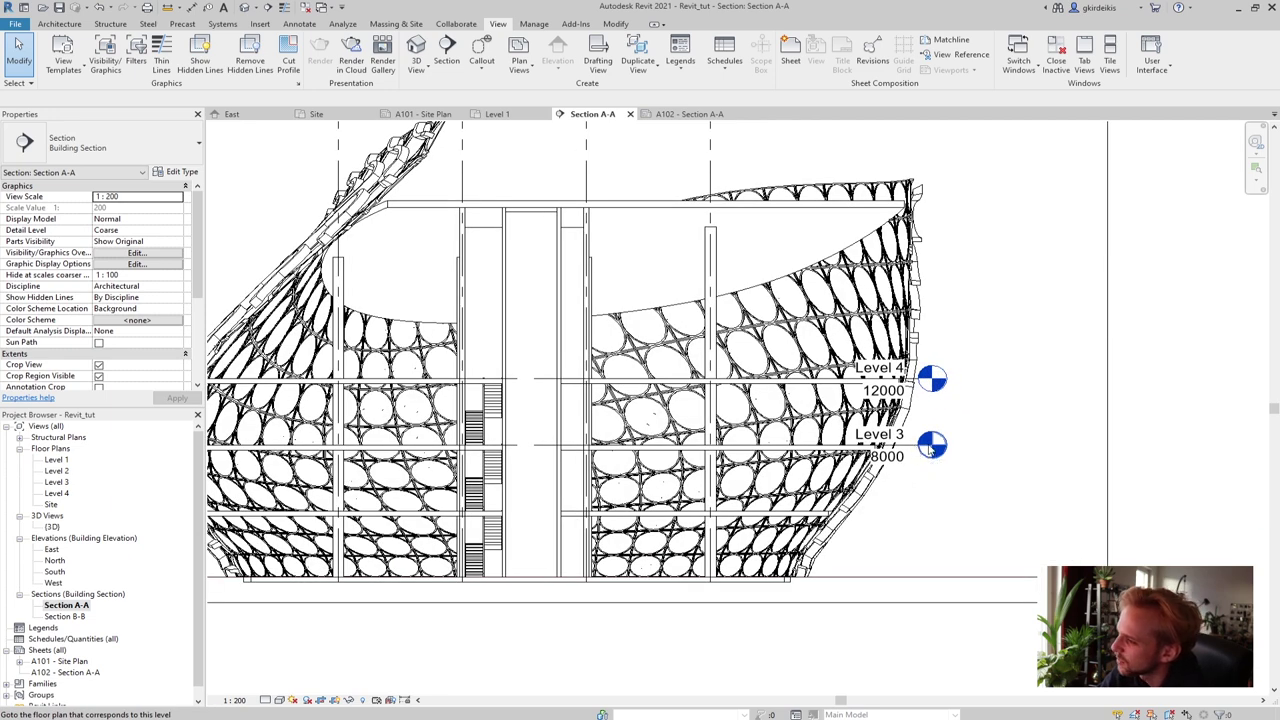
left_click(912, 452)
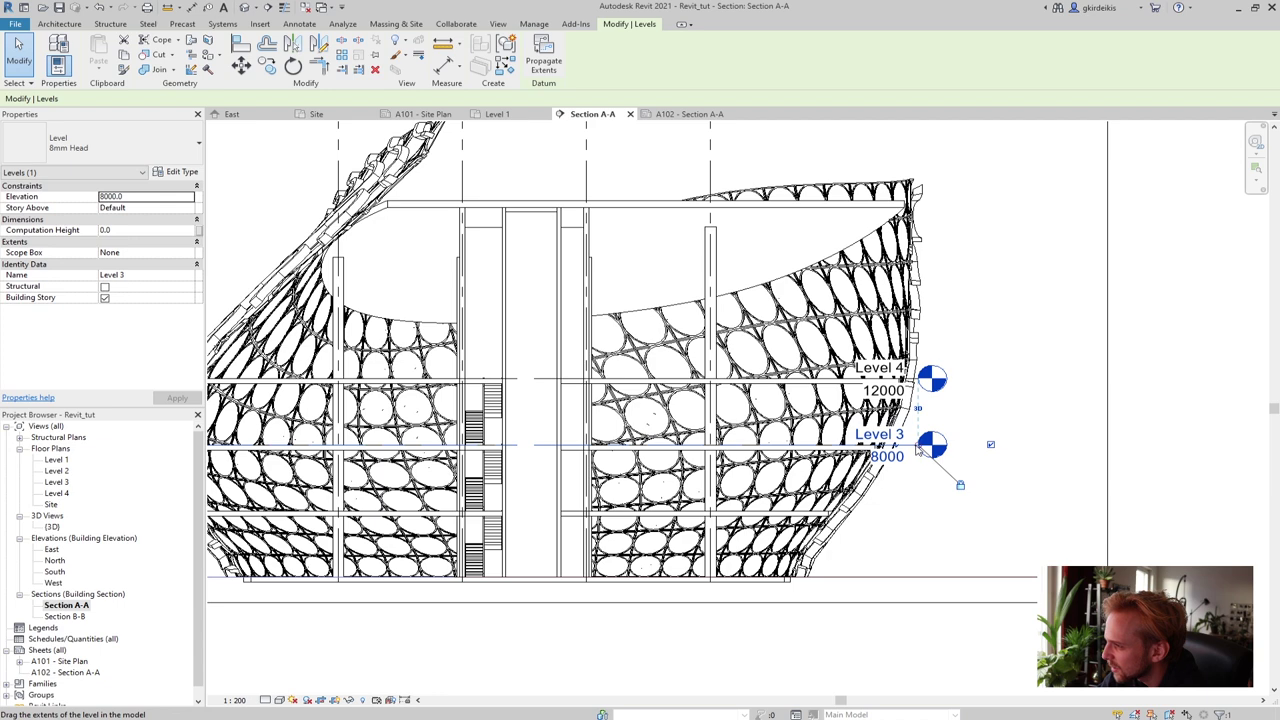
left_click_drag(918, 448, 1057, 446)
left_click(1008, 519)
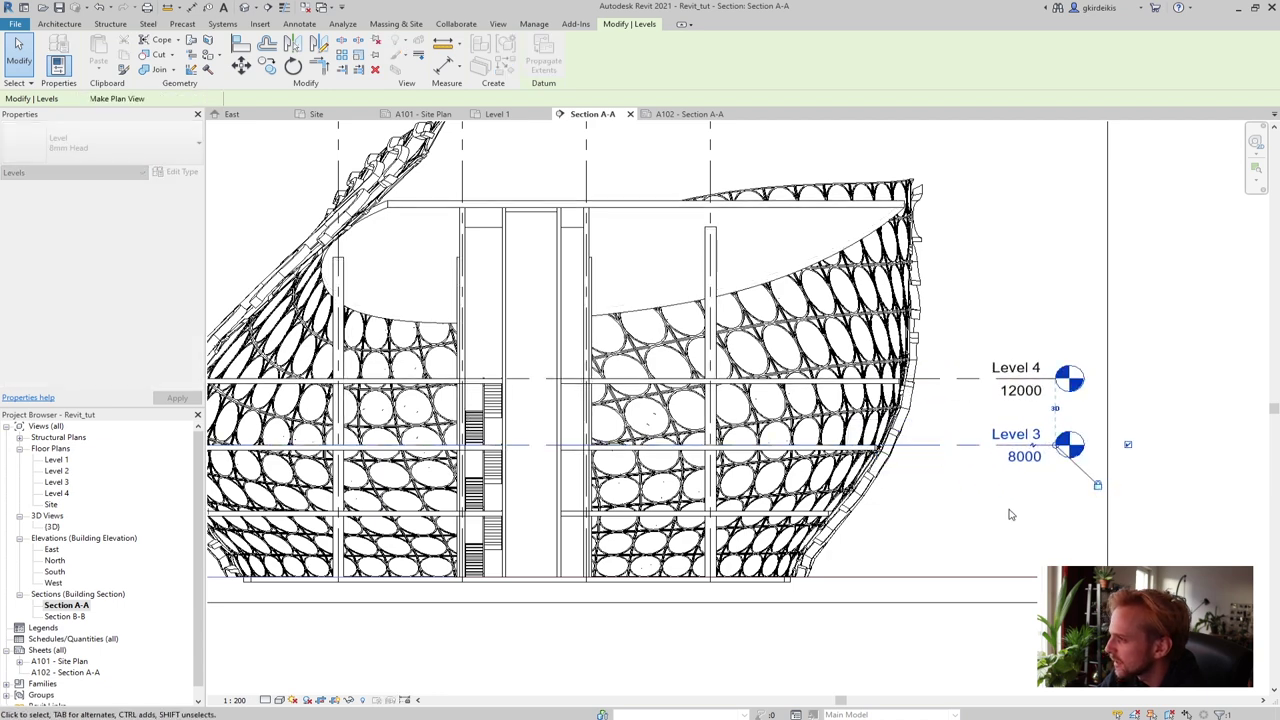
Move the Level 2 head across to the right so it lines up with the others
scroll(1008, 519, "down", 1)
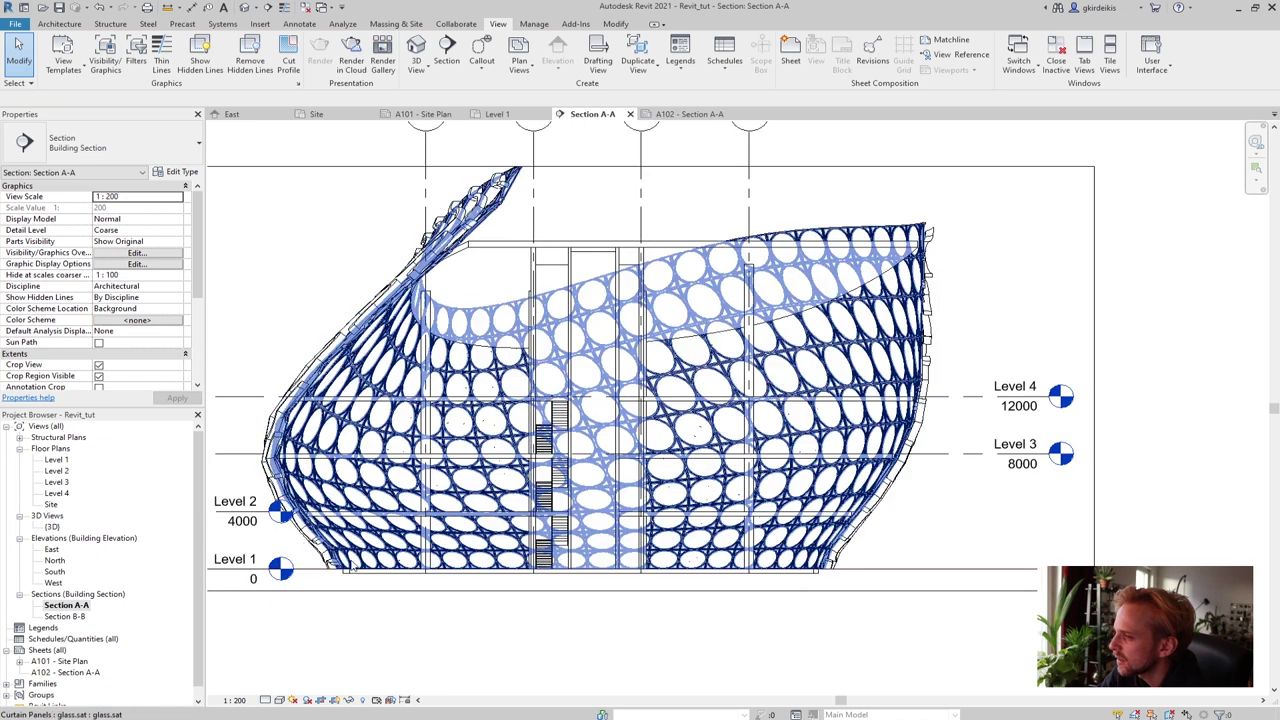
left_click(245, 516)
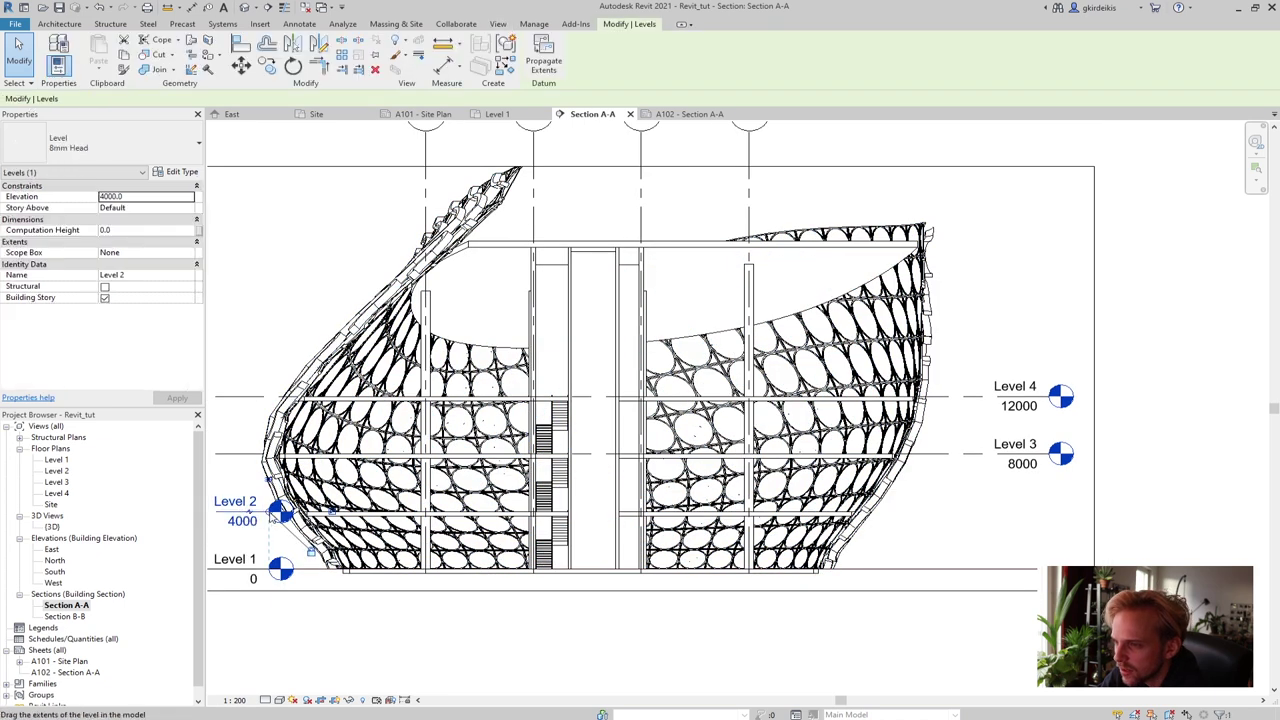
left_click_drag(287, 513, 1049, 512)
key("Escape")
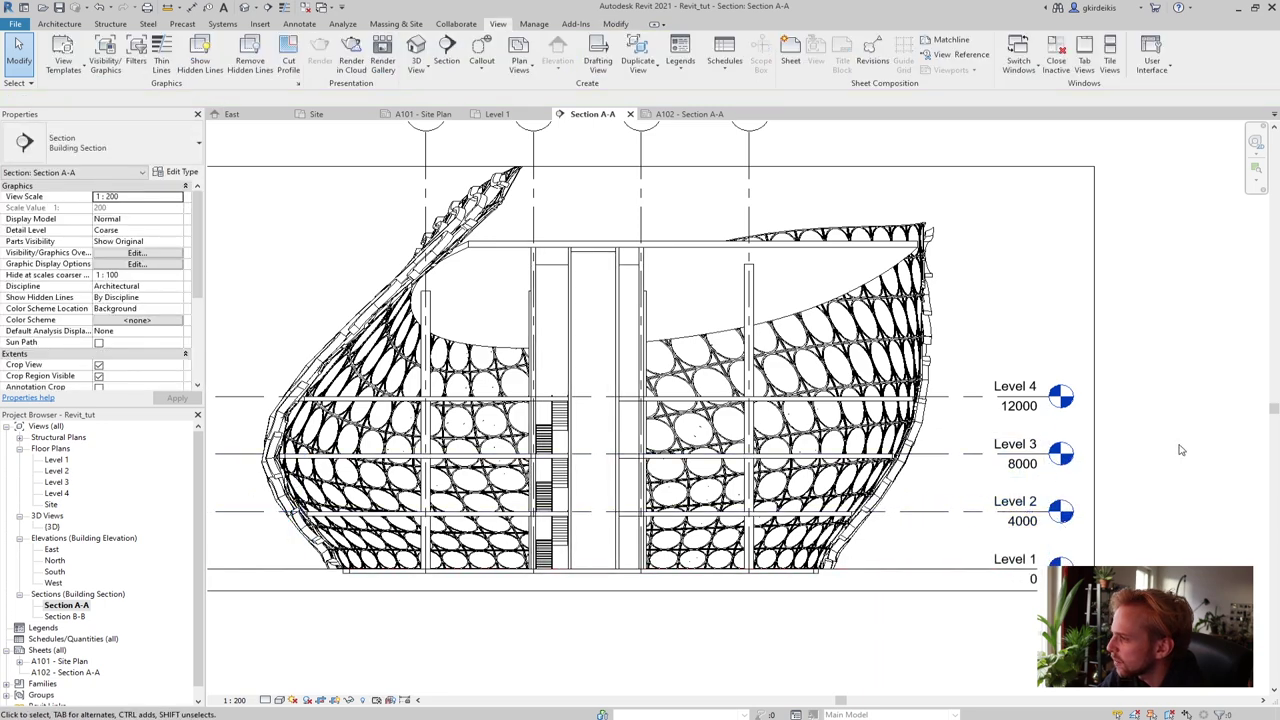
scroll(1030, 590, "down", 2)
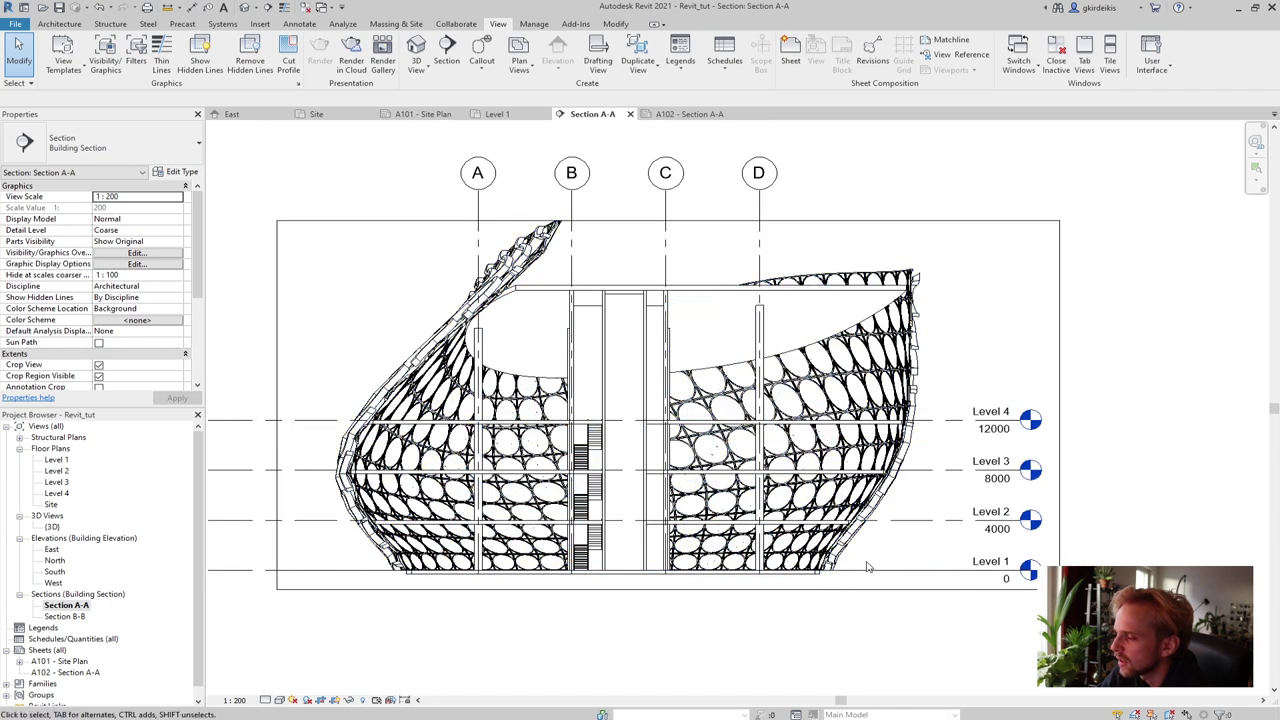
Extend grids A–D downward below the bottom of the section
middle_click_drag(876, 571, 753, 237)
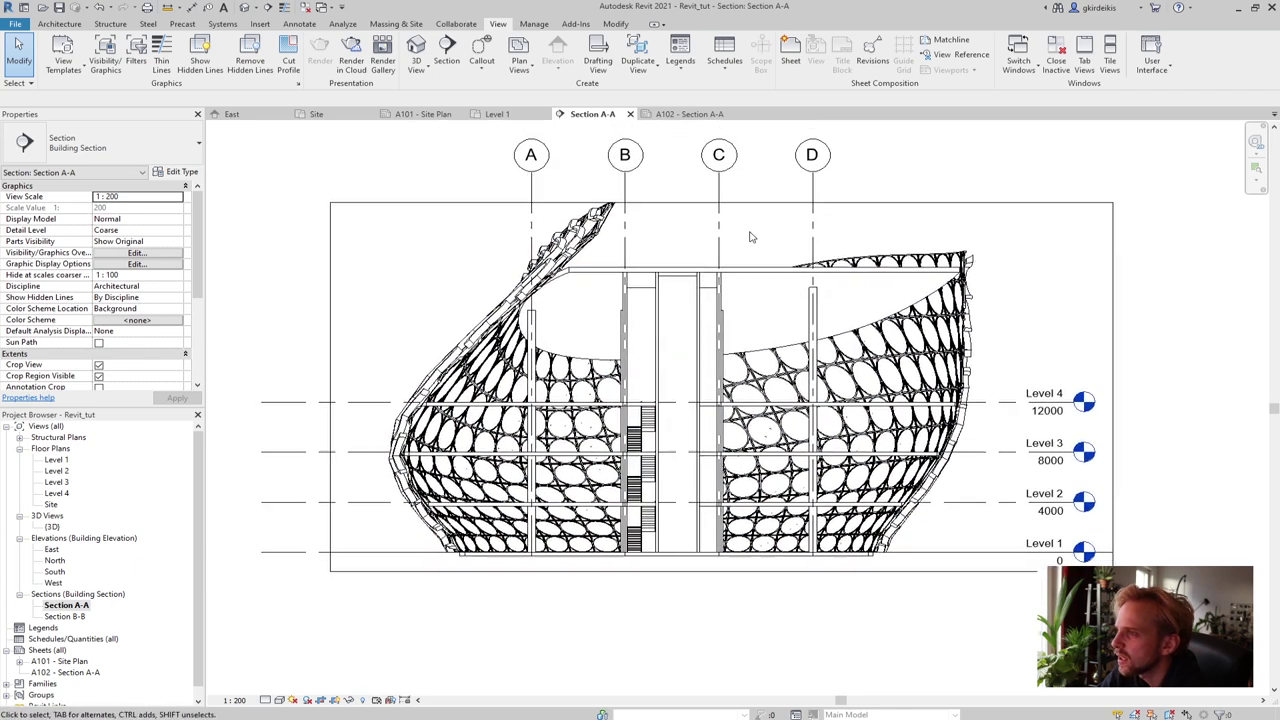
left_click(532, 224)
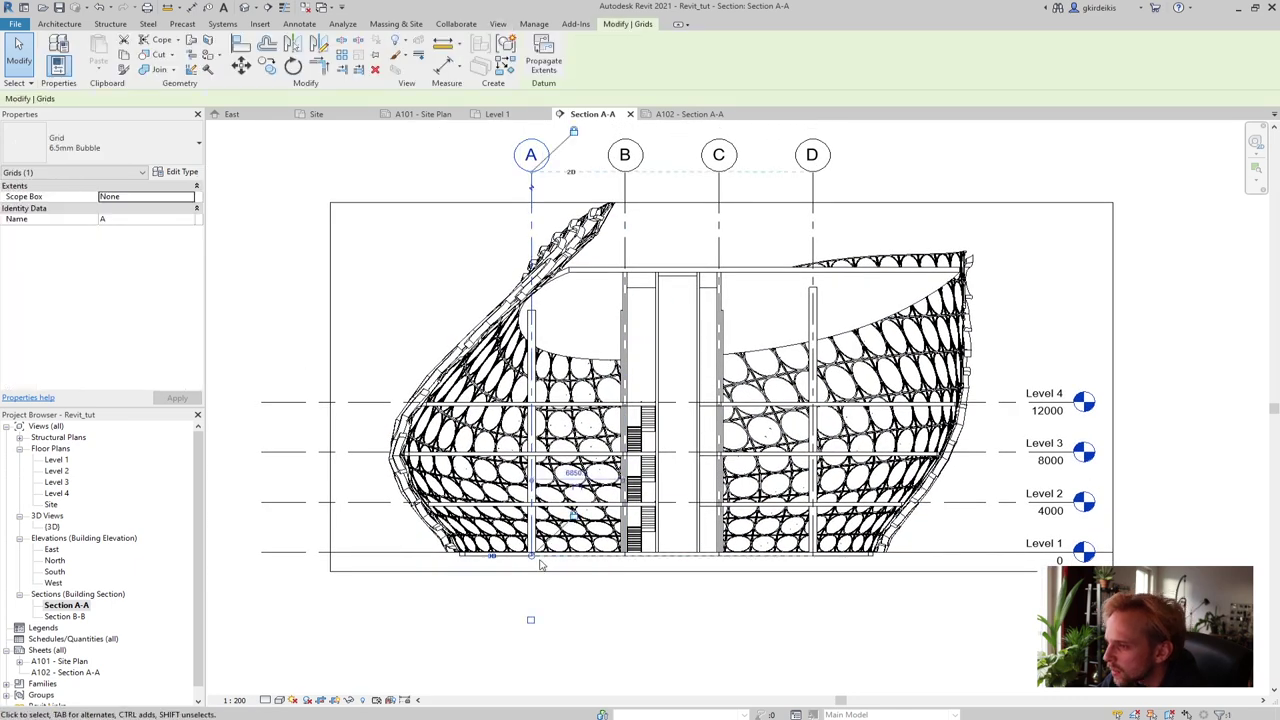
left_click_drag(532, 561, 540, 598)
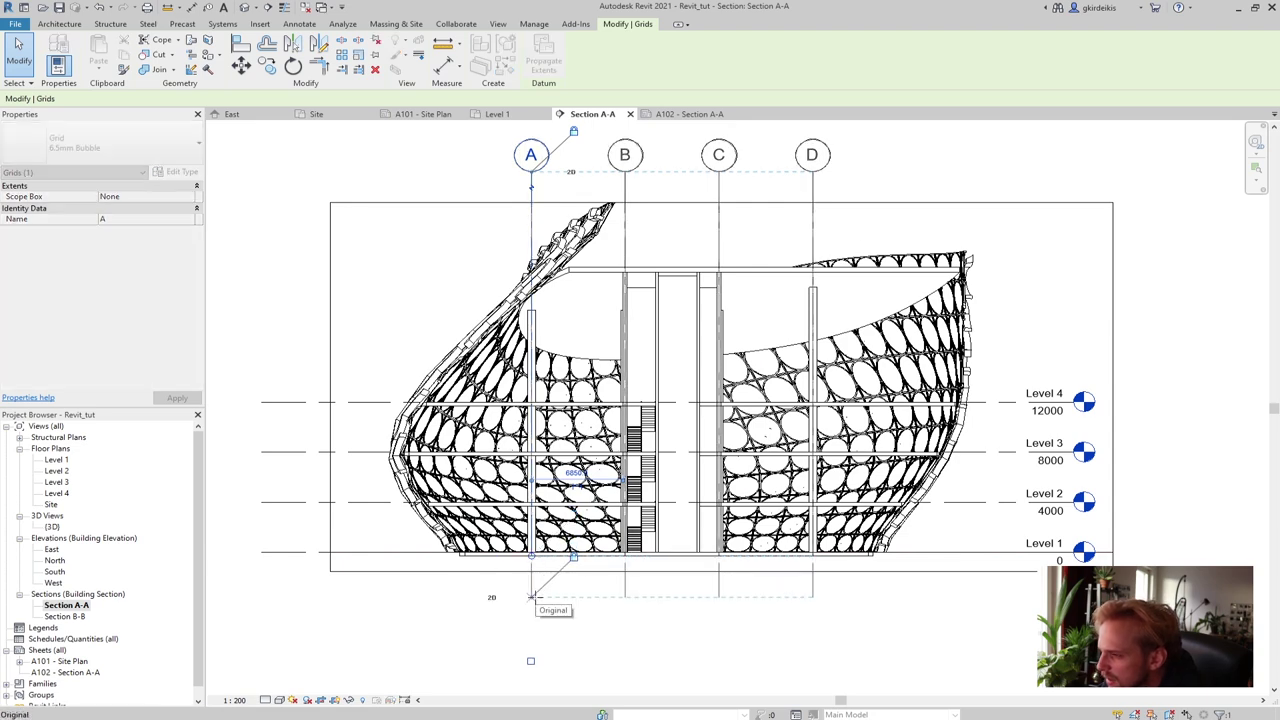
middle_click_drag(588, 640, 565, 563)
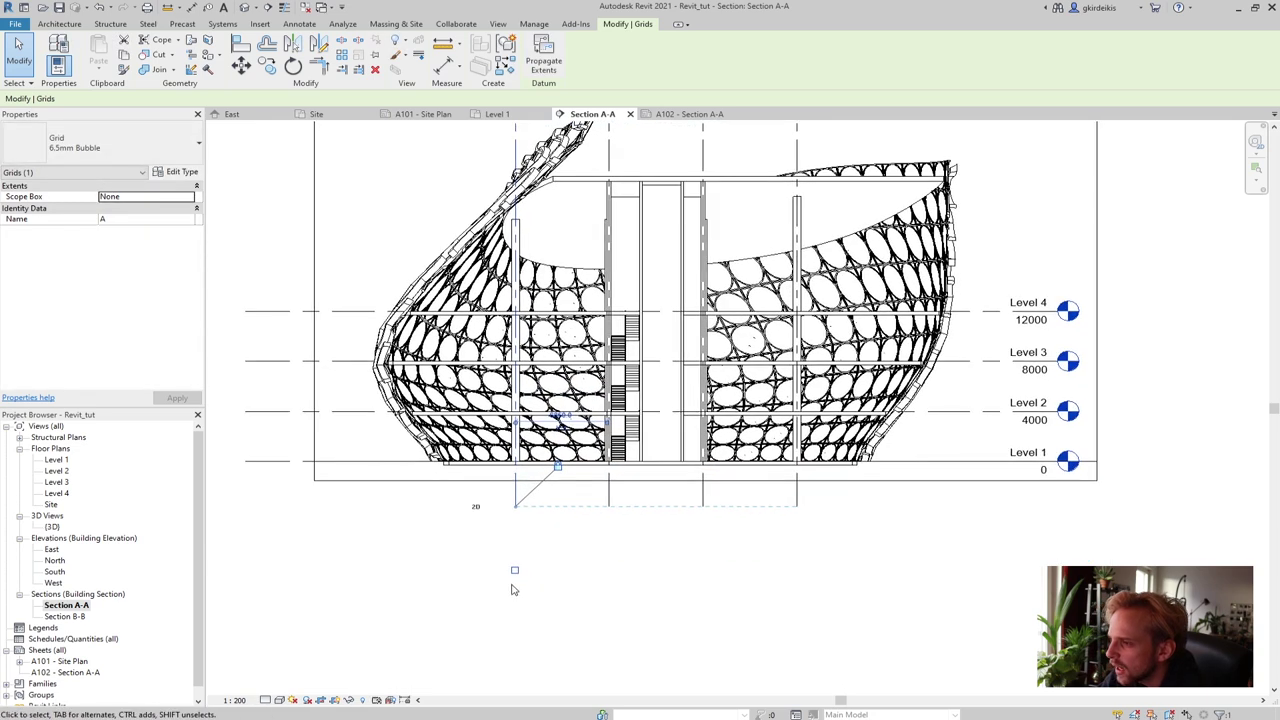
Turn on the bottom-end bubbles for grids A, B, C and D
left_click(514, 570)
left_click(609, 495)
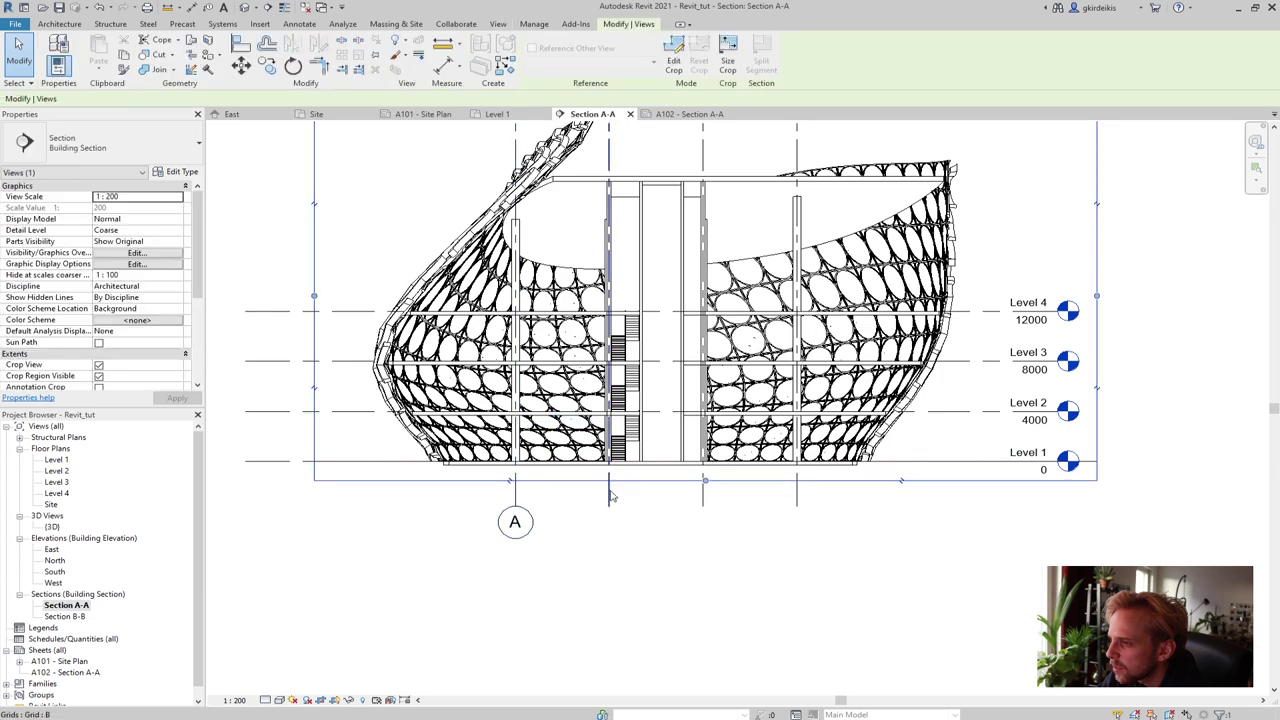
left_click(609, 495)
left_click(609, 570)
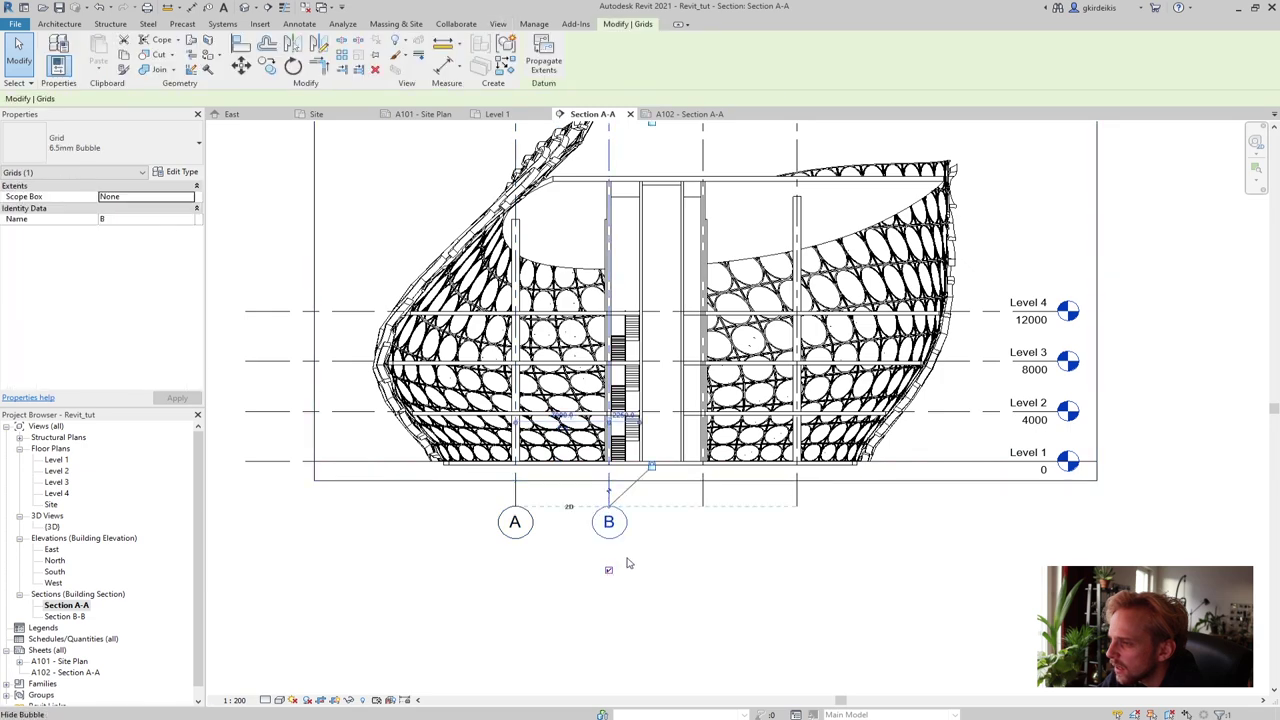
left_click(698, 495)
left_click(700, 570)
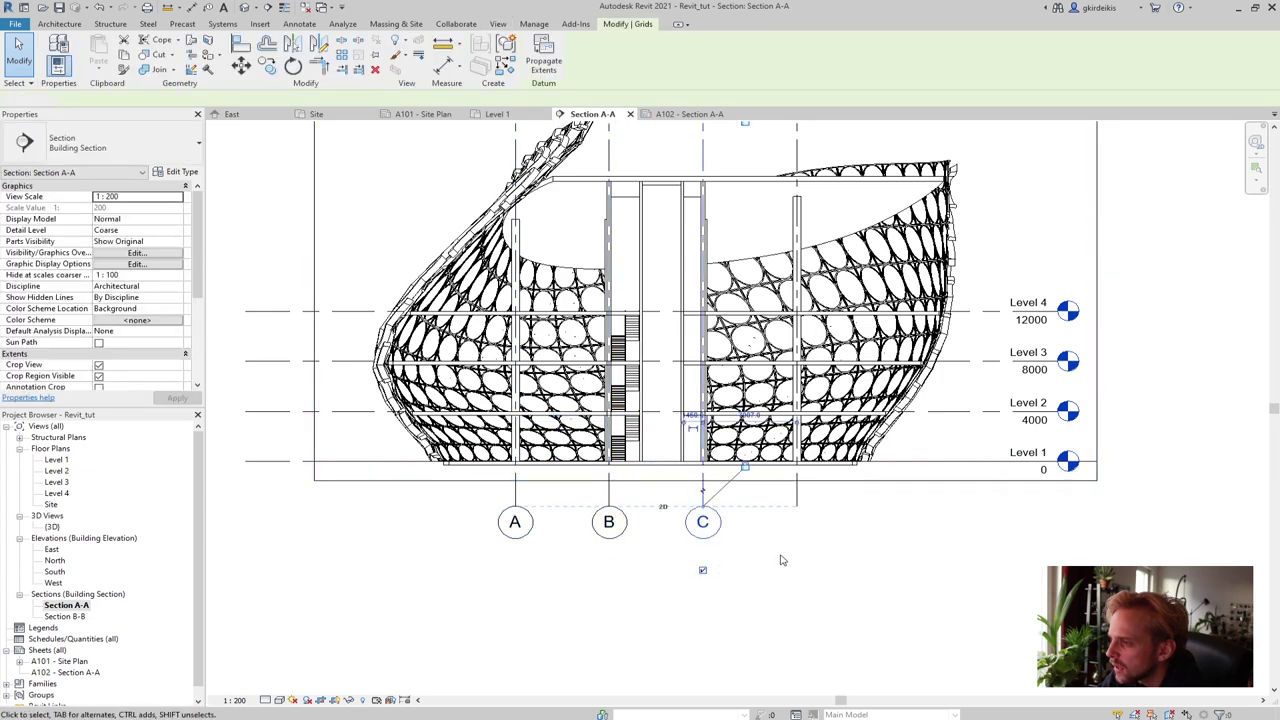
left_click(797, 505)
left_click(797, 572)
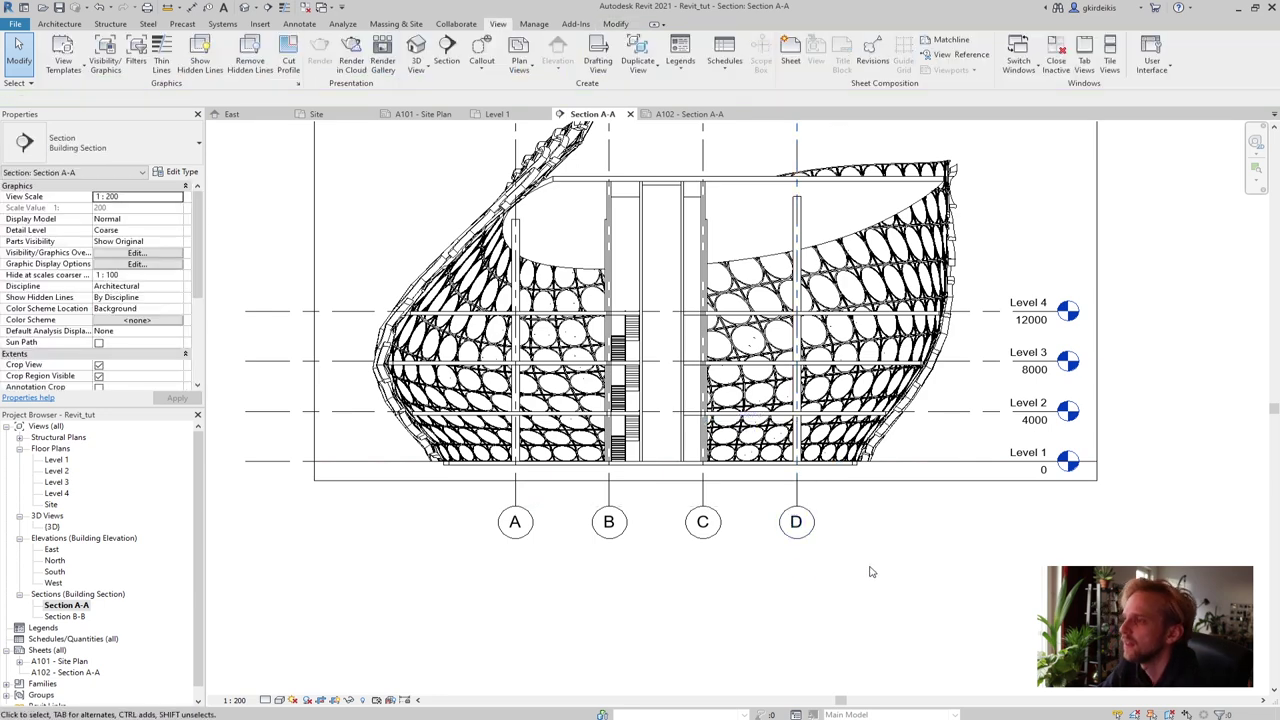
scroll(870, 572, "down", 1)
middle_click_drag(640, 590, 582, 630)
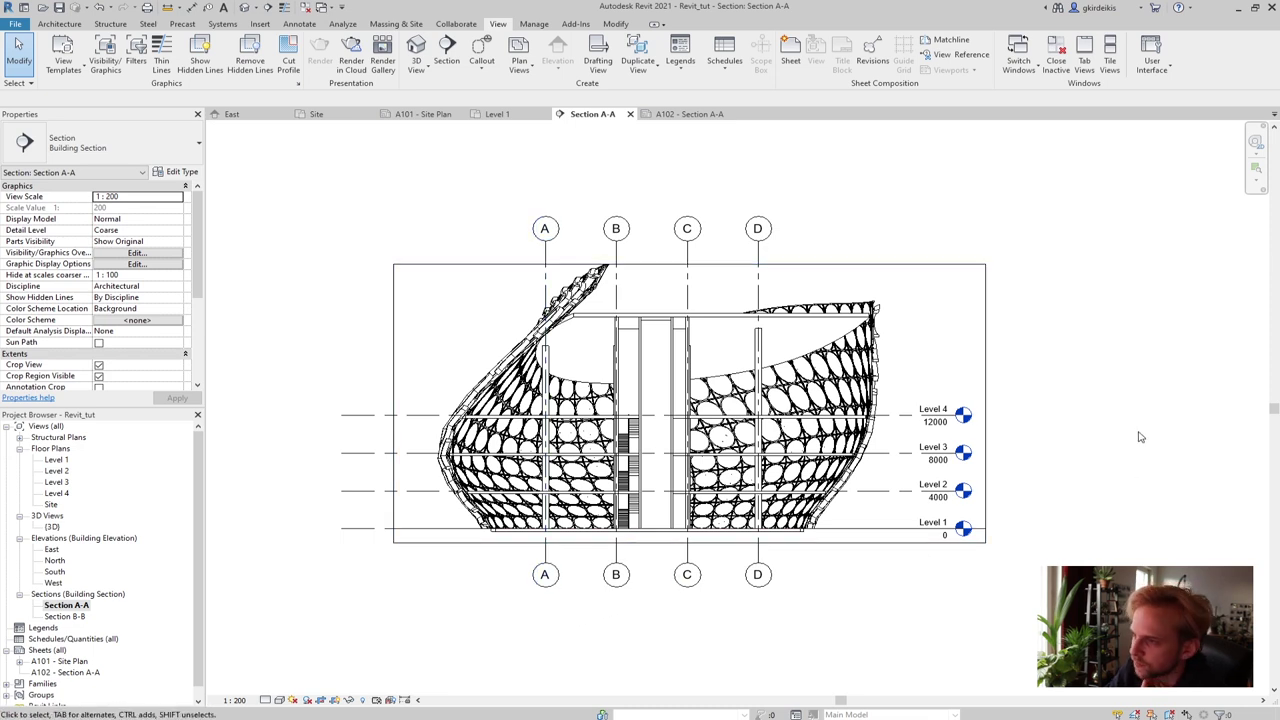
Open sheet A102 and place the Section A-A viewport on it at 1:200
double_click(73, 676)
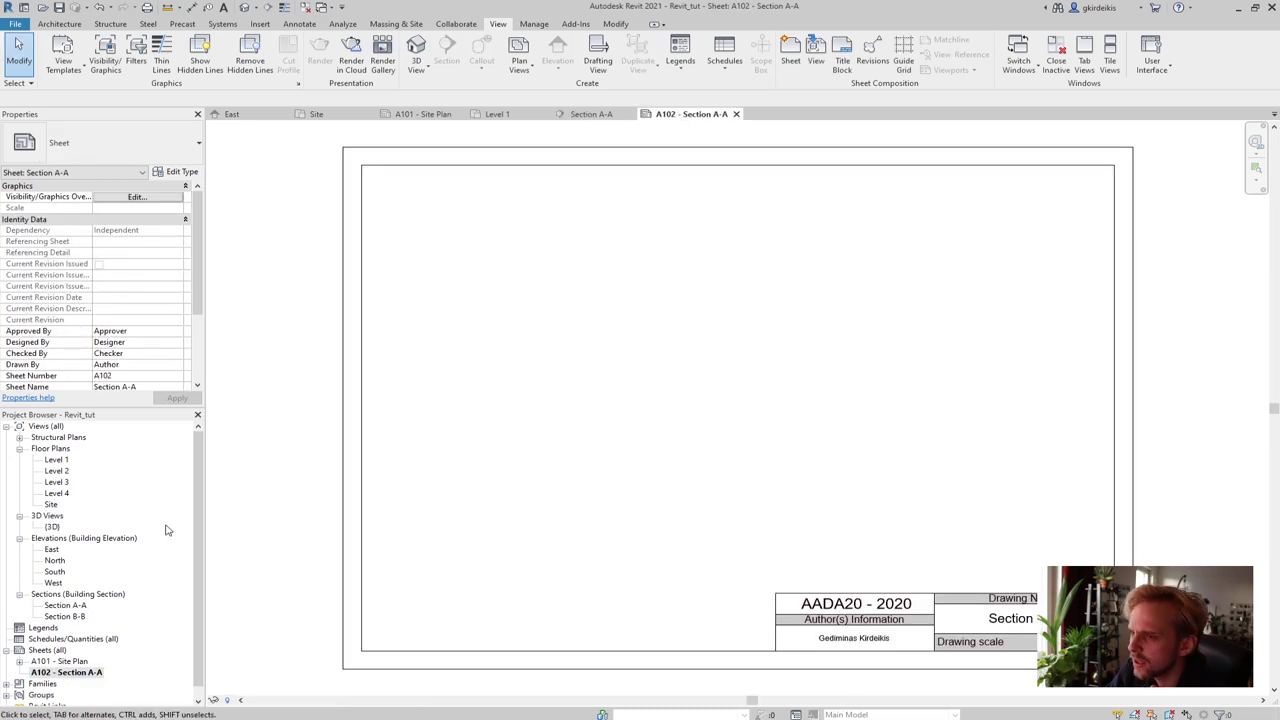
left_click(57, 608)
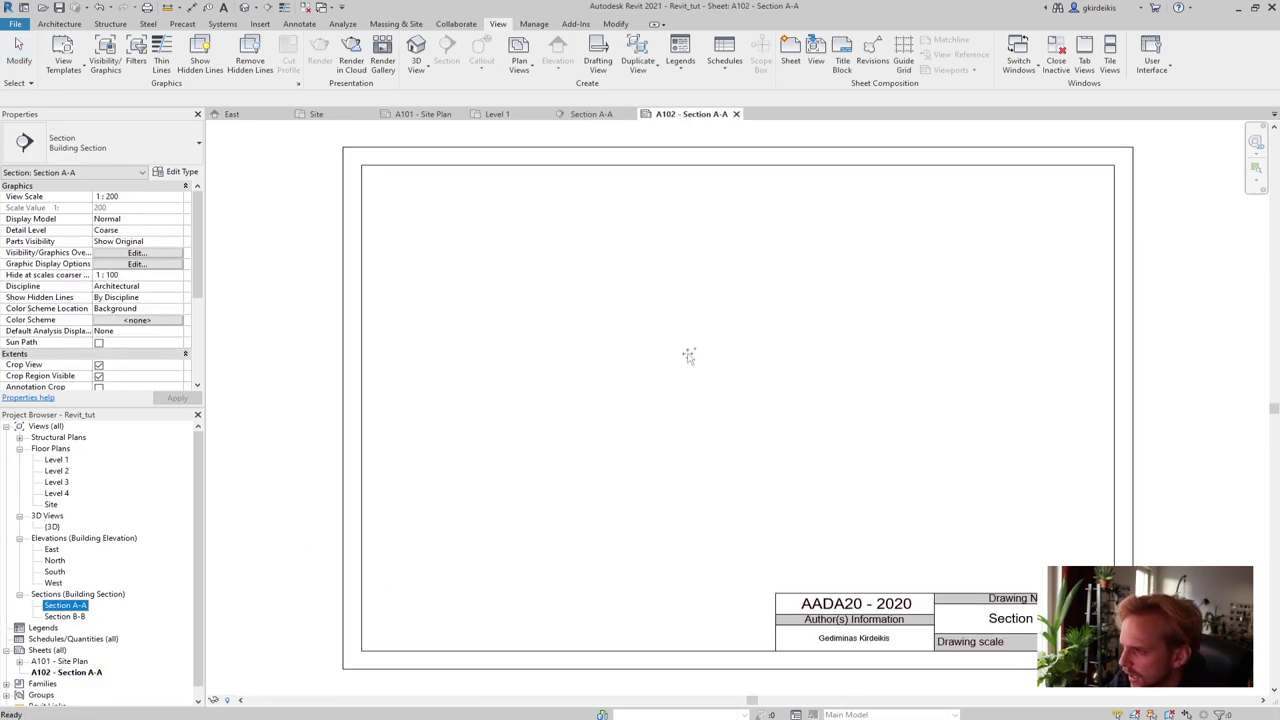
left_click_drag(683, 351, 681, 346)
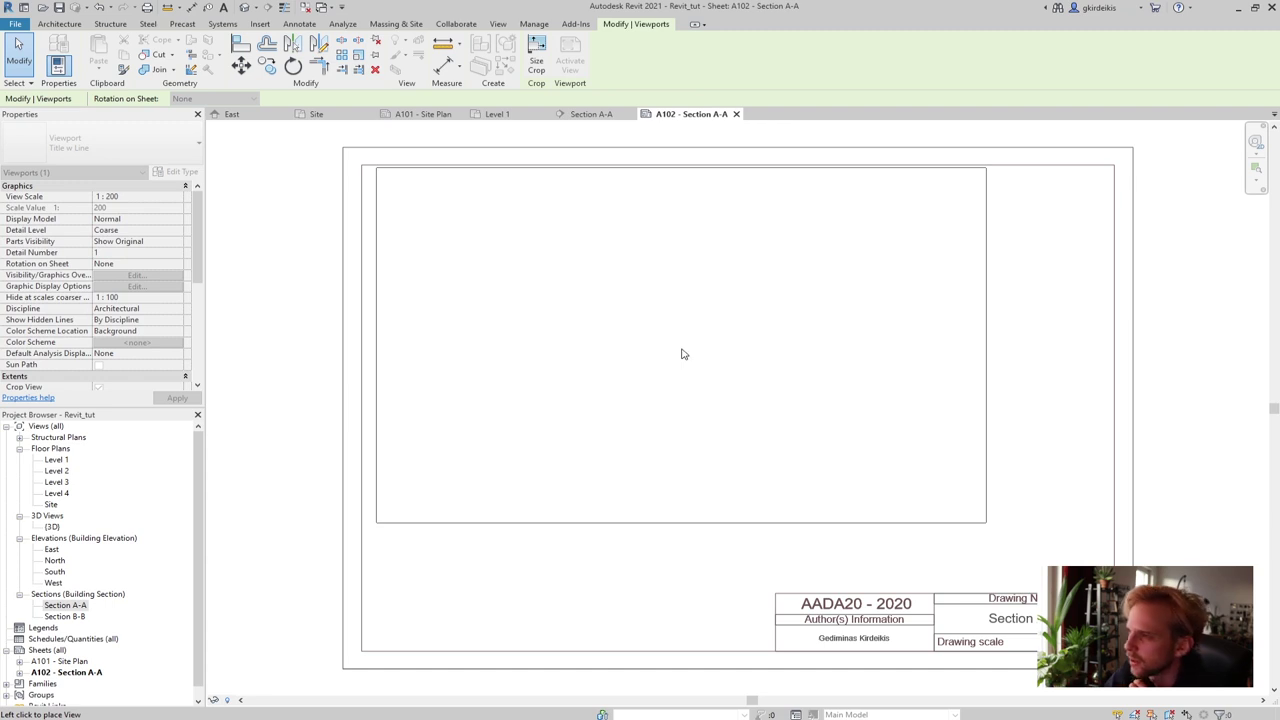
left_click(729, 379)
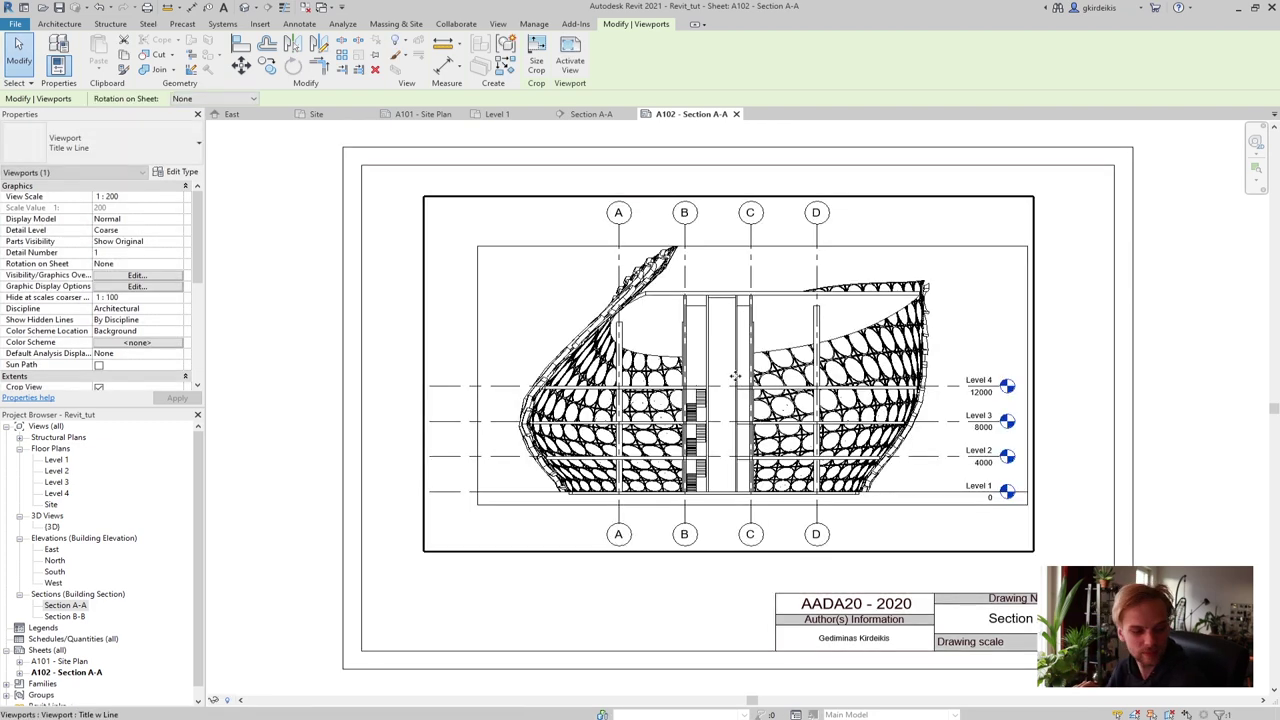
left_click(1200, 347)
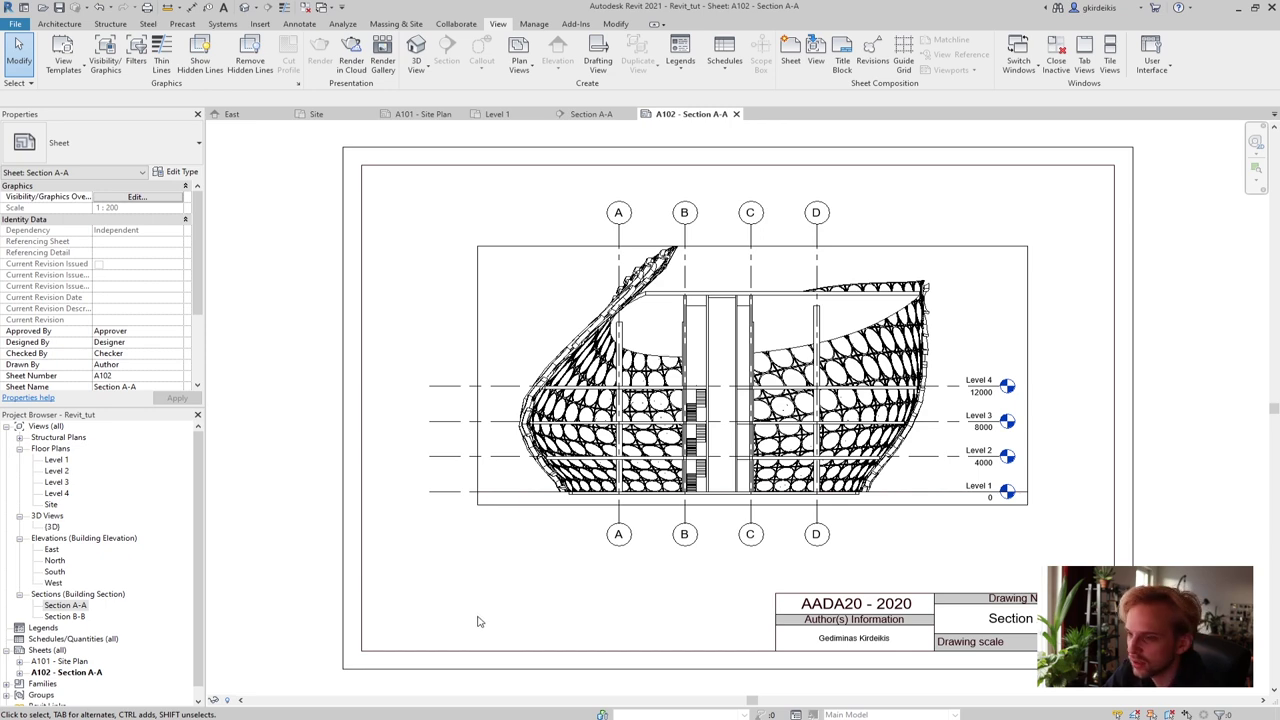
Hide Section A-A's crop region, verify it on sheet A102, then return to the section
left_click(581, 117)
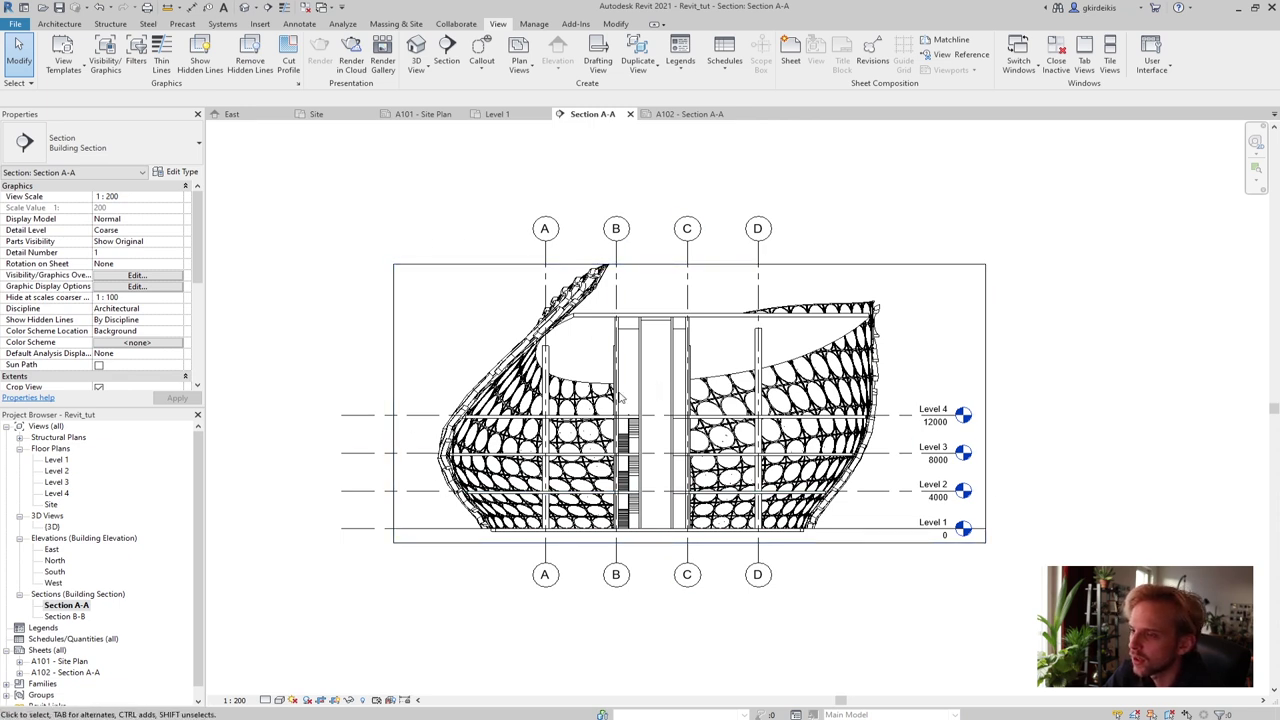
left_click(337, 706)
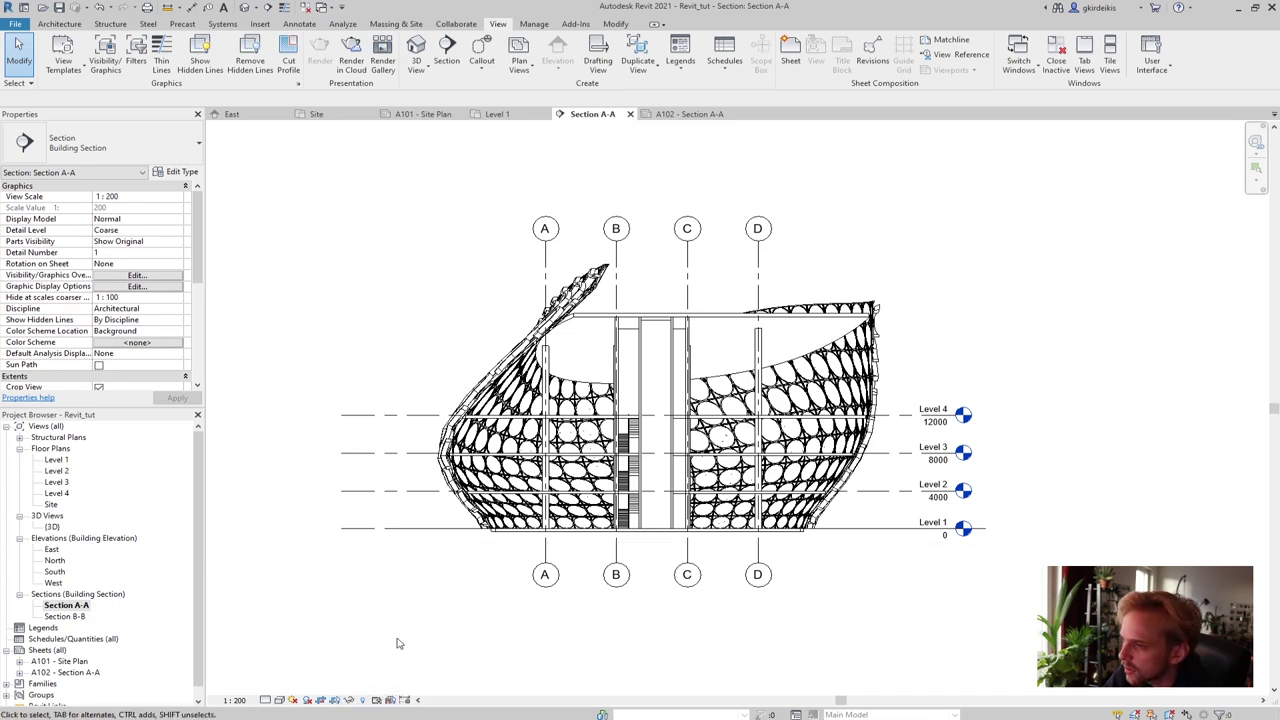
left_click(705, 116)
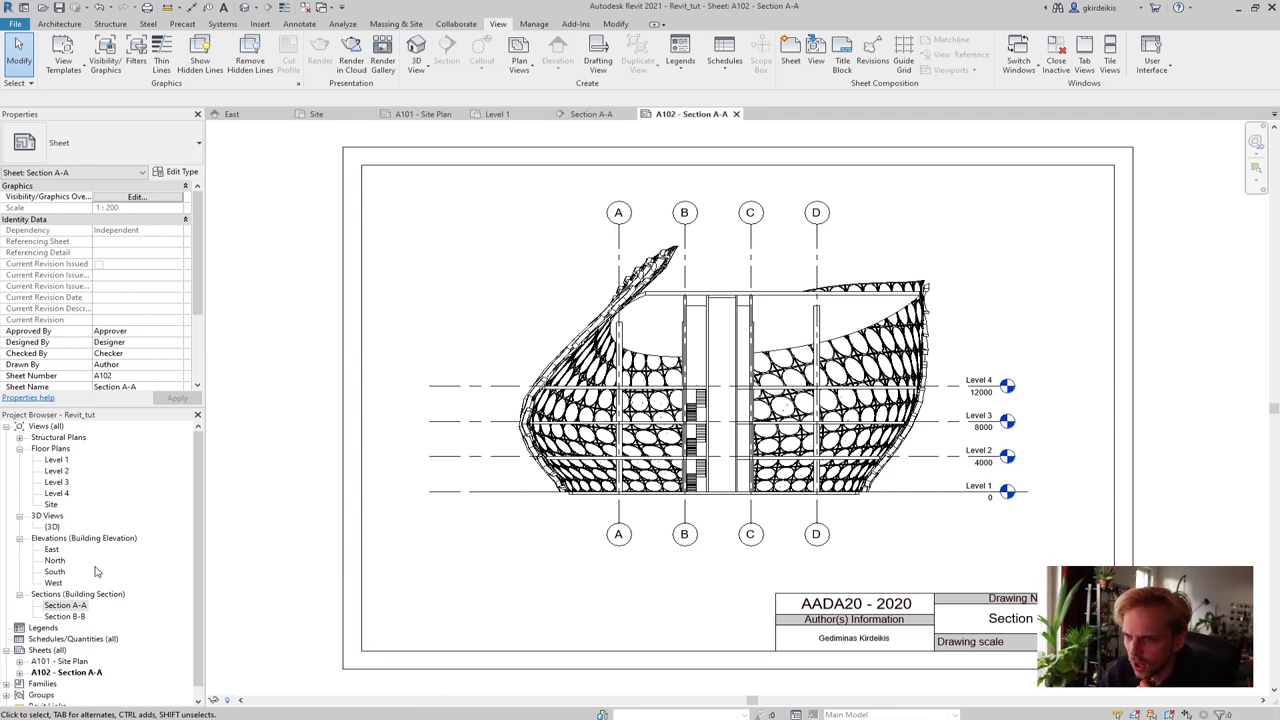
left_click(588, 114)
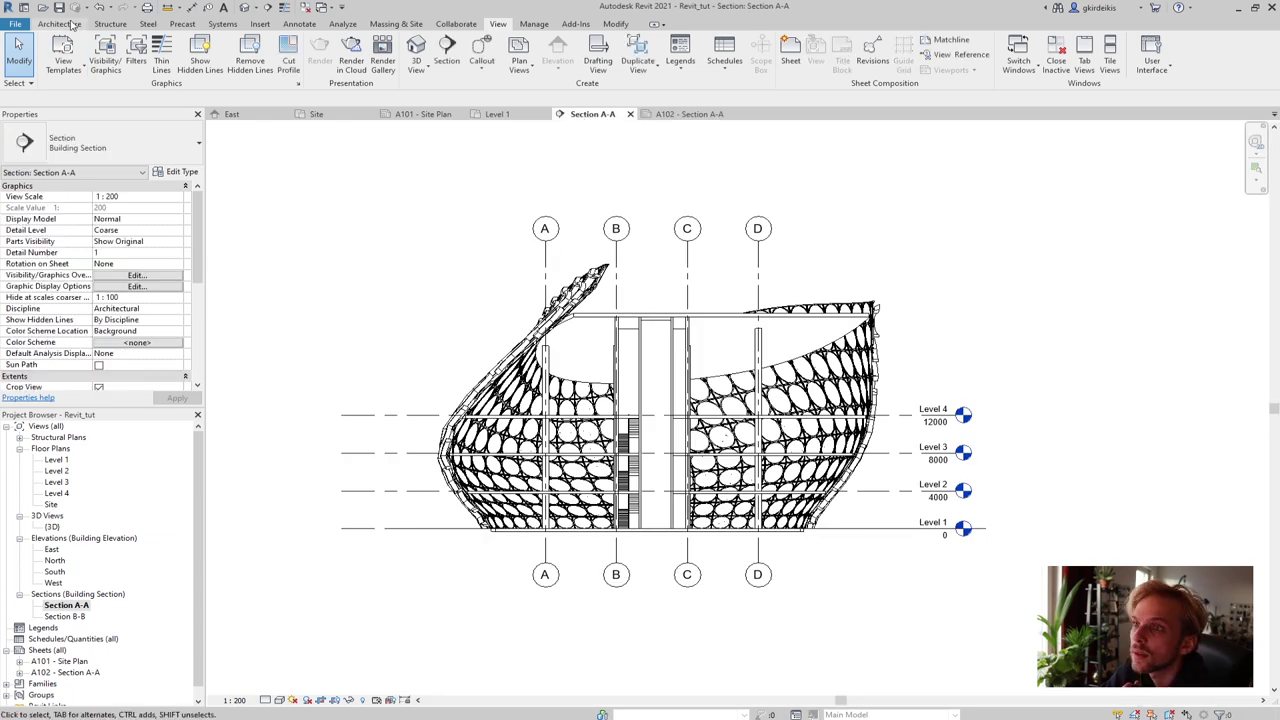
Open Visibility/Graphic Overrides for Section A-A and select the Walls row in Model Categories
left_click(101, 58)
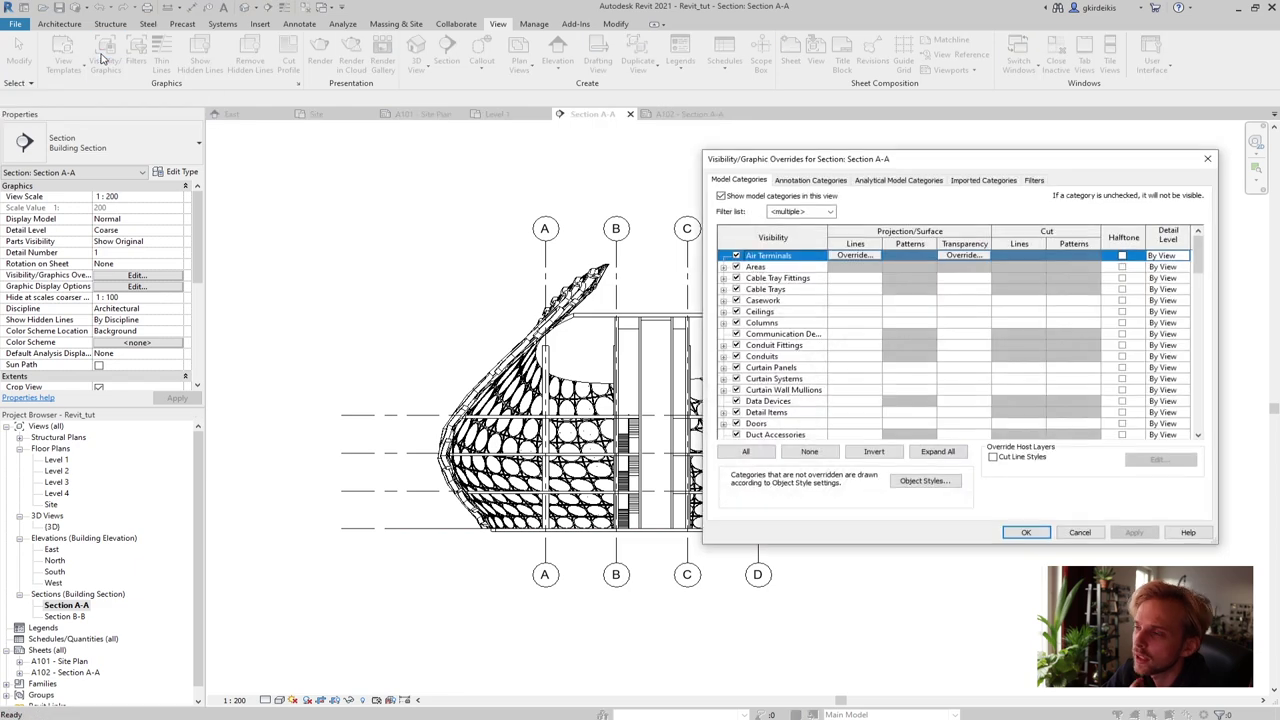
left_click_drag(865, 160, 183, 112)
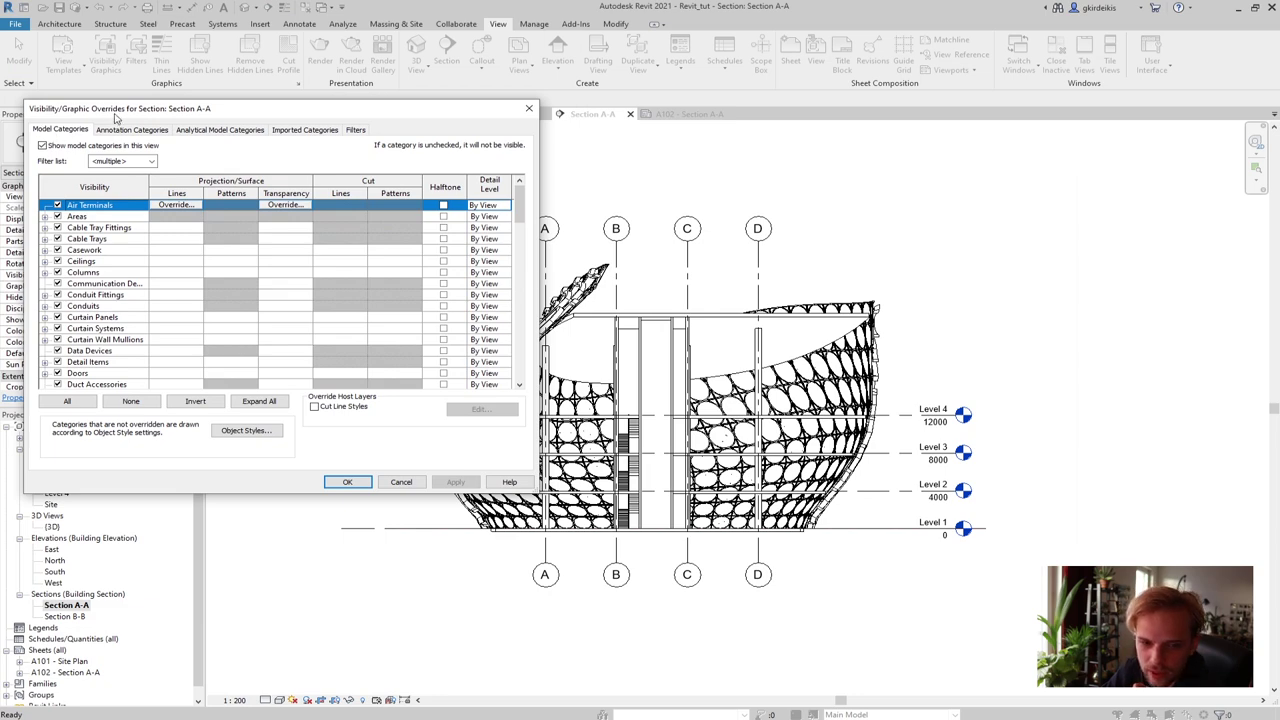
left_click_drag(116, 117, 753, 143)
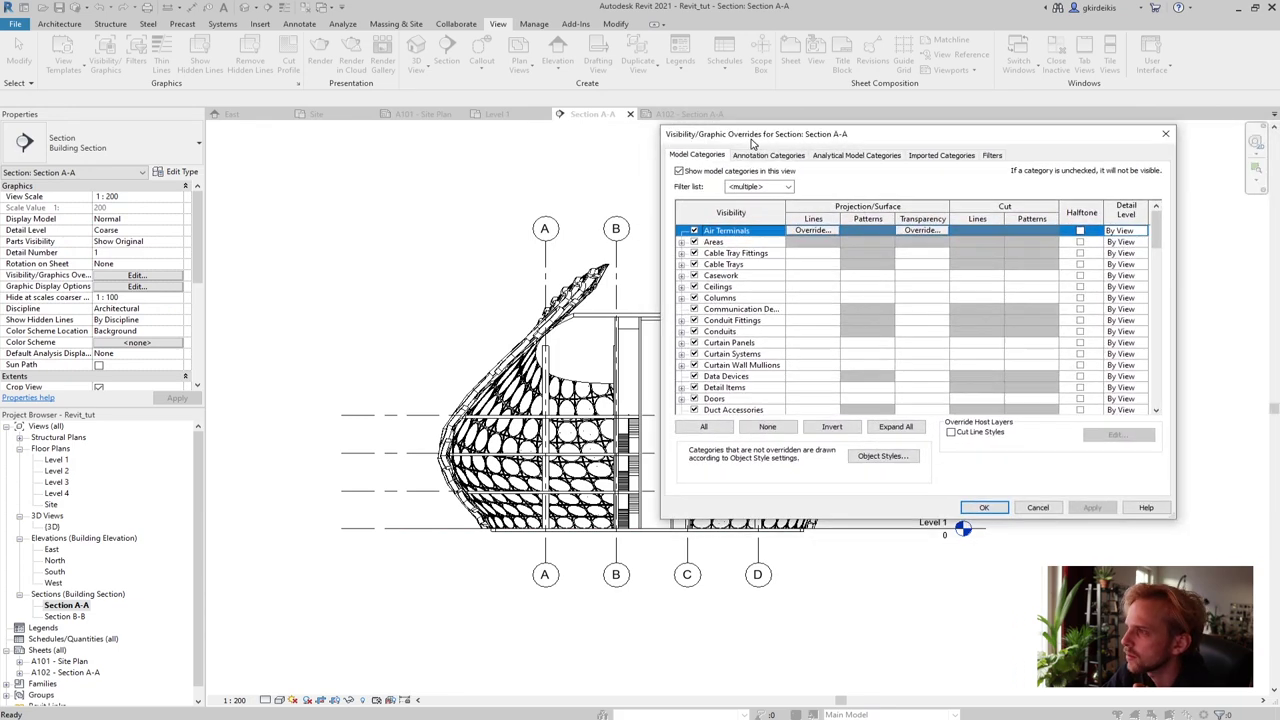
left_click(1038, 508)
scroll(673, 416, "up", 3)
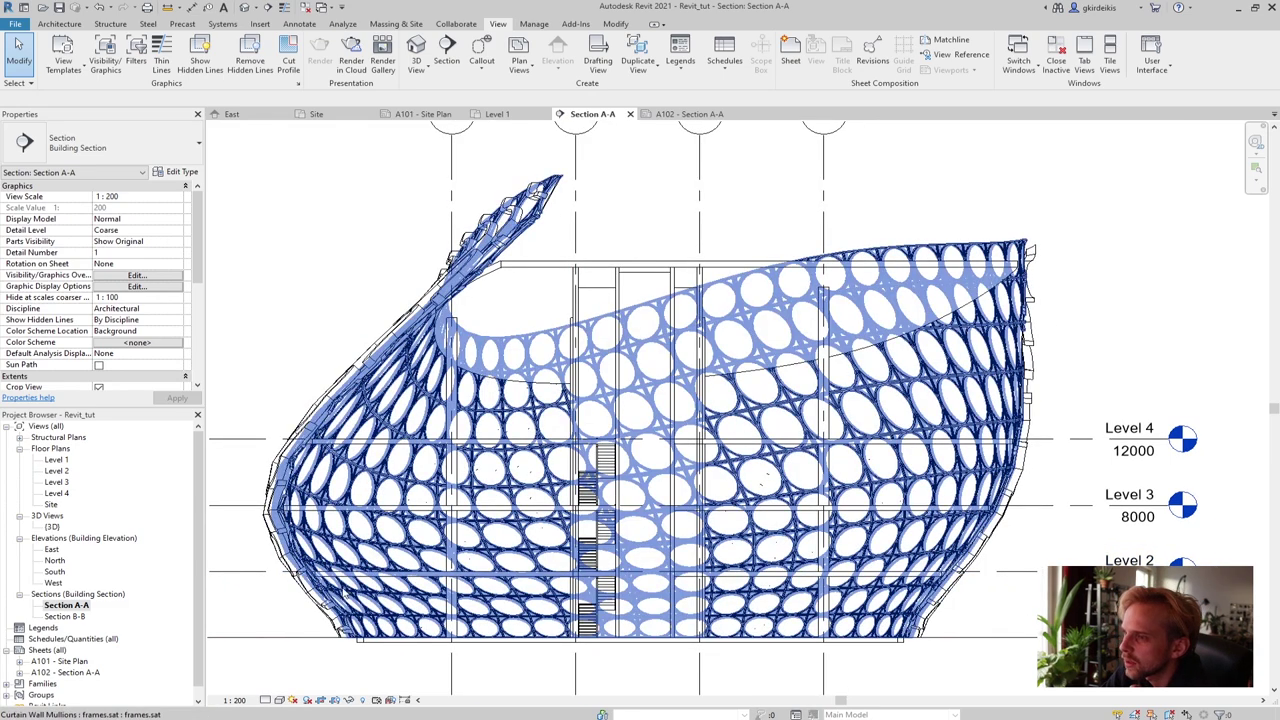
left_click(105, 56)
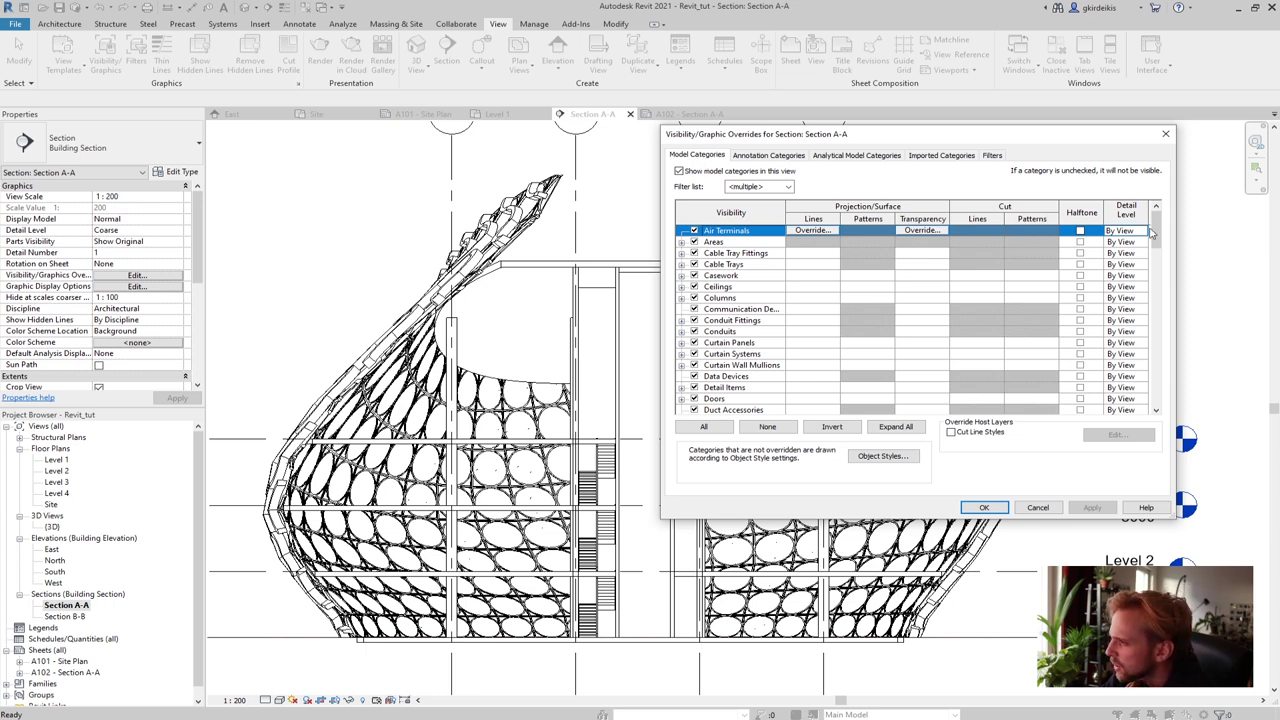
left_click_drag(1156, 238, 1156, 382)
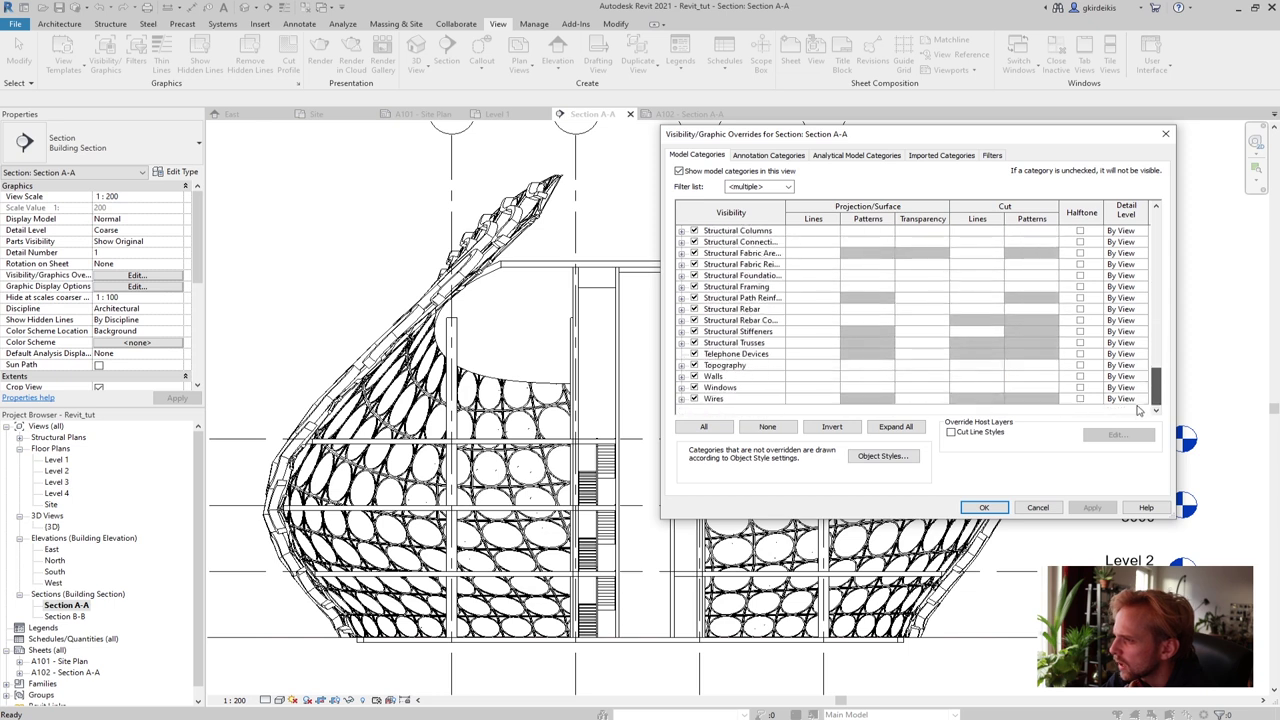
left_click(712, 377)
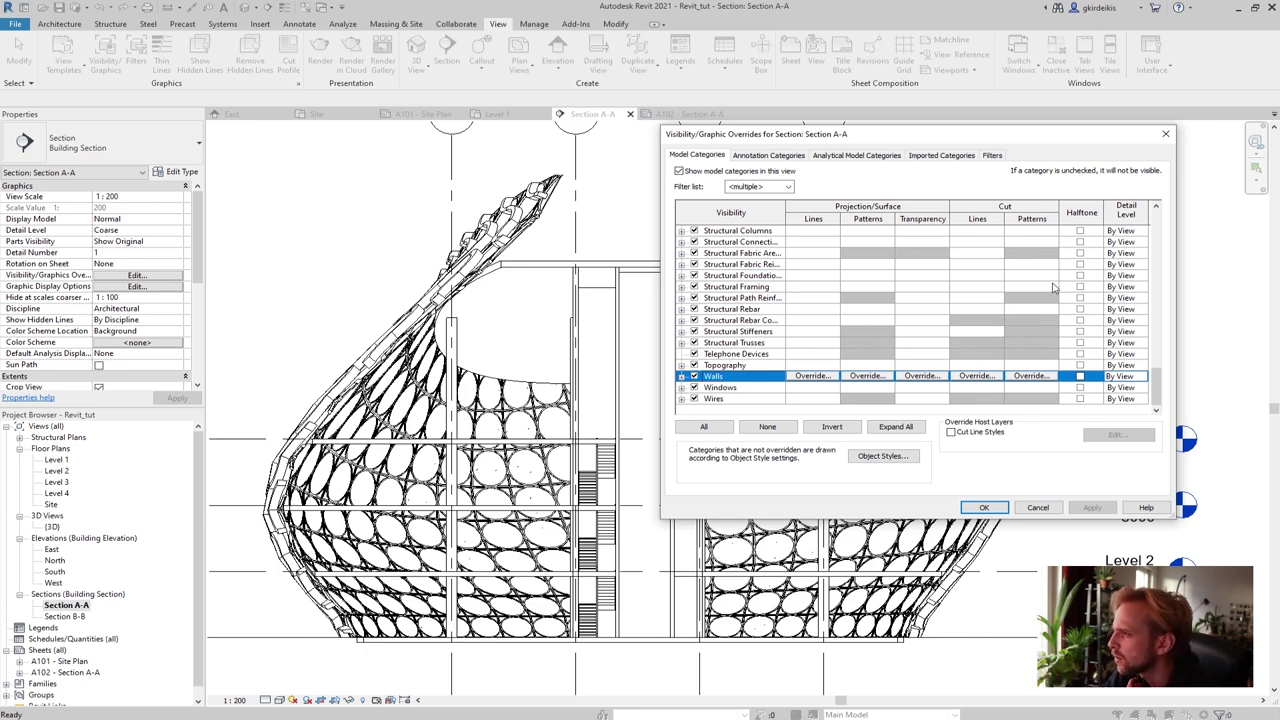
Override the Walls cut pattern with a black solid-fill background and apply it
left_click(1030, 376)
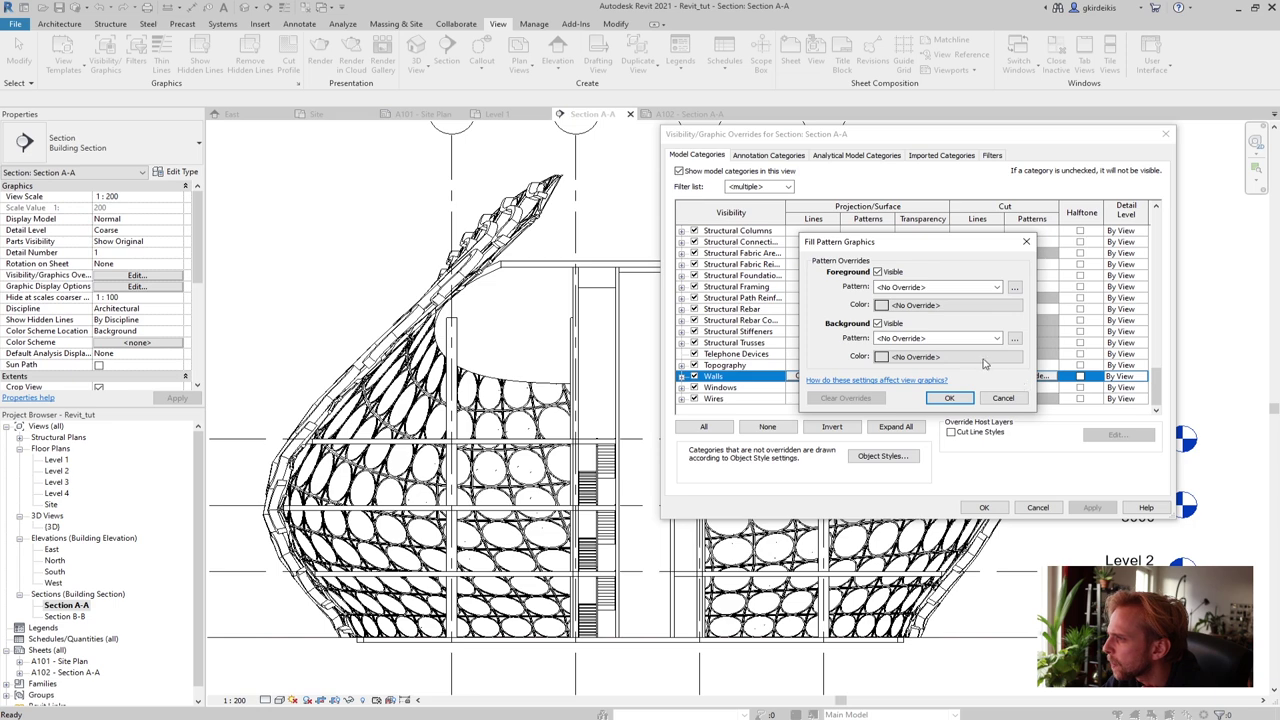
left_click(940, 338)
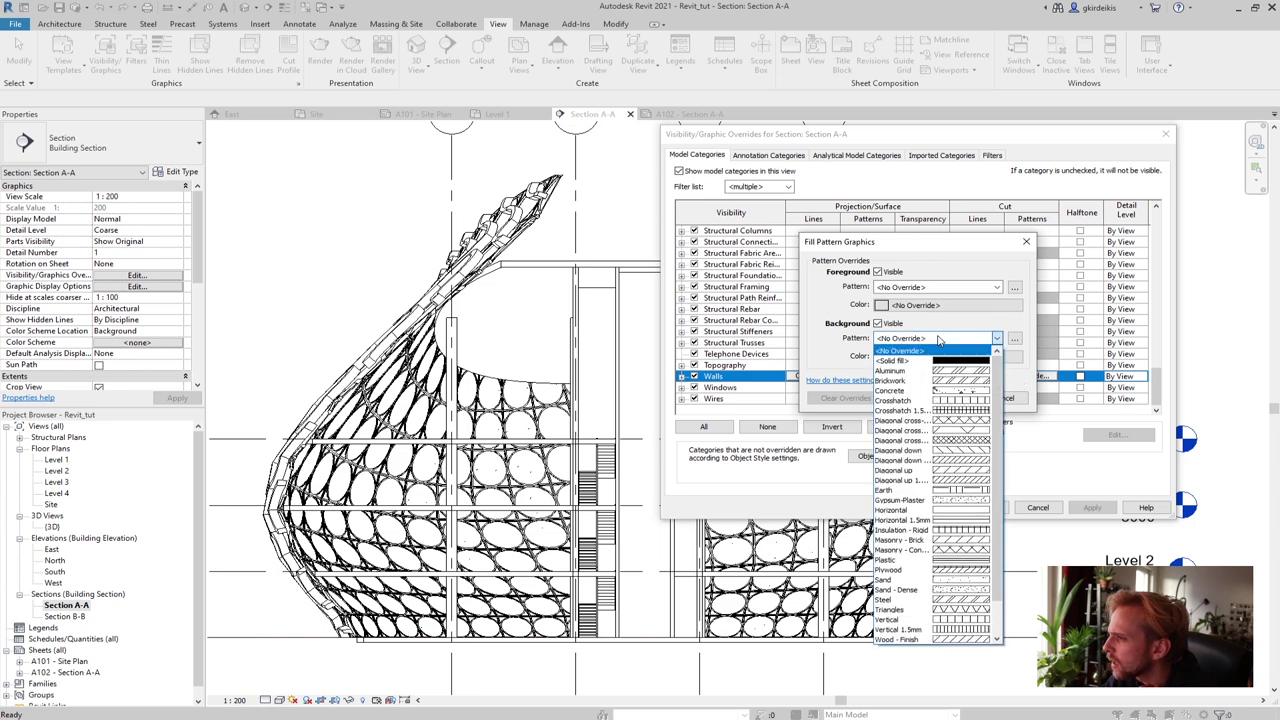
left_click(920, 361)
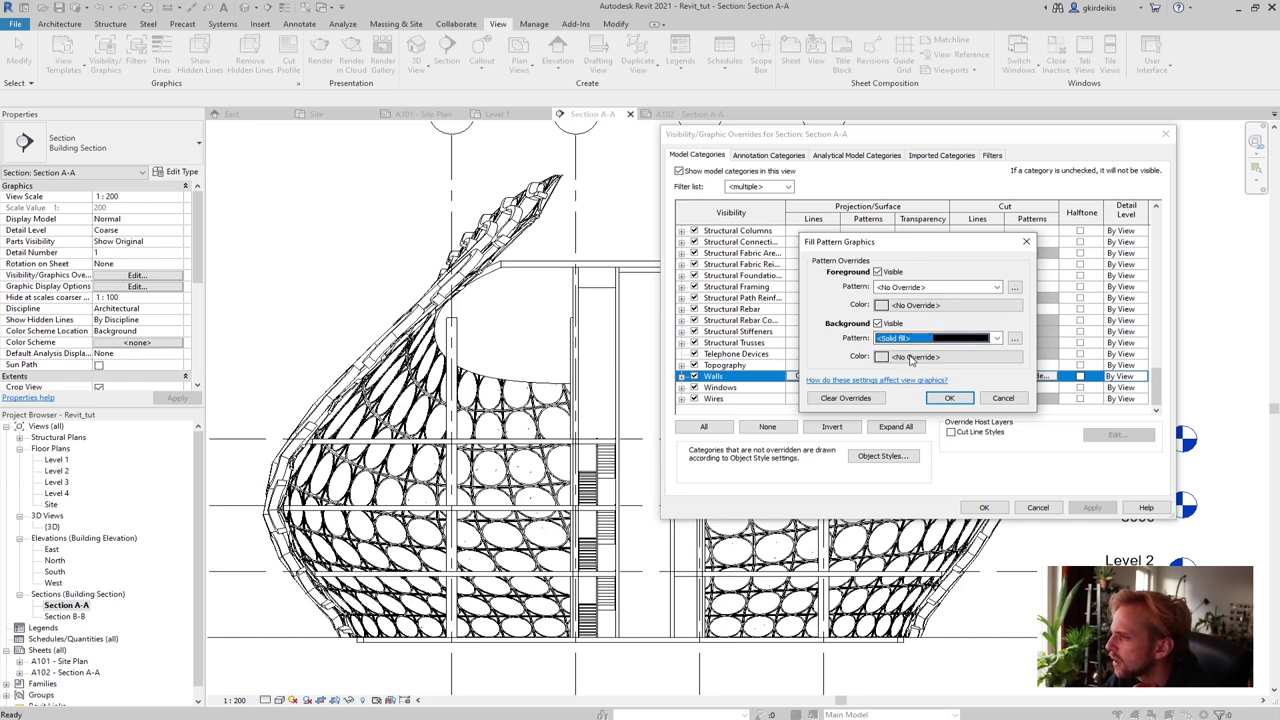
left_click(910, 357)
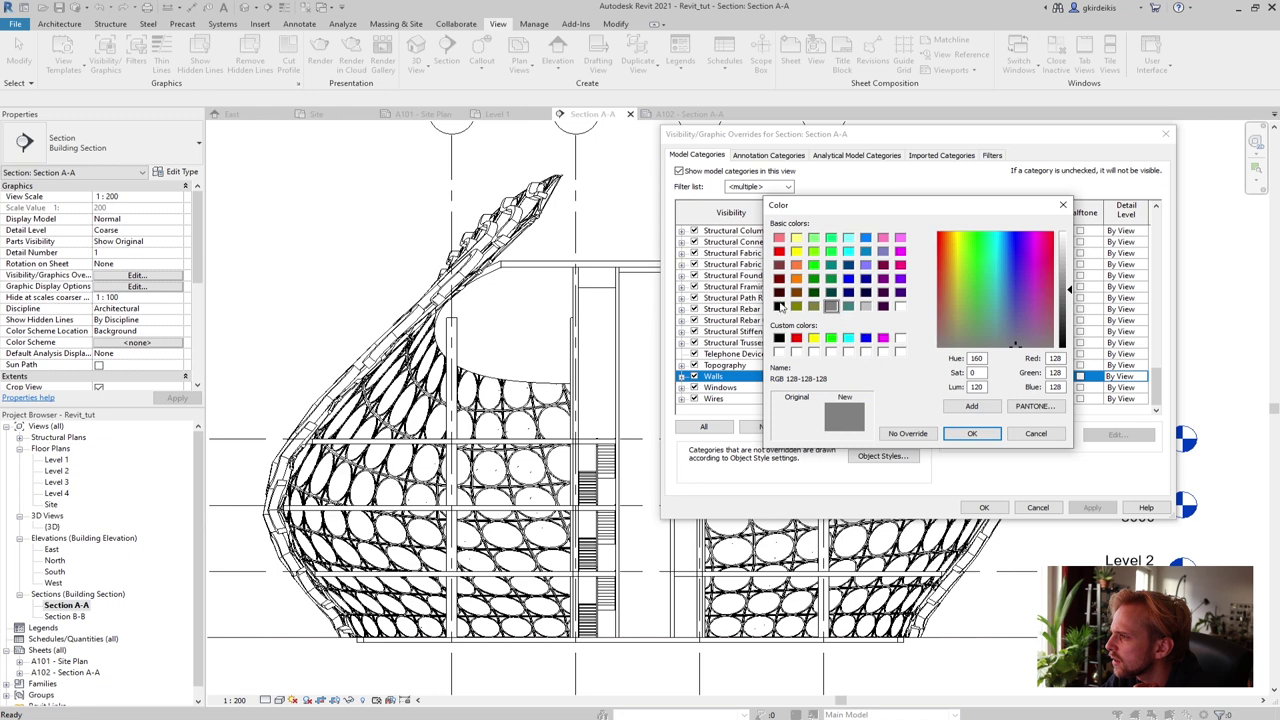
left_click(779, 307)
left_click(971, 433)
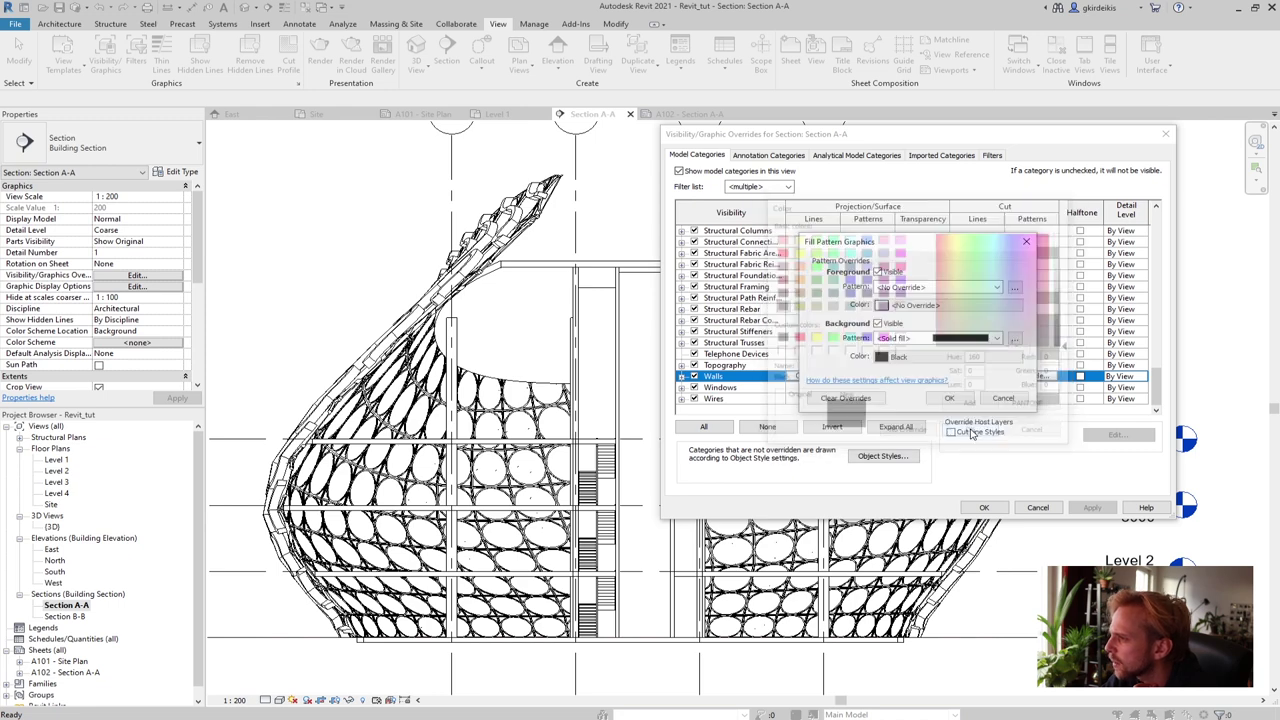
left_click(949, 398)
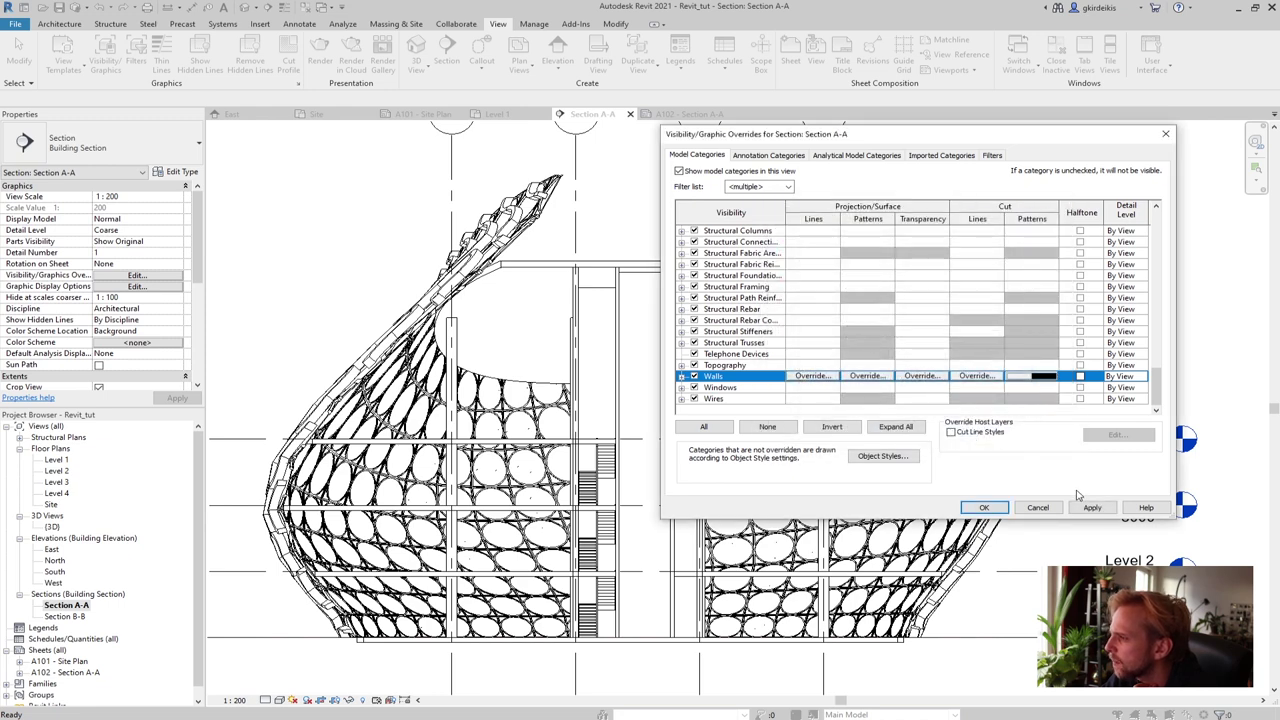
left_click(1094, 507)
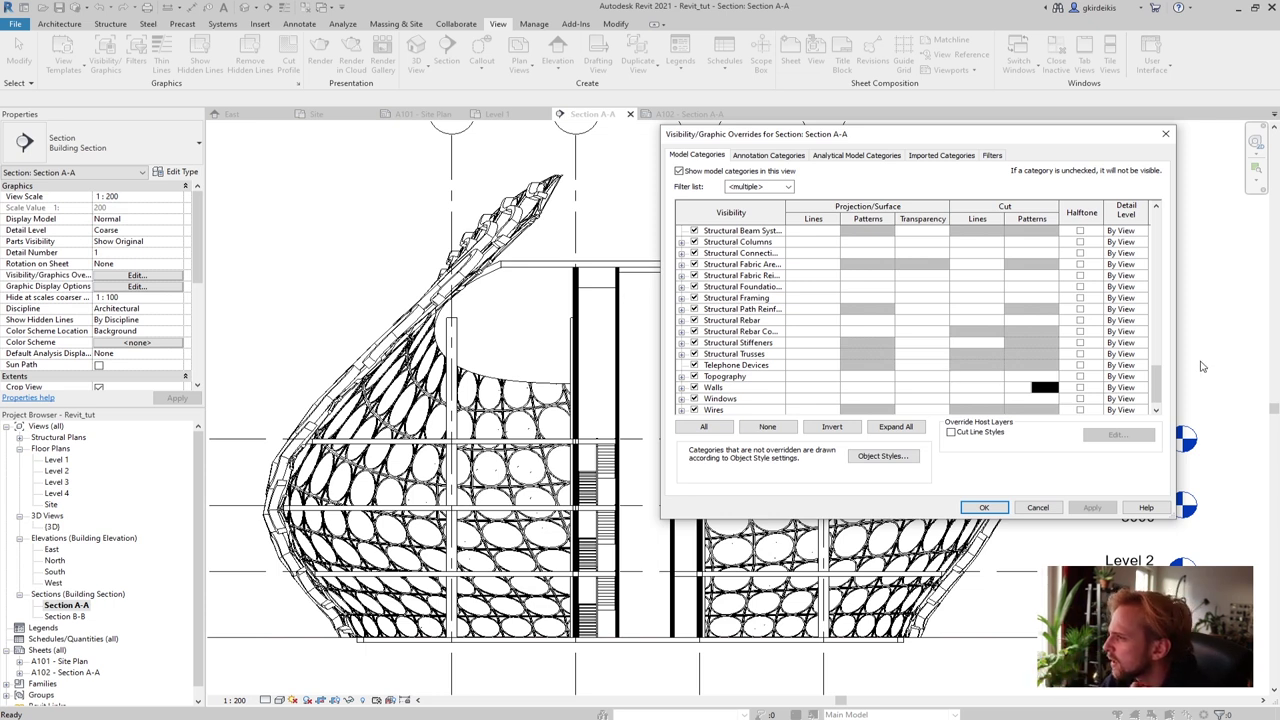
left_click_drag(1162, 393, 1157, 397)
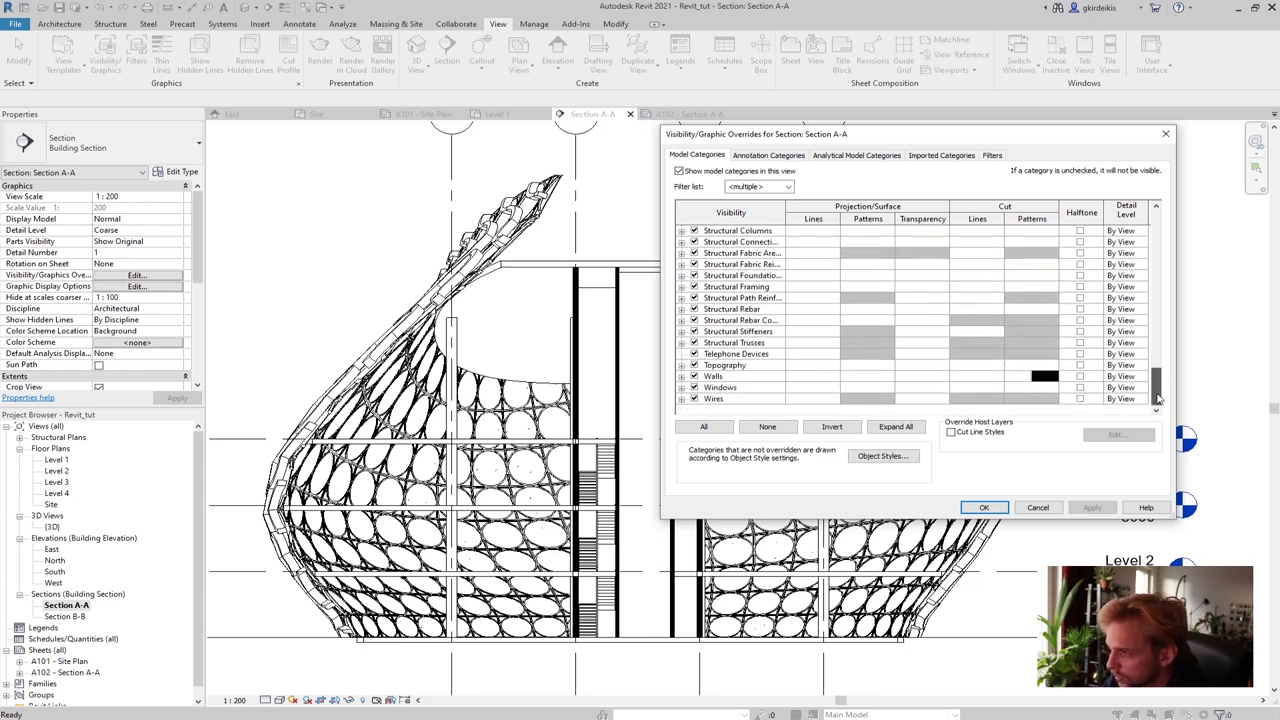
left_click_drag(1157, 397, 1157, 365)
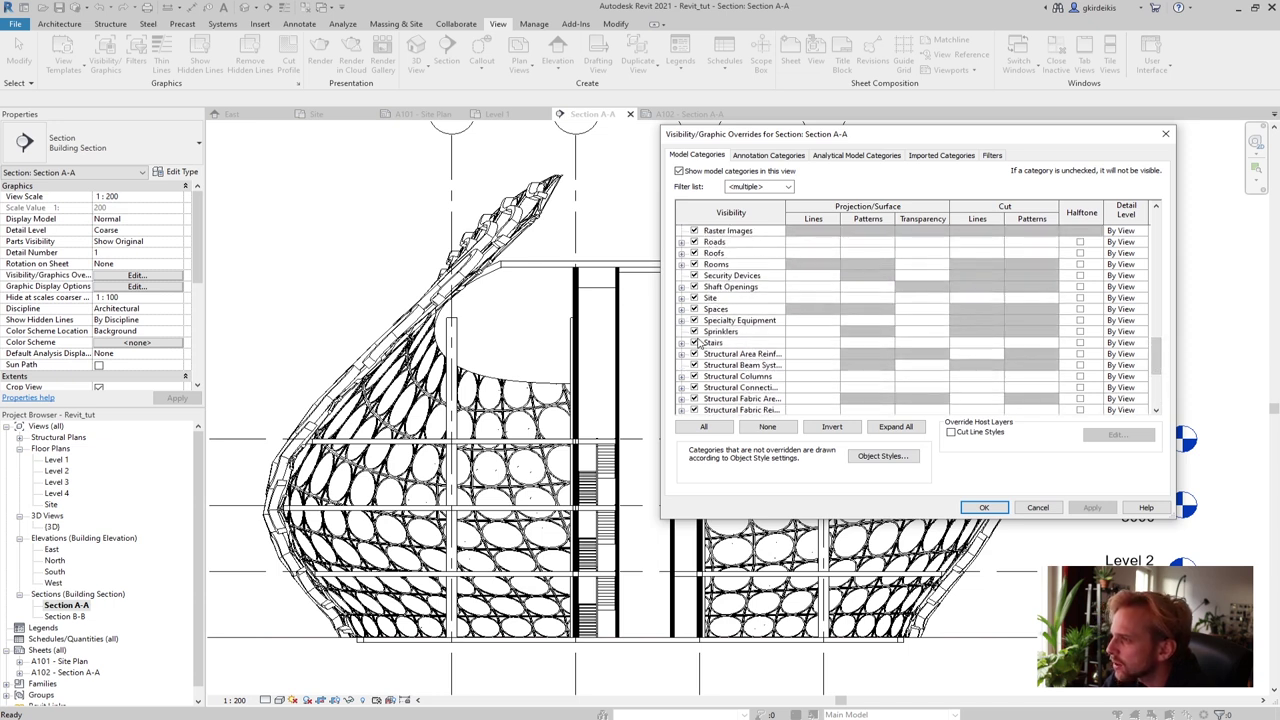
Override the Stairs cut pattern with a black solid-fill background
left_click(1017, 342)
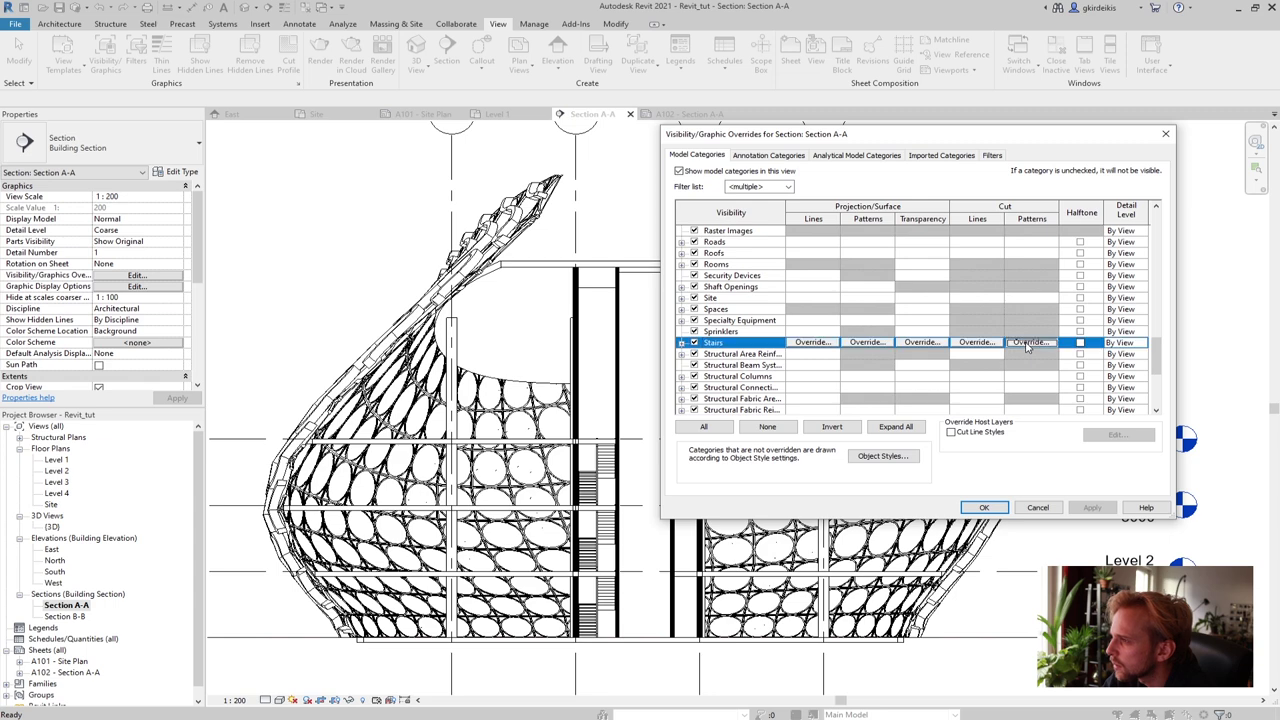
left_click(1017, 342)
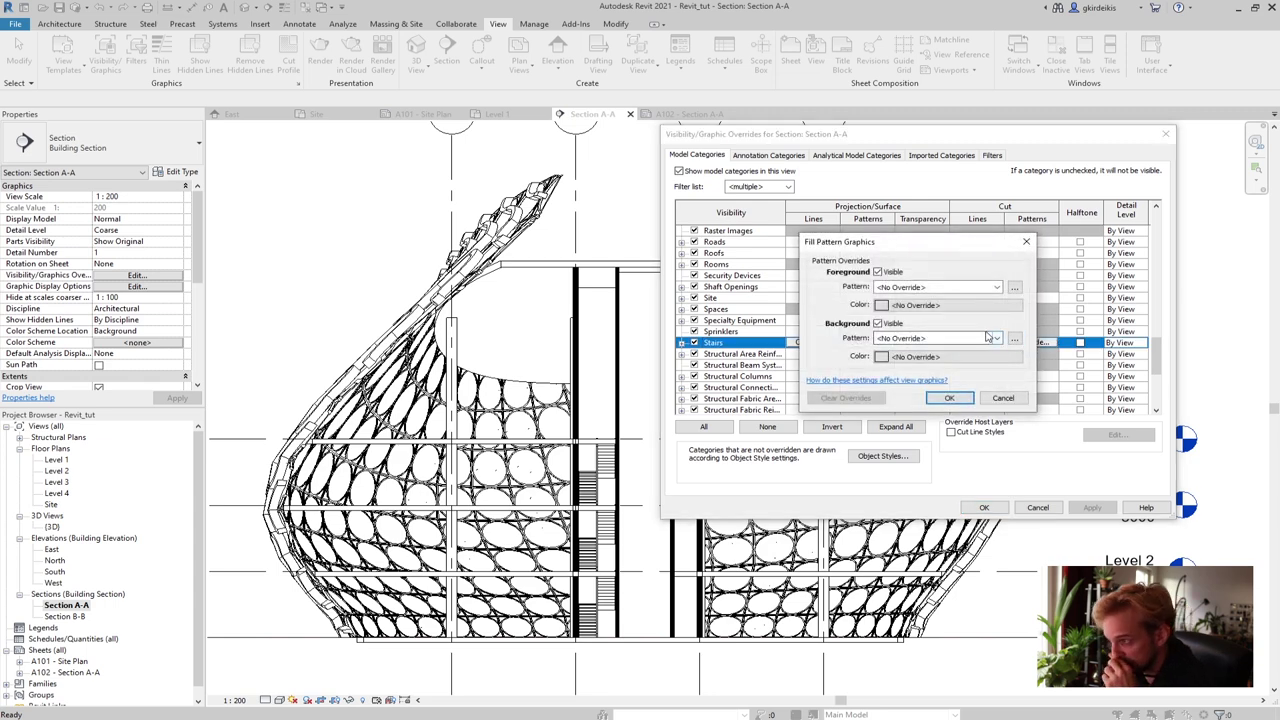
left_click(948, 337)
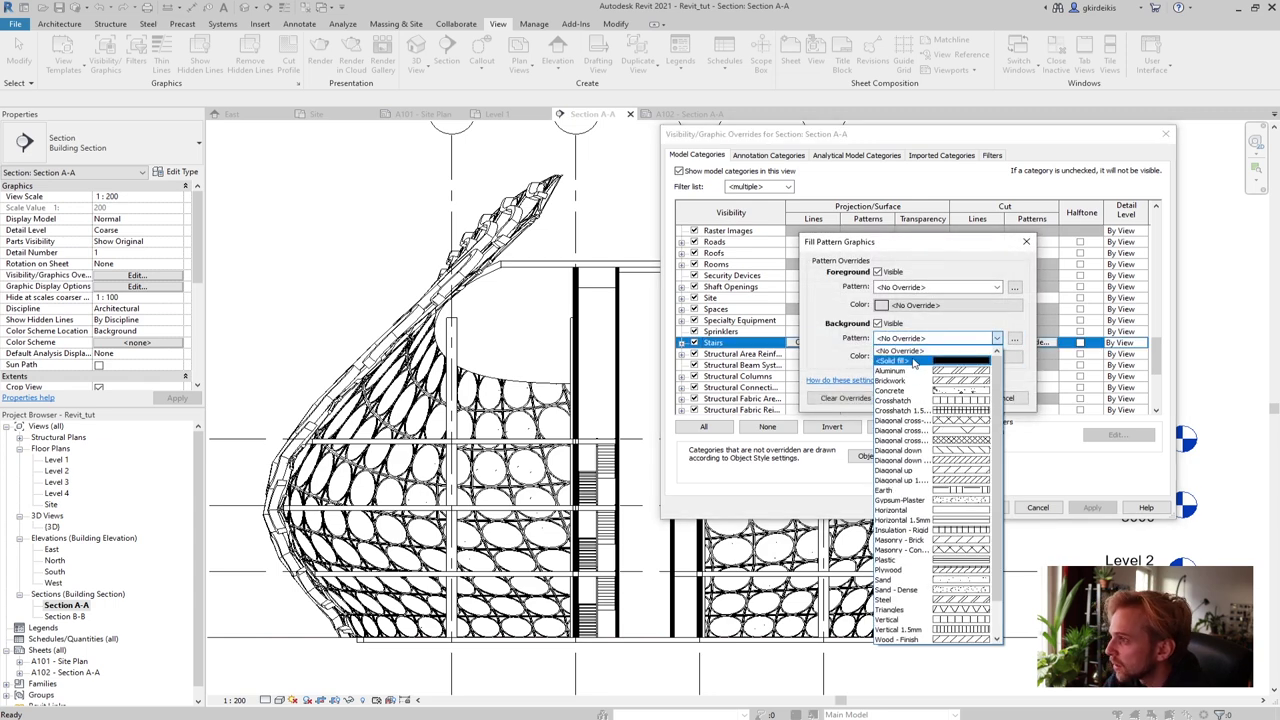
left_click(935, 366)
left_click(948, 357)
left_click(779, 338)
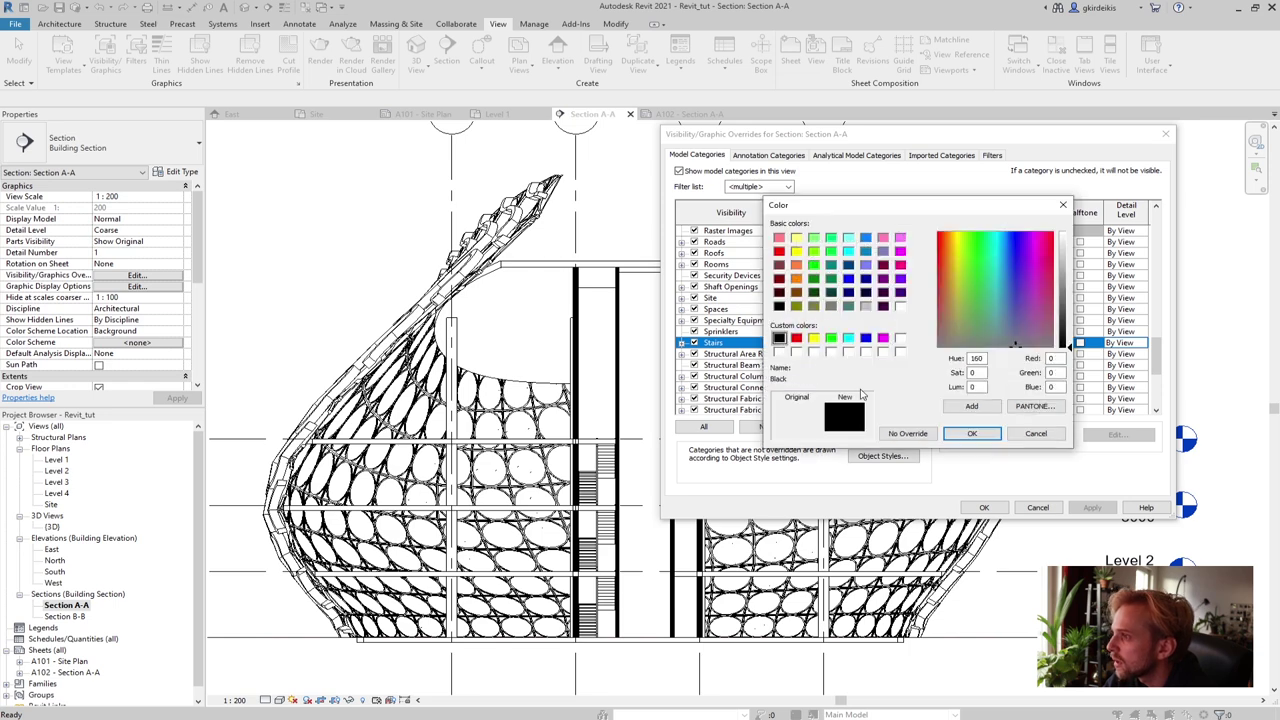
left_click(971, 433)
left_click(952, 398)
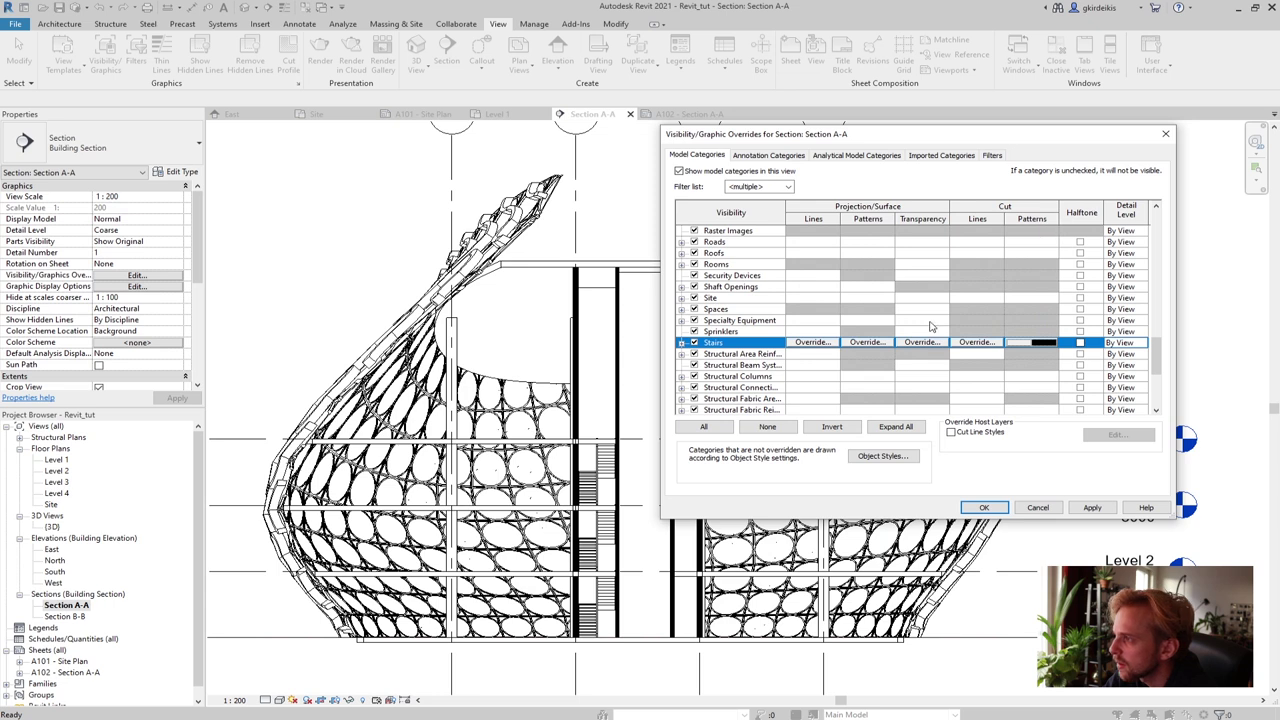
left_click_drag(1159, 362, 1165, 350)
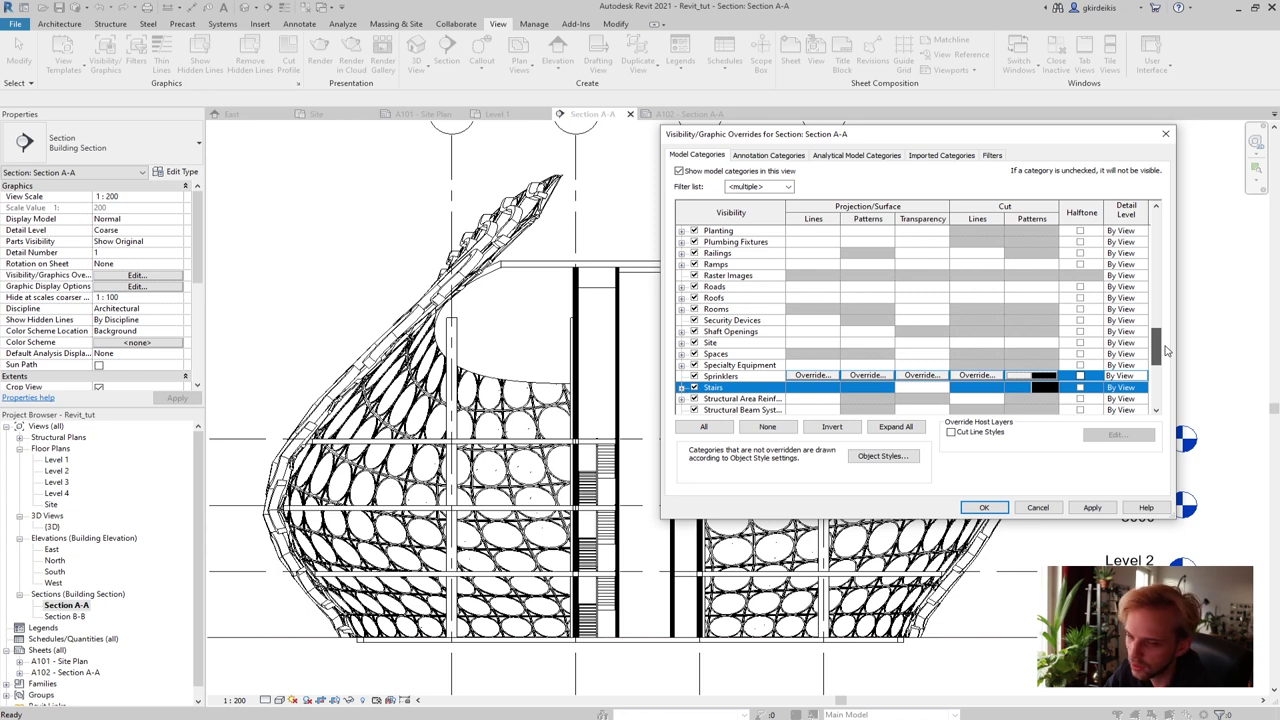
Scroll the Model Categories list down to Floors and select its row
left_click_drag(1165, 350, 1165, 345)
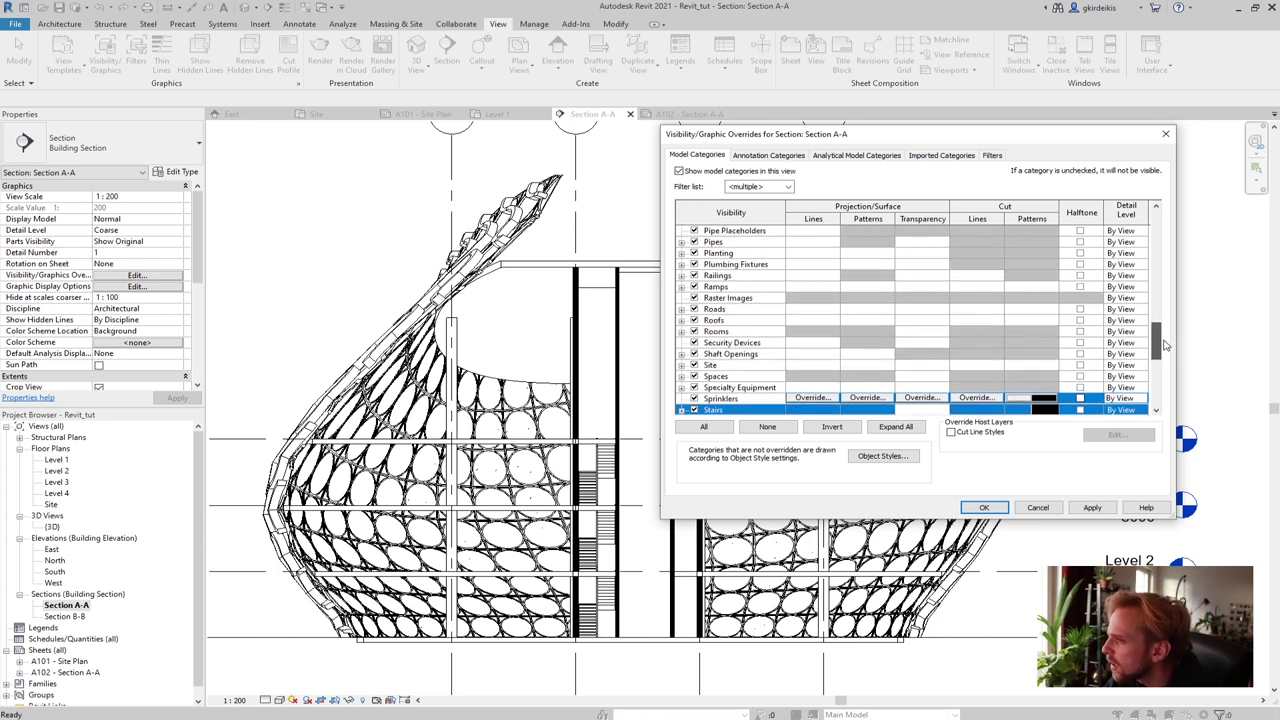
left_click_drag(1165, 345, 1184, 290)
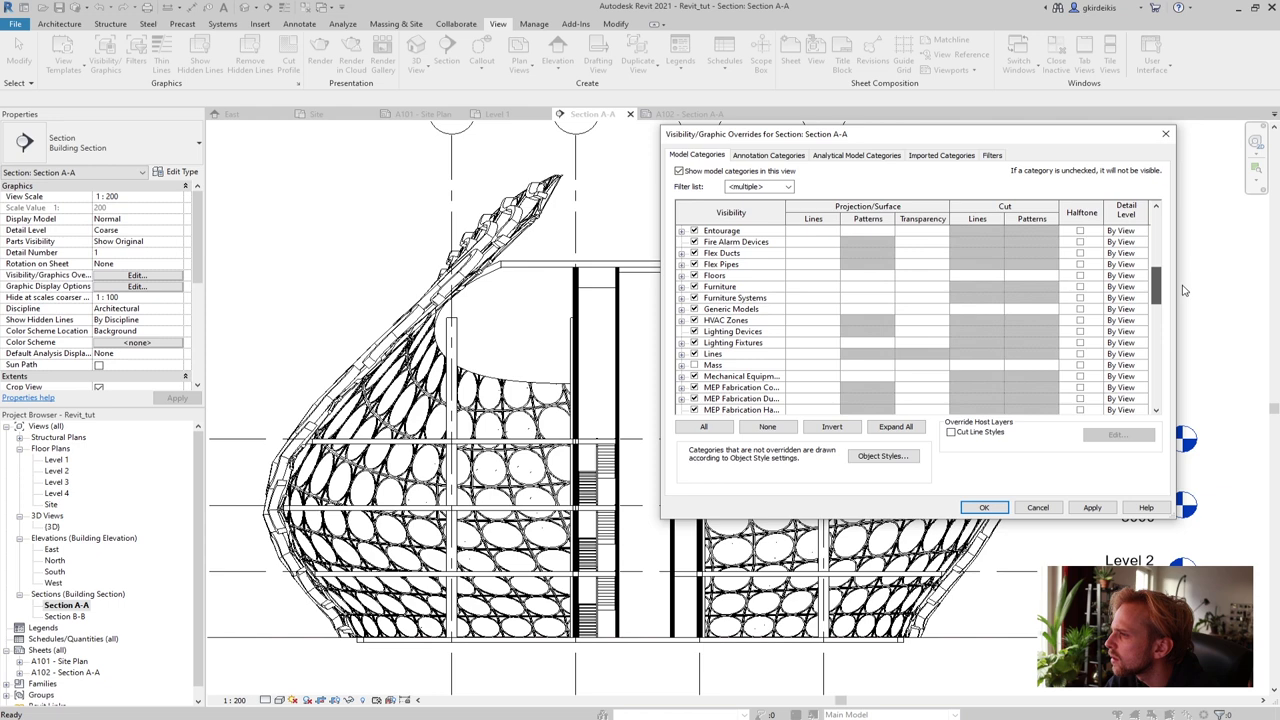
left_click_drag(1184, 294, 1189, 281)
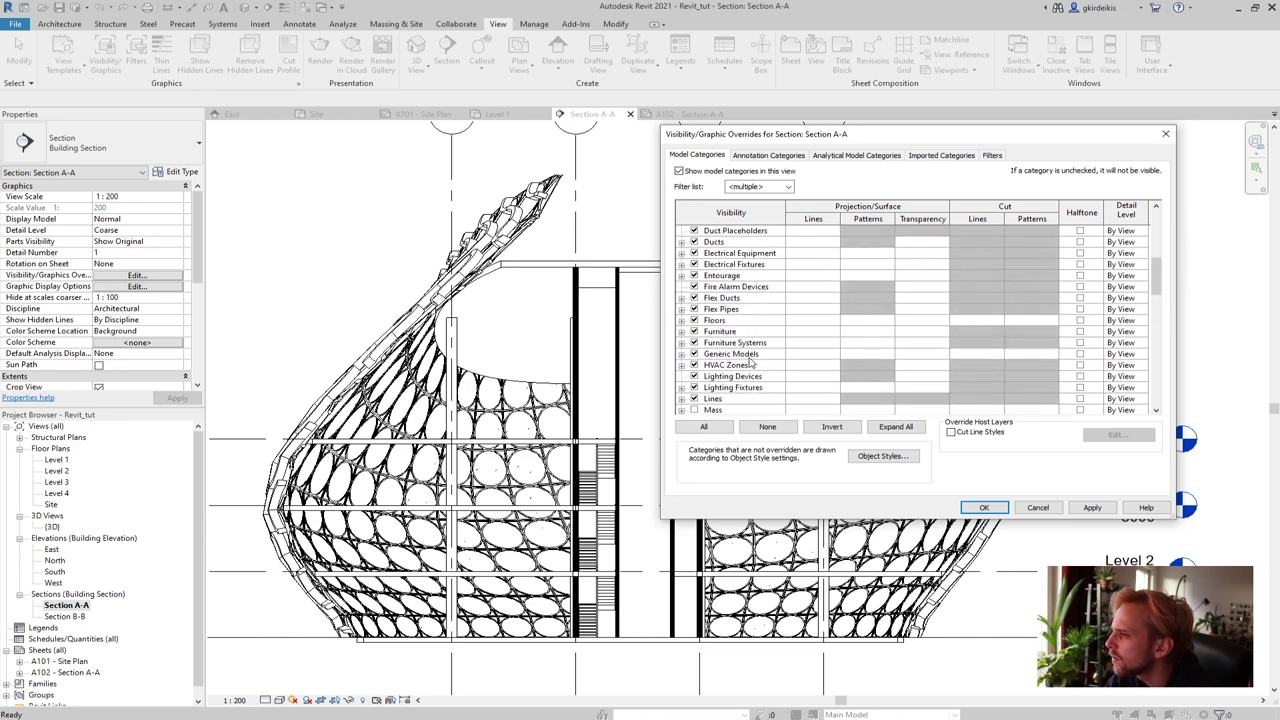
left_click(1030, 320)
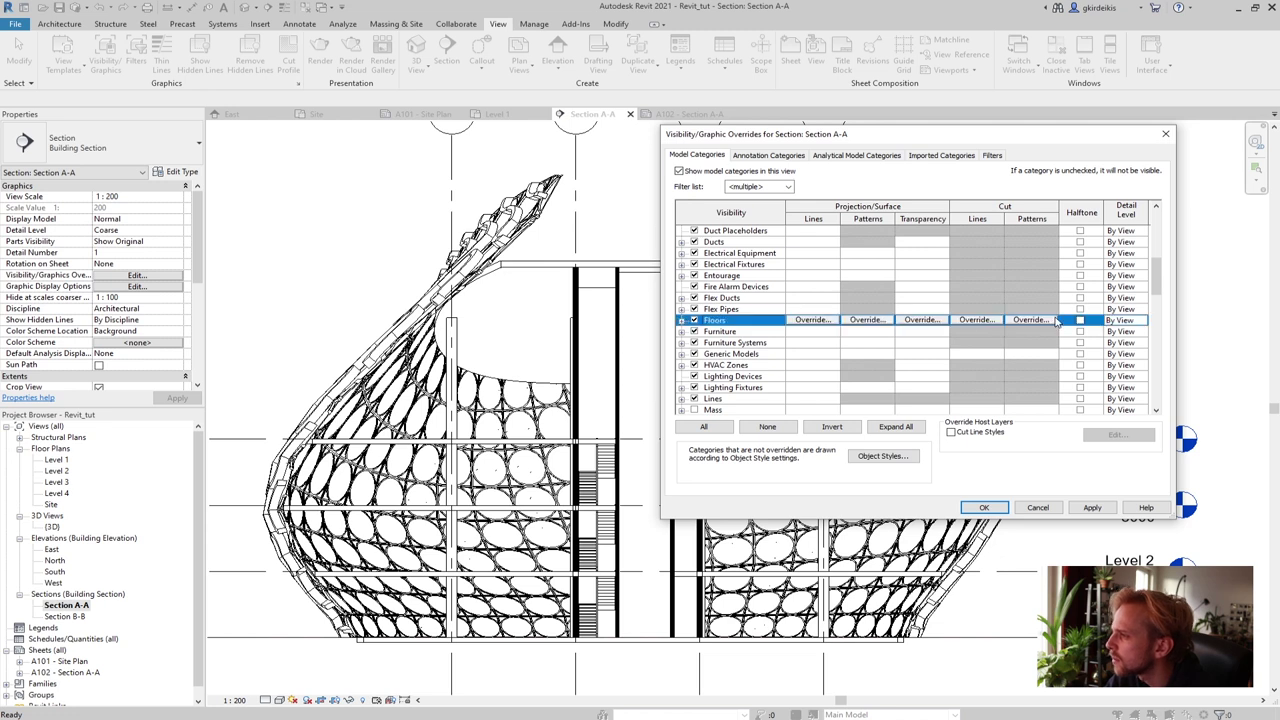
left_click(1030, 320)
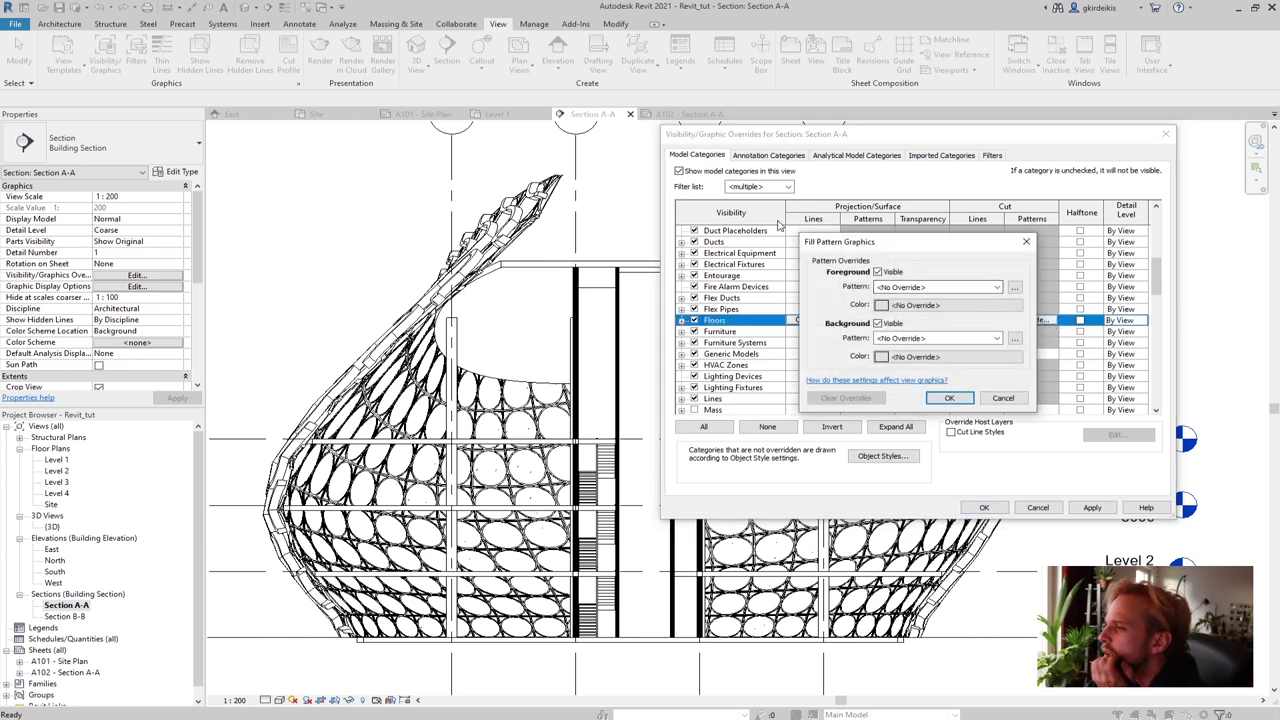
left_click(1003, 397)
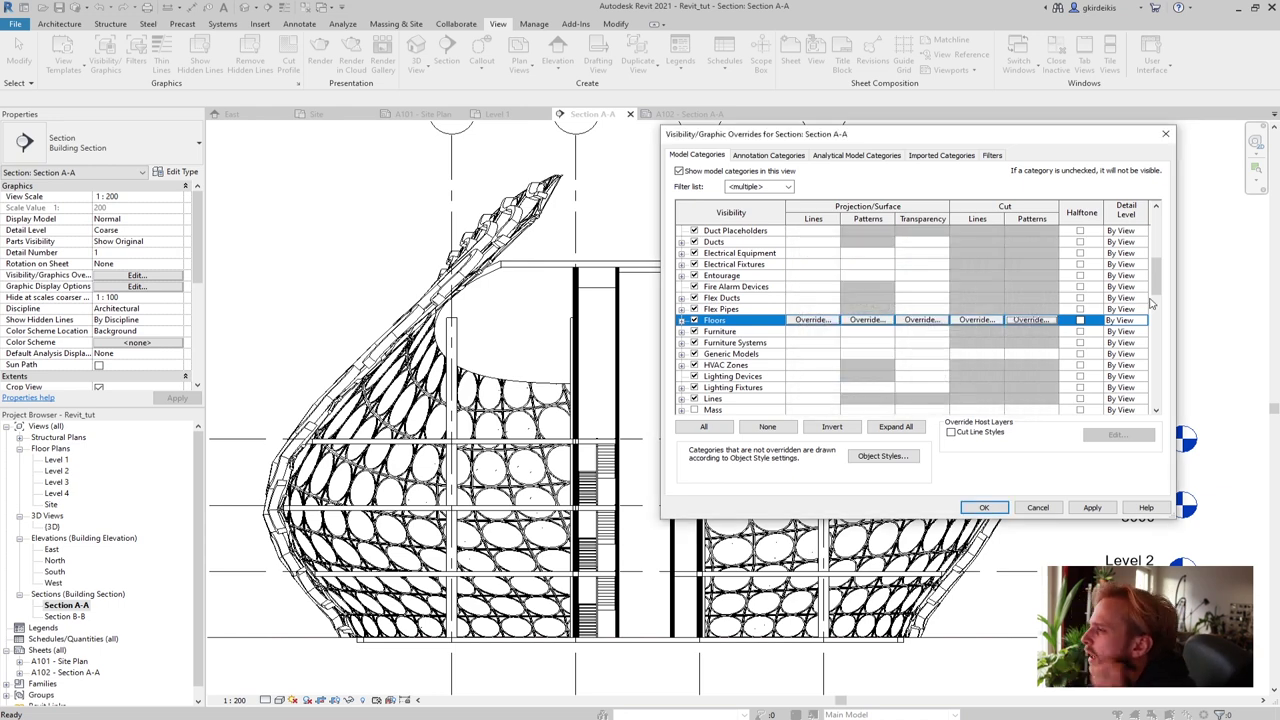
Override the Floors cut pattern with a black solid-fill background, leaving the foreground unchanged
left_click_drag(1155, 275, 1179, 307)
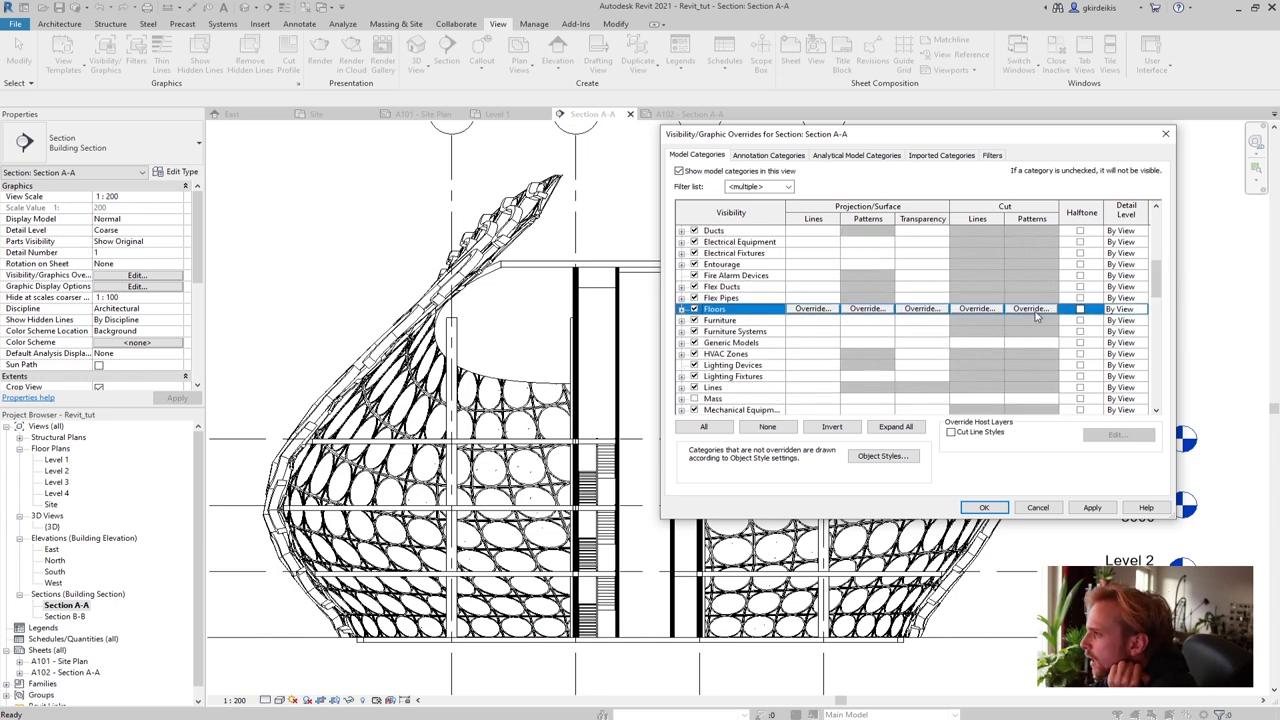
left_click(1031, 309)
left_click(920, 311)
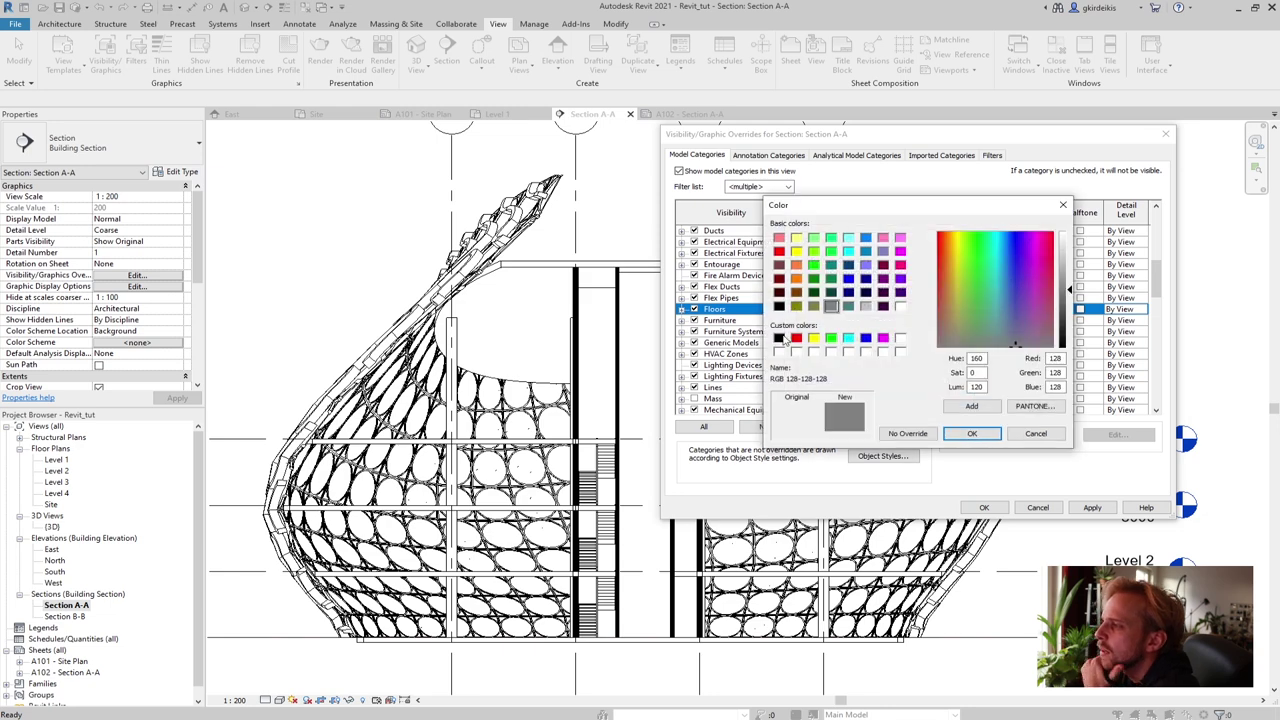
left_click(779, 337)
left_click(971, 433)
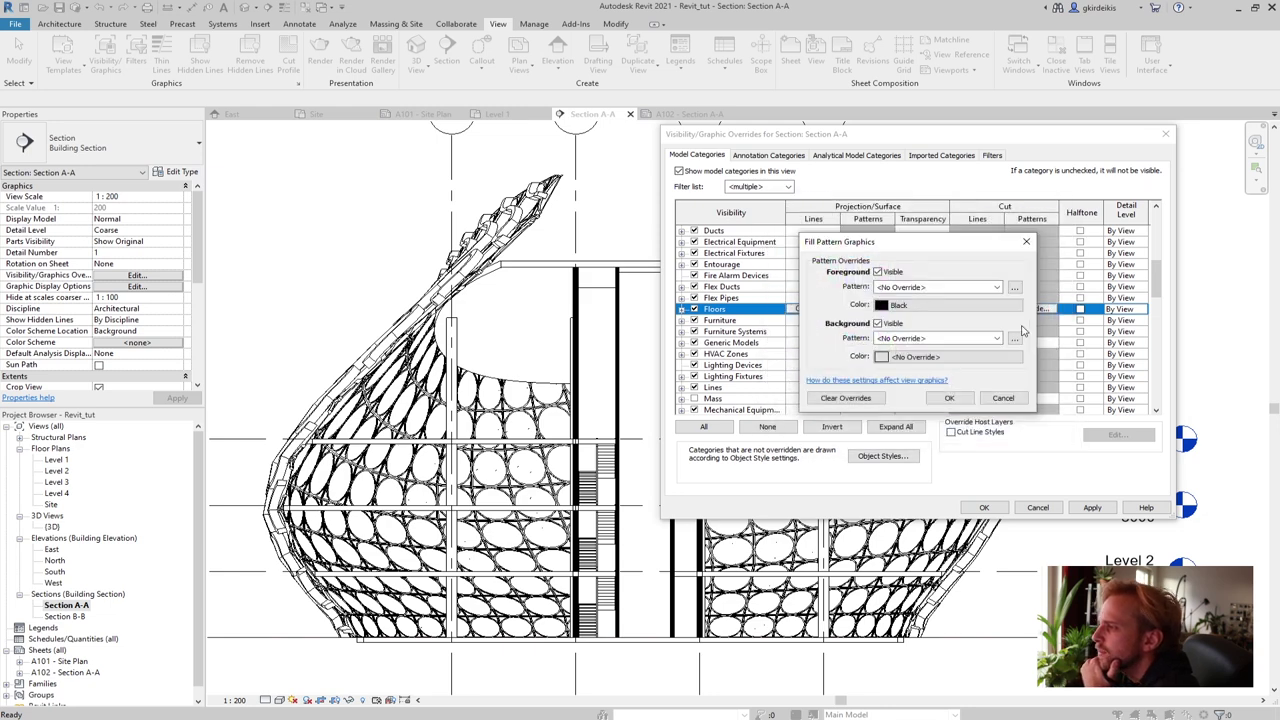
left_click(988, 309)
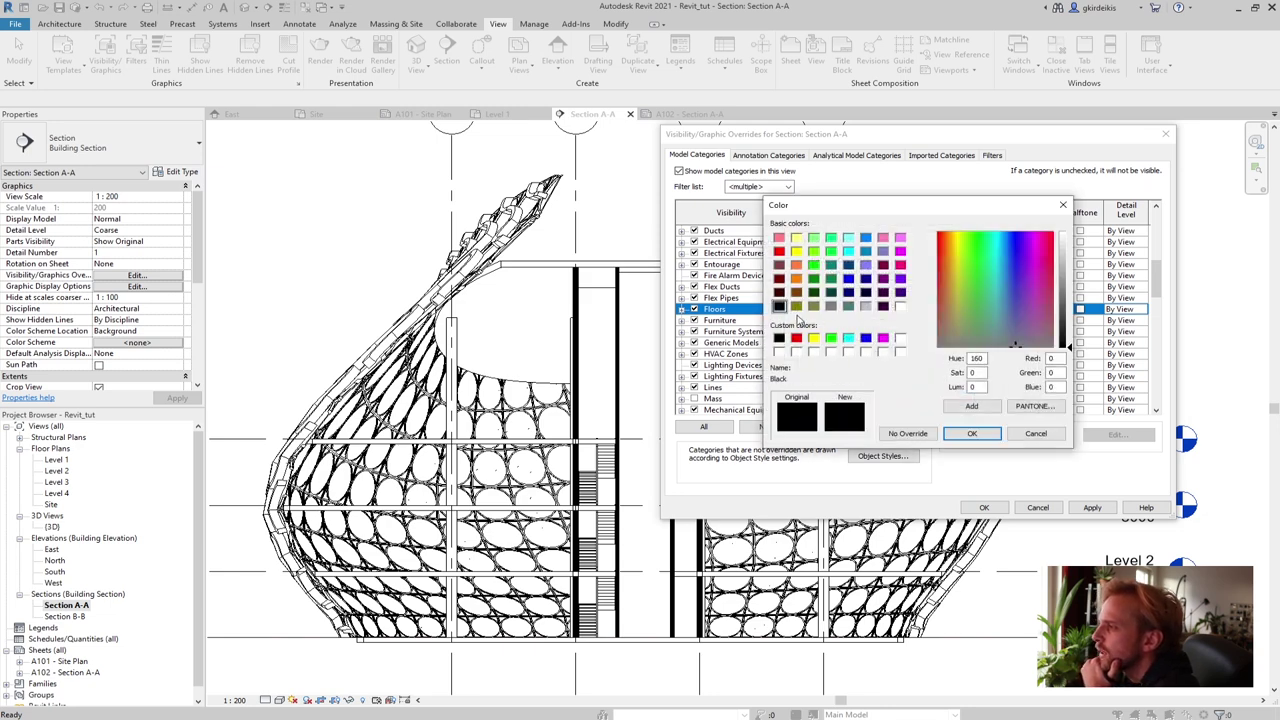
left_click(950, 432)
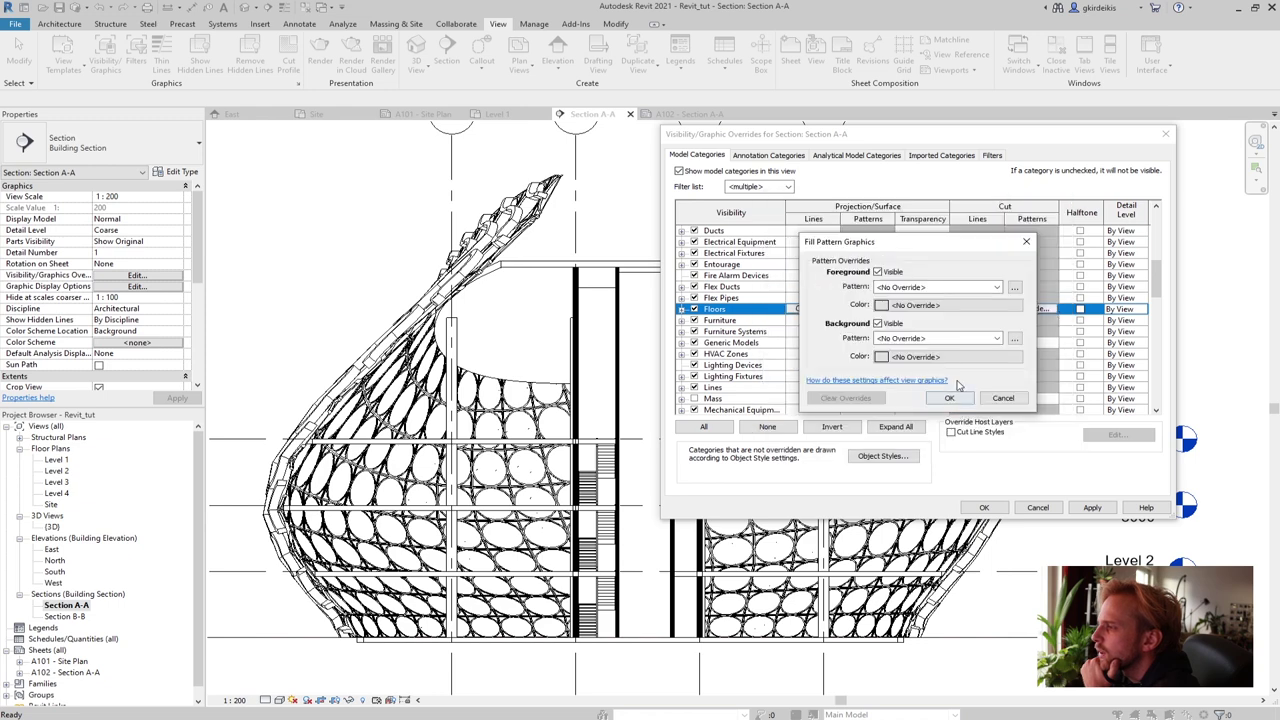
left_click(944, 338)
left_click(938, 360)
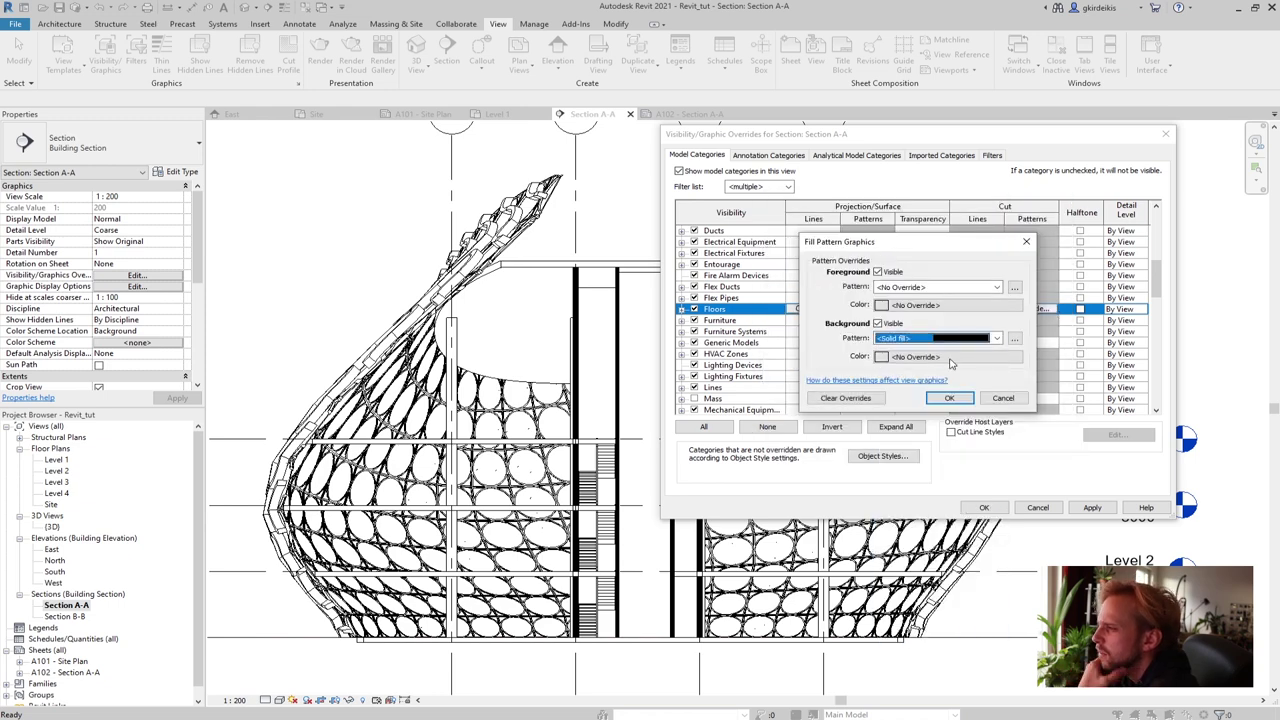
left_click(940, 356)
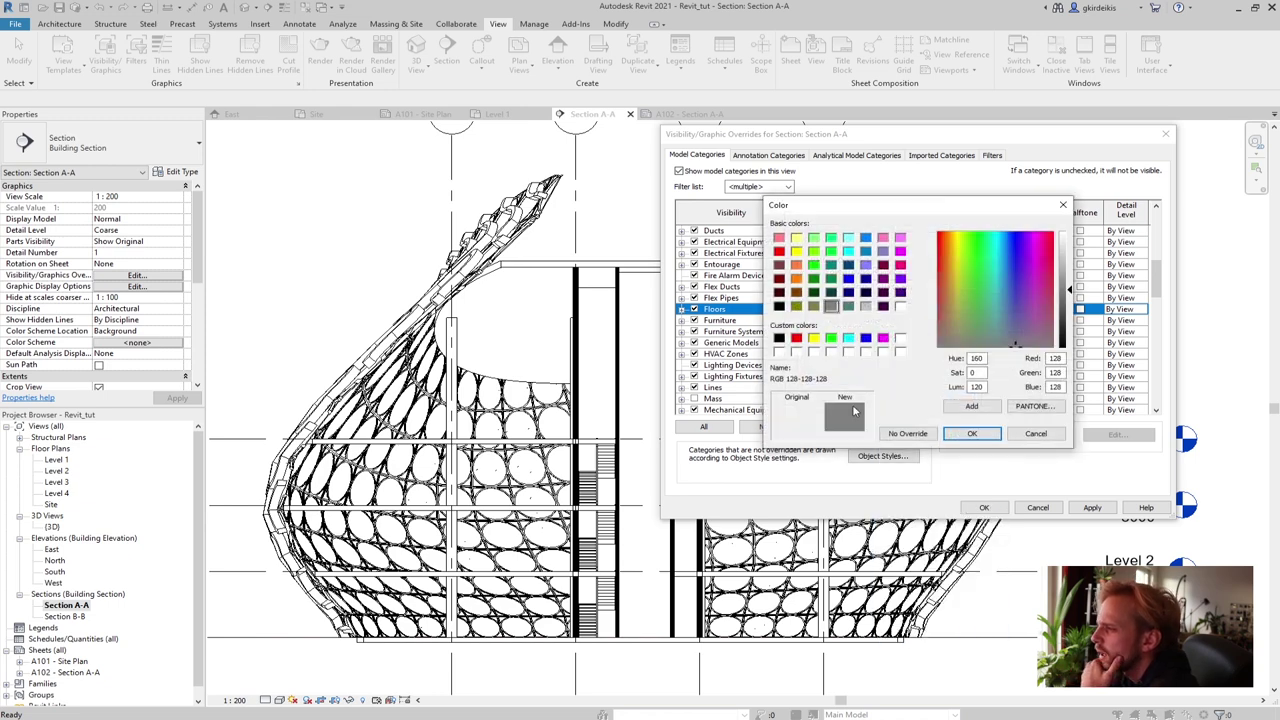
left_click(972, 433)
left_click(955, 406)
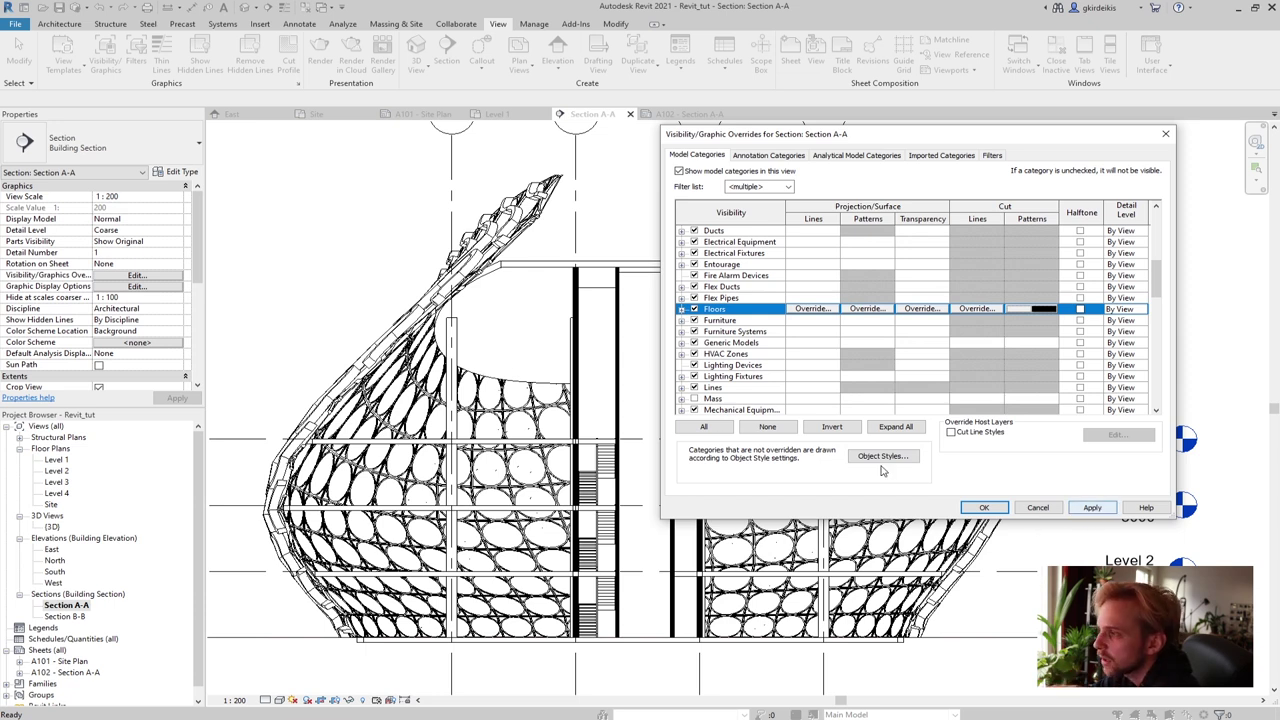
Open the Roofs cut pattern override and leave its foreground pattern cleared
left_click_drag(1160, 298, 1155, 368)
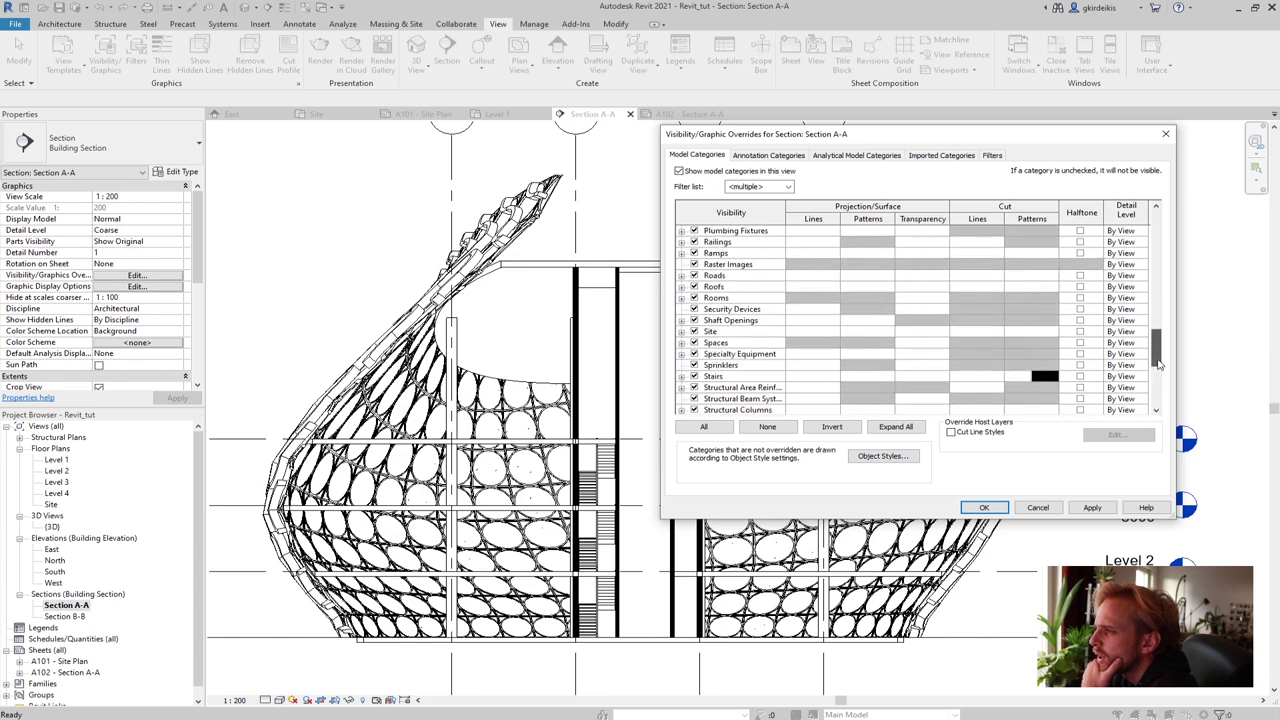
left_click(1046, 289)
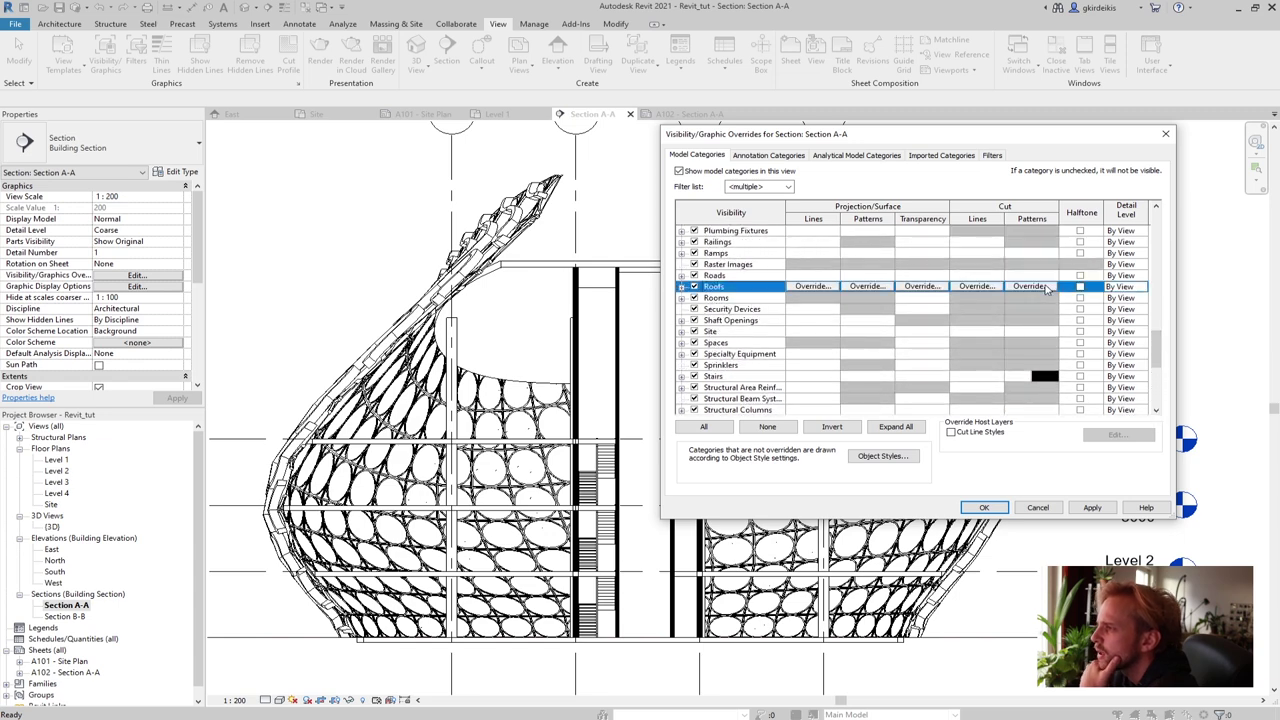
left_click(1046, 289)
left_click(928, 287)
scroll(928, 290, "up", 2)
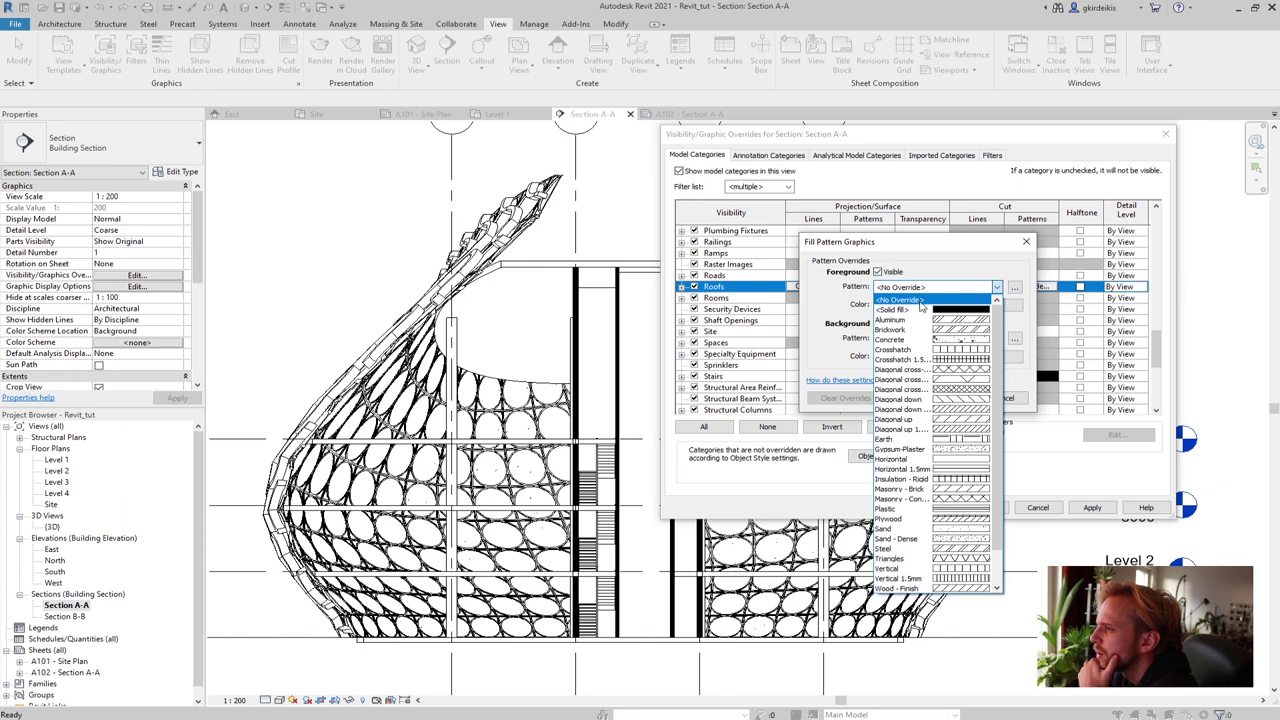
left_click(920, 302)
left_click(915, 305)
left_click(1036, 433)
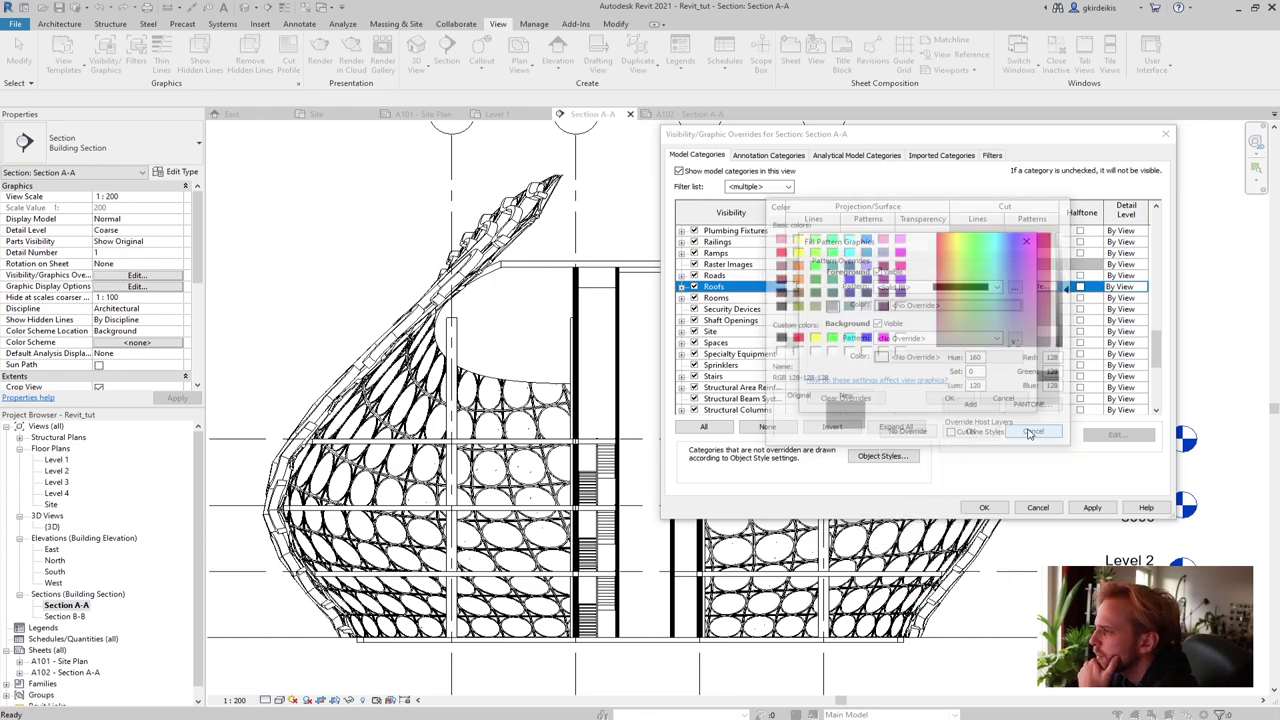
left_click(932, 288)
left_click(932, 288)
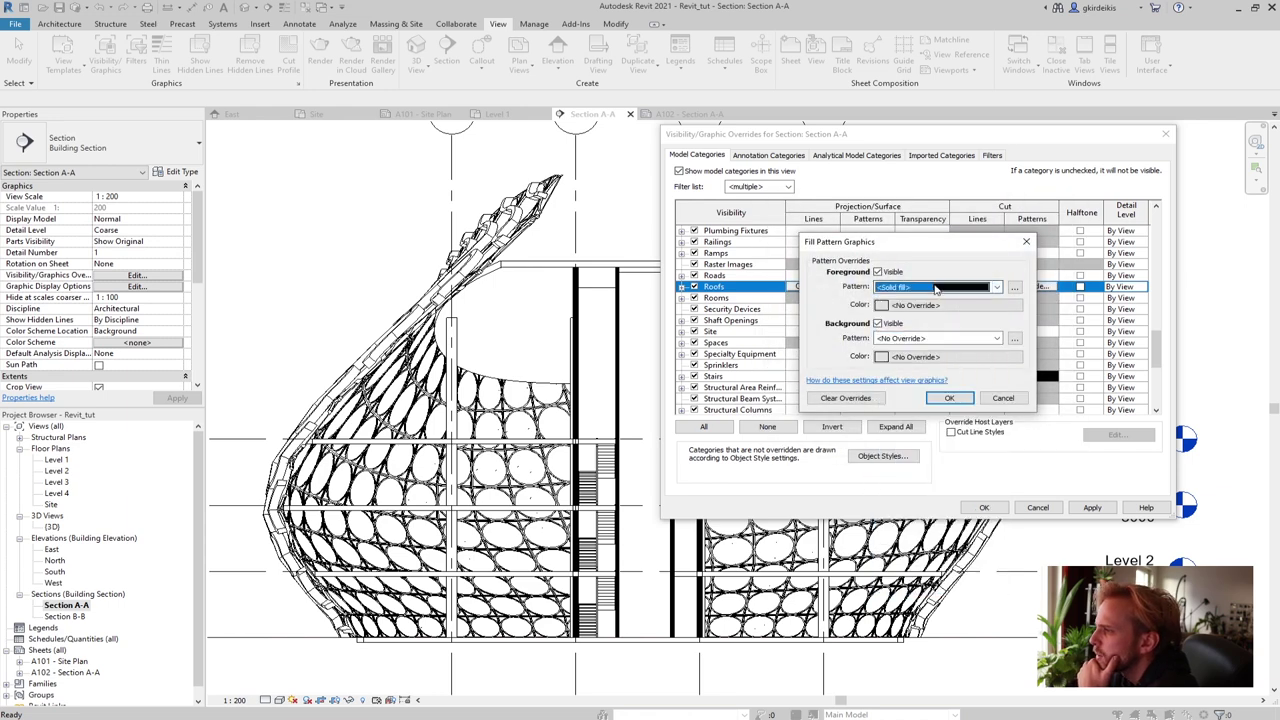
left_click(997, 288)
scroll(936, 313, "up", 1)
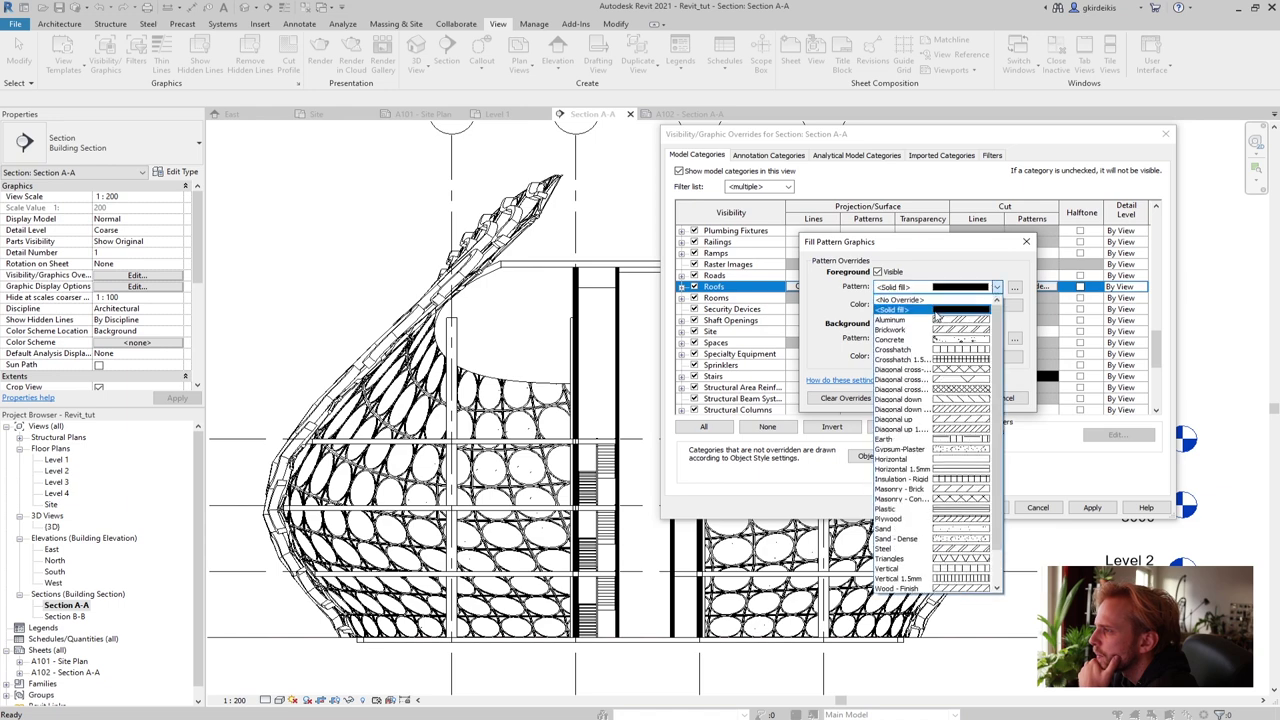
left_click(905, 300)
Give Roofs a black solid-fill background and apply all overrides to Section A-A
left_click(906, 340)
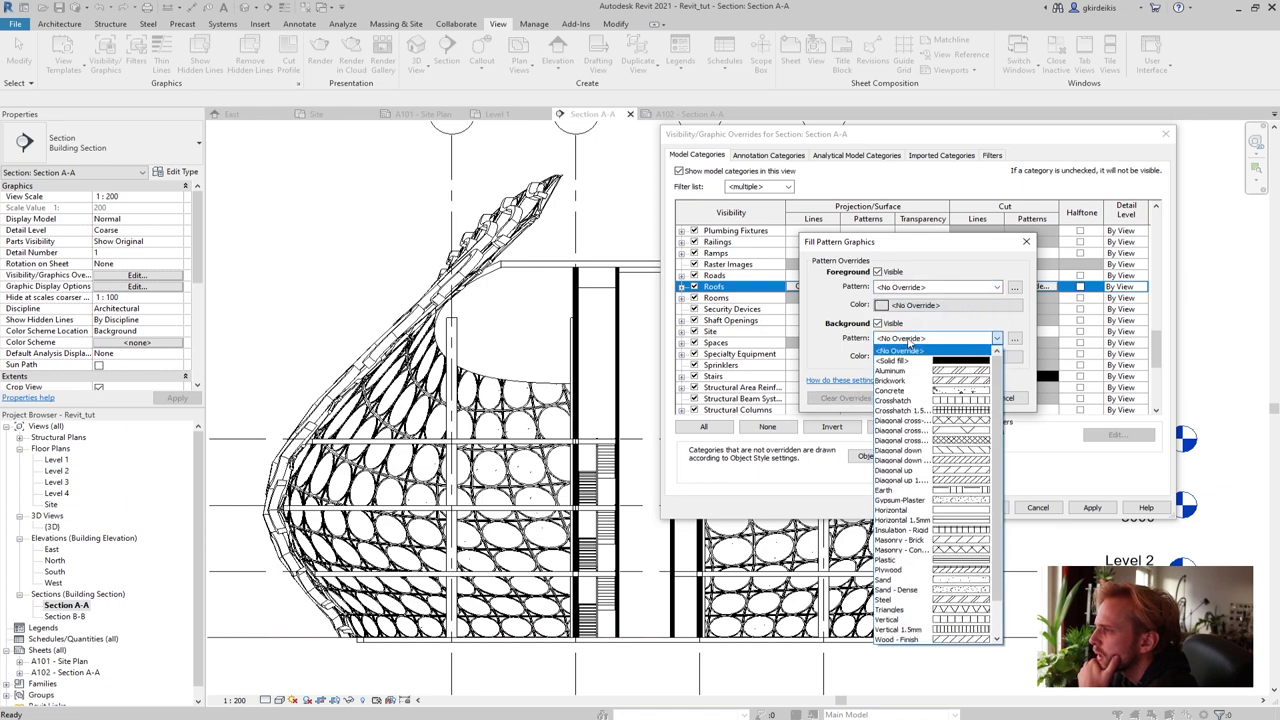
left_click(900, 360)
left_click(935, 356)
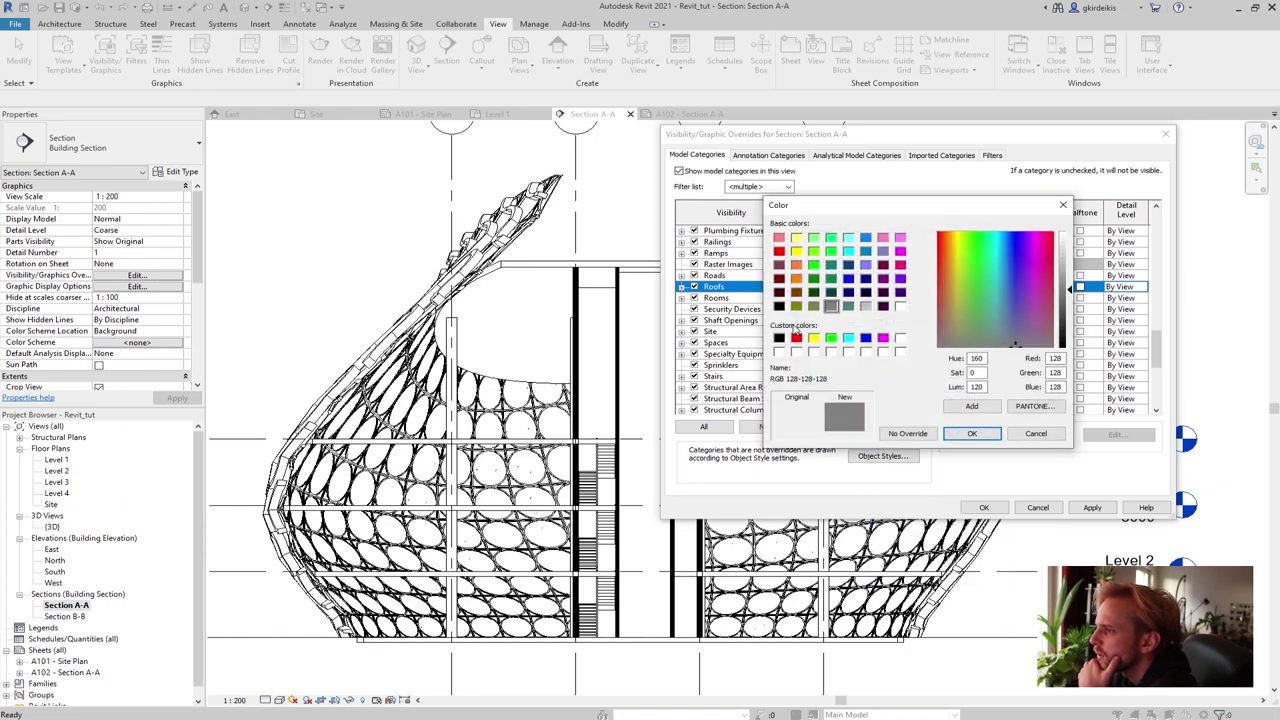
left_click(972, 433)
left_click(952, 401)
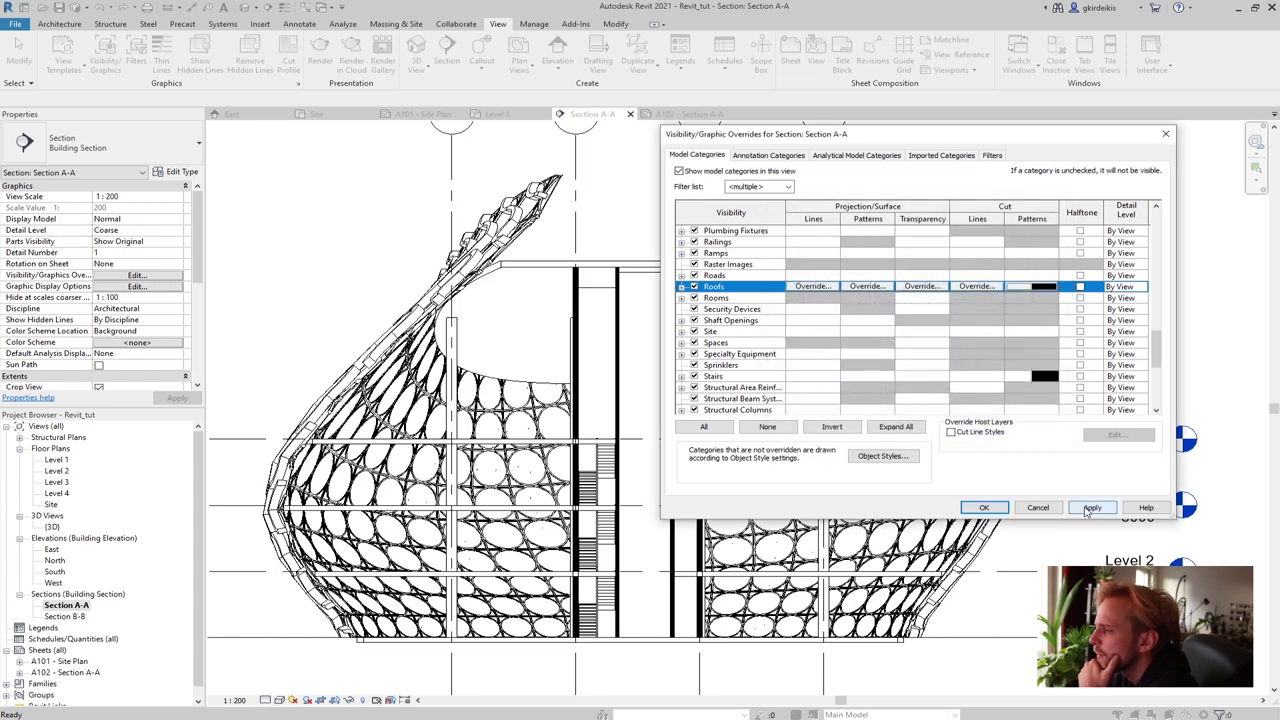
left_click(1084, 507)
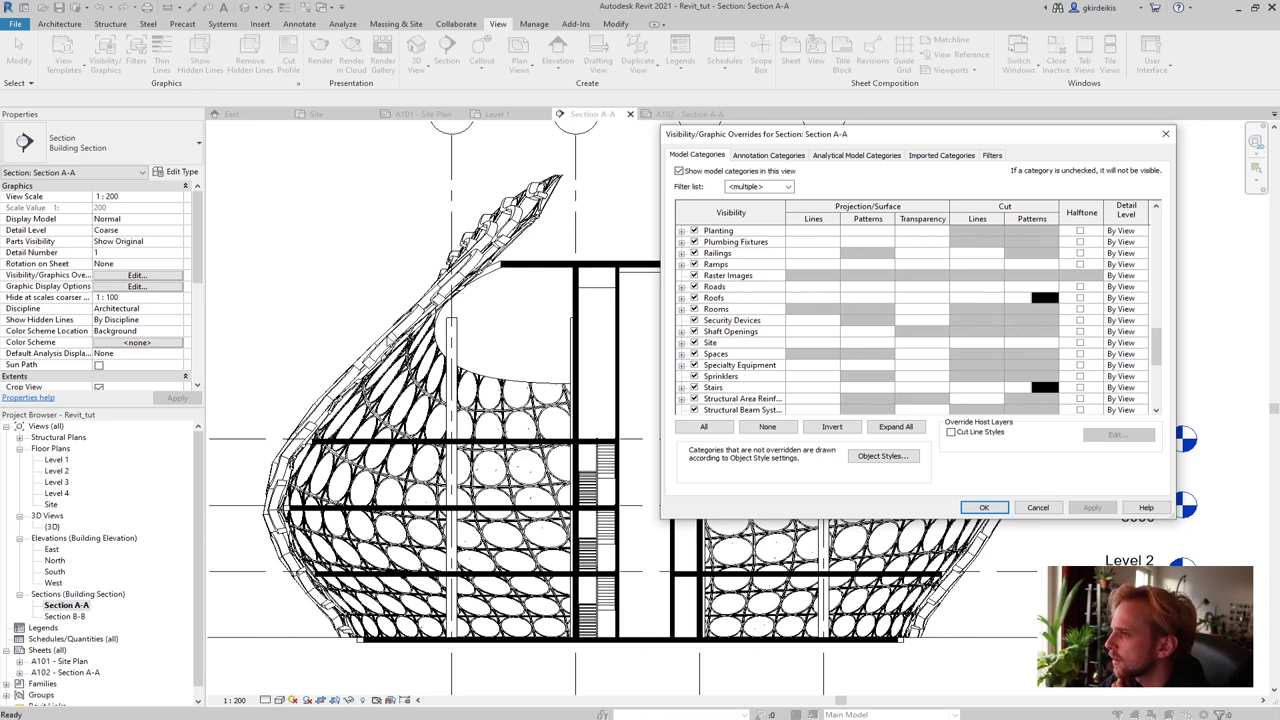
Override Curtain Wall Mullions cut patterns with a solid fill black background and apply to Section A-A
left_click_drag(1157, 355, 1168, 235)
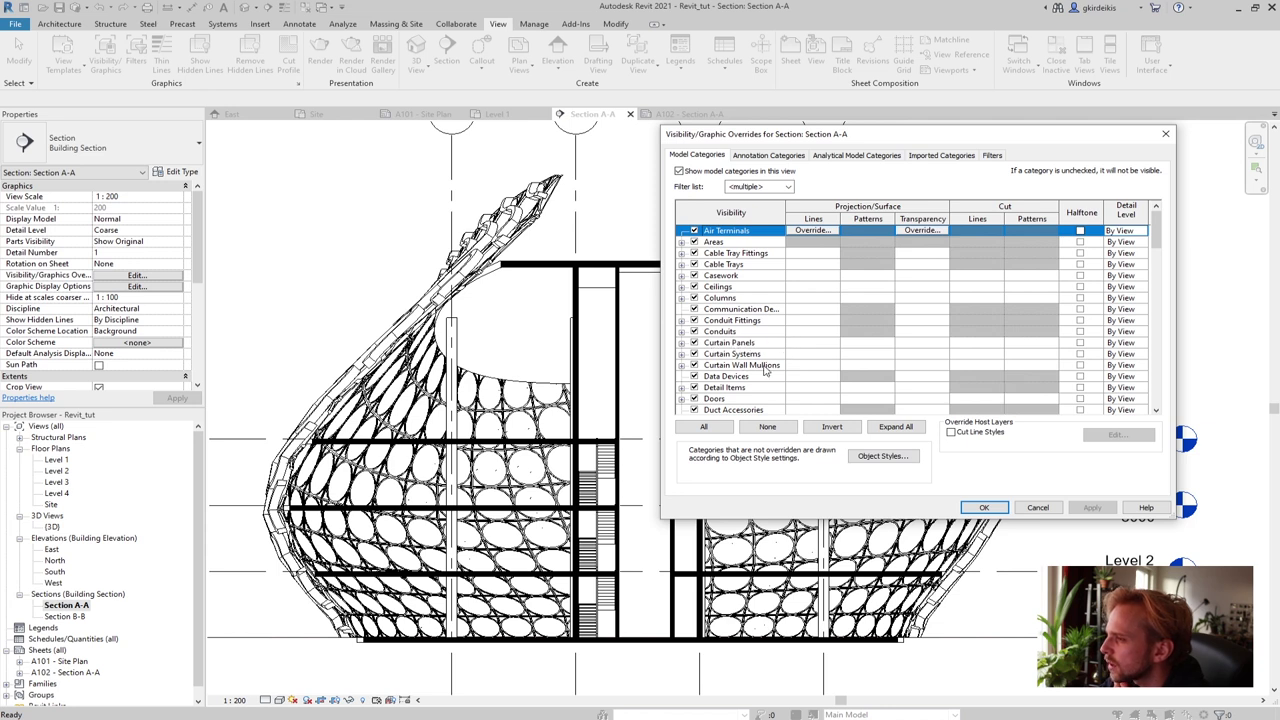
left_click(876, 365)
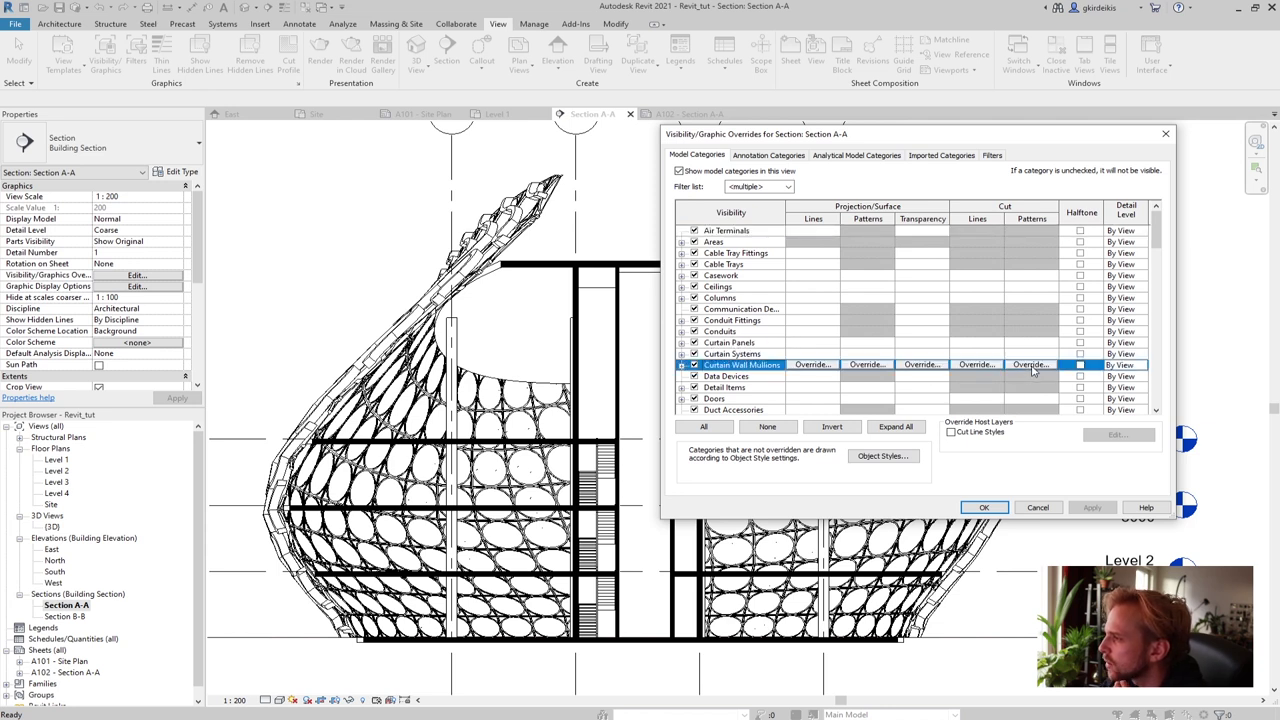
left_click(876, 365)
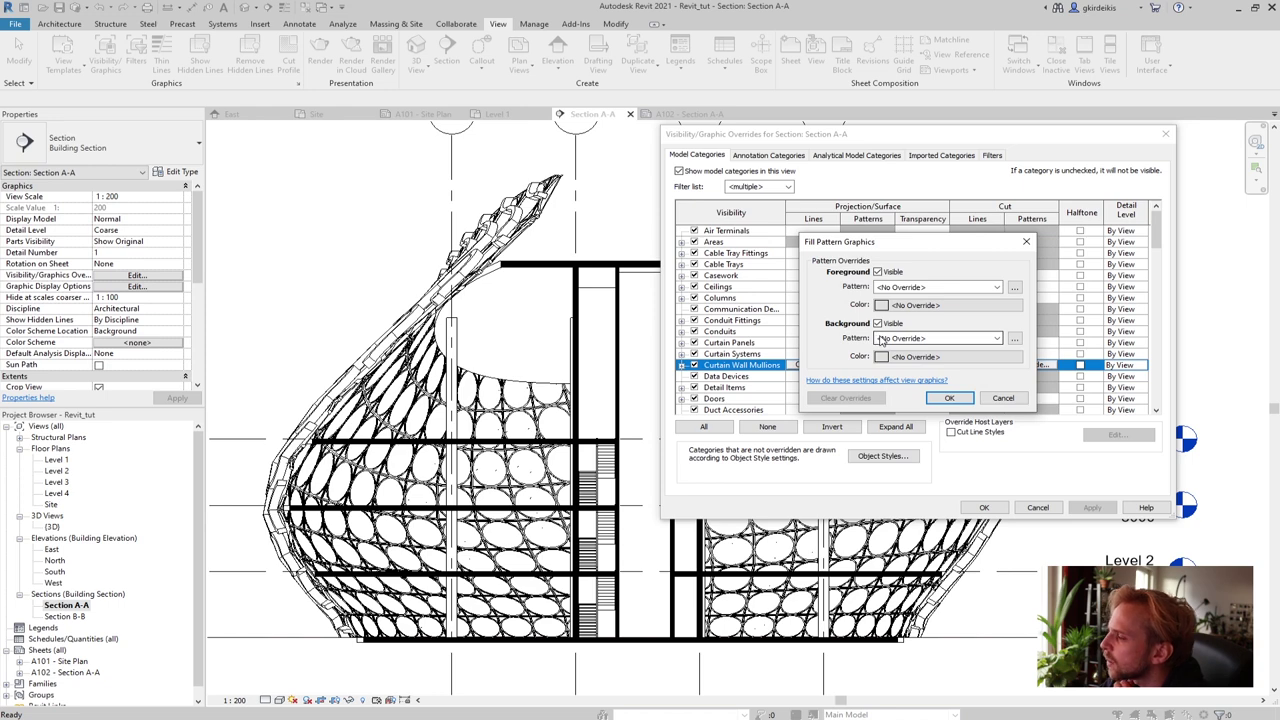
left_click(880, 338)
left_click(925, 352)
left_click(908, 357)
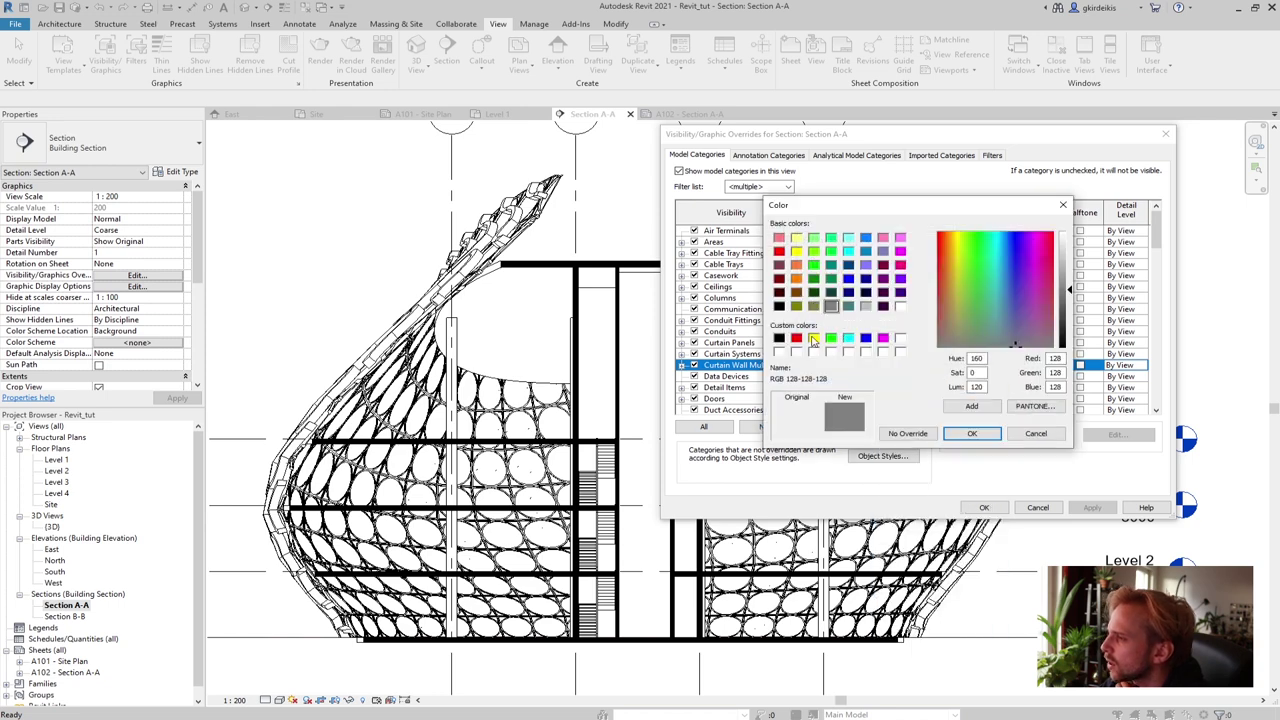
left_click(780, 338)
left_click(972, 433)
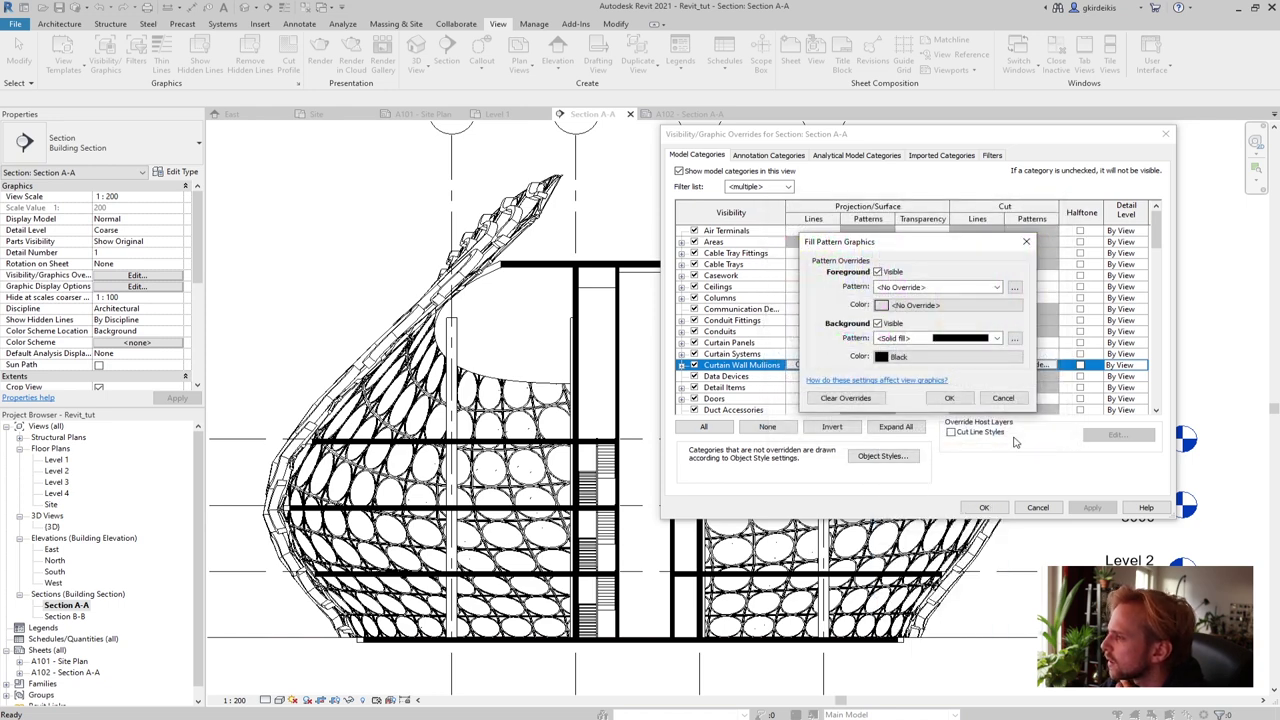
left_click(949, 398)
left_click(1104, 509)
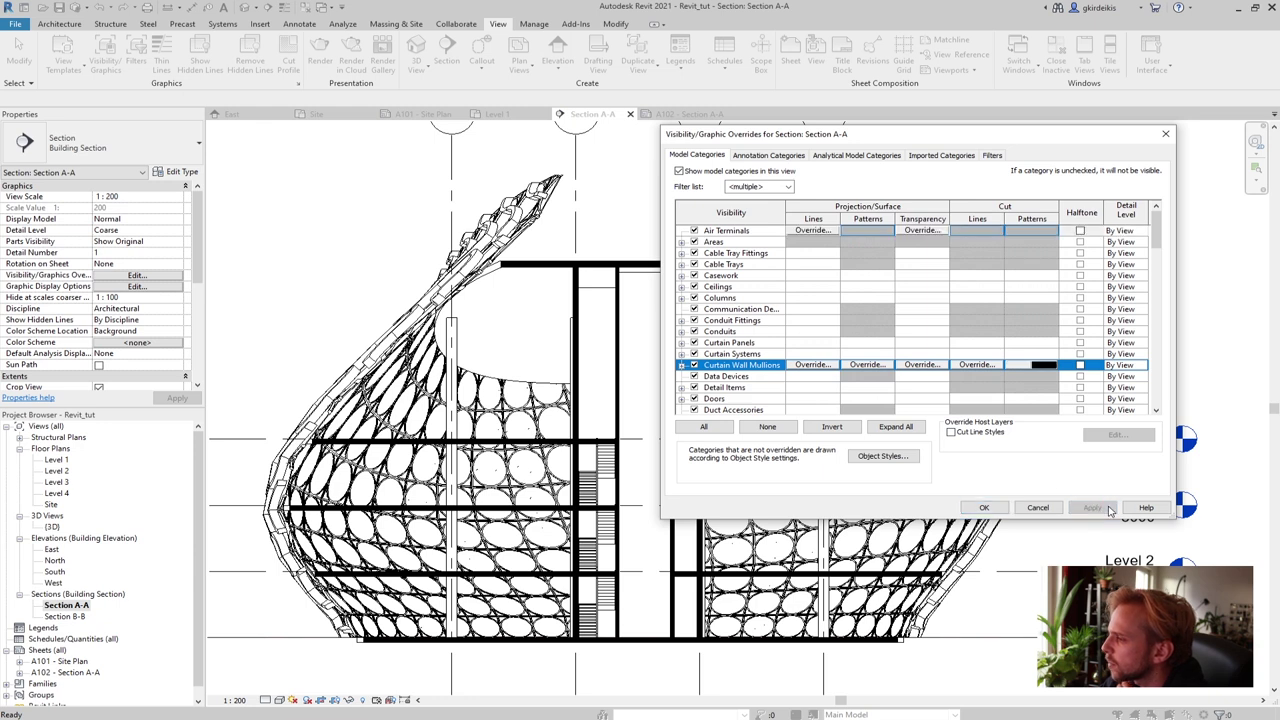
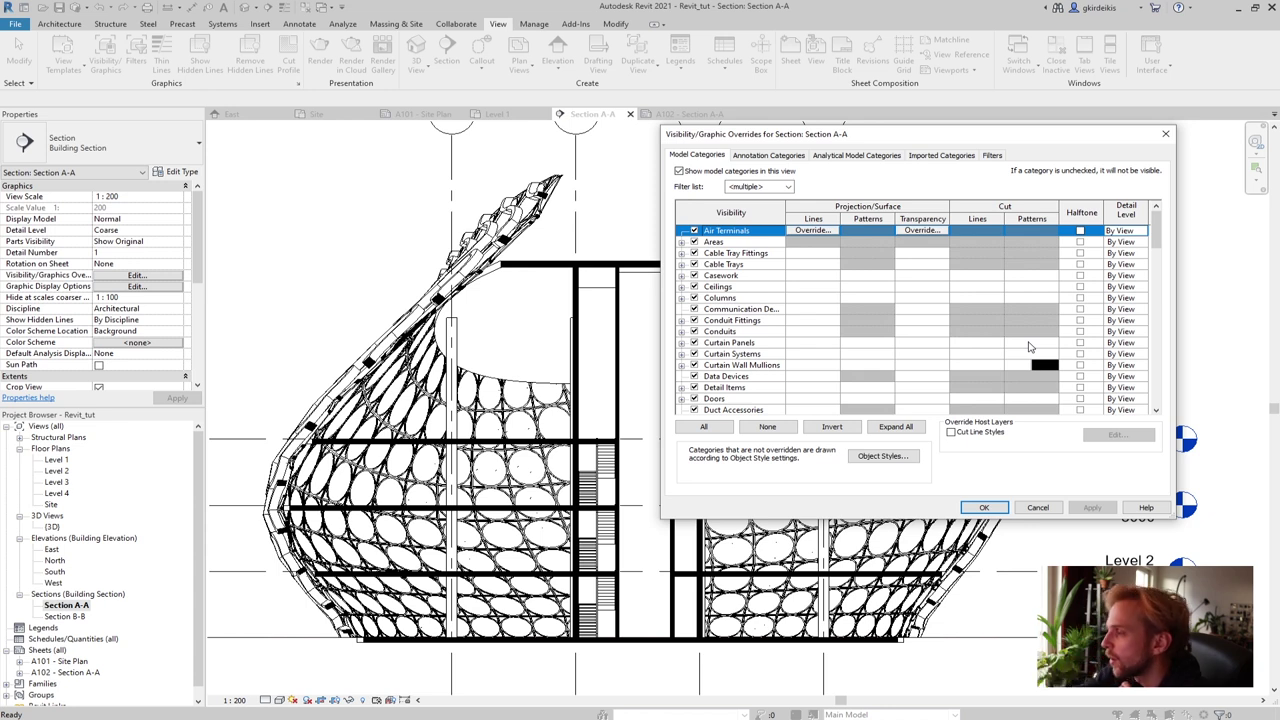
Give Curtain Panels a 51% transparency override and apply it to the section
left_click(925, 345)
left_click(925, 345)
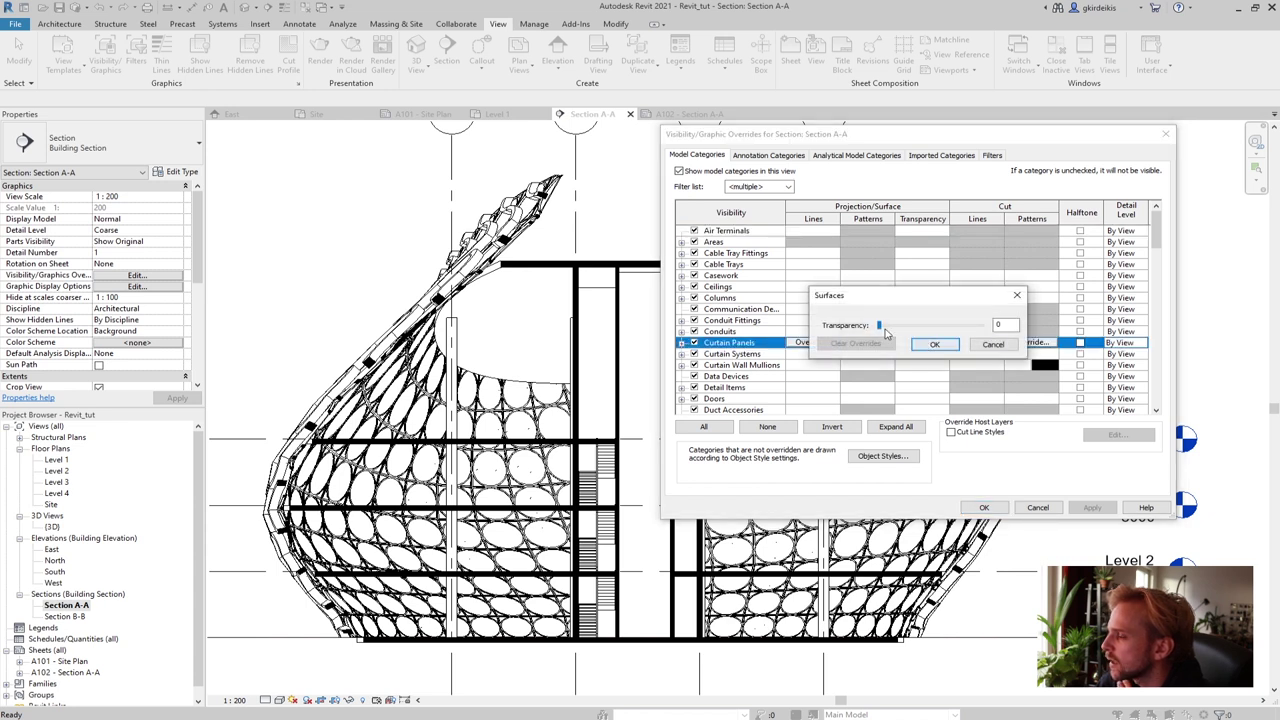
left_click_drag(879, 325, 933, 337)
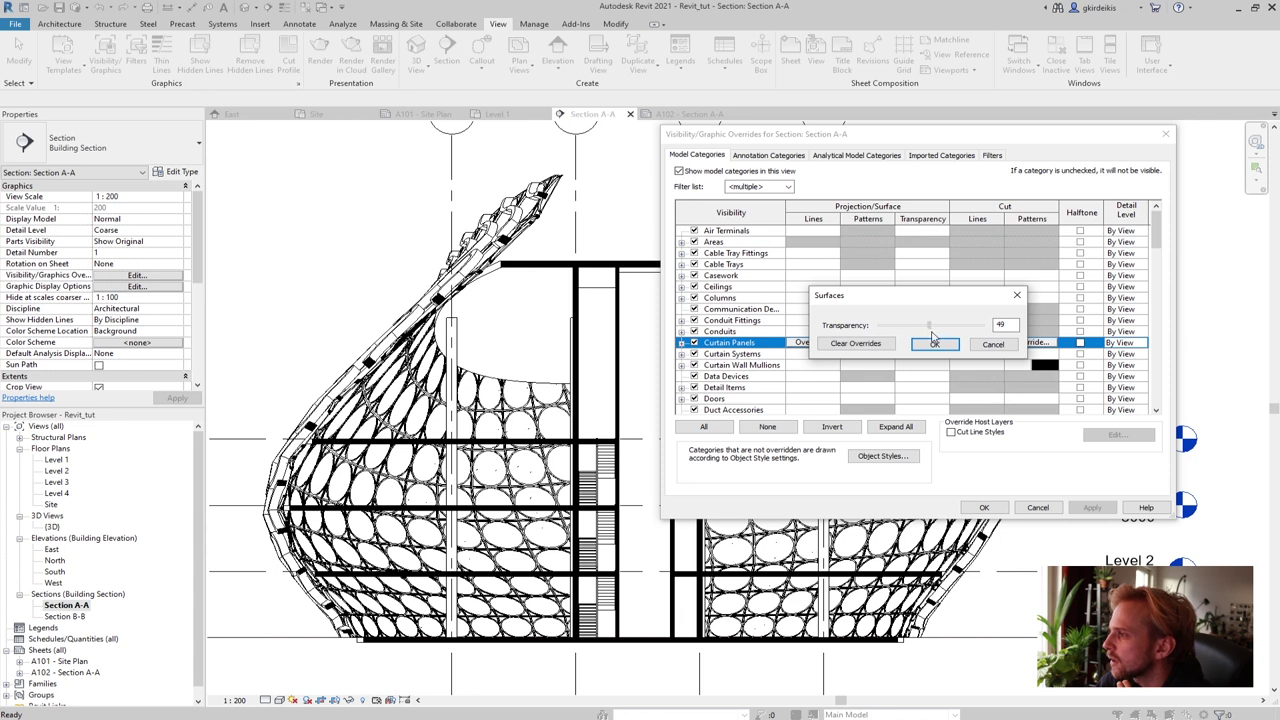
left_click(933, 343)
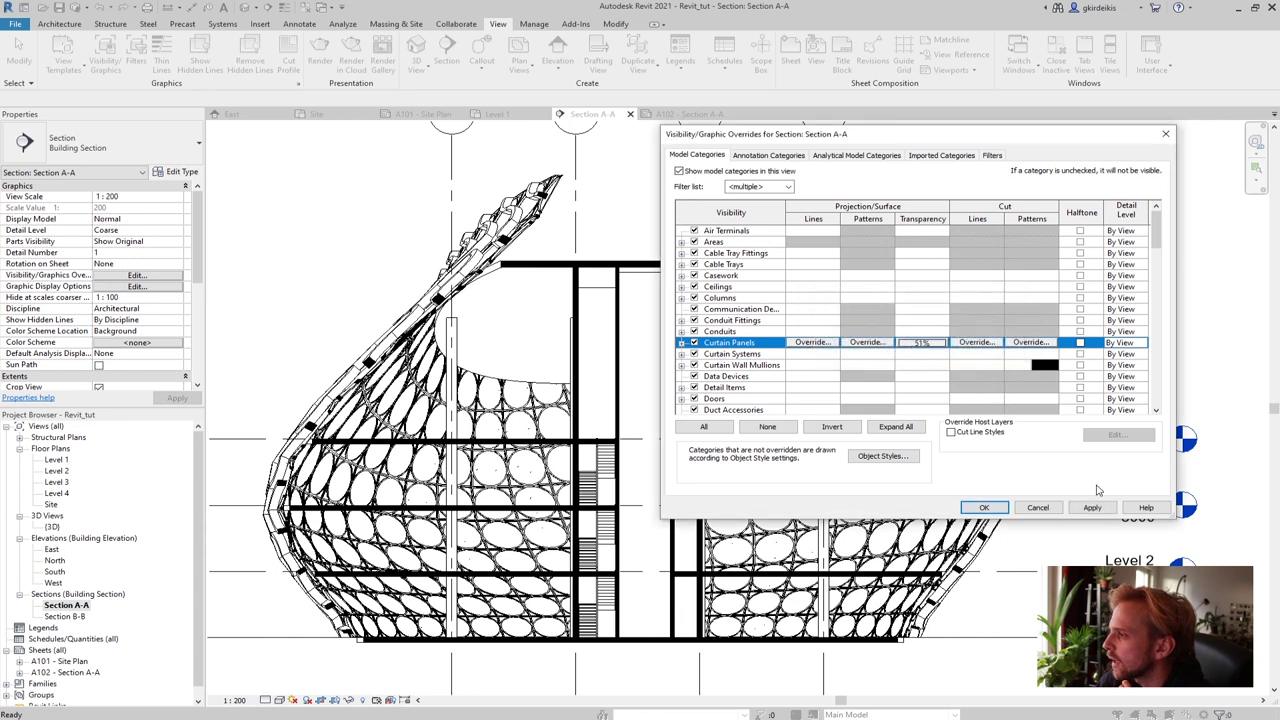
left_click(1092, 507)
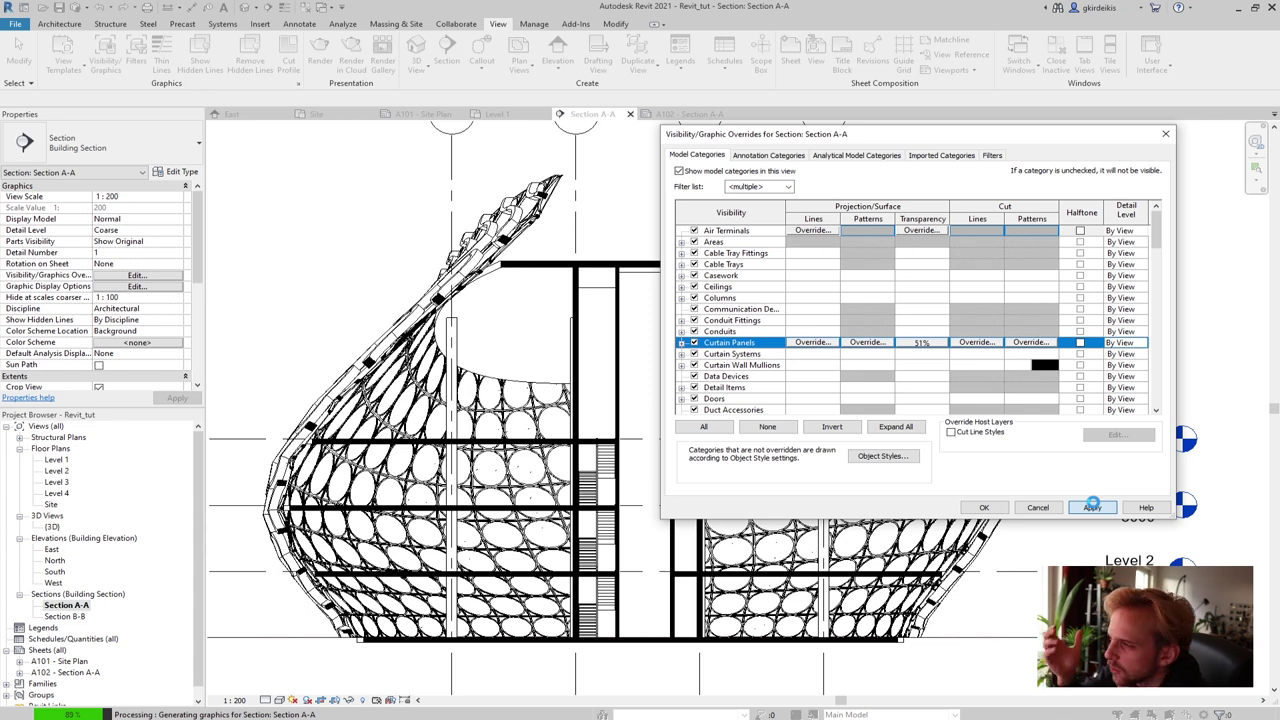
left_click(1092, 507)
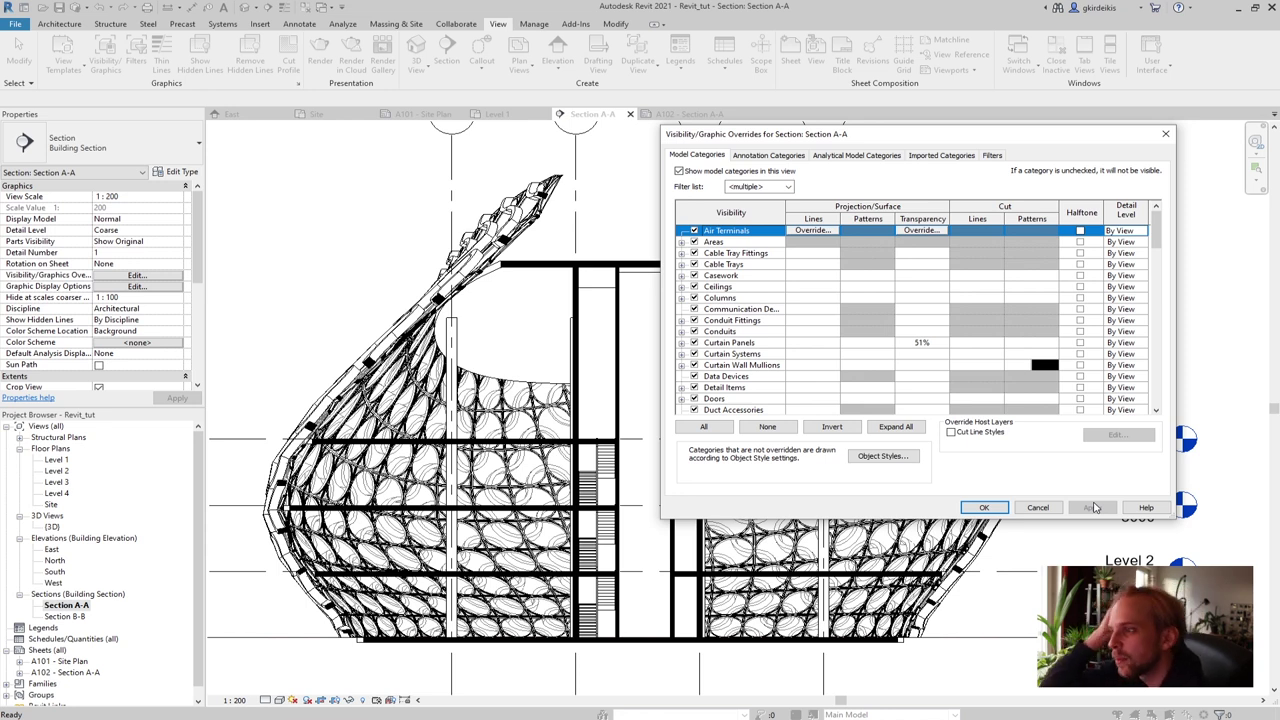
Lower the Curtain Panels transparency override to 33%
left_click(925, 346)
left_click(925, 346)
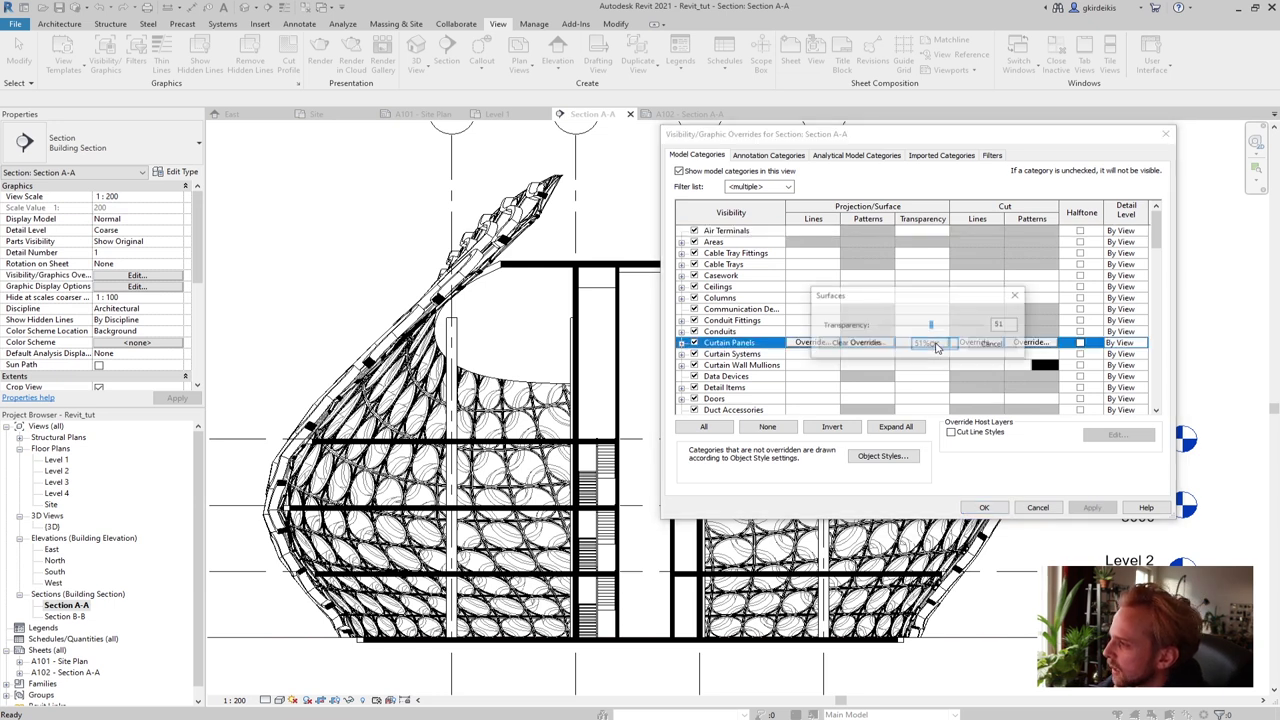
left_click(910, 326)
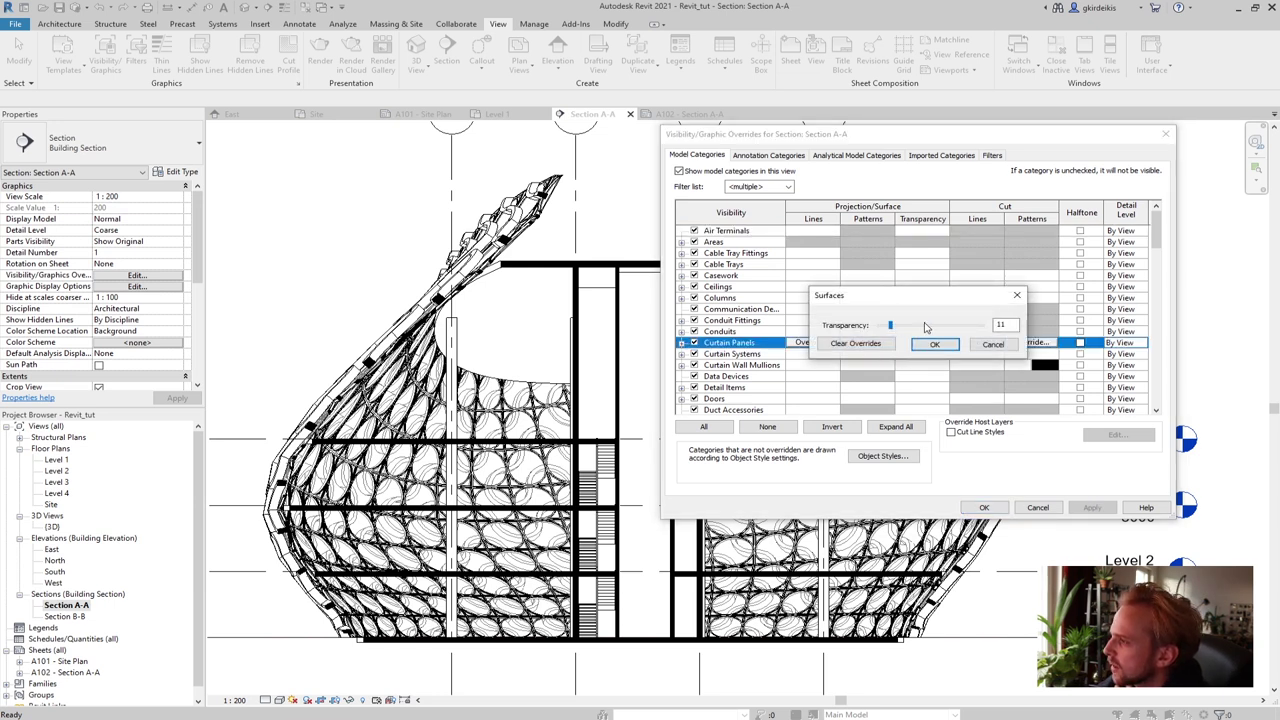
double_click(1000, 325)
type("33")
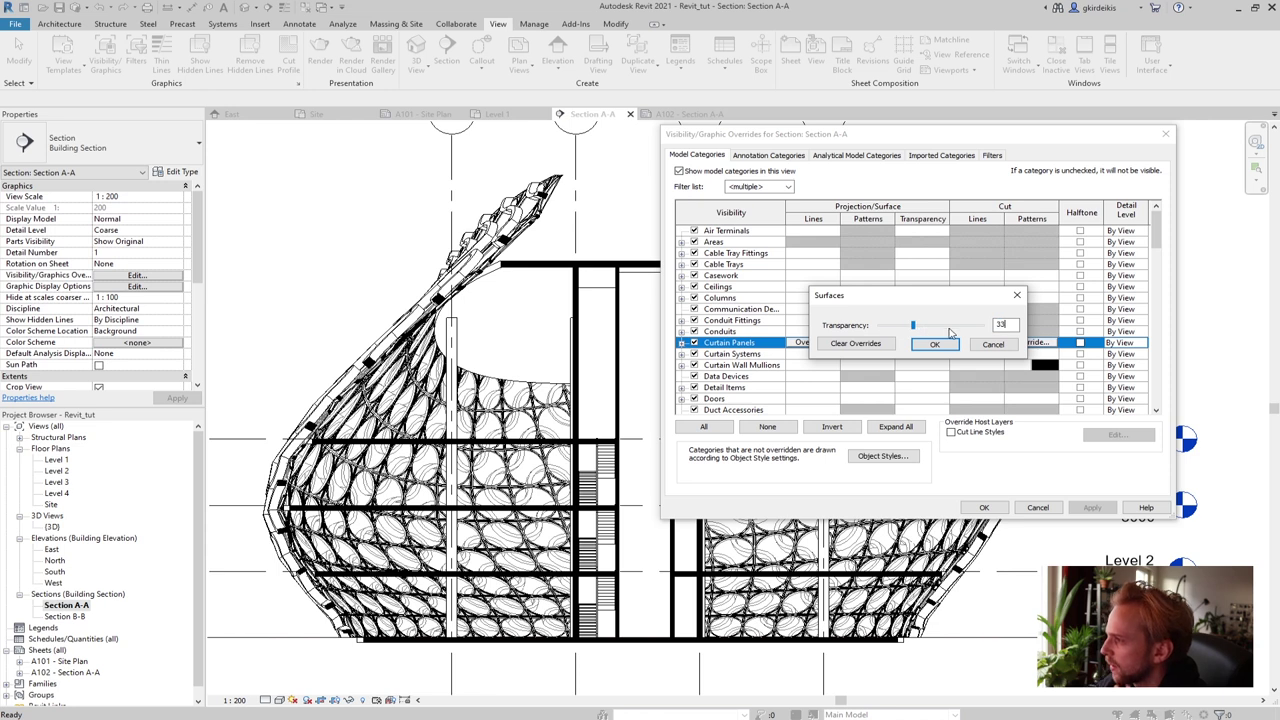
left_click(934, 344)
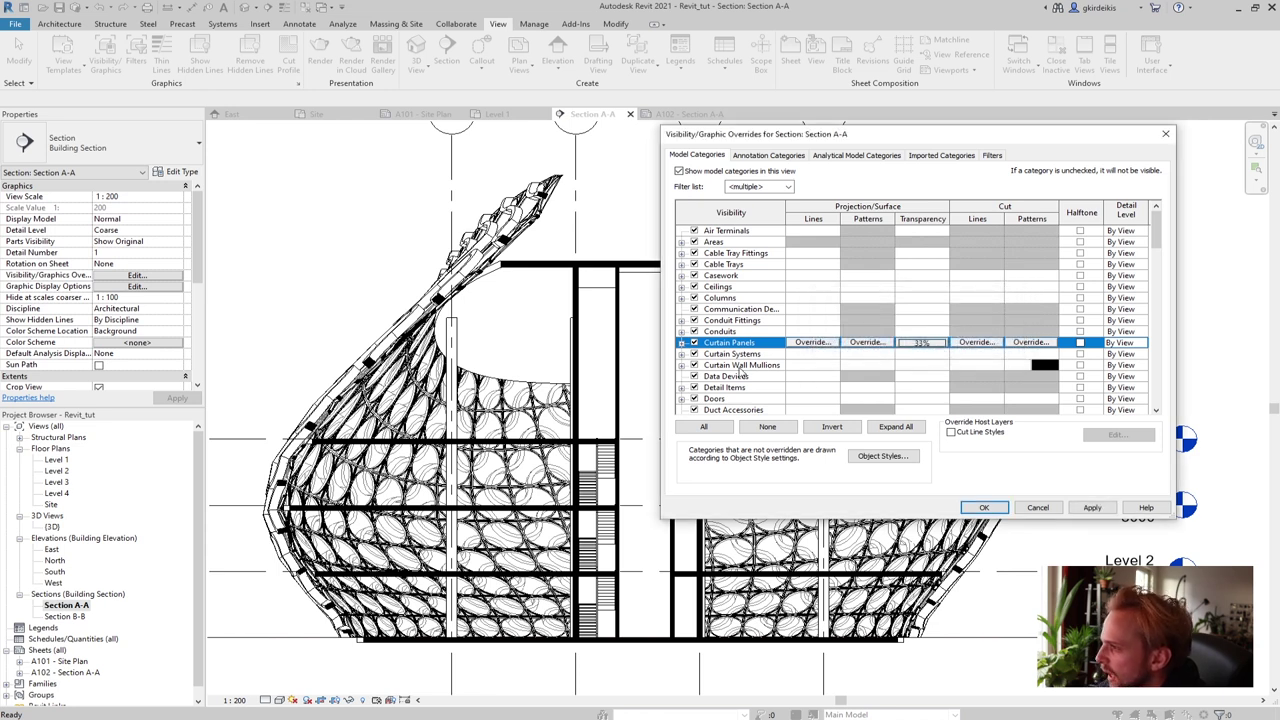
Give Curtain Wall Mullions a solid fill background in light grey 192-192-192, then apply
left_click(913, 366)
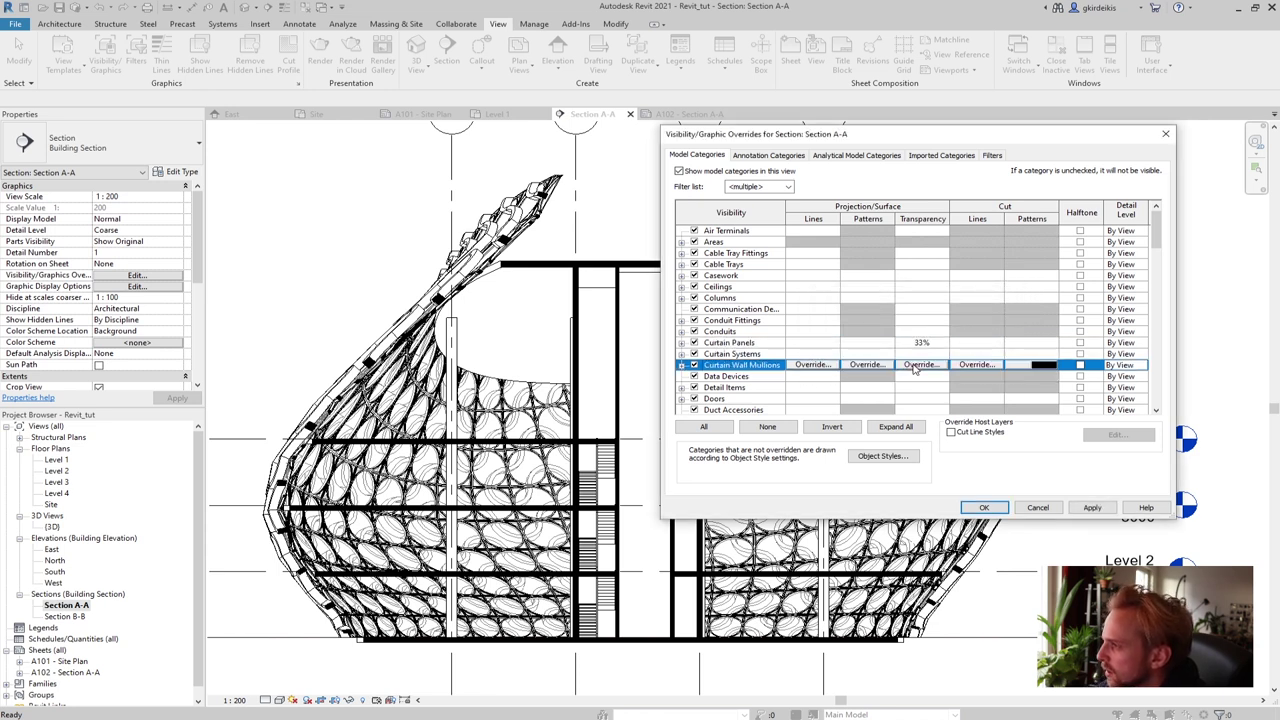
left_click(863, 365)
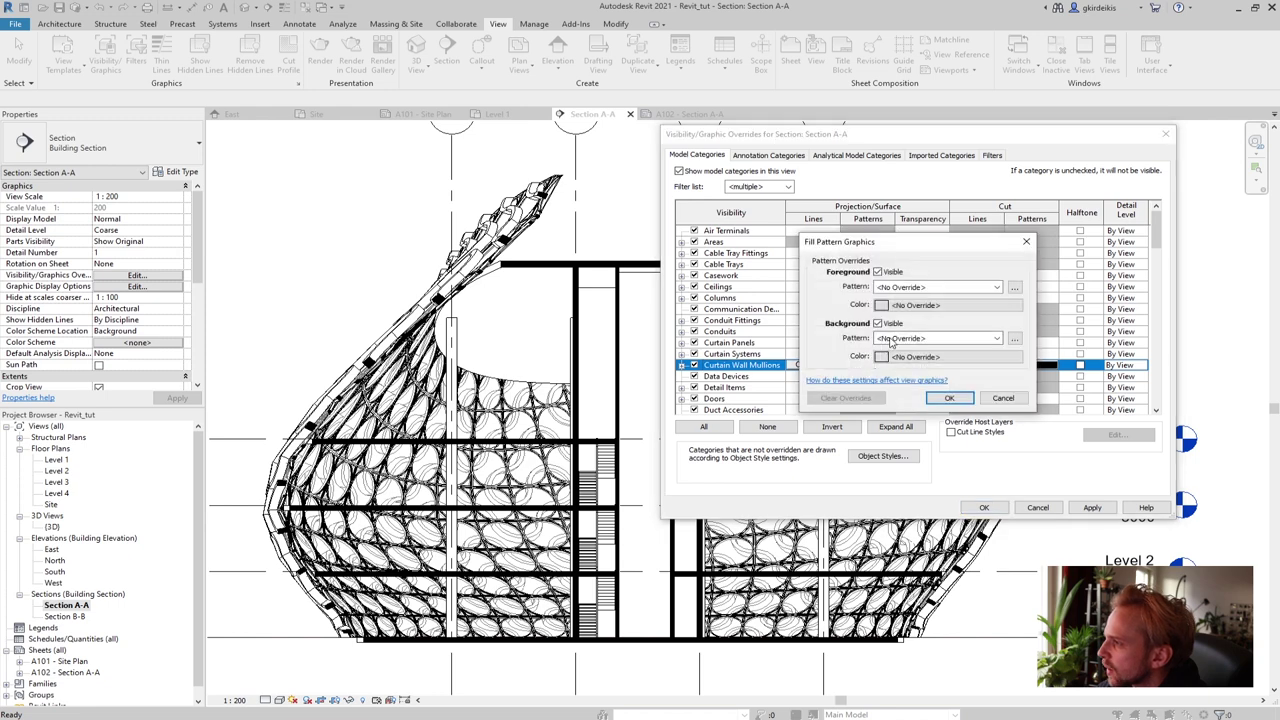
left_click(906, 340)
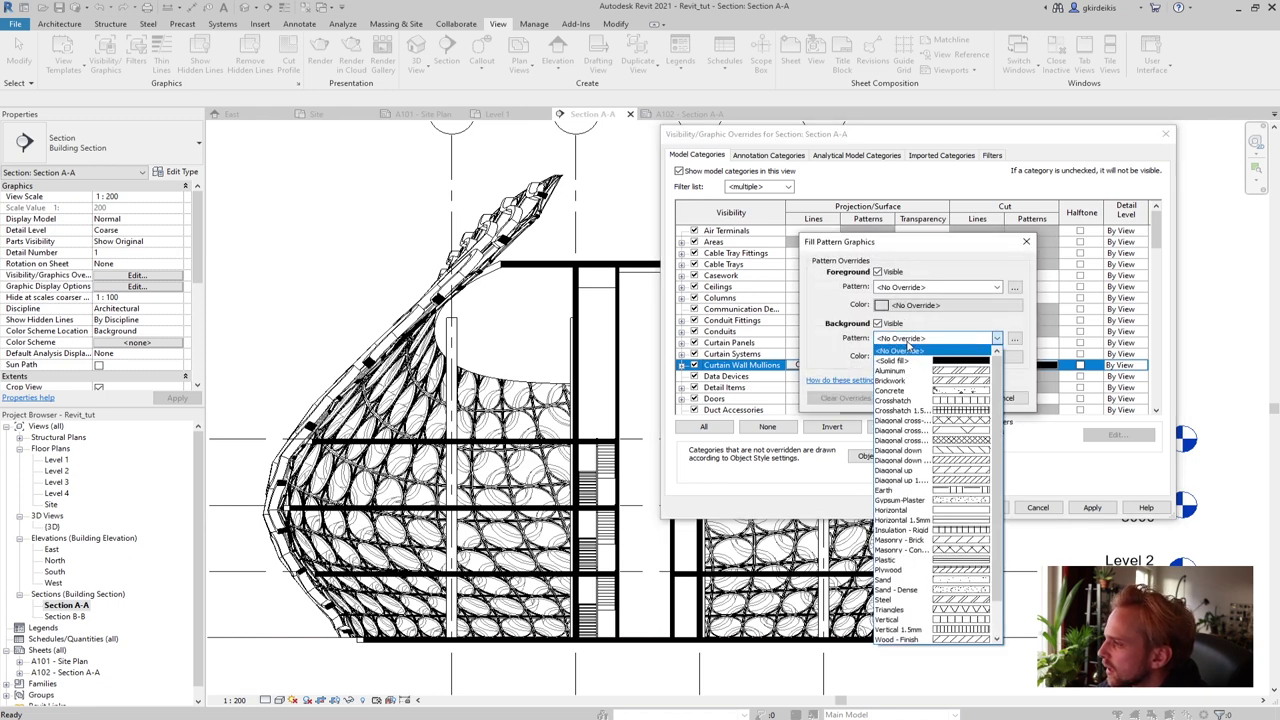
left_click(900, 360)
left_click(906, 356)
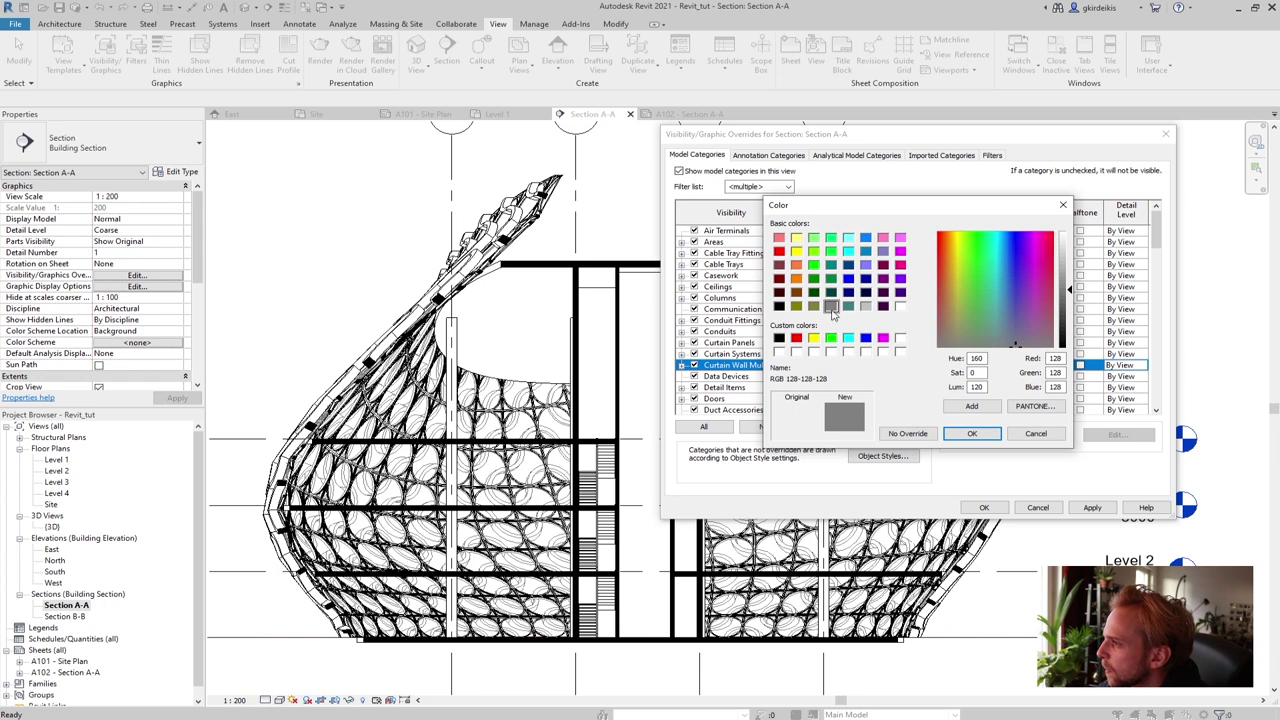
left_click(866, 307)
left_click(971, 433)
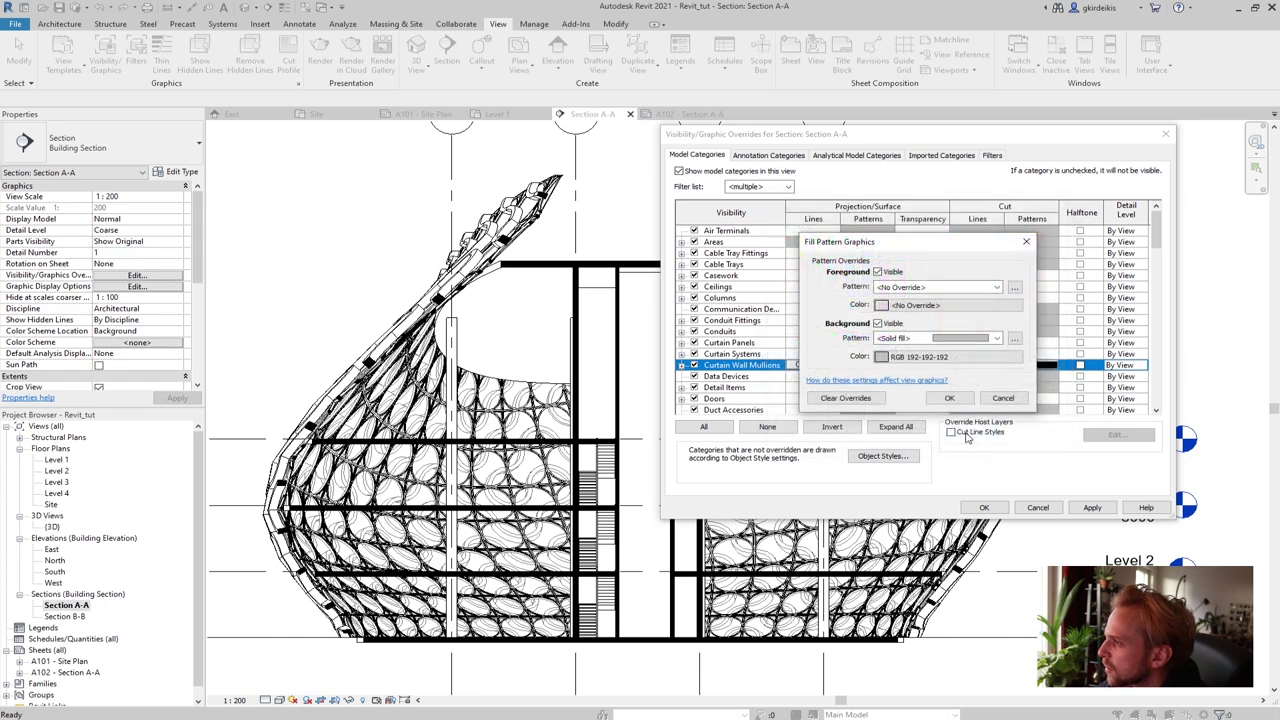
left_click(949, 398)
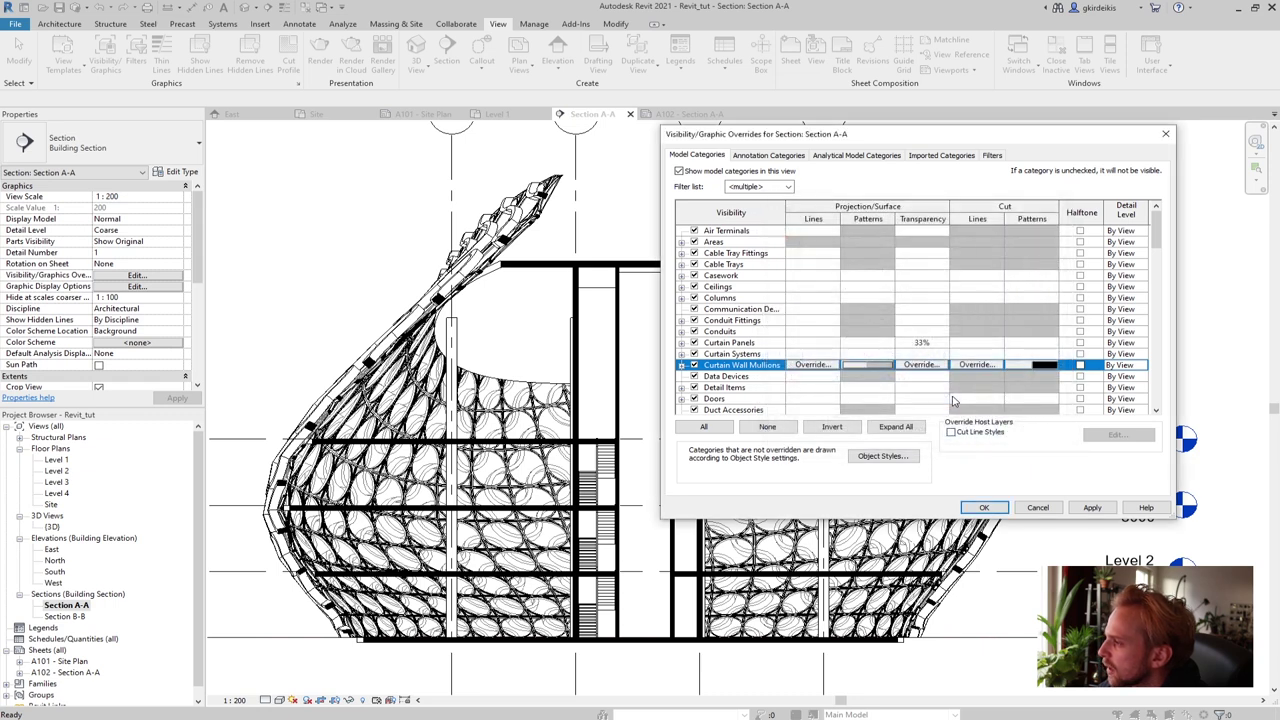
left_click(1092, 507)
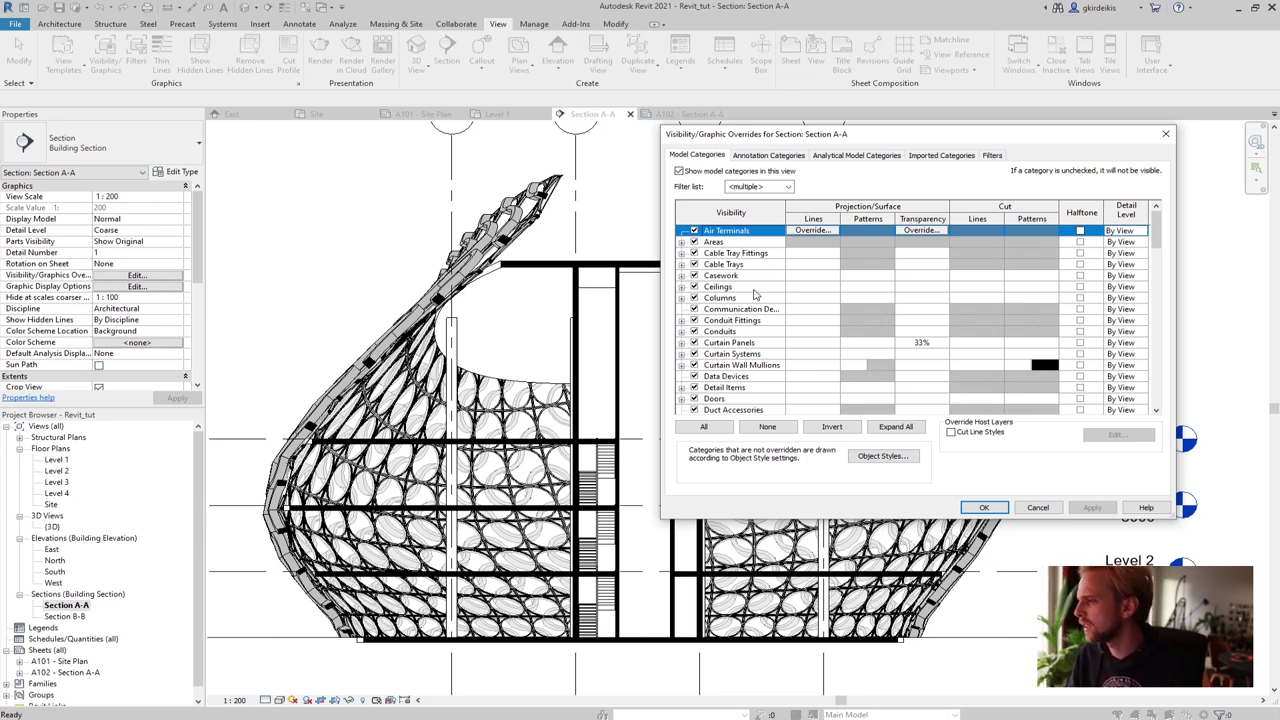
Review the Curtain Wall Mullions pattern override unchanged and scroll the category list to Roofs
scroll(1160, 225, "down", 2)
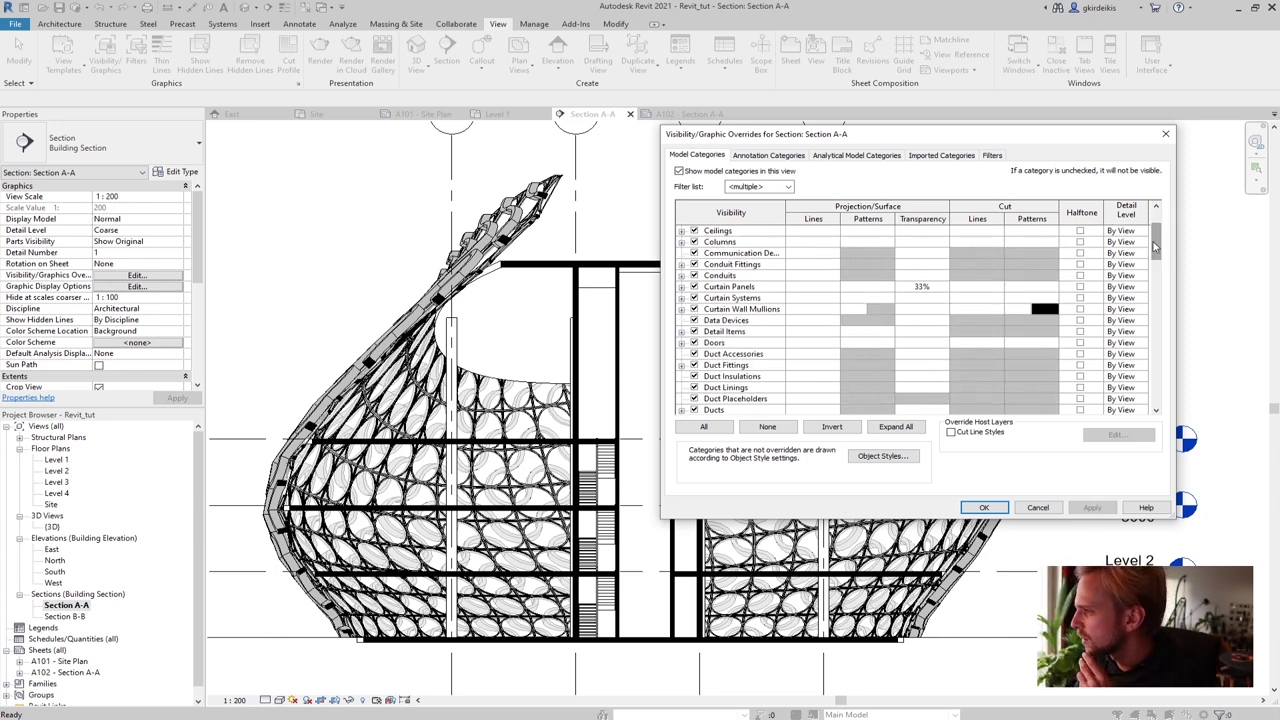
left_click(872, 310)
left_click(872, 310)
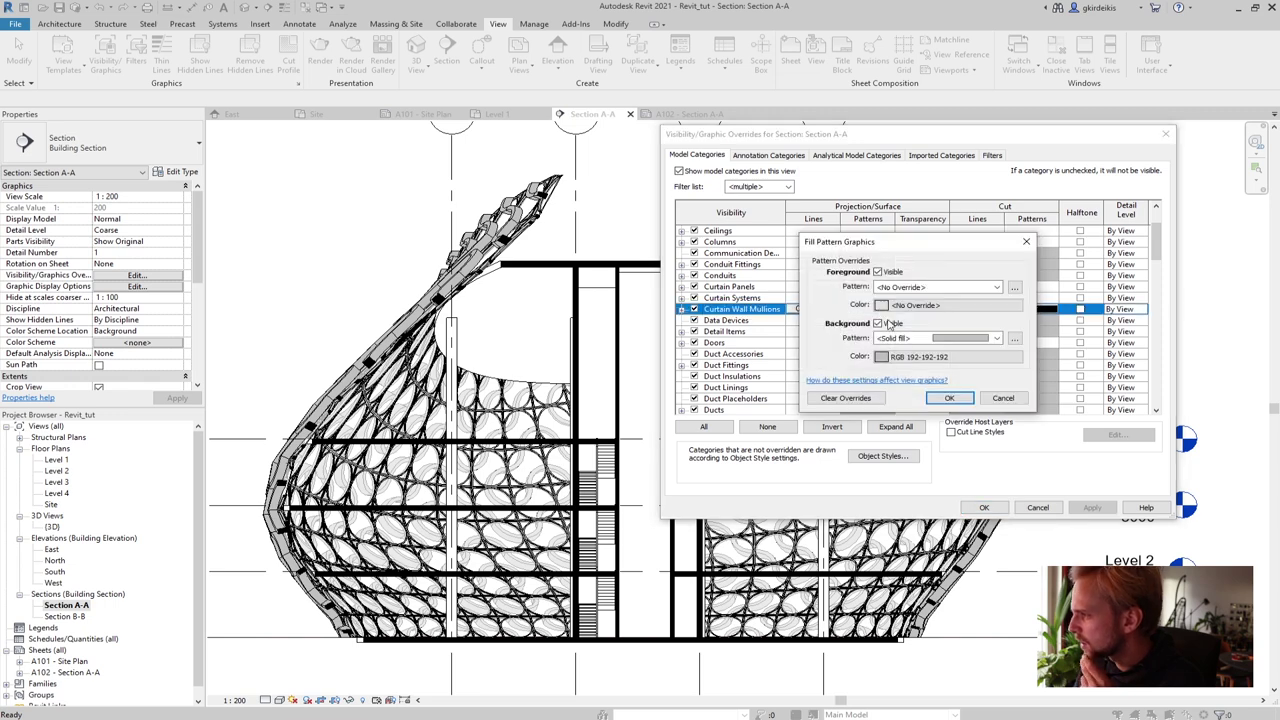
left_click(1005, 397)
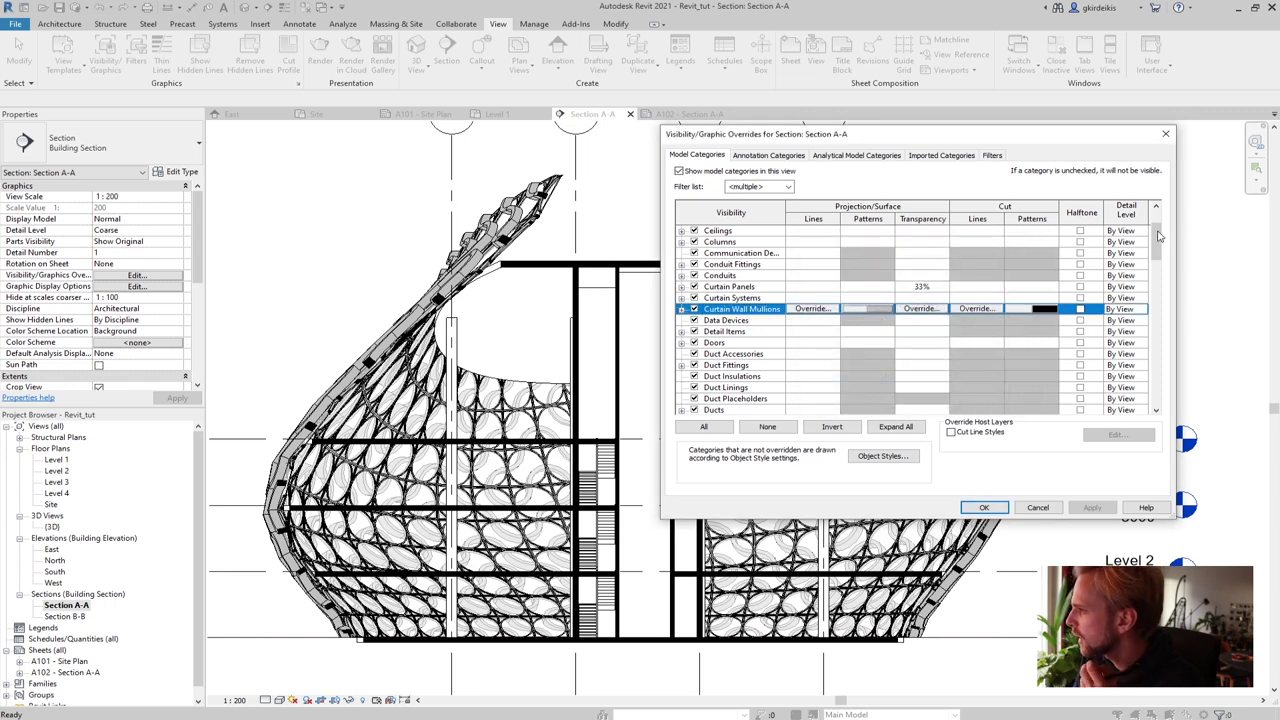
left_click_drag(1157, 250, 1141, 412)
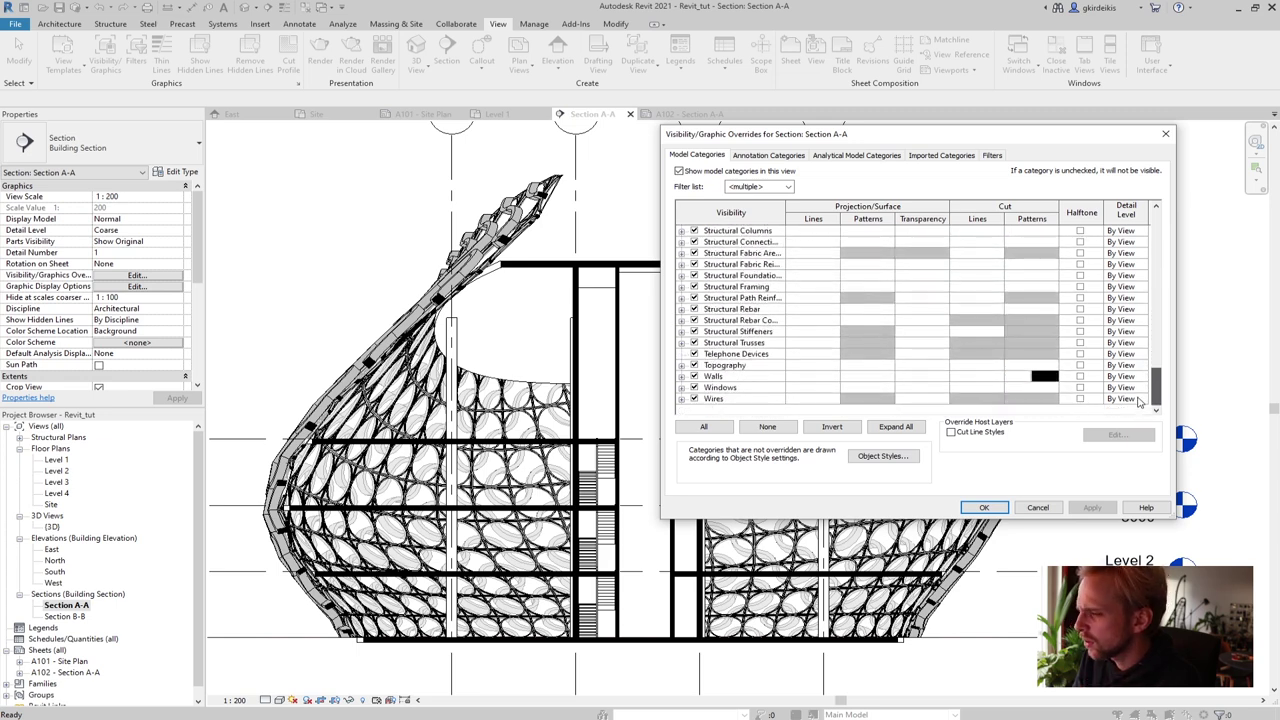
scroll(1138, 400, "up", 15)
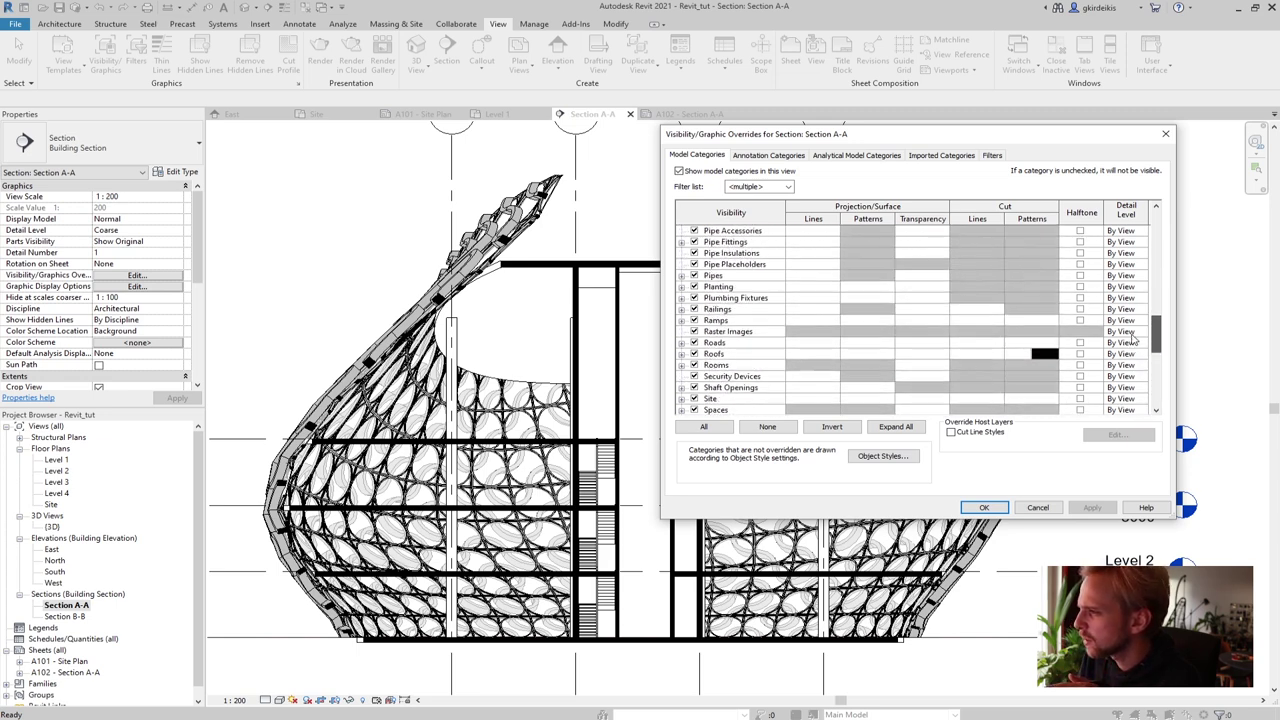
scroll(1128, 290, "down", 15)
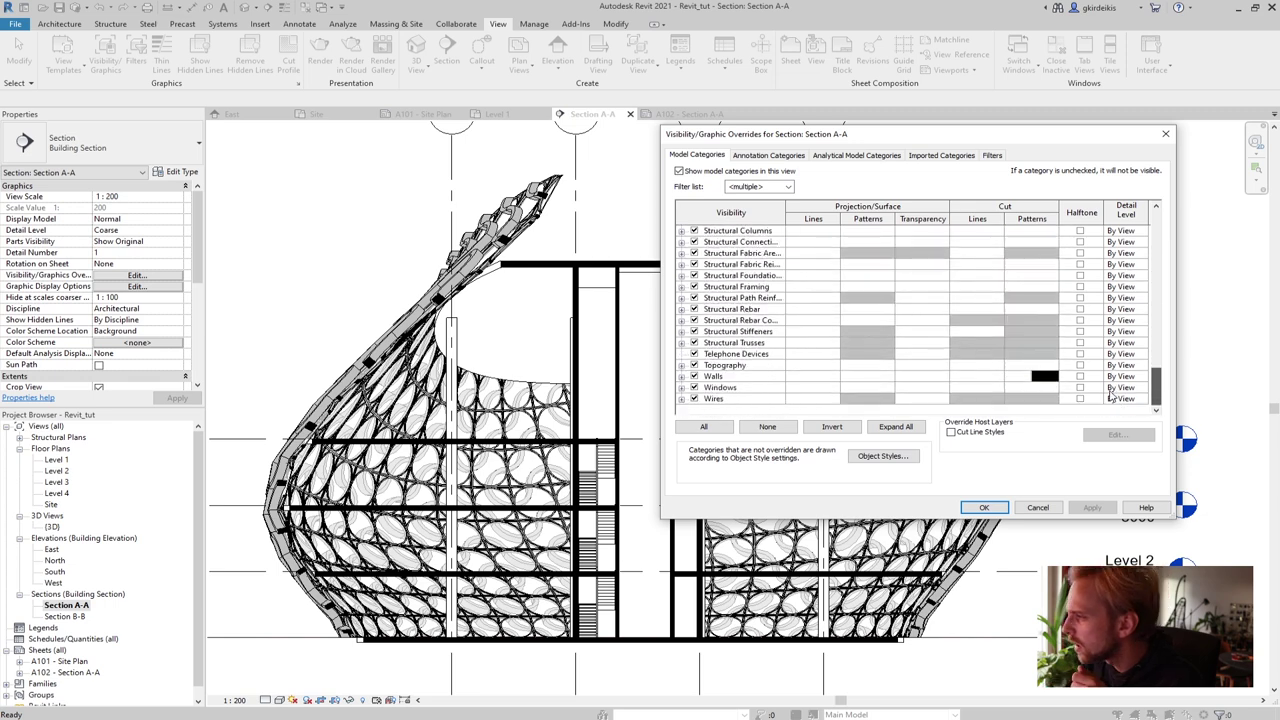
scroll(1120, 360, "up", 4)
scroll(1117, 366, "up", 1)
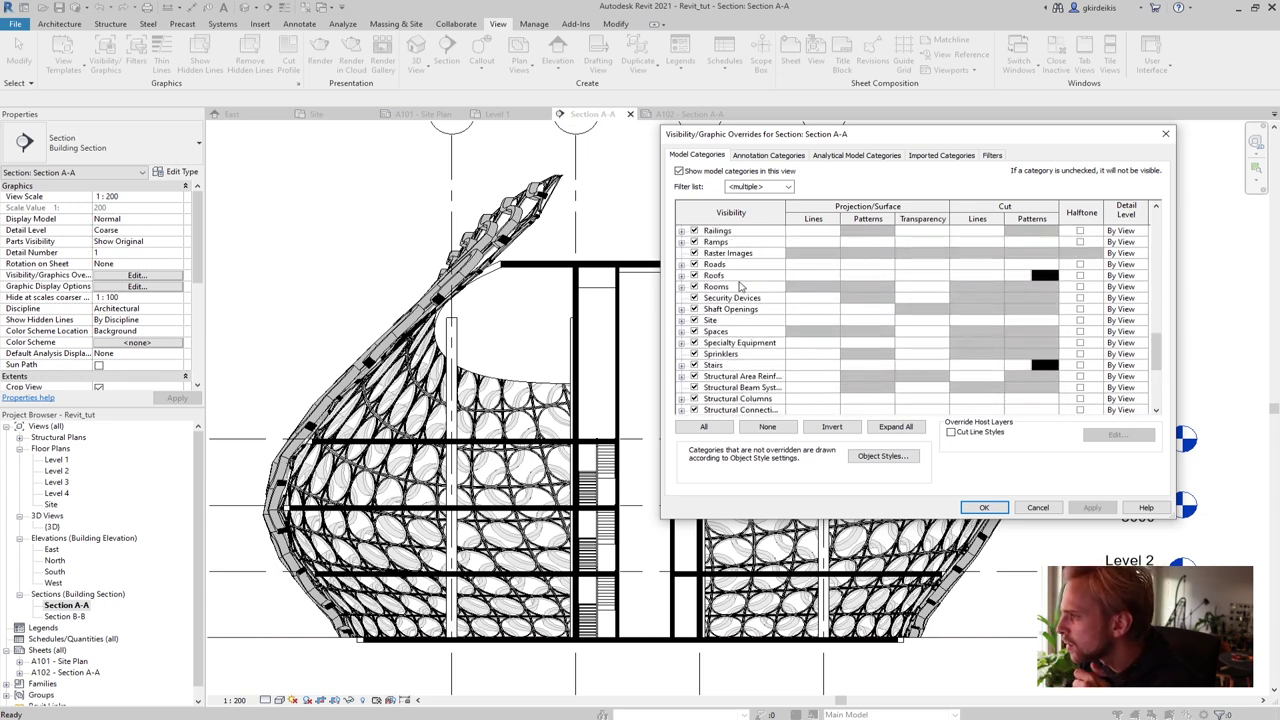
Set a solid fill background pattern for Roofs
left_click(866, 276)
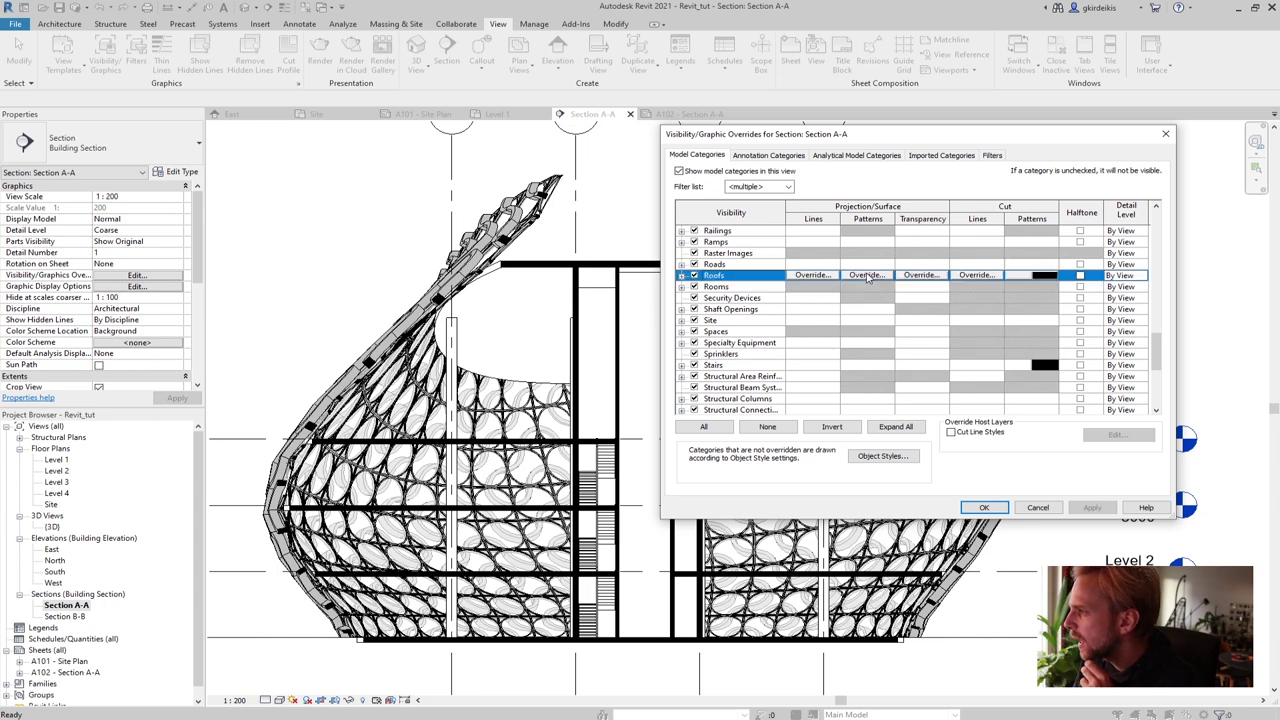
left_click(866, 275)
left_click(888, 340)
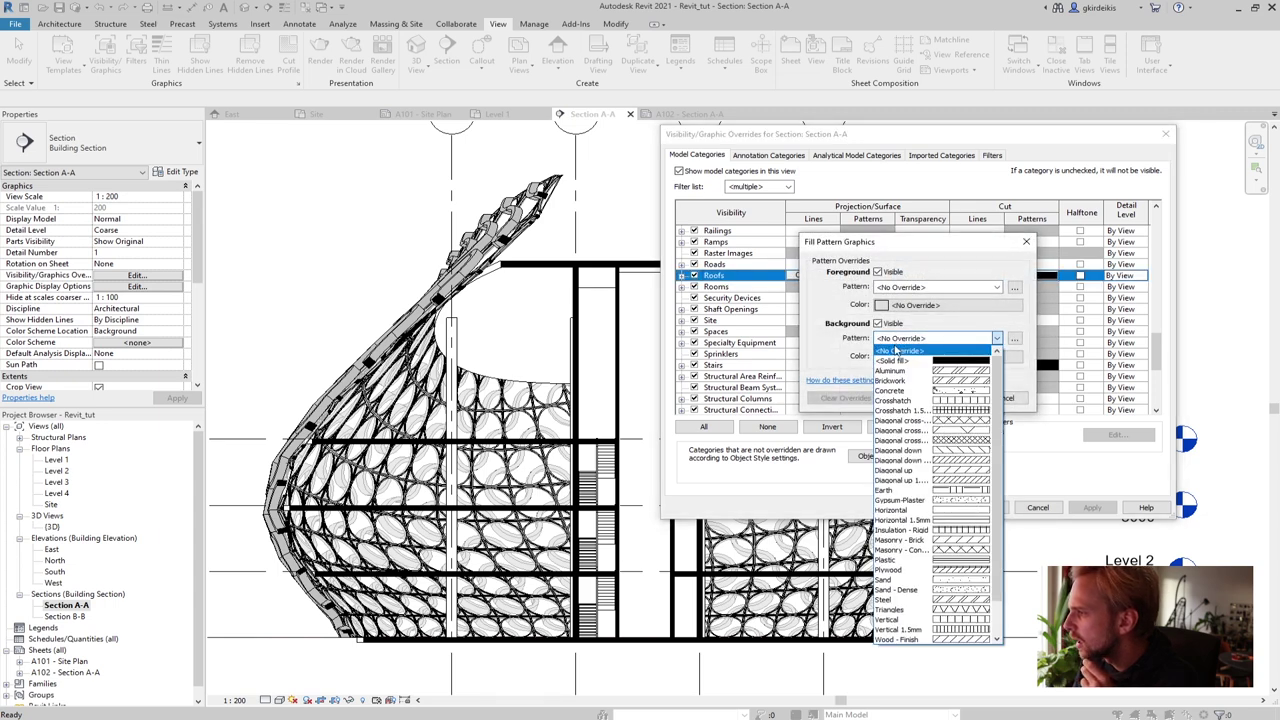
left_click(890, 361)
left_click(898, 356)
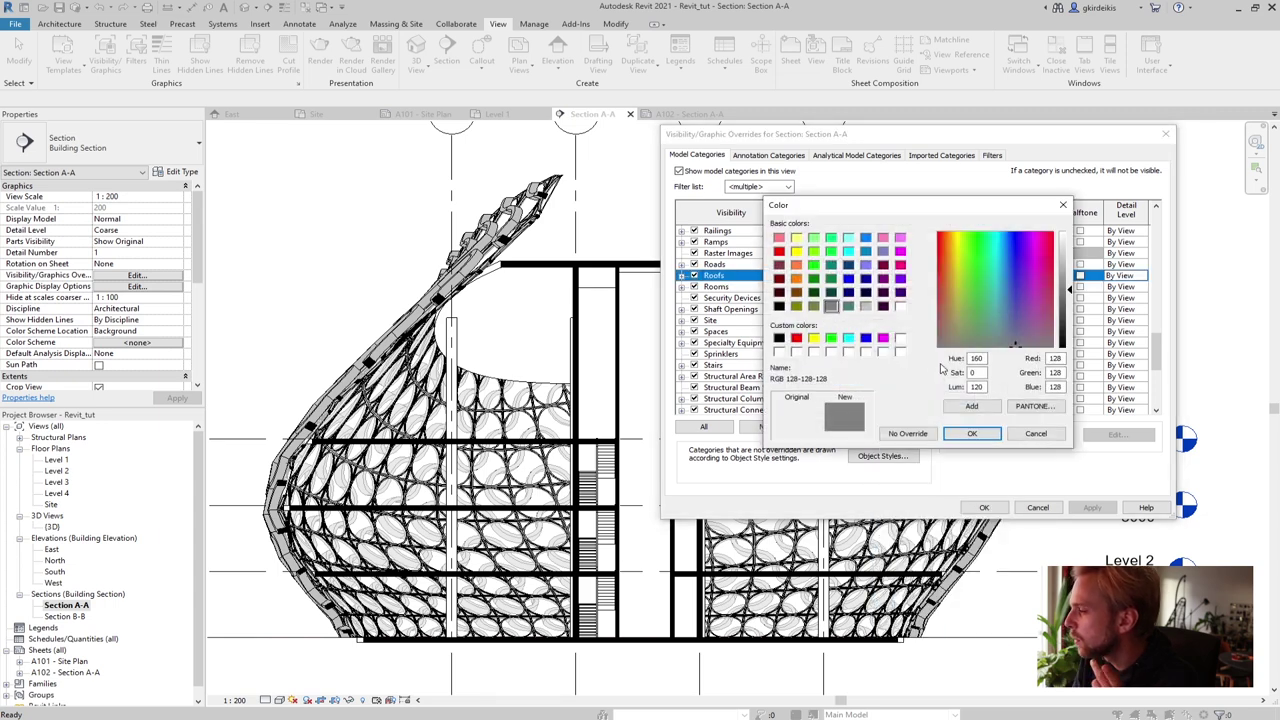
left_click(867, 307)
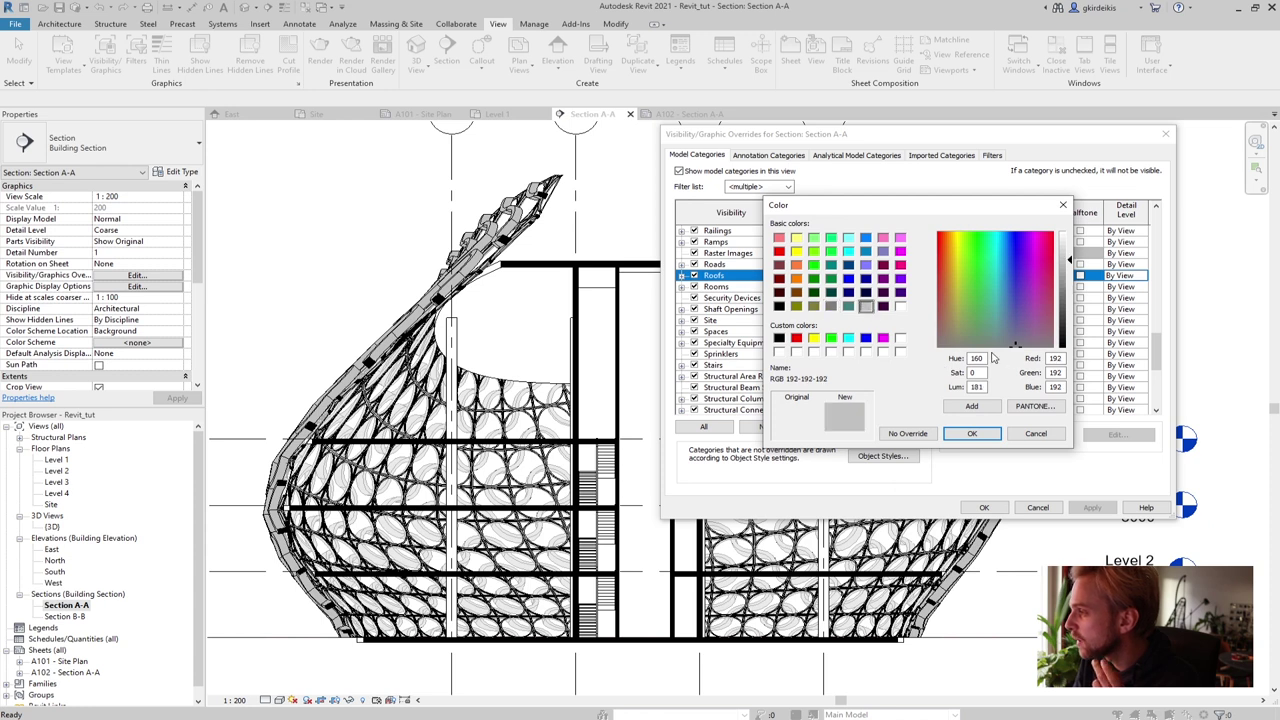
Set the roof background colour to RGB 224-224-224 and apply the override
double_click(1053, 358)
type("224")
key("Tab")
type("224")
key("Tab")
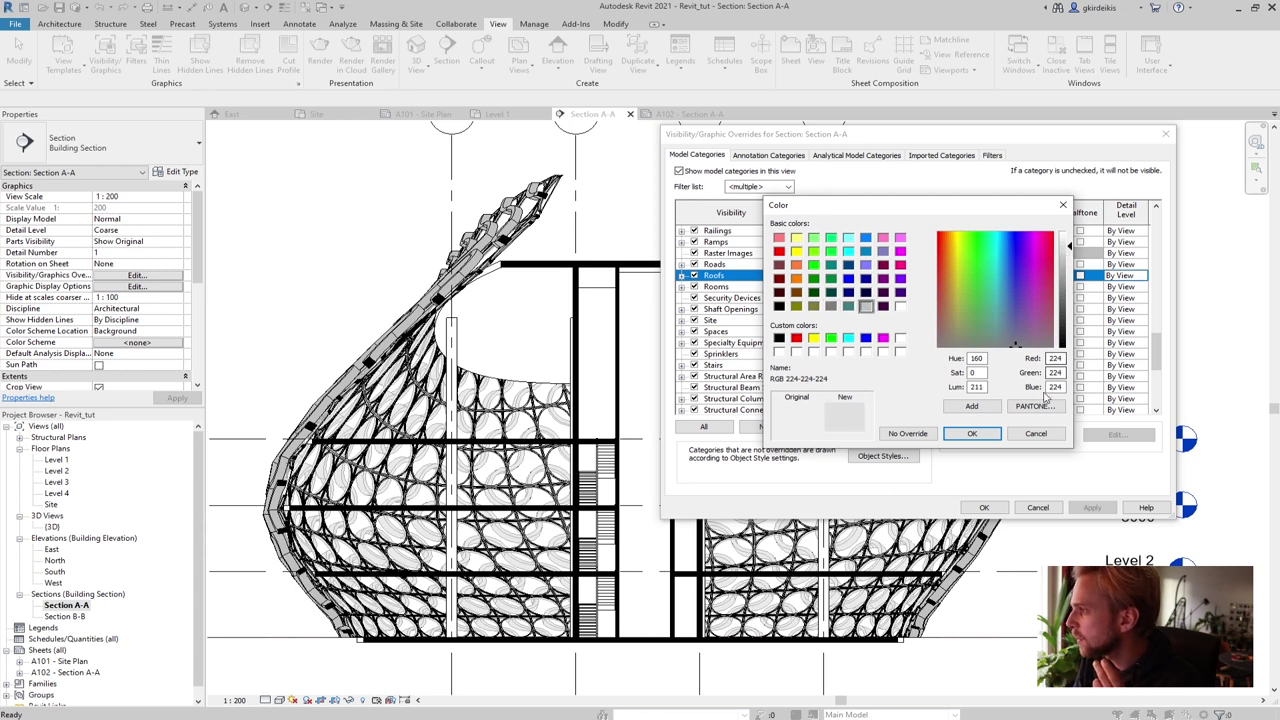
type("224")
left_click(987, 435)
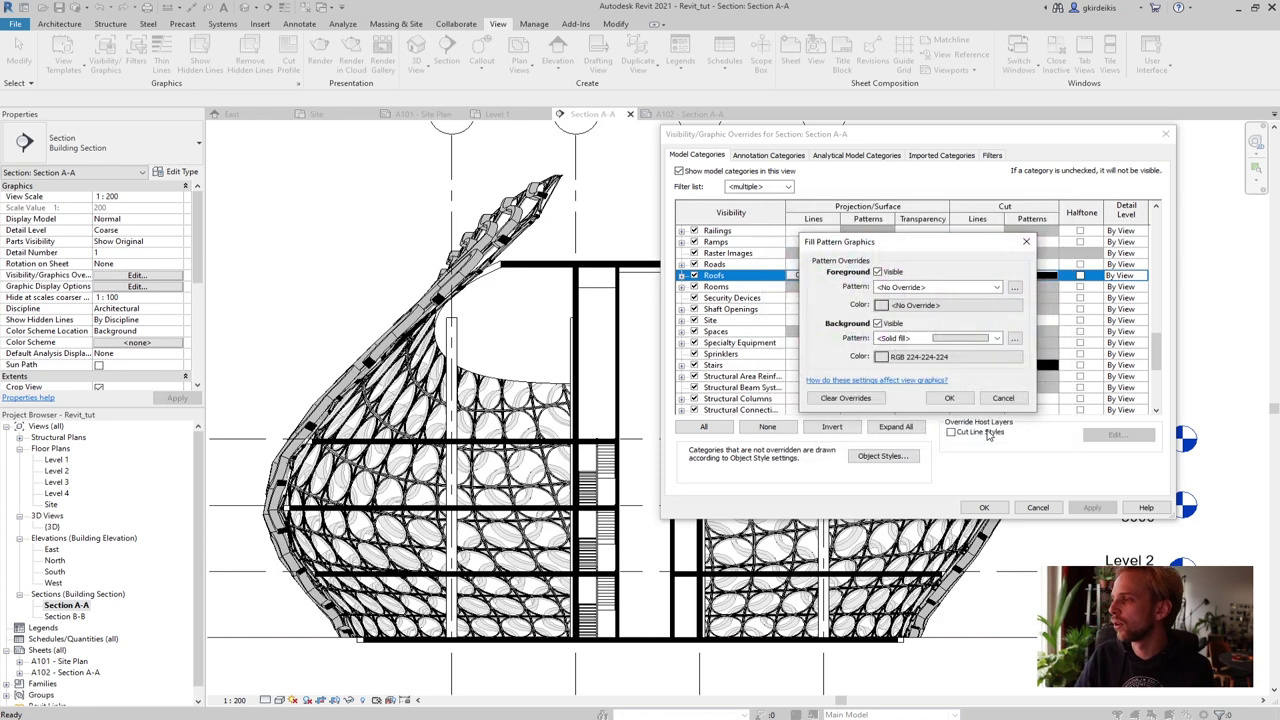
left_click(947, 398)
left_click(1092, 508)
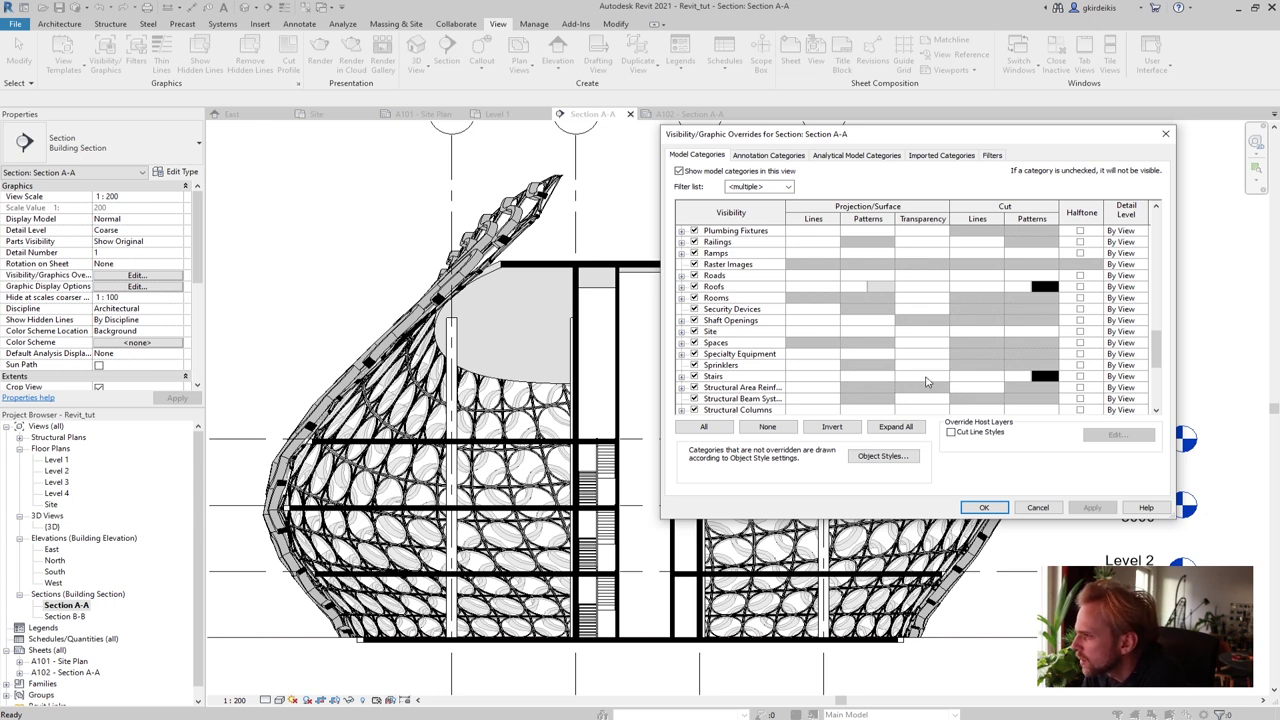
Inspect the existing Stairs and Roofs pattern overrides before editing Stairs
left_click(868, 380)
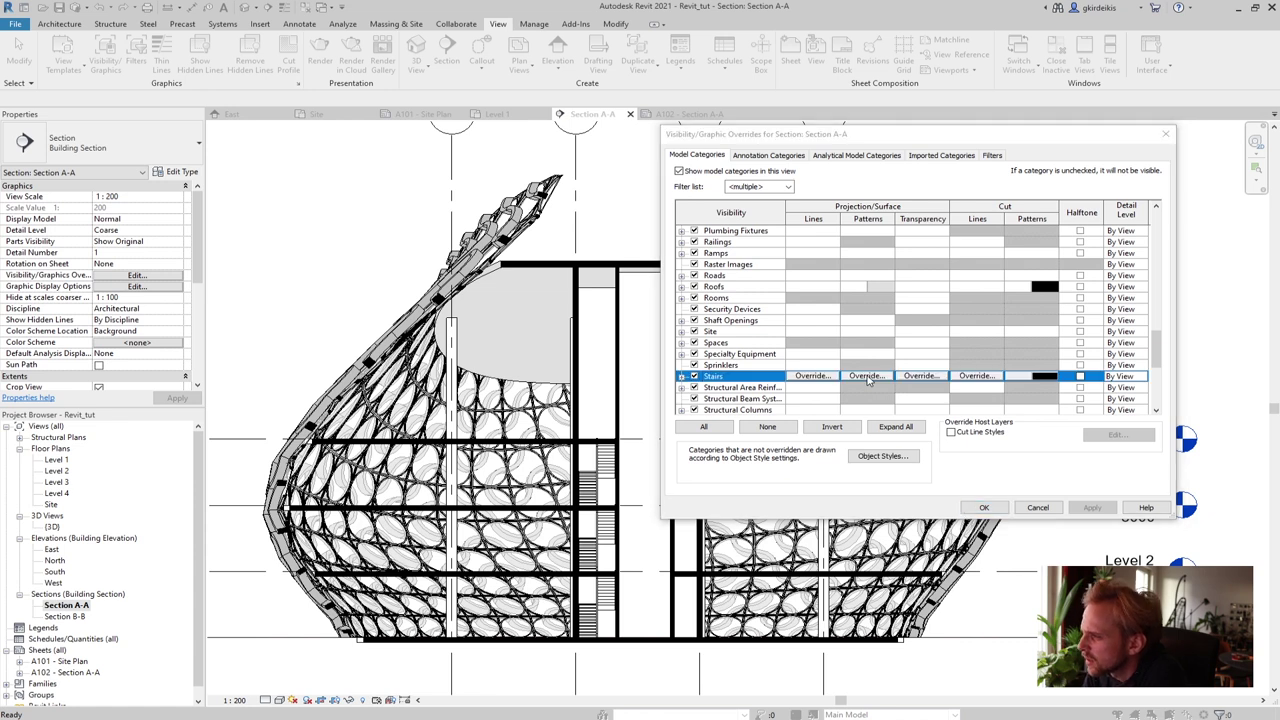
left_click(868, 377)
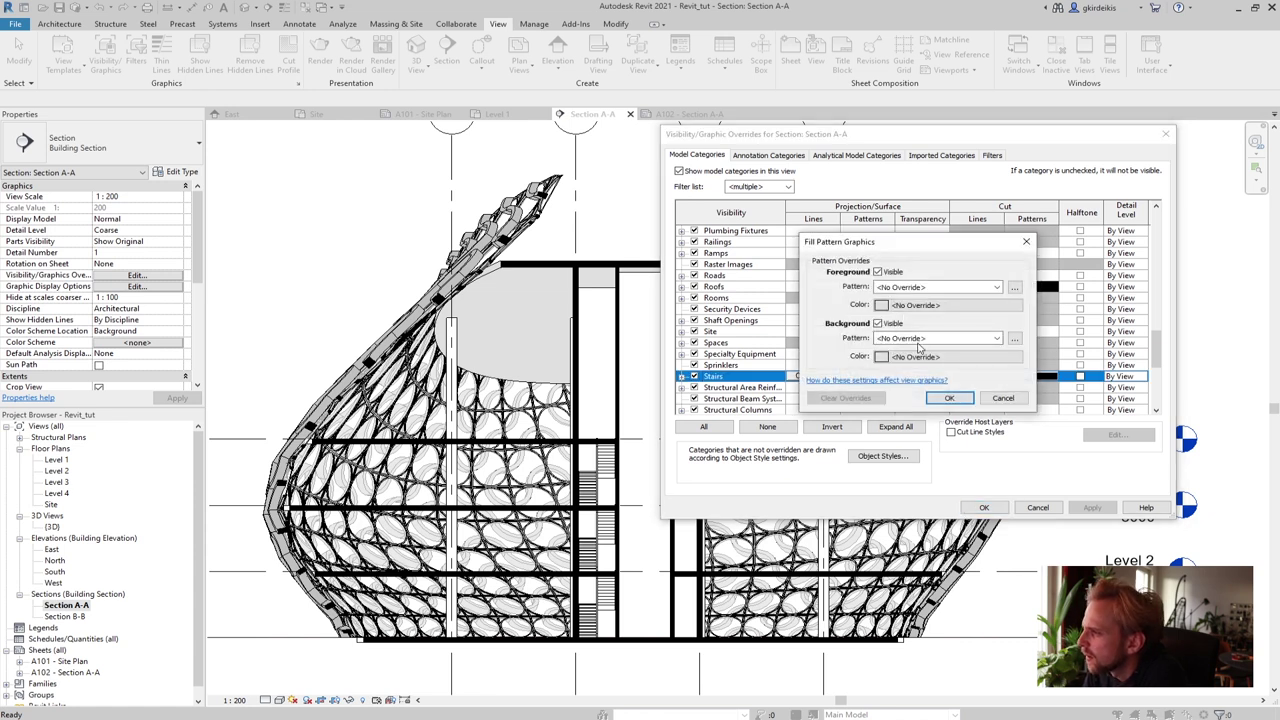
left_click(985, 399)
left_click(880, 289)
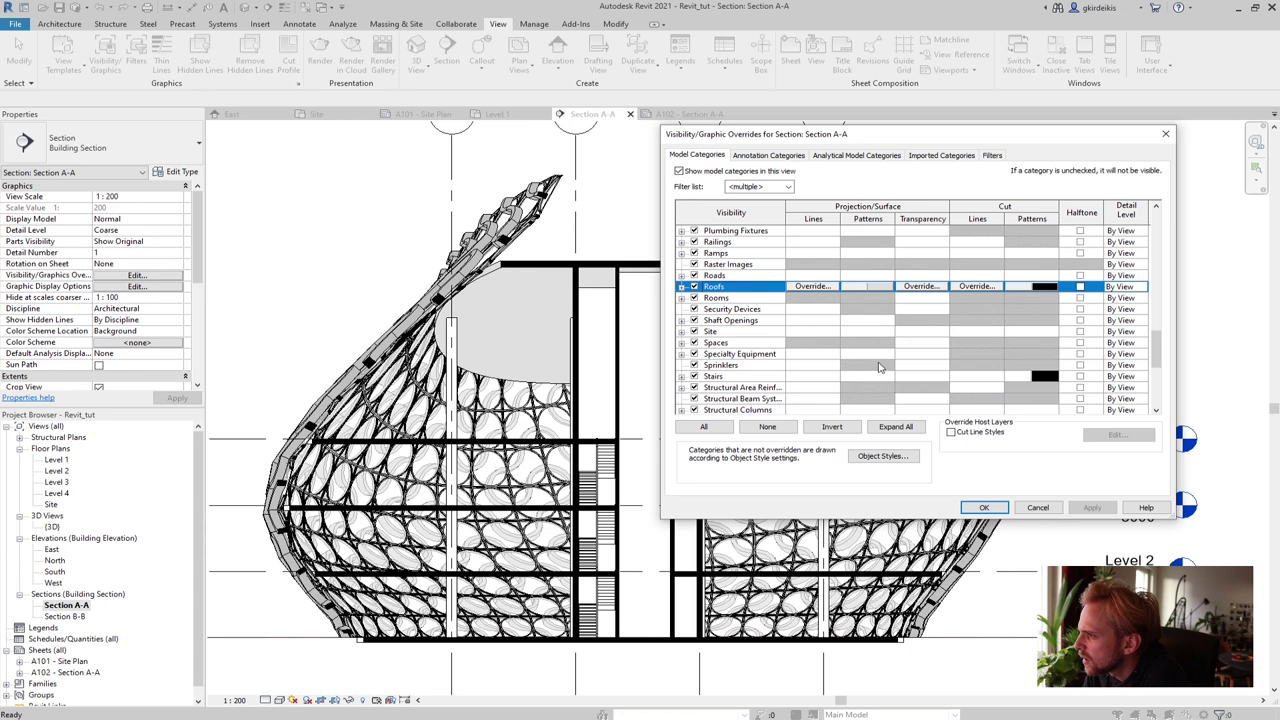
left_click(878, 290)
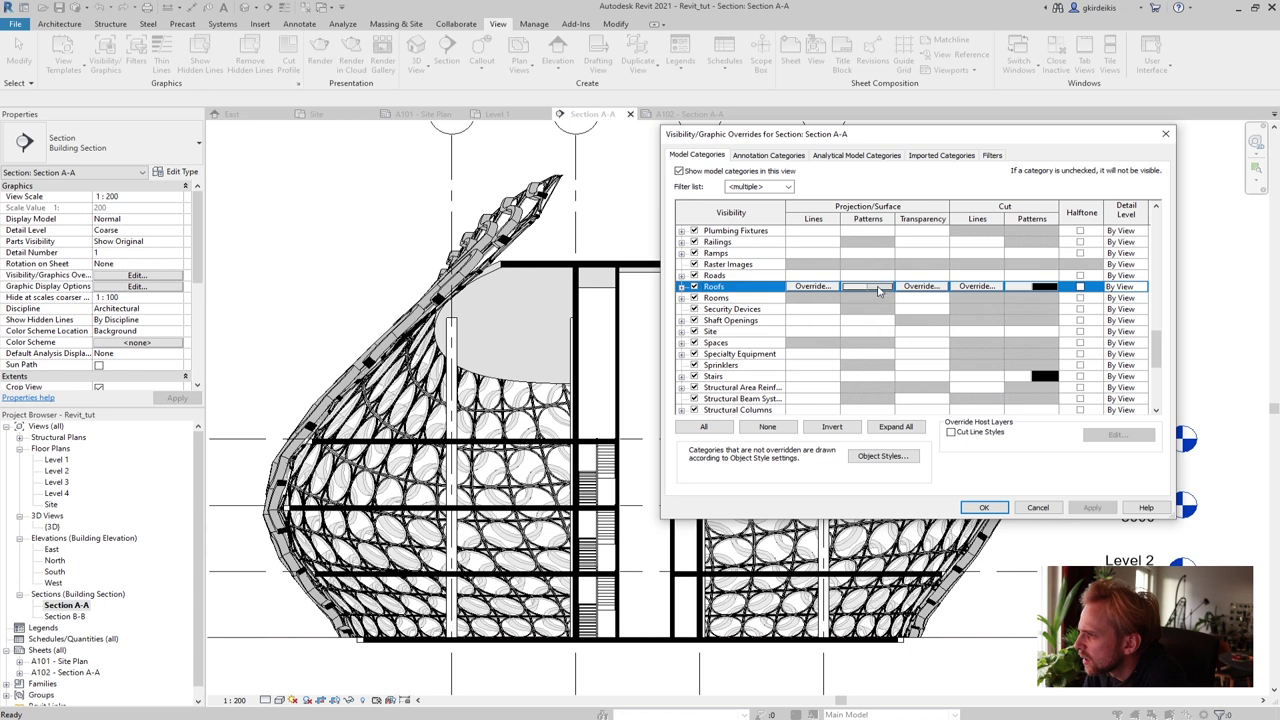
left_click(869, 378)
left_click(867, 376)
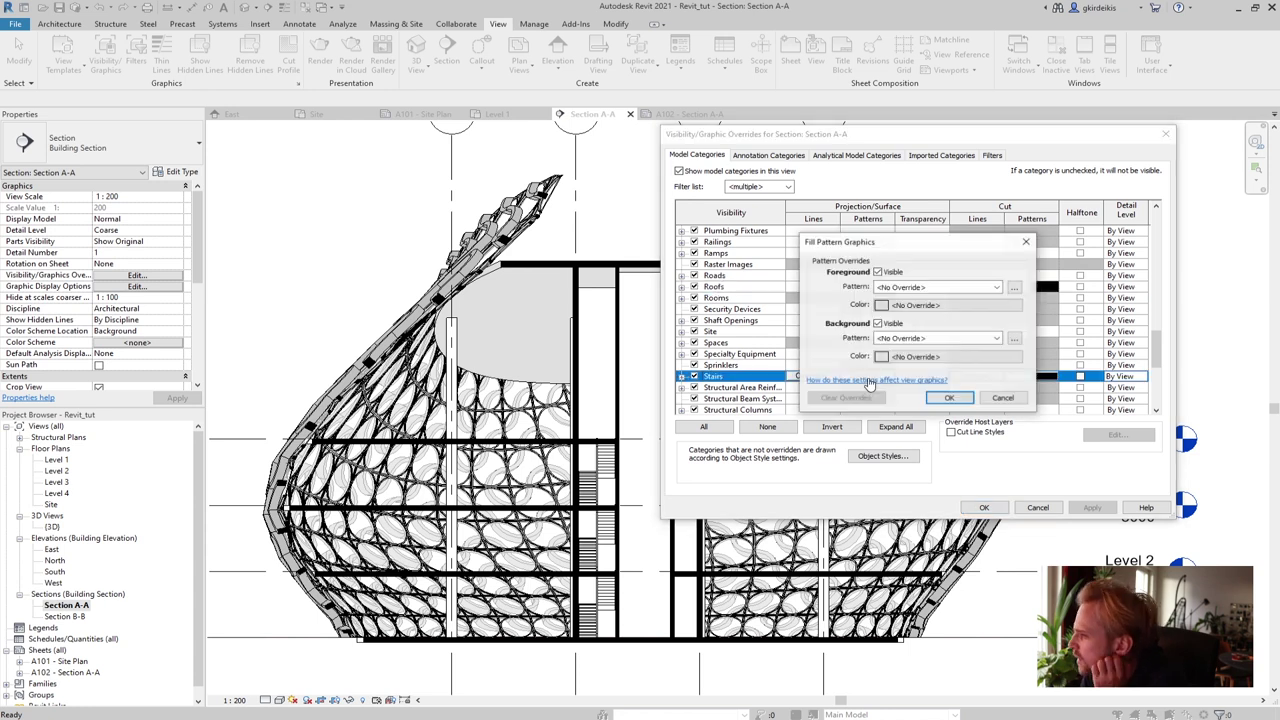
left_click(926, 308)
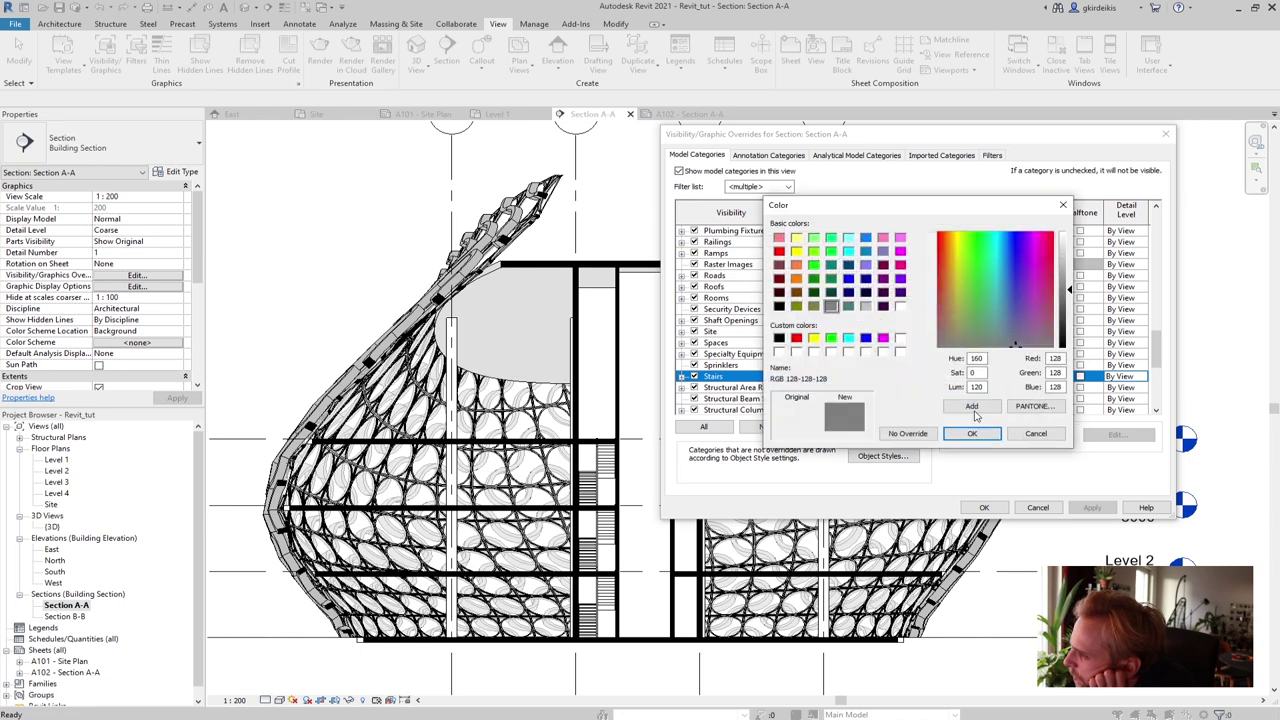
left_click(1035, 433)
Give Stairs a solid fill background in RGB 224-224-224
left_click(900, 360)
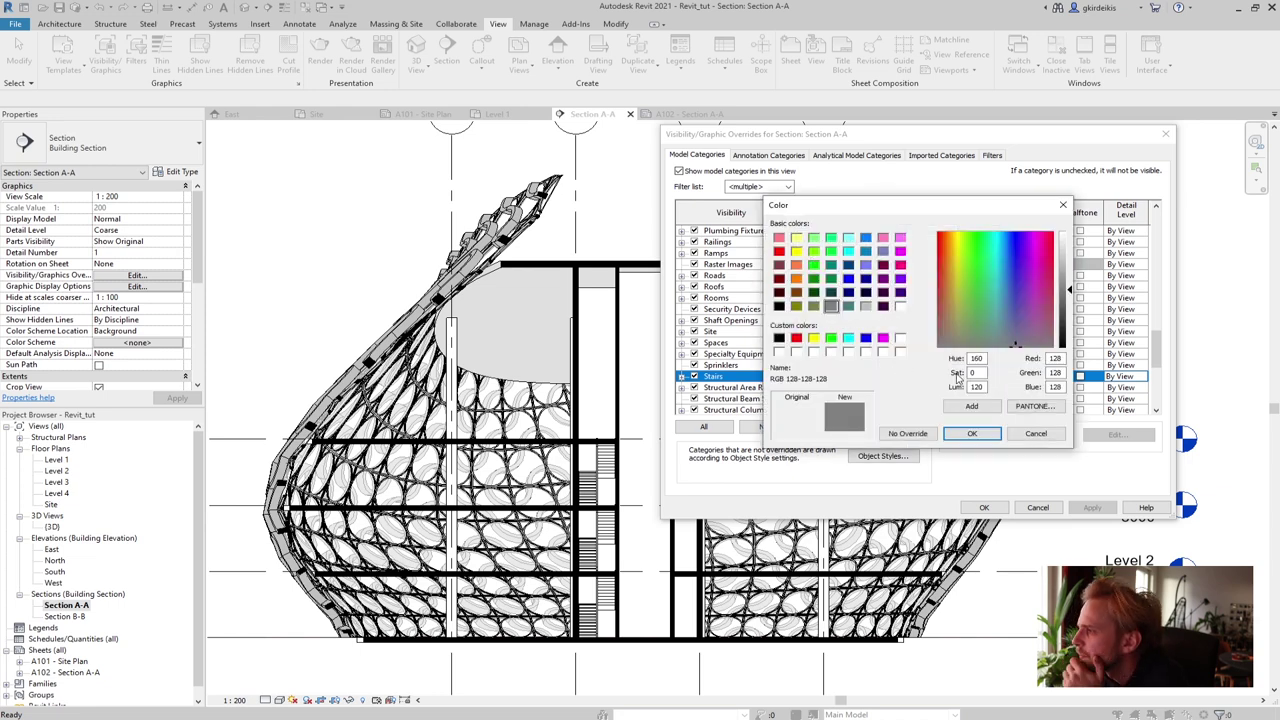
left_click_drag(1058, 358, 1032, 359)
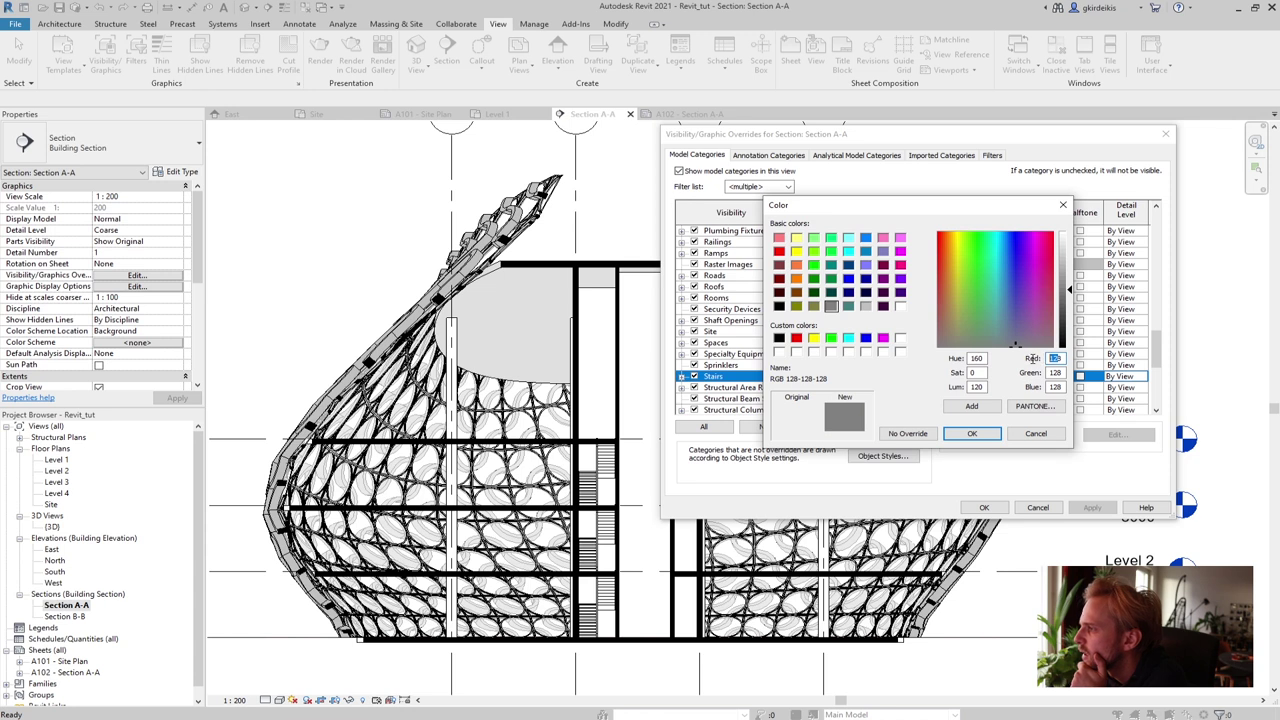
type("8")
type("24")
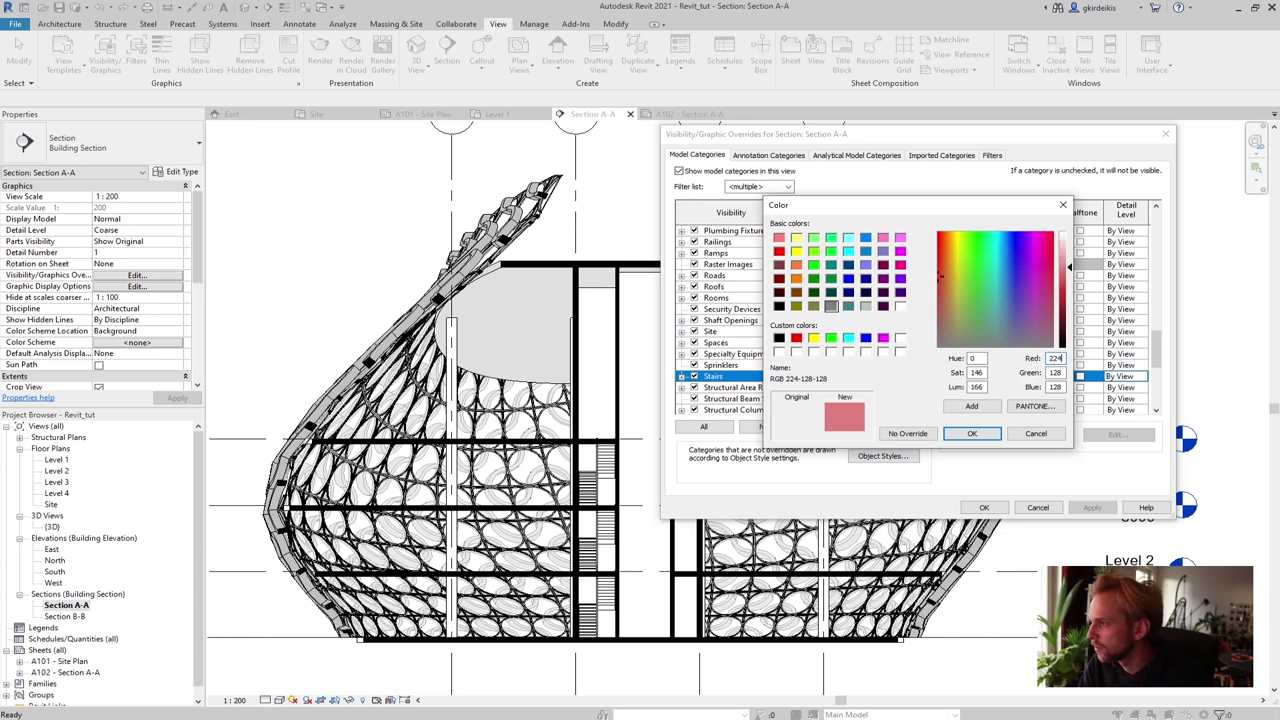
left_click_drag(1060, 358, 1027, 362)
double_click(1055, 372)
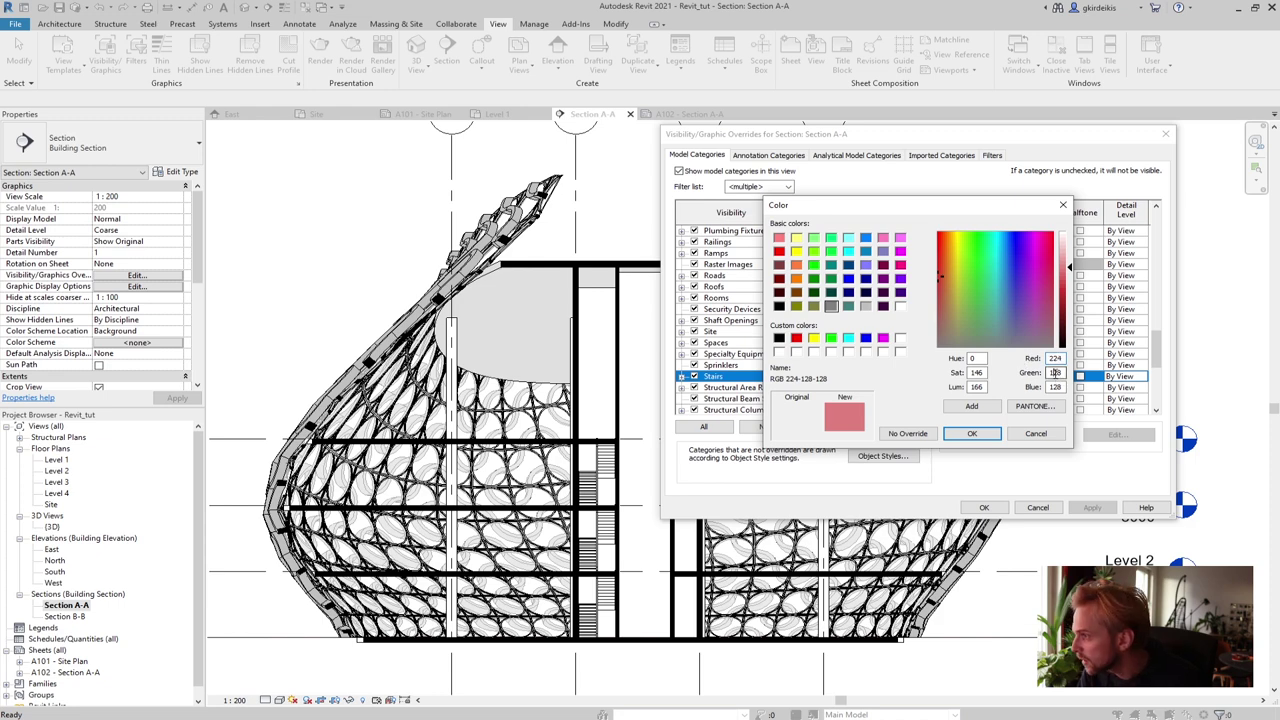
type("224")
double_click(1055, 386)
type("224")
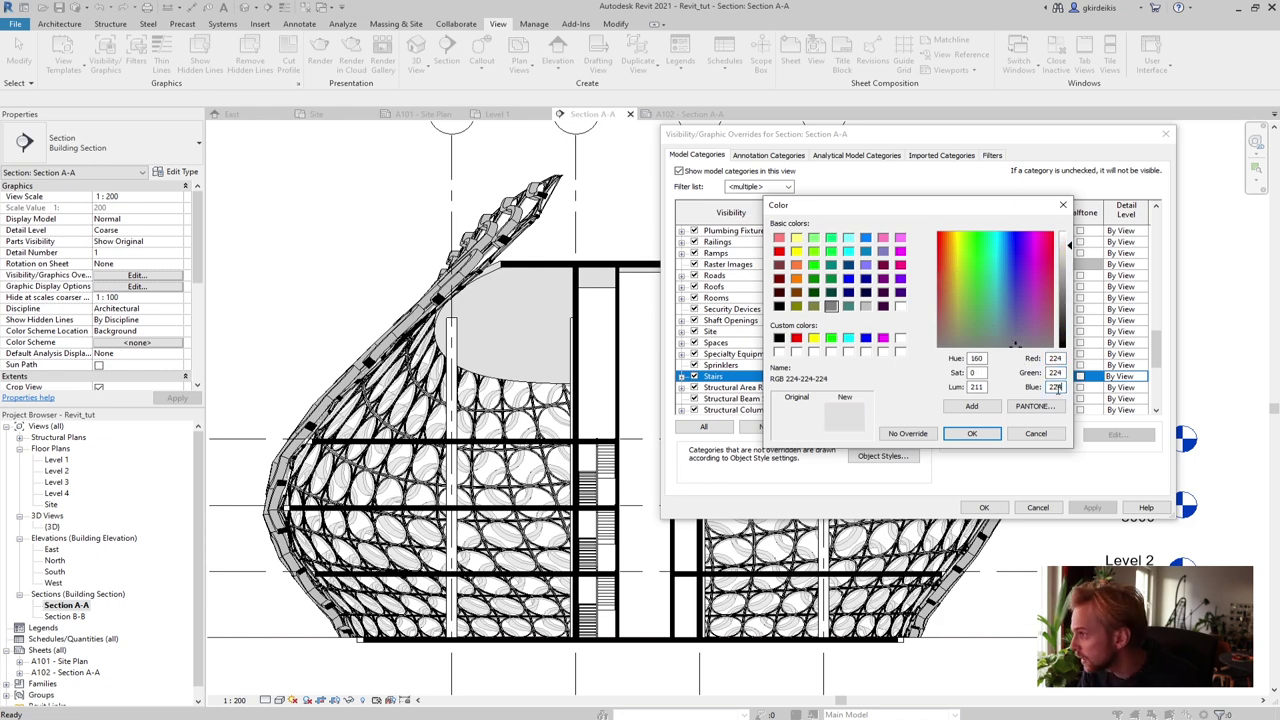
left_click(970, 434)
left_click(915, 338)
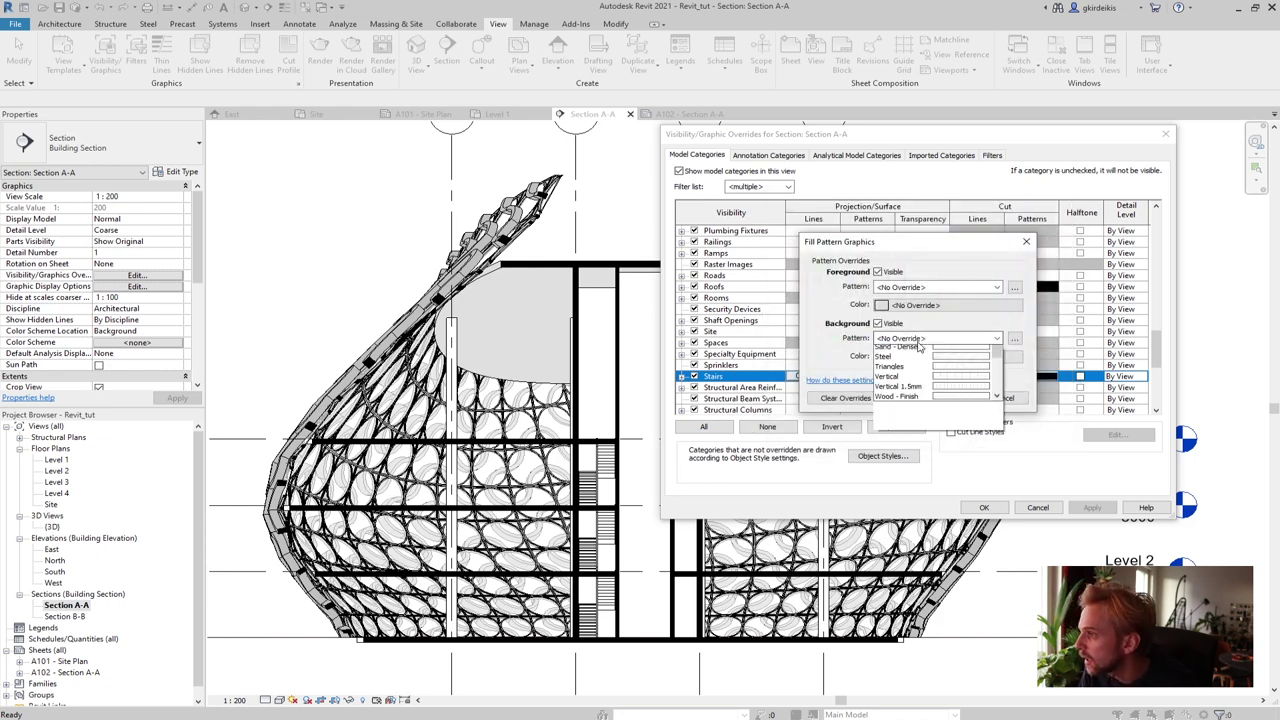
left_click(909, 362)
left_click(950, 398)
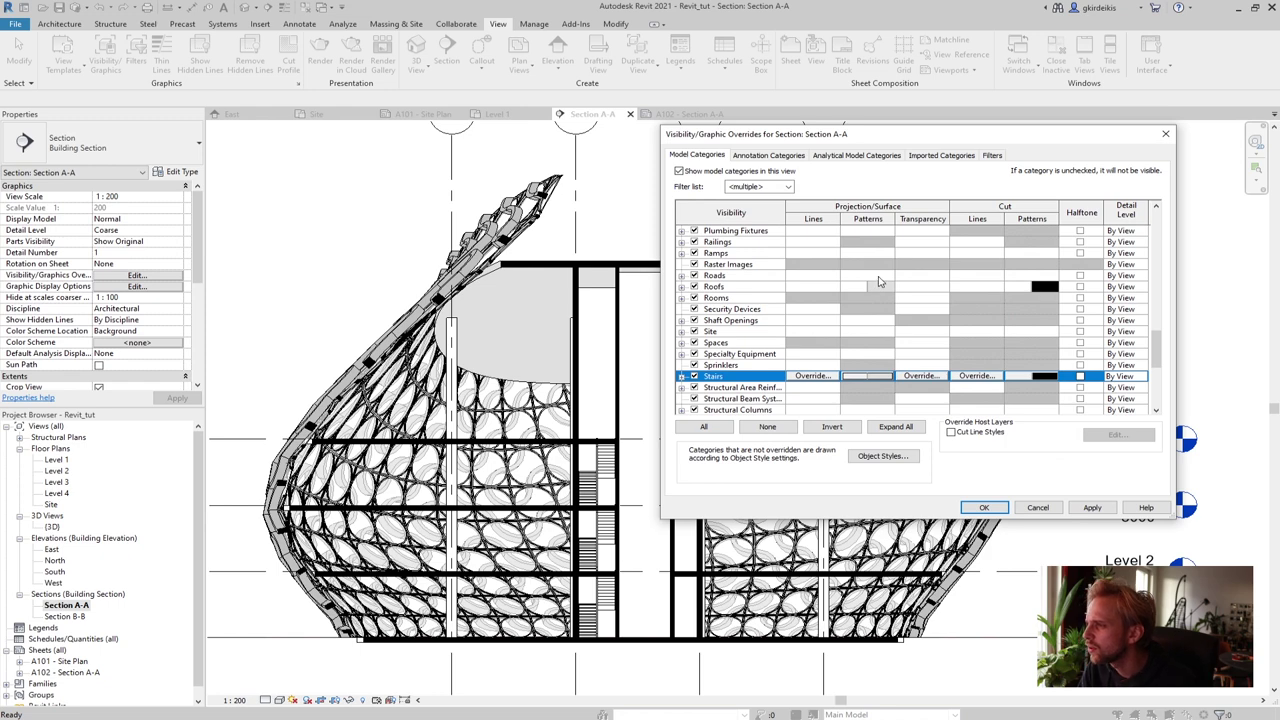
Choose a solid fill background pattern for Walls
scroll(876, 288, "down", 6)
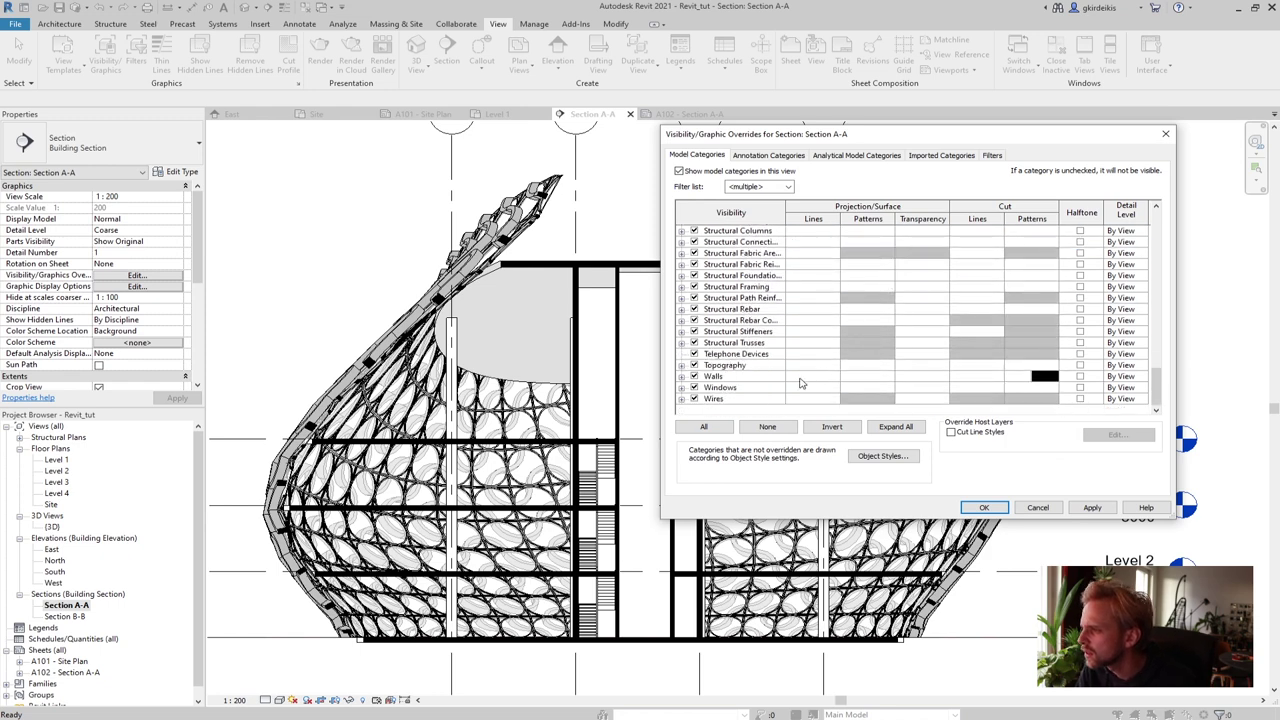
left_click(882, 377)
left_click(882, 377)
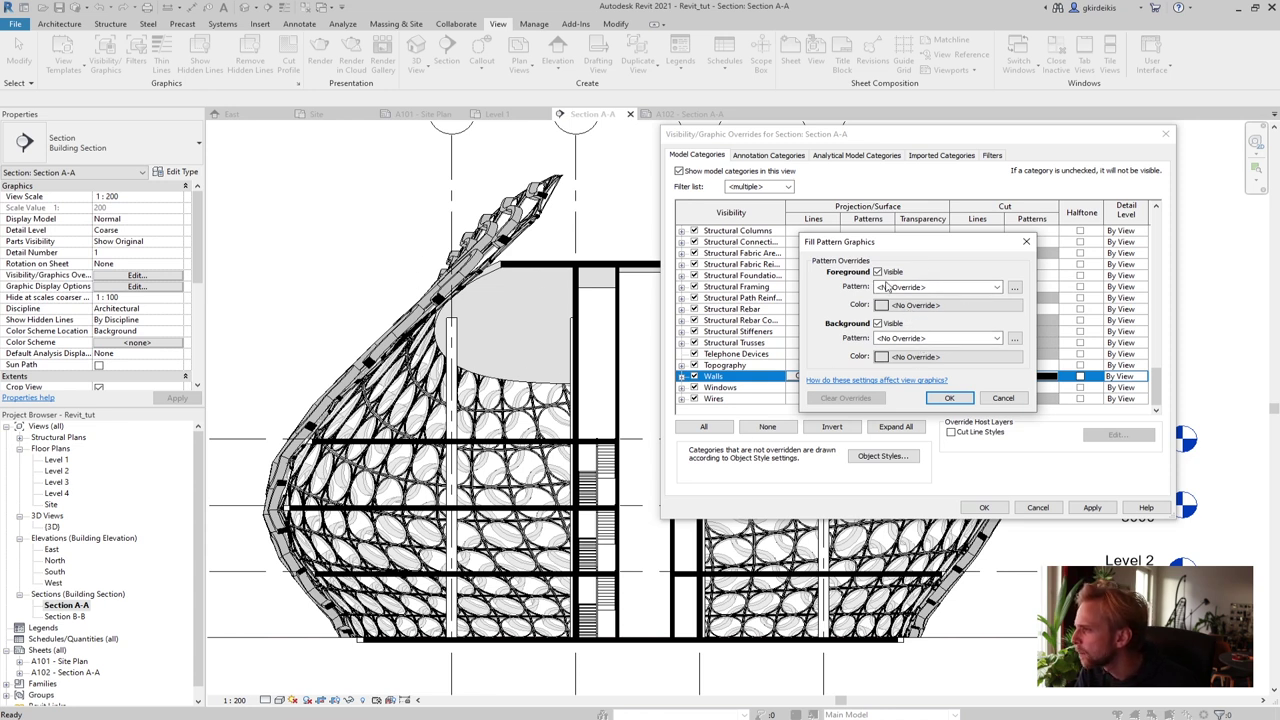
left_click(918, 340)
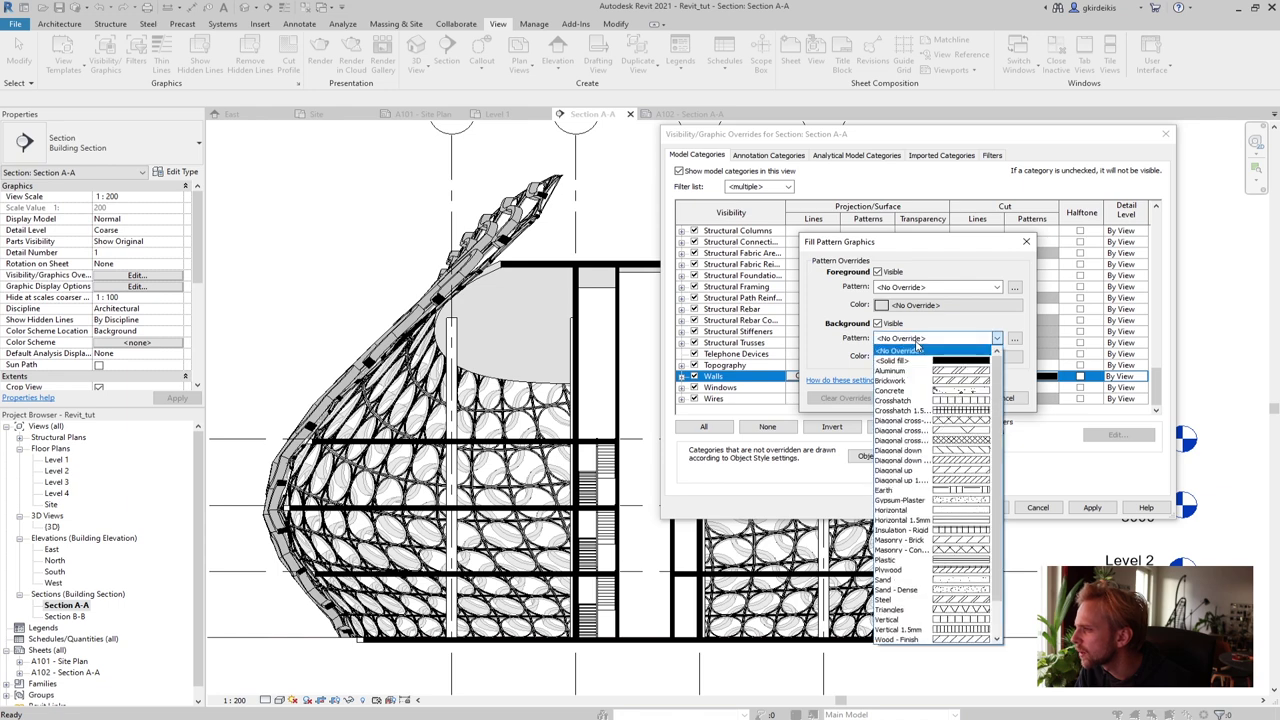
left_click(915, 361)
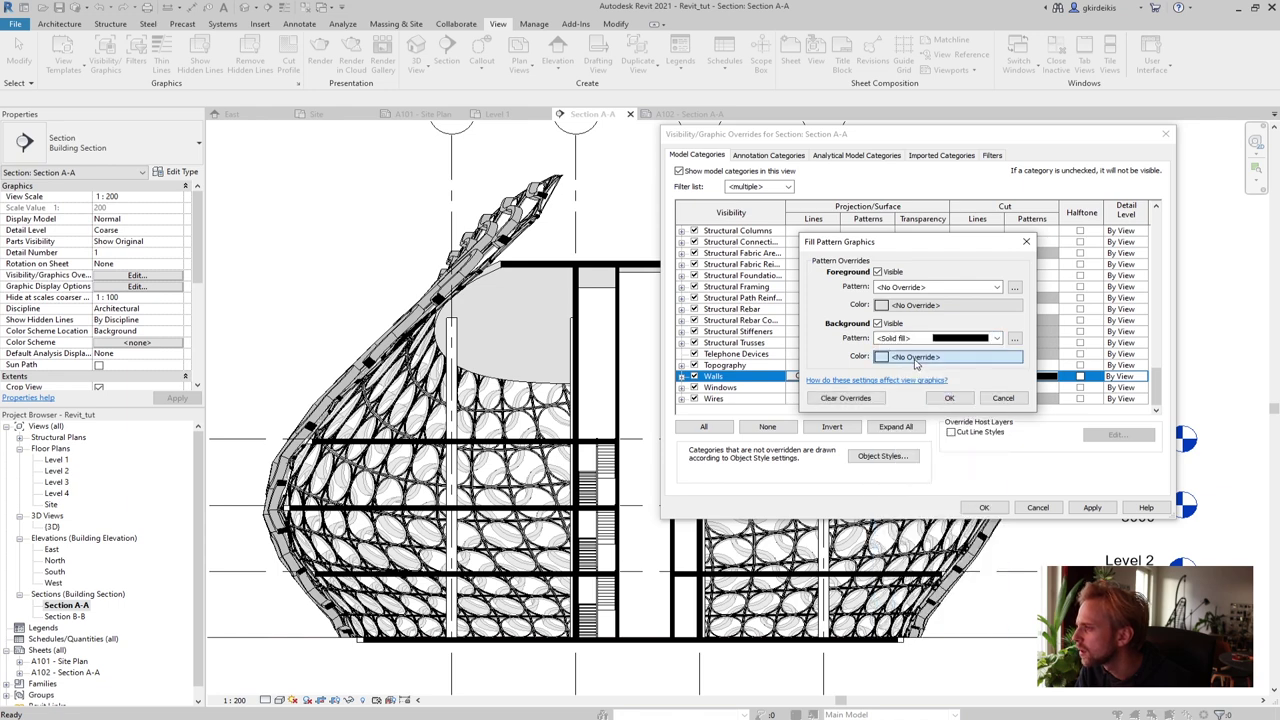
Set the Walls background colour to RGB 224-224-224 and confirm the override
left_click(935, 356)
double_click(1055, 358)
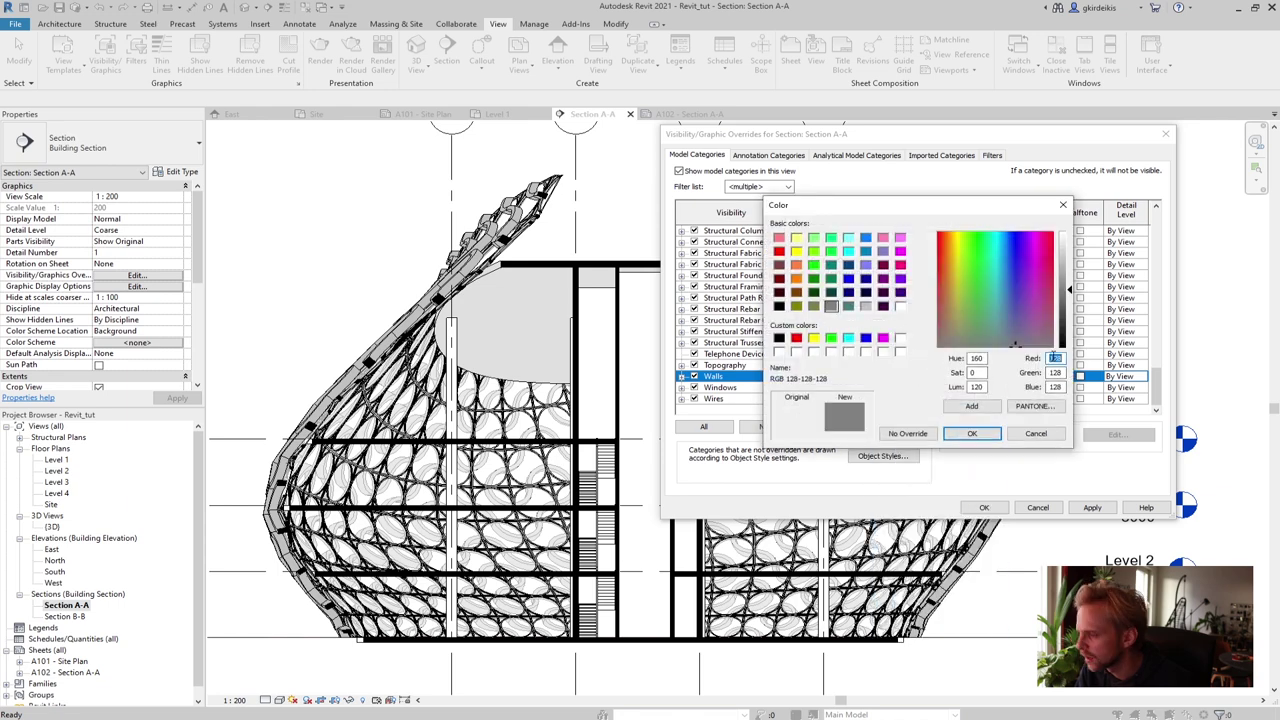
type("224")
double_click(1055, 372)
type("224")
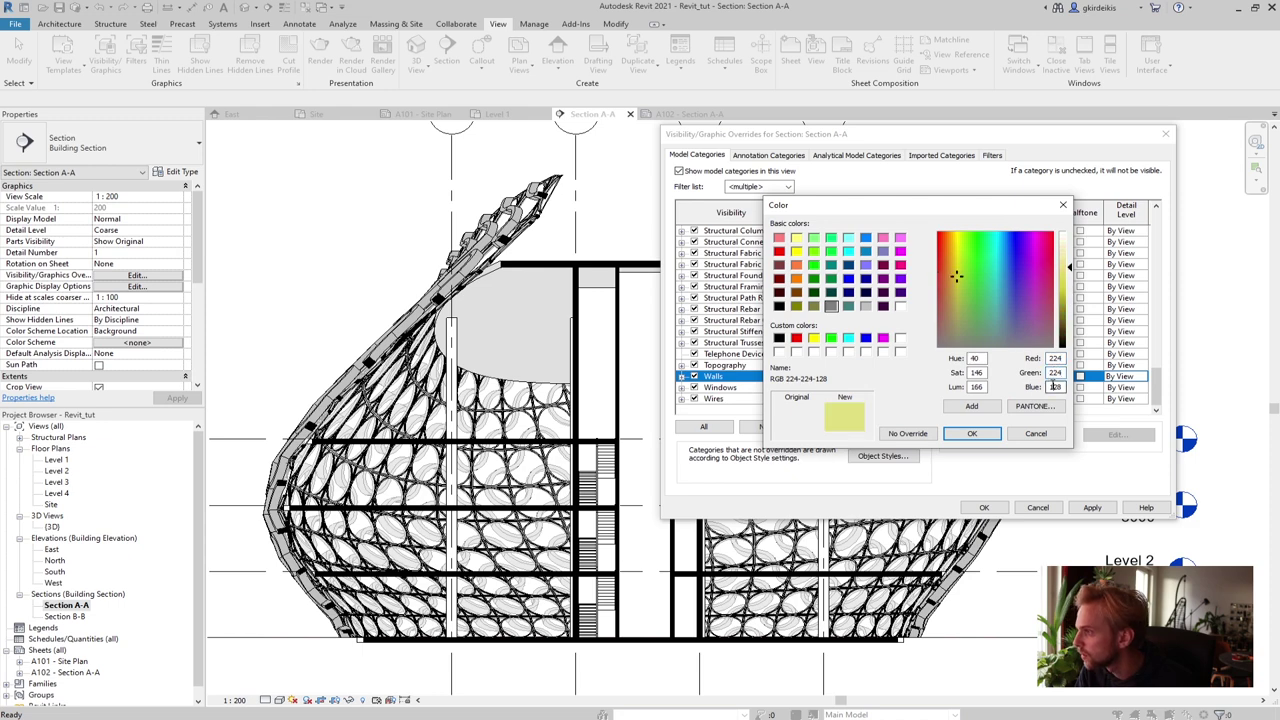
double_click(1055, 386)
type("224")
left_click(970, 433)
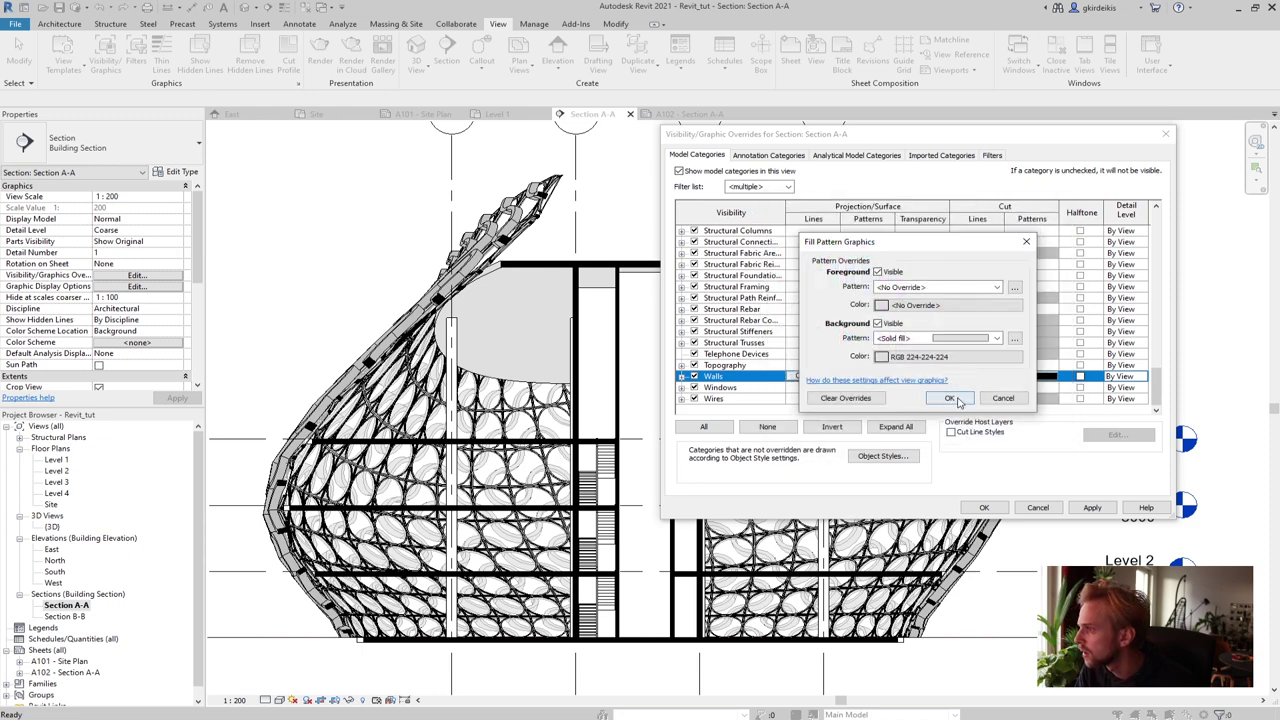
left_click(950, 398)
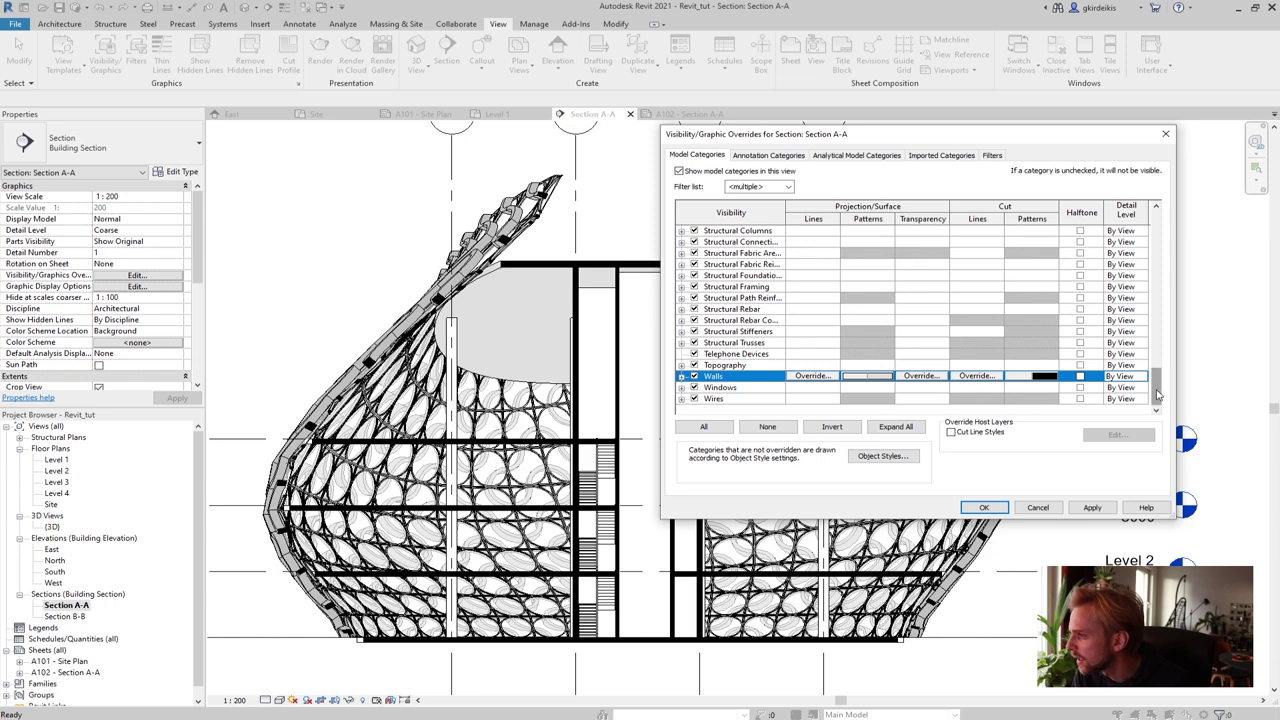
Set the Columns background colour to RGB 224-224-224
left_click_drag(1157, 395, 1173, 205)
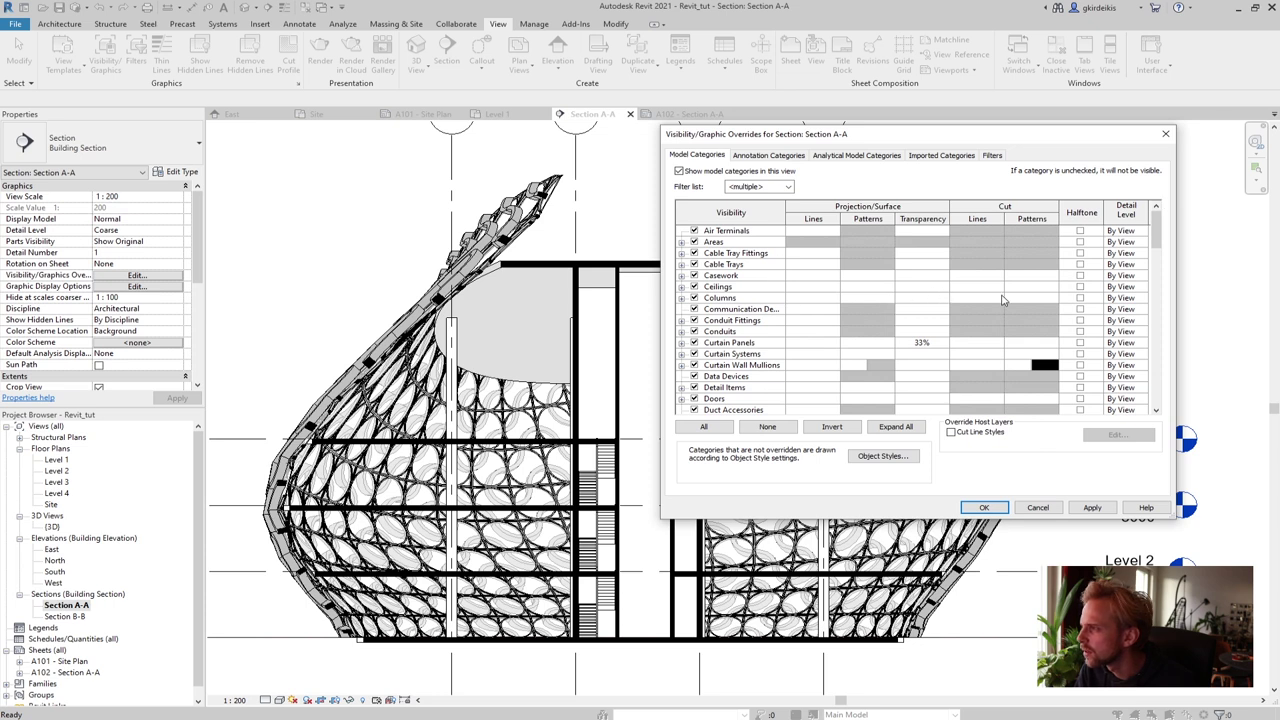
left_click(864, 302)
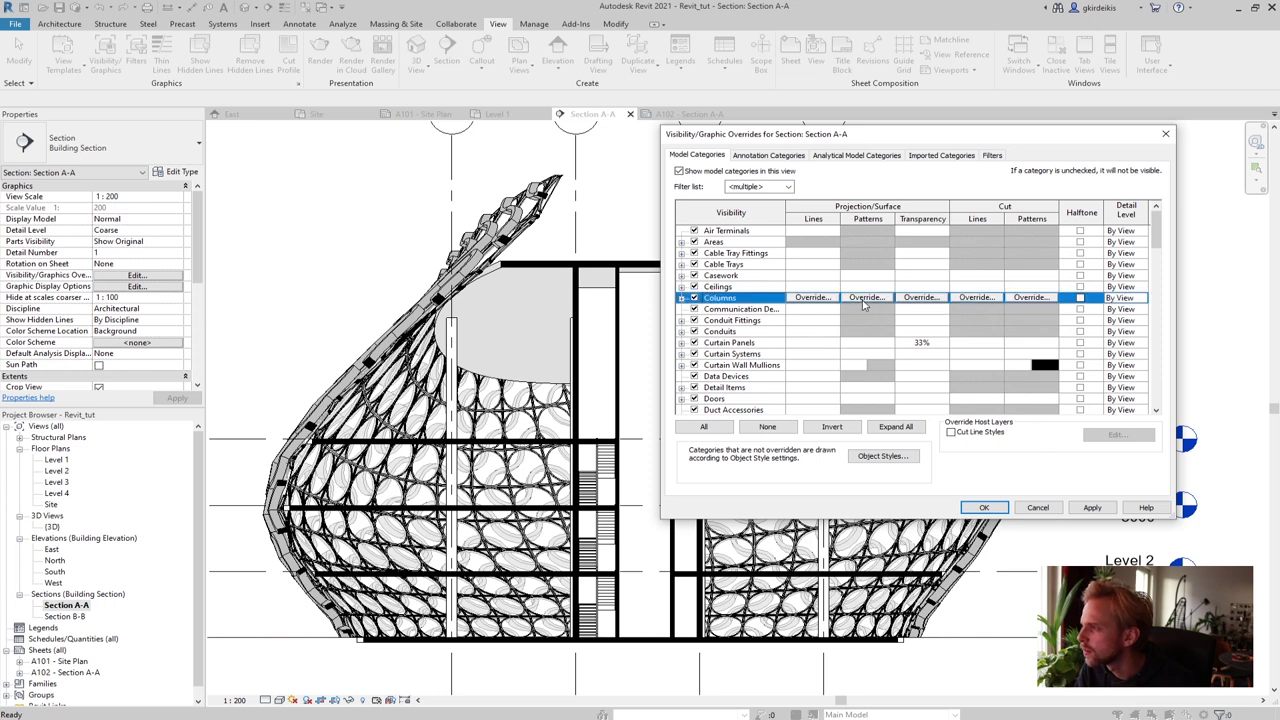
left_click(866, 298)
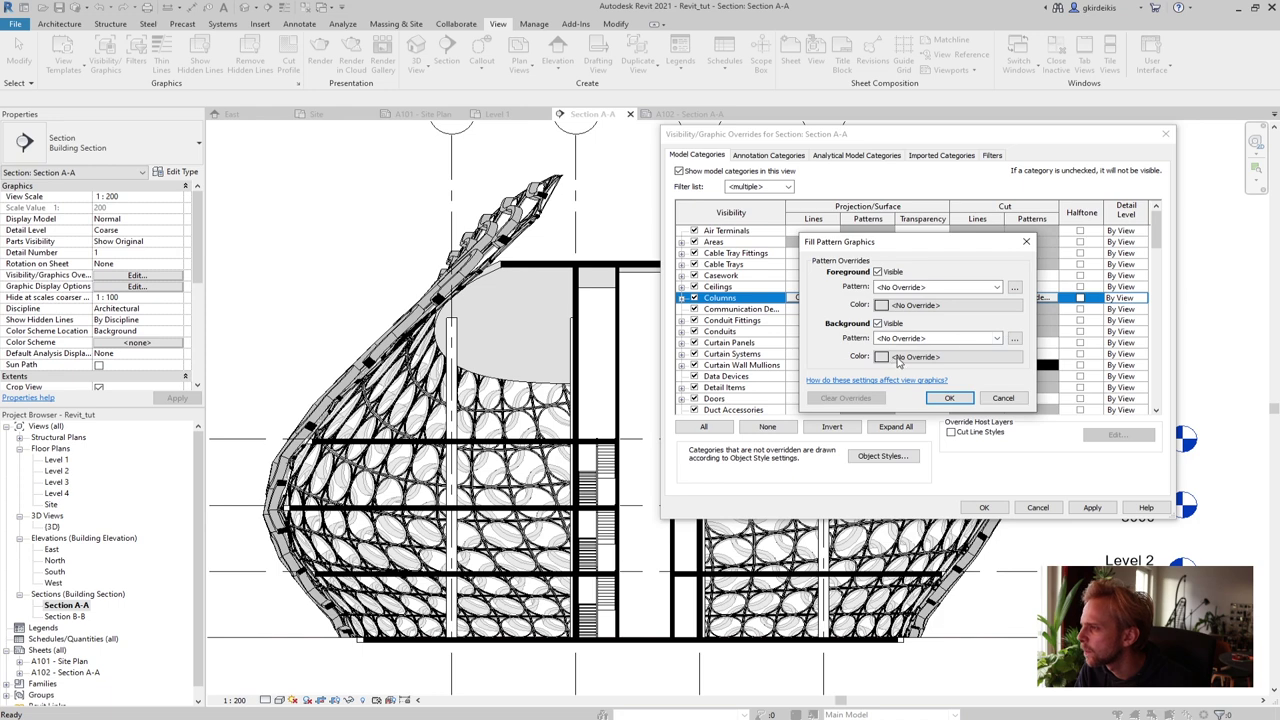
left_click(905, 357)
left_click(866, 306)
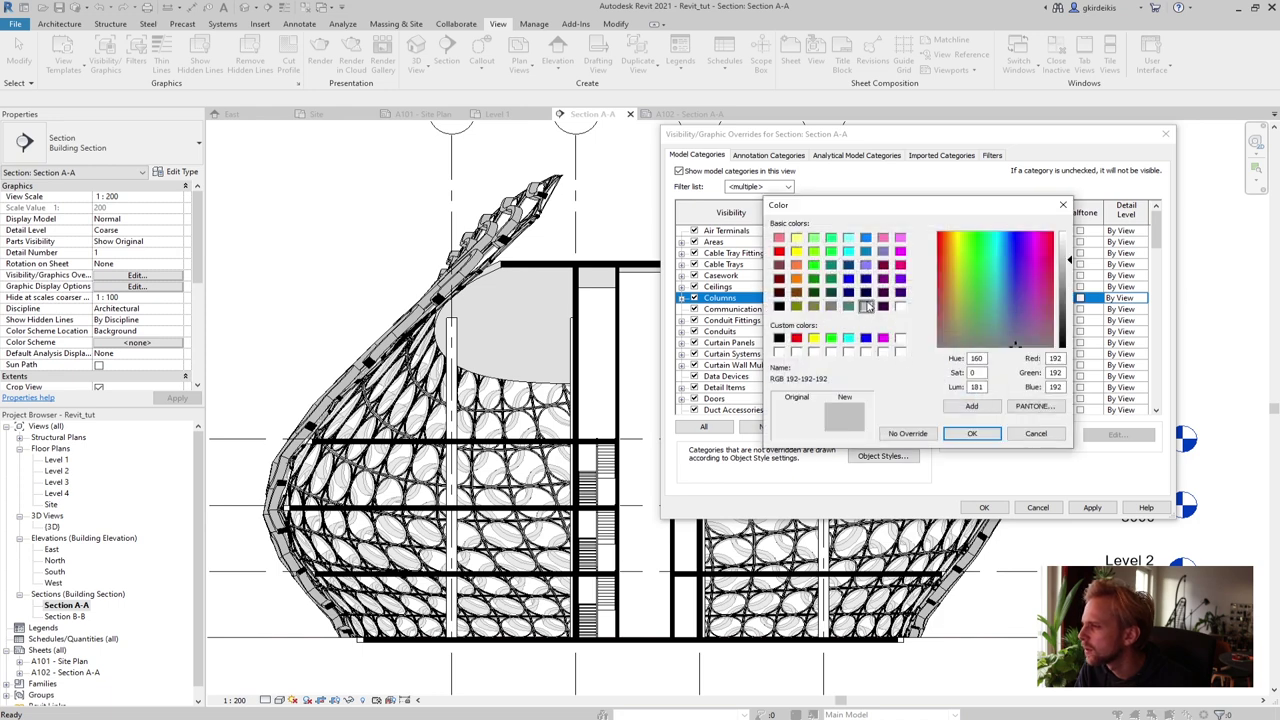
double_click(1057, 358)
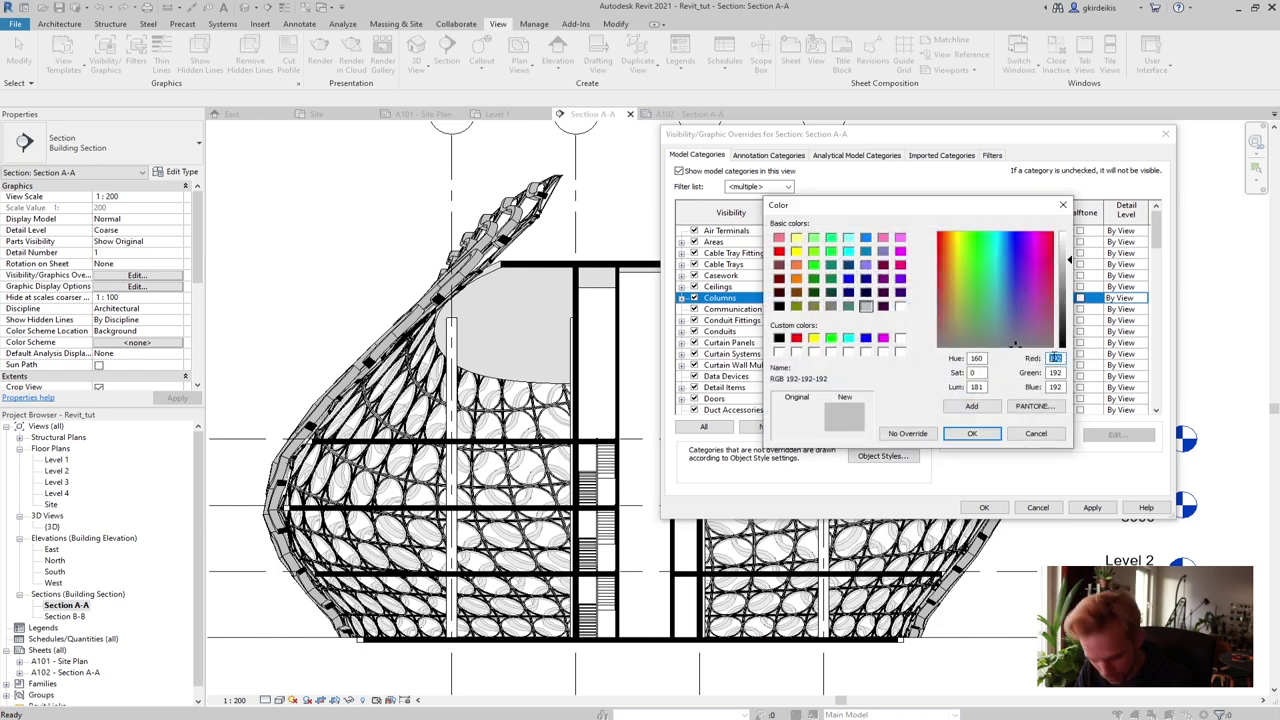
type("224")
key("Tab")
type("224")
key("Tab")
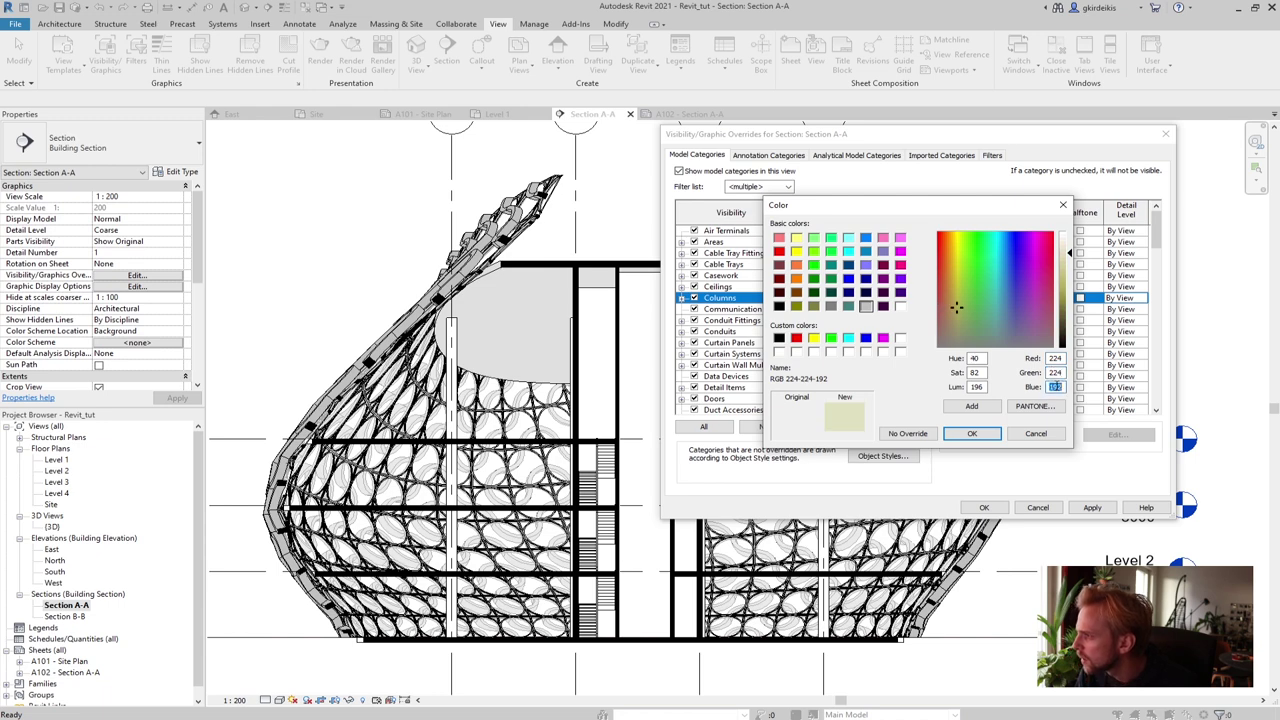
type("224")
left_click(971, 433)
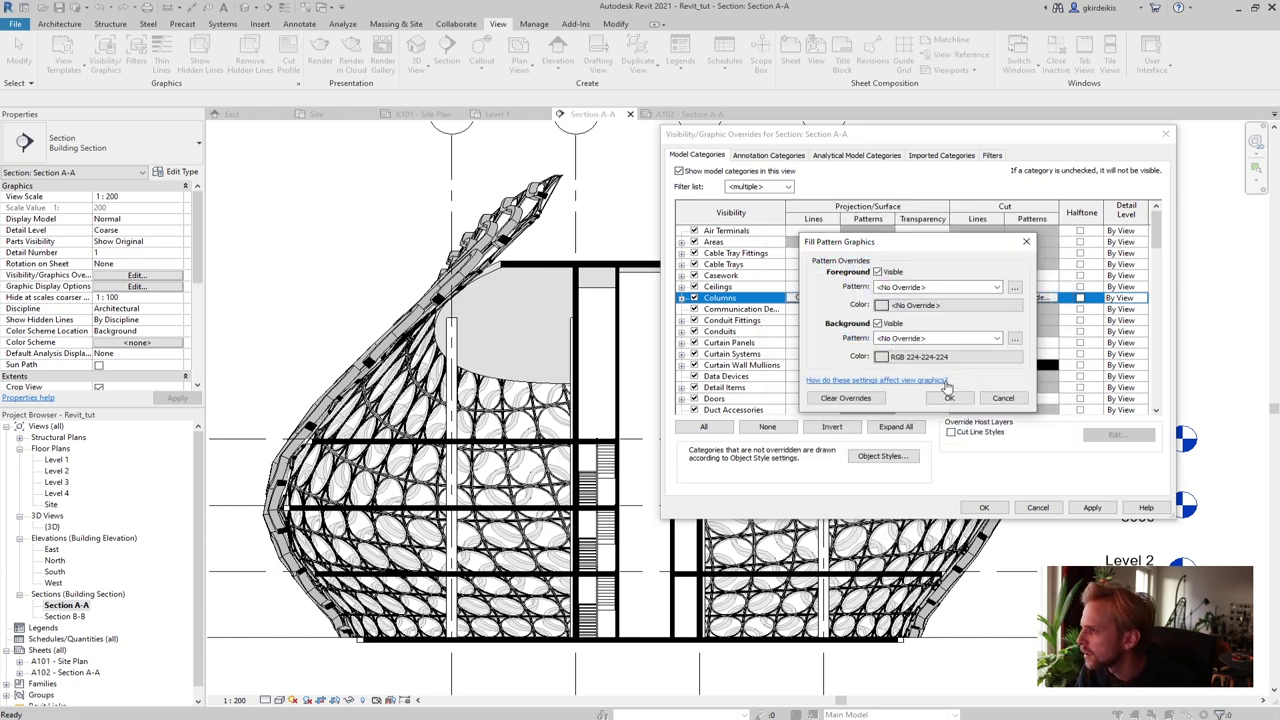
Set the Columns background pattern to Solid fill and confirm
left_click(936, 340)
left_click(930, 356)
left_click(949, 397)
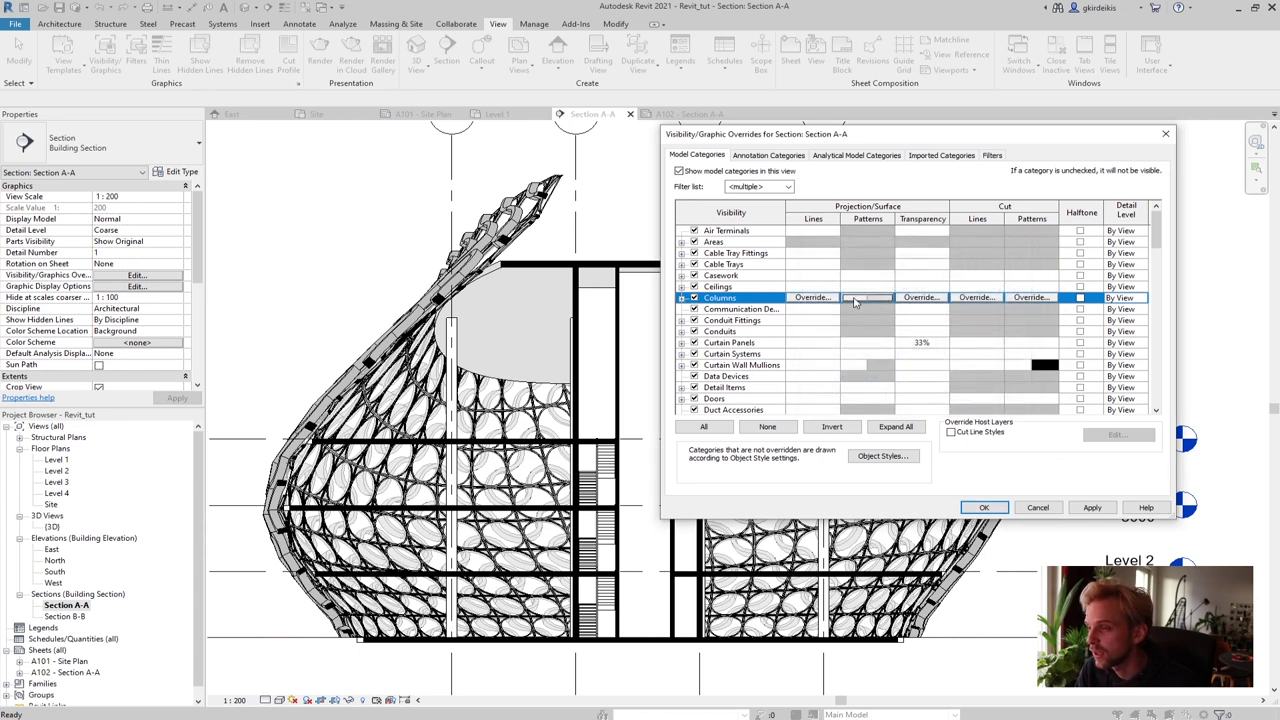
left_click_drag(1158, 243, 1162, 293)
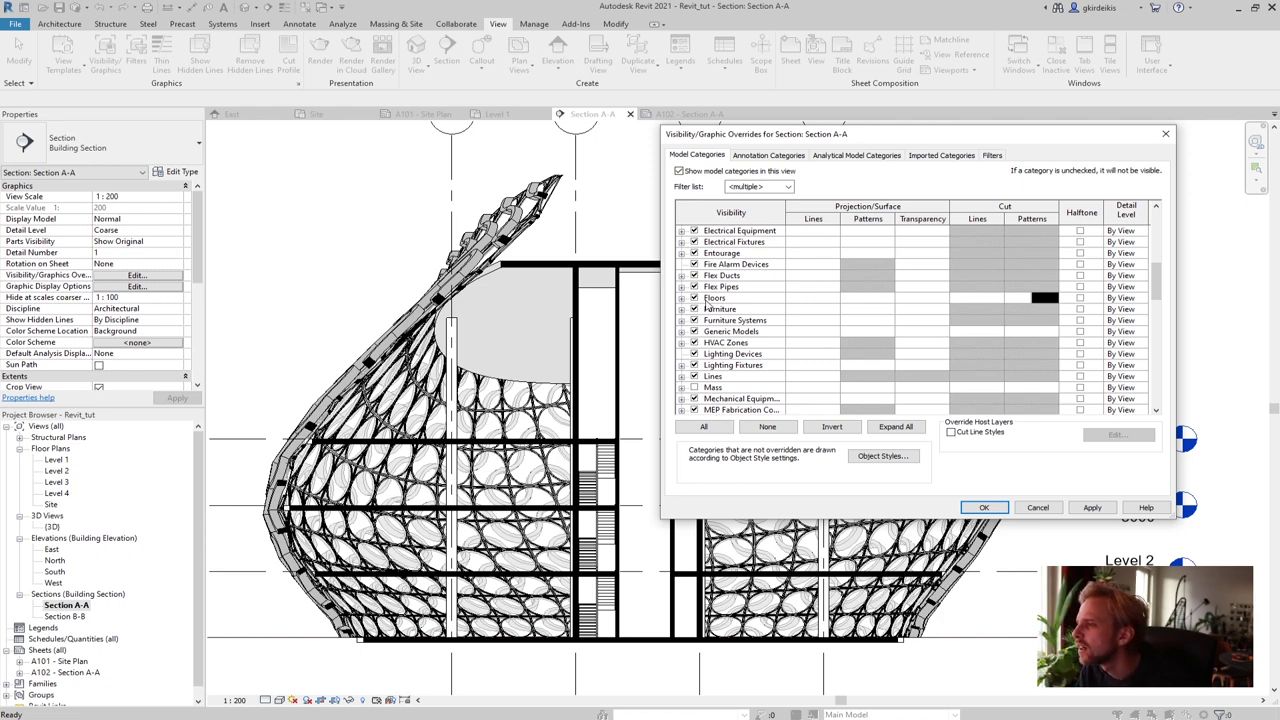
Set the Floors background colour to RGB 224-224-224
left_click(707, 299)
left_click(860, 299)
left_click(860, 299)
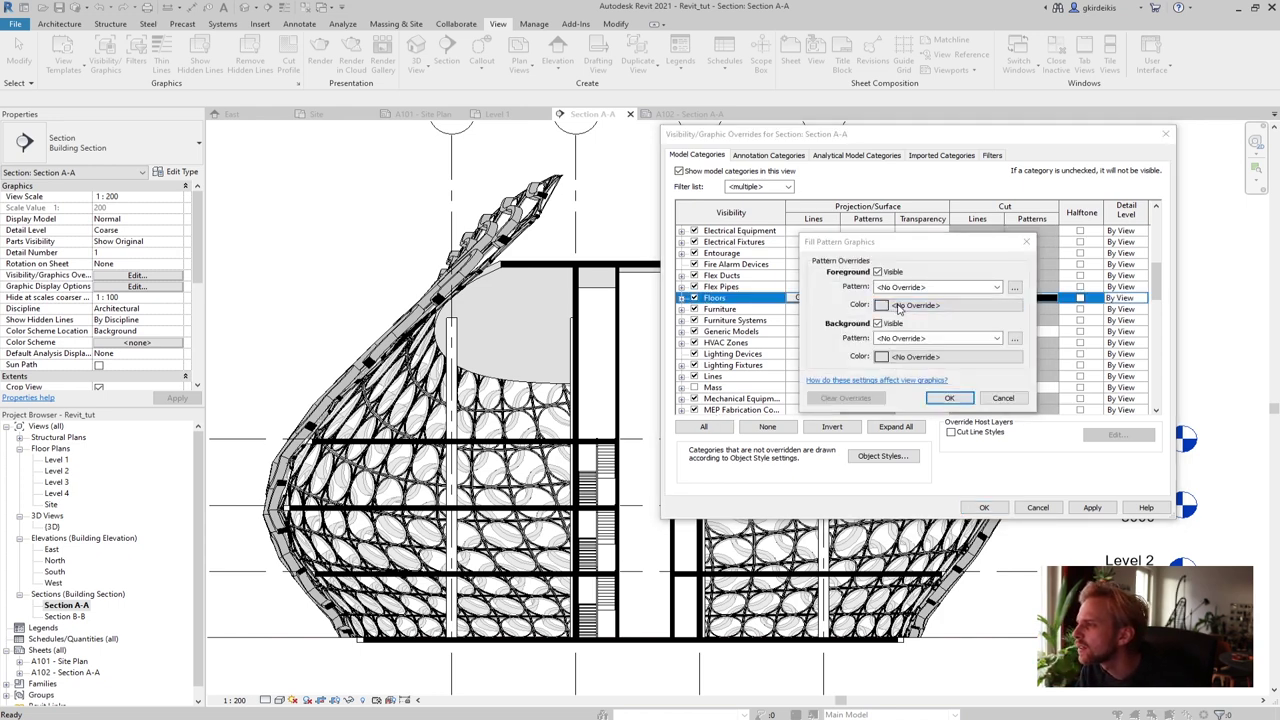
left_click(898, 309)
key("Escape")
left_click(928, 357)
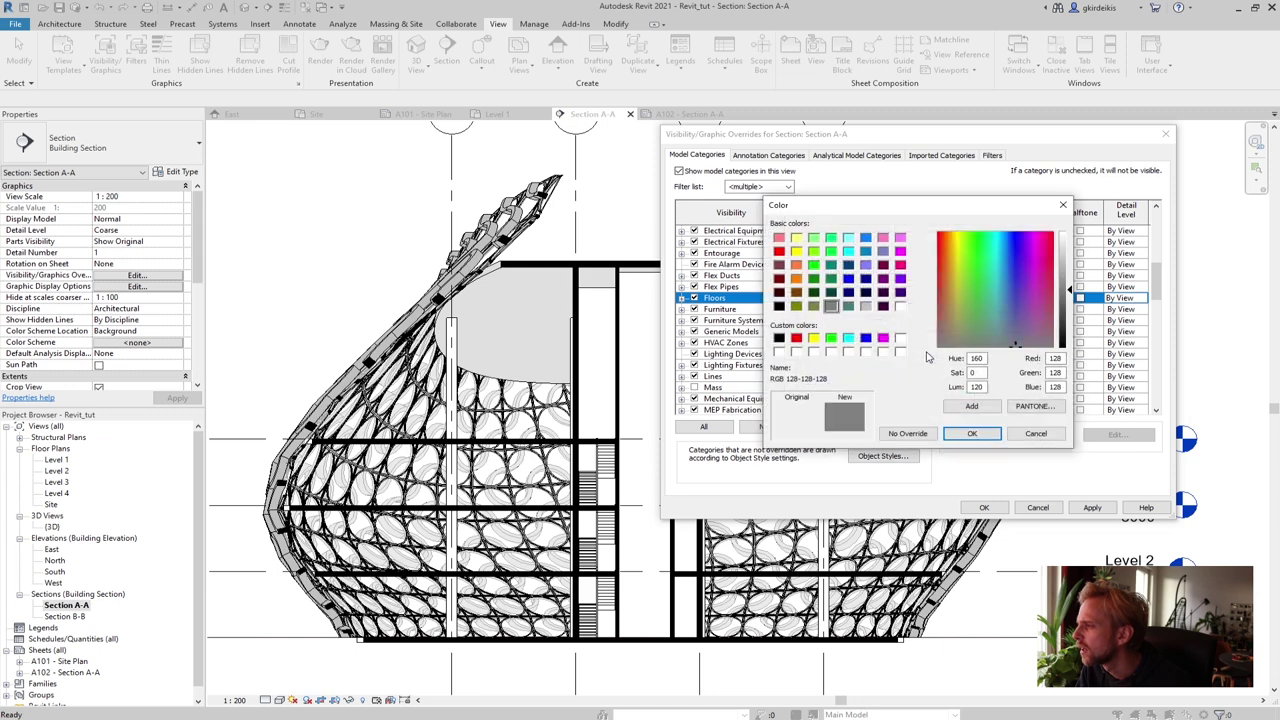
double_click(1055, 358)
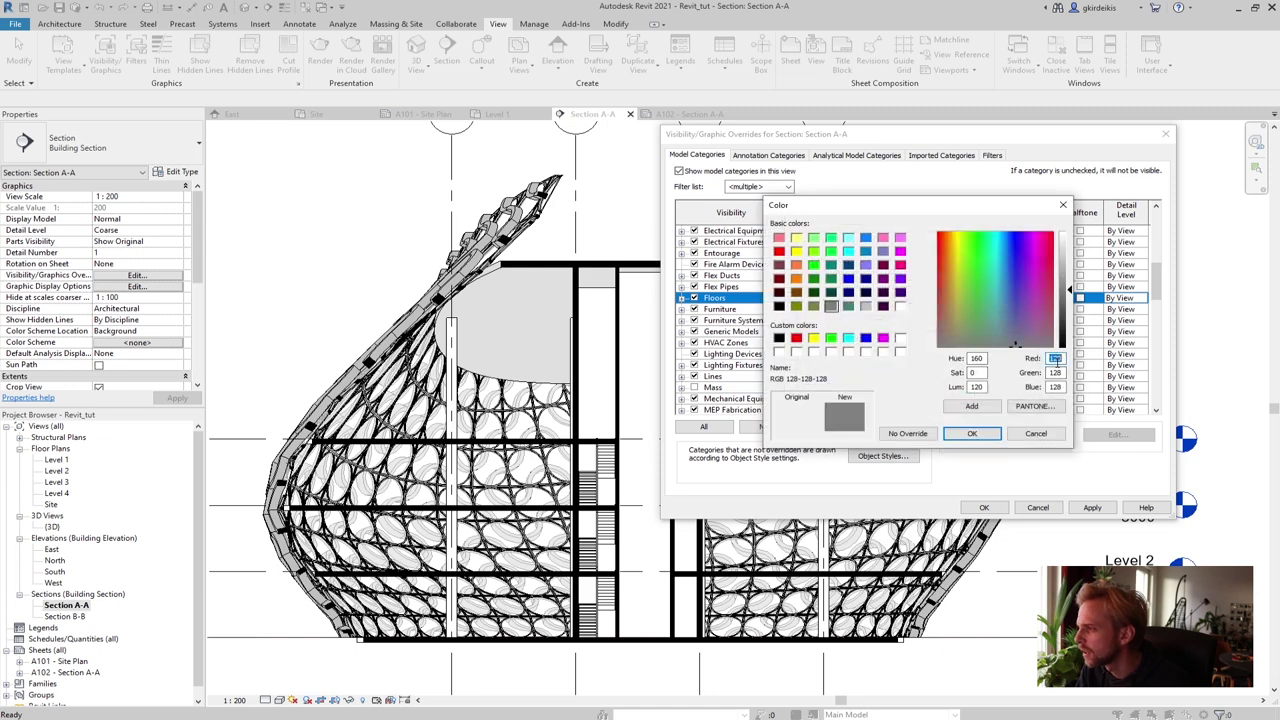
type("224")
key("Tab")
type("224")
key("Tab")
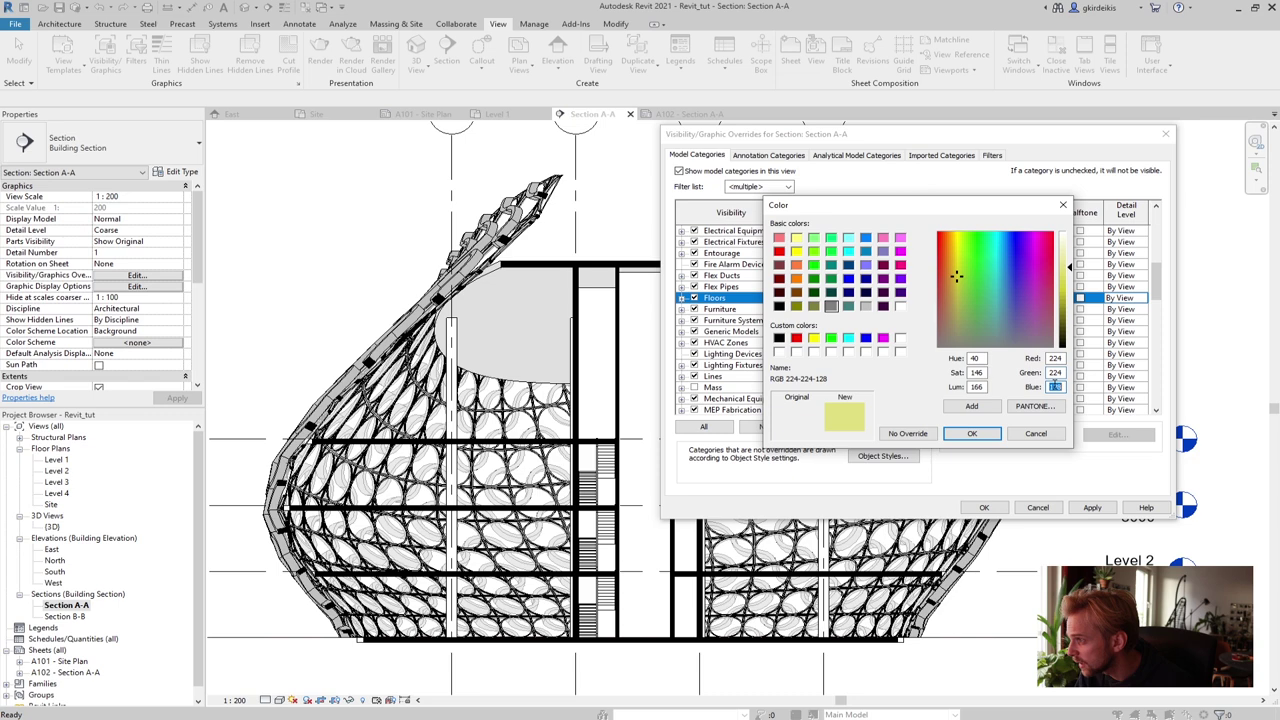
type("224")
left_click(971, 433)
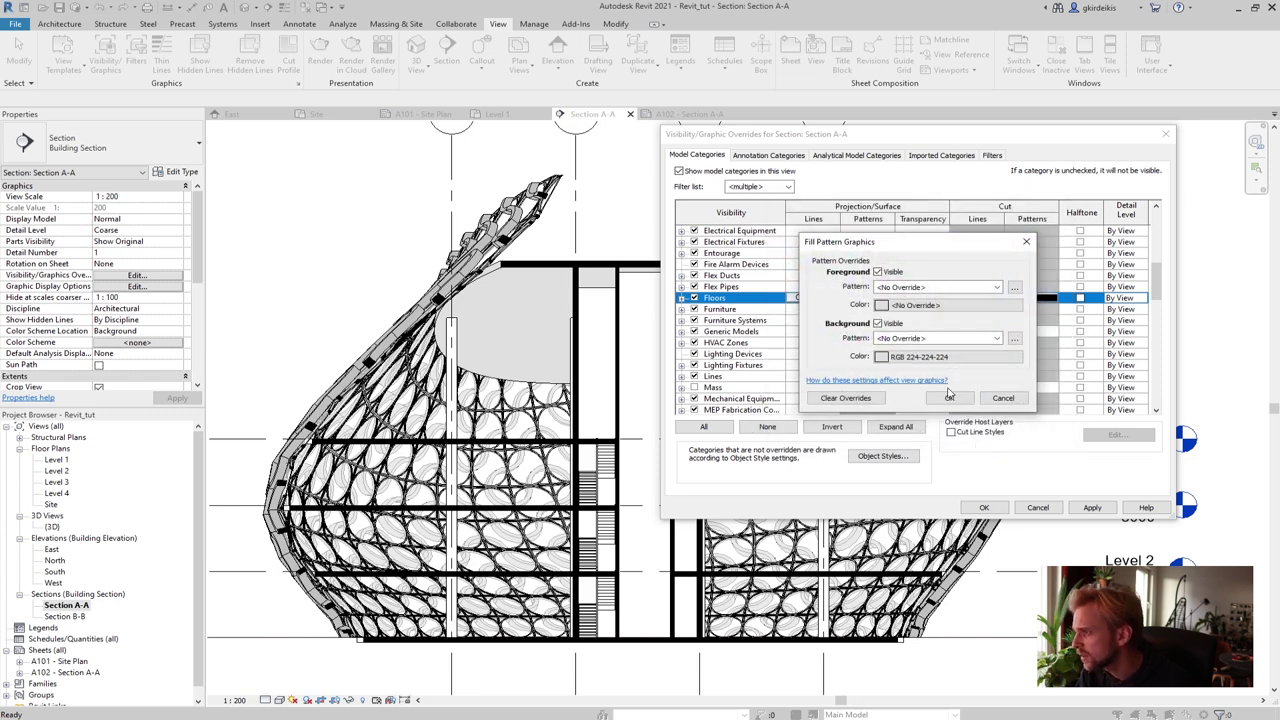
Give Floors a solid fill background and apply the overrides to Section A-A
left_click(920, 340)
left_click(922, 360)
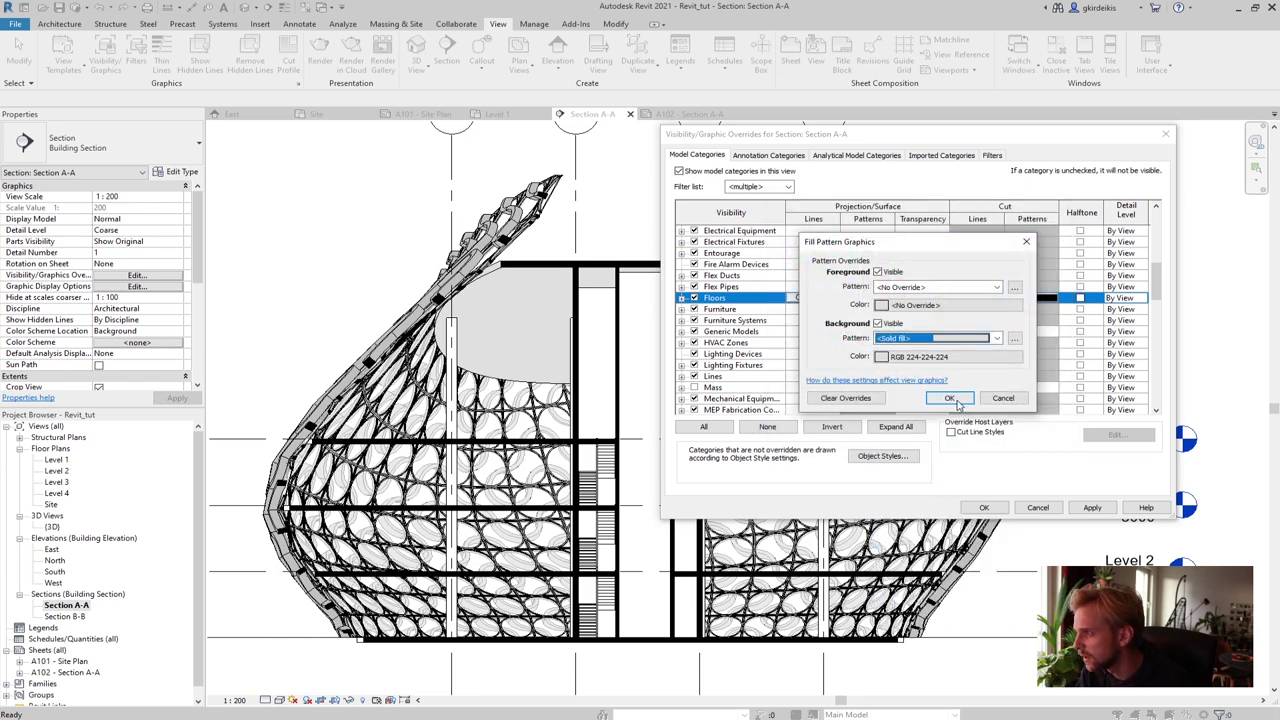
left_click(950, 398)
left_click(1092, 507)
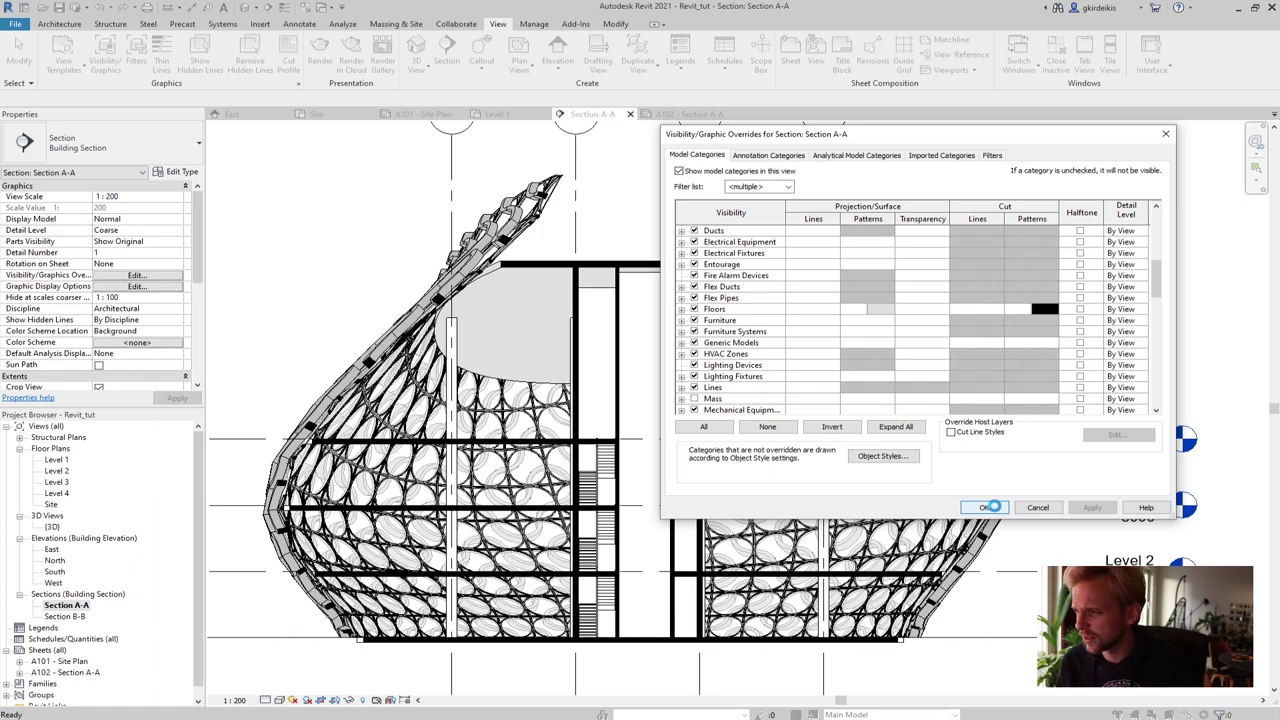
Close the overrides and inspect the grey-filled section on sheet A102 - Section A-A
left_click(988, 507)
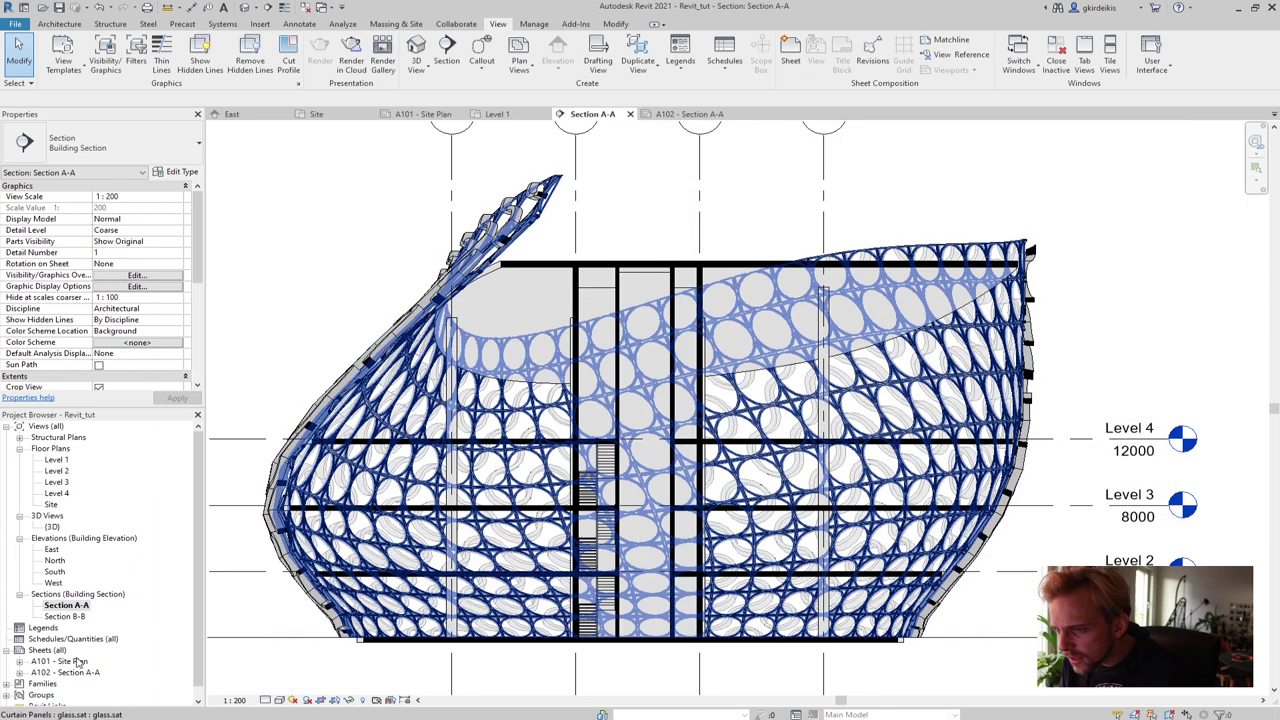
left_click(200, 524)
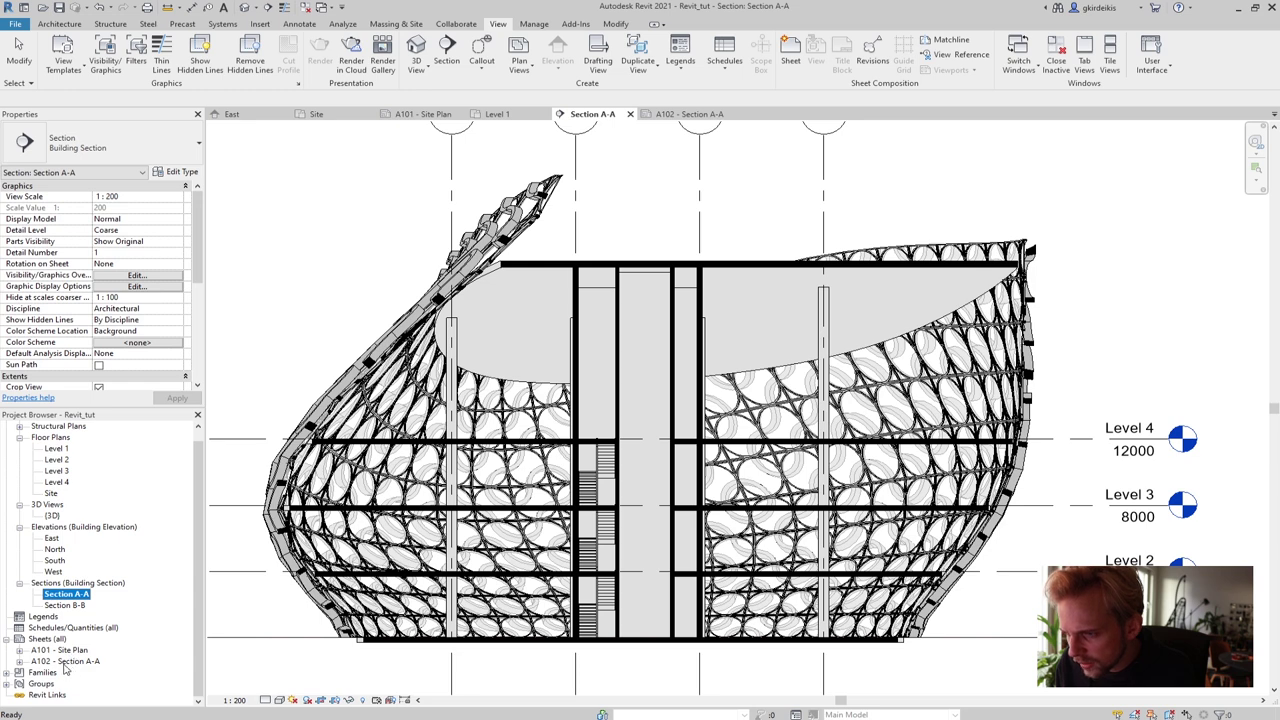
double_click(66, 664)
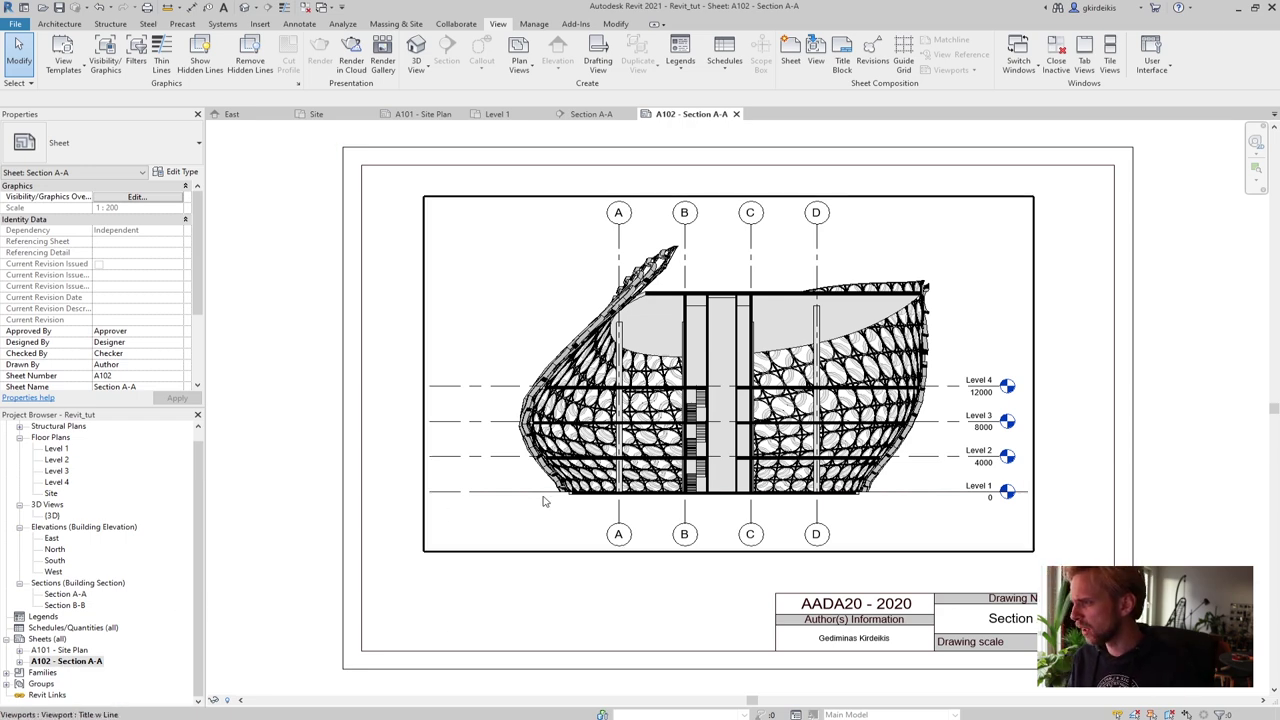
scroll(564, 438, "up", 3)
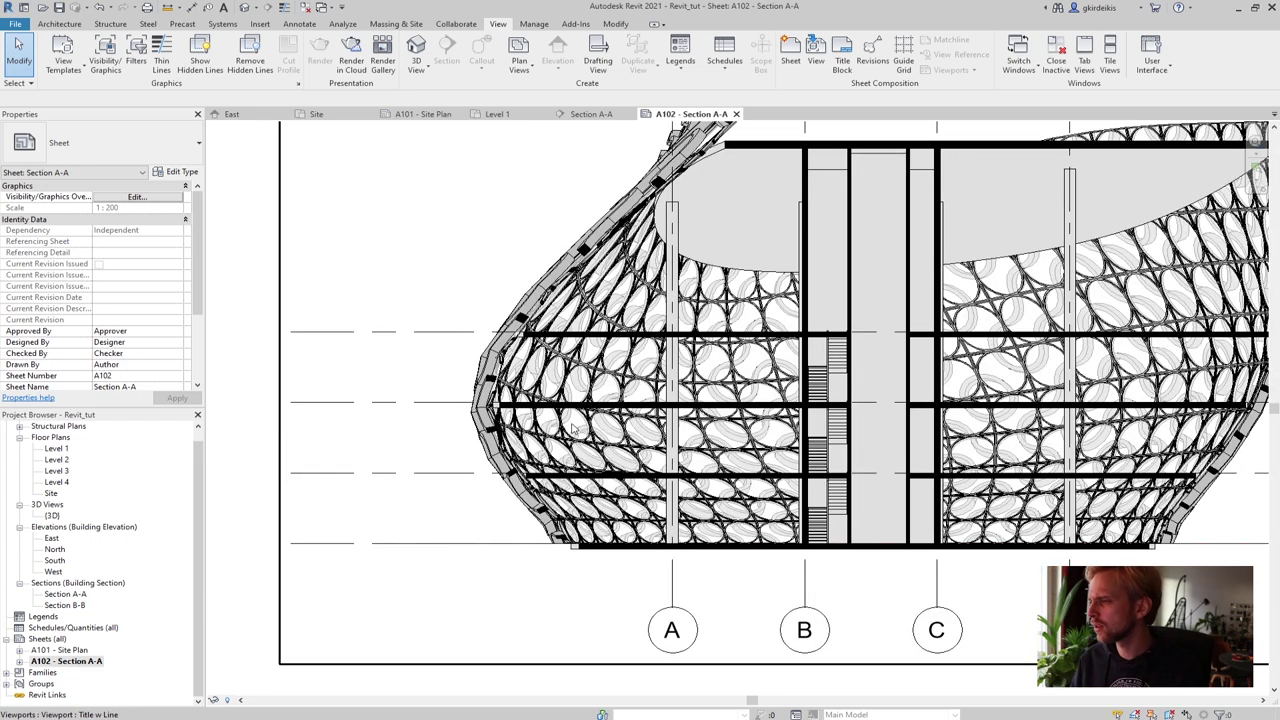
scroll(573, 427, "up", 3)
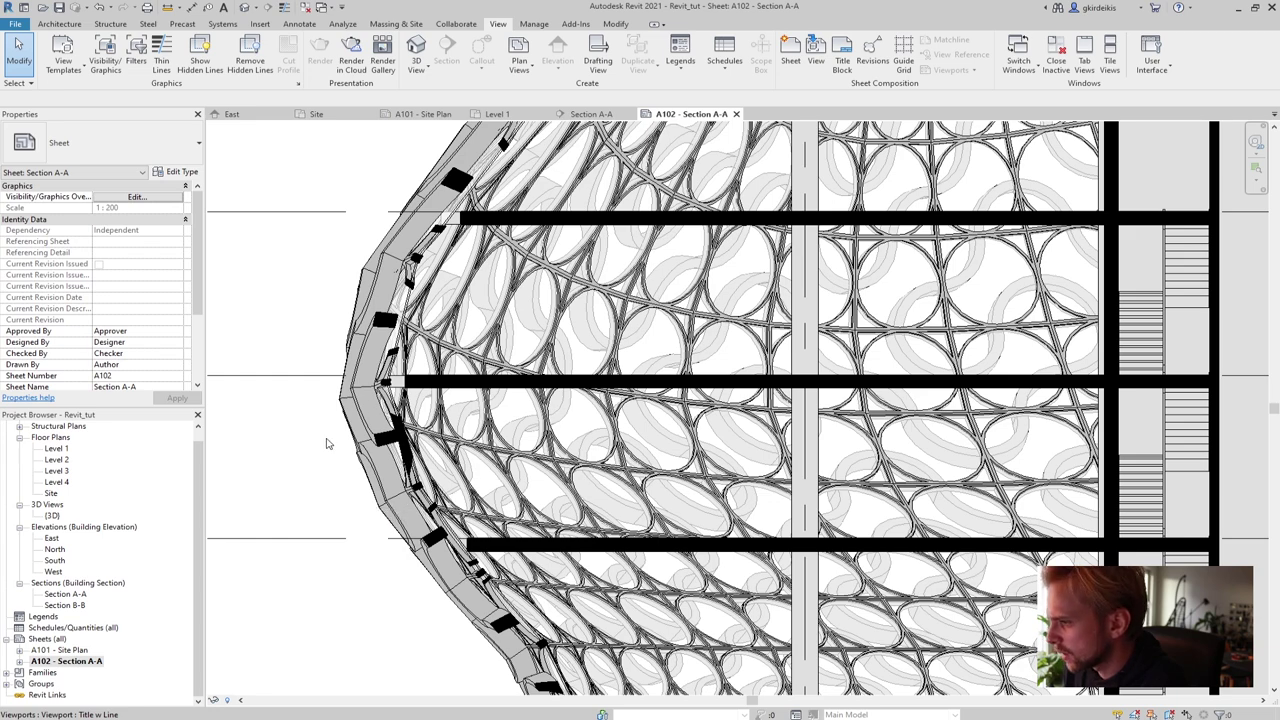
scroll(326, 443, "down", 5)
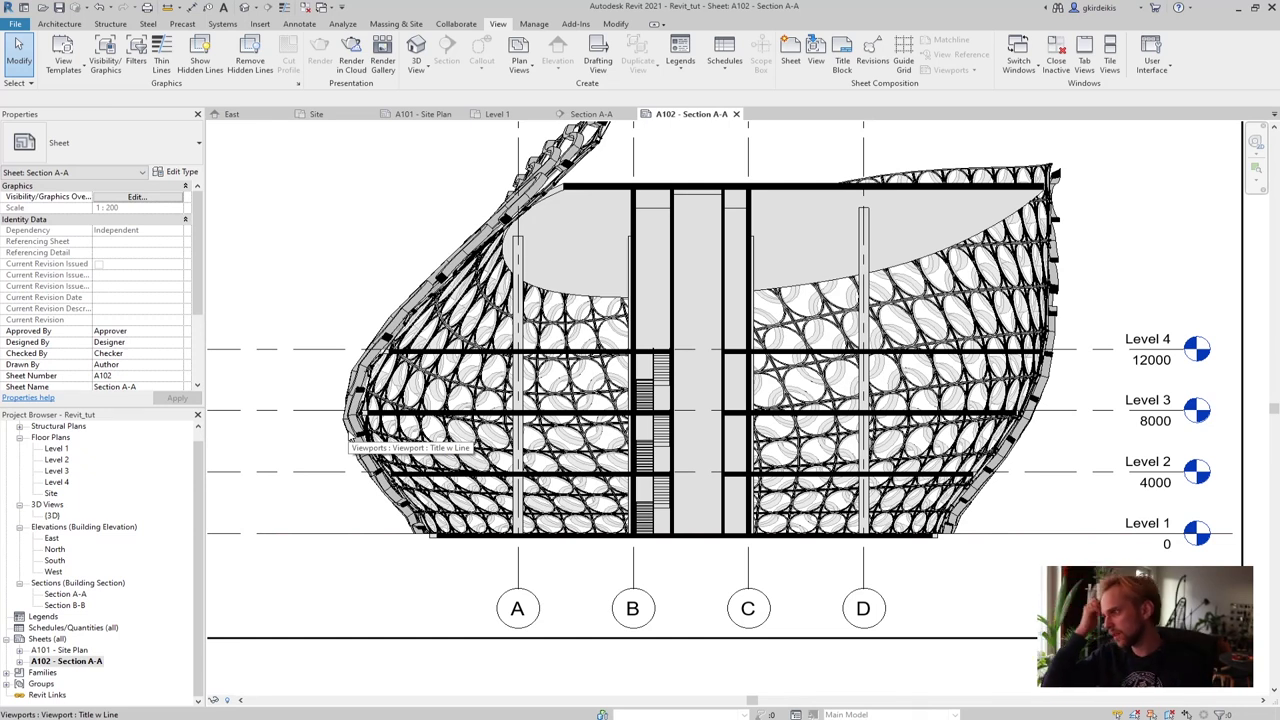
left_click(70, 595)
Reopen Section A-A, pan to show levels and grids, and open Visibility/Graphics beside it
double_click(74, 597)
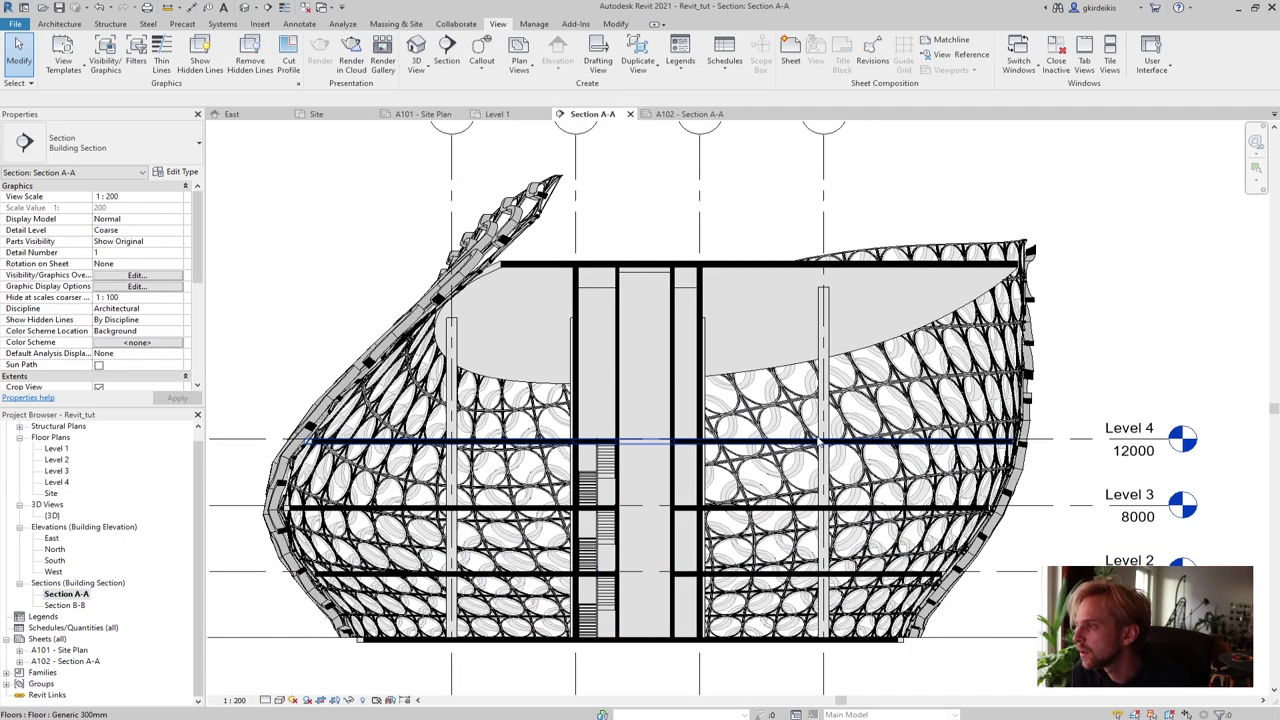
scroll(630, 430, "down", 3)
middle_click_drag(361, 651, 451, 531)
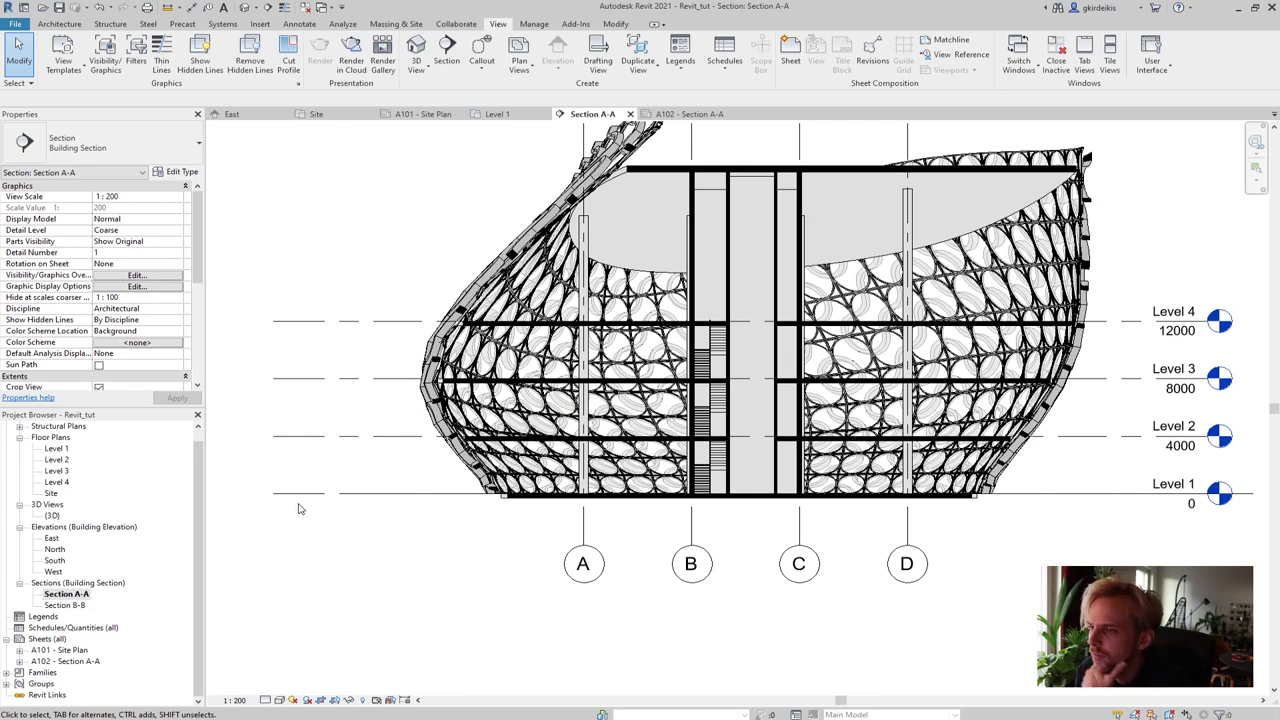
left_click(105, 52)
left_click_drag(826, 138, 251, 211)
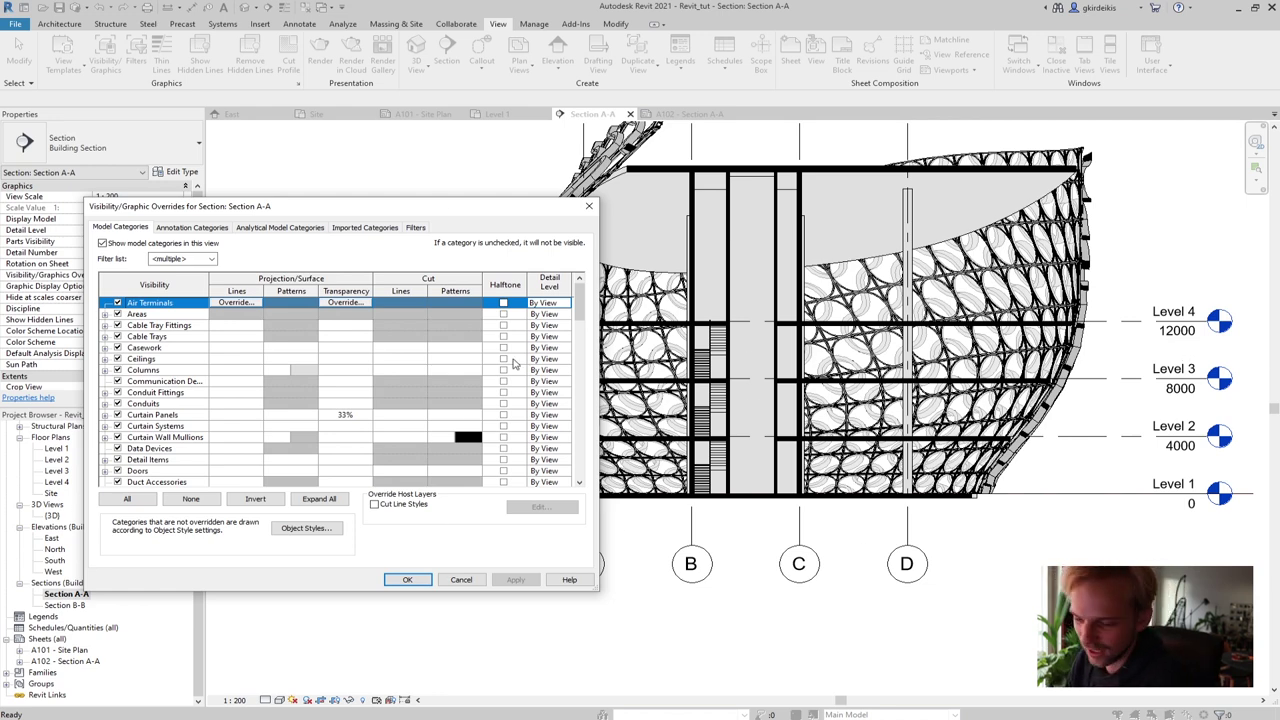
Browse the Annotation and Analytical Model categories, then list the Site.dwg layers under Imported Categories
left_click_drag(281, 207, 358, 208)
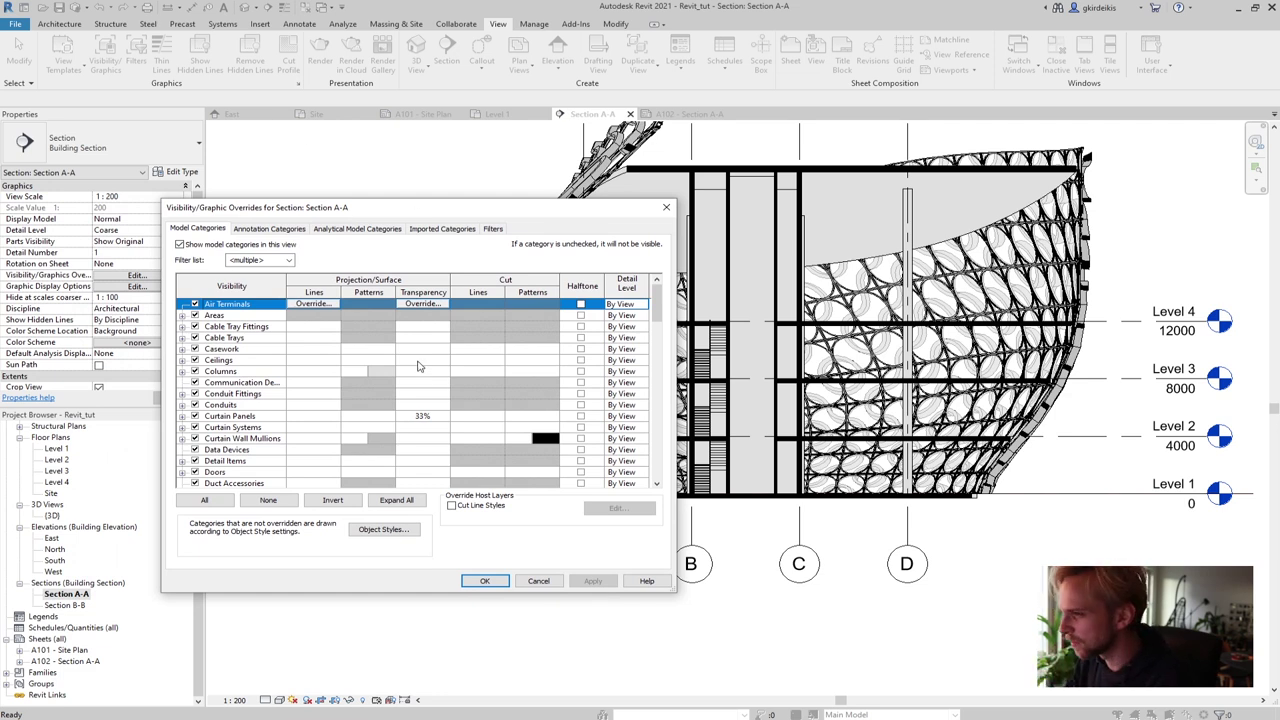
left_click(270, 229)
left_click(267, 229)
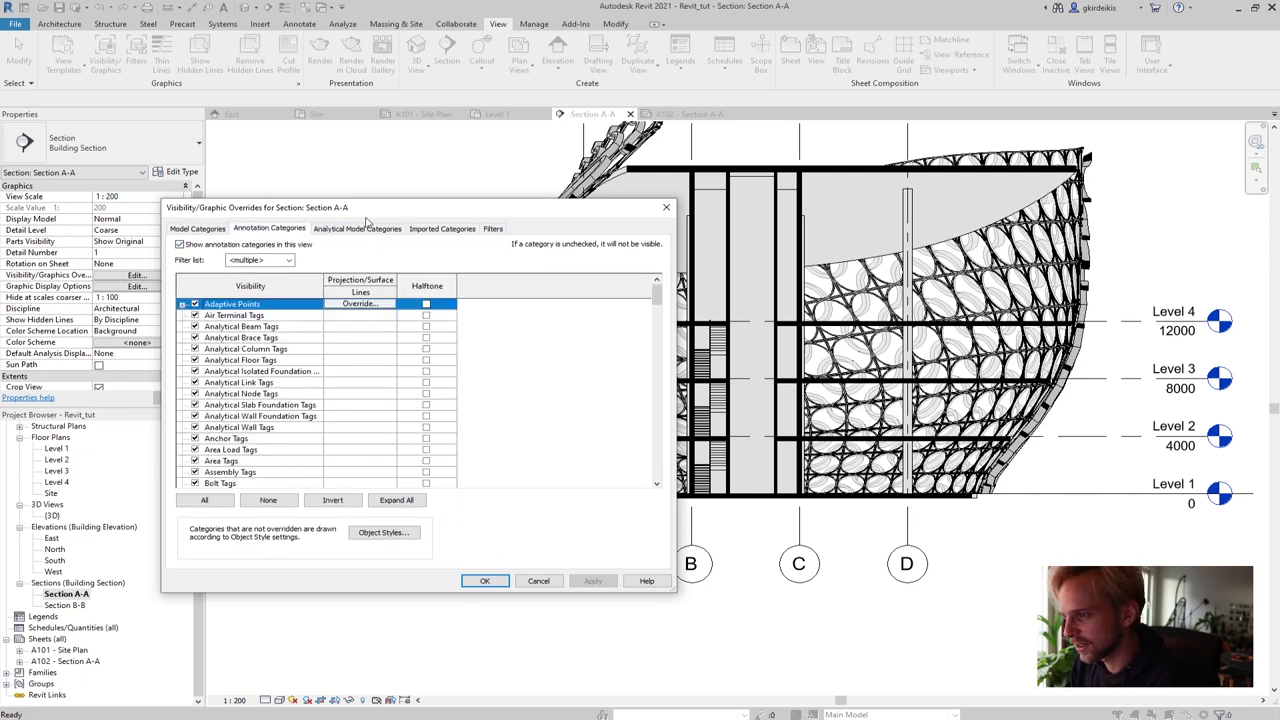
scroll(405, 395, "down", 5)
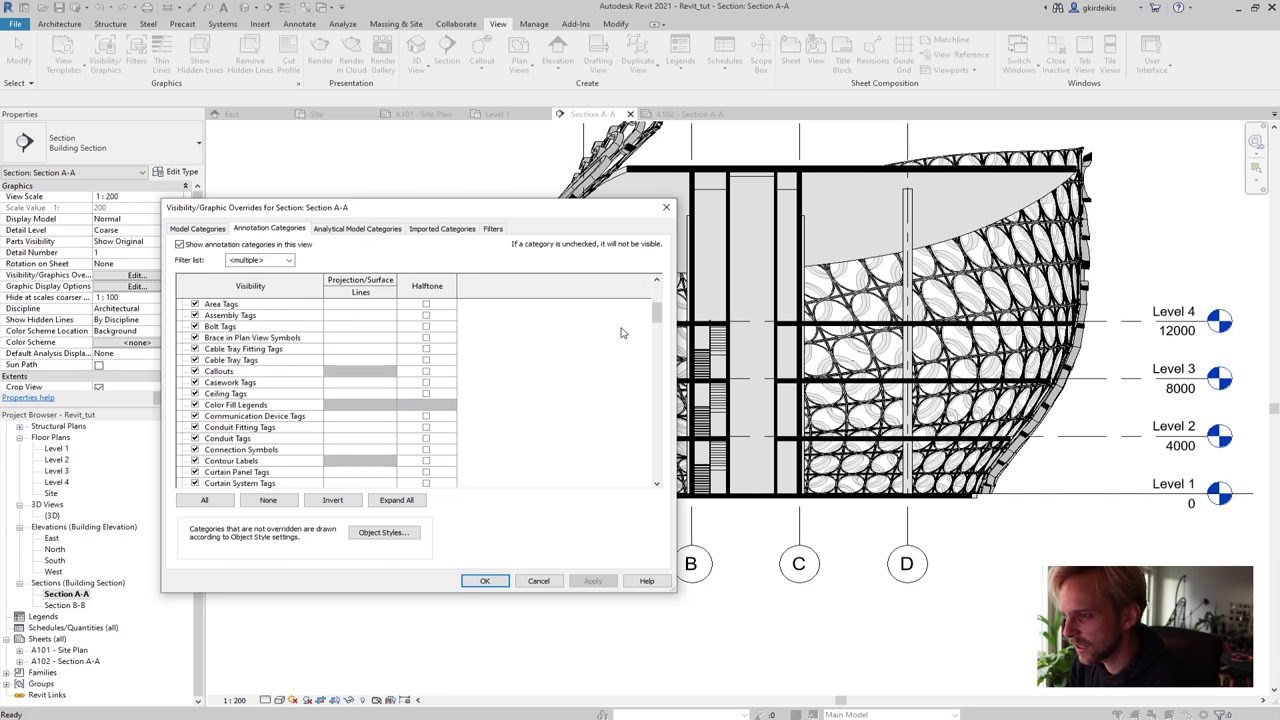
left_click_drag(660, 316, 660, 340)
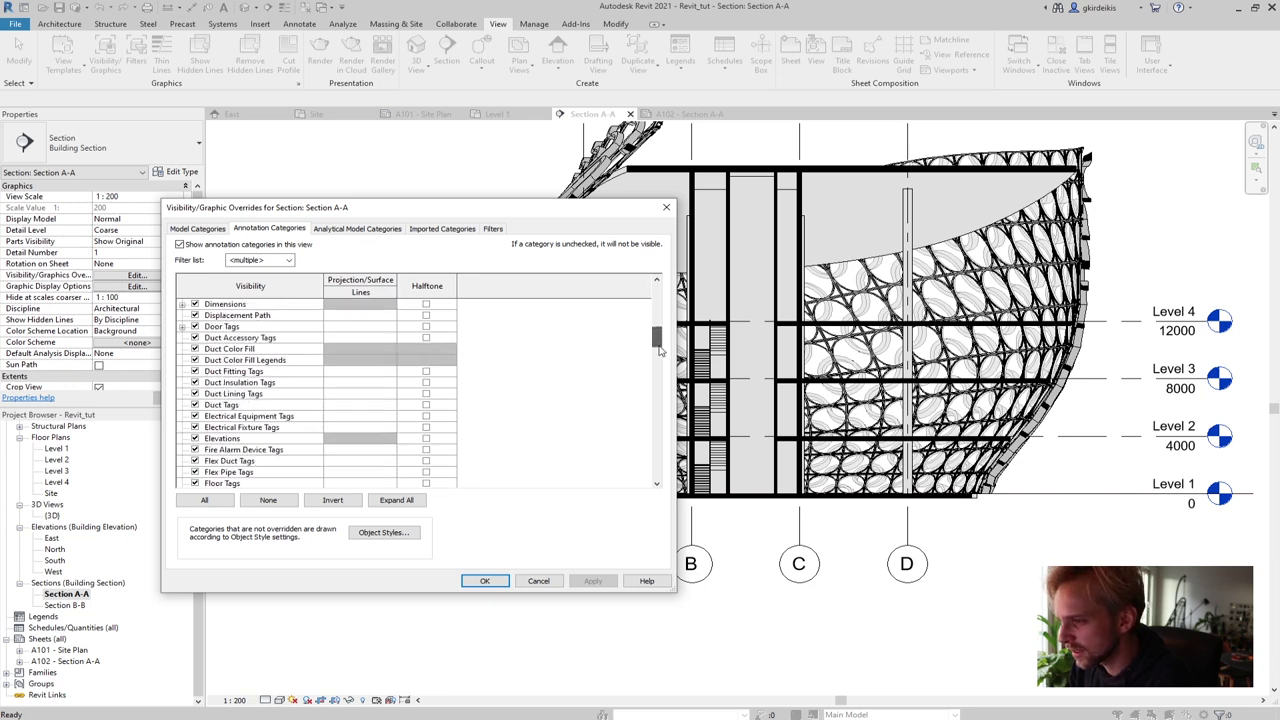
left_click(347, 230)
left_click(430, 229)
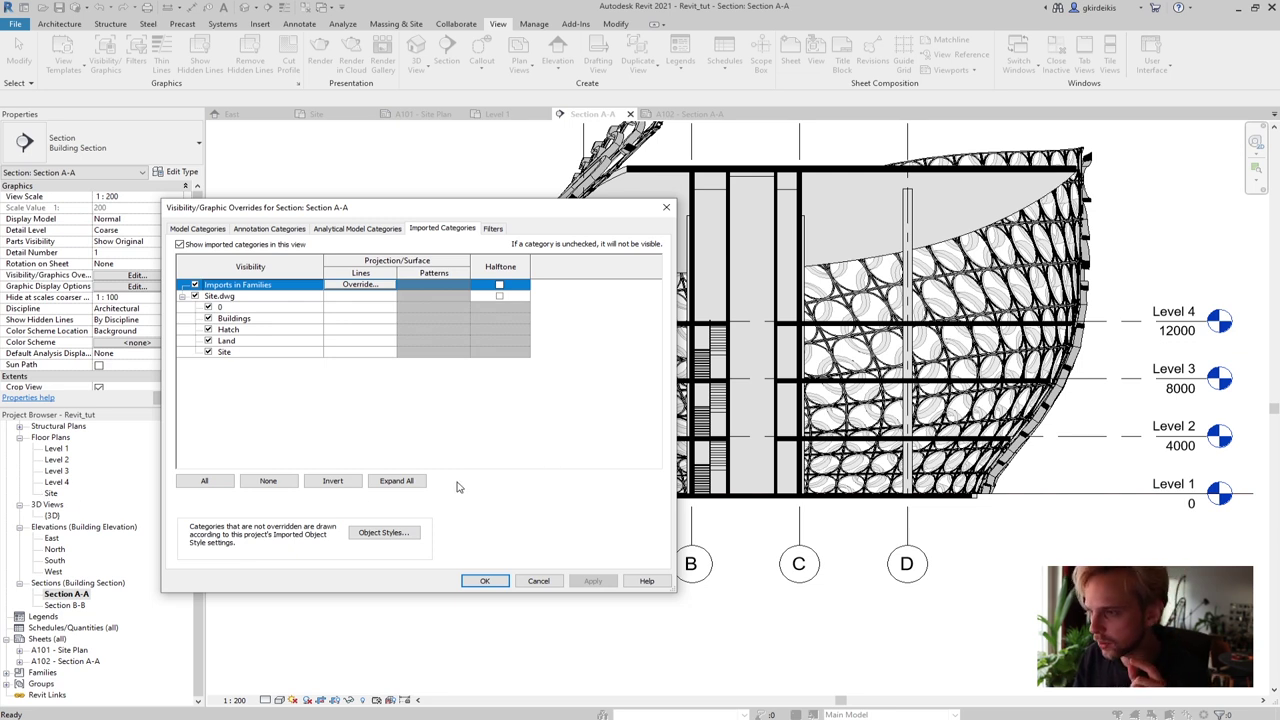
Override the Site layer's lines of Site.dwg to weight 12 and apply it
left_click(233, 353)
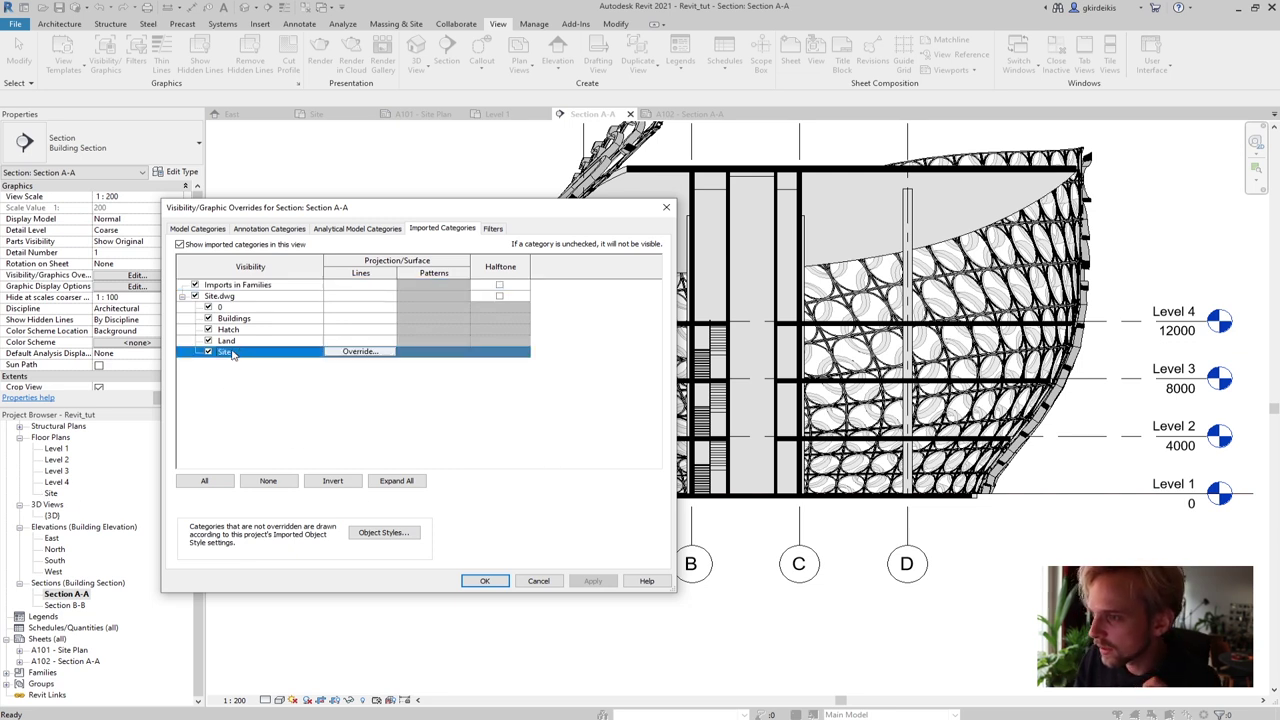
left_click(359, 352)
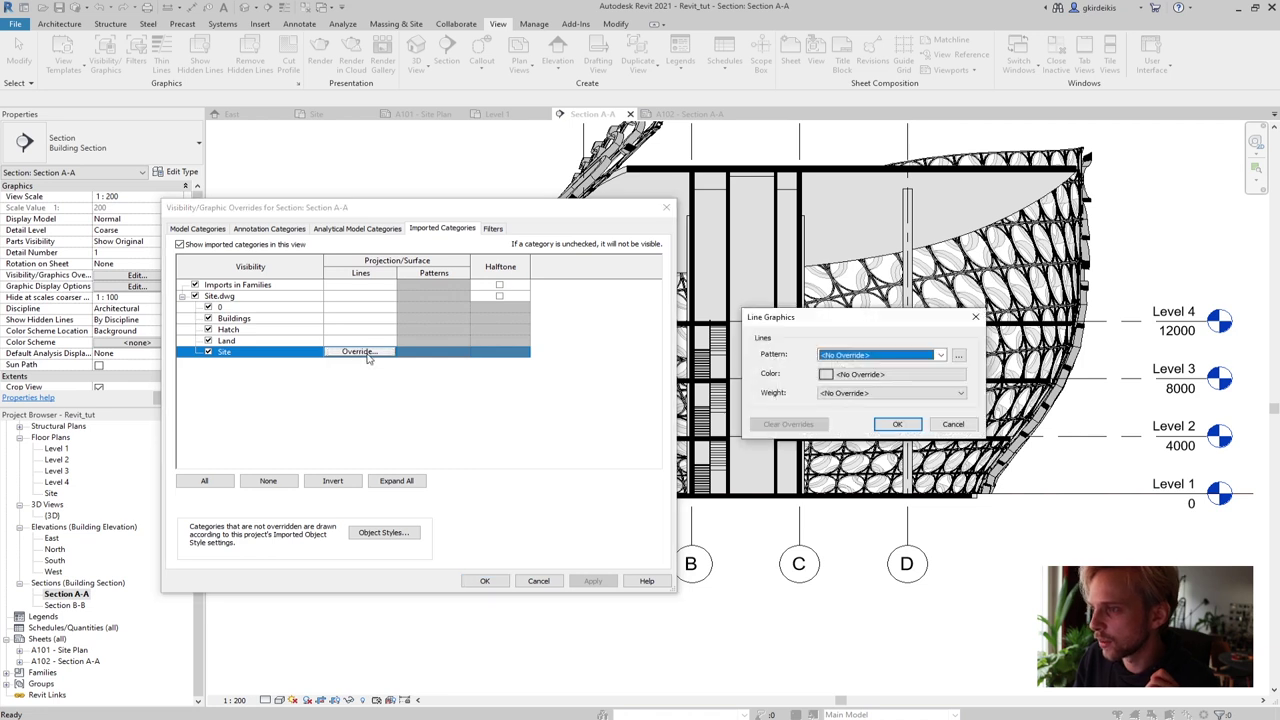
left_click_drag(858, 326, 459, 313)
left_click(447, 380)
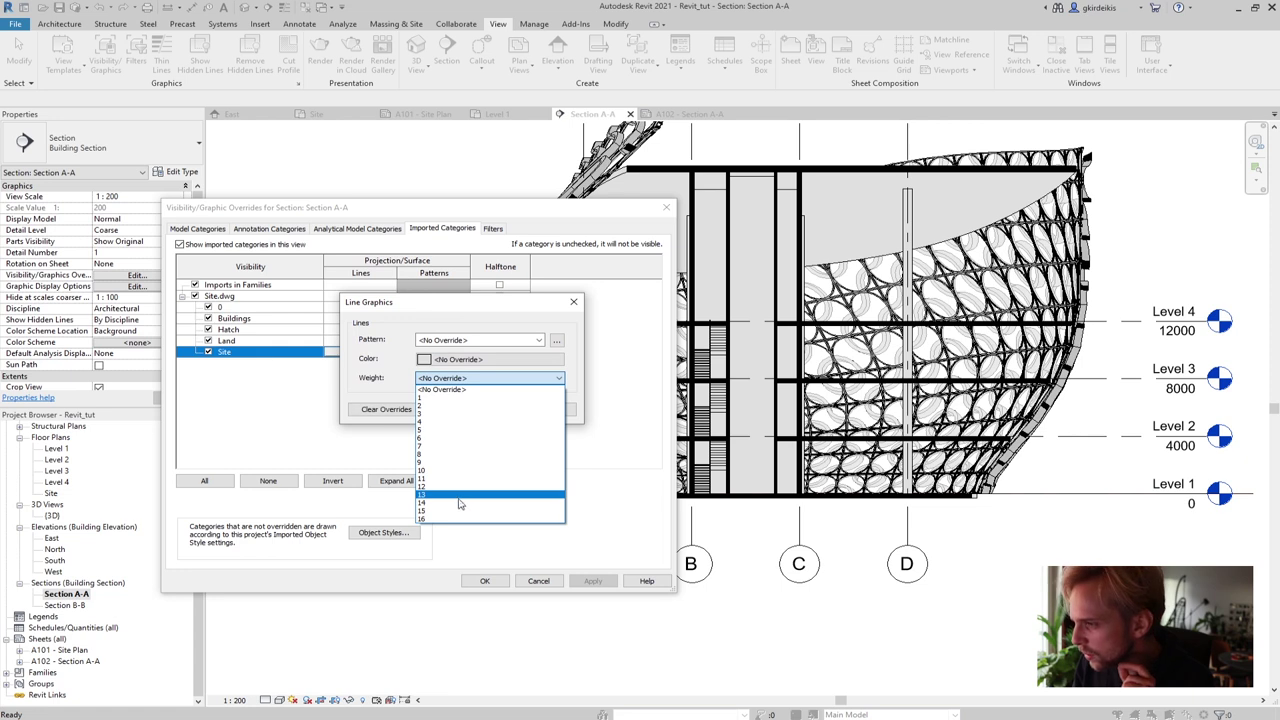
left_click(460, 487)
left_click(496, 409)
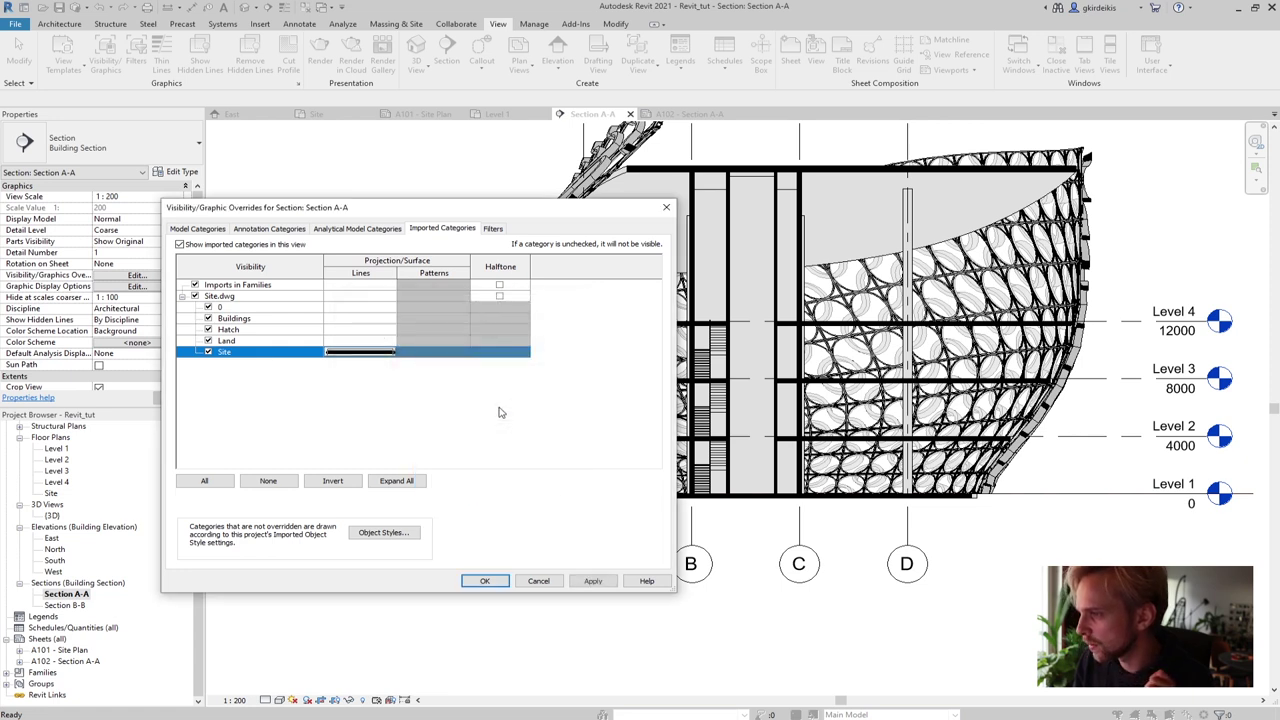
left_click(590, 584)
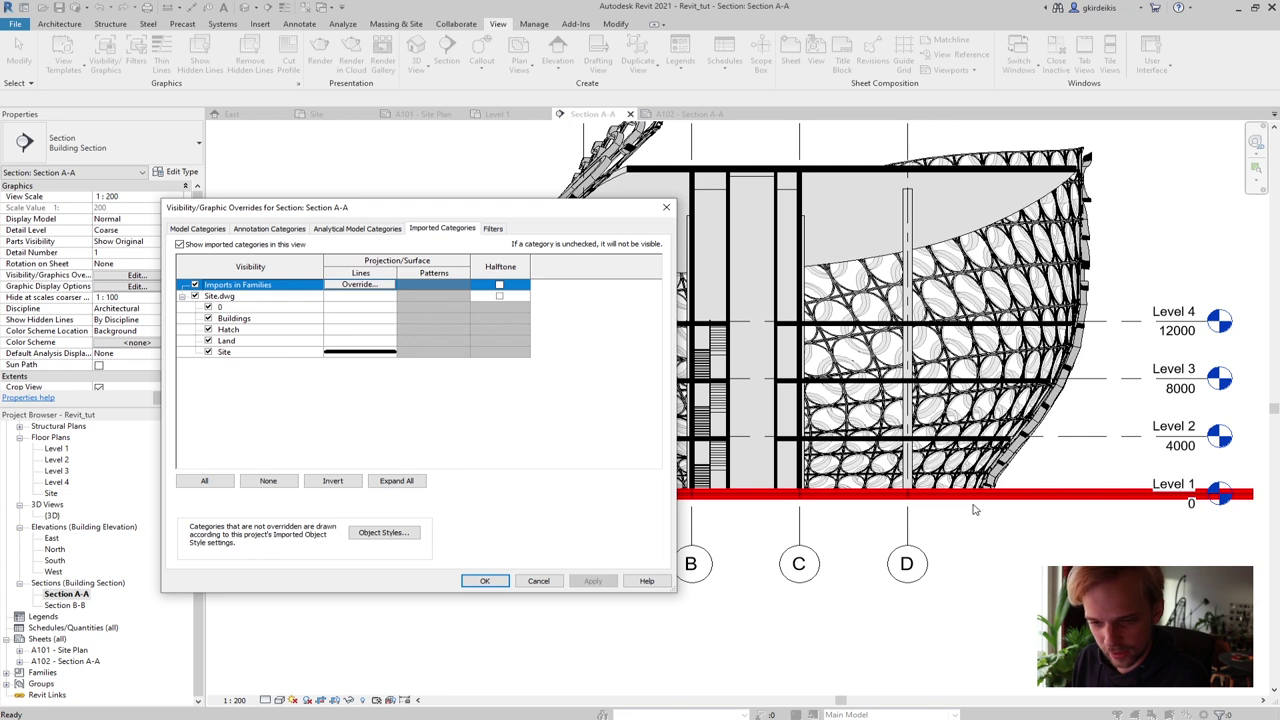
Revise the Site layer line override to black colour with weight 8 and apply it
left_click(368, 352)
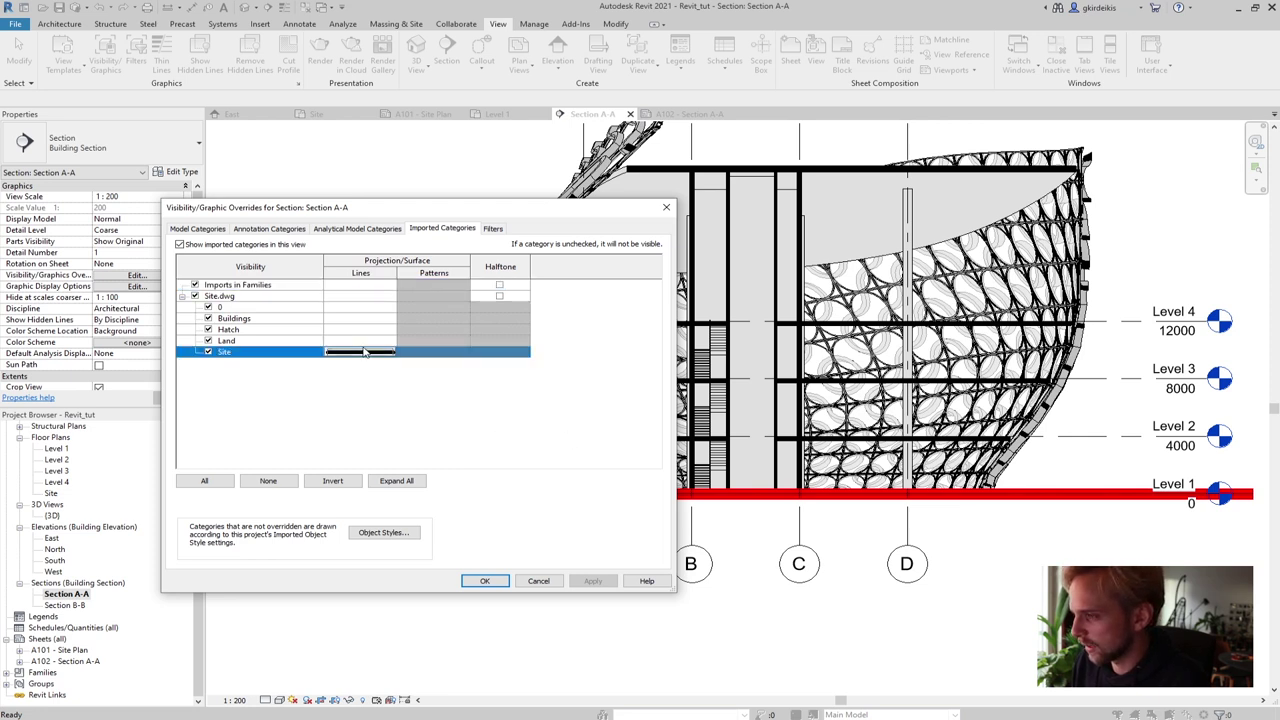
left_click(387, 352)
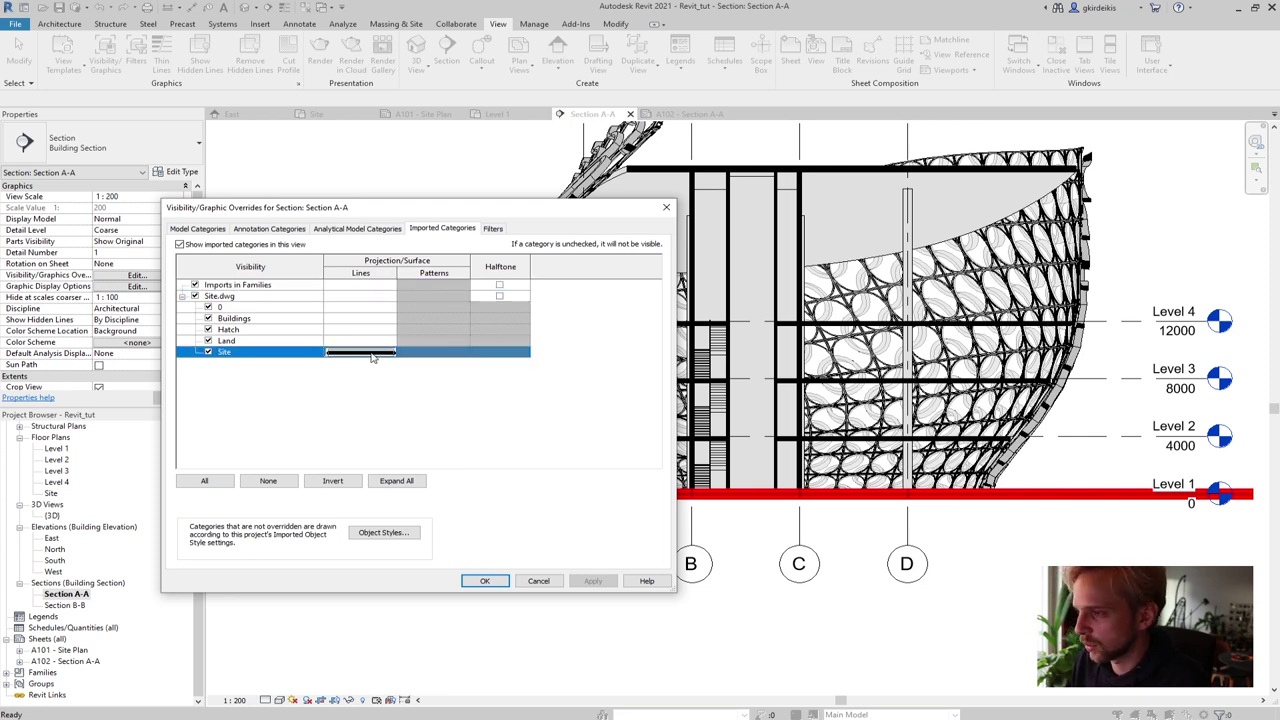
left_click(387, 352)
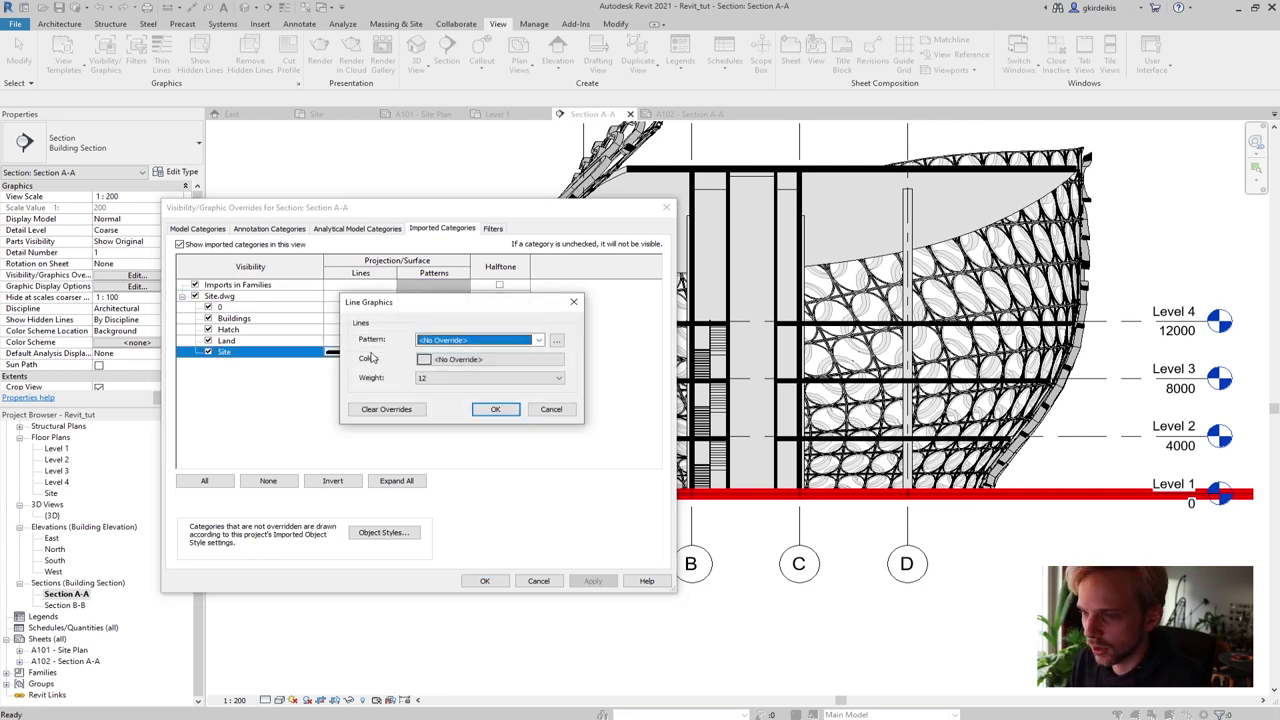
left_click(442, 360)
left_click(323, 373)
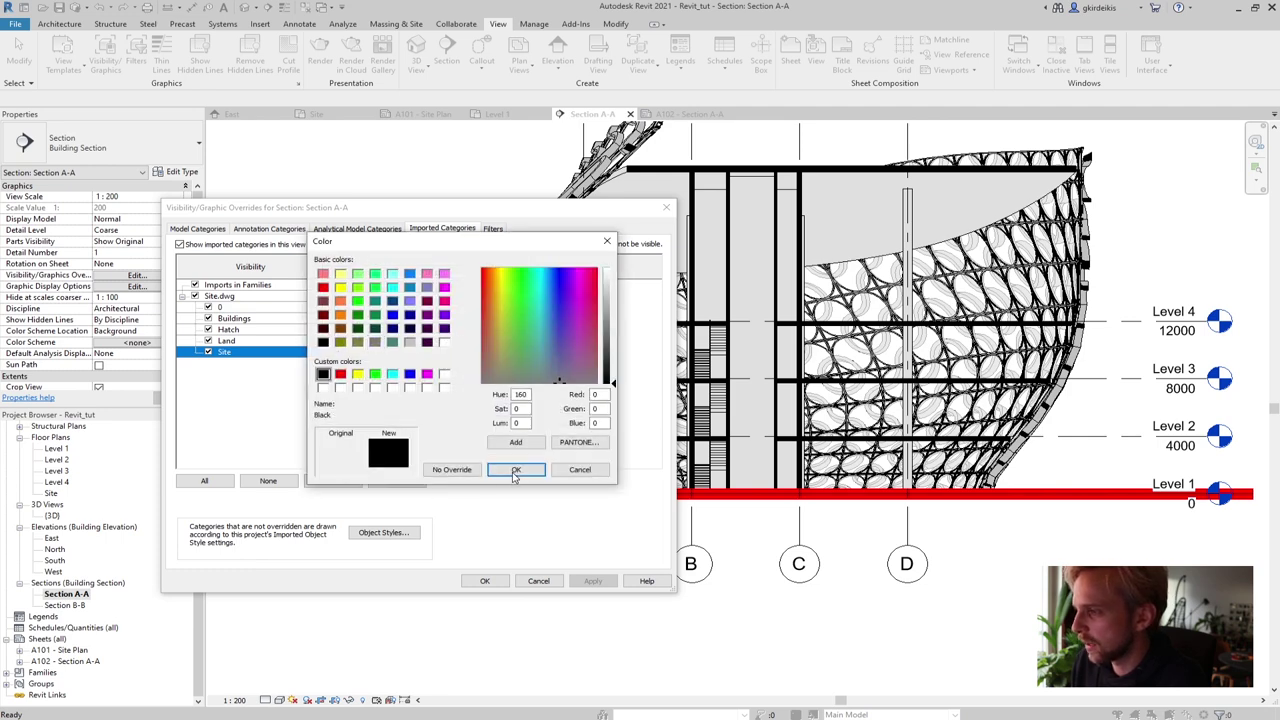
left_click(516, 470)
left_click(450, 378)
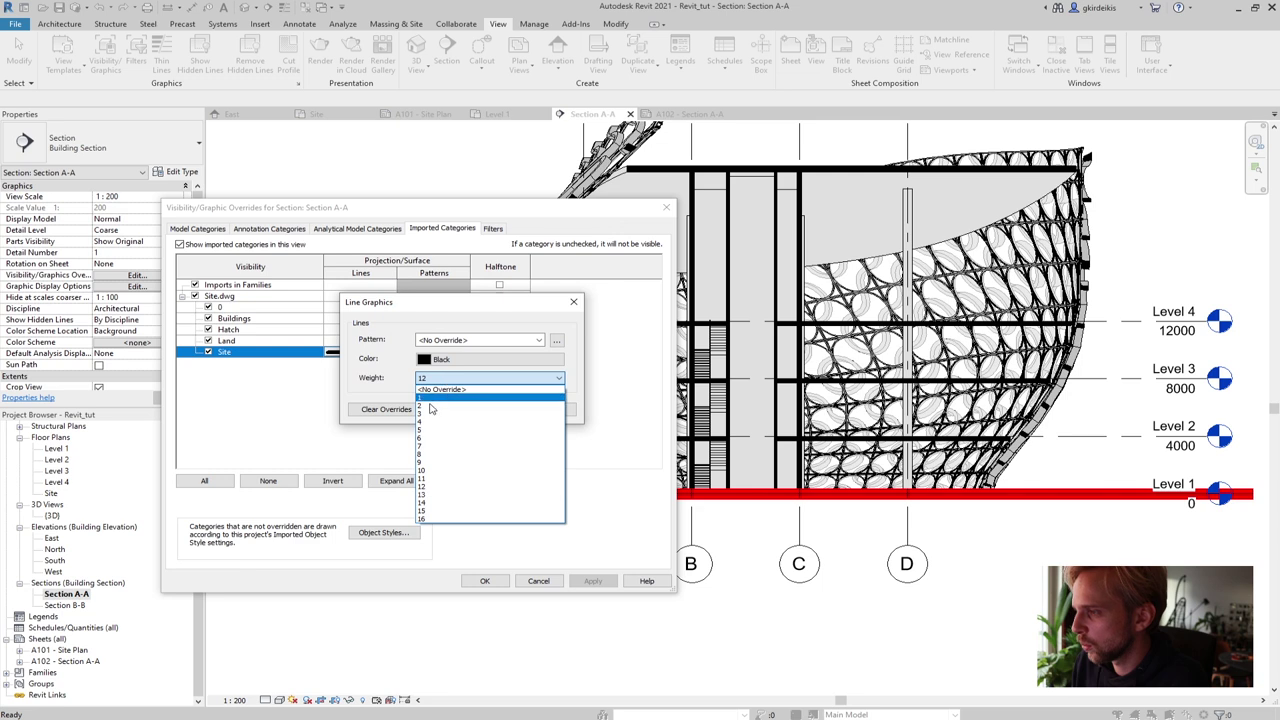
left_click(428, 458)
left_click(493, 409)
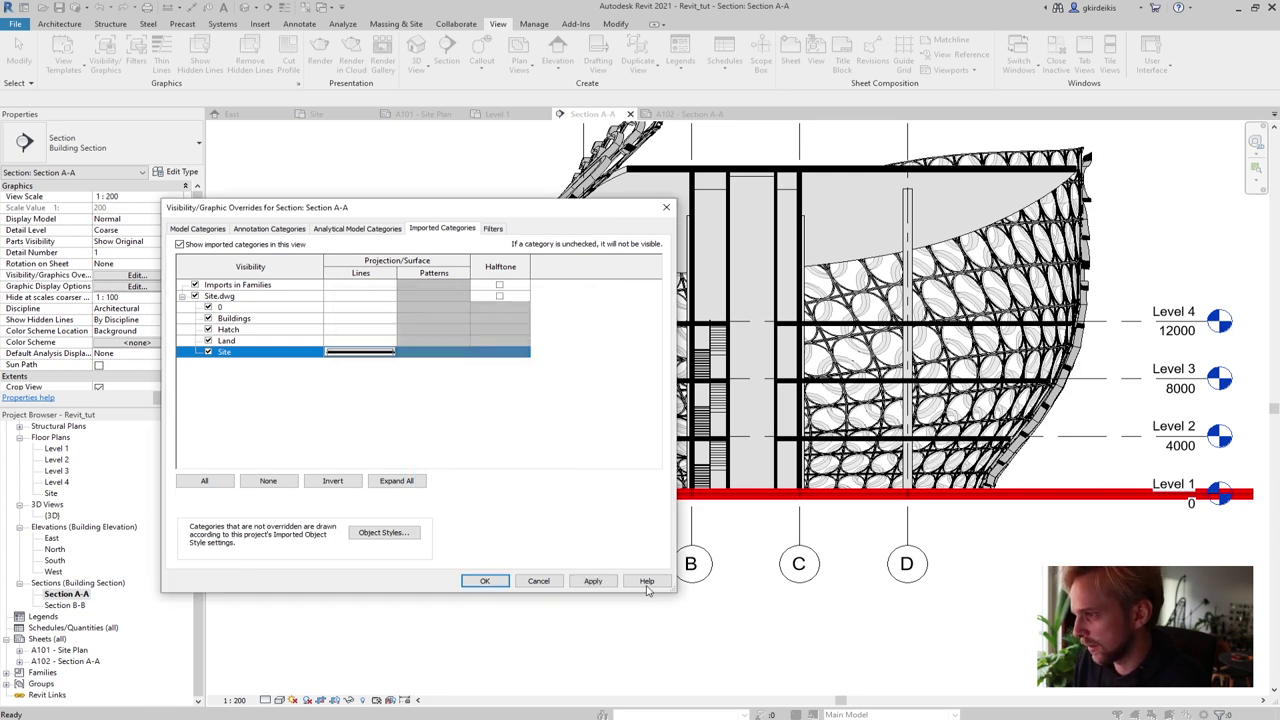
left_click(594, 584)
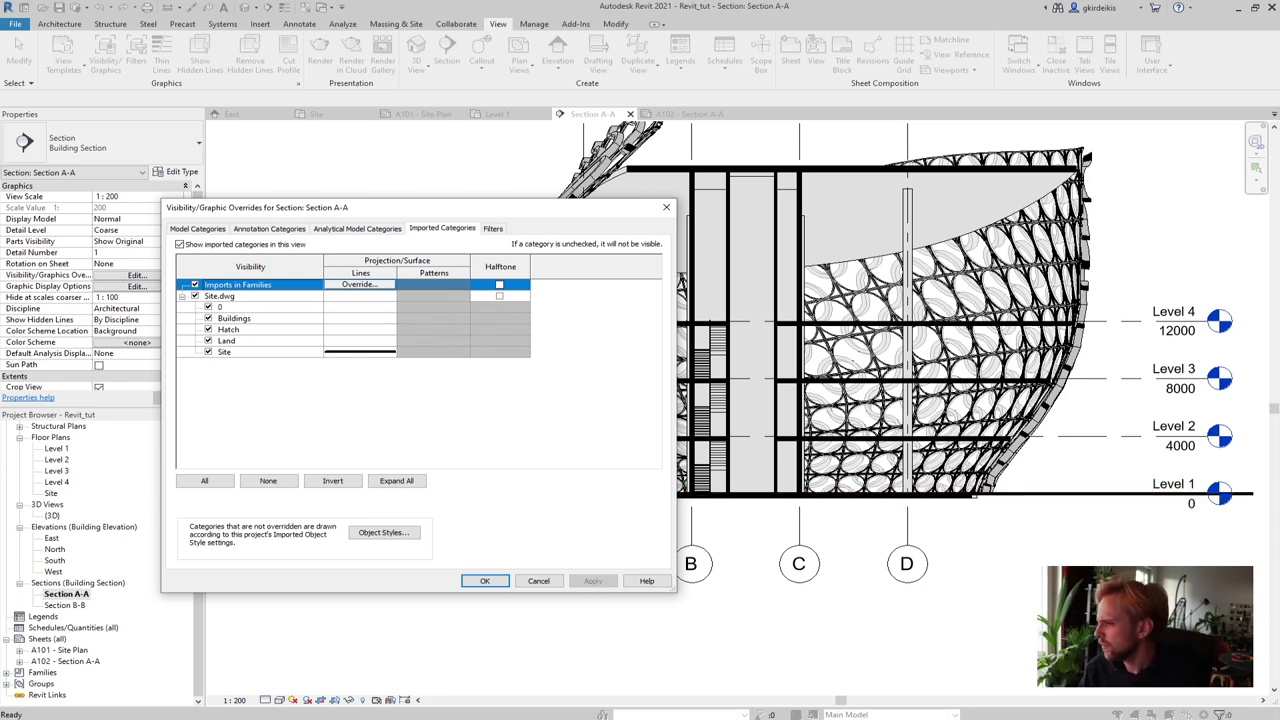
left_click(484, 581)
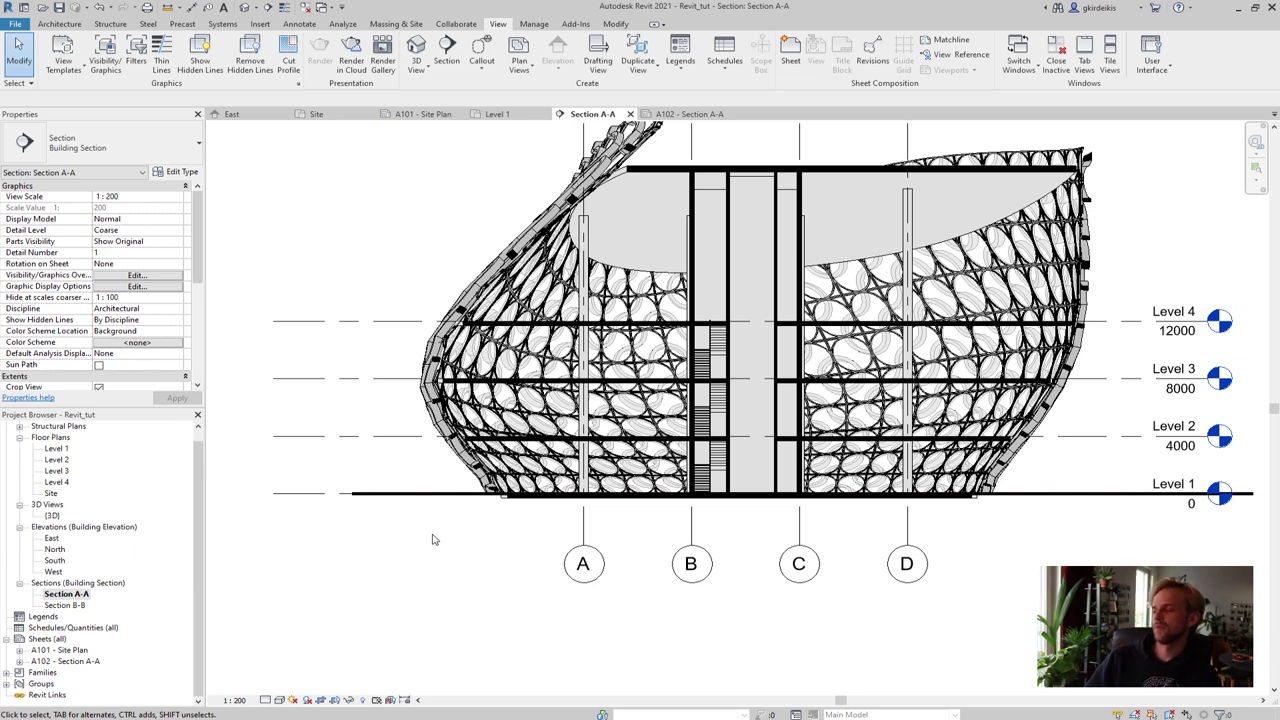
left_click(70, 650)
double_click(70, 661)
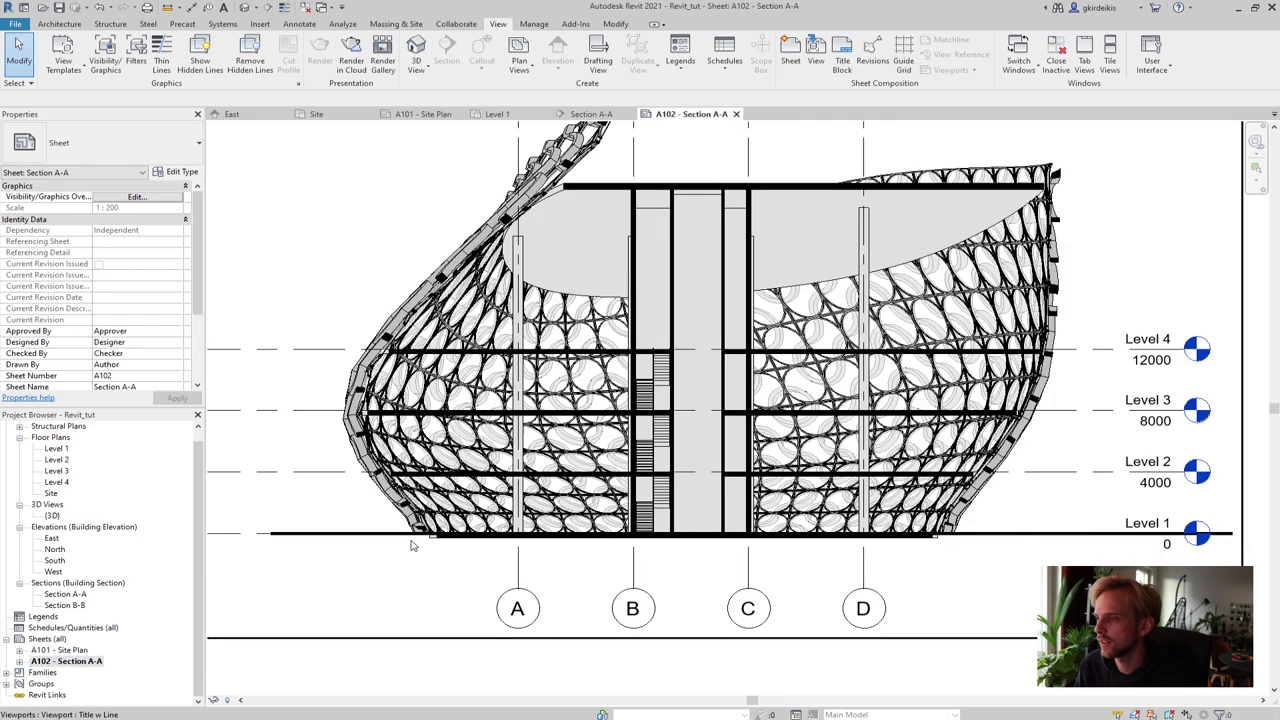
scroll(410, 545, "down", 1)
scroll(412, 548, "down", 1)
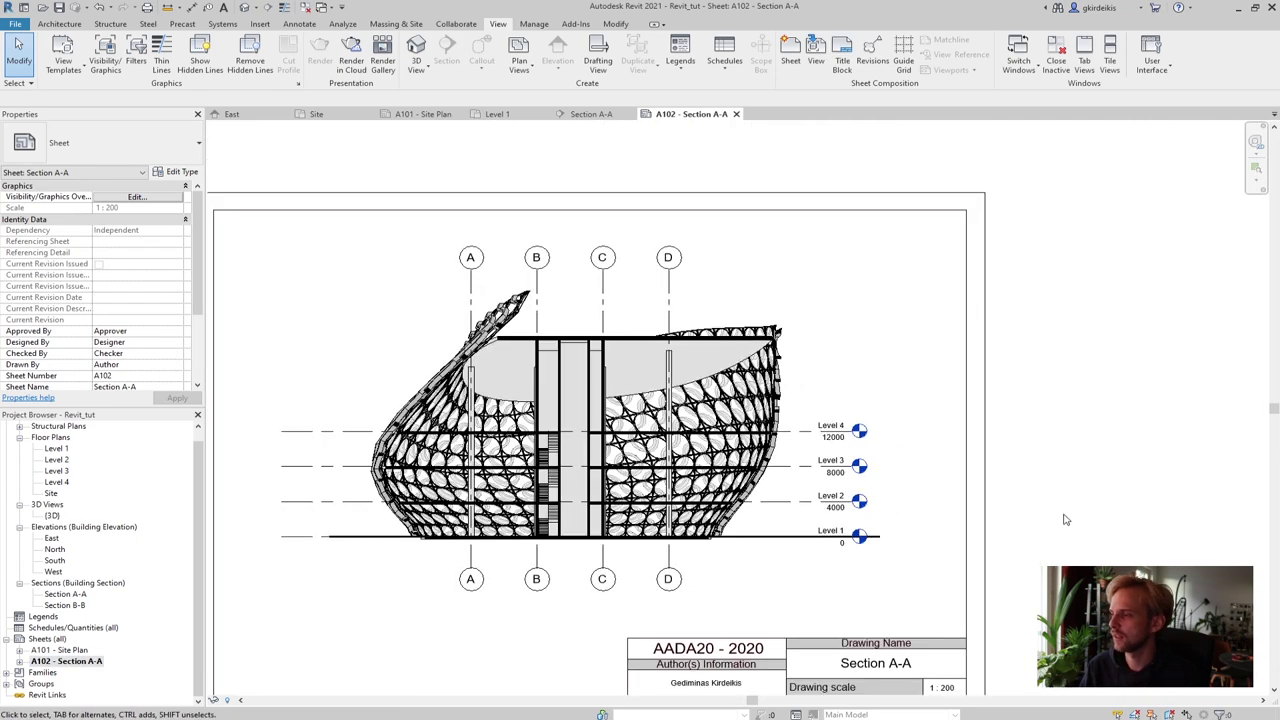
middle_click_drag(1086, 486, 1099, 476)
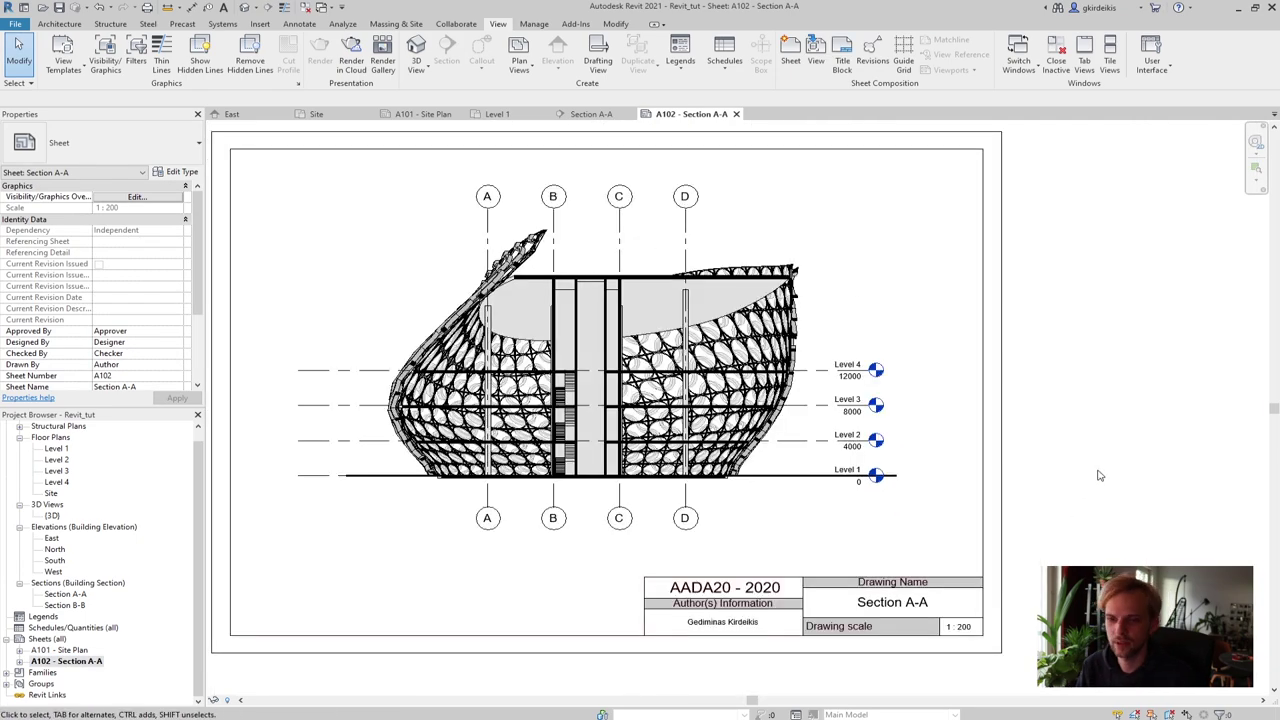
double_click(60, 651)
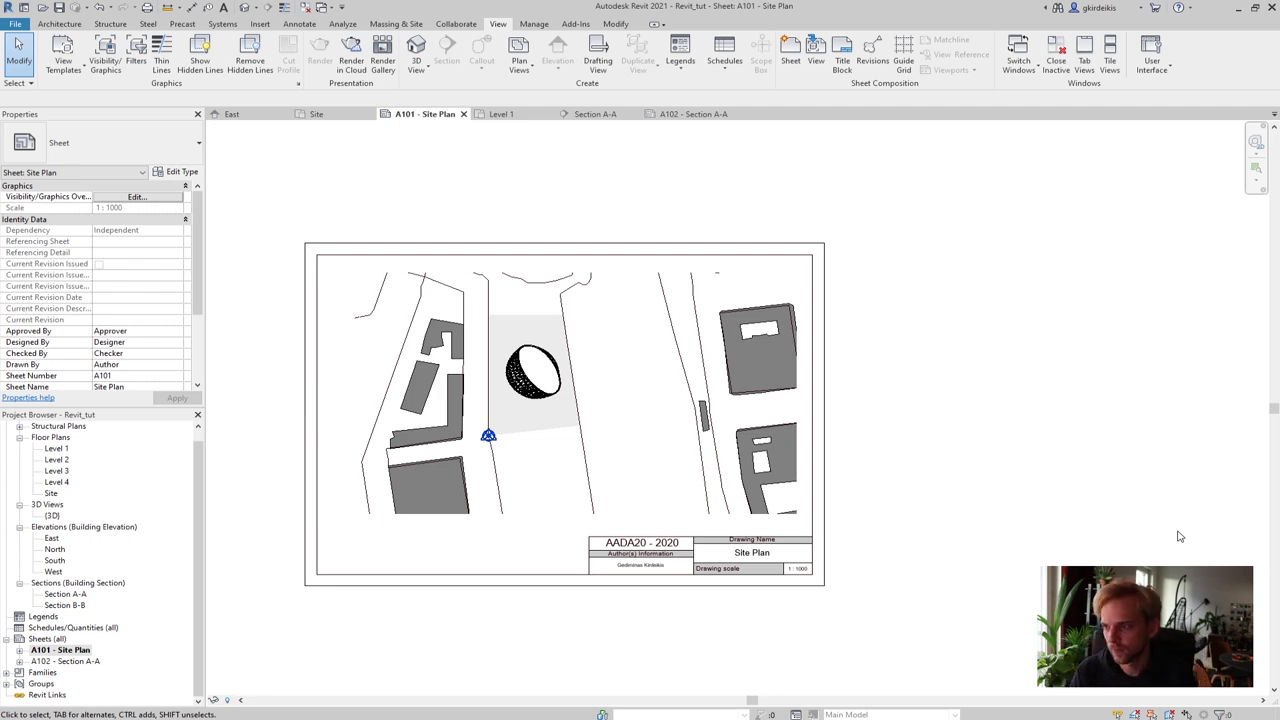
double_click(62, 662)
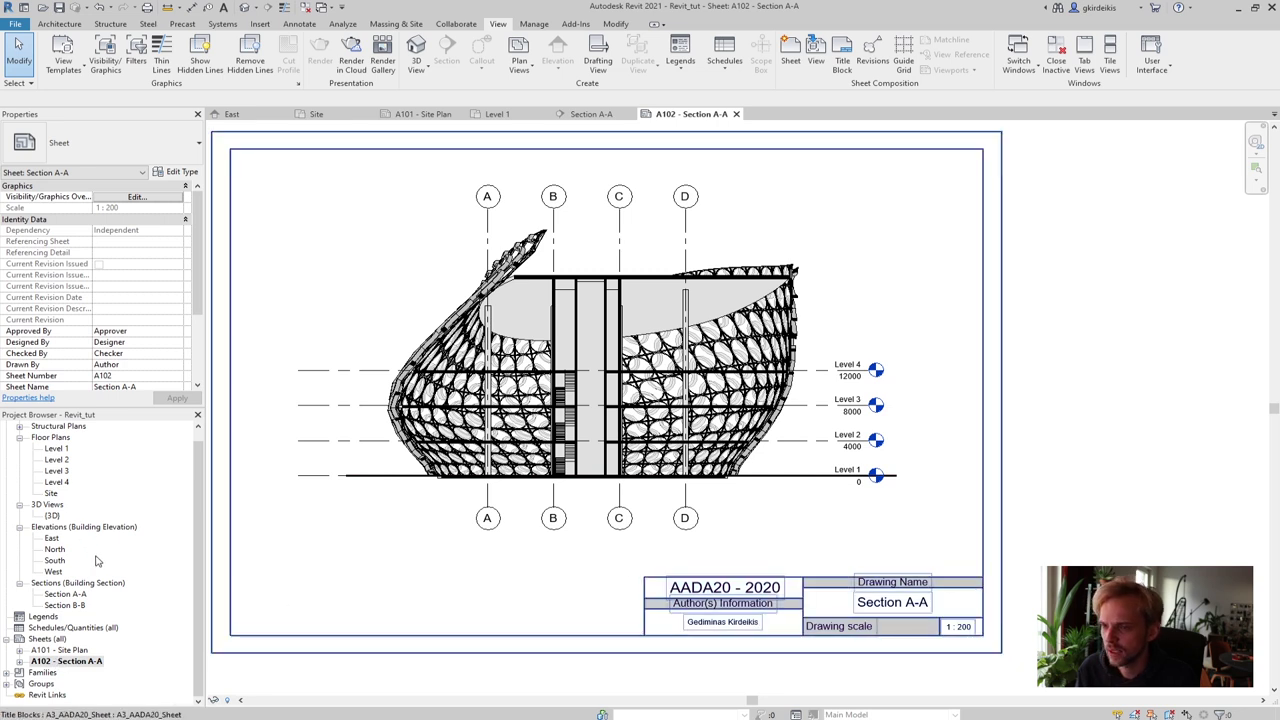
left_click(70, 606)
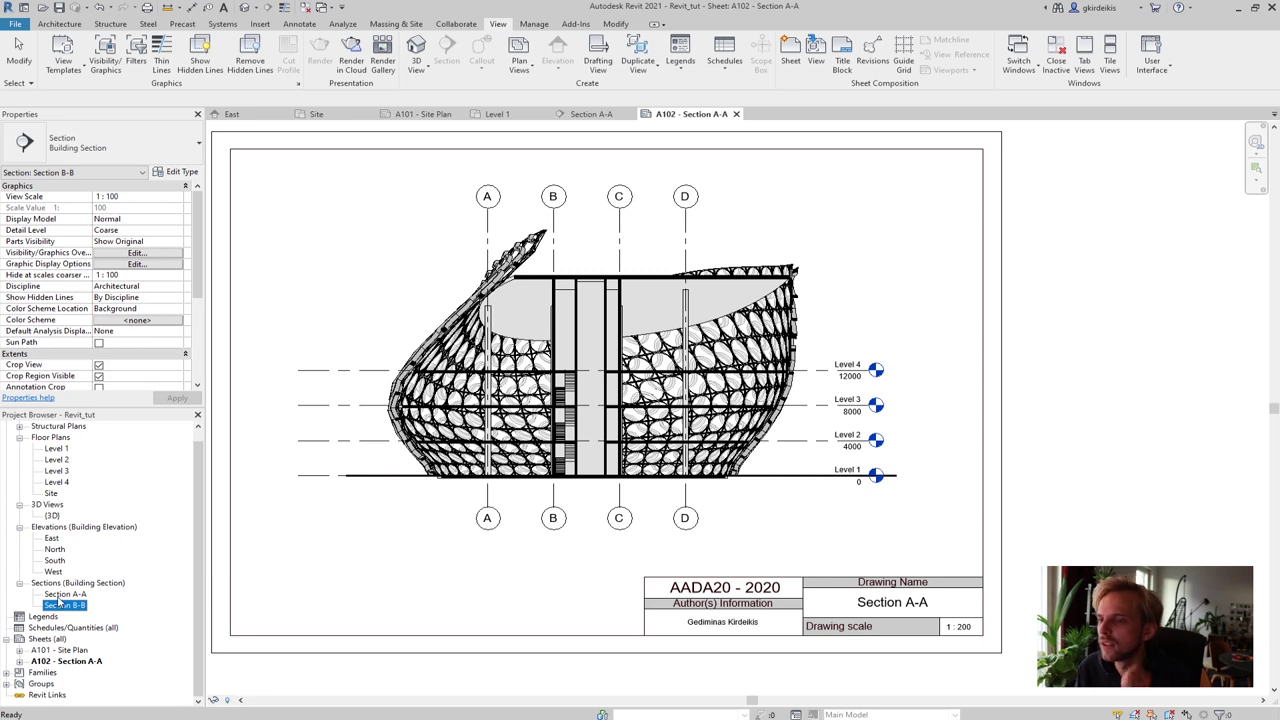
left_click(59, 606)
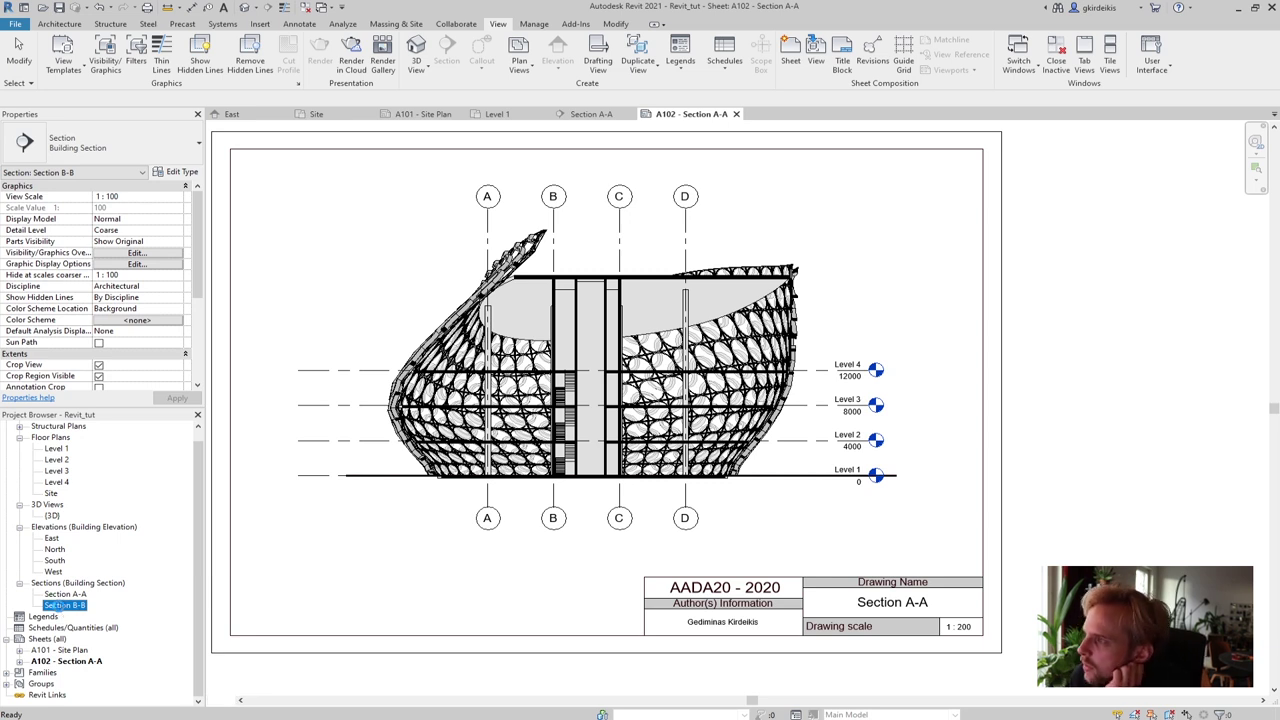
In Section B-B, stretch the crop region's top edge up and bottom edge down to fit the building
double_click(62, 606)
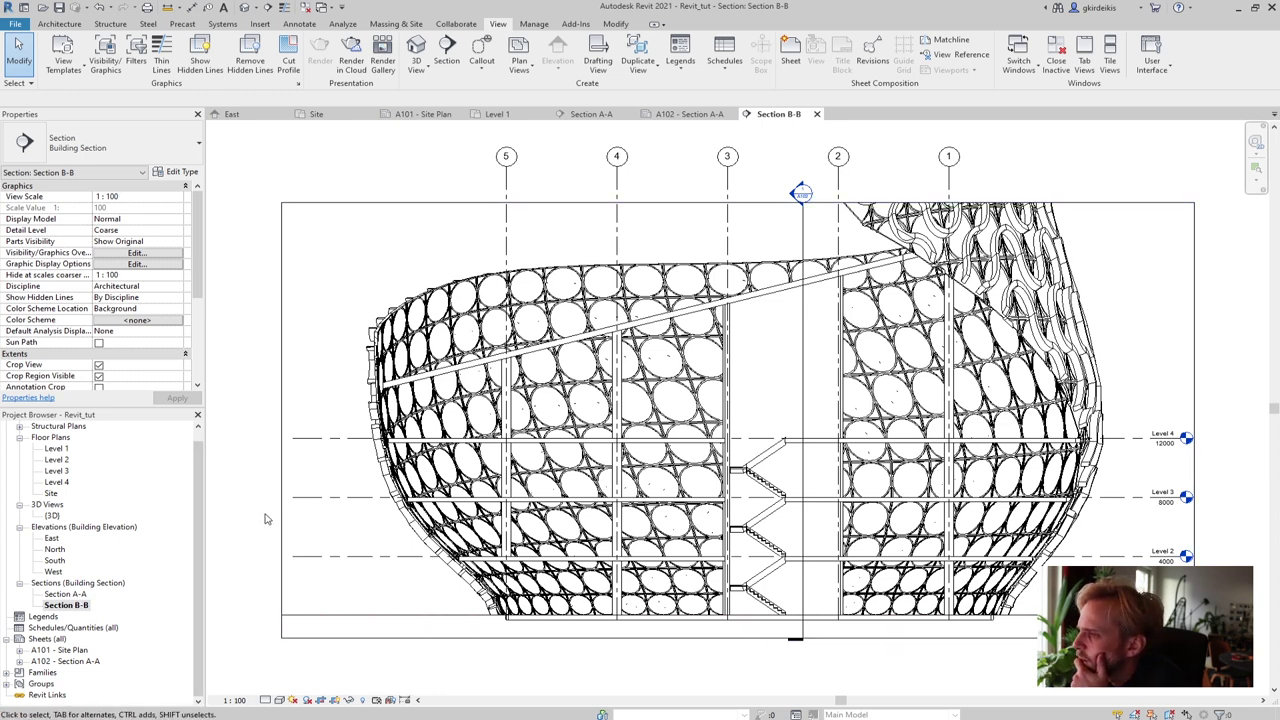
scroll(265, 519, "down", 3)
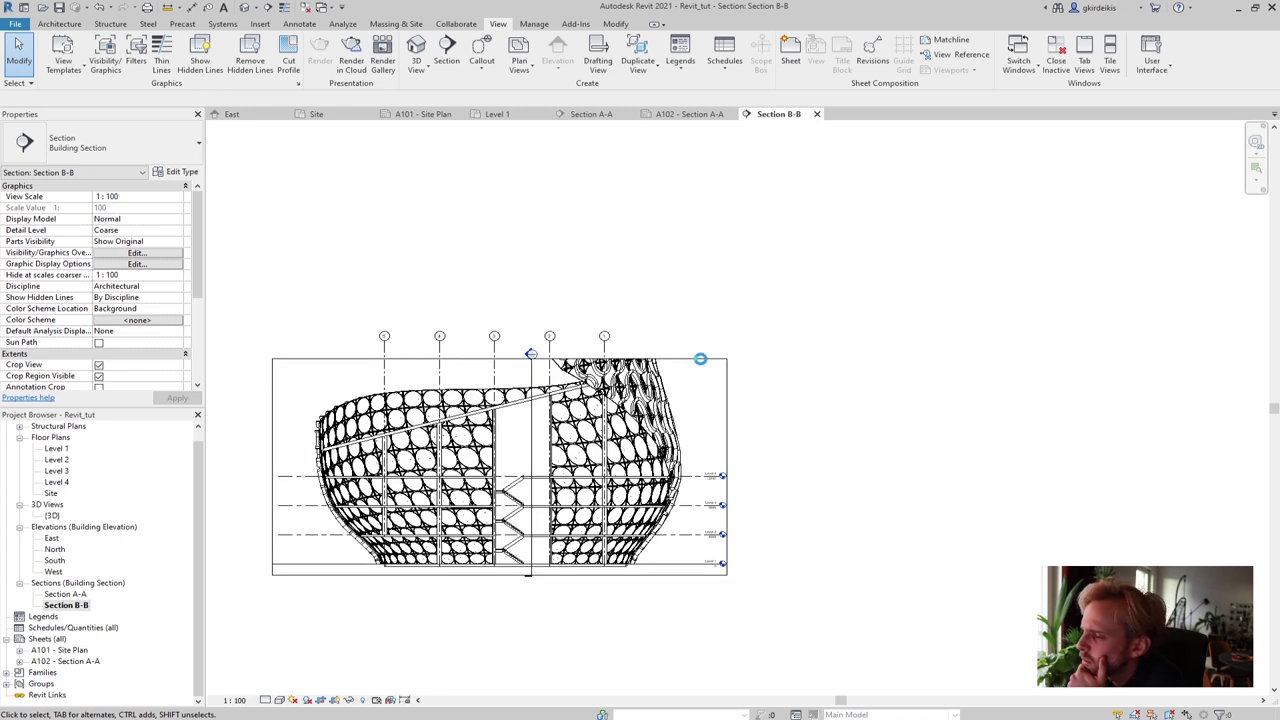
left_click(700, 358)
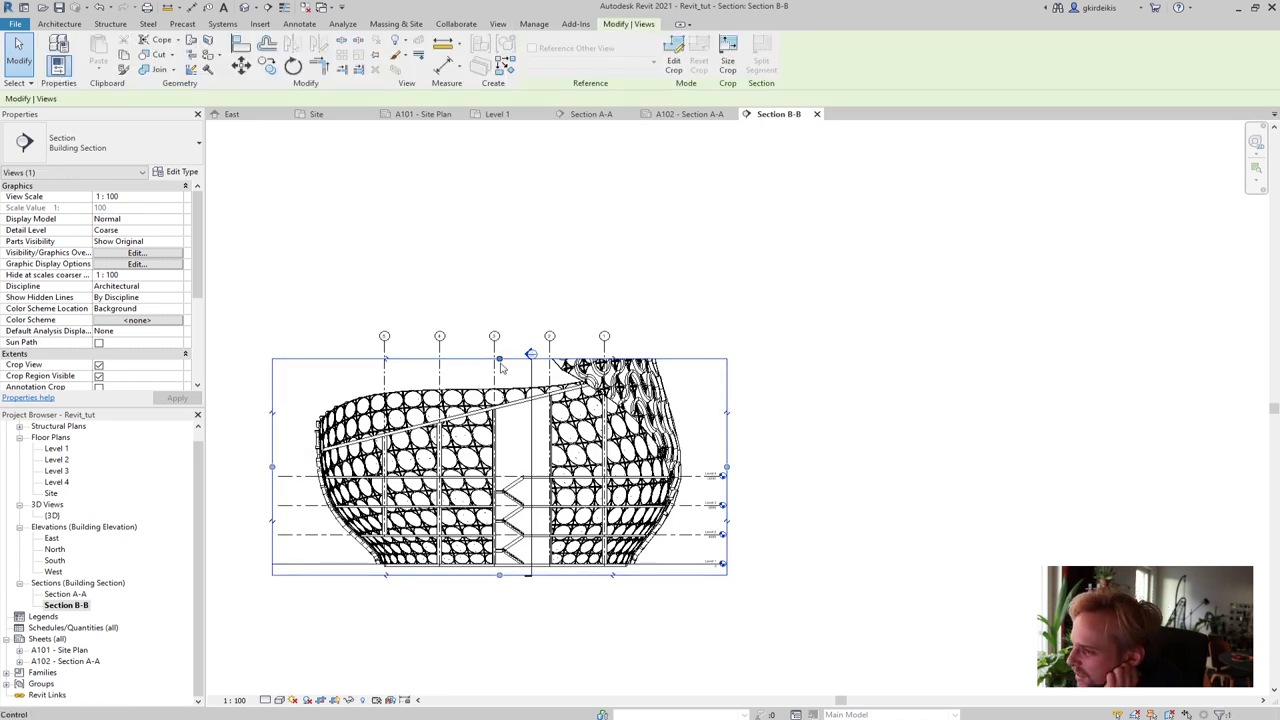
left_click_drag(499, 360, 500, 318)
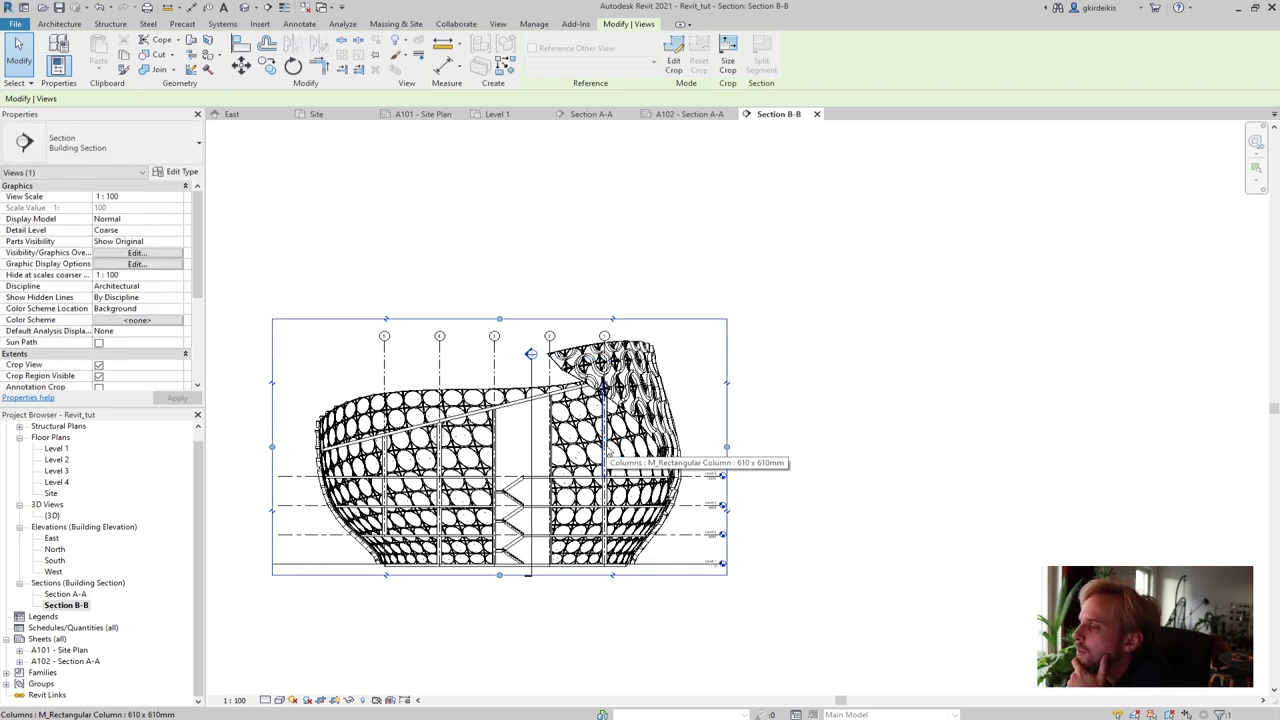
left_click_drag(500, 577, 500, 597)
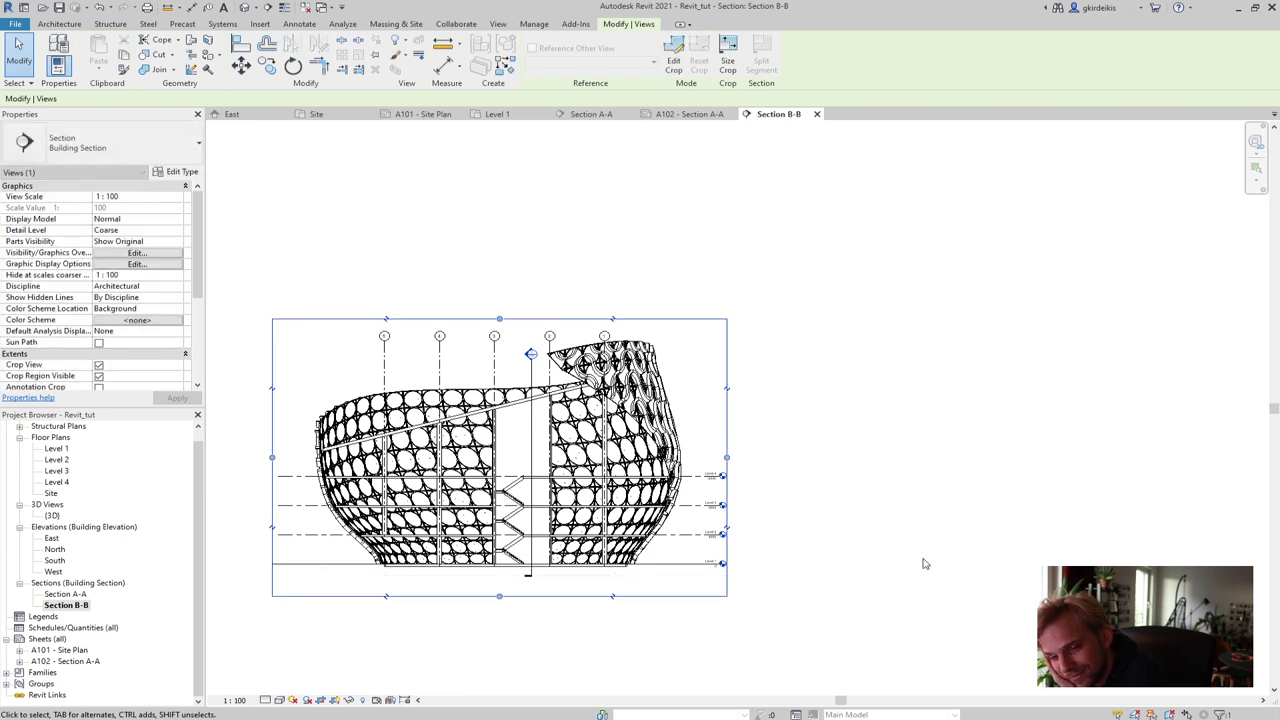
left_click(925, 564)
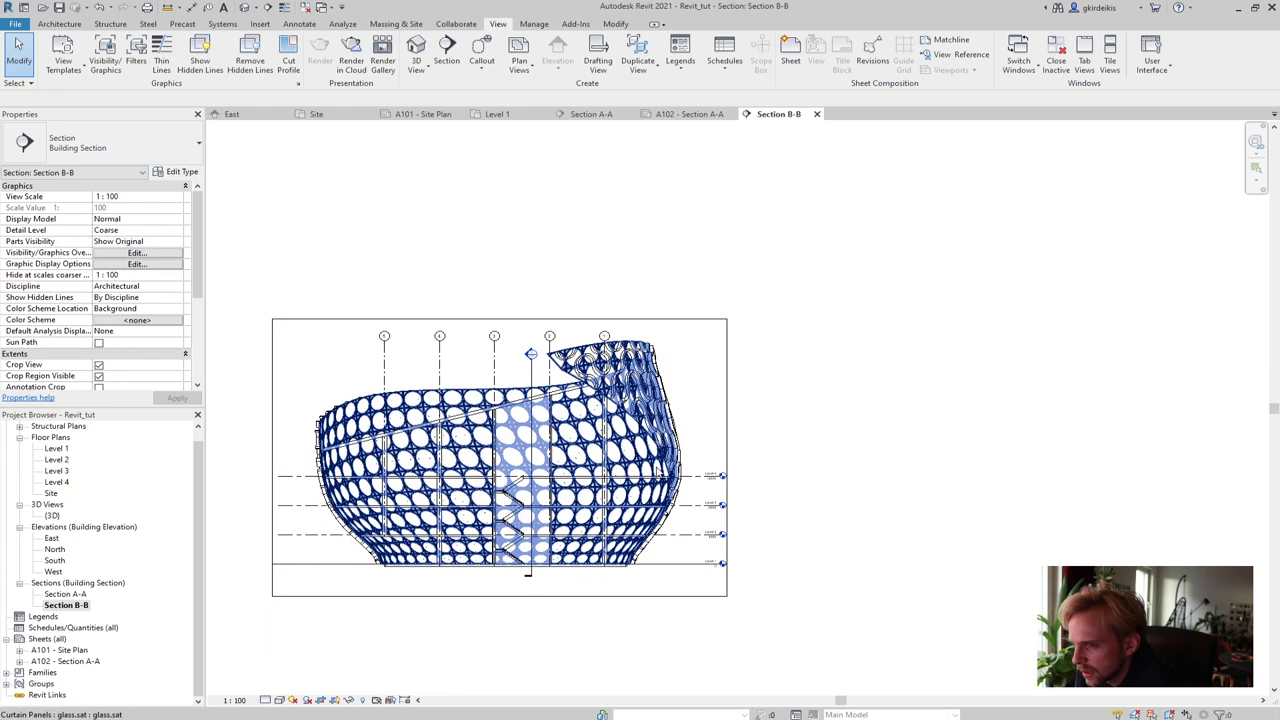
Change Section B-B's View Scale property to 1 : 200 and apply it
left_click(175, 197)
left_click(176, 198)
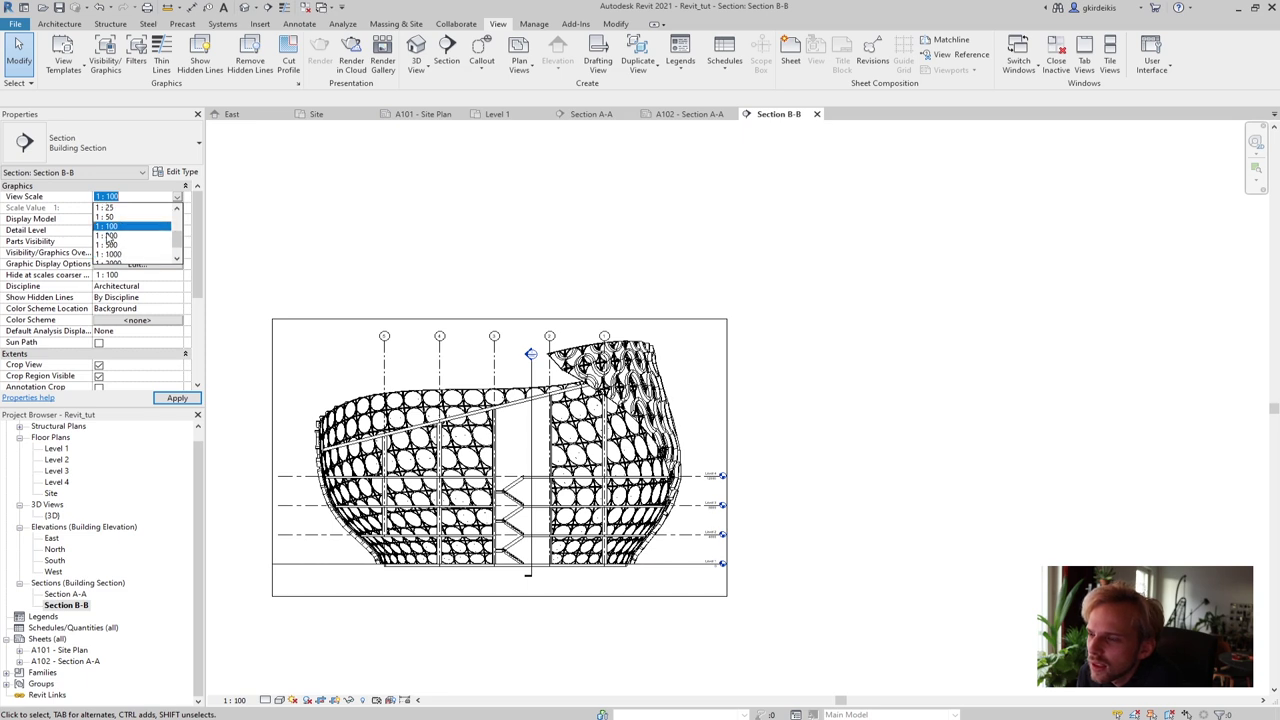
left_click(109, 237)
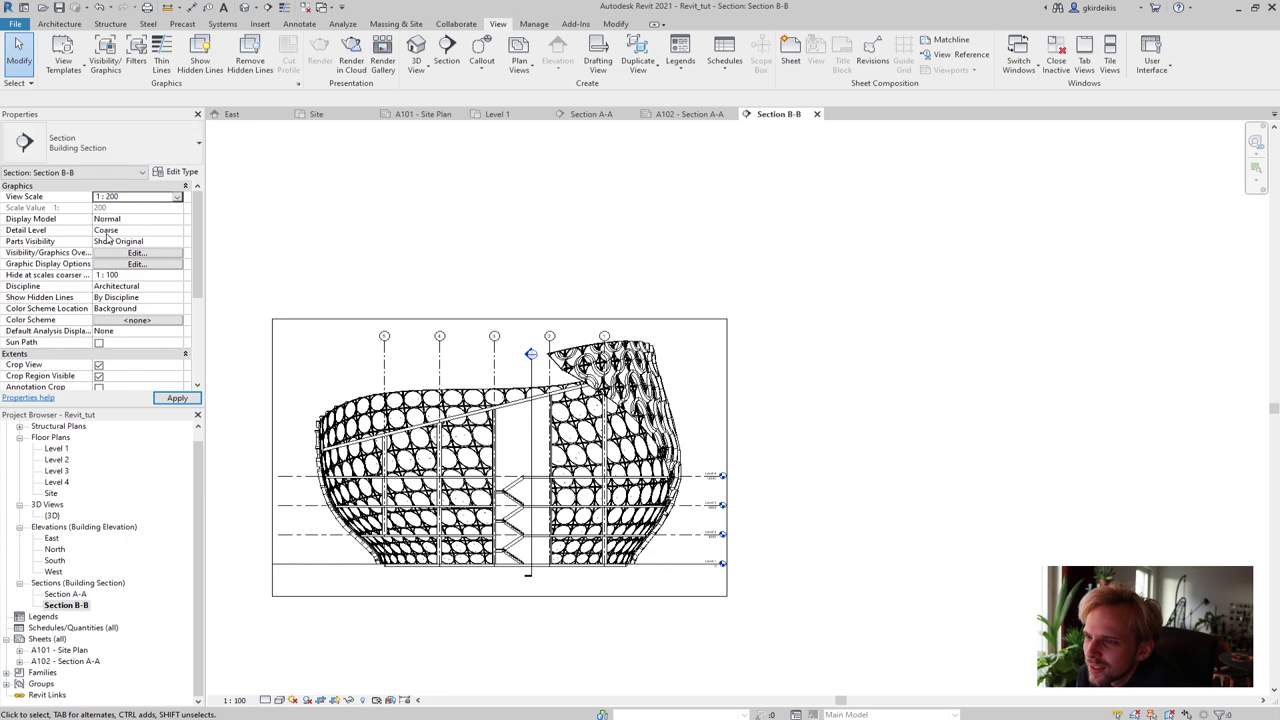
left_click(177, 398)
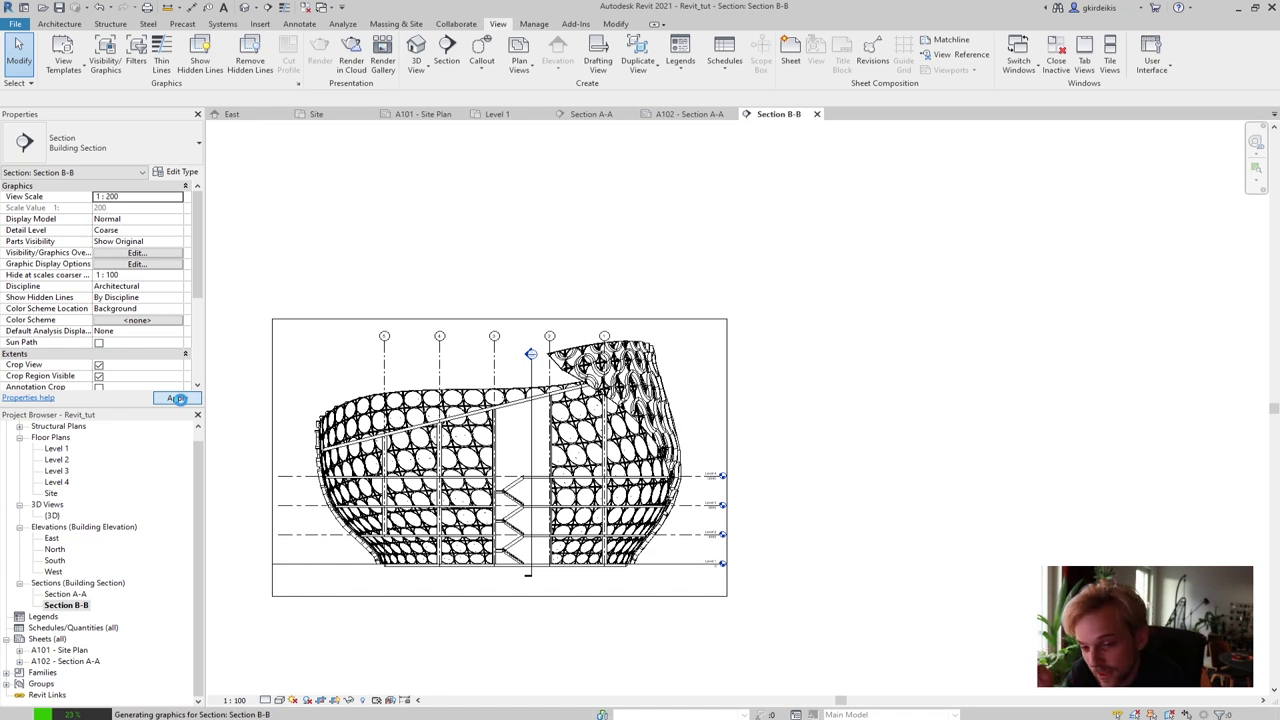
left_click(178, 399)
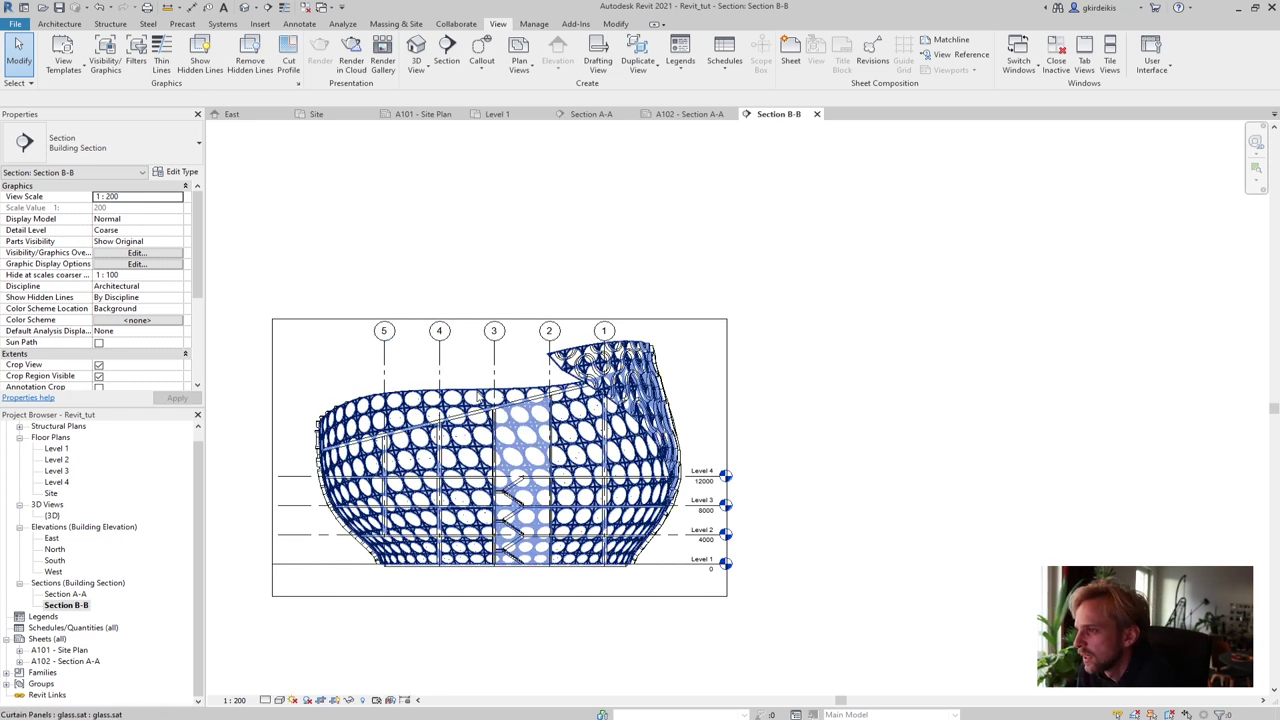
Lengthen grid 1 by stretching its top end up and bottom end down
left_click(604, 342)
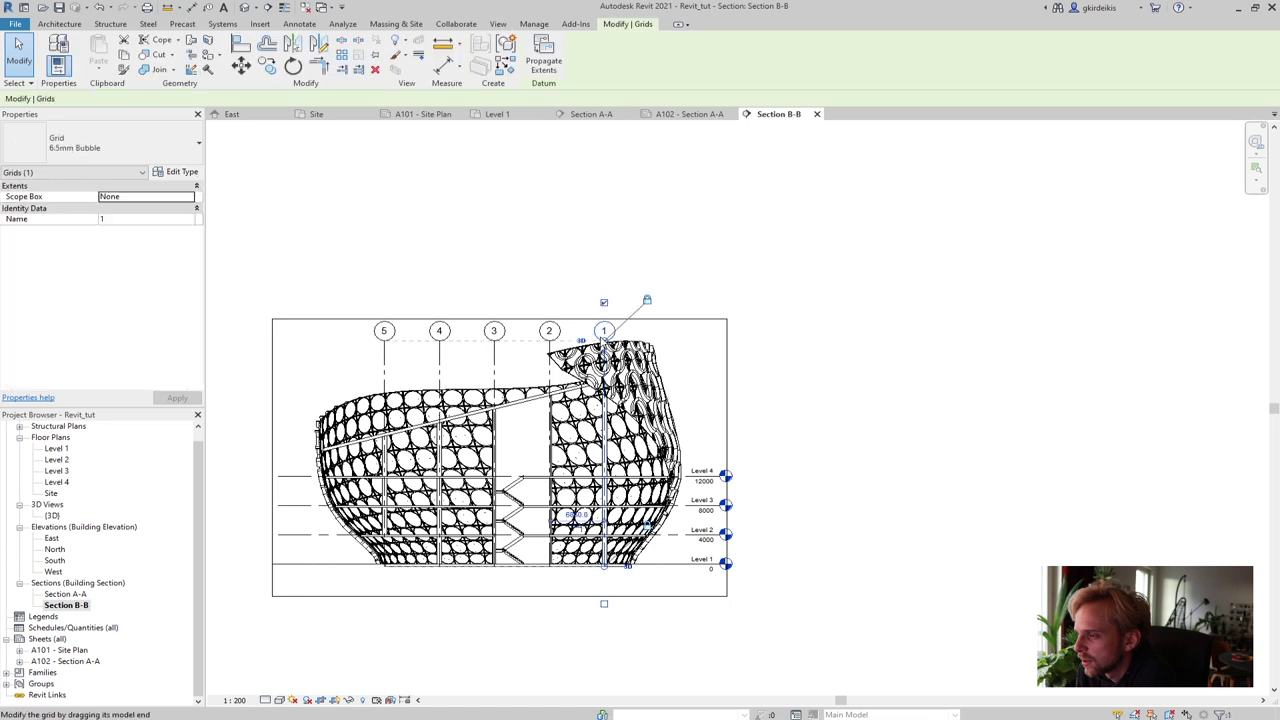
left_click_drag(604, 330, 607, 322)
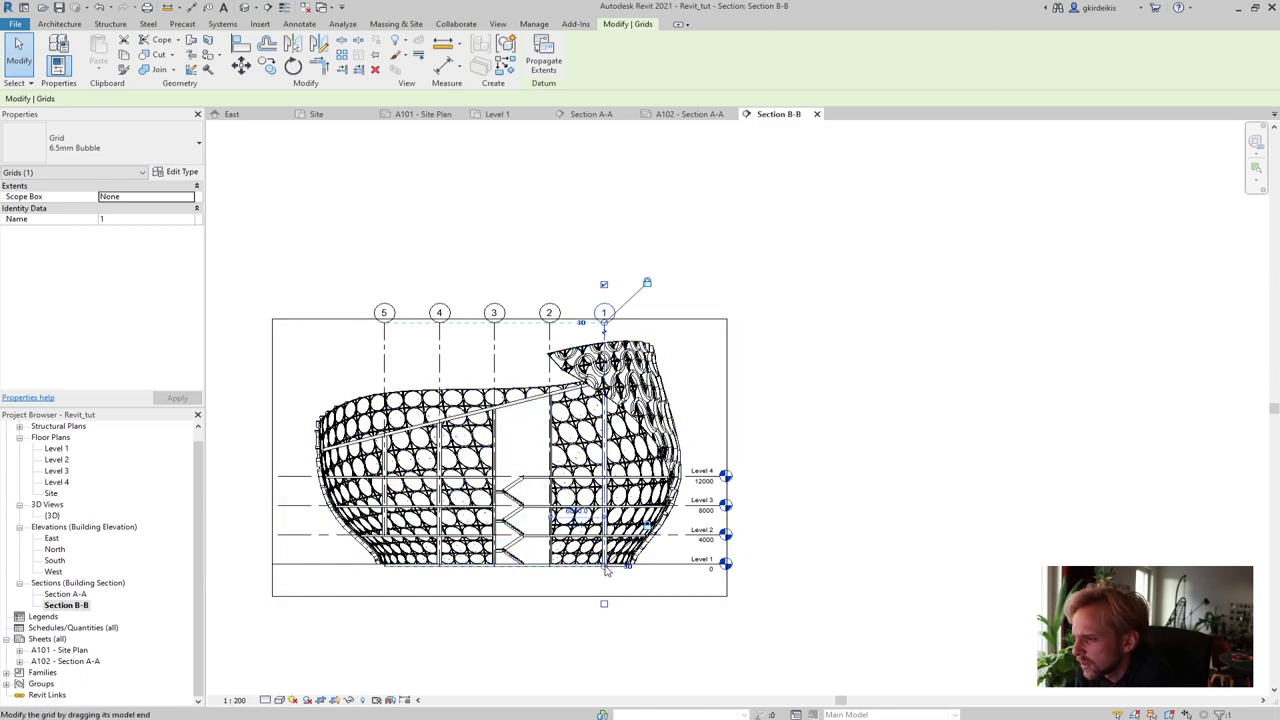
left_click_drag(606, 571, 604, 586)
left_click(560, 622)
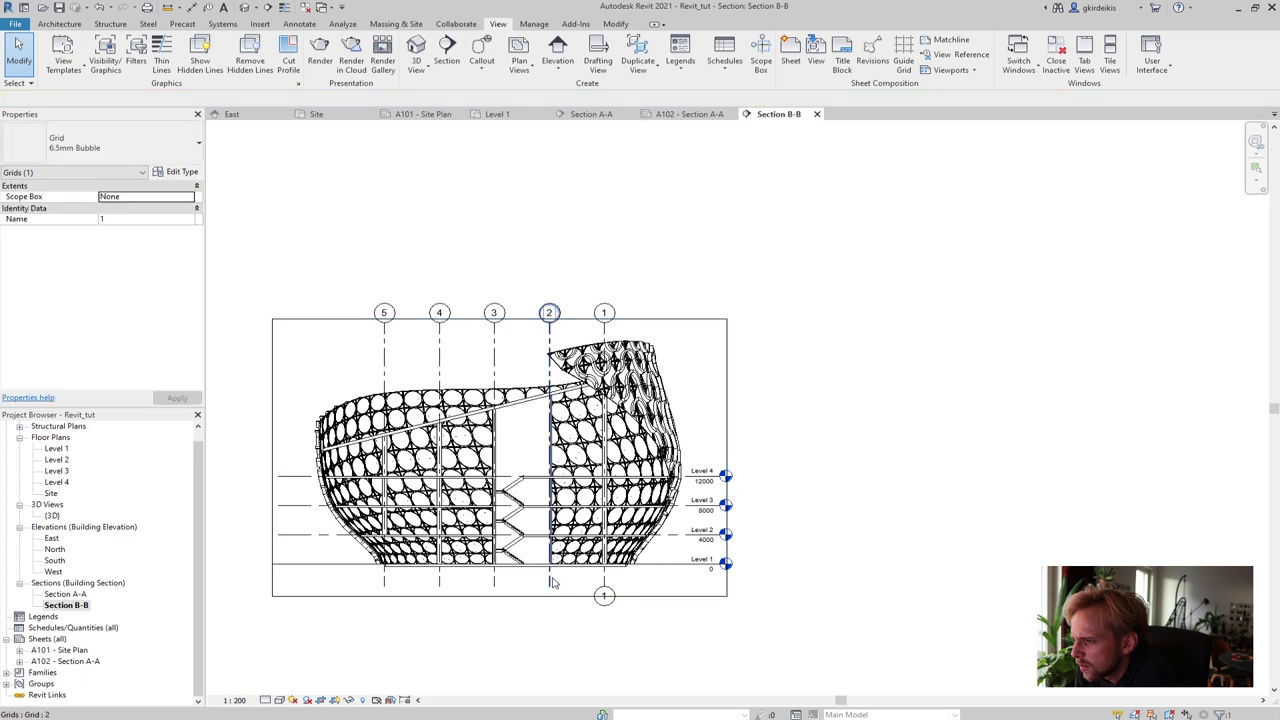
Turn on the bottom bubbles for grids 2, 3, 4 and 5
left_click(550, 583)
left_click(549, 596)
left_click(494, 580)
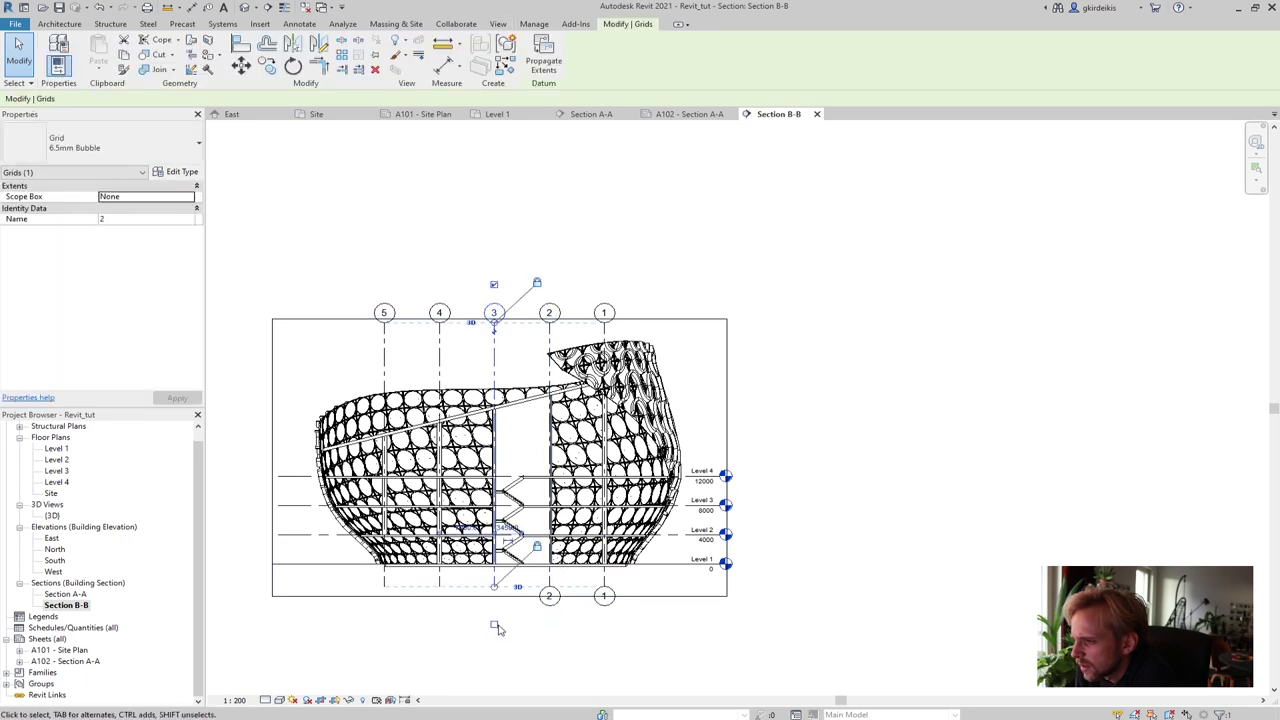
left_click(494, 625)
left_click(438, 623)
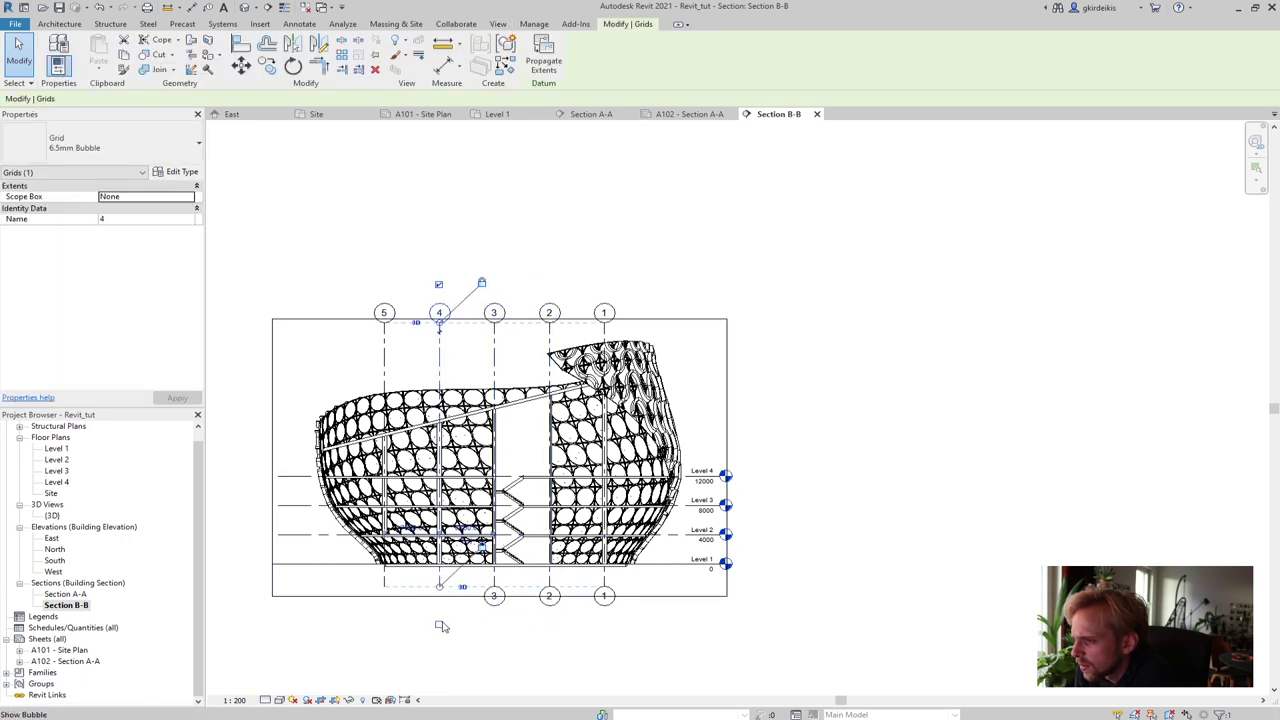
left_click(385, 590)
left_click(384, 626)
key("Escape")
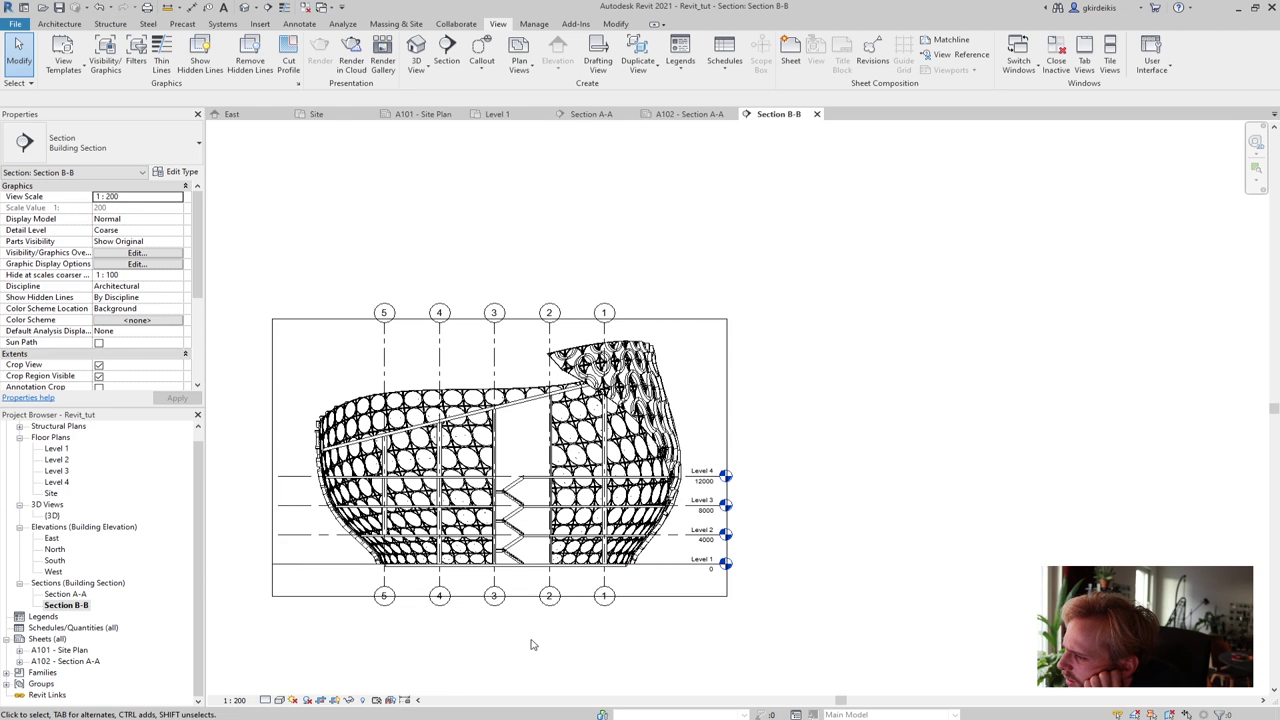
Zoom and pan Section B-B to centre the whole building in view
scroll(535, 620, "up", 2)
scroll(500, 445, "up", 1)
scroll(539, 418, "up", 3)
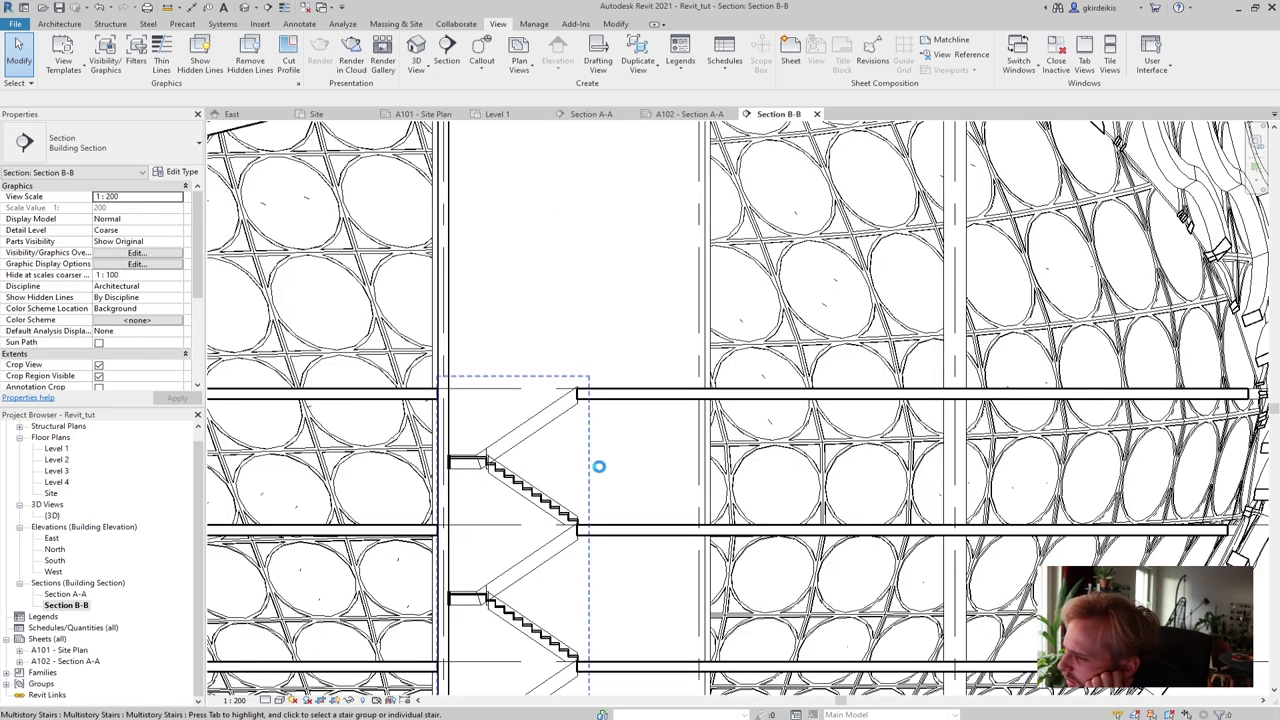
scroll(603, 458, "down", 2)
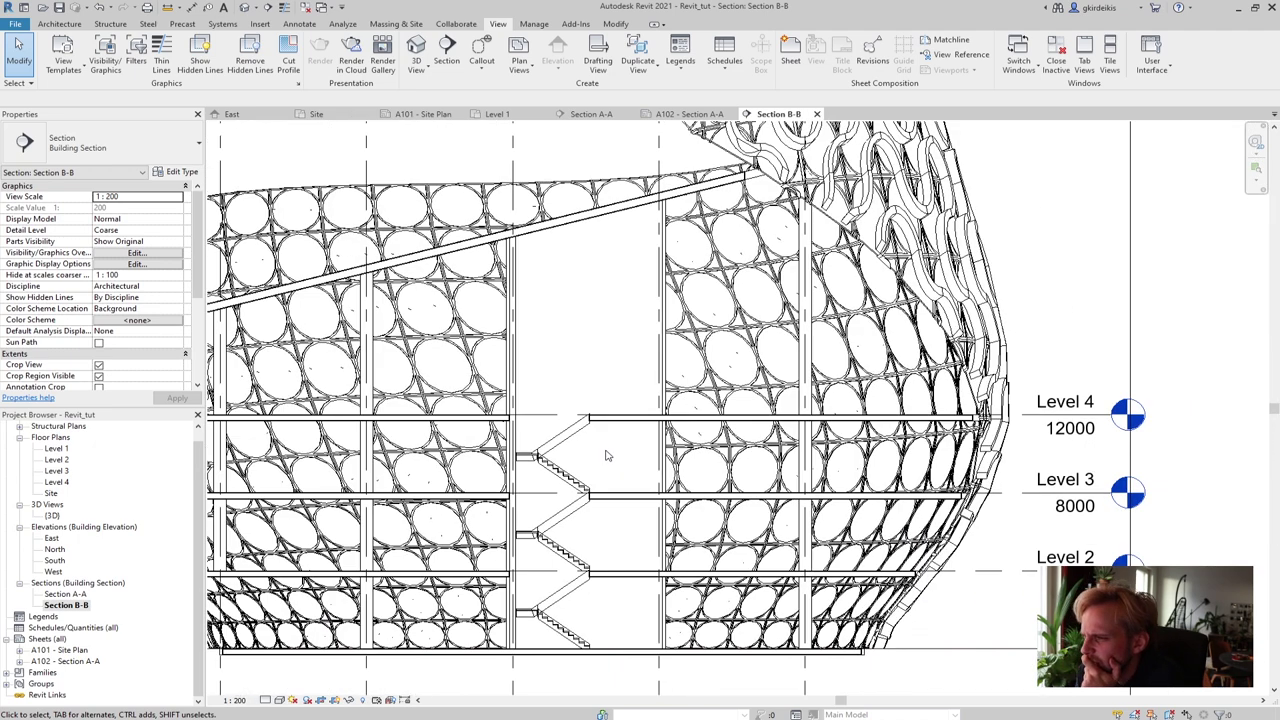
scroll(584, 455, "down", 2)
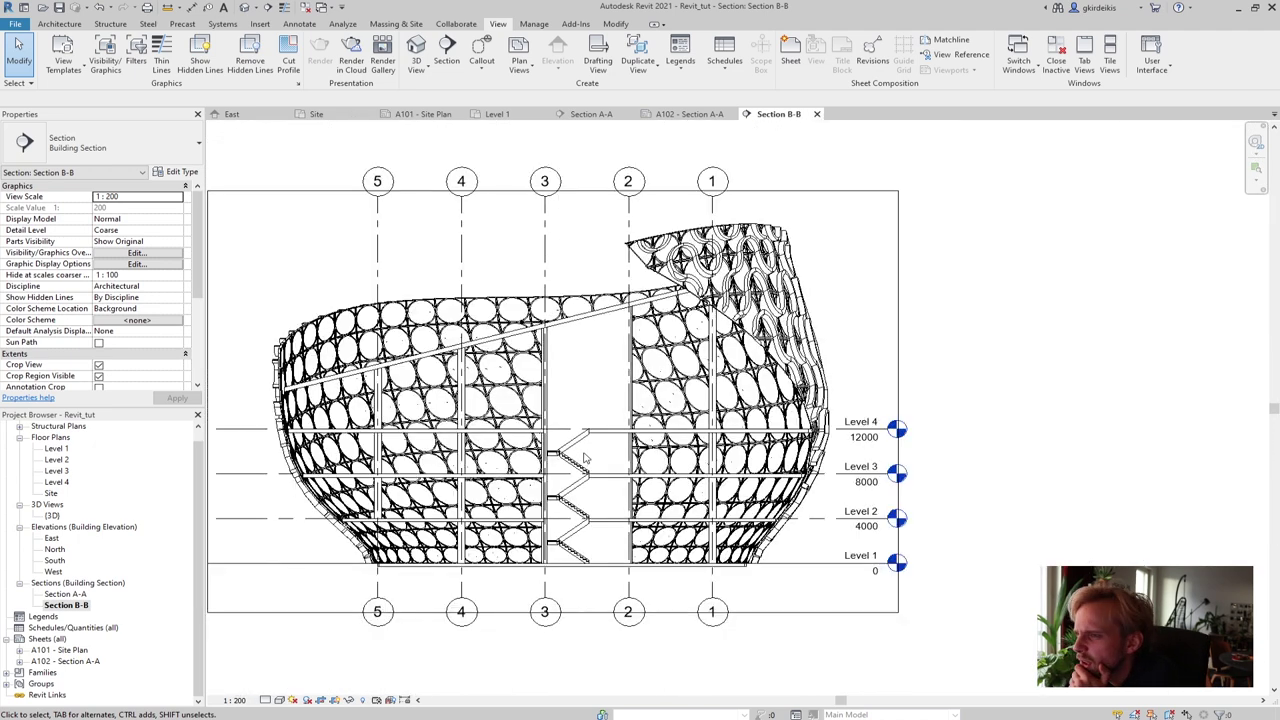
scroll(585, 458, "down", 1)
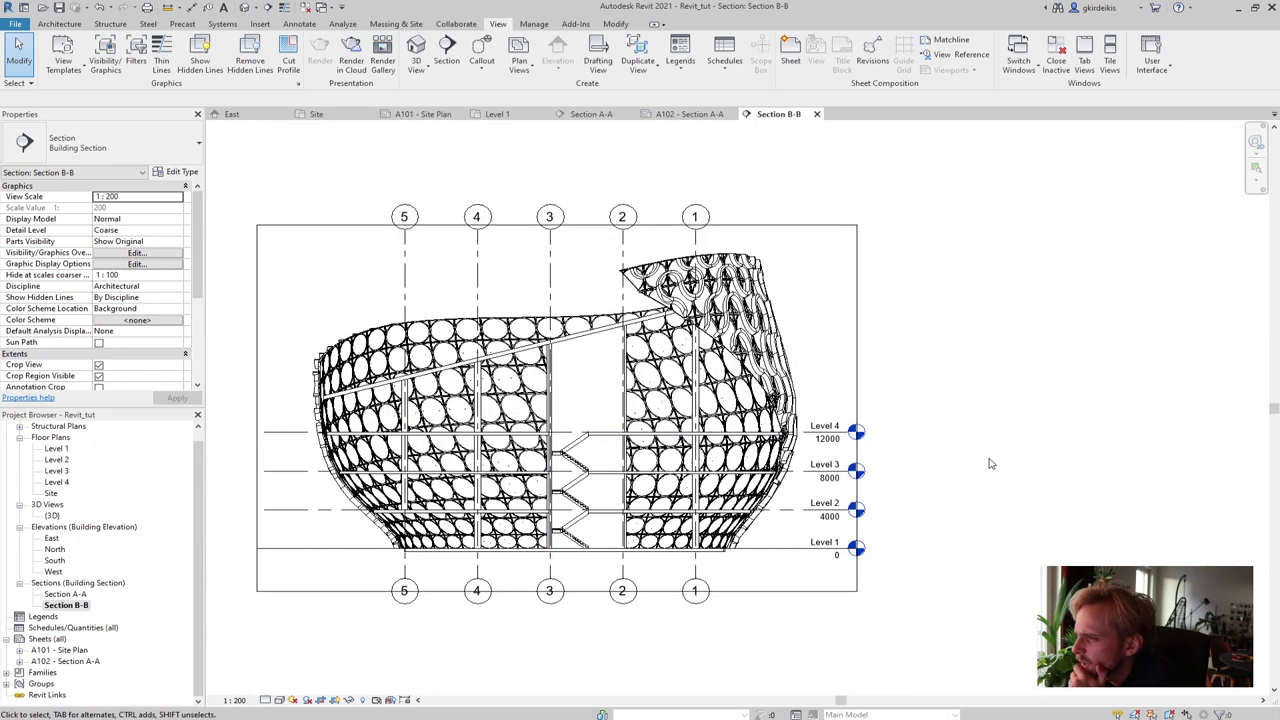
middle_click_drag(990, 464, 1044, 433)
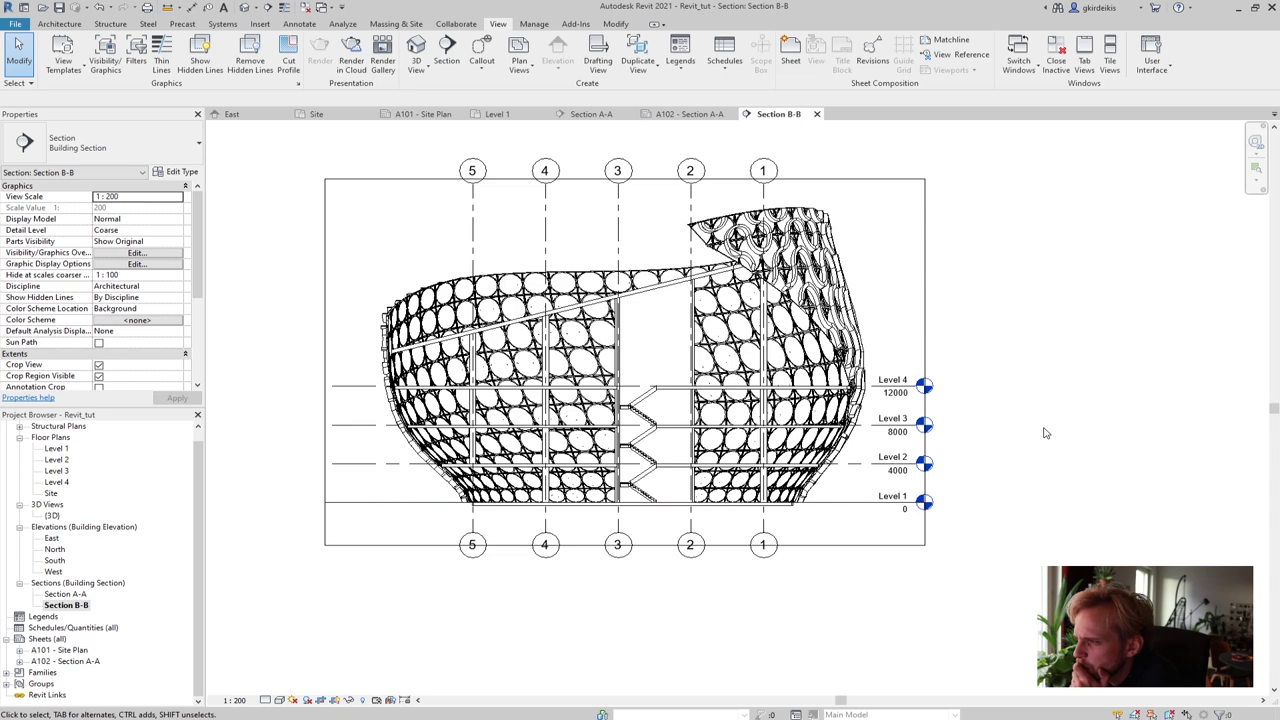
middle_click_drag(1044, 433, 1046, 468)
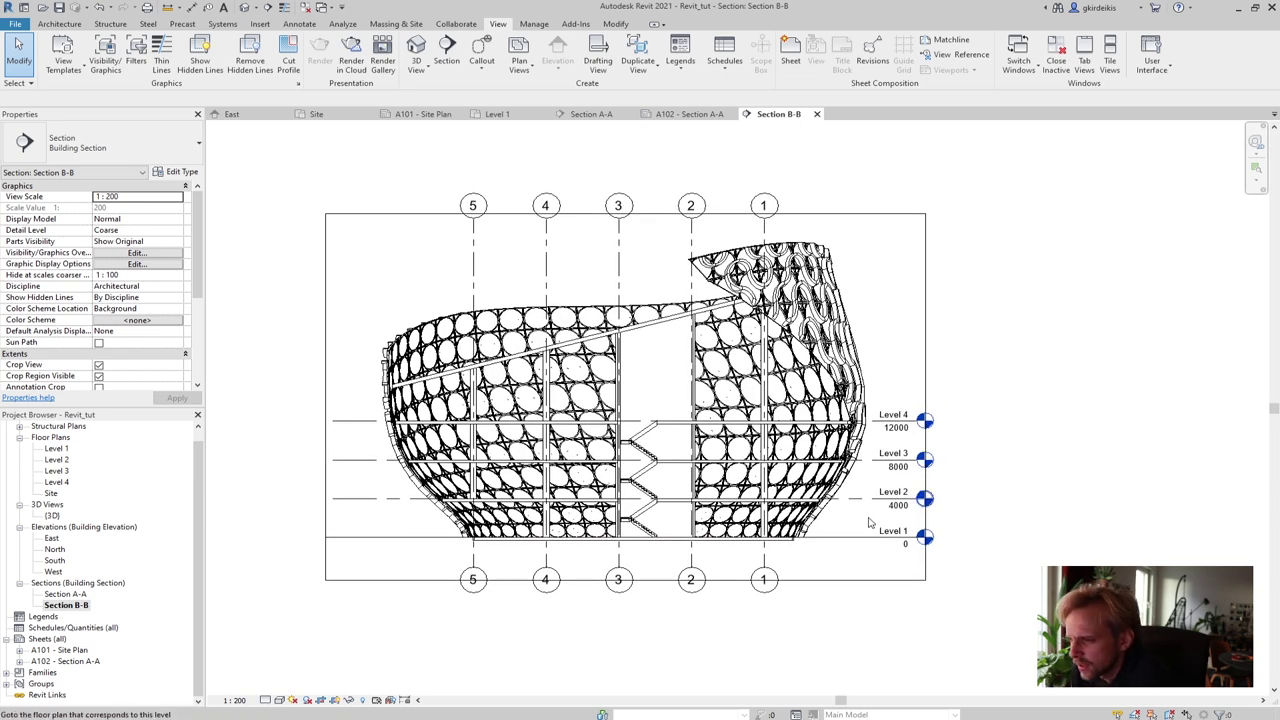
left_click(46, 639)
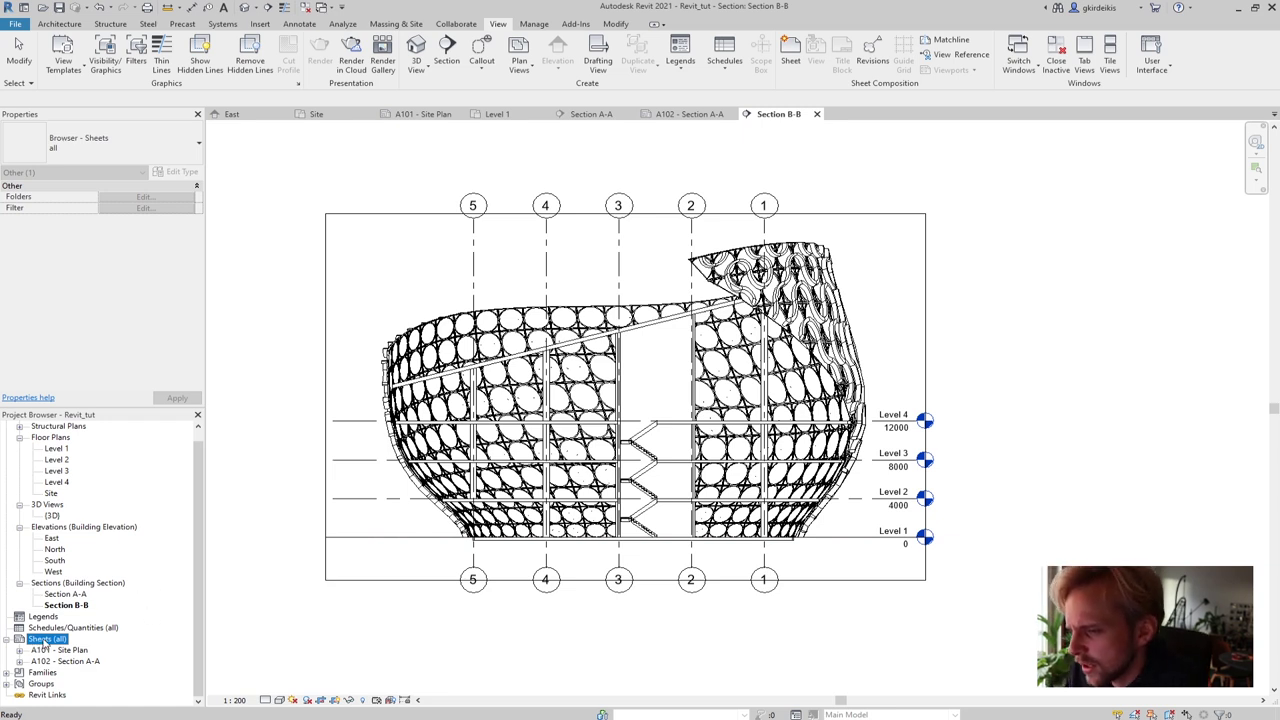
Create new sheet A103 with the A3_AADA20_Sheet title block, saving the project first
right_click(44, 643)
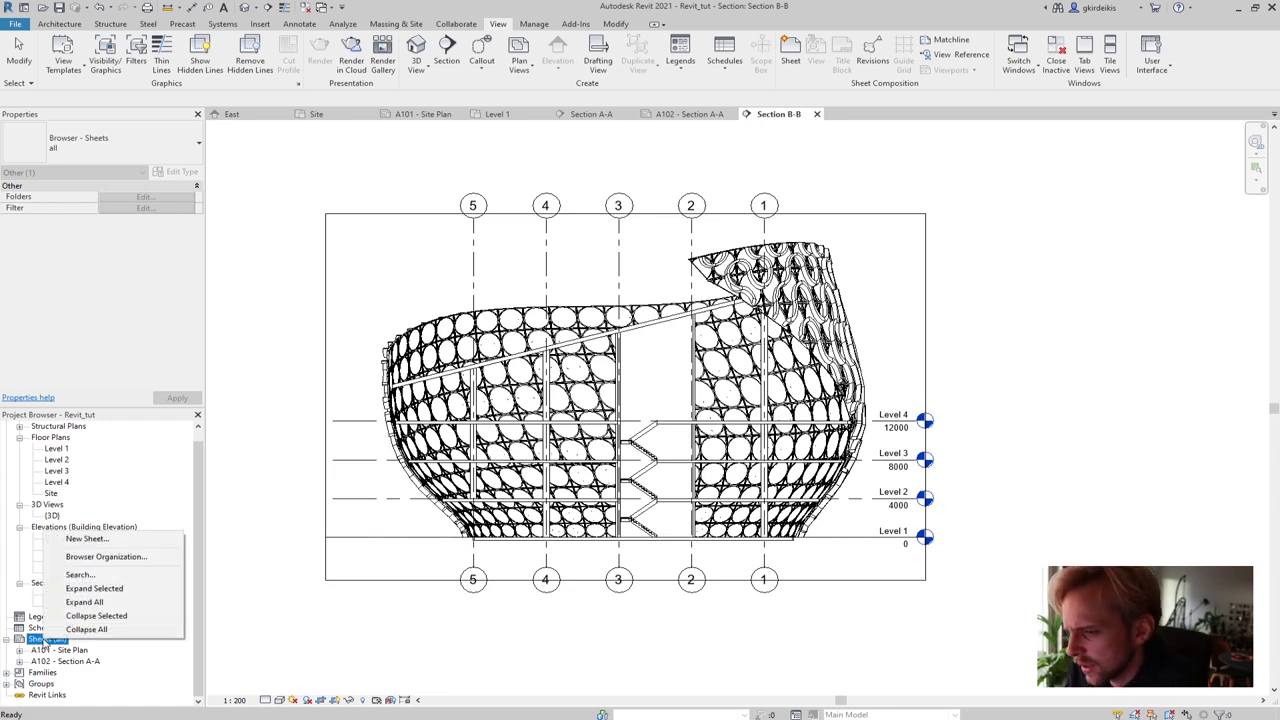
left_click(88, 539)
left_click(624, 334)
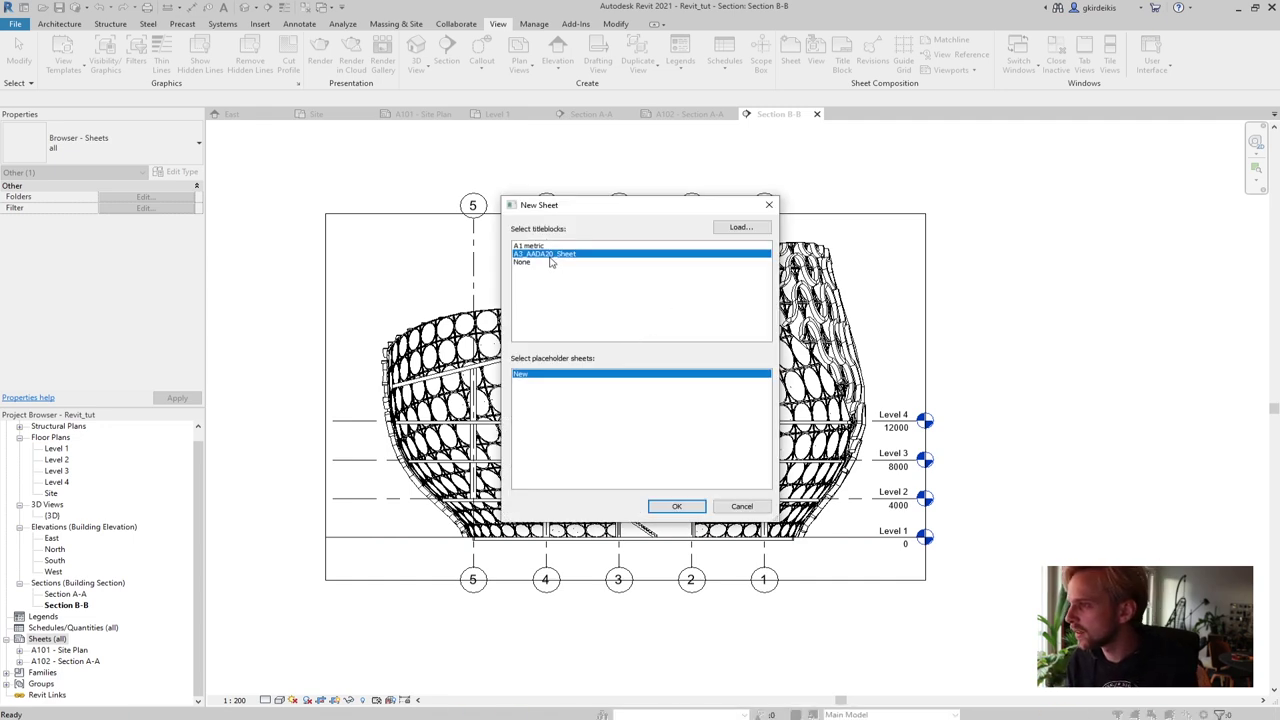
left_click(672, 507)
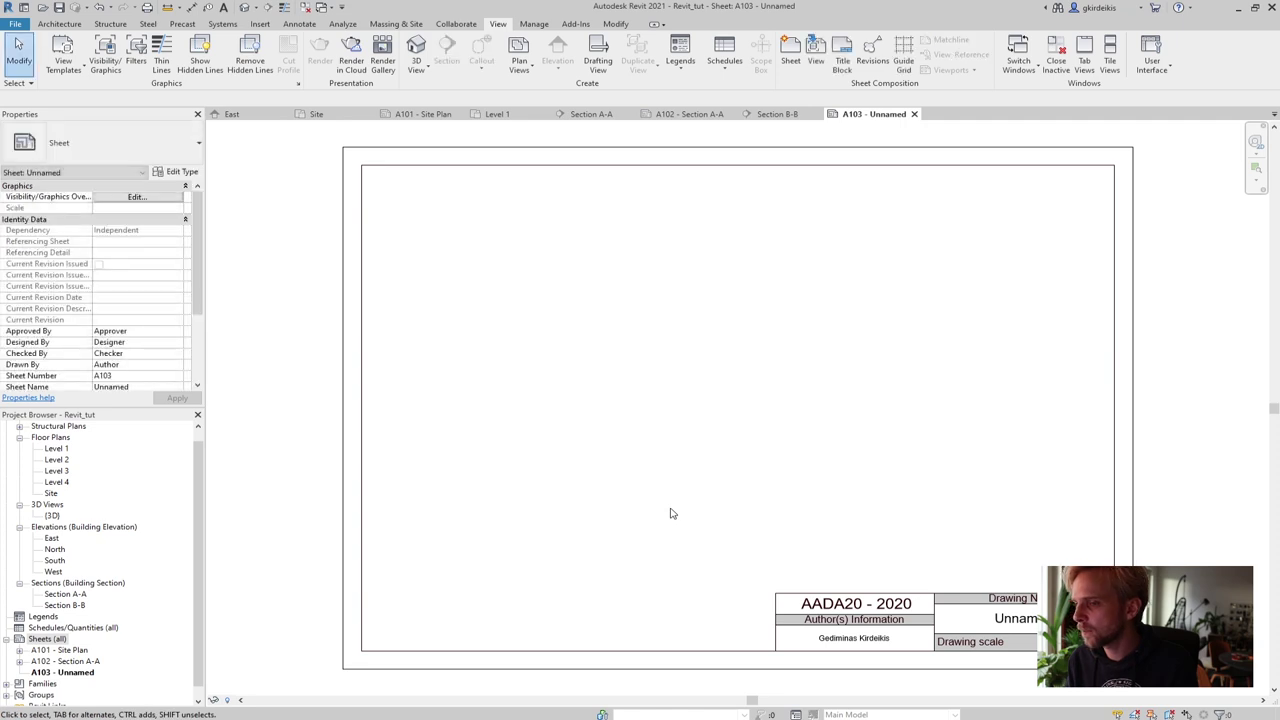
Change the title block's sheet name from Unnamed to 'Section B-B'
left_click(1016, 618)
left_click(1016, 618)
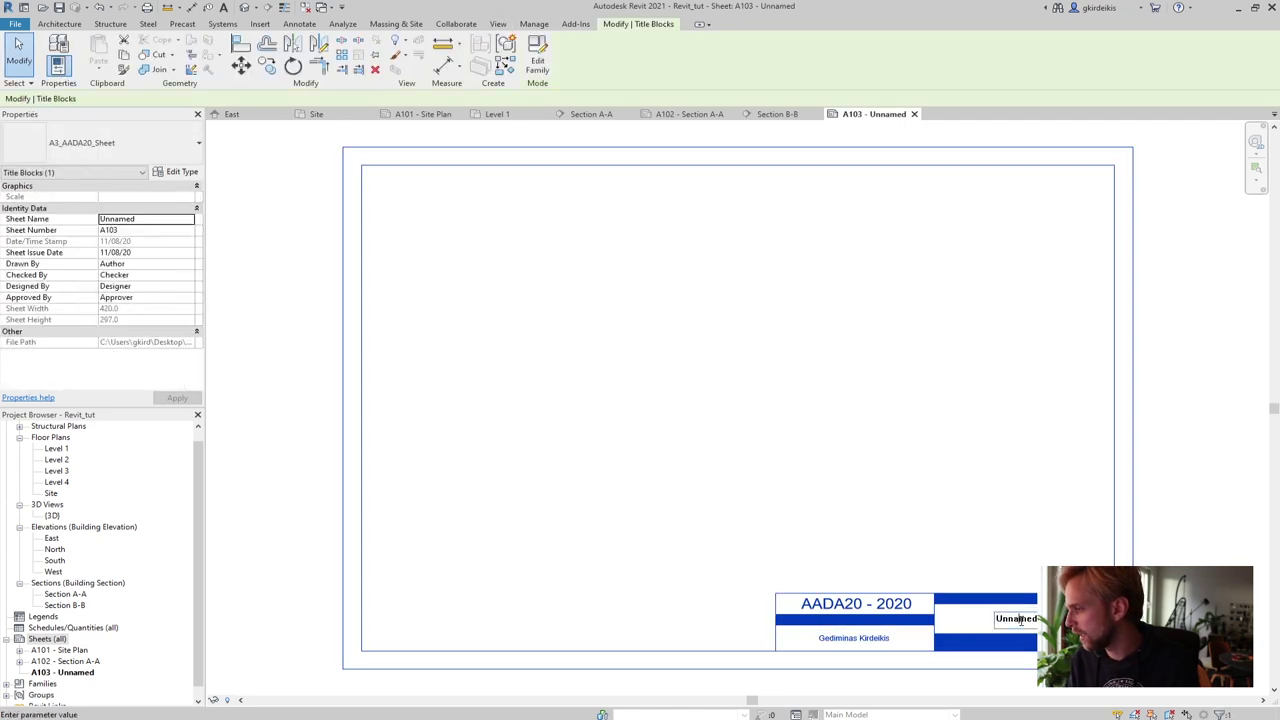
double_click(1035, 619)
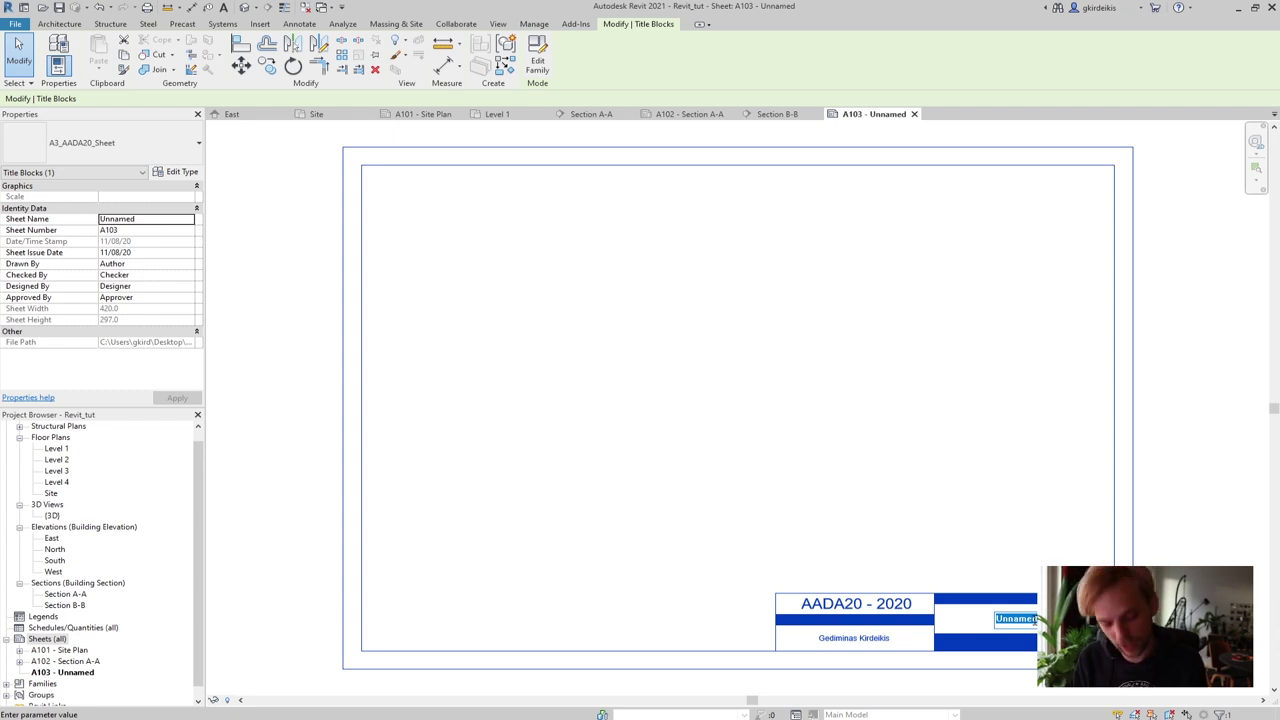
type("Section B")
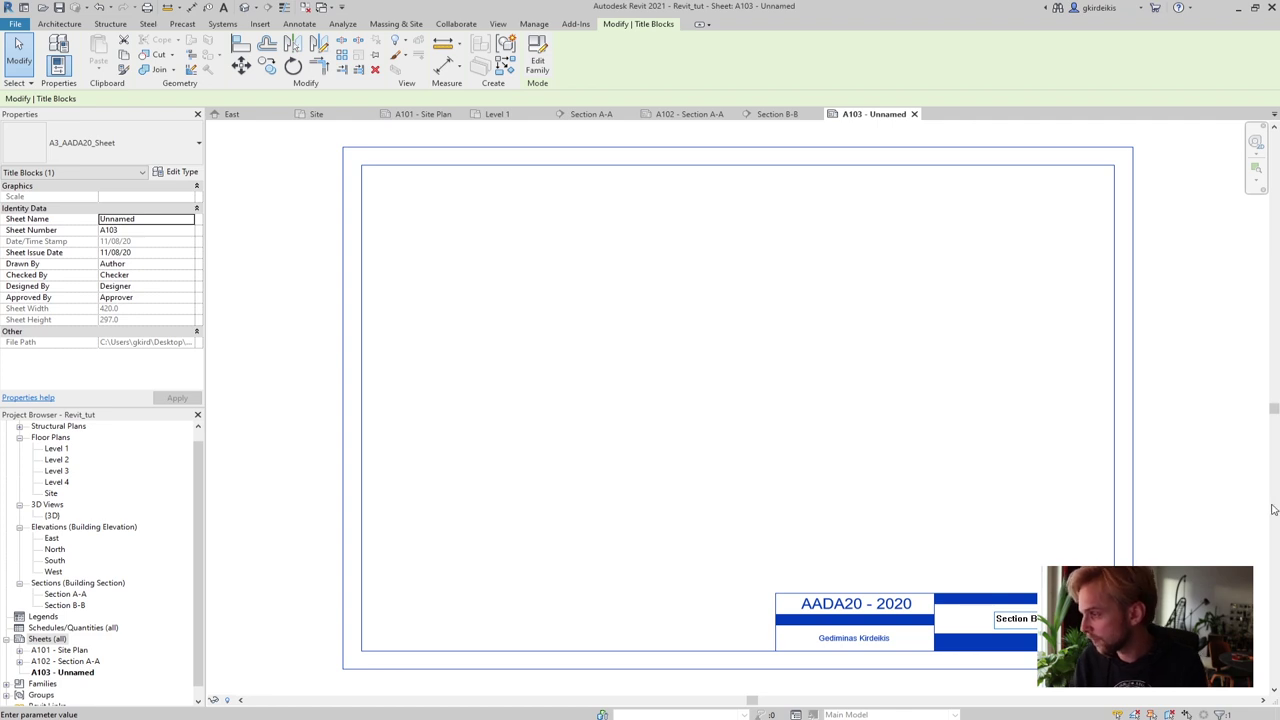
left_click(1197, 515)
middle_click_drag(843, 649, 869, 557)
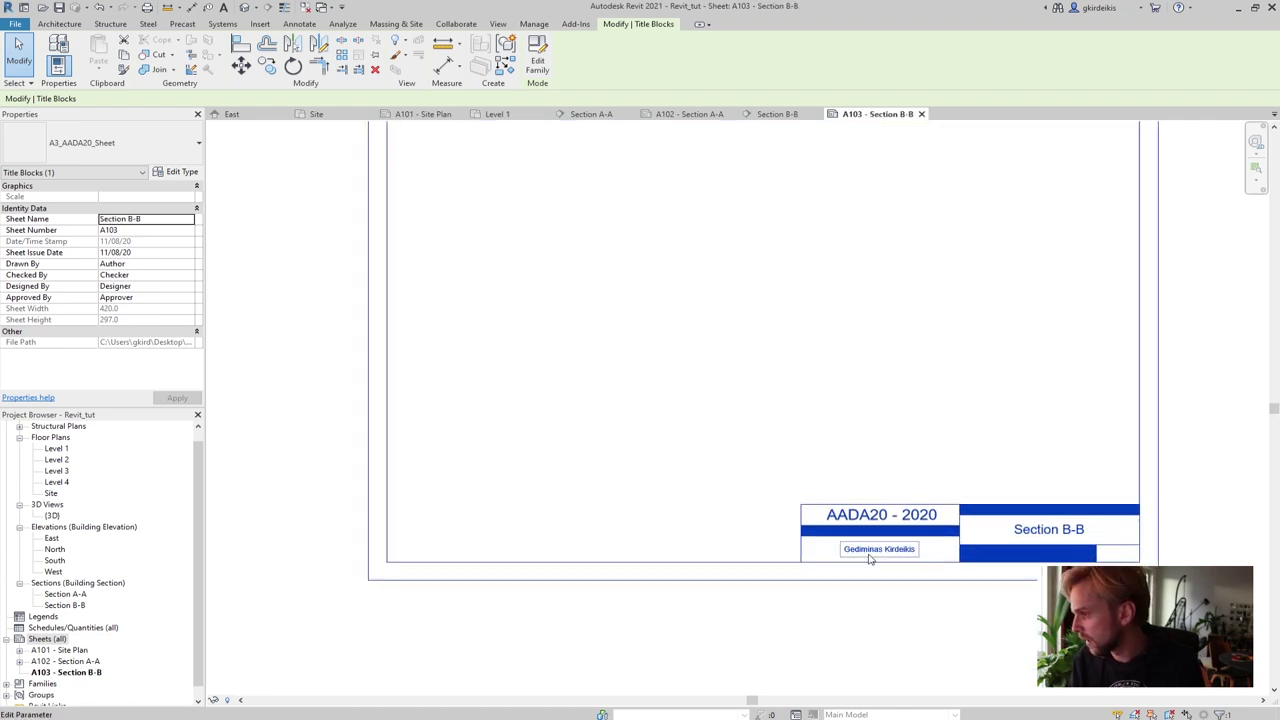
left_click(792, 633)
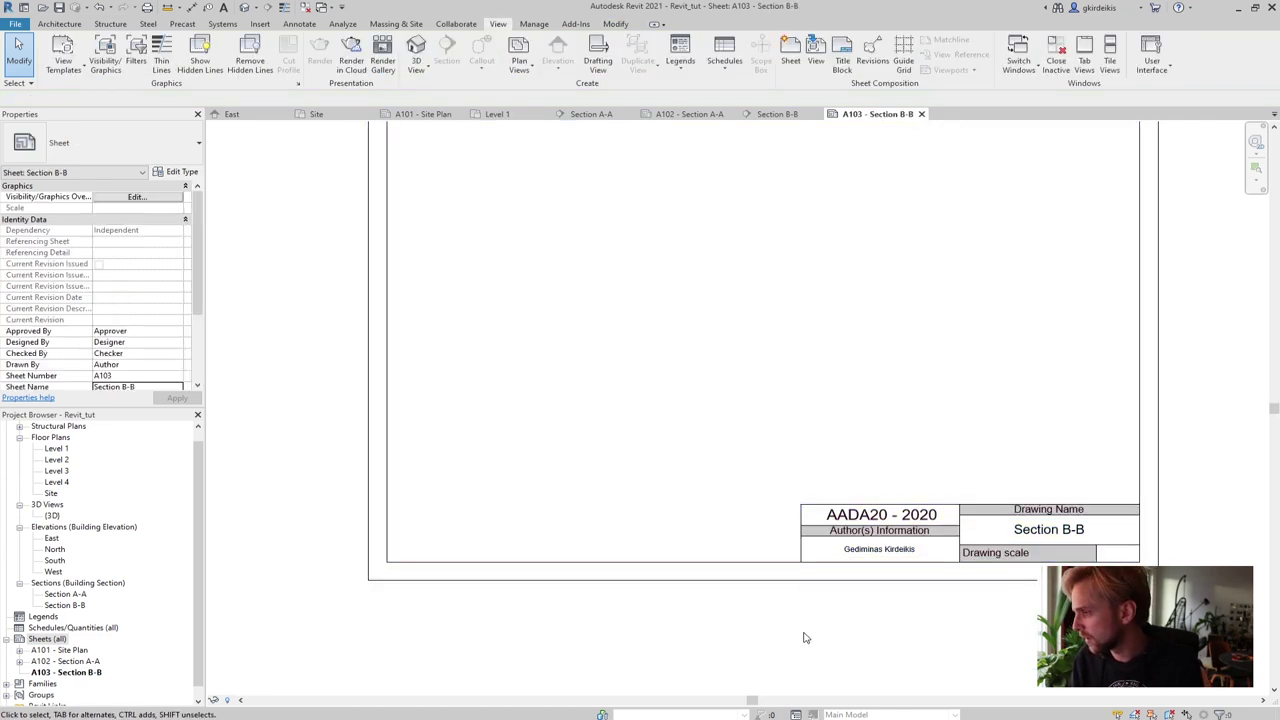
Place the Section B-B view as a 1 : 200 viewport above the title block on A103
left_click(64, 605)
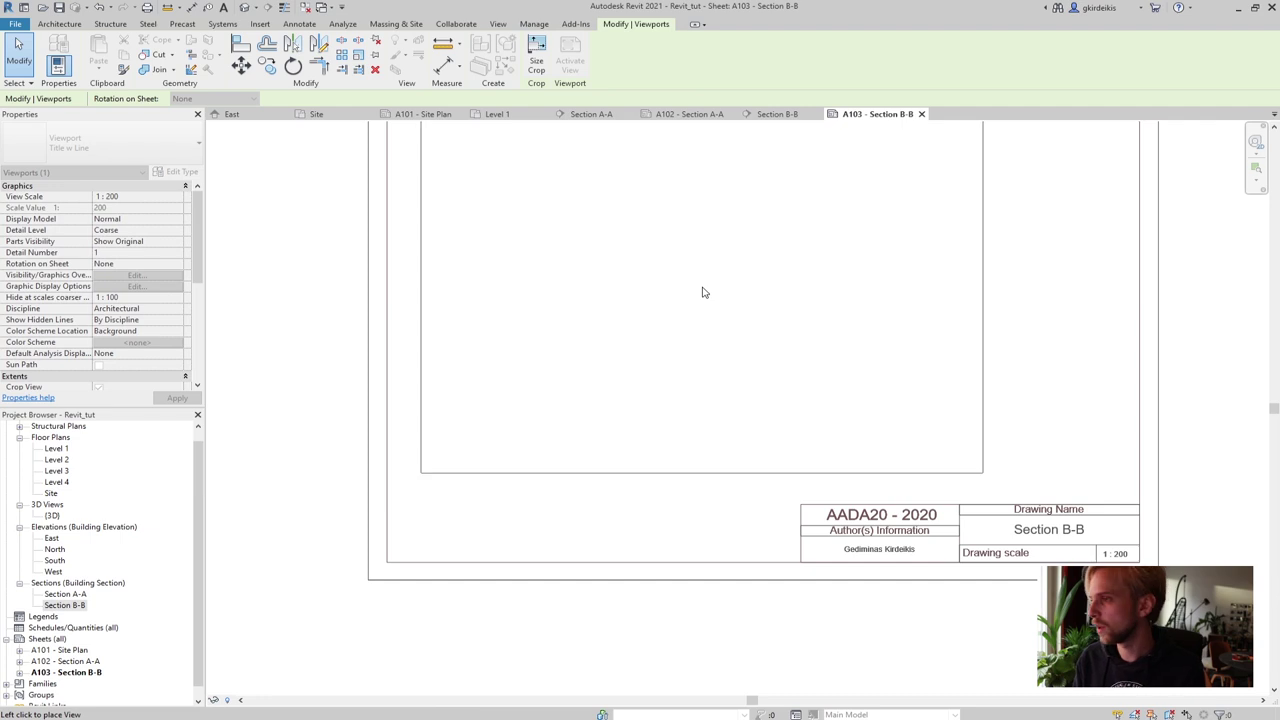
left_click(760, 305)
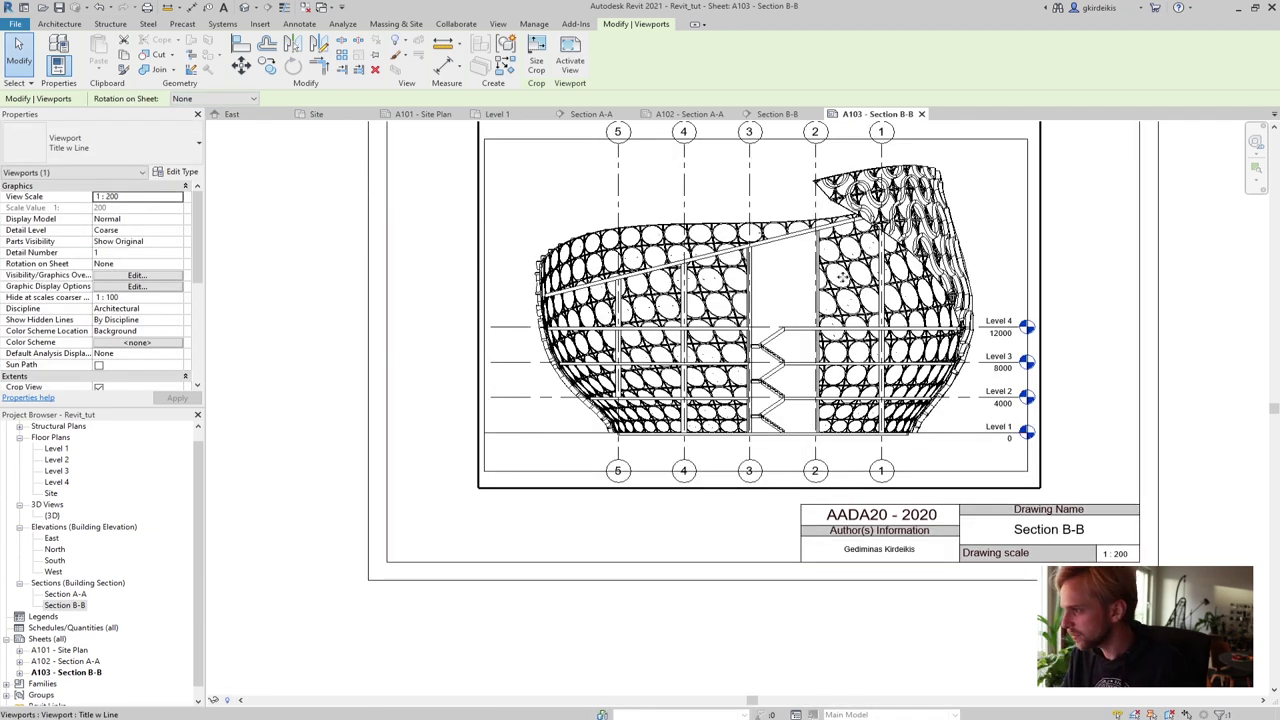
scroll(1160, 366, "up", 2)
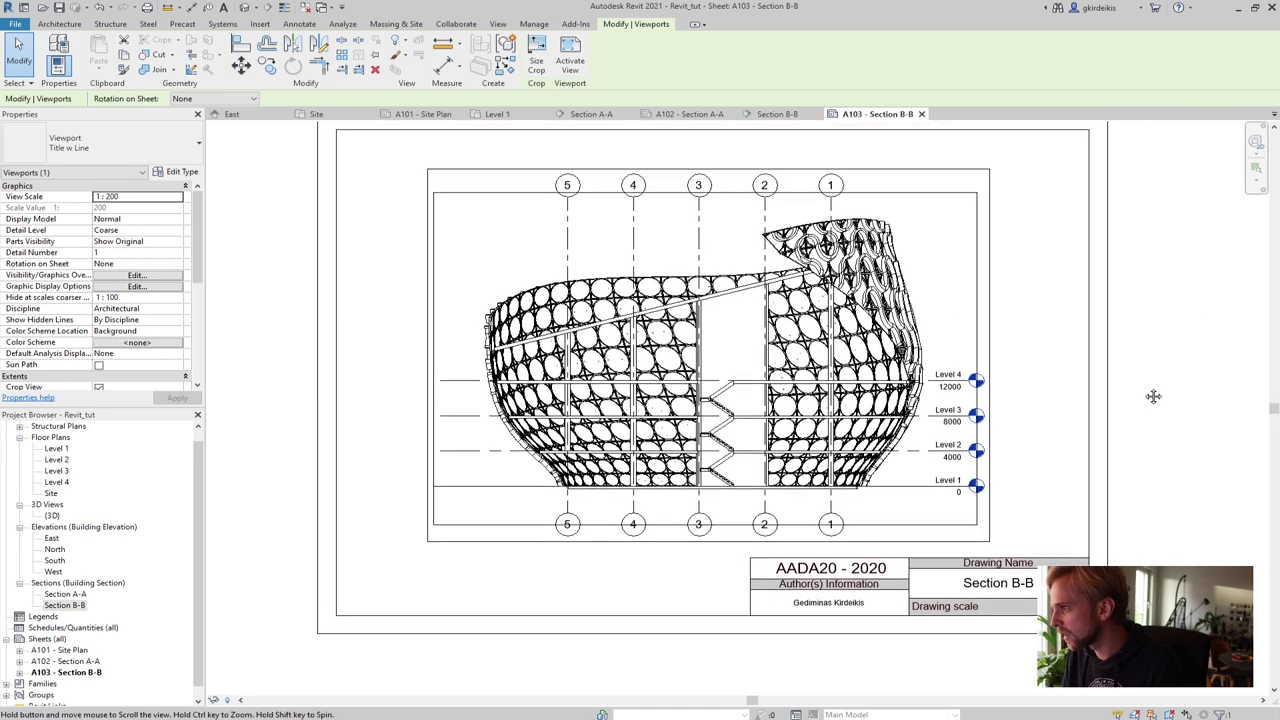
left_click(1160, 370)
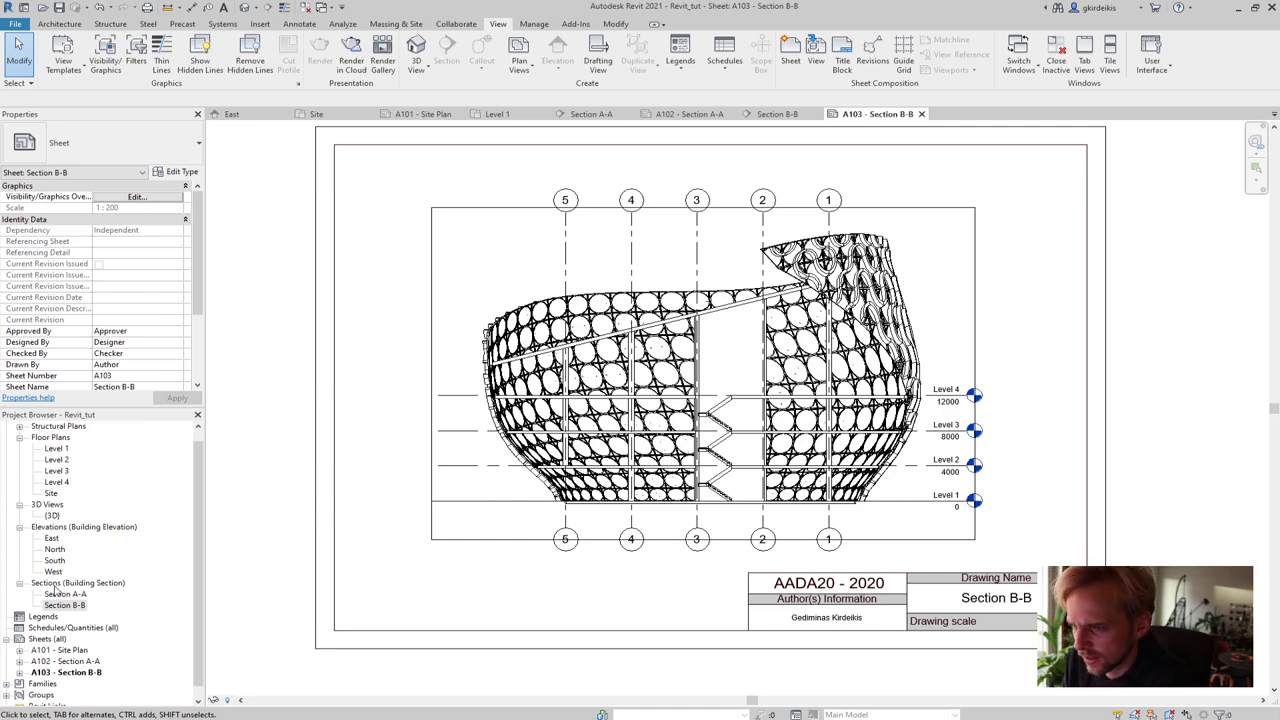
Hide Section B-B's crop region boundary, then return to Section A-A
double_click(65, 605)
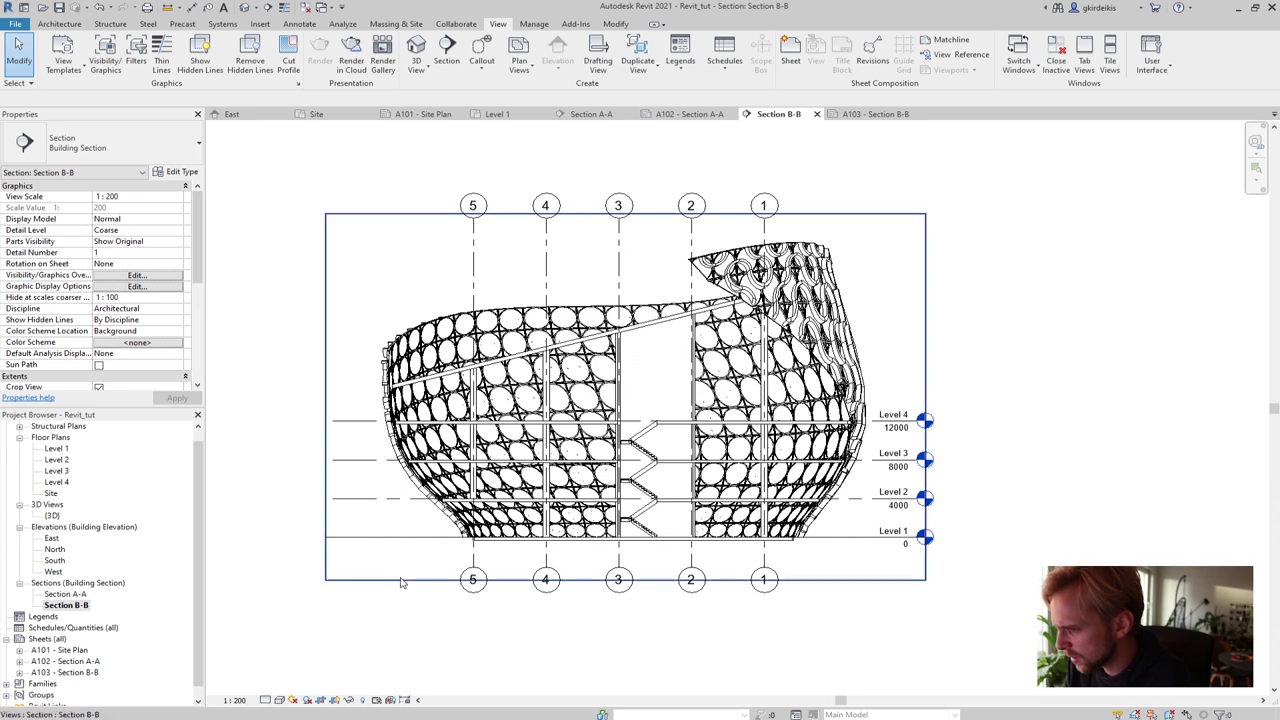
left_click(335, 702)
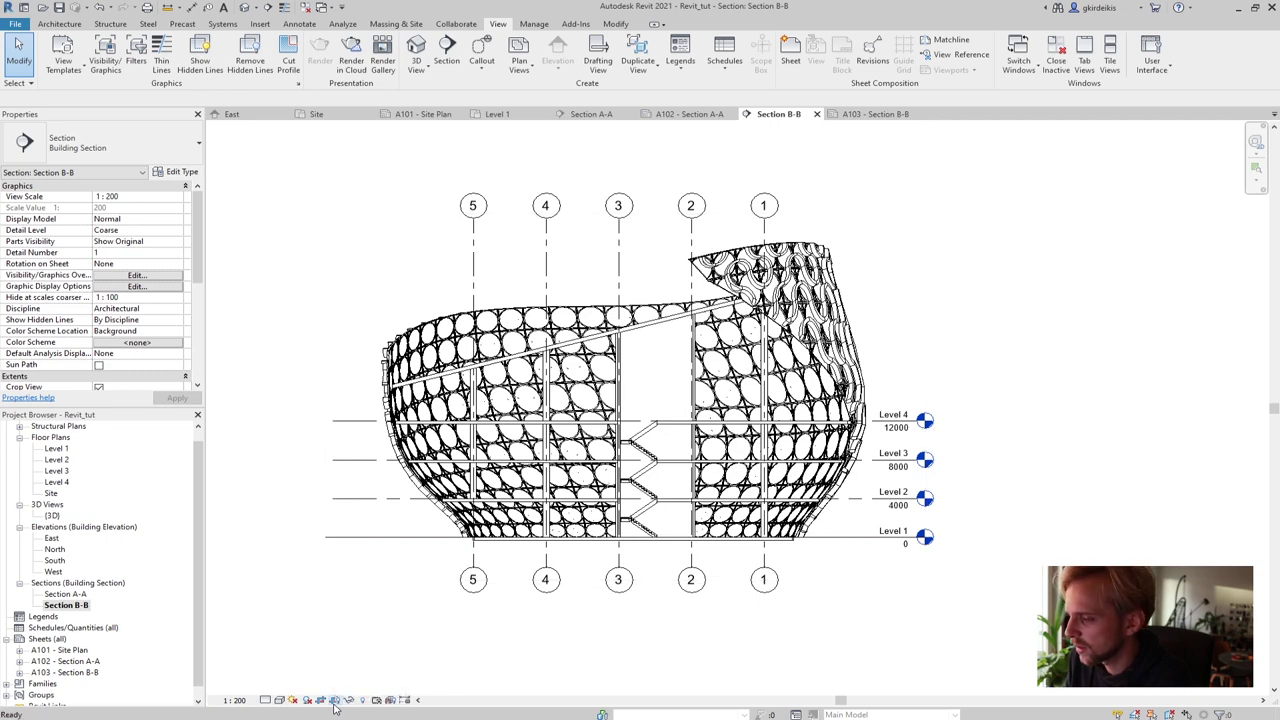
middle_click_drag(270, 386, 325, 396)
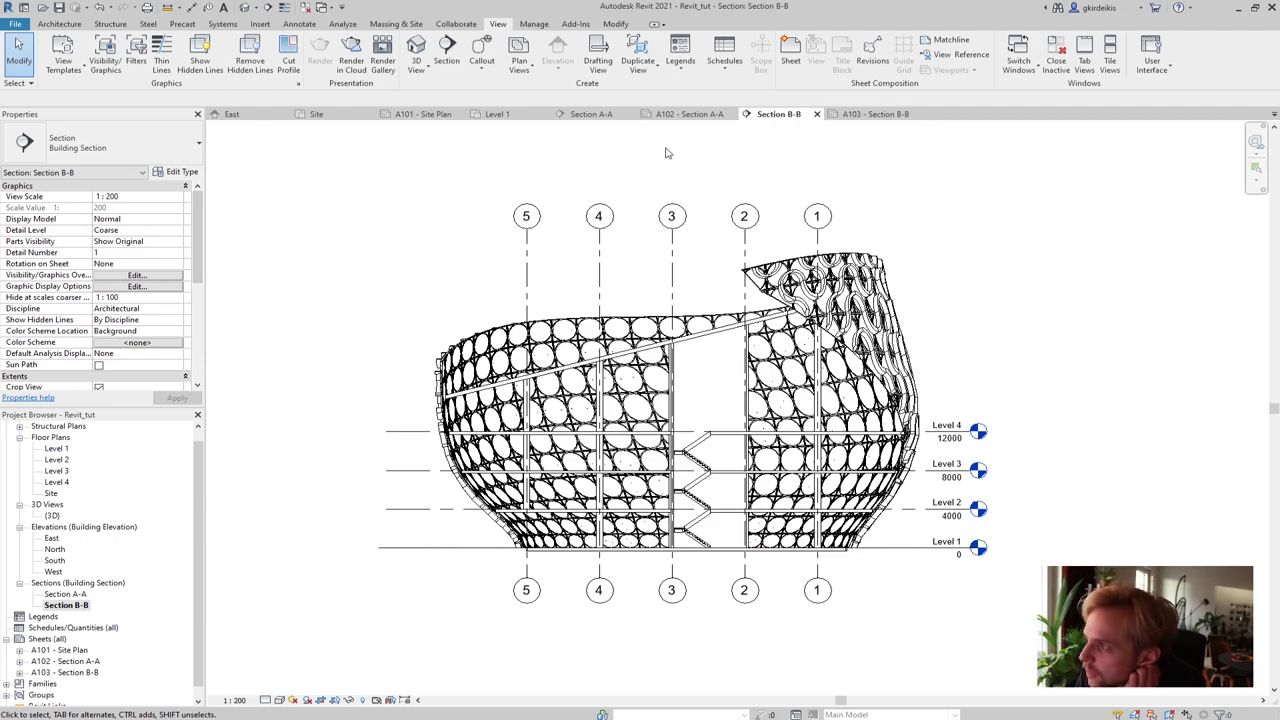
left_click(615, 115)
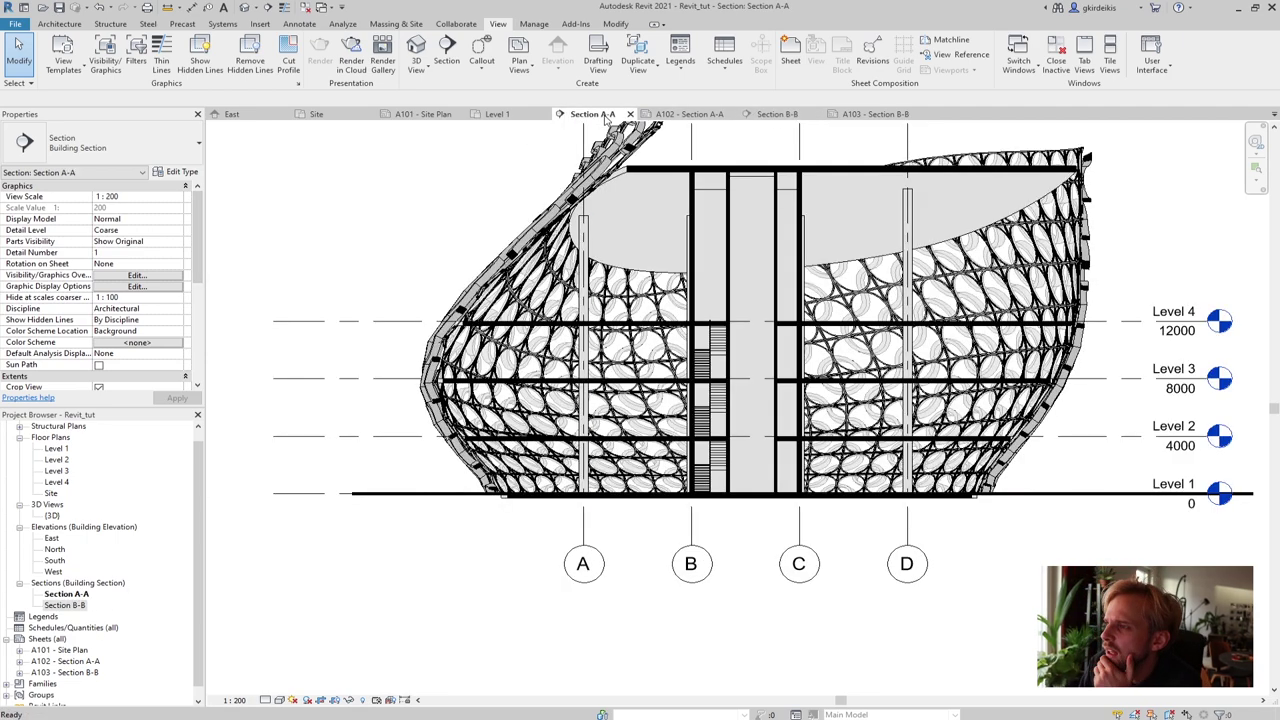
Create a view template named 'Section_super' from Section A-A's current view settings
middle_click_drag(640, 300, 622, 408)
scroll(383, 396, "down", 1)
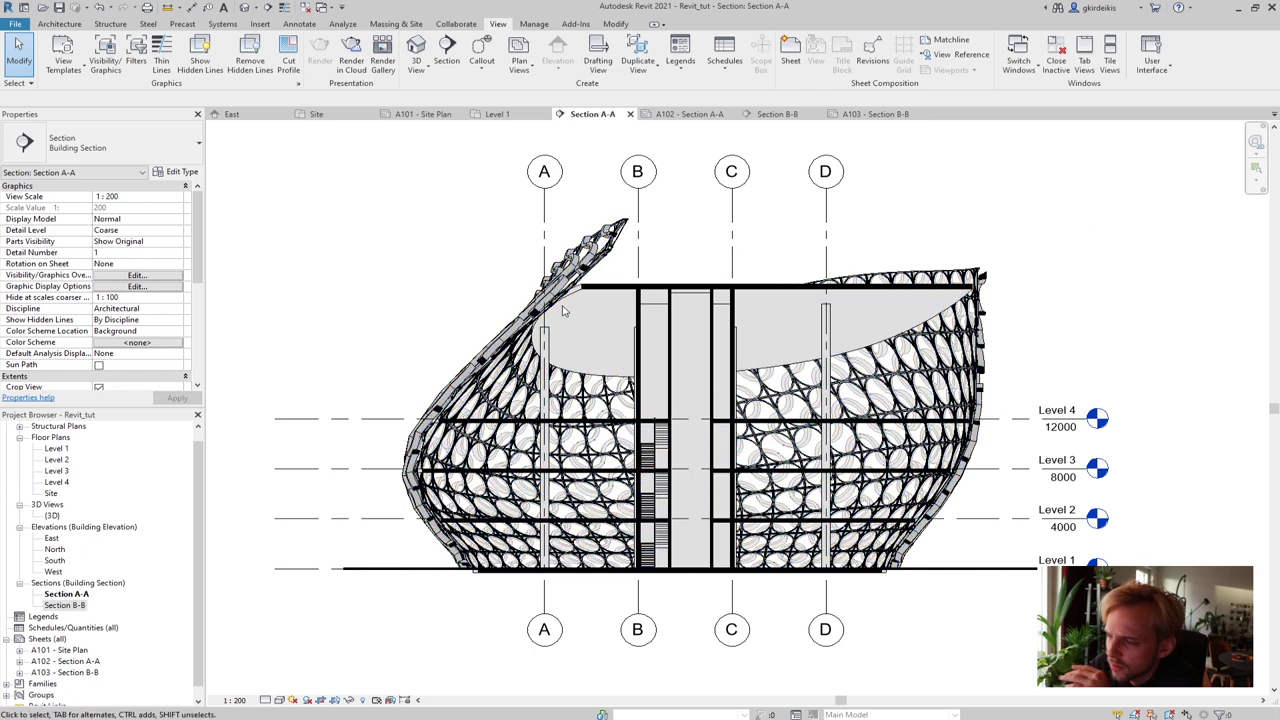
left_click(789, 118)
left_click(592, 114)
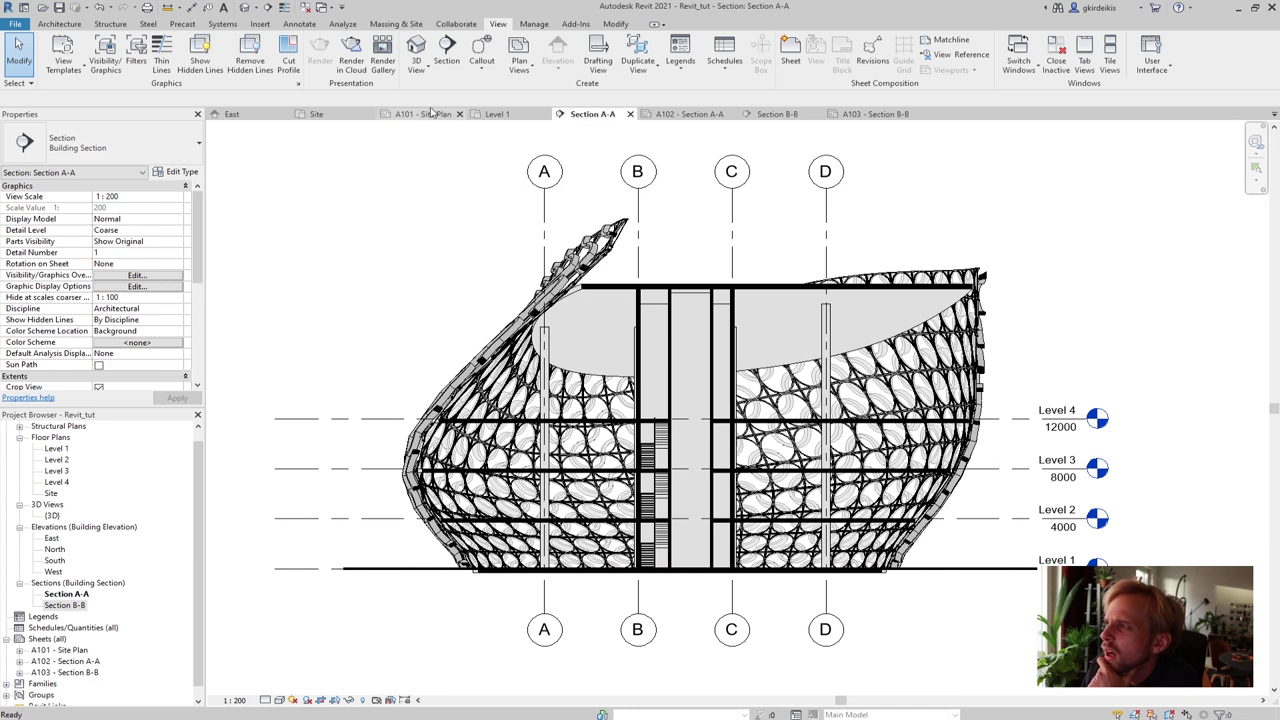
left_click(63, 62)
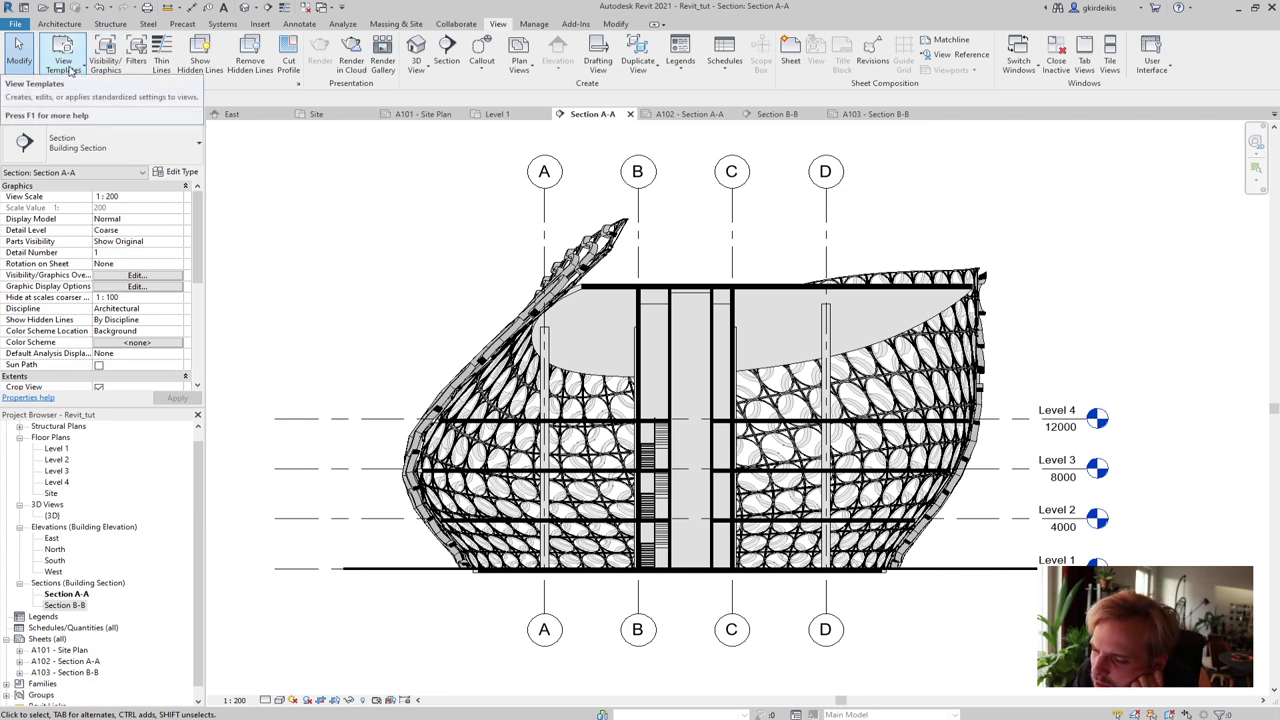
left_click(70, 70)
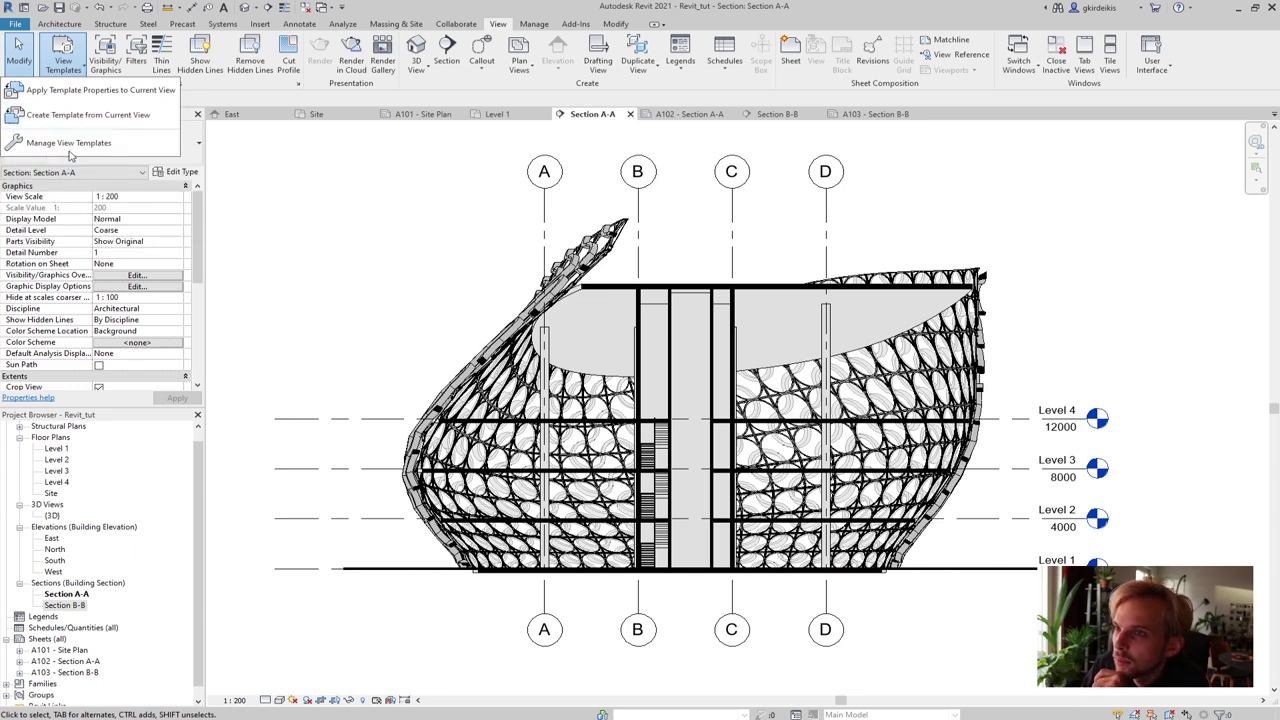
left_click(76, 117)
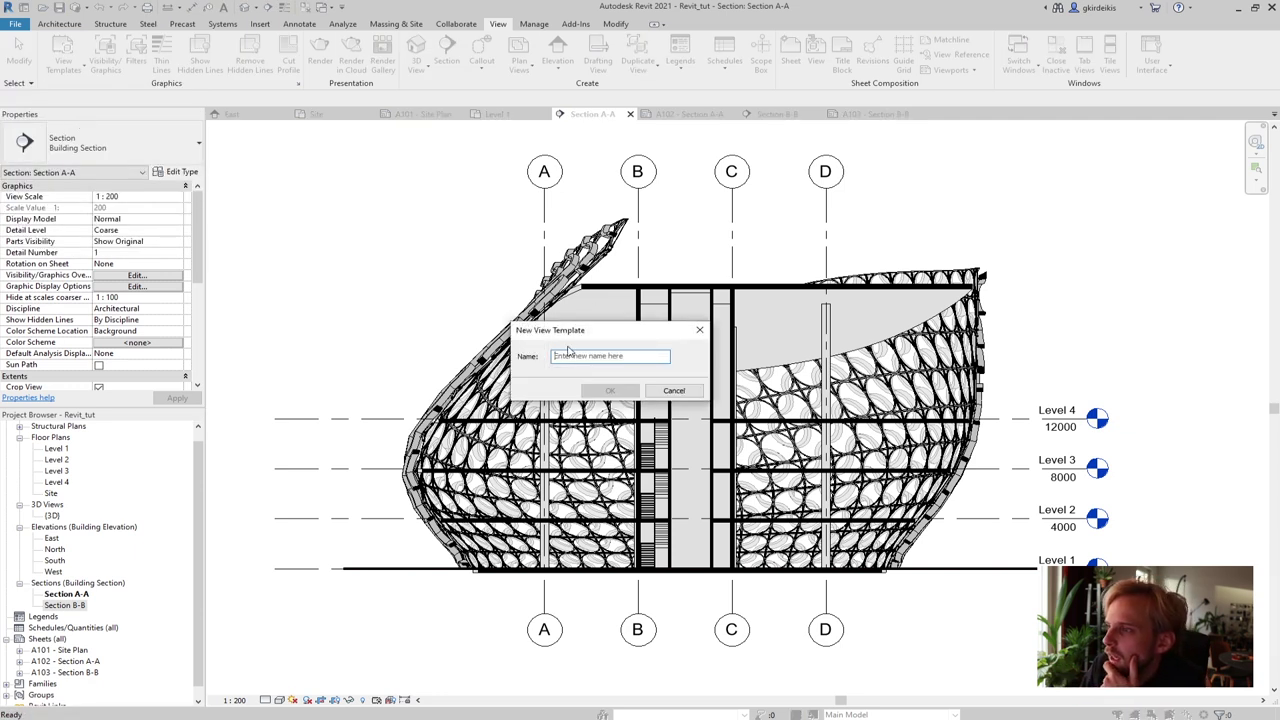
key("BackSpace")
type("Section_super")
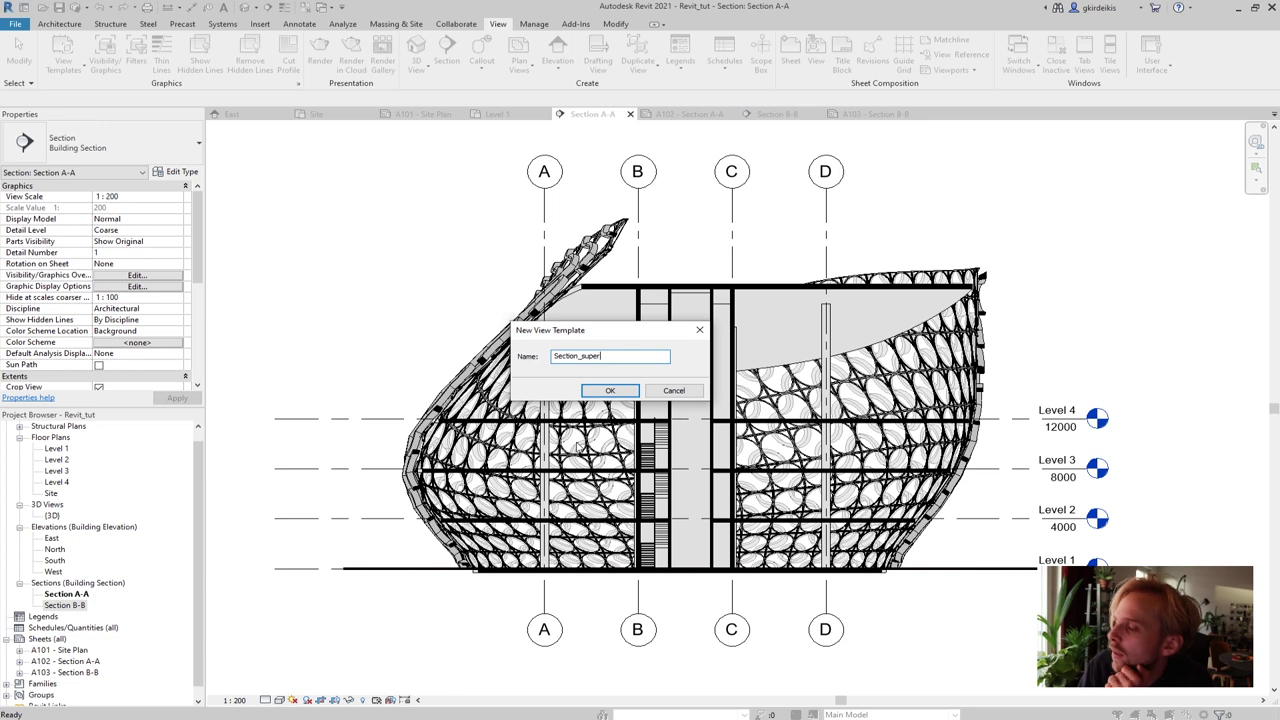
left_click(610, 390)
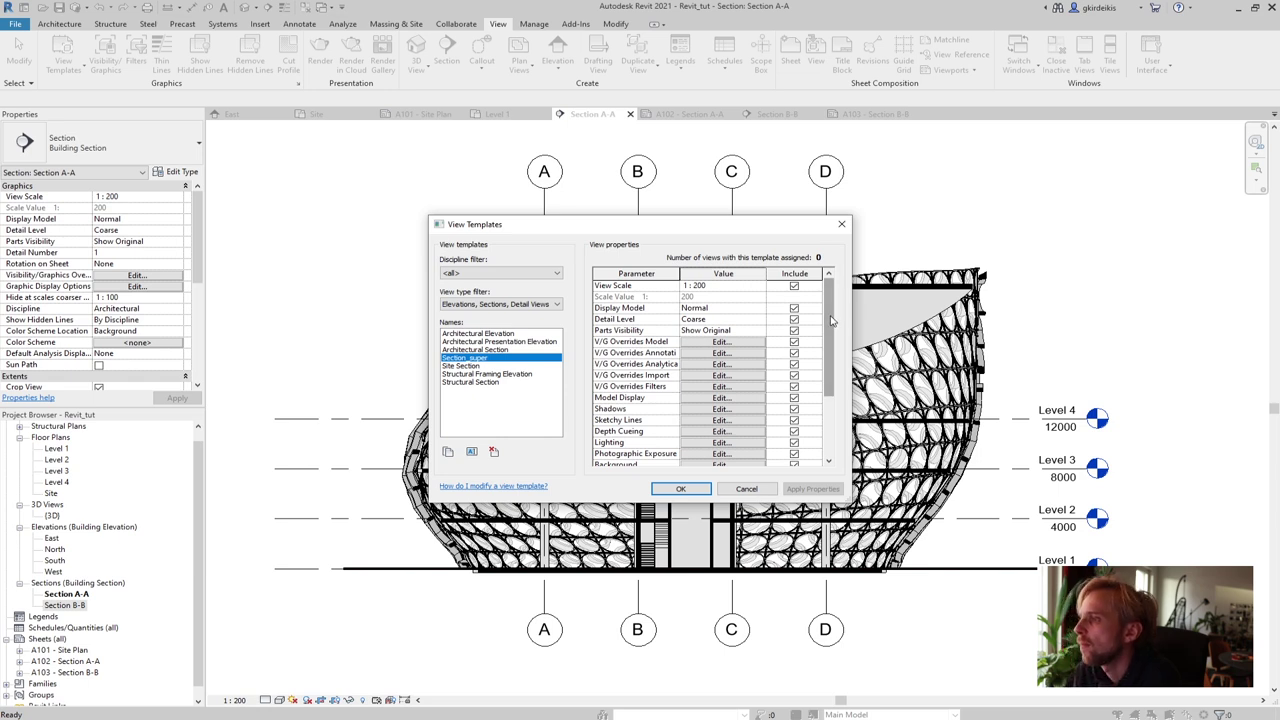
scroll(830, 320, "down", 3)
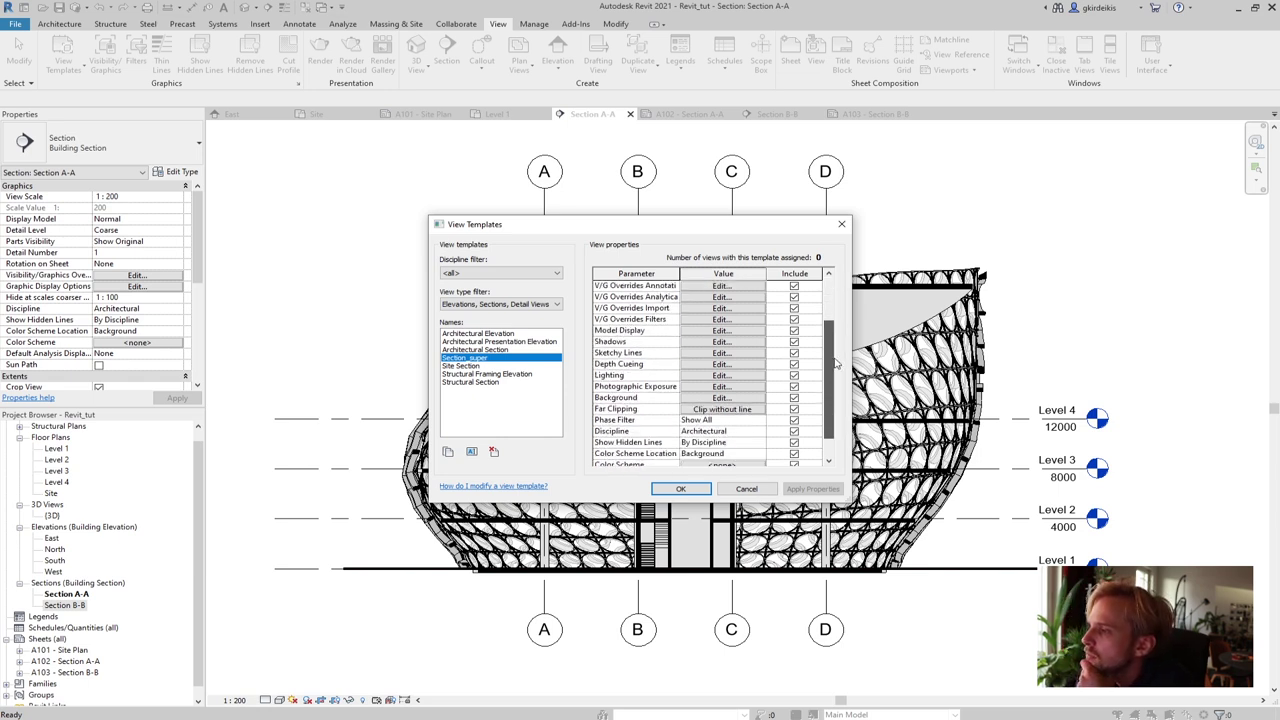
scroll(830, 320, "up", 3)
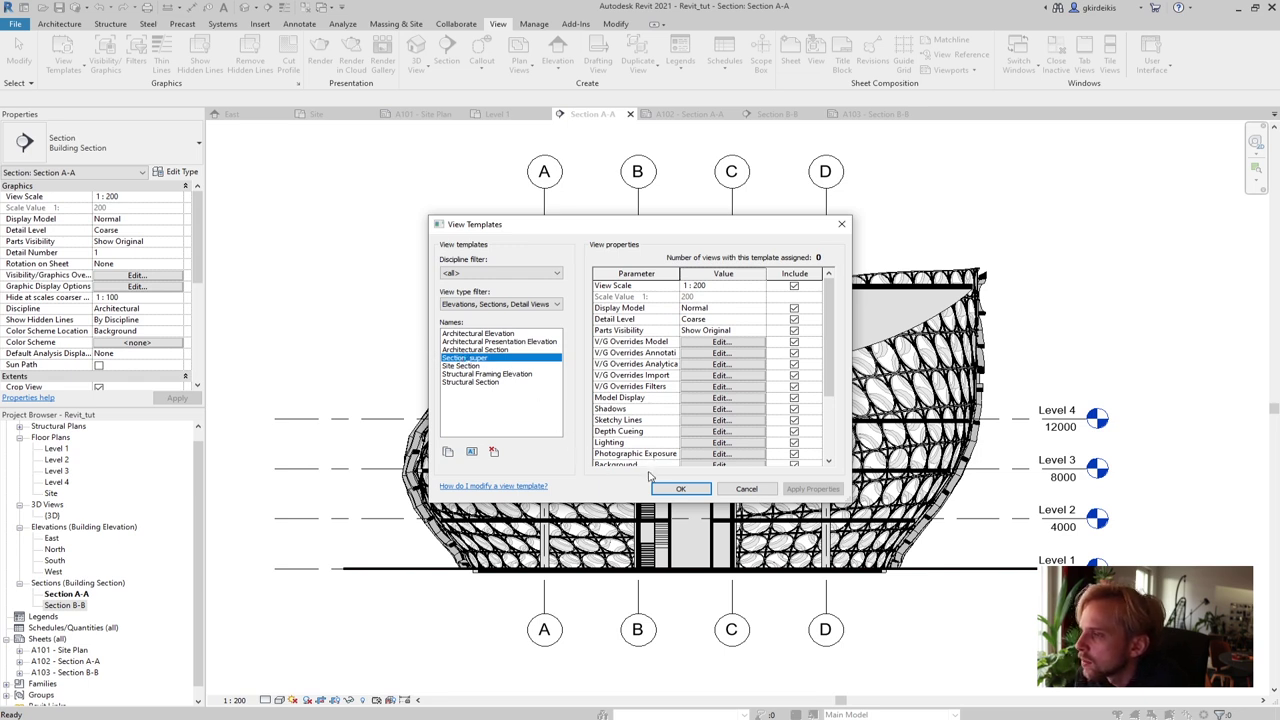
left_click(680, 488)
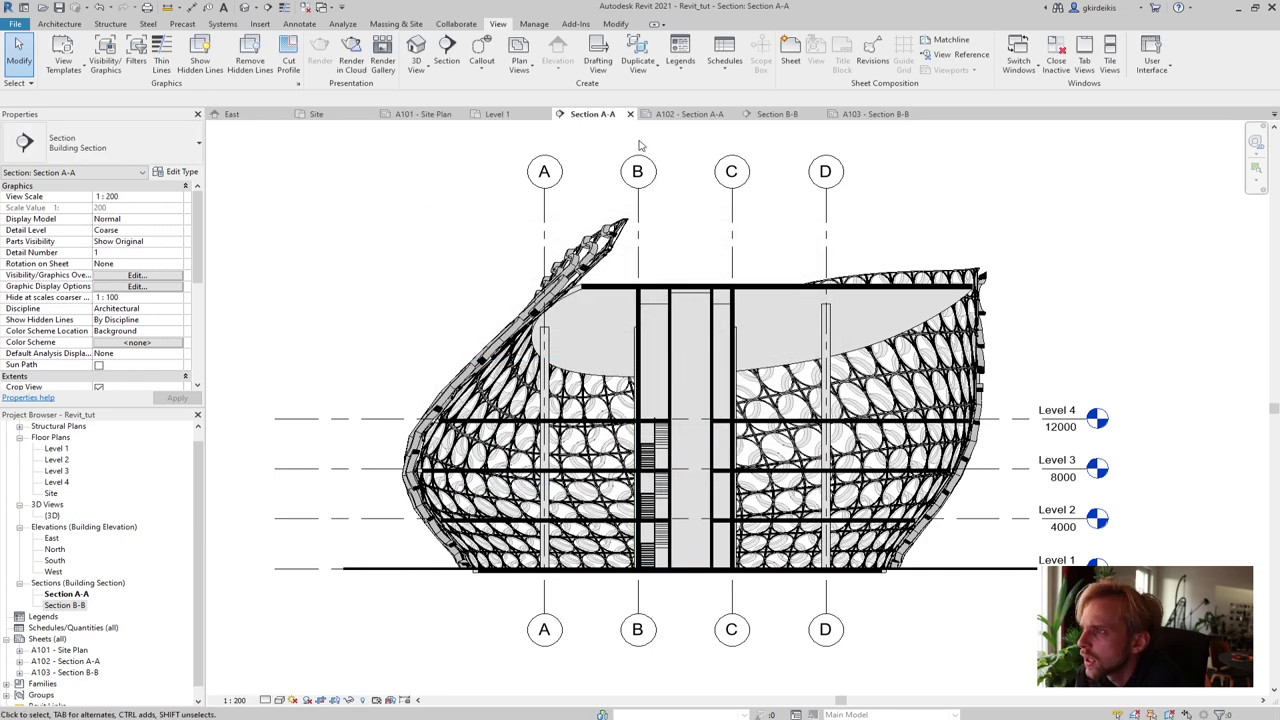
Apply the Section_super view template to the Section B-B view
left_click(865, 118)
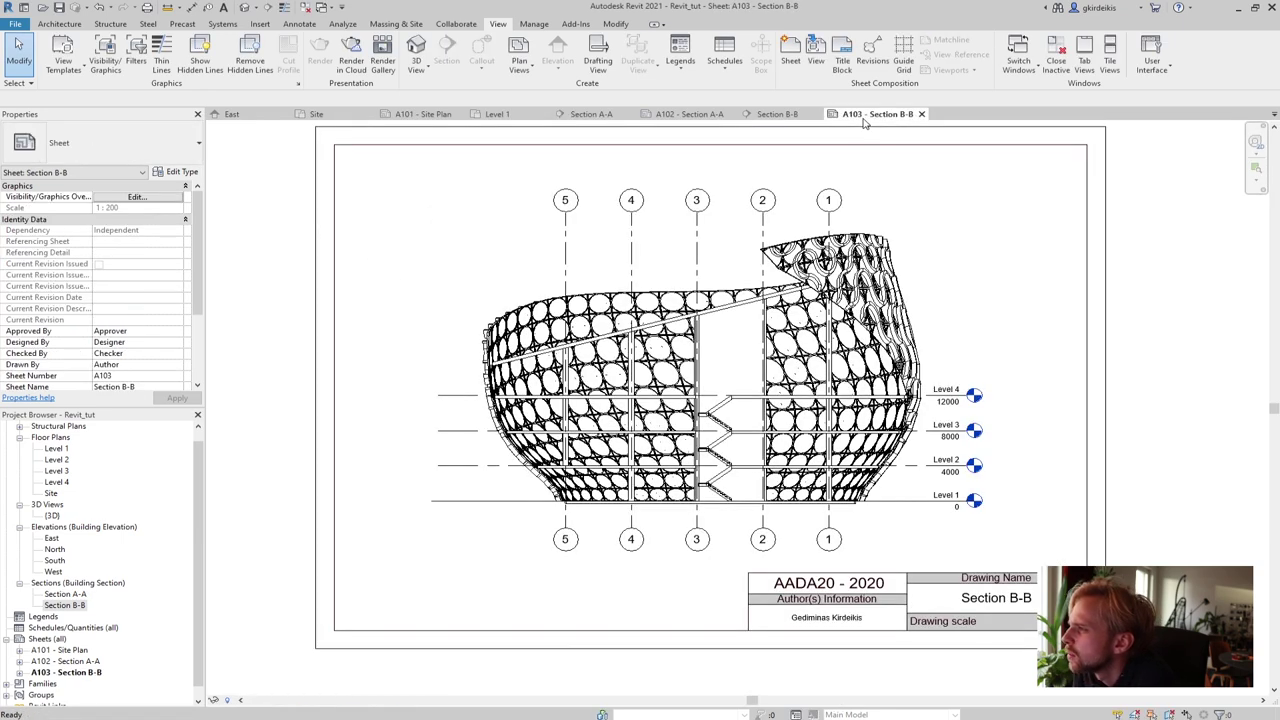
left_click(63, 66)
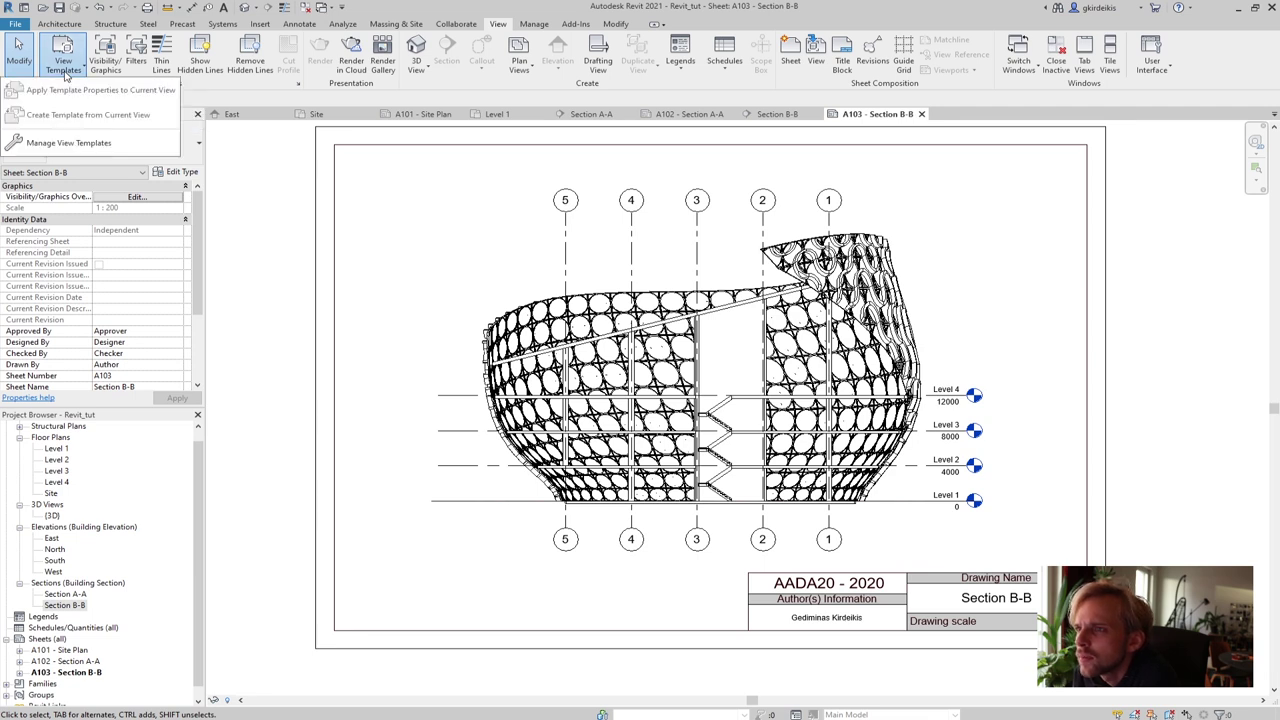
left_click(266, 214)
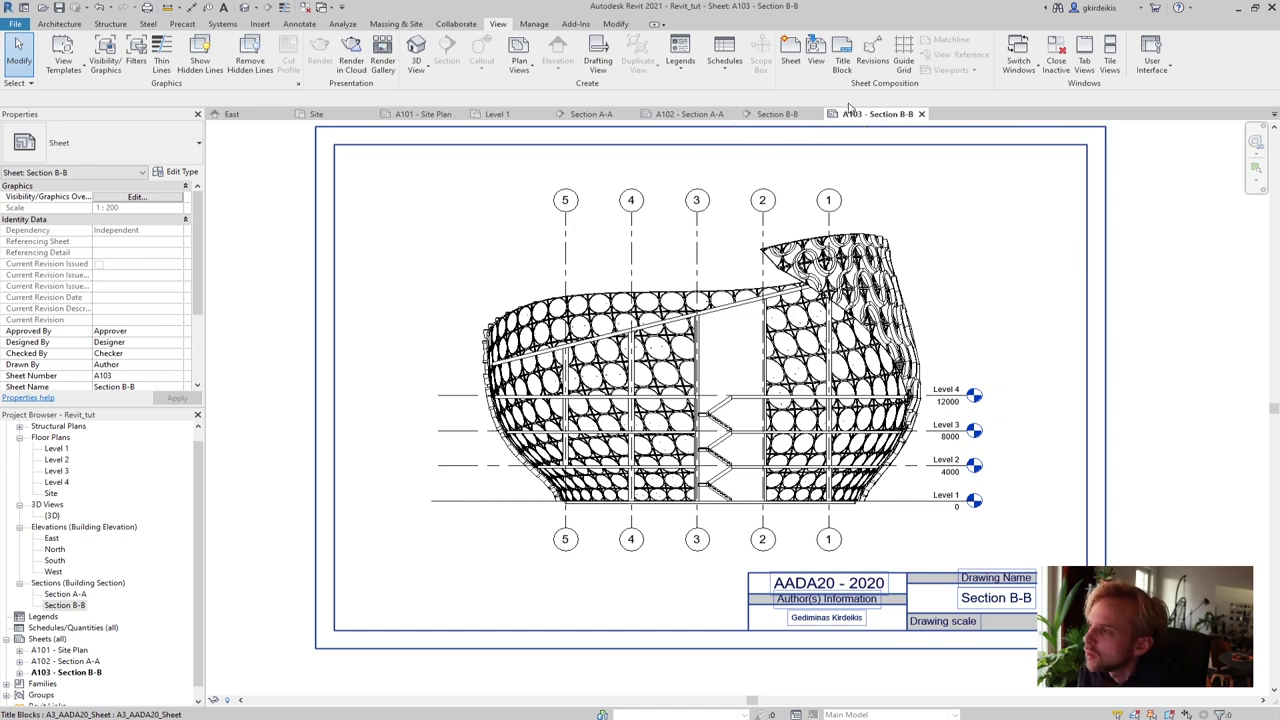
left_click(779, 116)
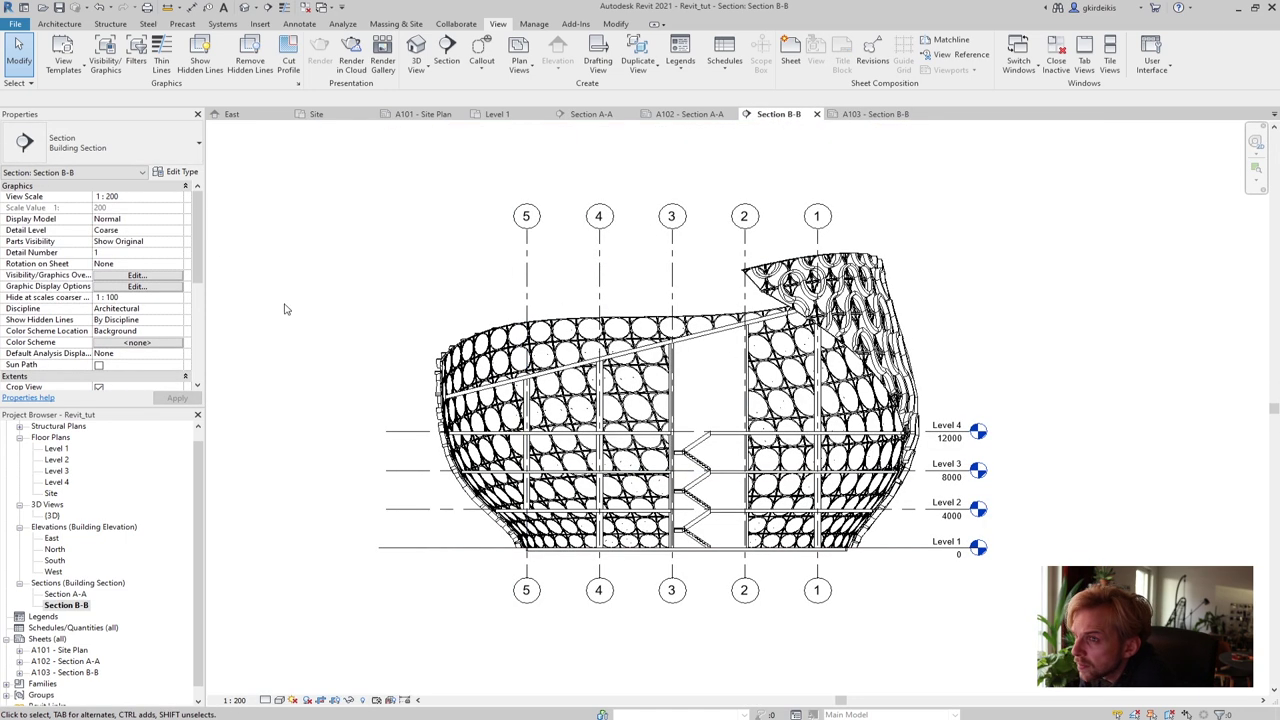
left_click(64, 70)
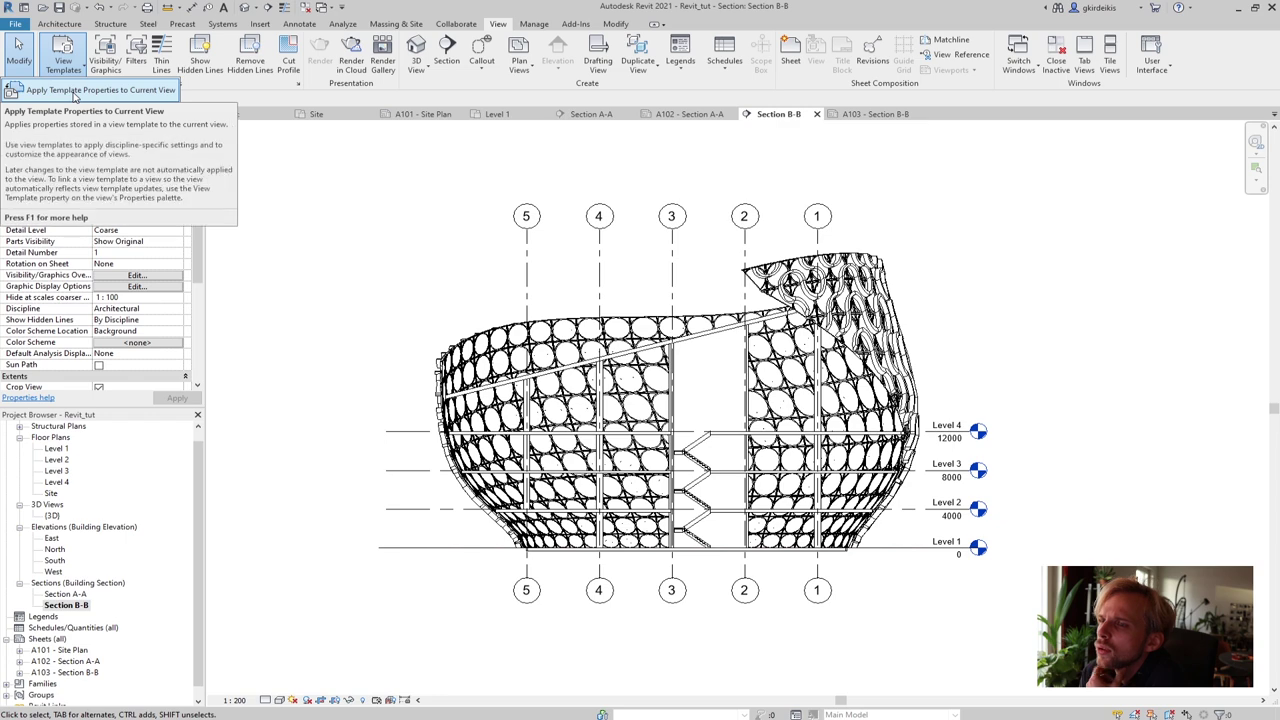
left_click(74, 91)
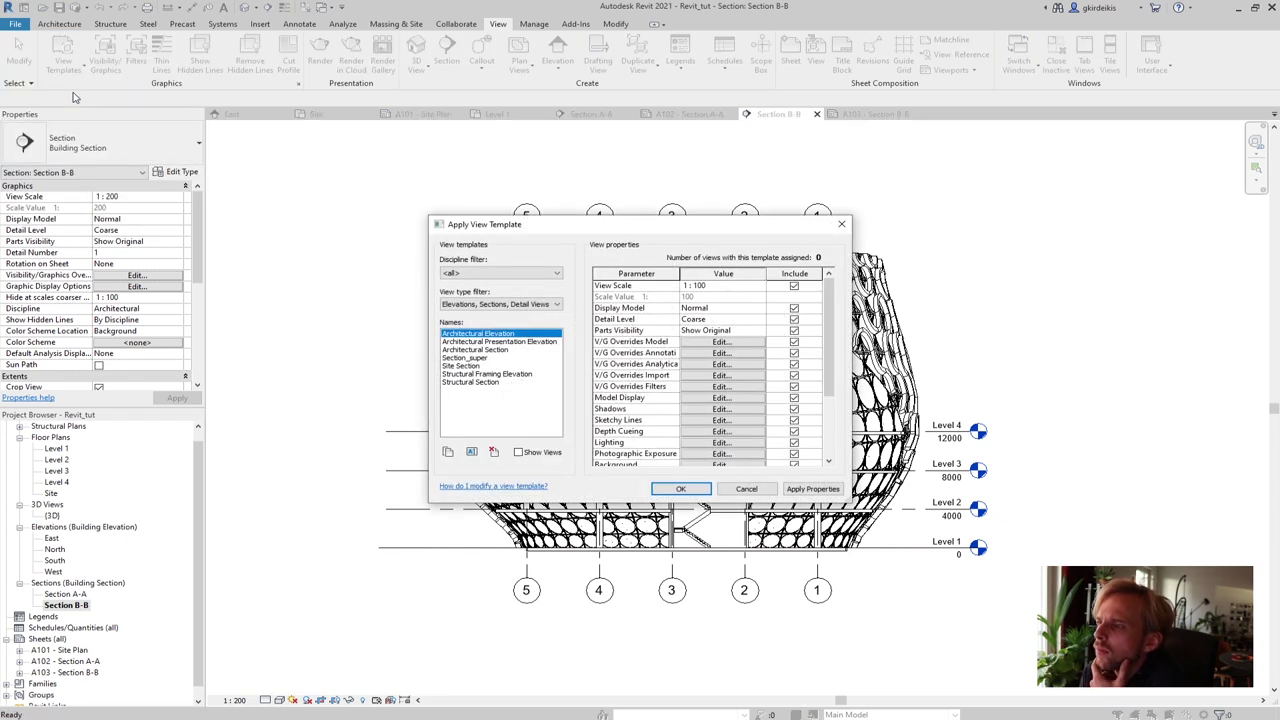
left_click(460, 357)
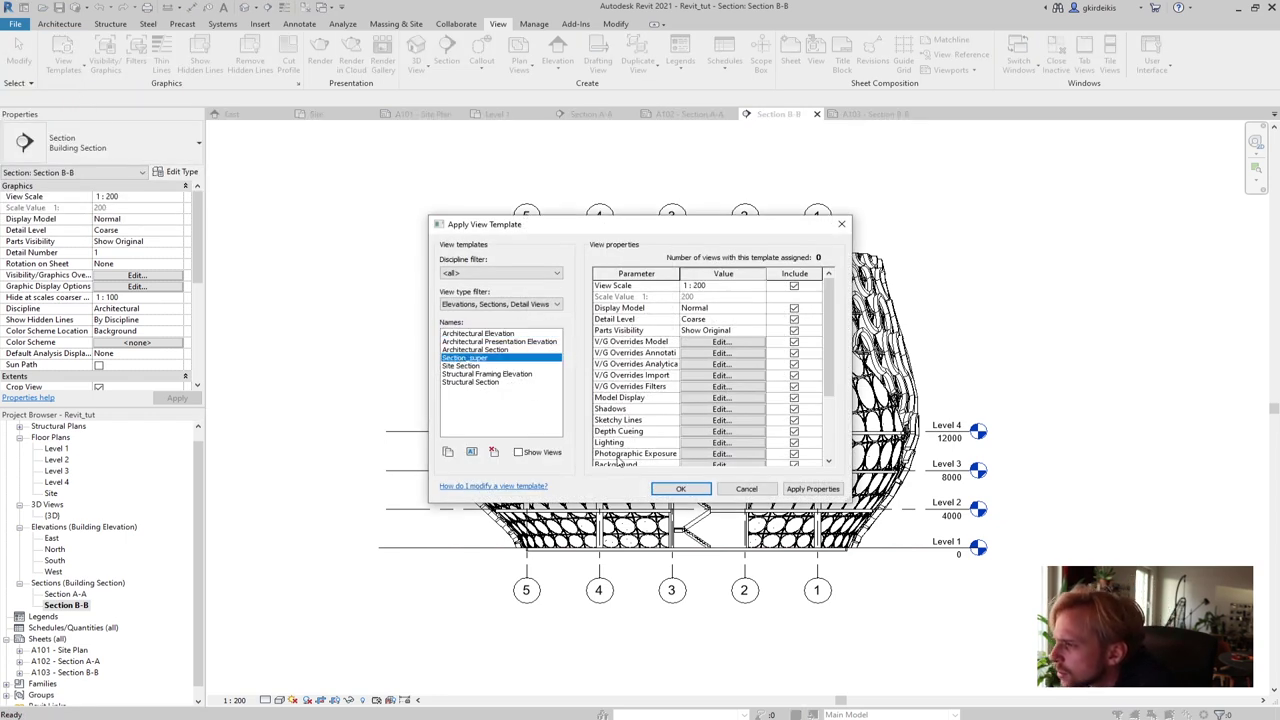
left_click(805, 490)
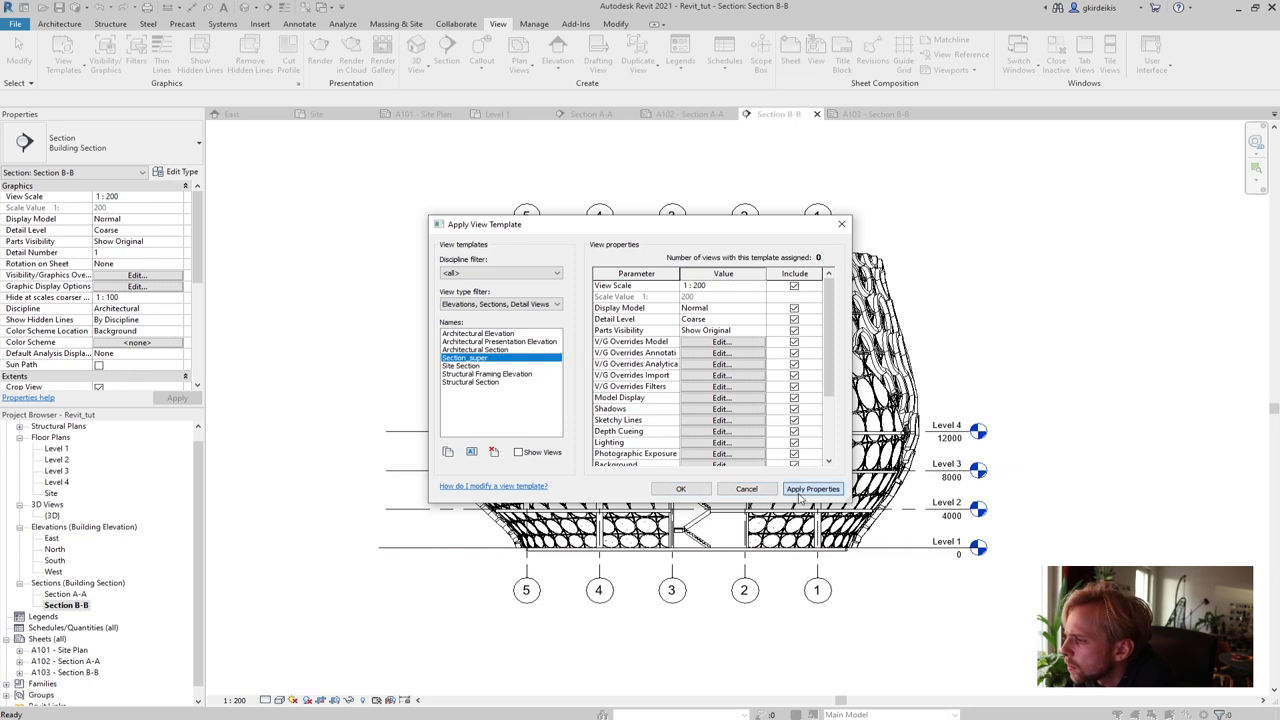
left_click(797, 488)
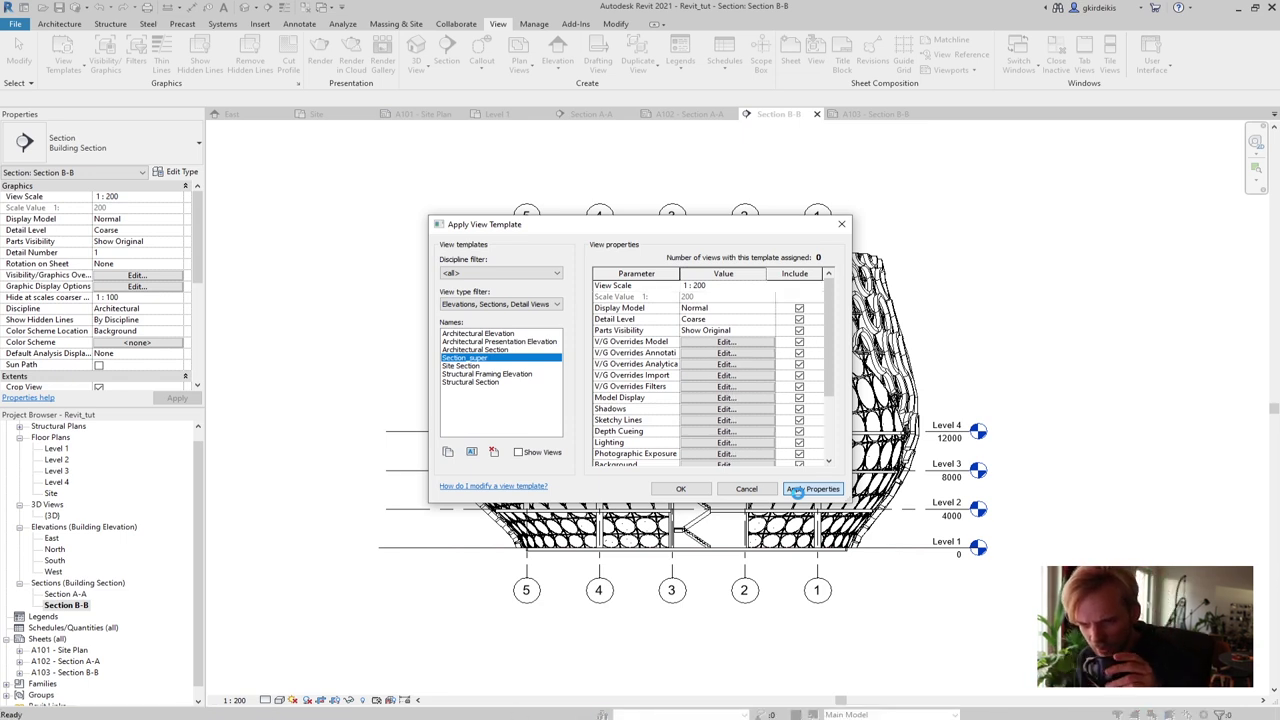
left_click(797, 490)
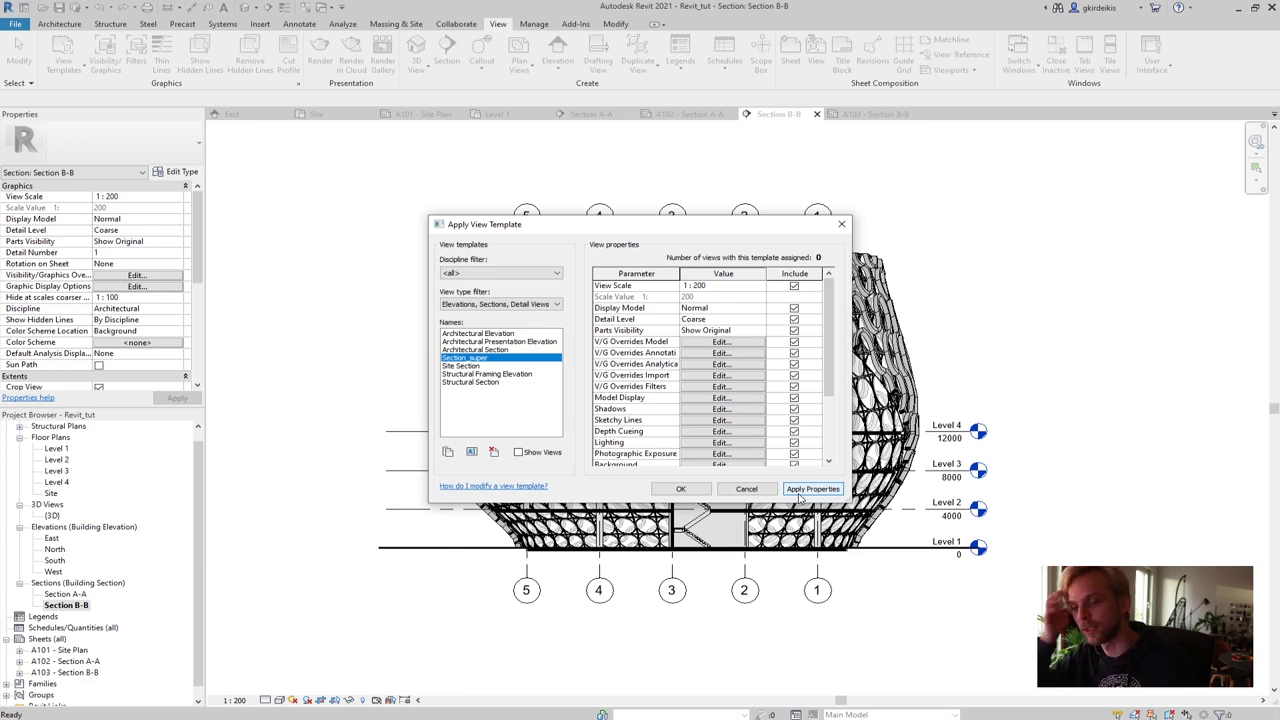
left_click(681, 489)
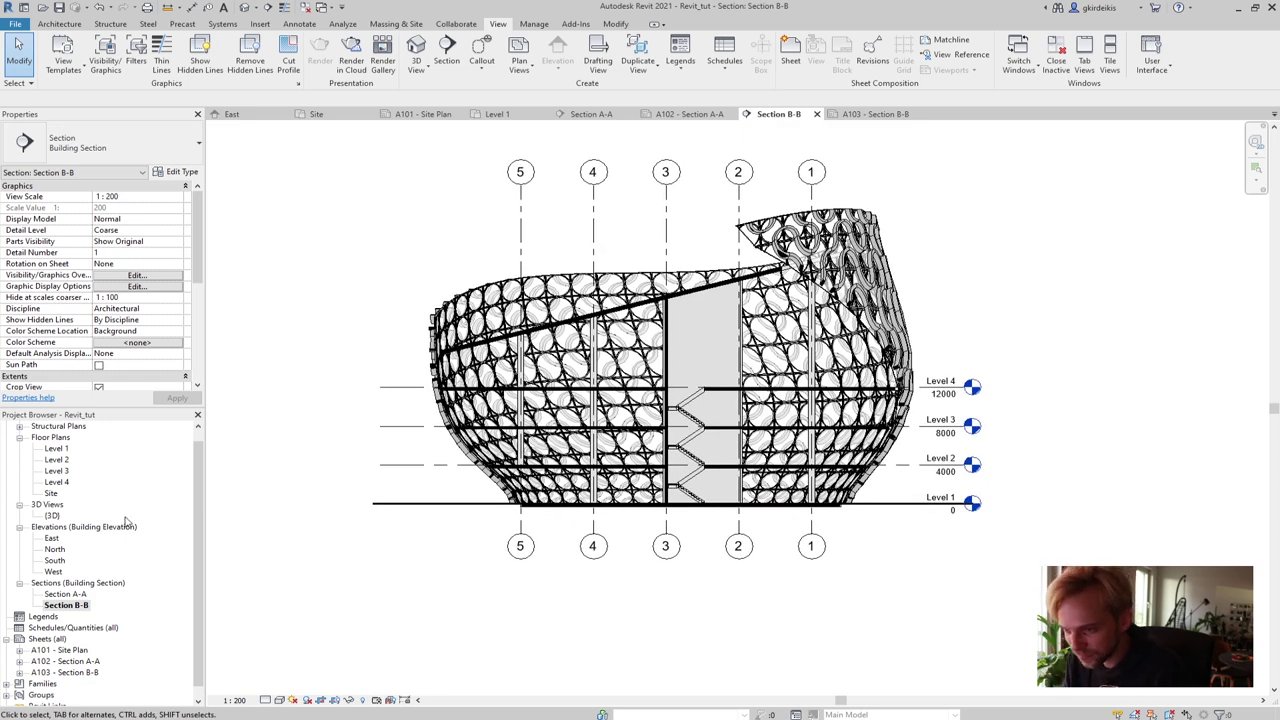
Create new sheet A104 using the A3_AADA20_Sheet title block
left_click(80, 673)
double_click(82, 674)
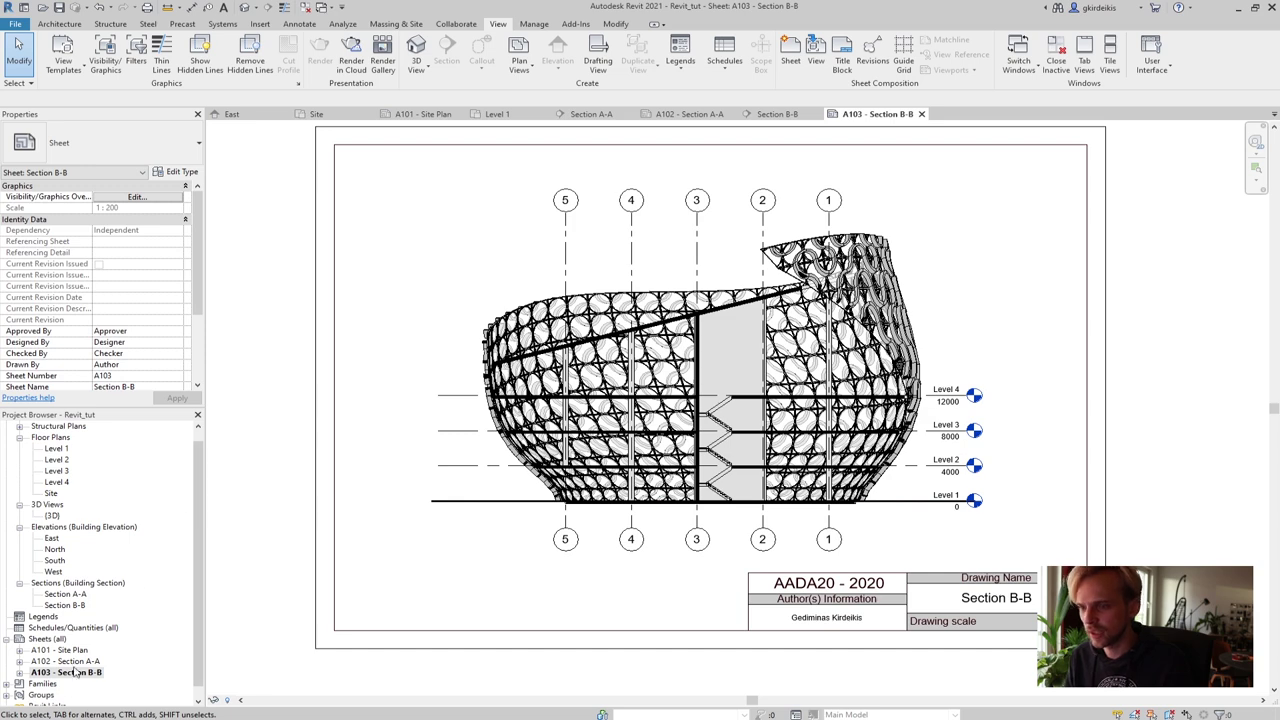
left_click(44, 641)
right_click(44, 647)
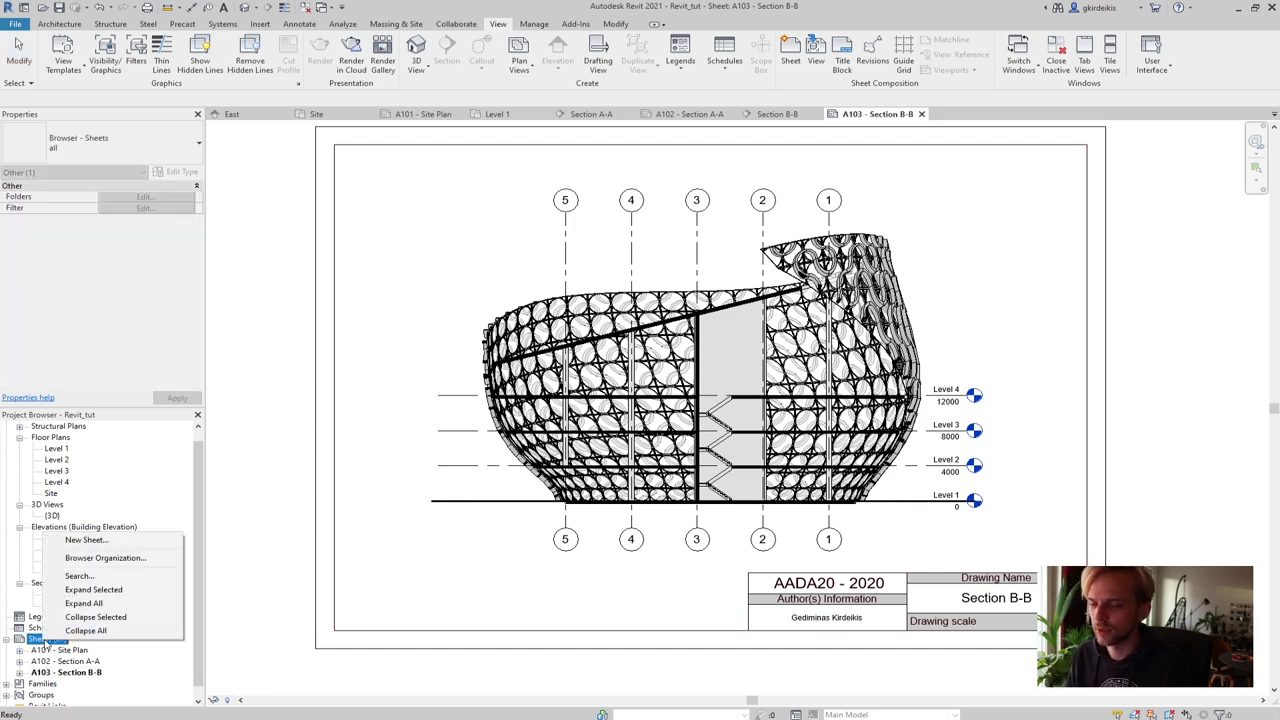
left_click(122, 538)
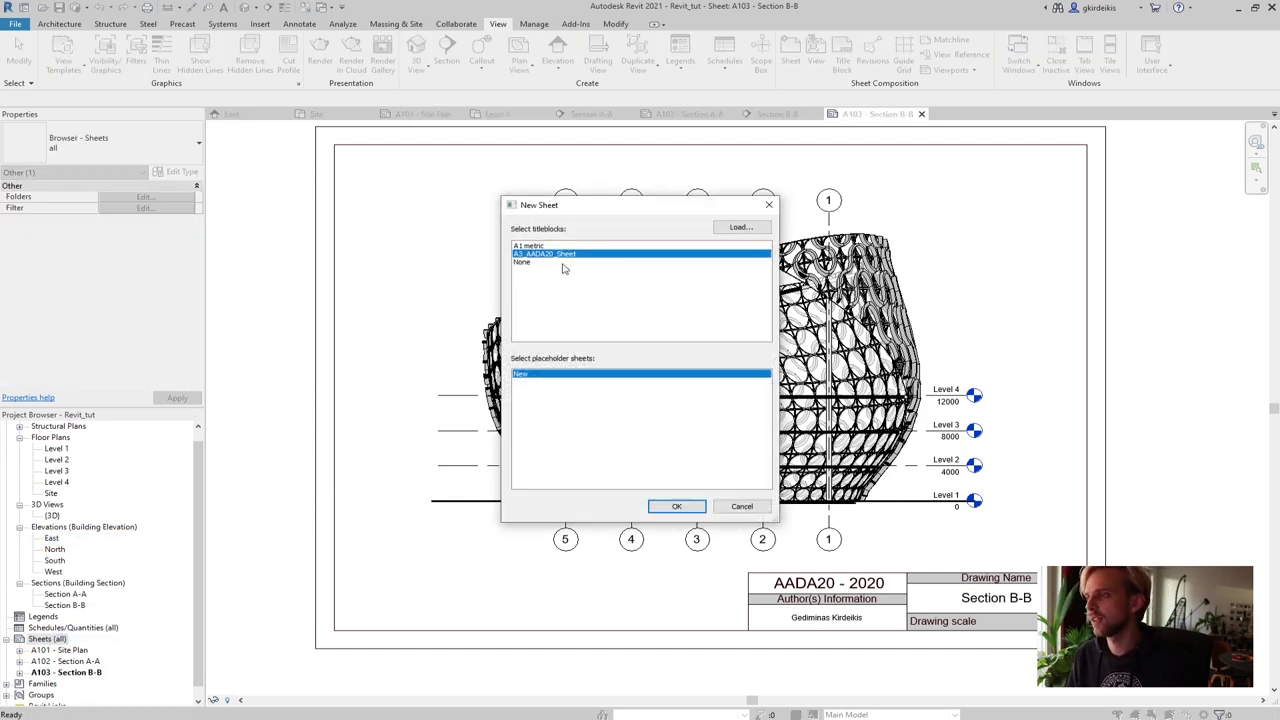
left_click(674, 506)
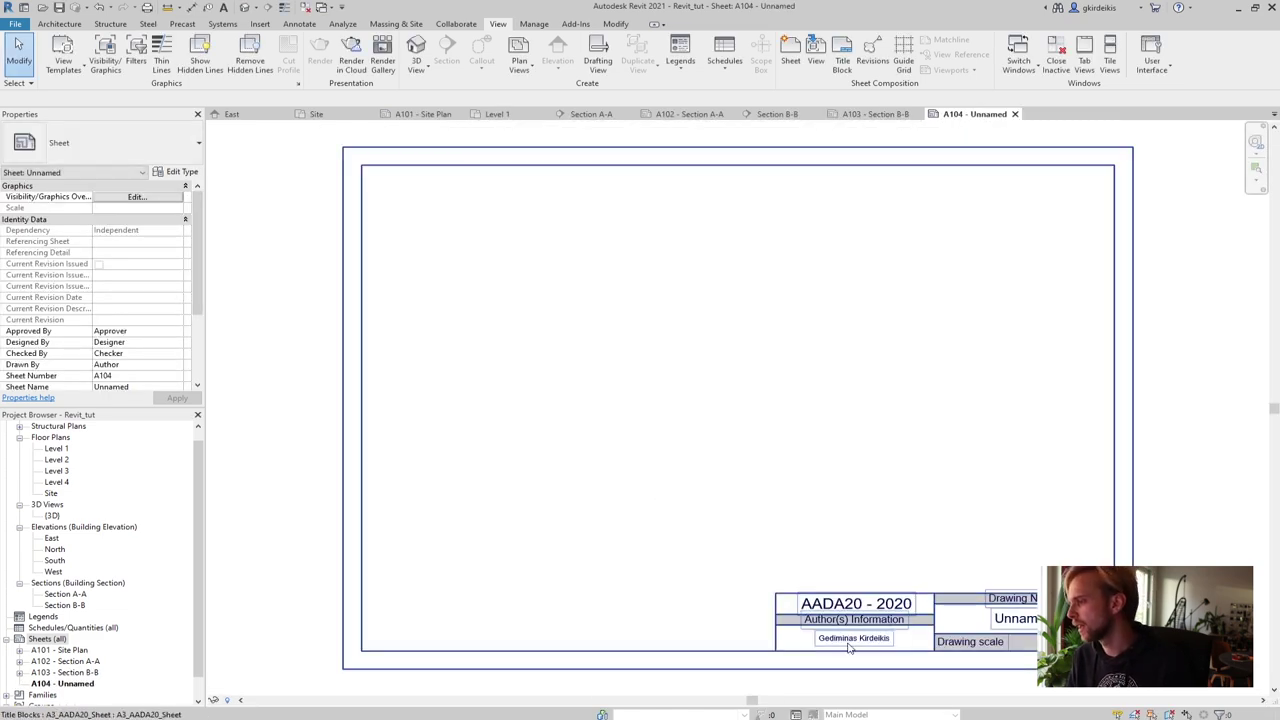
Name sheet A104 'Ground Floor Plan' in its title block
left_click(1025, 622)
left_click(1025, 619)
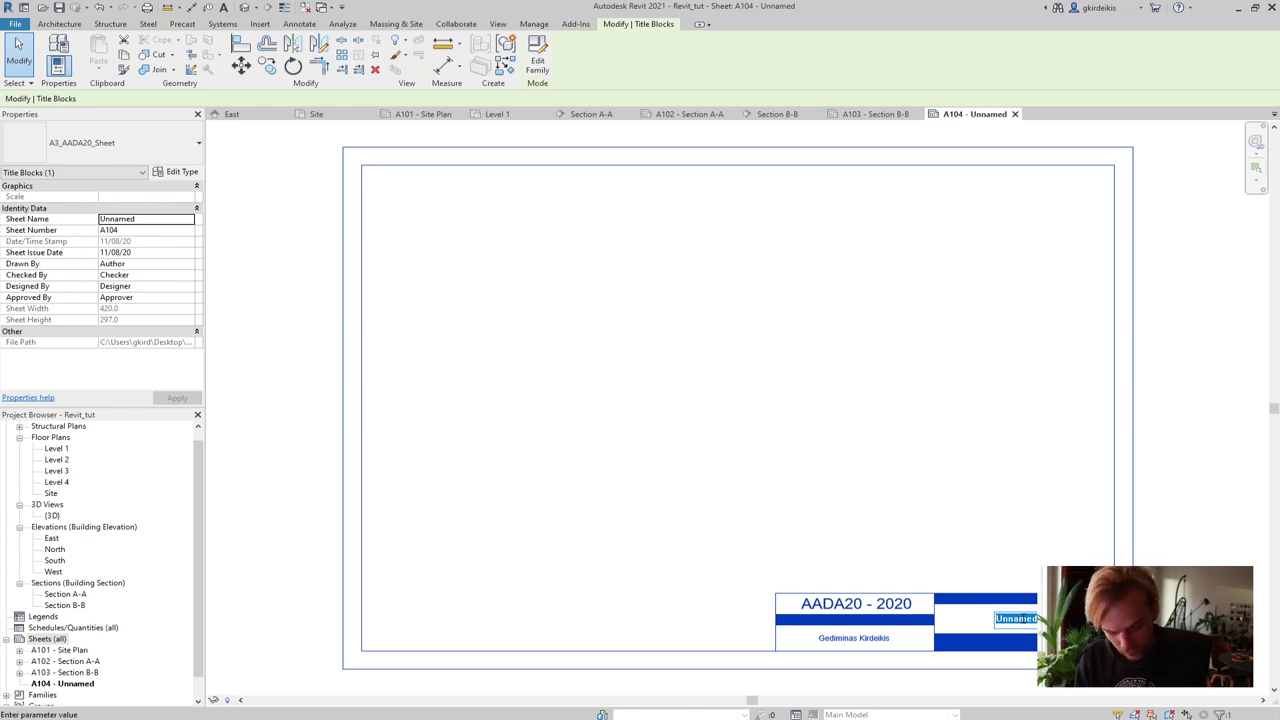
type("Pl")
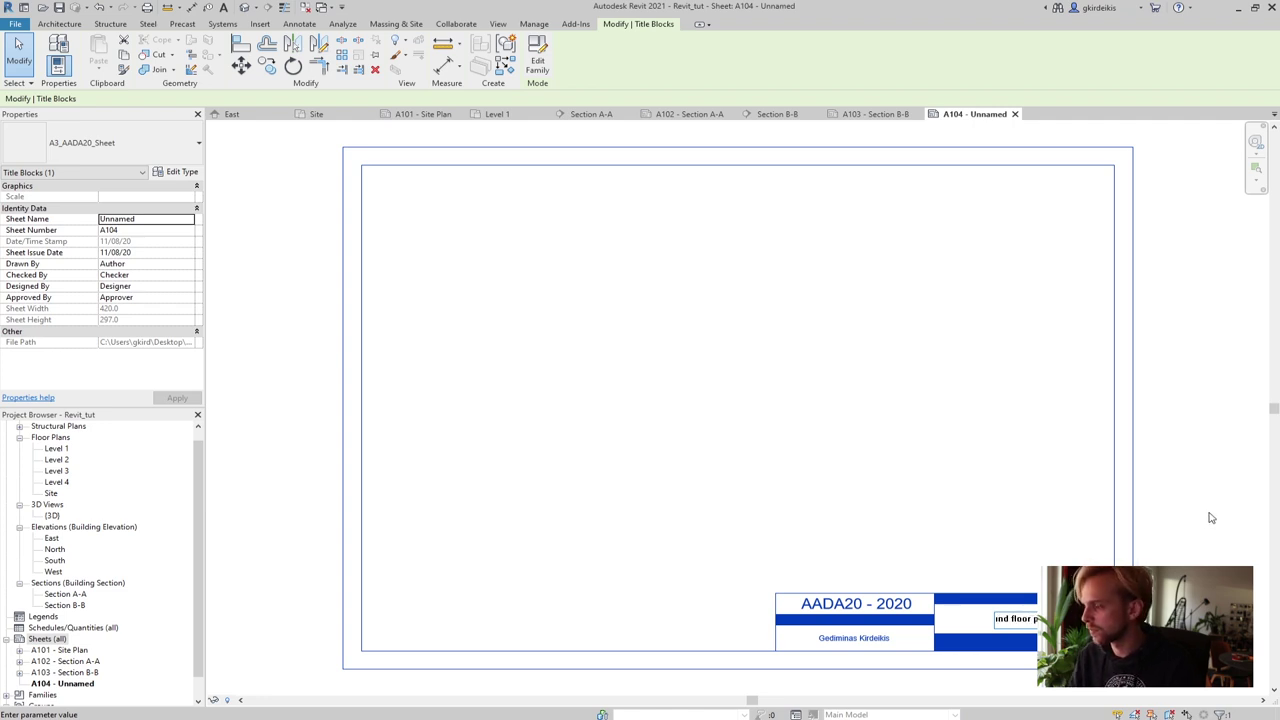
left_click(1210, 518)
left_click(1023, 620)
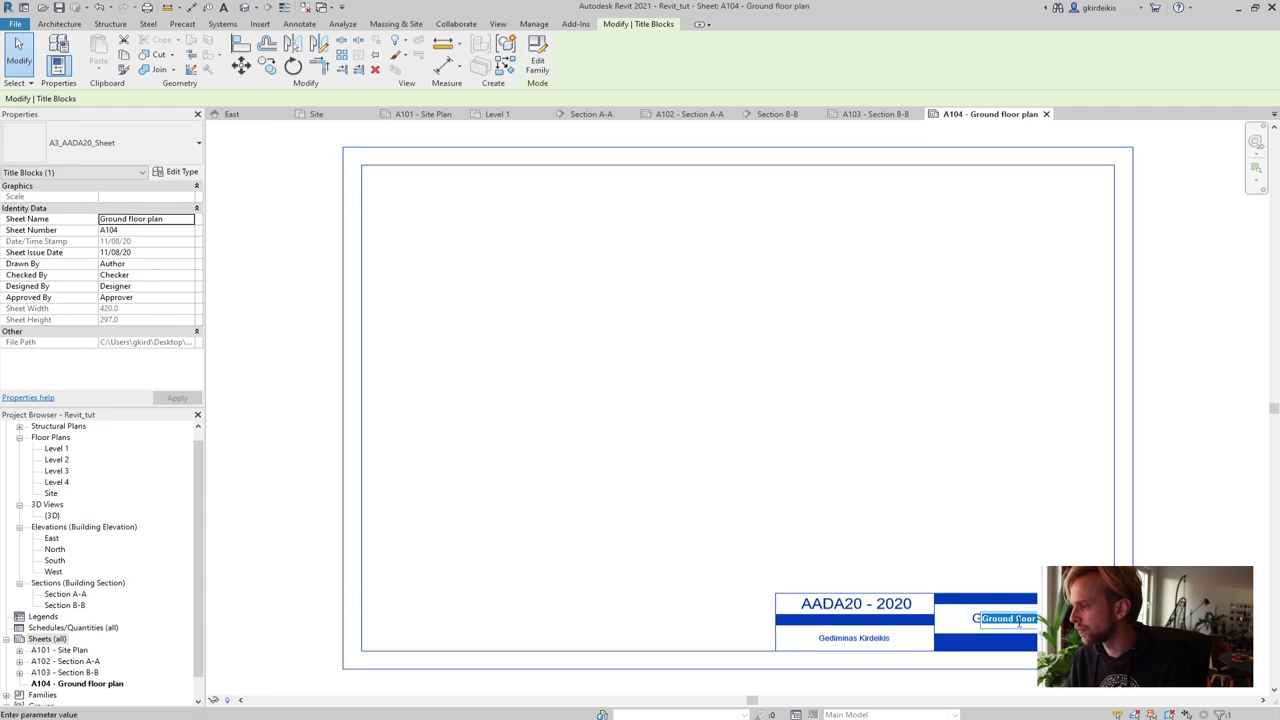
left_click(1017, 620)
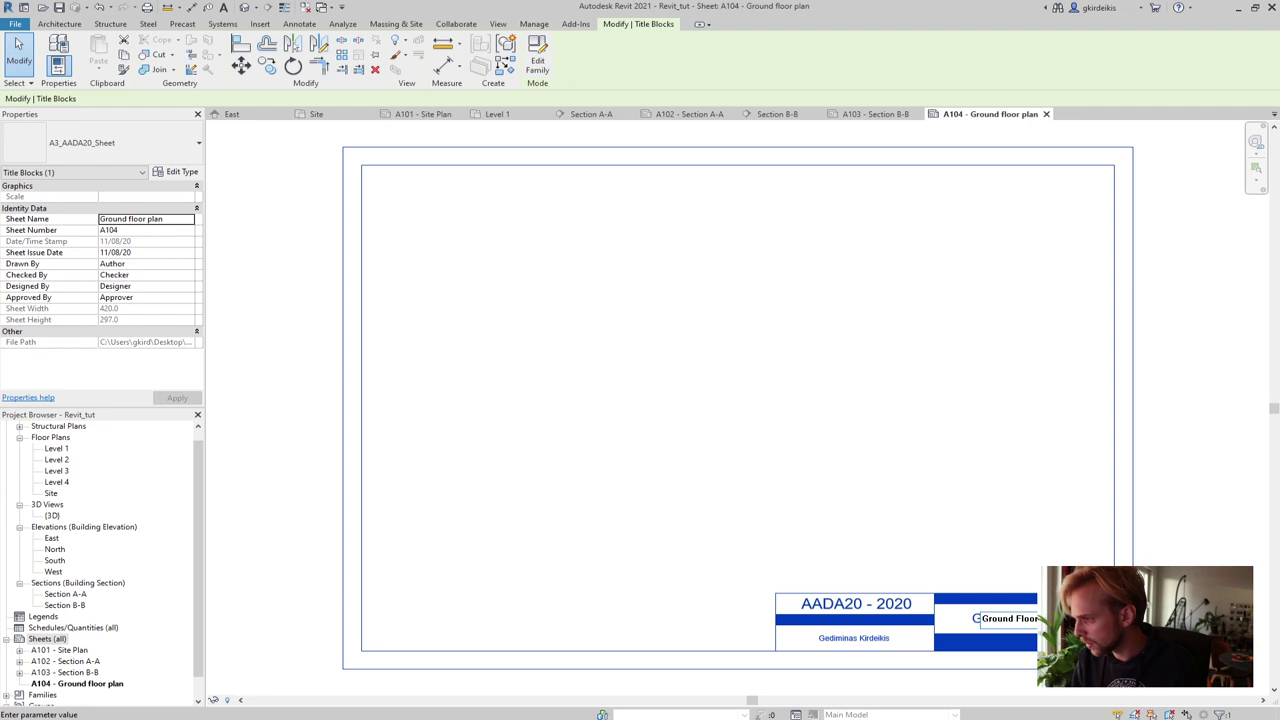
left_click(1201, 497)
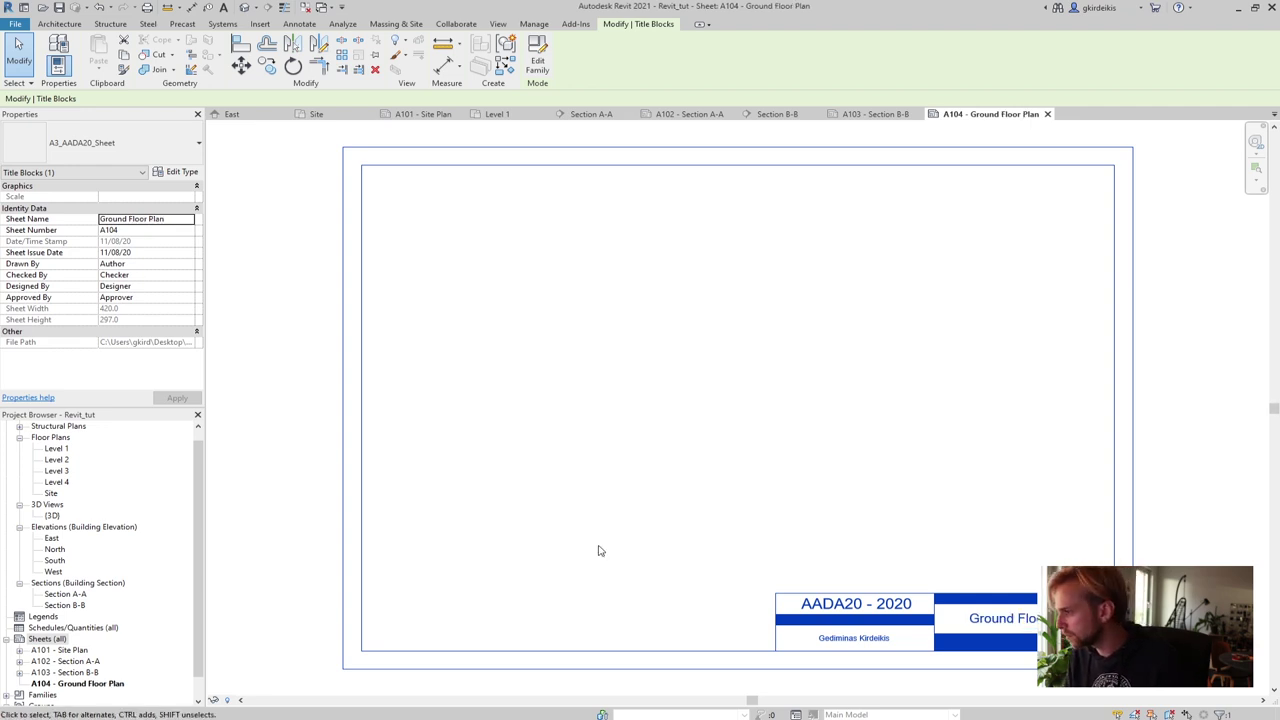
left_click(284, 538)
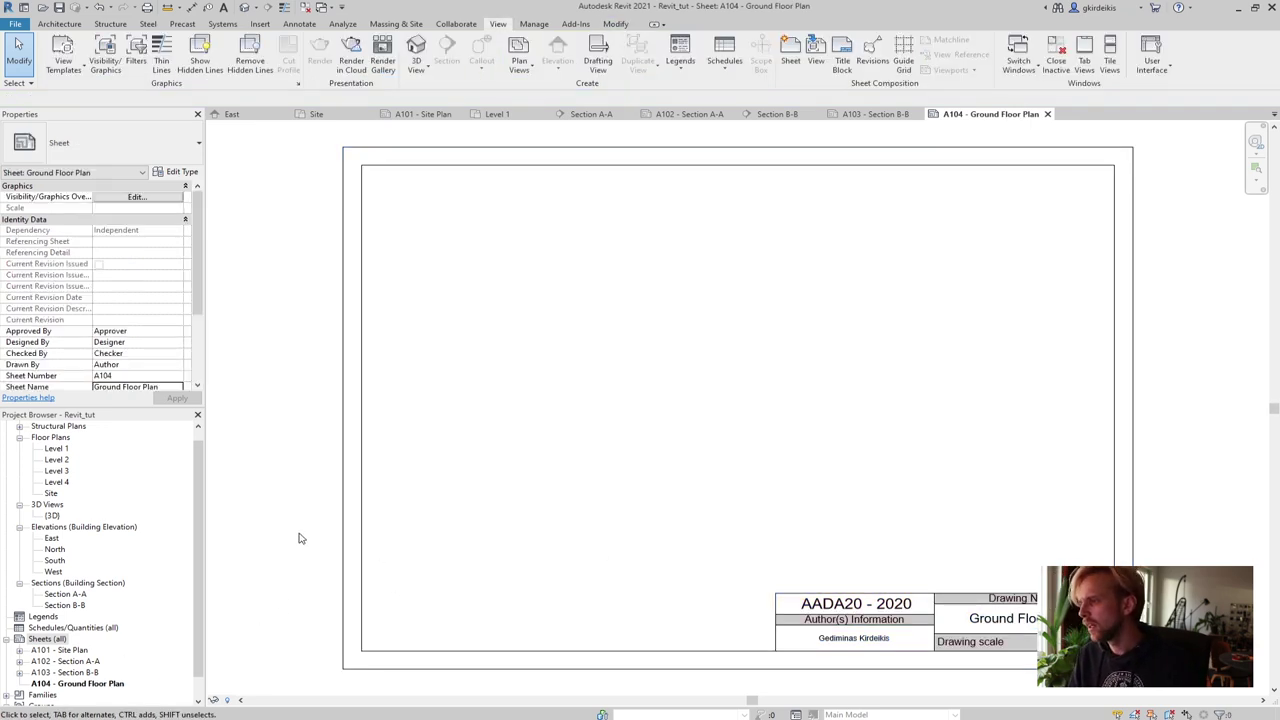
left_click(55, 449)
double_click(55, 450)
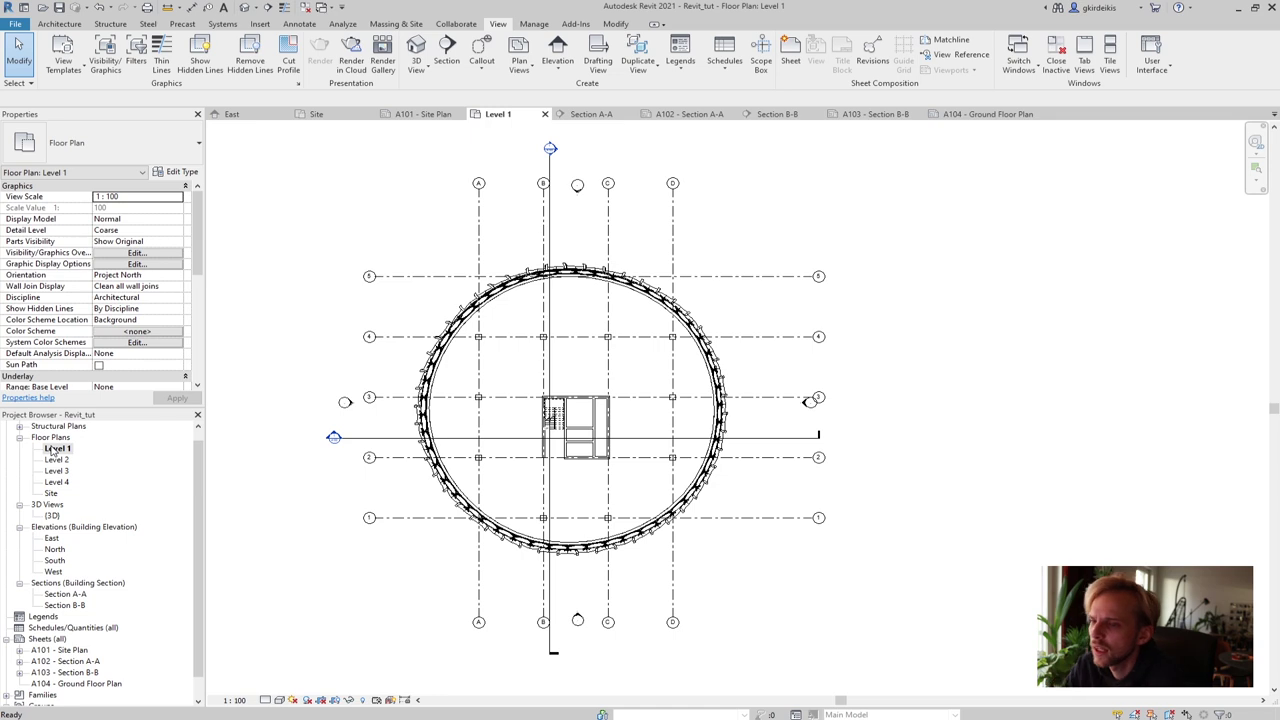
right_click(55, 450)
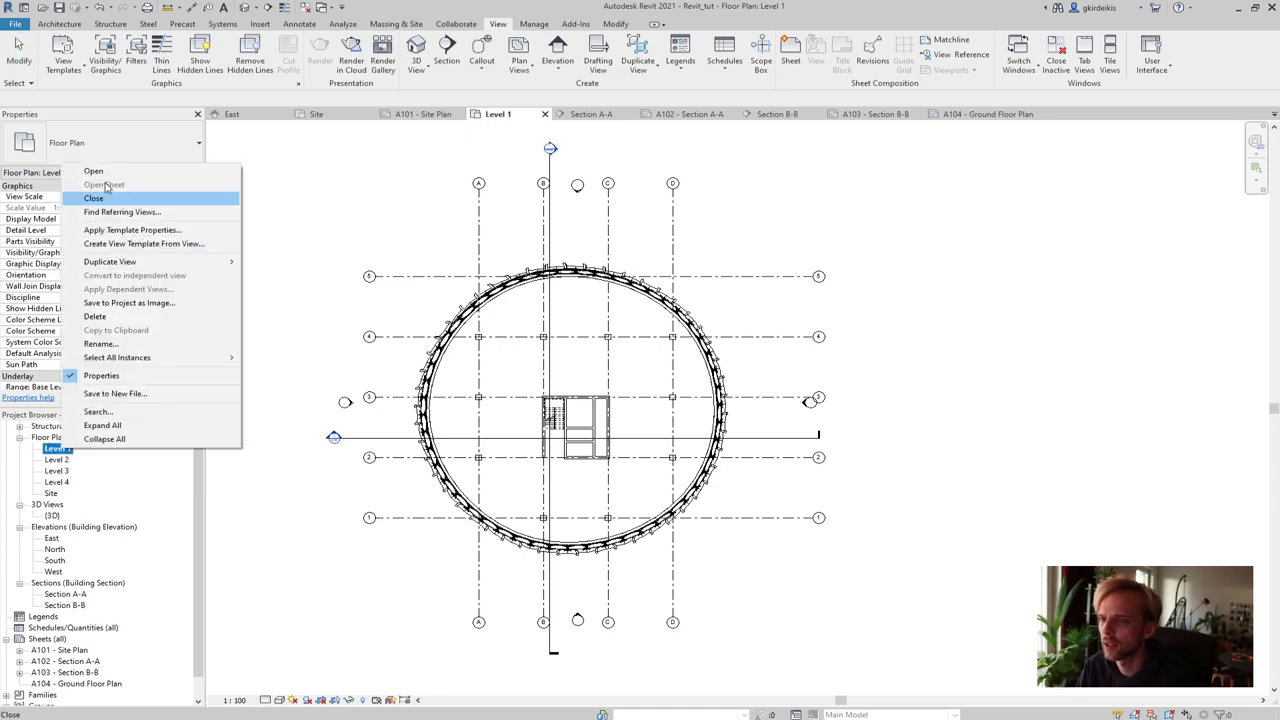
left_click(72, 684)
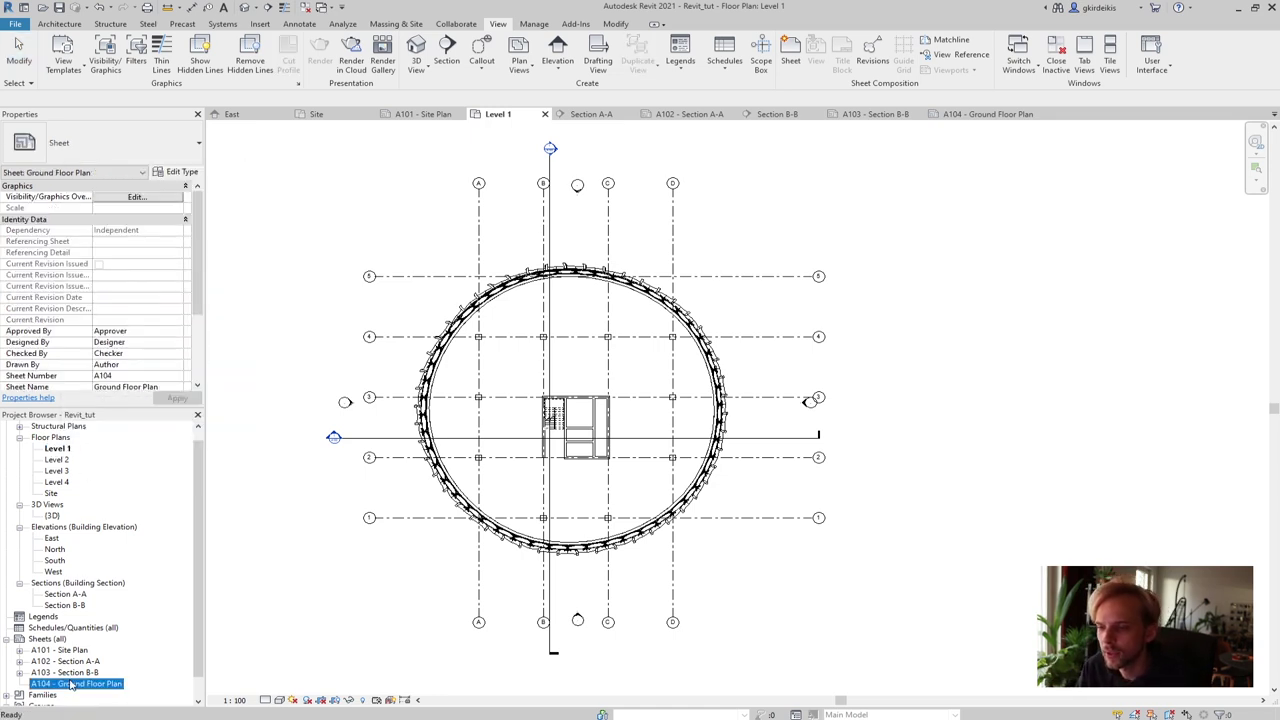
double_click(72, 684)
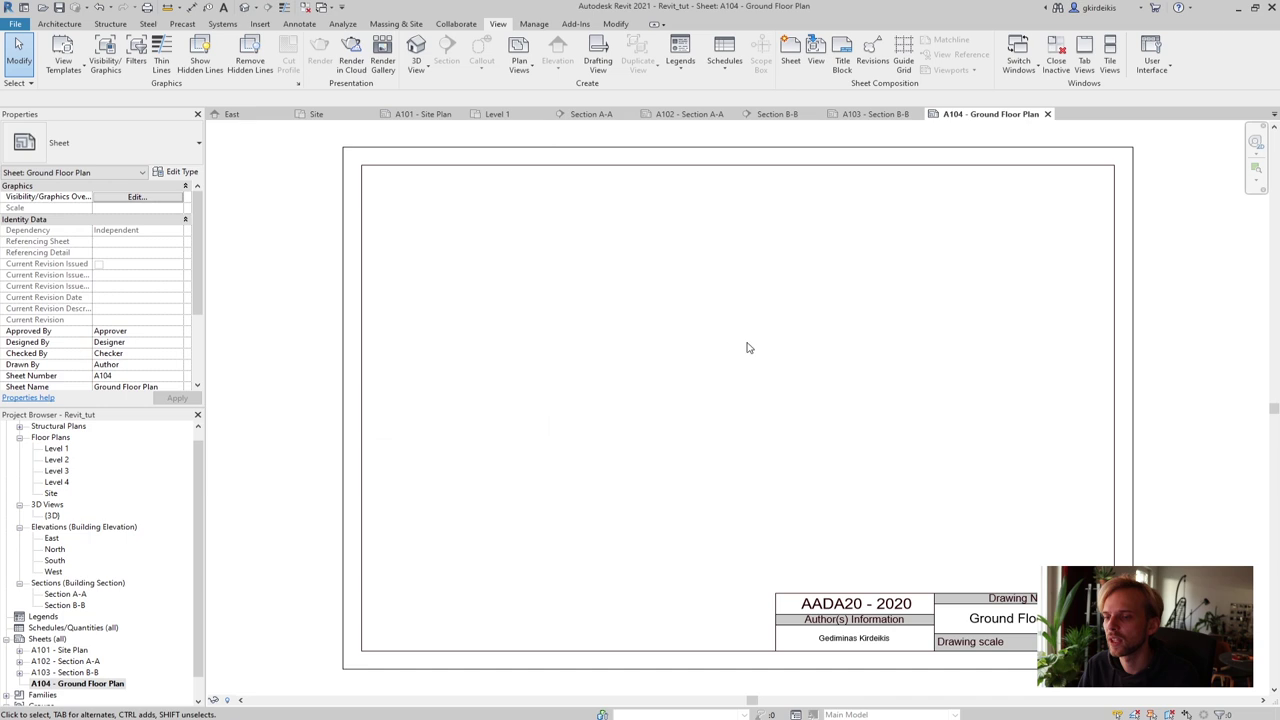
double_click(362, 287)
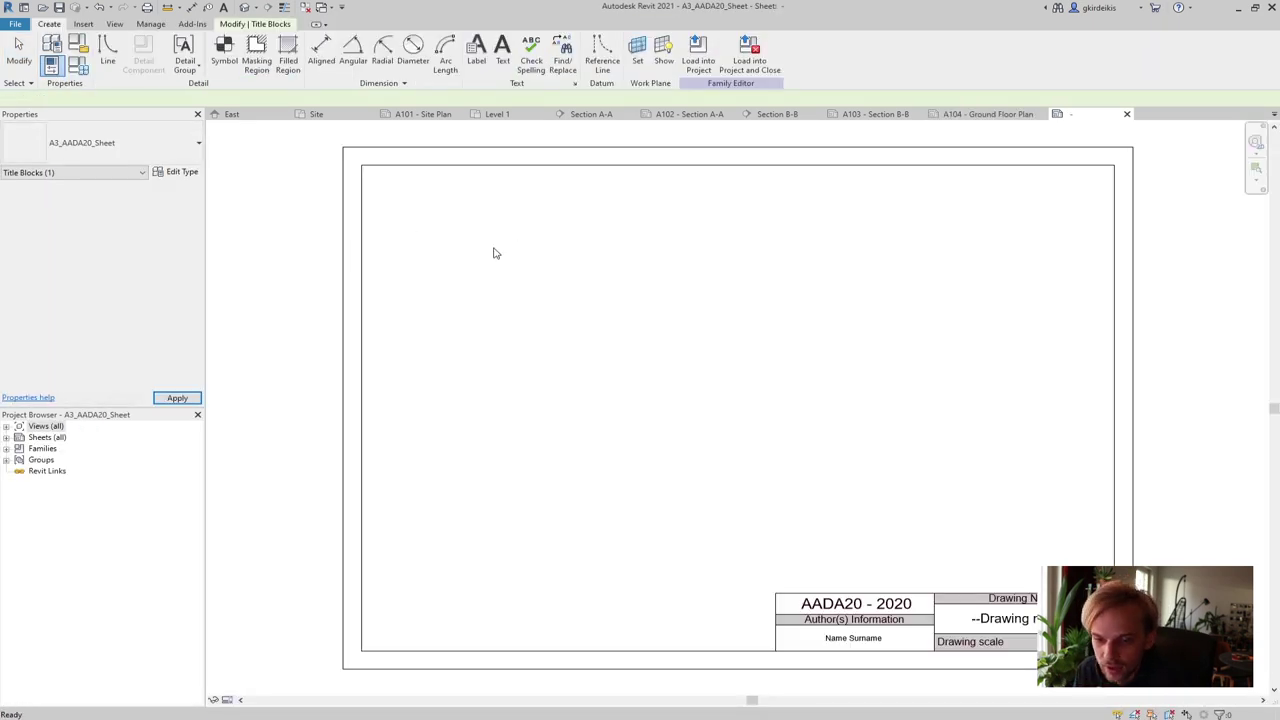
left_click(983, 287)
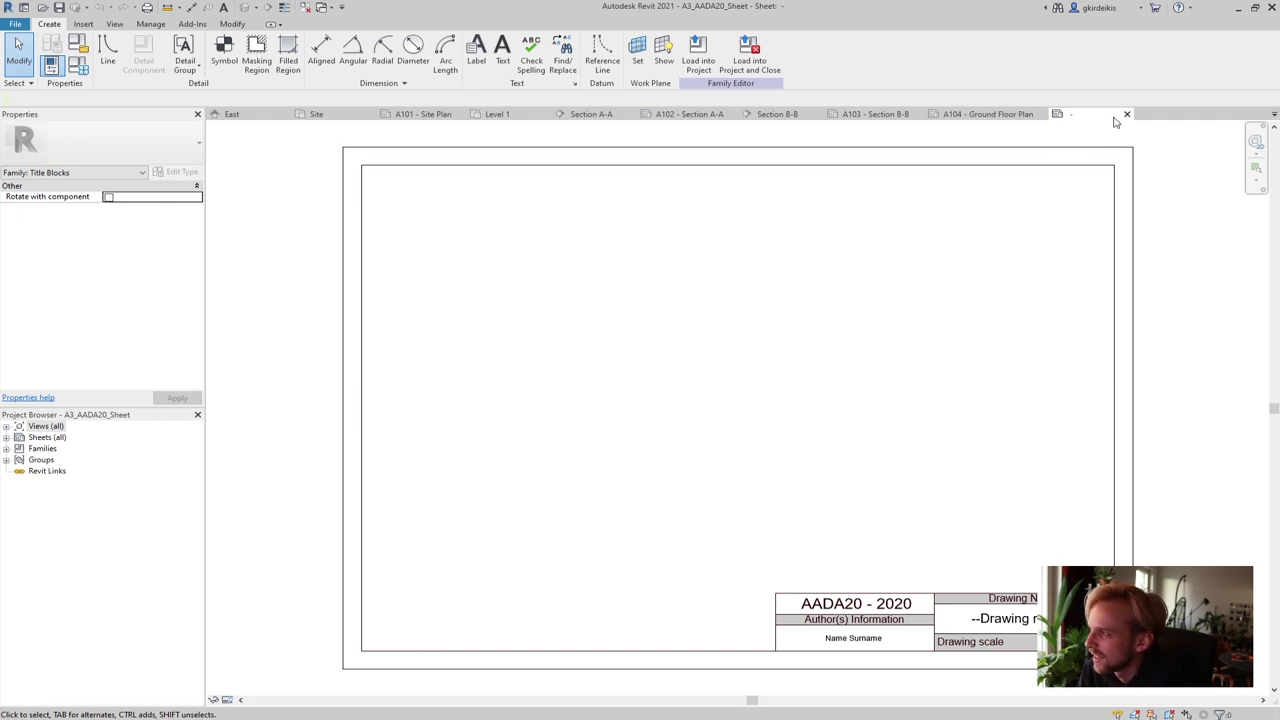
left_click(1127, 114)
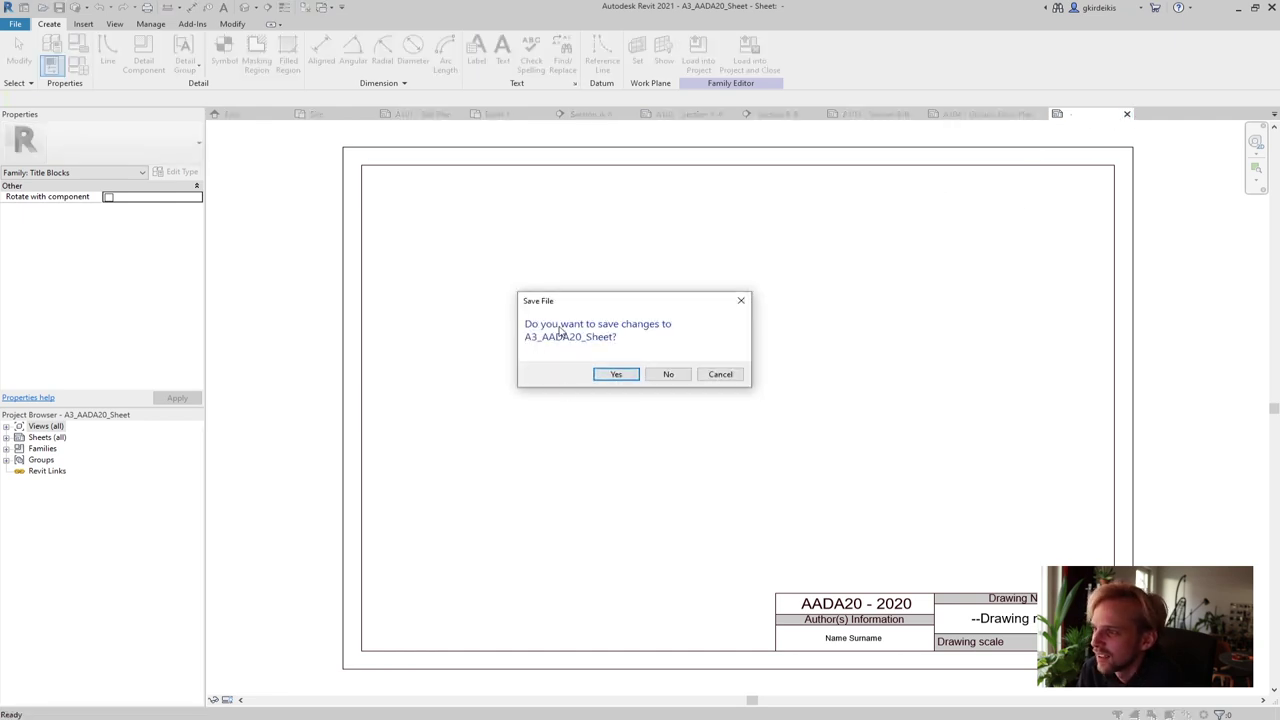
left_click(668, 374)
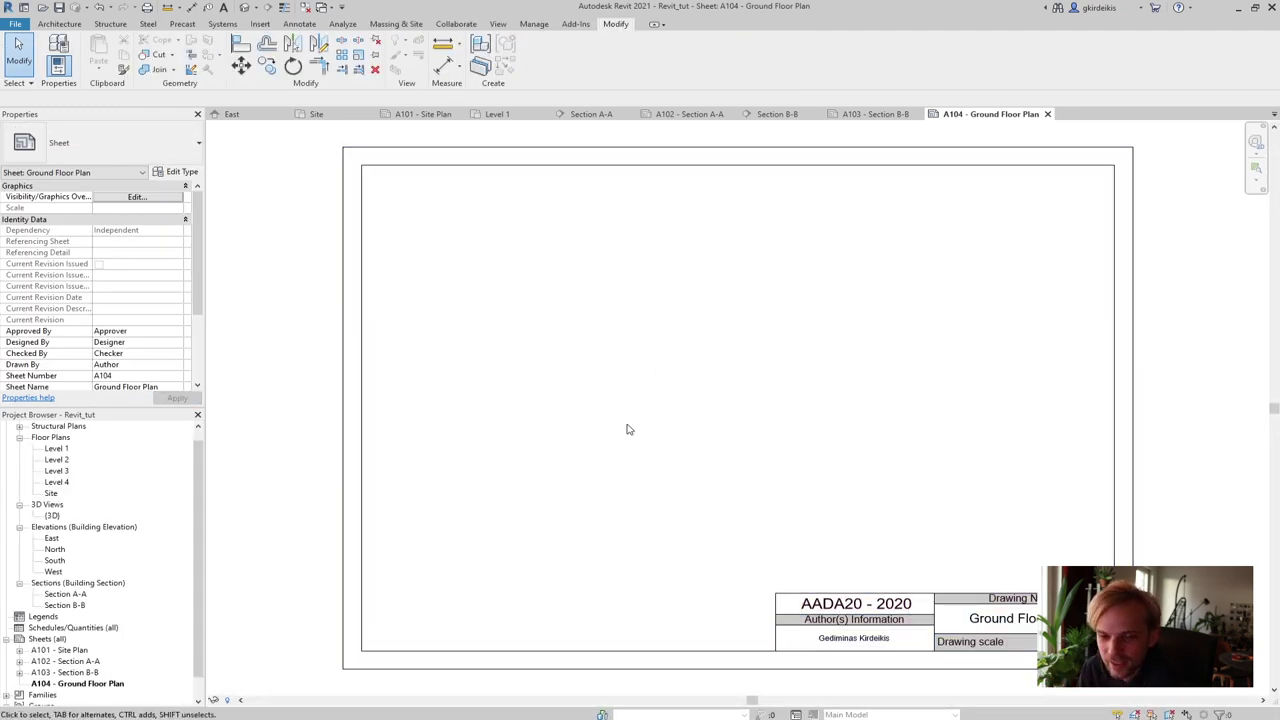
left_click(365, 412)
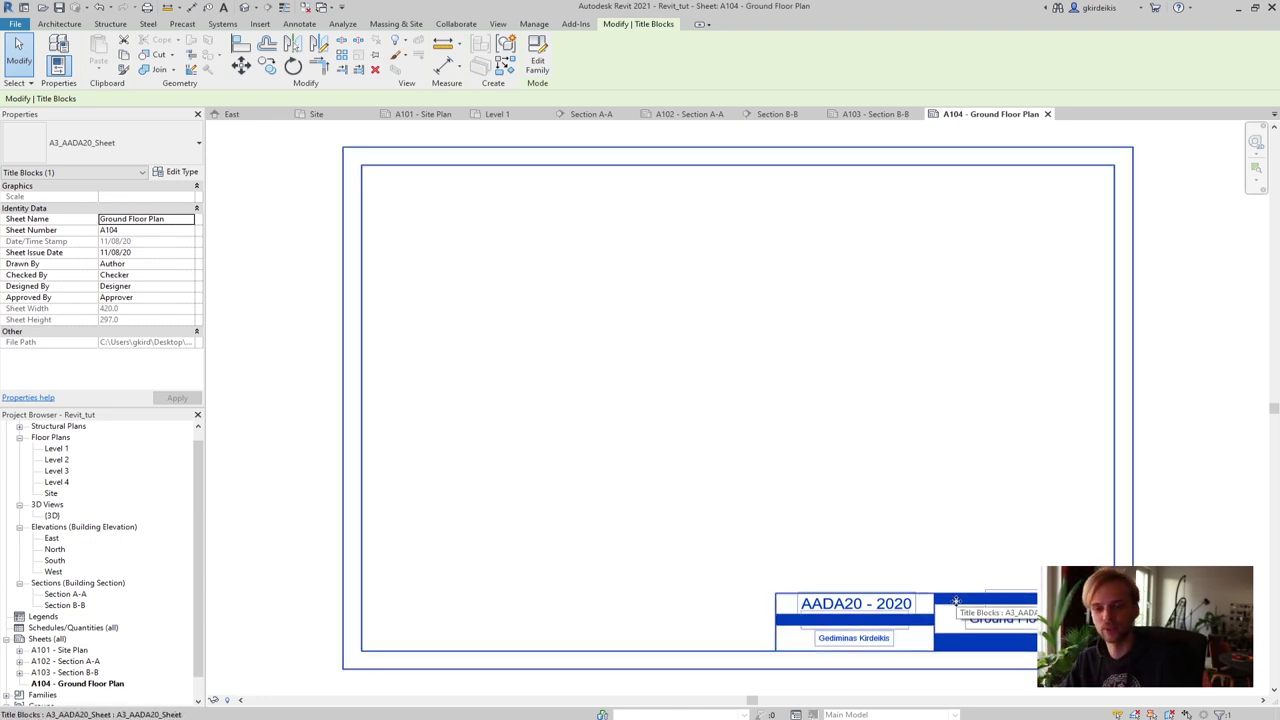
key("Escape")
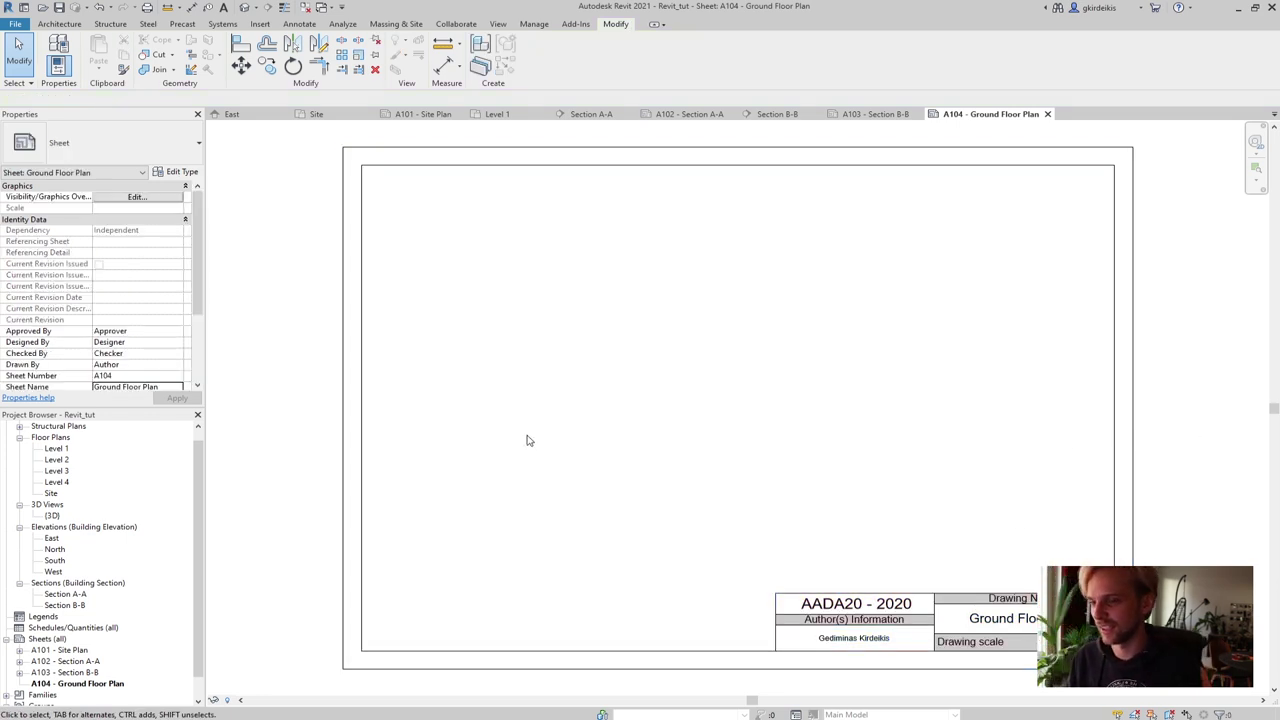
Open the Level 1 floor plan and pan it into view
double_click(56, 449)
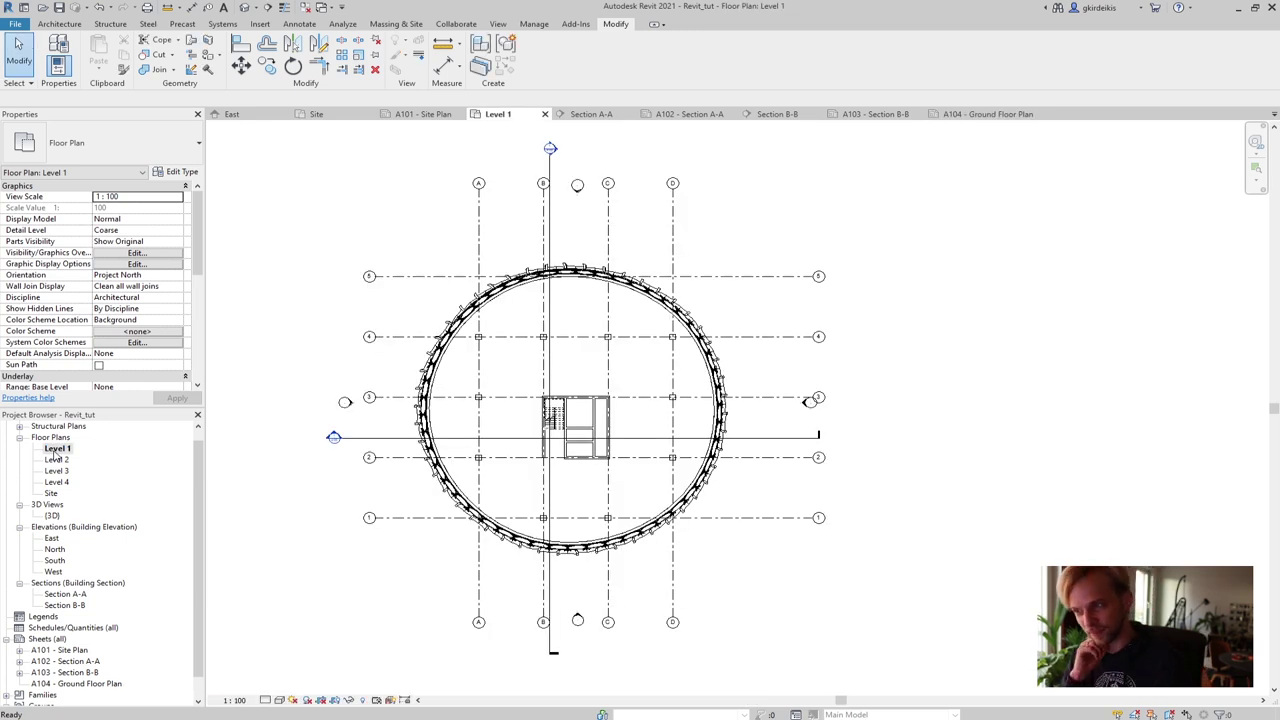
right_click(372, 303)
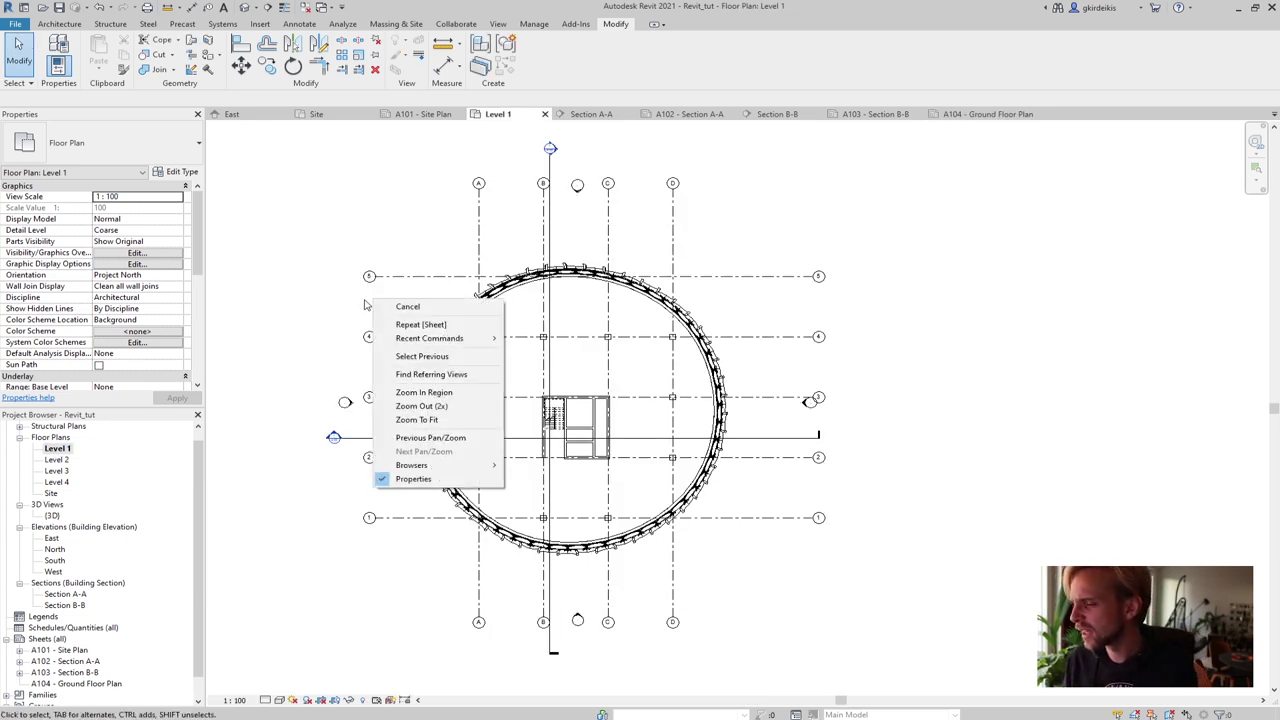
left_click(307, 314)
middle_click_drag(323, 357, 362, 338)
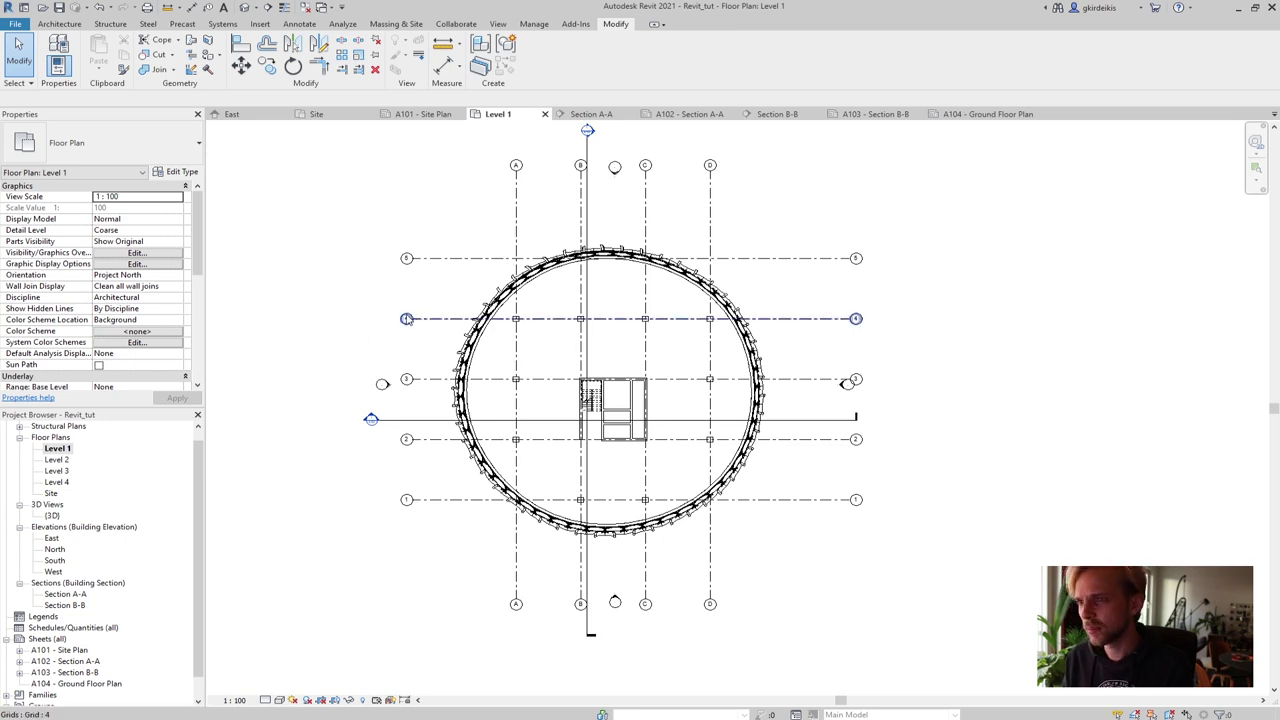
middle_click_drag(388, 602, 337, 625)
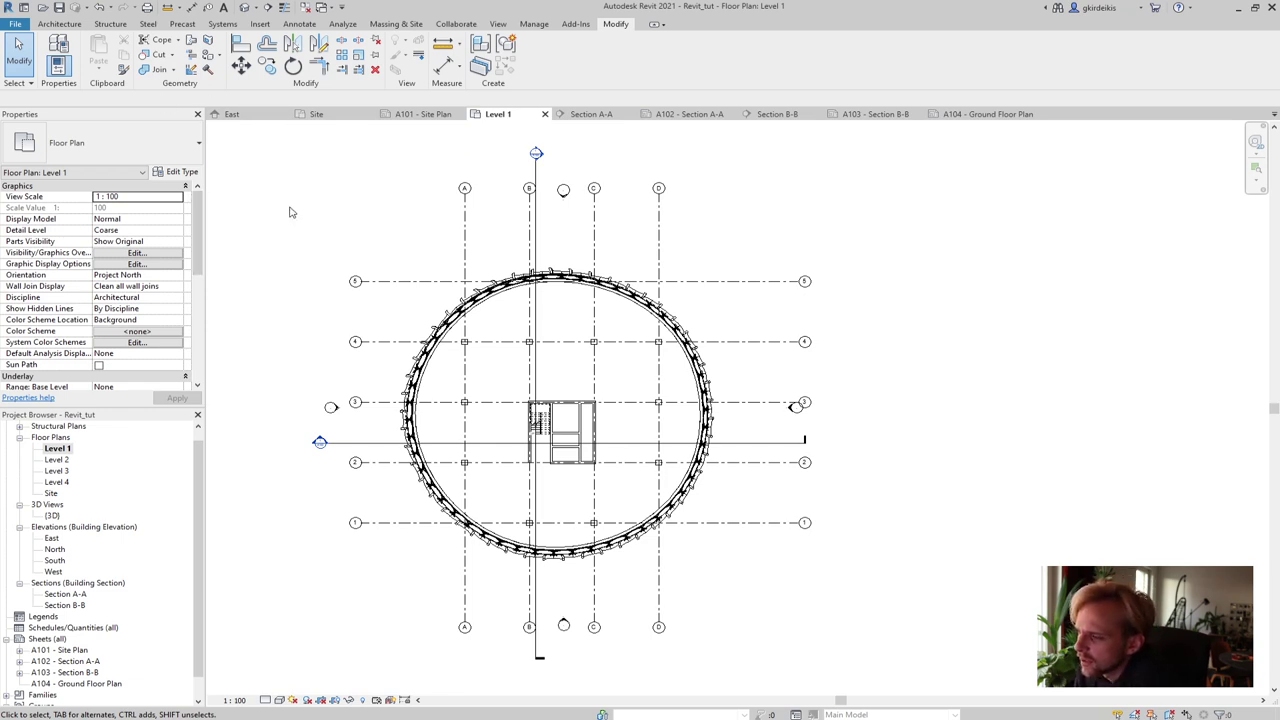
Set the Level 1 view scale to 1 : 200 and apply it
left_click(130, 199)
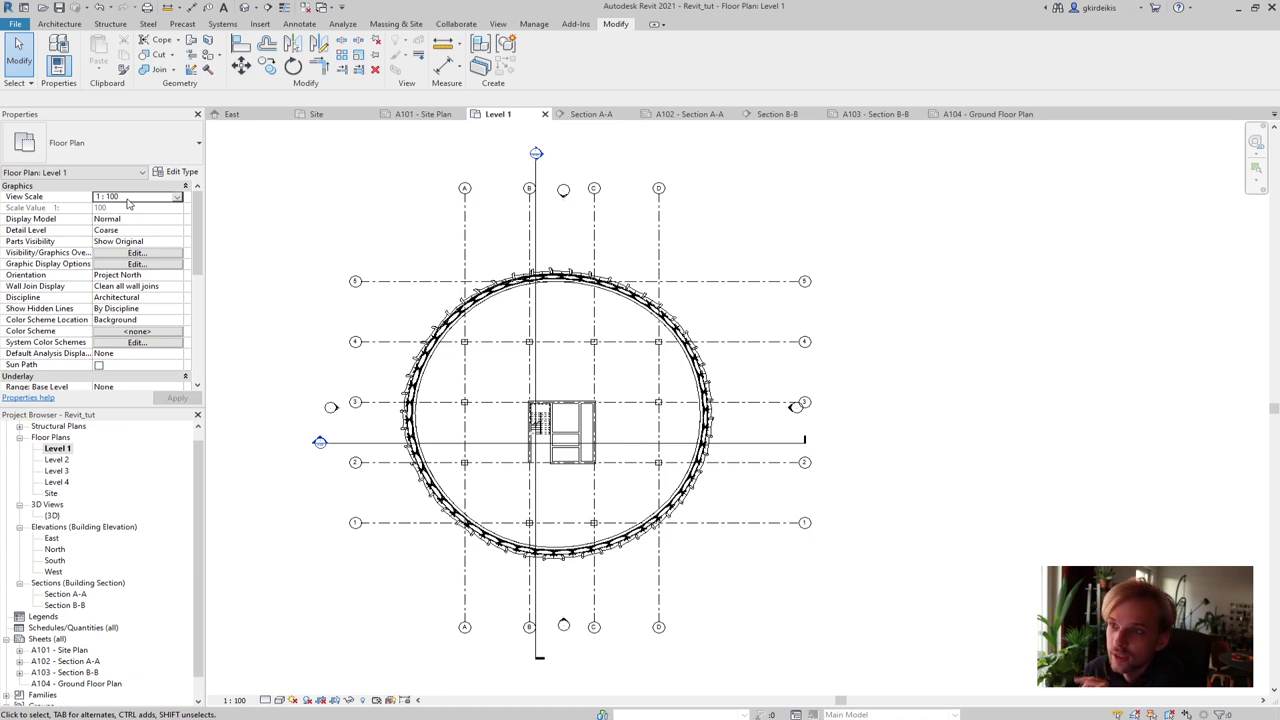
left_click(177, 197)
left_click(120, 221)
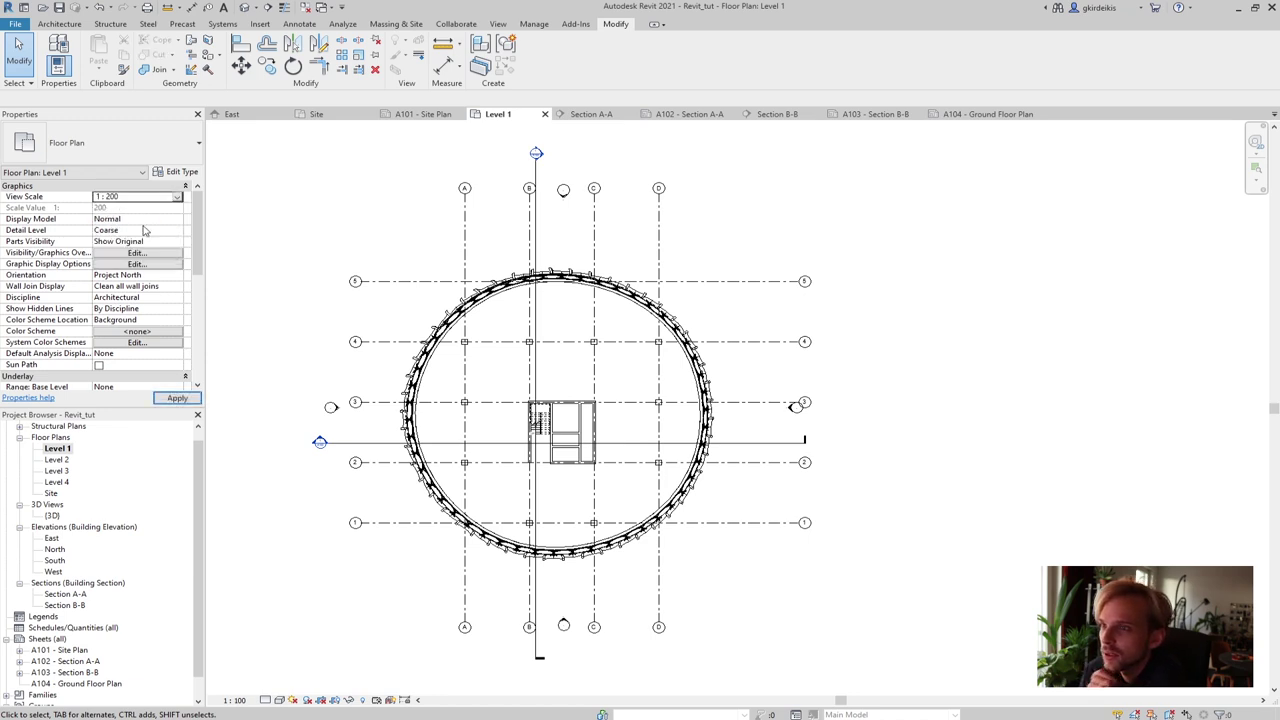
left_click(165, 400)
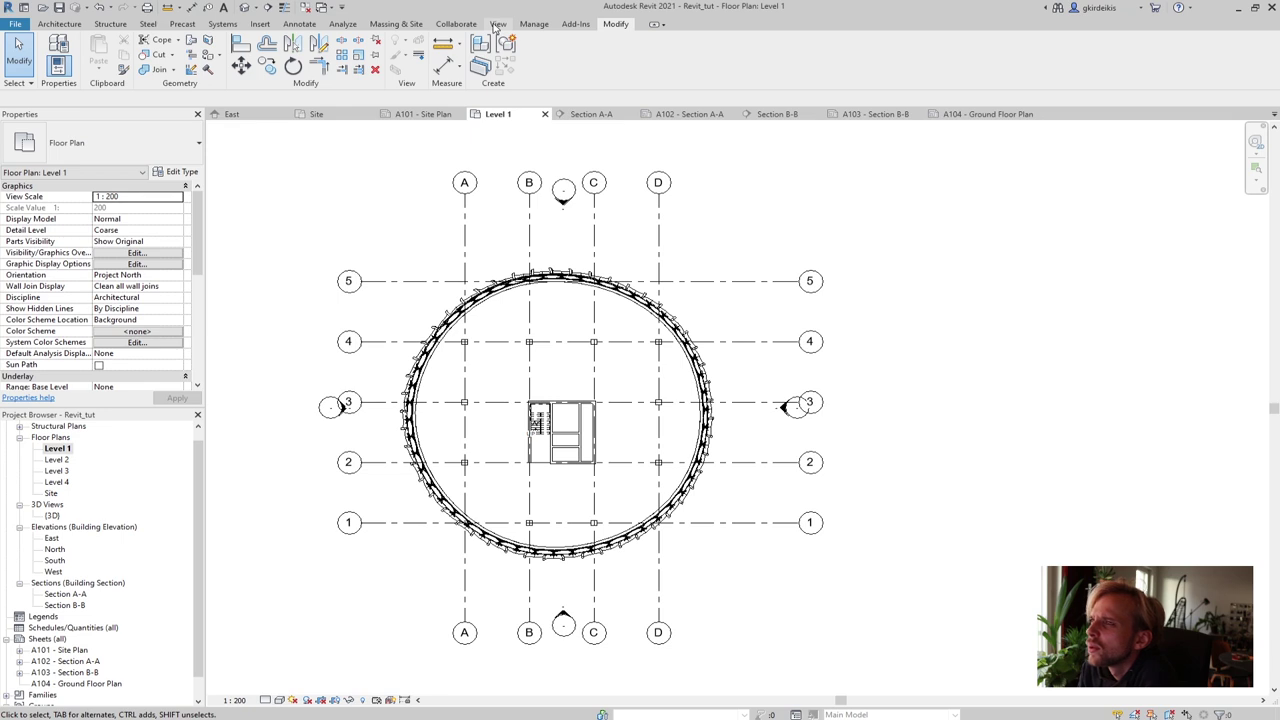
Start Apply View Template and set the view type filter to <all>
left_click(497, 24)
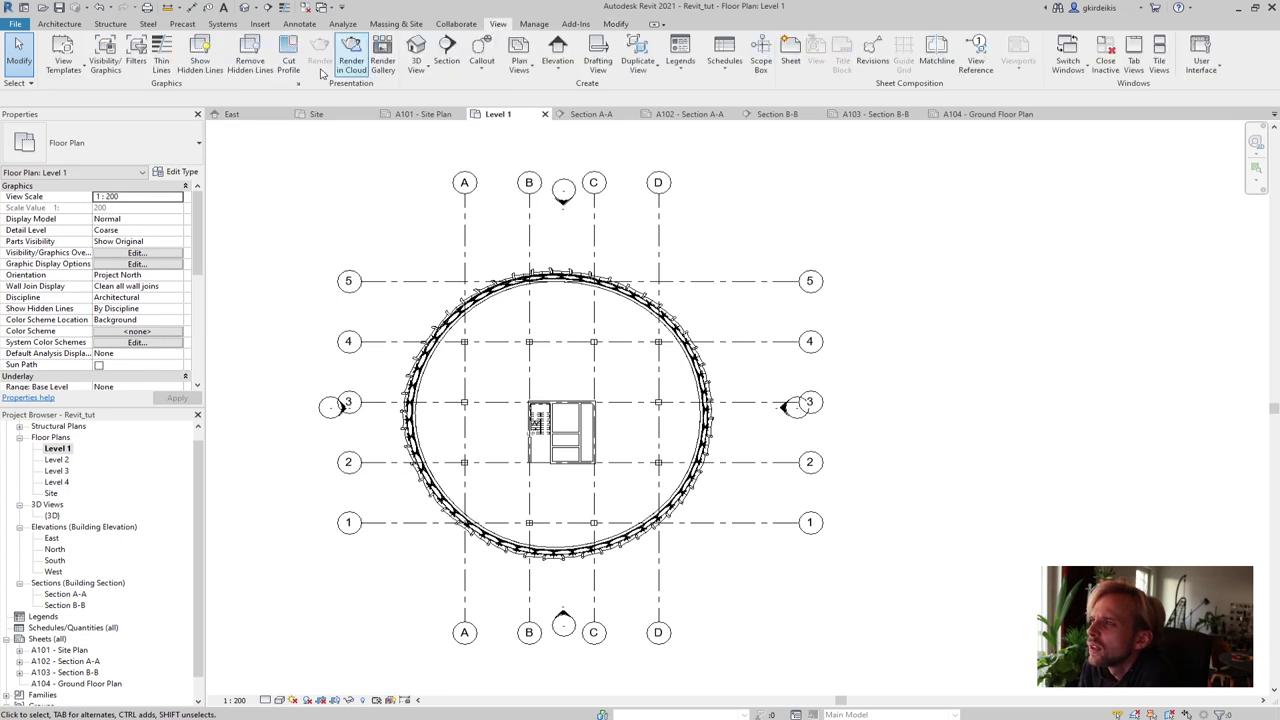
left_click(63, 62)
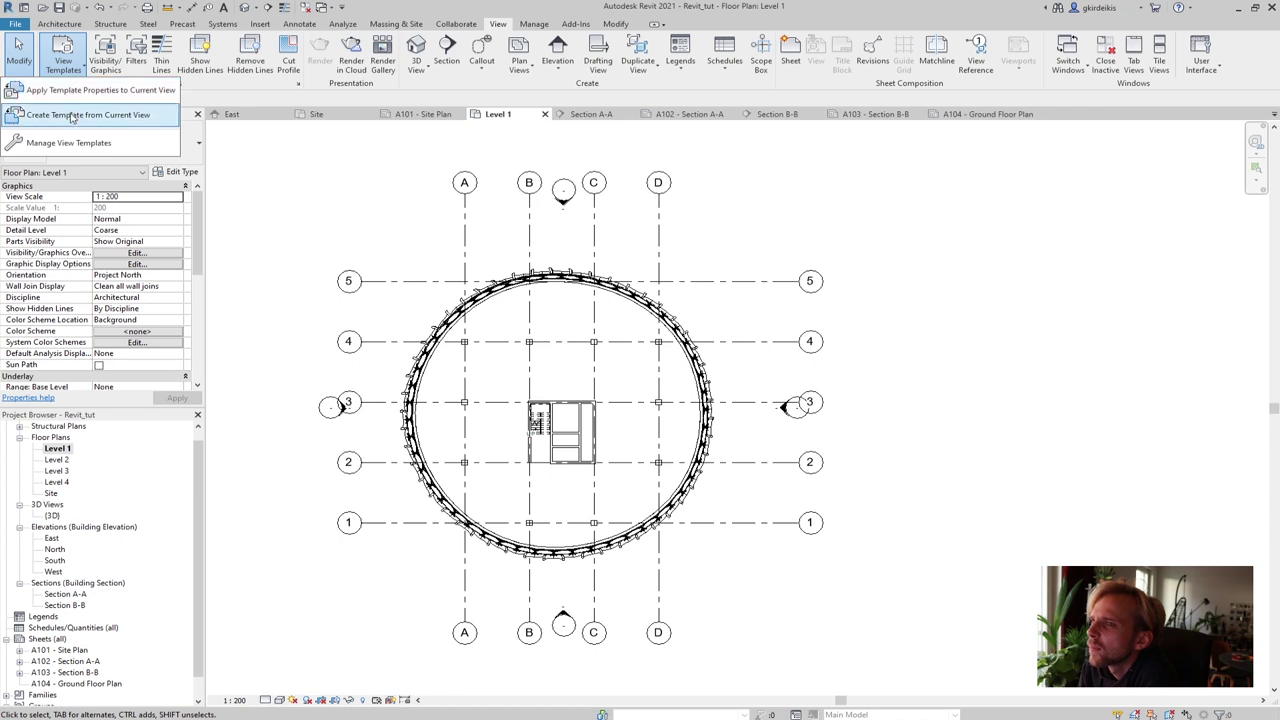
left_click(65, 92)
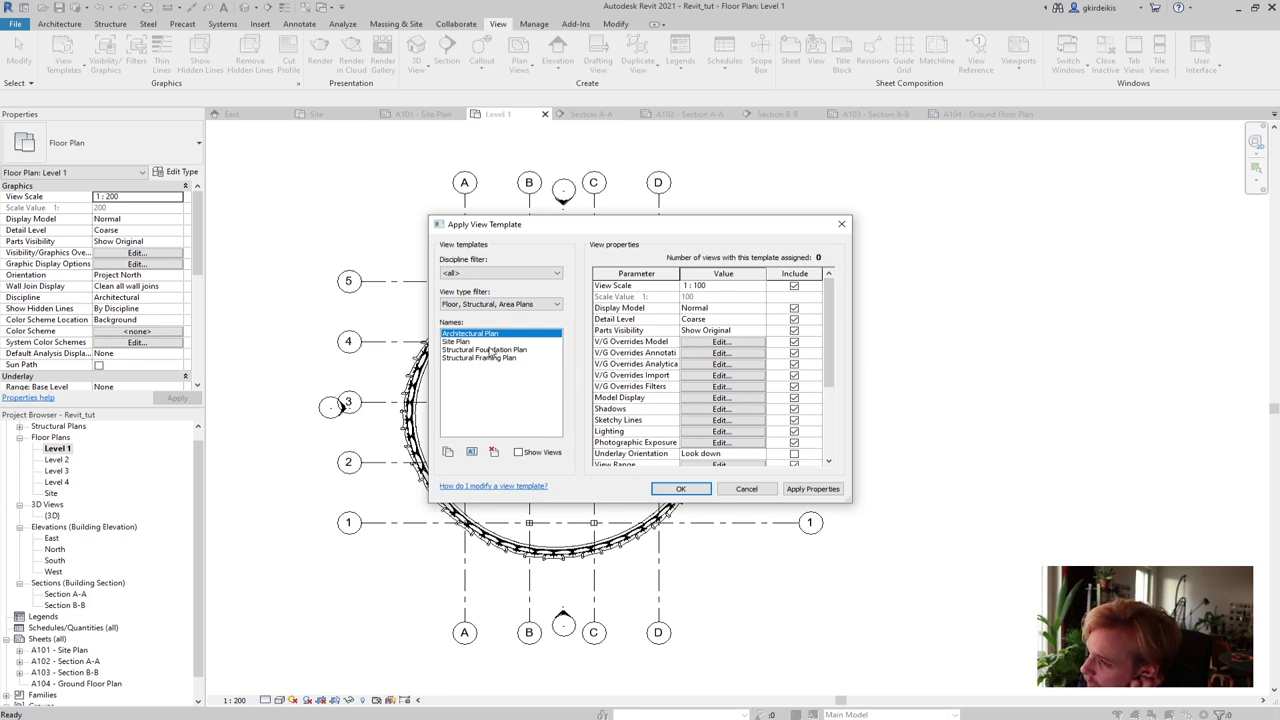
left_click(494, 305)
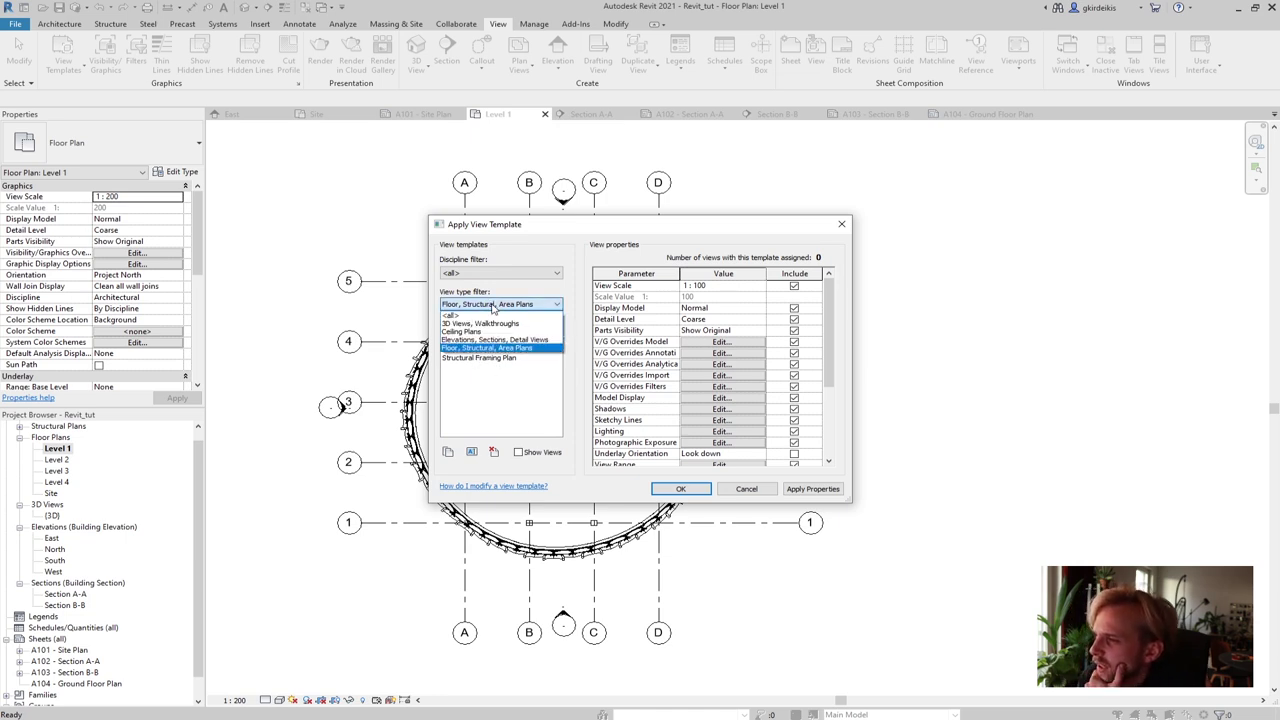
left_click(493, 305)
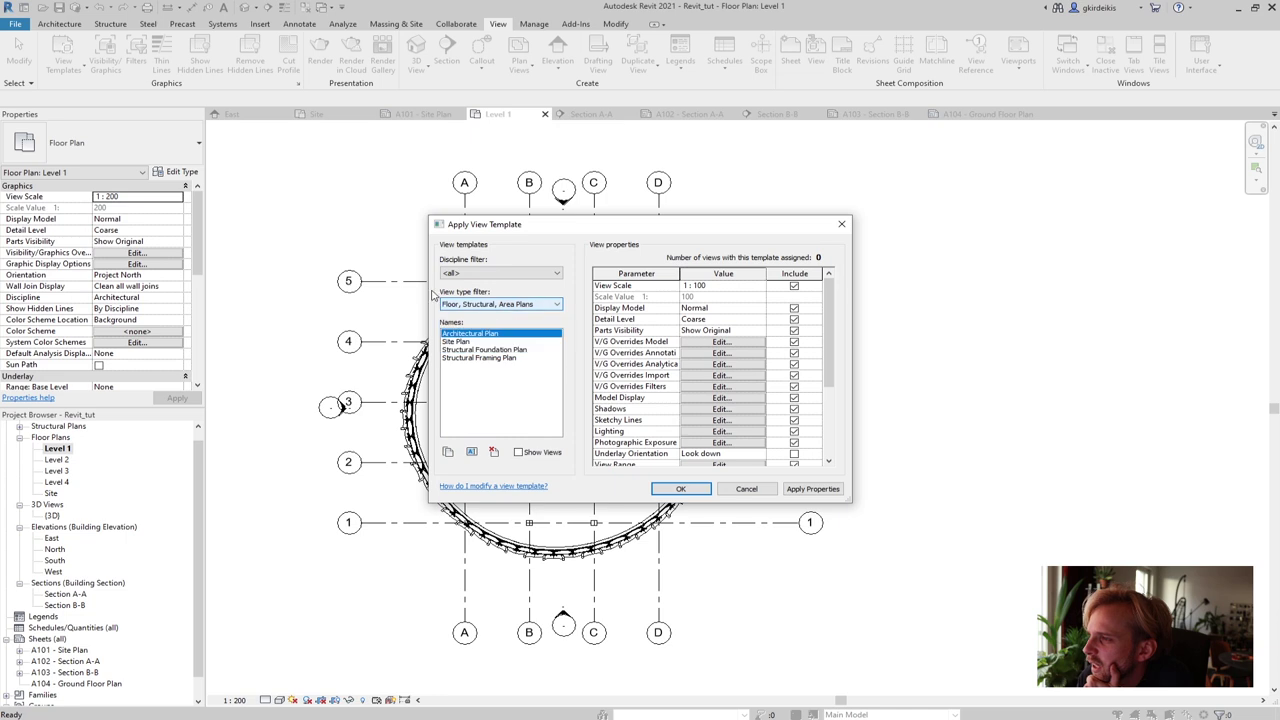
left_click(488, 313)
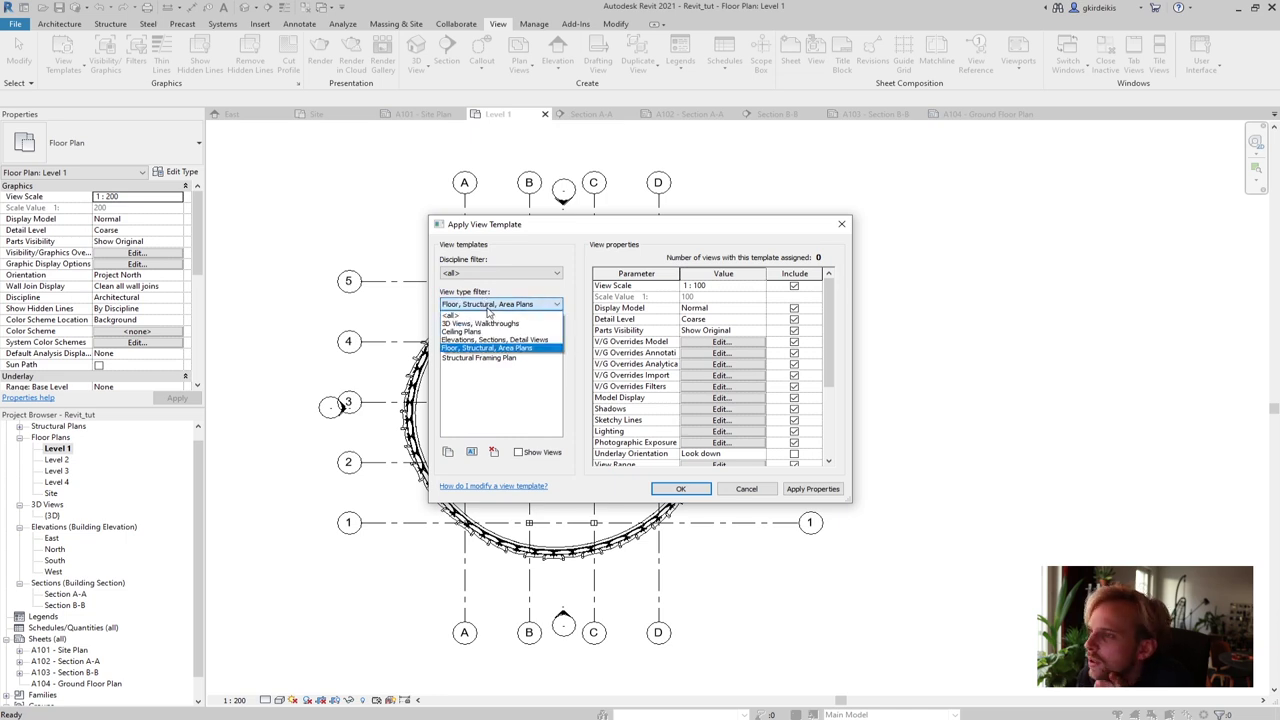
left_click(482, 316)
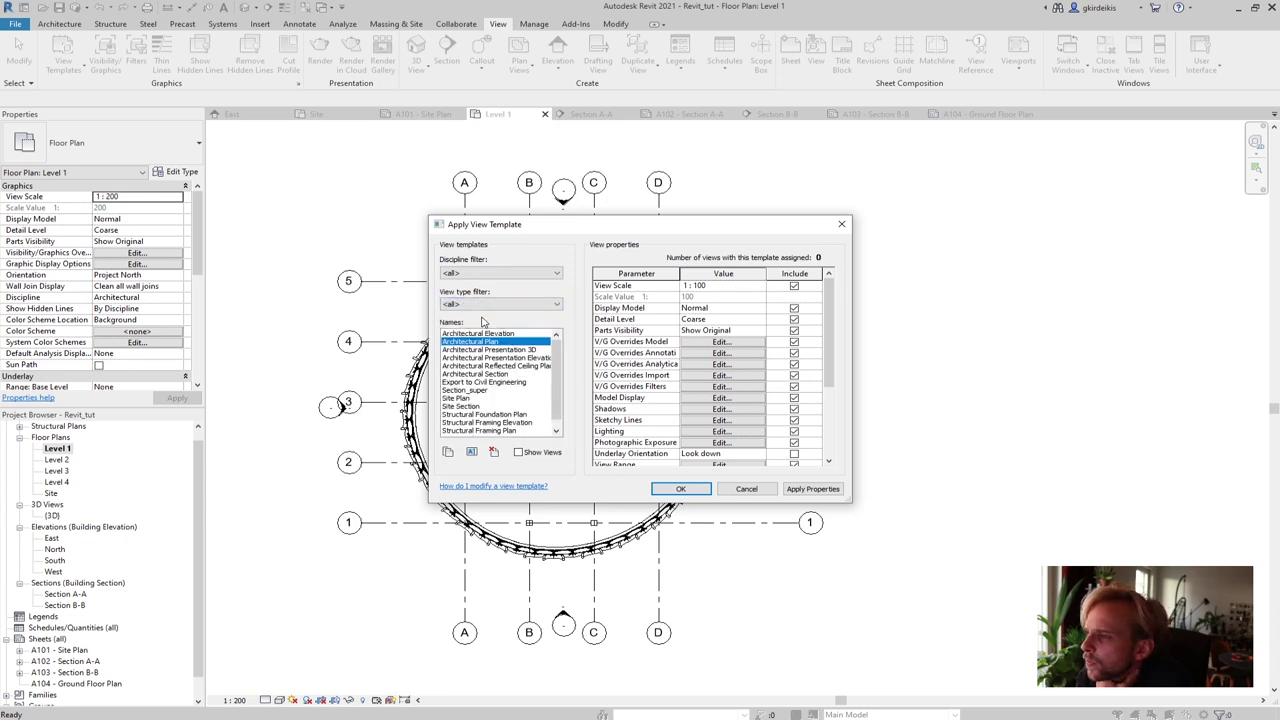
Apply the Section_super template's properties to Level 1 and close the dialog
left_click(466, 391)
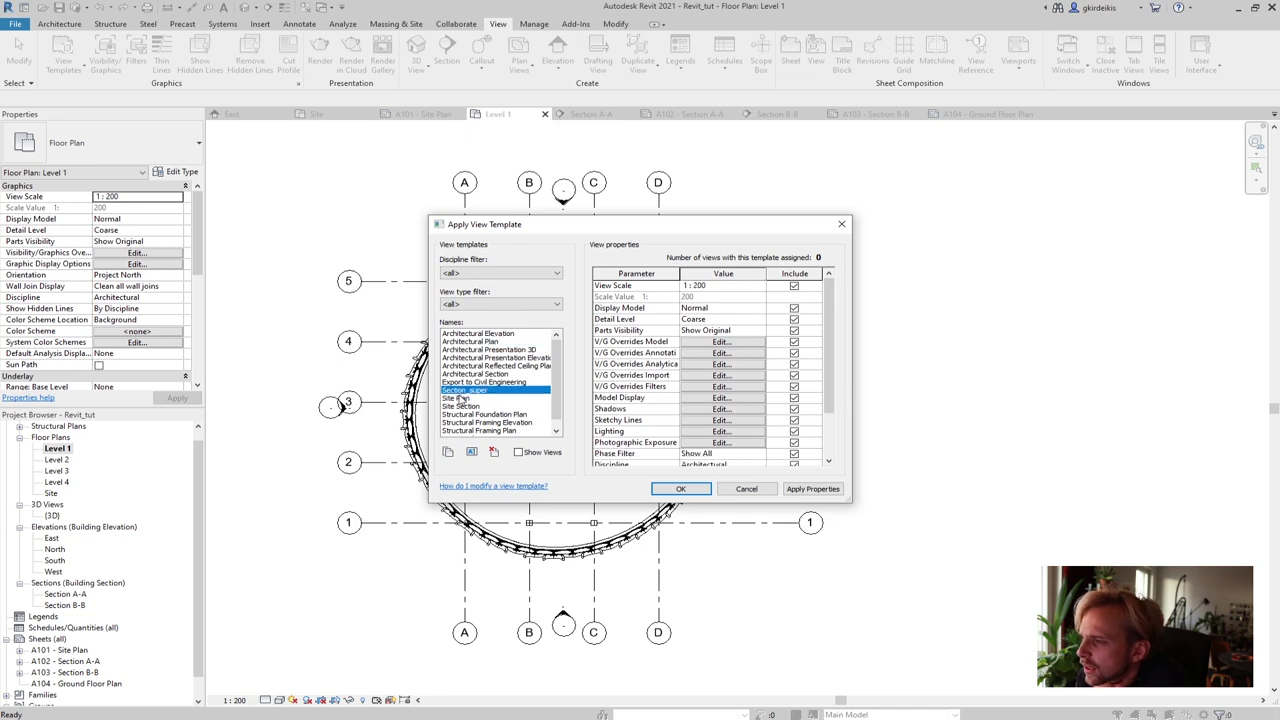
left_click(815, 489)
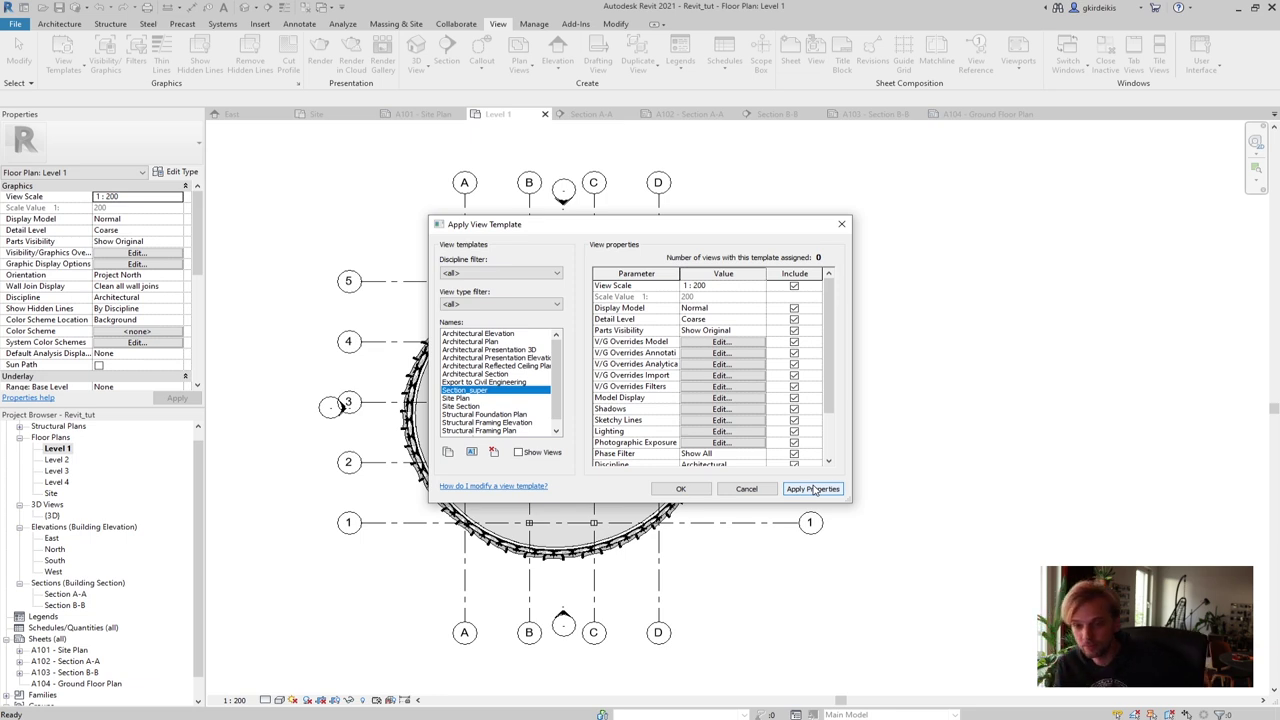
left_click(682, 490)
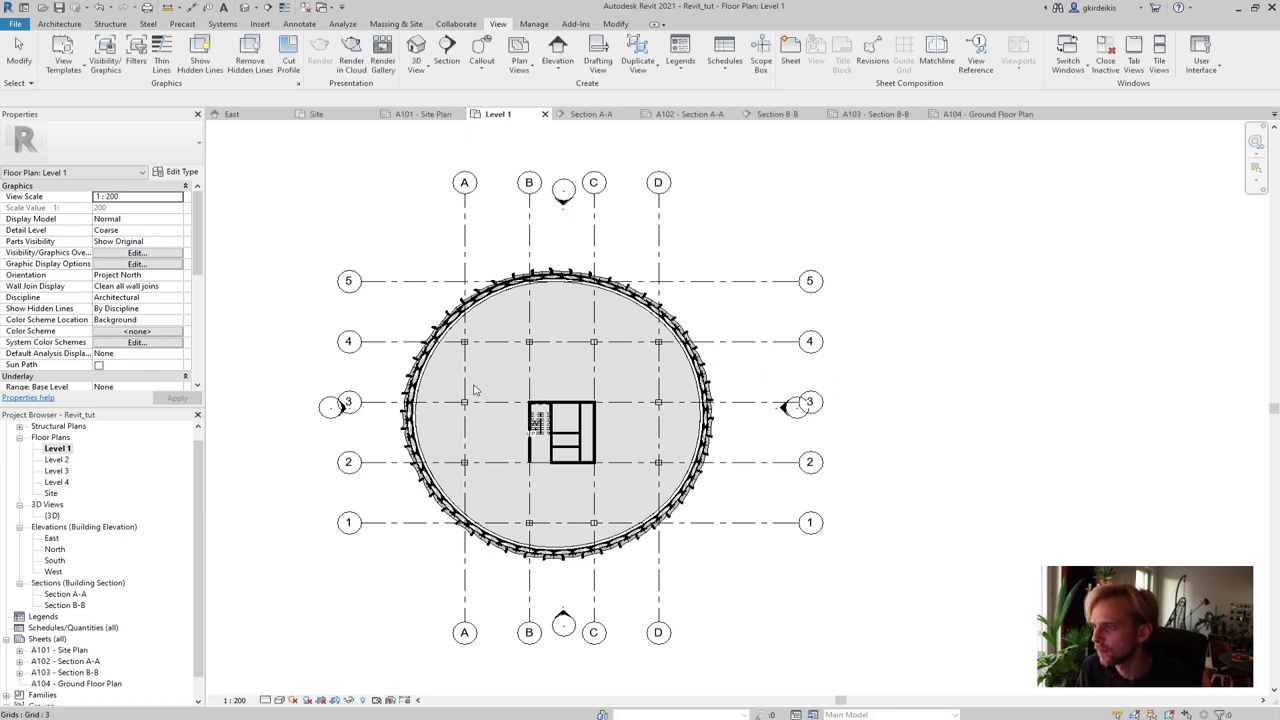
scroll(466, 381, "up", 1)
scroll(466, 375, "up", 1)
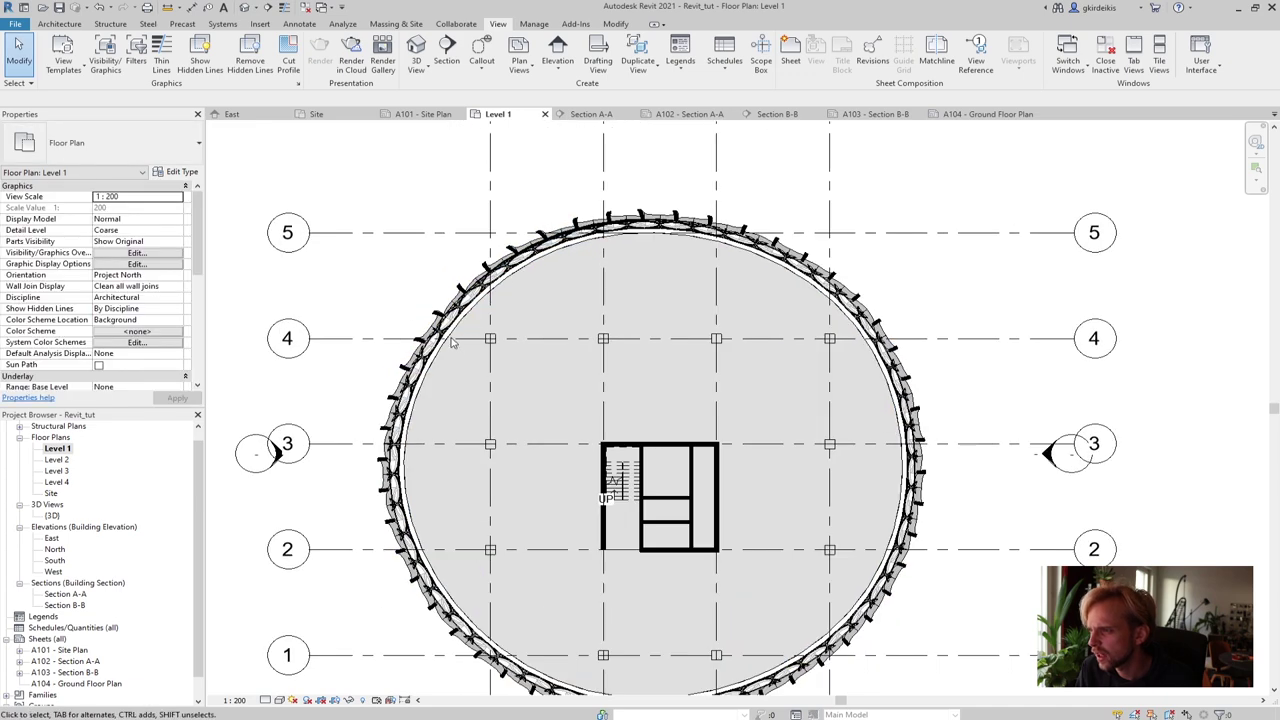
scroll(484, 346, "up", 1)
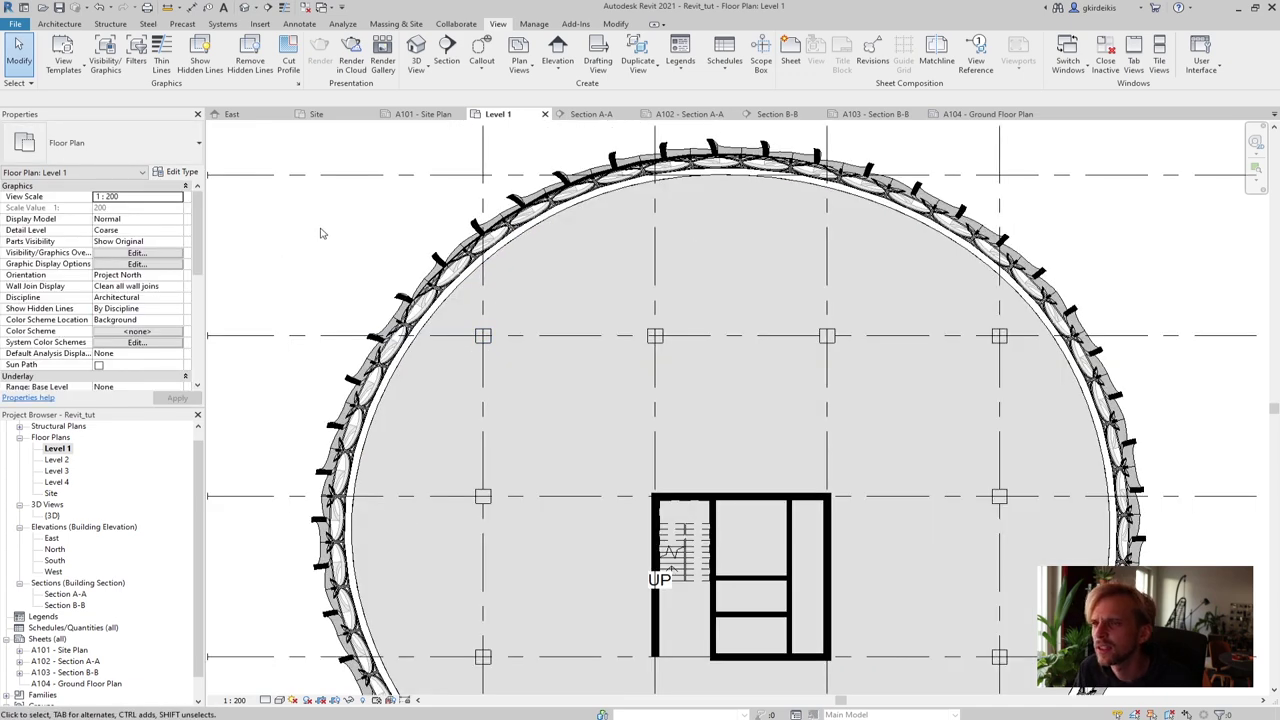
In Visibility/Graphics, give the Columns cut pattern a solid black background fill
left_click(105, 52)
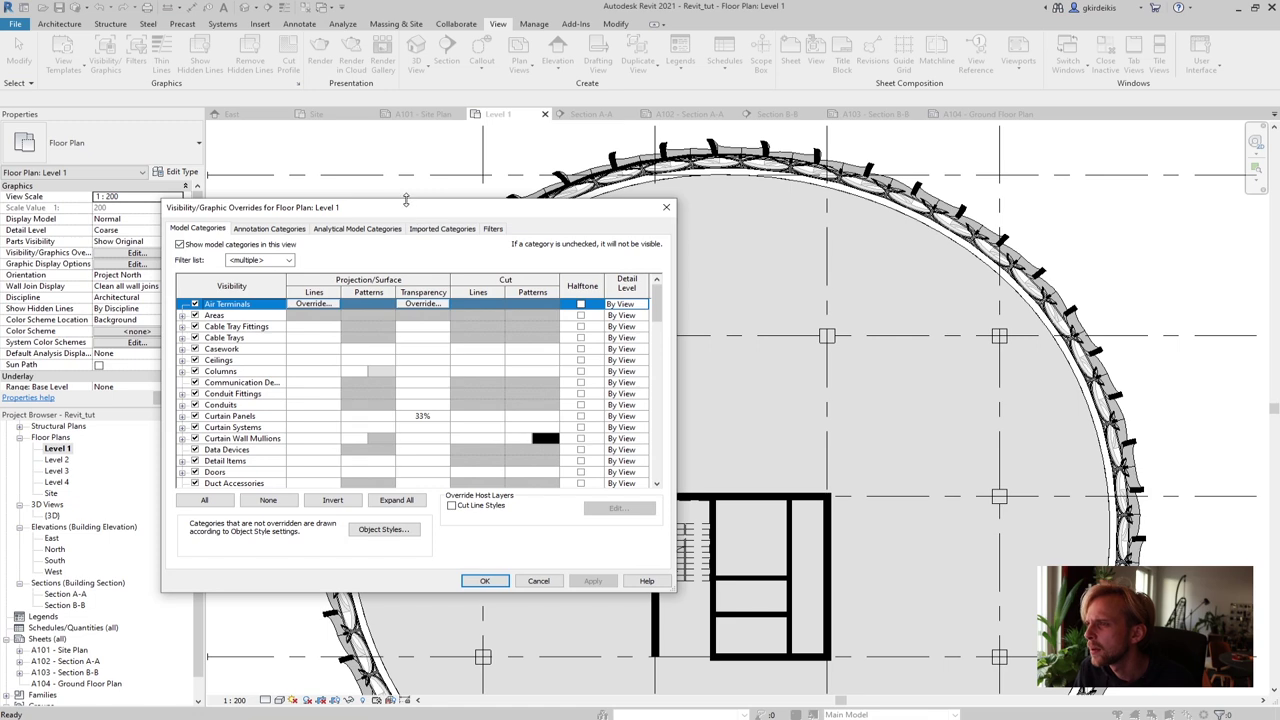
left_click_drag(406, 202, 833, 118)
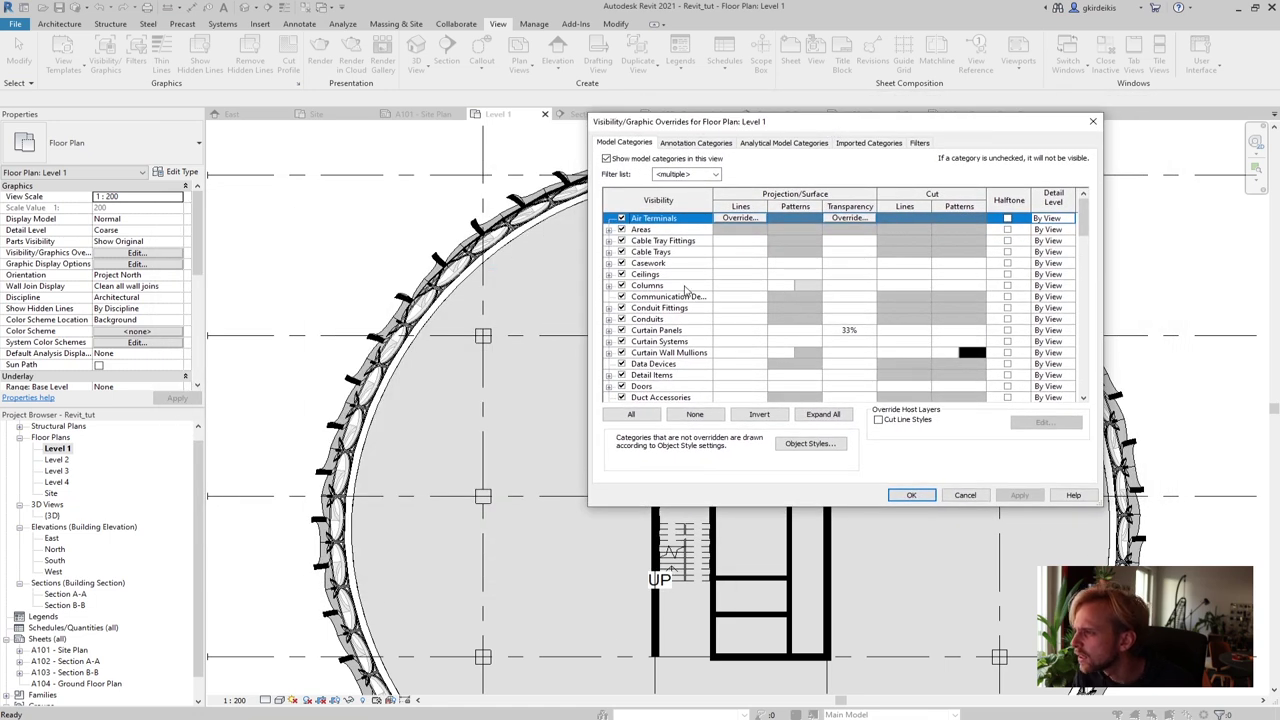
left_click(955, 287)
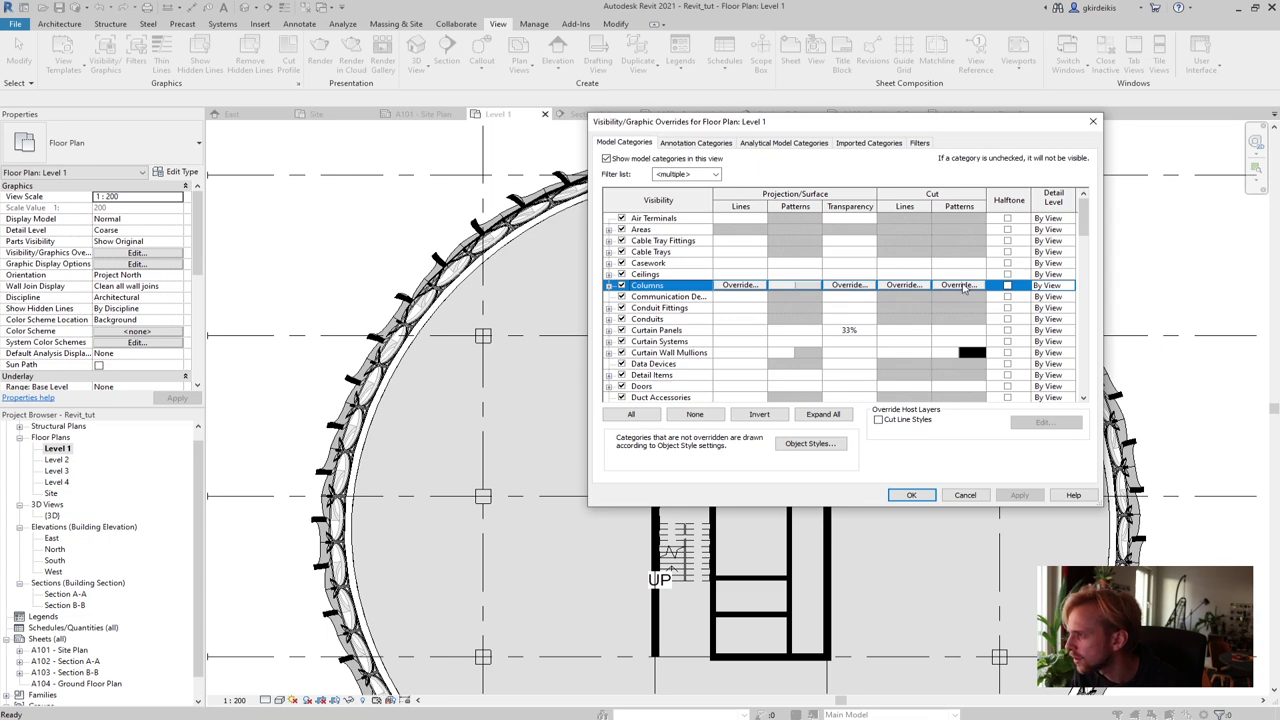
left_click(960, 286)
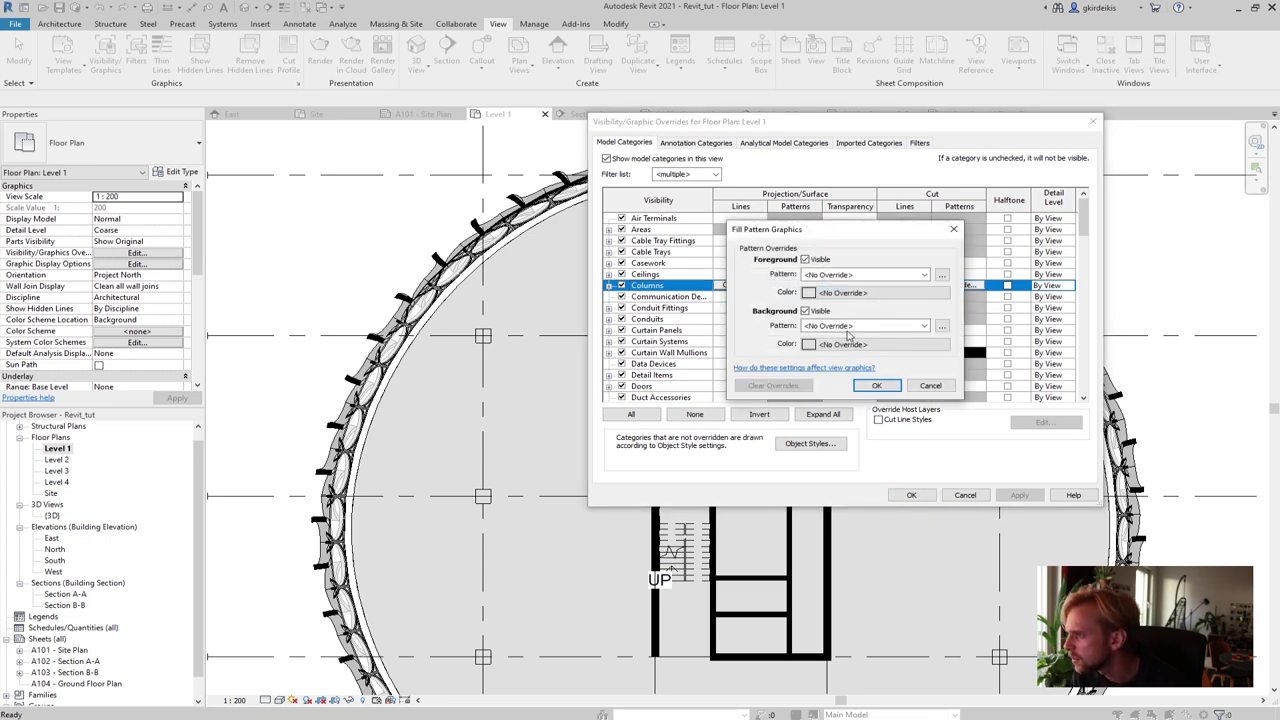
left_click(850, 327)
left_click(840, 336)
left_click(860, 343)
left_click(758, 293)
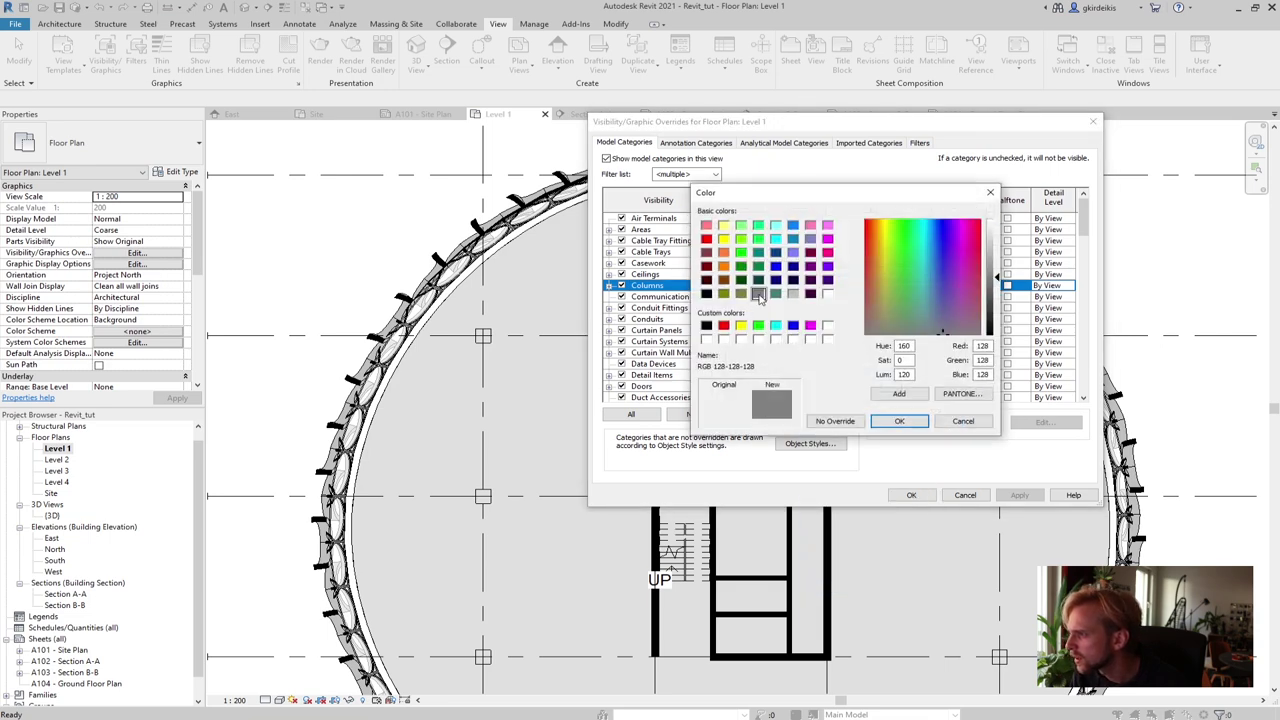
left_click(707, 326)
left_click(899, 421)
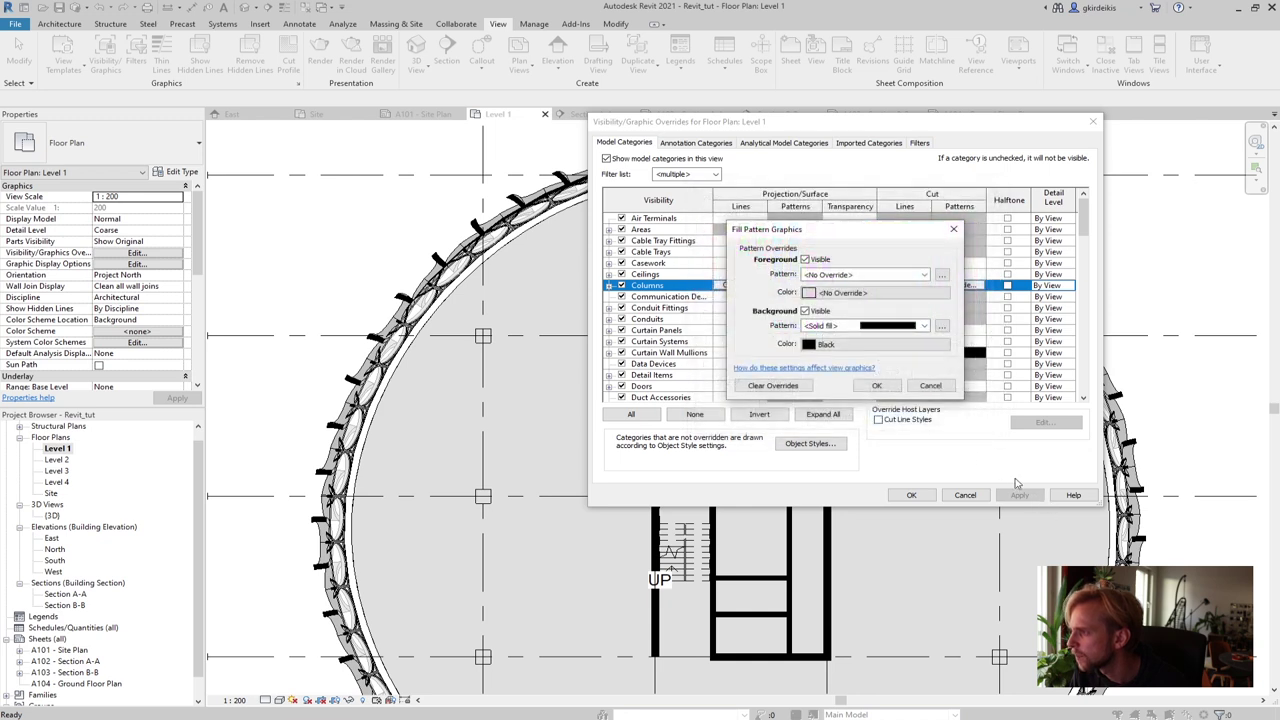
left_click(874, 387)
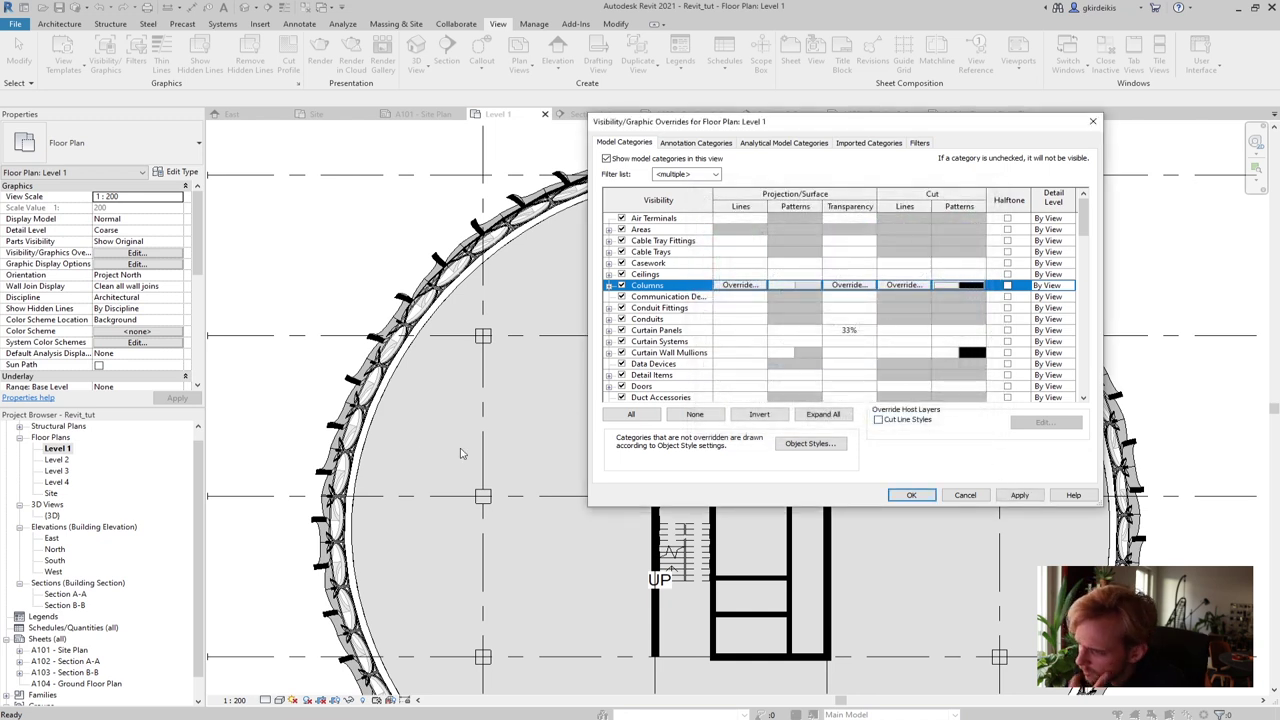
Set the Floors cut background pattern to No Override with a white colour
left_click_drag(1080, 233, 1066, 270)
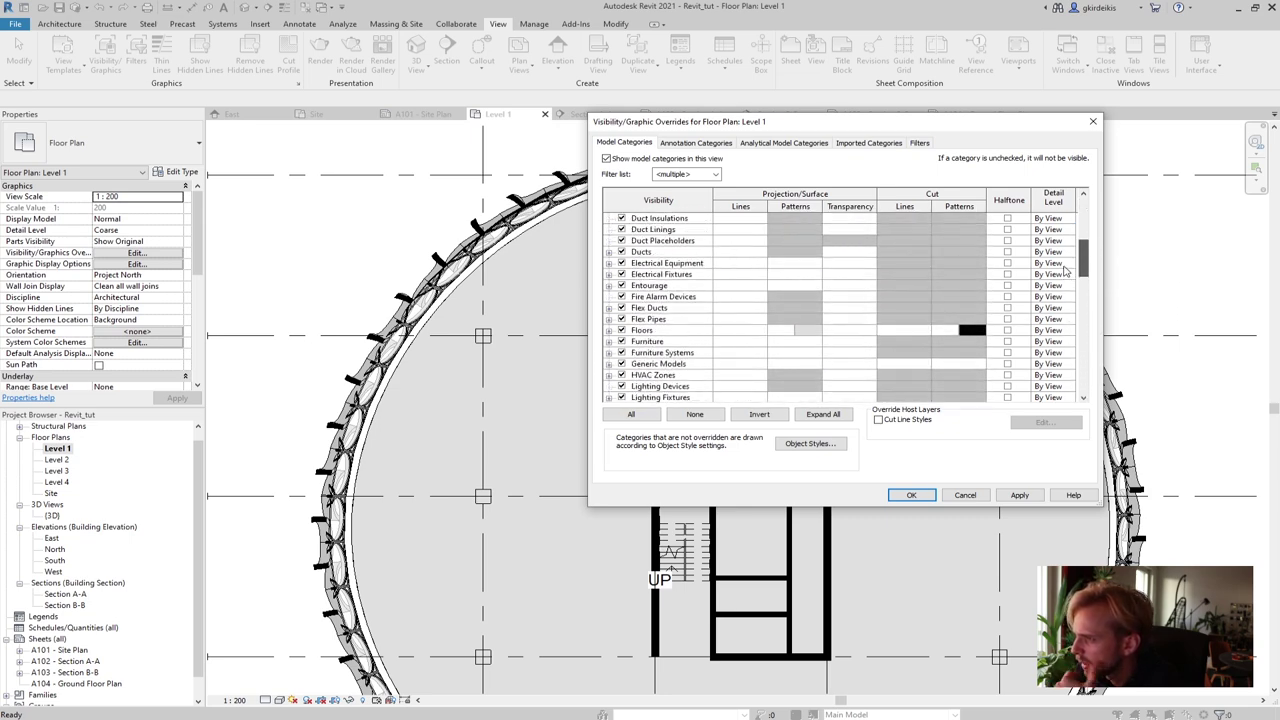
left_click(811, 337)
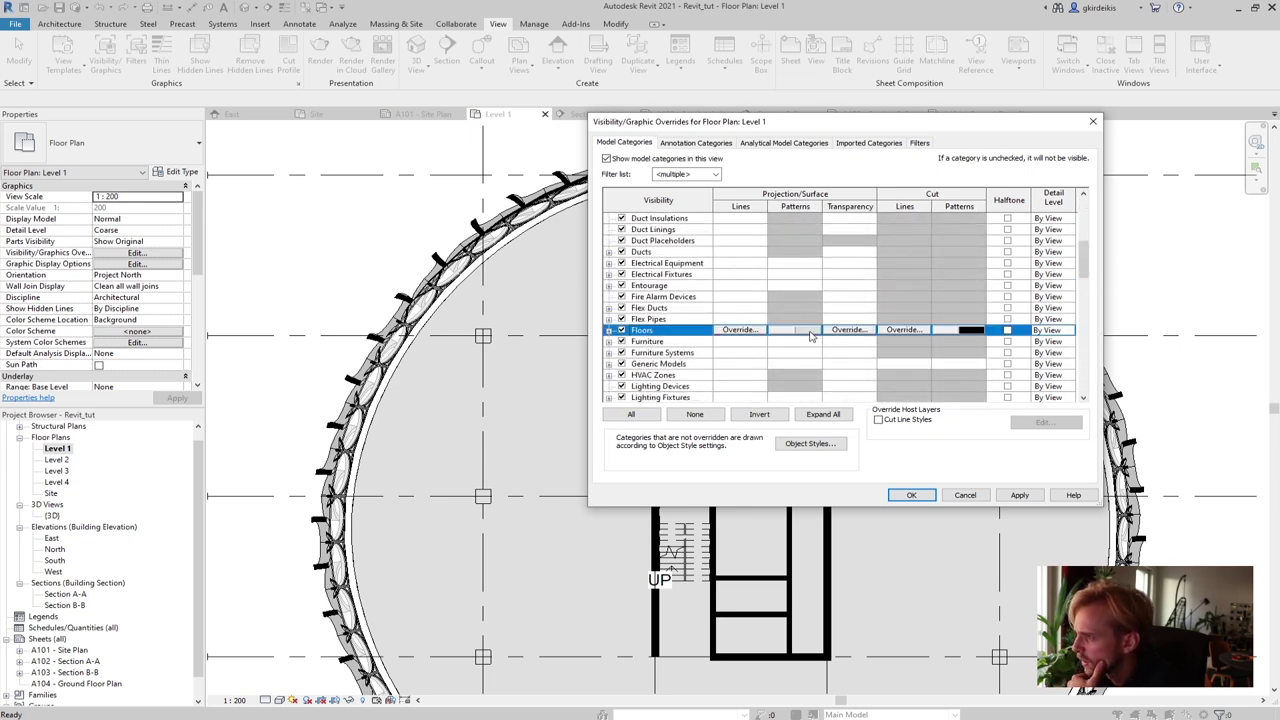
left_click(811, 337)
left_click(810, 326)
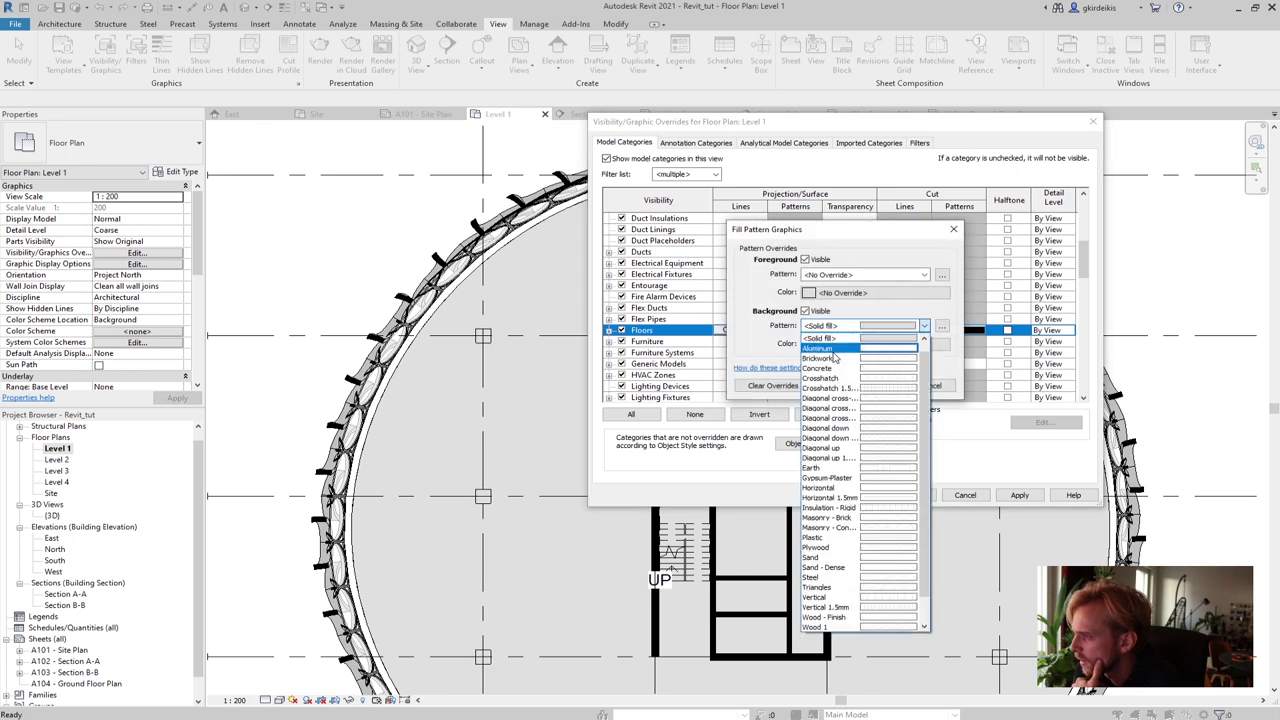
left_click(818, 338)
left_click(853, 327)
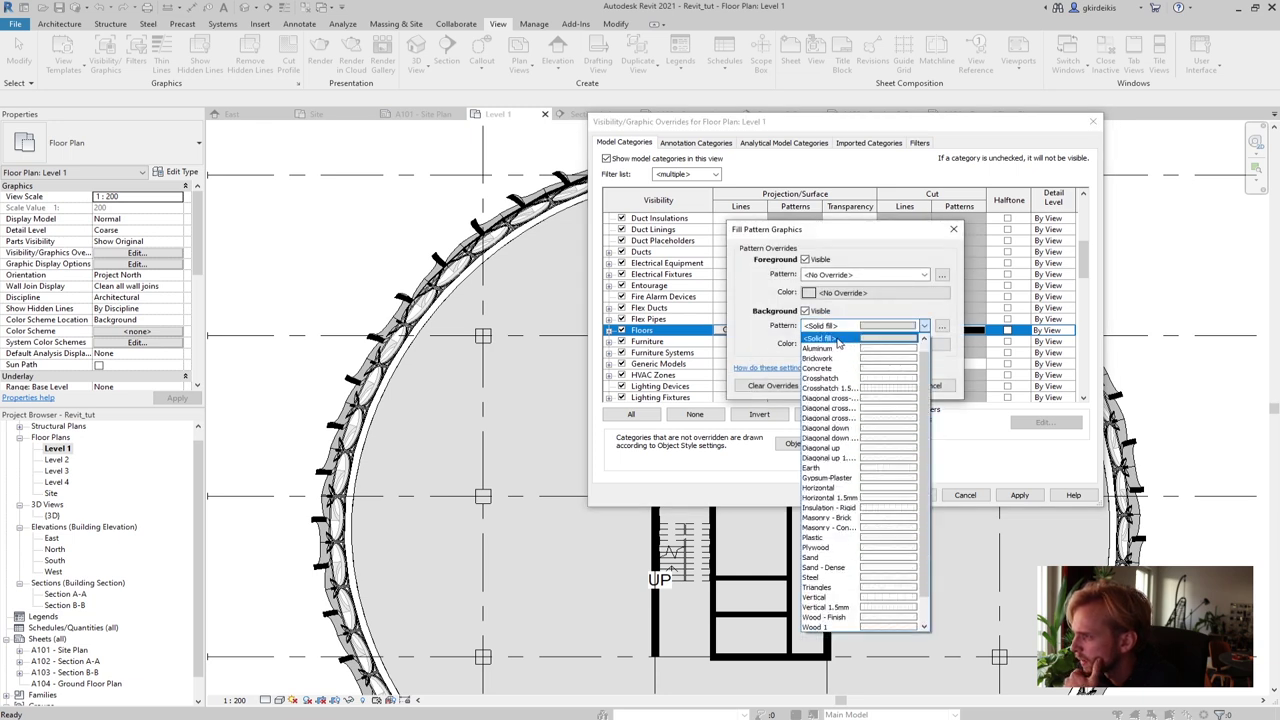
scroll(840, 344, "up", 3)
left_click(836, 340)
left_click(845, 344)
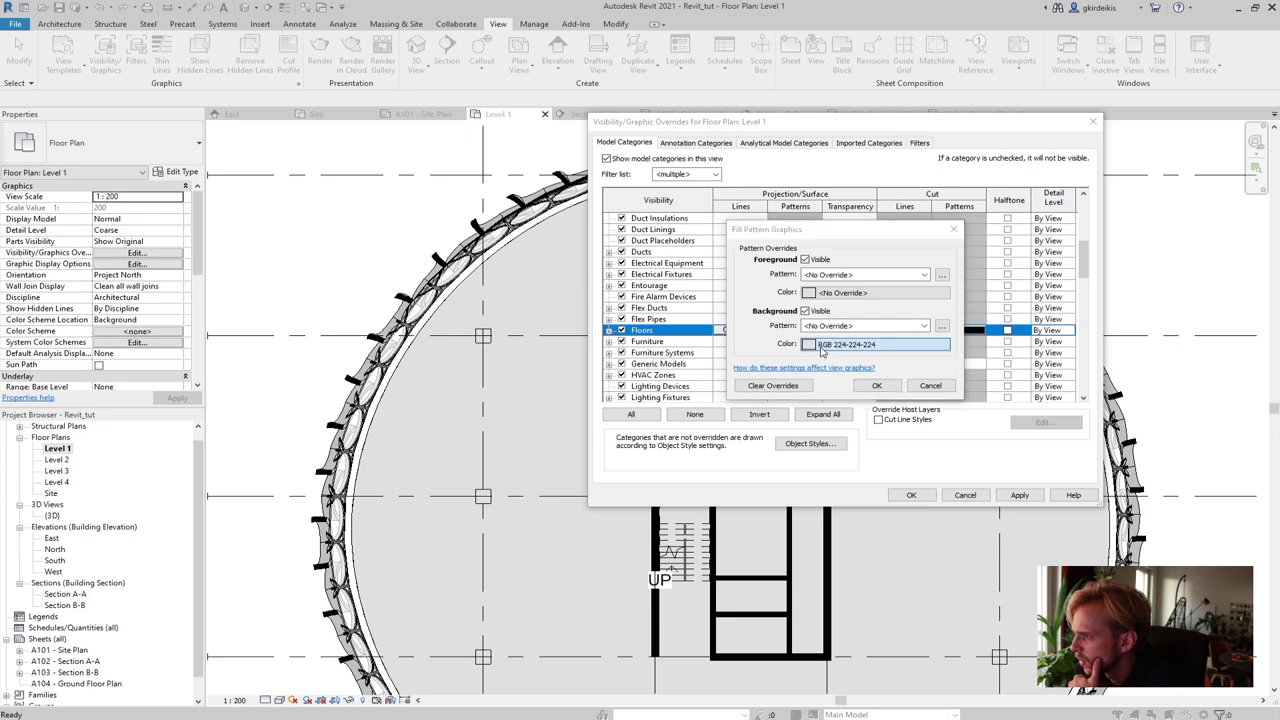
left_click(827, 293)
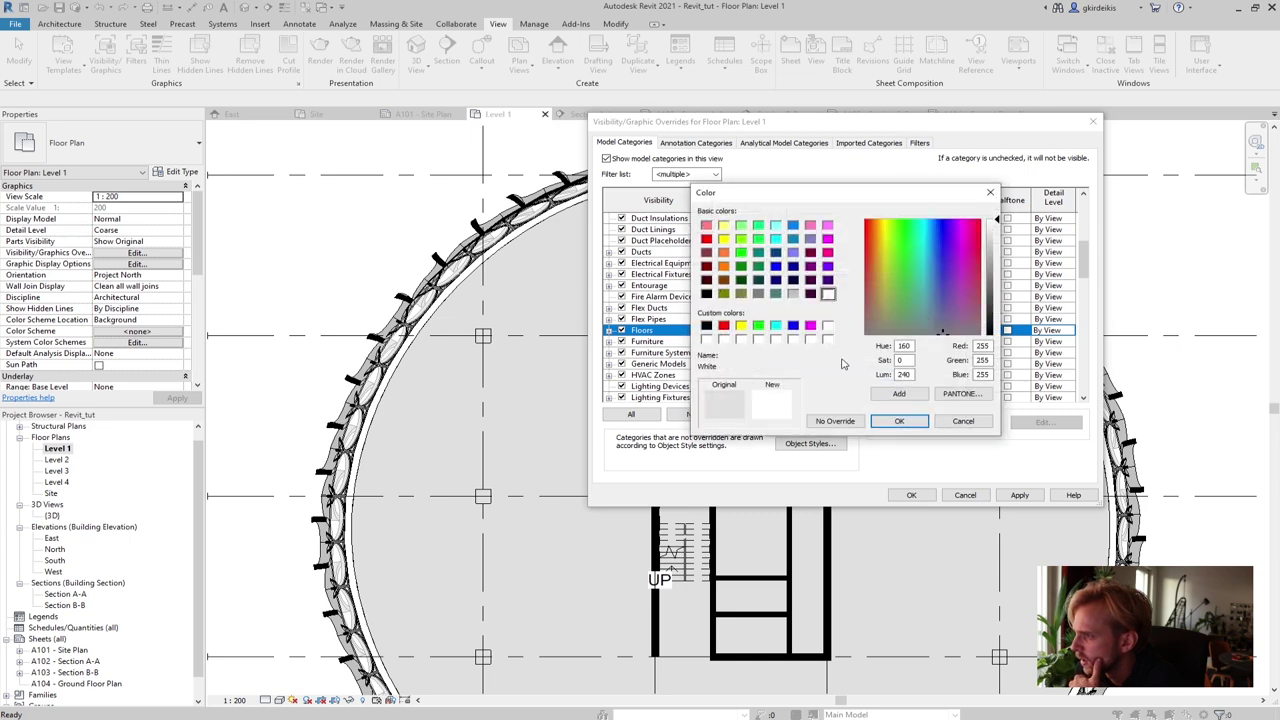
left_click(900, 421)
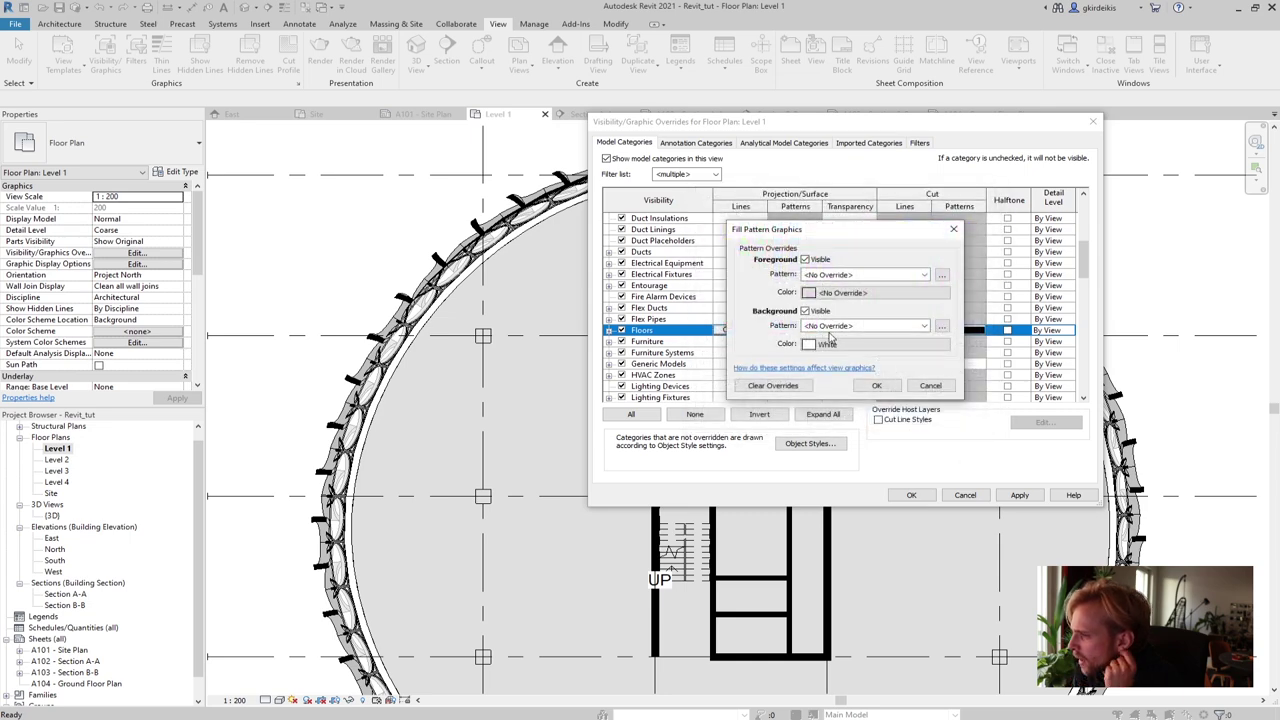
left_click(877, 386)
Apply the column and floor overrides to the Level 1 plan
left_click(1019, 495)
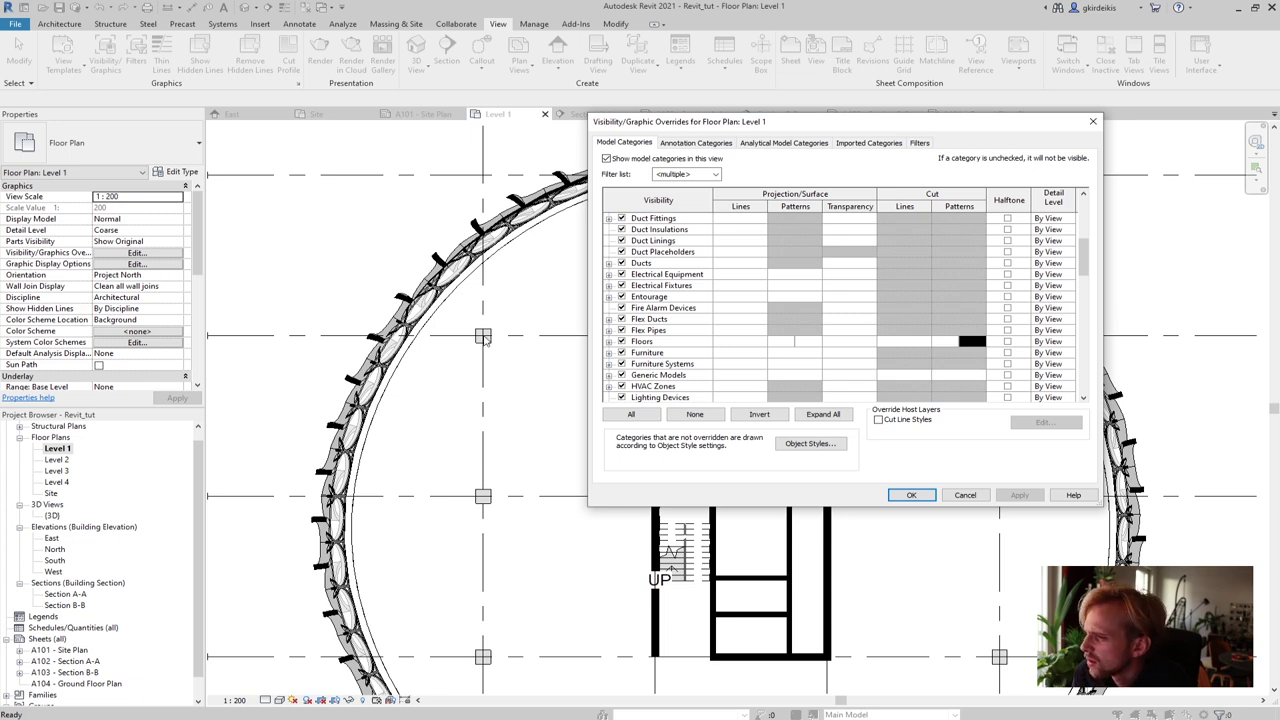
left_click_drag(1085, 258, 1077, 392)
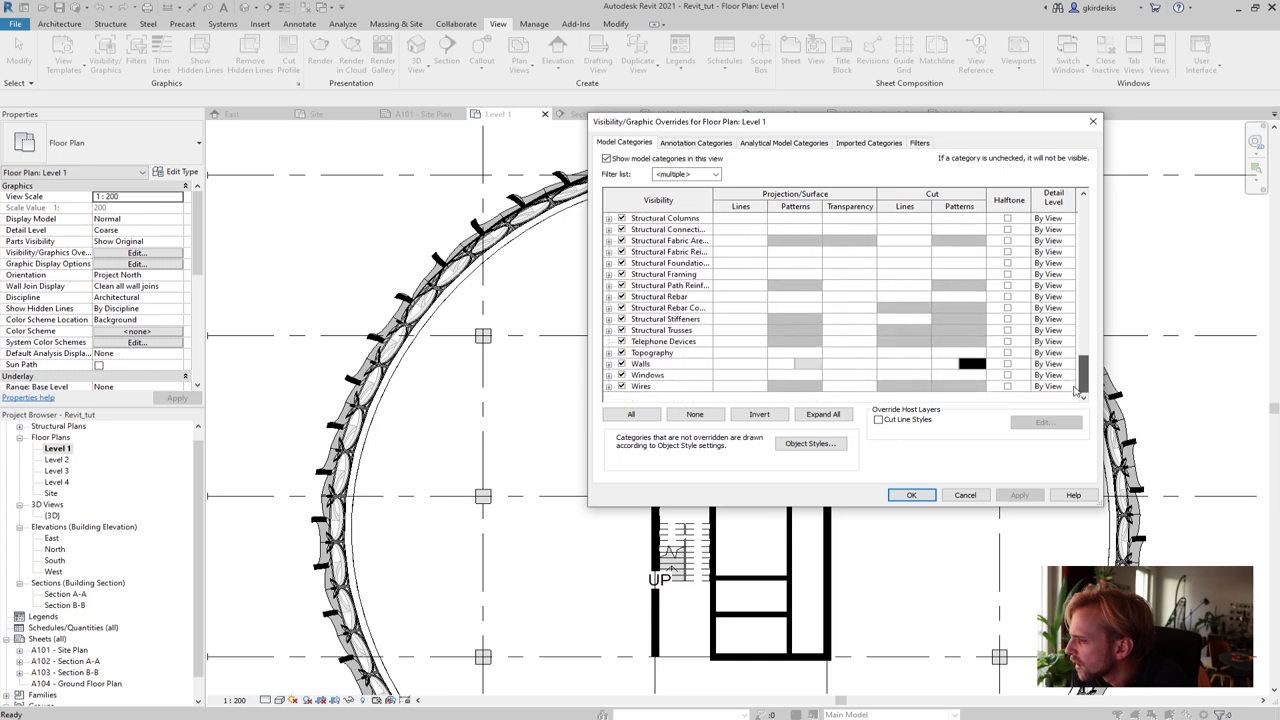
scroll(1055, 362, "up", 5)
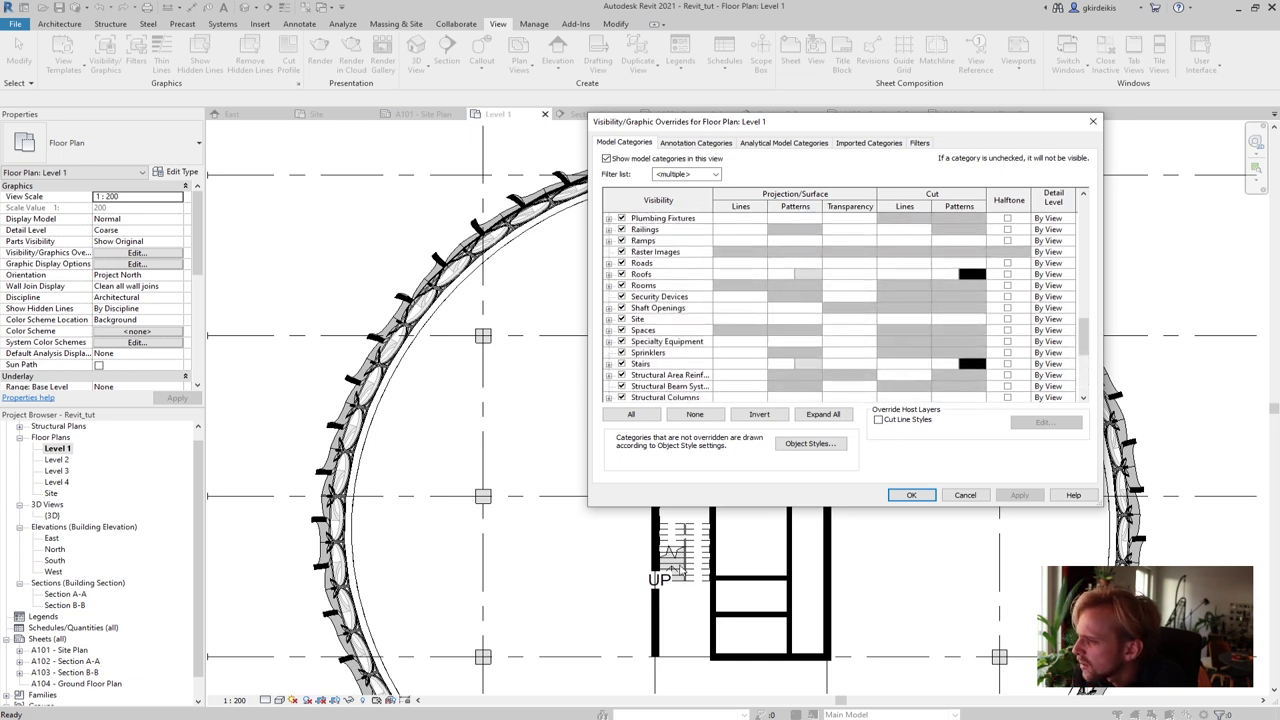
left_click_drag(1083, 340, 1115, 225)
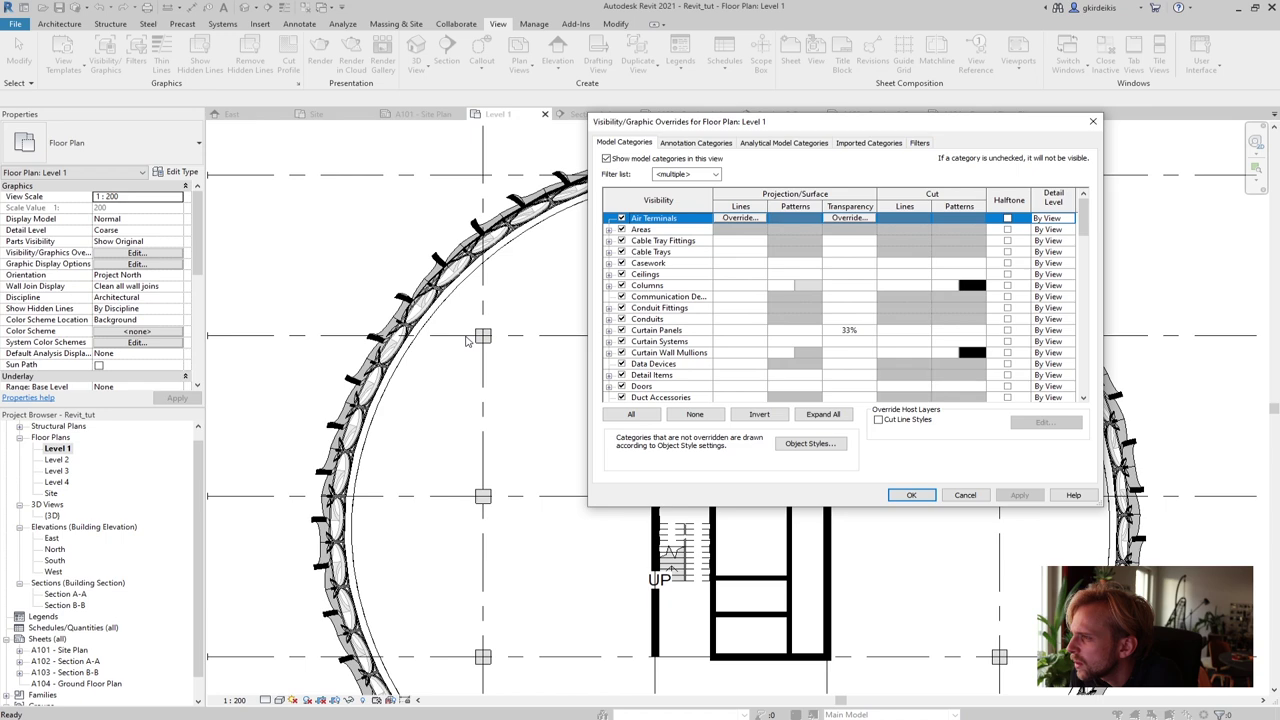
Rework the Columns cut pattern: clear the foreground colour, keep a black background
left_click(797, 291)
left_click(808, 286)
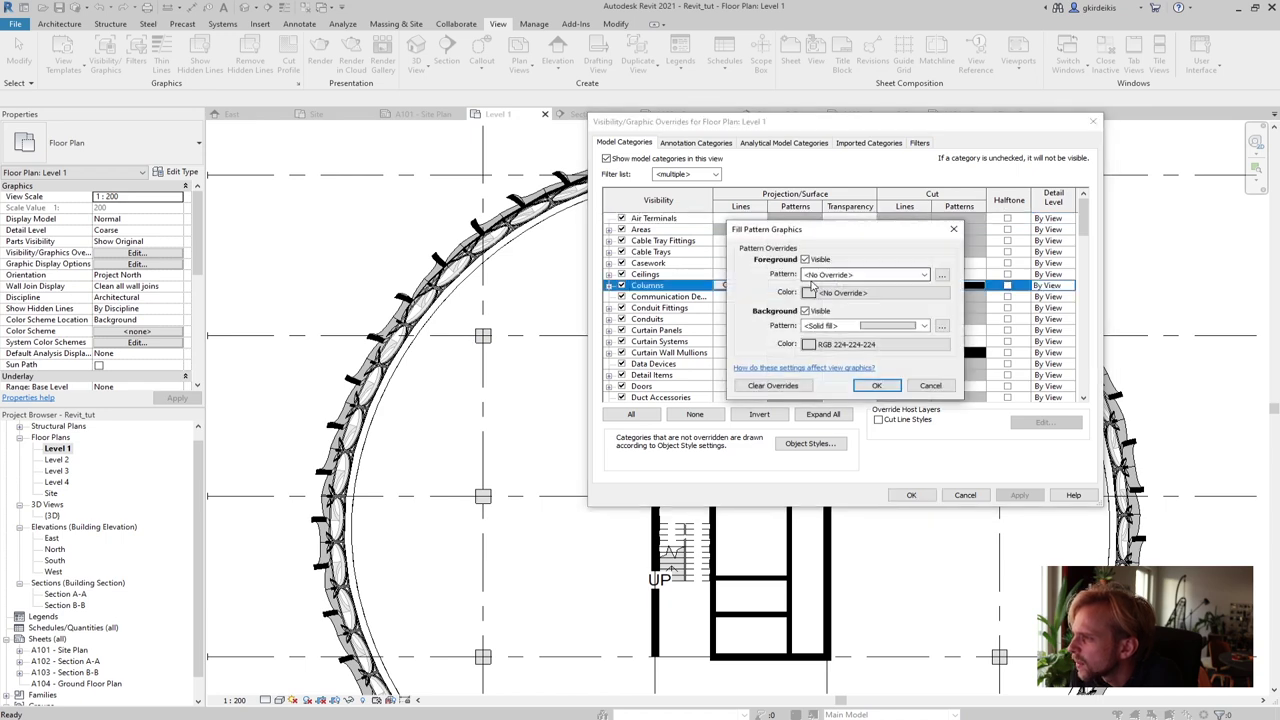
left_click(818, 291)
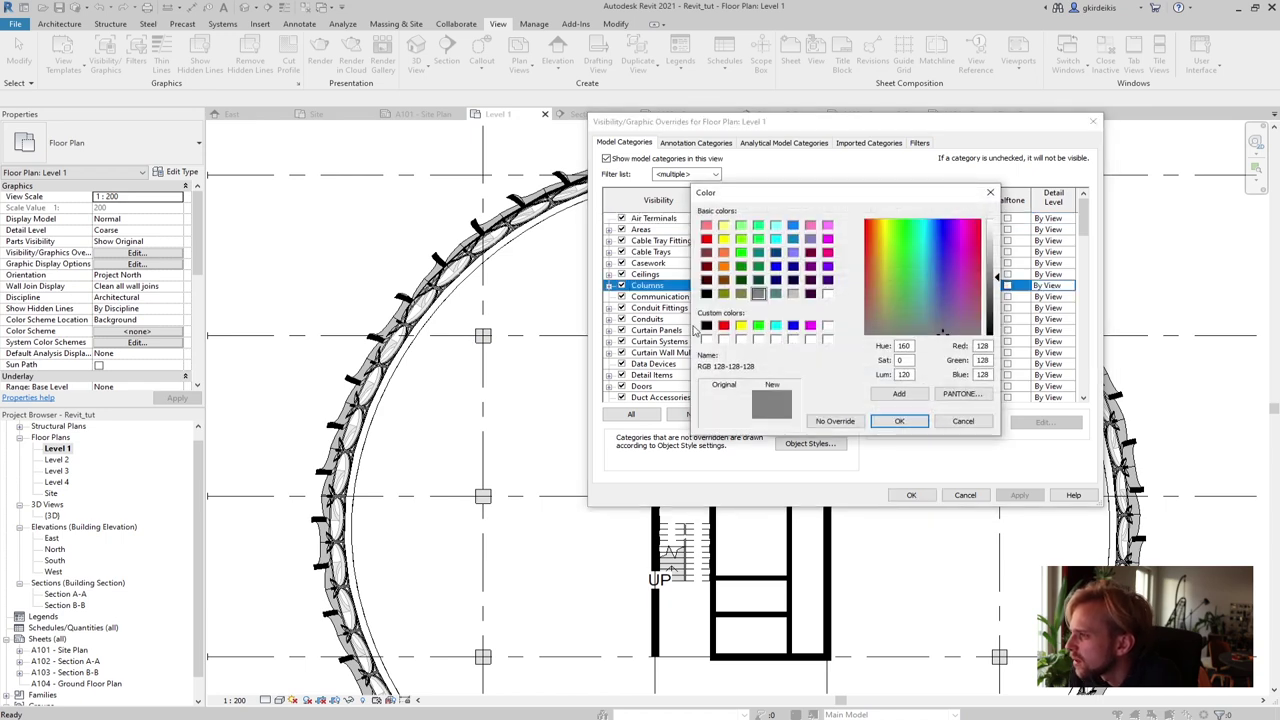
left_click(706, 325)
left_click(899, 421)
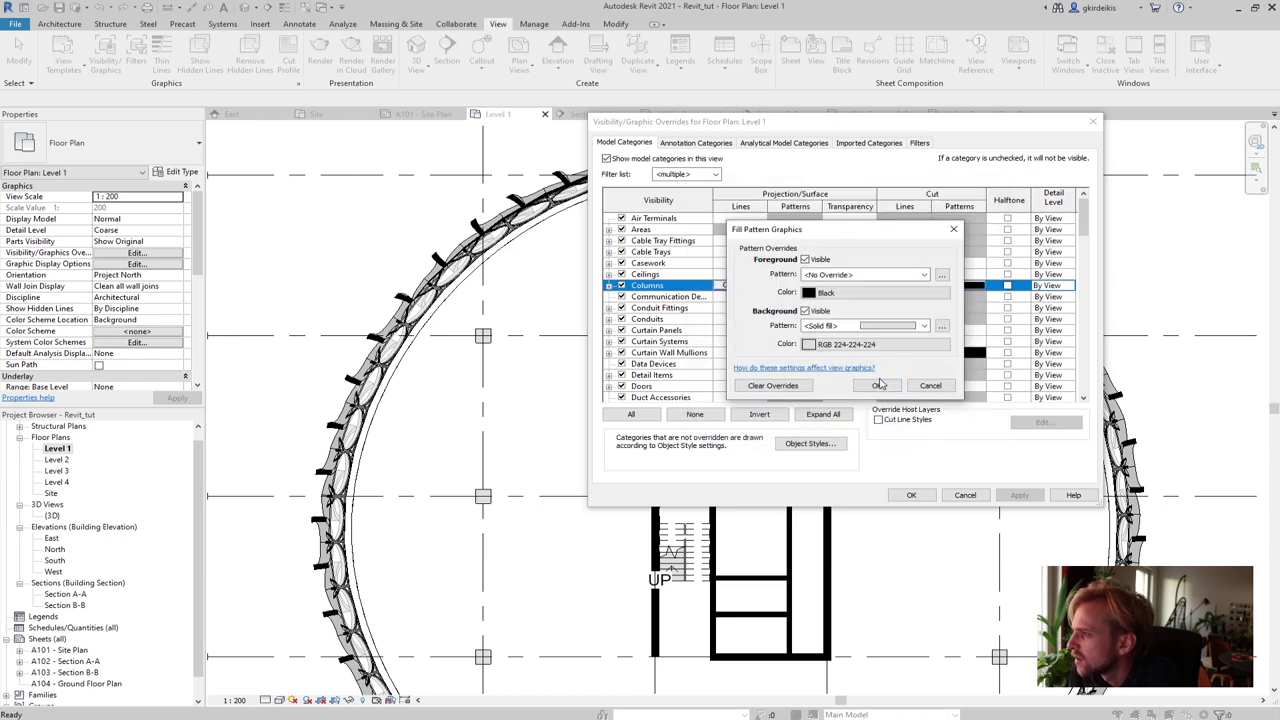
left_click(850, 294)
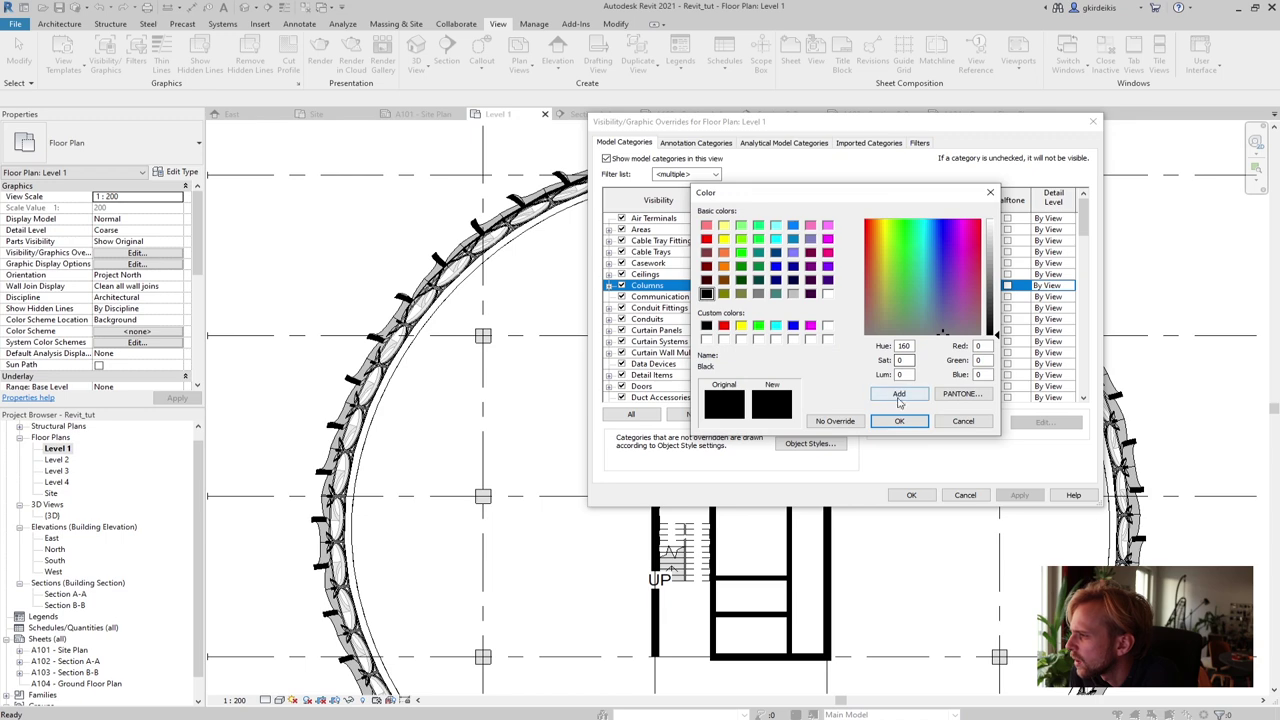
left_click(835, 421)
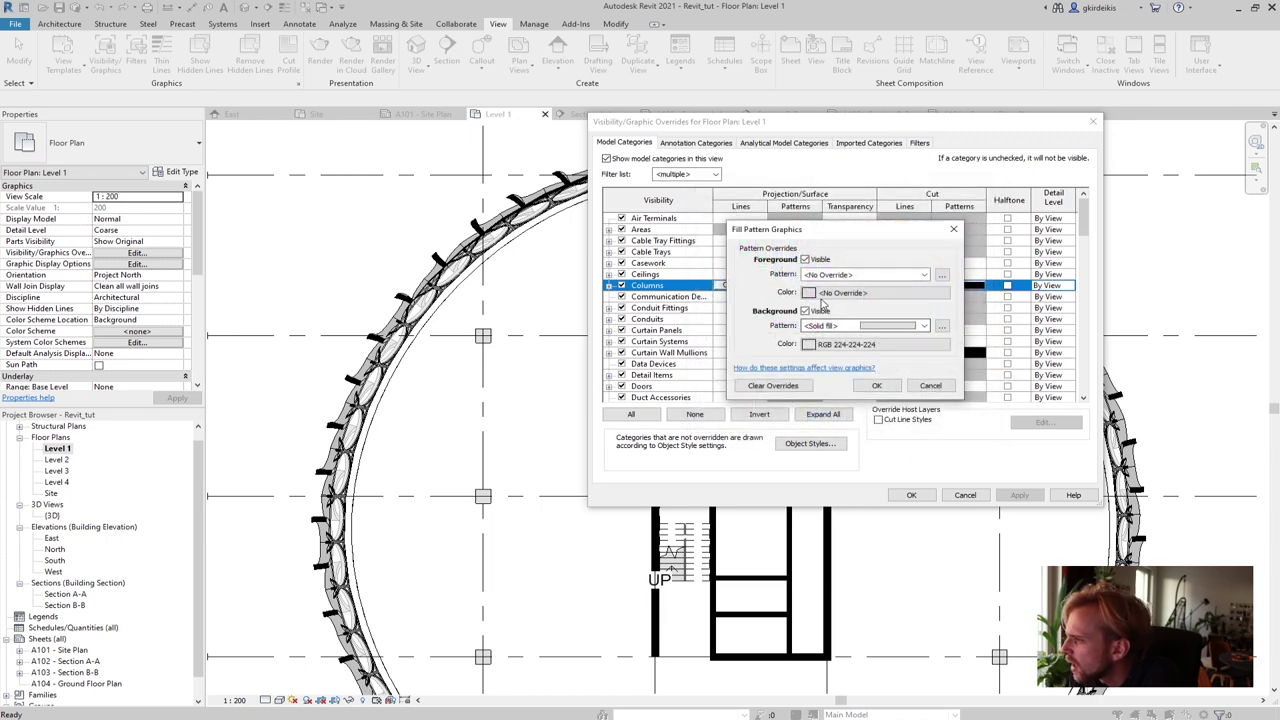
left_click(810, 344)
left_click(707, 326)
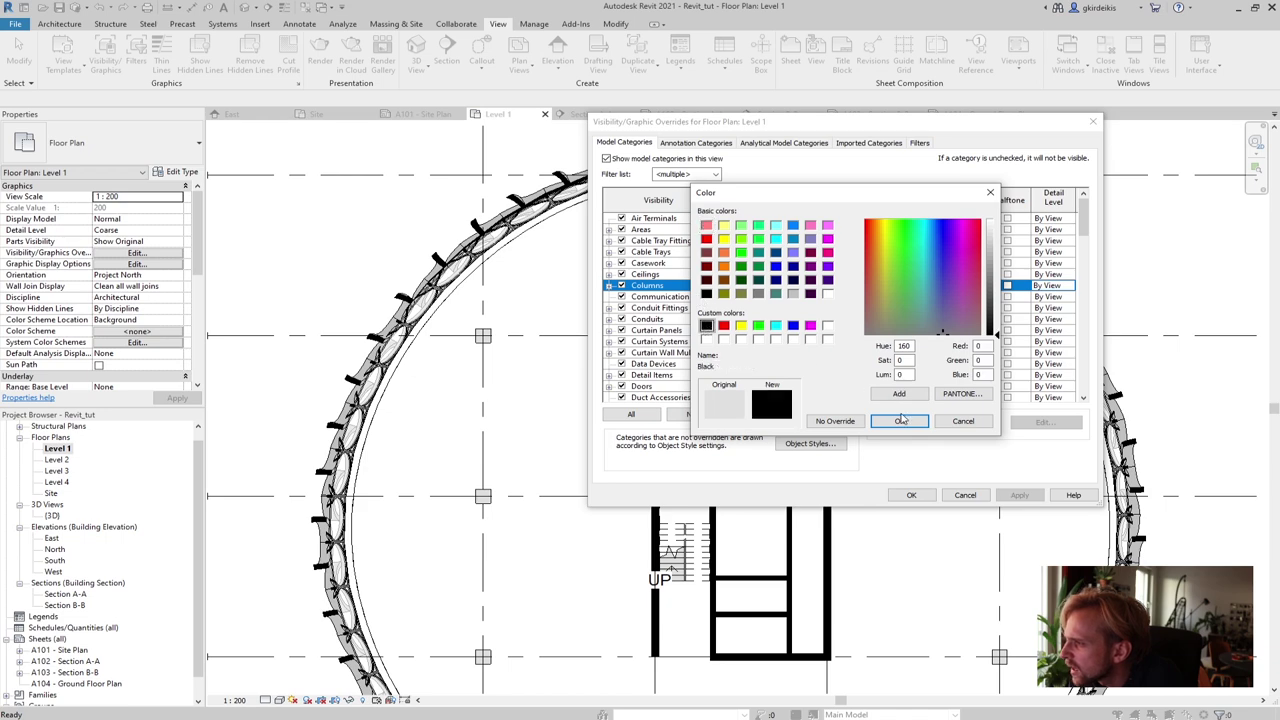
left_click(899, 421)
left_click(889, 387)
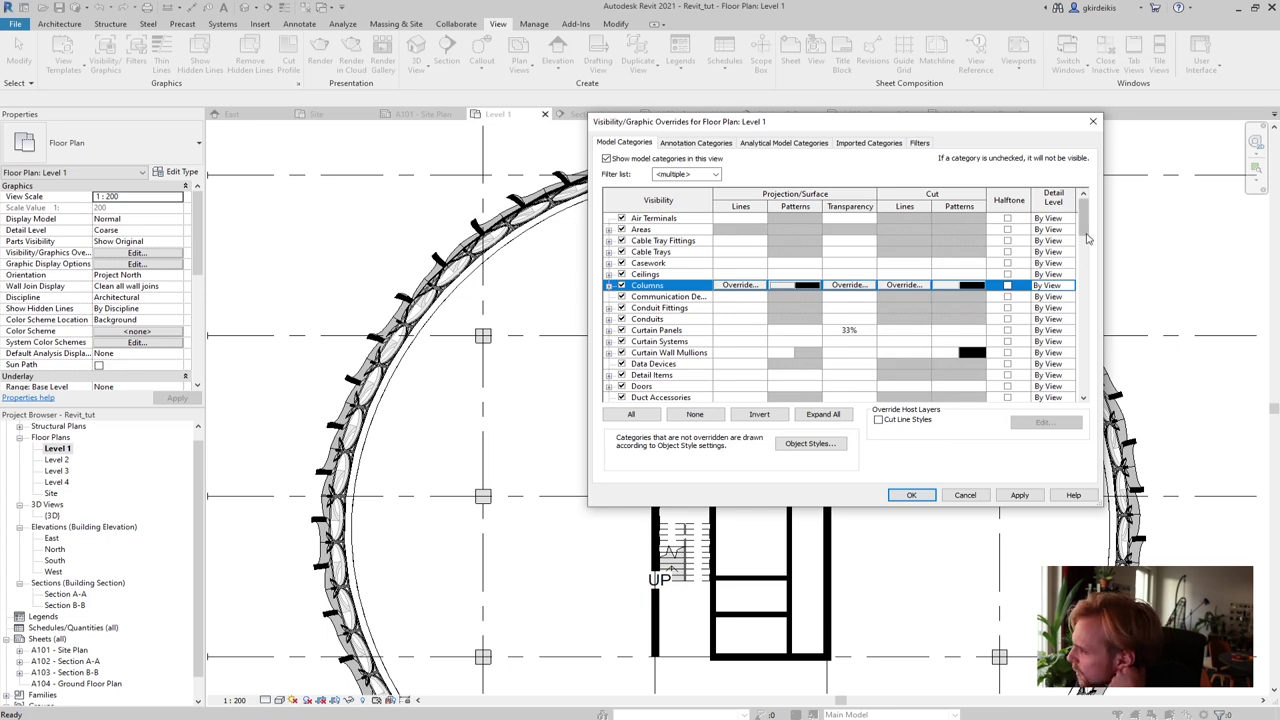
Set the Stairs projection background pattern to <No Override> and apply it
left_click_drag(1083, 228, 1072, 355)
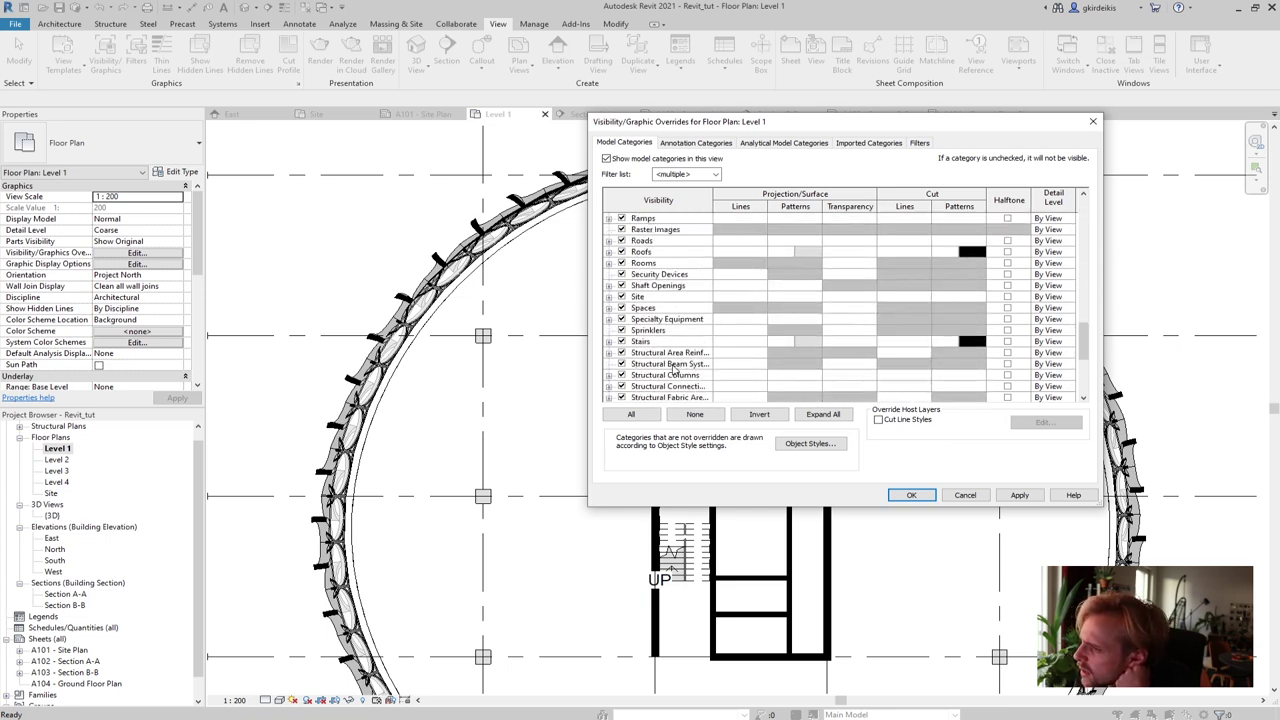
left_click(696, 342)
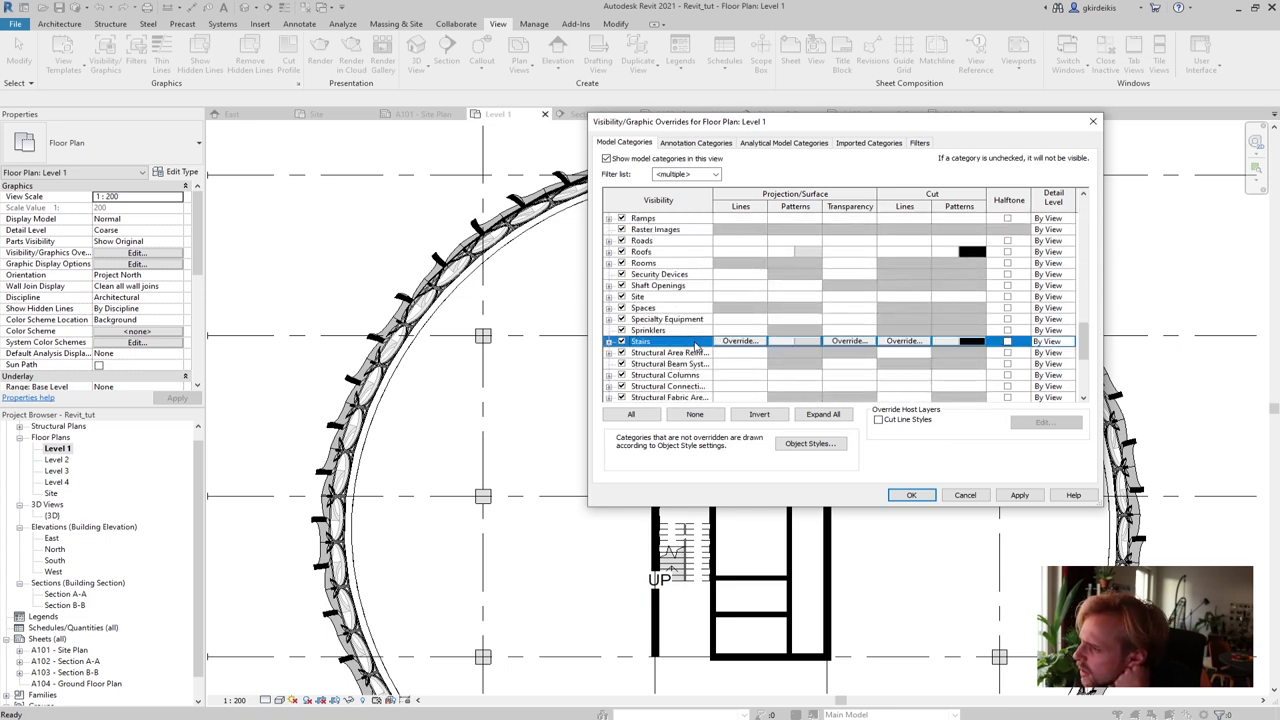
left_click(810, 348)
left_click(820, 326)
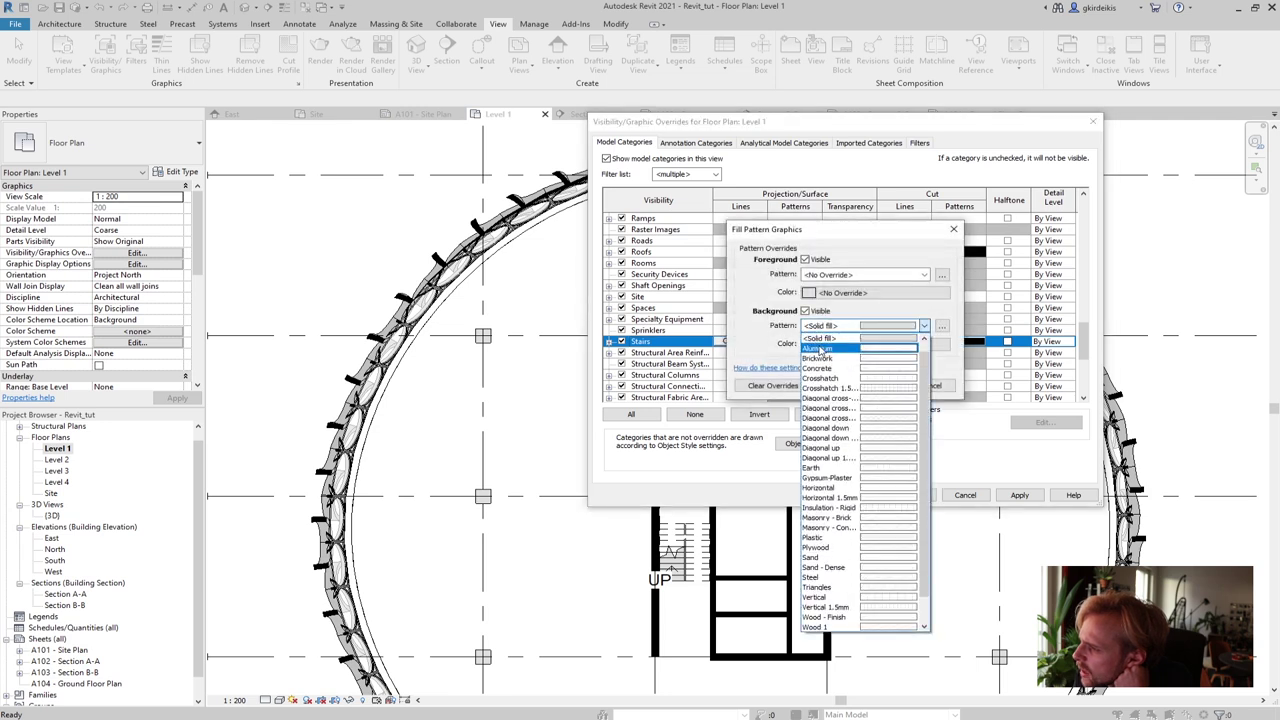
left_click(825, 340)
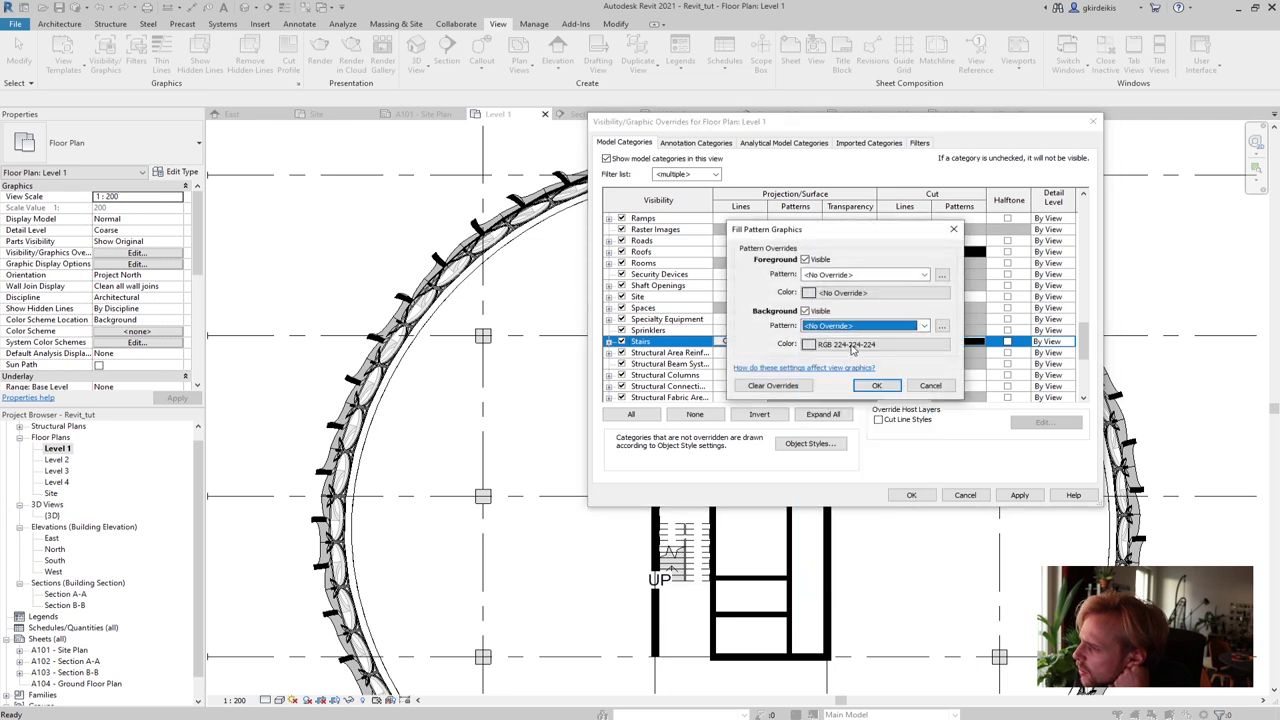
left_click(855, 344)
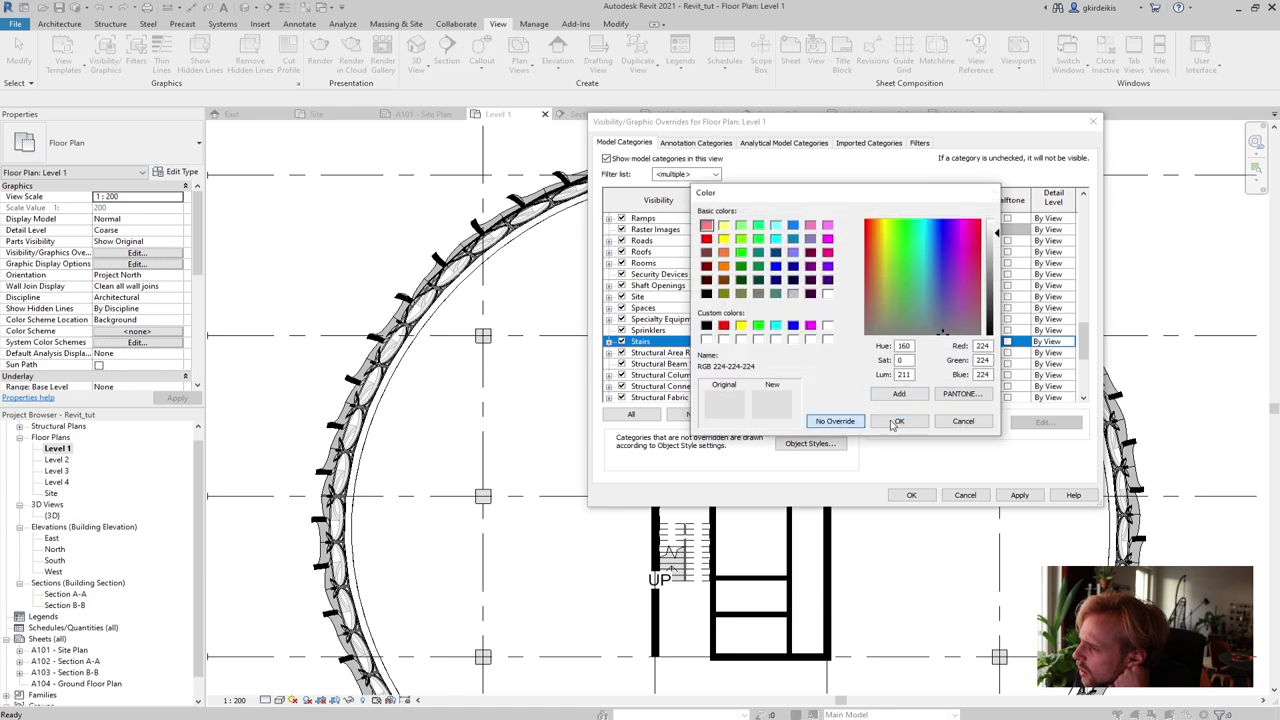
left_click(835, 421)
left_click(876, 385)
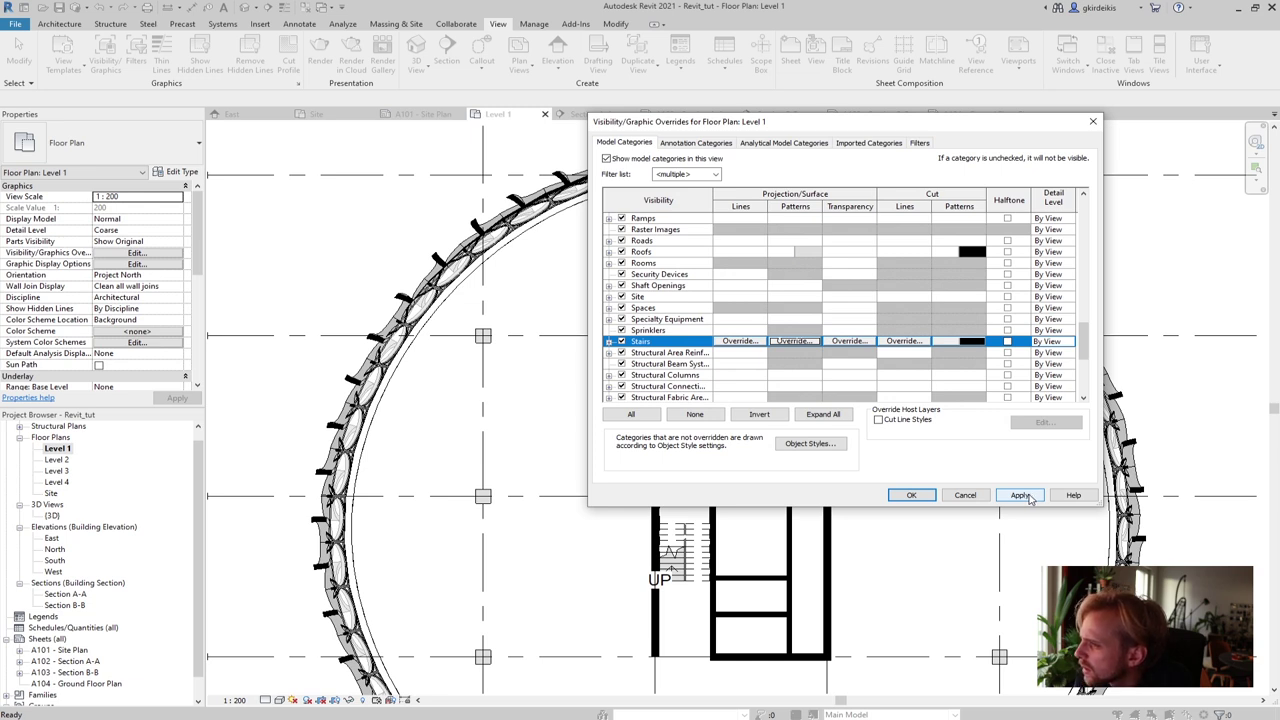
left_click(1020, 495)
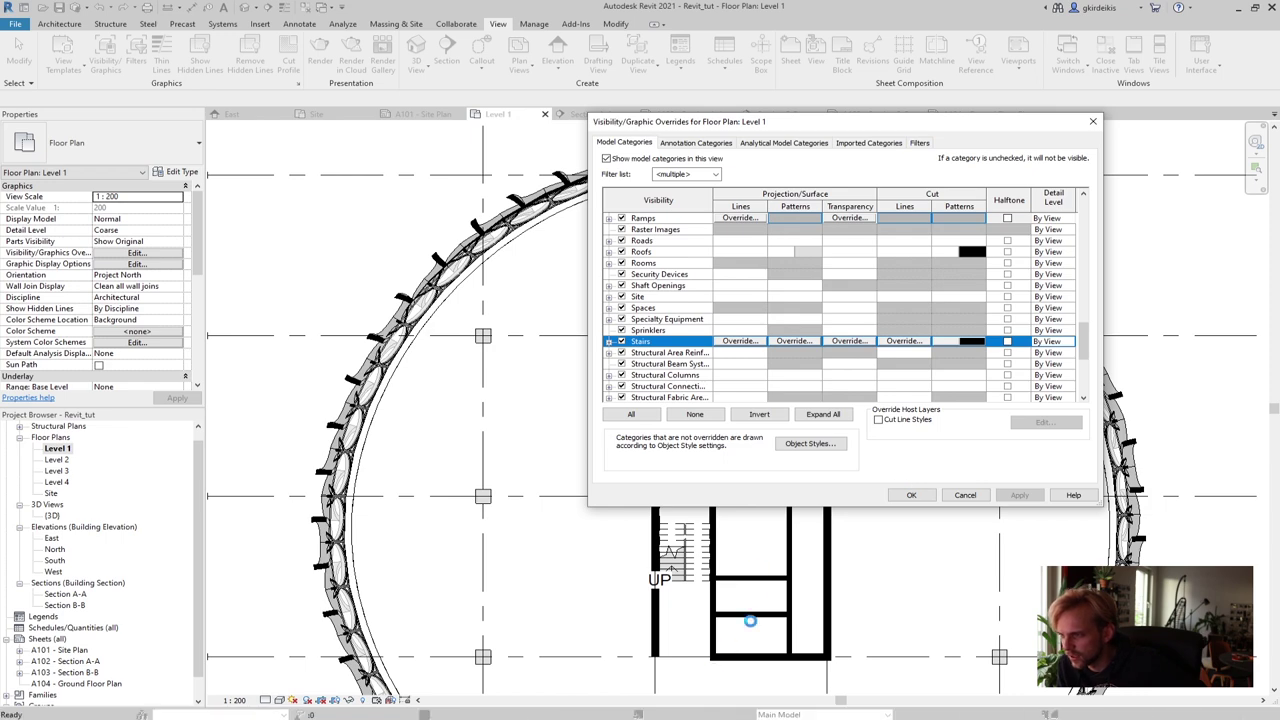
Uncheck Elevations under Annotation Categories in Visibility/Graphics and close the dialog
left_click(913, 495)
scroll(919, 497, "down", 5)
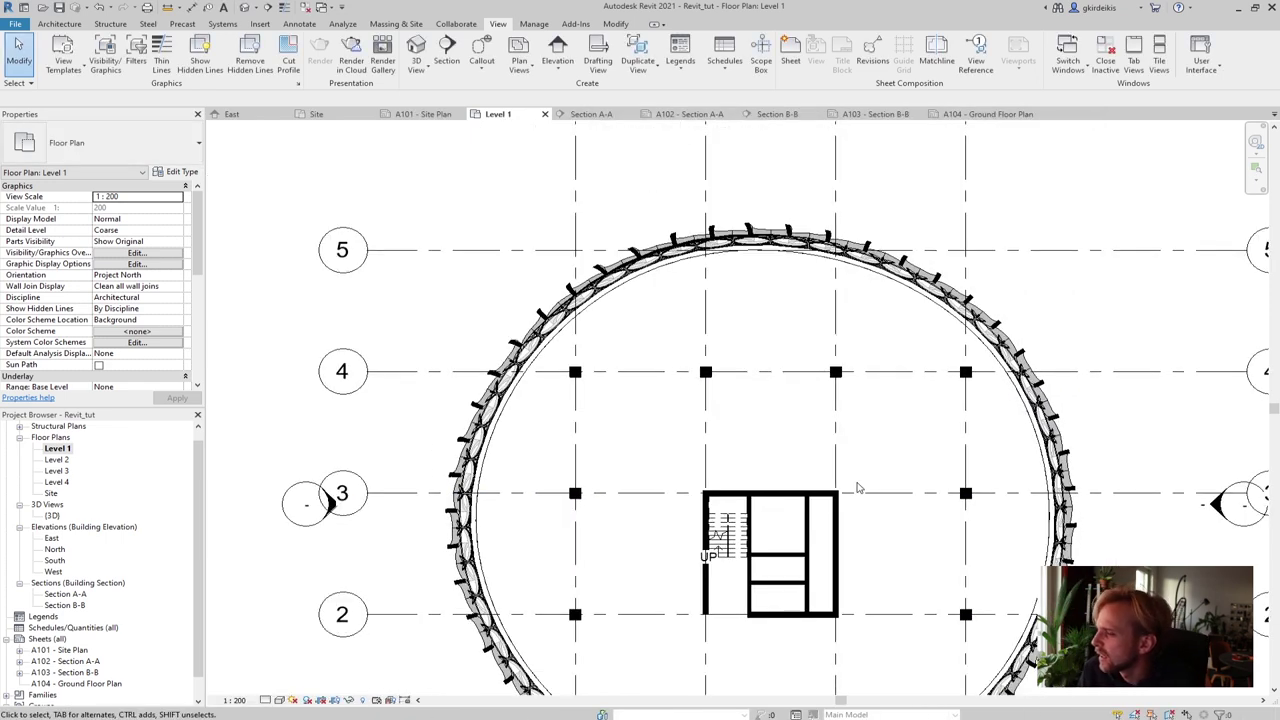
middle_click_drag(810, 505, 754, 430)
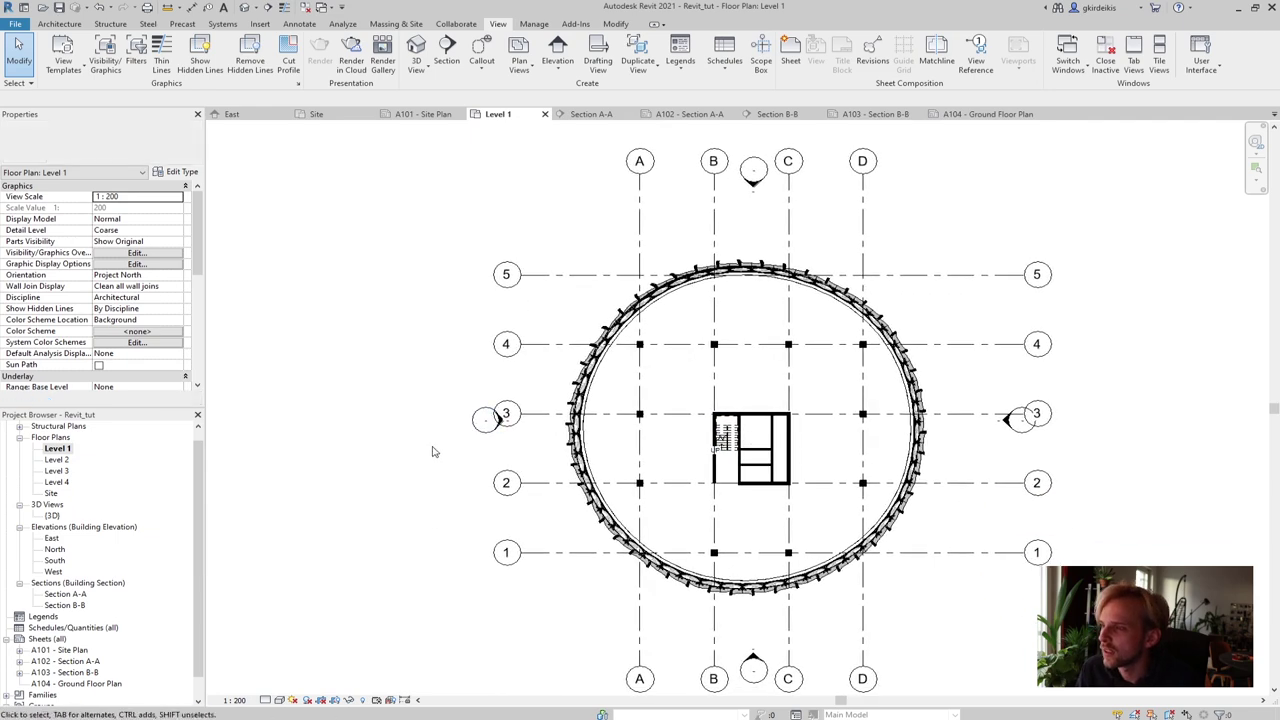
left_click(103, 66)
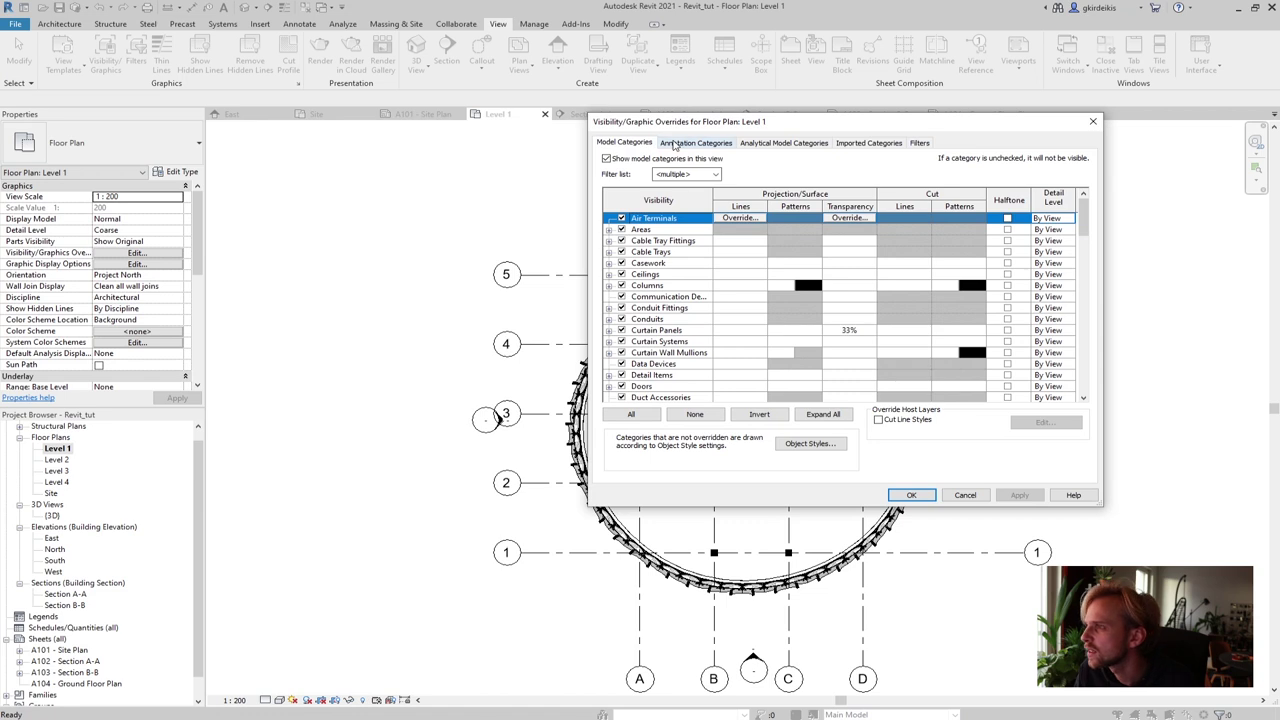
left_click(679, 146)
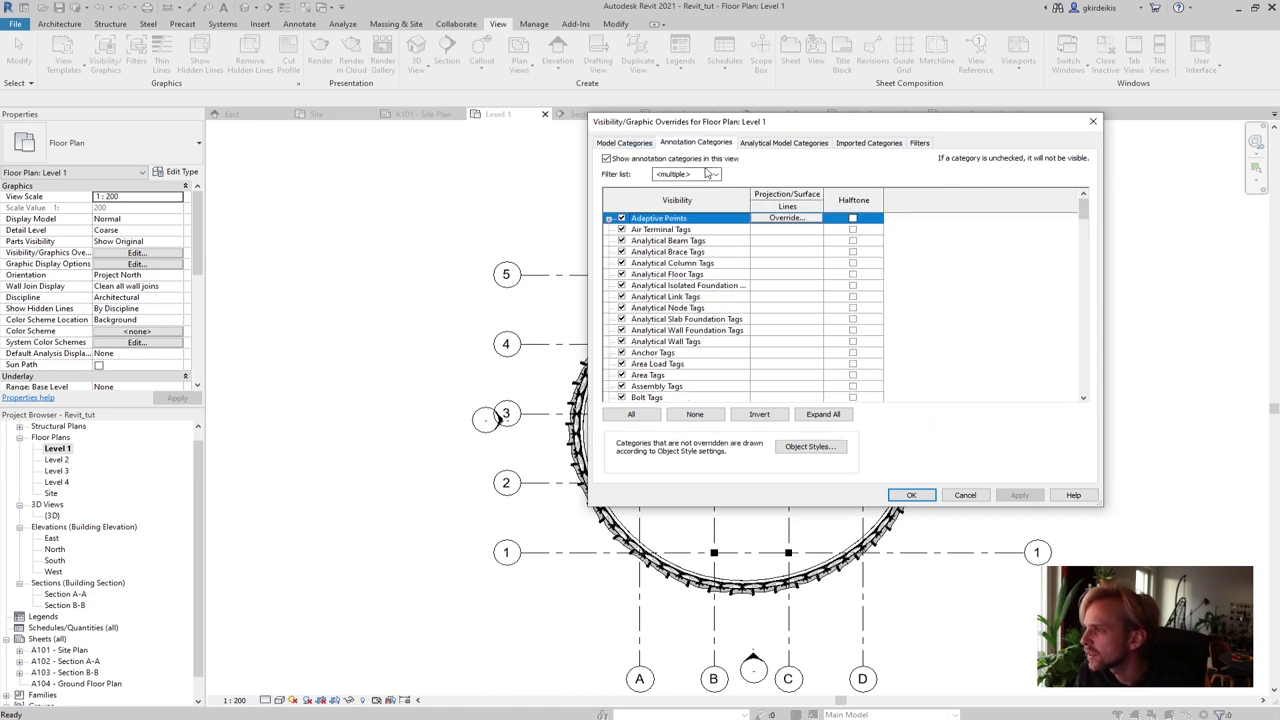
scroll(700, 315, "down", 8)
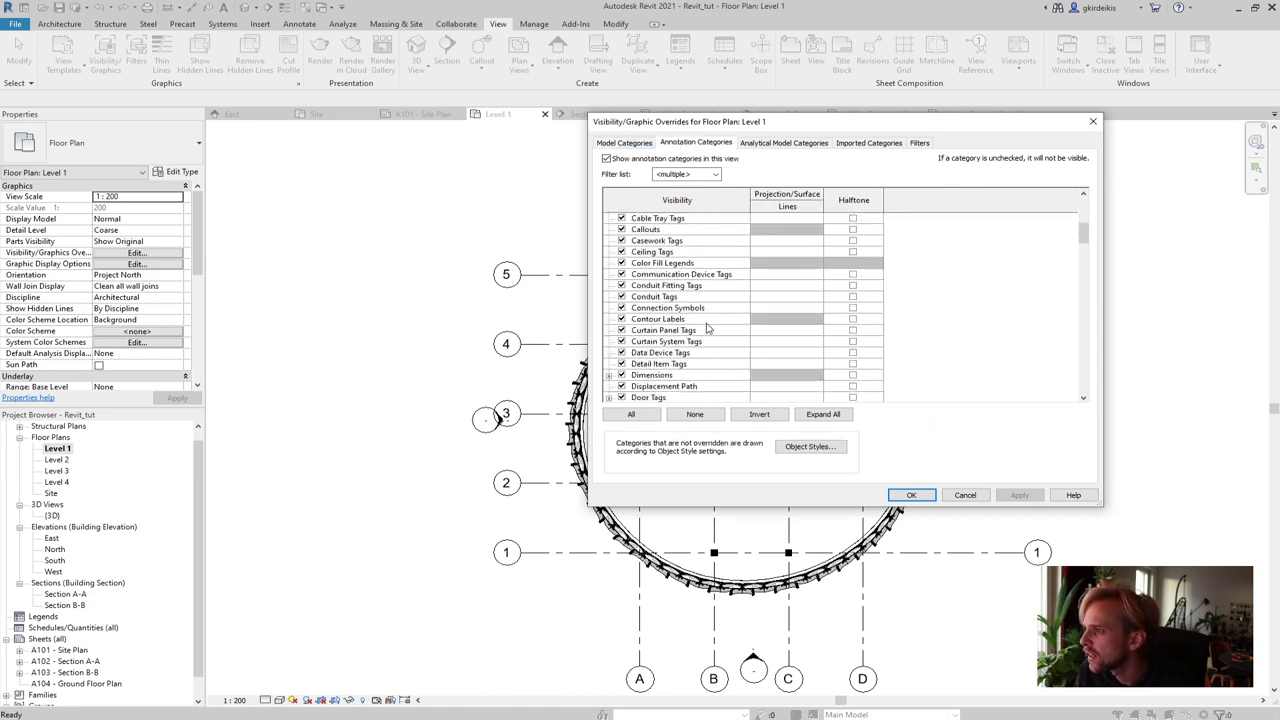
scroll(707, 328, "down", 6)
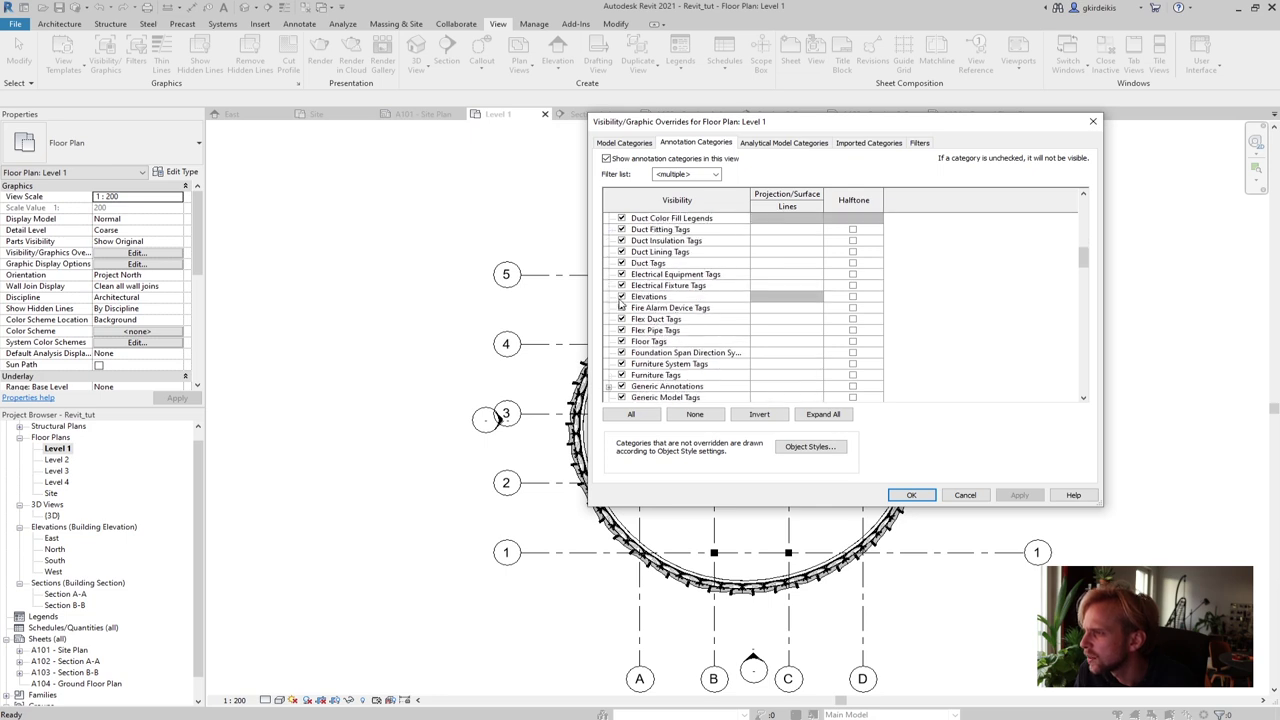
left_click(621, 297)
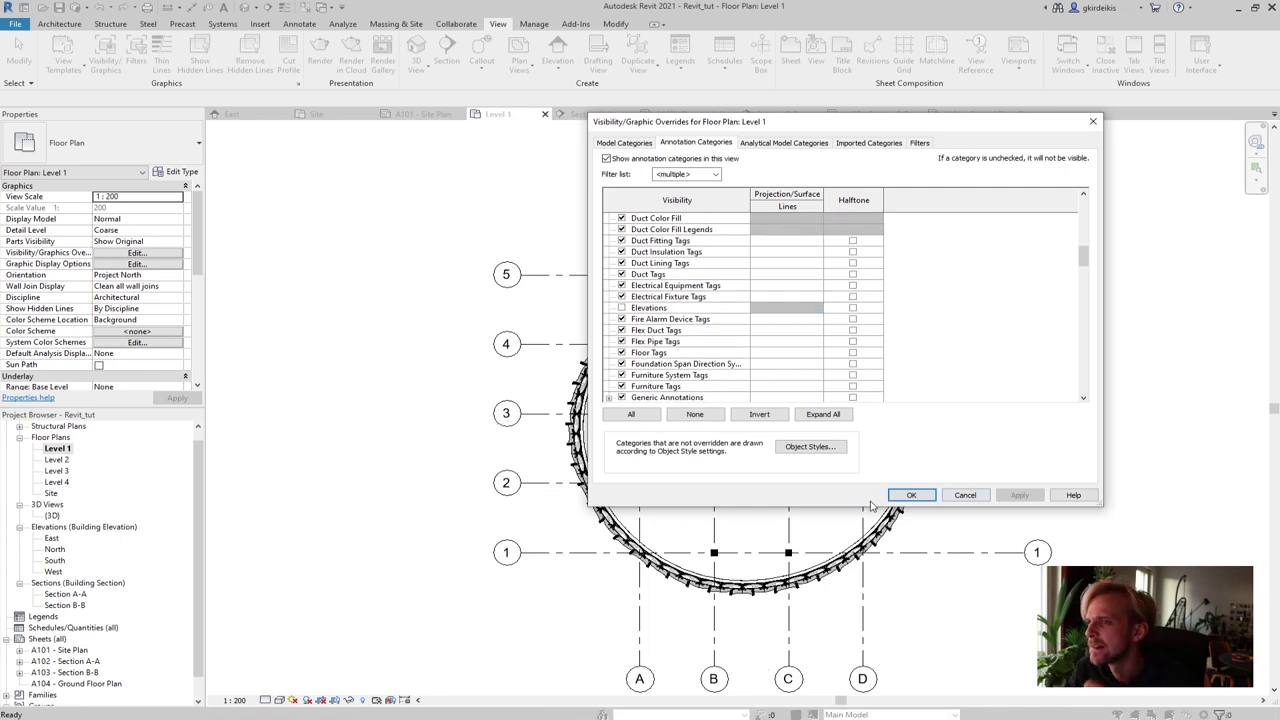
left_click(902, 497)
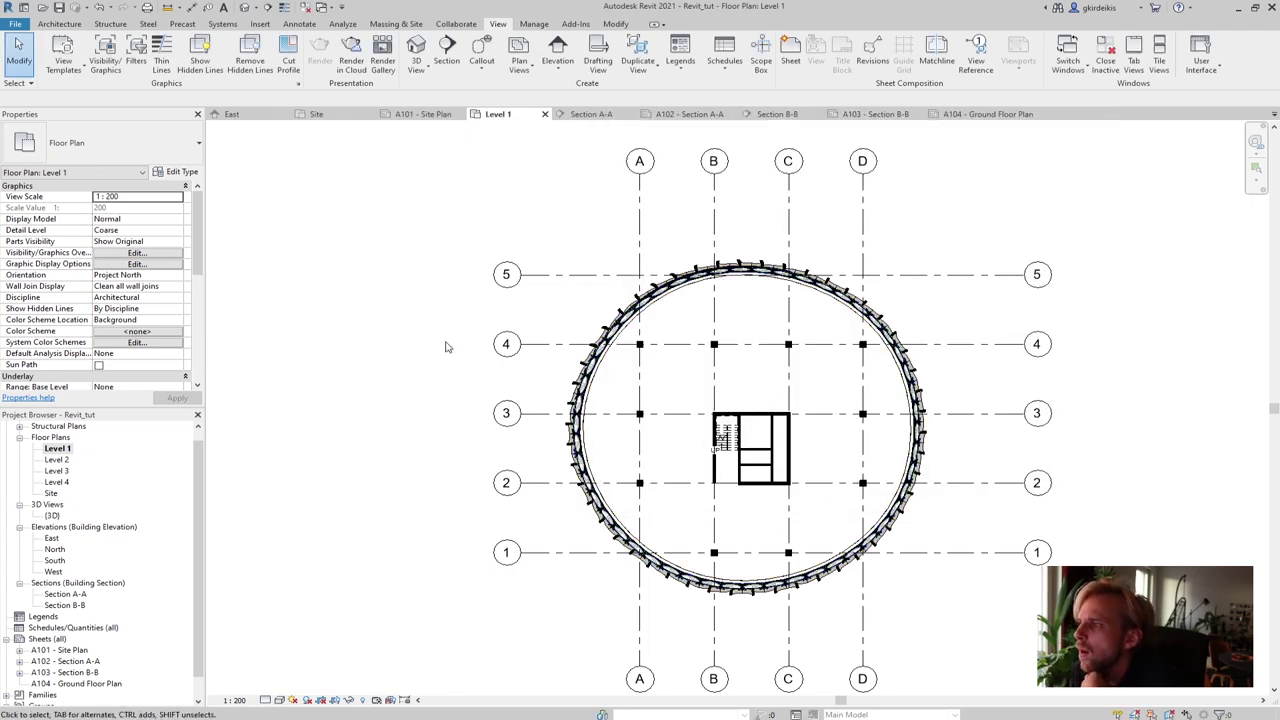
middle_click_drag(447, 347, 366, 323)
scroll(369, 325, "down", 1)
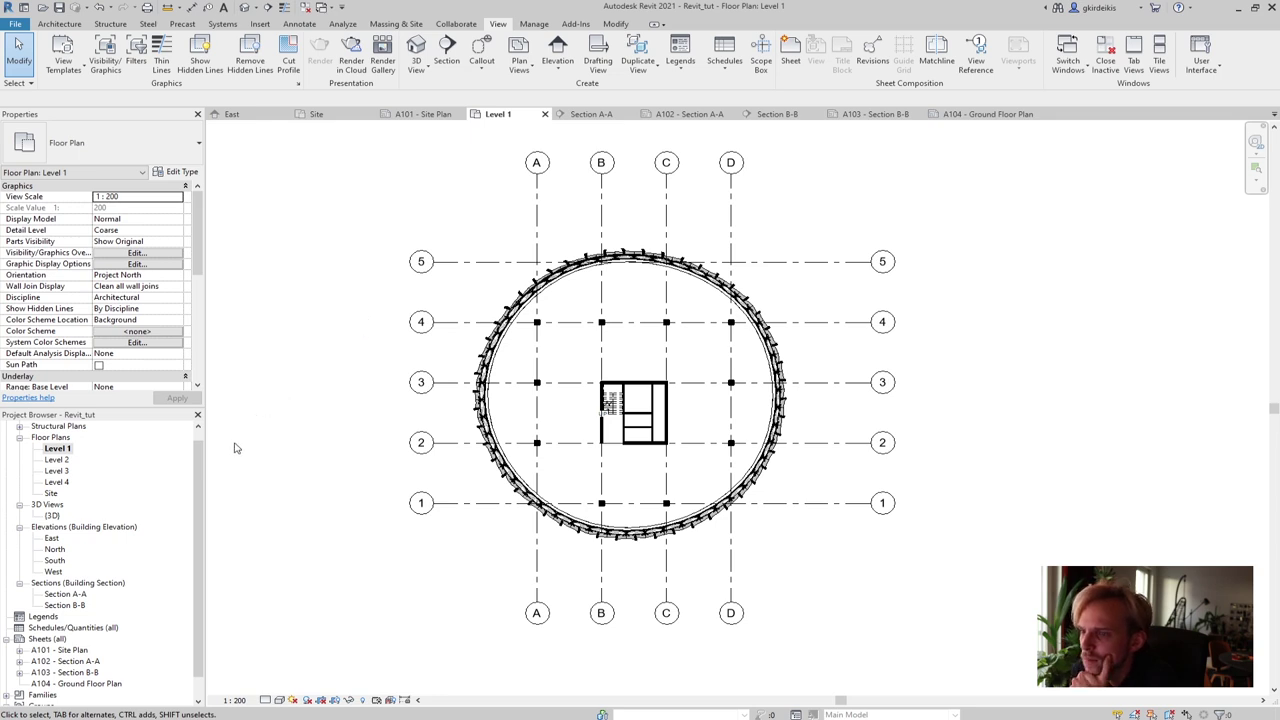
double_click(63, 595)
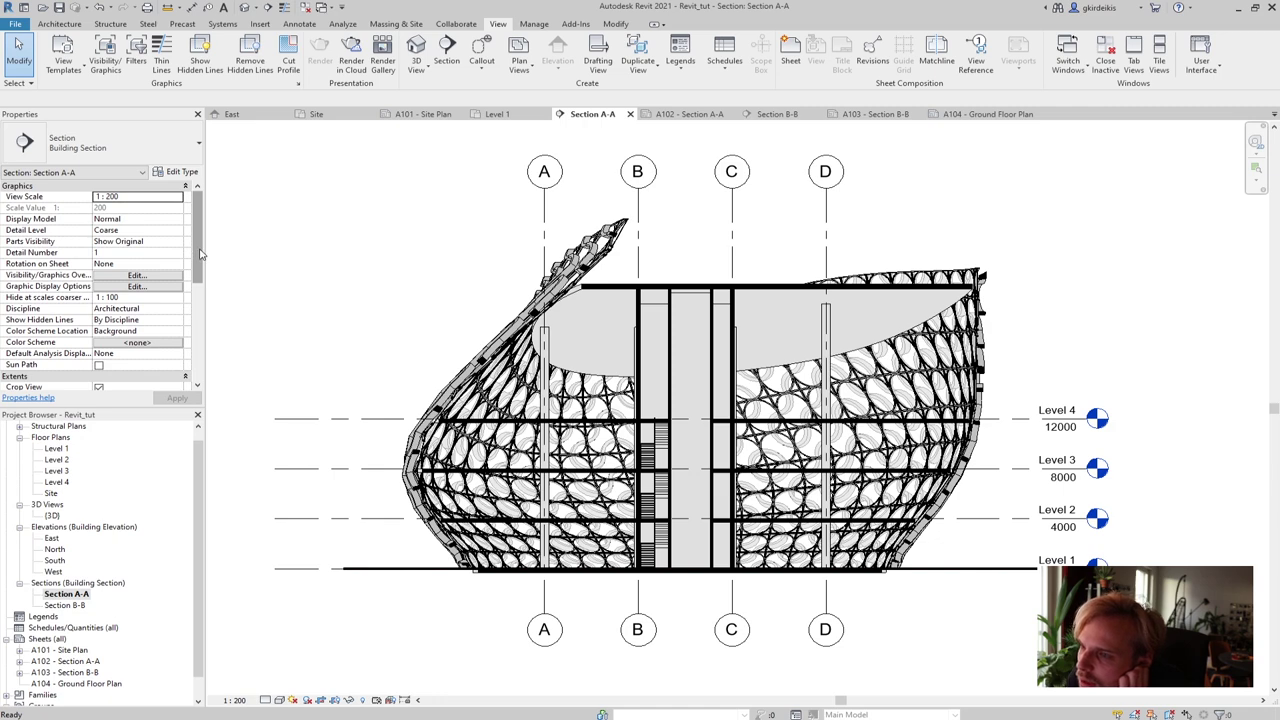
left_click(150, 287)
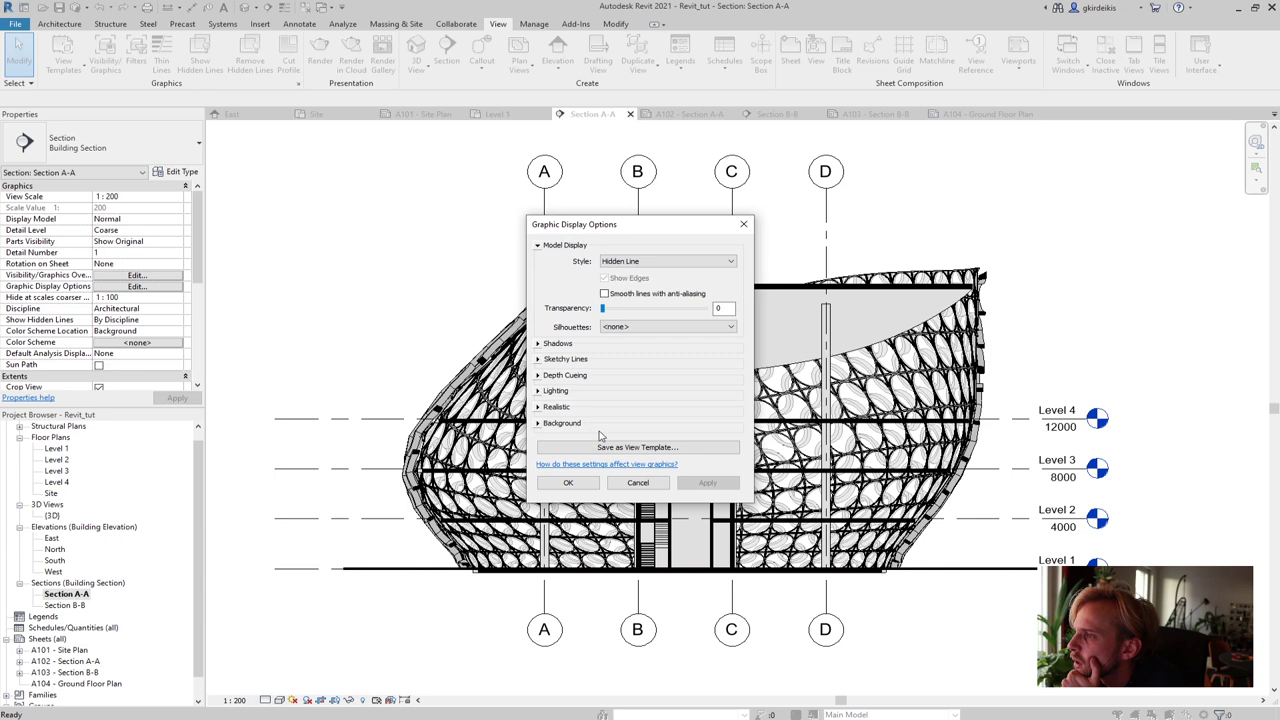
left_click(743, 224)
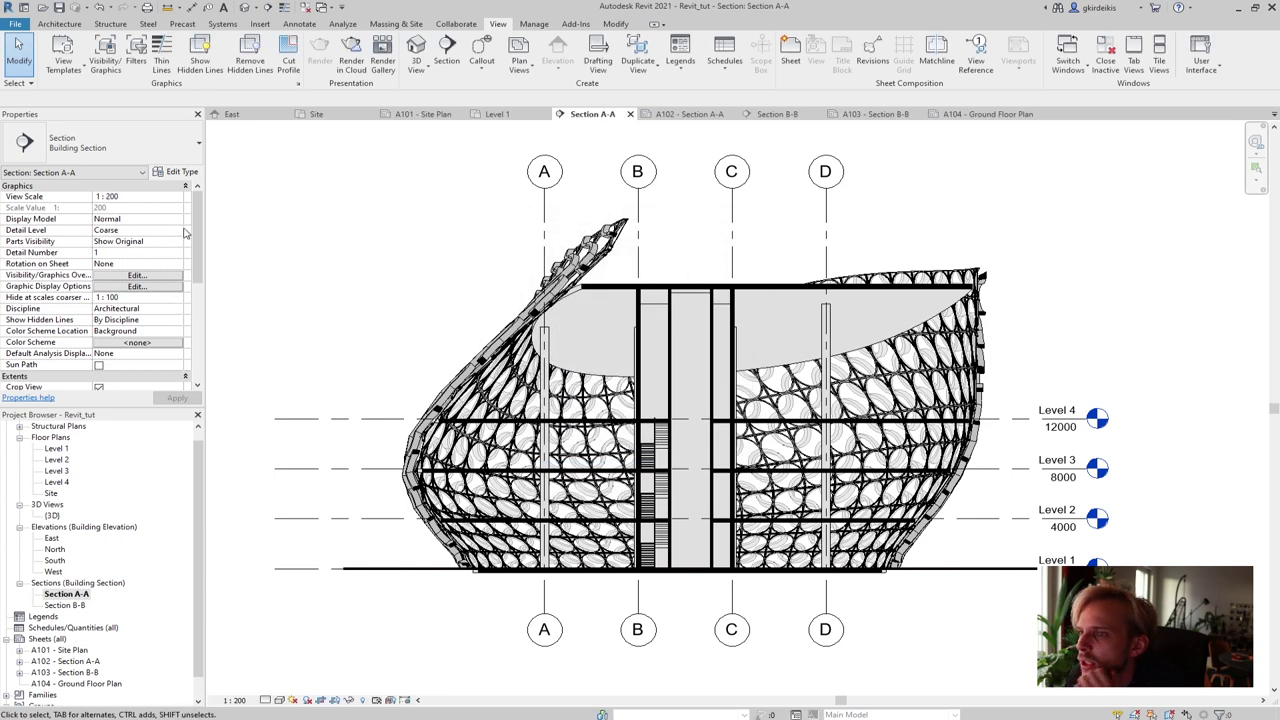
left_click_drag(197, 236, 212, 241)
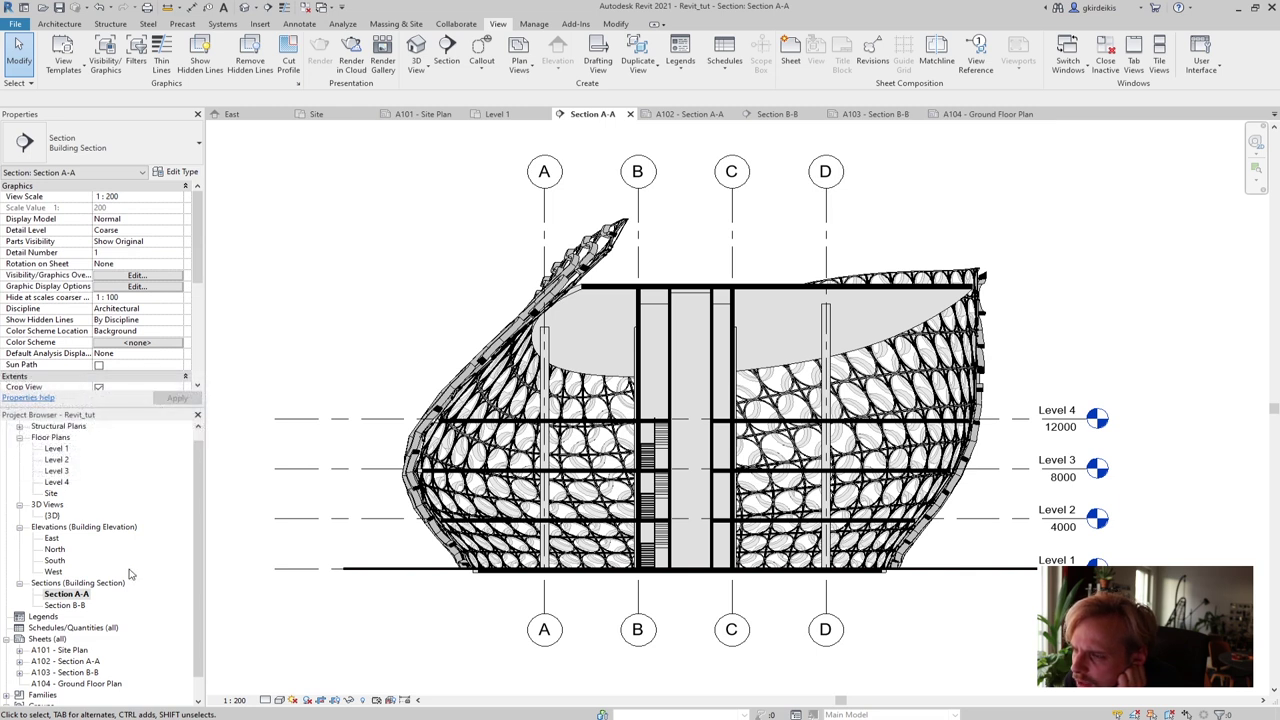
left_click_drag(199, 252, 204, 330)
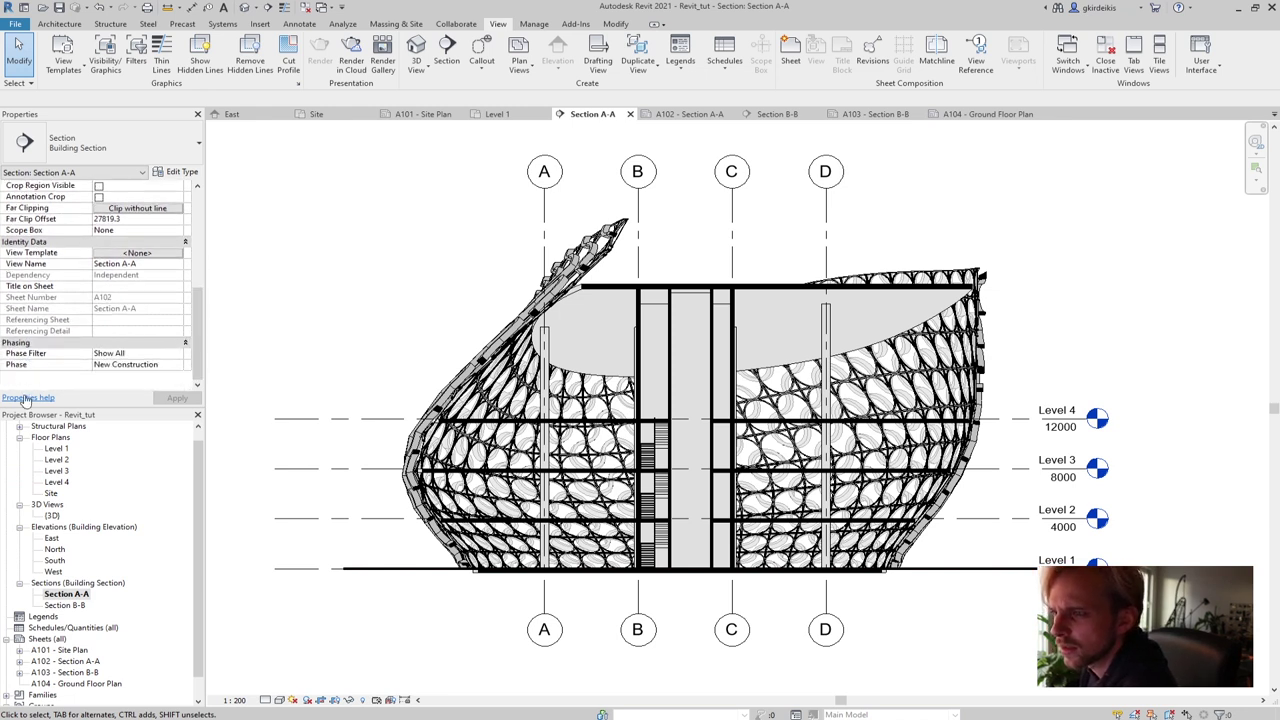
double_click(60, 449)
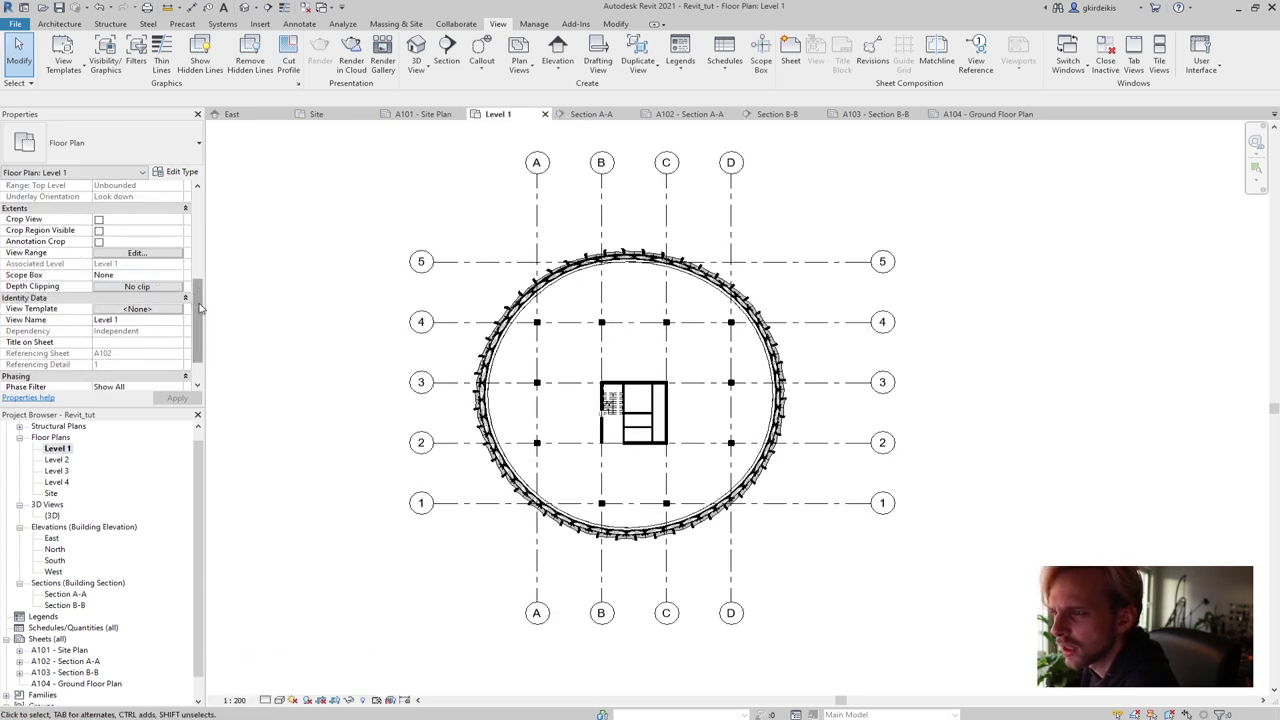
scroll(198, 298, "up", 3)
scroll(206, 300, "down", 3)
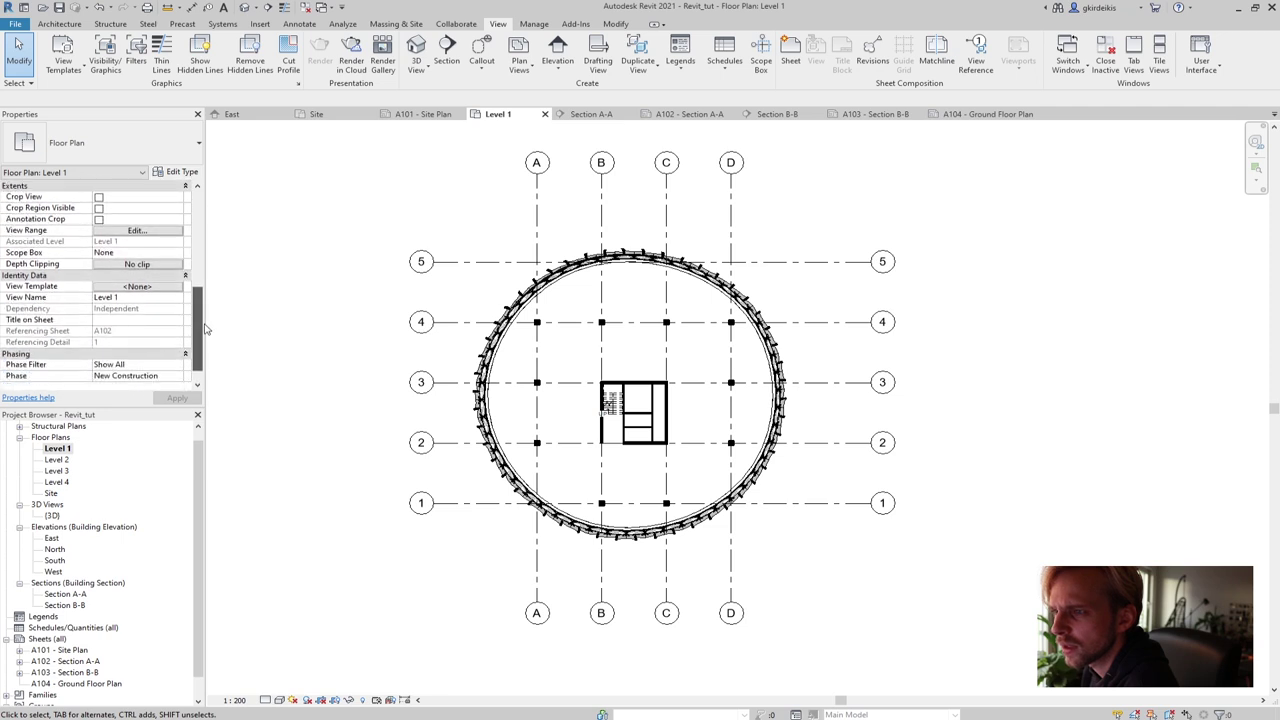
scroll(200, 355, "up", 8)
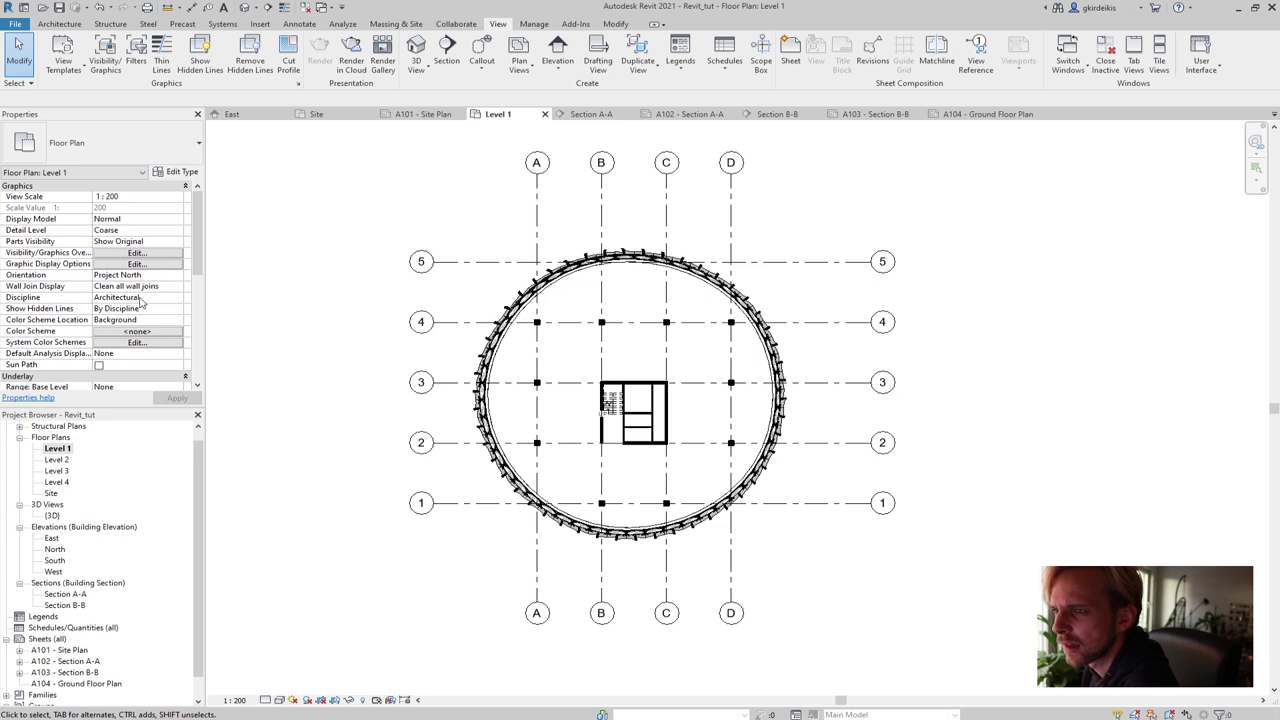
left_click(137, 264)
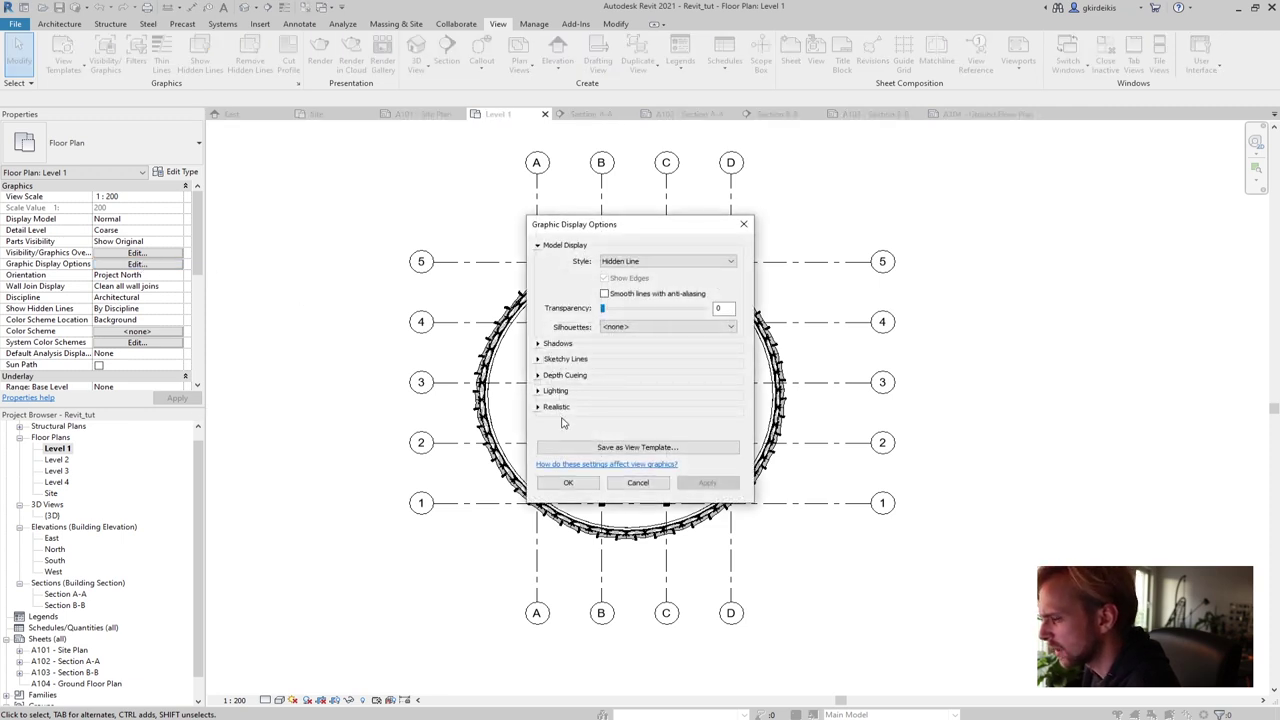
left_click(638, 483)
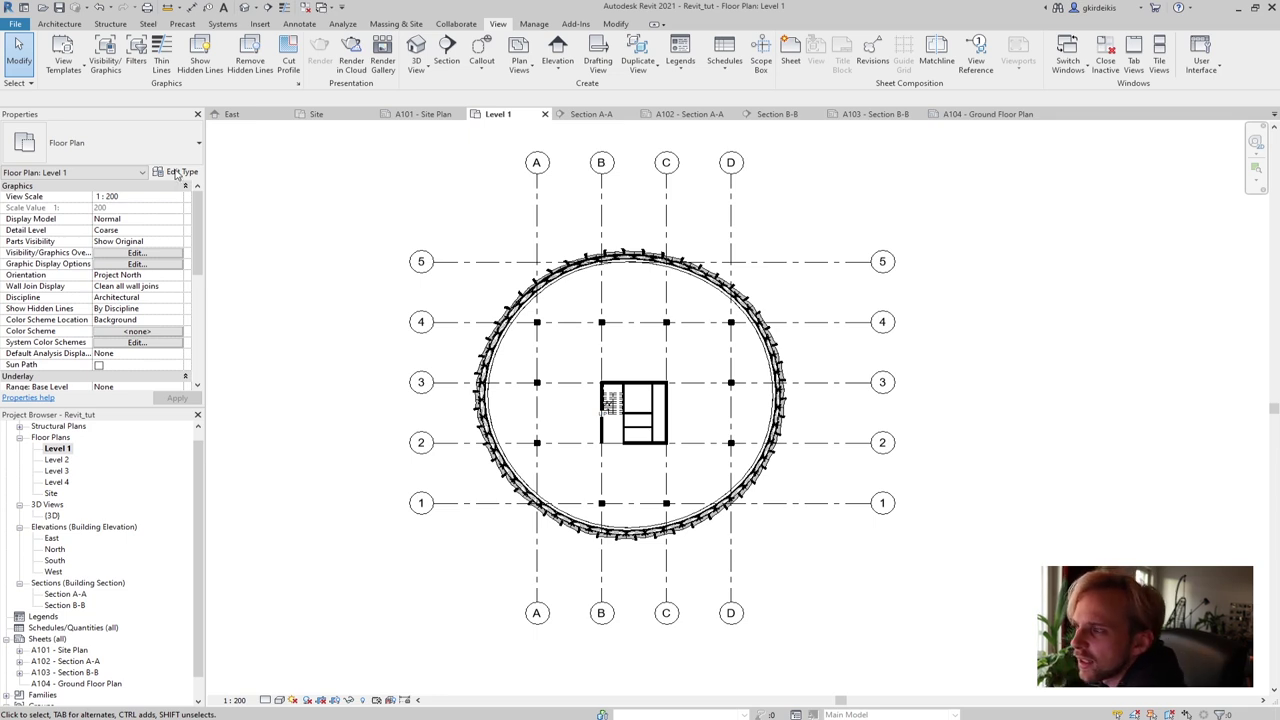
middle_click_drag(375, 319, 371, 277)
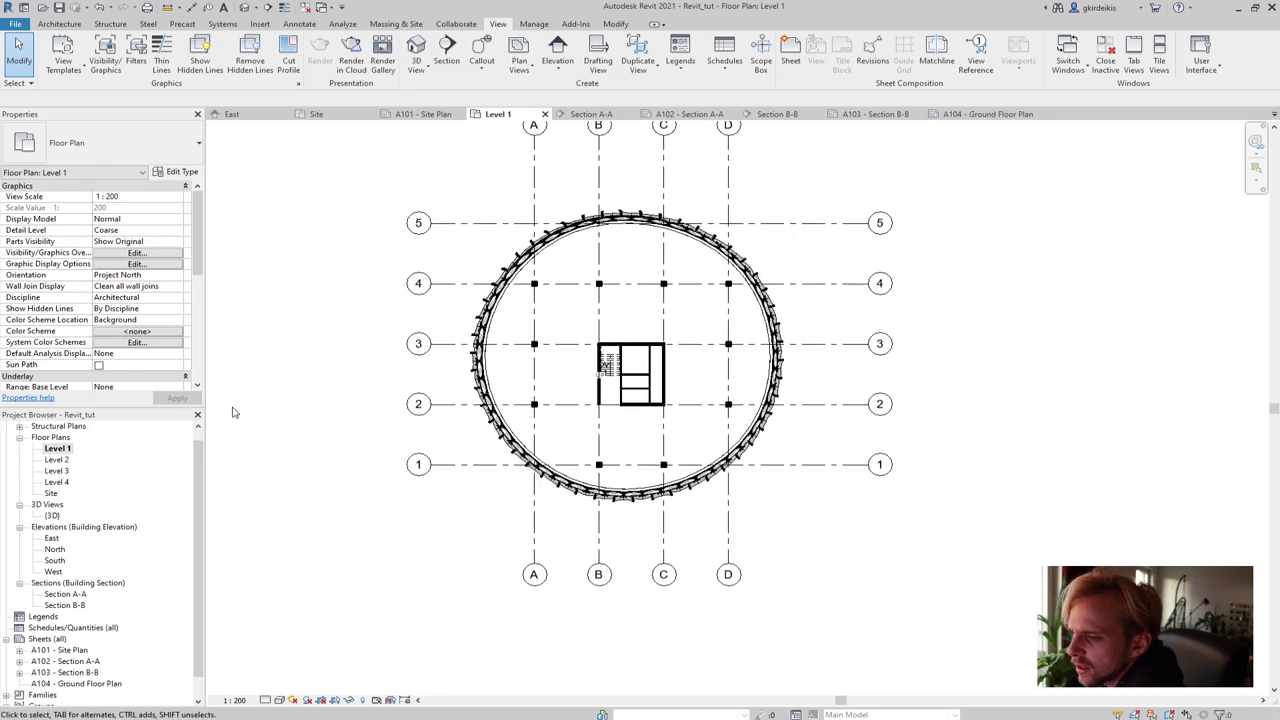
Open sheet A104 and drop Floor Plan Level 1 onto it as a viewport
double_click(85, 684)
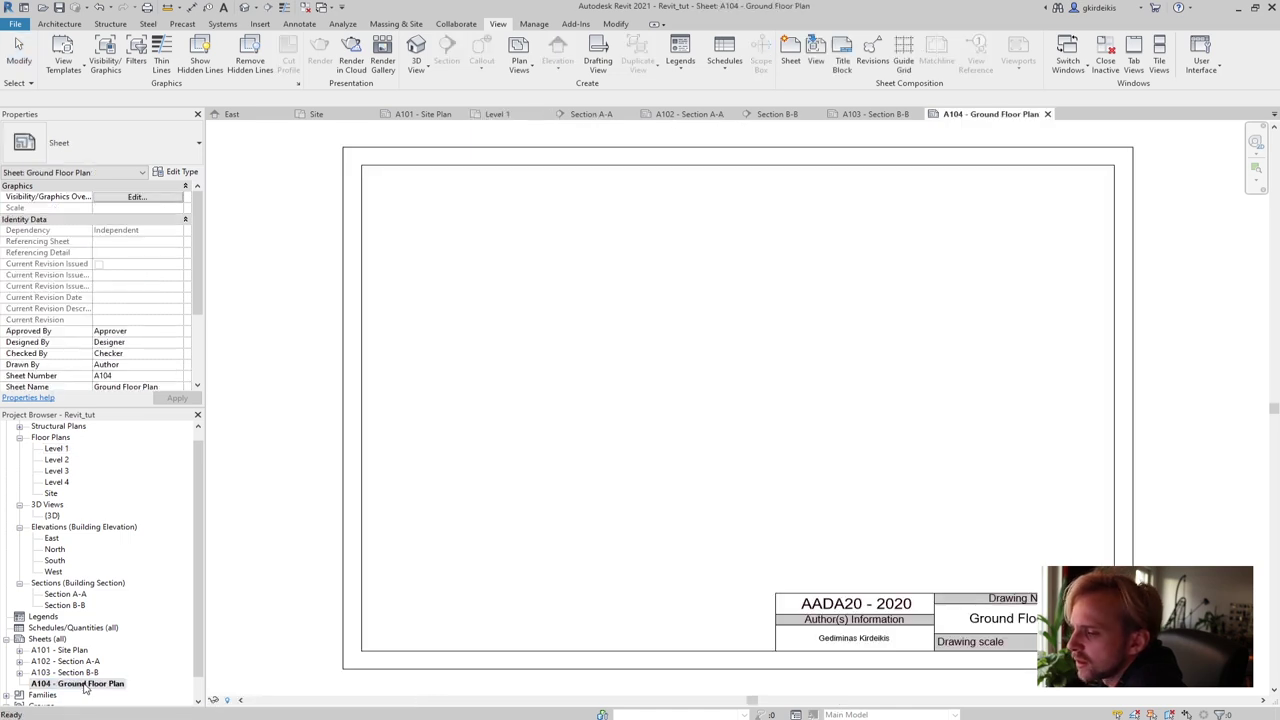
left_click(61, 452)
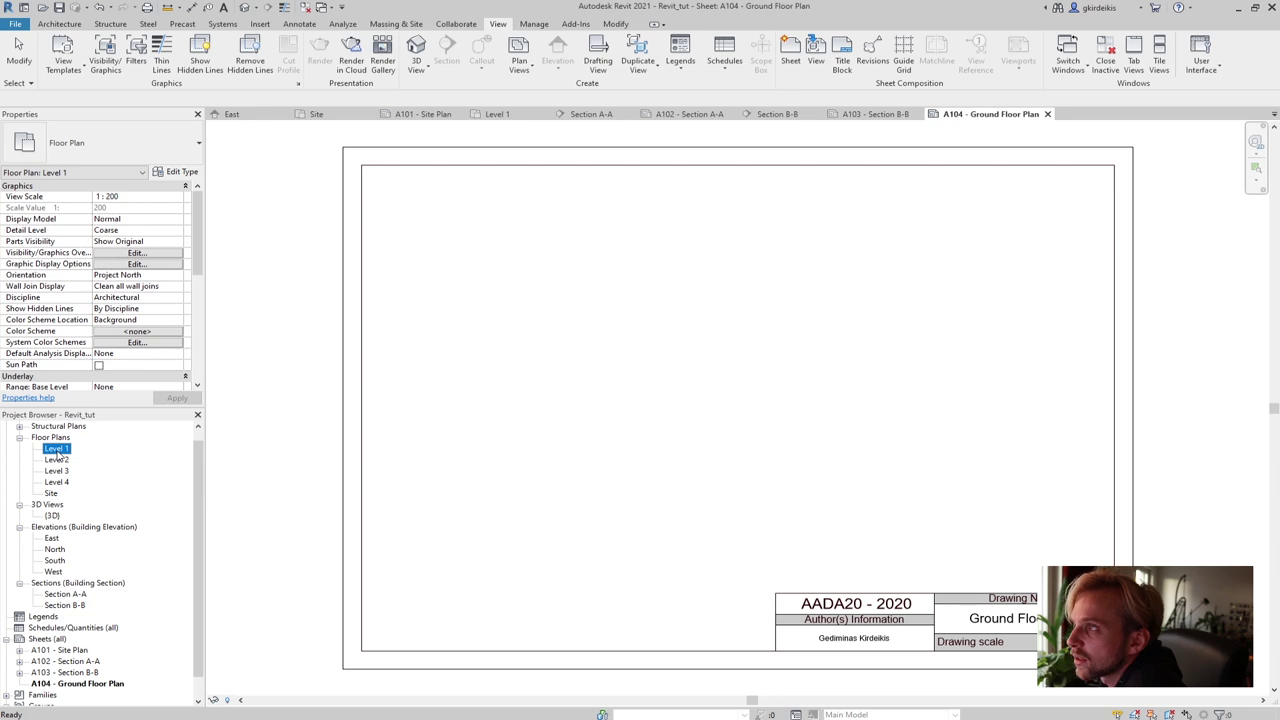
left_click_drag(60, 450, 700, 373)
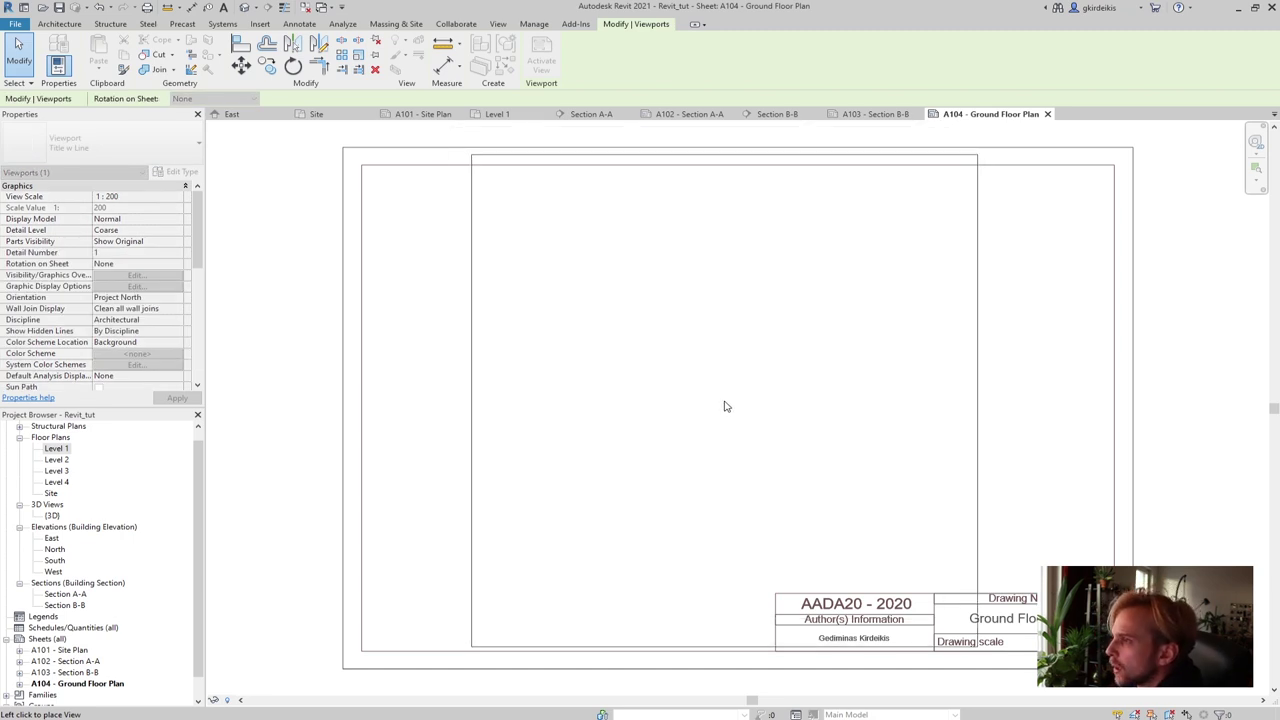
left_click(718, 411)
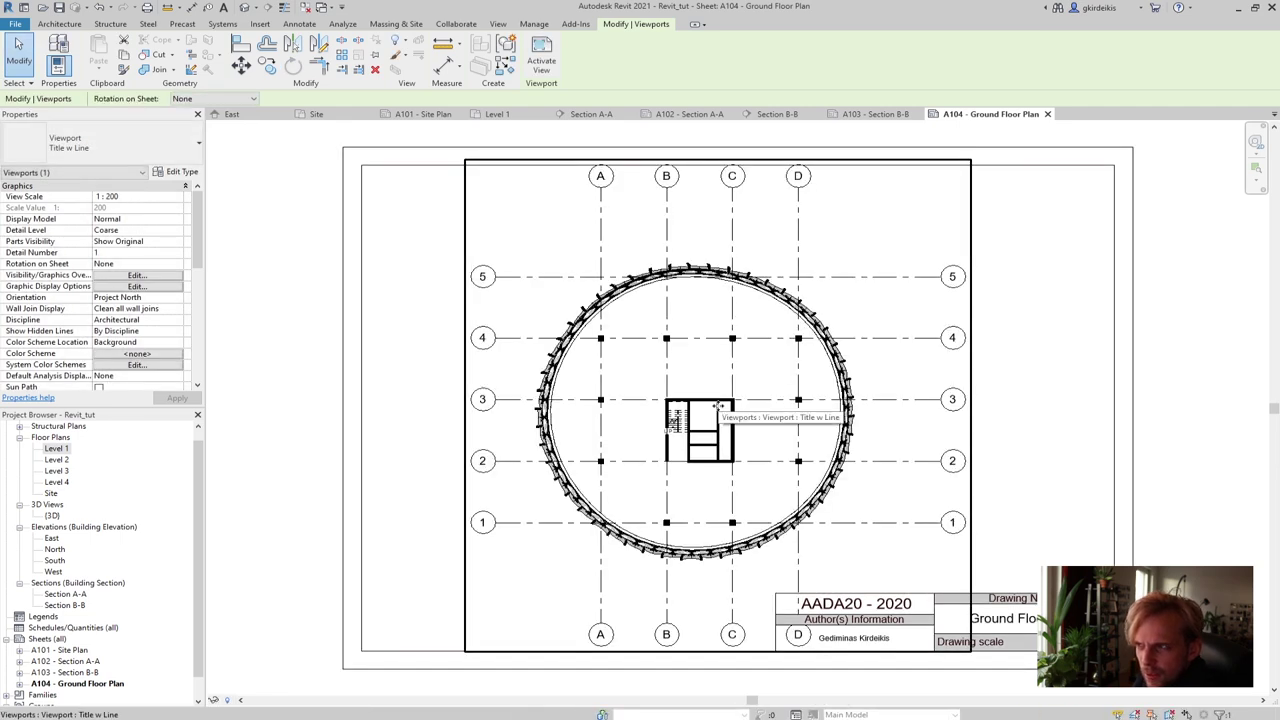
Nudge the Level 1 viewport up and left on sheet A104 with Move
left_click_drag(749, 370, 648, 373)
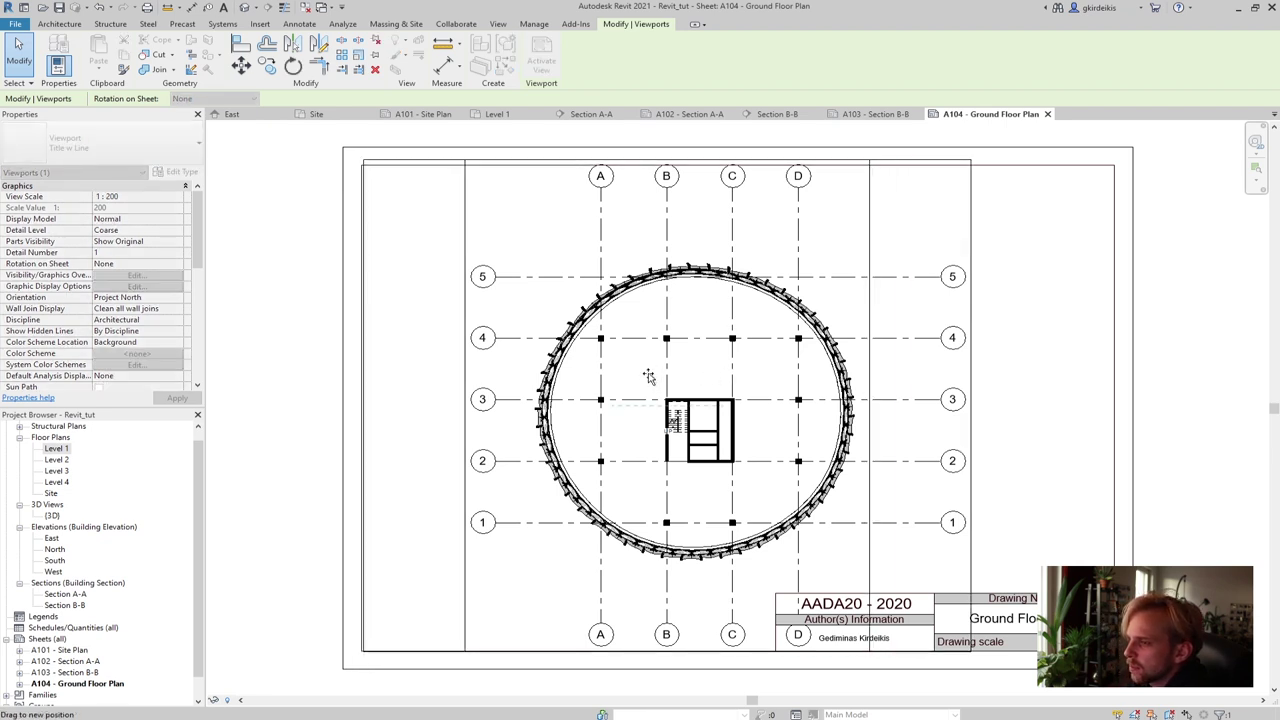
left_click(1033, 368)
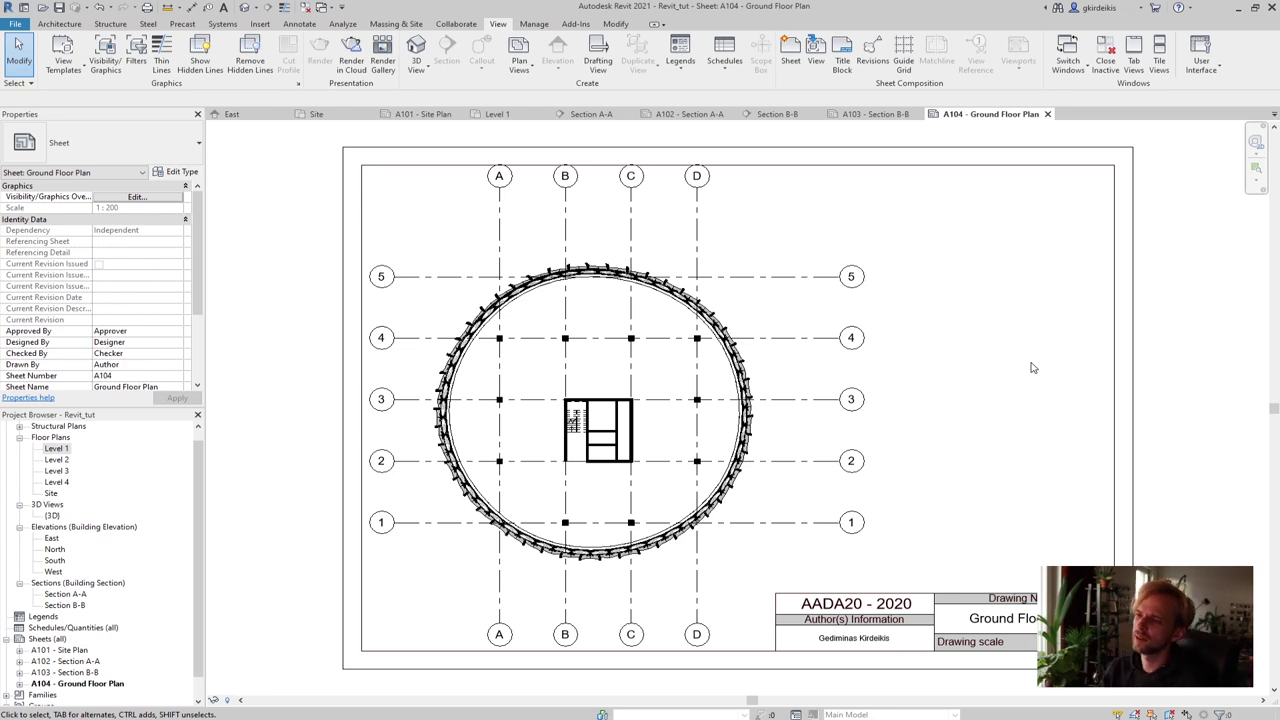
left_click(750, 240)
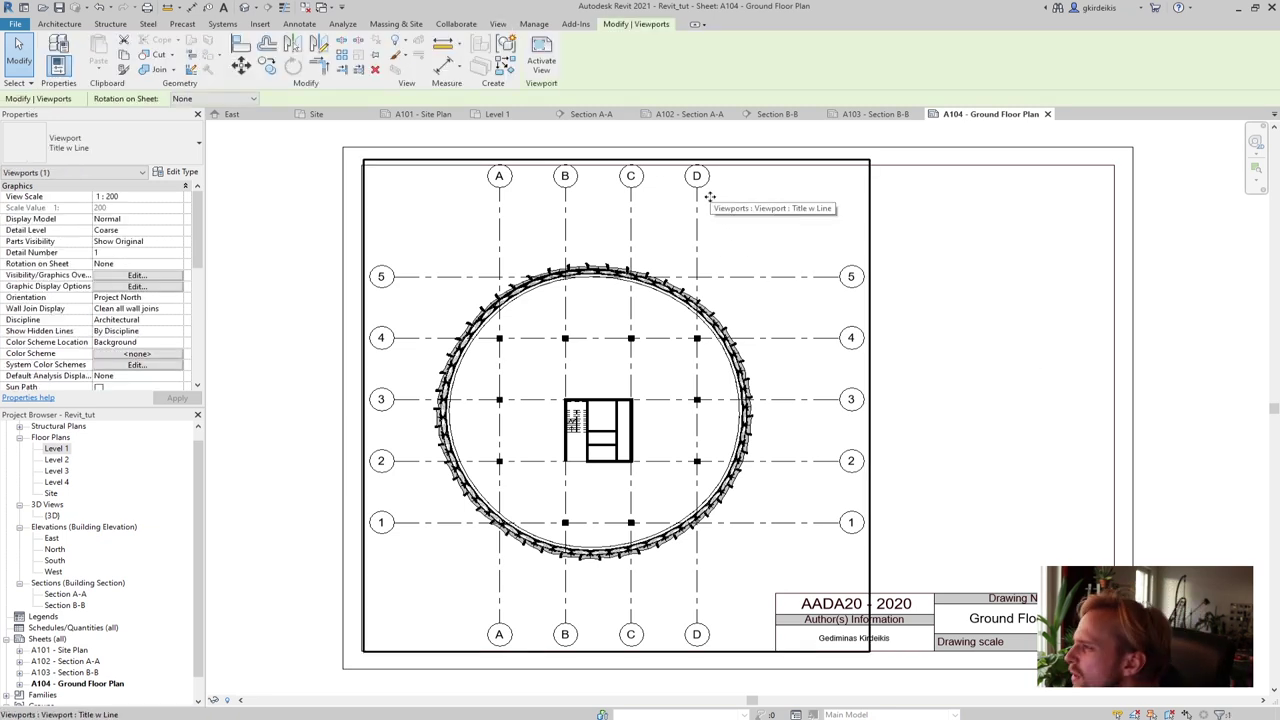
left_click_drag(708, 204, 697, 186)
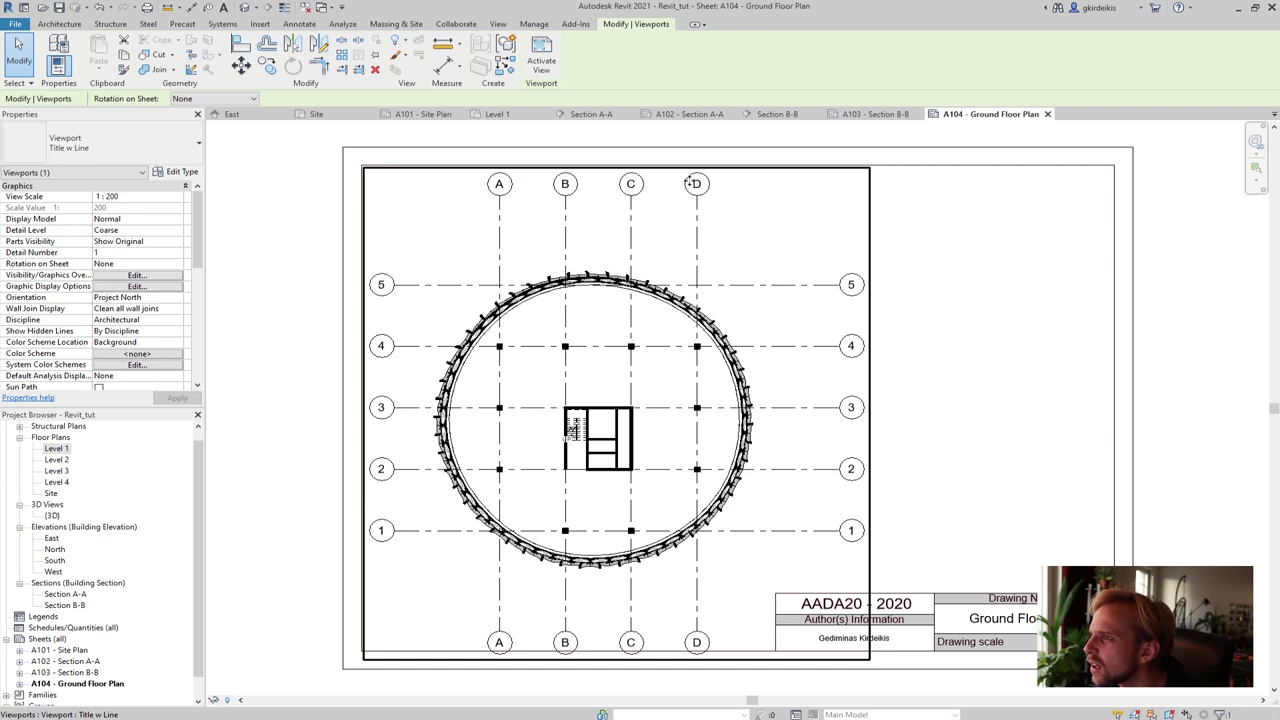
left_click(241, 66)
left_click(655, 238)
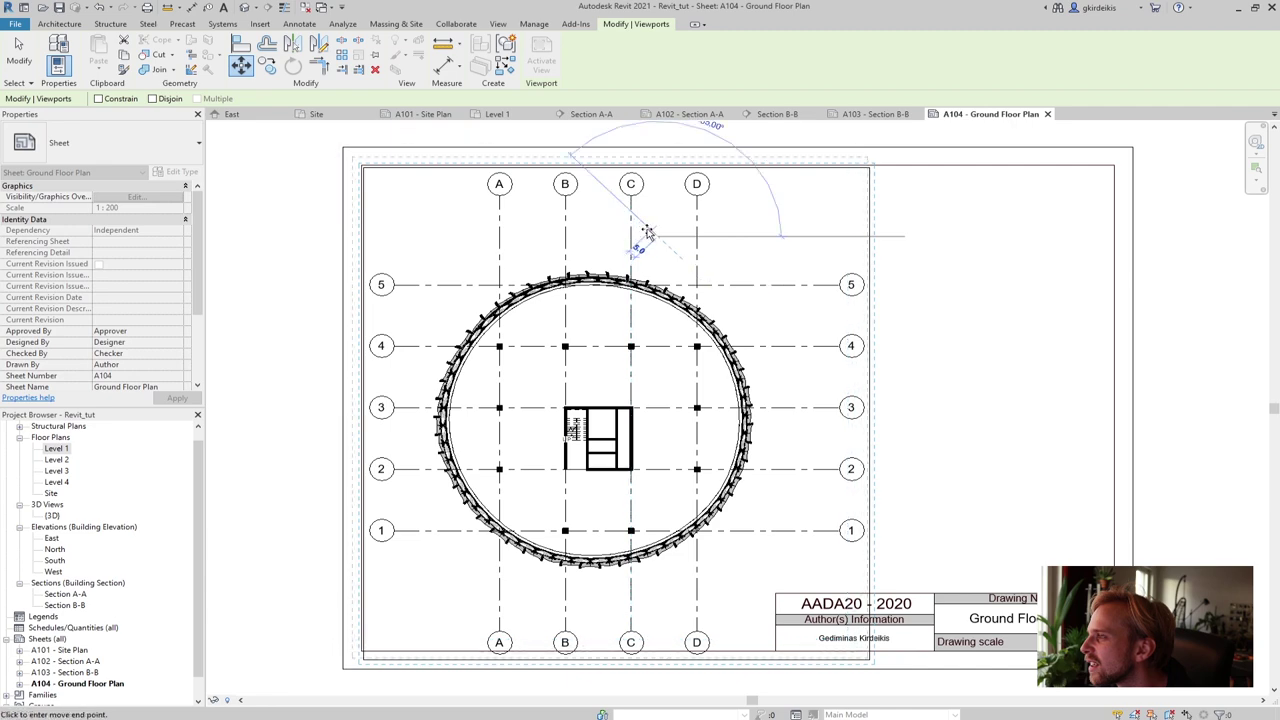
left_click(648, 232)
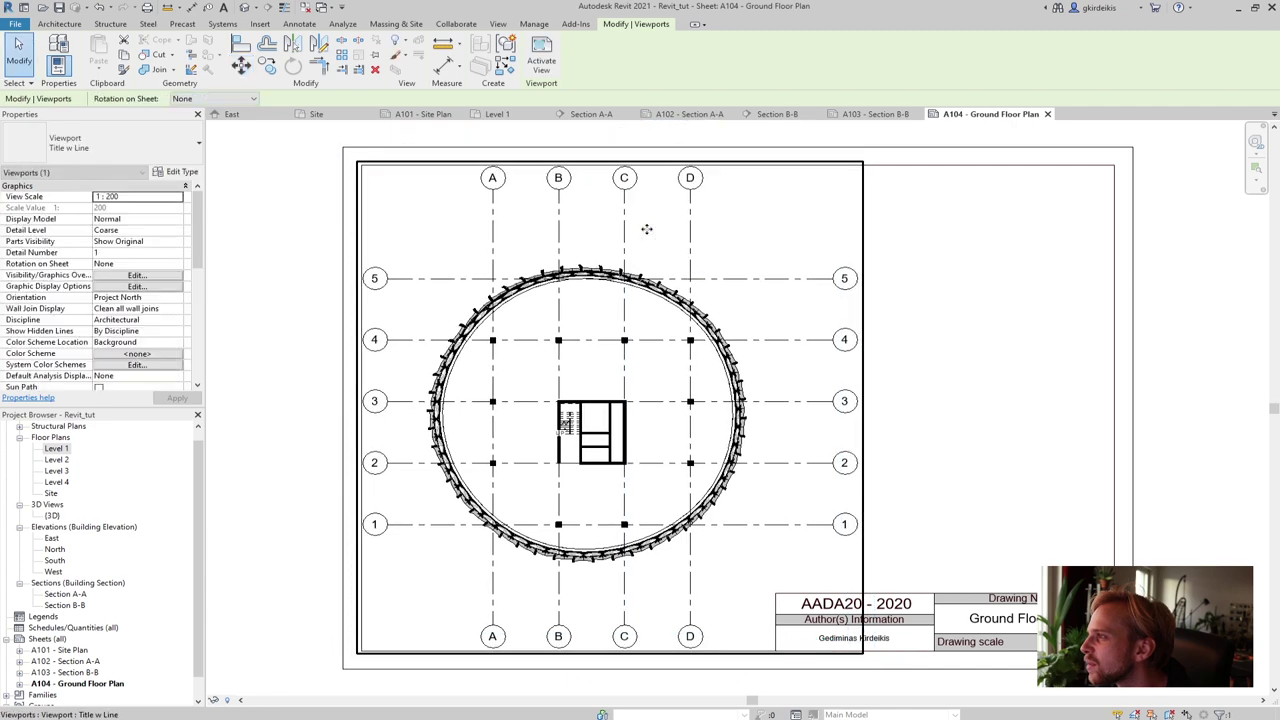
left_click(925, 264)
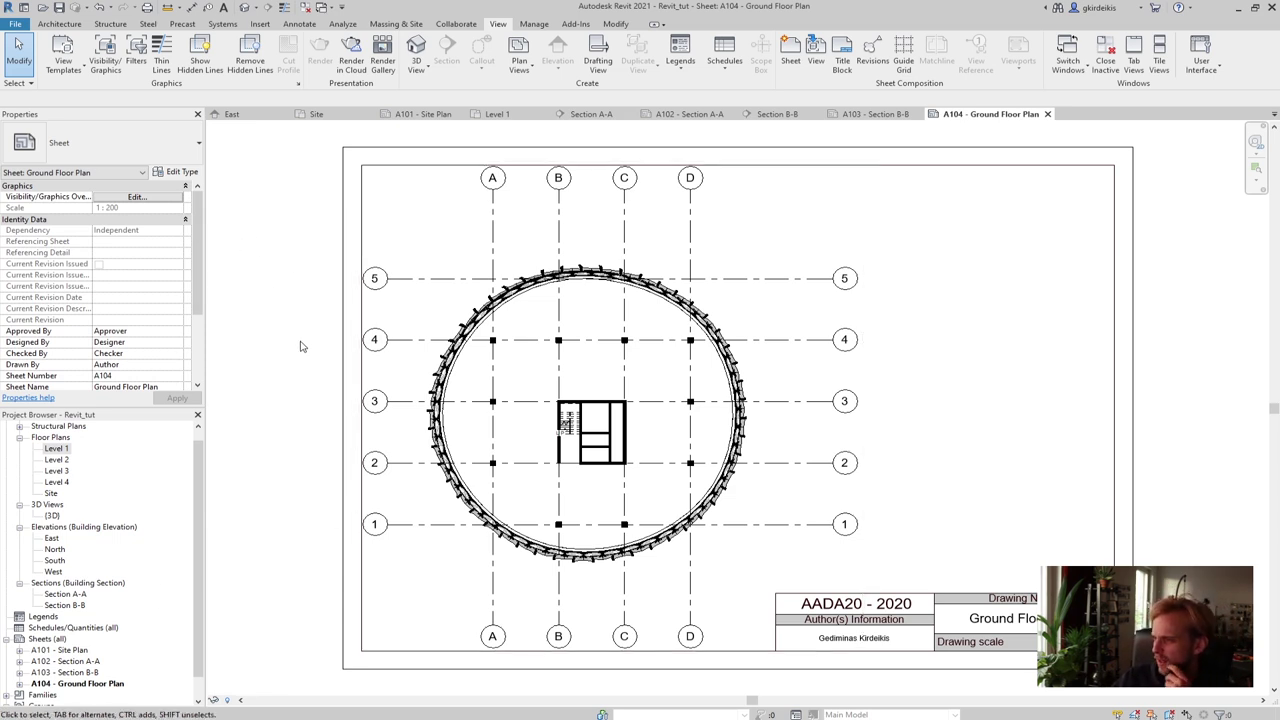
Review the Level 1 and {3D} view properties in the Project Browser
scroll(326, 337, "down", 4)
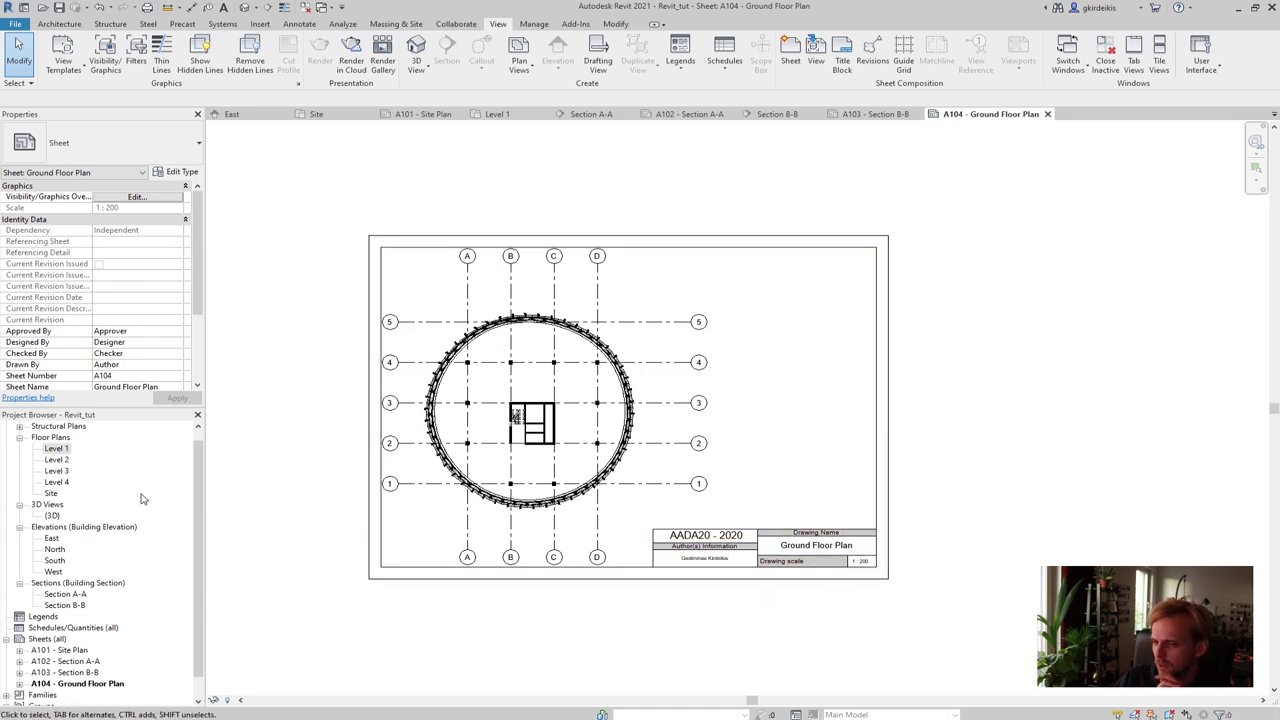
left_click(157, 449)
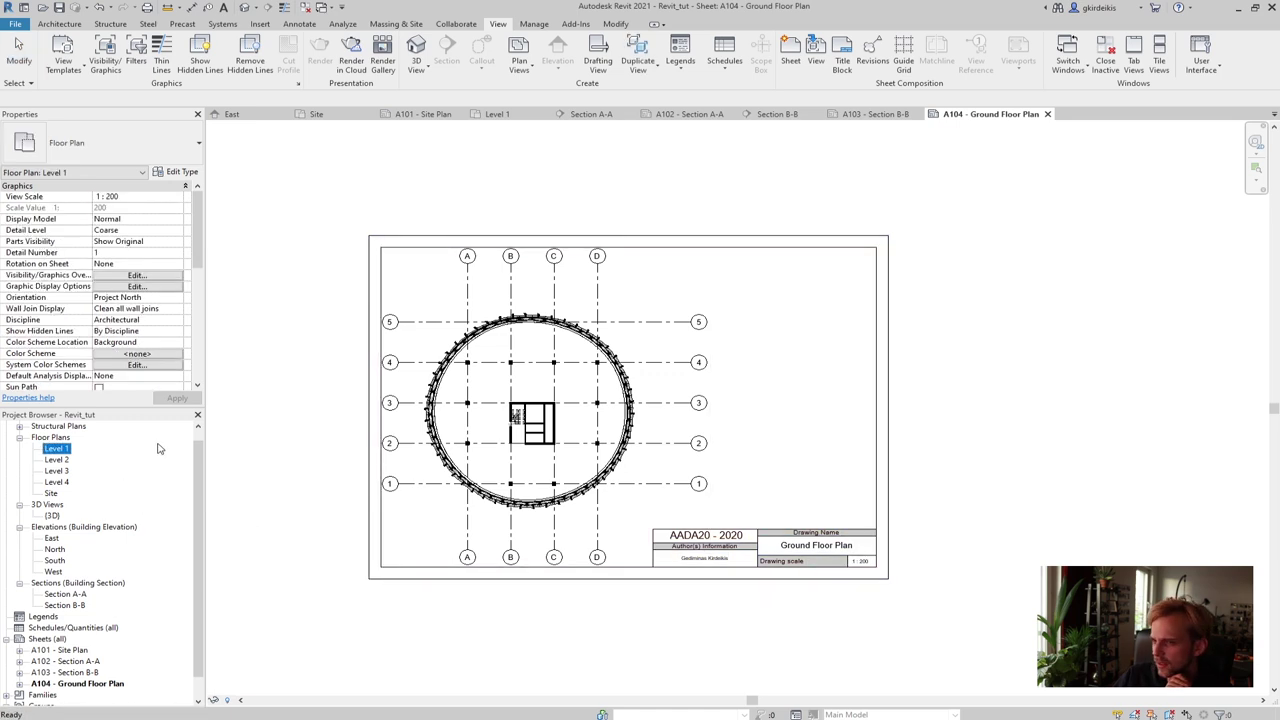
left_click(298, 390)
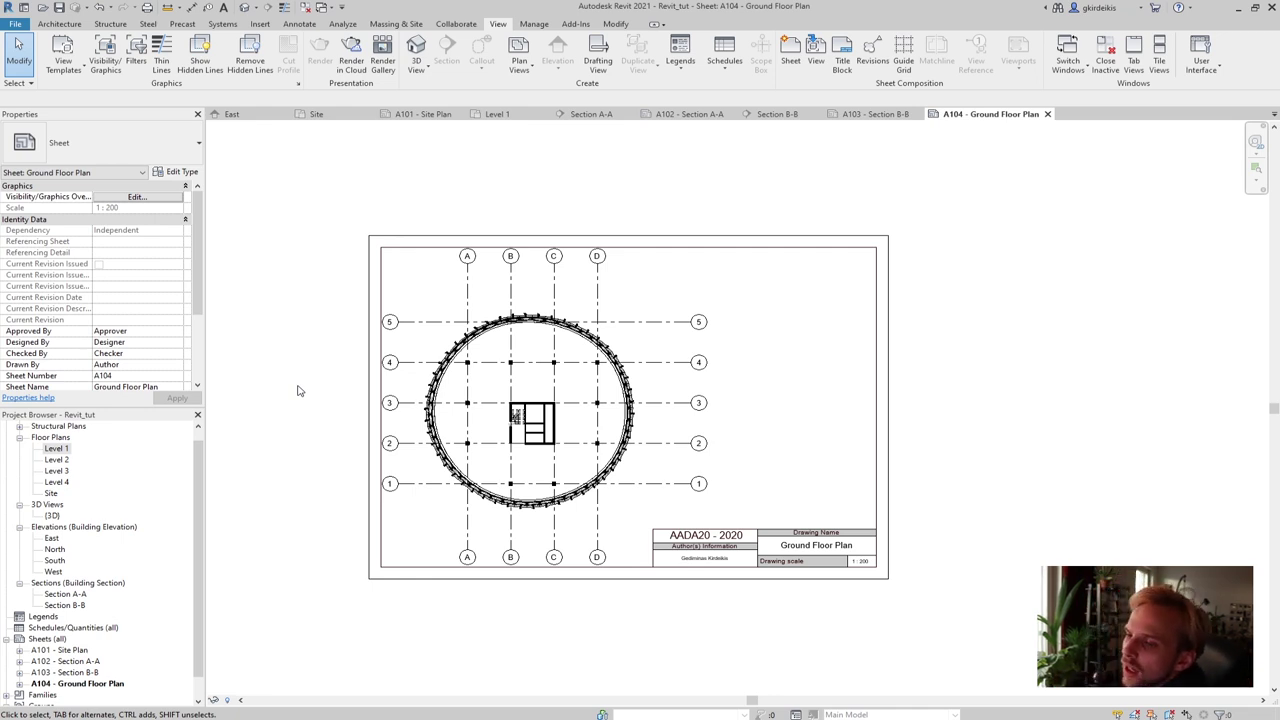
left_click(51, 516)
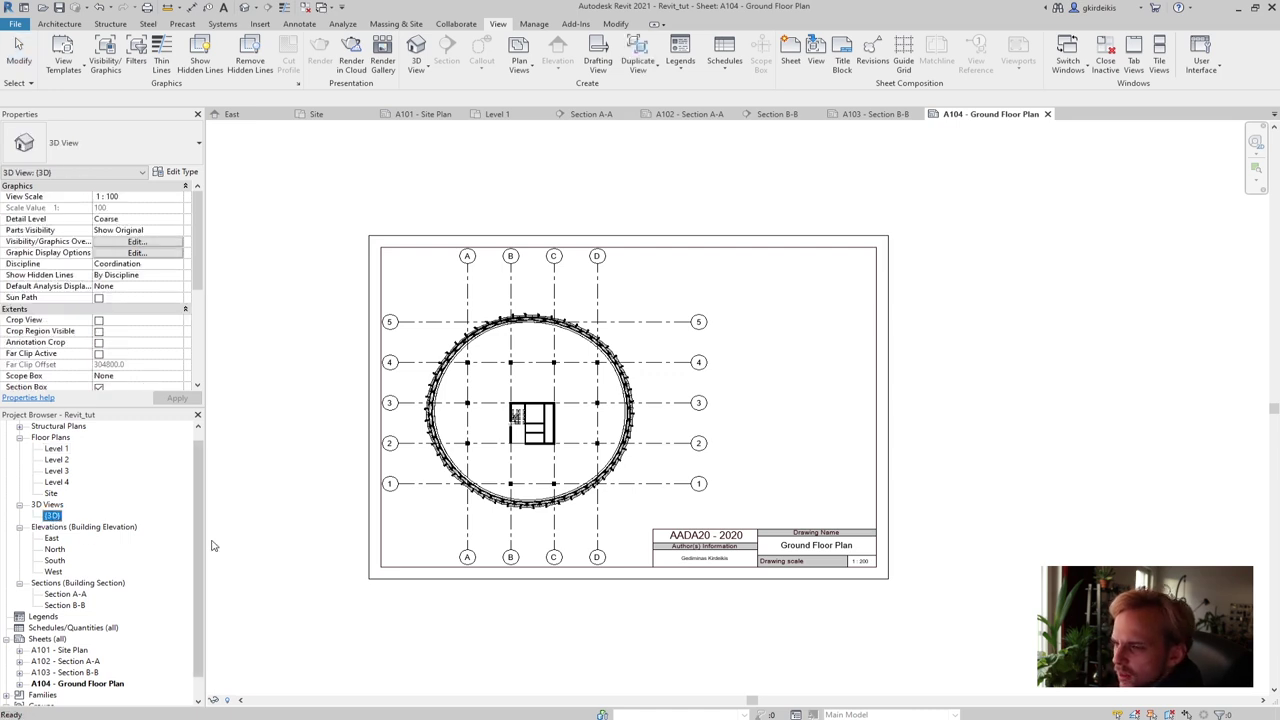
scroll(40, 650, "down", 1)
left_click(46, 617)
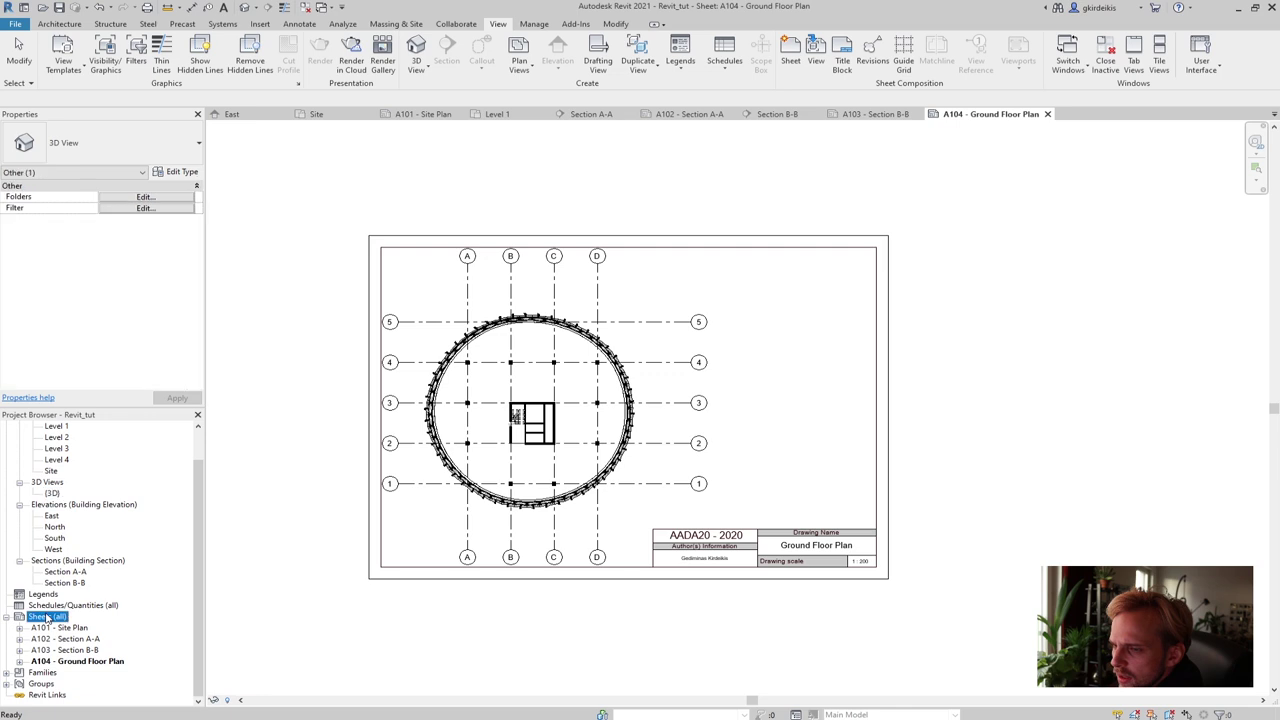
Create a new sheet from Sheets (all) using the A3_AADA20_Sheet title block
right_click(46, 617)
left_click(76, 628)
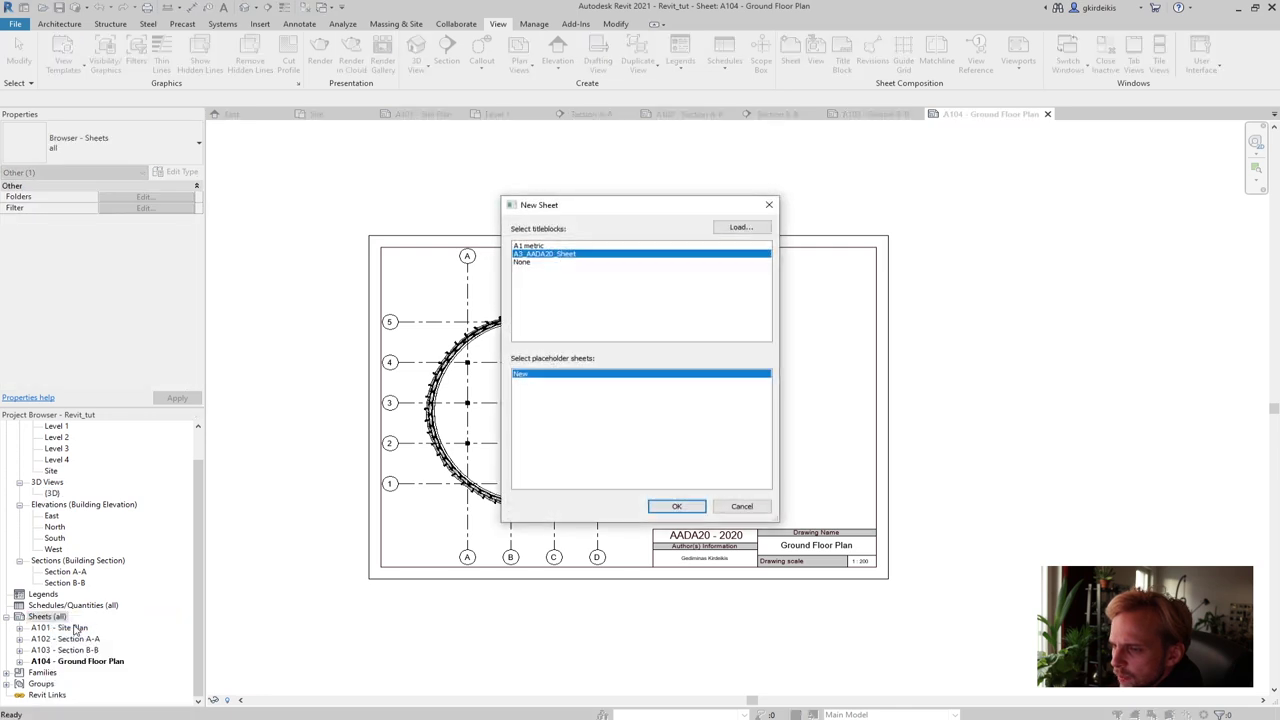
left_click(677, 506)
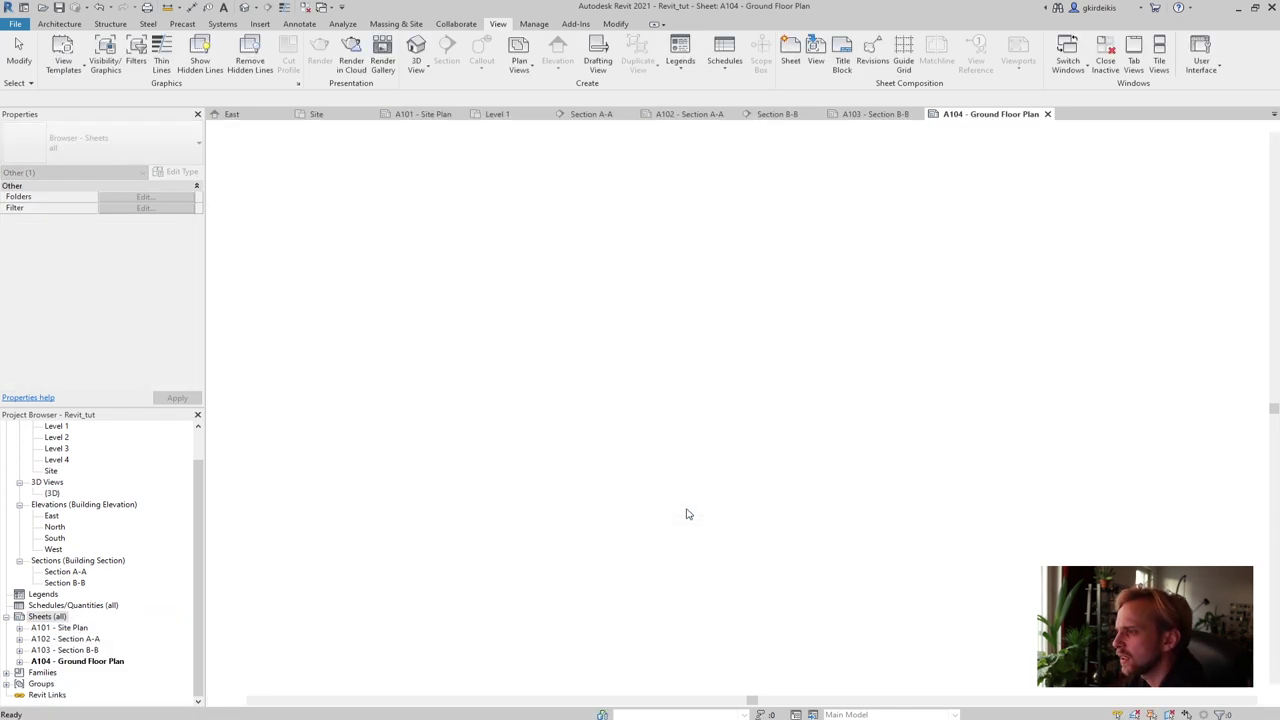
Rename the new sheet in its title block to 'Axonometric view'
left_click(818, 606)
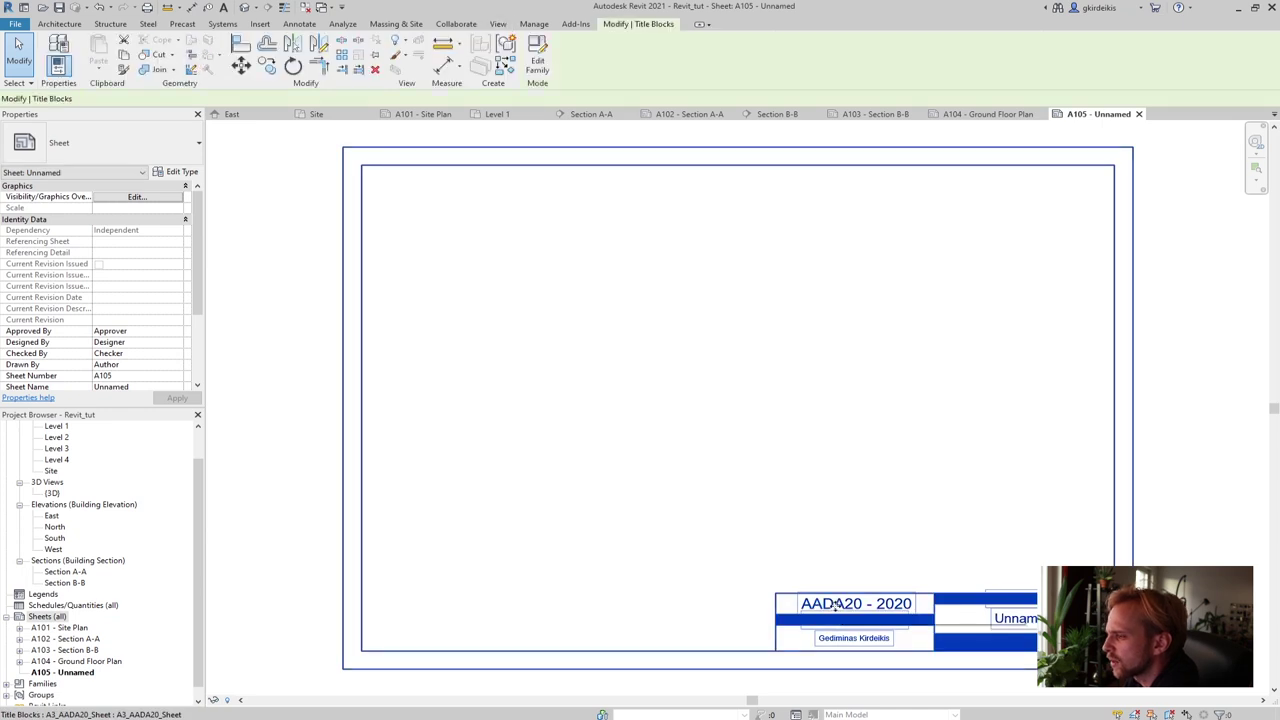
left_click(823, 481)
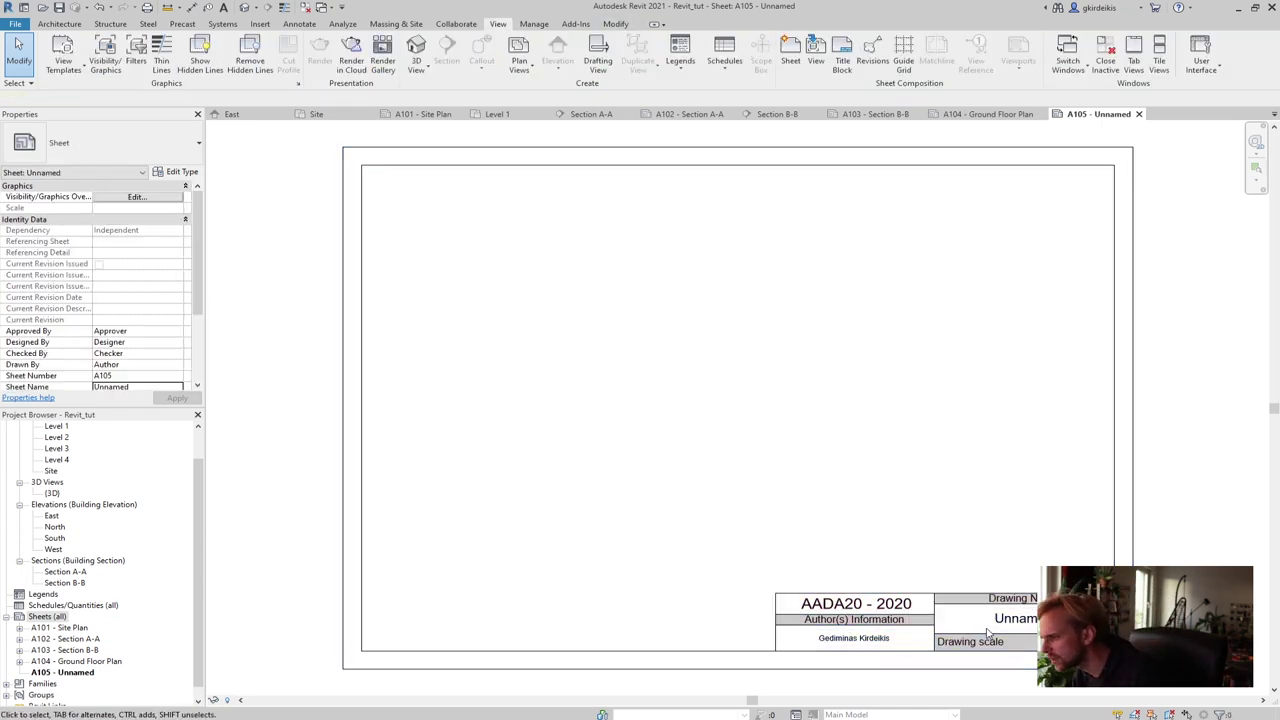
left_click(852, 632)
left_click(1020, 619)
type("Axonome")
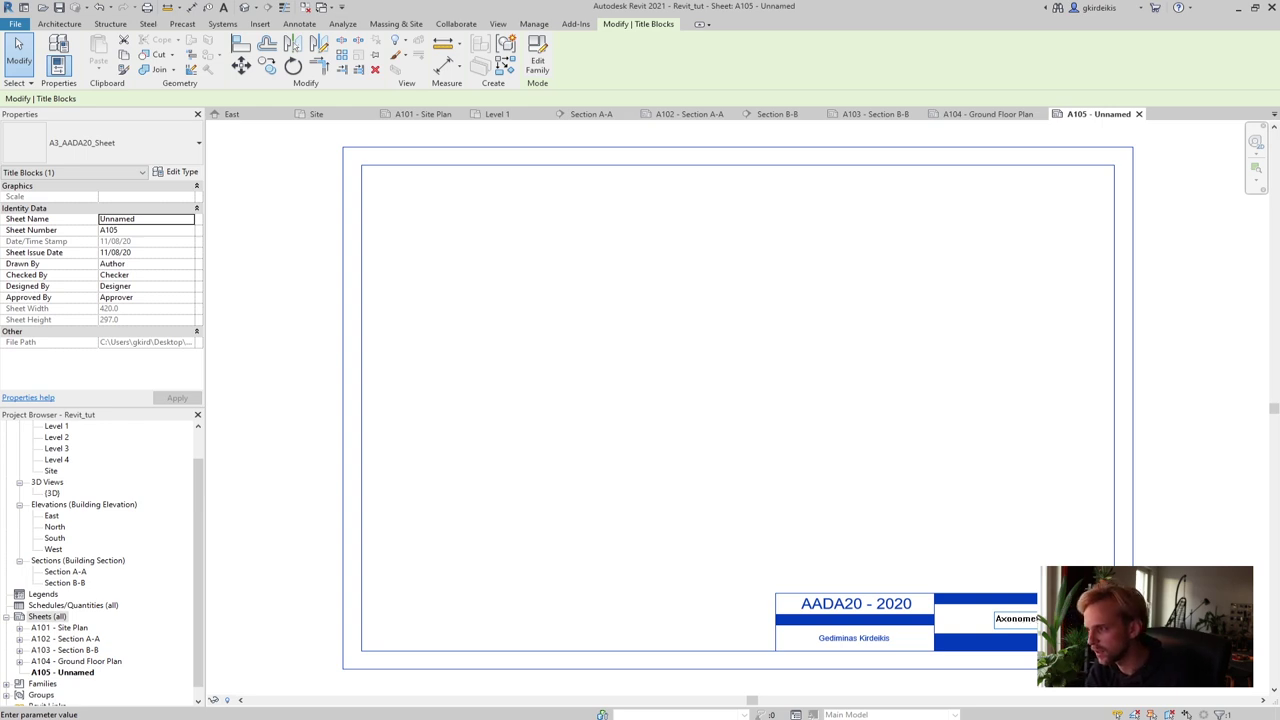
type("tric")
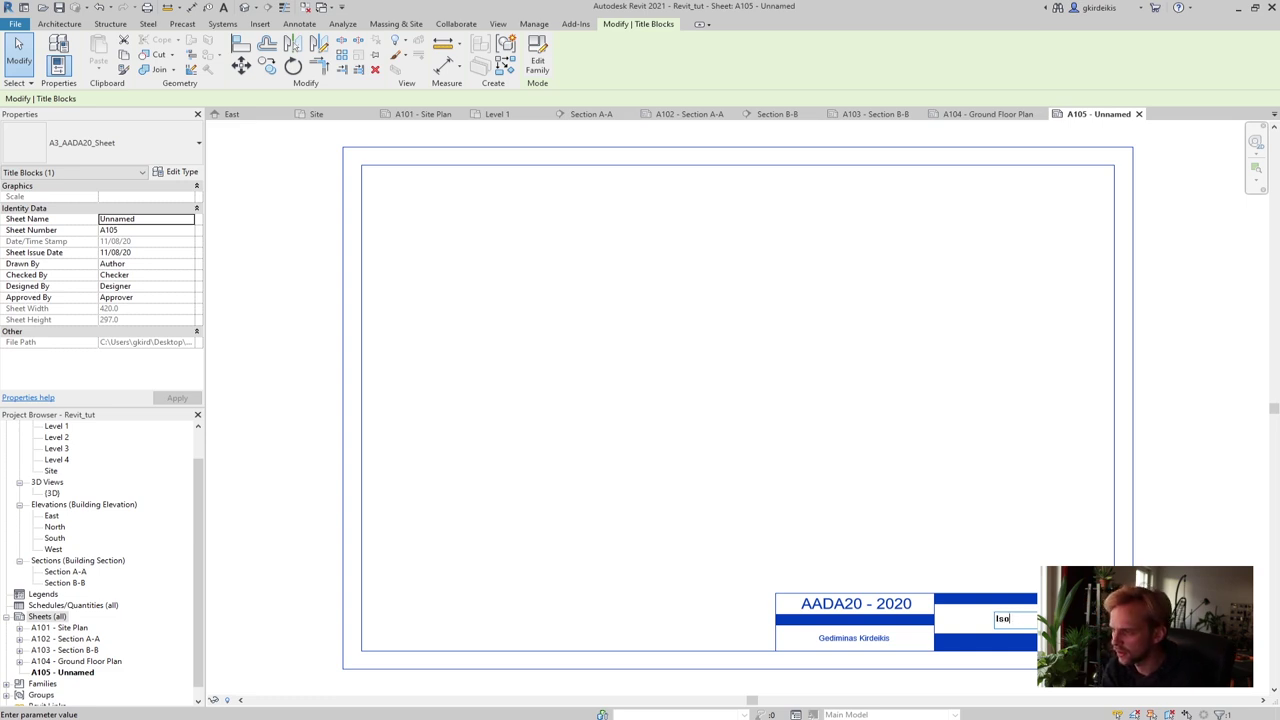
type("v")
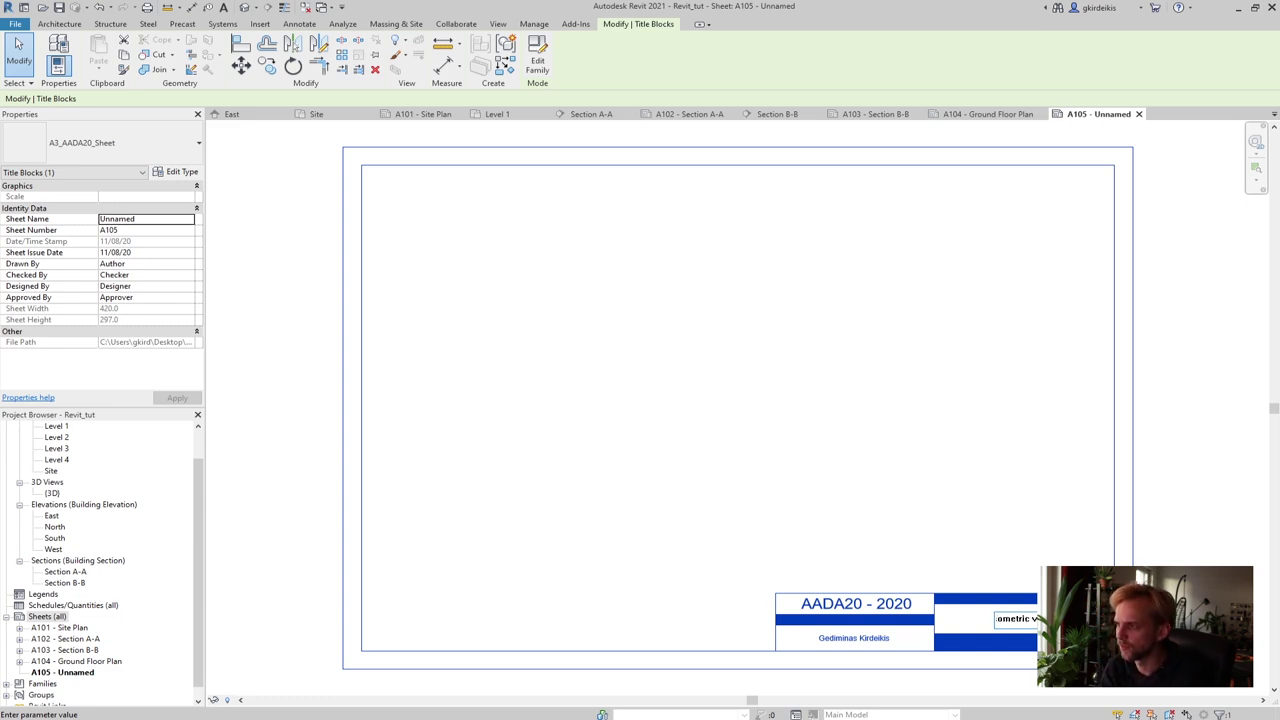
type("iew")
key("Return")
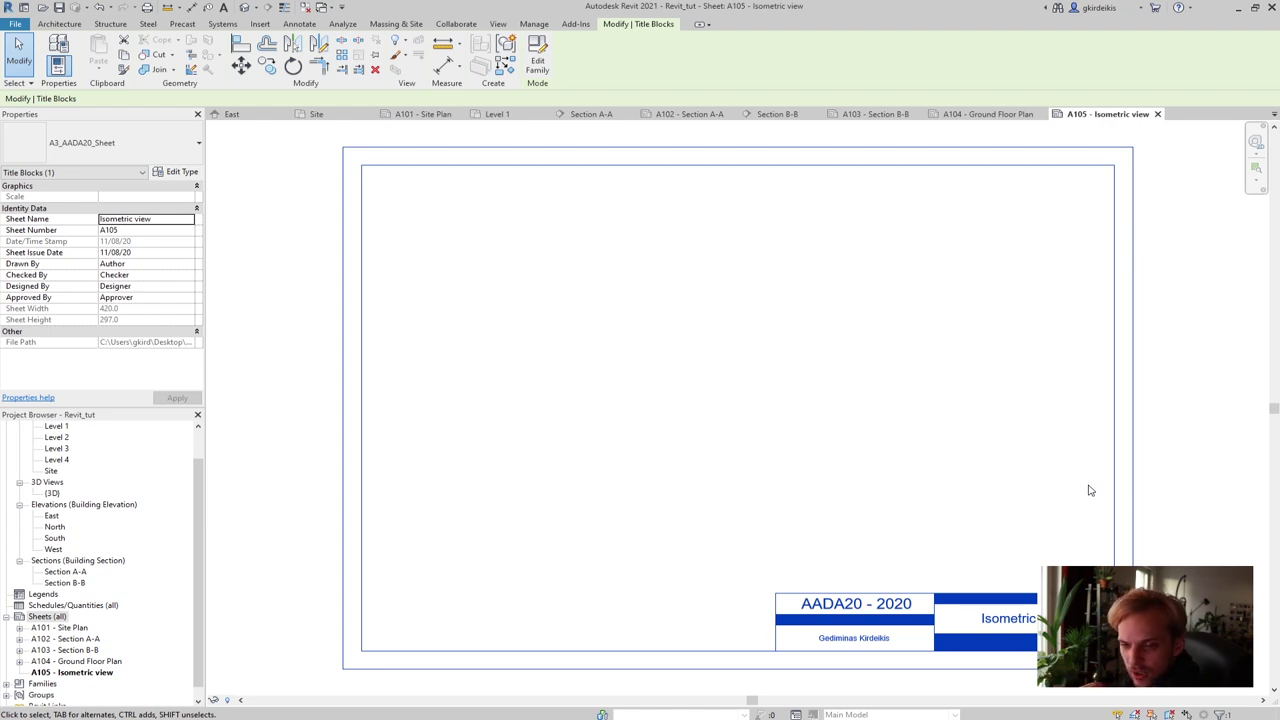
left_click(1095, 421)
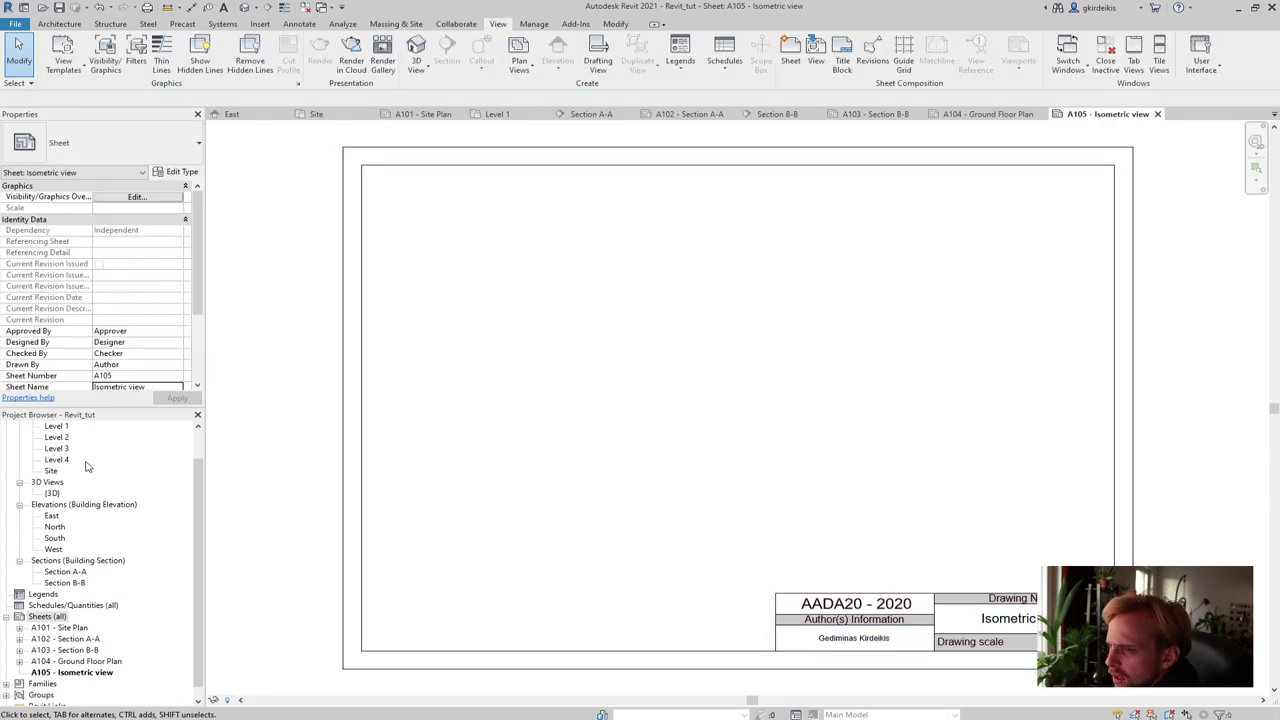
Open the {3D} view and drag the section box grips outward to show the building
left_click(55, 495)
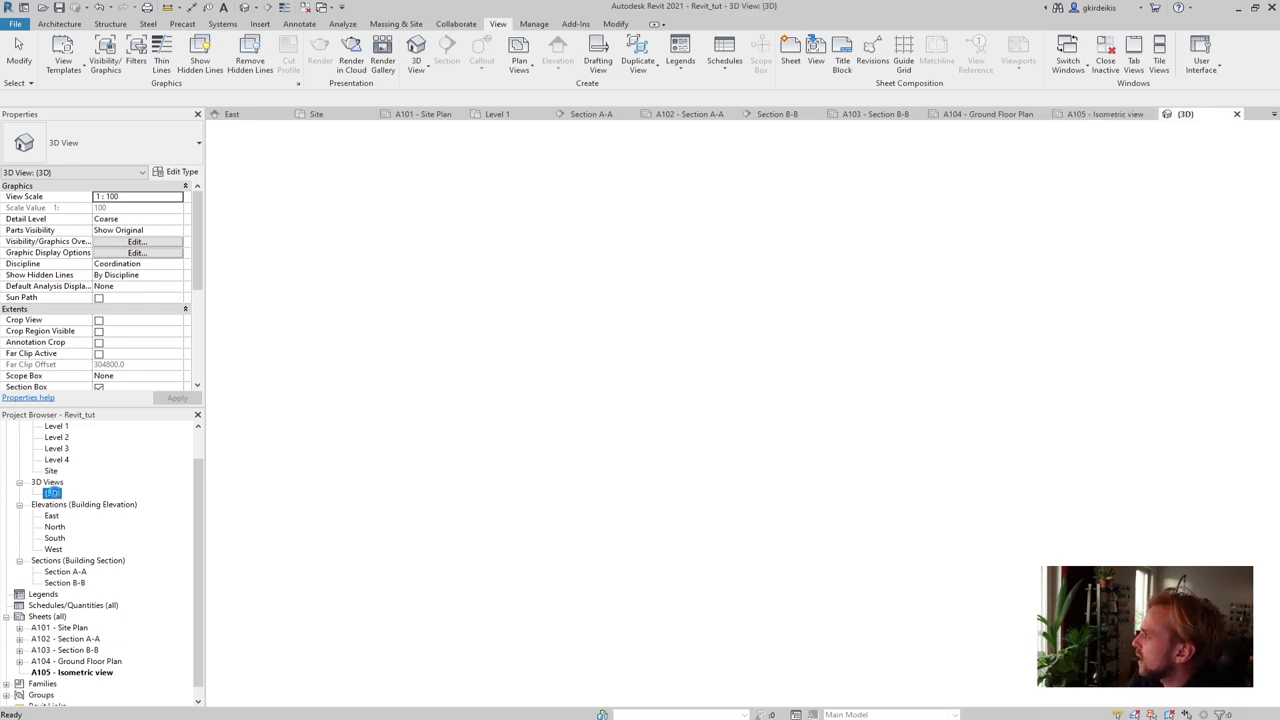
left_click(53, 493)
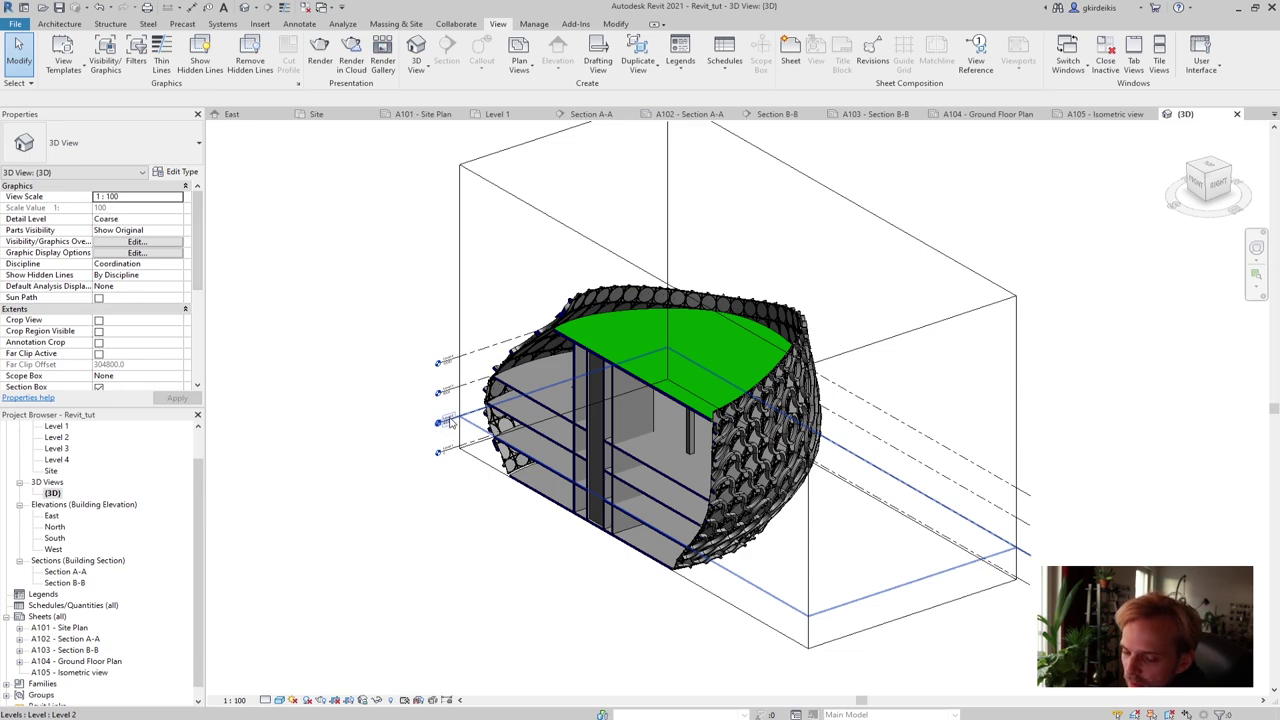
left_click(598, 243)
left_click_drag(639, 411, 431, 502)
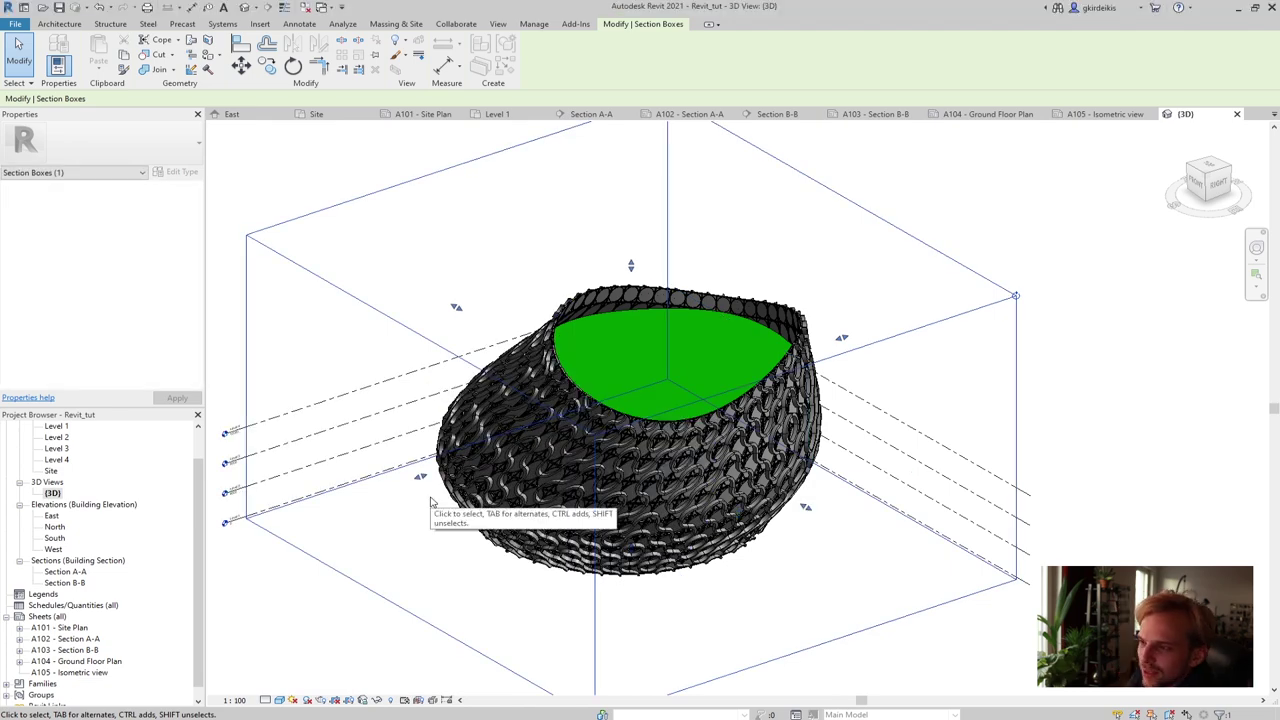
left_click(1065, 351)
Orbit and pan the 3D view, reselect the section box, then open the Site plan
middle_click_drag(999, 333, 960, 341, "shift")
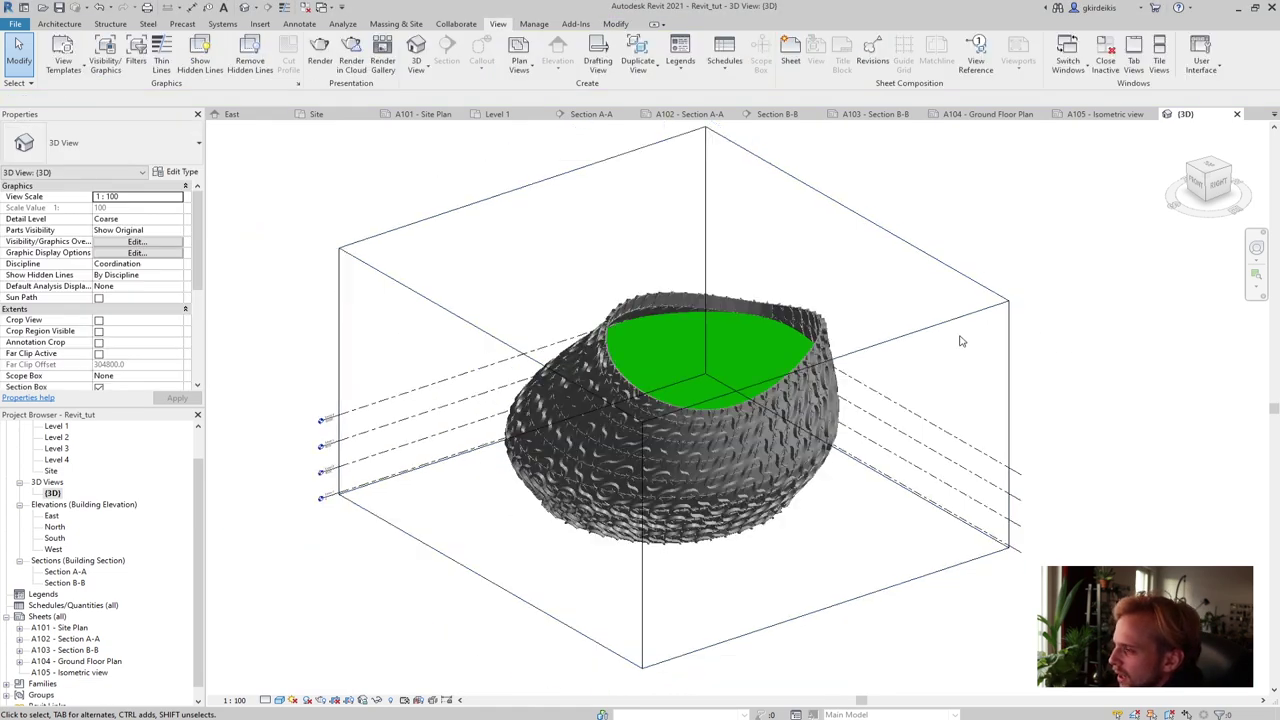
scroll(930, 300, "down", 2)
middle_click_drag(949, 229, 875, 234)
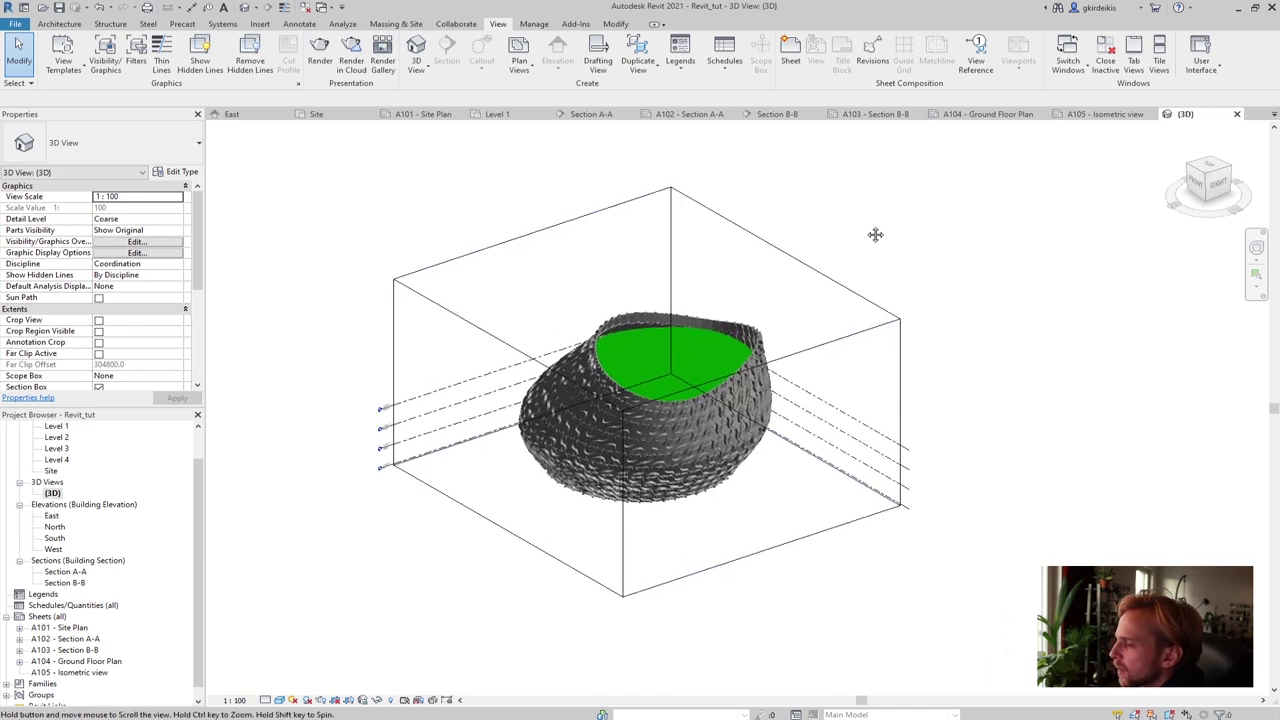
left_click(793, 259)
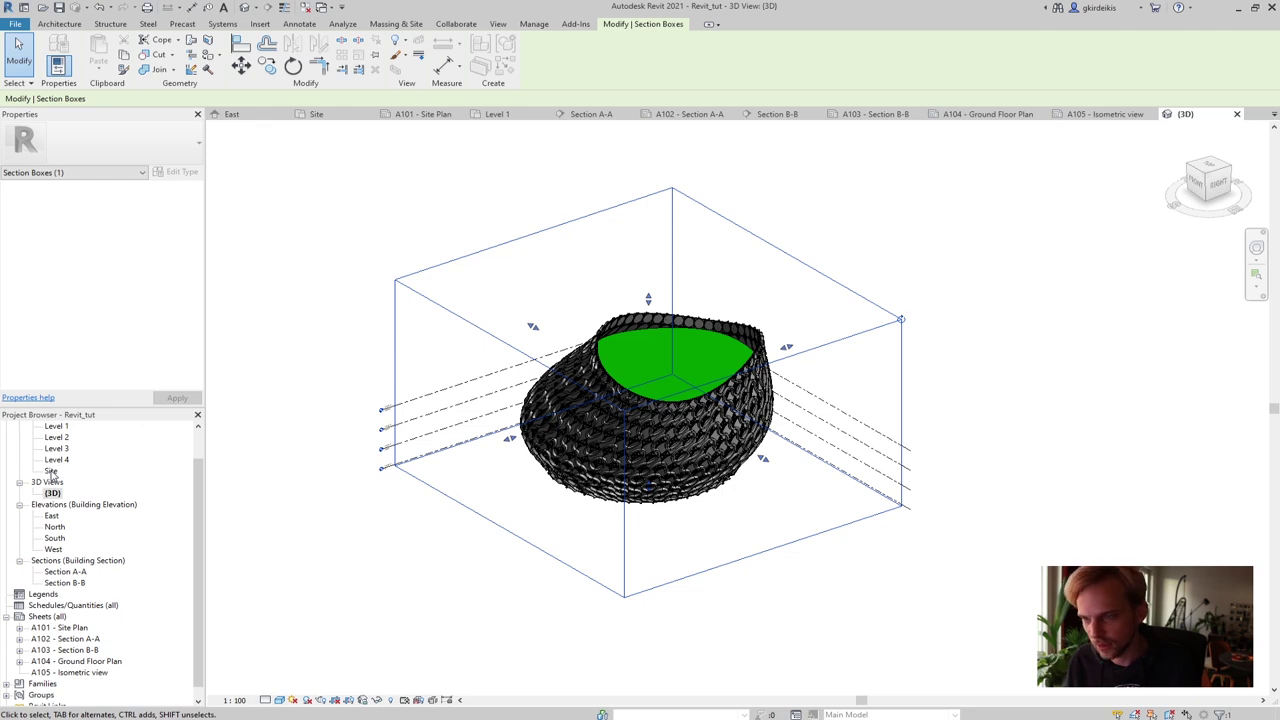
double_click(51, 471)
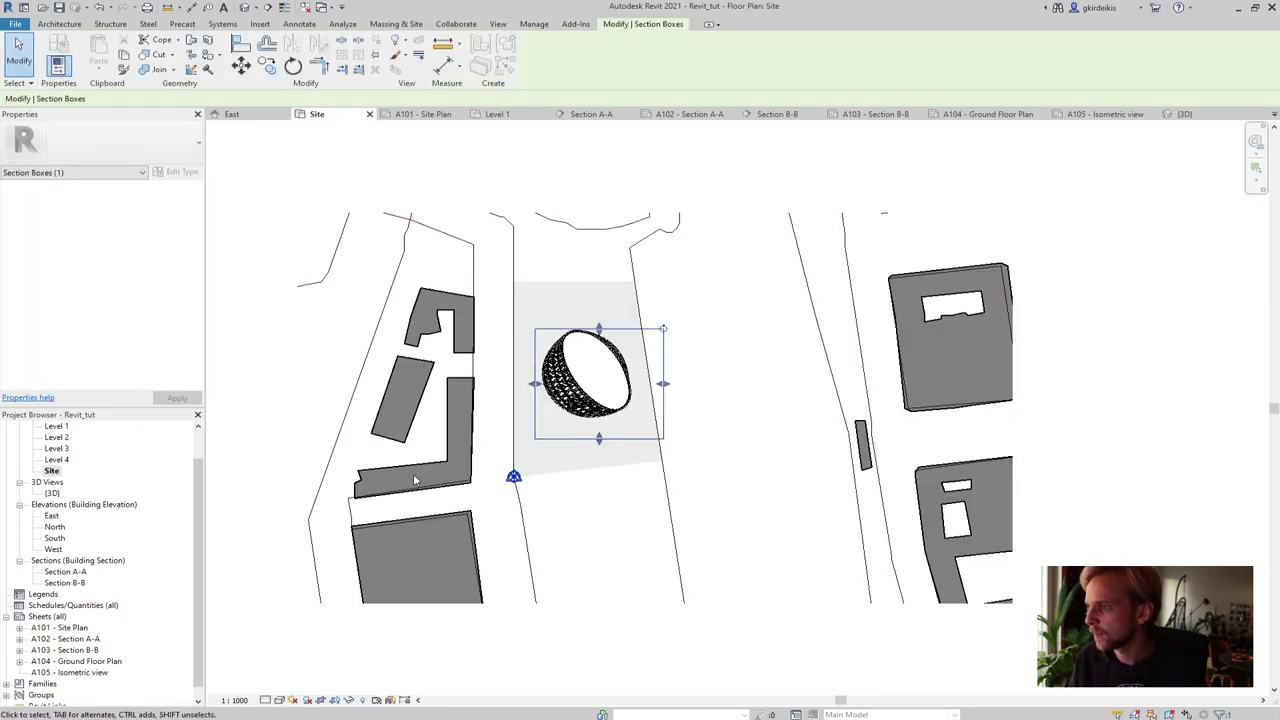
left_click(296, 385)
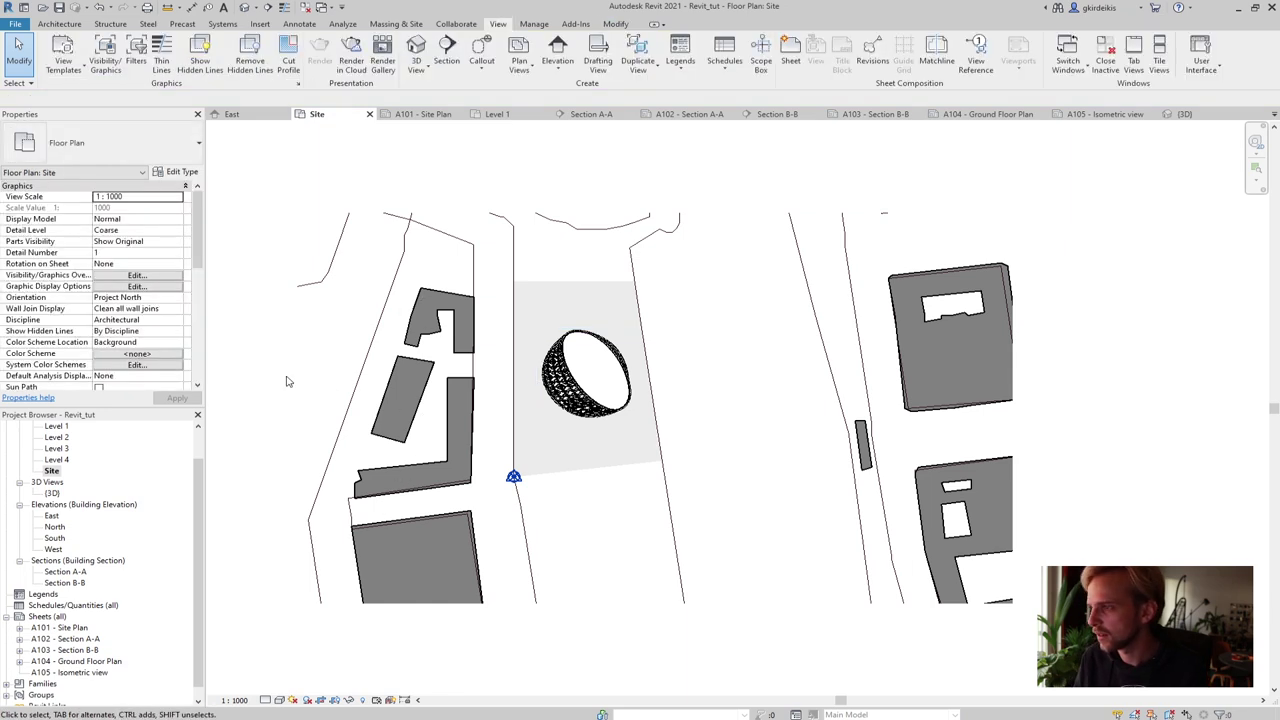
middle_click_drag(511, 385, 555, 326)
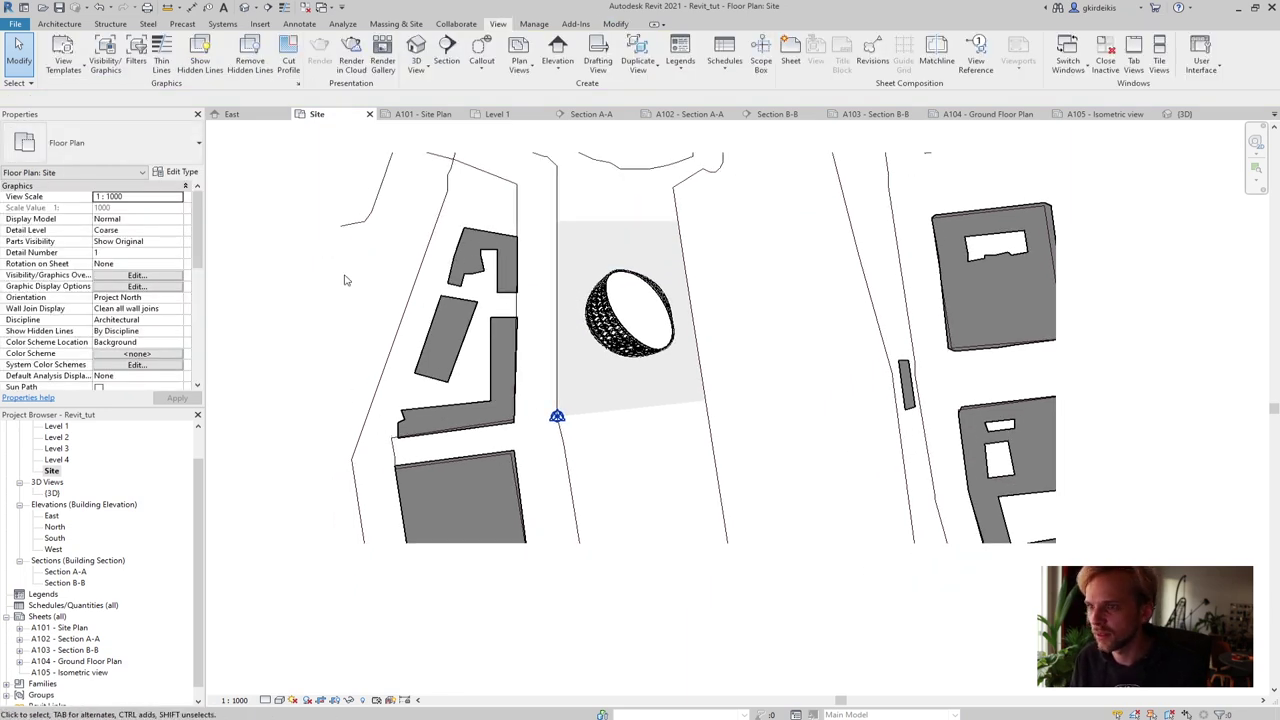
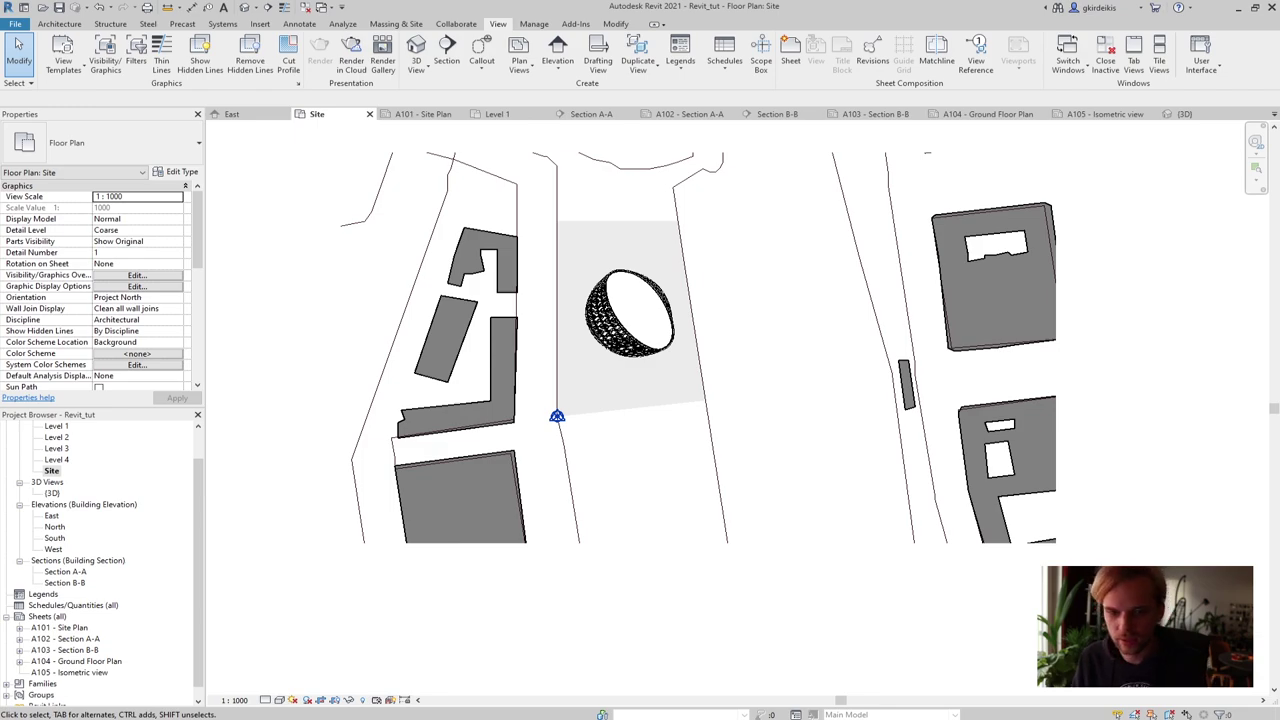
Look along Nordenskiöldsgatan in Street View, taking in the dark NOOZ and red brick office buildings
key("alt+Tab")
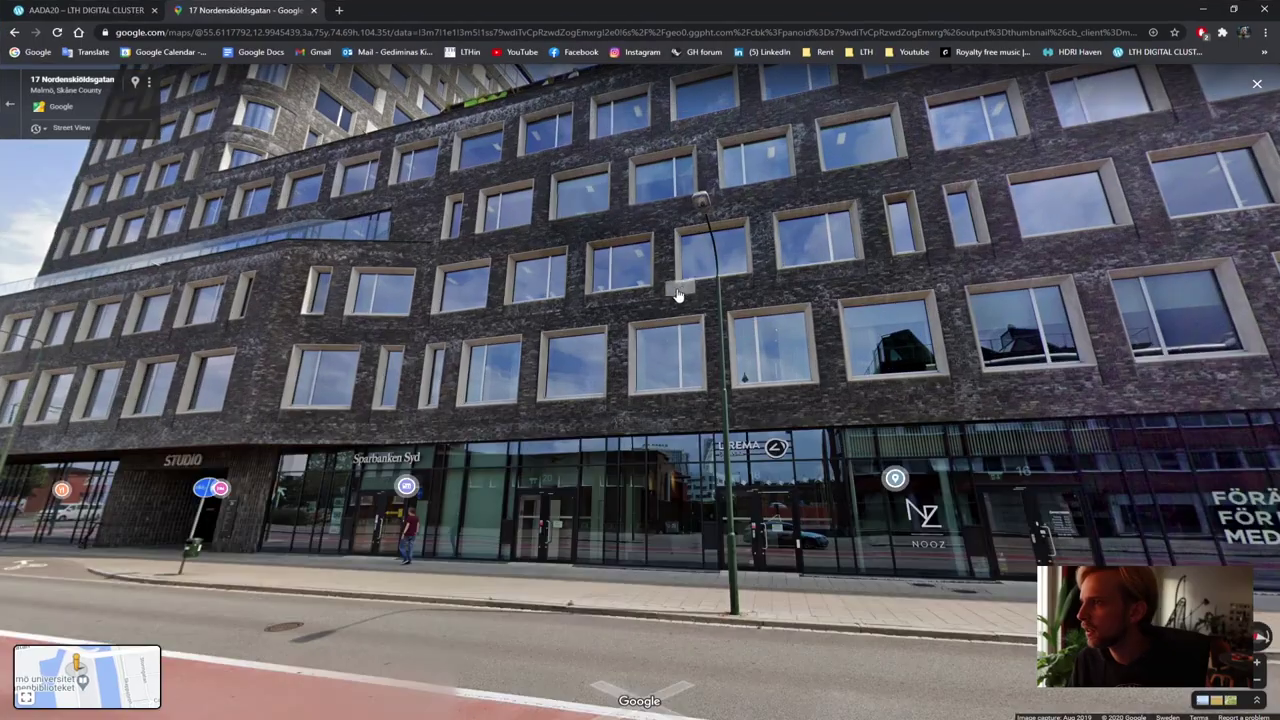
left_click_drag(803, 307, 580, 462)
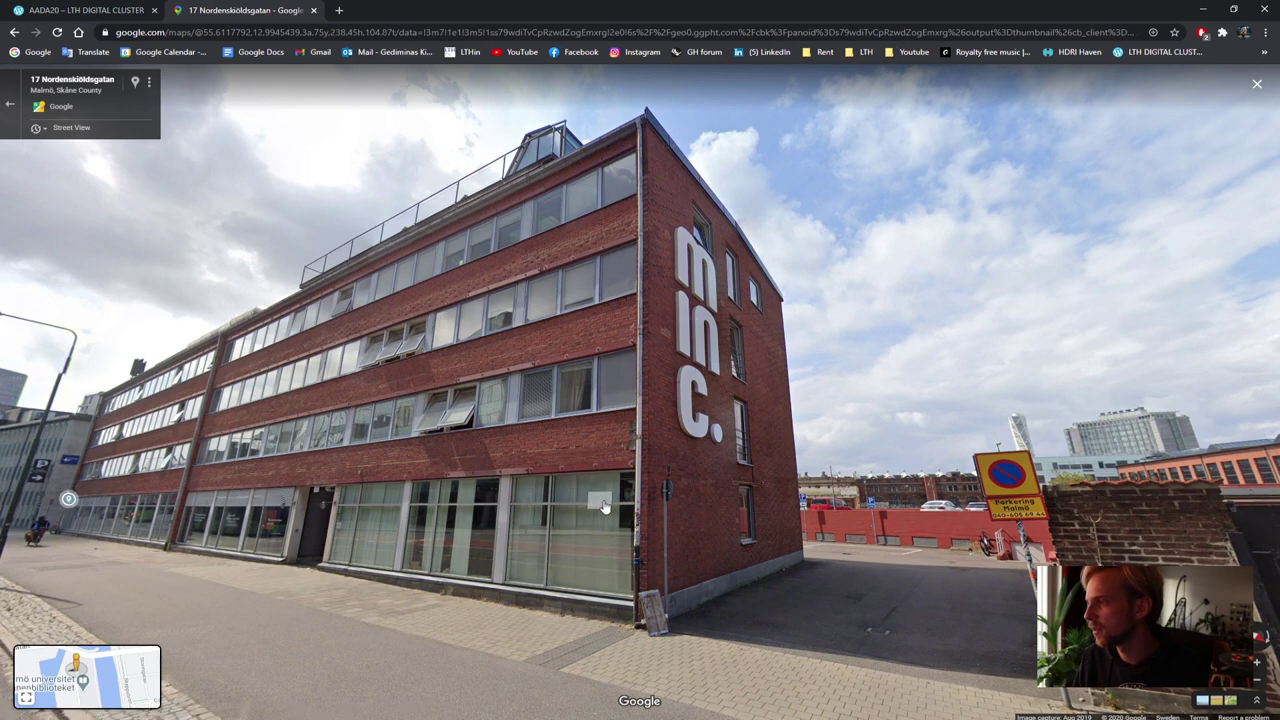
left_click_drag(296, 387, 468, 405)
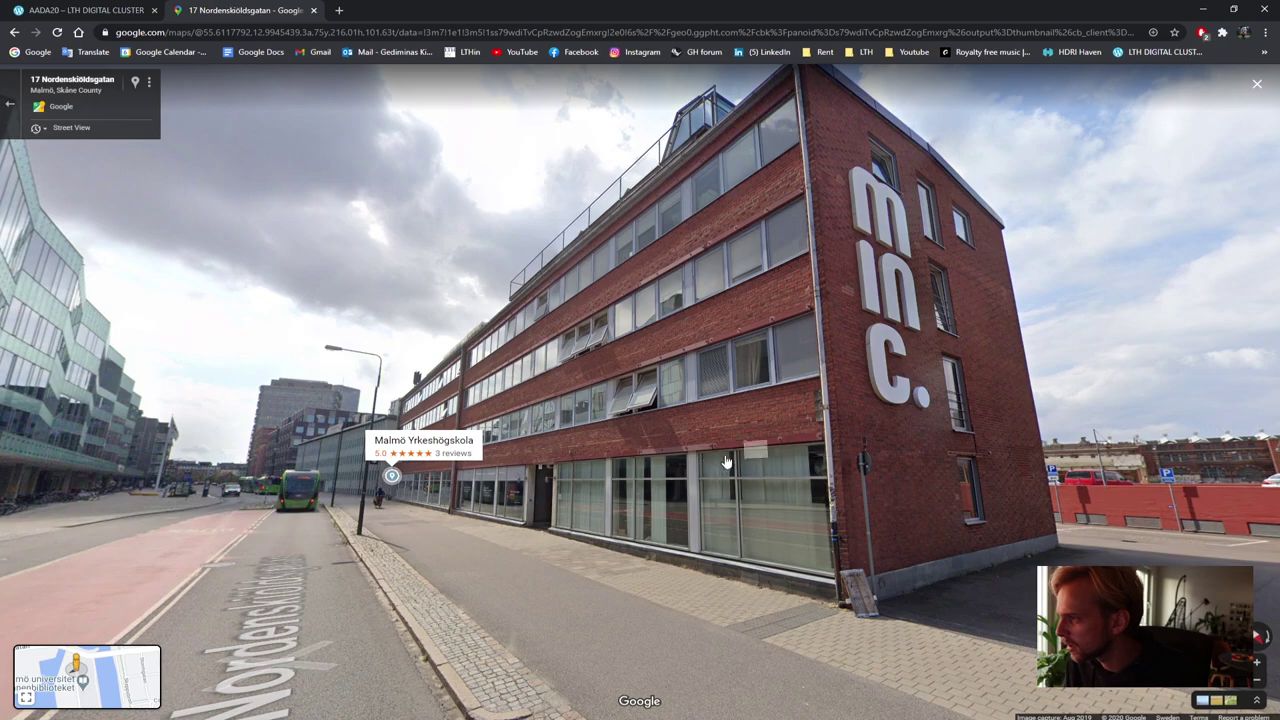
left_click(771, 374)
left_click_drag(771, 374, 1200, 390)
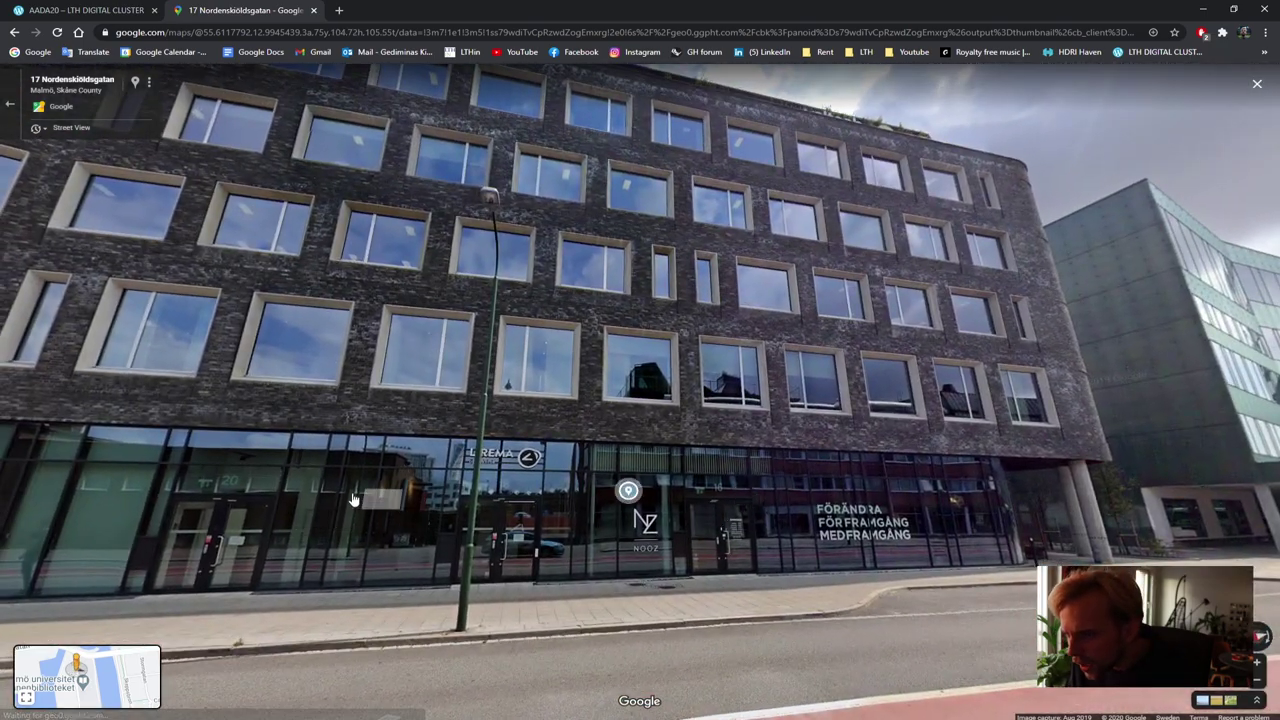
left_click_drag(180, 490, 531, 485)
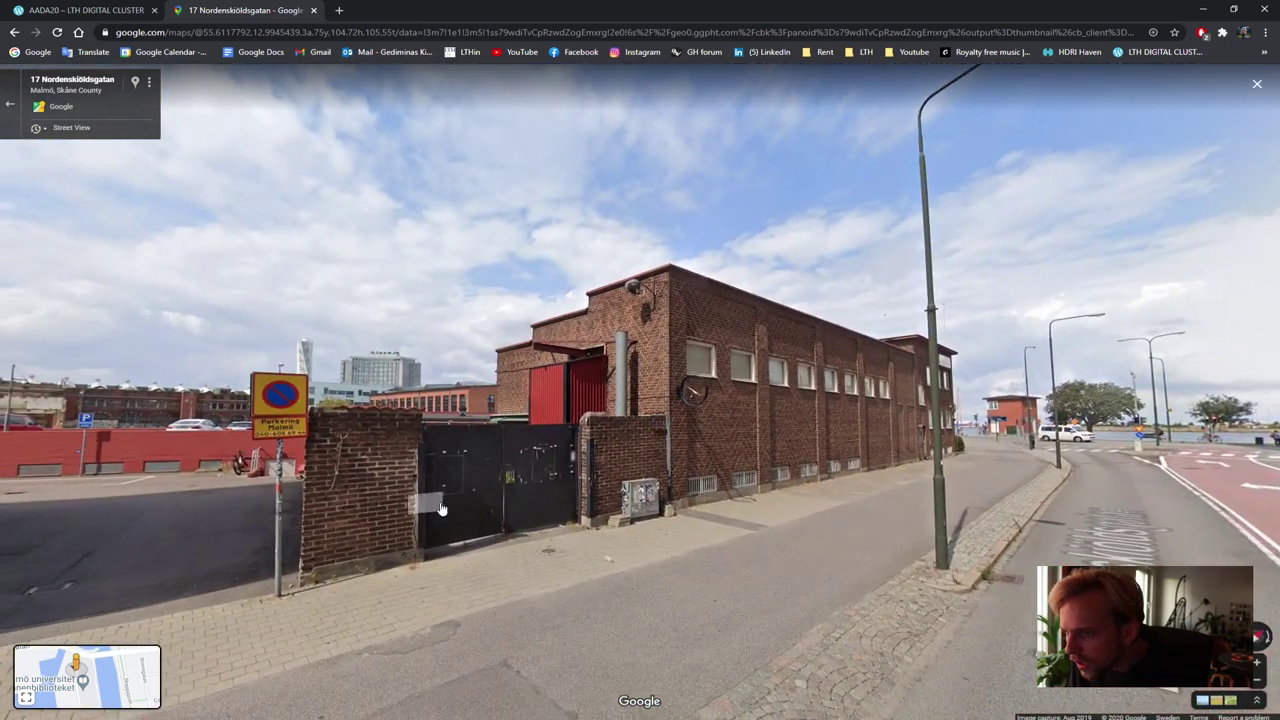
left_click_drag(717, 483, 723, 283)
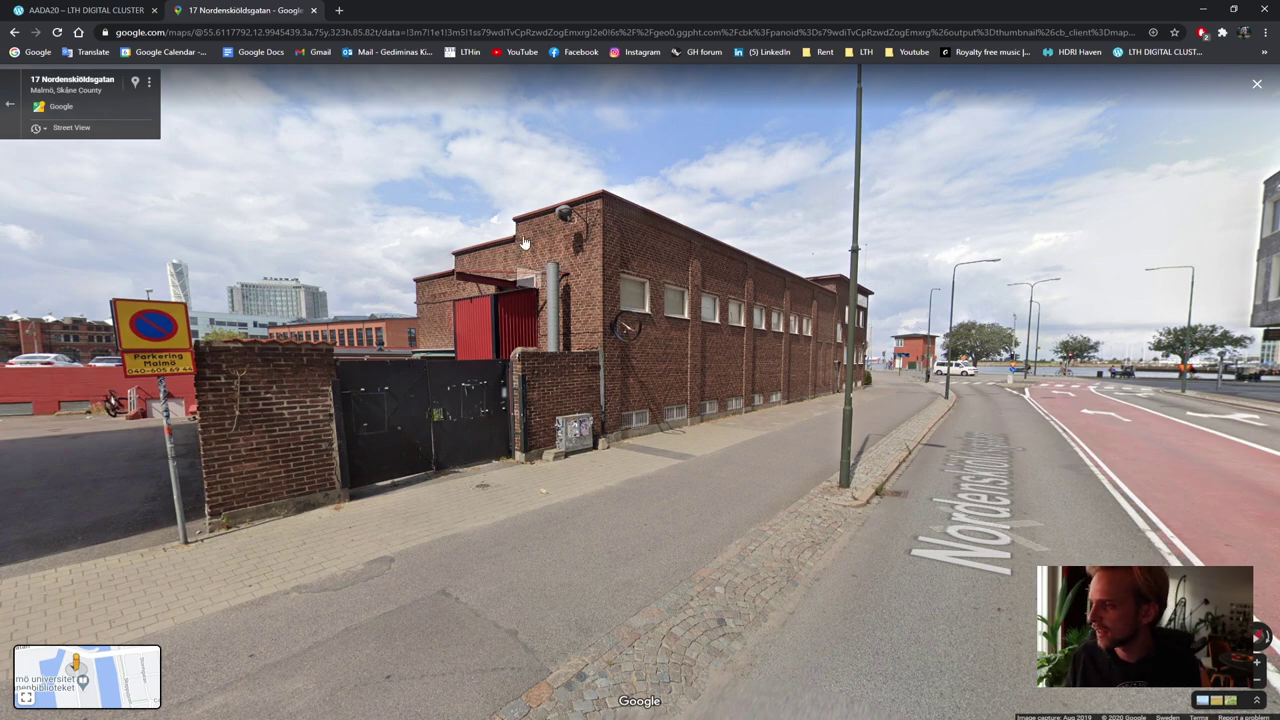
left_click_drag(385, 215, 880, 222)
left_click(880, 222)
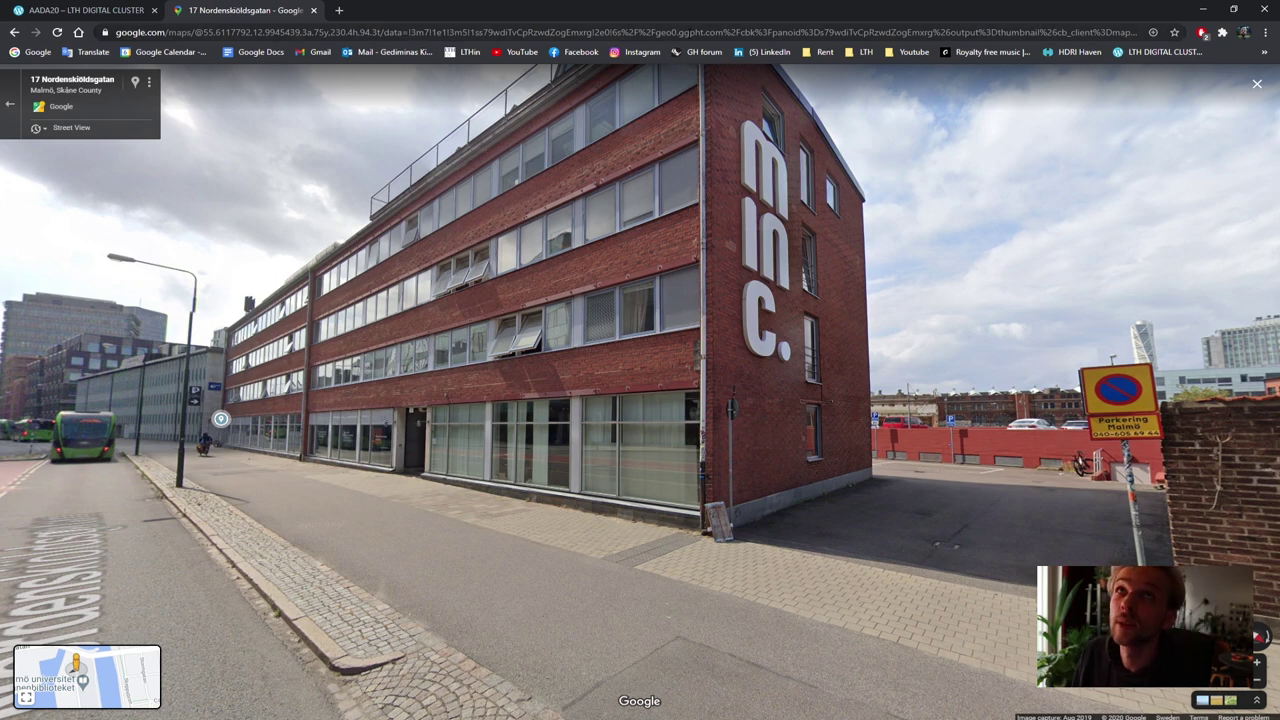
key("Up")
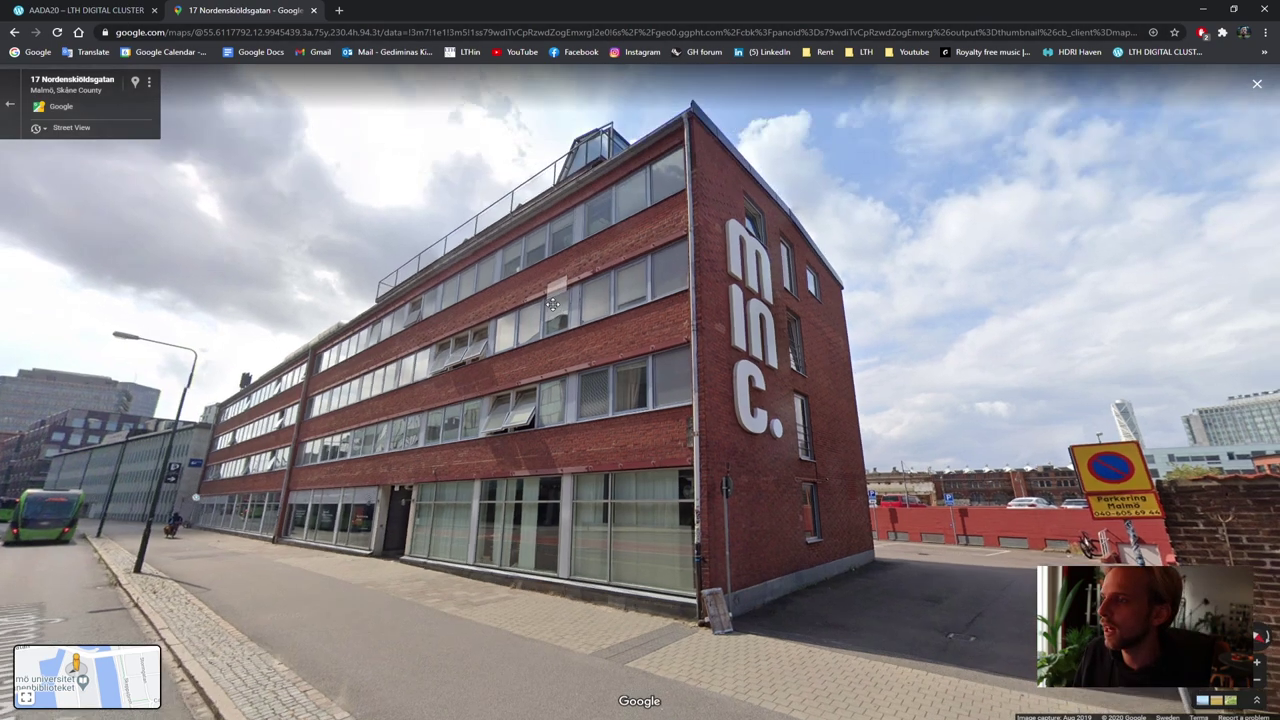
key("Left")
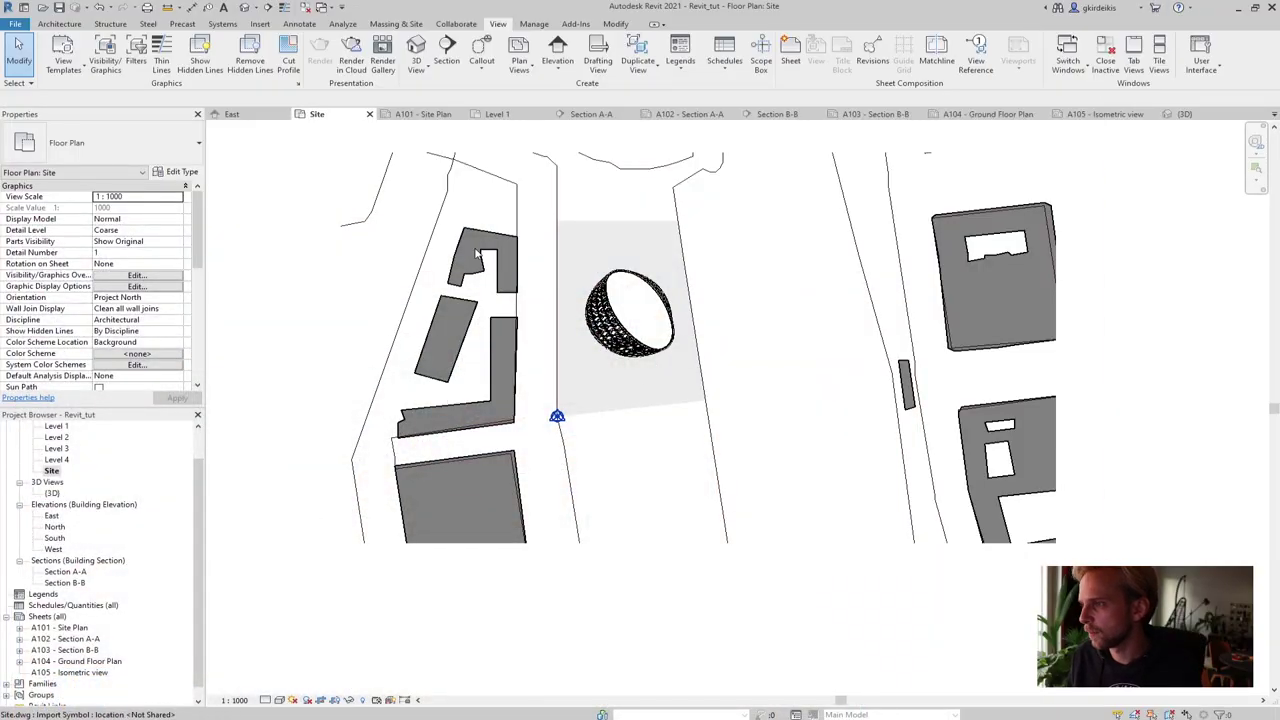
Start the Wall tool with a wall height of 600
scroll(466, 280, "up", 1)
scroll(477, 253, "up", 2)
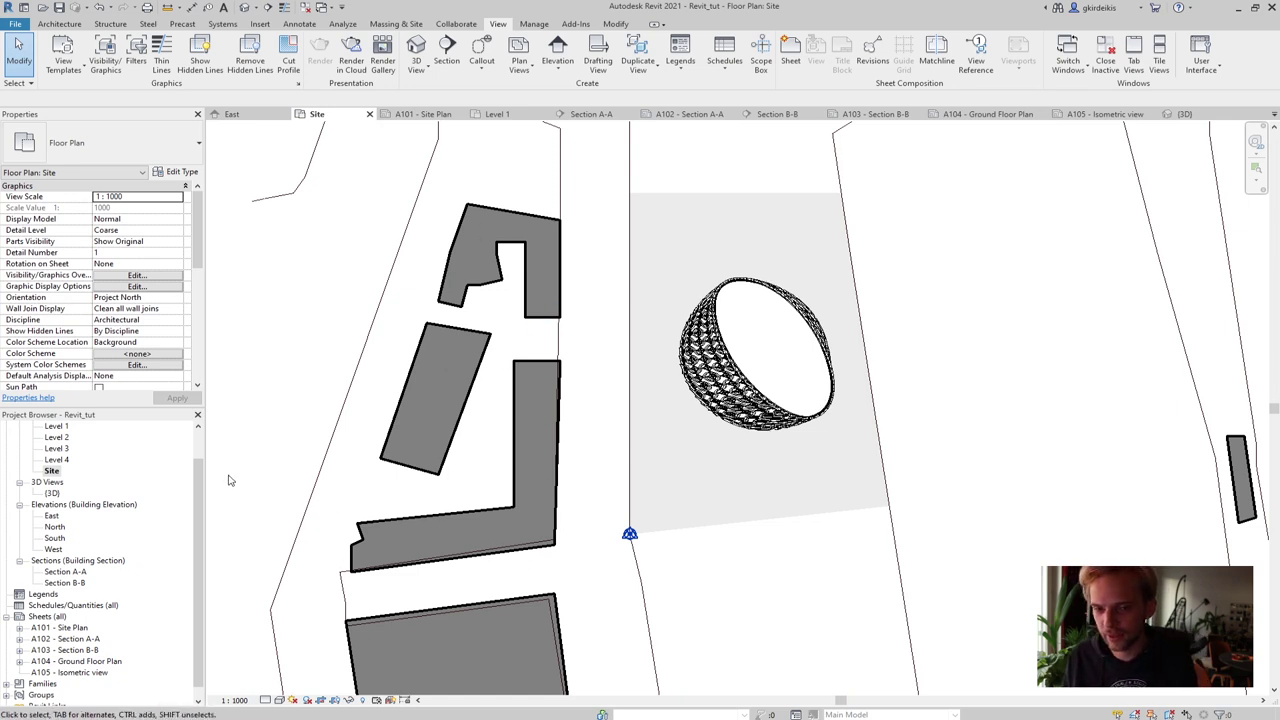
middle_click_drag(274, 446, 286, 383)
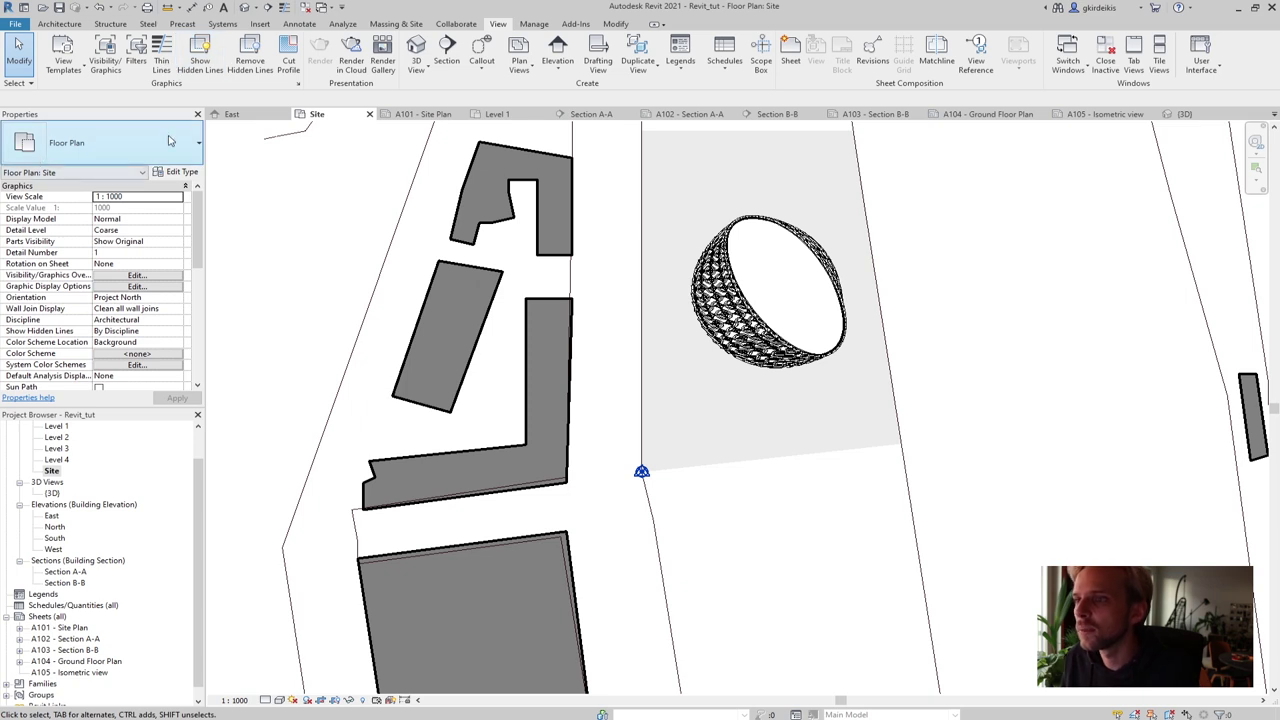
left_click(58, 25)
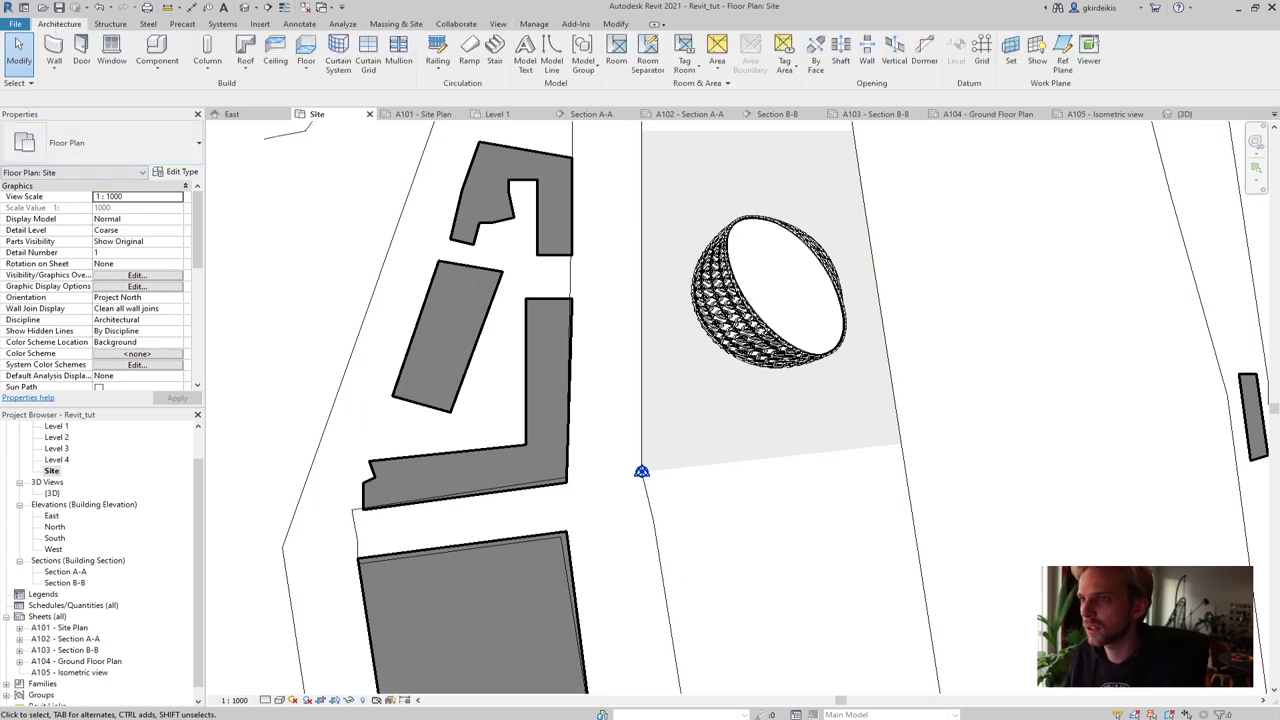
left_click(54, 50)
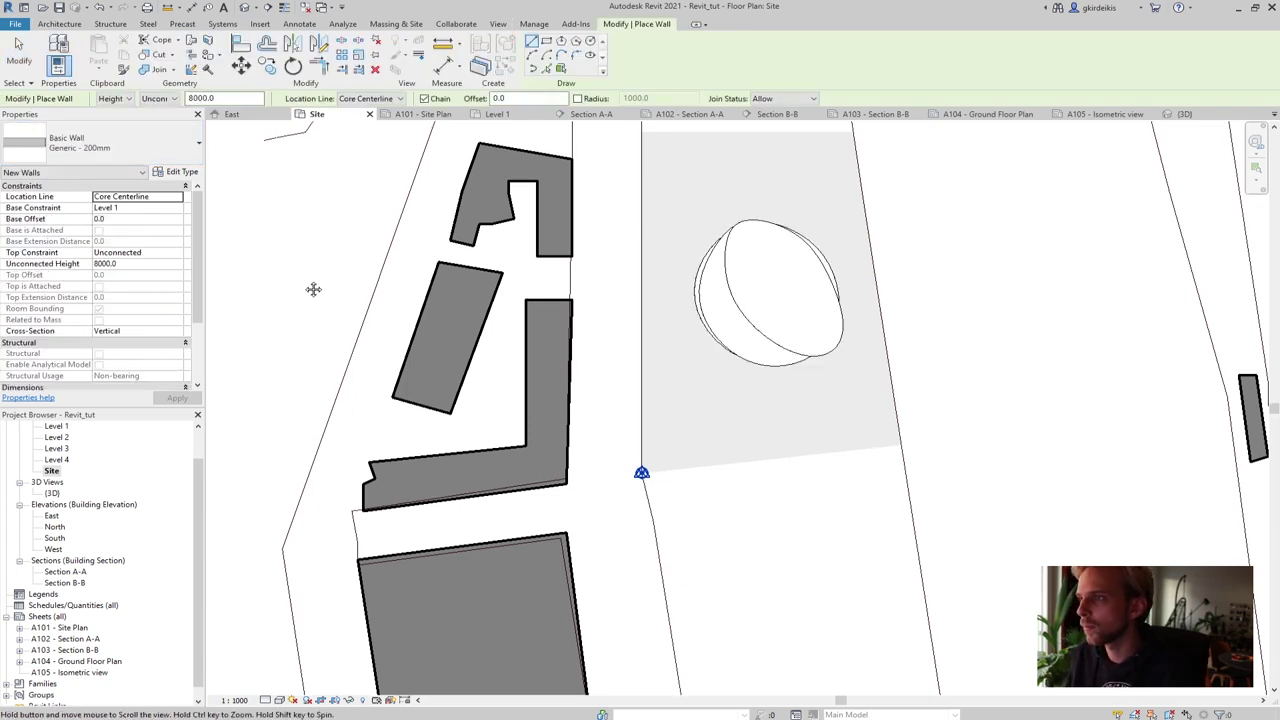
middle_click_drag(313, 289, 266, 366)
left_click(238, 98)
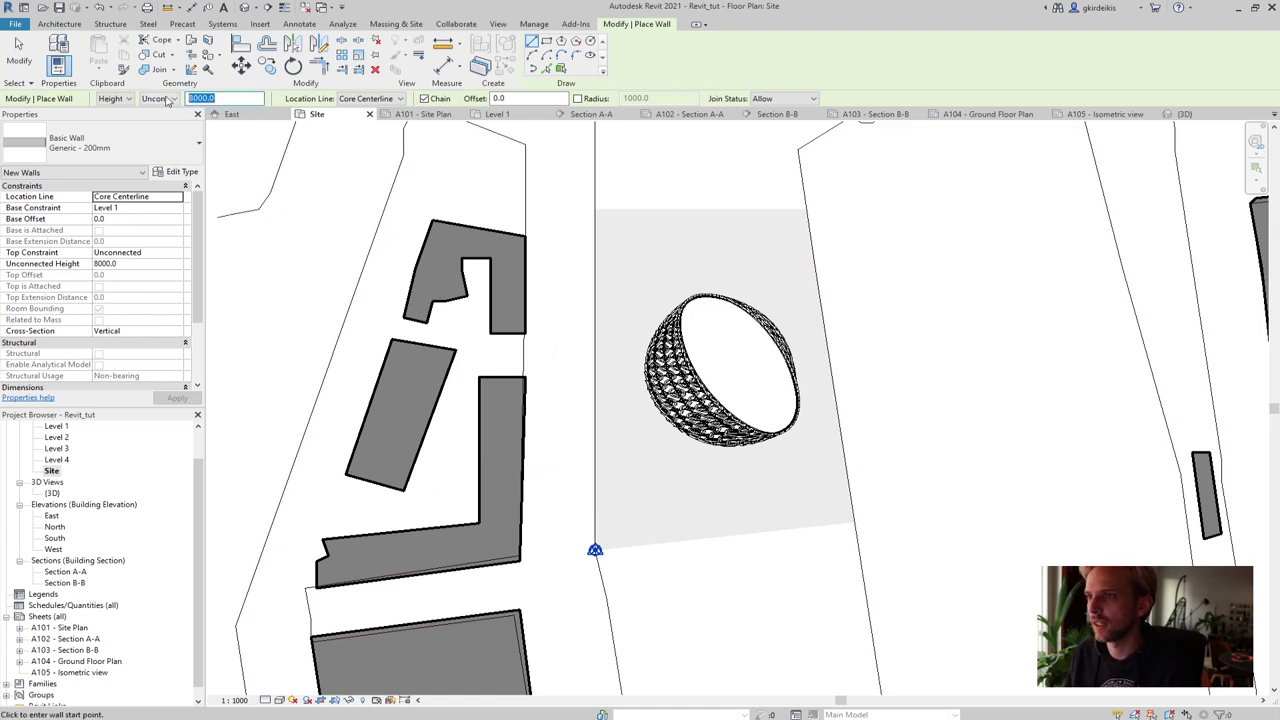
type("600")
key("Return")
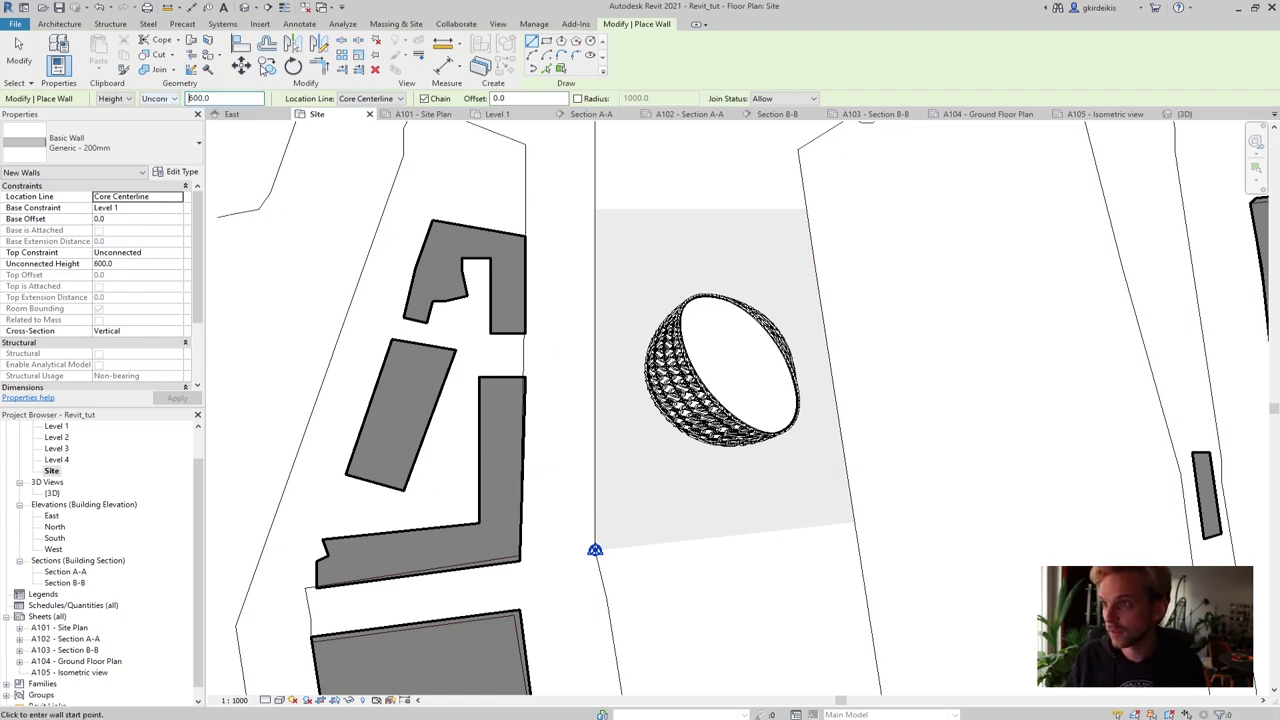
Trace walls along the building's slanted left, top, right and bottom edges
left_click(403, 317)
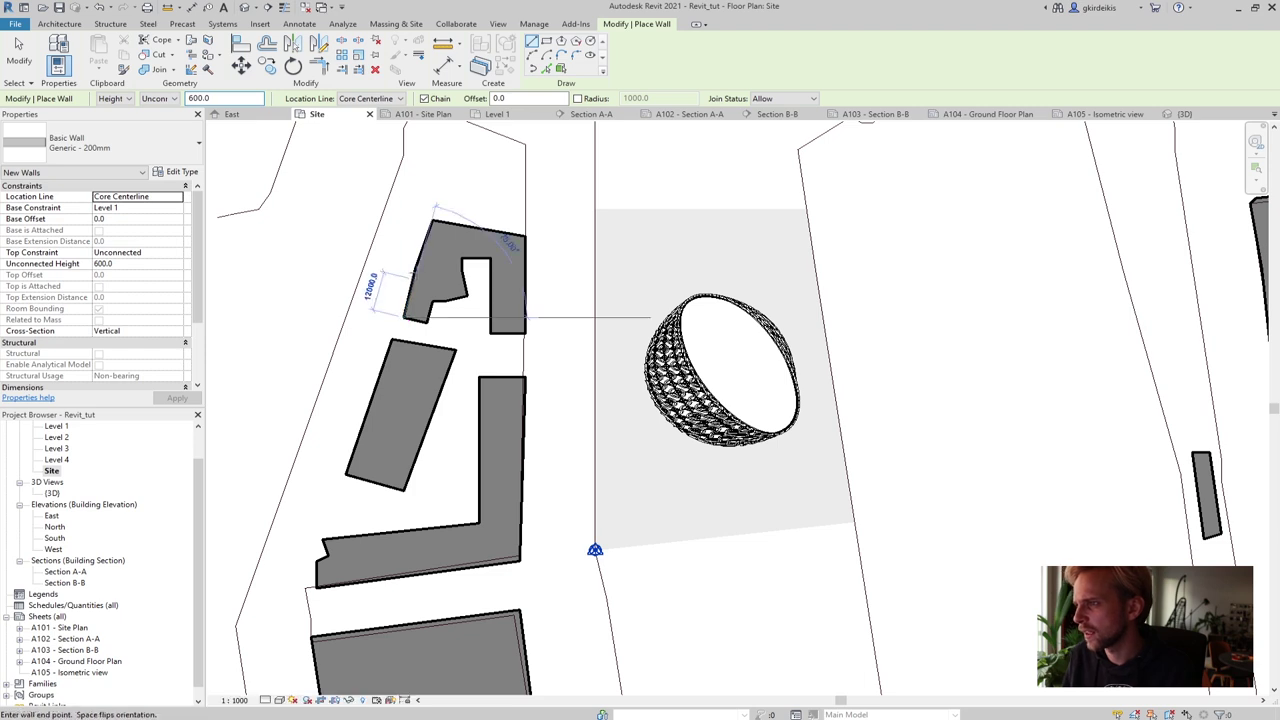
scroll(406, 266, "up", 1)
scroll(406, 264, "up", 5)
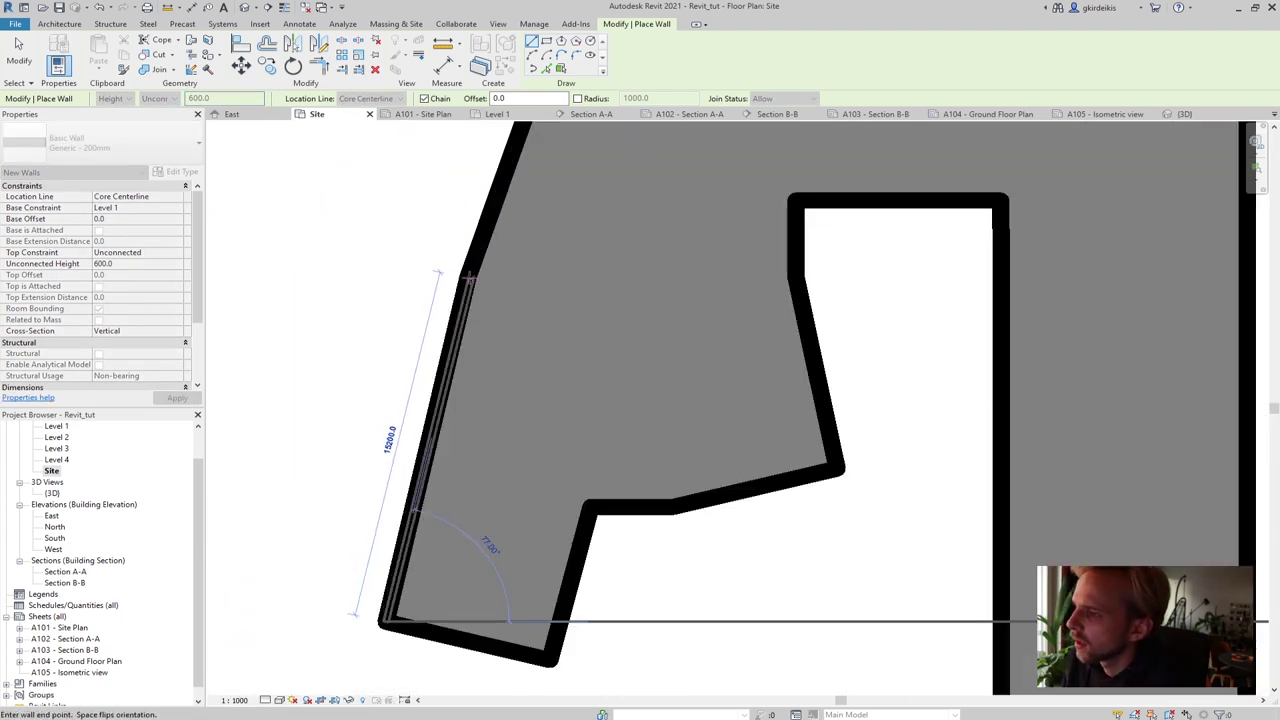
scroll(468, 279, "down", 3)
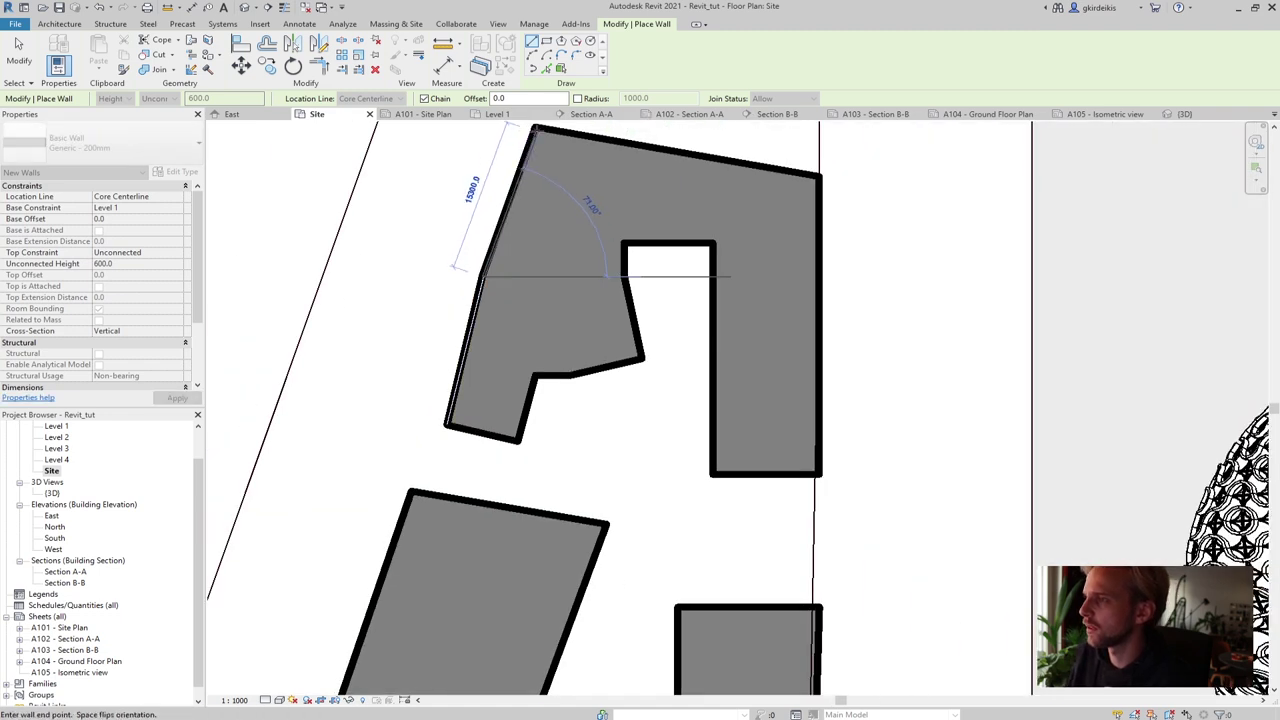
left_click(535, 128)
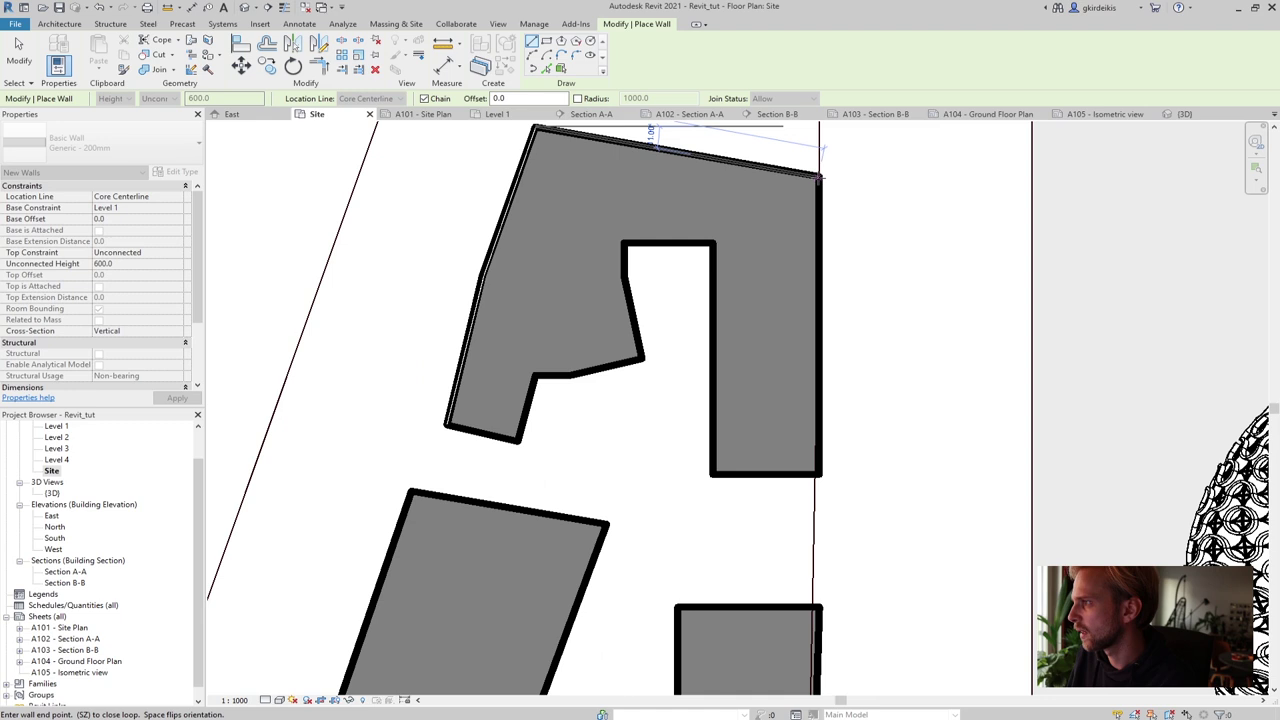
left_click(818, 178)
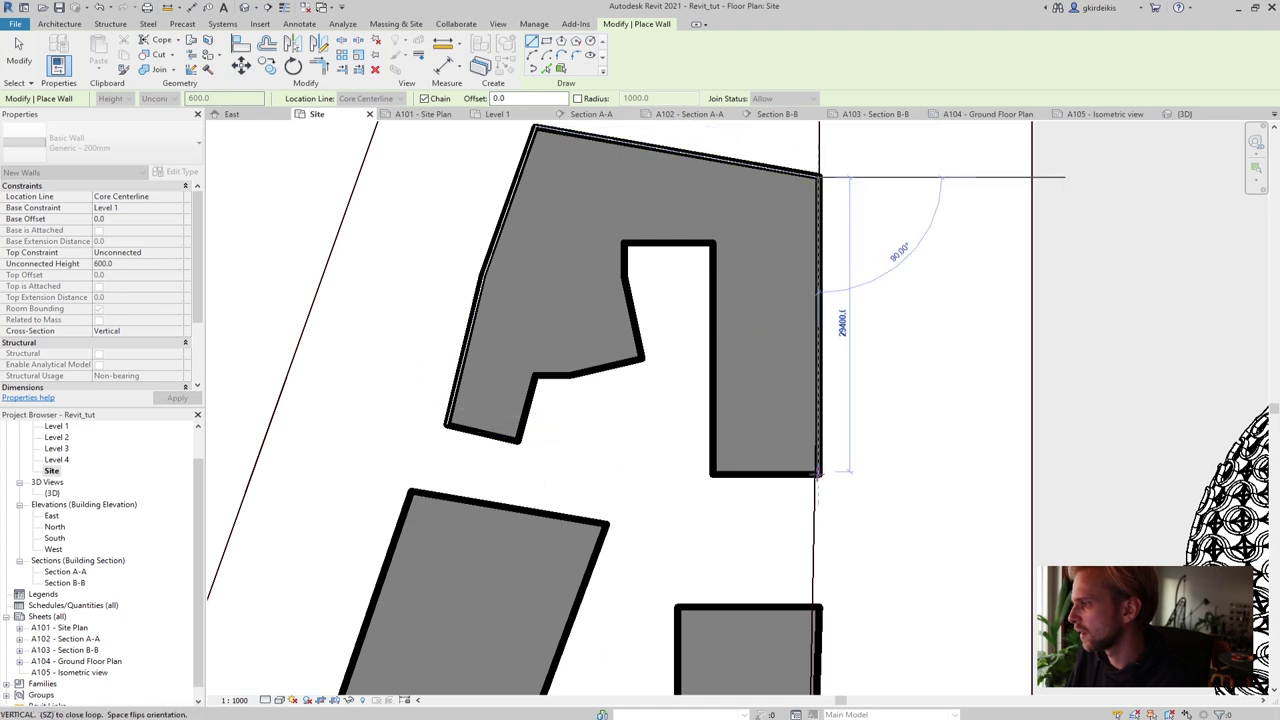
left_click(818, 476)
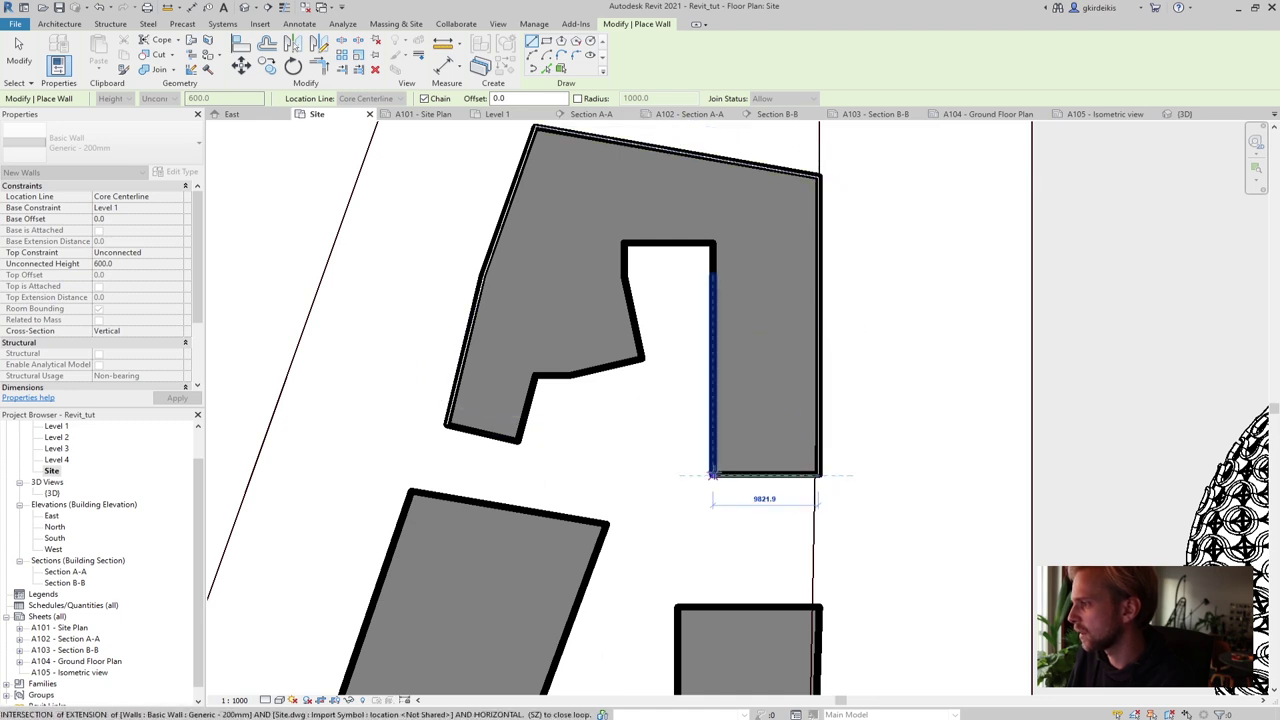
left_click(712, 474)
Trace walls around the inner notch and close the loop at the starting corner
left_click(712, 243)
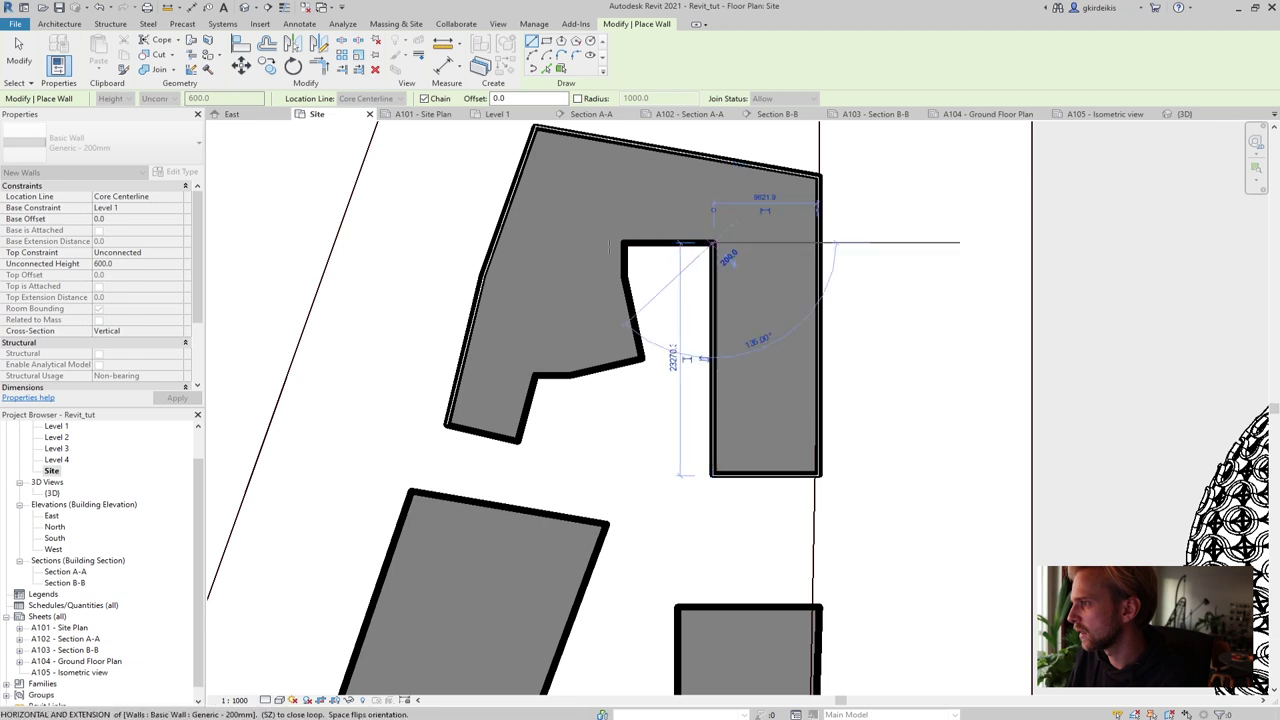
left_click(622, 243)
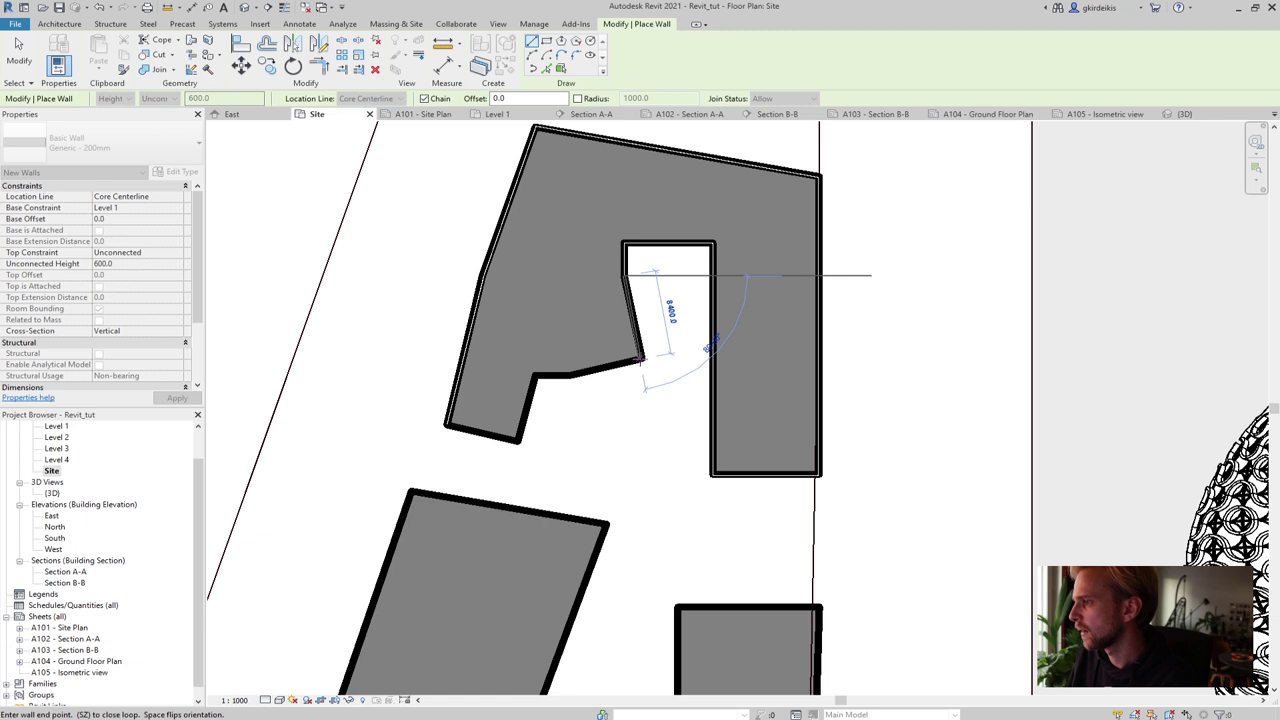
left_click(642, 358)
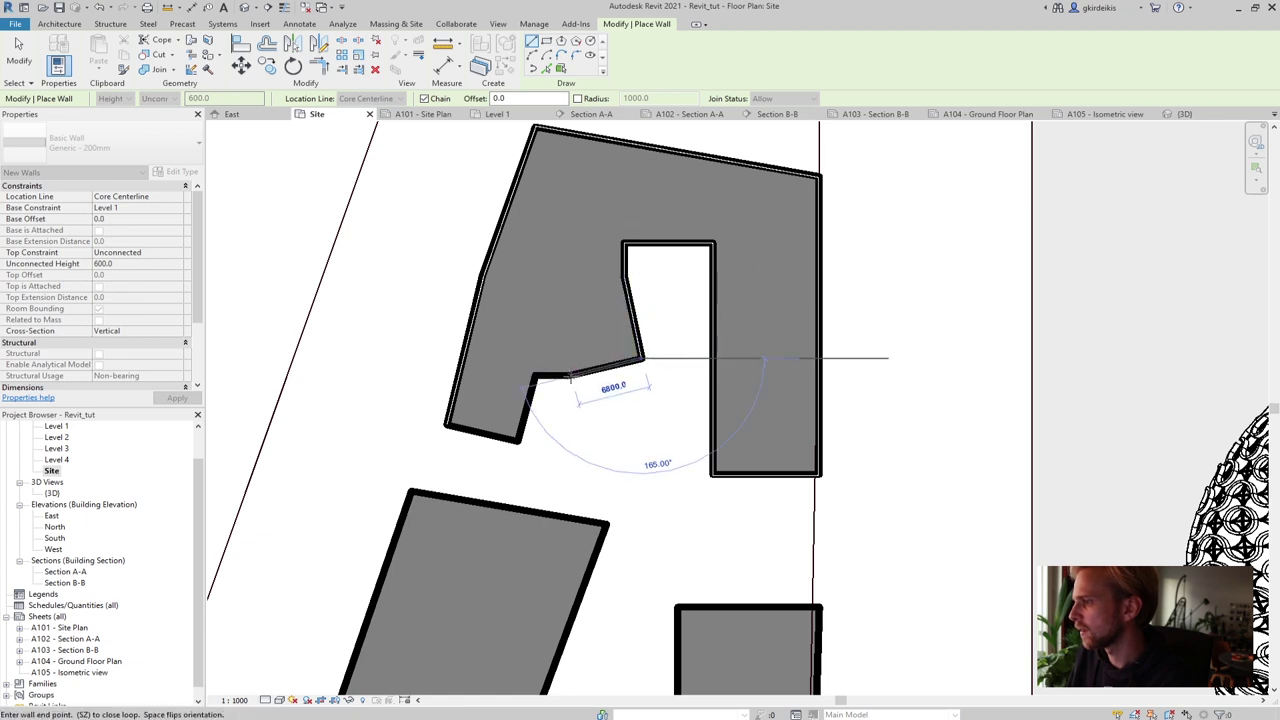
left_click(535, 375)
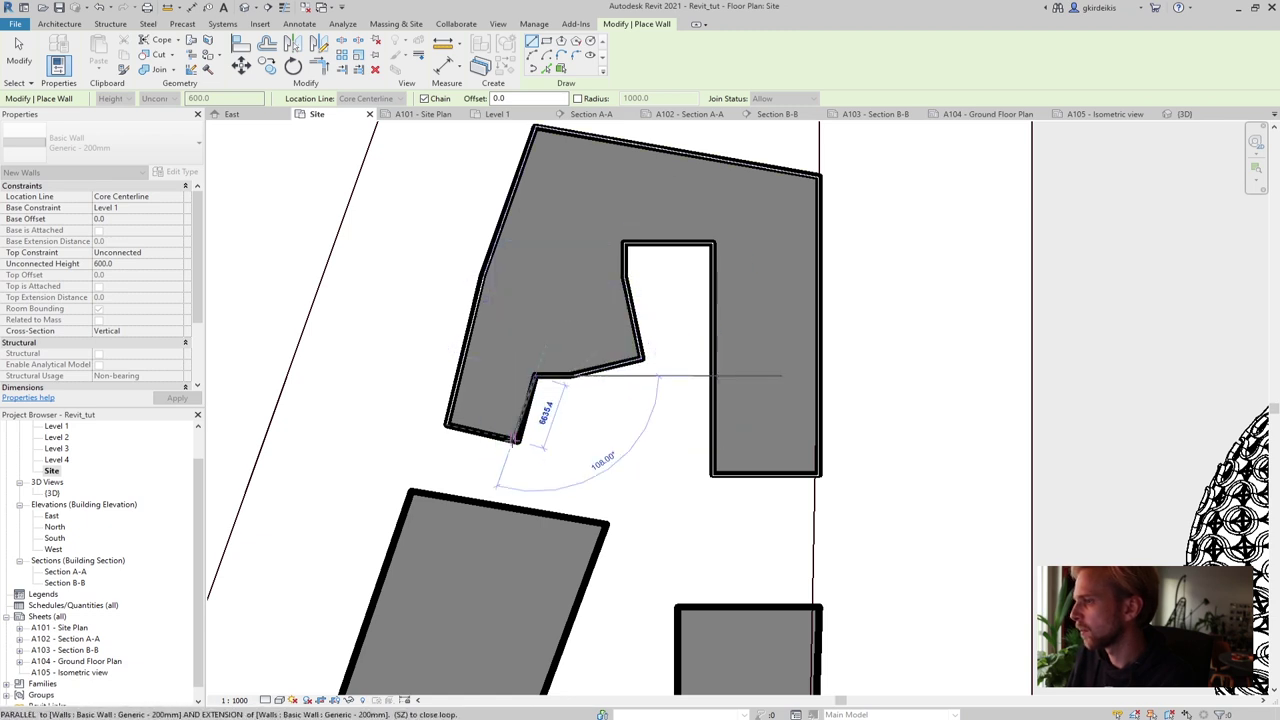
left_click(517, 440)
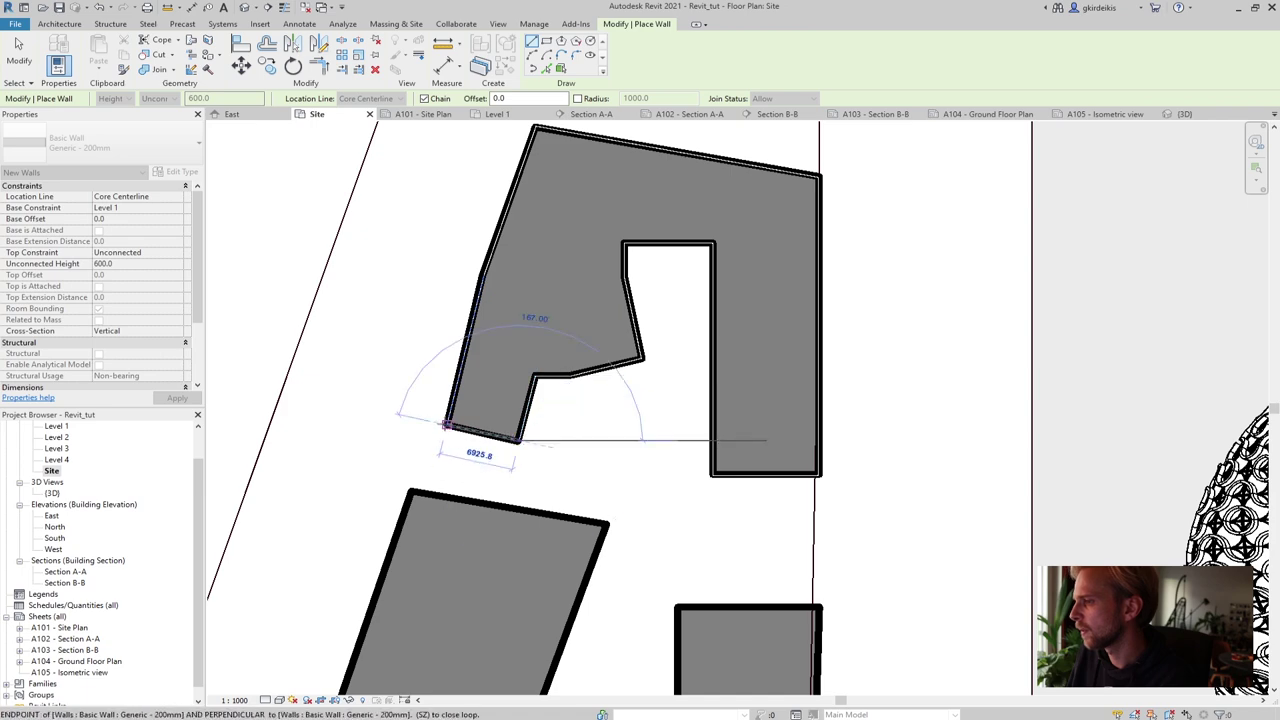
left_click(446, 424)
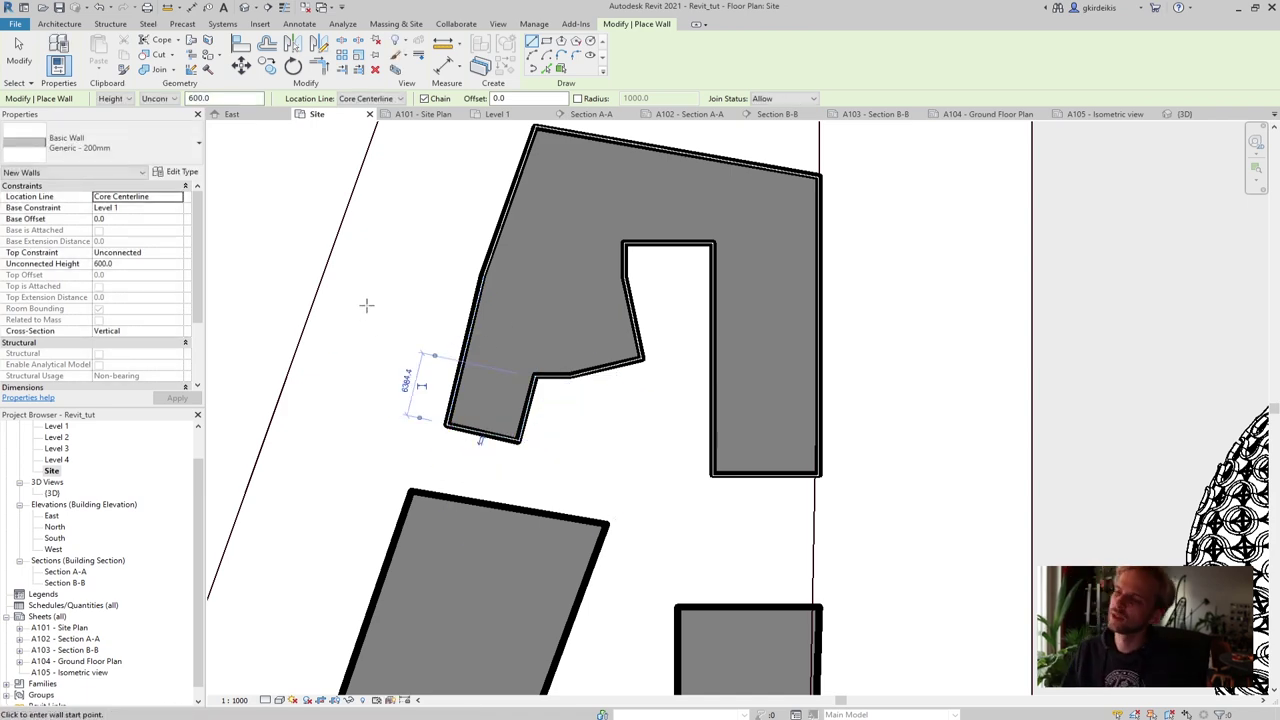
scroll(366, 305, "down", 2)
Start the L-shaped building's walls at its corner and run one along the bottom edge
middle_click_drag(380, 428, 380, 309)
scroll(508, 482, "down", 1)
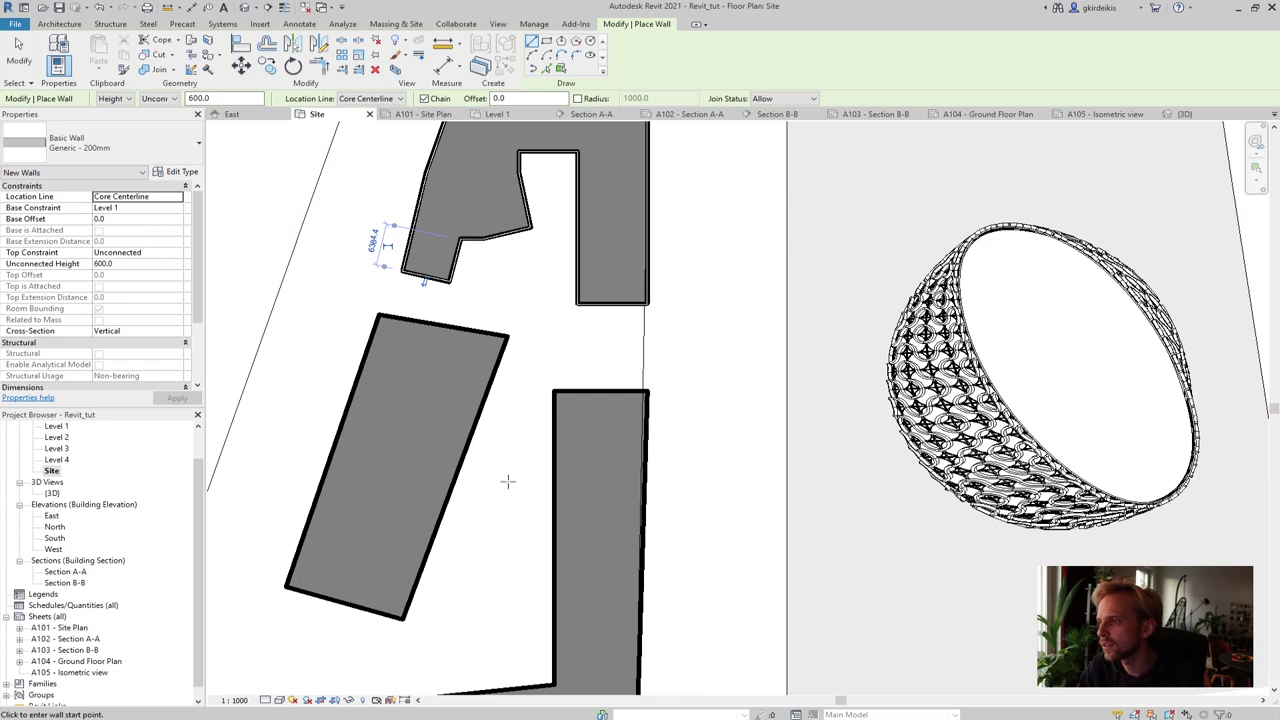
scroll(508, 482, "down", 2)
middle_click_drag(508, 482, 516, 405)
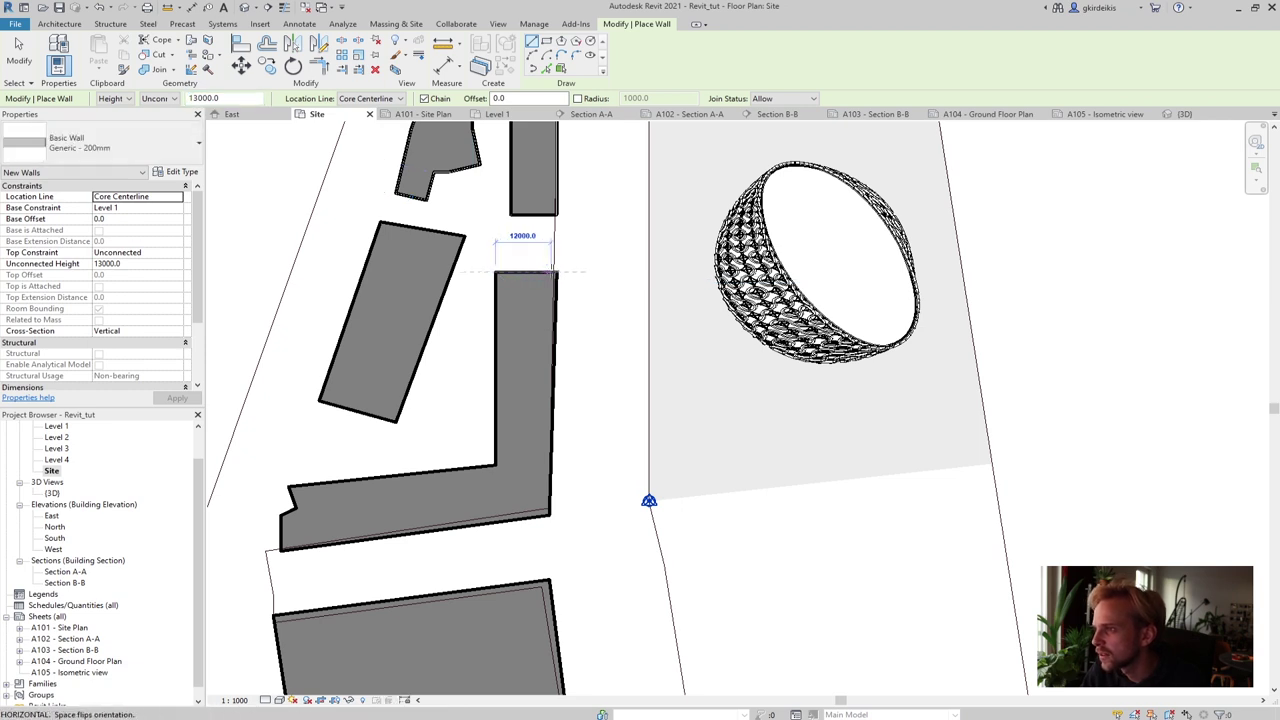
left_click(517, 270)
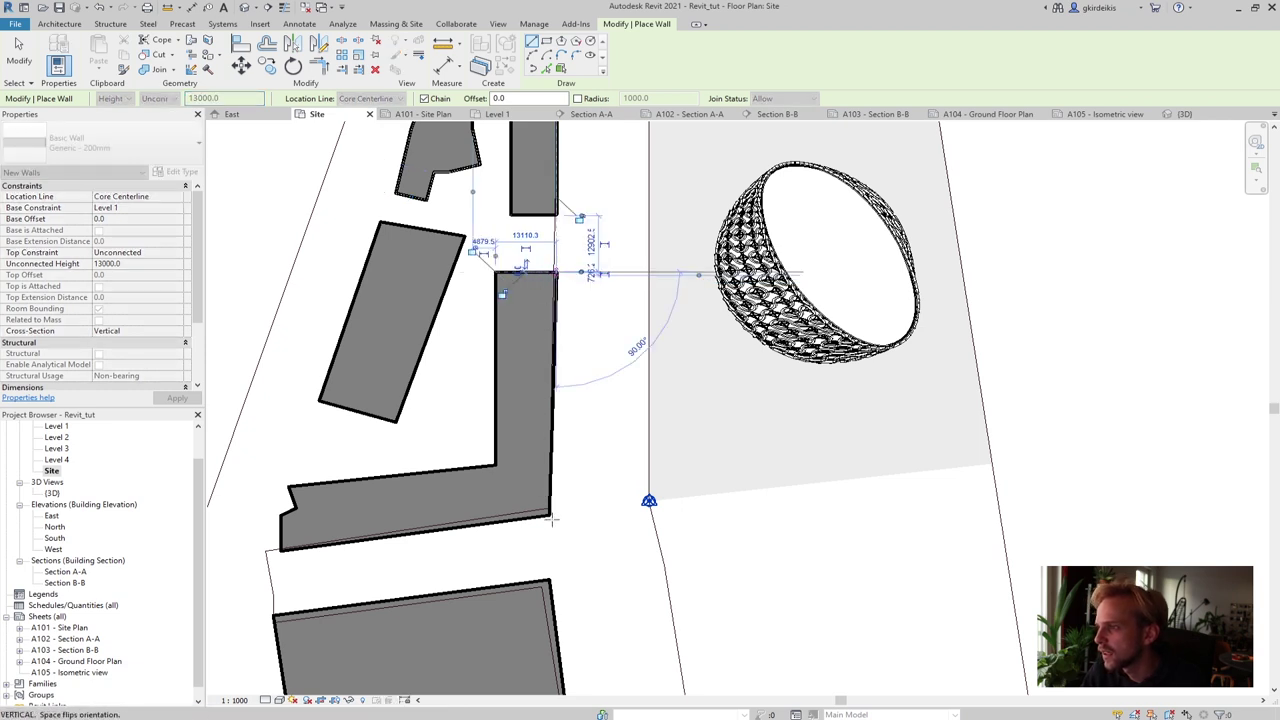
scroll(548, 518, "up", 2)
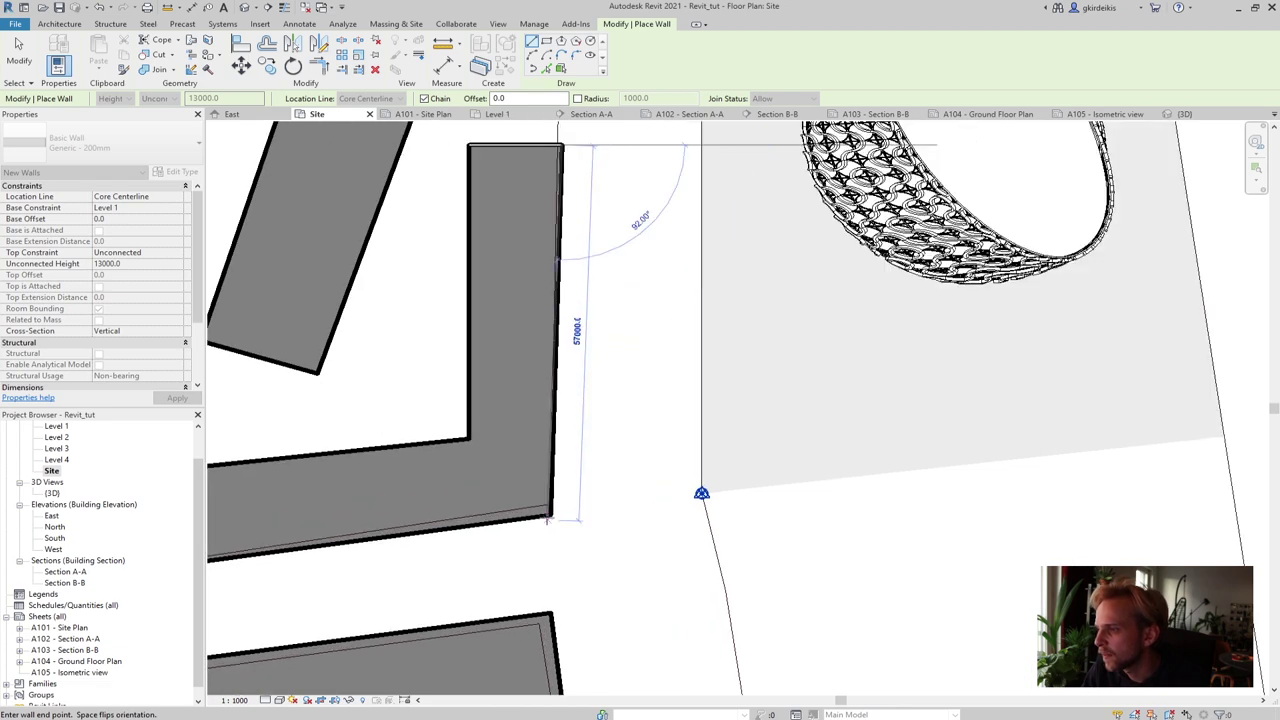
scroll(549, 518, "up", 3)
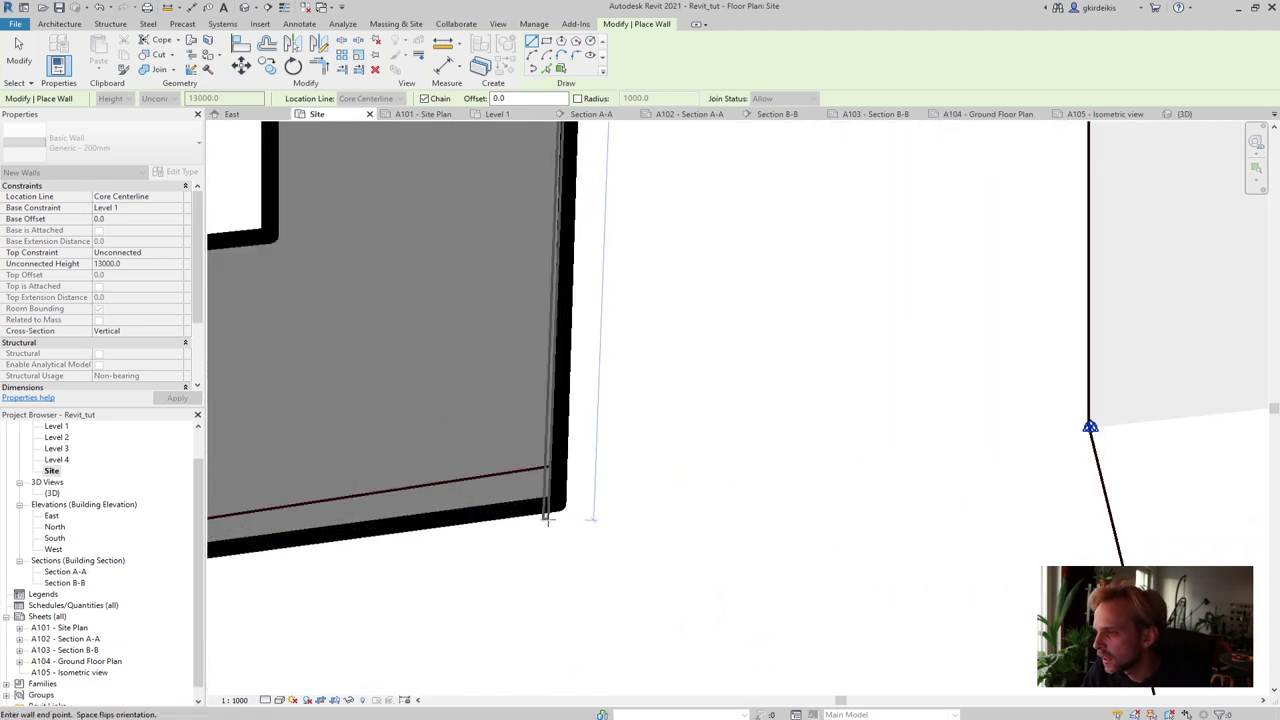
scroll(560, 500, "down", 5)
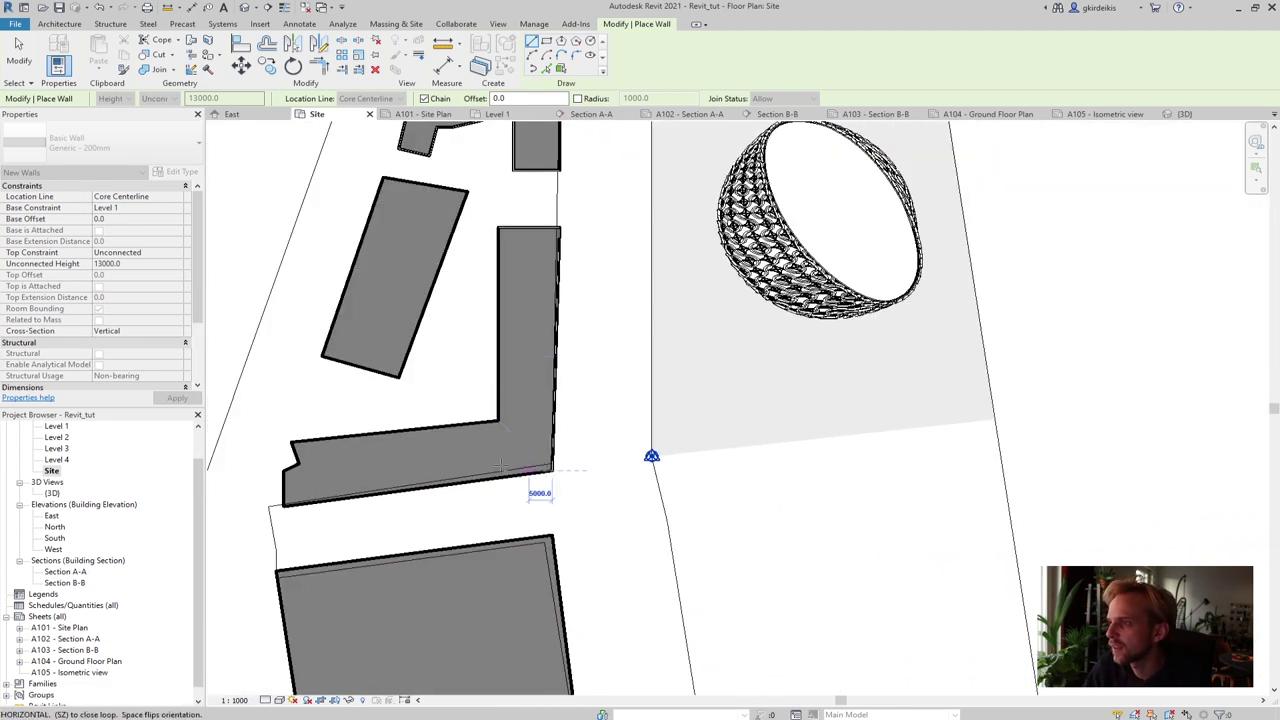
scroll(300, 510, "up", 4)
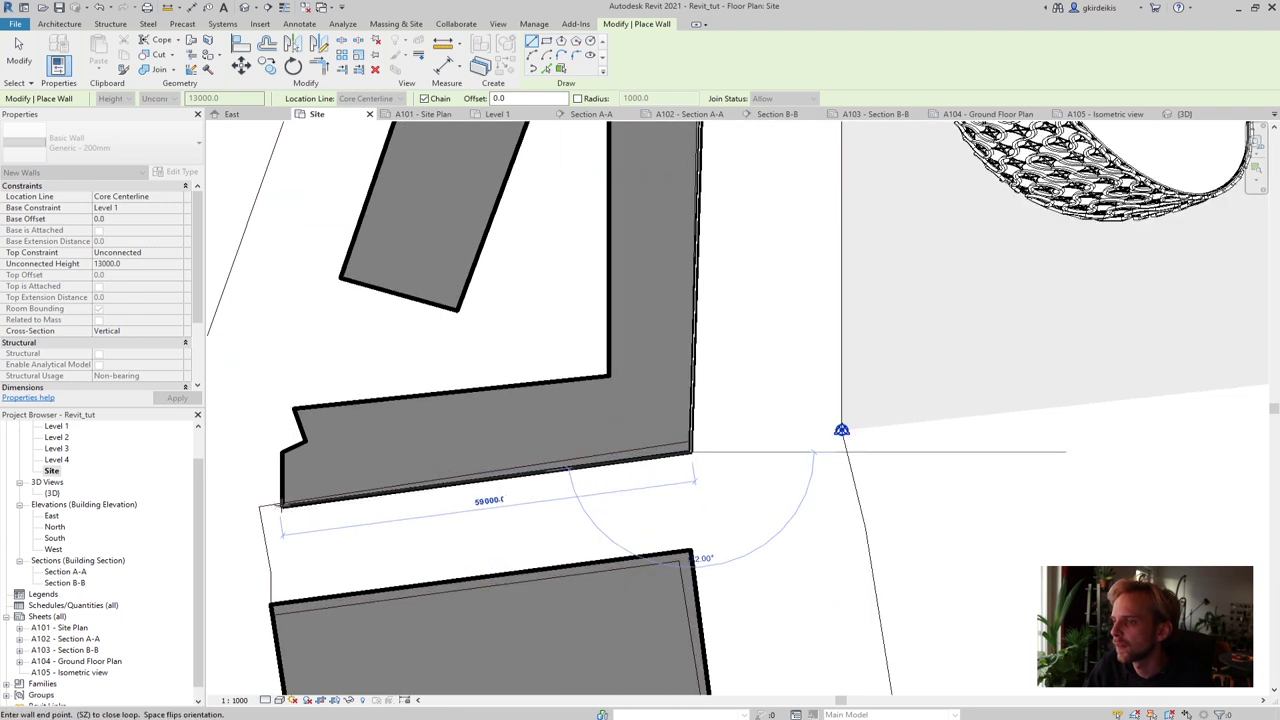
left_click(281, 504)
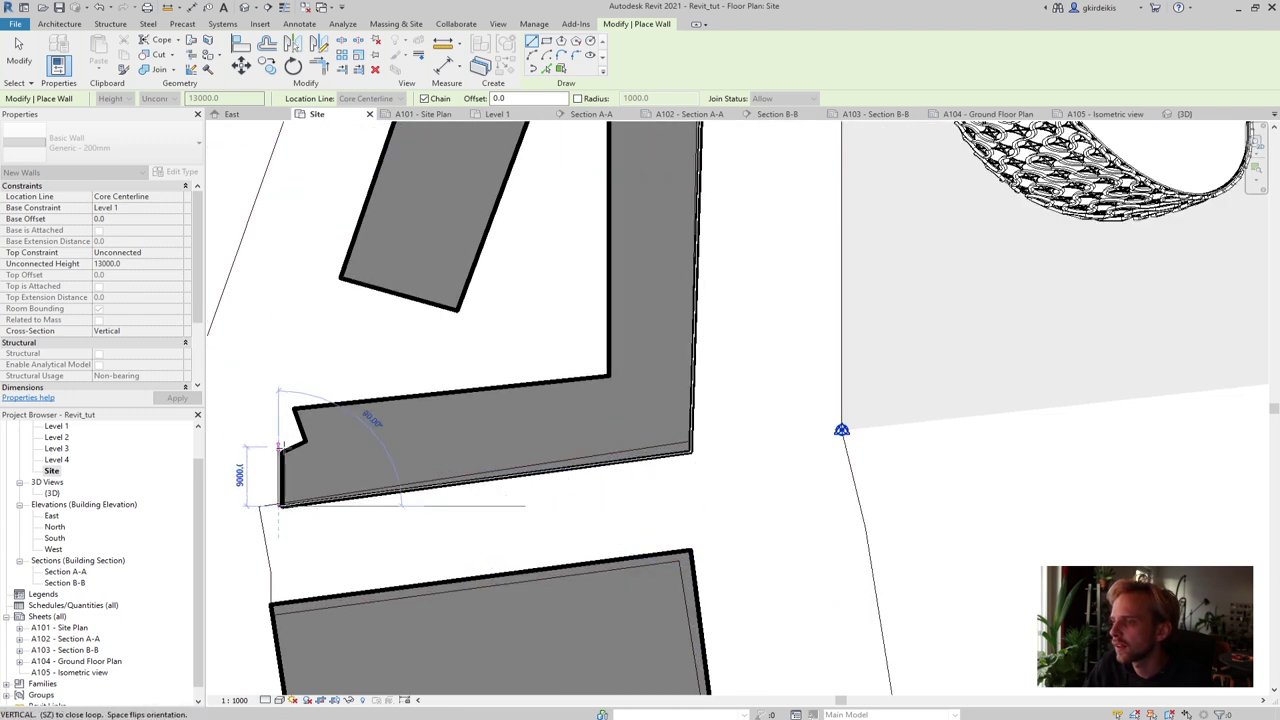
Add the left corner and angled notch walls, closing the L-building loop at its top corner
left_click(282, 446)
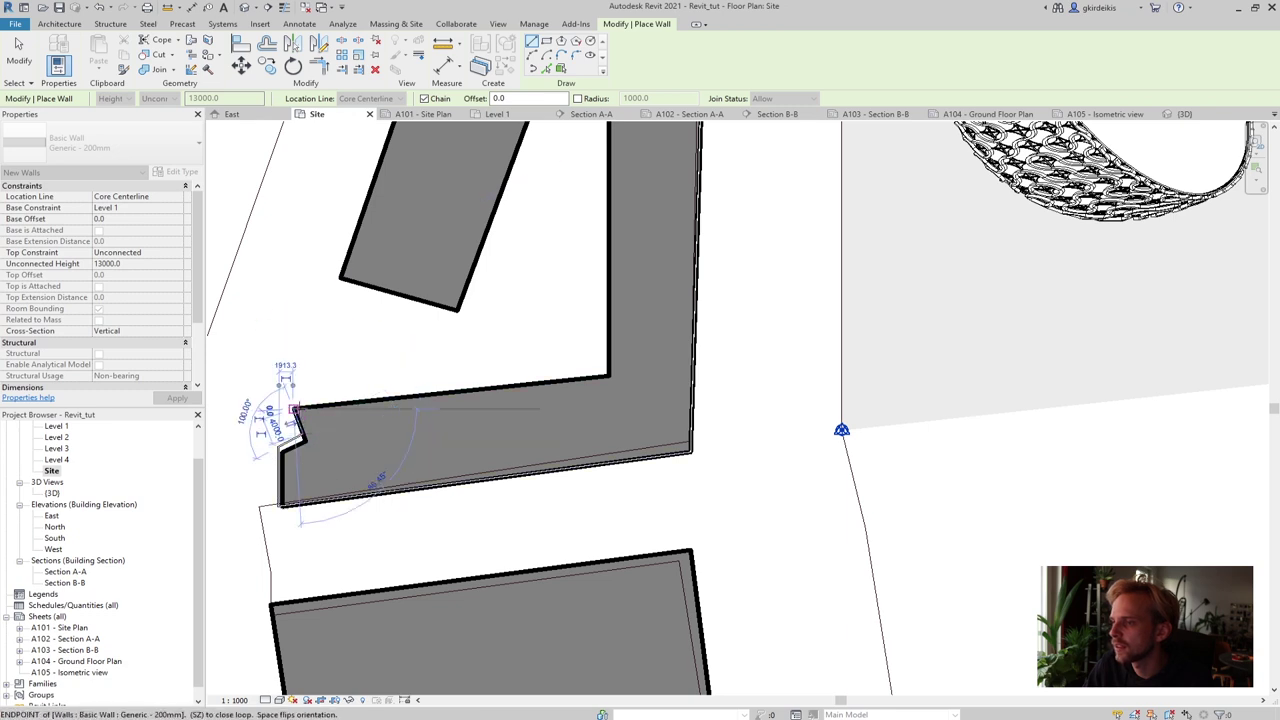
left_click(295, 409)
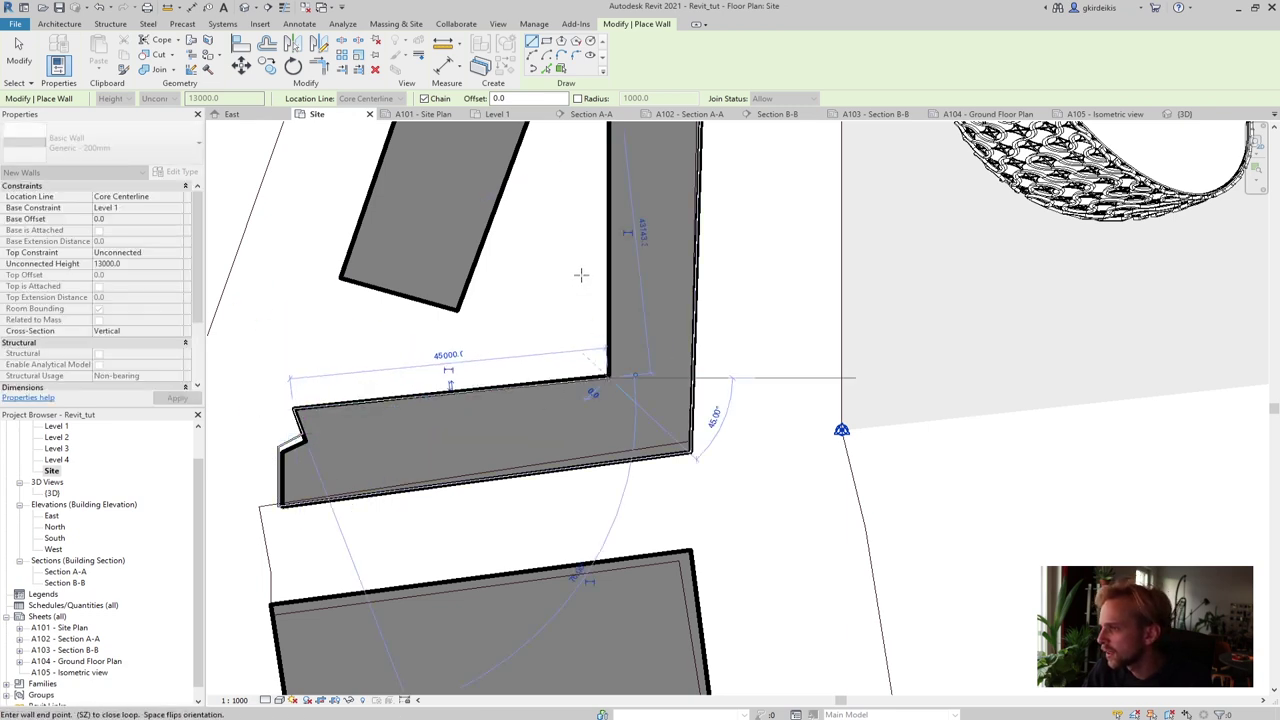
middle_click_drag(581, 274, 506, 510)
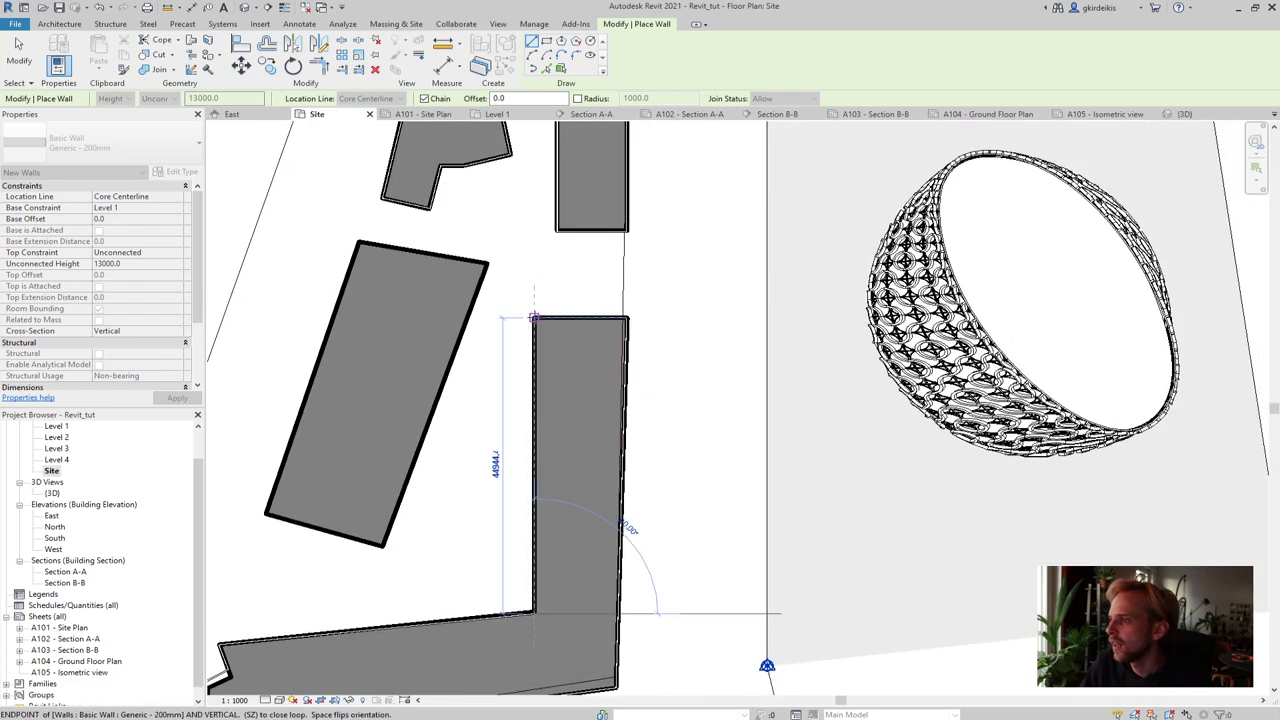
left_click(534, 318)
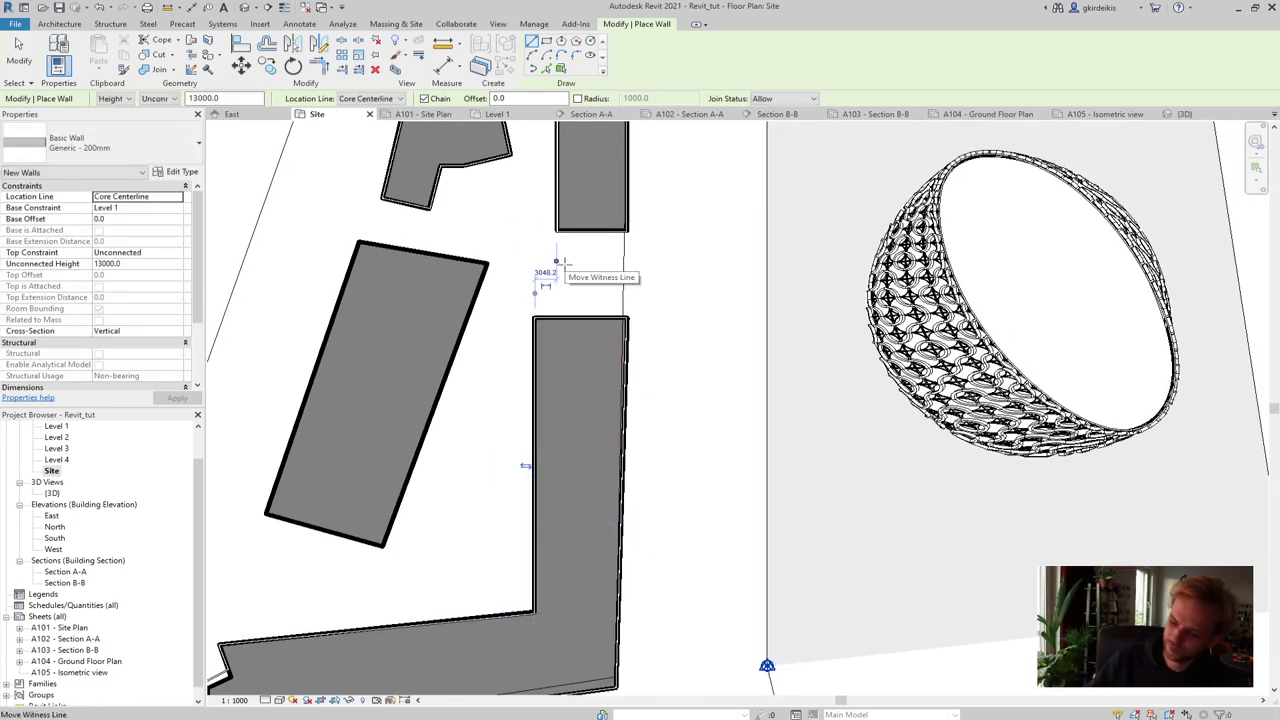
key("Escape")
Cancel the accidentally opened New Sheet dialog and bring neighbouring buildings into view
key("ctrl+n")
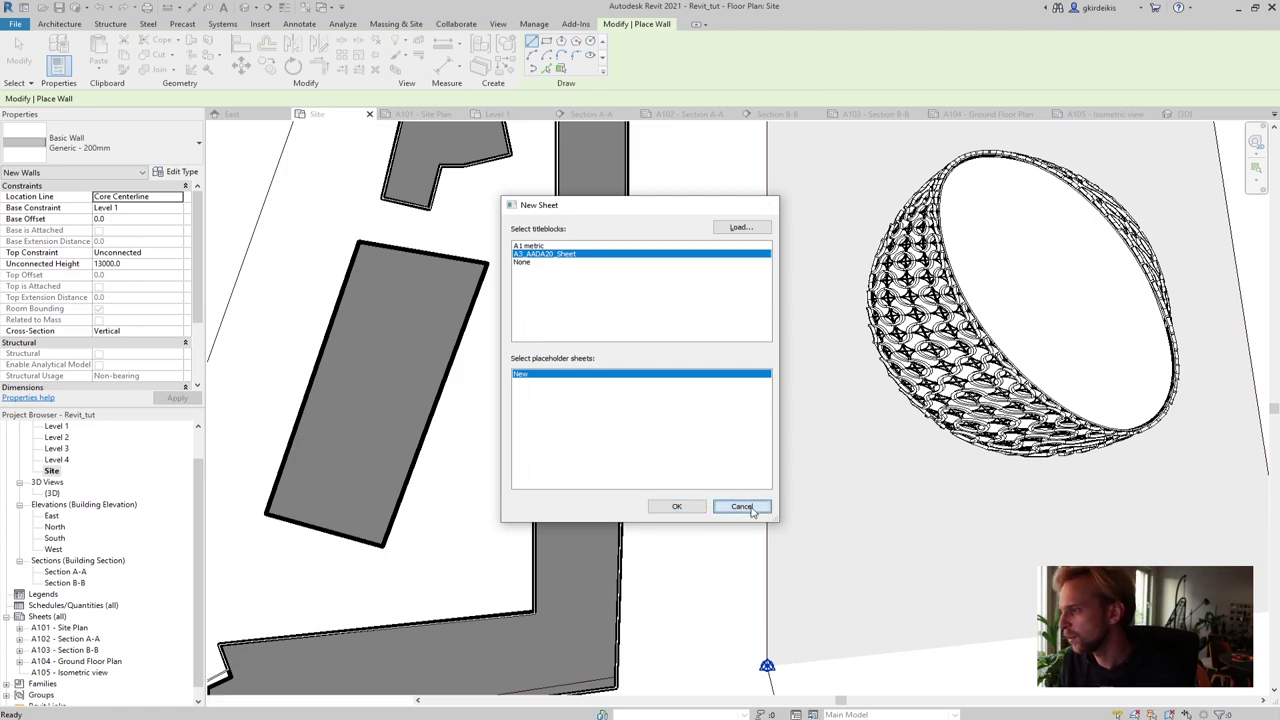
left_click(762, 508)
scroll(632, 356, "down", 2)
middle_click_drag(665, 455, 535, 441)
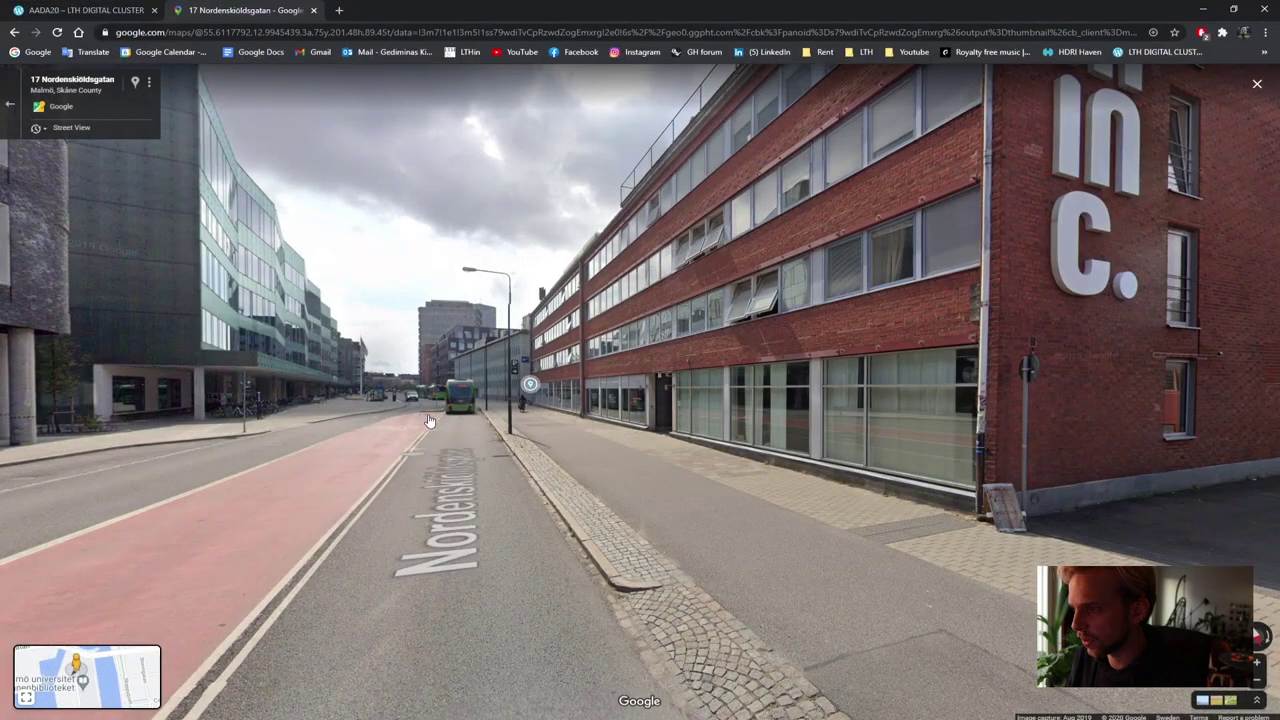
Walk down Nordenskiöldsgatan in Street View past the dark-brick building and storefronts
left_click(930, 440)
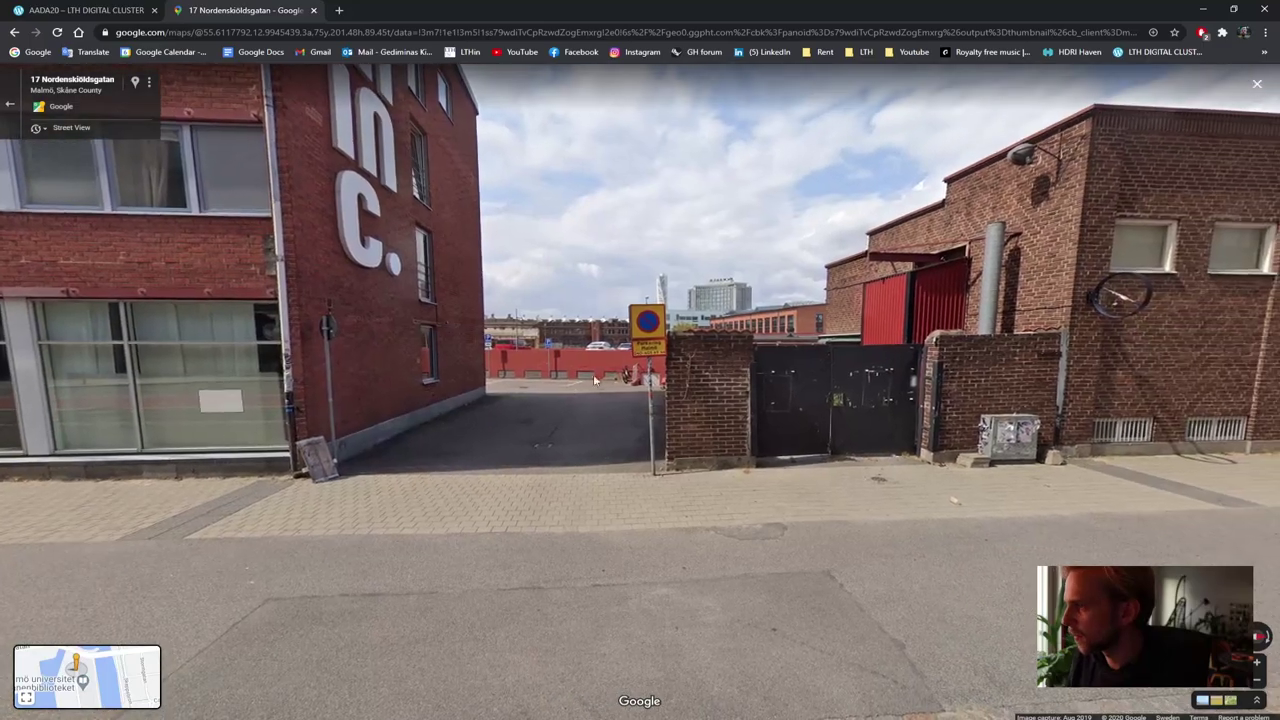
left_click(329, 454)
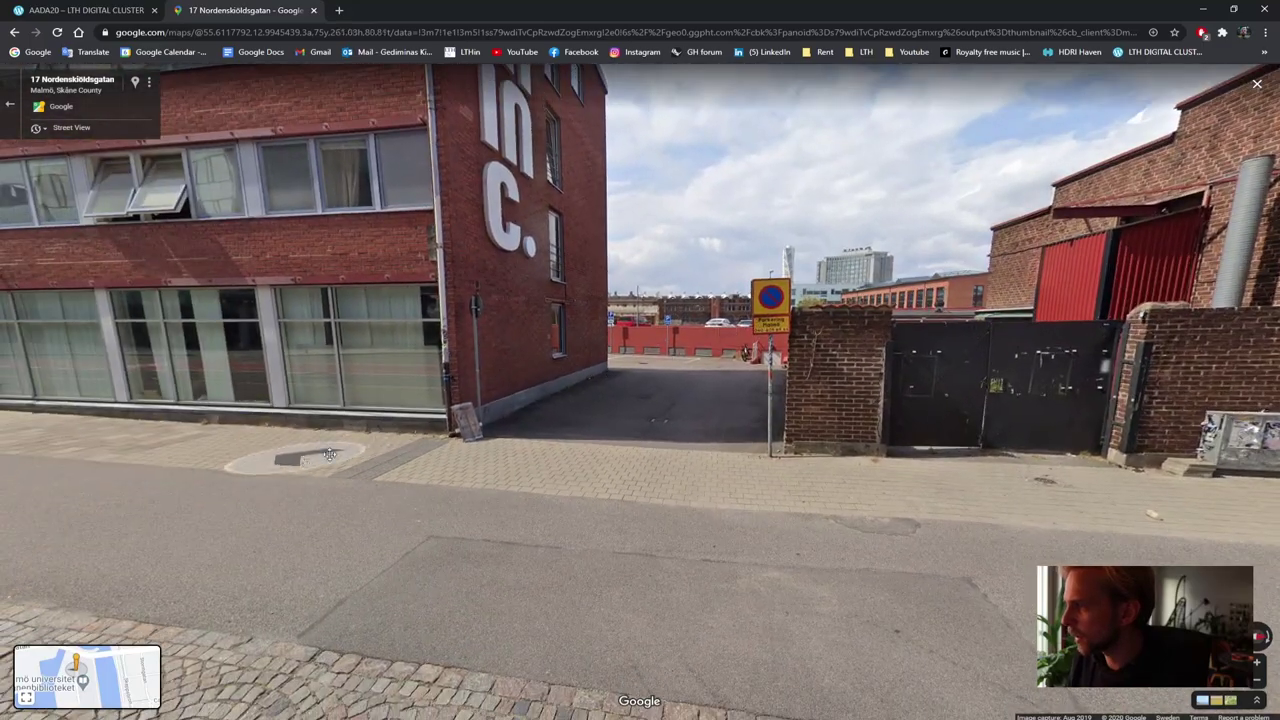
left_click(329, 454)
left_click_drag(329, 454, 670, 425)
left_click(670, 425)
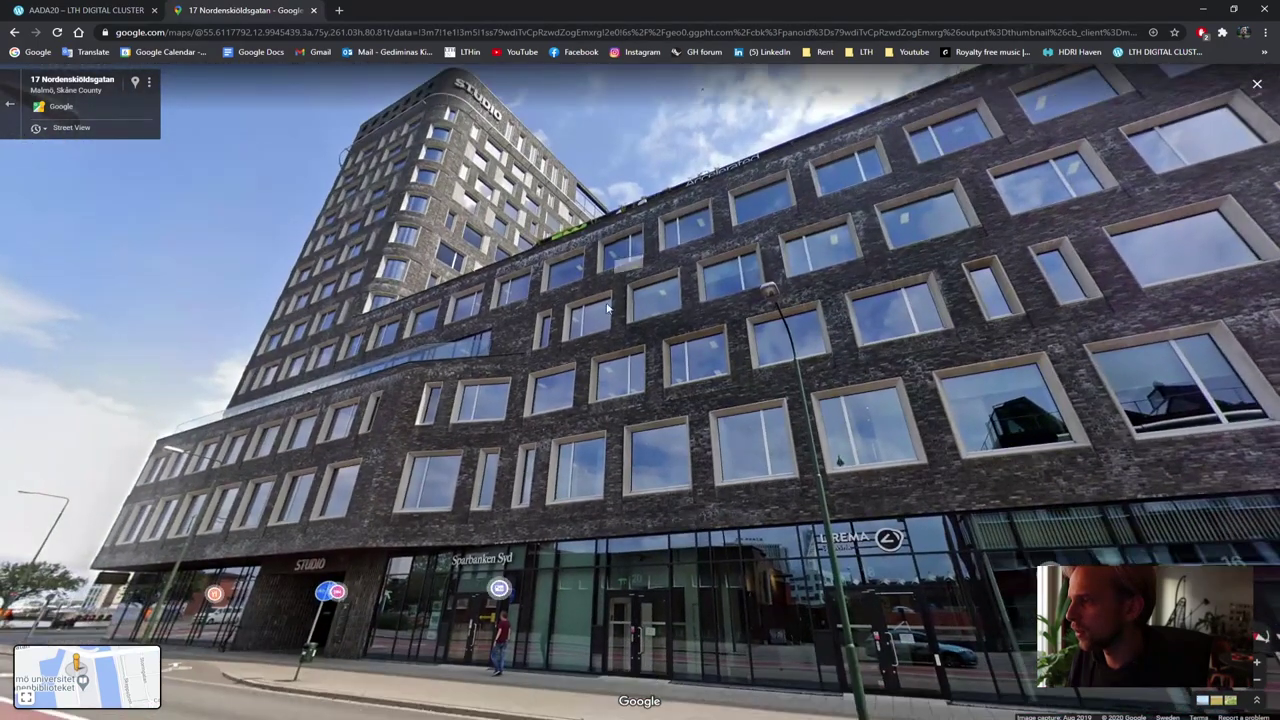
left_click(640, 433)
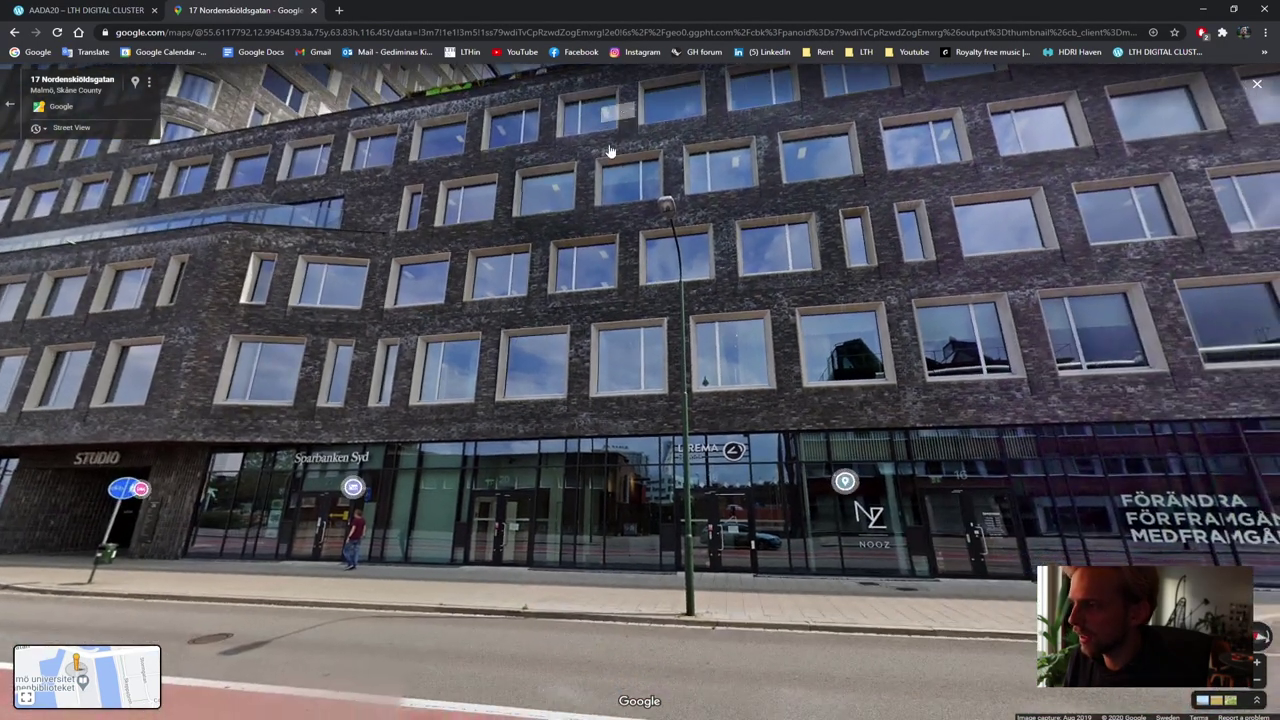
left_click(850, 458)
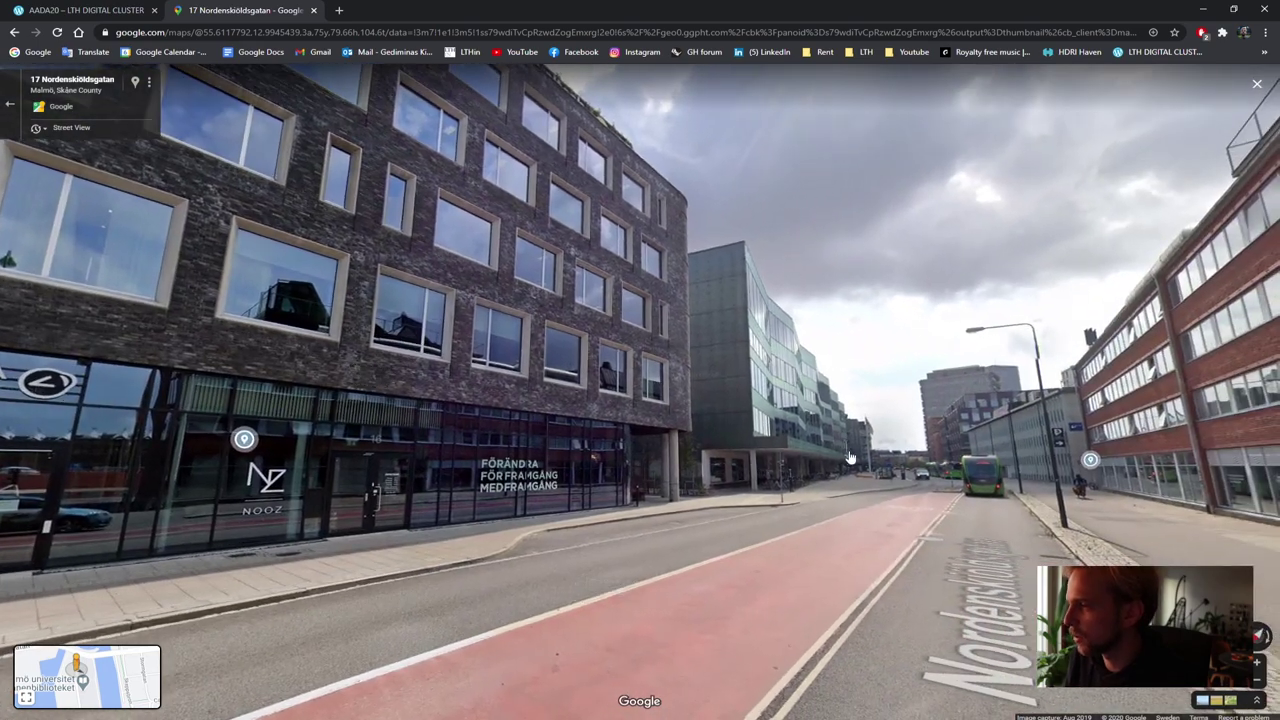
left_click(850, 458)
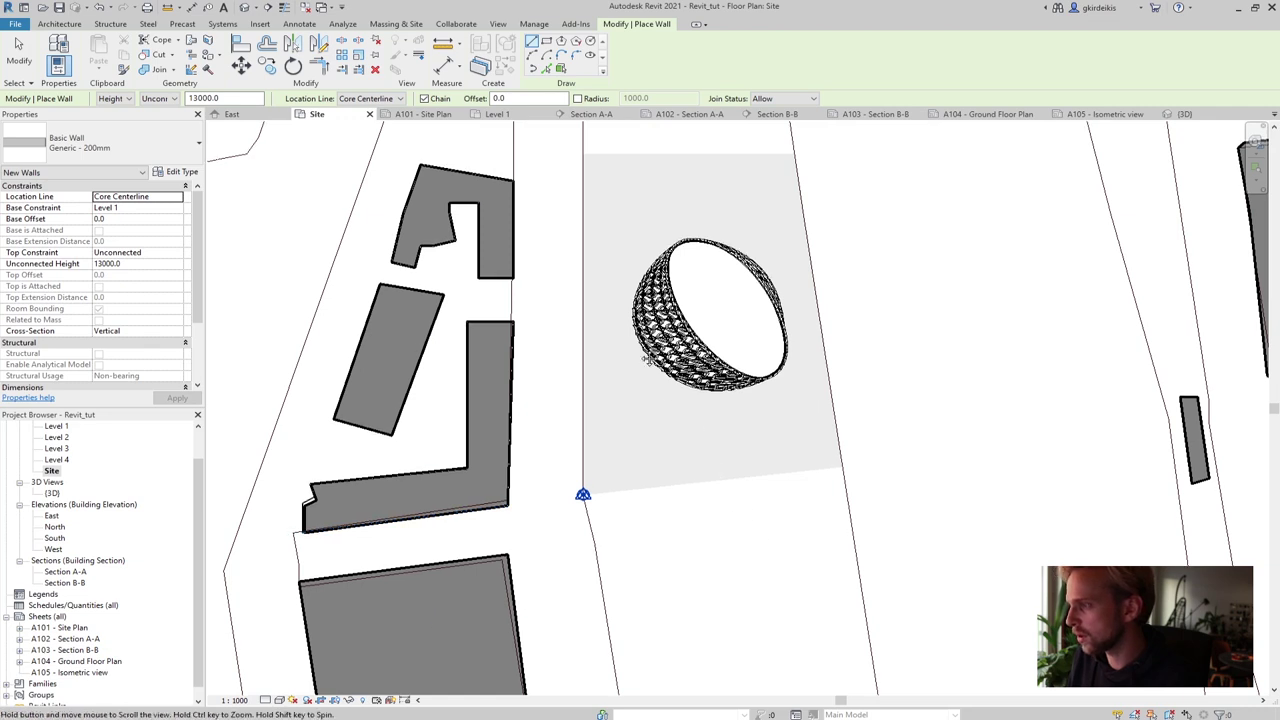
middle_click_drag(757, 517, 597, 349)
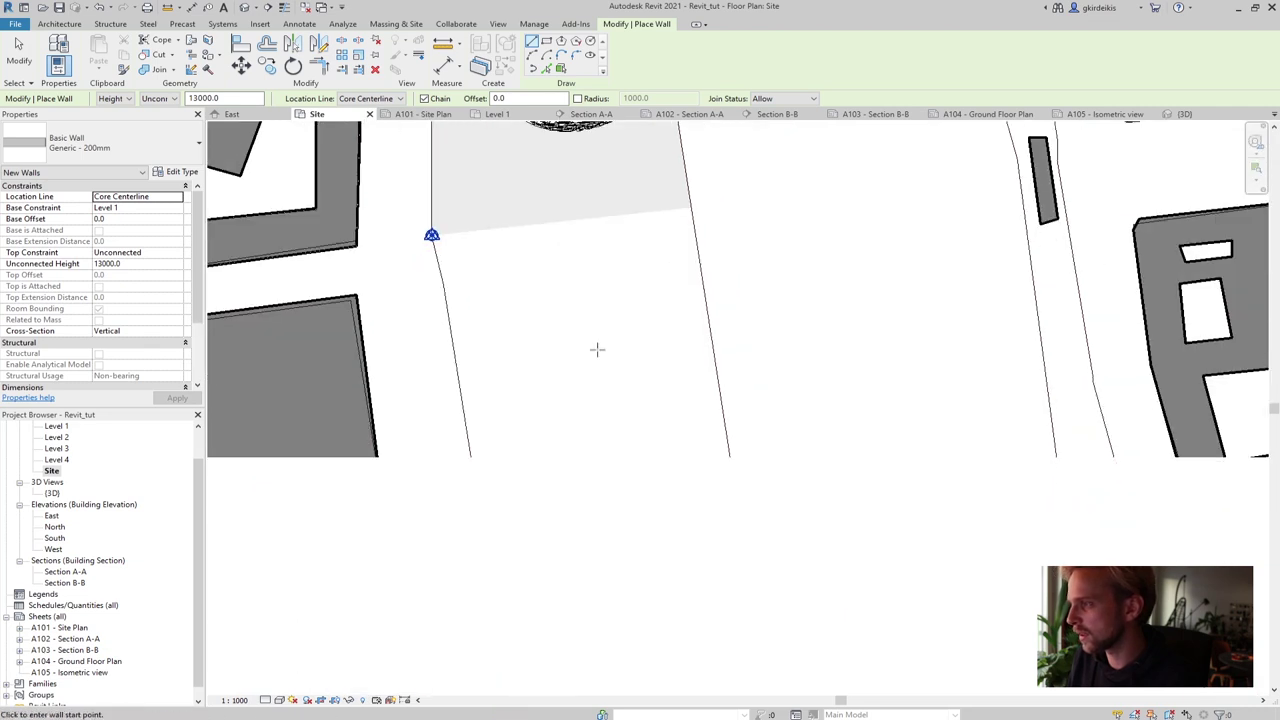
mouse_move(437, 347)
middle_mouse_down()
mouse_move(846, 437)
mouse_move(680, 404)
middle_mouse_up()
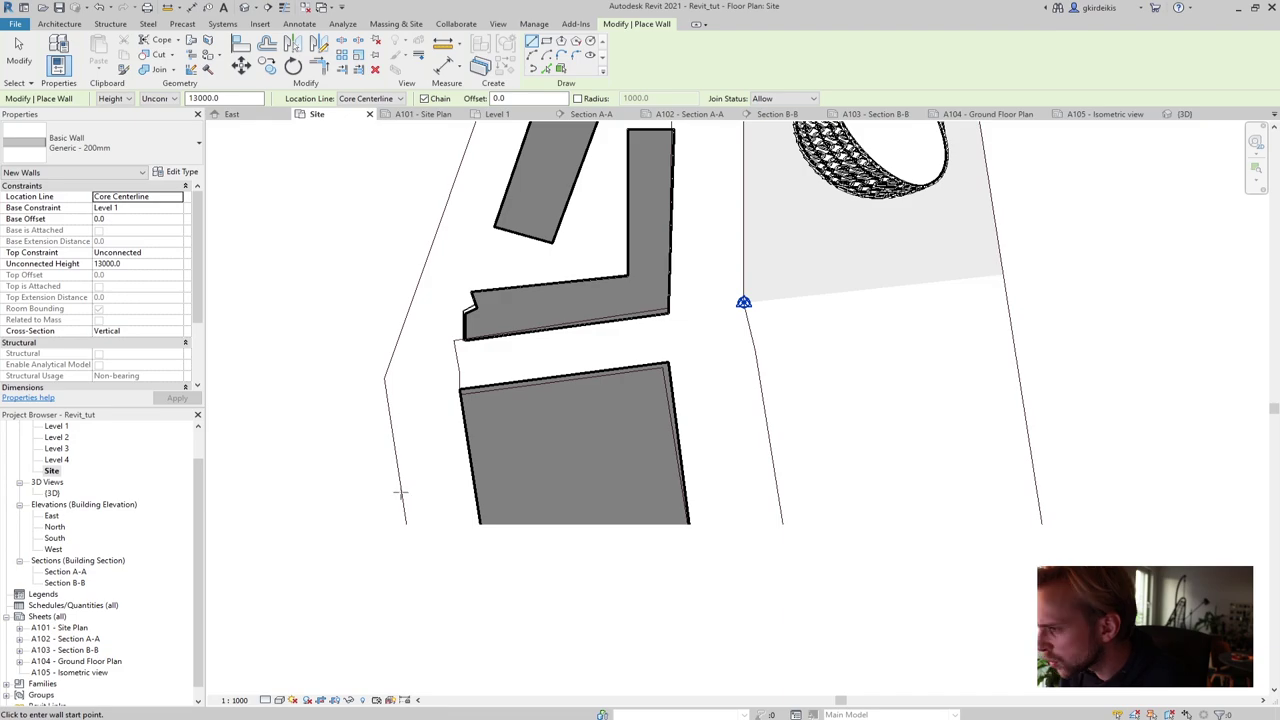
key("alt+Tab")
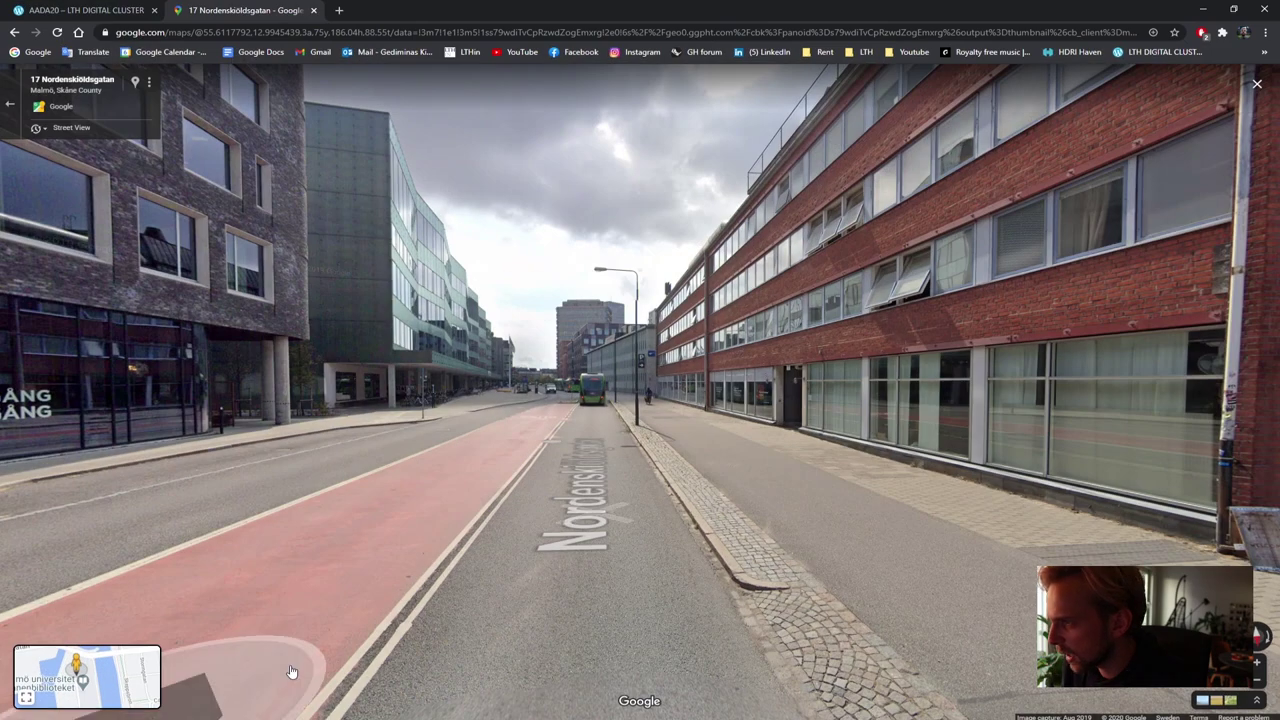
left_click(597, 522)
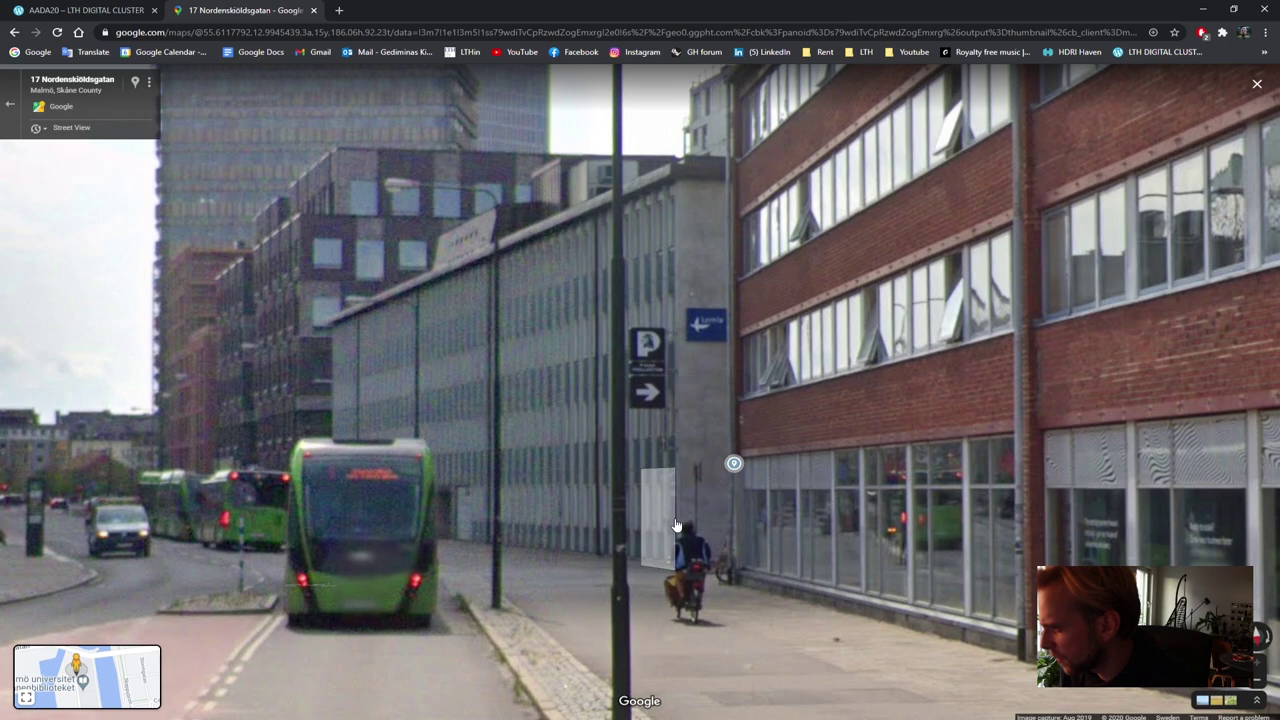
left_click(676, 525)
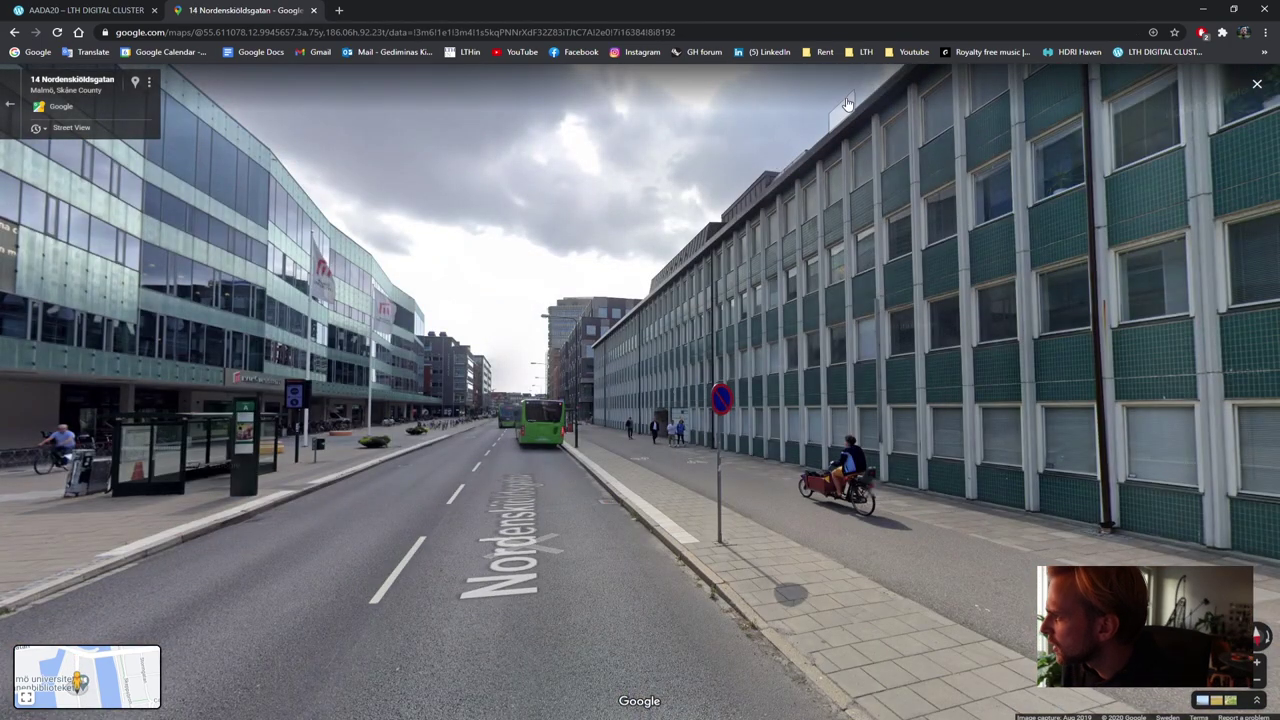
left_click(1203, 8)
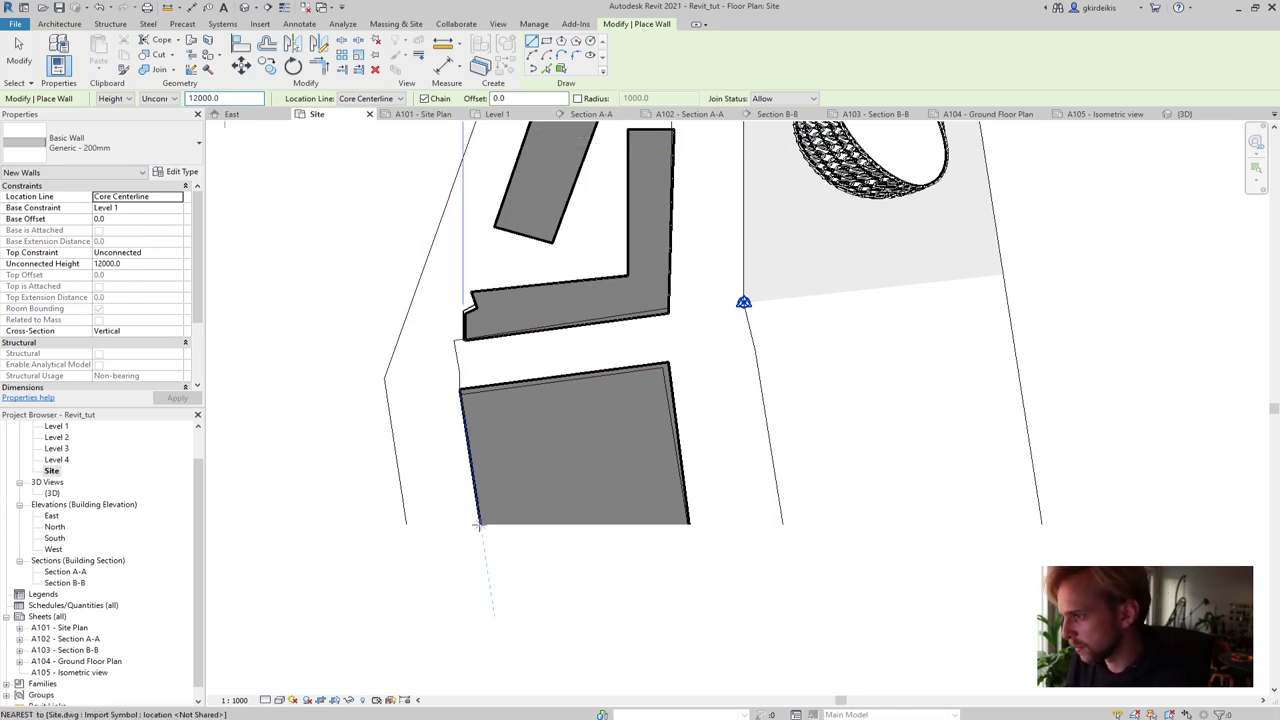
Trace 12000-high walls around the lower rectangular block's four edges and exit the Wall tool
left_click(458, 388)
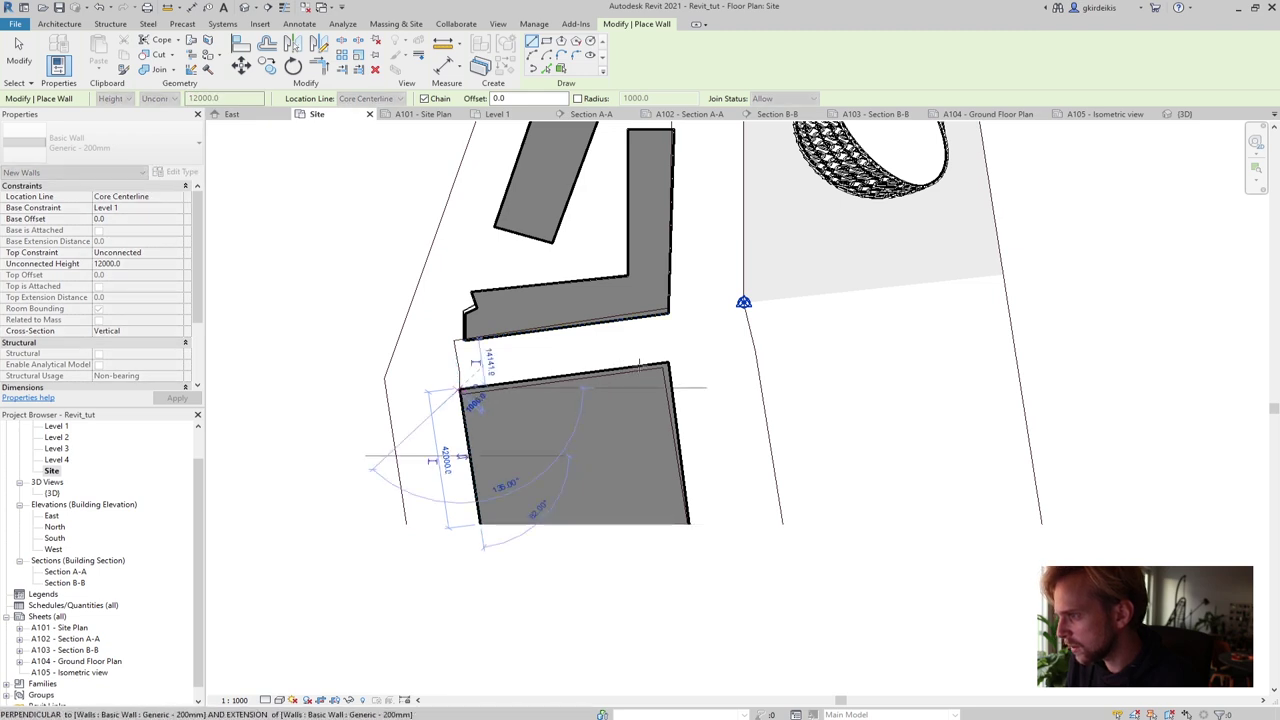
left_click(692, 357)
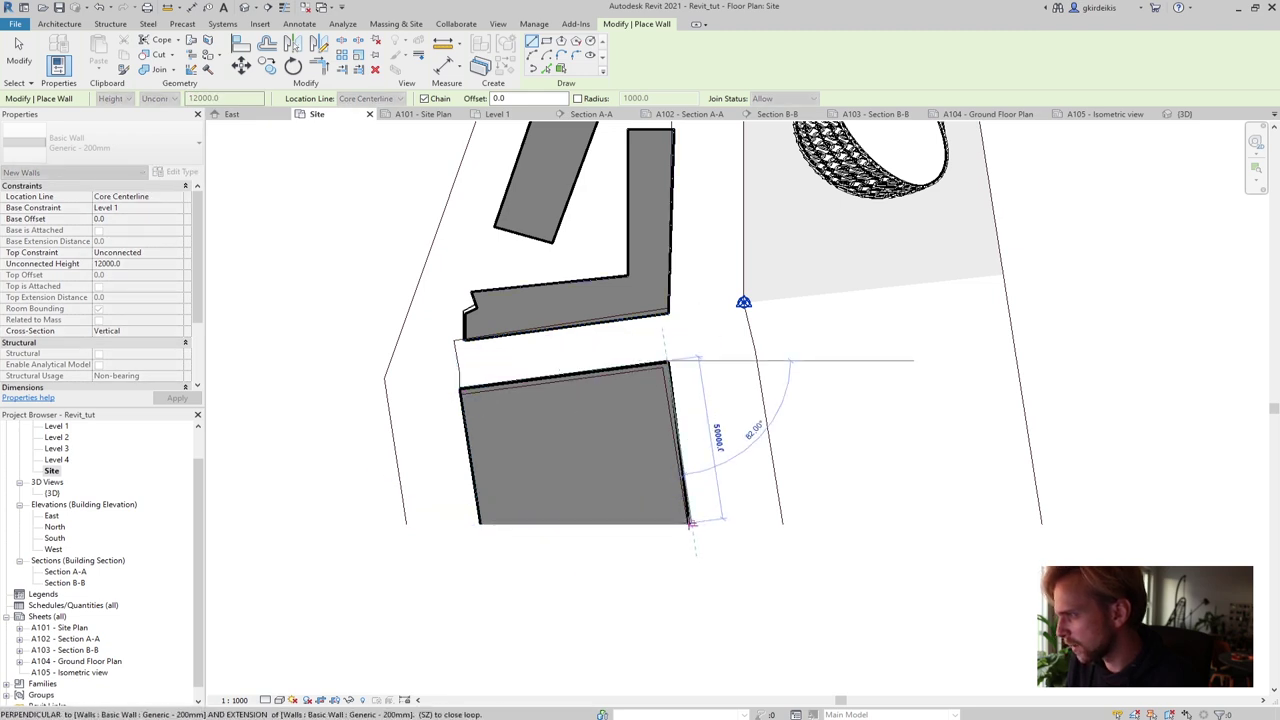
left_click(690, 524)
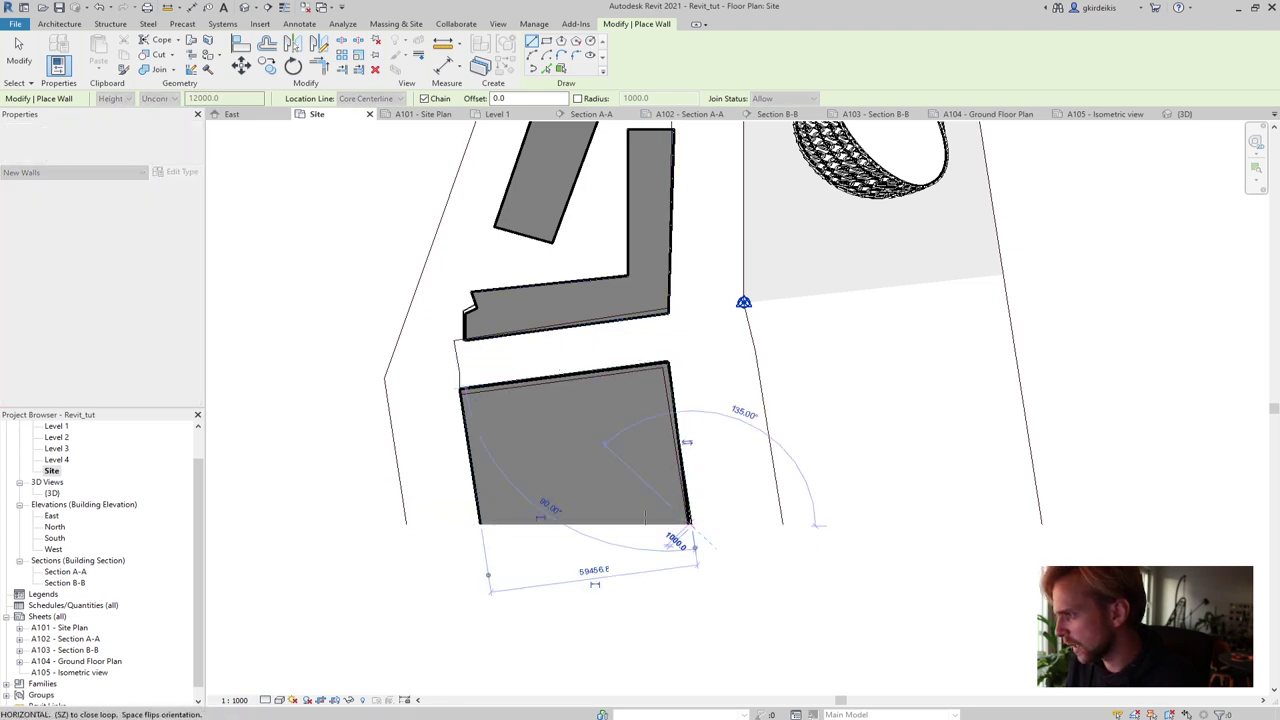
left_click(478, 526)
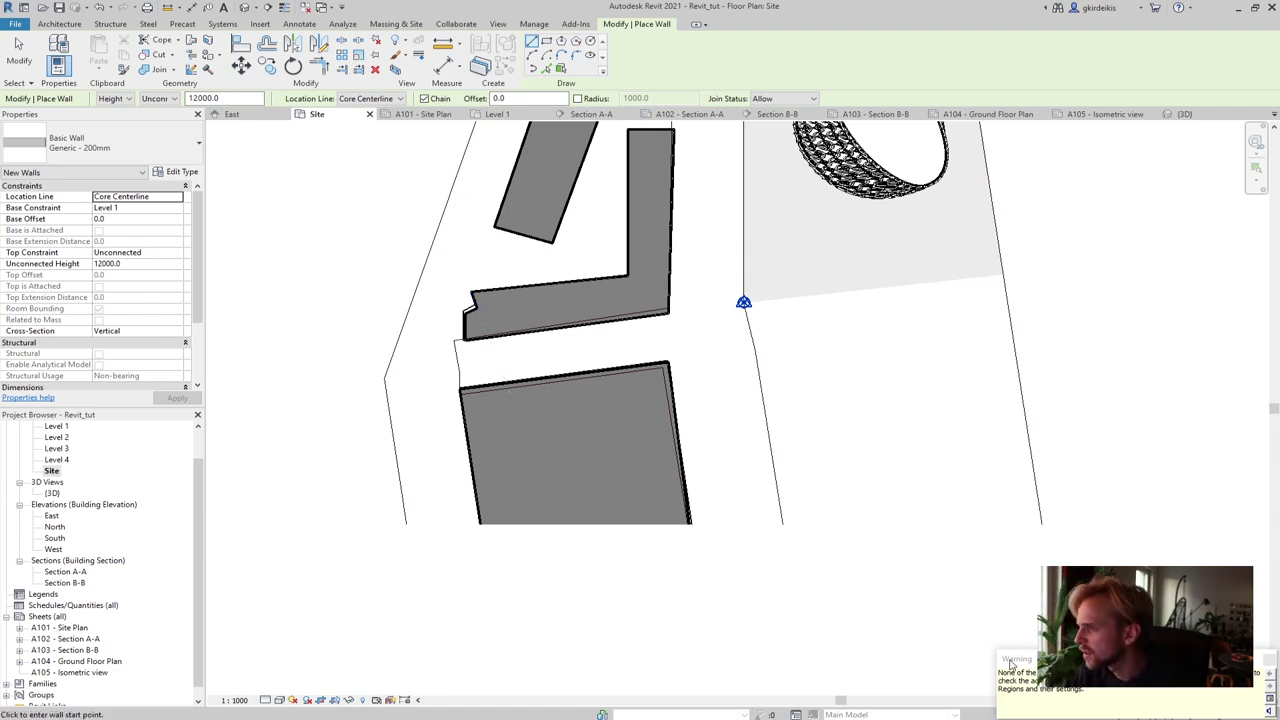
scroll(470, 505, "up", 5)
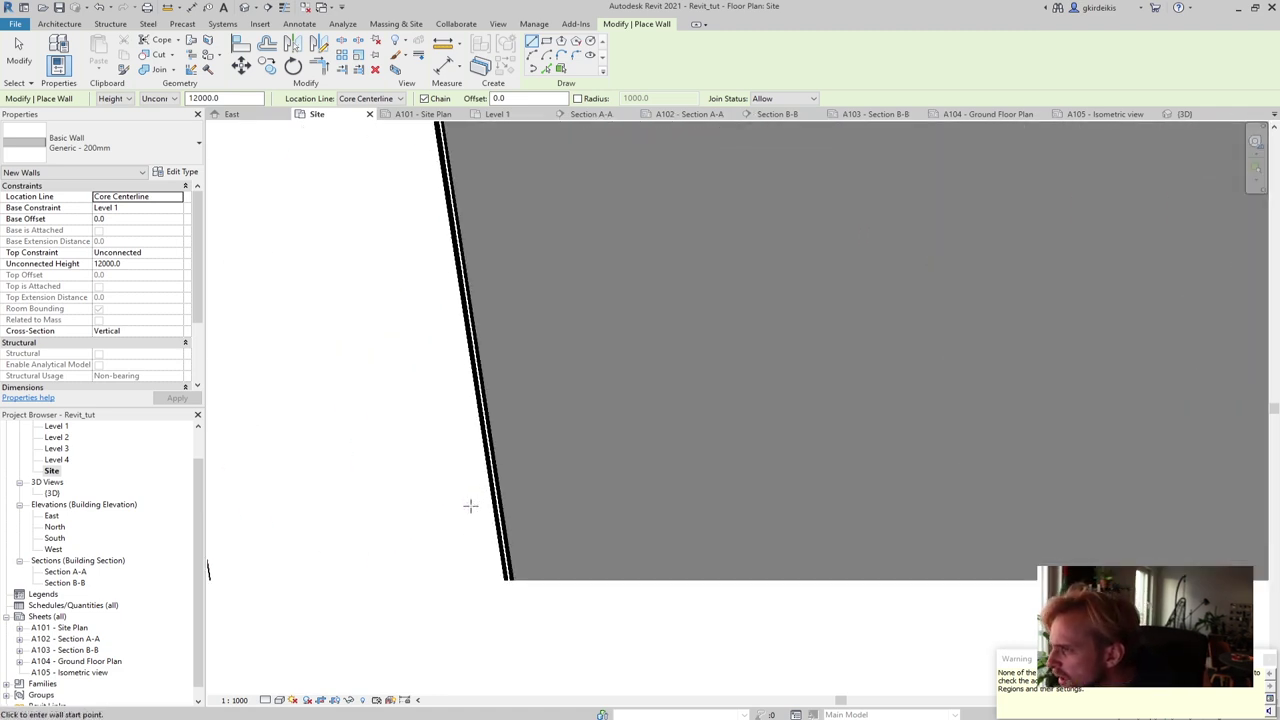
scroll(500, 536, "down", 3)
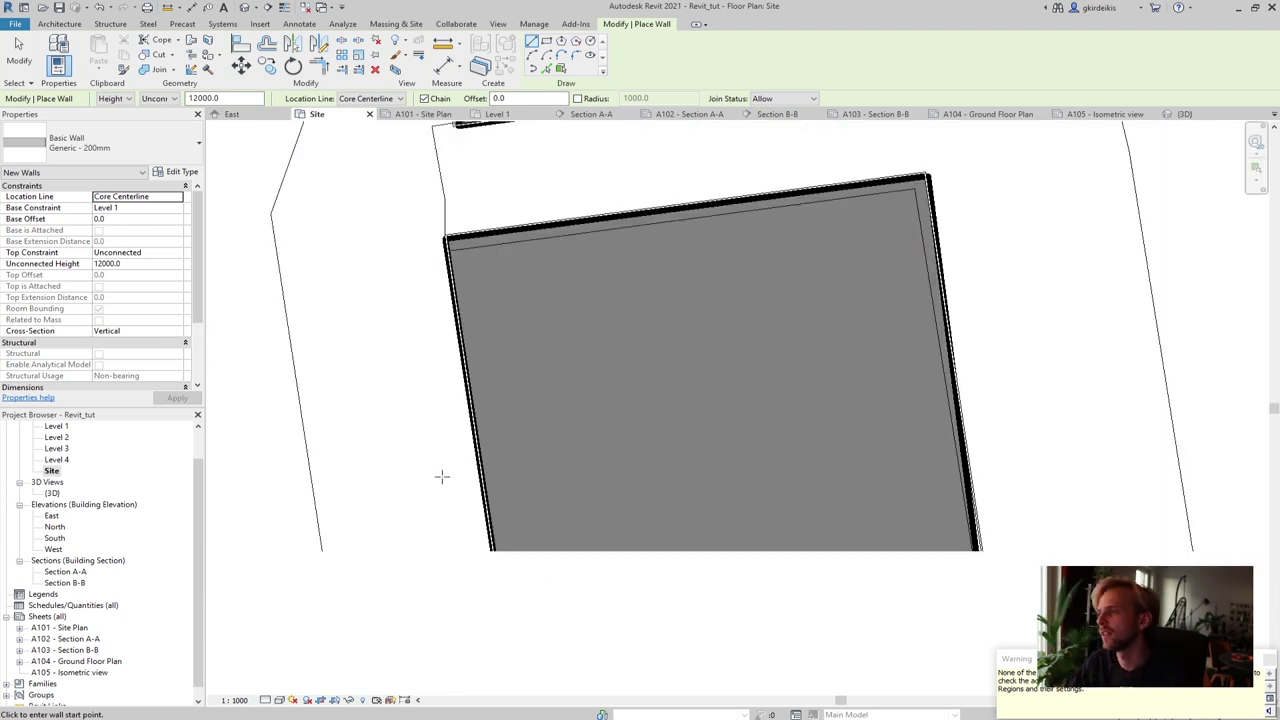
key("Escape")
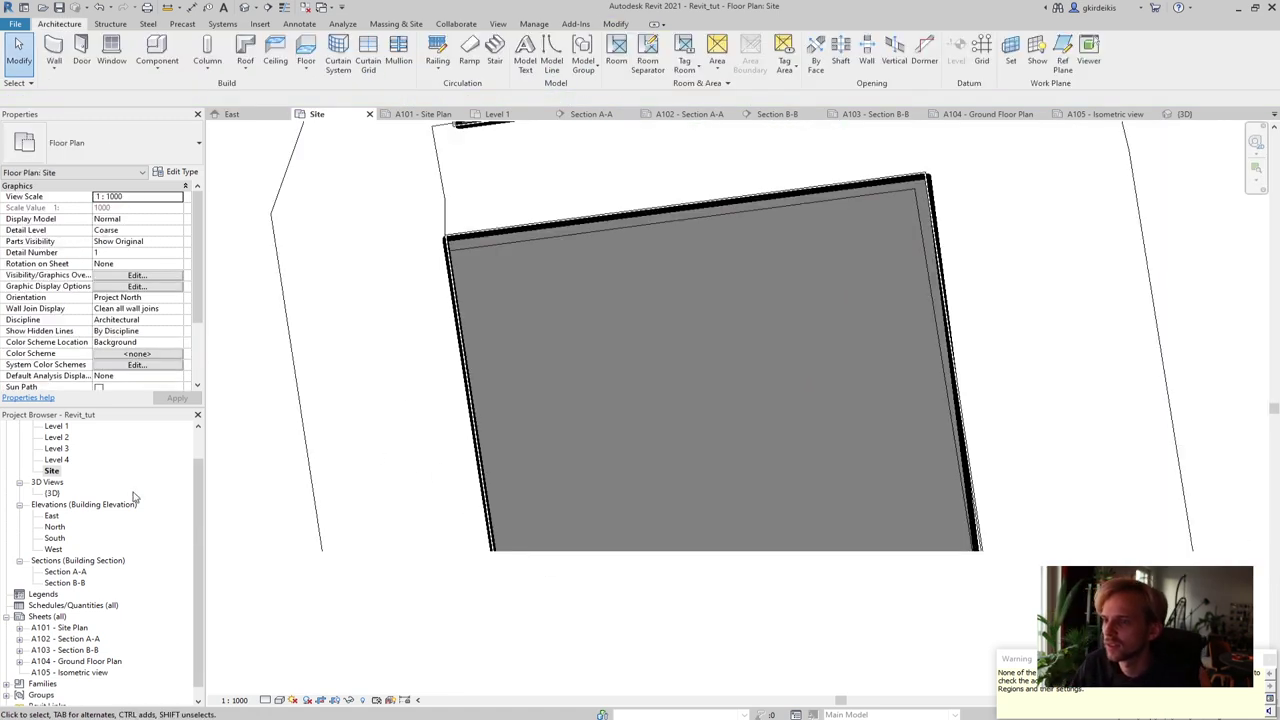
Window-select the notched building's walls
scroll(490, 505, "down", 5)
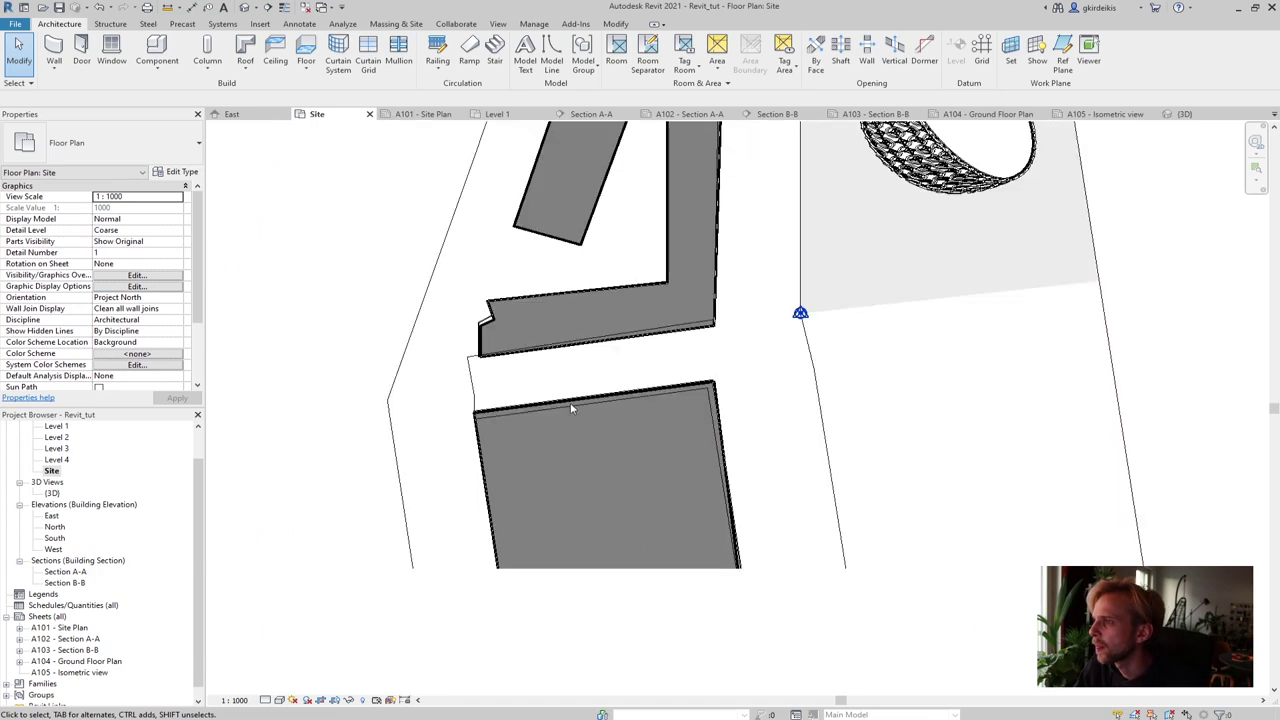
middle_click_drag(529, 537, 517, 535)
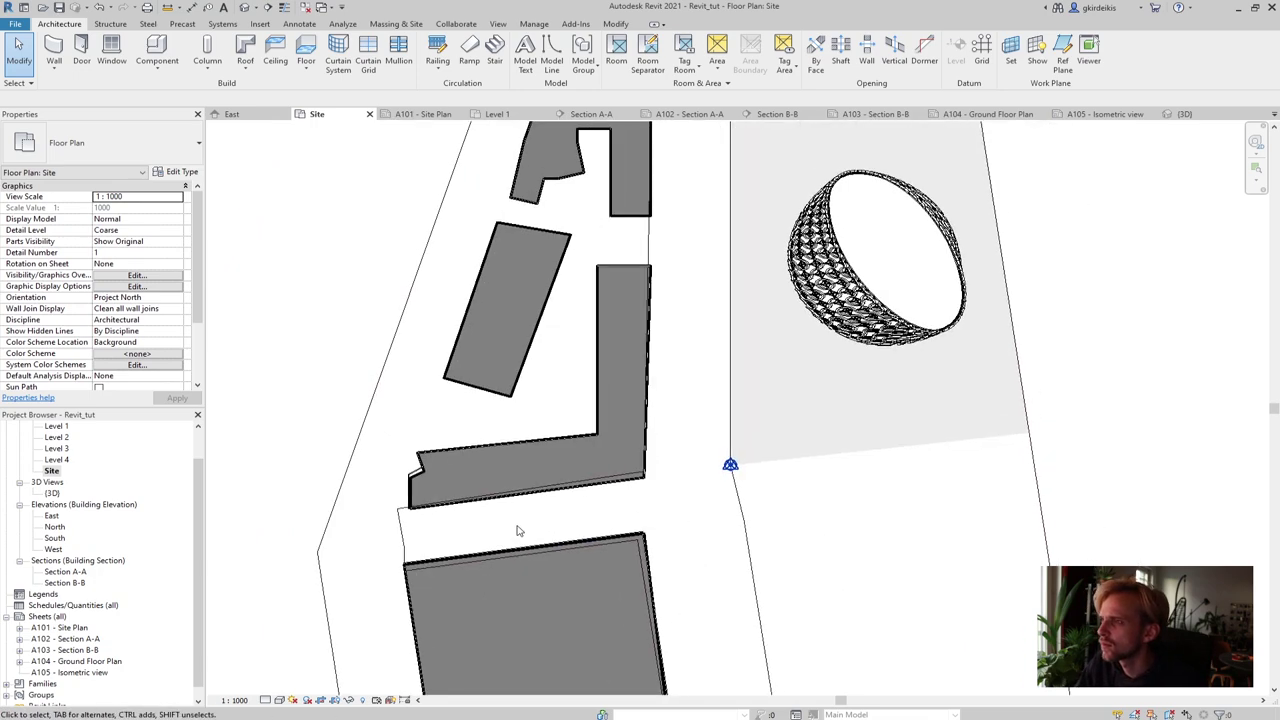
middle_click_drag(565, 314, 518, 542)
left_click_drag(400, 277, 634, 463)
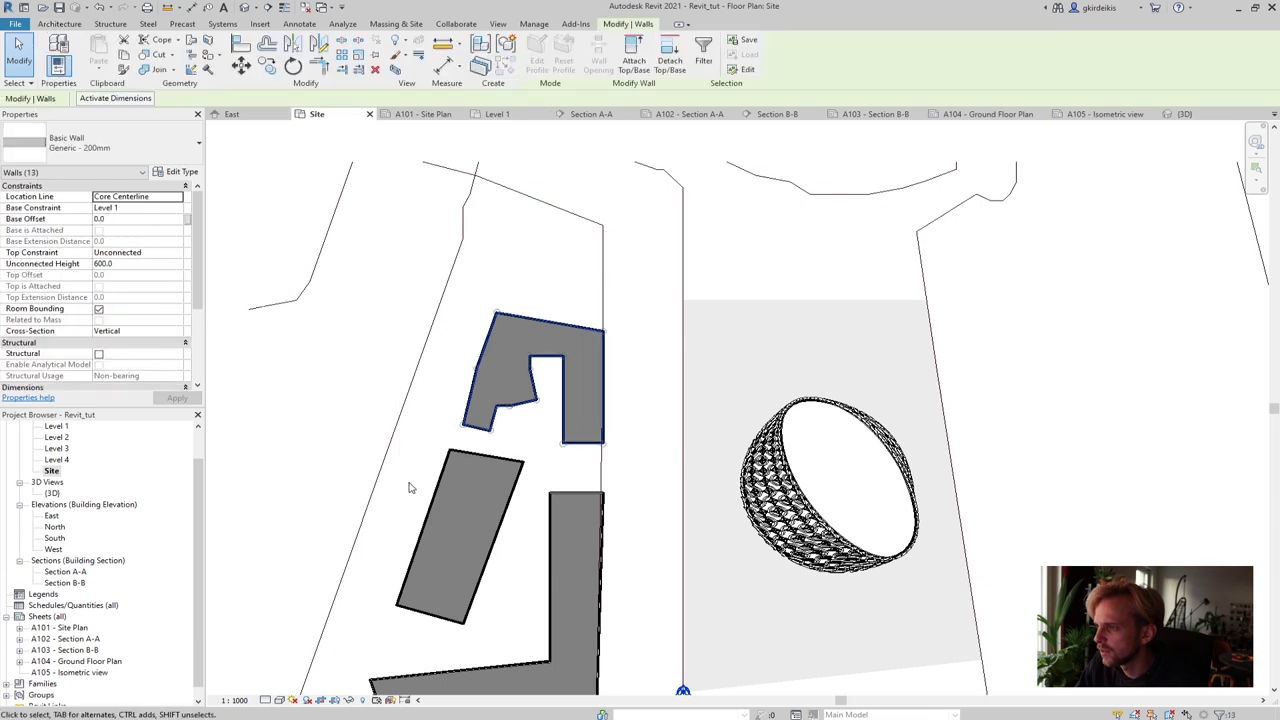
Give the selected notched-building walls an Unconnected Height of 6000, then deselect them
left_click(108, 264)
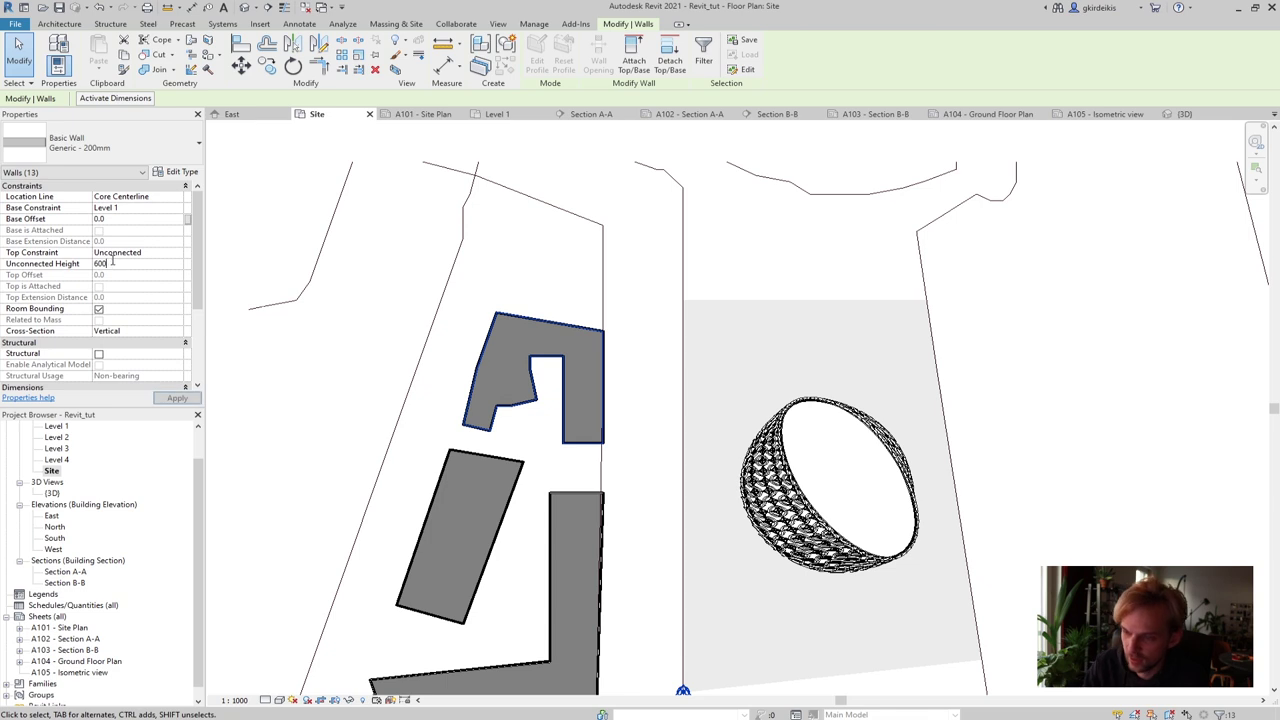
type("0")
left_click(182, 399)
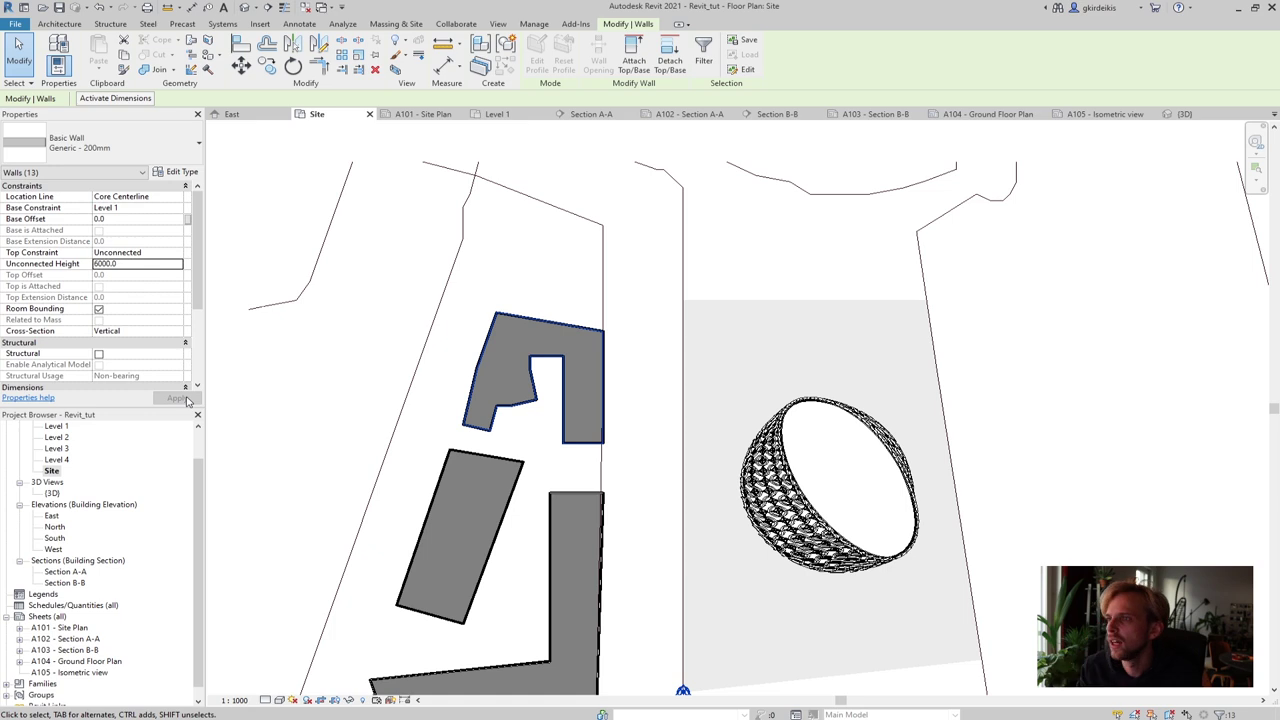
left_click(350, 431)
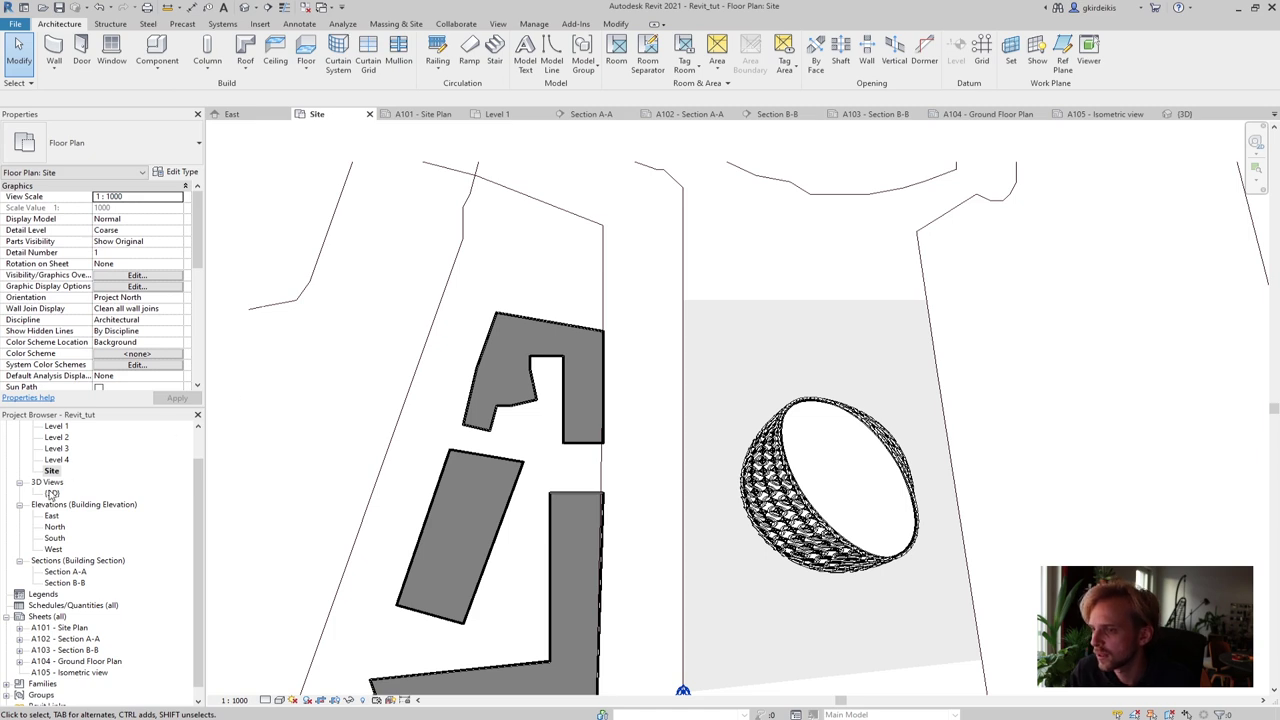
Open the Level 2 floor plan and zoom in on the notched building's walls
double_click(58, 427)
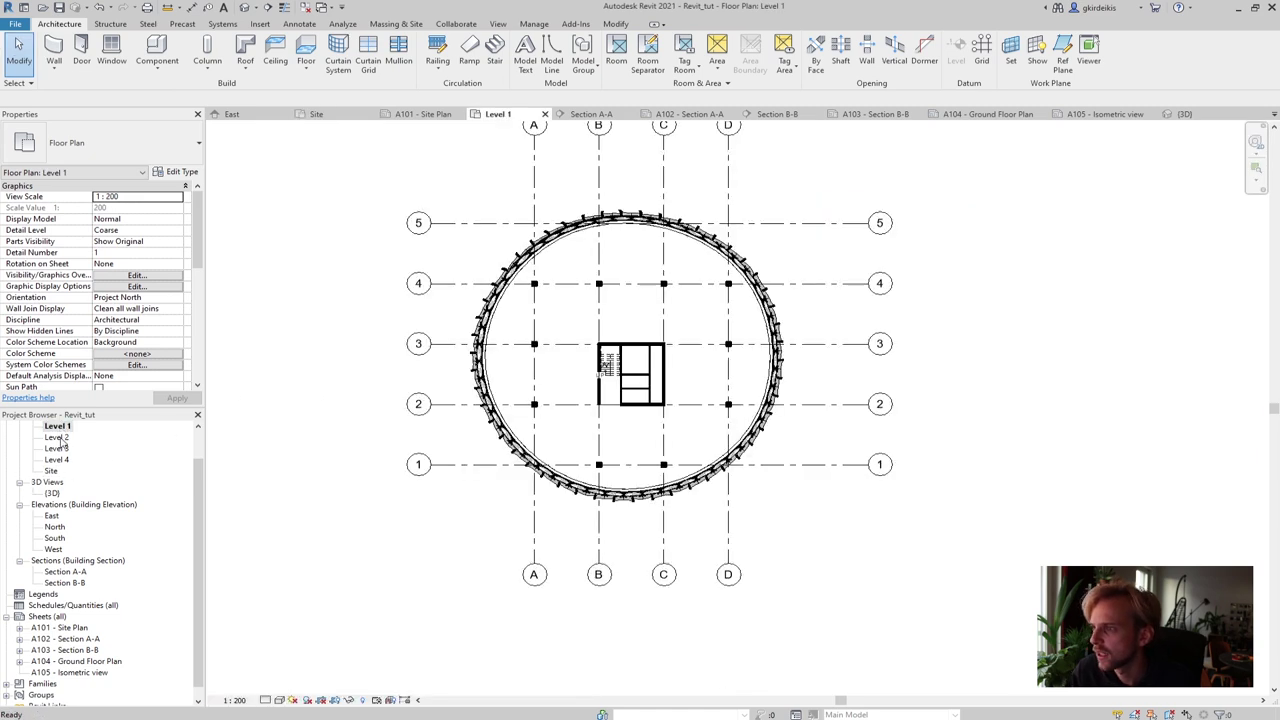
left_click(58, 438)
double_click(58, 439)
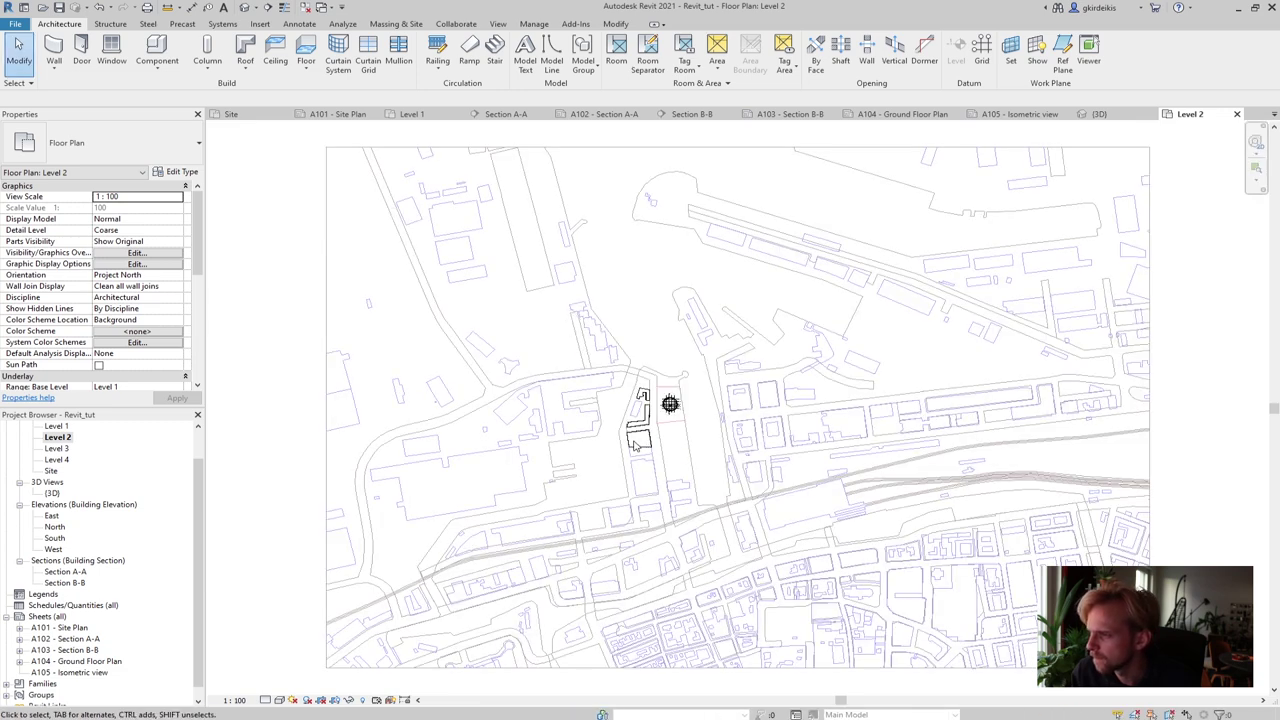
scroll(634, 445, "up", 2)
scroll(683, 392, "up", 2)
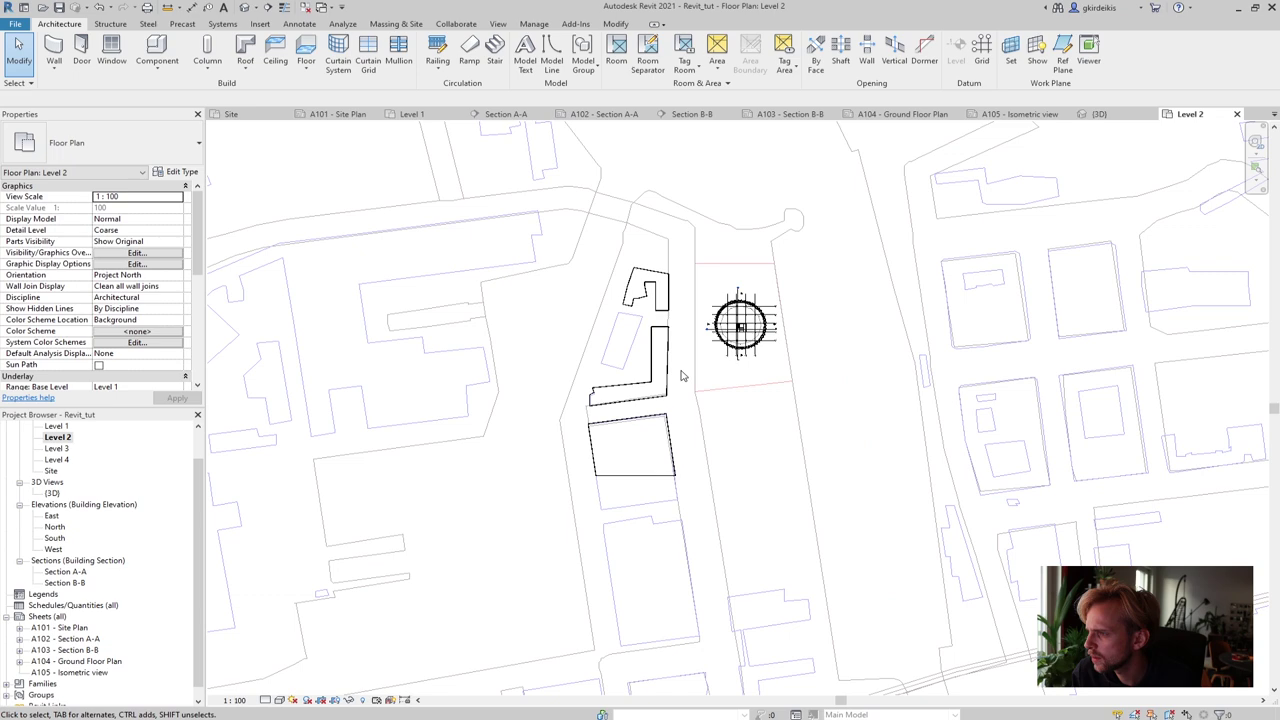
scroll(677, 326, "up", 3)
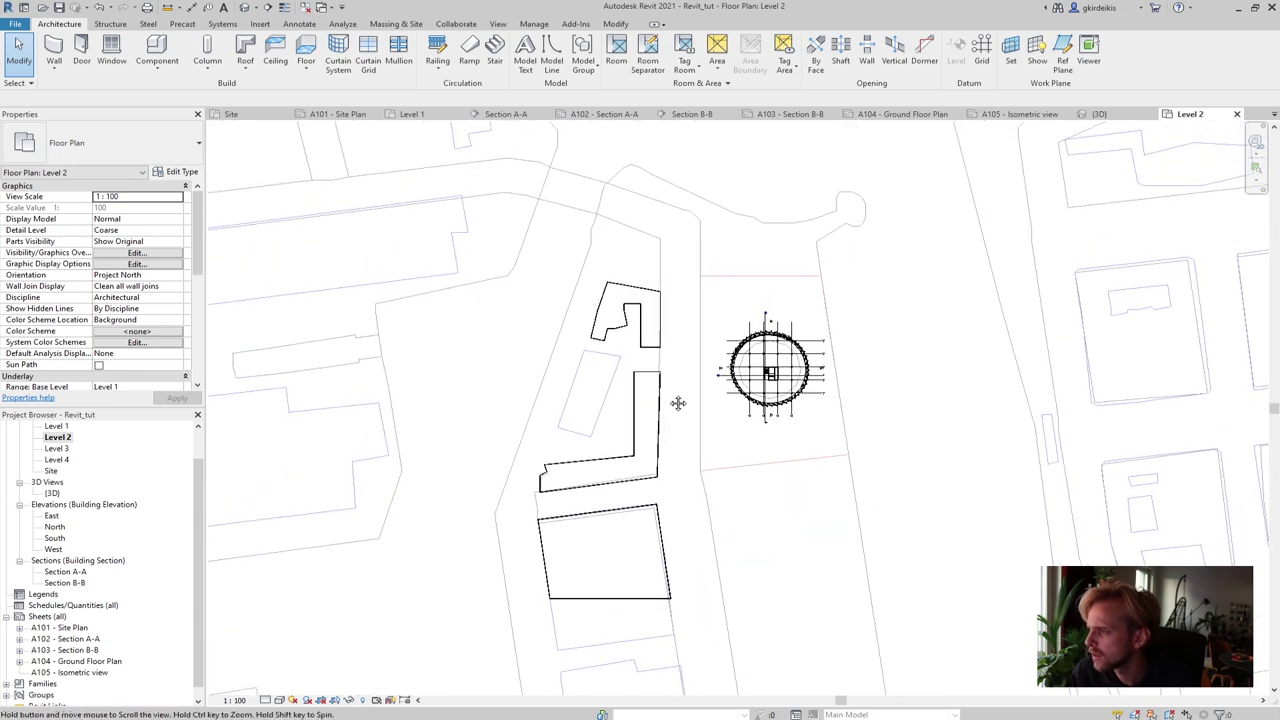
scroll(620, 324, "up", 5)
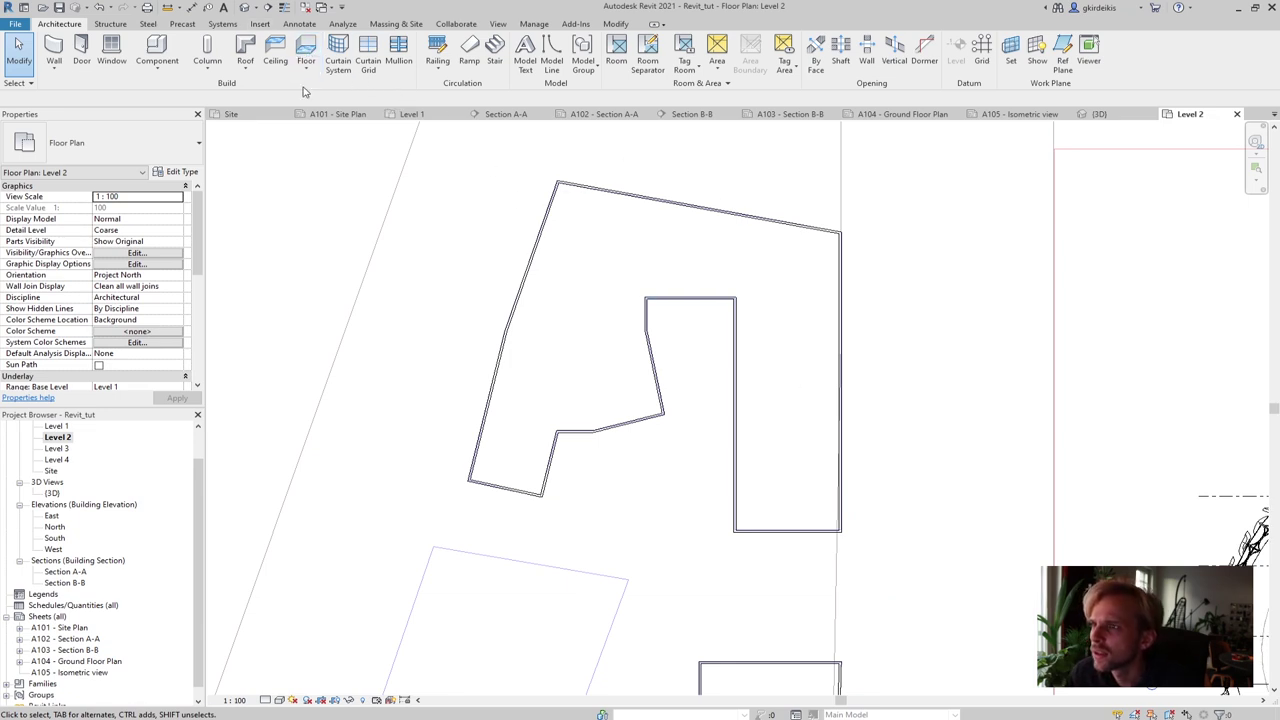
left_click(246, 48)
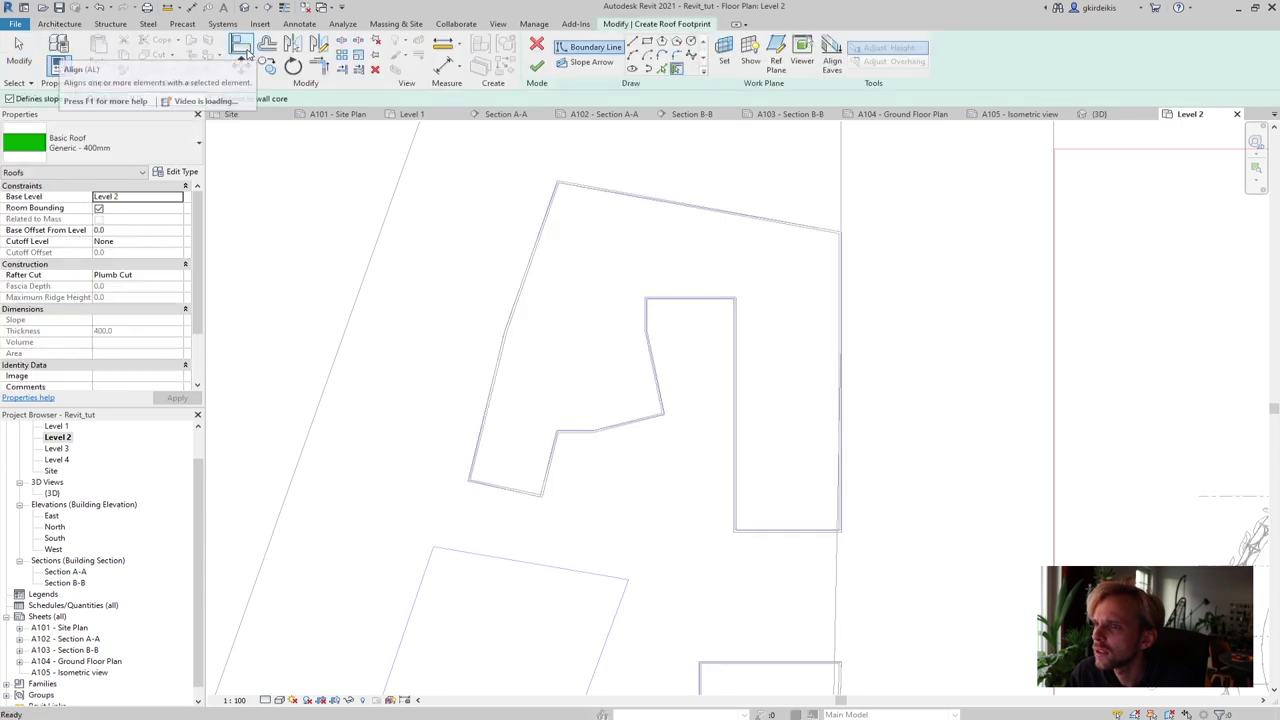
left_click(528, 248)
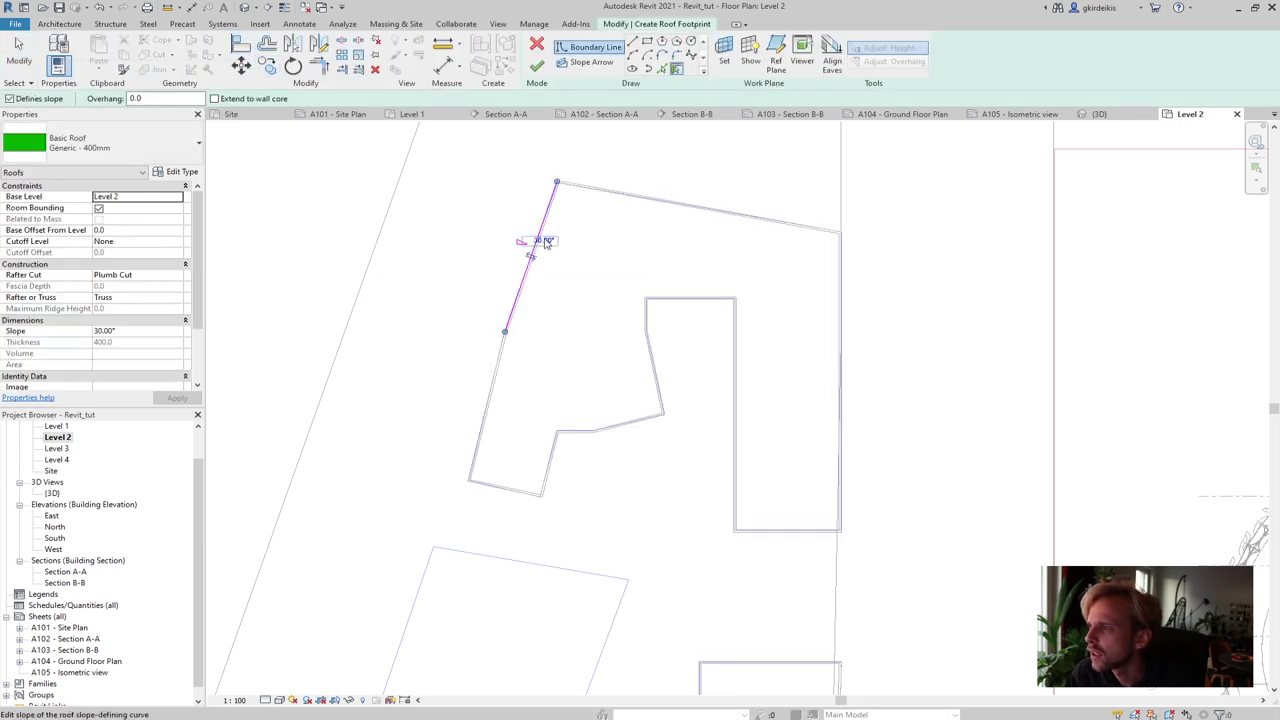
left_click(610, 193)
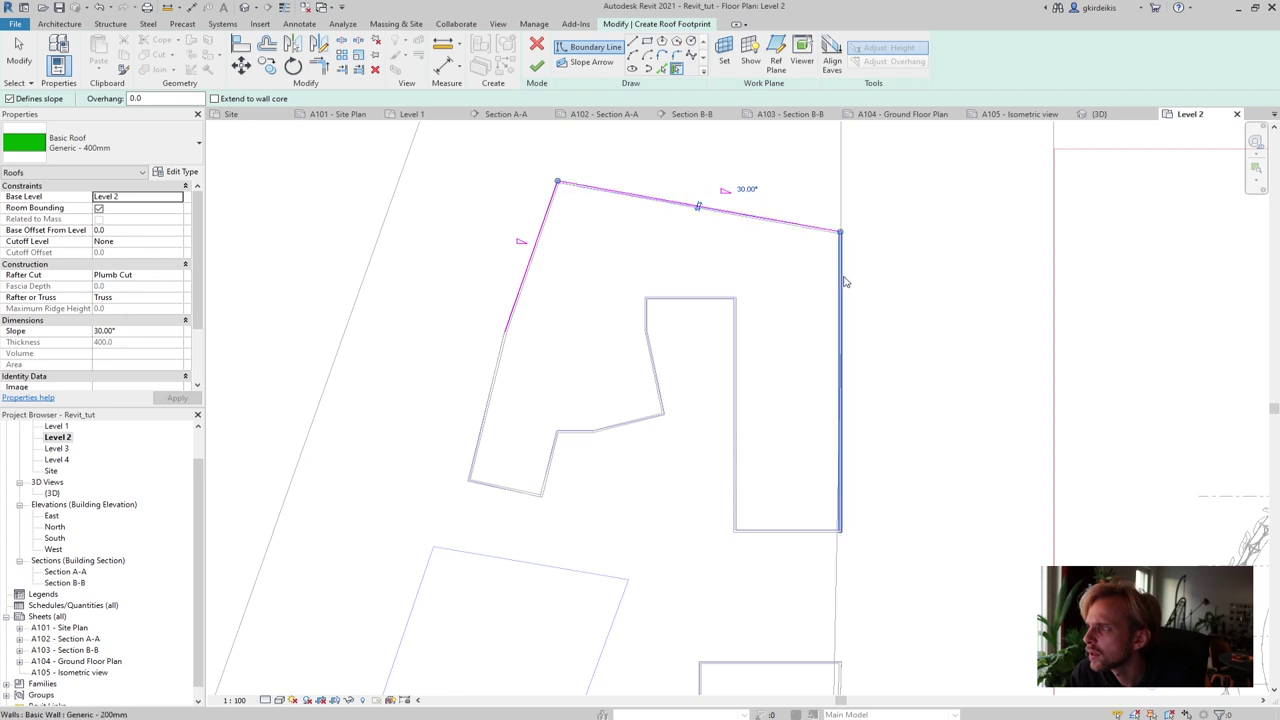
left_click(842, 330)
left_click(797, 536)
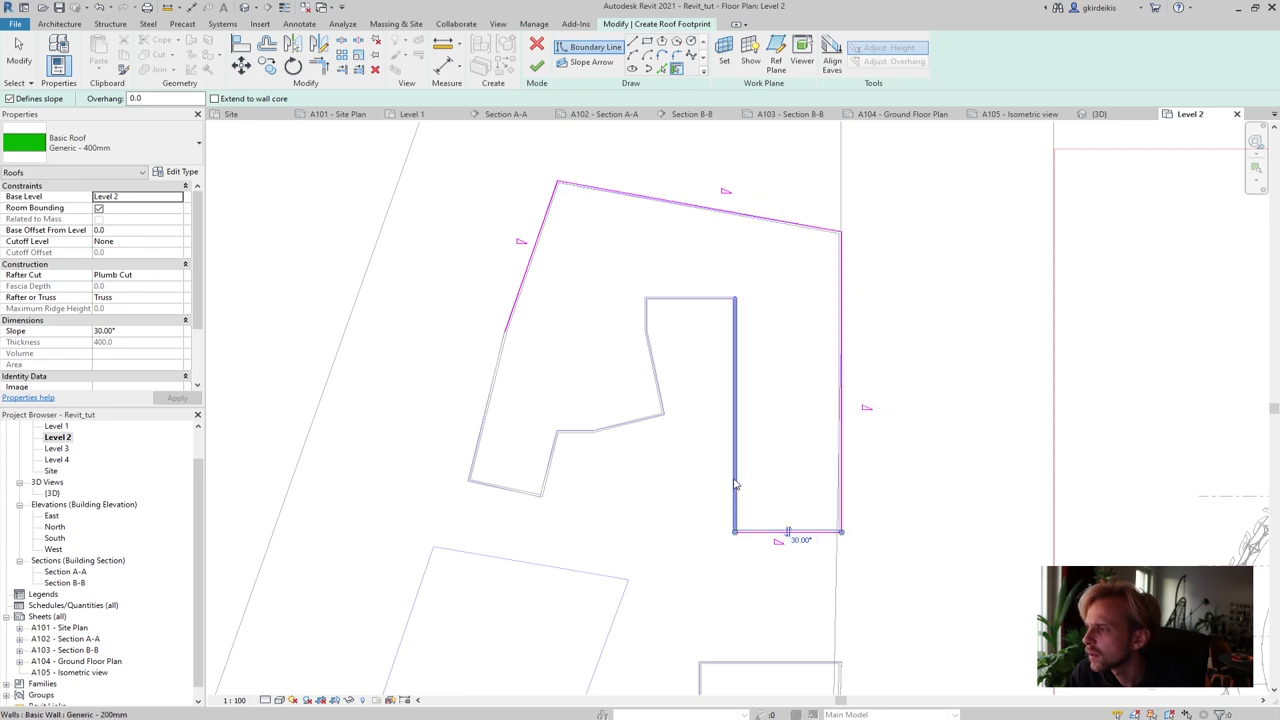
left_click(736, 470)
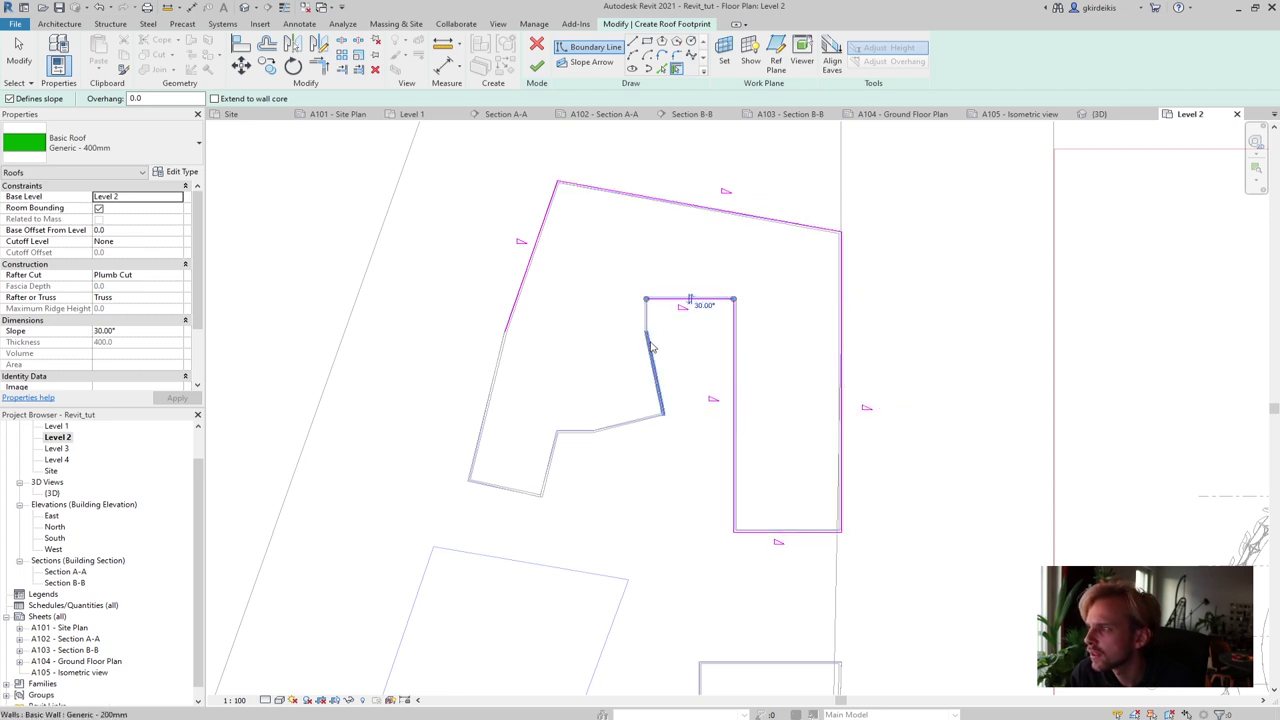
left_click(703, 302)
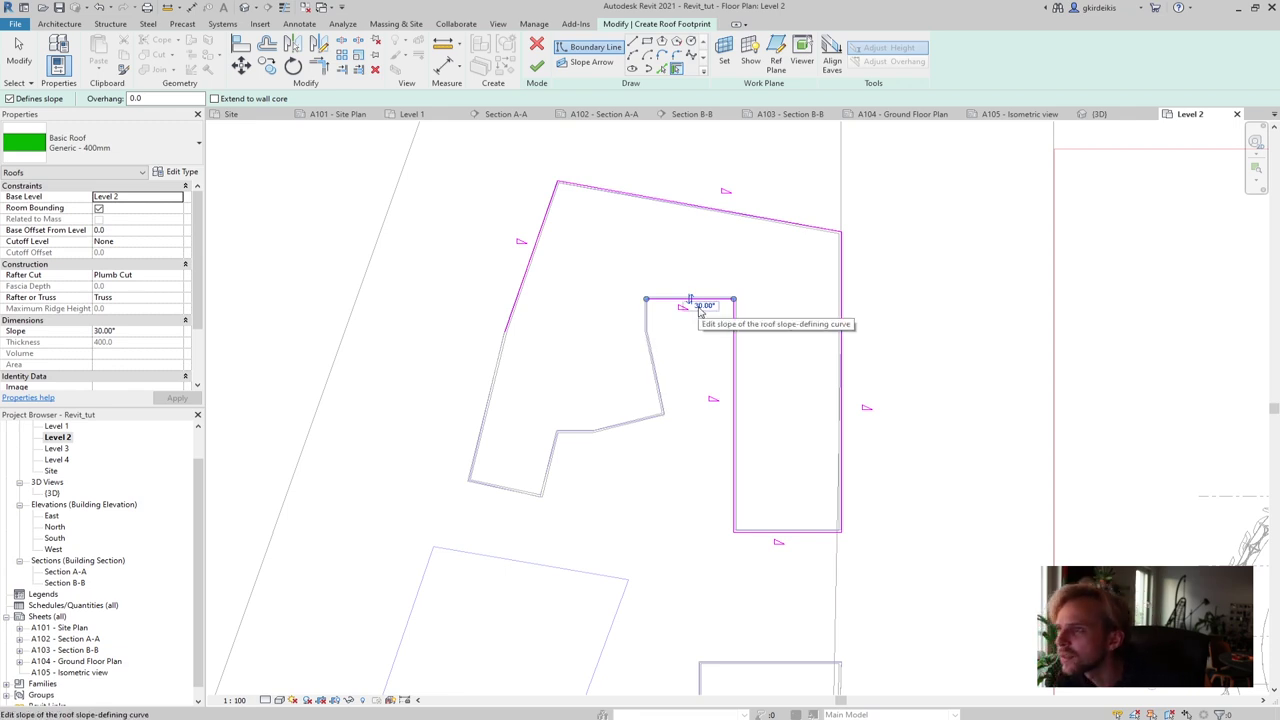
key("Escape")
key("Escape")
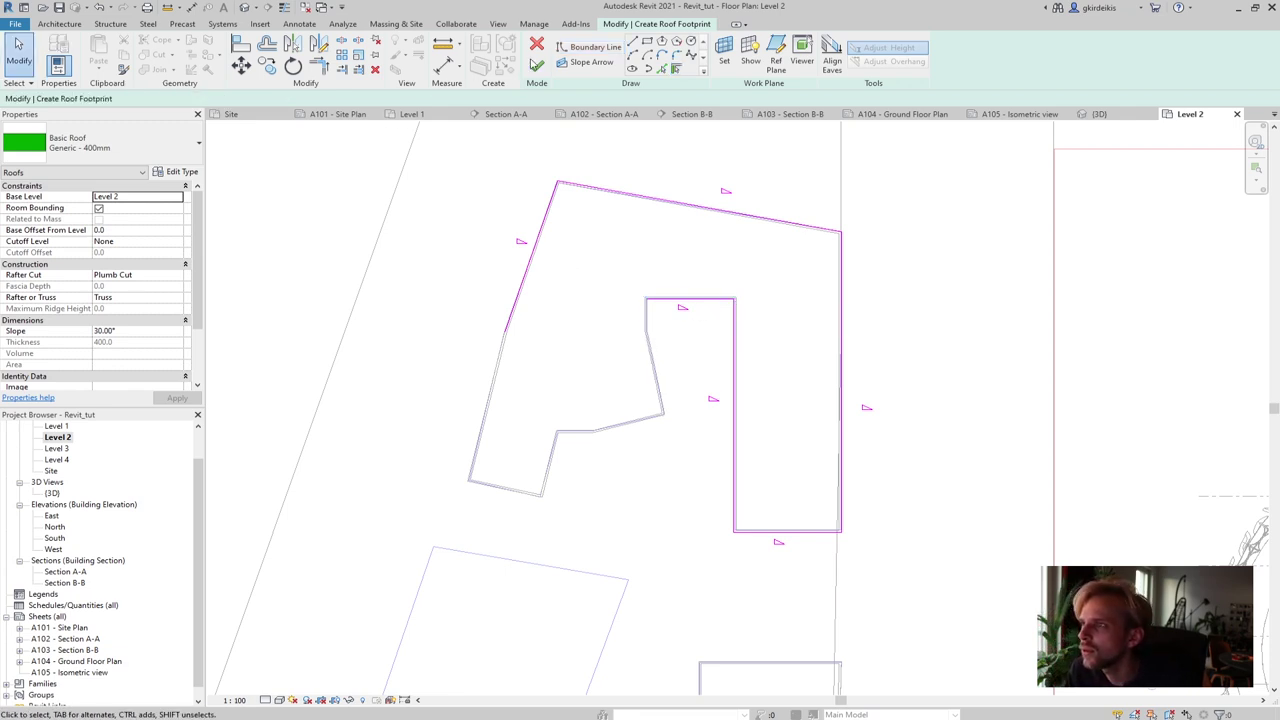
left_click(537, 44)
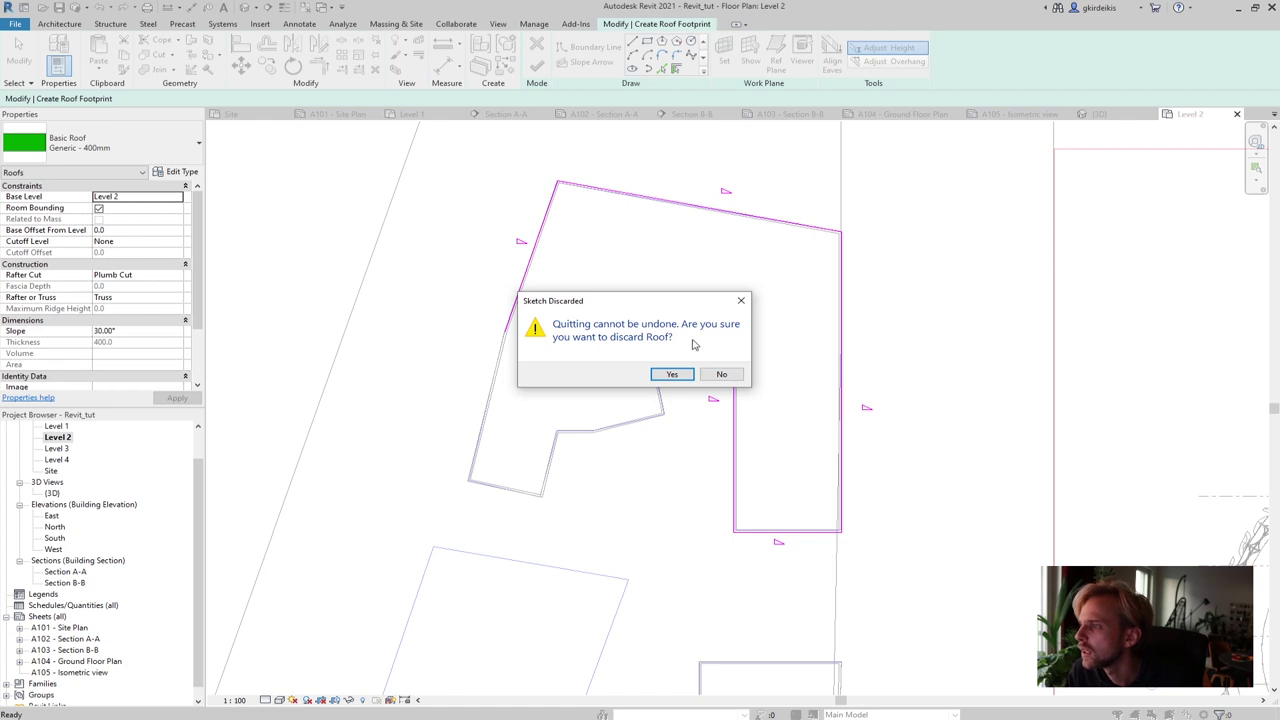
left_click(672, 374)
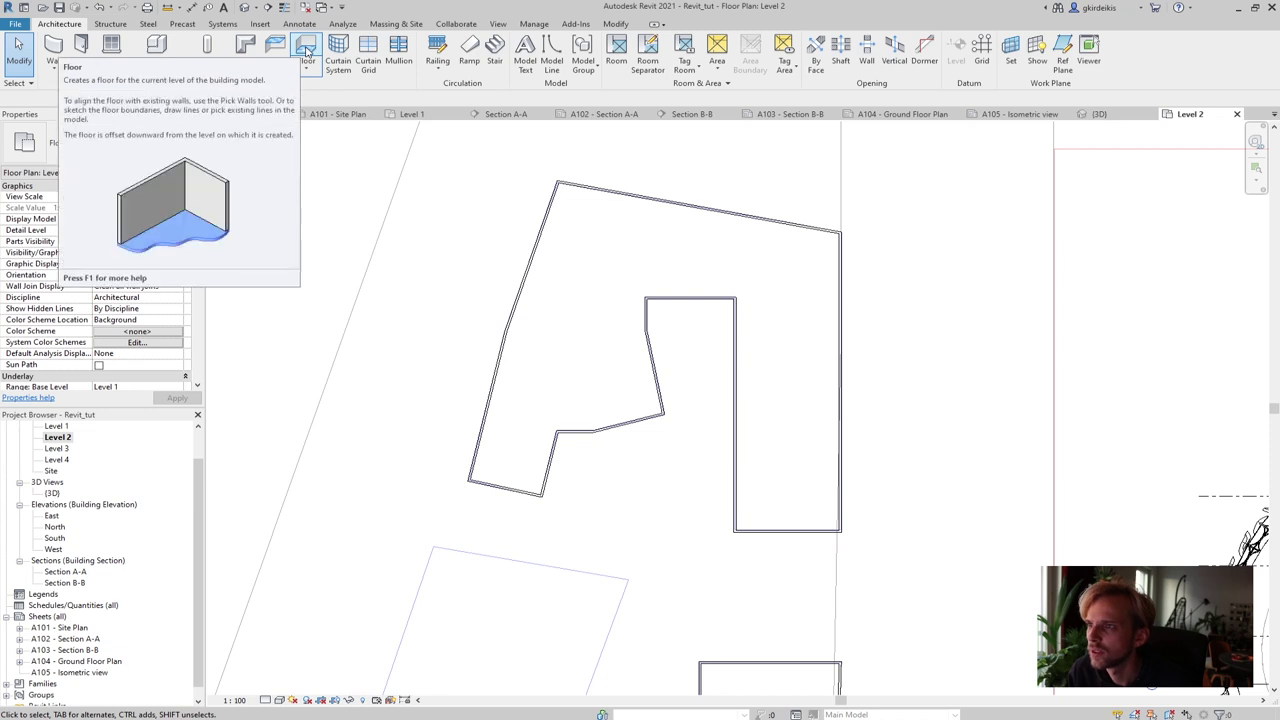
Start a floor and pick the notched building's outer walls as its boundary
left_click(307, 52)
left_click(538, 248)
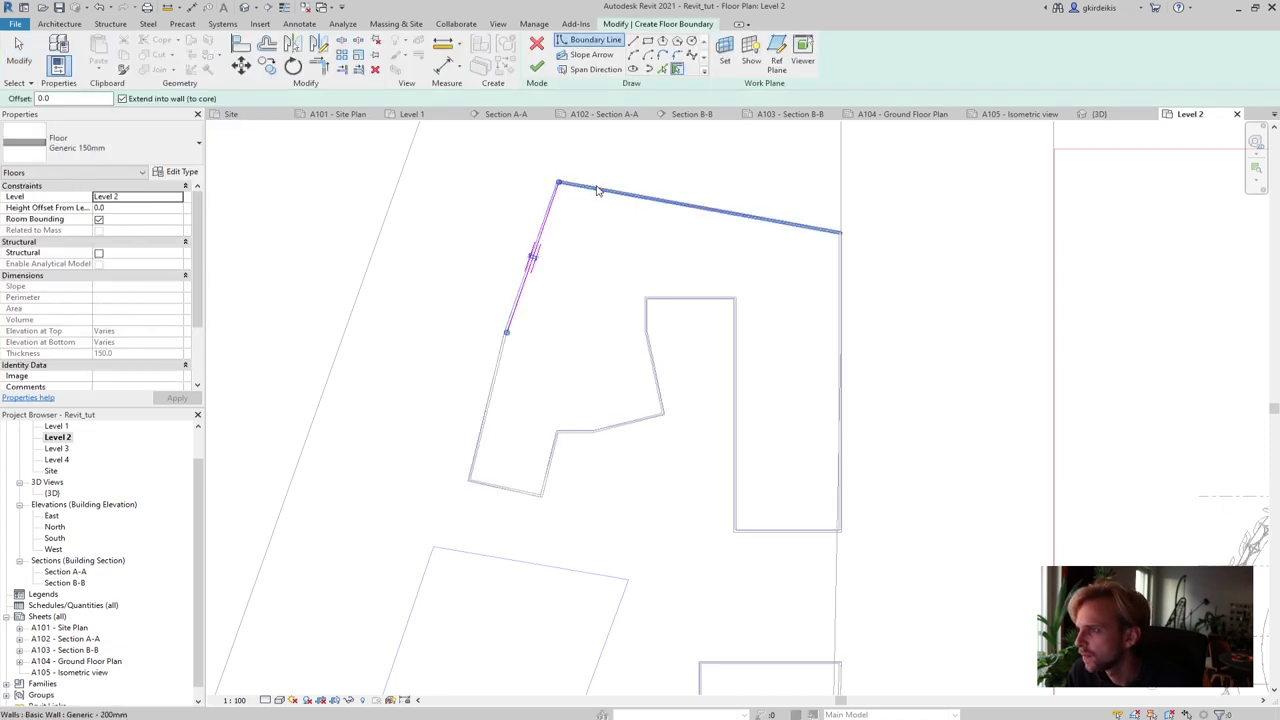
left_click(600, 196)
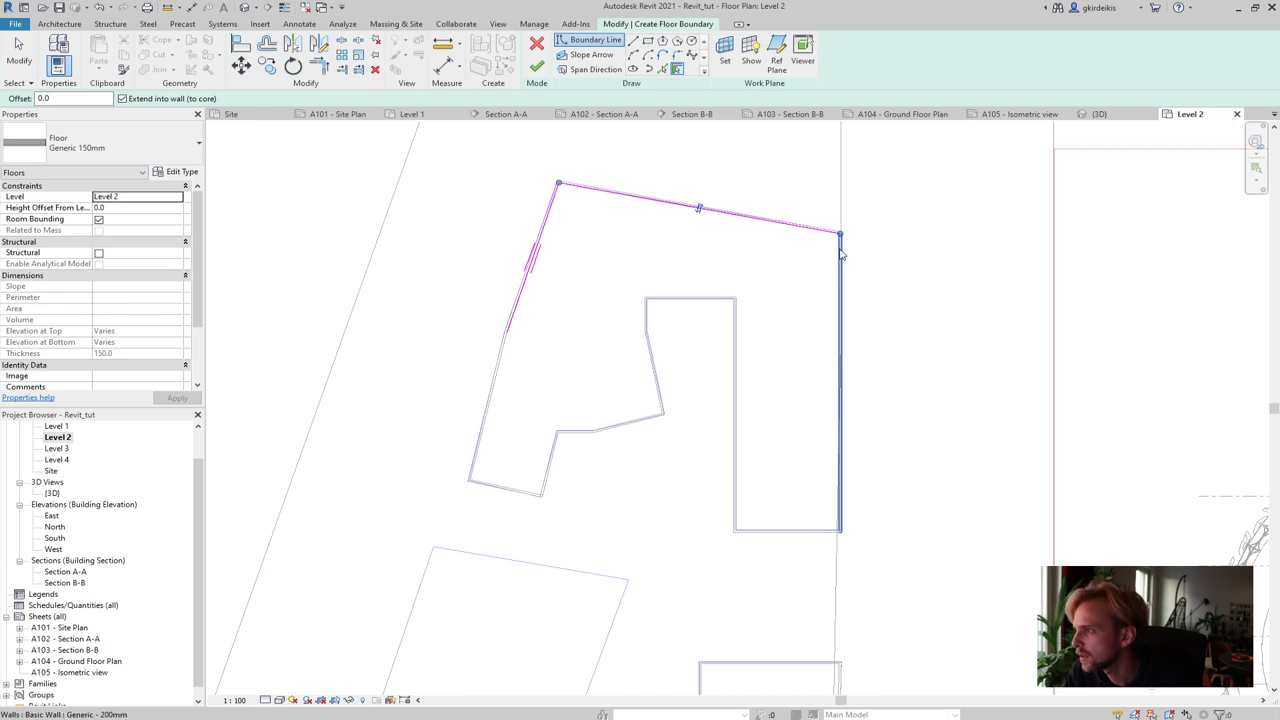
left_click(840, 252)
left_click(792, 531)
left_click(736, 470)
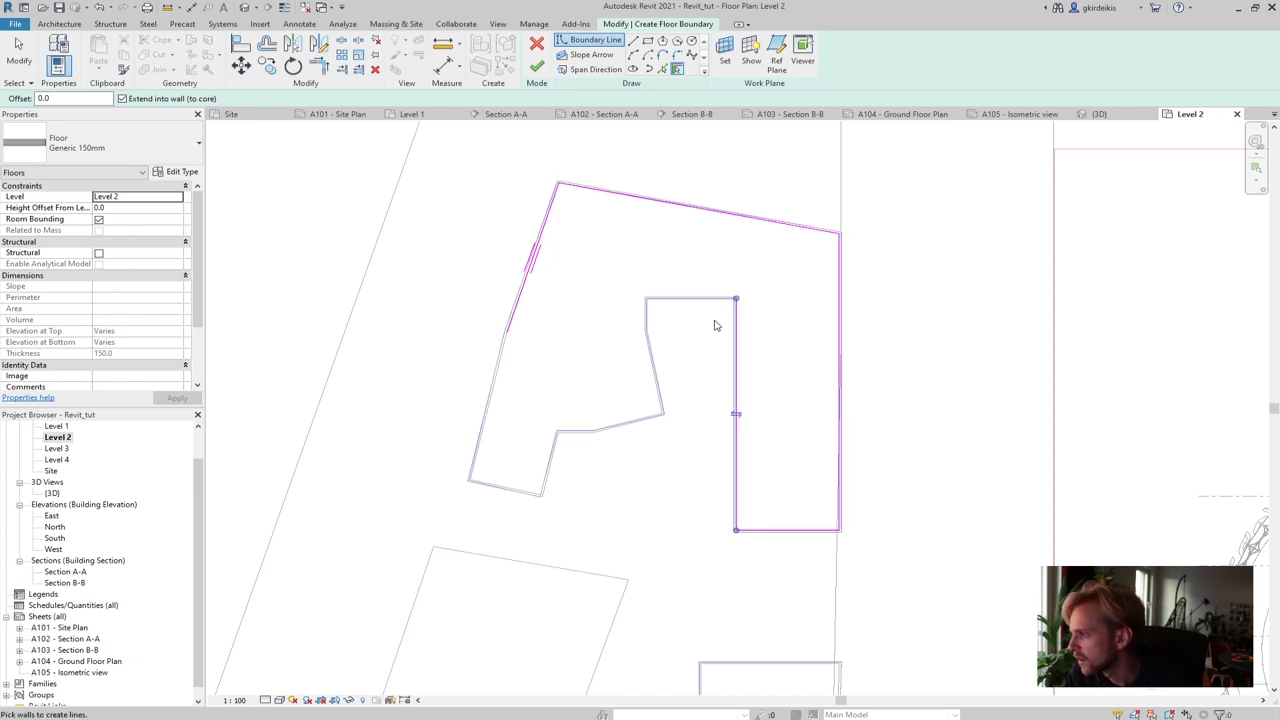
left_click(702, 313)
Pick the notch and lower-left walls to close the floor boundary loop
left_click(646, 318)
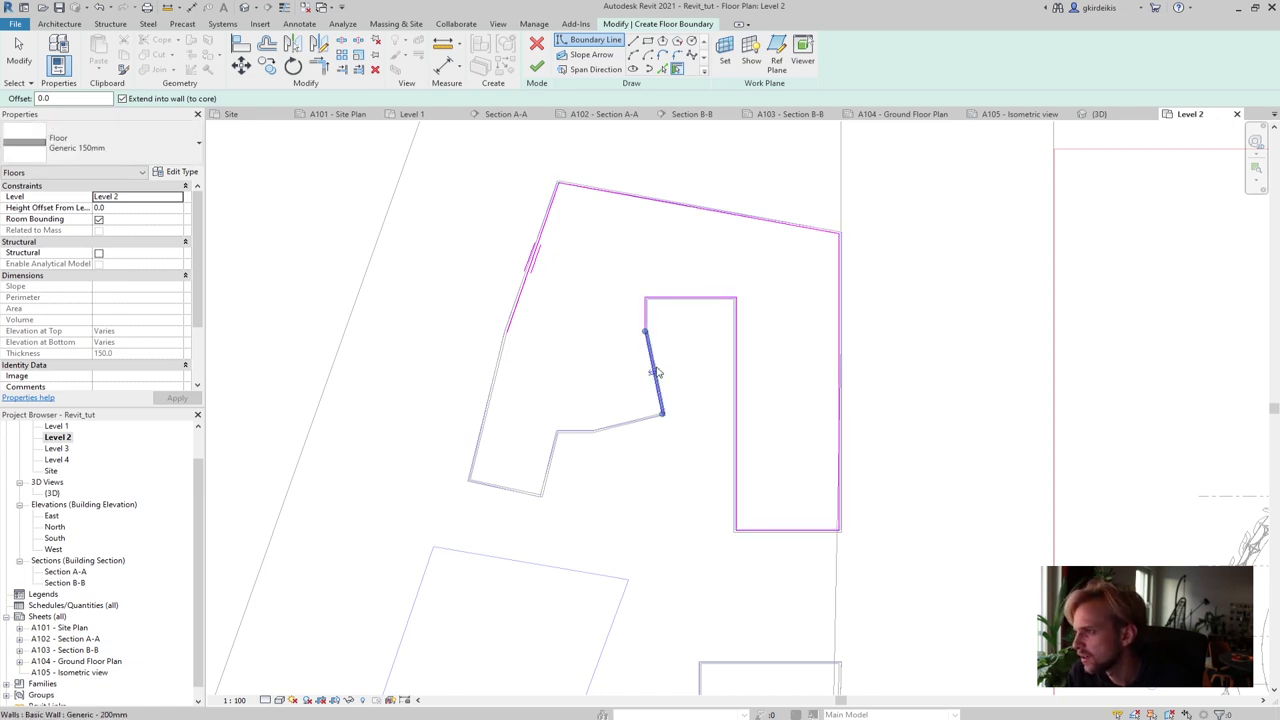
left_click(653, 372)
left_click(588, 429)
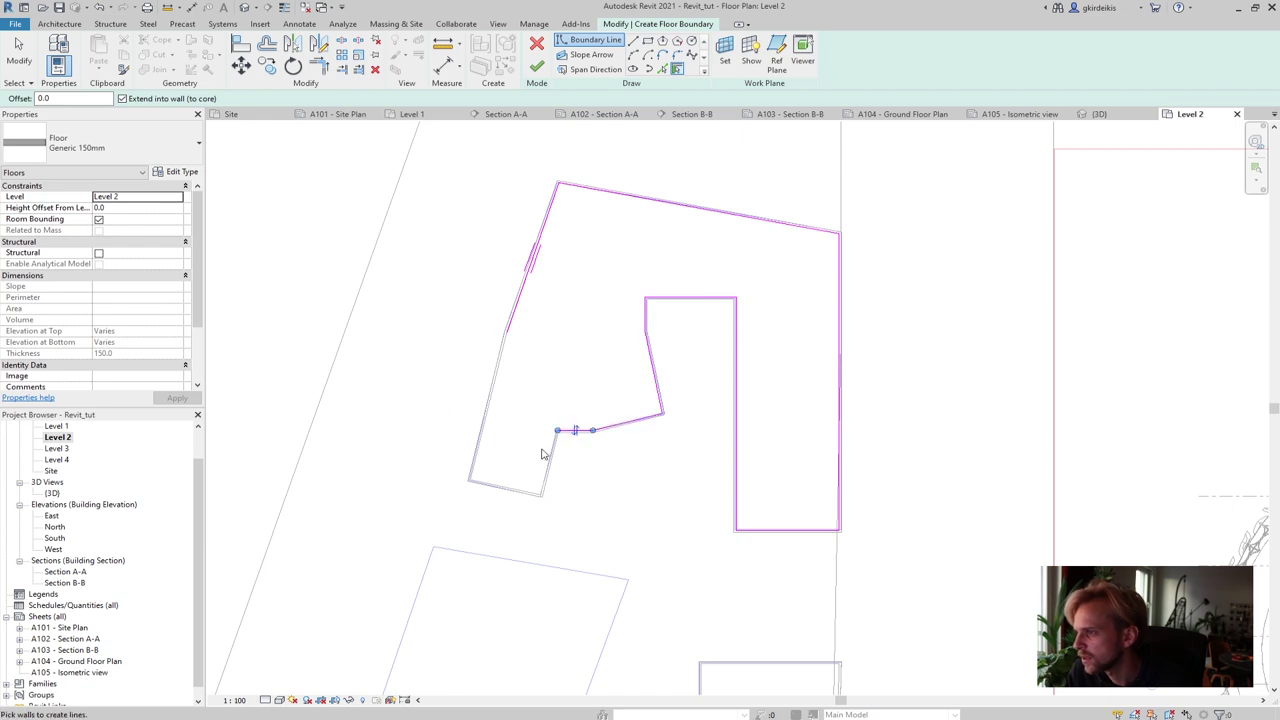
left_click(549, 460)
left_click(500, 490)
left_click(494, 400)
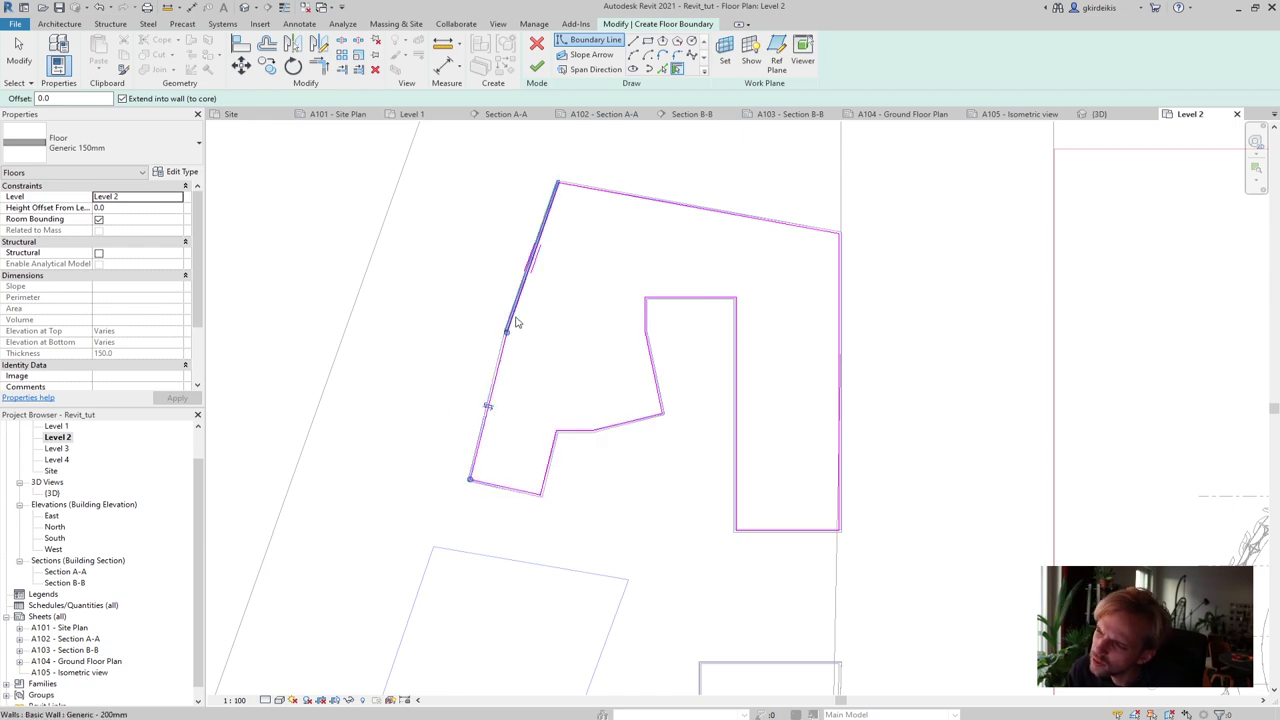
left_click(514, 318)
key("Escape")
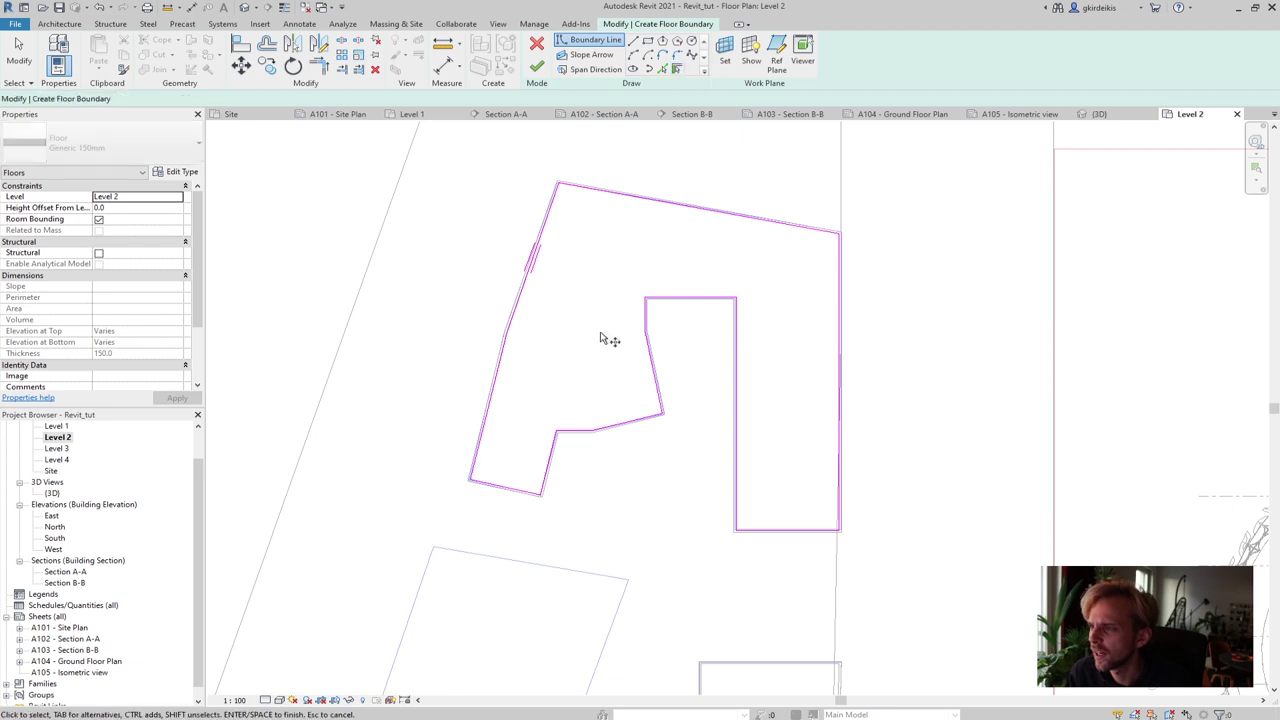
Finish the floor, answer the wall-join prompt, and host the floor on Level 1
mouse_move(609, 451)
middle_mouse_down()
mouse_move(589, 434)
mouse_move(577, 380)
middle_mouse_up()
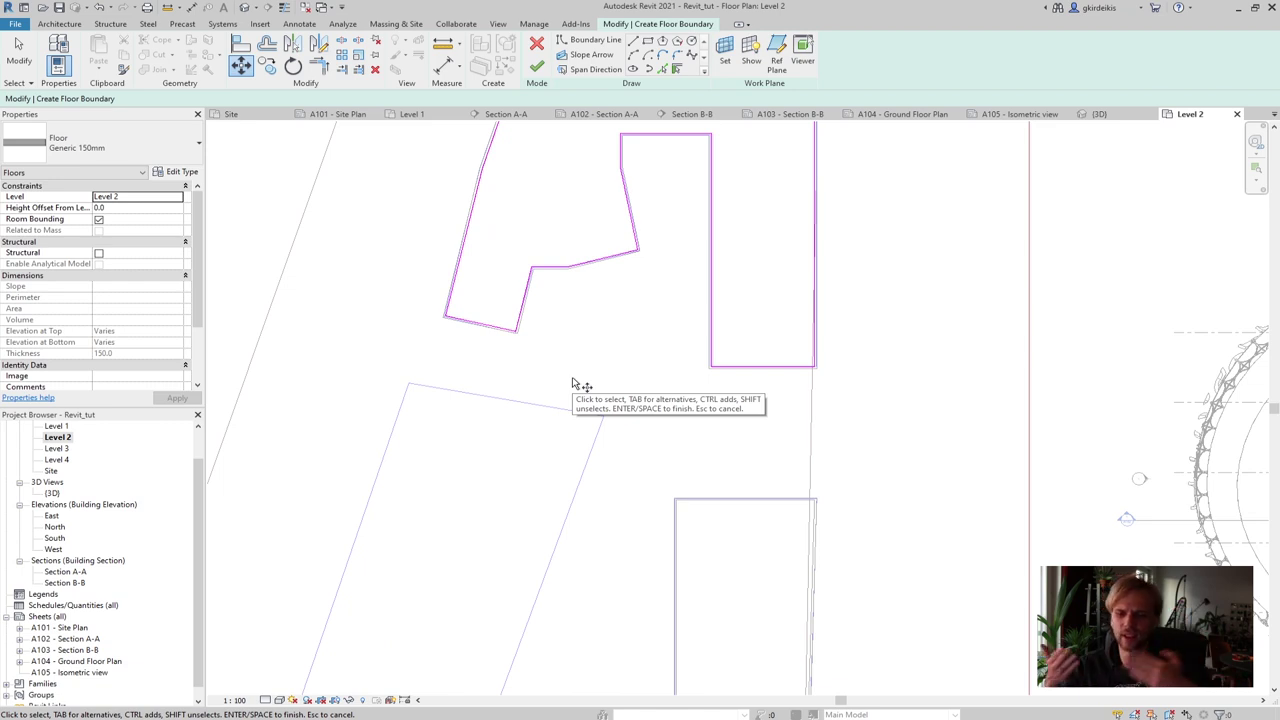
left_click(536, 66)
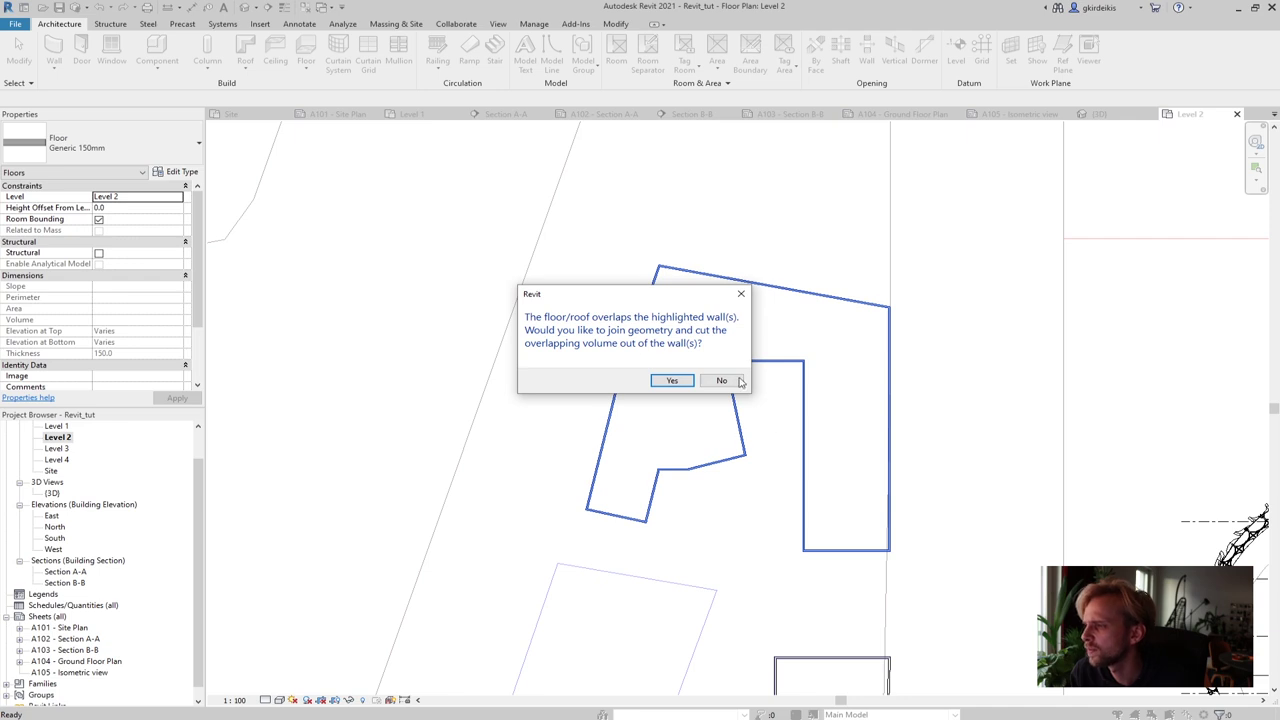
left_click(677, 378)
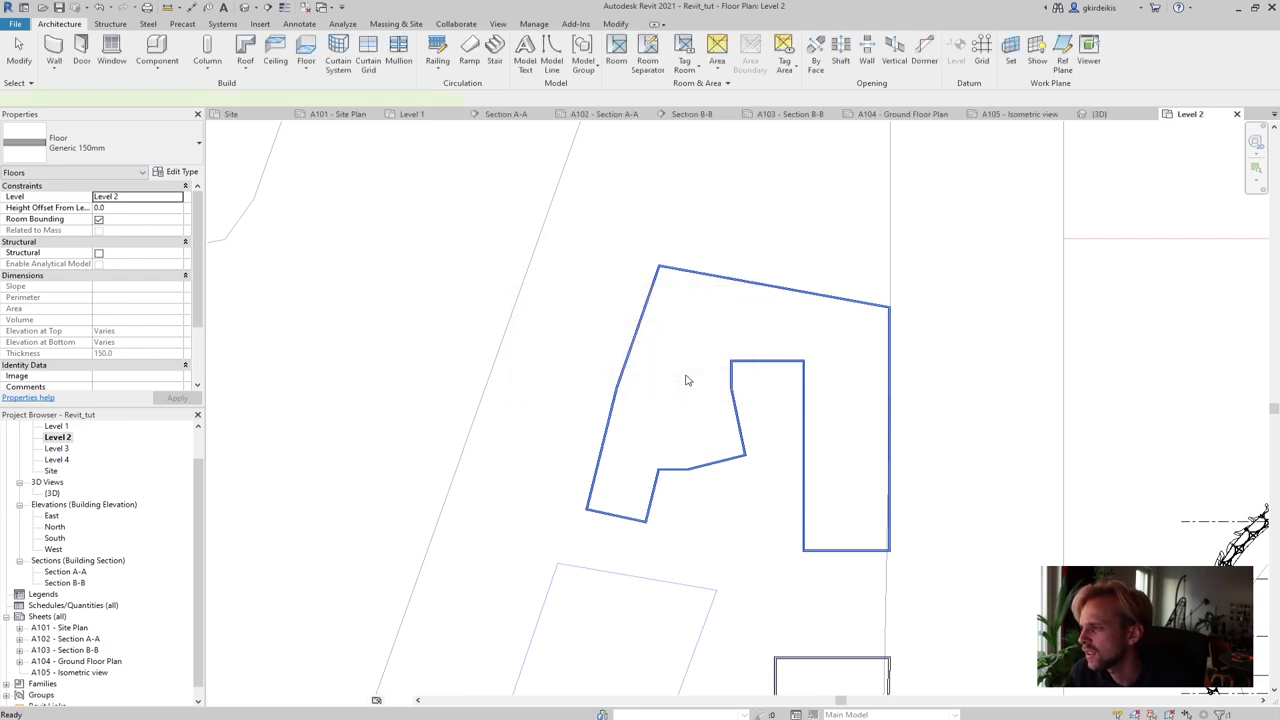
scroll(686, 374, "up", 2)
middle_click_drag(654, 386, 675, 451)
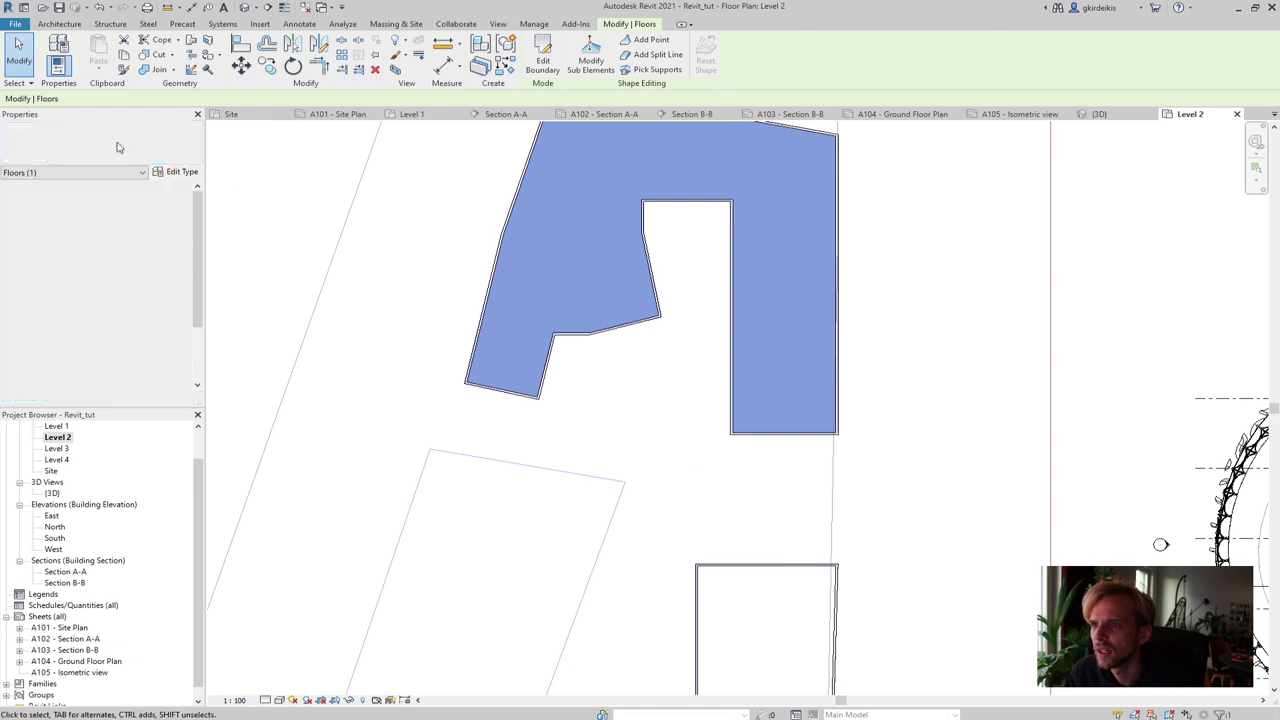
left_click(177, 197)
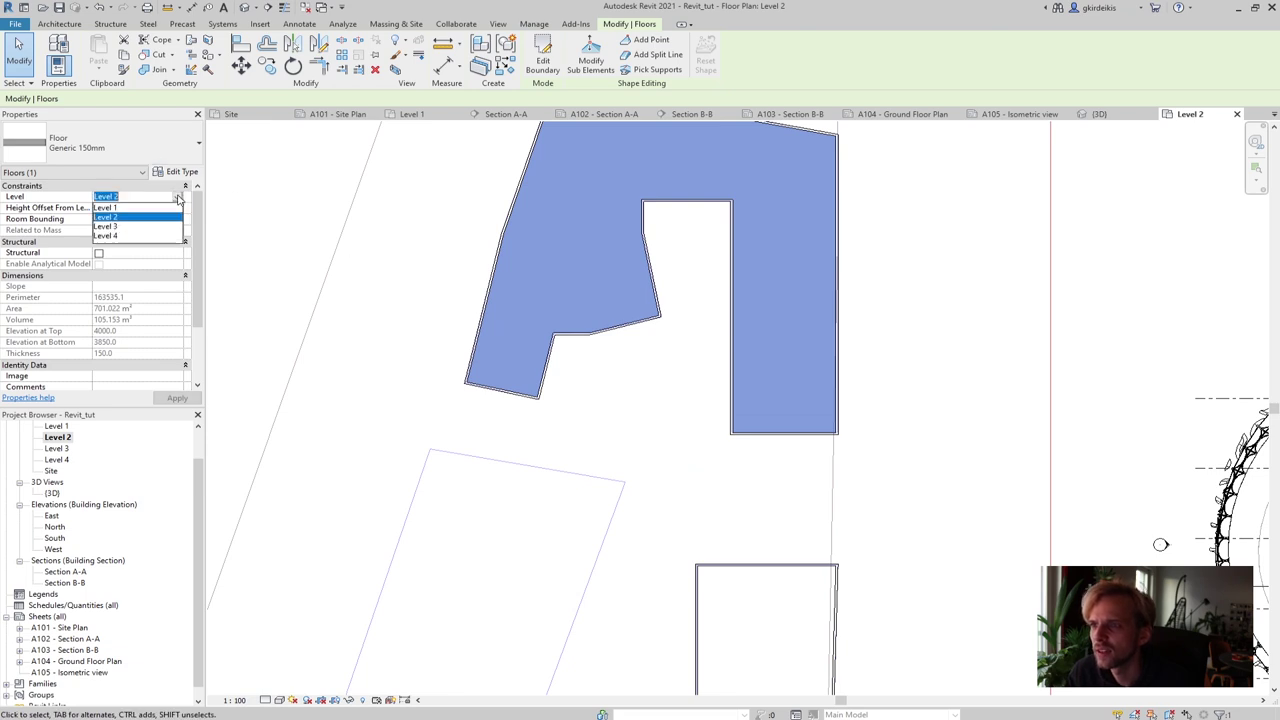
left_click(142, 207)
left_click(113, 206)
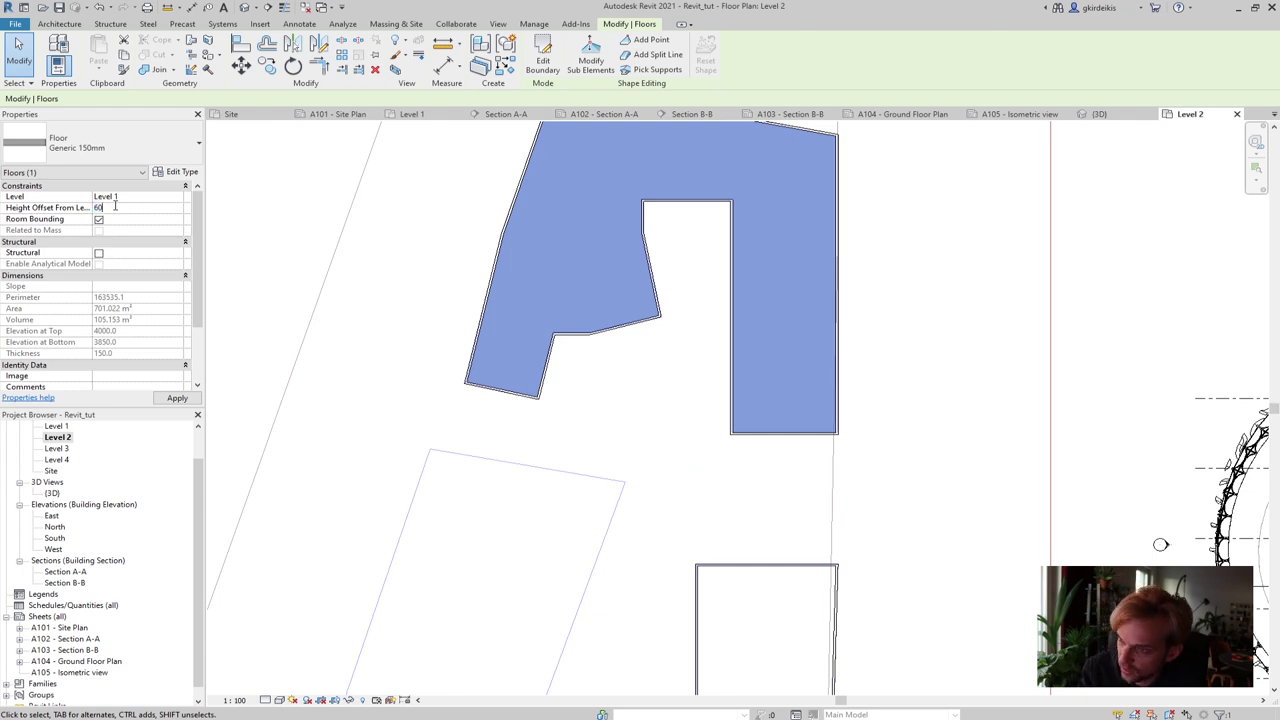
Apply a 6000 height offset to the floor and deselect it
type("6000")
left_click(175, 398)
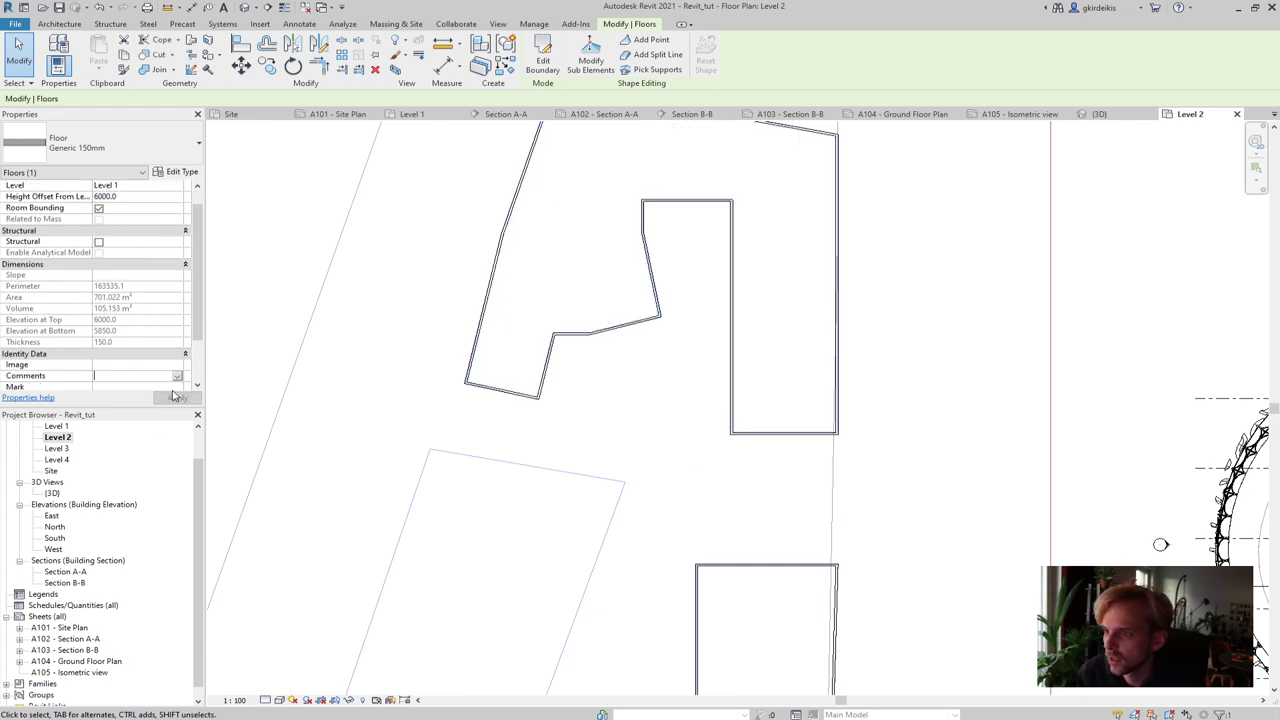
left_click(352, 307)
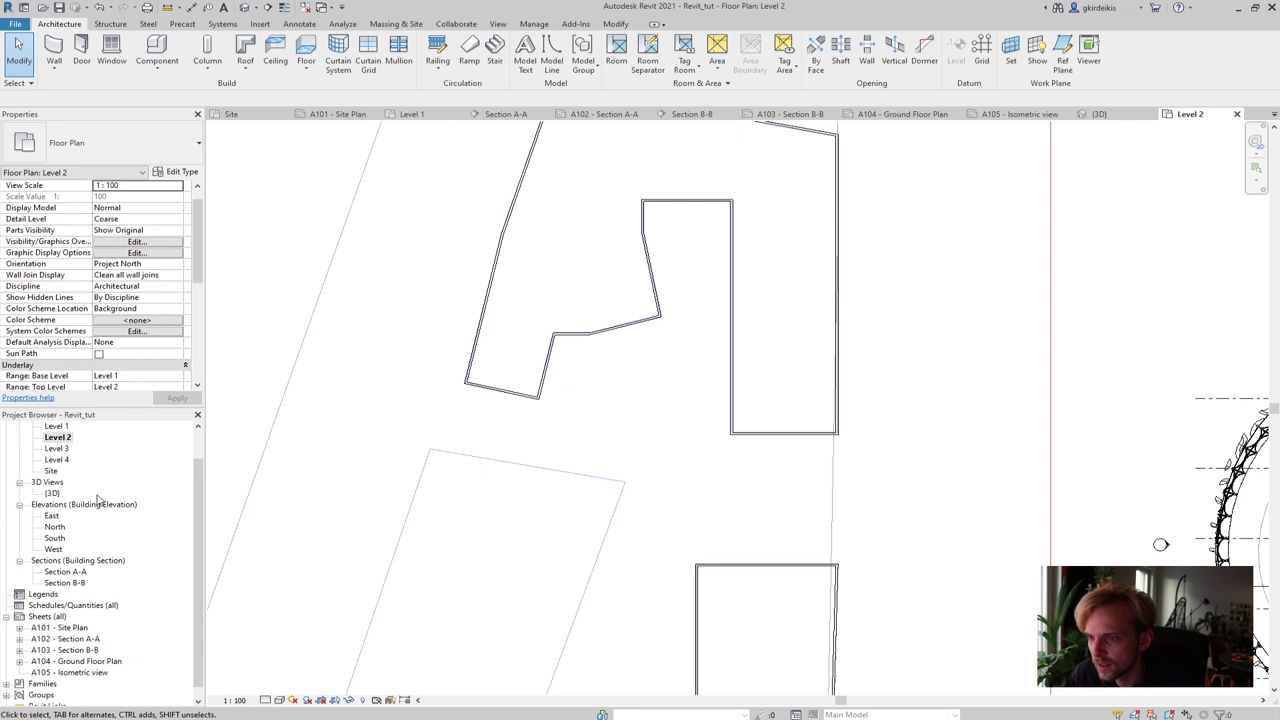
Switch to the 3D view and set its visual style to Hidden Line
left_click(1099, 114)
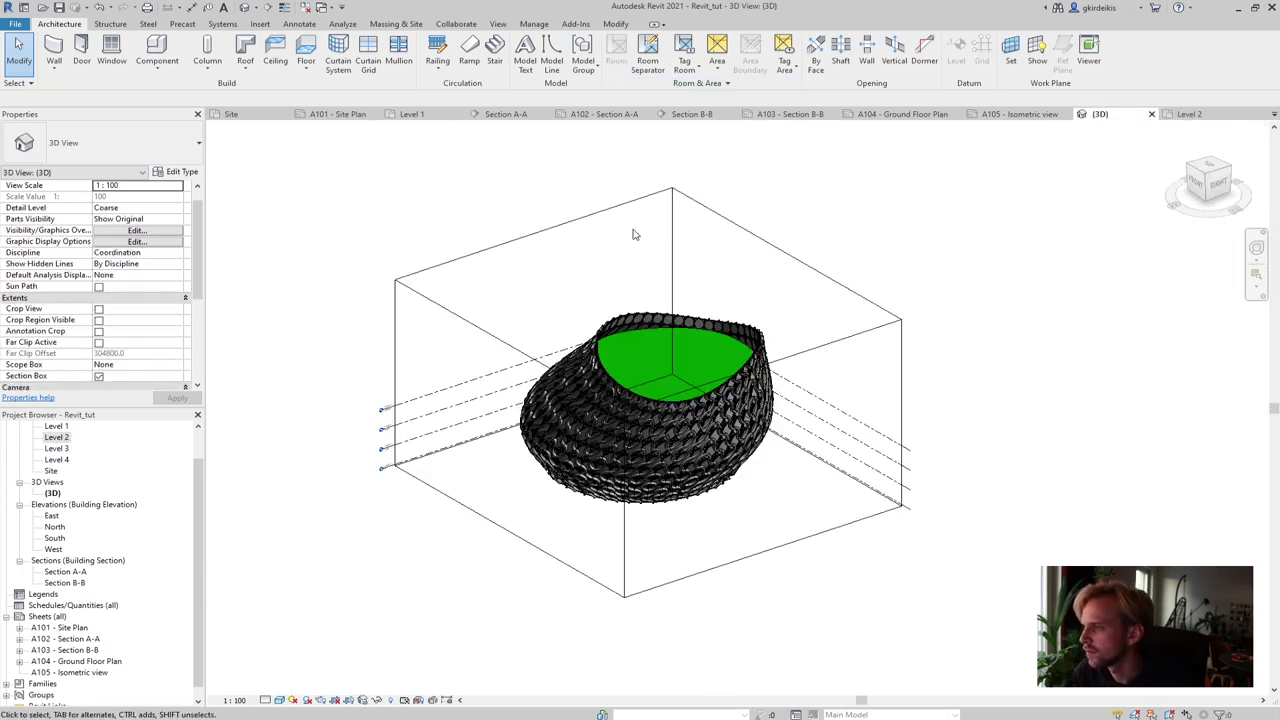
left_click(575, 220)
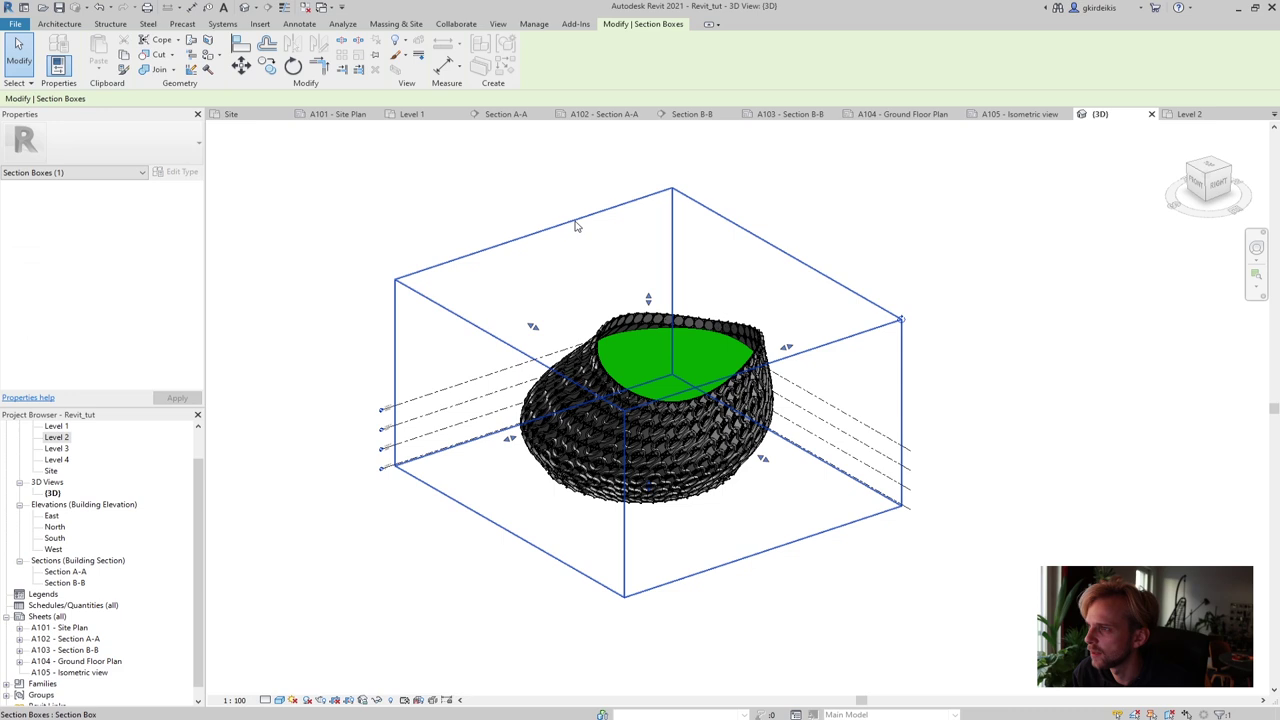
left_click(279, 700)
left_click(318, 650)
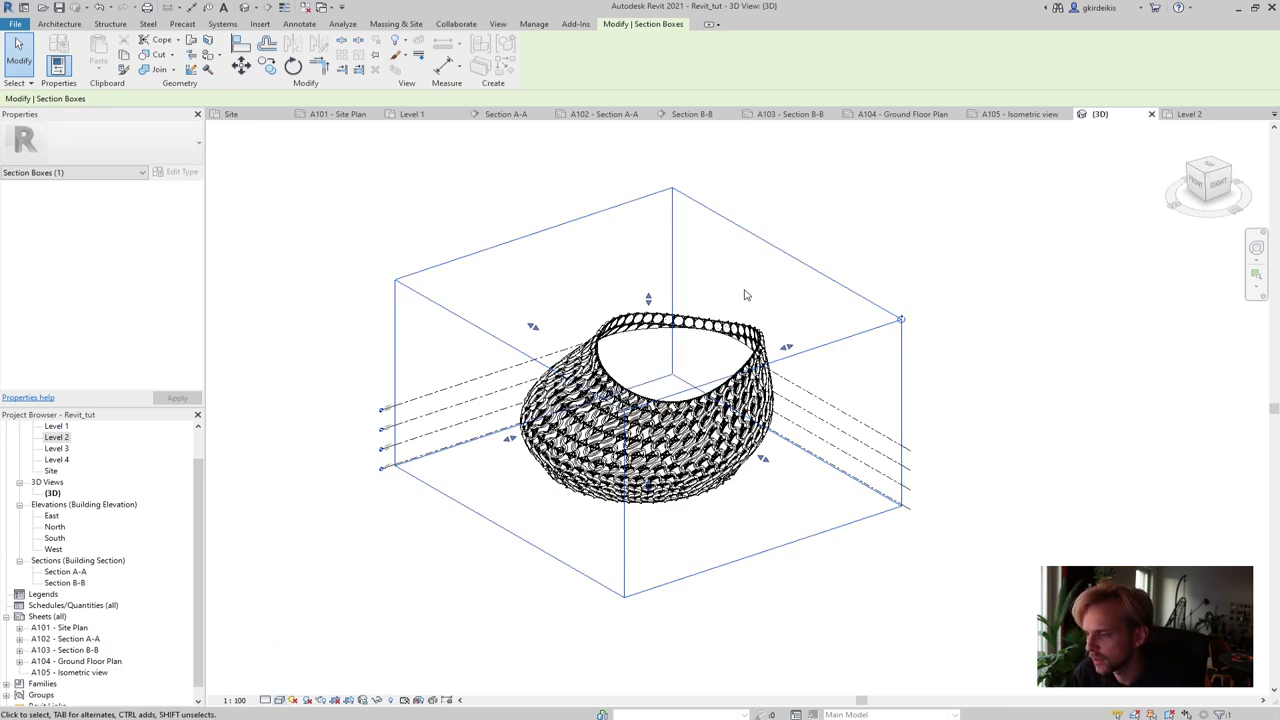
Enlarge the section box to reveal the nearby buildings
left_click_drag(533, 326, 363, 241)
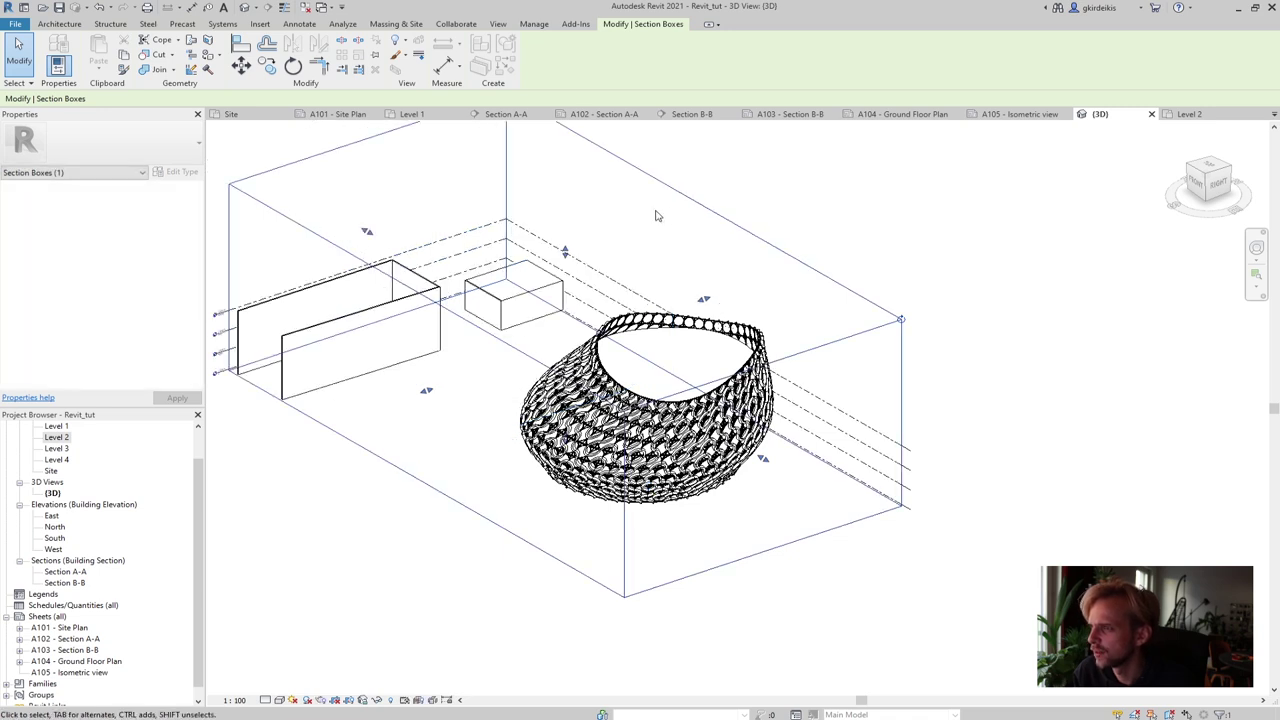
scroll(478, 296, "up", 2)
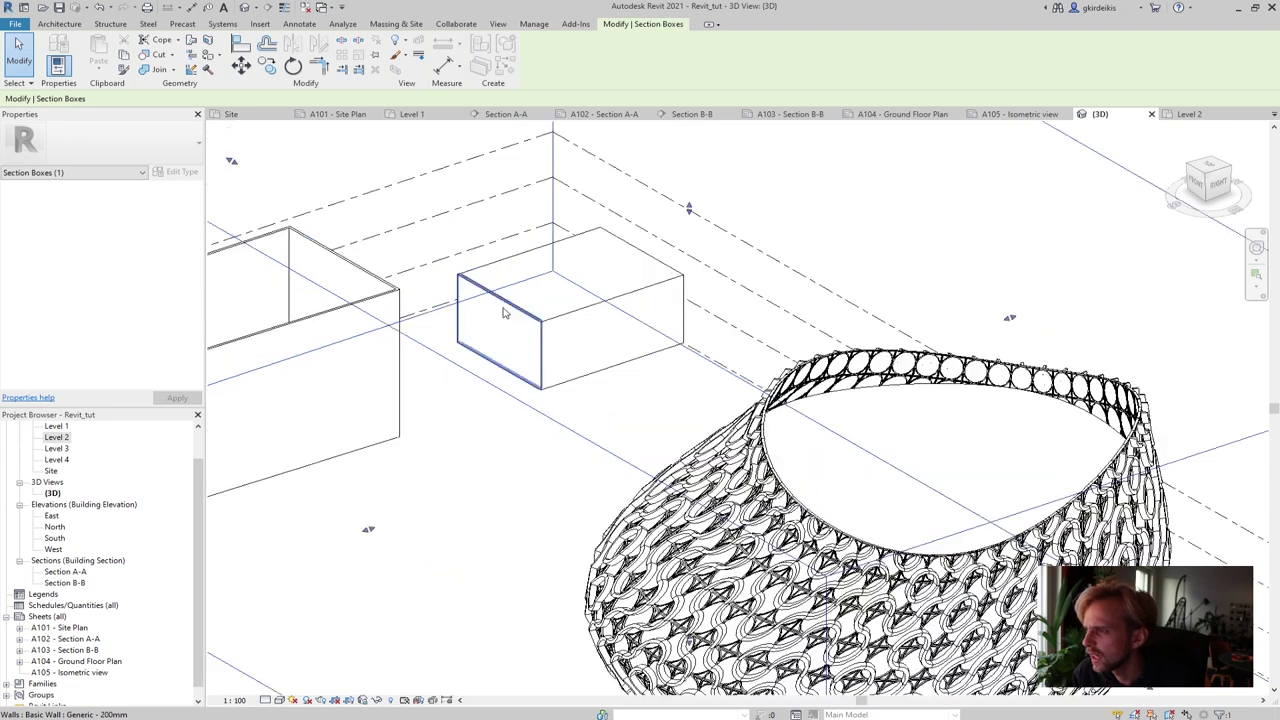
scroll(530, 303, "up", 2)
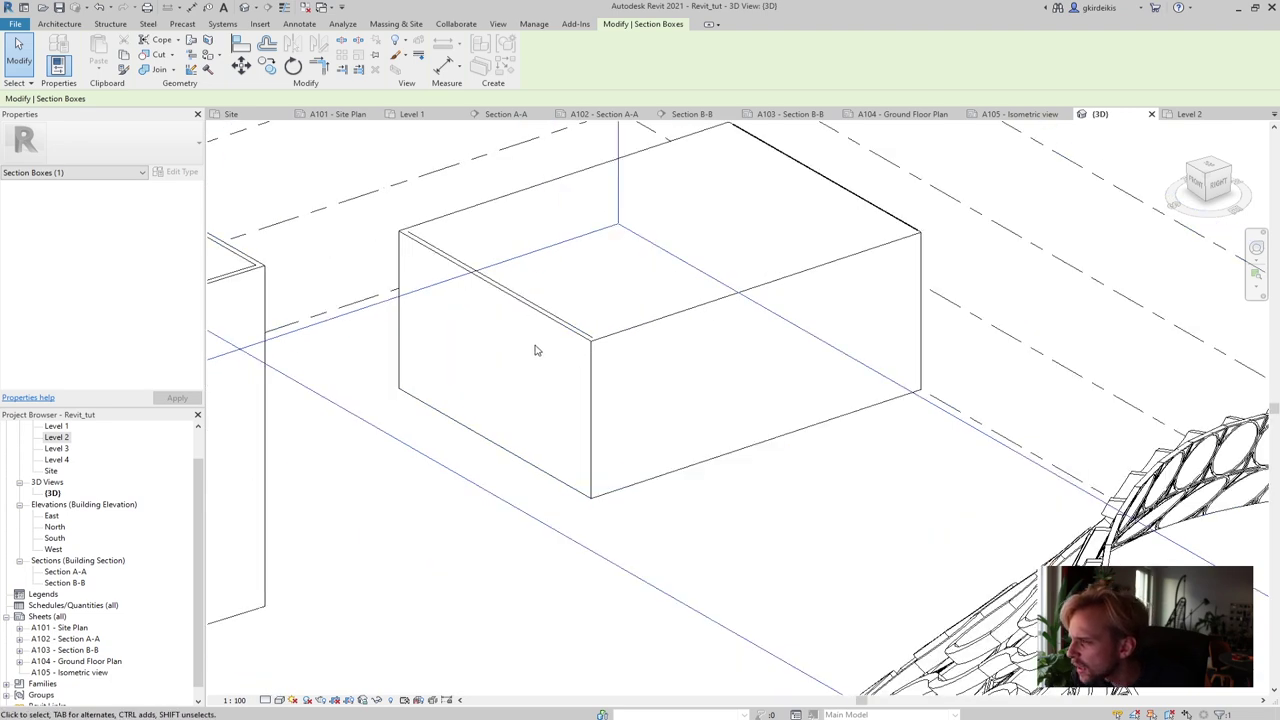
scroll(535, 350, "up", 2)
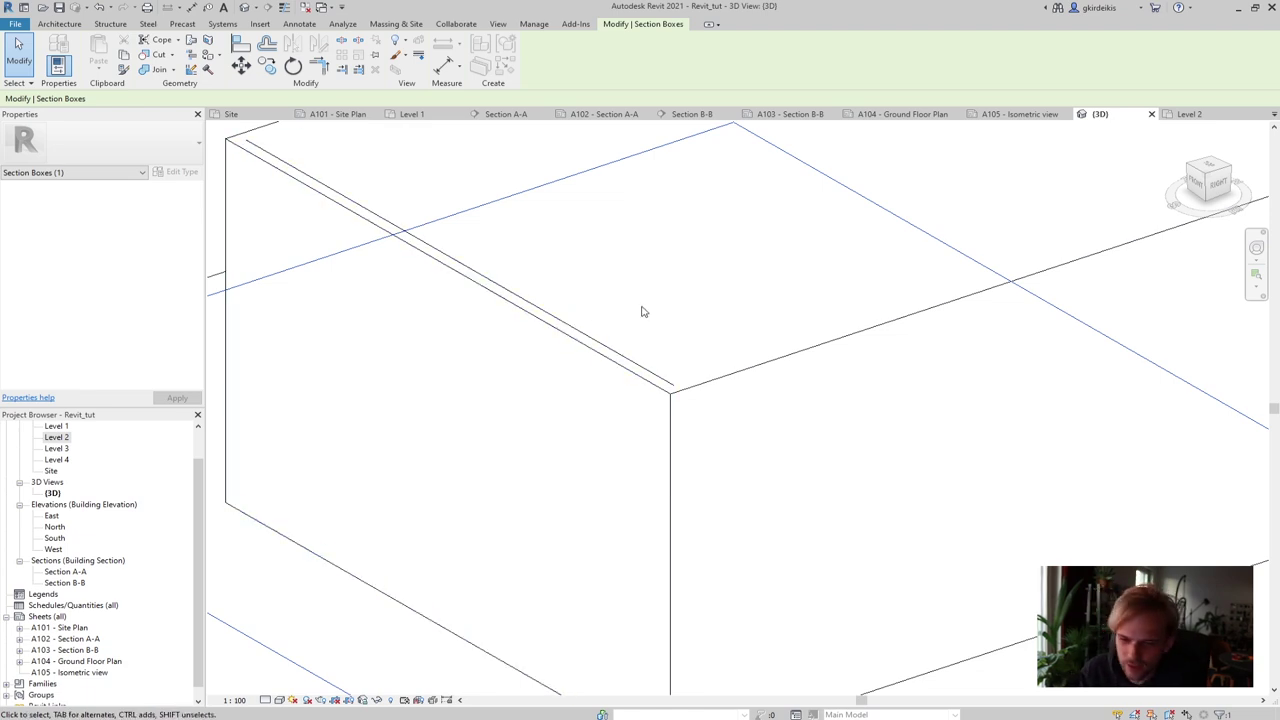
scroll(706, 305, "down", 8)
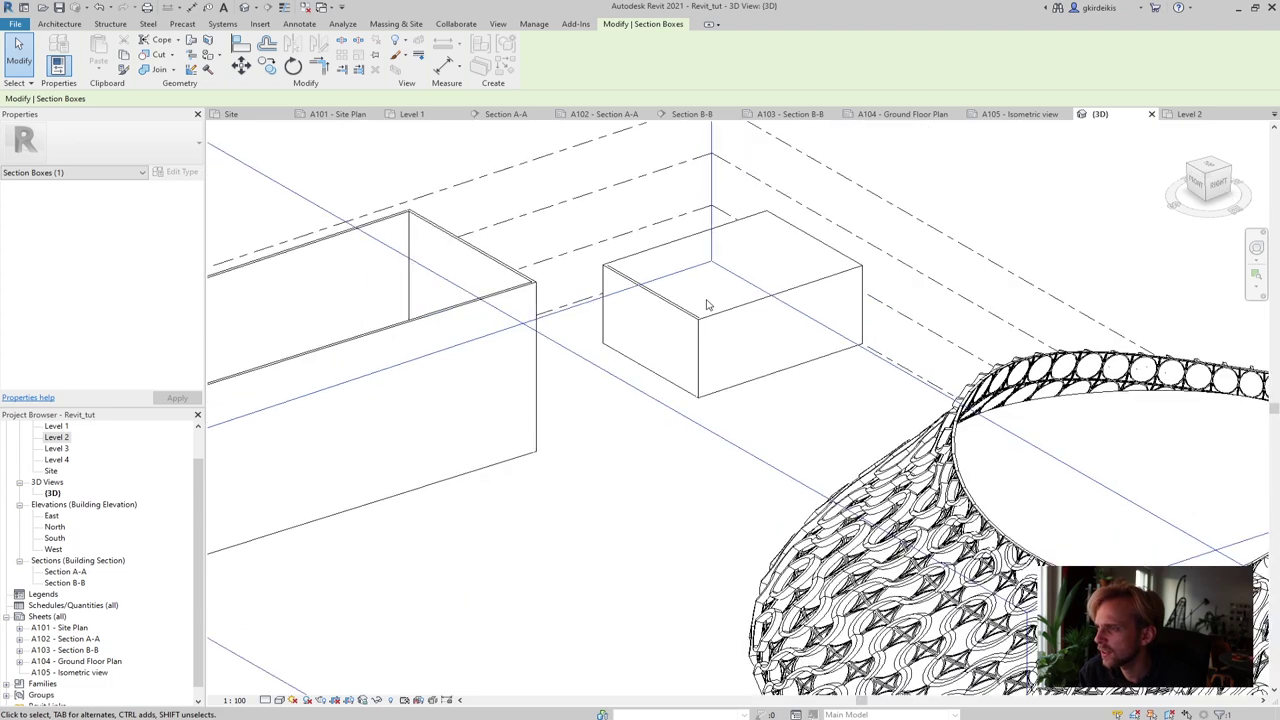
scroll(706, 305, "down", 4)
scroll(900, 240, "down", 2)
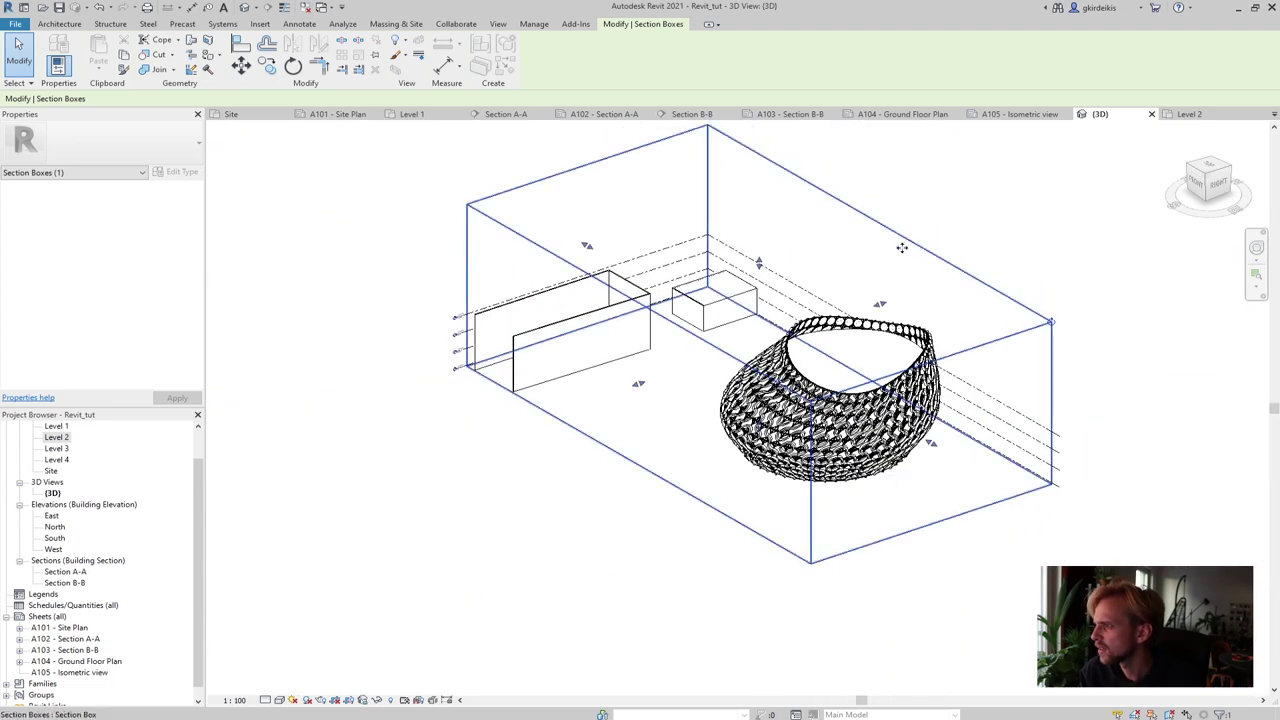
Push the section box's right, left and back faces outward, then deselect it
left_click_drag(884, 307, 1062, 254)
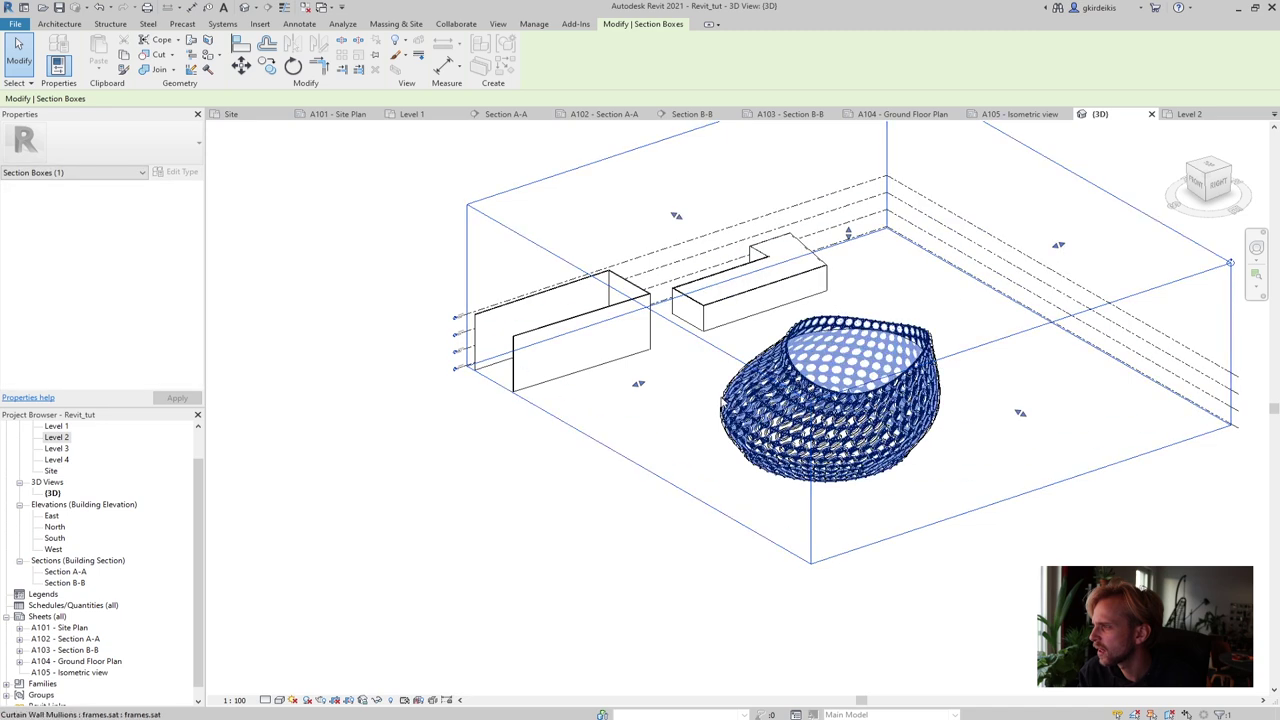
left_click_drag(641, 391, 522, 429)
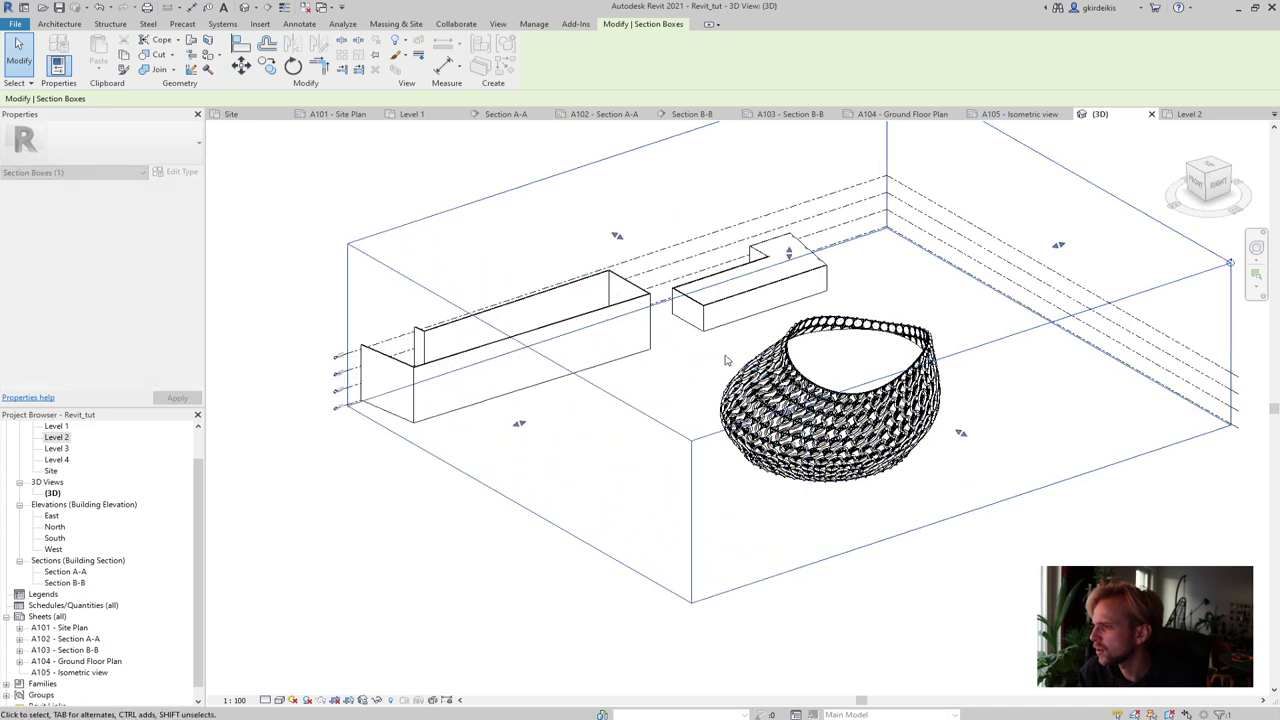
left_click_drag(626, 243, 562, 203)
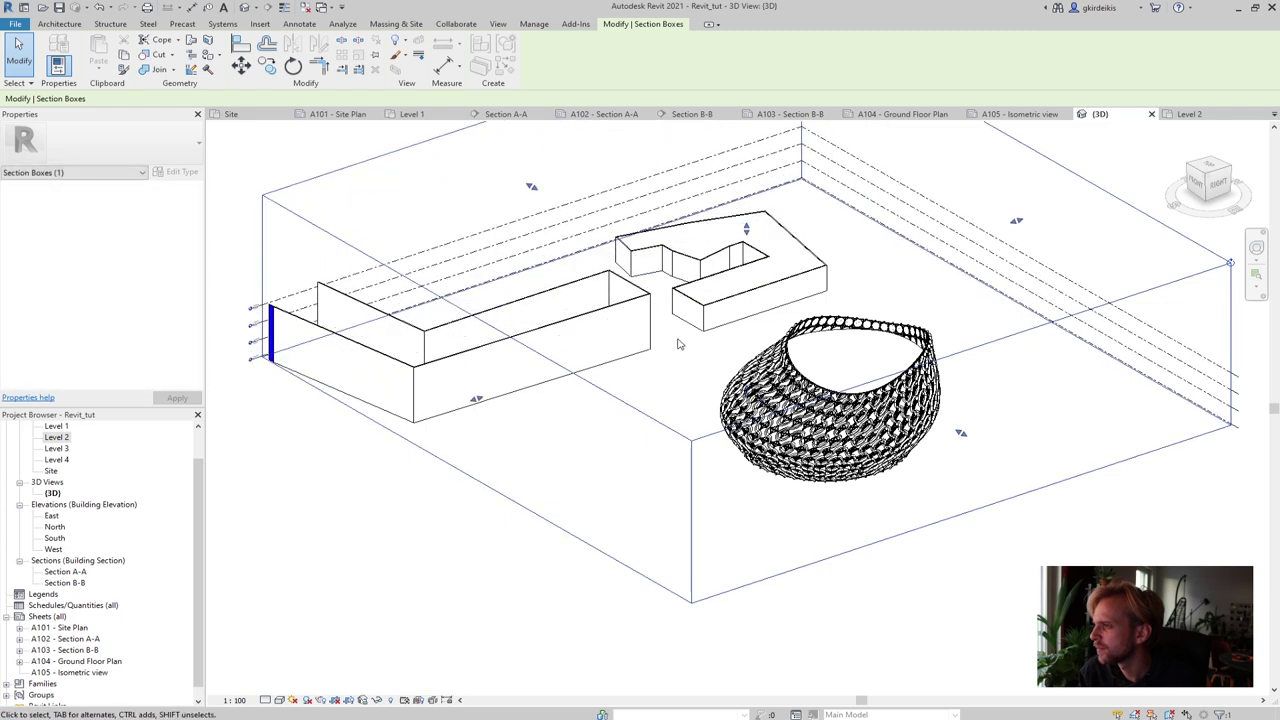
scroll(677, 344, "up", 2)
scroll(677, 344, "up", 1)
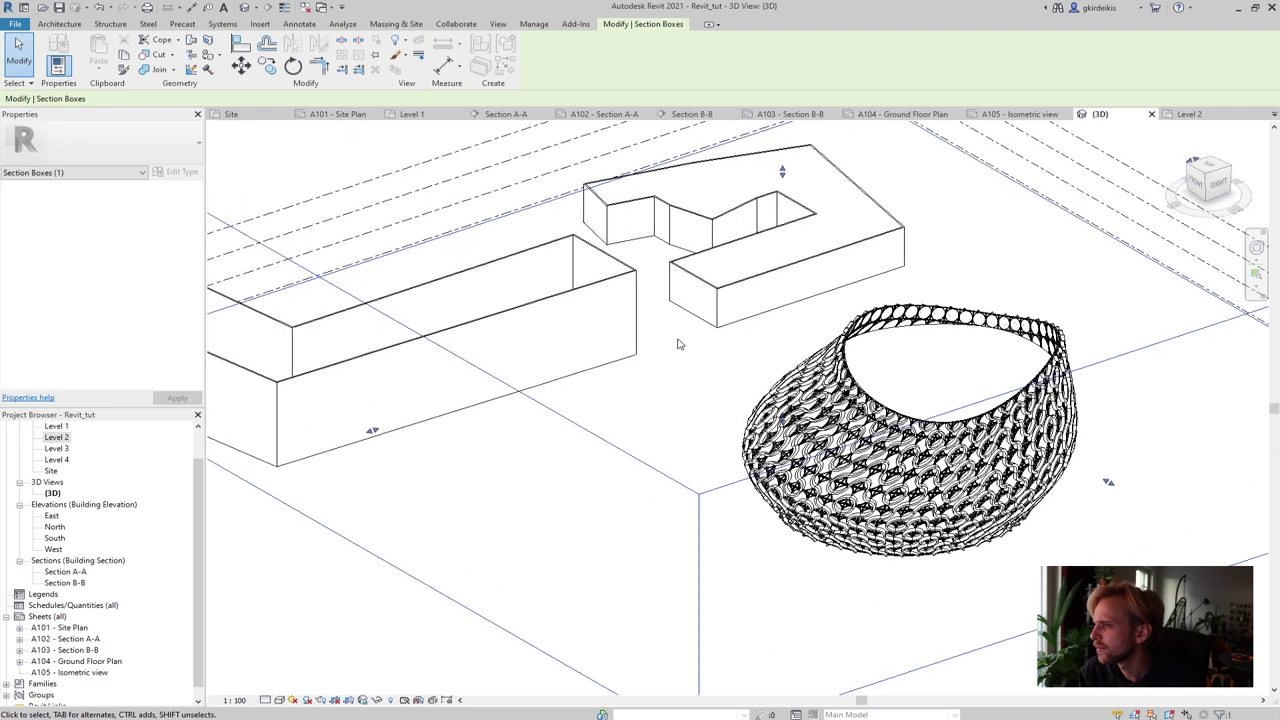
scroll(677, 344, "up", 1)
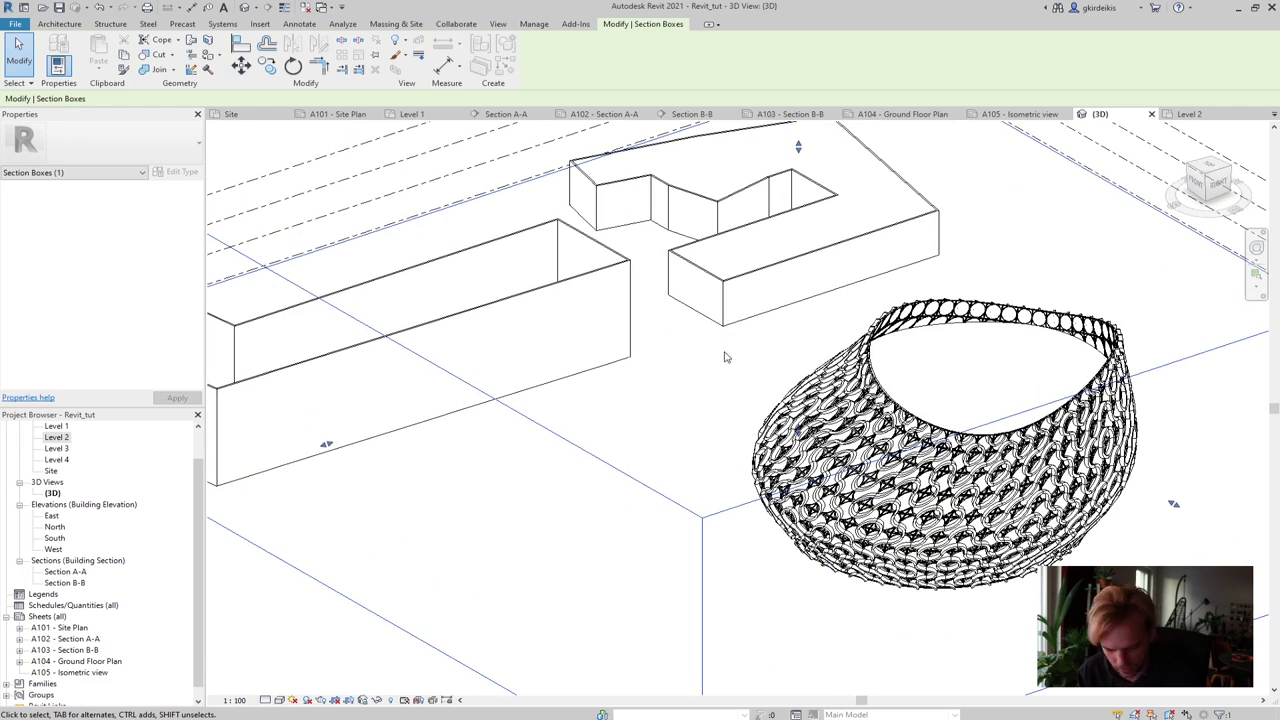
middle_click_drag(703, 351, 702, 358, "shift")
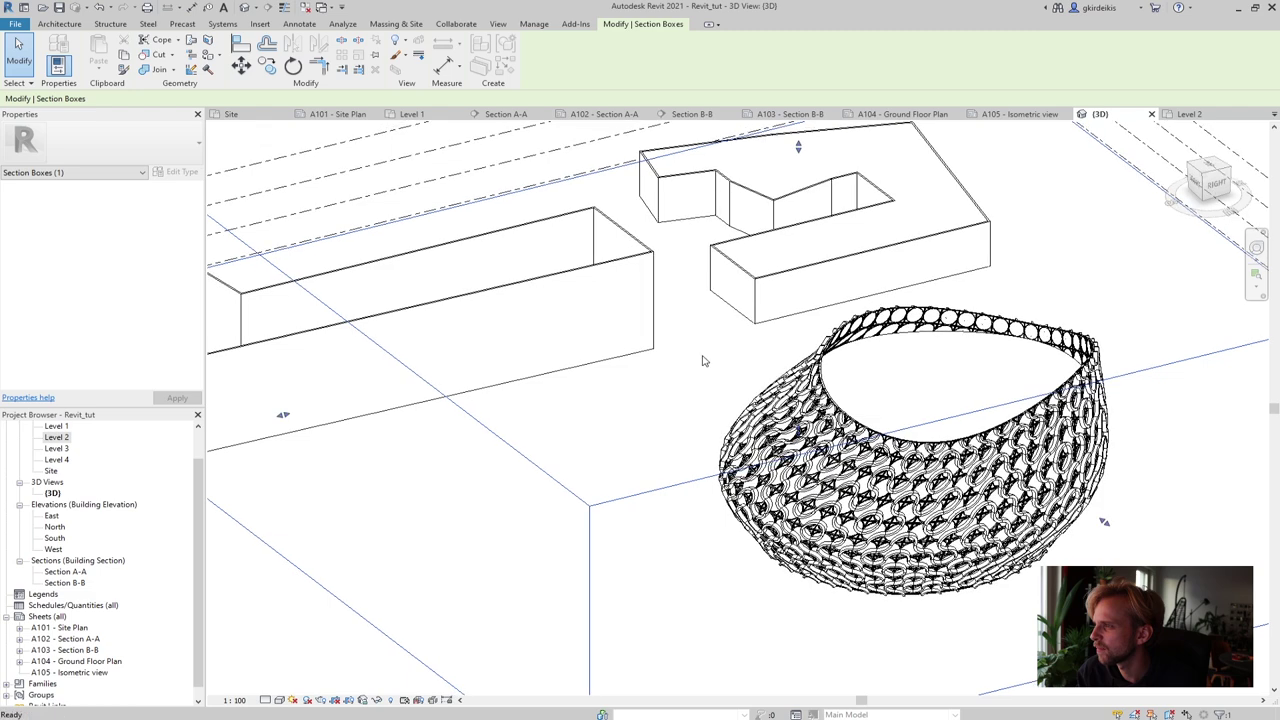
key("Escape")
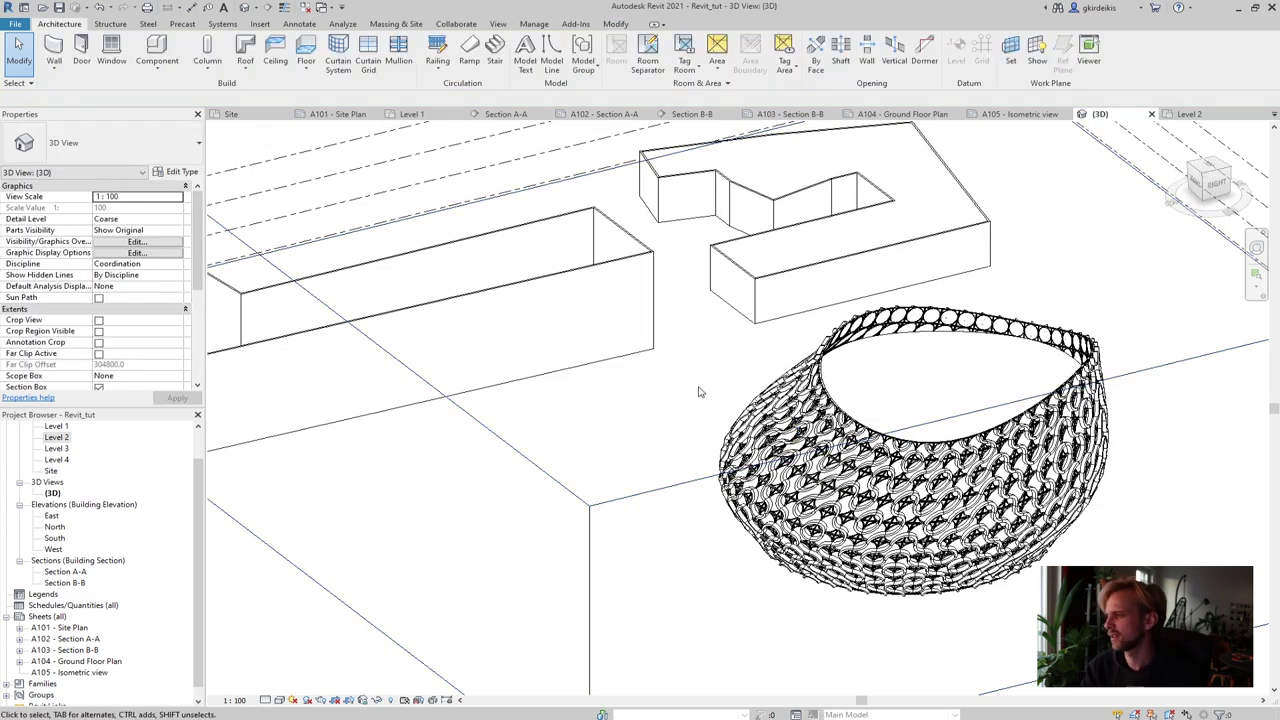
middle_click_drag(594, 334, 643, 345, "shift")
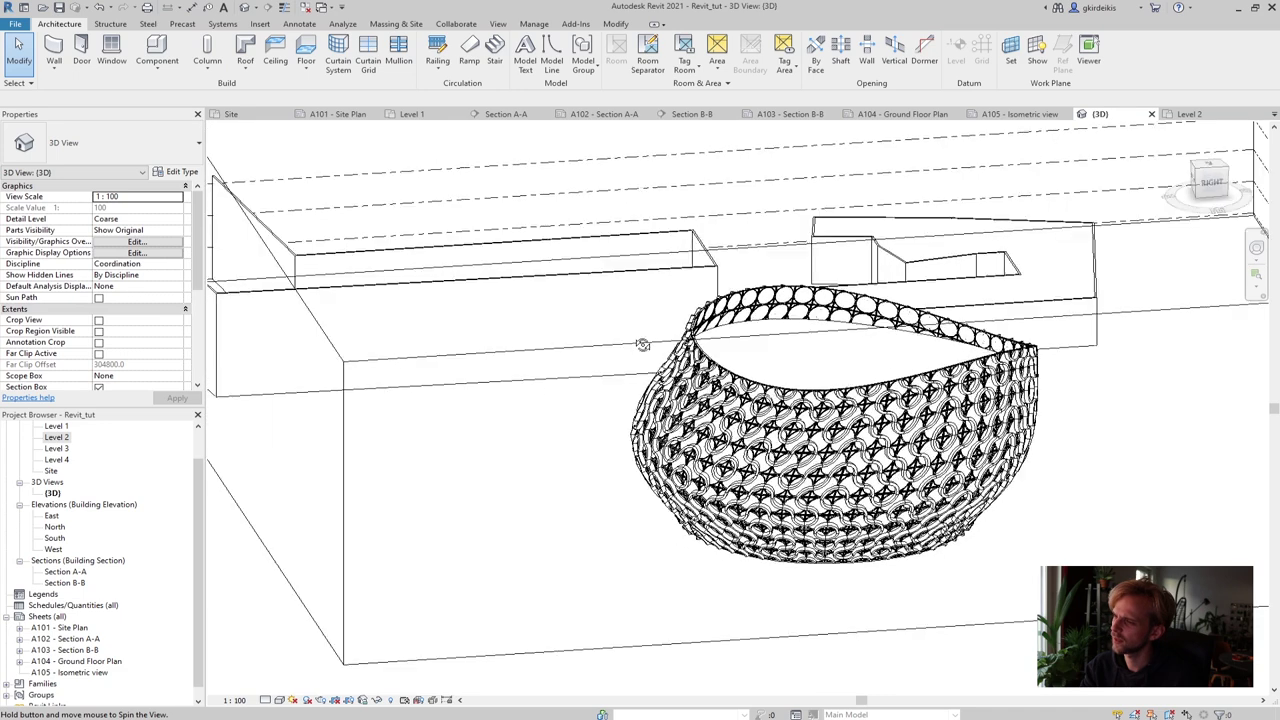
middle_click_drag(497, 510, 510, 512, "shift")
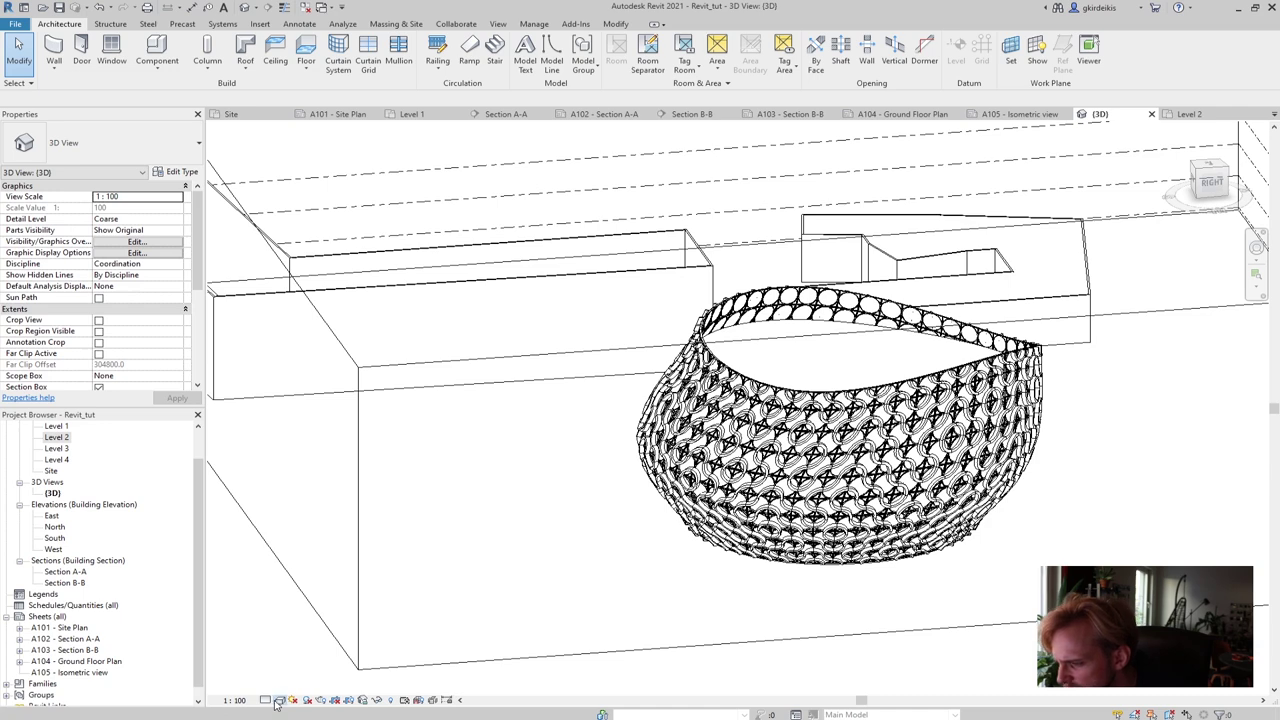
left_click(293, 700)
left_click(305, 636)
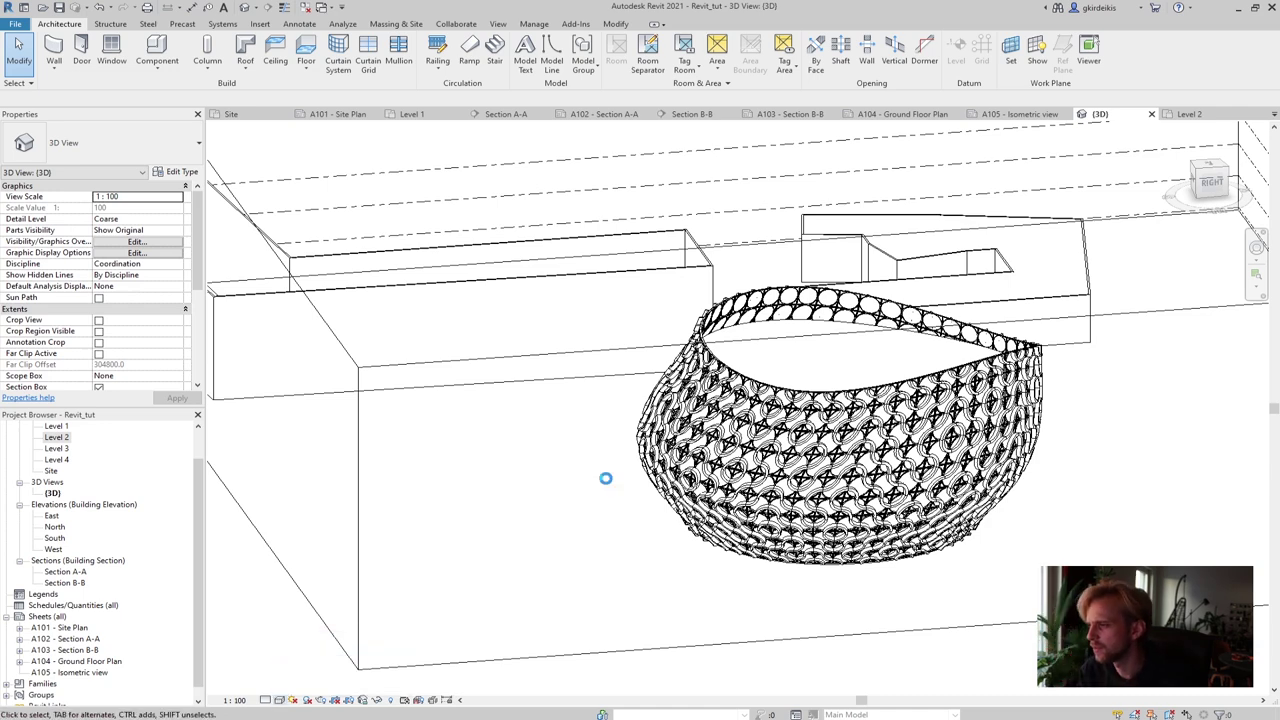
middle_click_drag(637, 491, 529, 530, "shift")
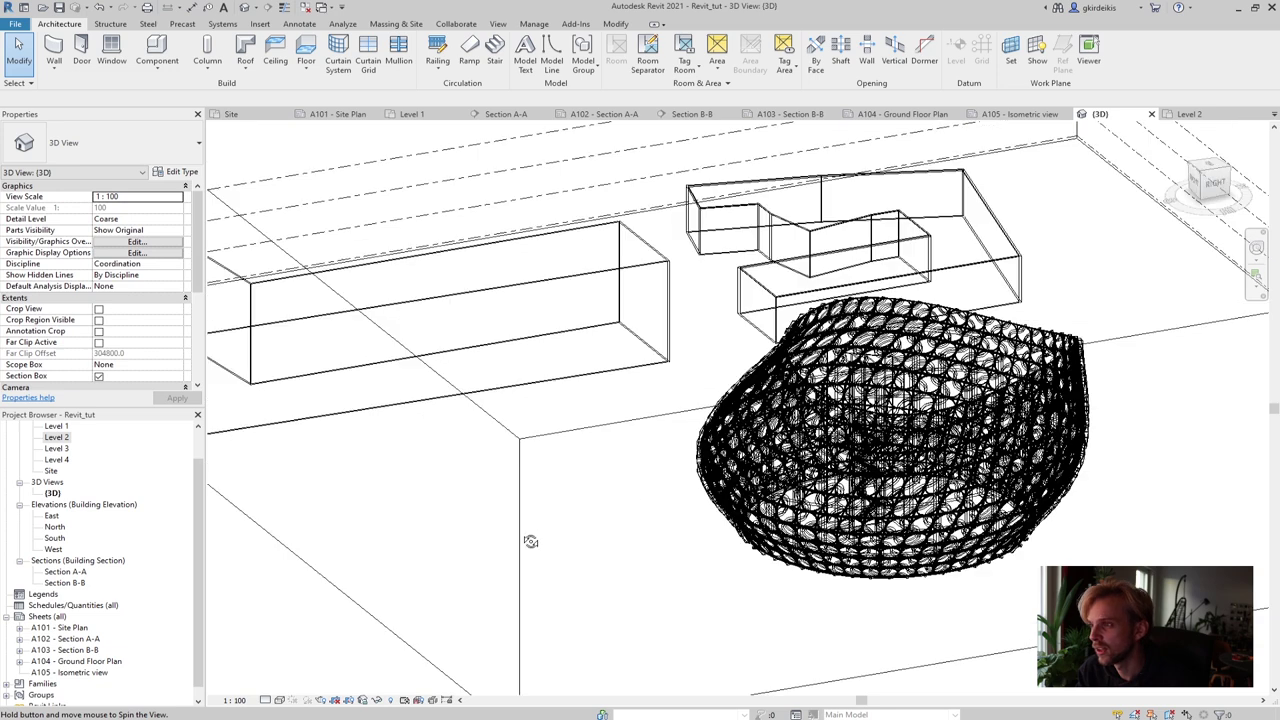
left_click(281, 703)
left_click(305, 648)
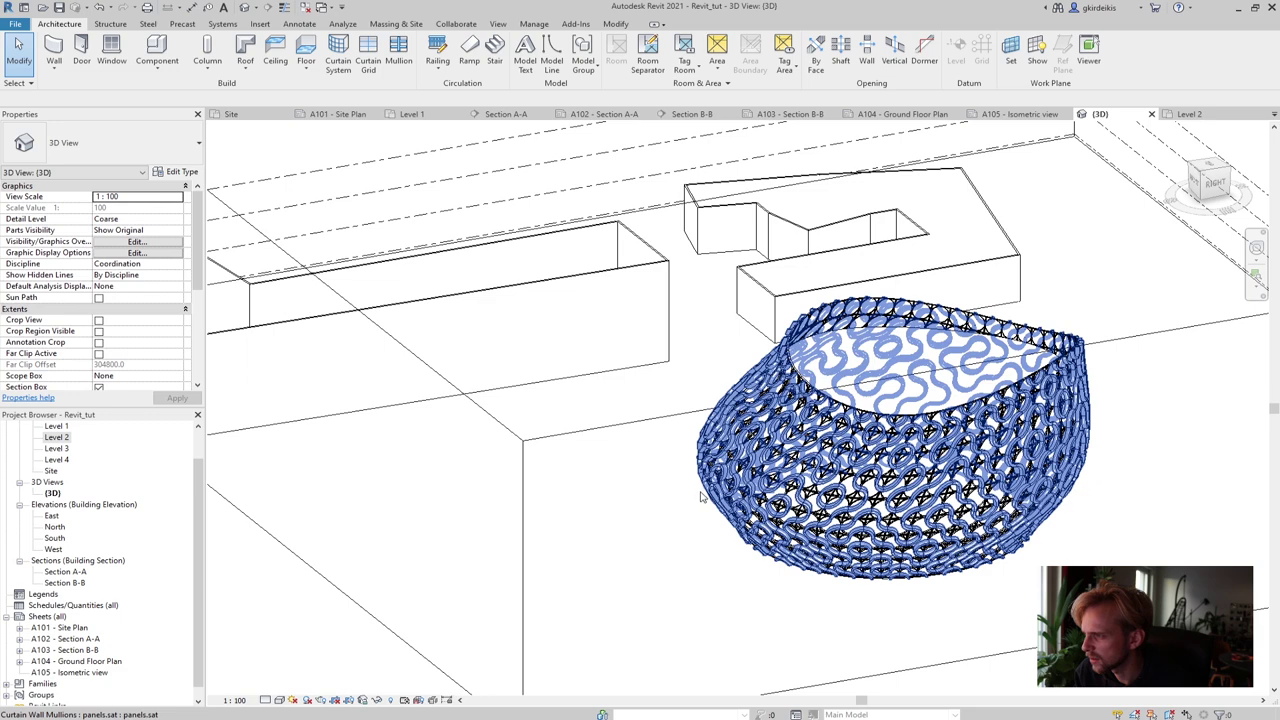
middle_click_drag(657, 511, 572, 543, "shift")
scroll(538, 512, "up", 1)
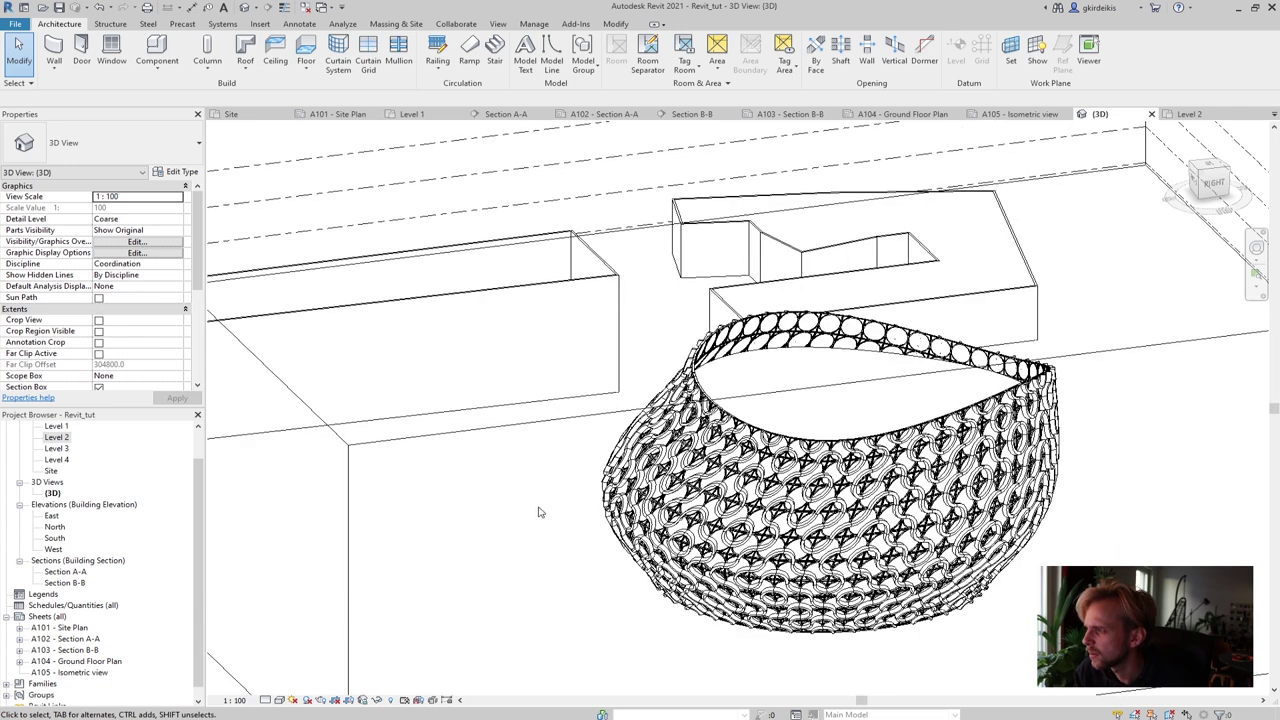
scroll(538, 512, "up", 1)
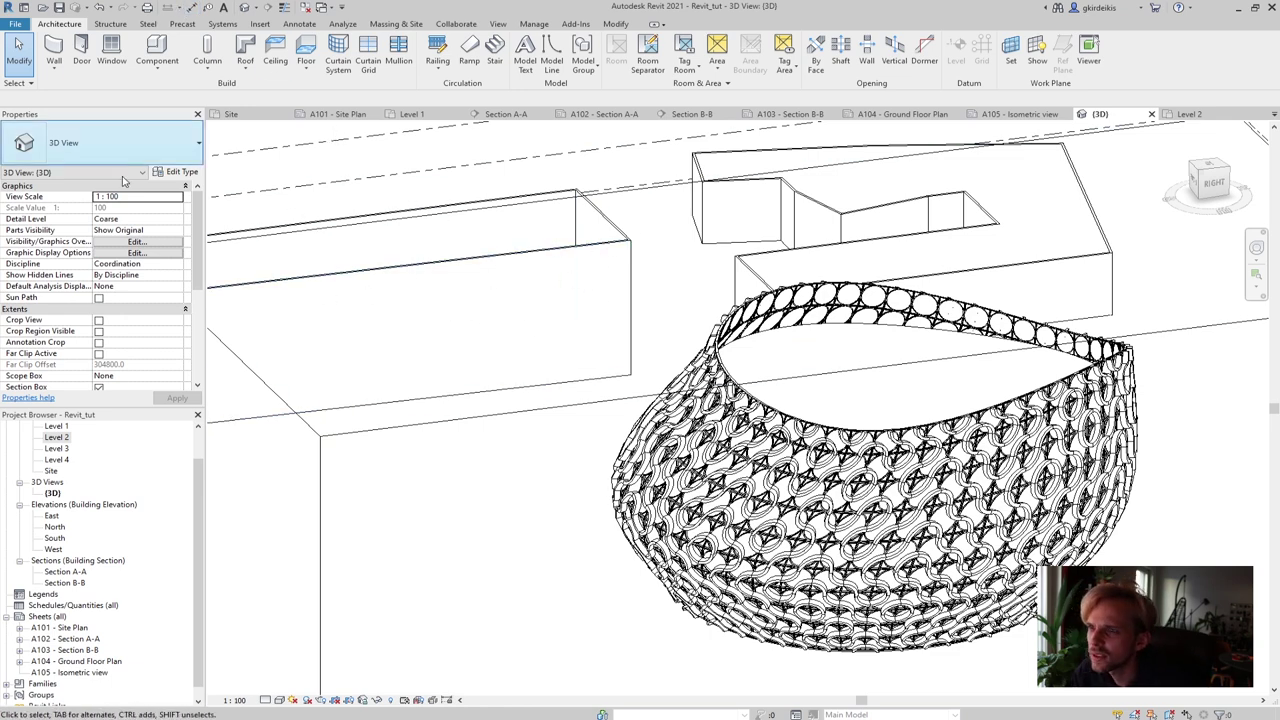
Open the Level 2 floor plan and bring the corner building into view
double_click(56, 437)
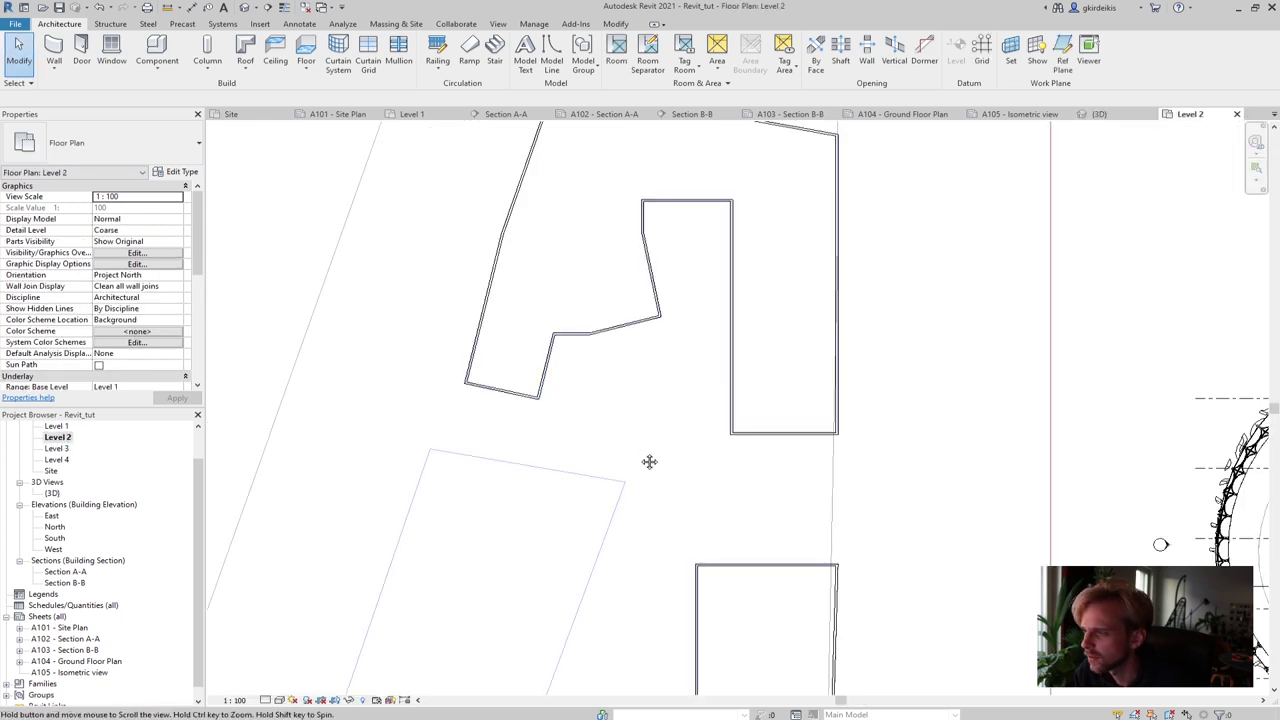
scroll(655, 470, "up", 2)
middle_click_drag(673, 499, 500, 320)
scroll(500, 320, "down", 1)
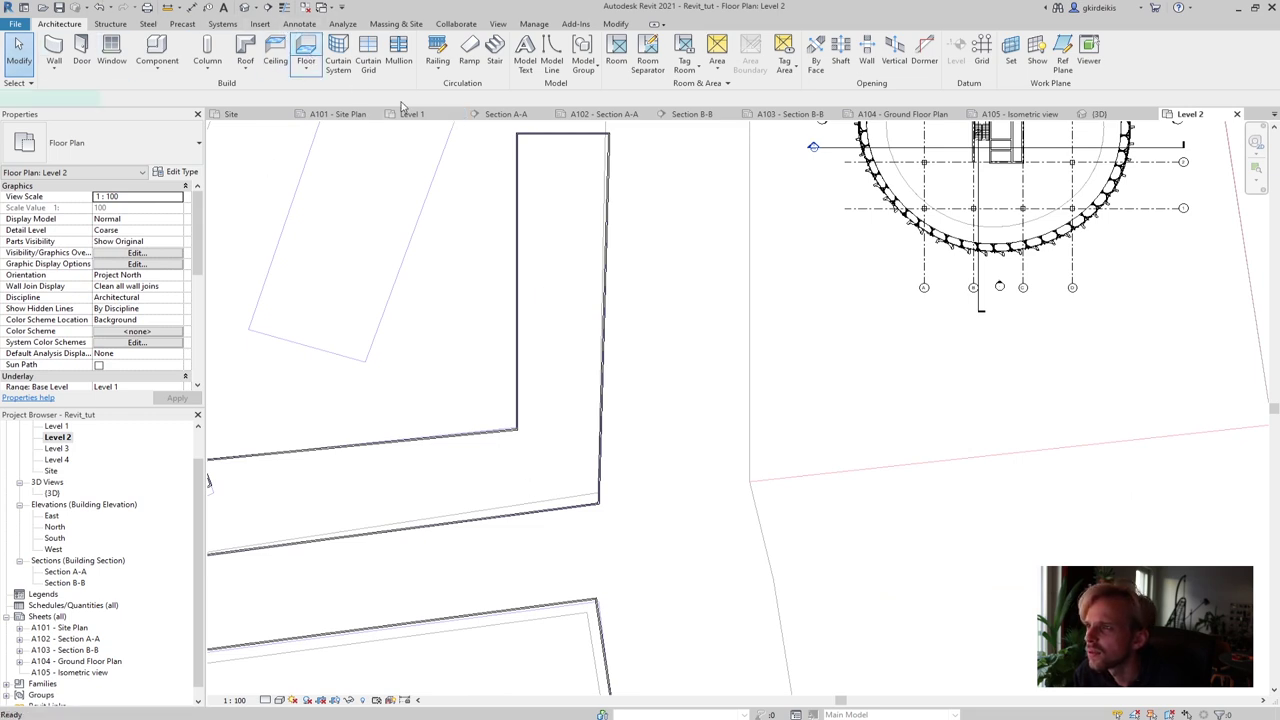
Start a new floor and pick the building's seven walls as its boundary
left_click(306, 50)
left_click(517, 176)
left_click(544, 136)
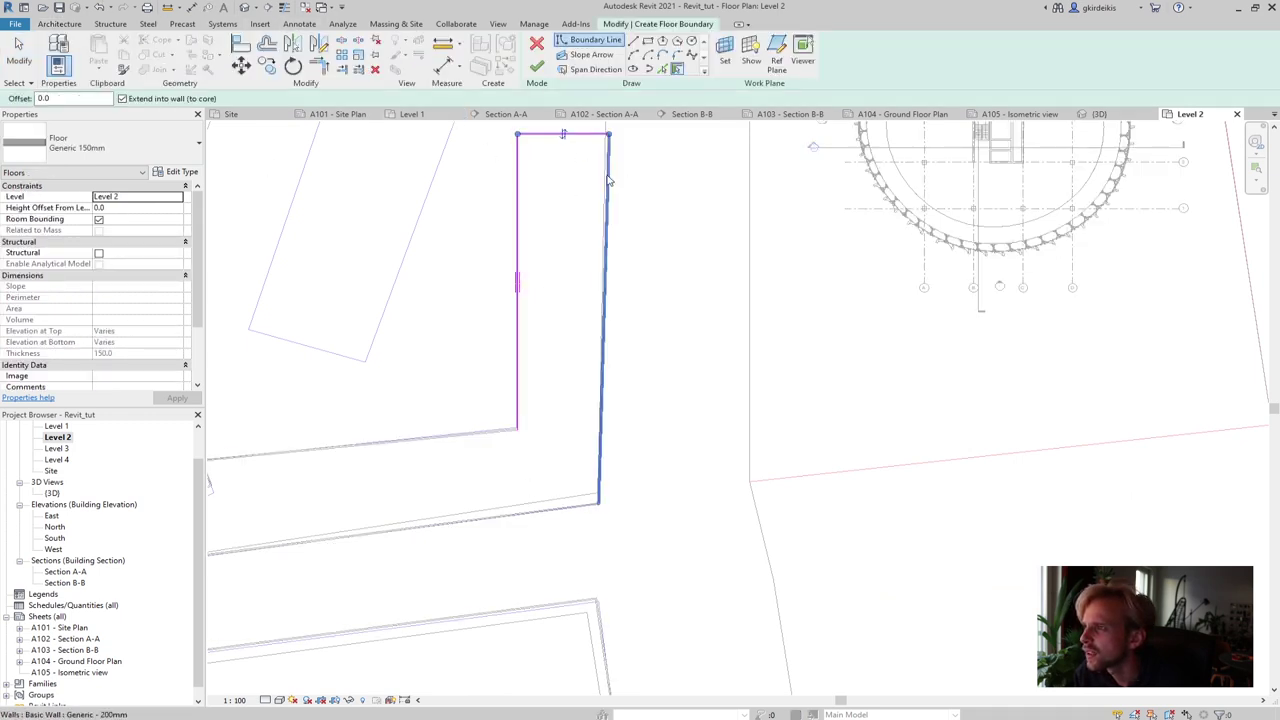
left_click(605, 178)
left_click(511, 521)
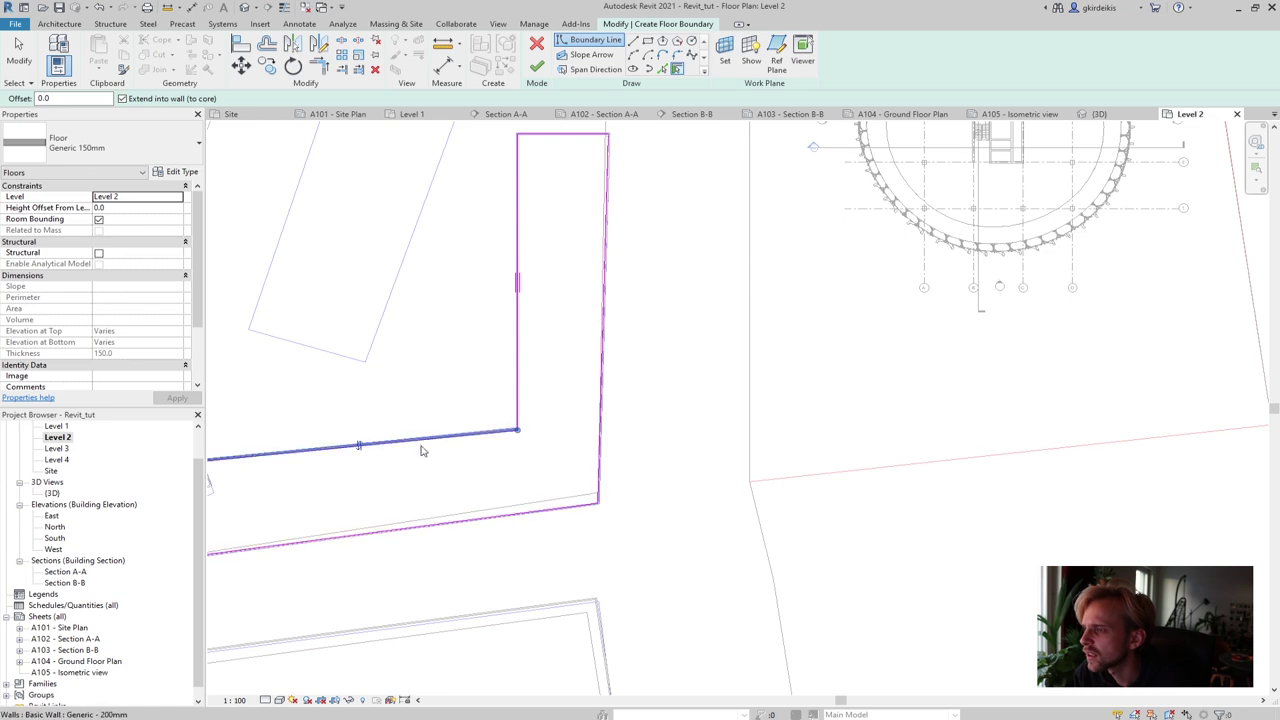
left_click(425, 440)
left_click(386, 420)
left_click(367, 450)
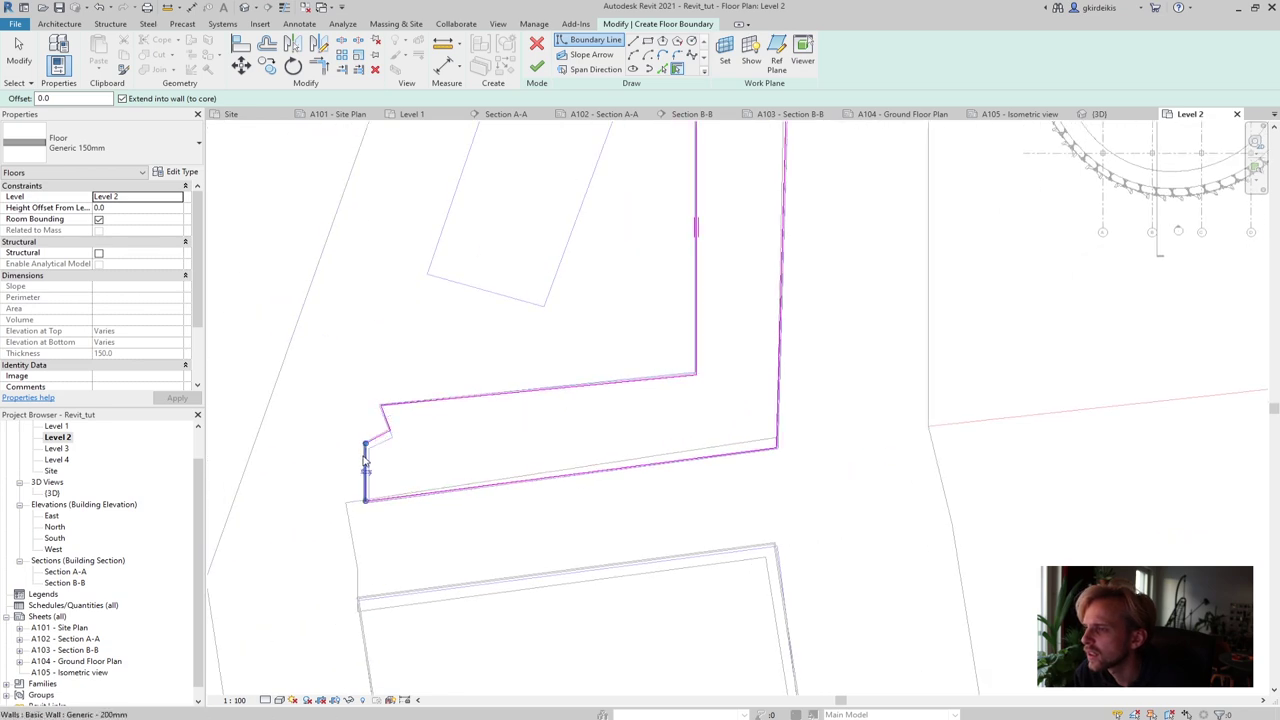
key("Escape")
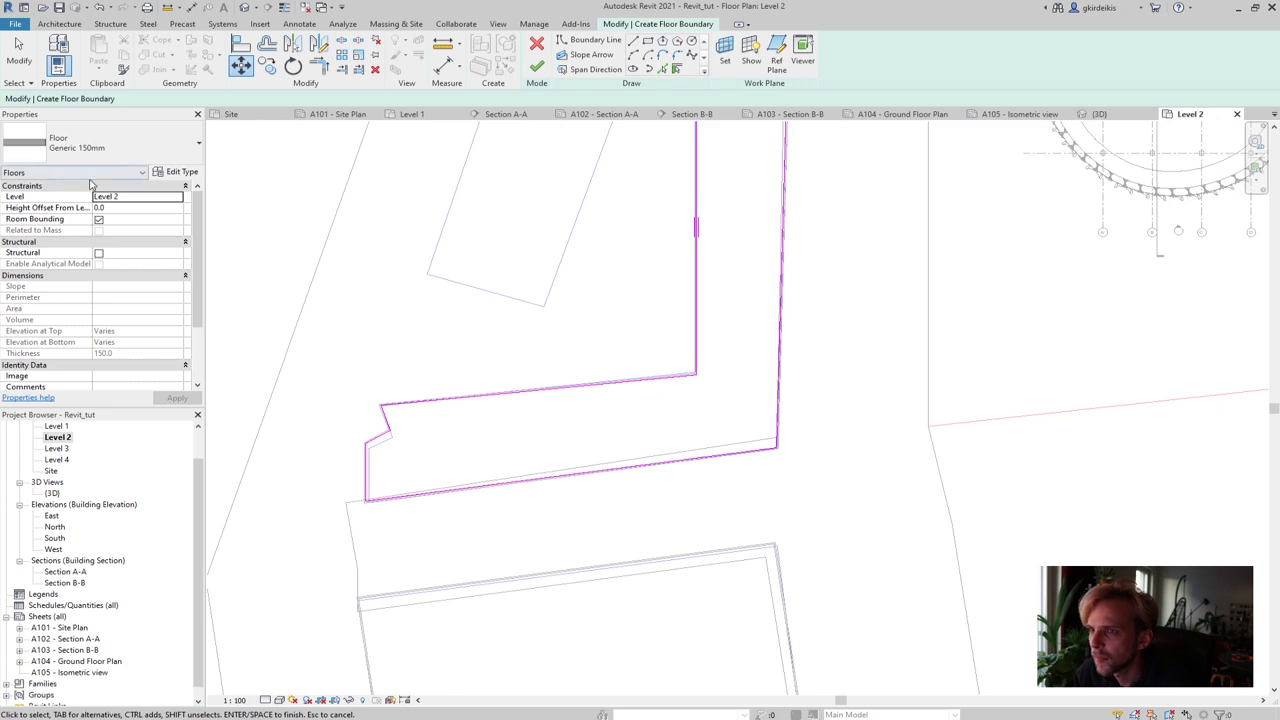
Set the floor's base level to Level 1 with a 13000 height offset
left_click(141, 197)
left_click(178, 197)
left_click(120, 207)
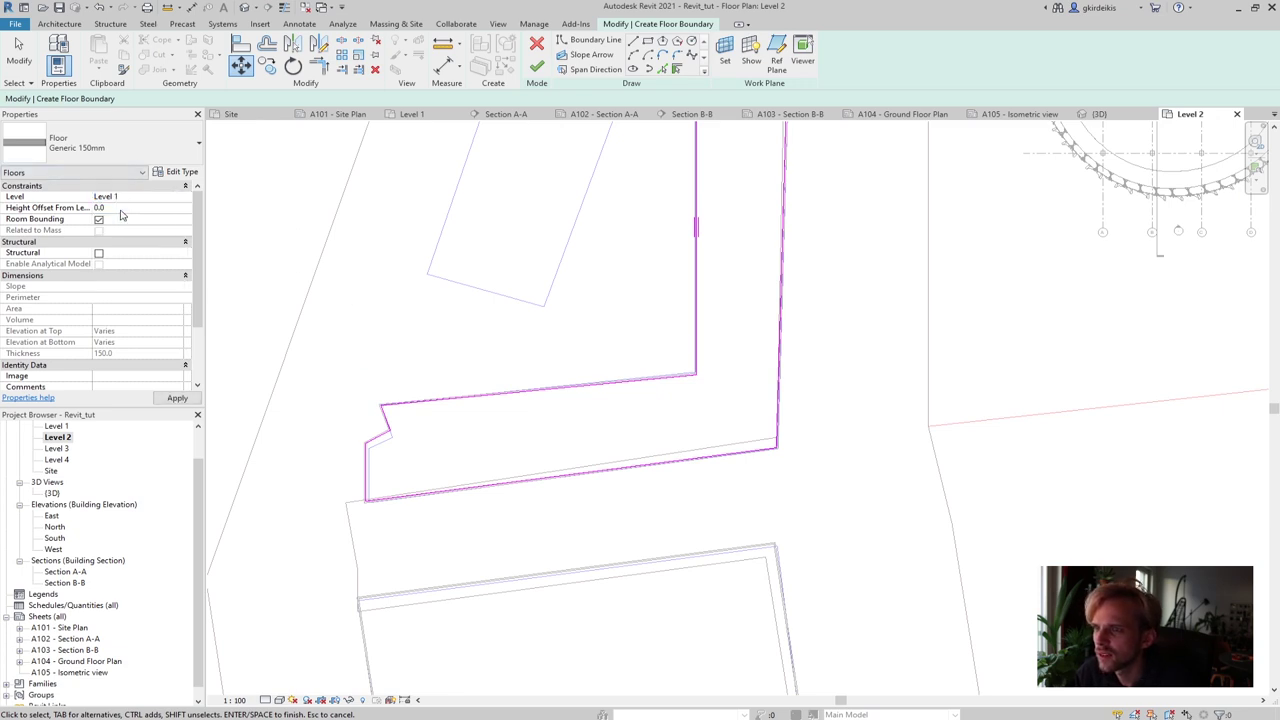
left_click(120, 209)
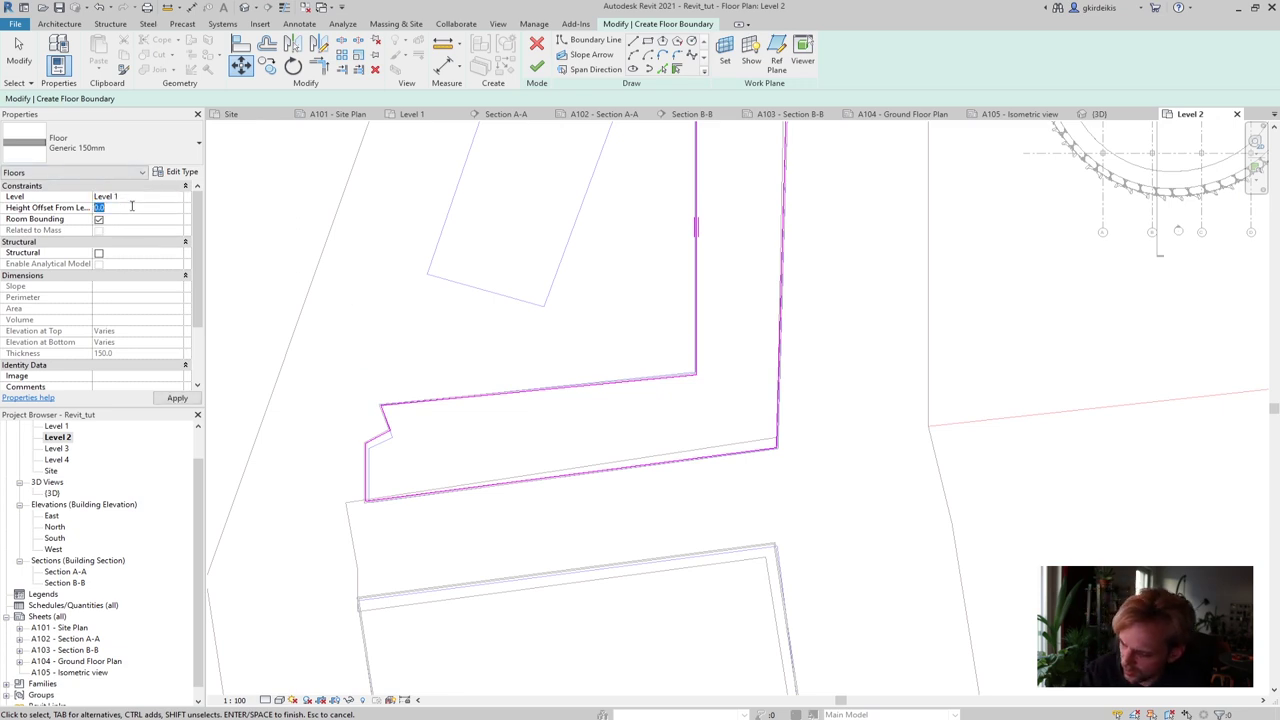
type("13000")
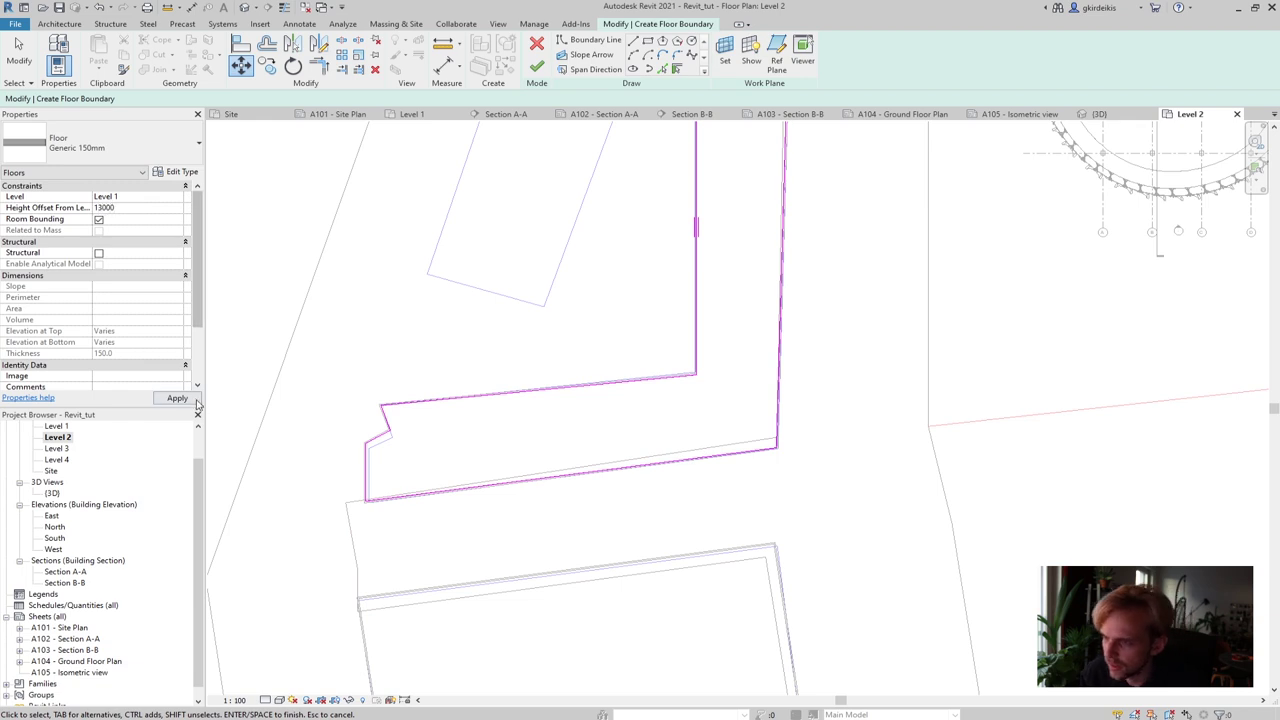
left_click(190, 400)
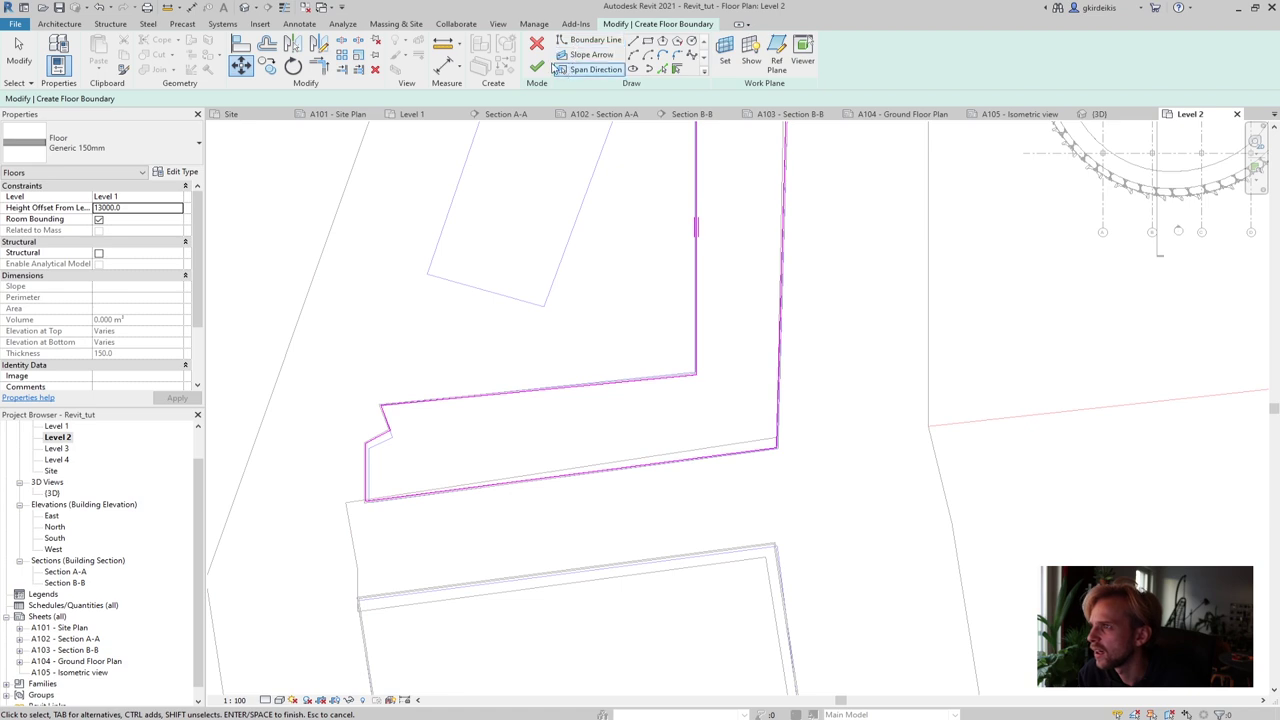
Finish the floor sketch, declining to join it with the overlapping walls, and deselect it
left_click(540, 66)
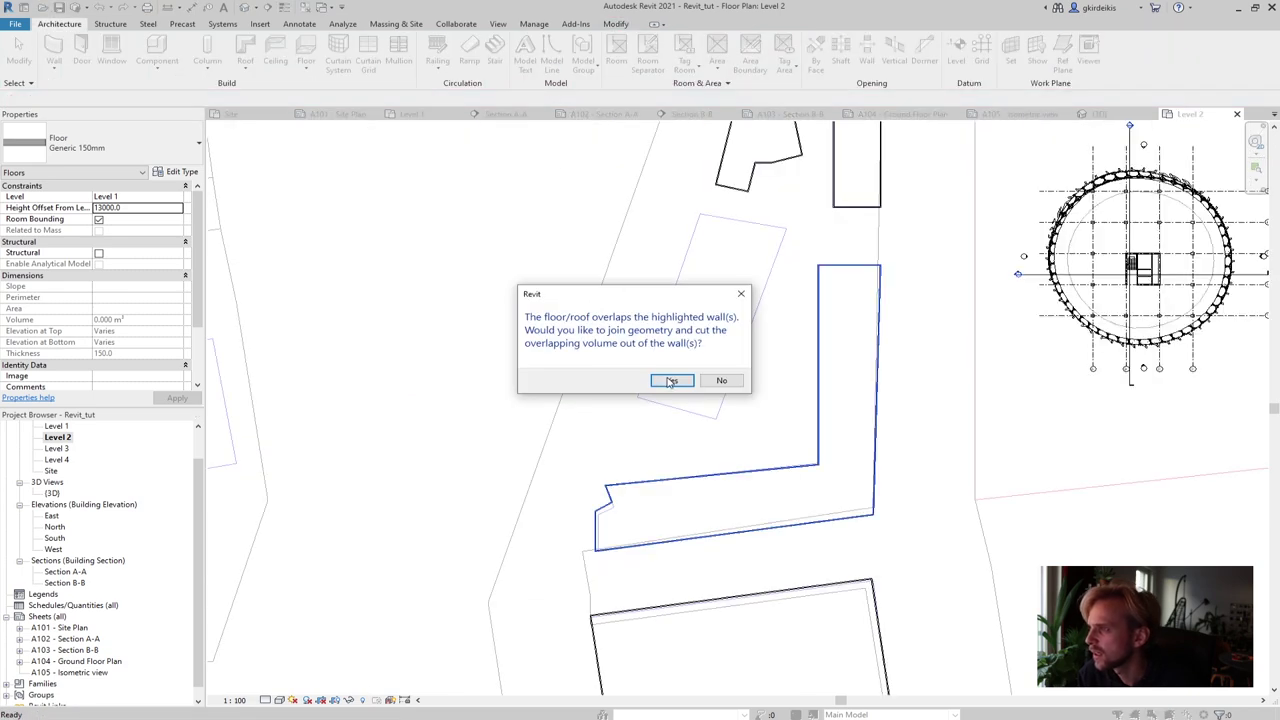
left_click(703, 383)
scroll(757, 266, "up", 3)
left_click(609, 314)
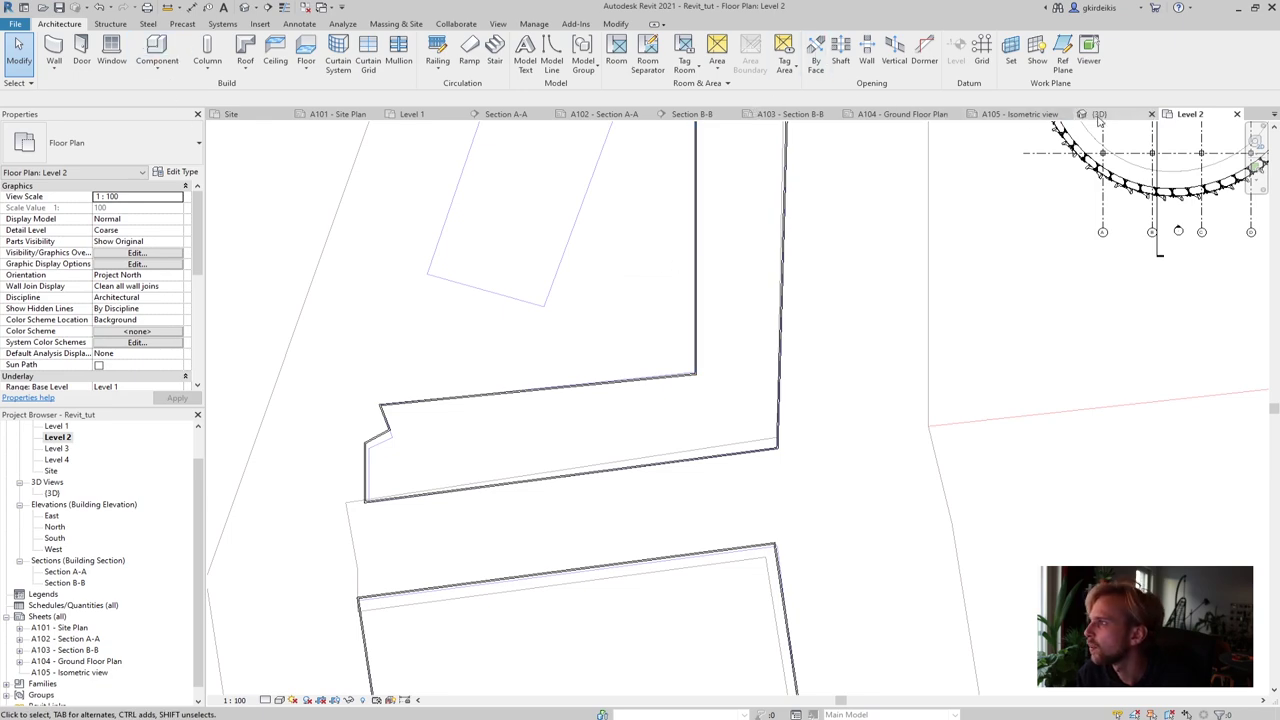
left_click(1114, 116)
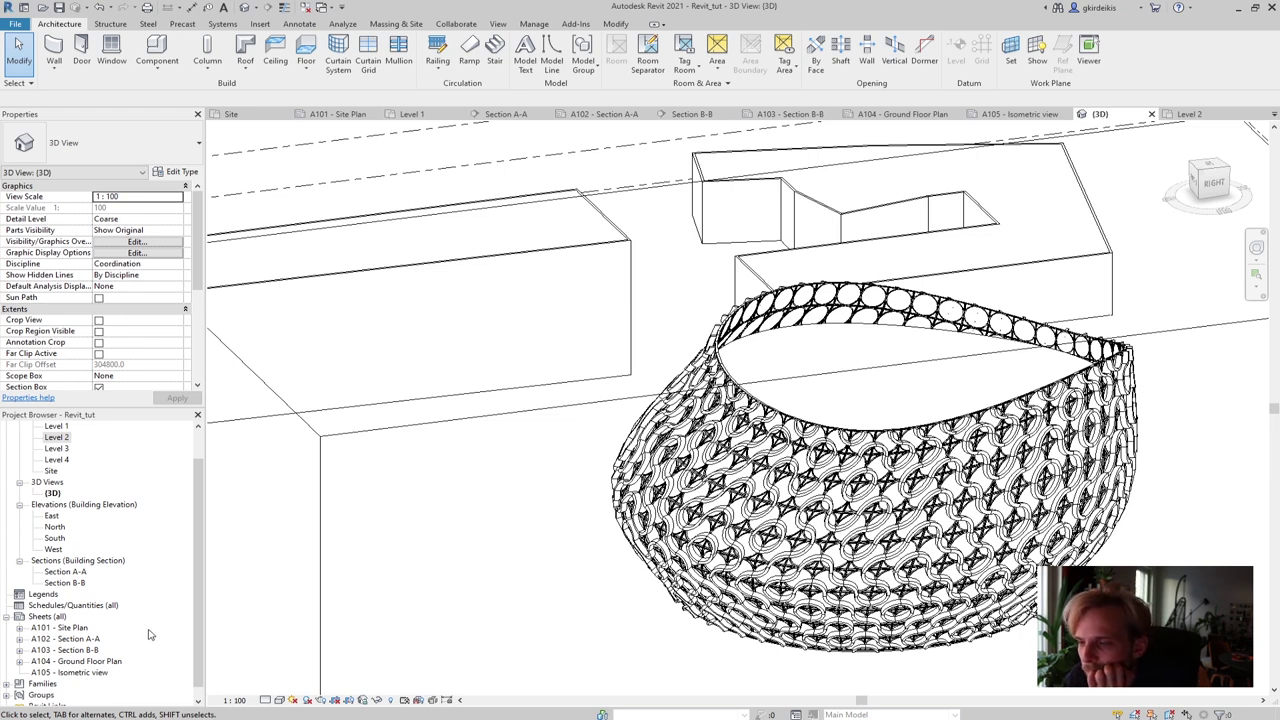
Zoom out in 3D and drag the section box's left face just past the long building
scroll(536, 410, "down", 4)
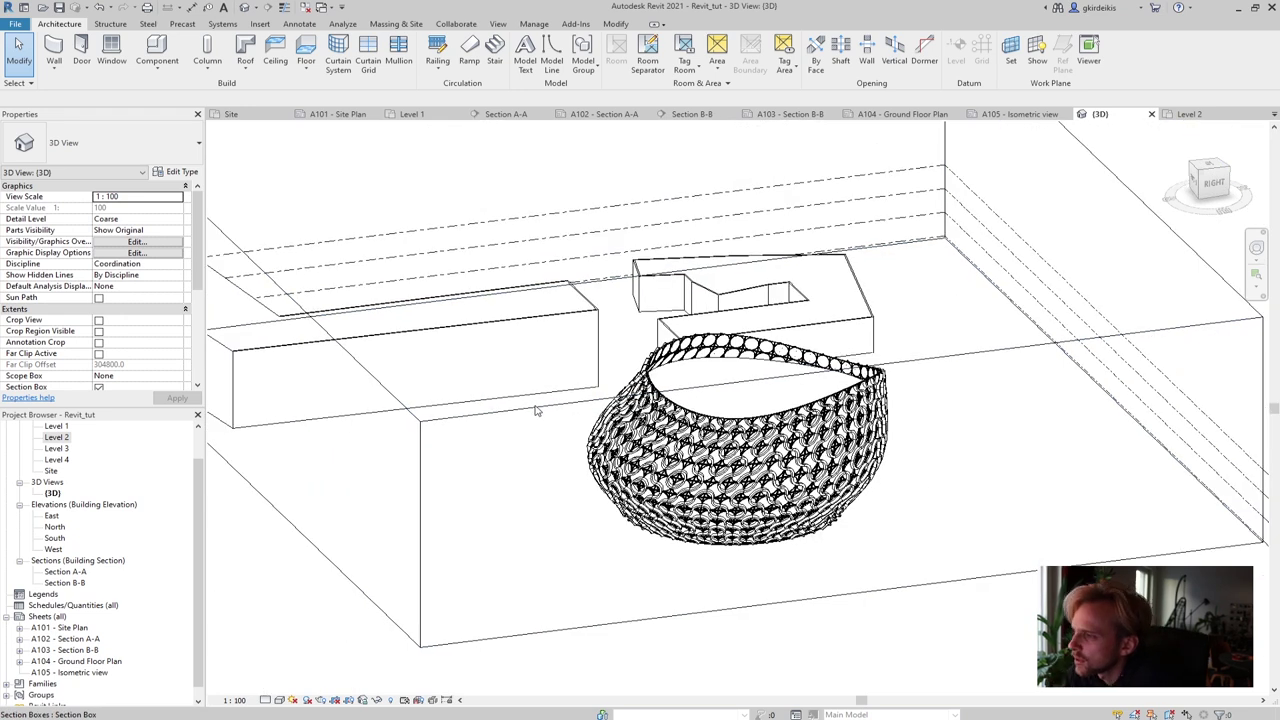
scroll(536, 410, "down", 3)
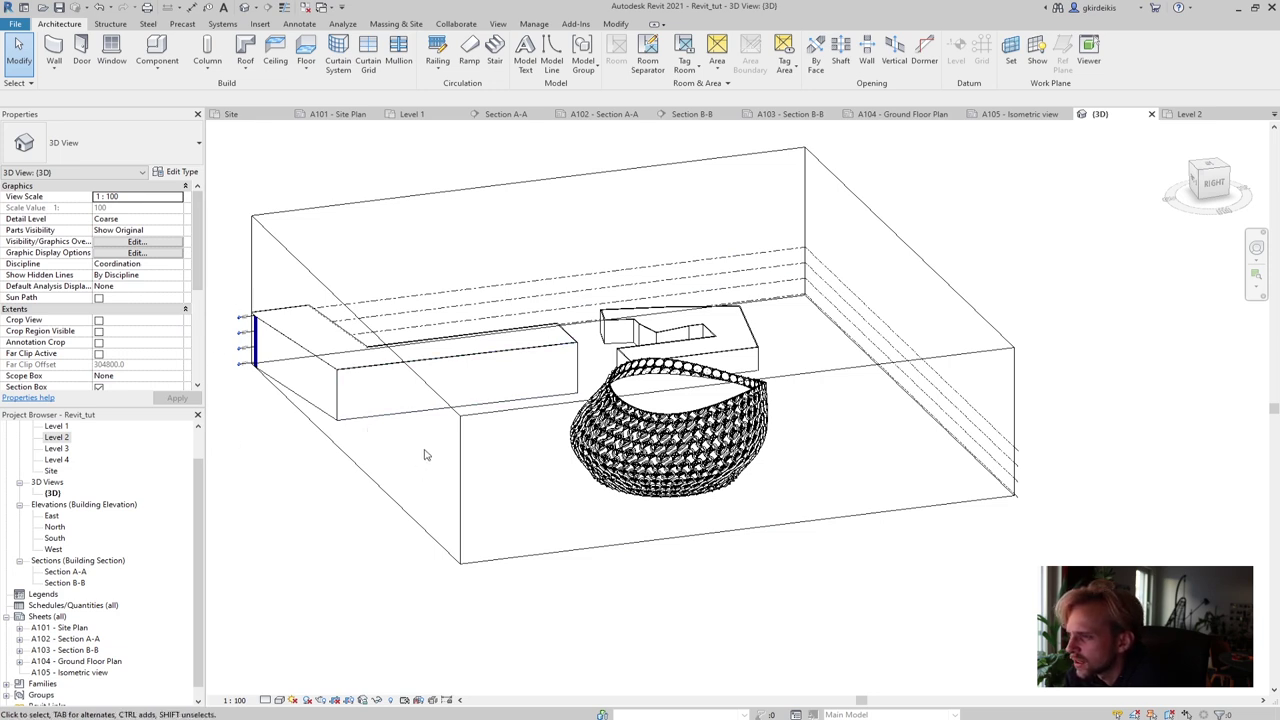
left_click(287, 216)
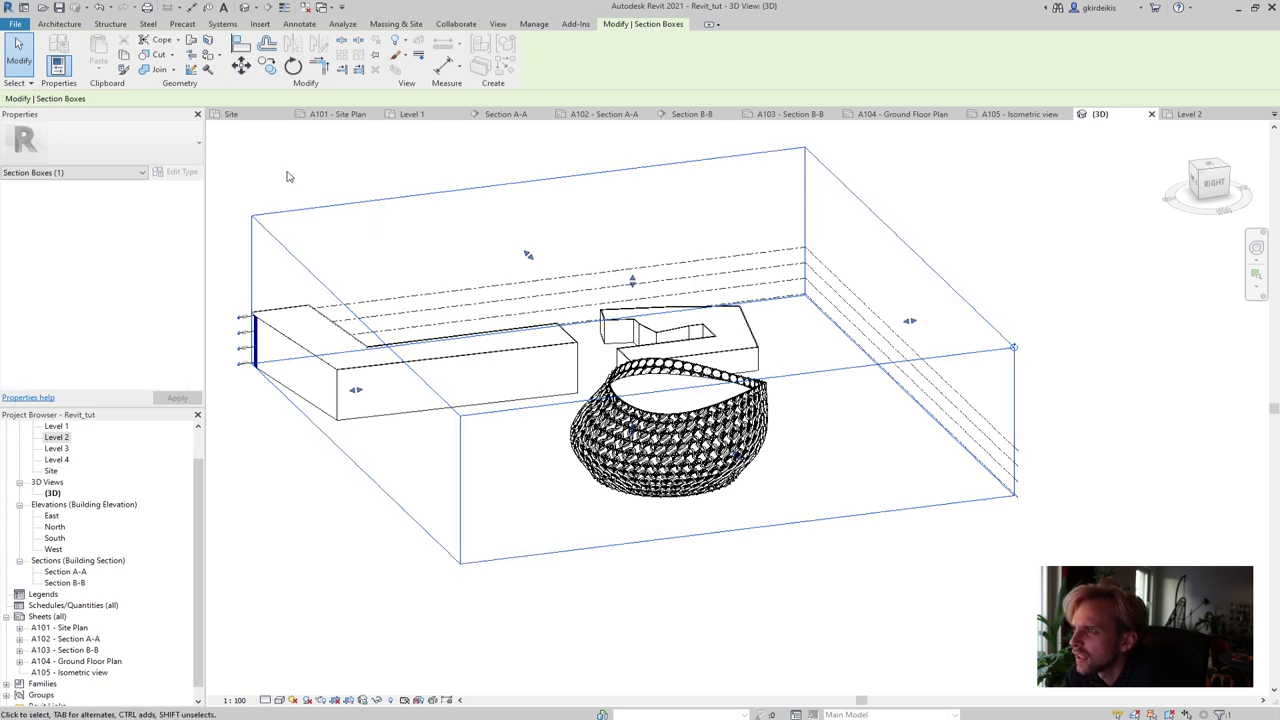
left_click(287, 177)
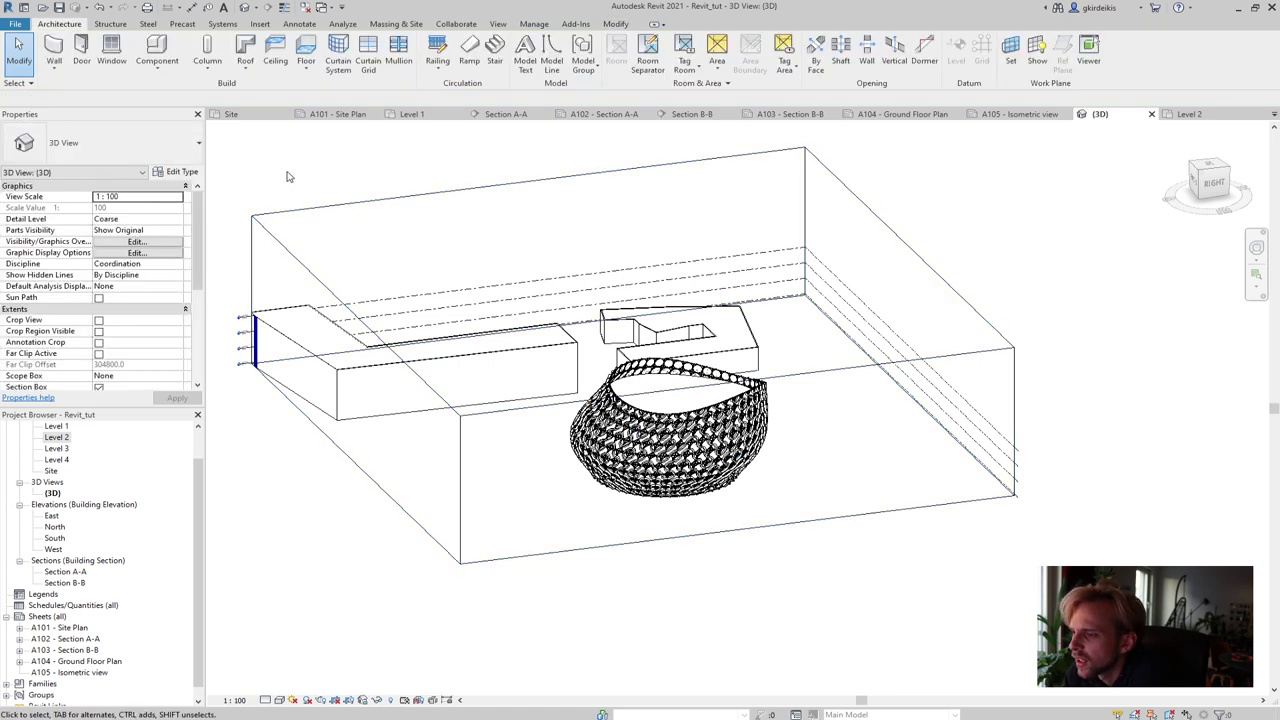
left_click(615, 24)
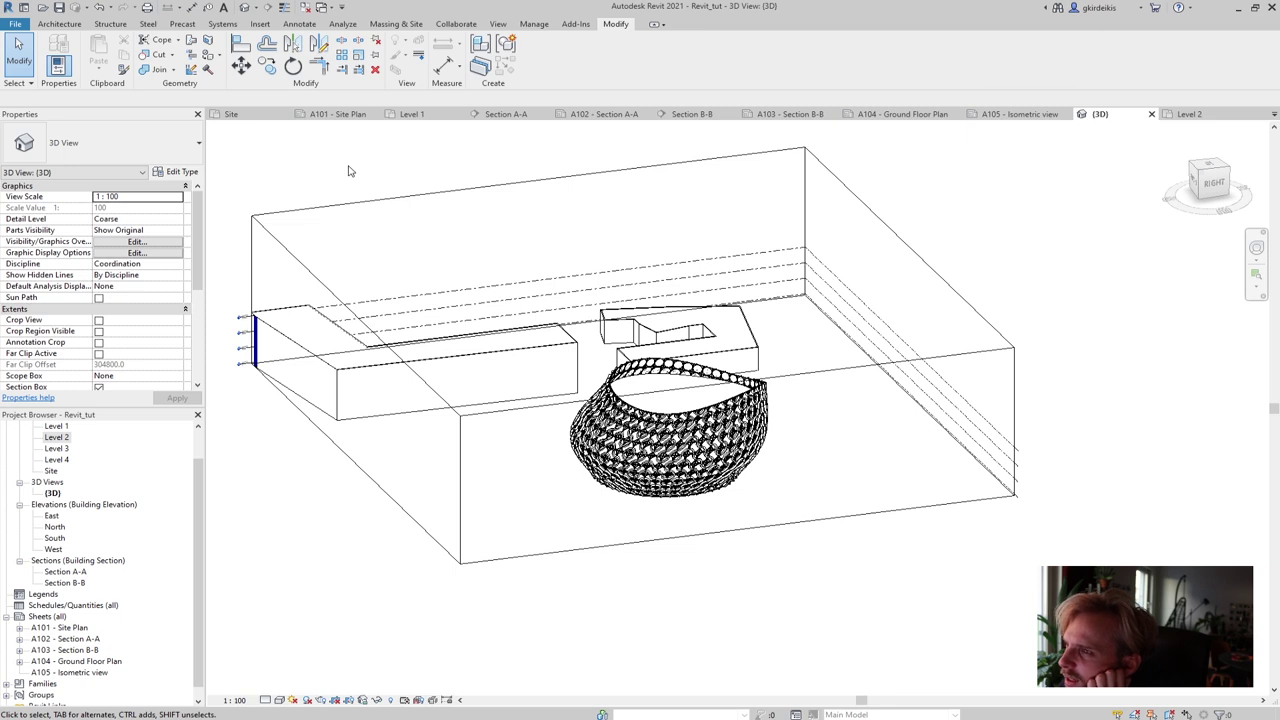
left_click(384, 200)
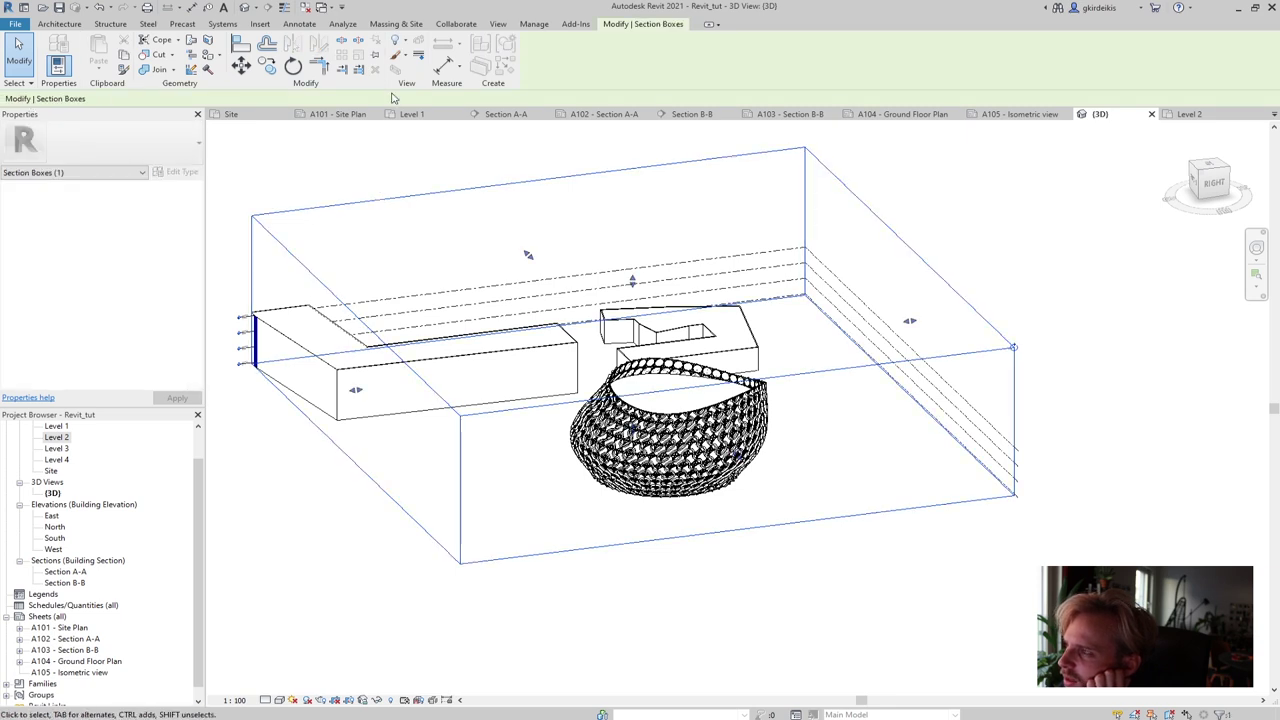
left_click(398, 41)
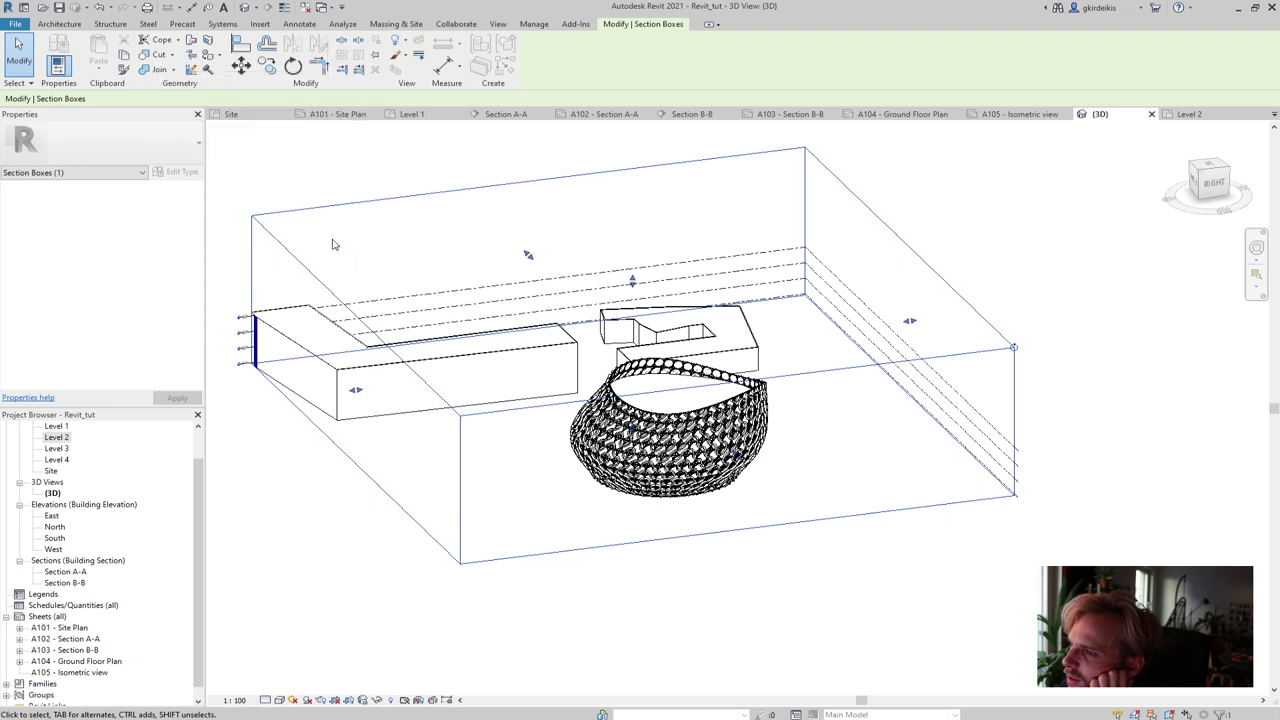
left_click(300, 277)
left_click(321, 285)
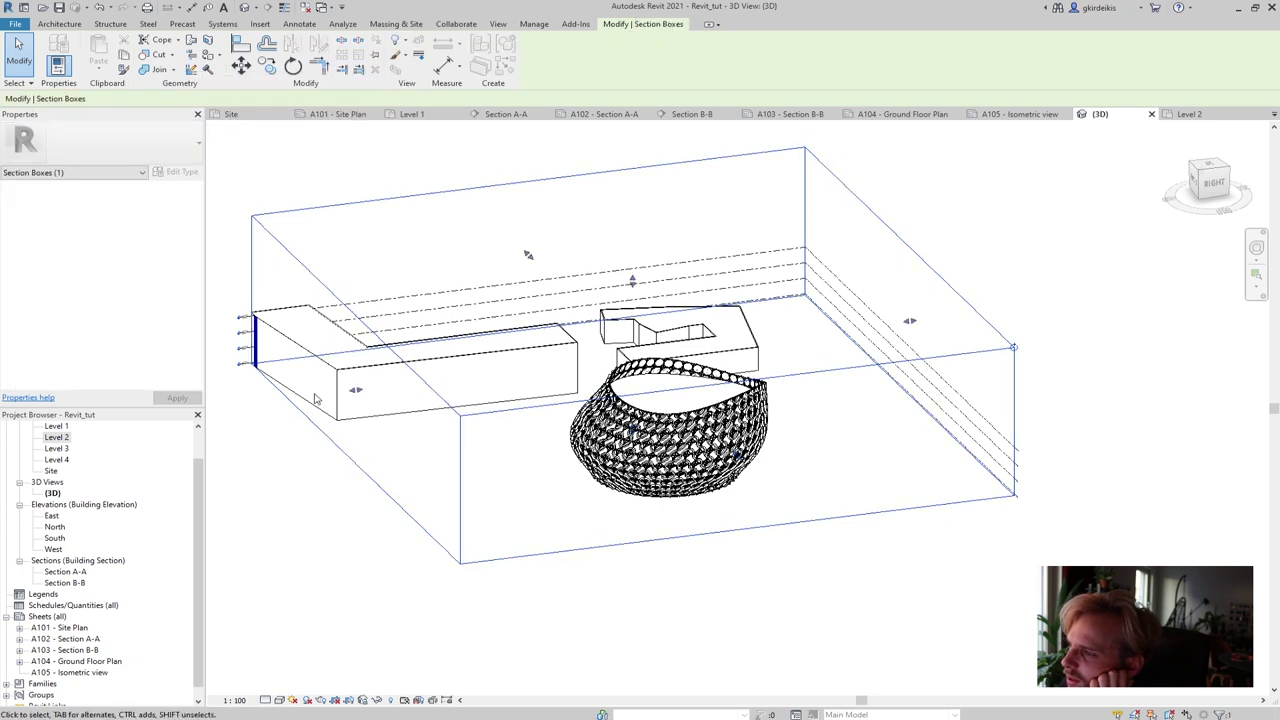
left_click_drag(355, 390, 488, 340)
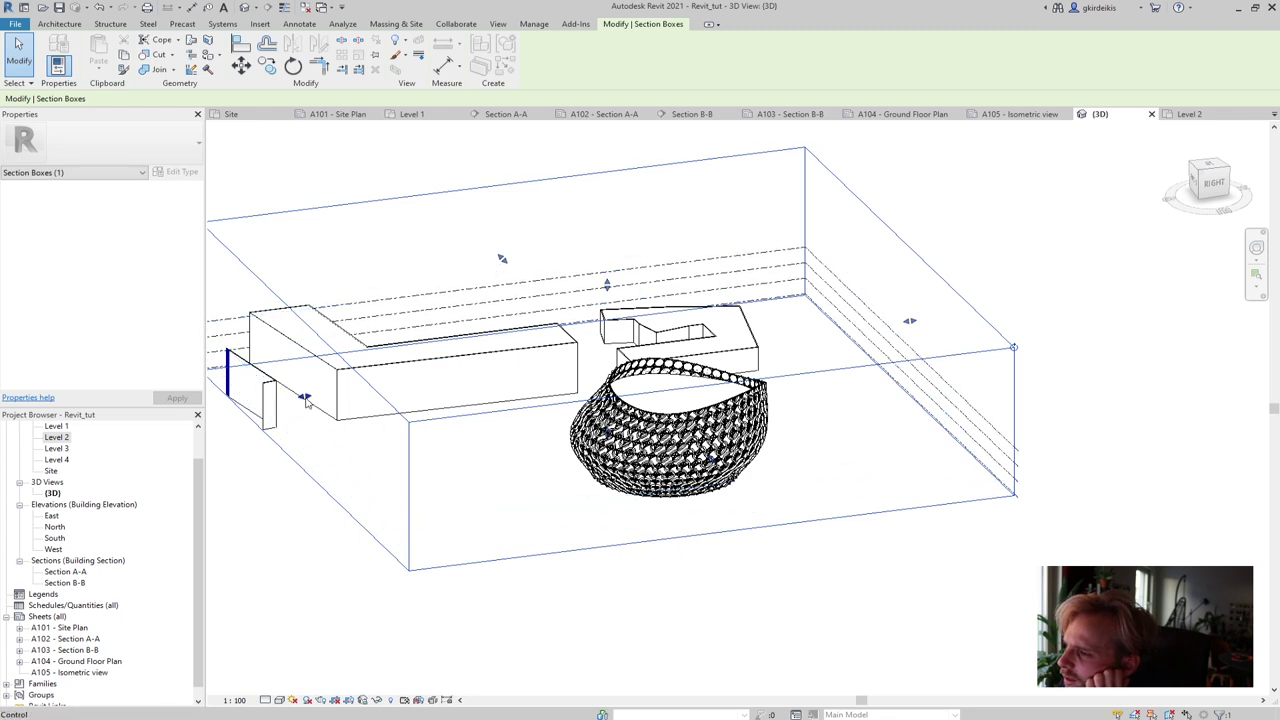
left_click_drag(304, 396, 330, 396)
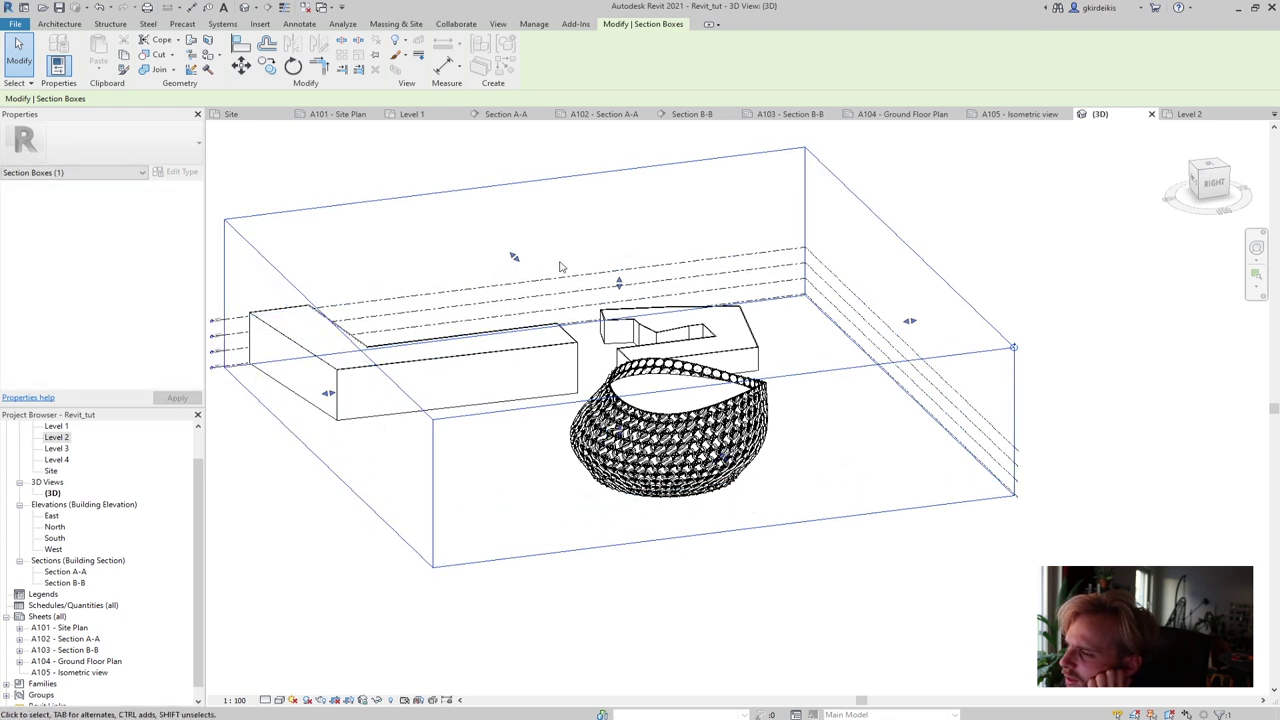
Extend the section box's back face outward, then hide the section box in the view
left_click_drag(514, 256, 476, 209)
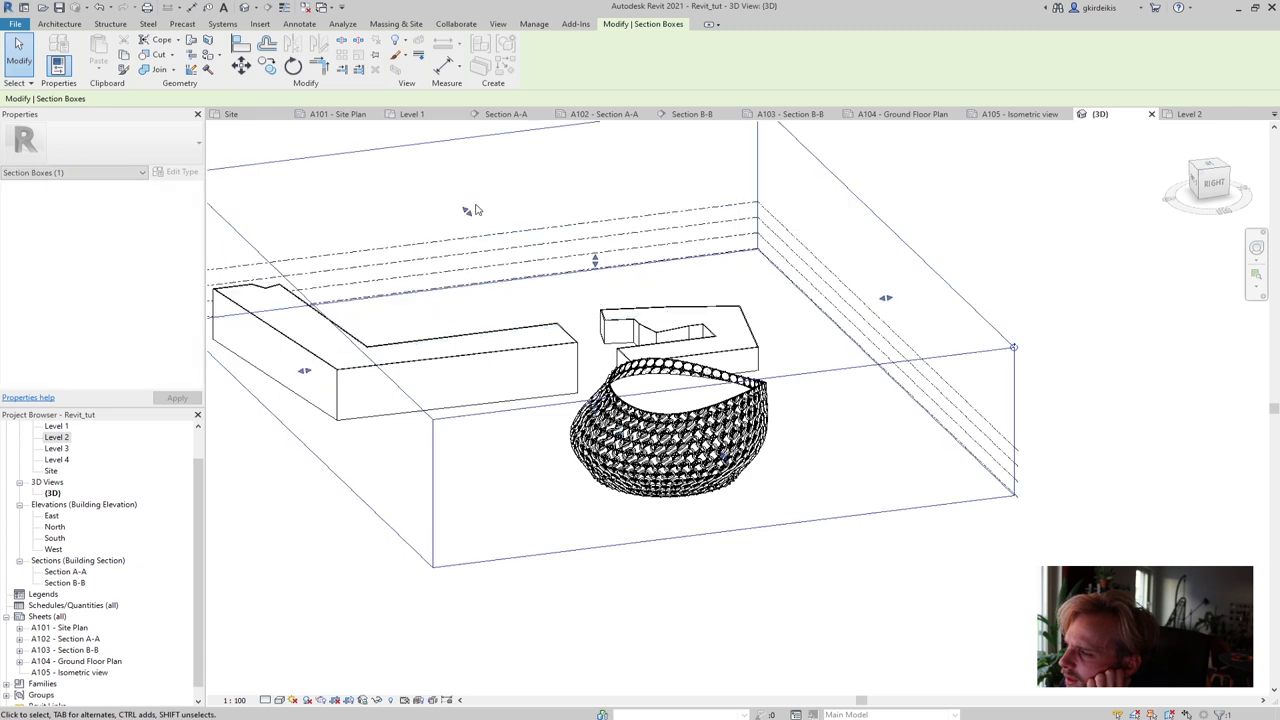
key("Escape")
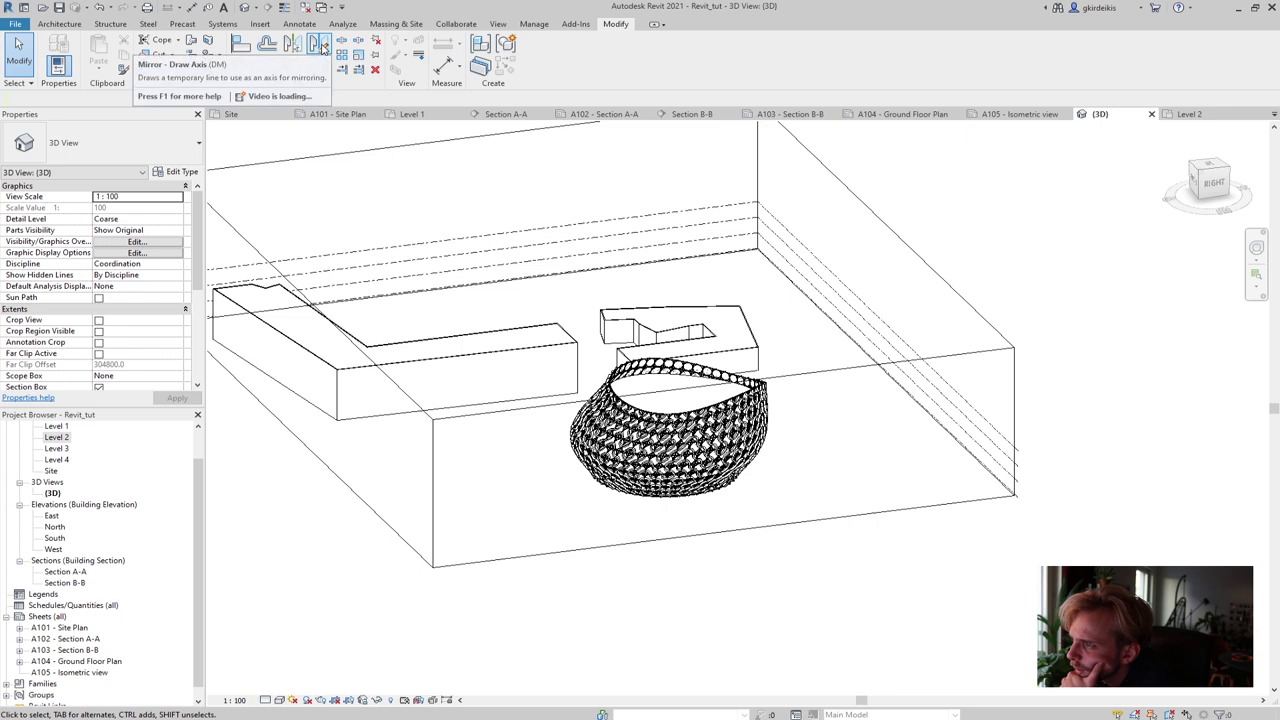
left_click(320, 158)
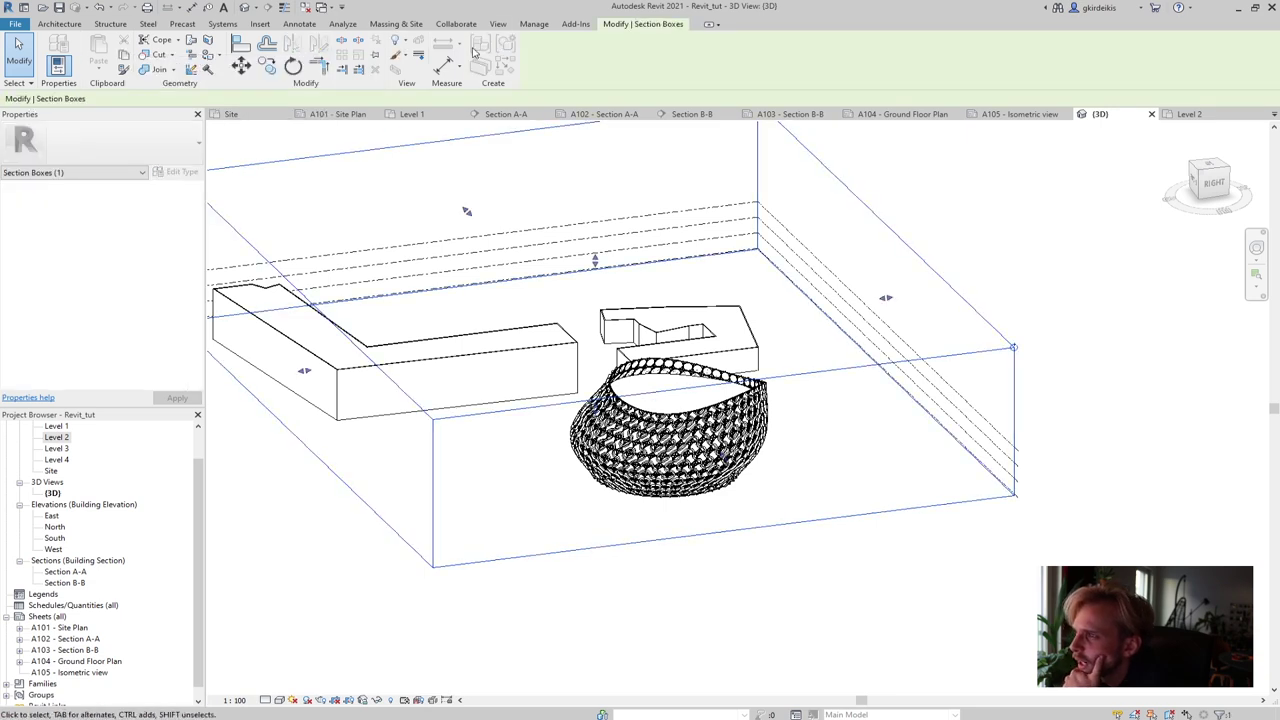
left_click(398, 40)
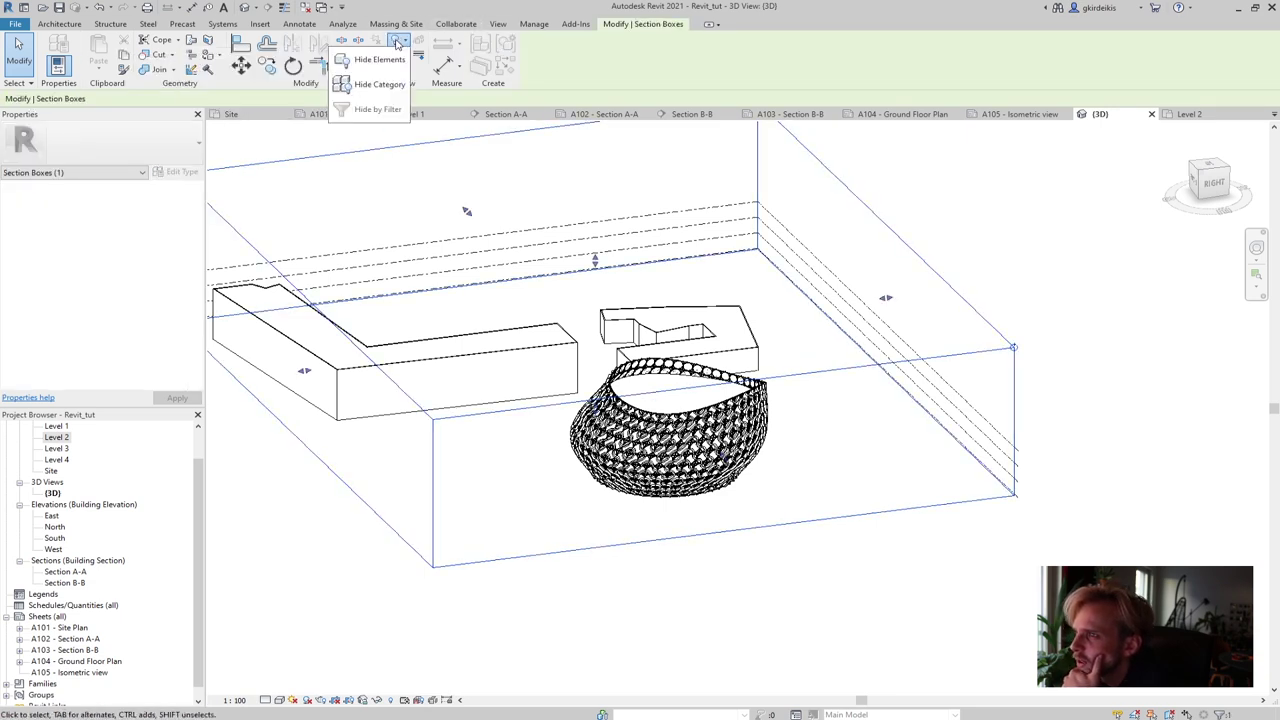
left_click(380, 60)
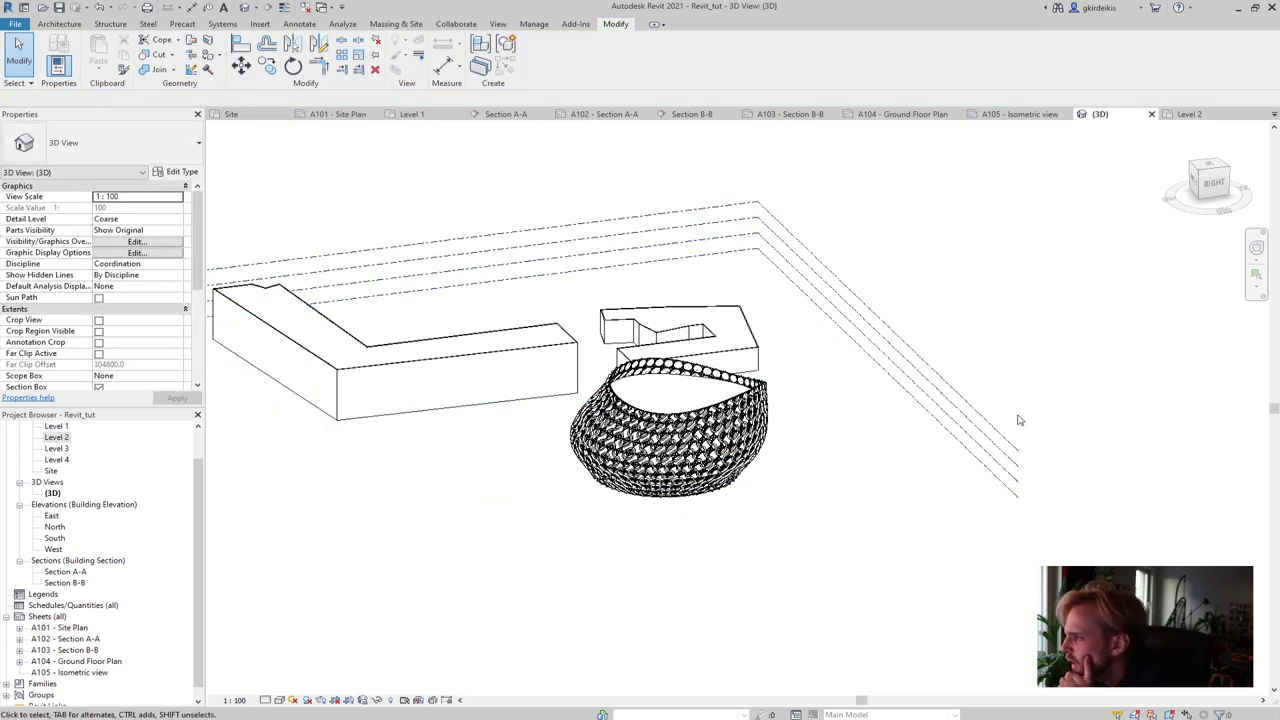
Window-select the level planes and hide them in the view, recentring the model
left_click_drag(1025, 398, 990, 519)
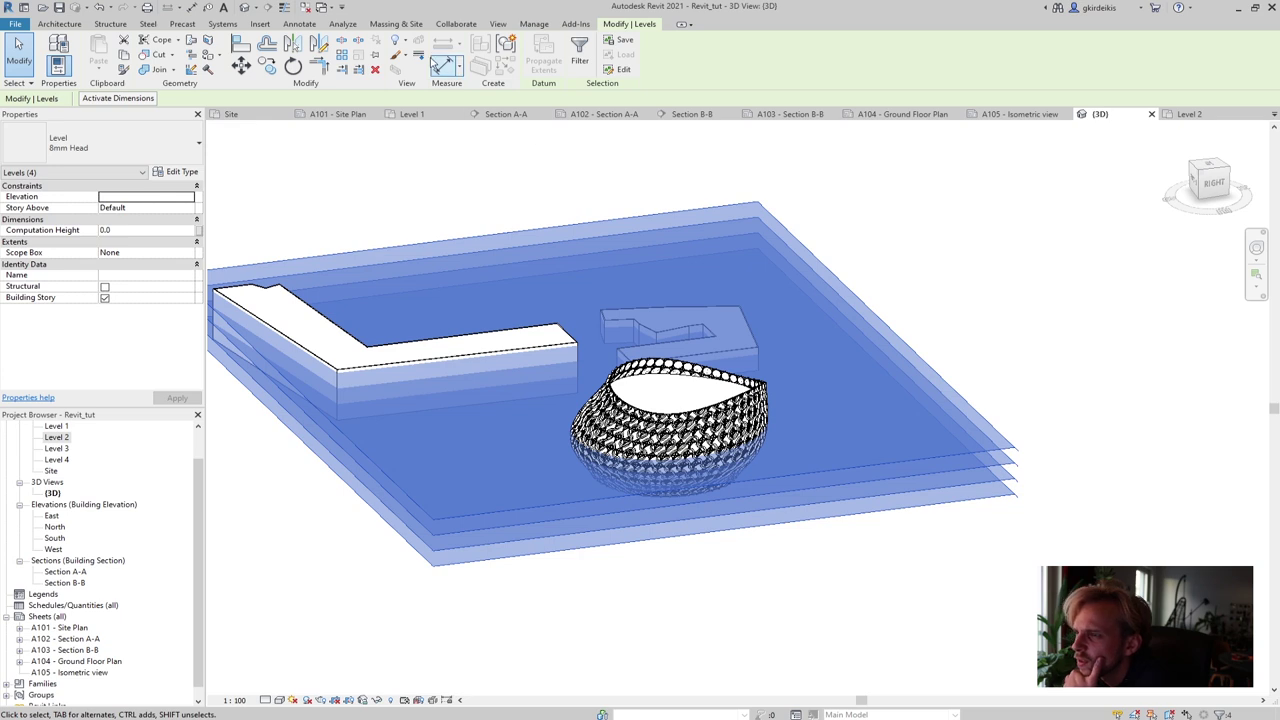
left_click(396, 41)
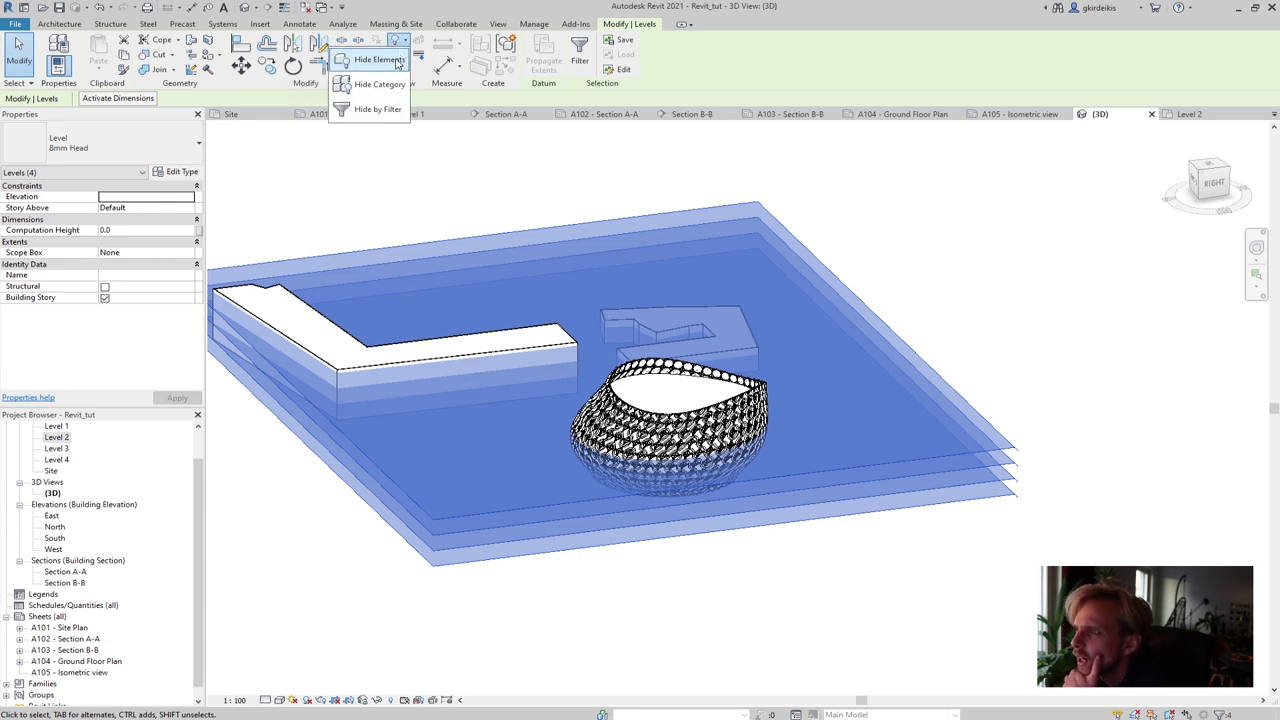
left_click(396, 62)
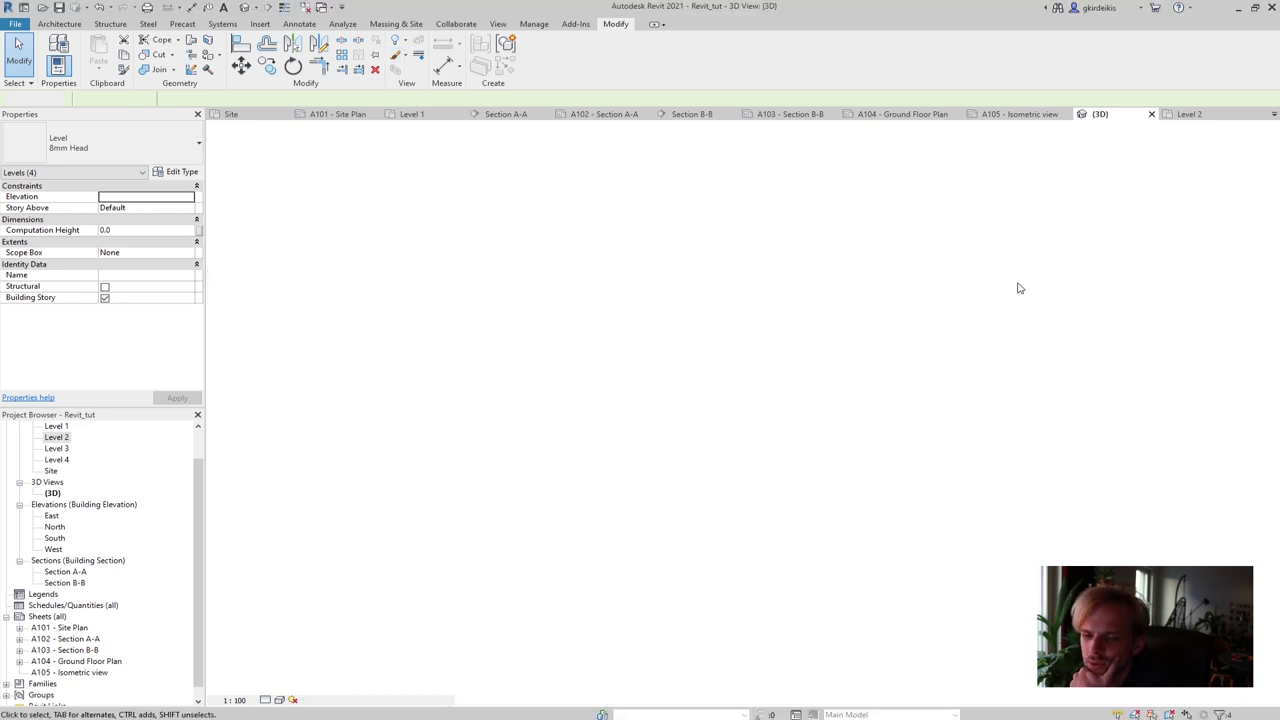
middle_click_drag(780, 372, 890, 390)
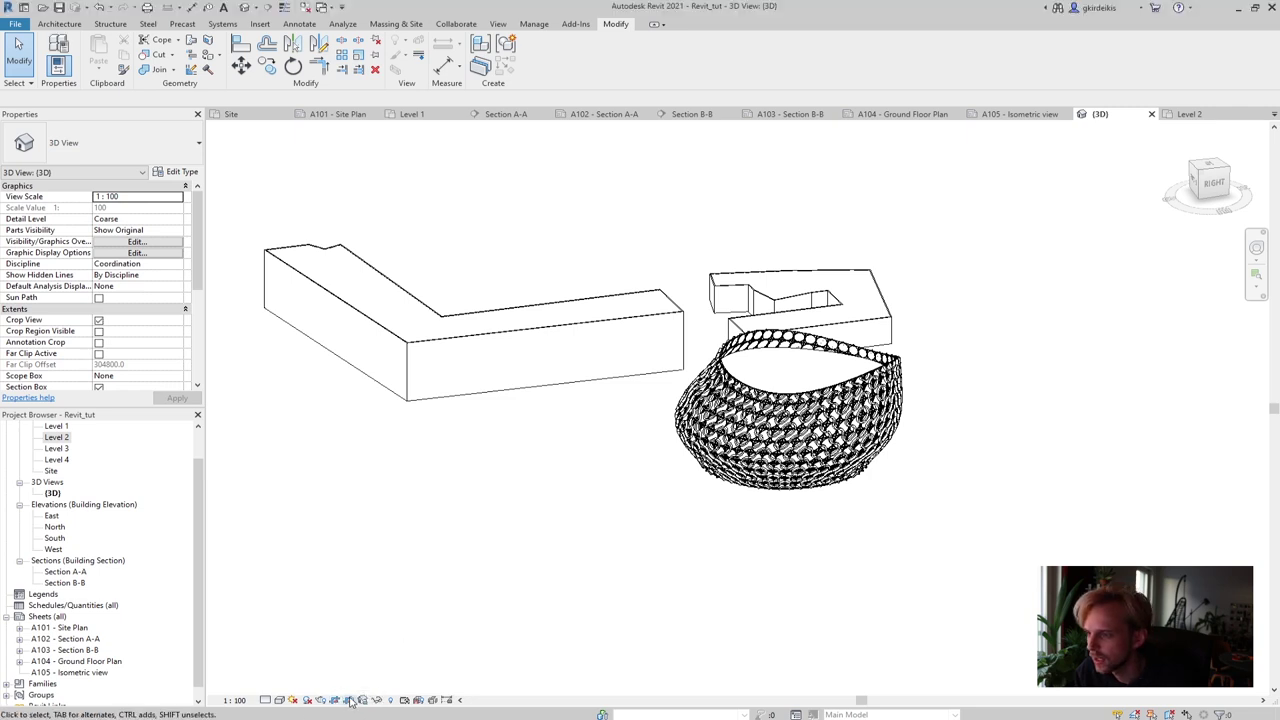
Show the crop region and pull its top, left, right and bottom edges in around the pavilion
left_click(350, 700)
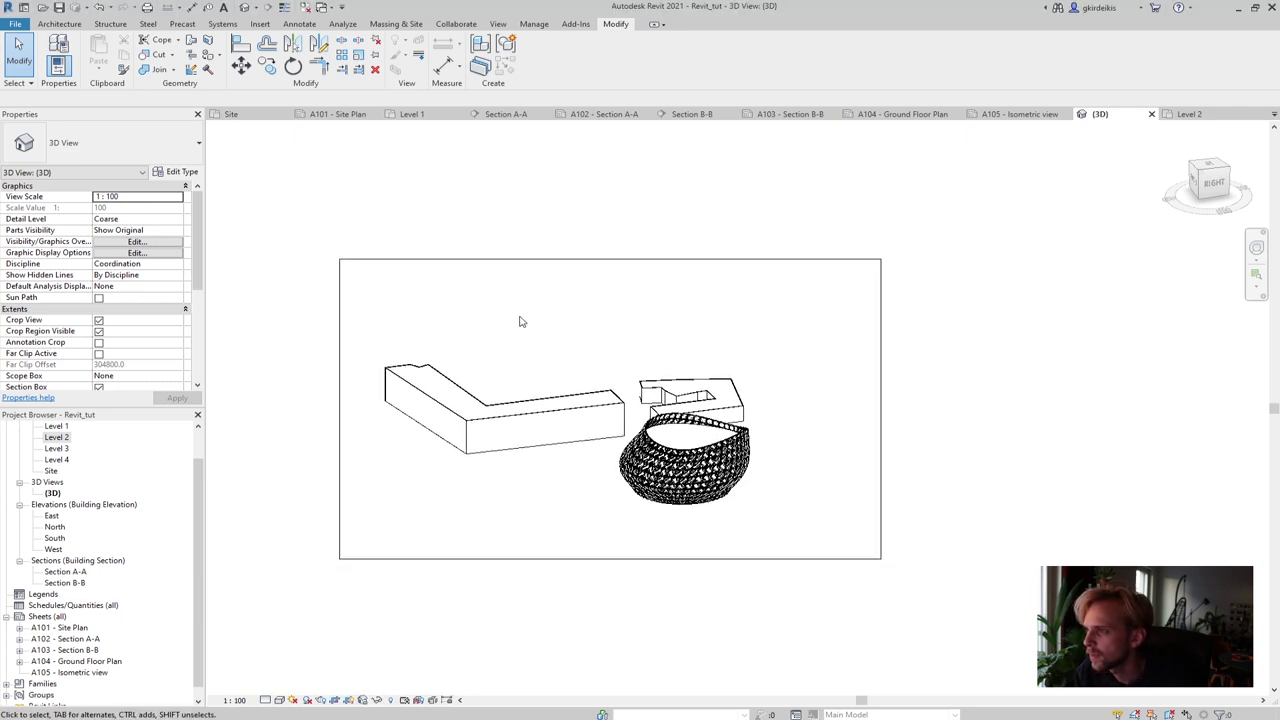
left_click(578, 296)
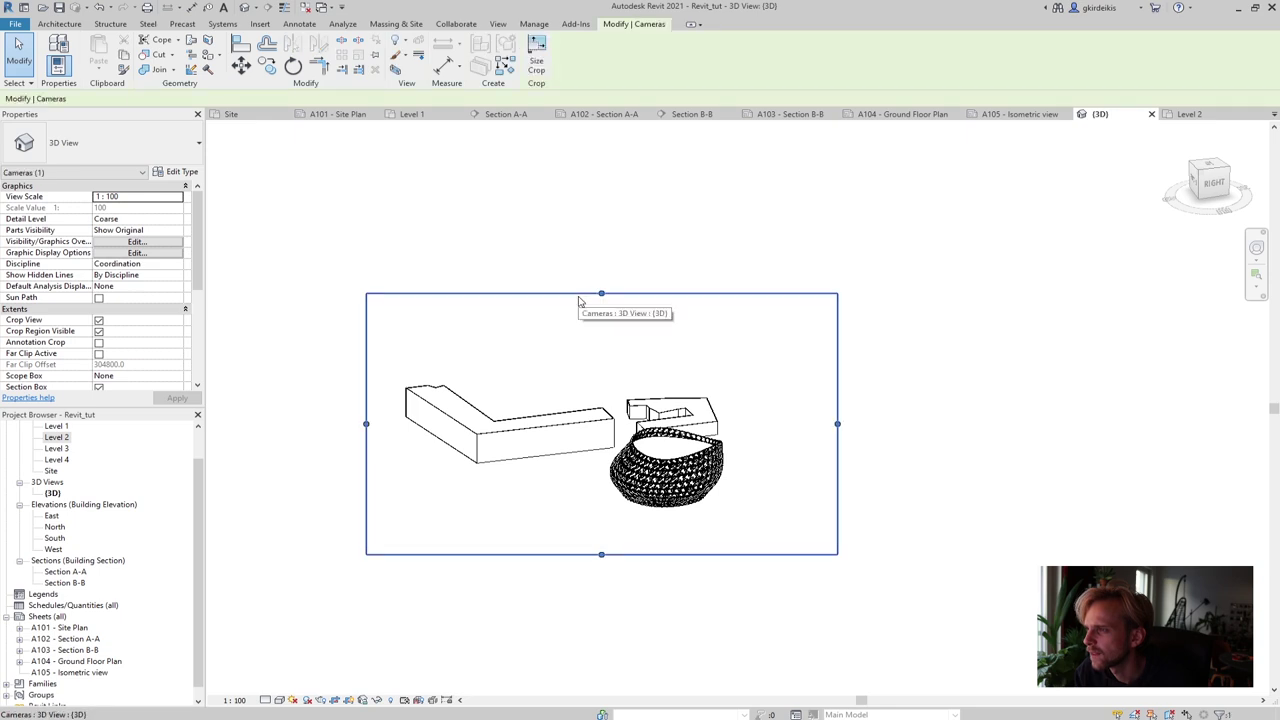
left_click(579, 296)
left_click_drag(601, 293, 543, 420)
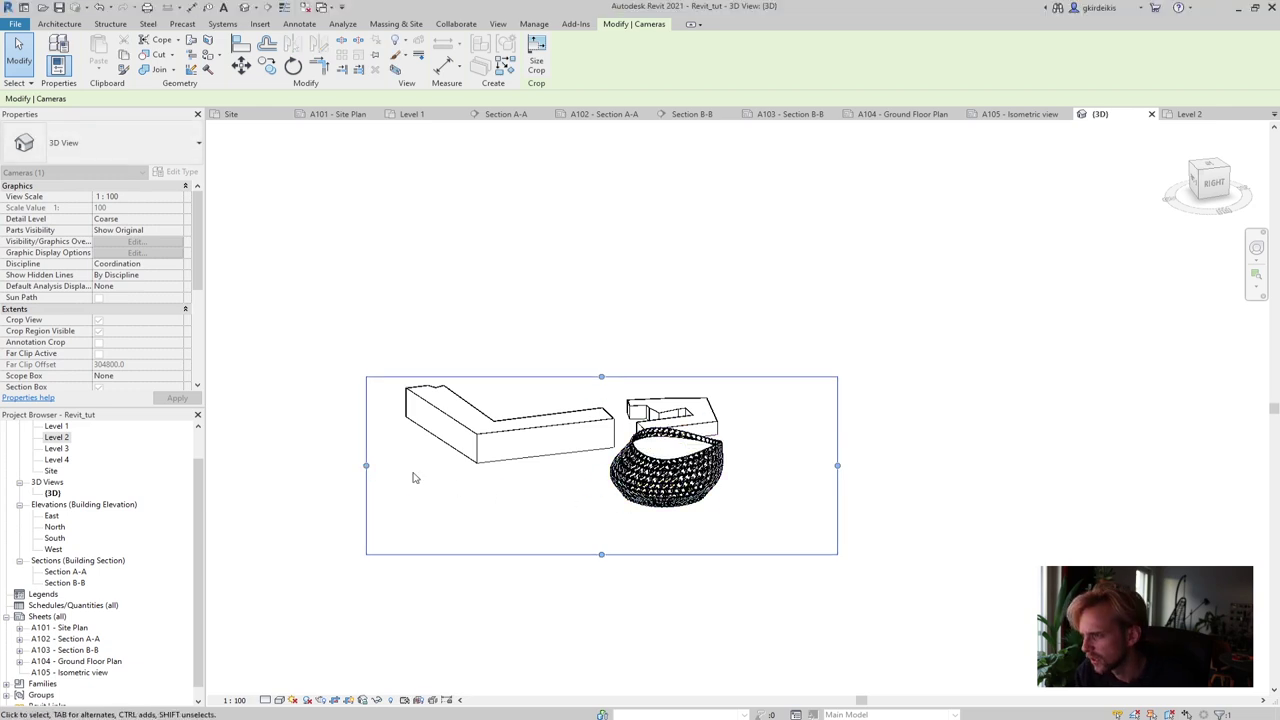
left_click_drag(366, 465, 541, 467)
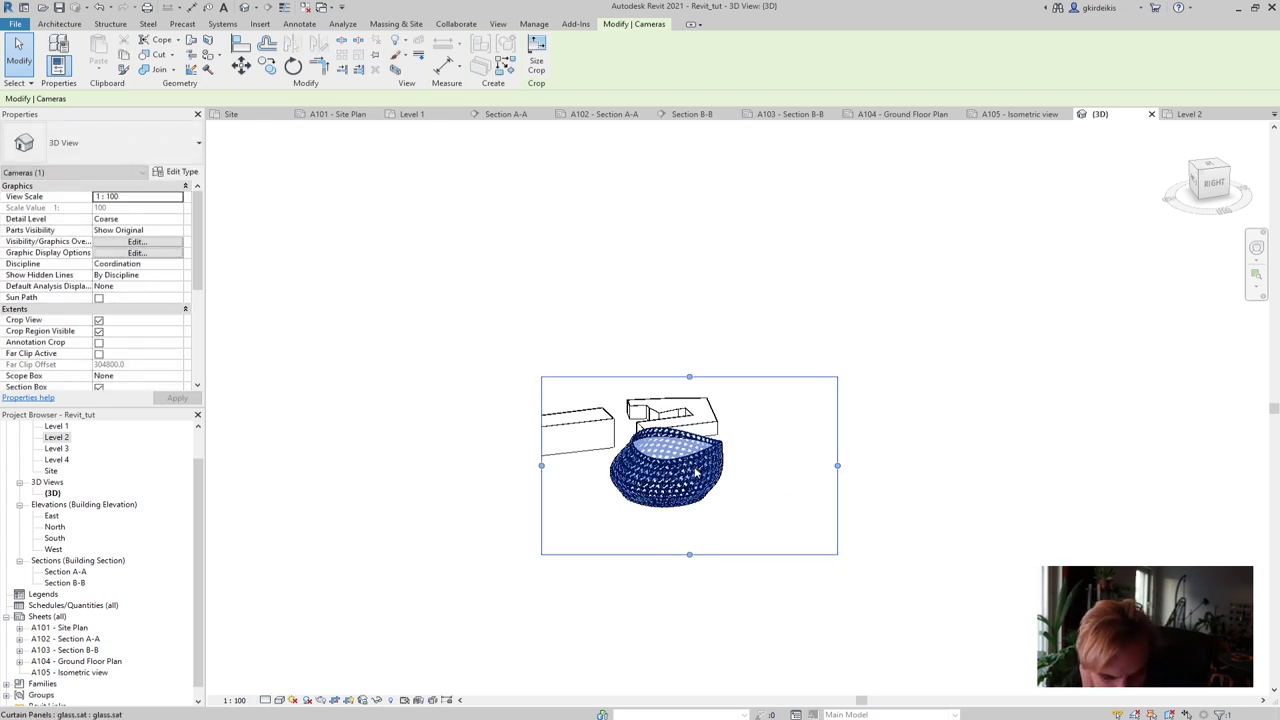
left_click_drag(837, 466, 743, 468)
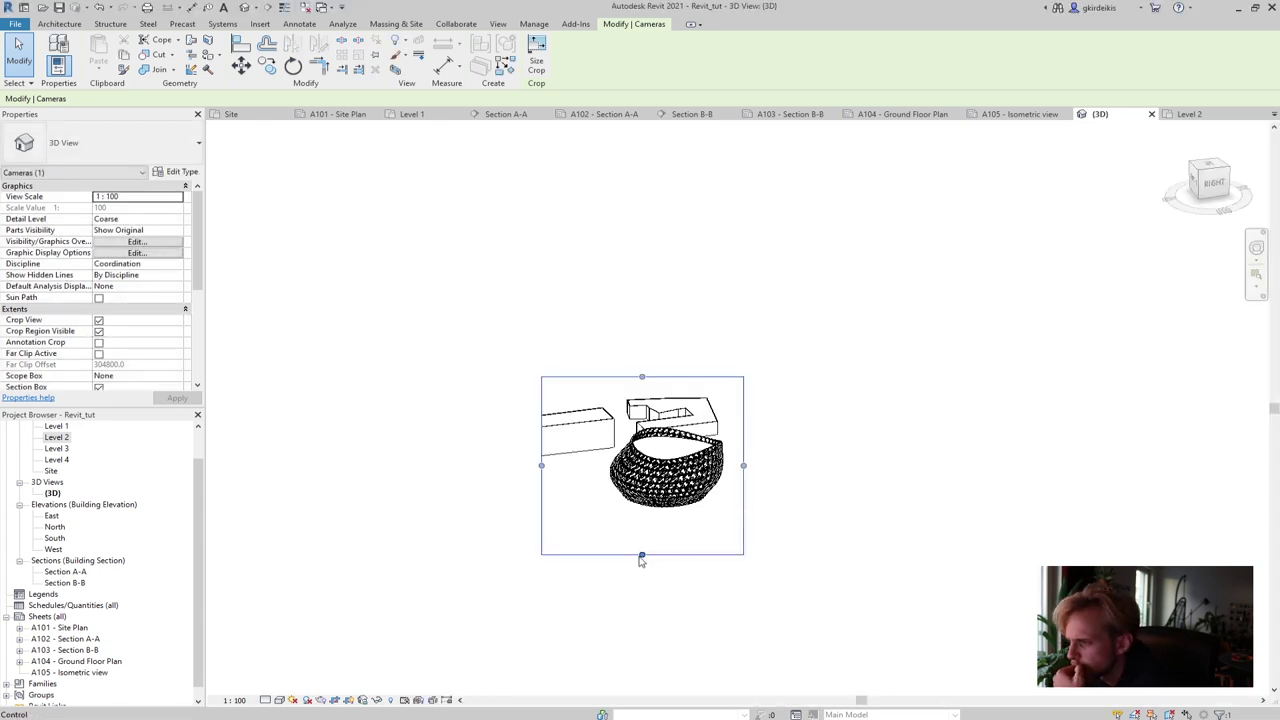
left_click_drag(642, 554, 642, 519)
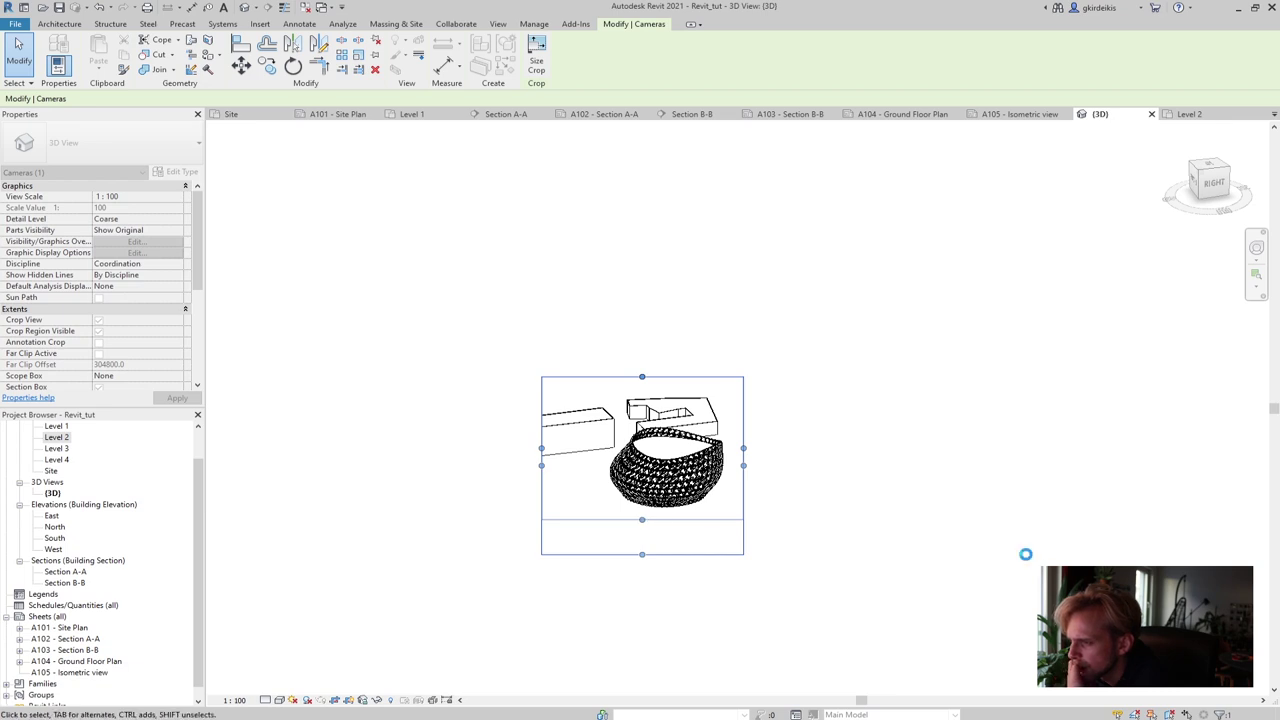
left_click(1025, 554)
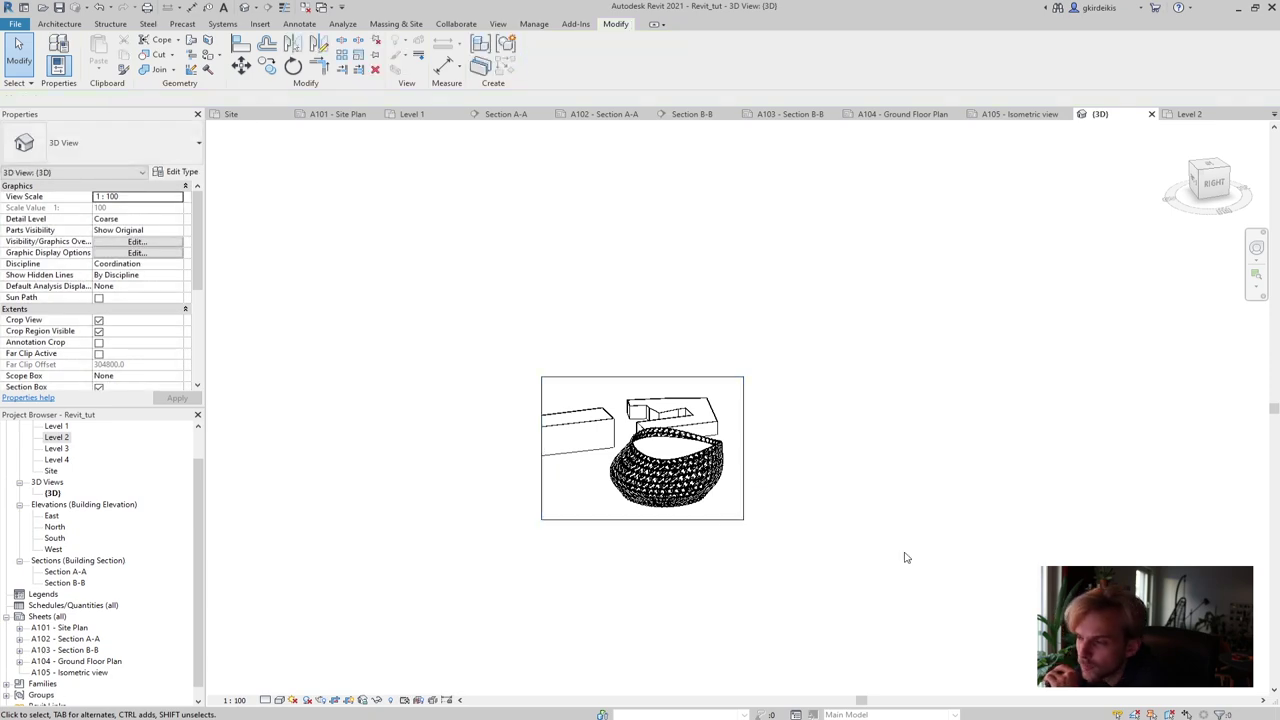
scroll(647, 520, "up", 3)
scroll(708, 490, "up", 2)
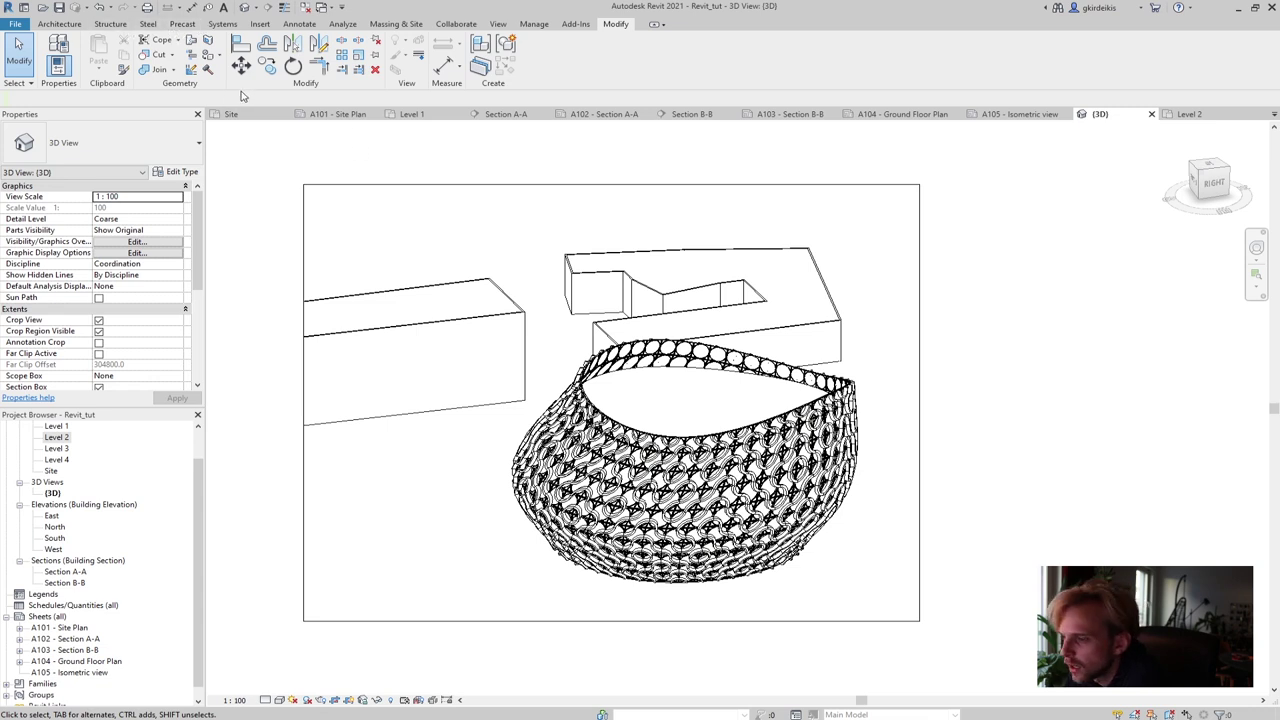
Hide the crop region border and list view templates for all view types
left_click(362, 700)
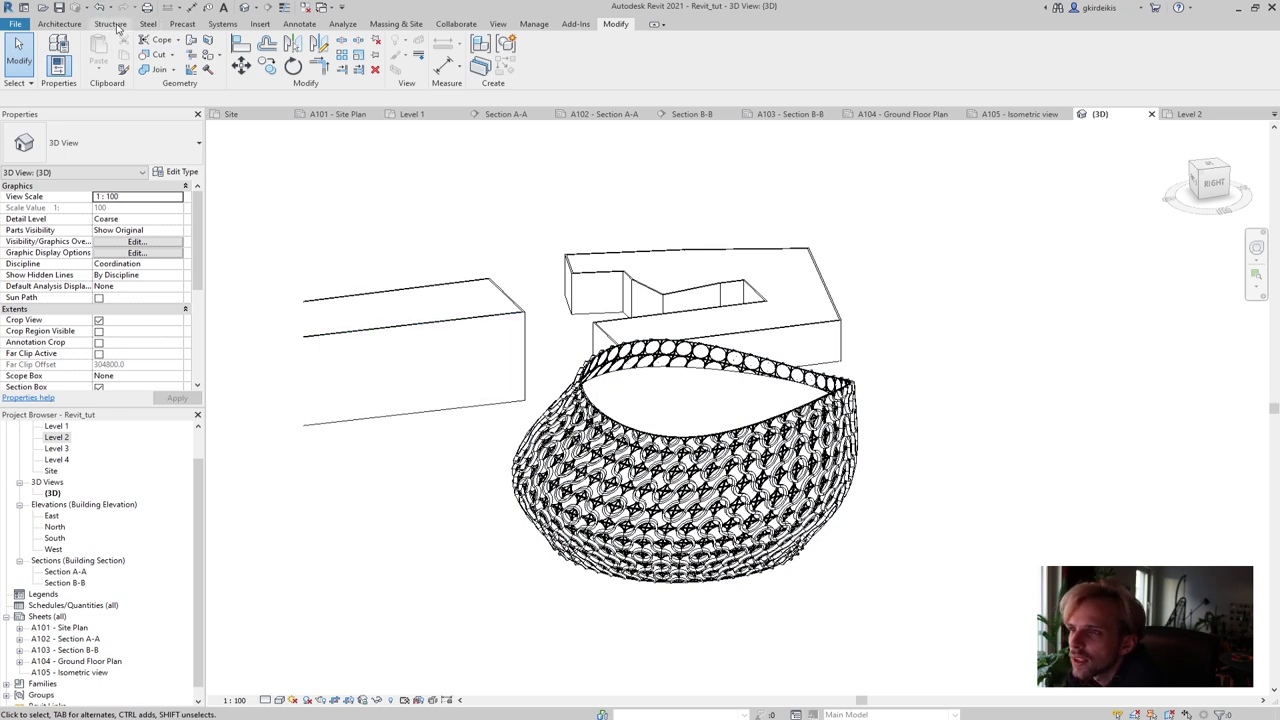
left_click(497, 23)
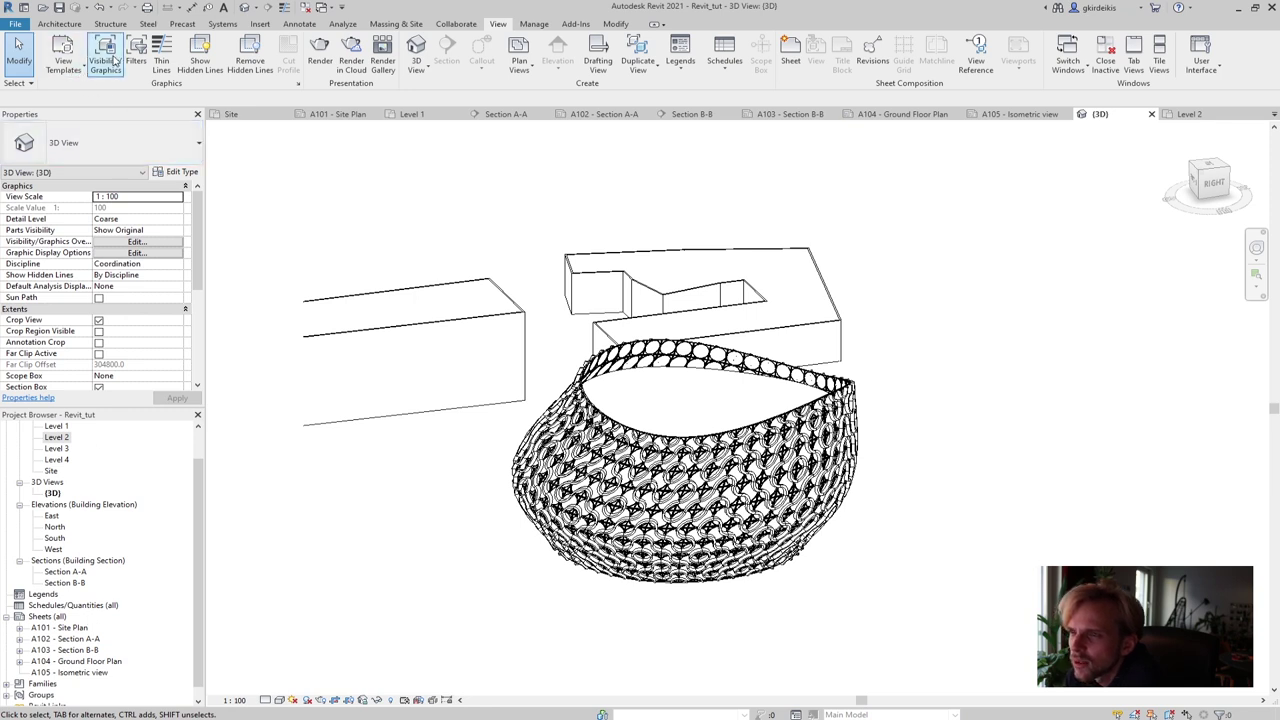
left_click(62, 63)
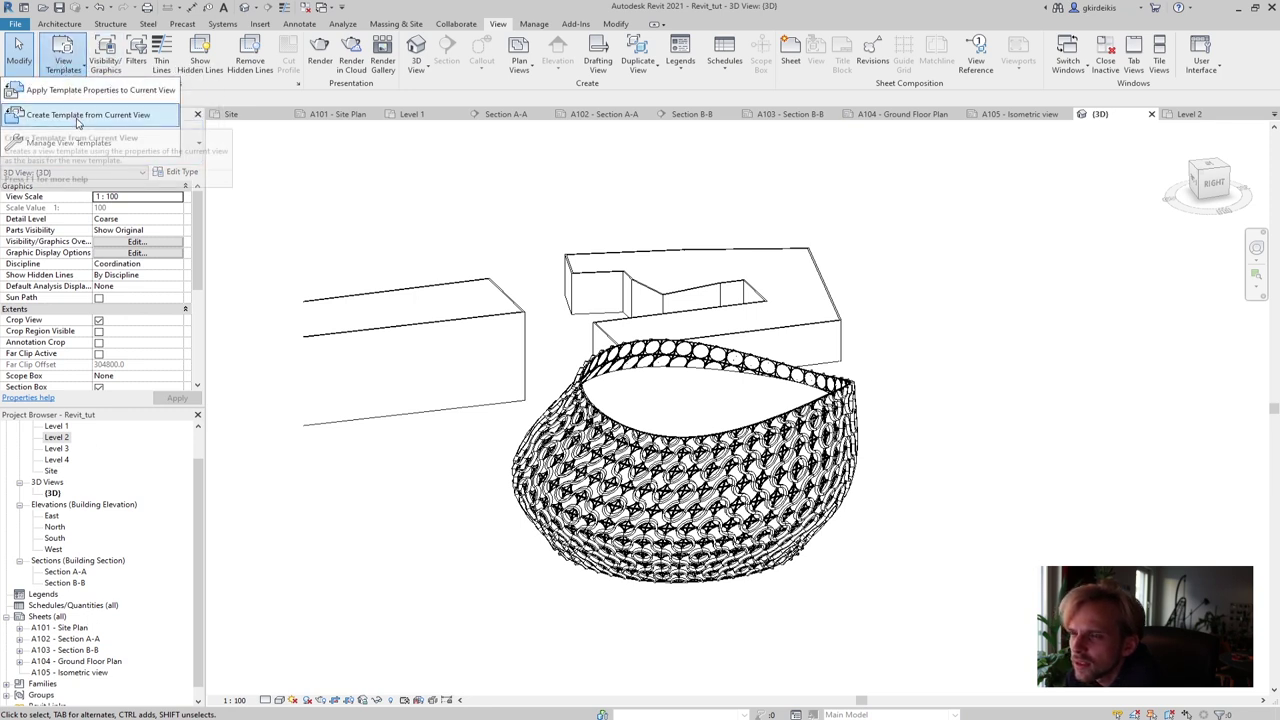
left_click(75, 91)
left_click(478, 304)
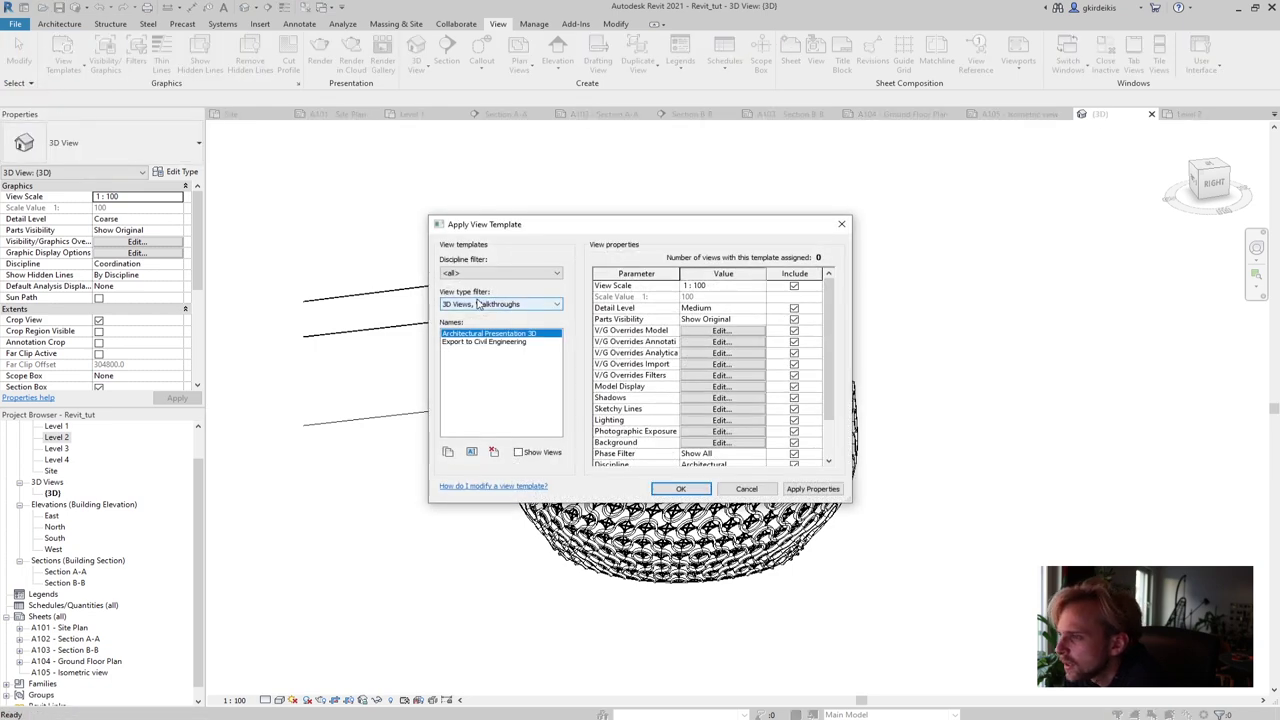
left_click(478, 302)
left_click(472, 276)
left_click(474, 283)
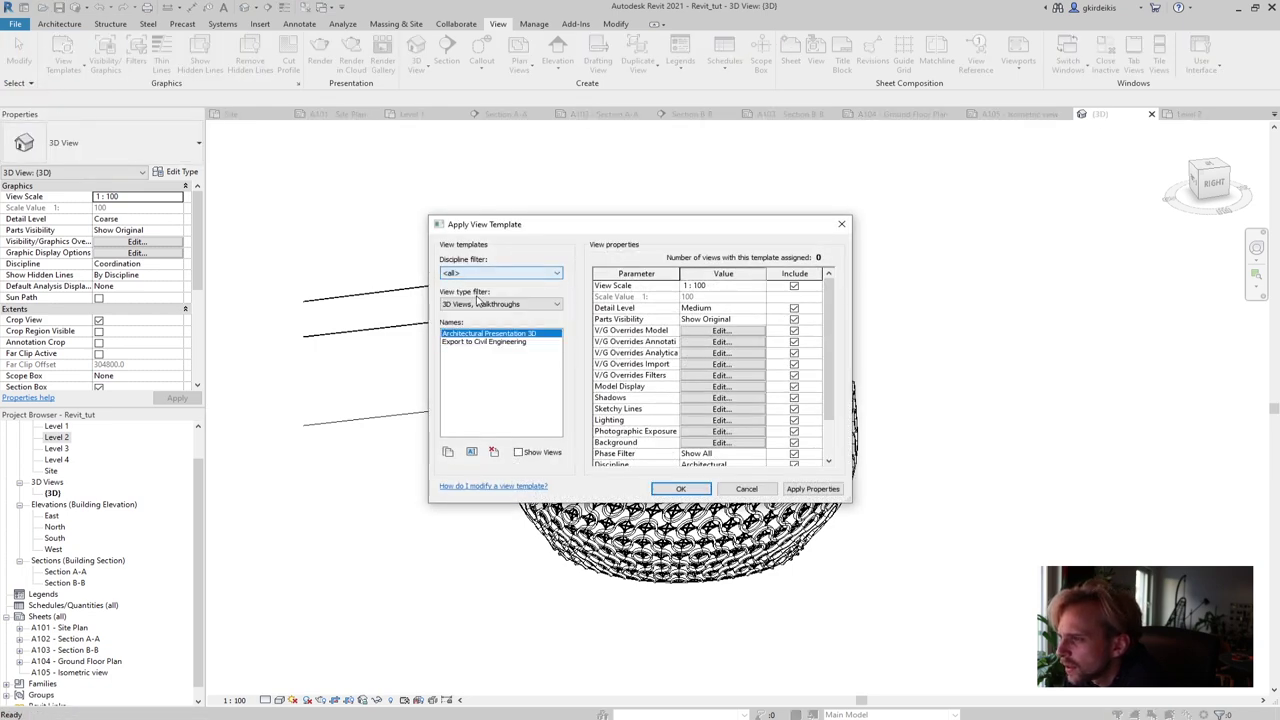
left_click(480, 304)
left_click(472, 315)
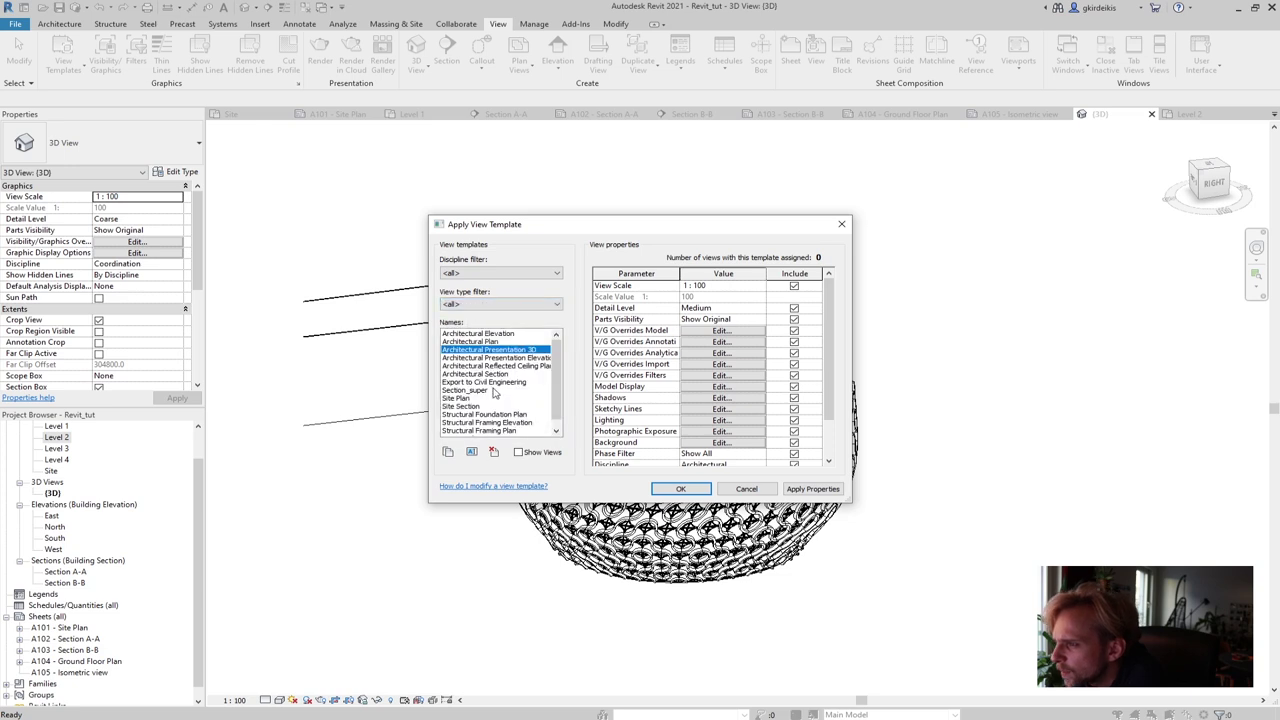
Apply the Section_super template's properties to the 3D view and confirm
left_click(458, 391)
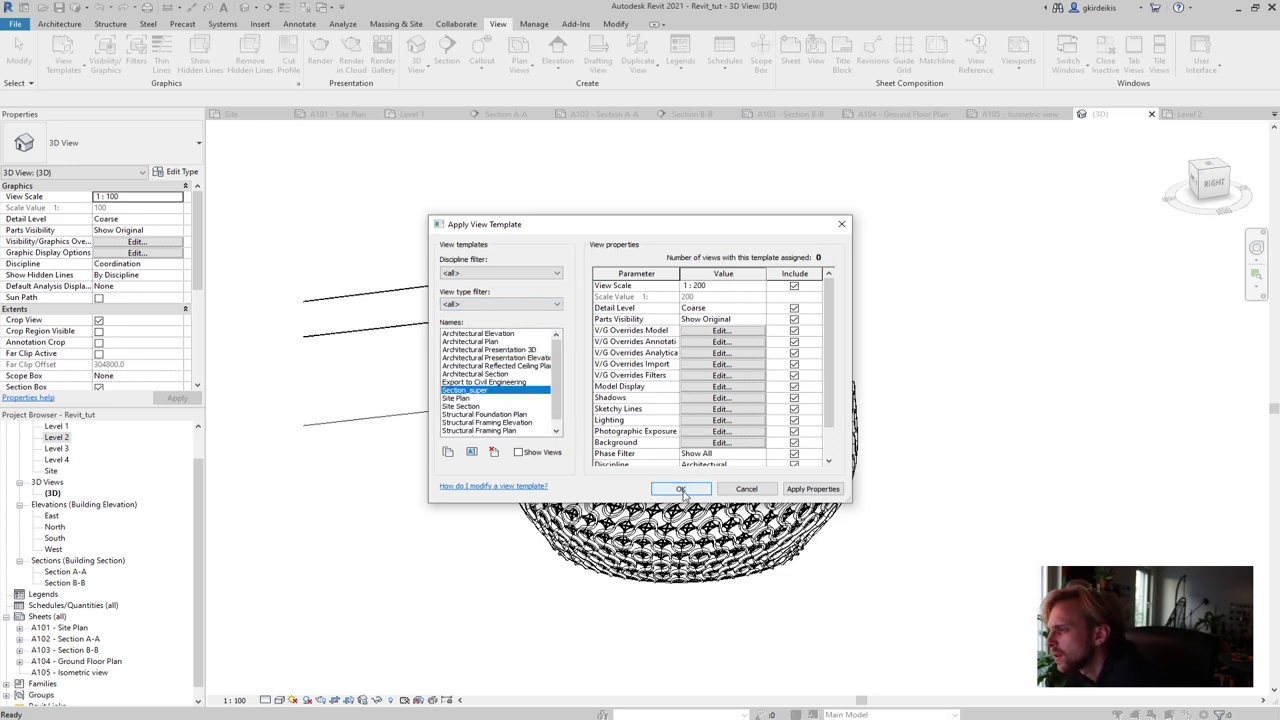
left_click(814, 490)
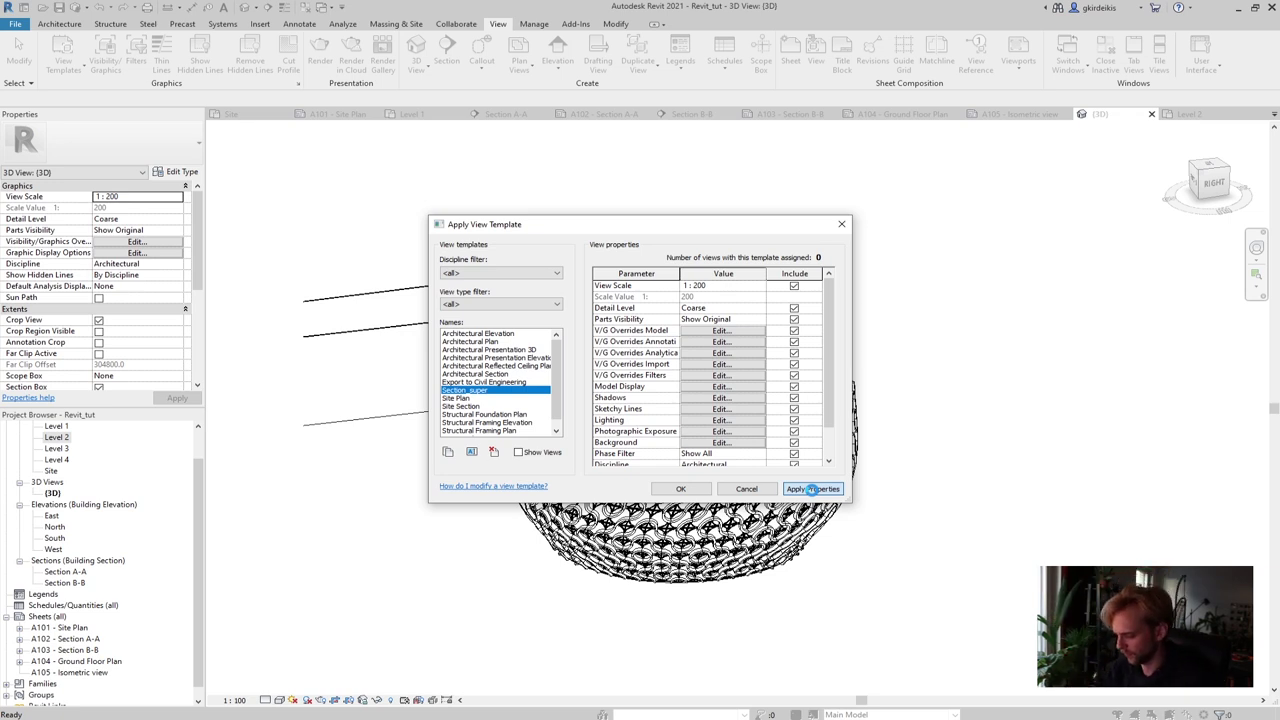
left_click(812, 489)
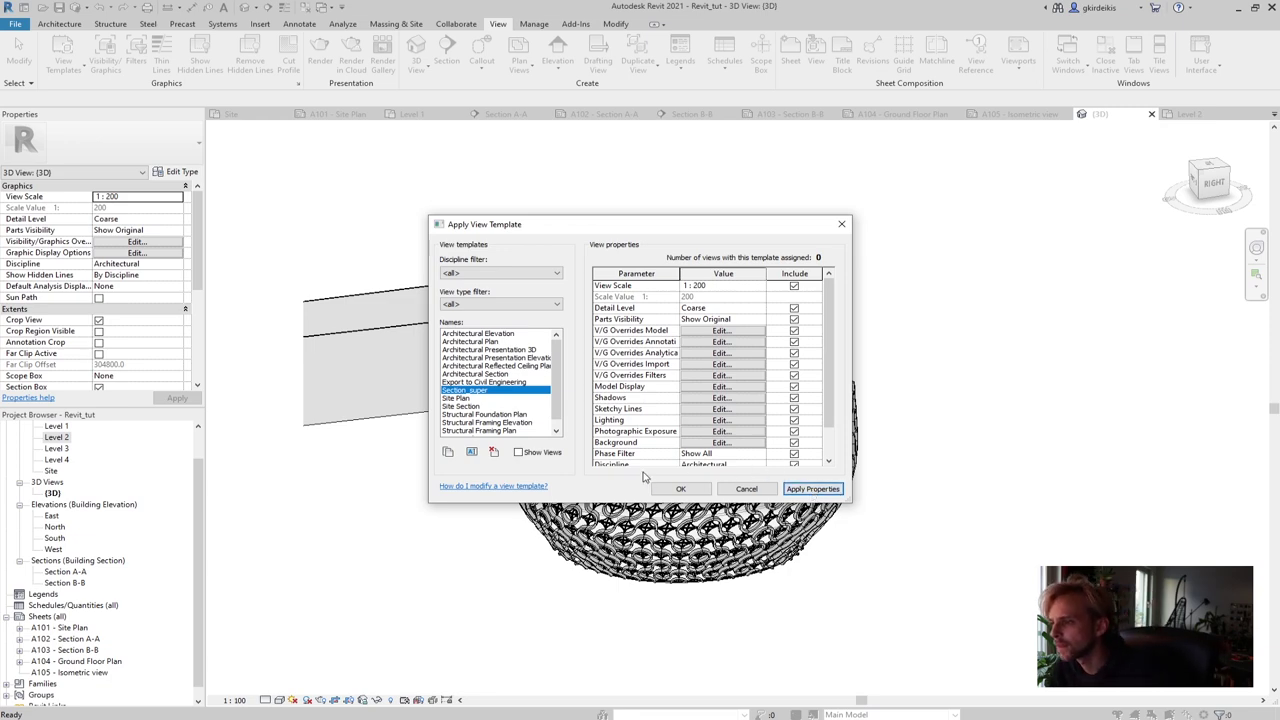
left_click(678, 488)
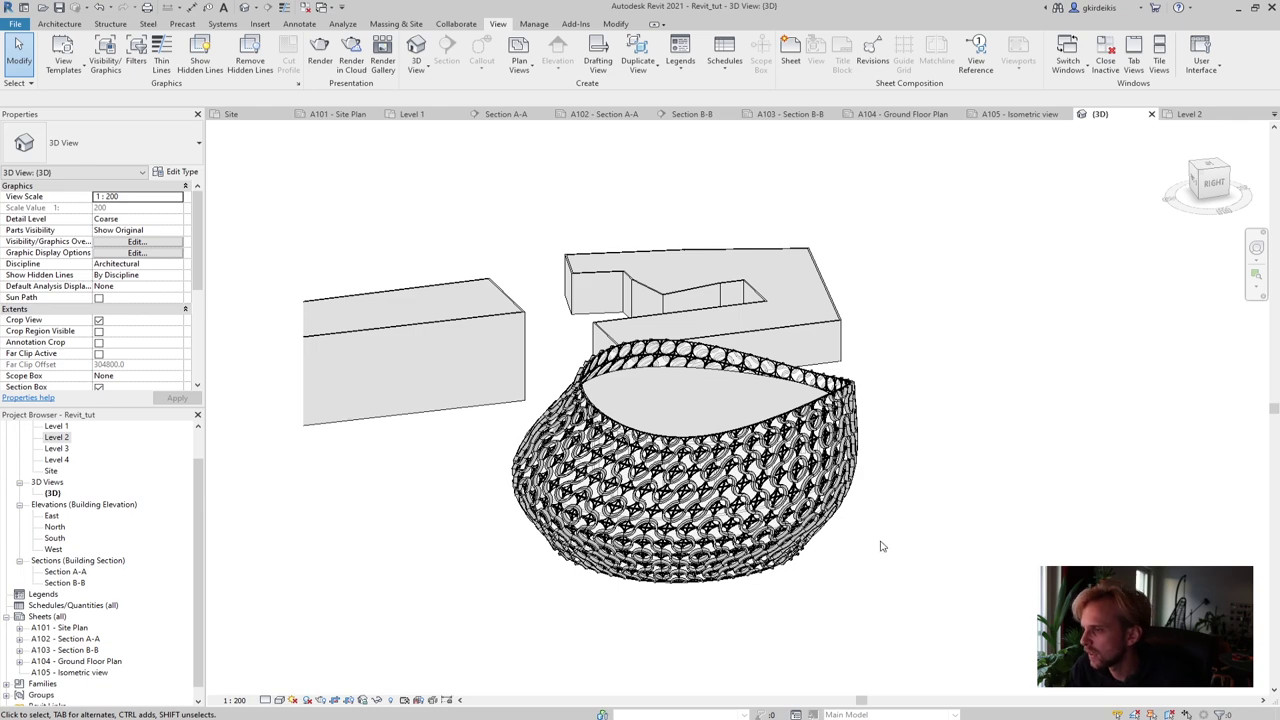
scroll(903, 573, "up", 1)
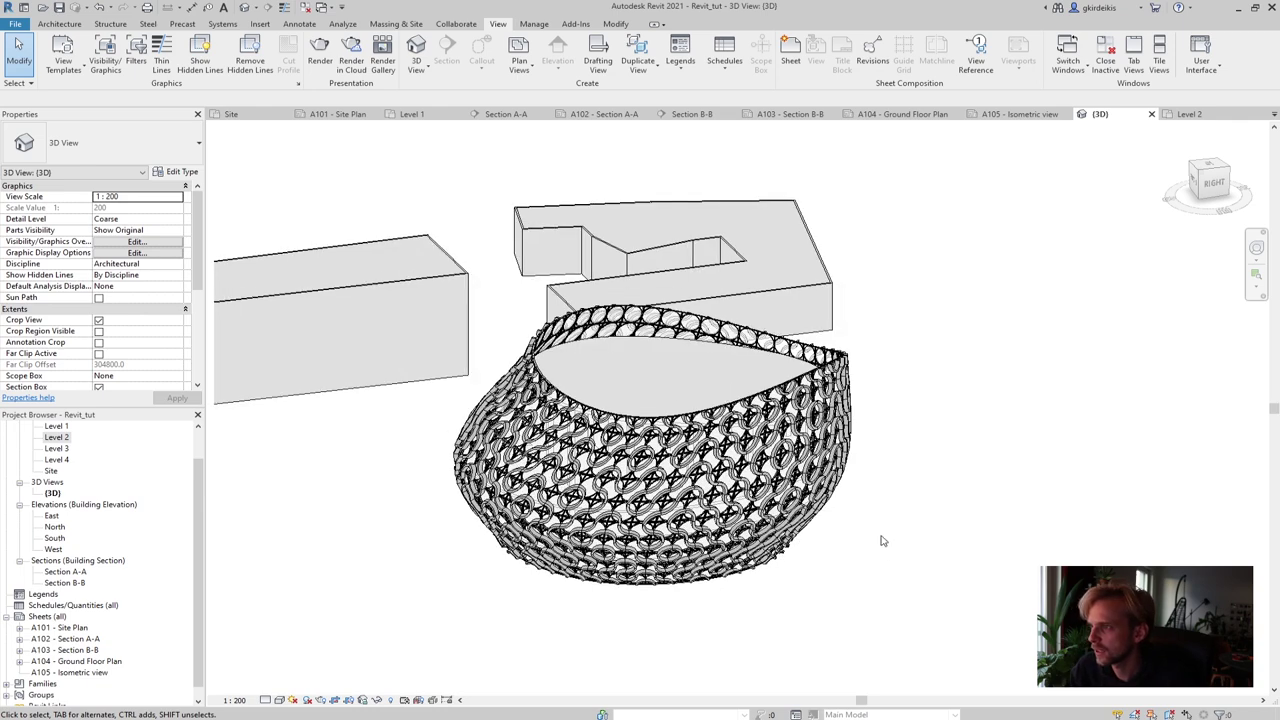
scroll(903, 527, "down", 1)
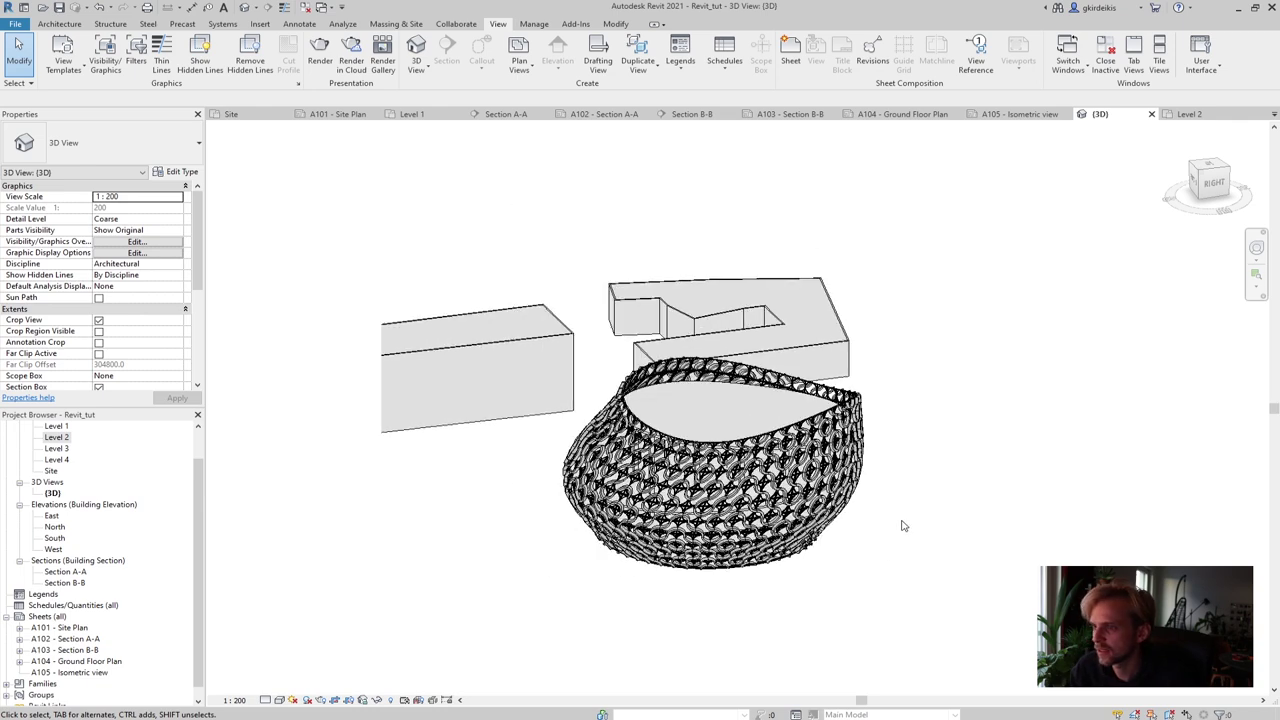
Open sheet A105 - Isometric view and place the 3D view on it
double_click(66, 673)
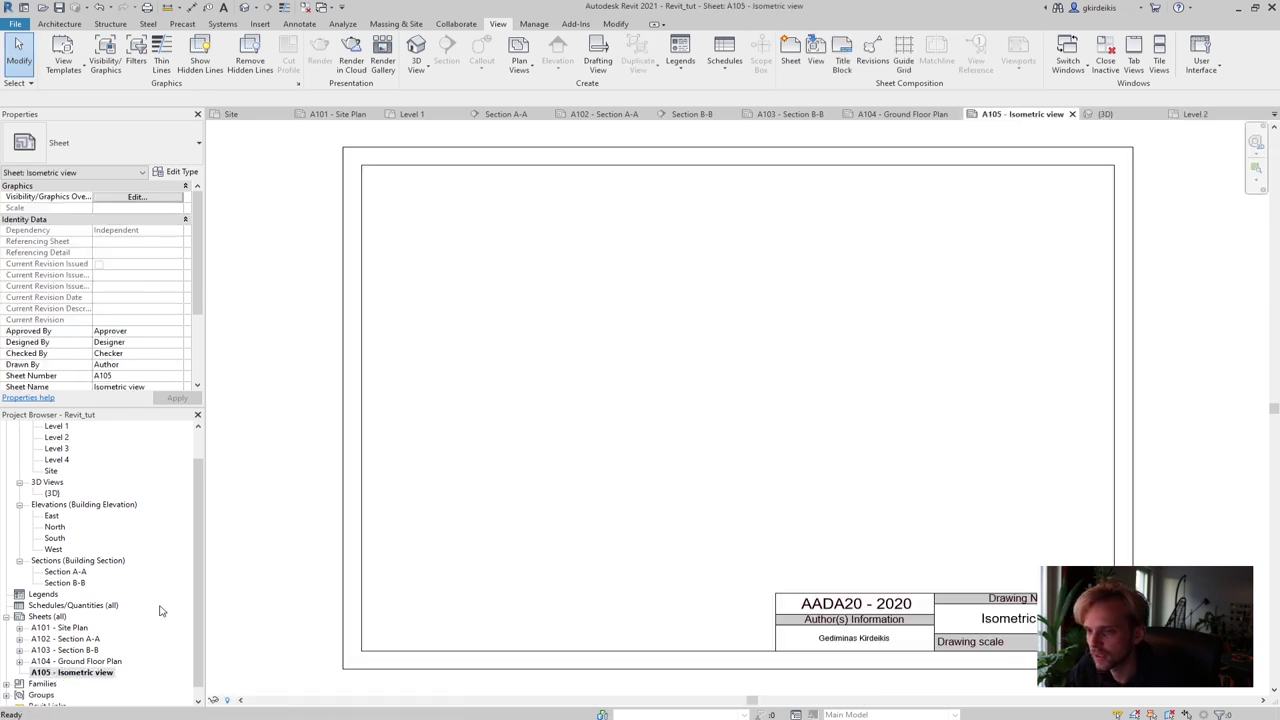
left_click(51, 493)
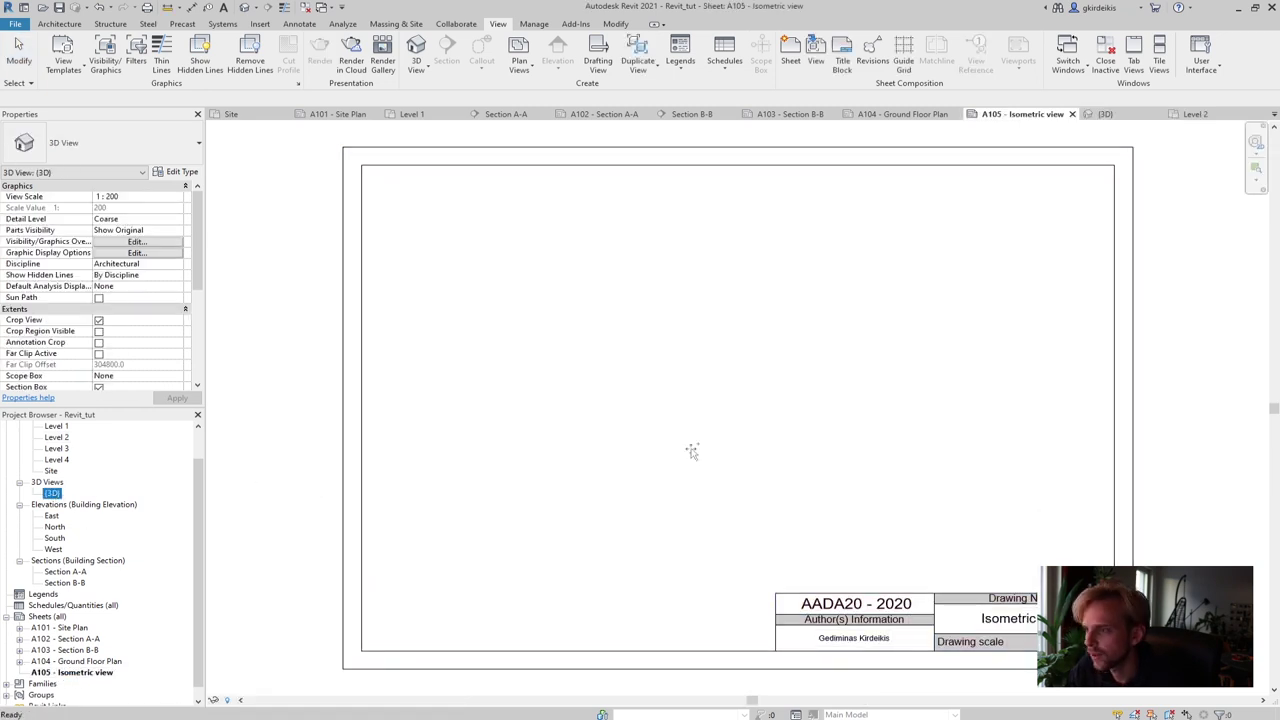
left_click_drag(701, 389, 695, 385)
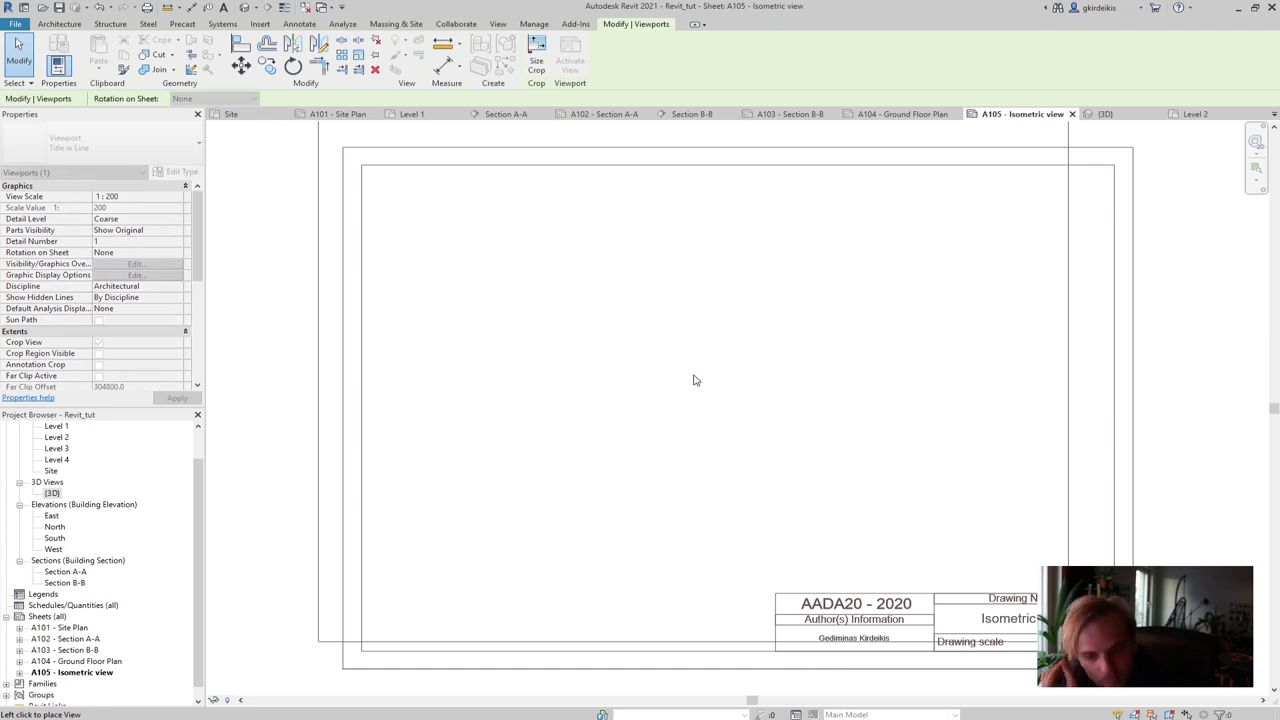
left_click(743, 435)
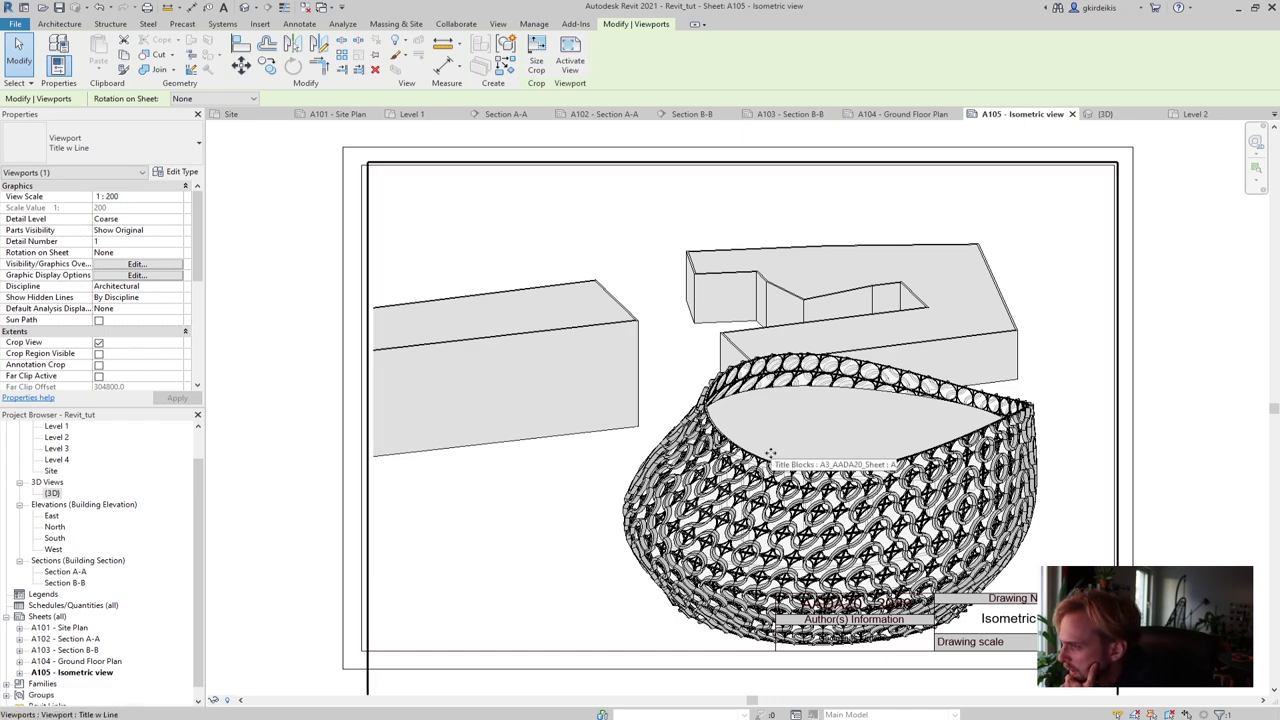
Reposition the 3D viewport so it sits neatly inside the title block frame
left_click_drag(770, 455, 702, 395)
left_click(1222, 502)
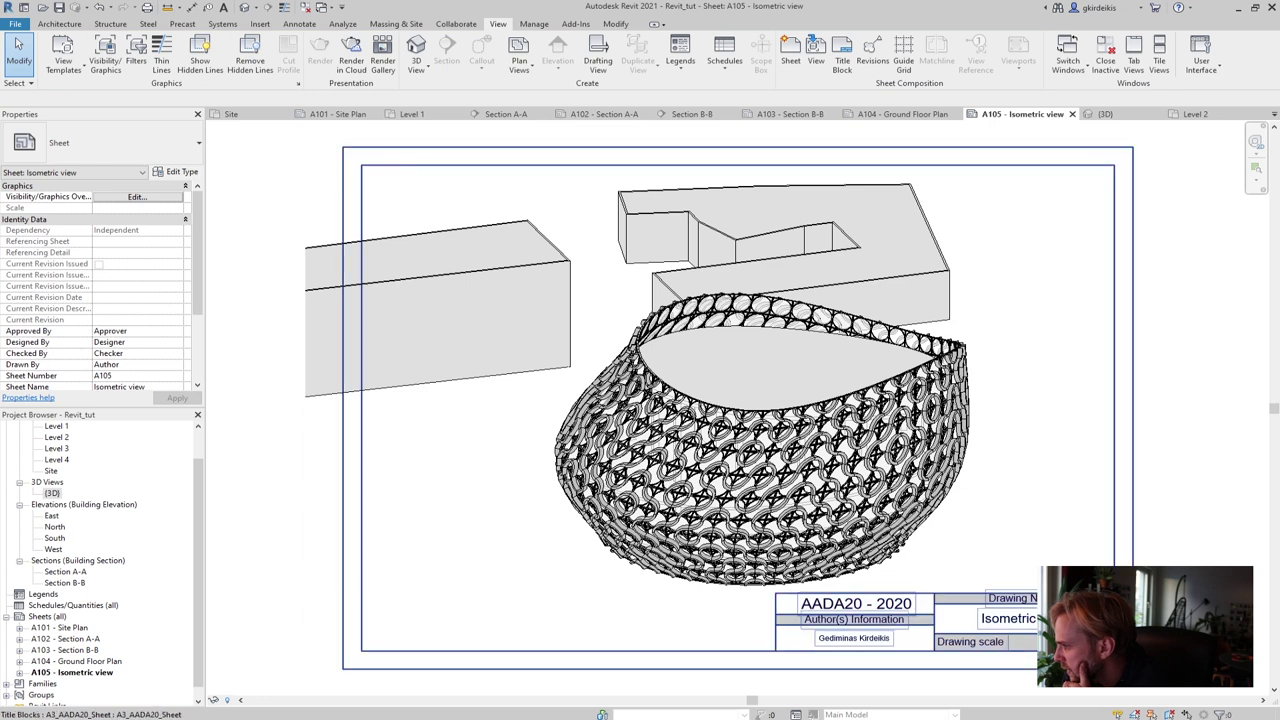
left_click_drag(870, 405, 934, 408)
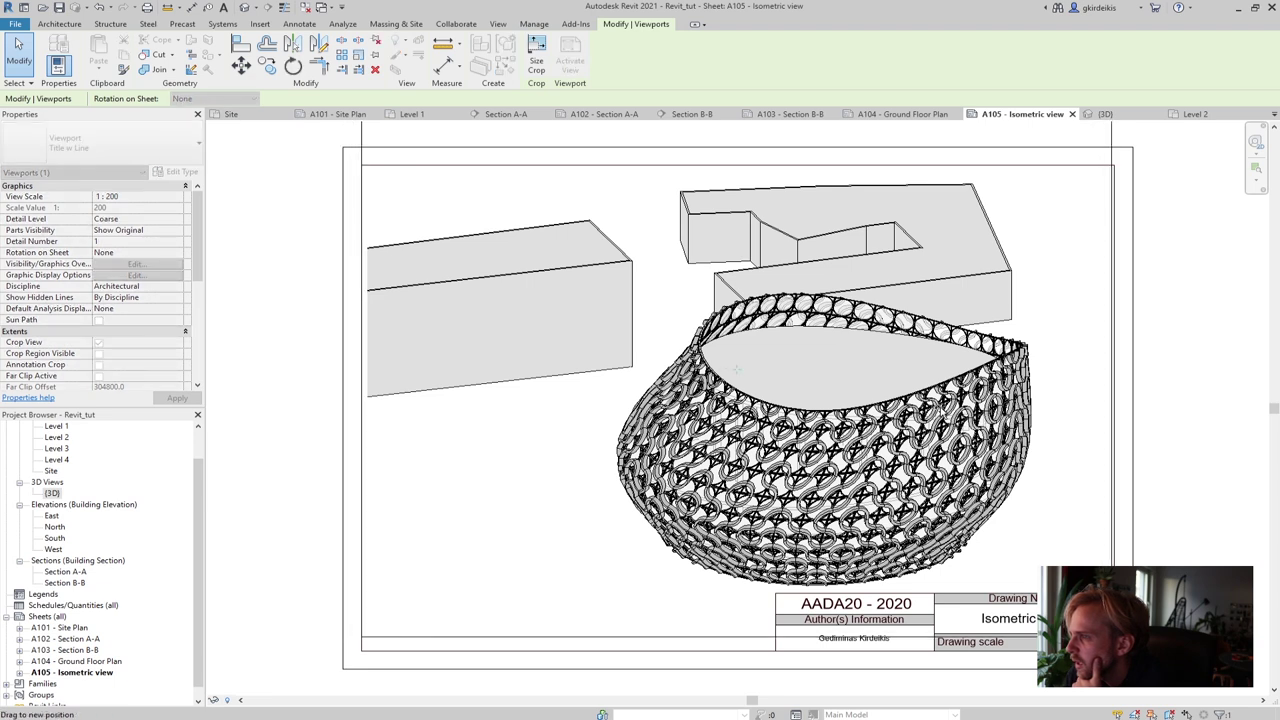
left_click_drag(357, 390, 357, 390)
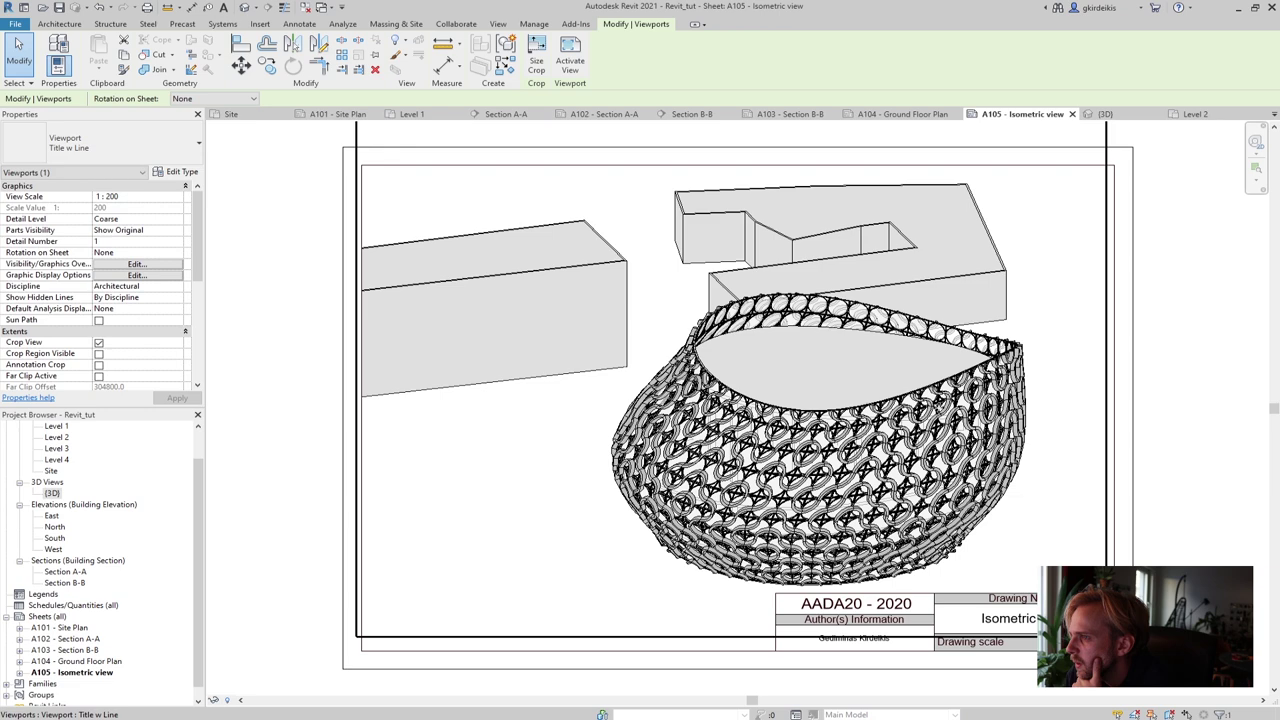
key("Escape")
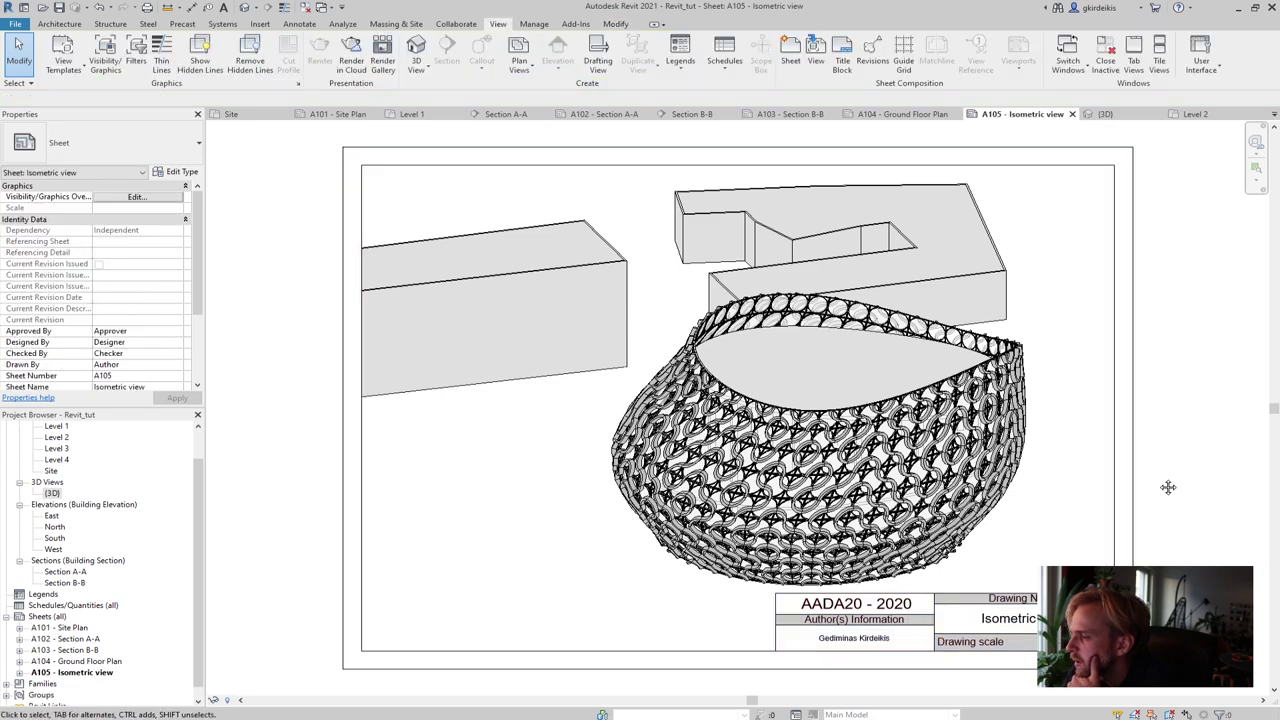
middle_click_drag(1166, 486, 1033, 461)
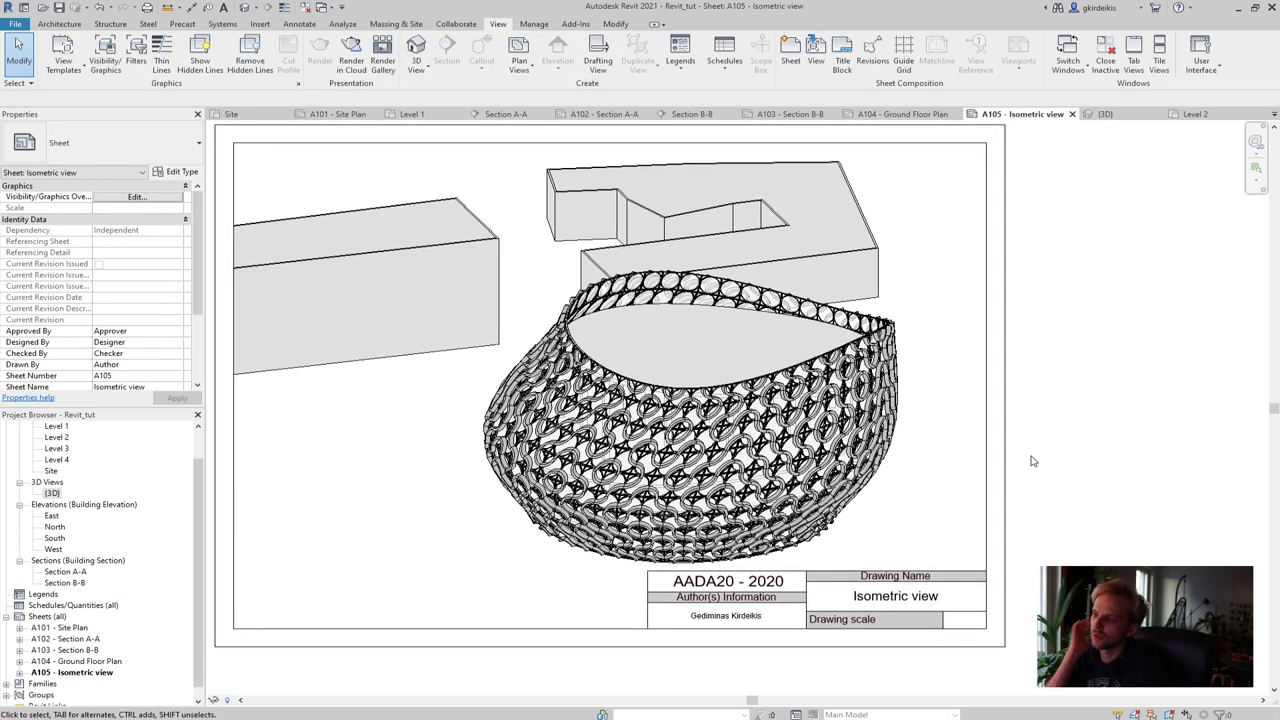
scroll(995, 433, "down", 3)
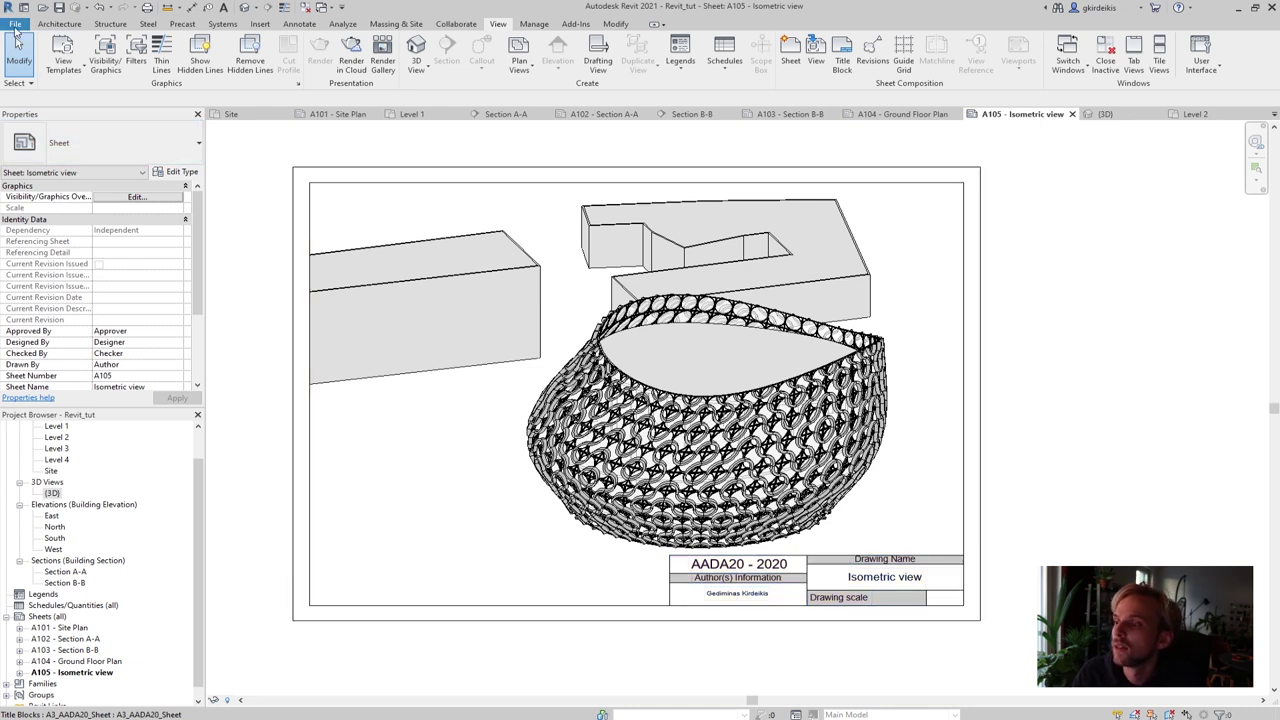
Open the Print dialog with Adobe PDF as the printer and check the output file name
left_click(15, 28)
left_click(54, 236)
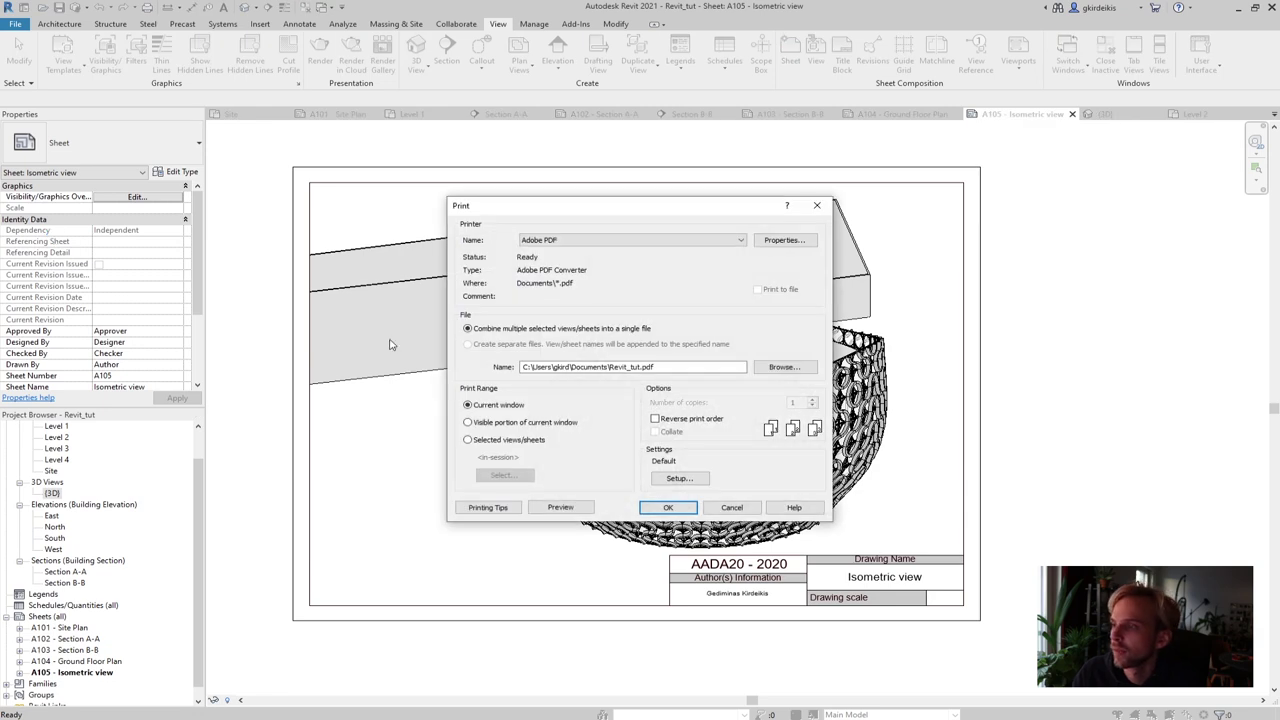
left_click_drag(522, 211, 472, 216)
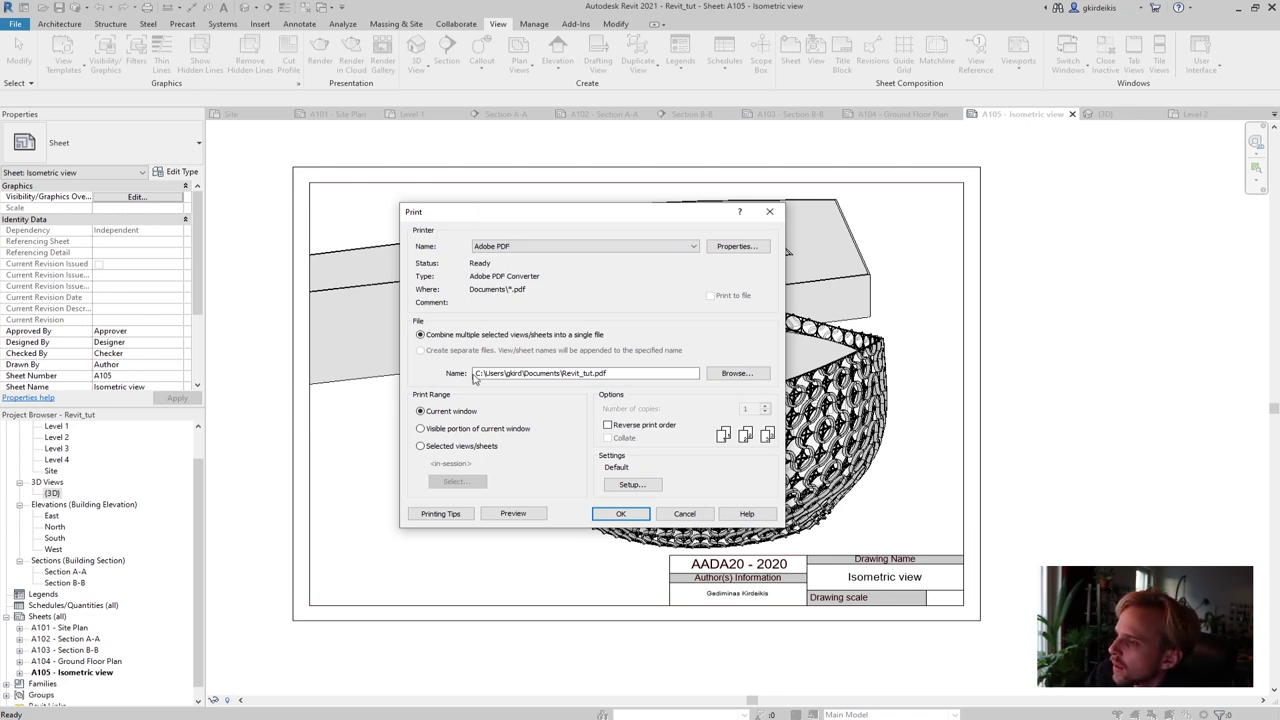
left_click_drag(485, 373, 658, 377)
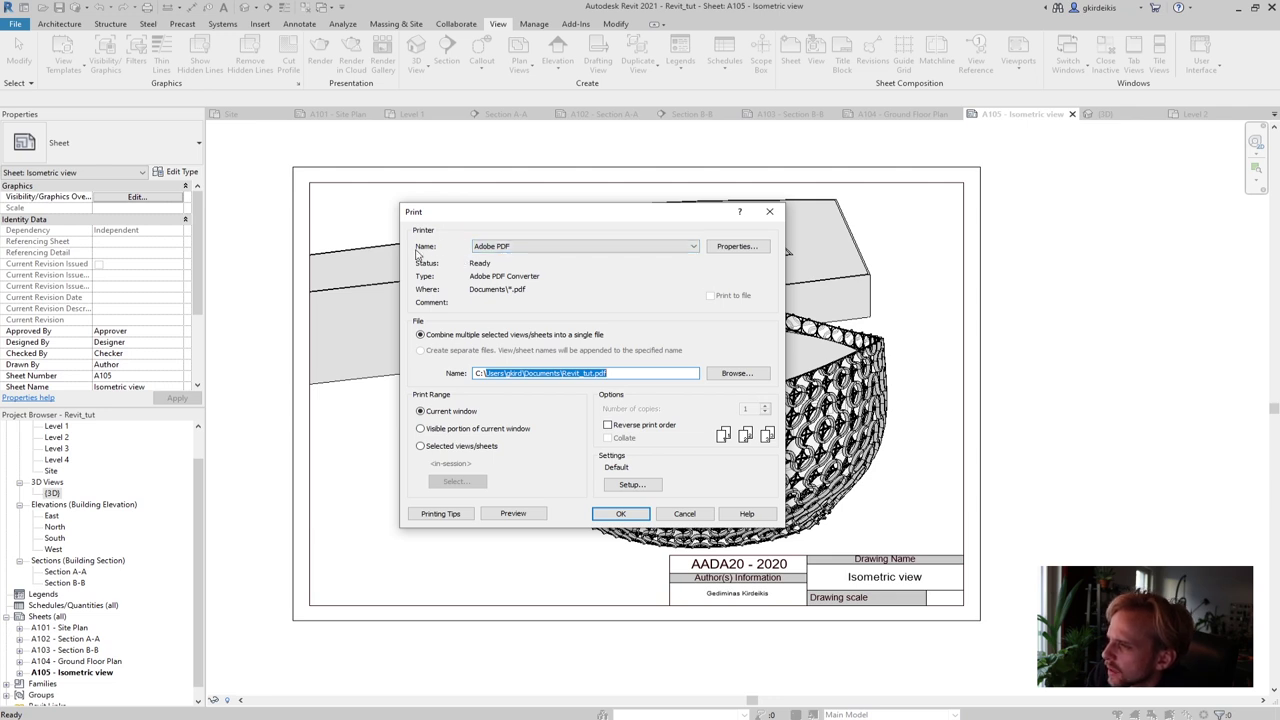
left_click(482, 248)
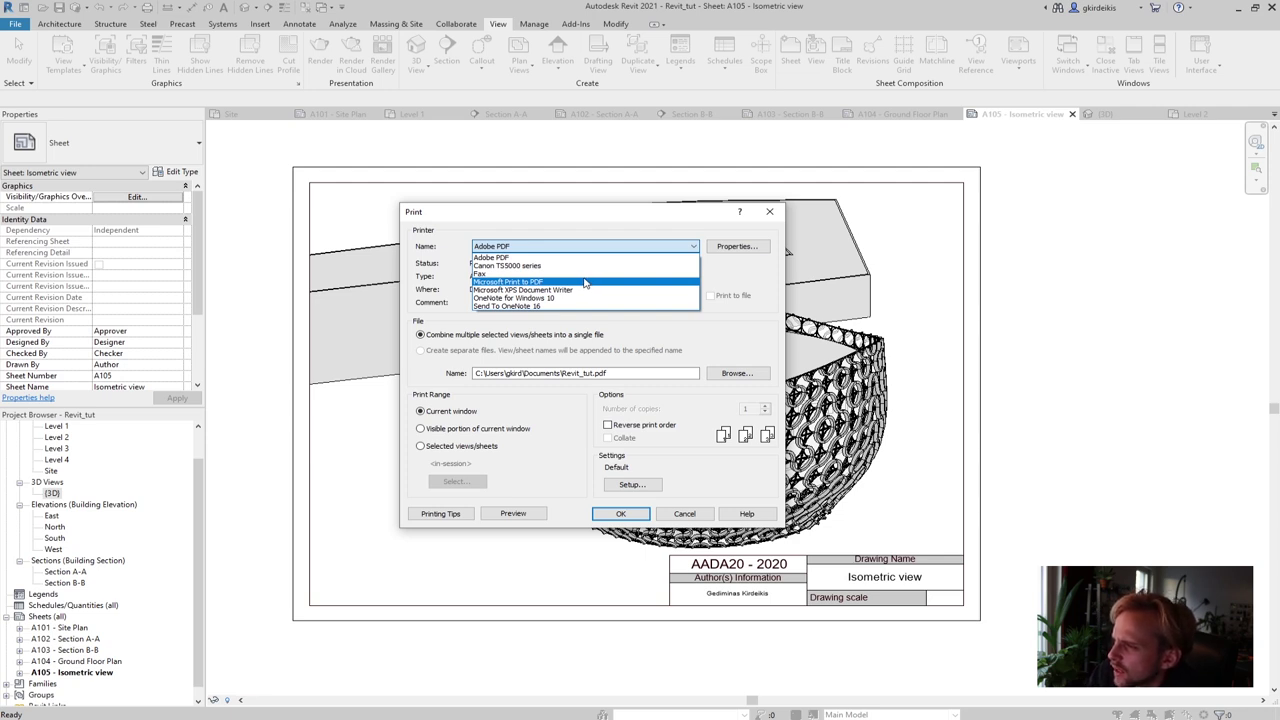
left_click(569, 246)
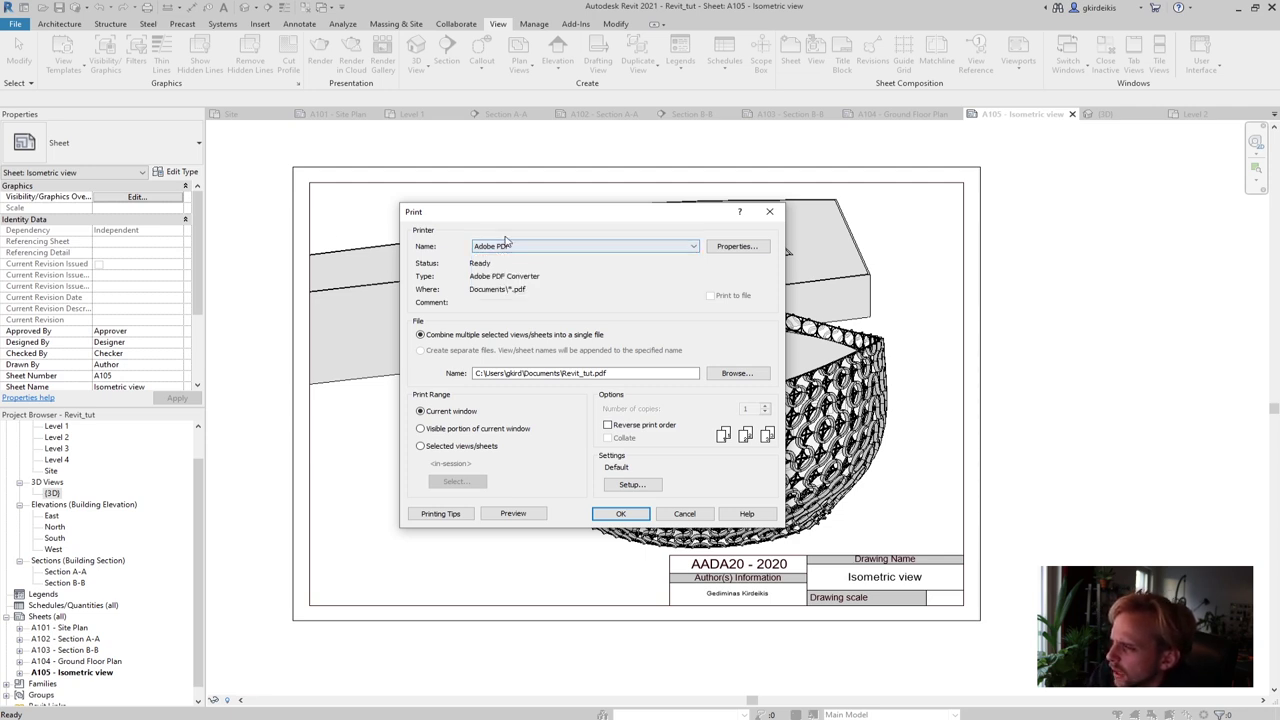
left_click(576, 373)
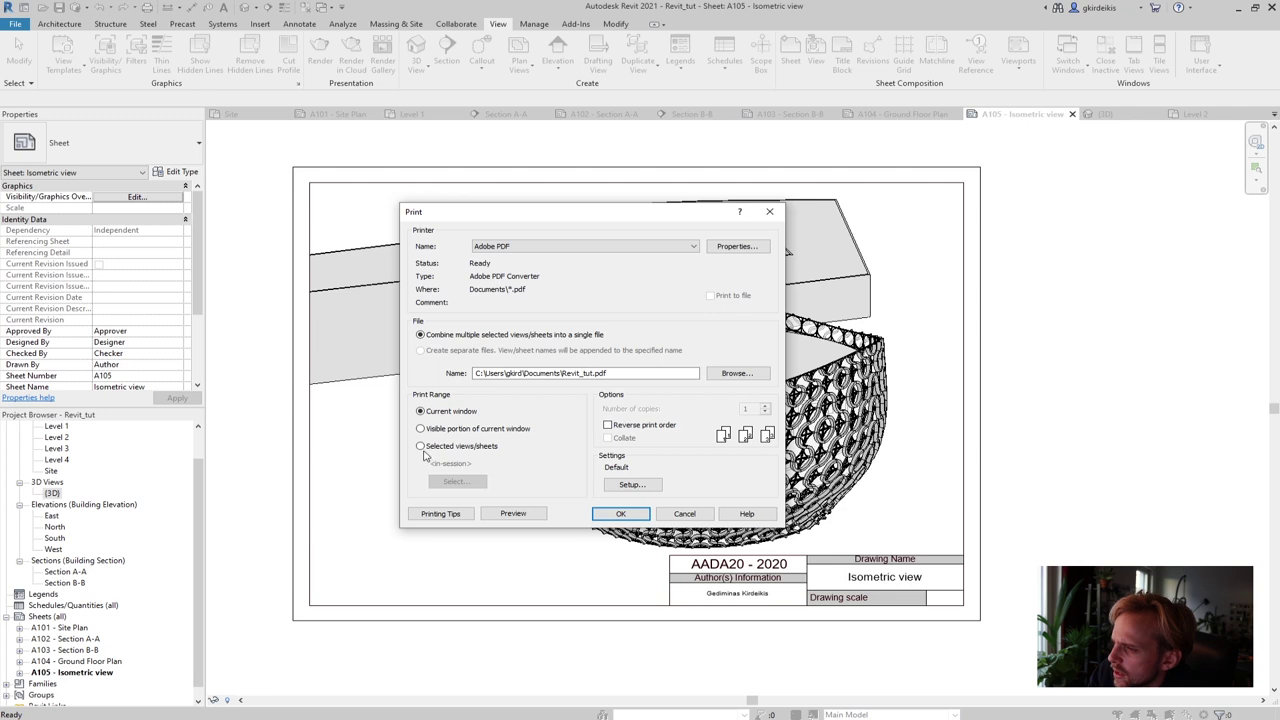
Print selected views/sheets, checking sheets A101 through A105
left_click(421, 446)
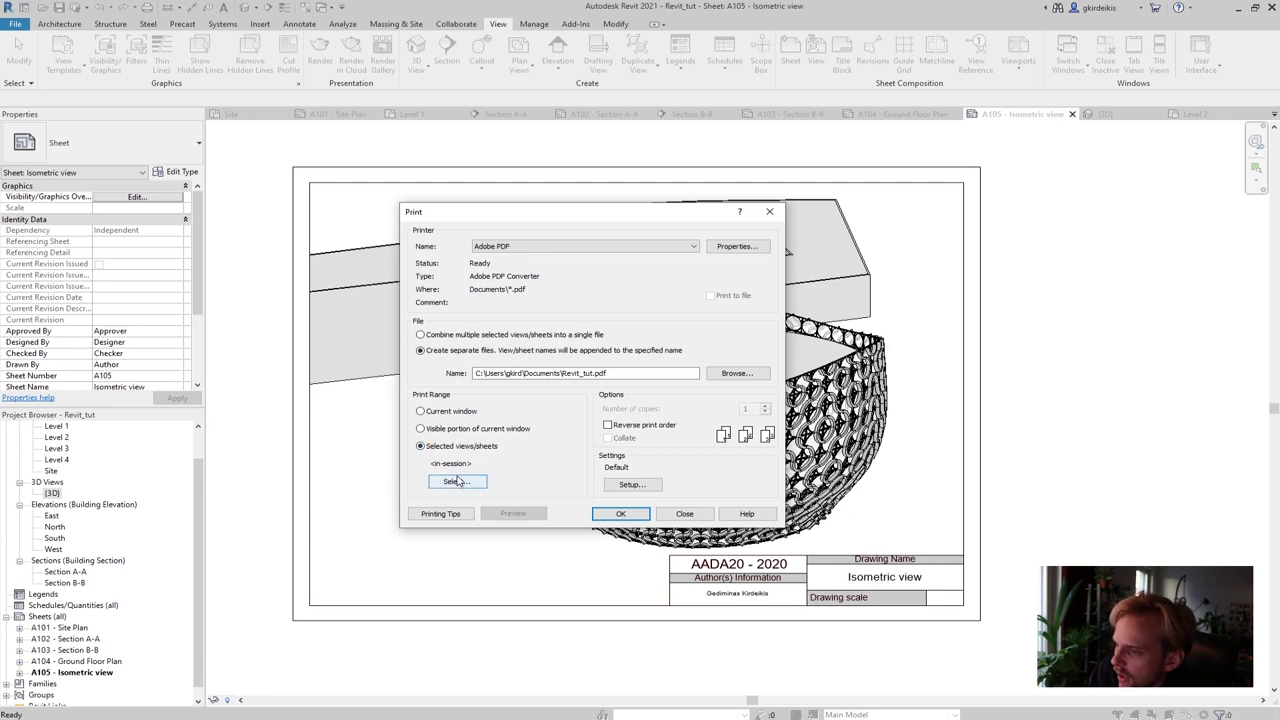
left_click(459, 481)
left_click_drag(545, 264, 623, 250)
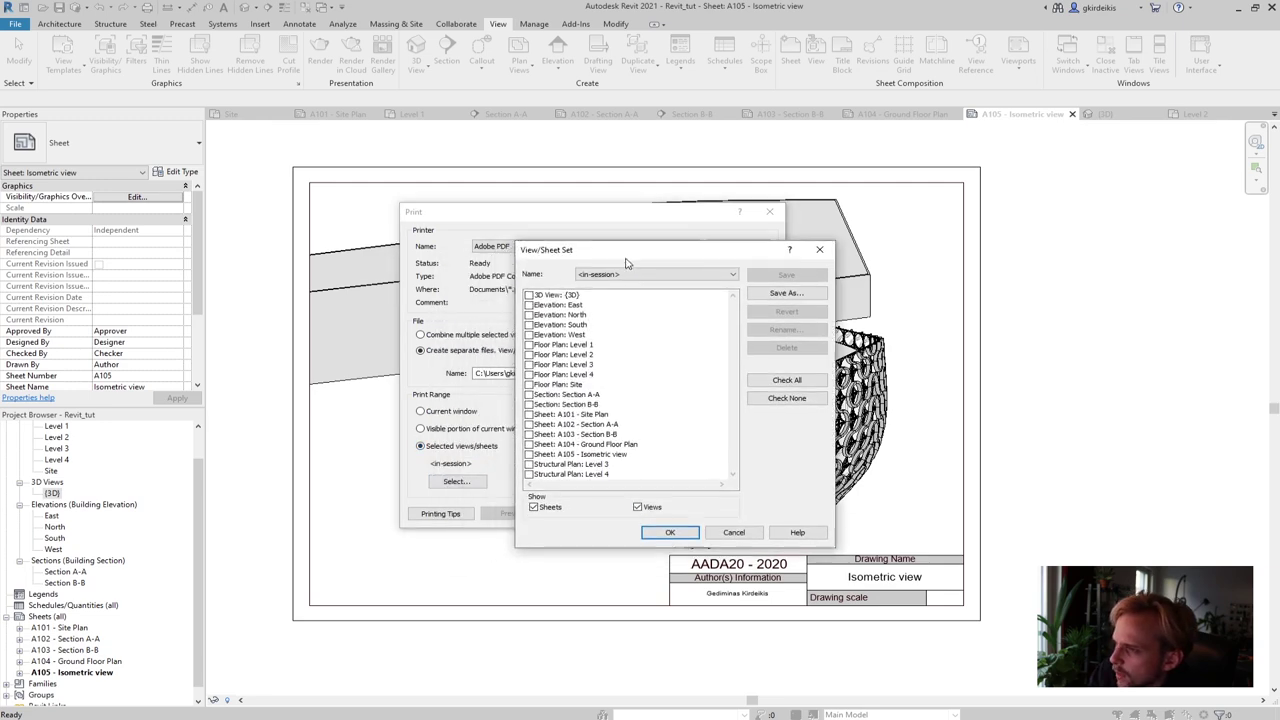
left_click(529, 414)
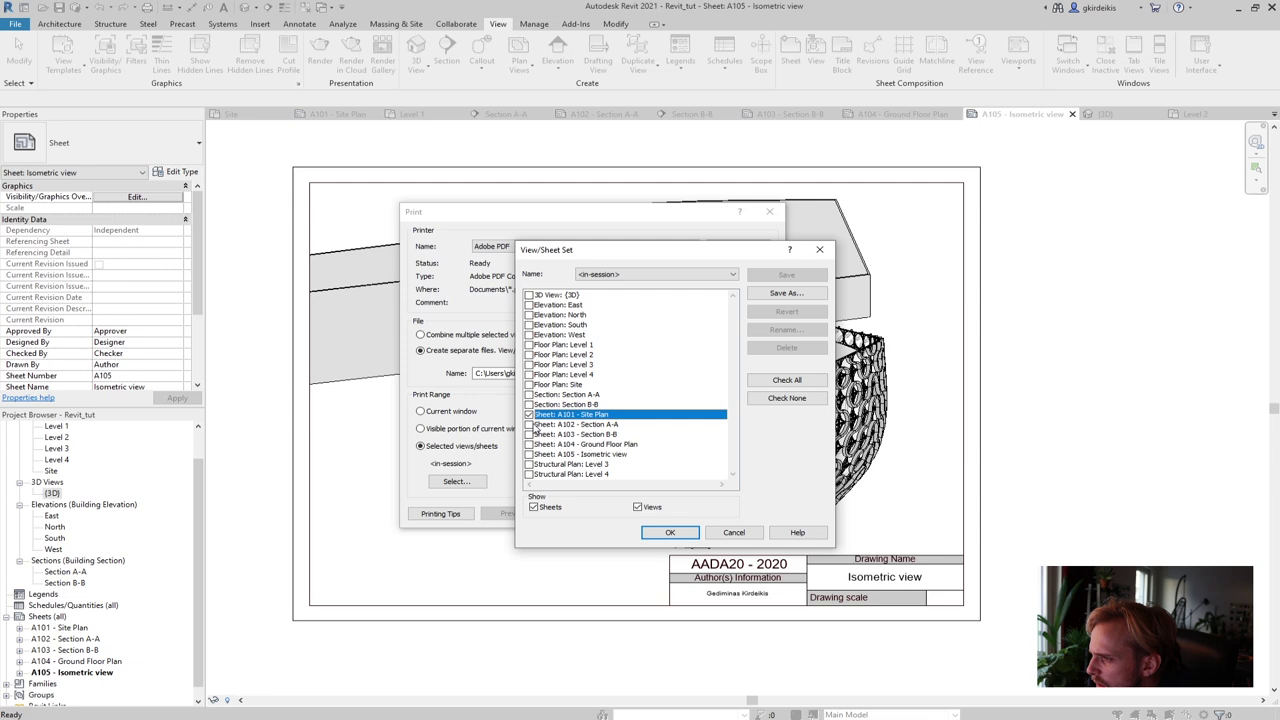
left_click(529, 434)
left_click(529, 424)
left_click(529, 444)
left_click(529, 454)
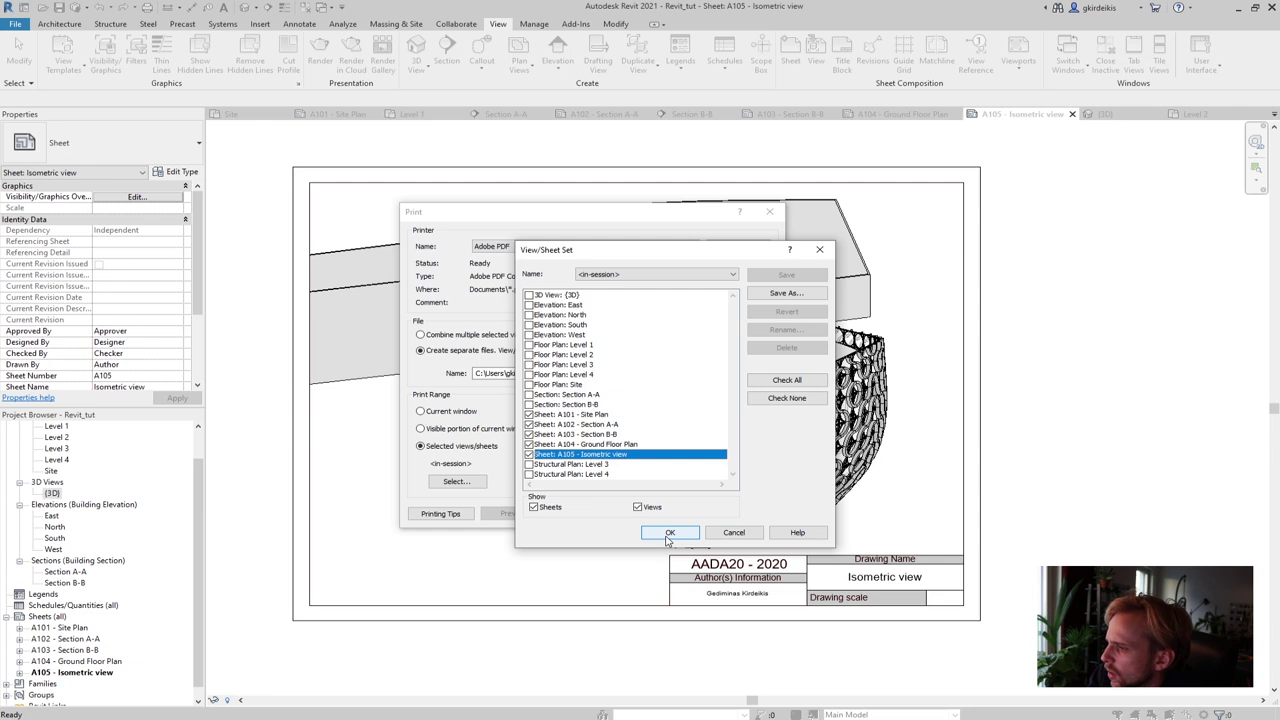
Save the five-sheet selection as Set 1 and return to Print
left_click(668, 533)
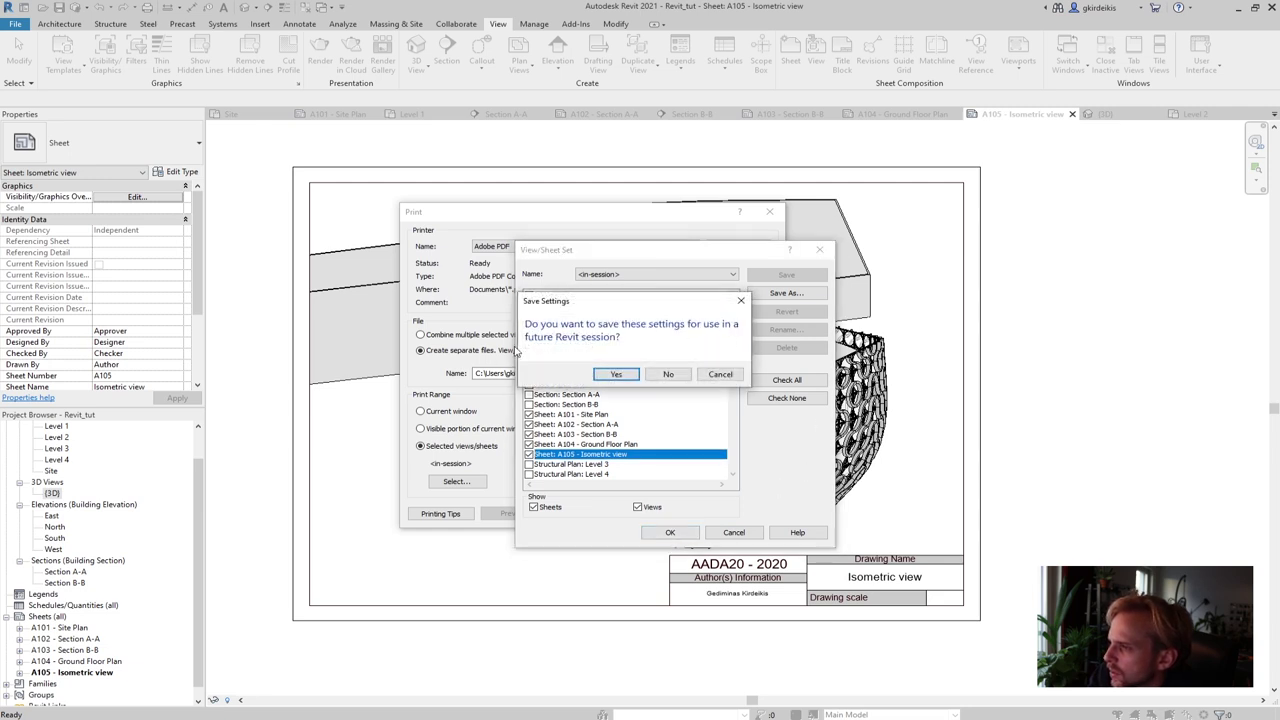
left_click(614, 376)
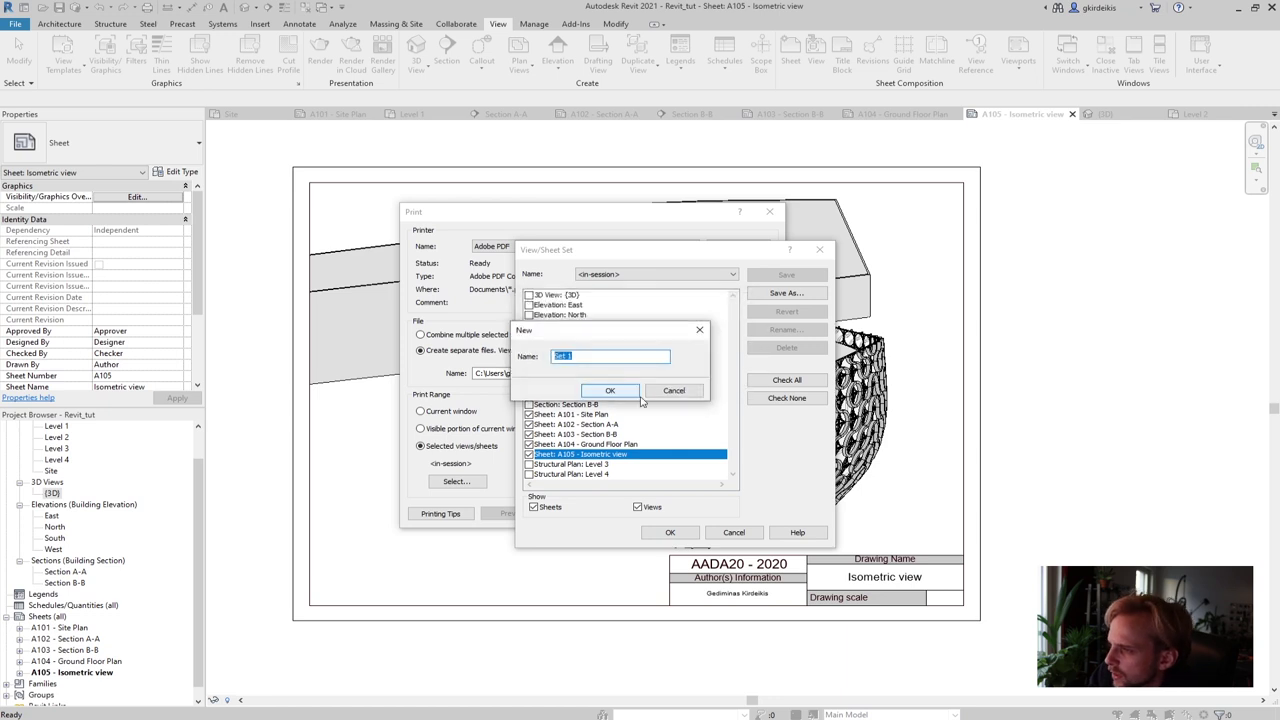
left_click(612, 391)
left_click(670, 532)
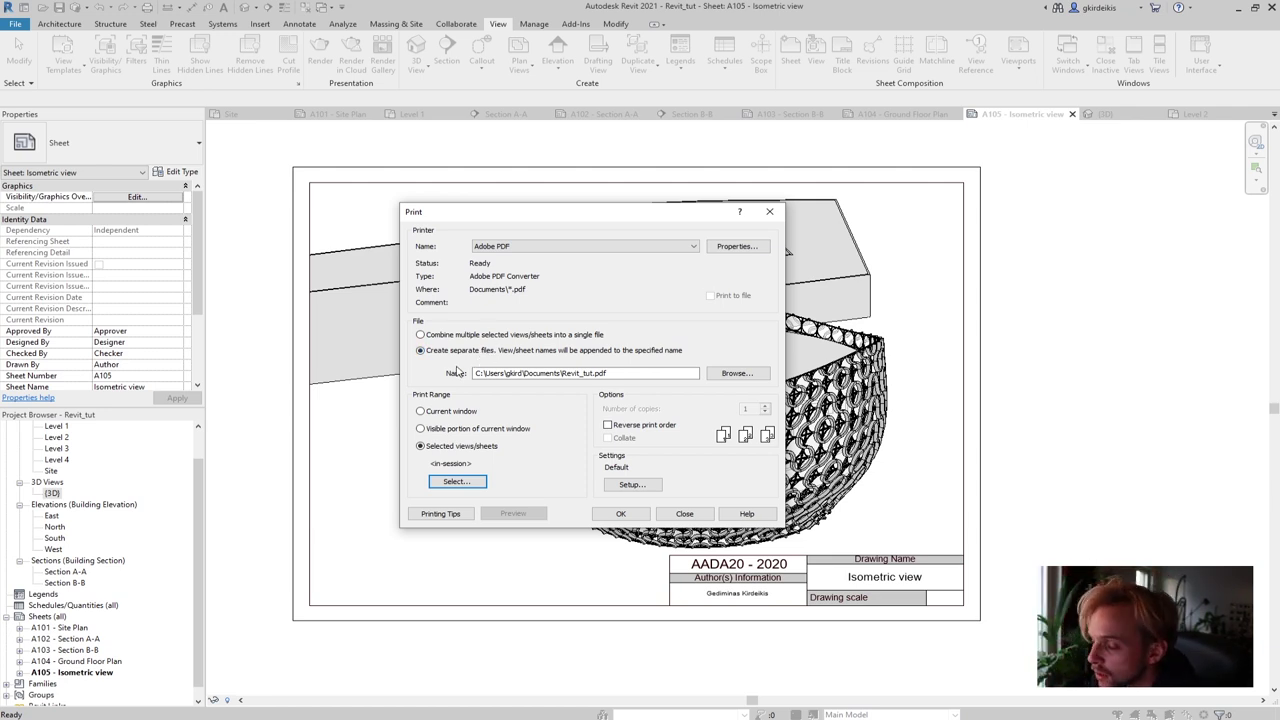
Create a new folder Revit_PDF_exports inside Desktop > AADA20_tut
left_click(735, 373)
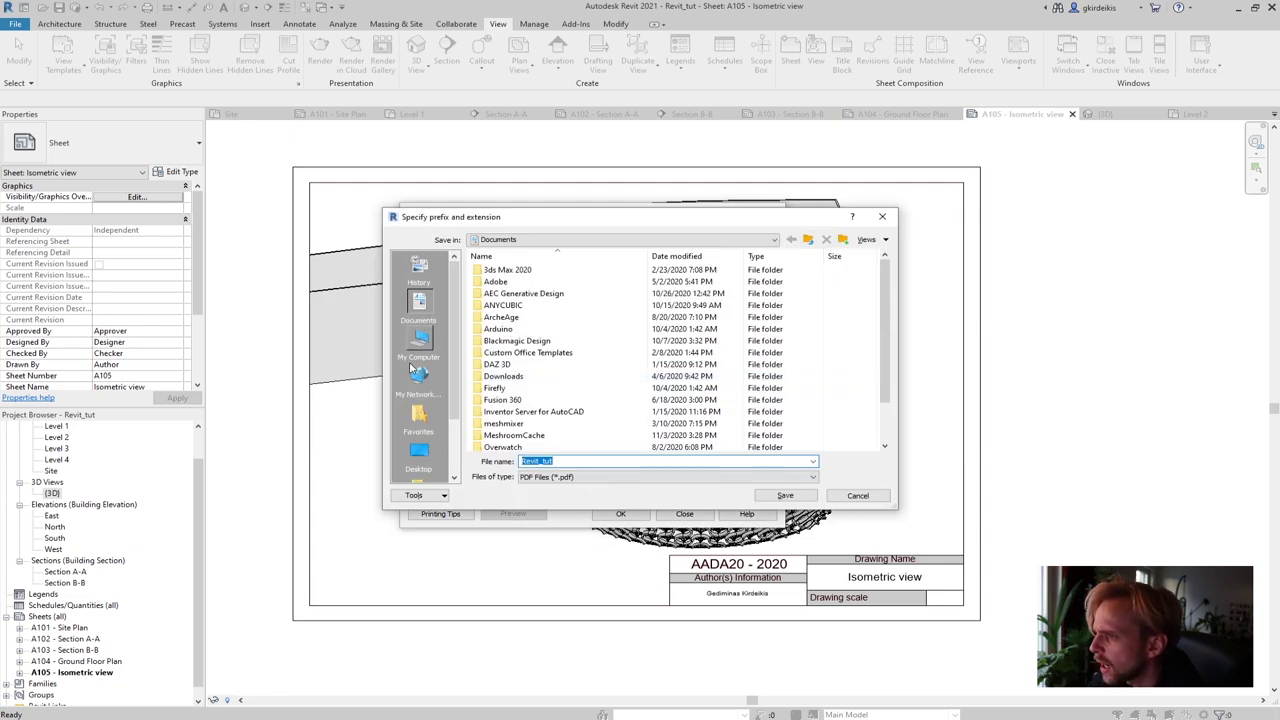
left_click(409, 444)
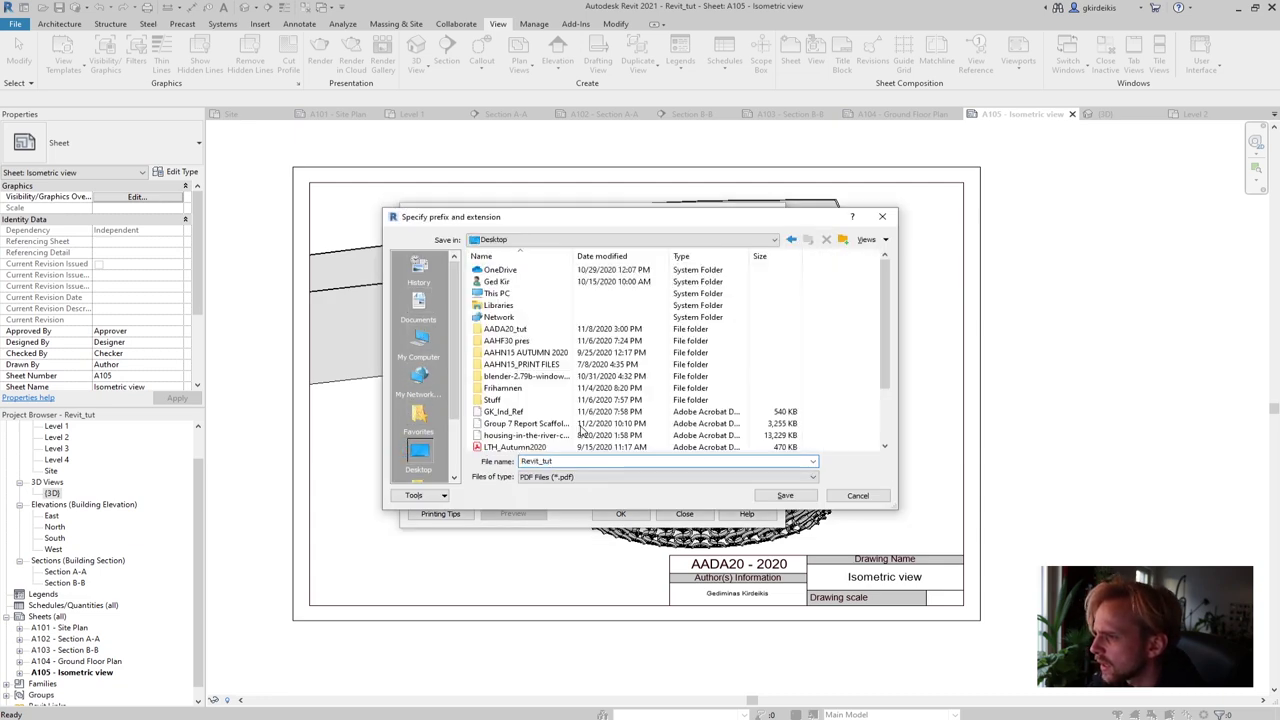
double_click(516, 335)
right_click(583, 367)
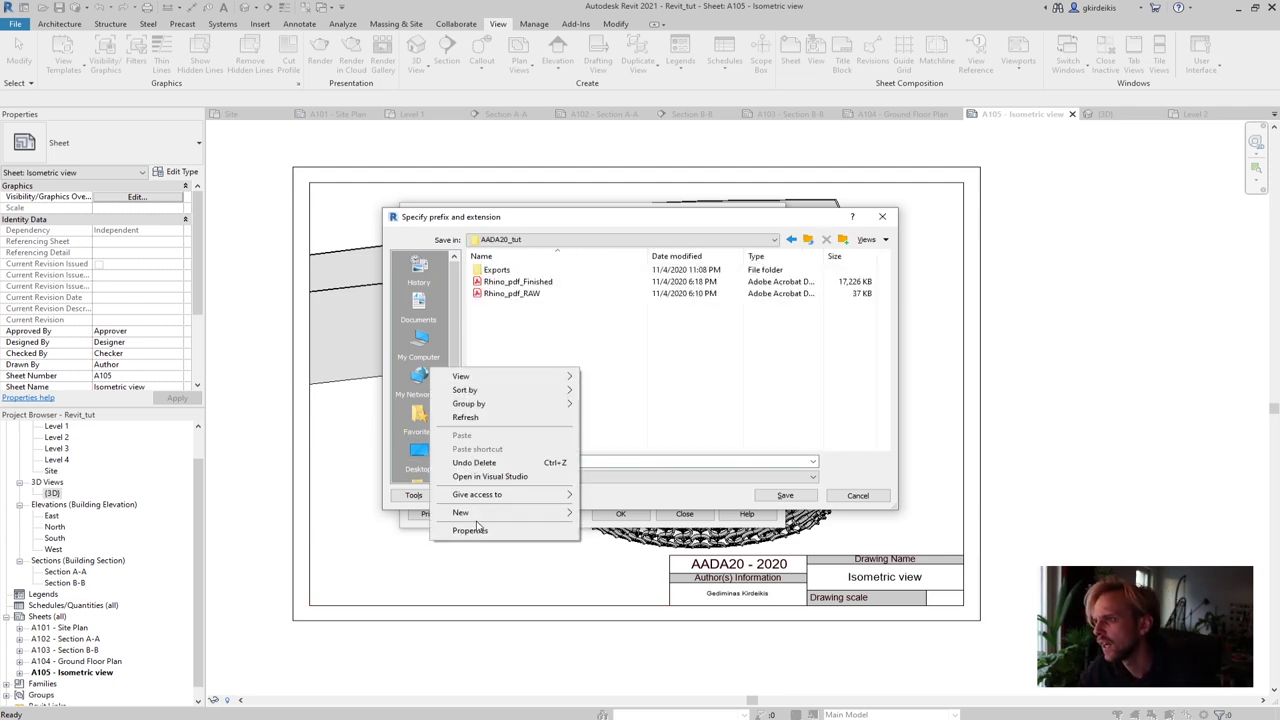
mouse_move(535, 514)
left_click(606, 514)
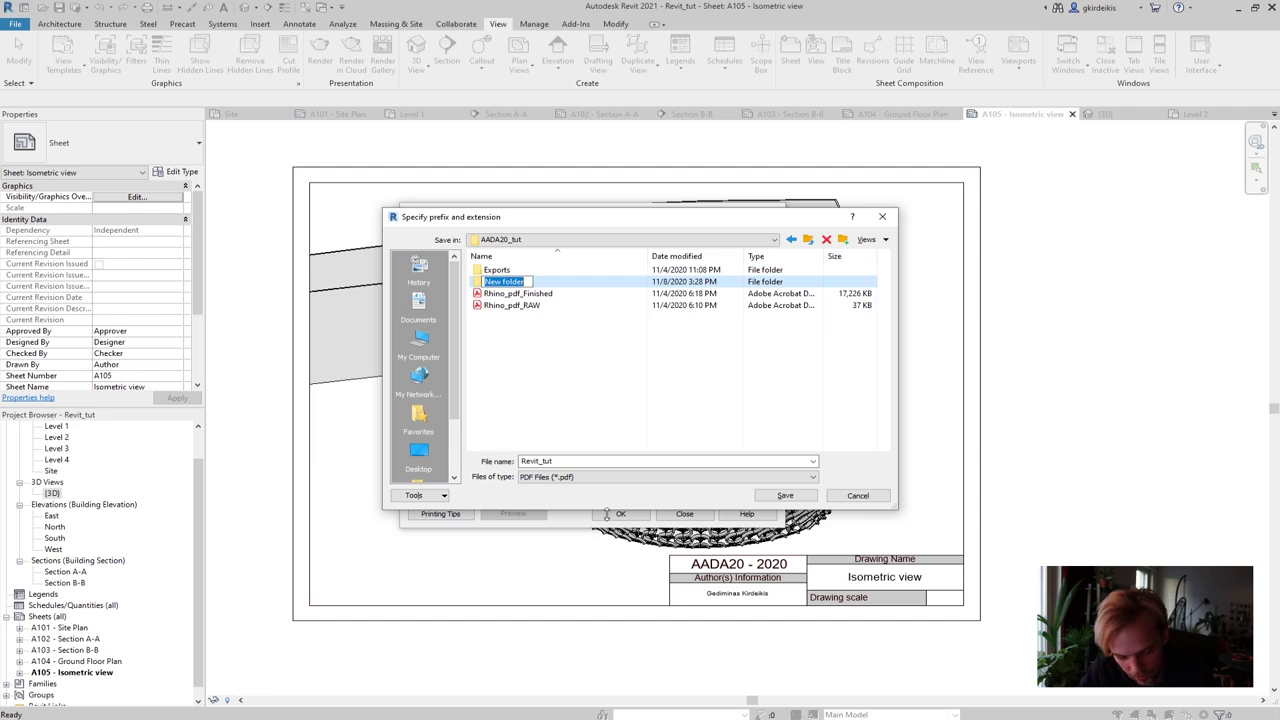
type("Revit_t")
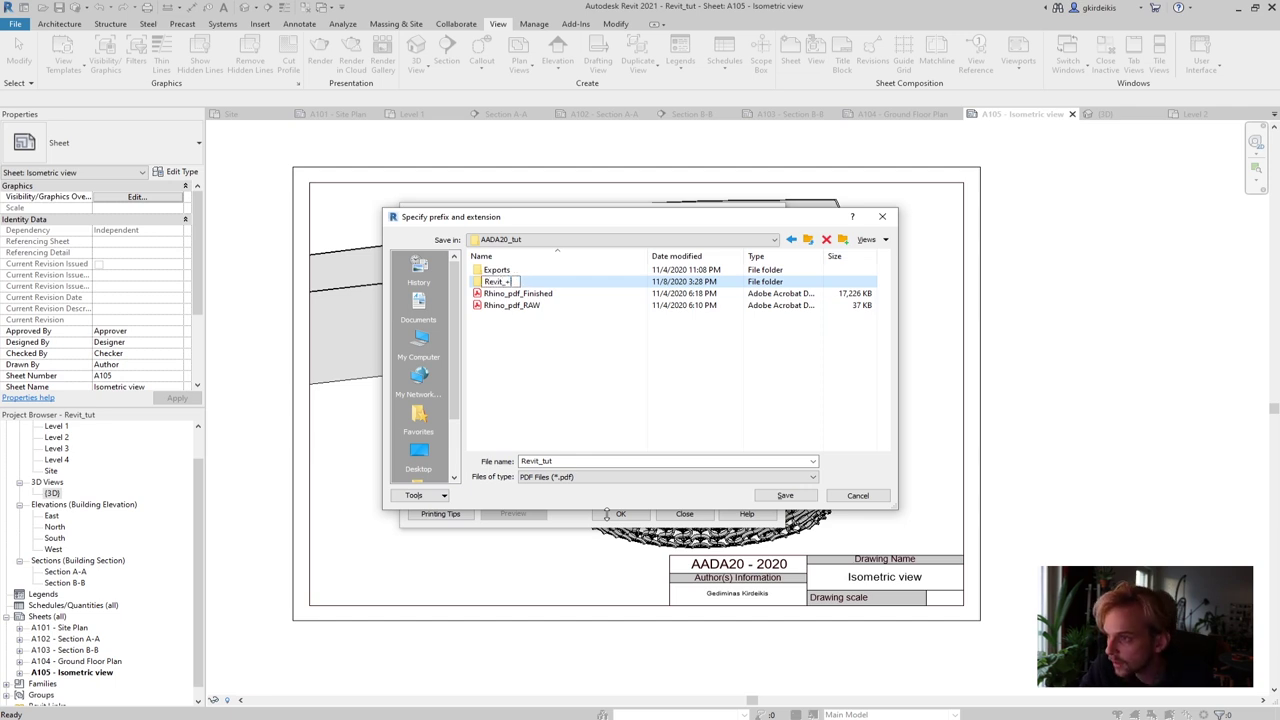
key("BackSpace")
type("PDF")
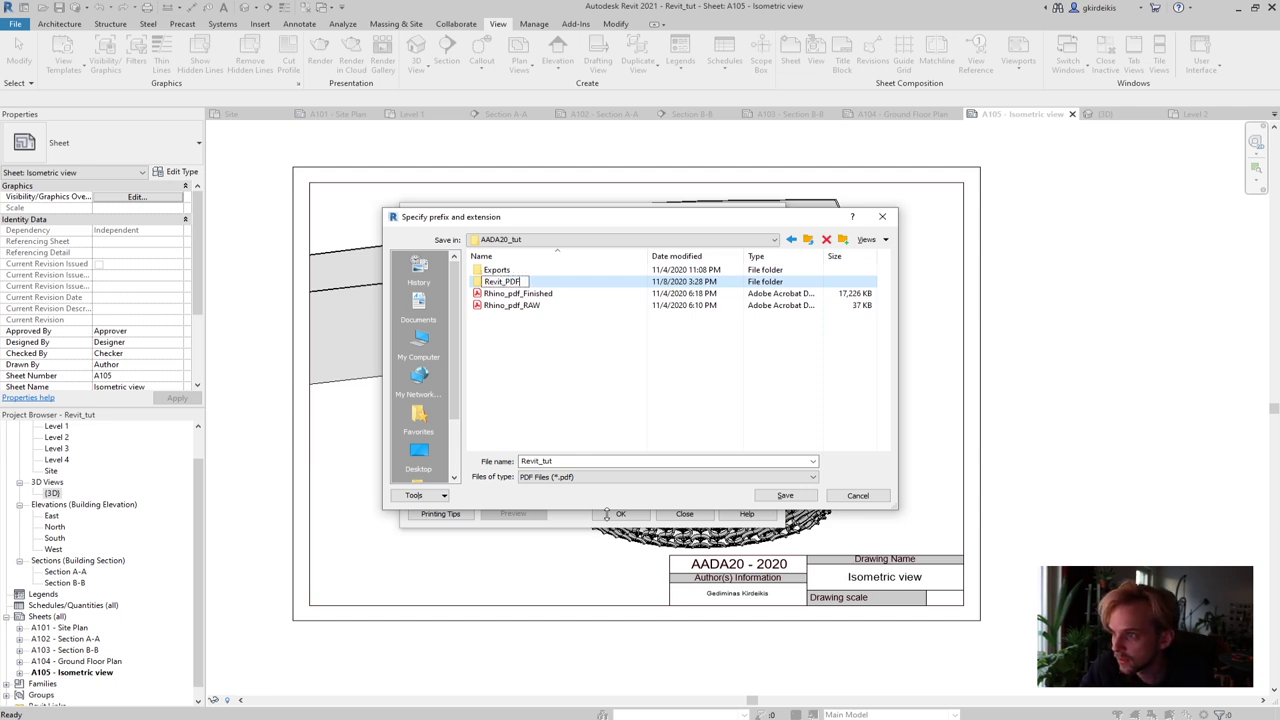
type("_export")
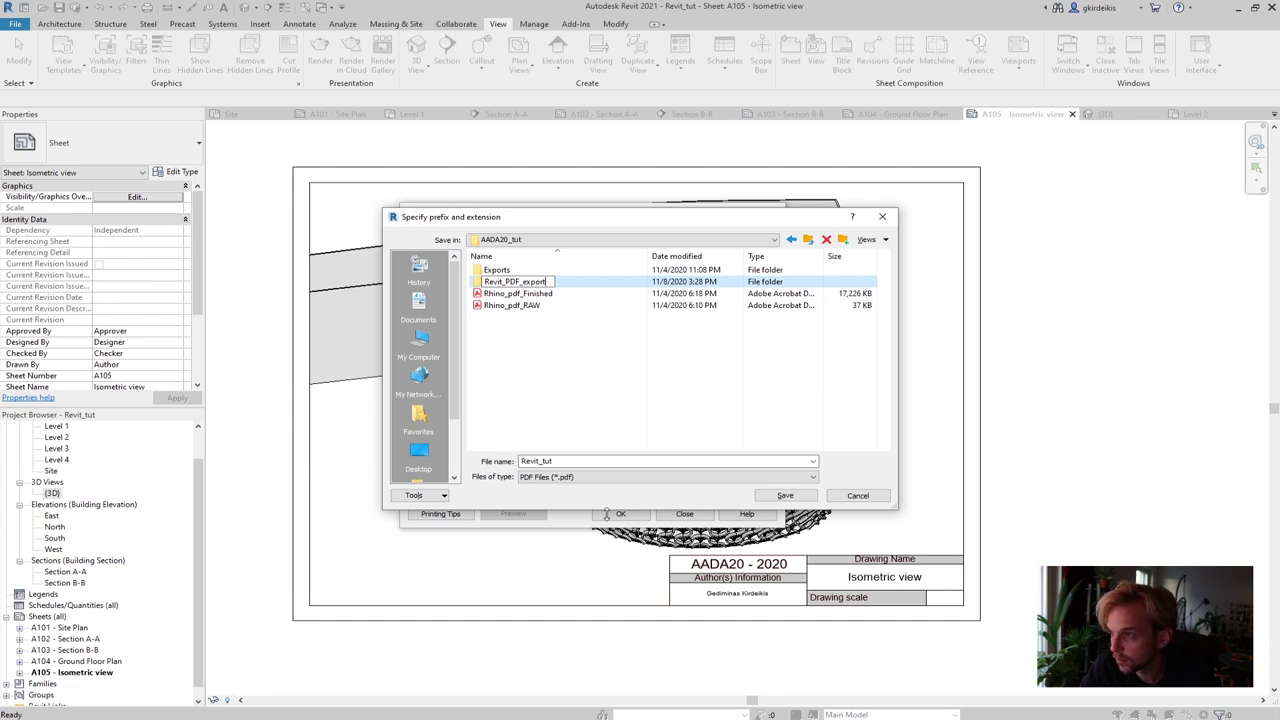
type("s")
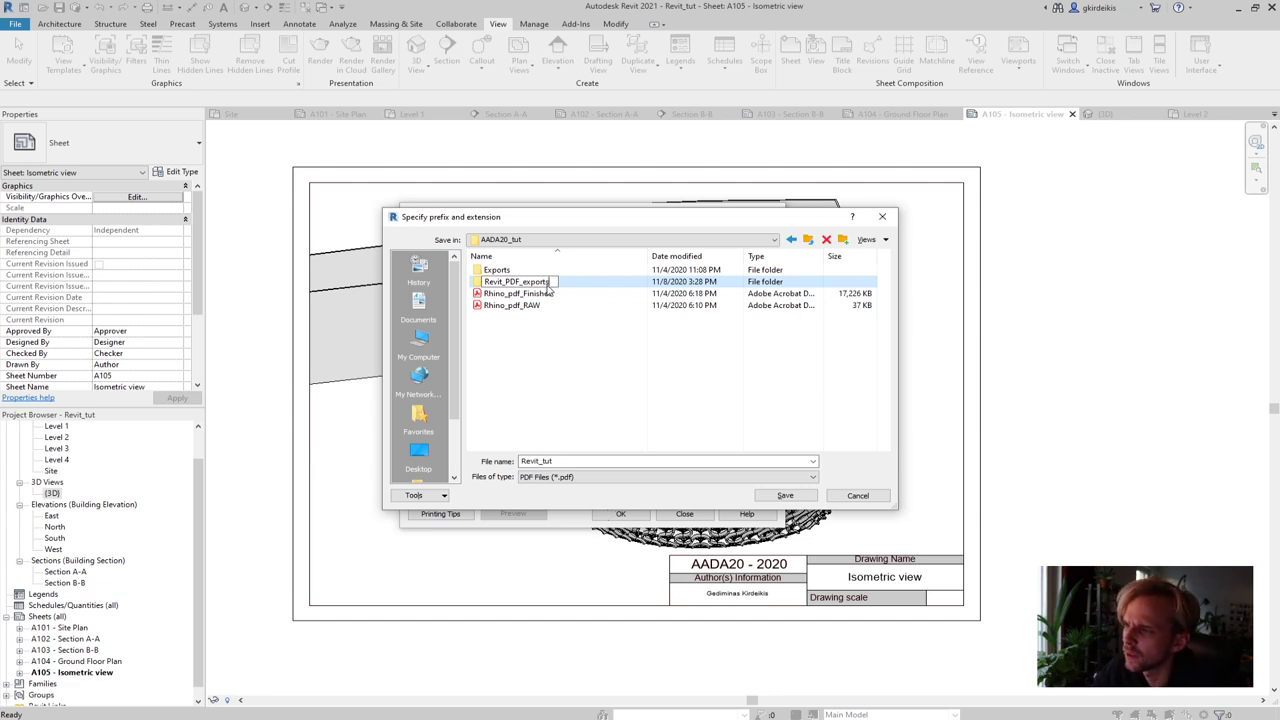
key("Return")
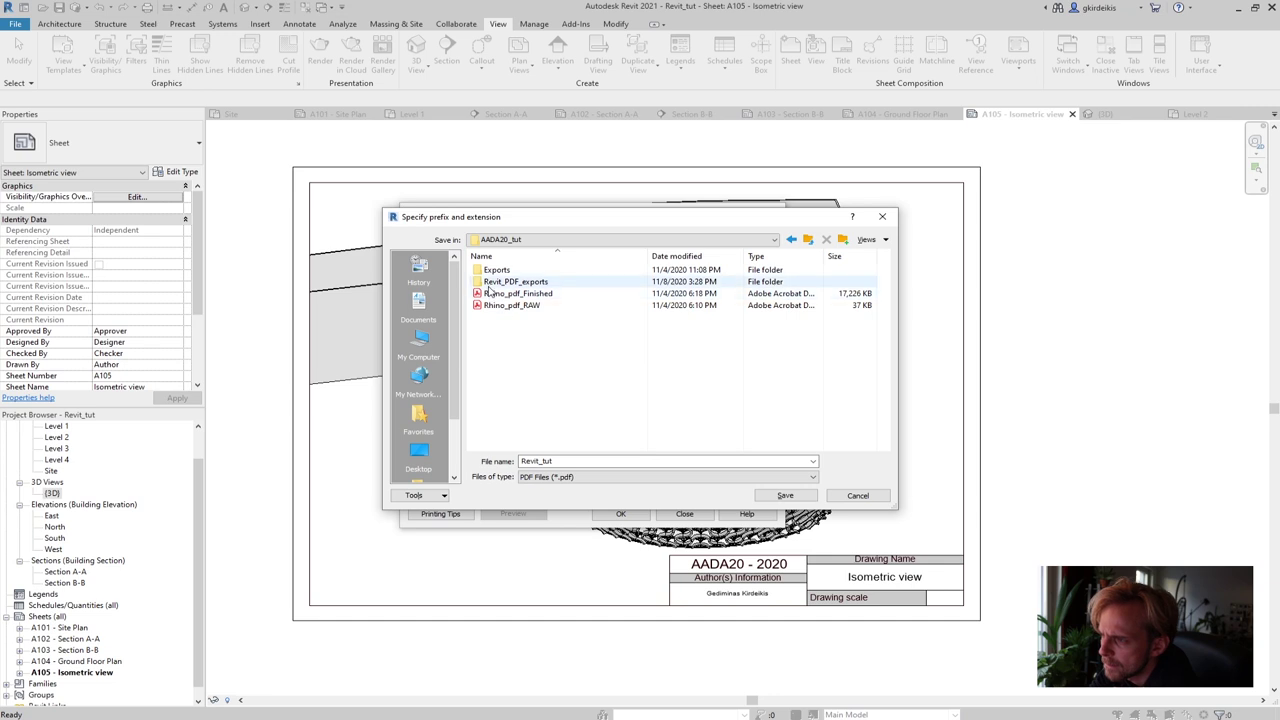
Open Revit_PDF_exports and set the output file name to AADA20
double_click(497, 283)
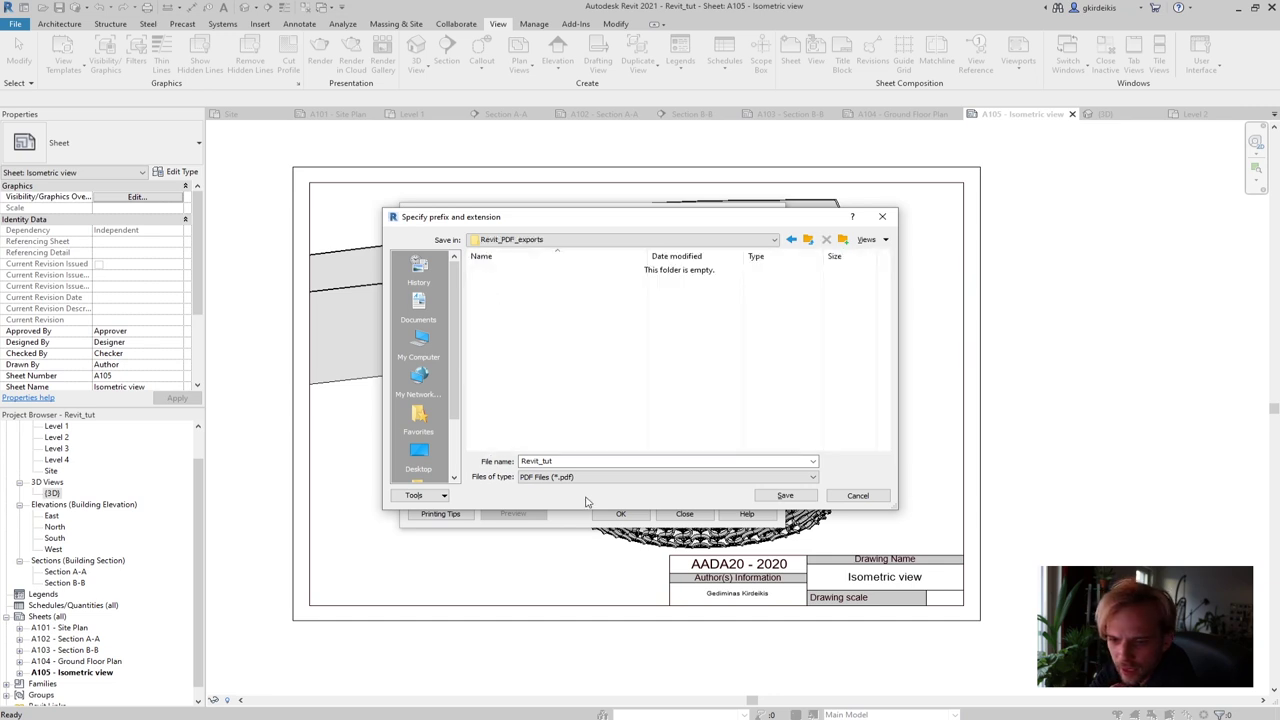
double_click(545, 461)
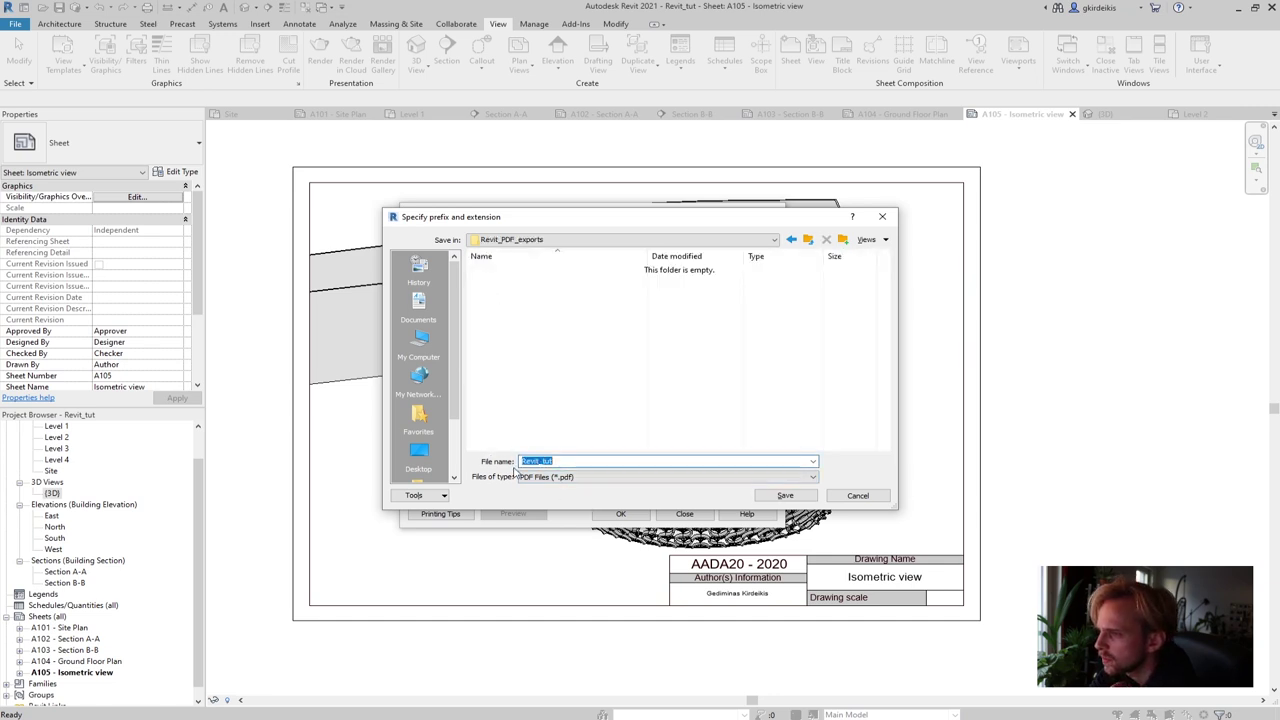
left_click(567, 461)
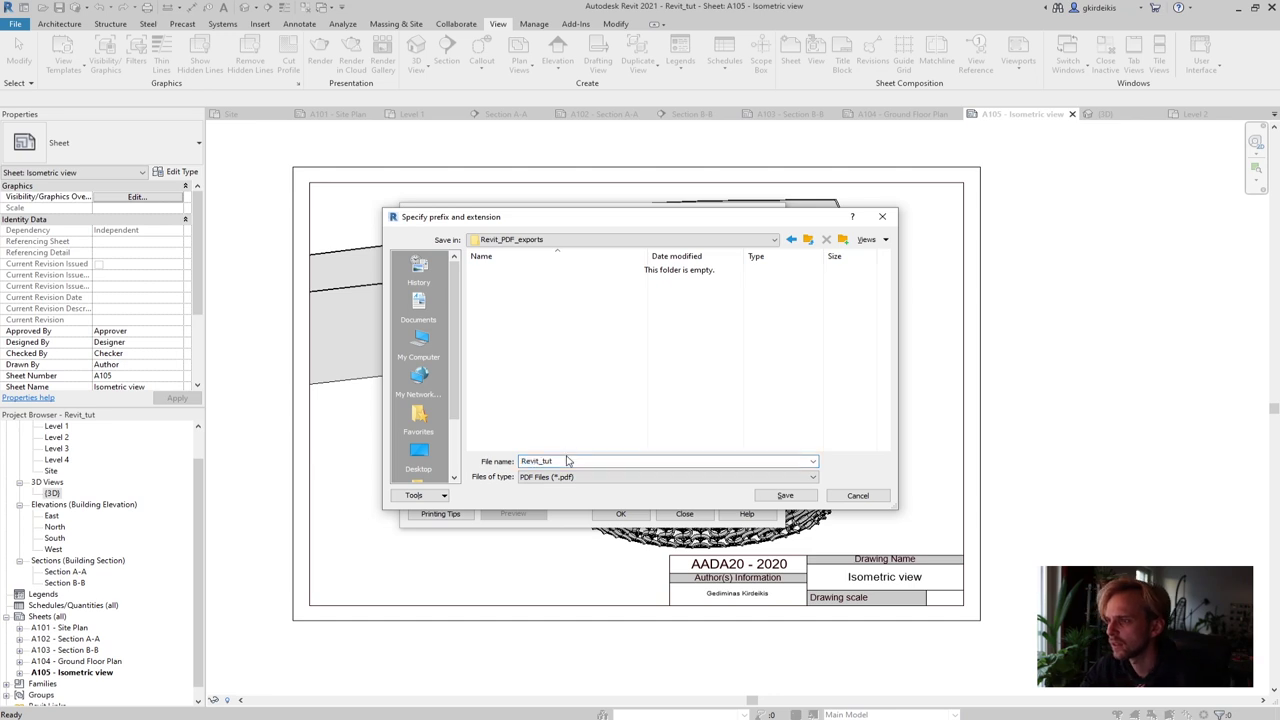
left_click_drag(567, 461, 506, 466)
type("AADA20")
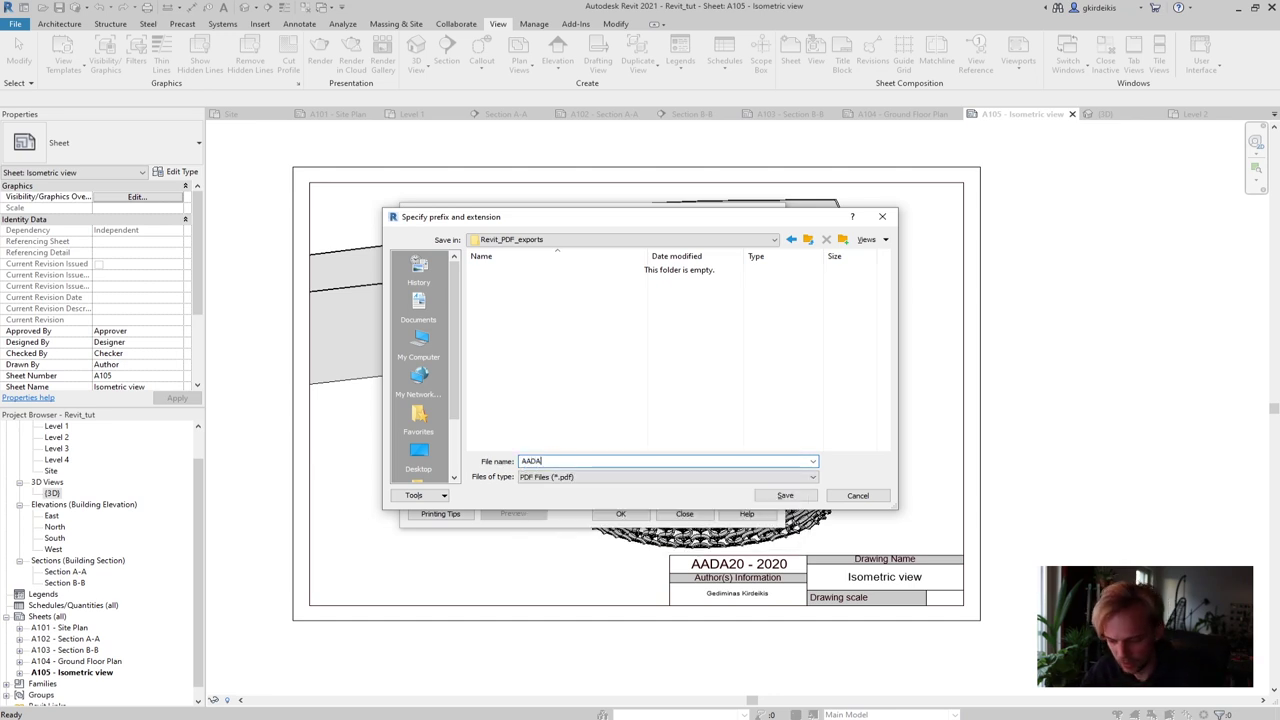
left_click(785, 495)
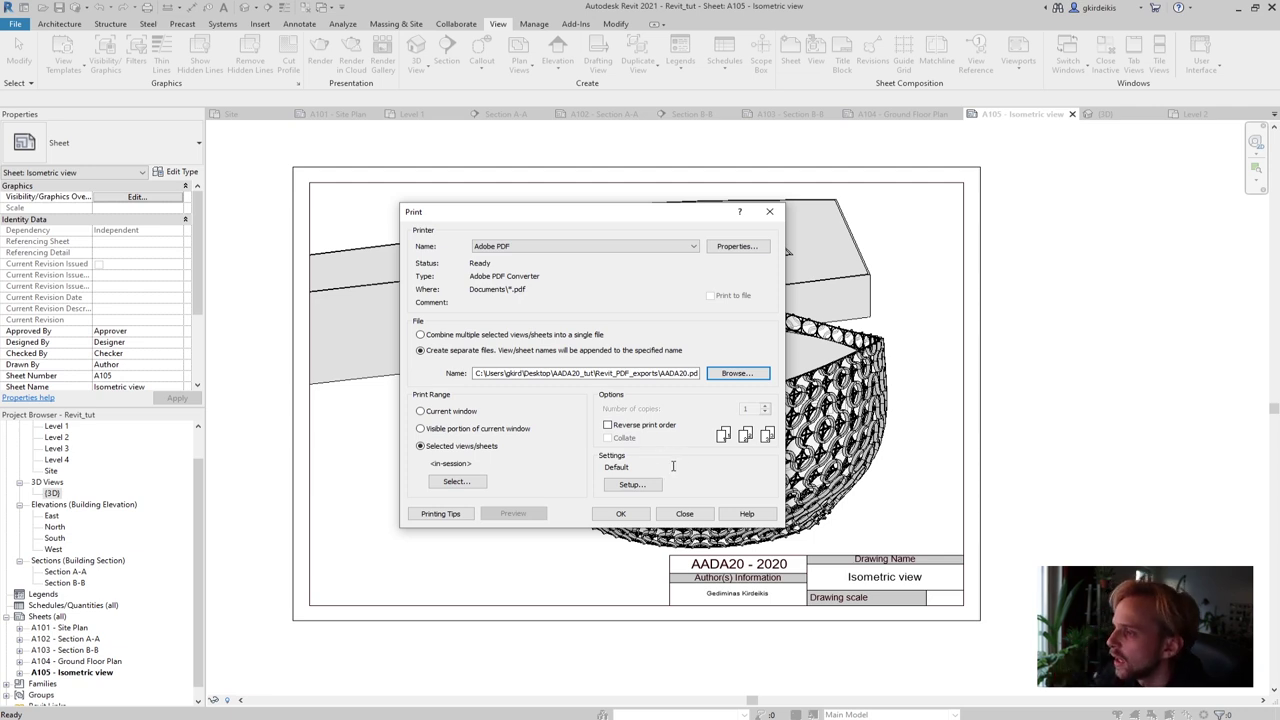
In Print Setup's Default setup, choose A3 paper, 100% zoom and Center placement
left_click(641, 494)
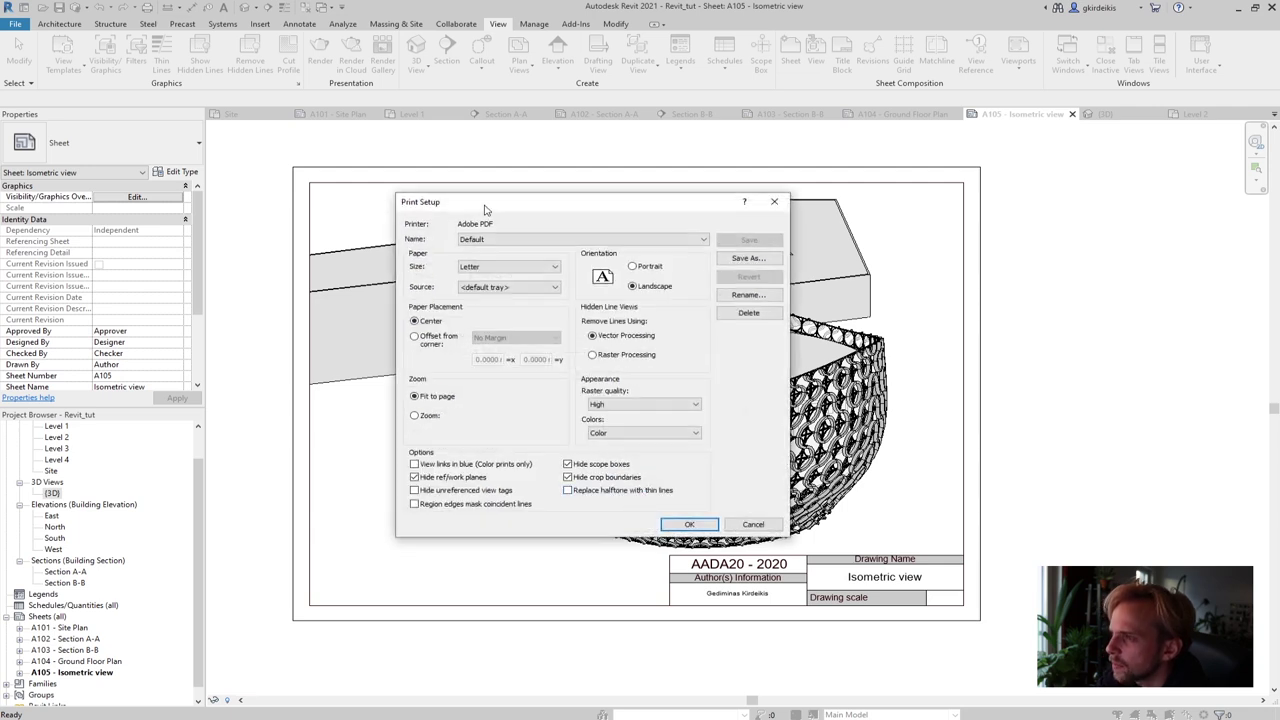
double_click(473, 238)
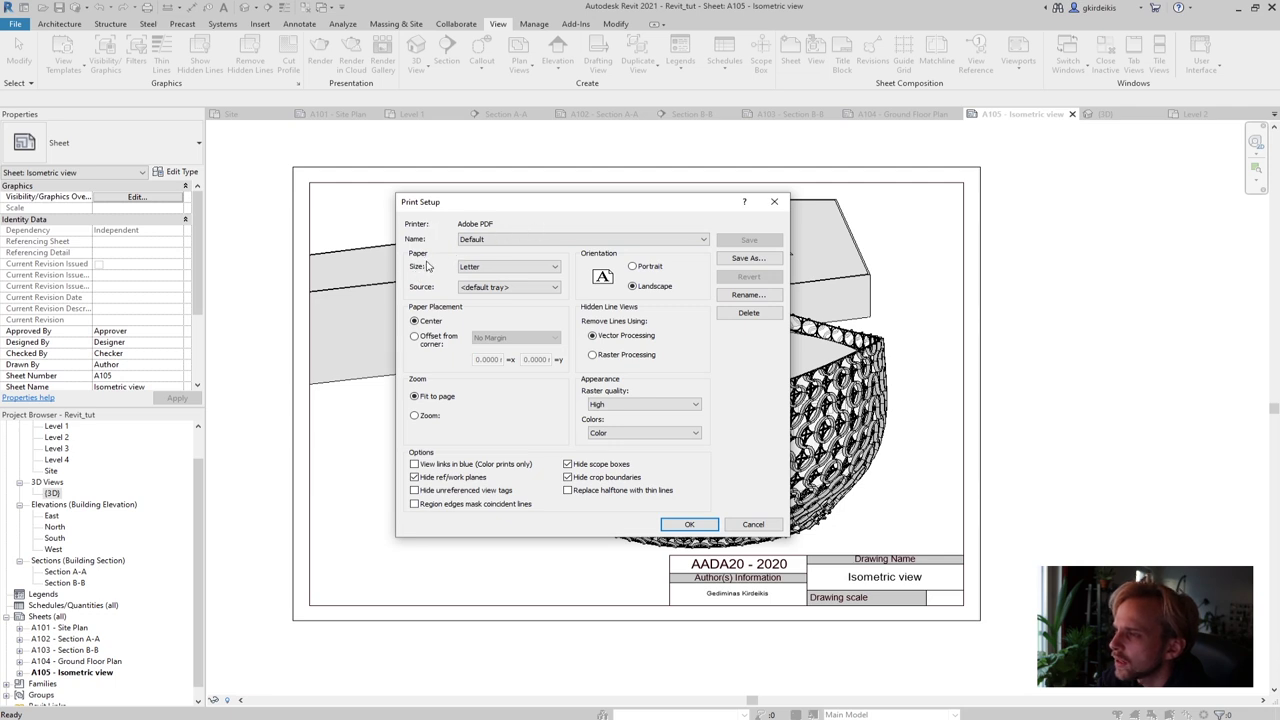
left_click(486, 268)
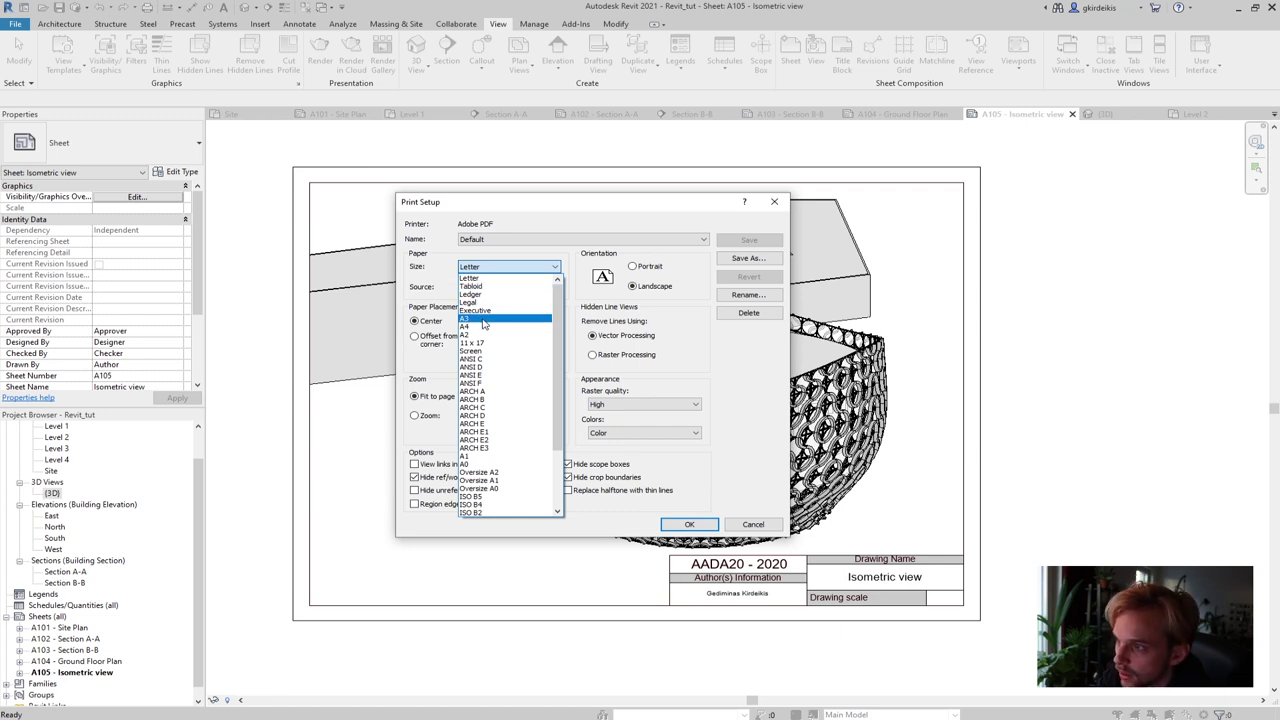
left_click(484, 320)
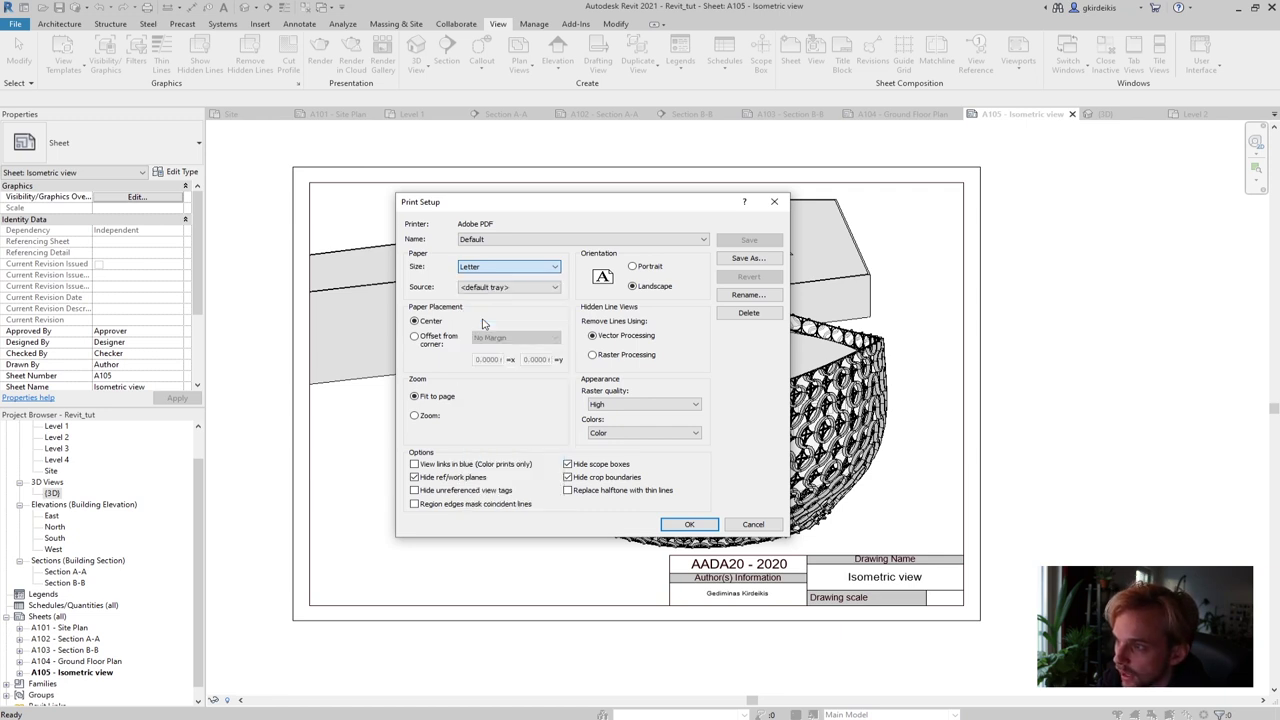
left_click(428, 322)
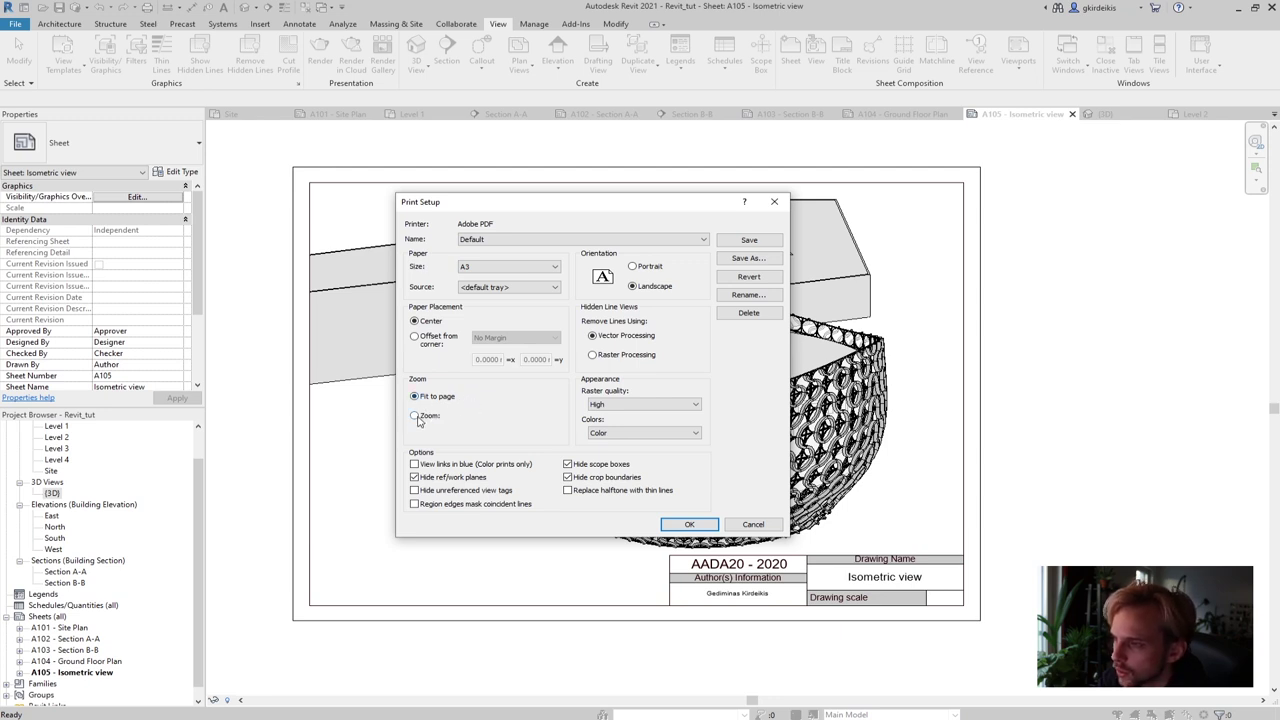
left_click(416, 418)
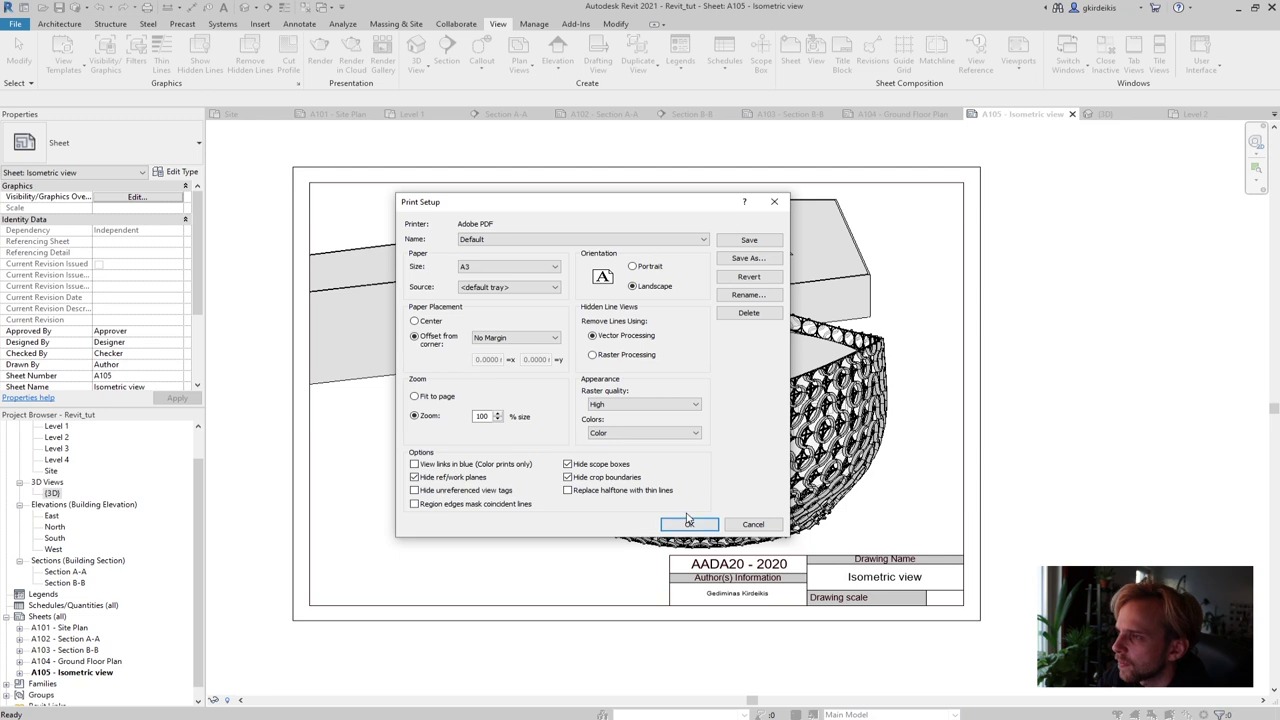
left_click(464, 273)
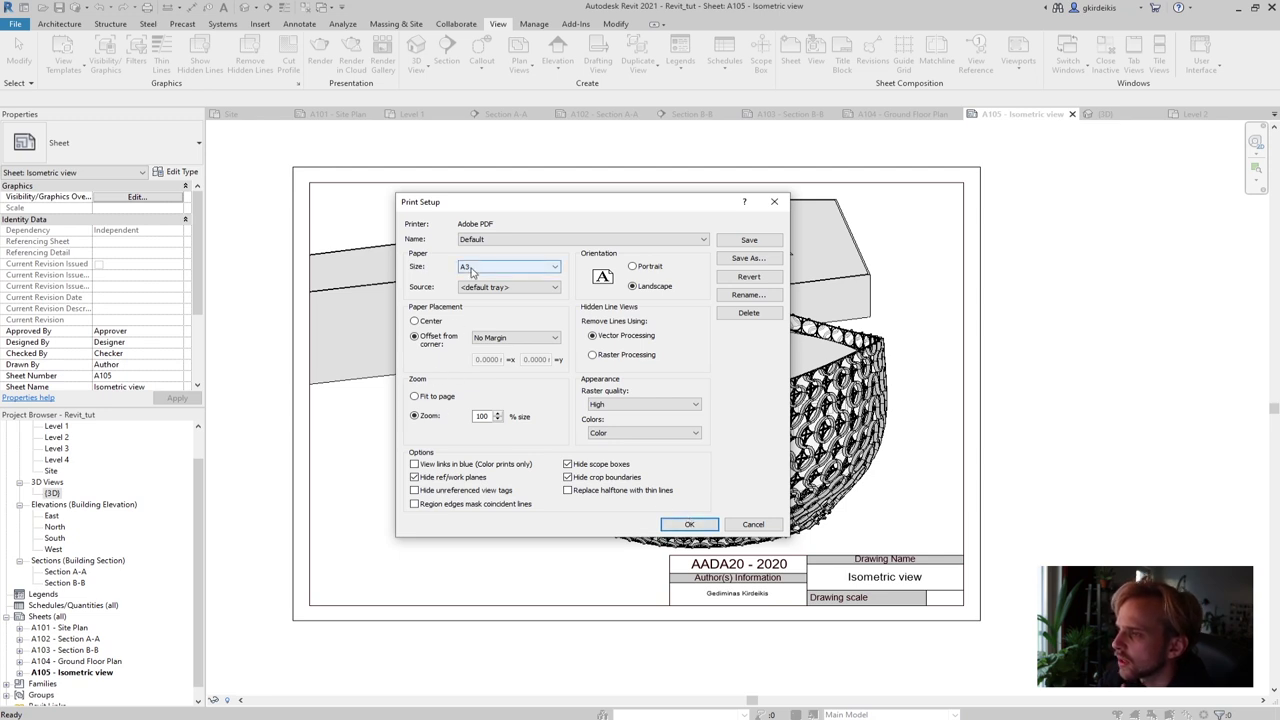
left_click(414, 321)
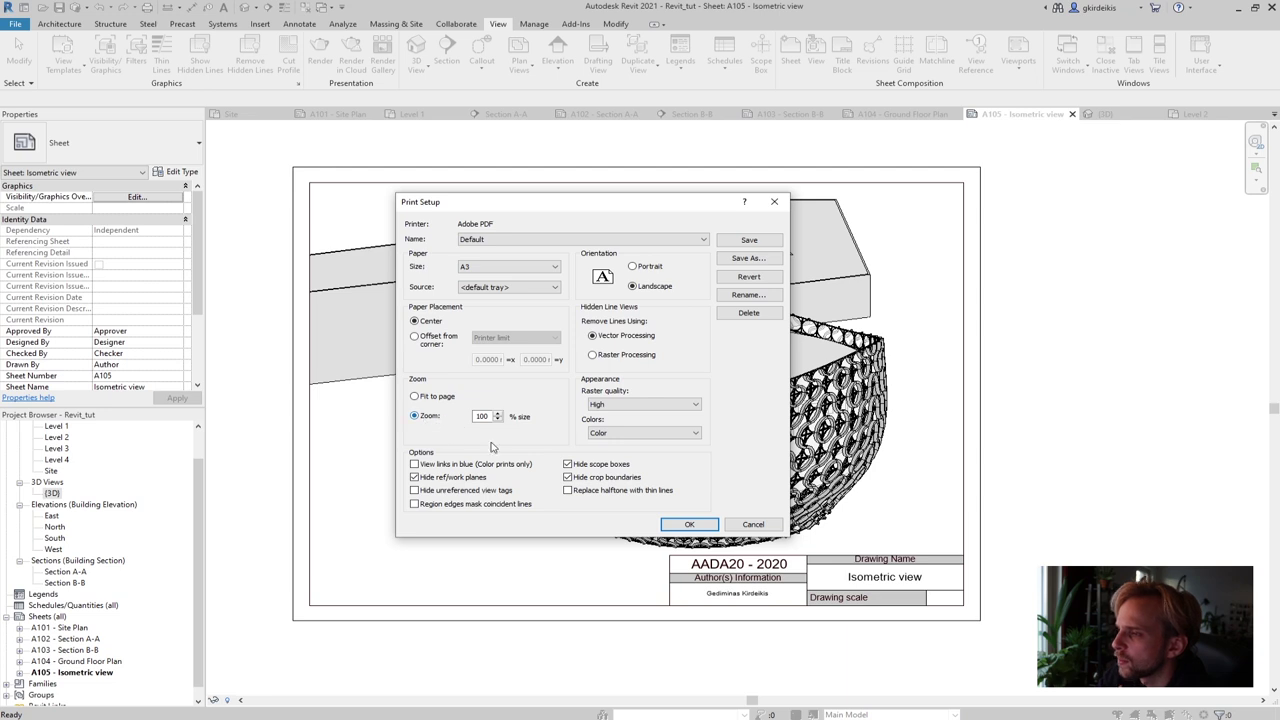
left_click(689, 525)
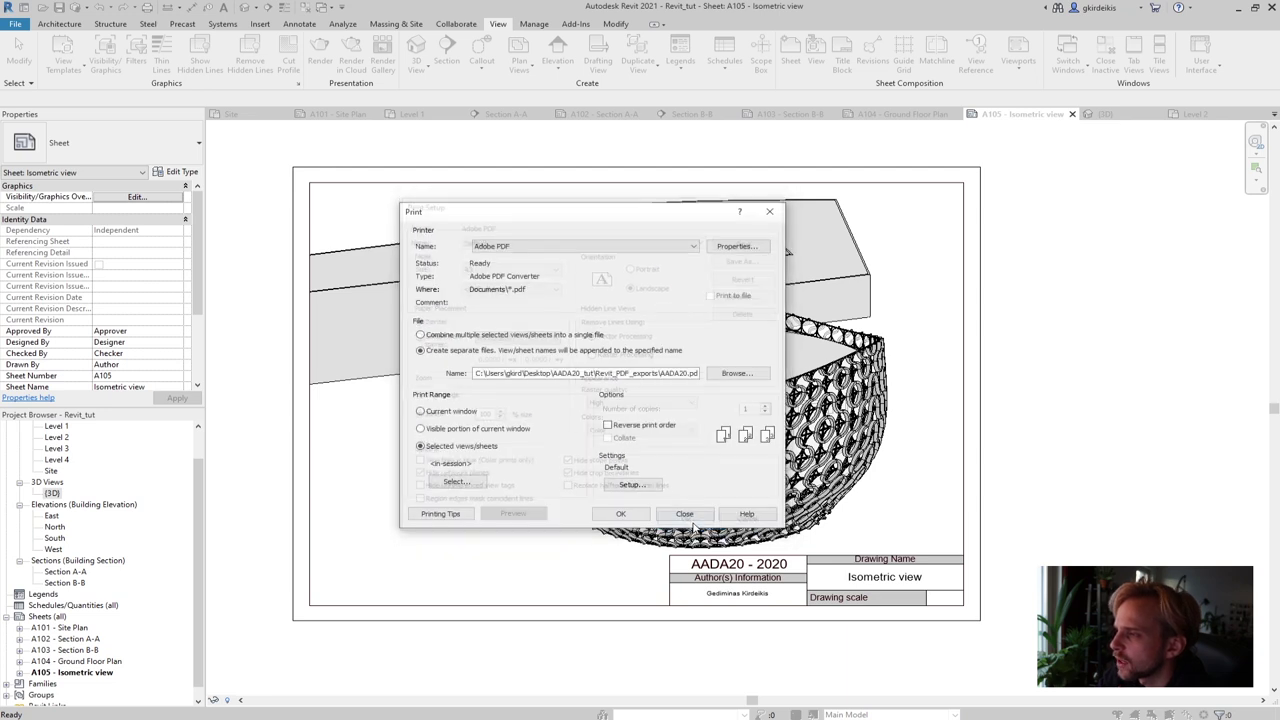
Print separate PDFs, saving the Site Plan and Section A-A sheets into Revit_PDF_exports
left_click(621, 514)
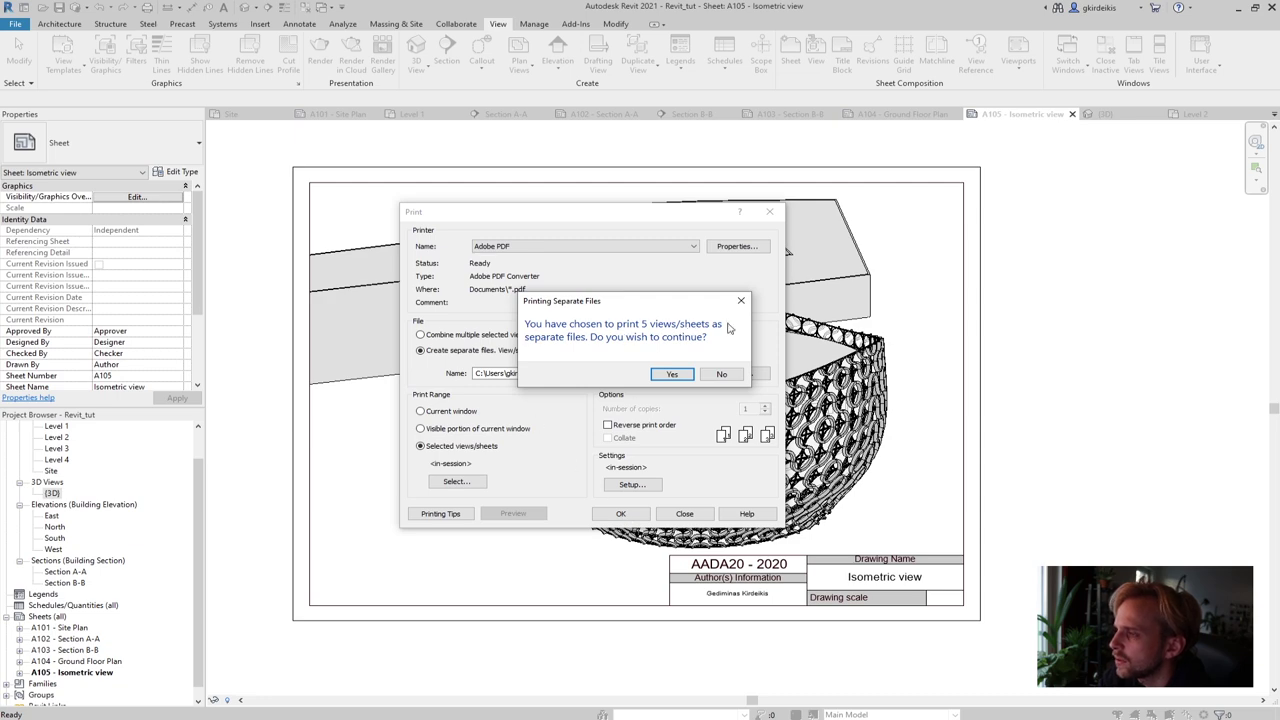
left_click(673, 374)
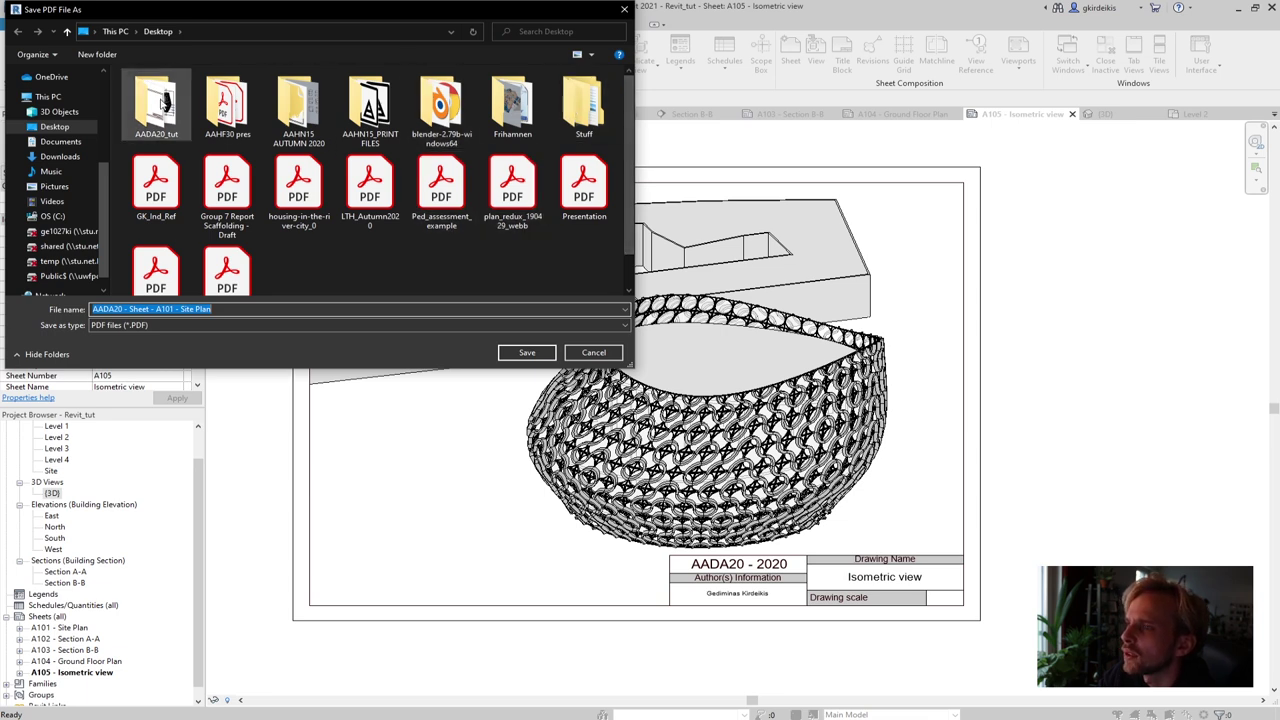
double_click(165, 108)
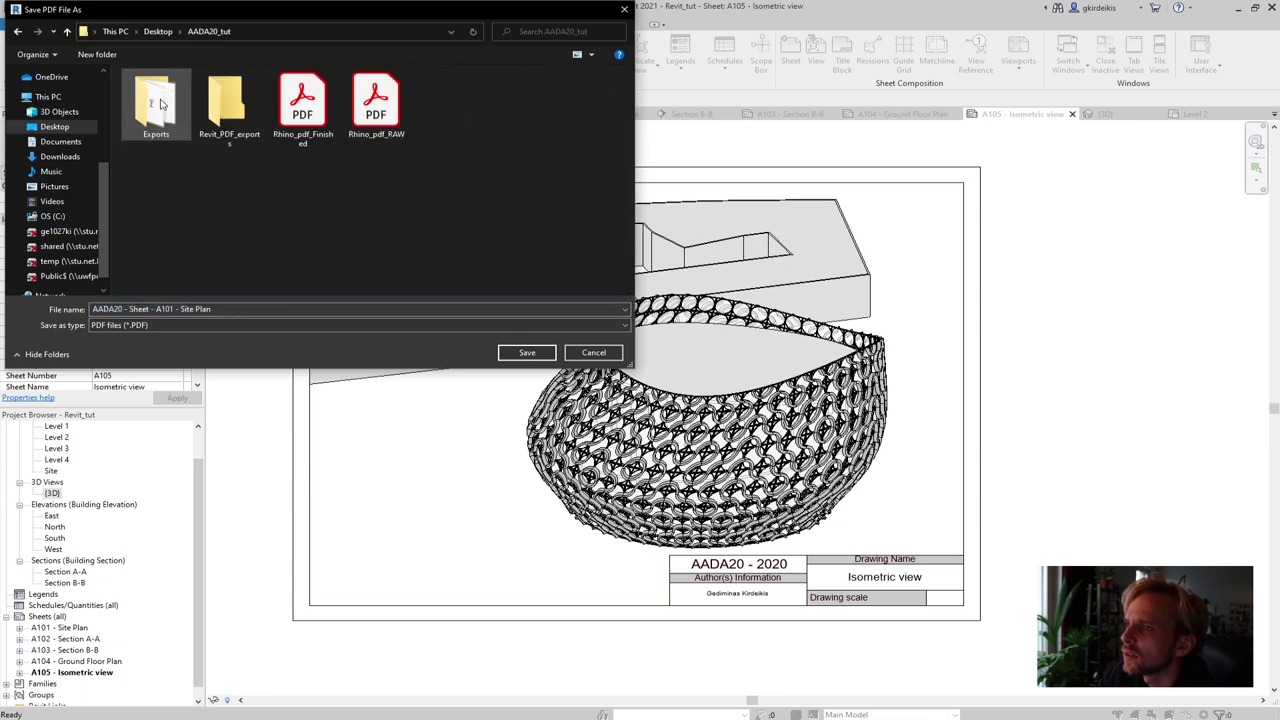
double_click(229, 105)
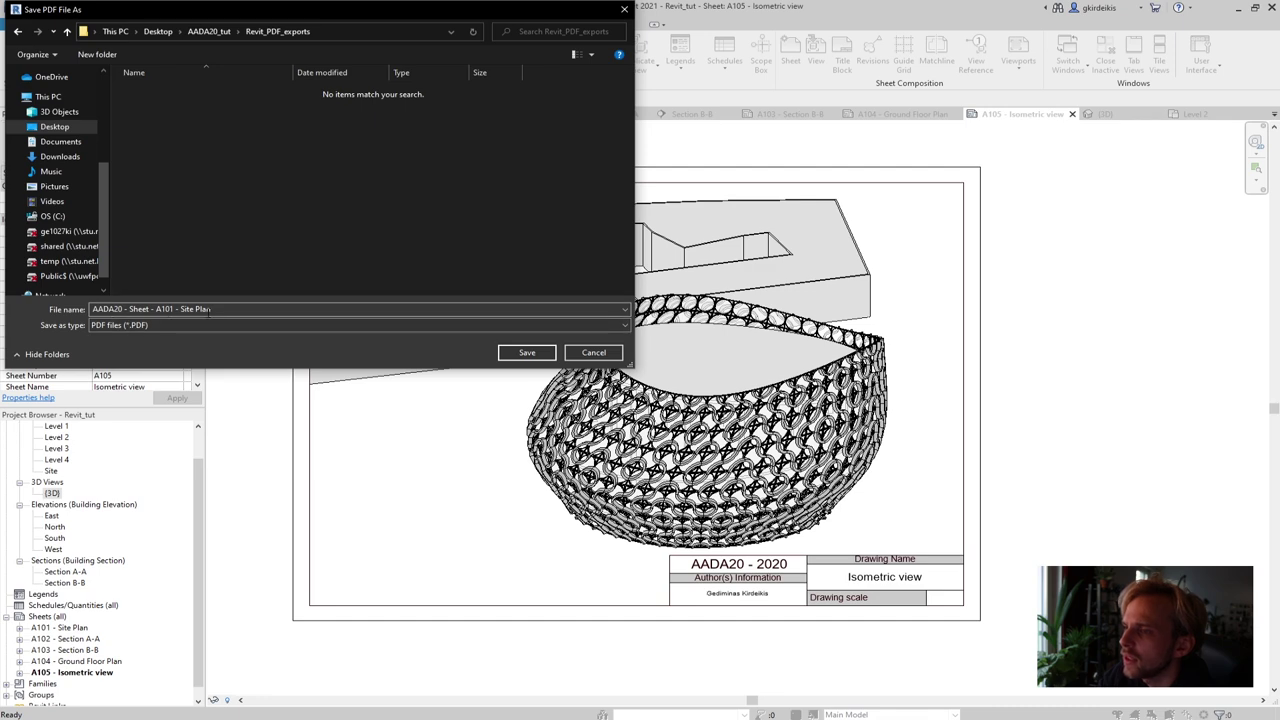
left_click(527, 352)
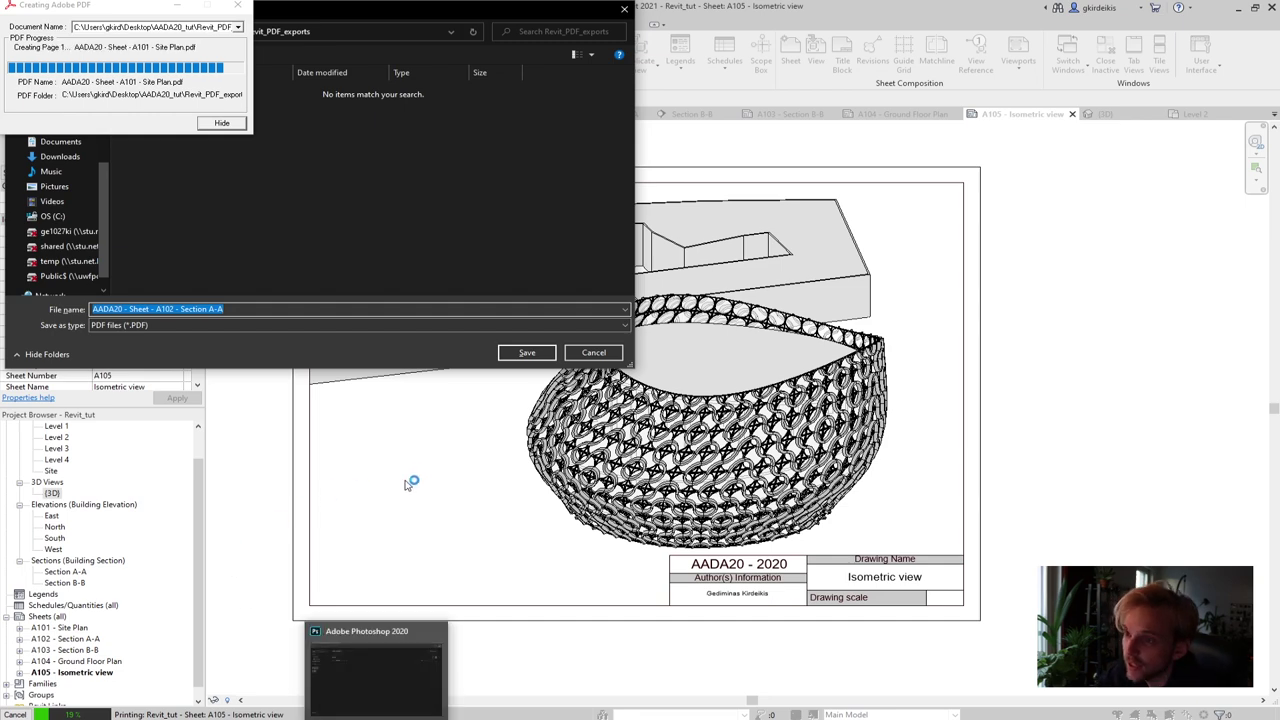
left_click(527, 352)
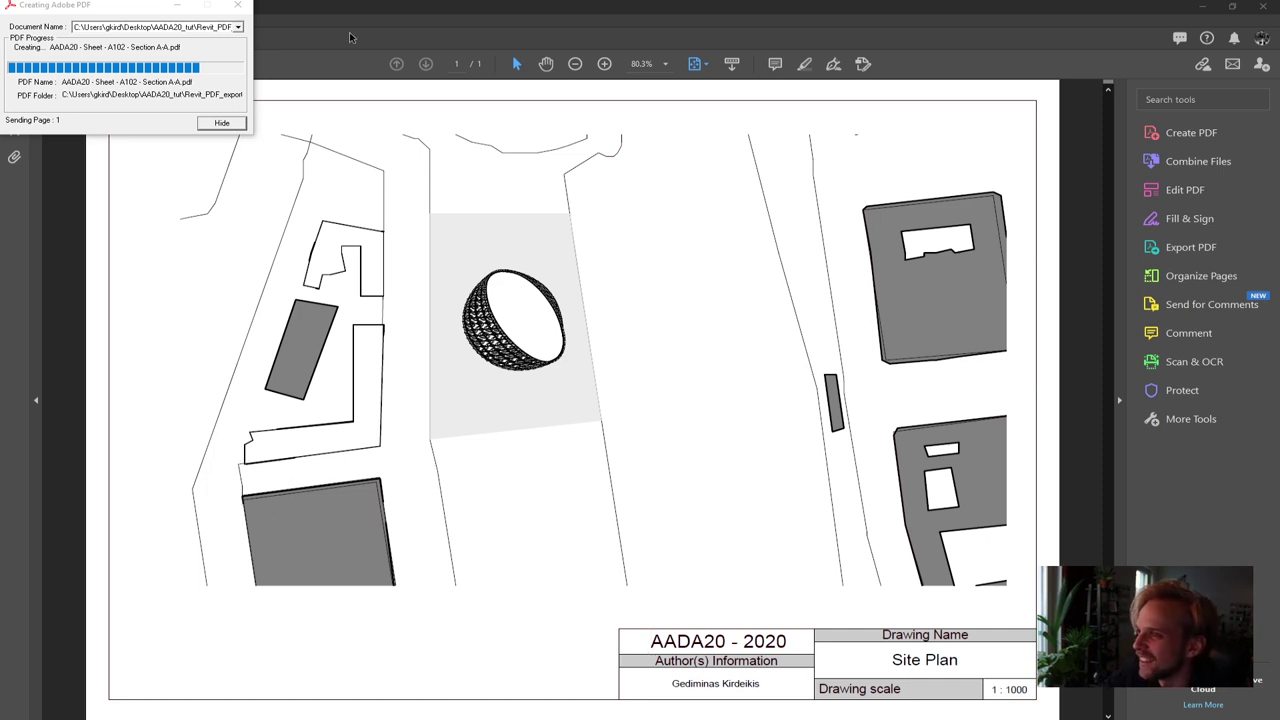
Bring the project folder window forward and open the Revit_PDF_exports folder
left_click(191, 51)
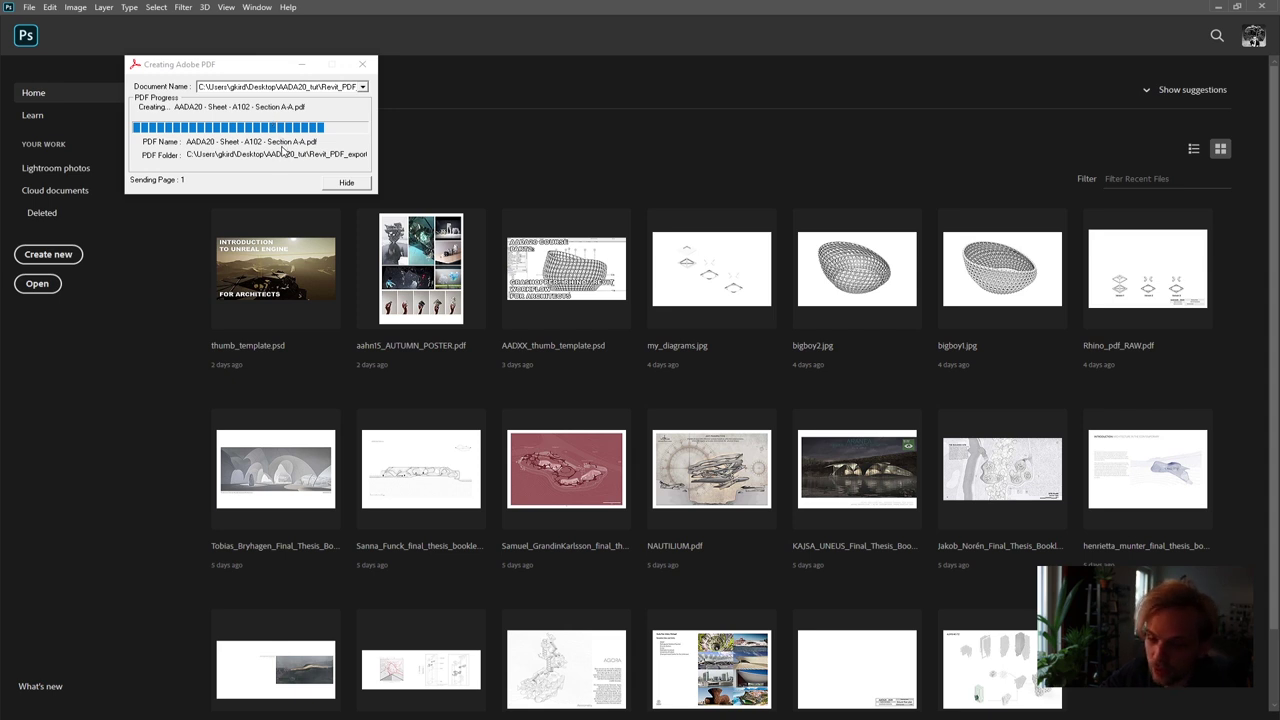
mouse_move(45, 712)
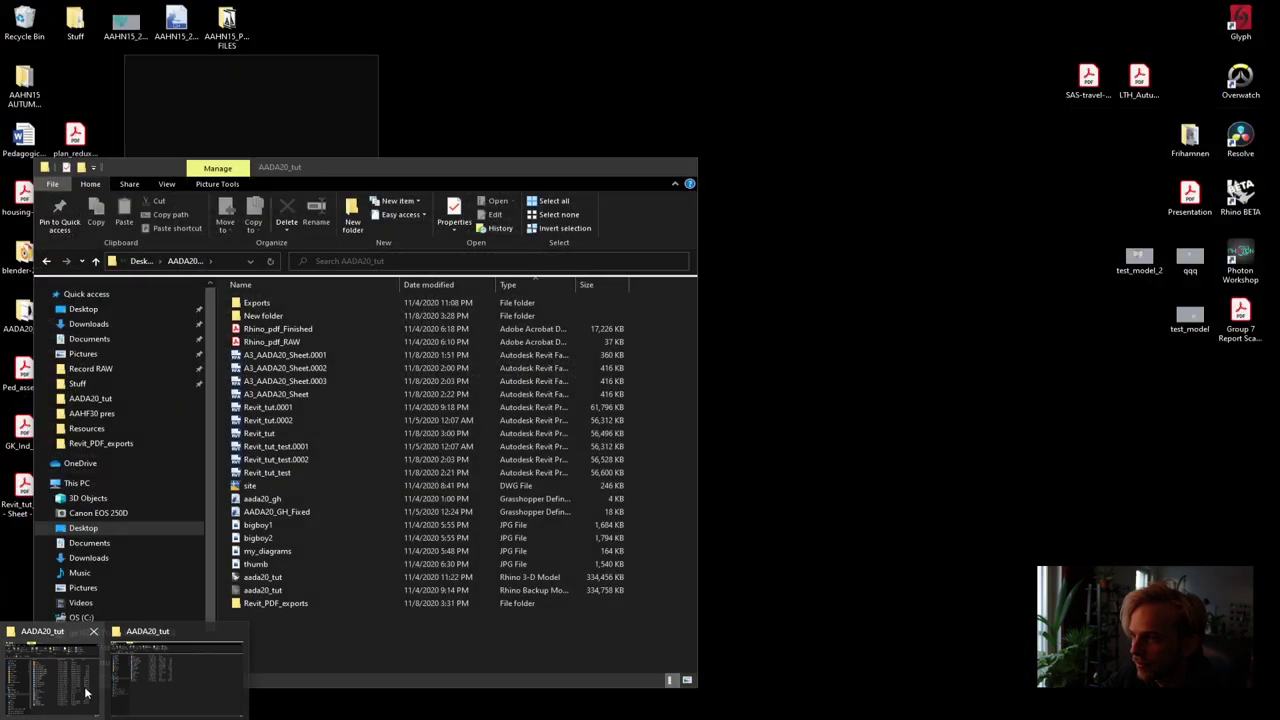
left_click(86, 692)
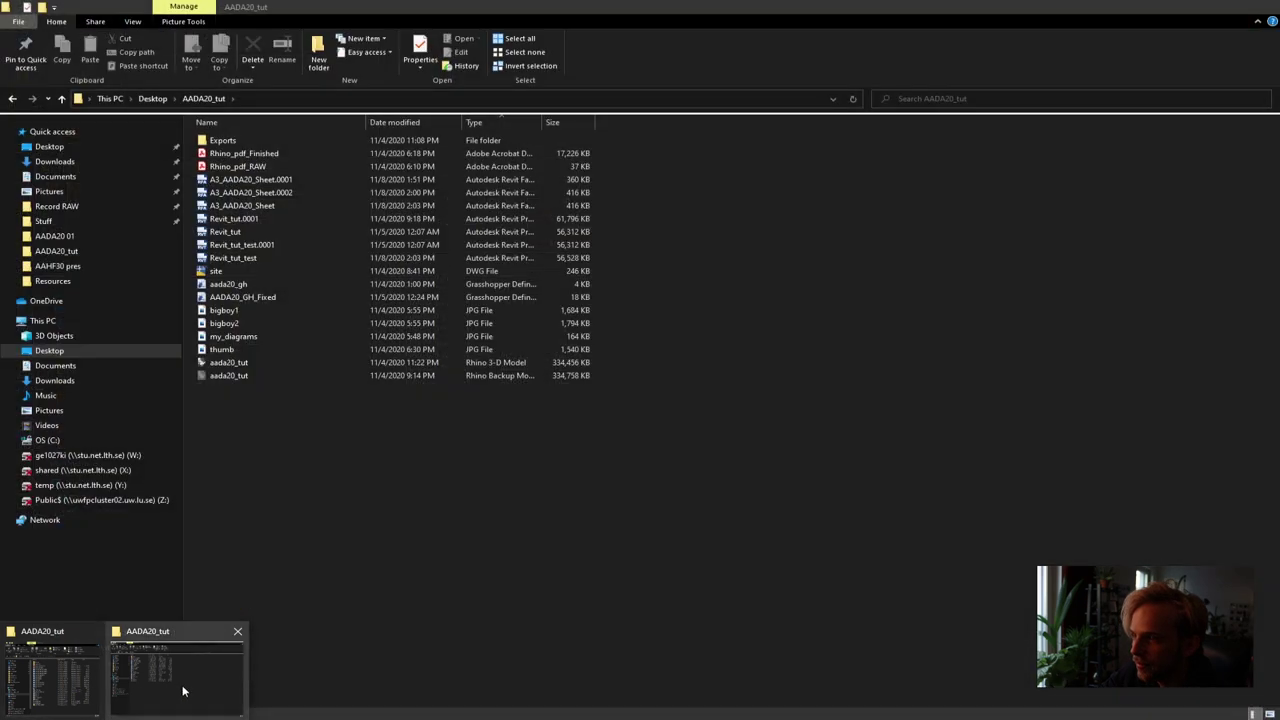
left_click_drag(252, 66, 172, 192)
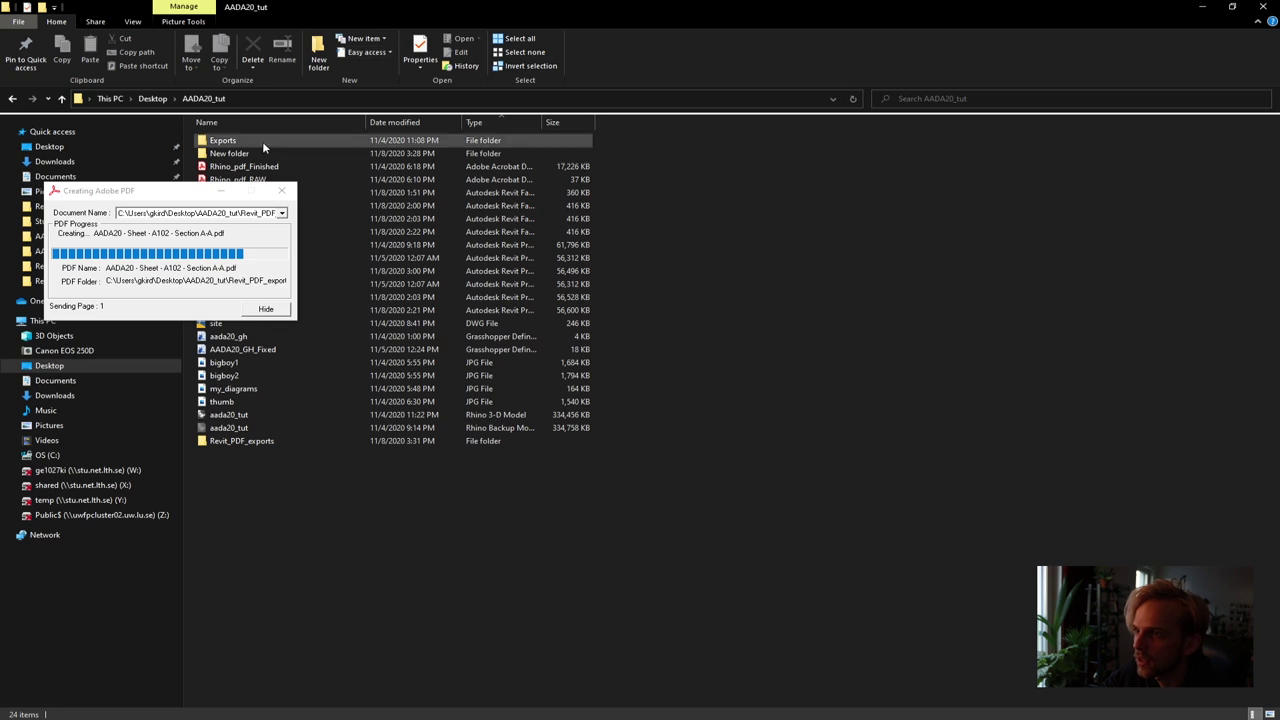
left_click(255, 440)
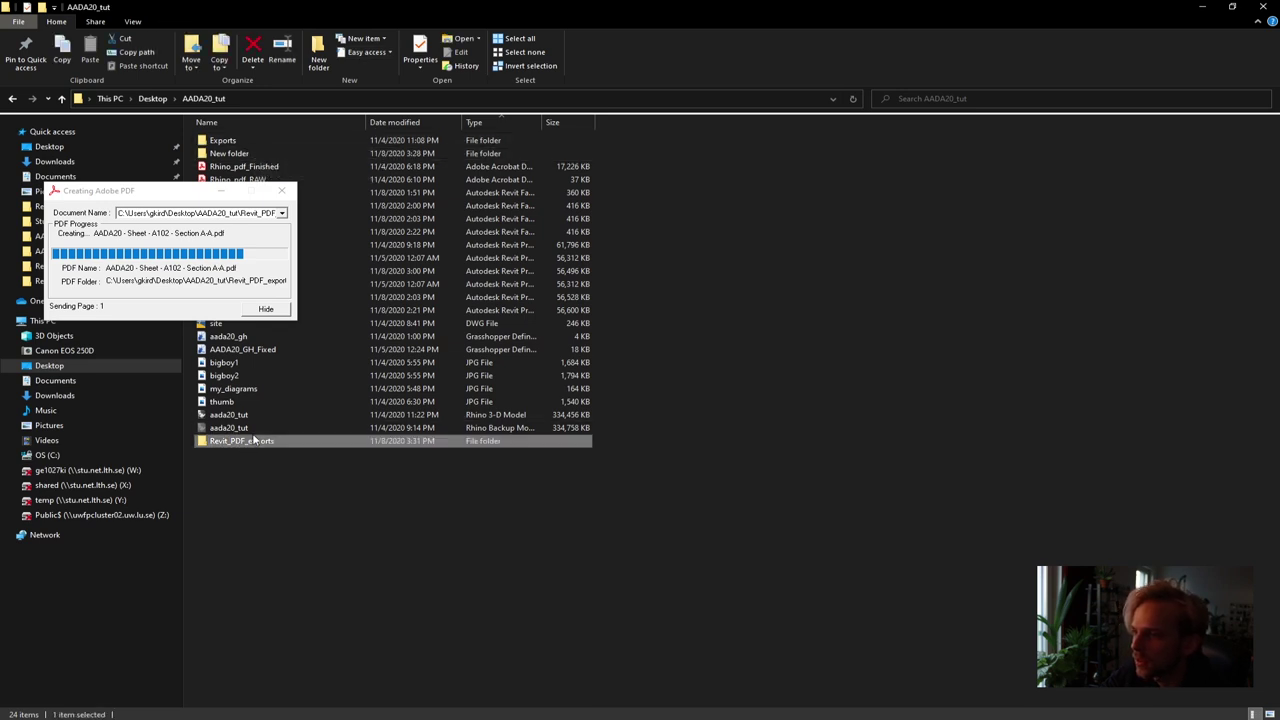
double_click(248, 445)
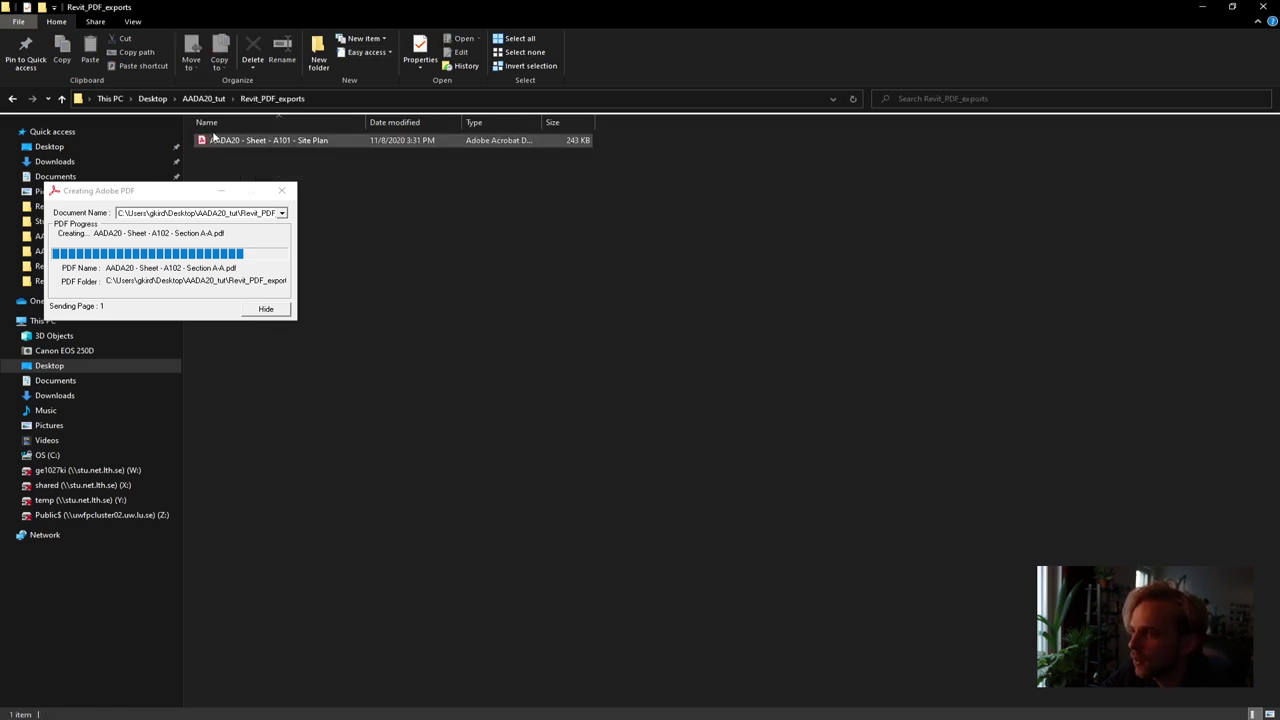
Open the exported Site Plan PDF in Acrobat to check it, then close it
left_click(250, 145)
double_click(250, 142)
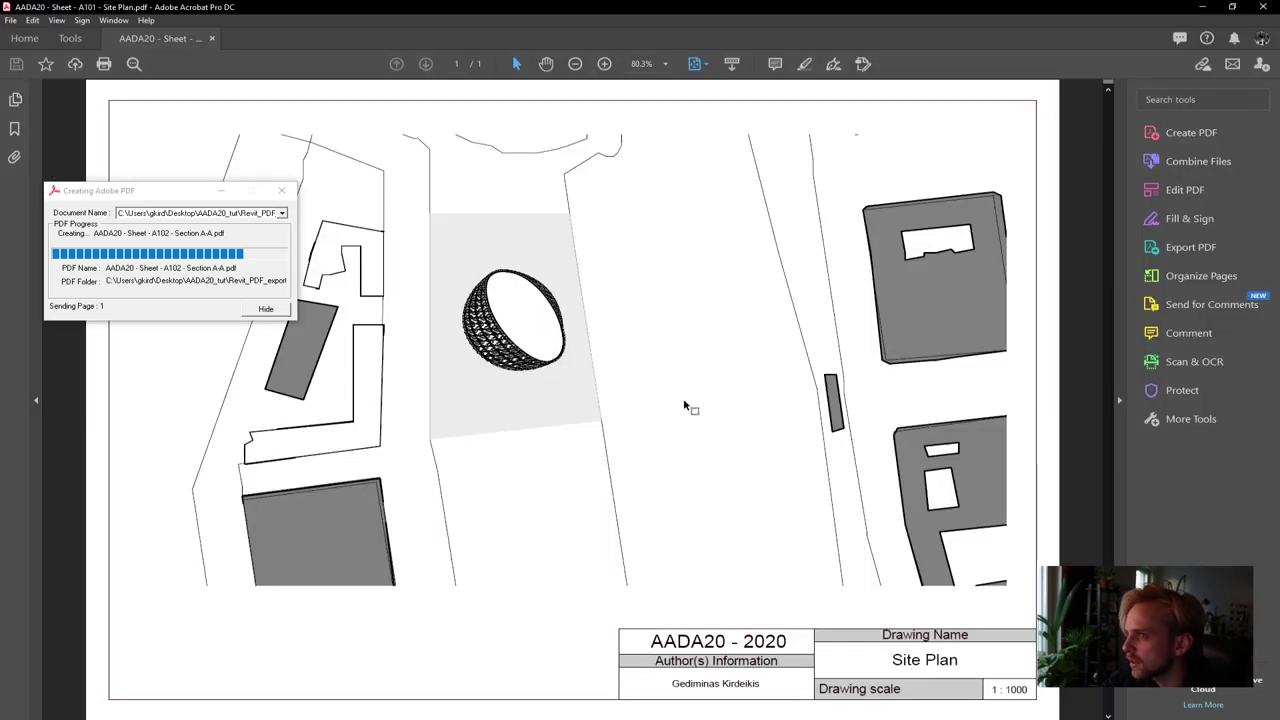
left_click(210, 38)
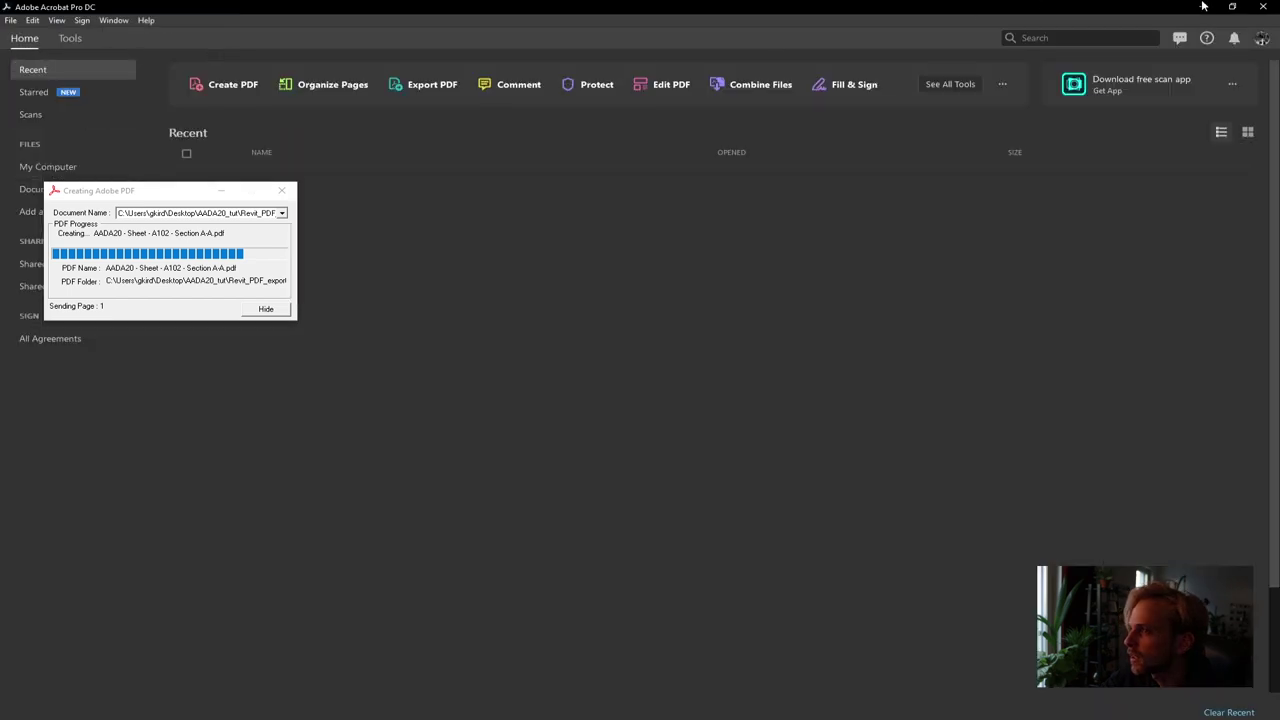
left_click(1272, 6)
Import the Site Plan PDF into Photoshop with Media Box crop, then add an empty layer
left_click_drag(234, 139, 560, 154)
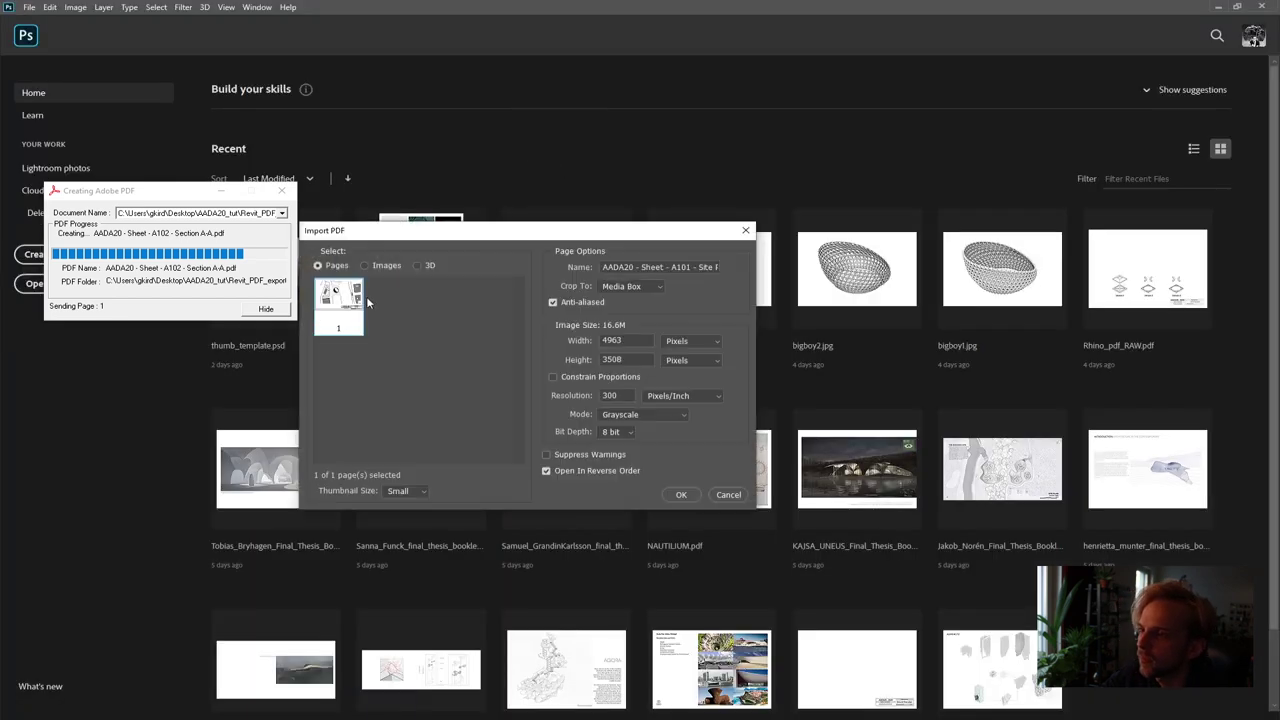
left_click(655, 287)
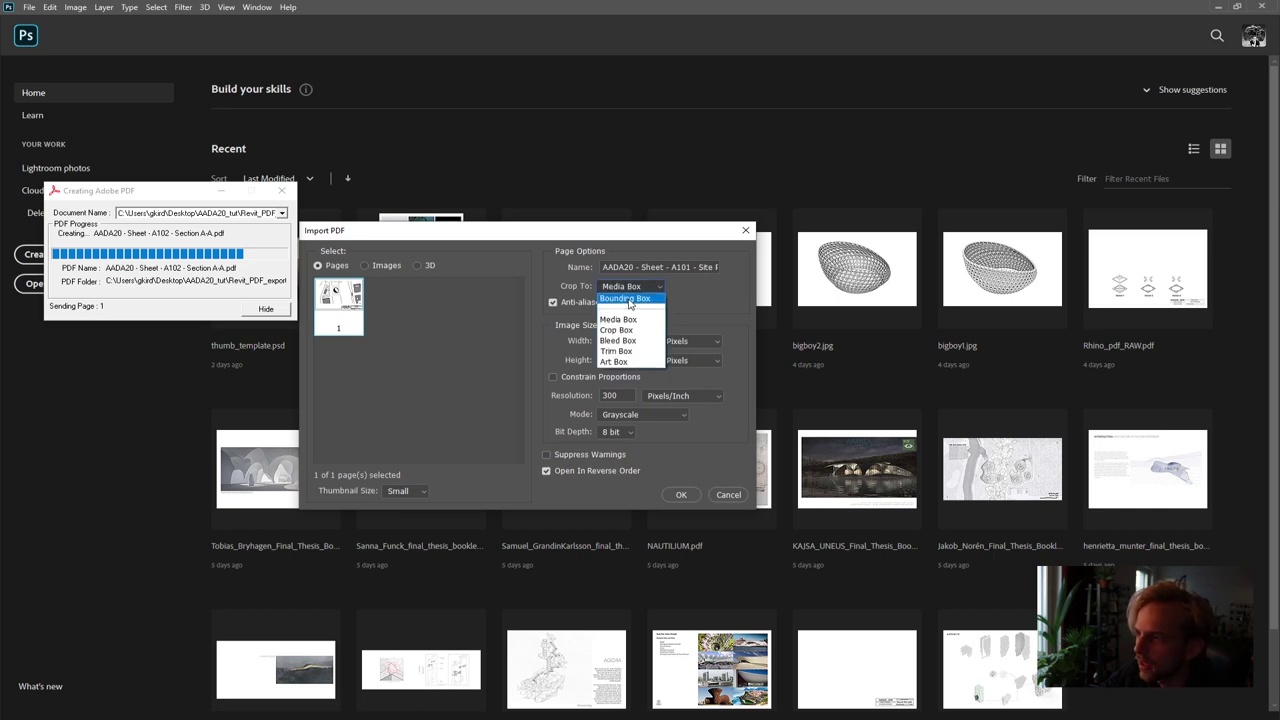
left_click(630, 288)
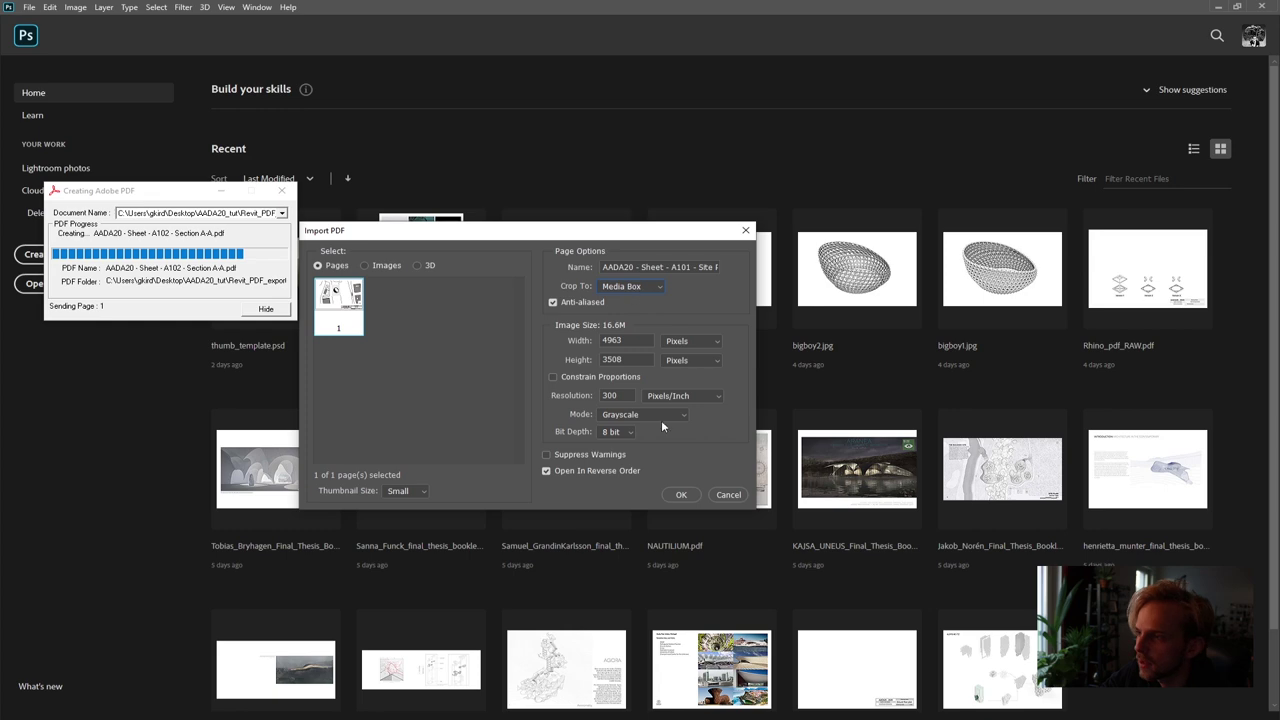
left_click(678, 494)
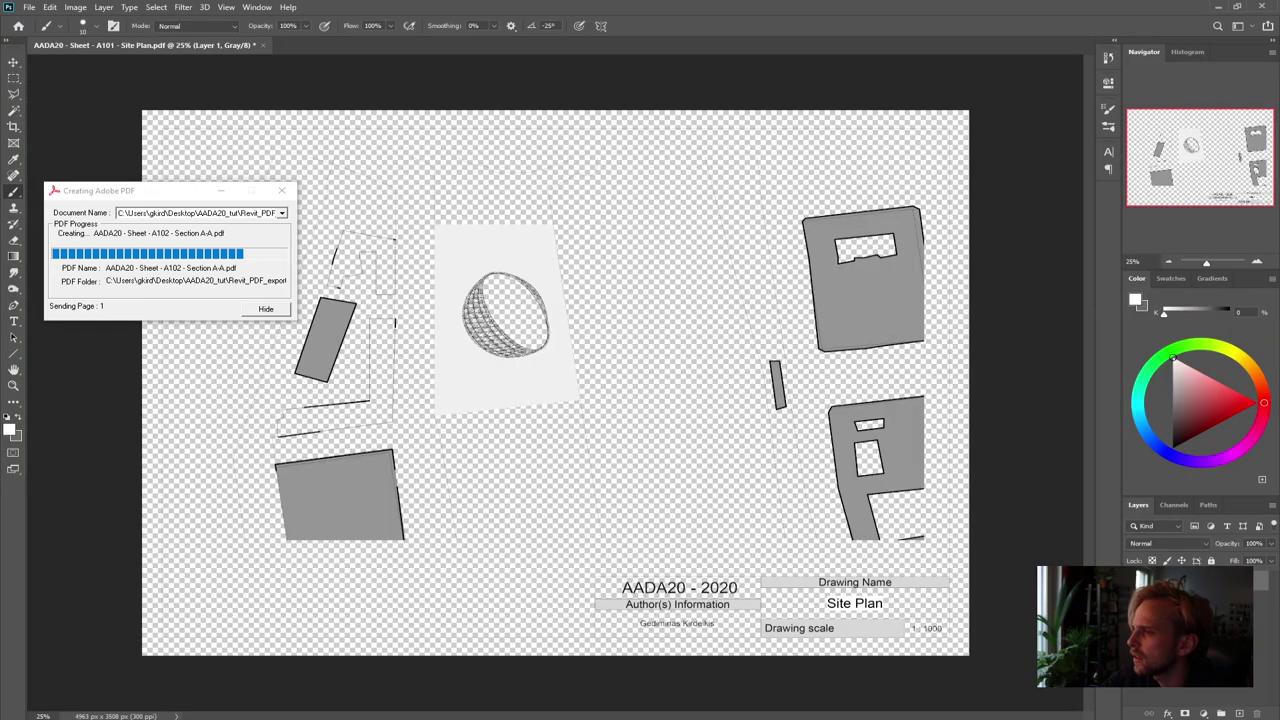
left_click(1239, 713)
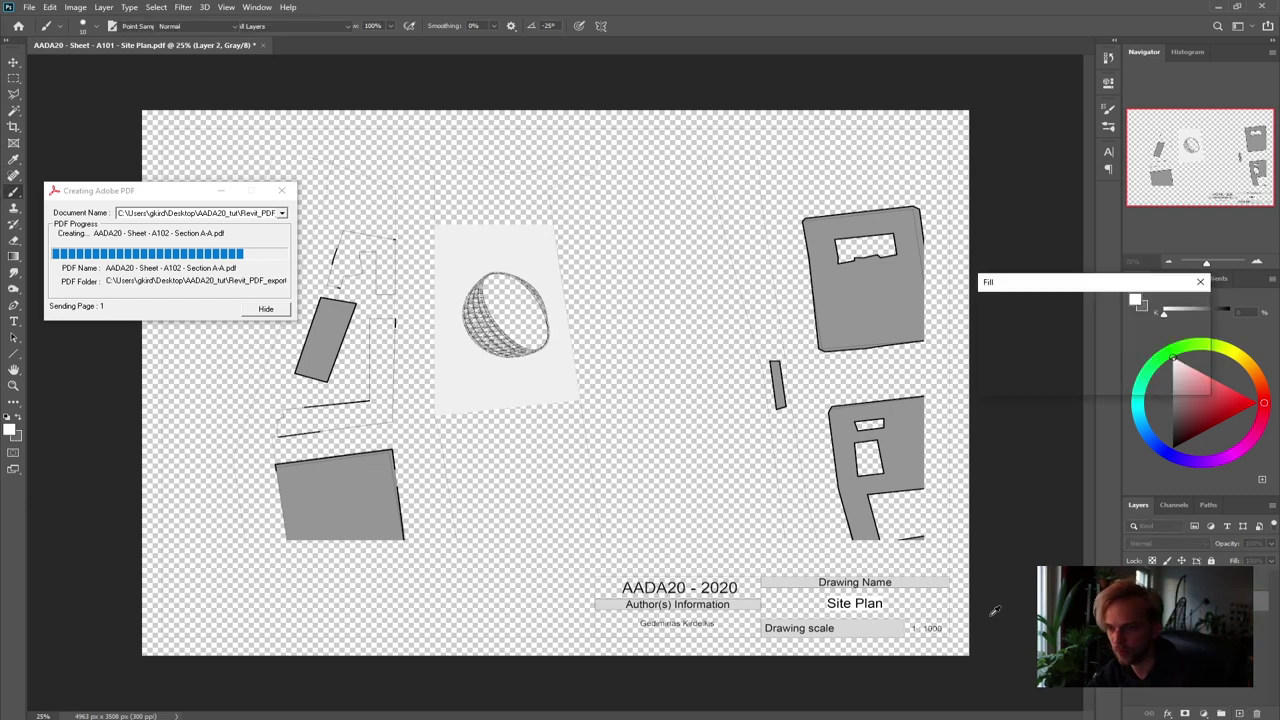
Fill the new layer with white, zoom to the buildings left of the ring, and reselect Layer 1
key("alt+BackSpace")
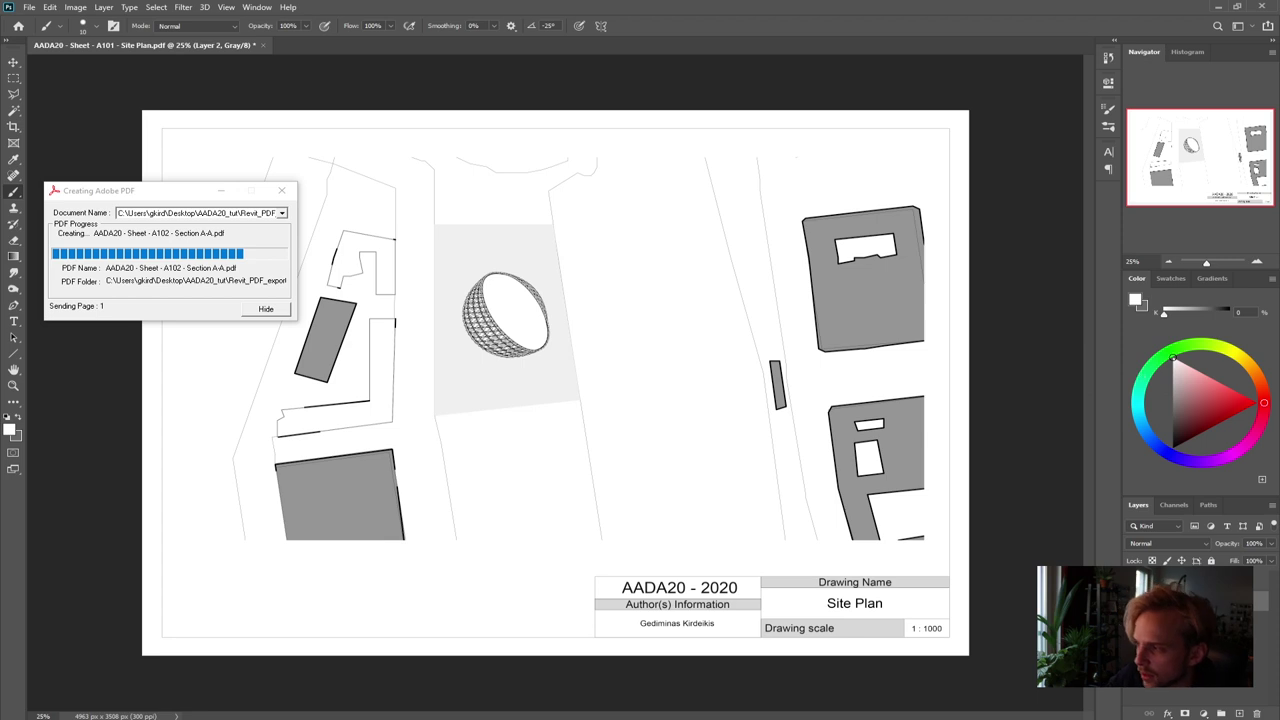
left_click(1257, 261)
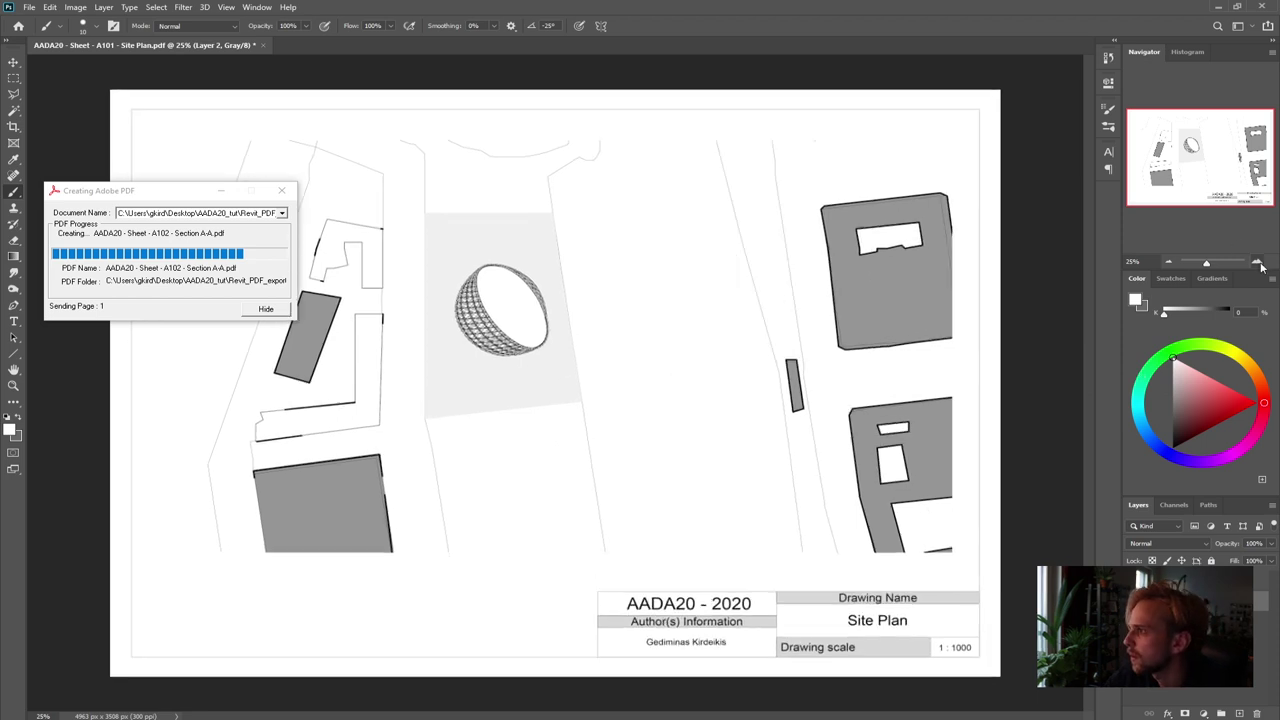
left_click(1257, 261)
left_click(1257, 261)
left_click_drag(1203, 160, 1151, 154)
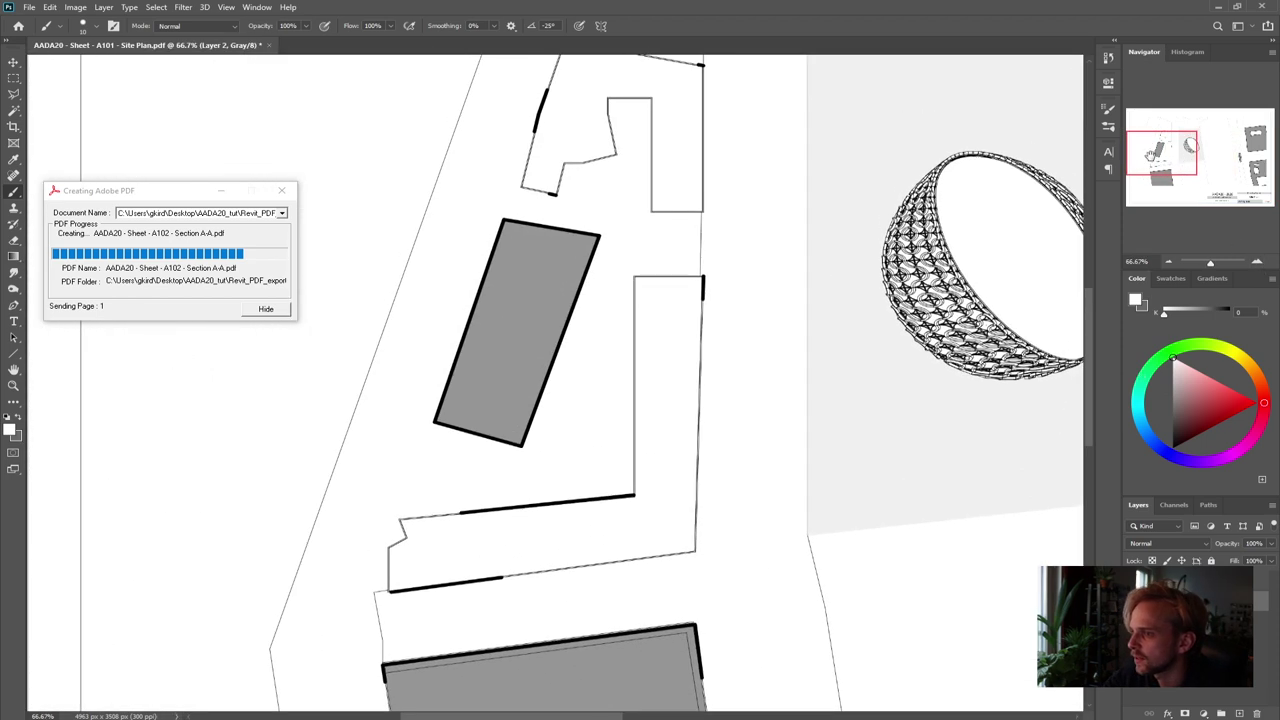
scroll(717, 324, "up", 2)
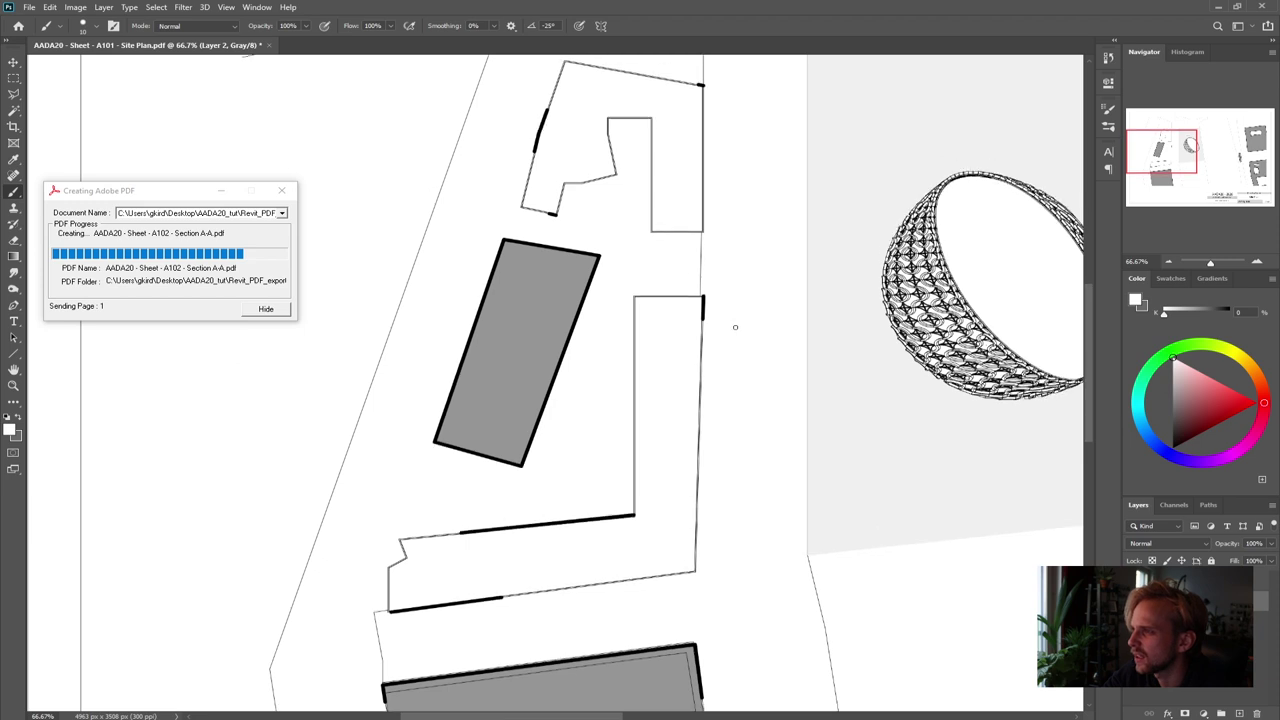
scroll(354, 239, "up", 2)
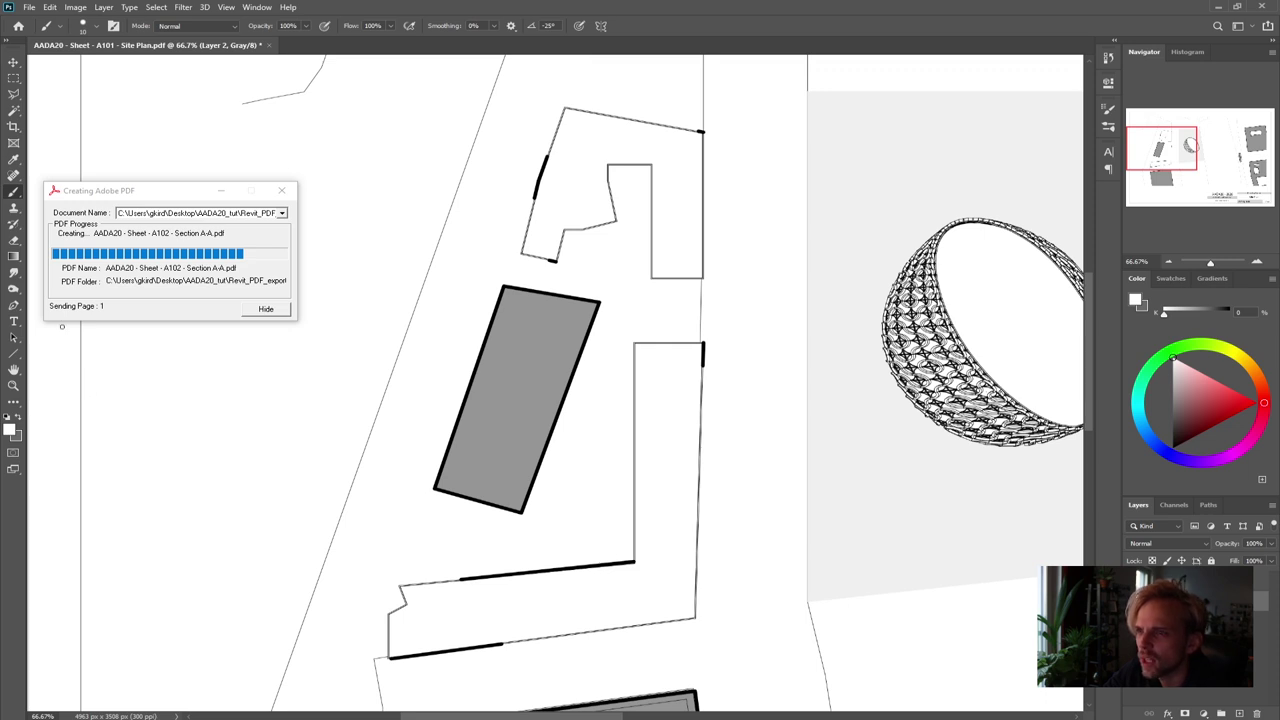
key("alt+bracketleft")
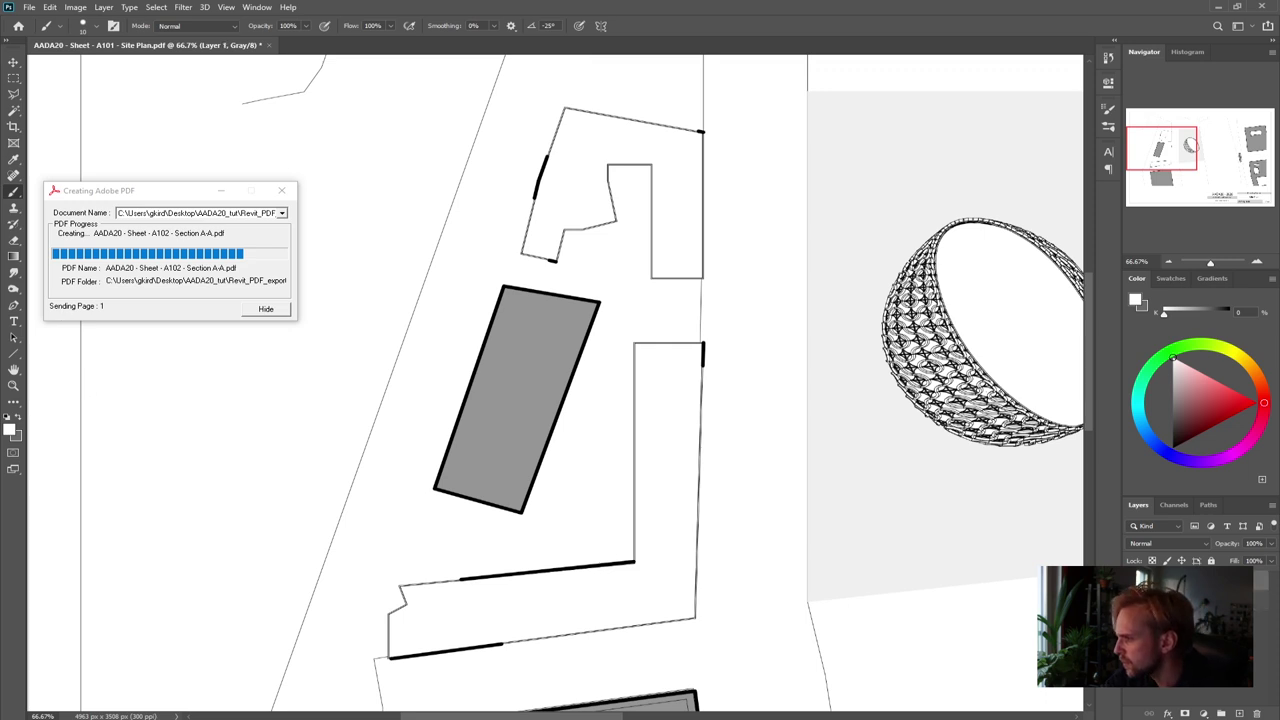
Magic Wand-select the two empty building shapes and fill them with grey #959595
left_click(14, 110)
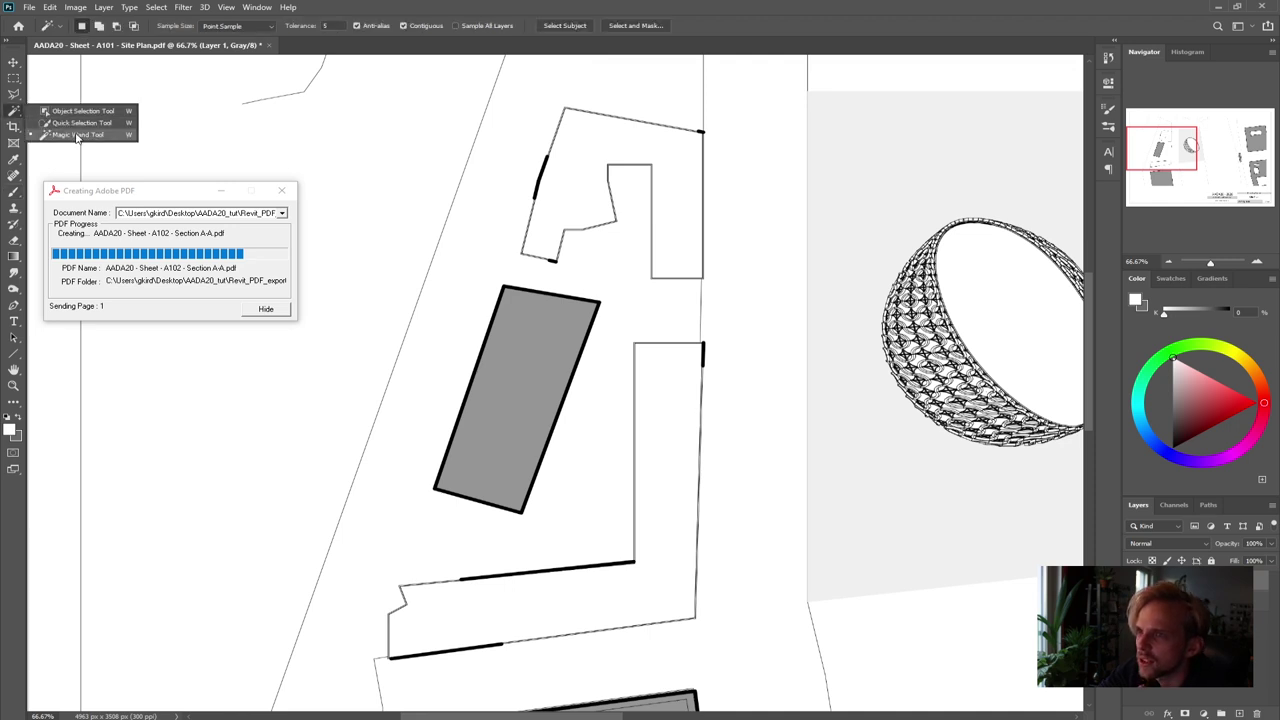
left_click(75, 133)
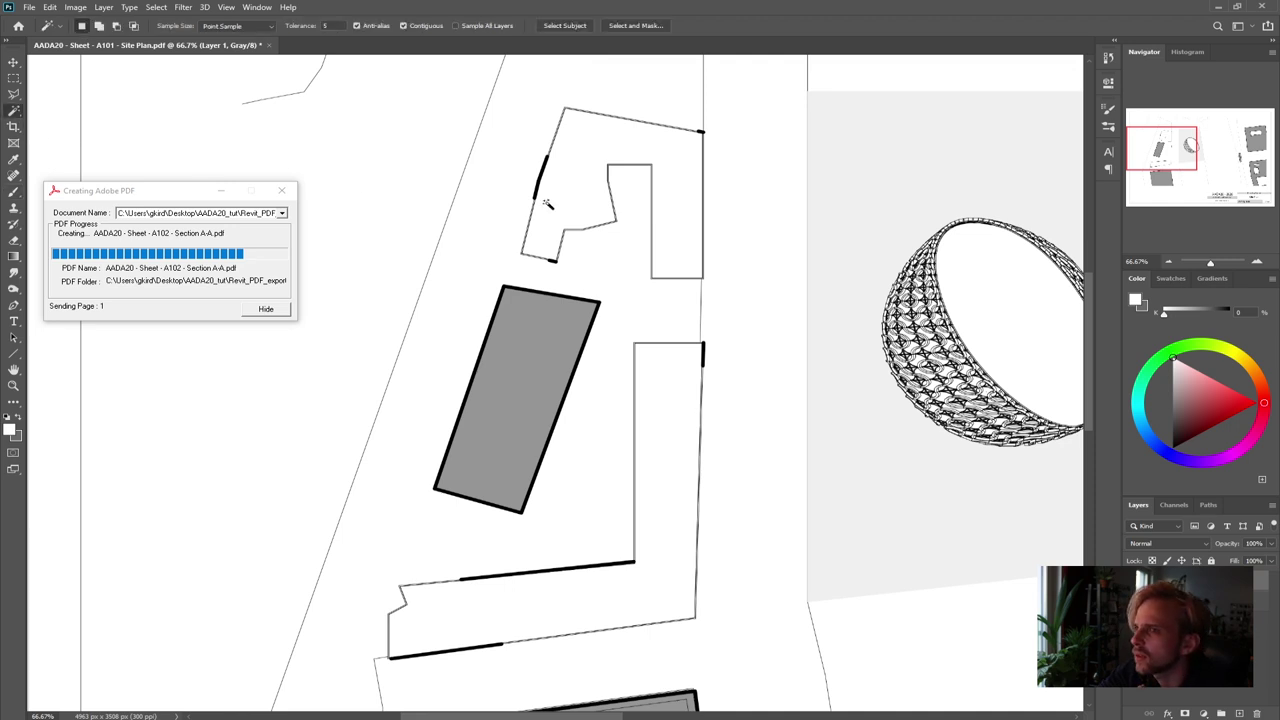
left_click(662, 427, "shift")
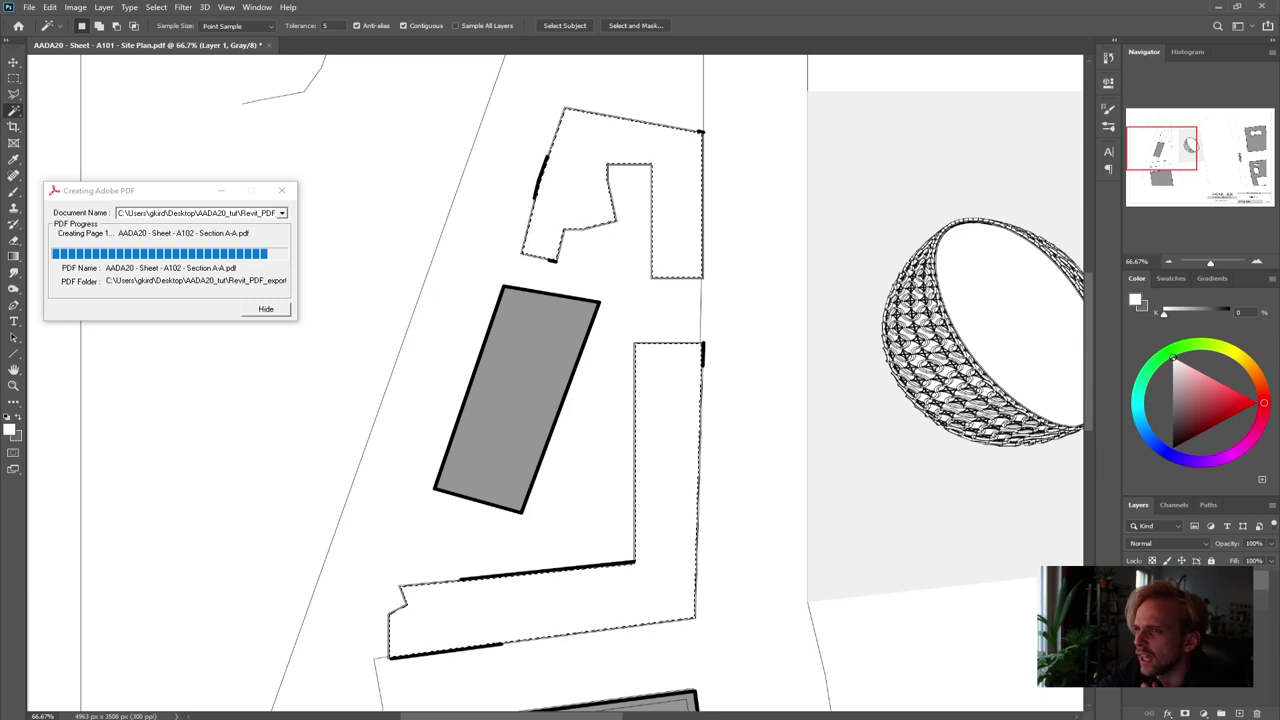
left_click(10, 430)
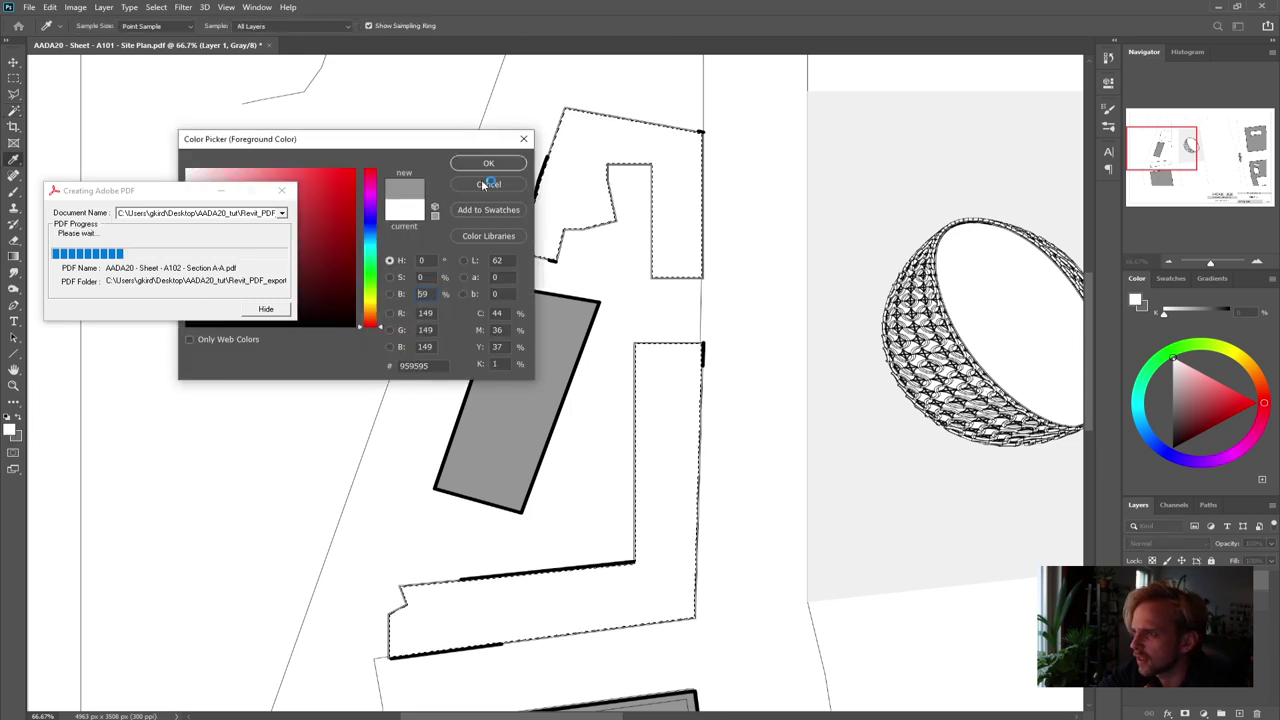
left_click(488, 163)
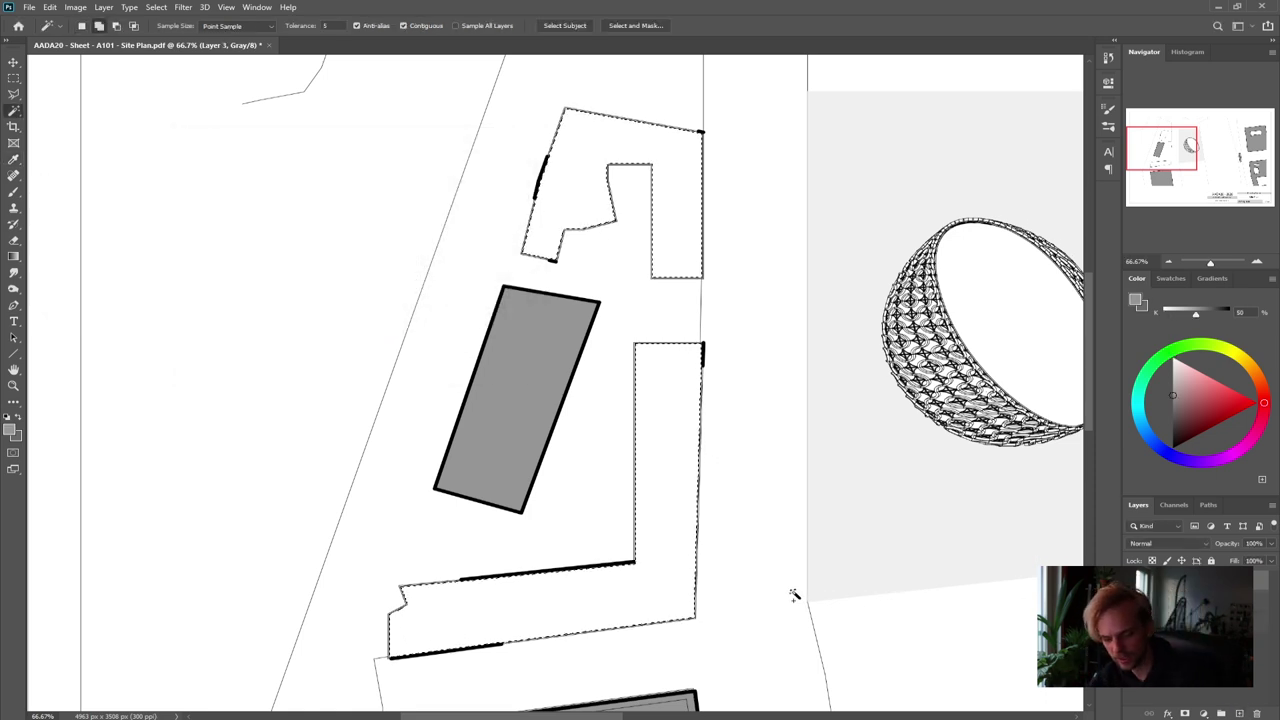
key("alt+BackSpace")
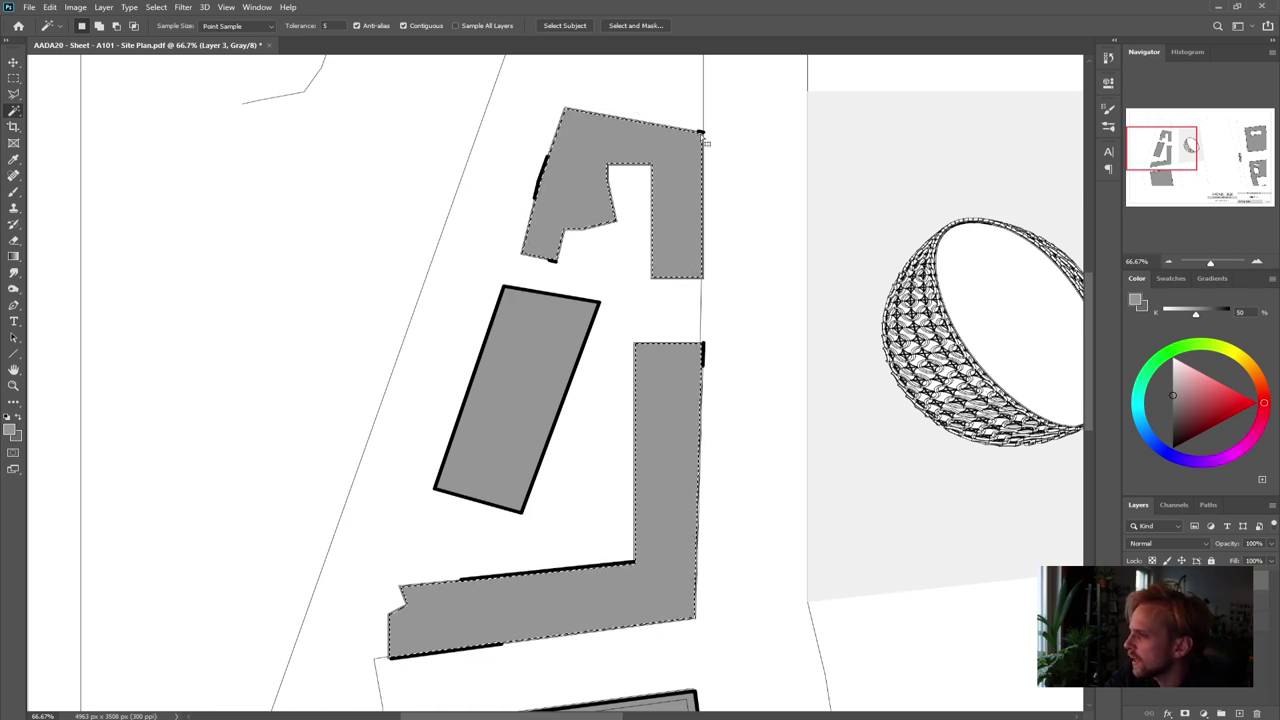
Set the foreground colour back to black
left_click(14, 432)
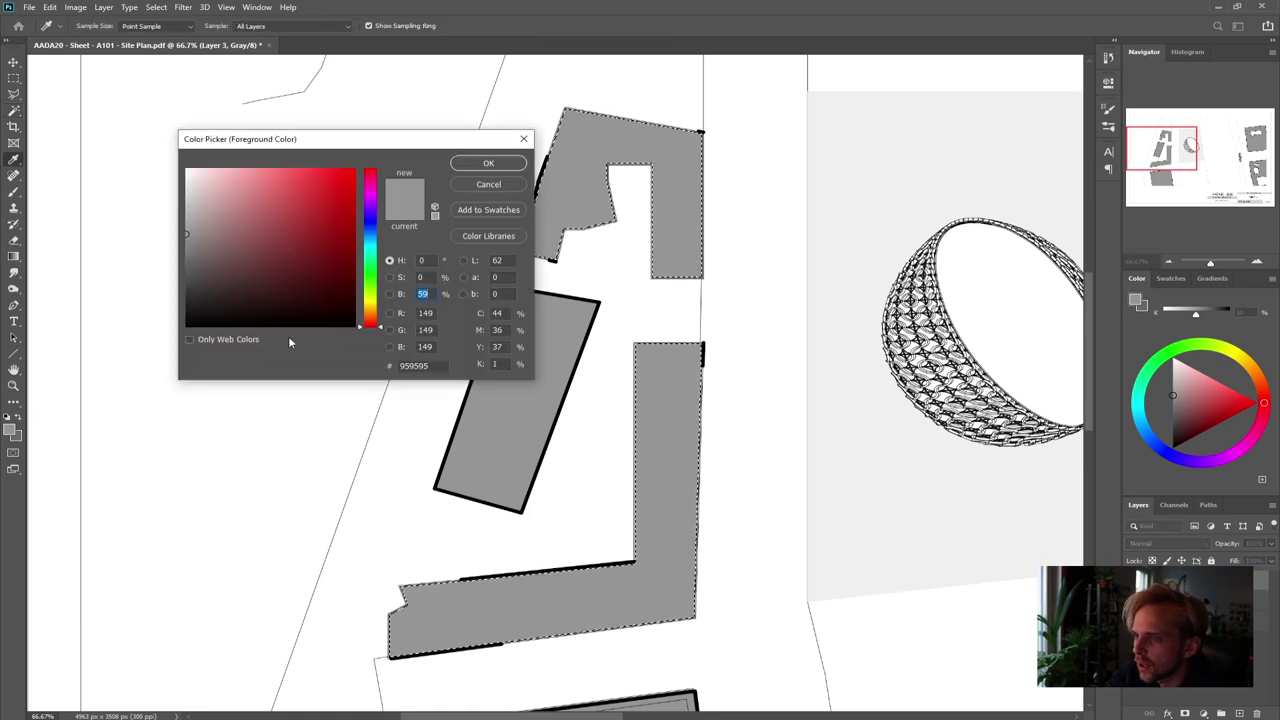
left_click(288, 338)
left_click(491, 164)
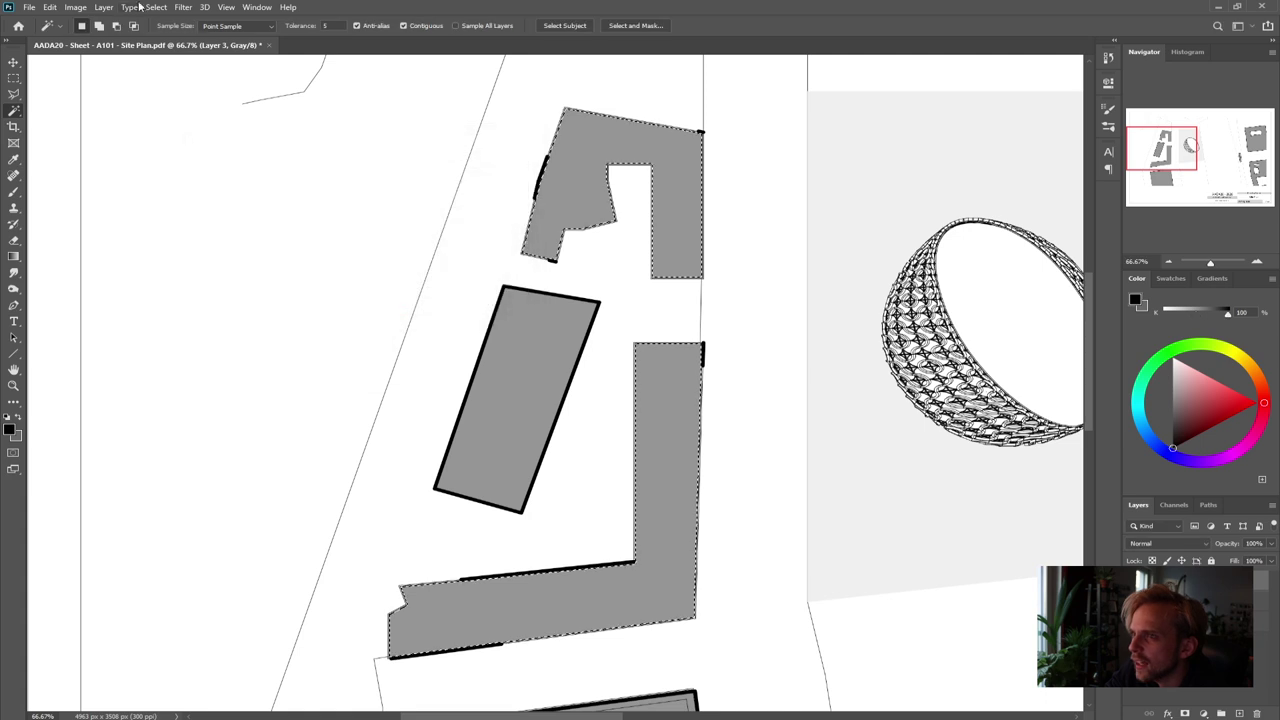
Stroke the selected left-hand buildings with a 10 px black outside outline
left_click(79, 7)
mouse_move(50, 7)
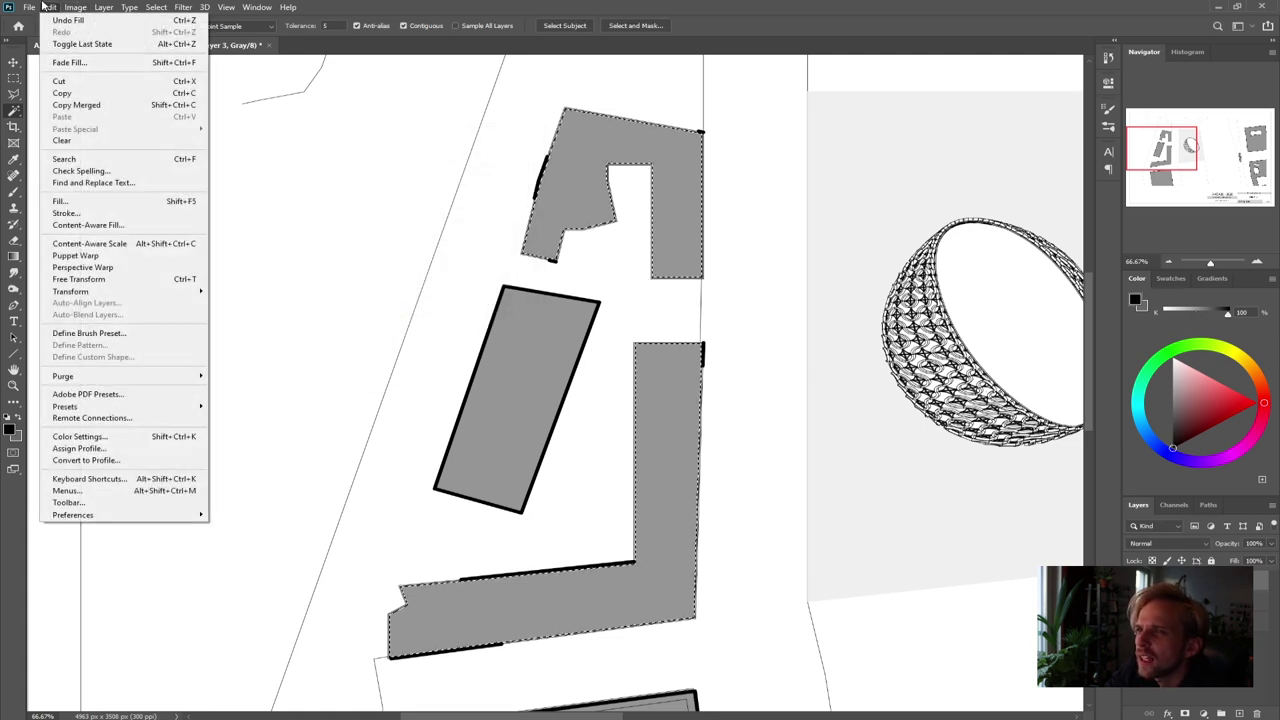
left_click(88, 210)
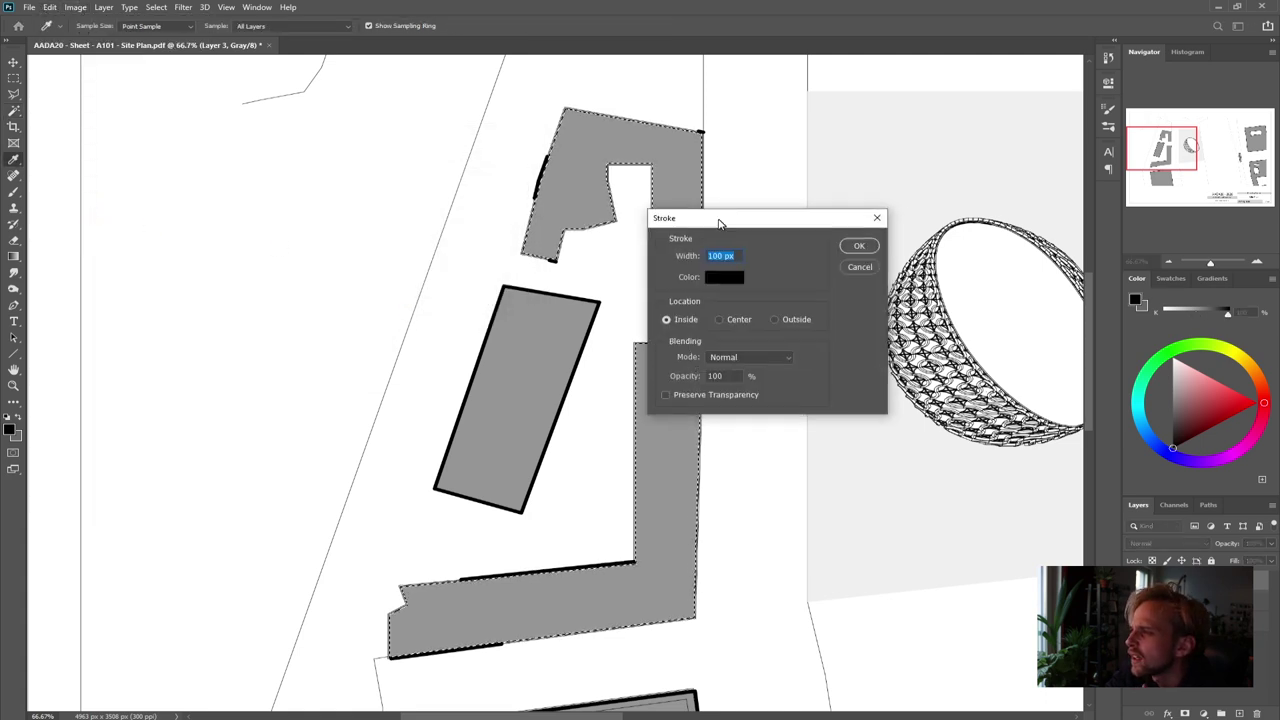
left_click_drag(720, 220, 757, 173)
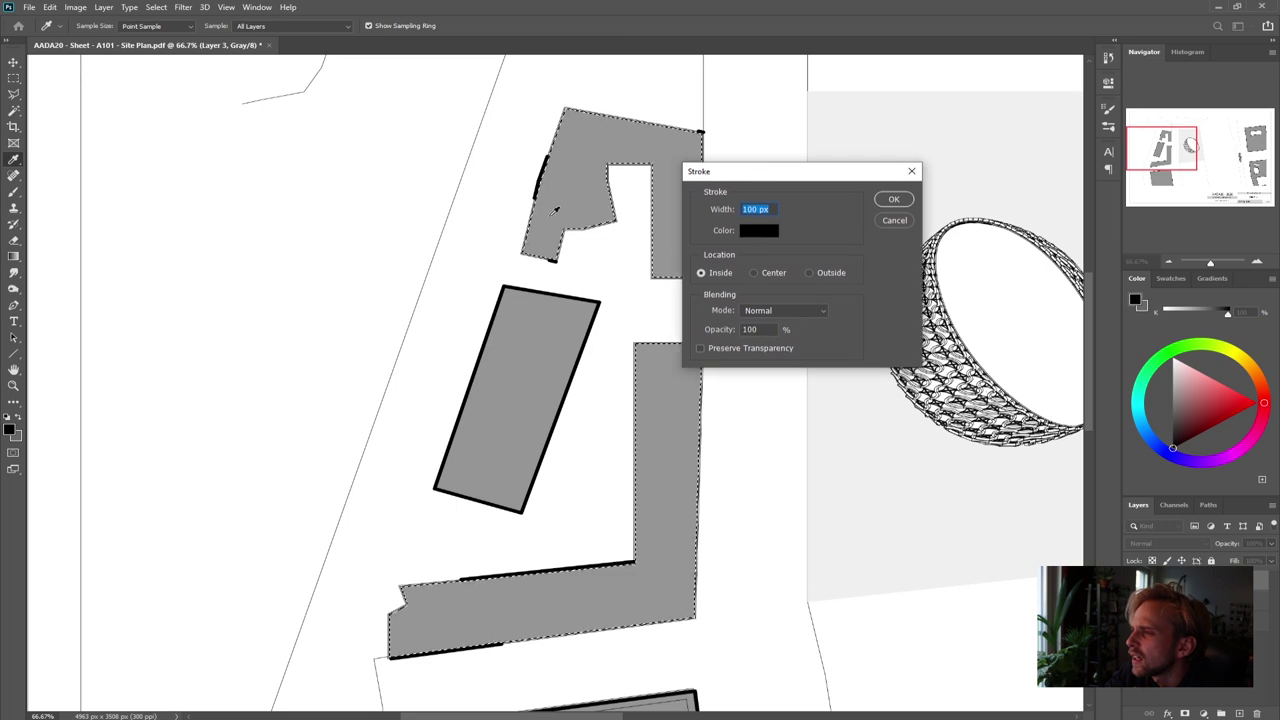
left_click(833, 272)
left_click(718, 210)
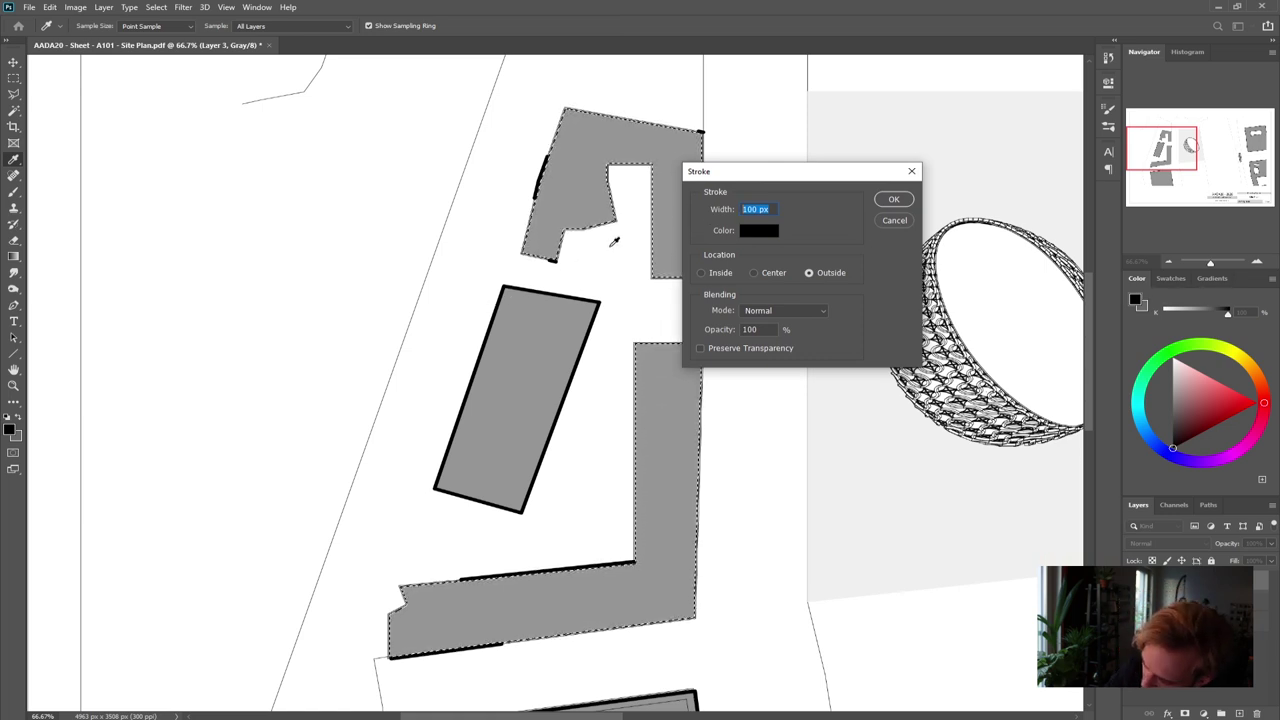
type("10")
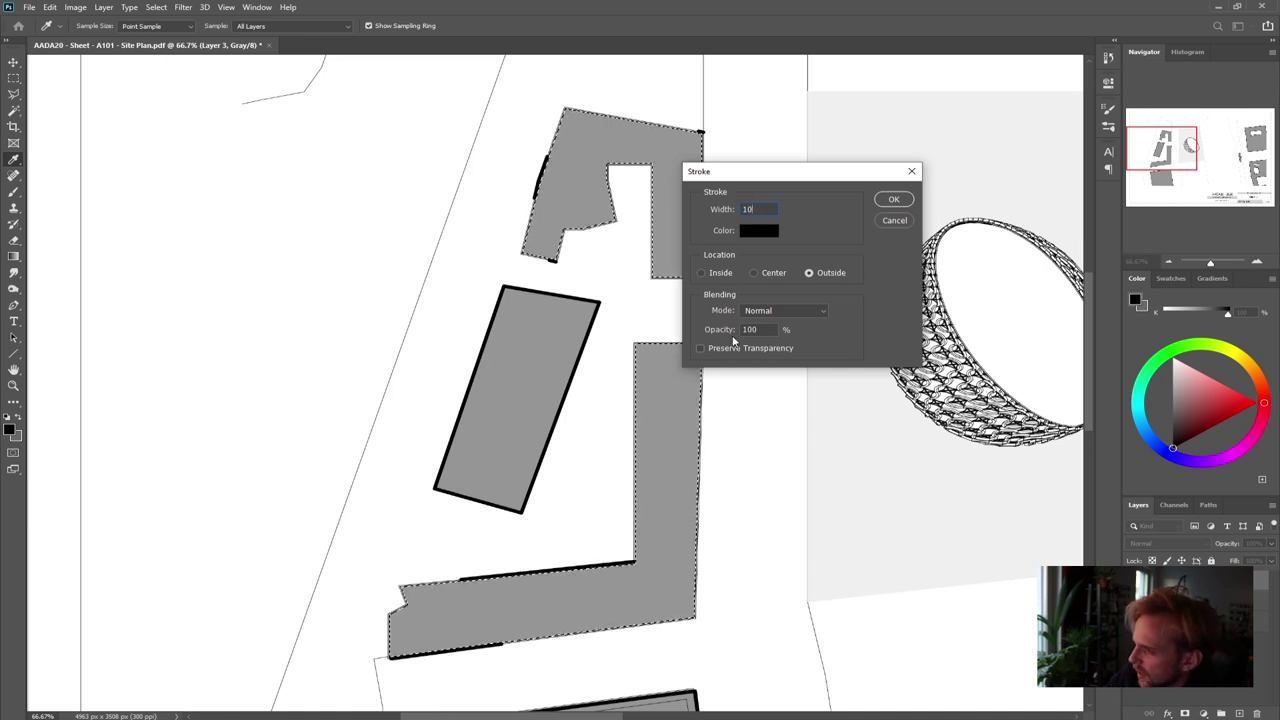
left_click(824, 239)
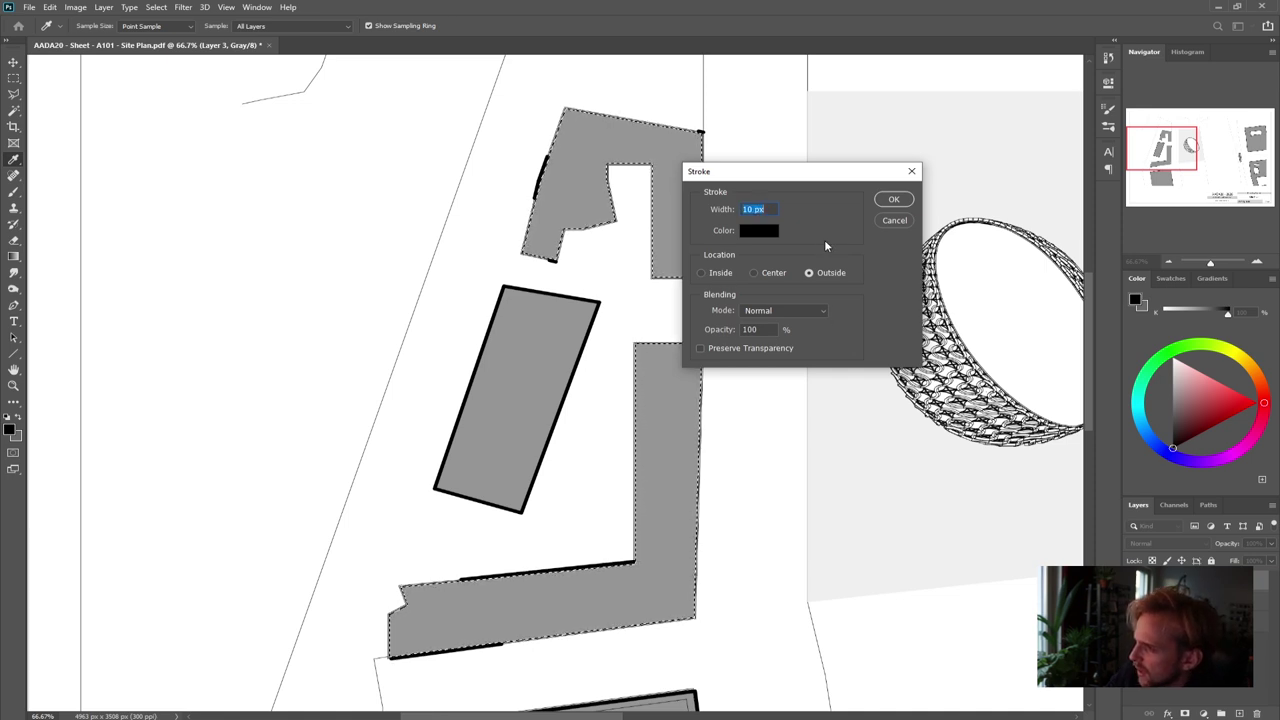
left_click(893, 199)
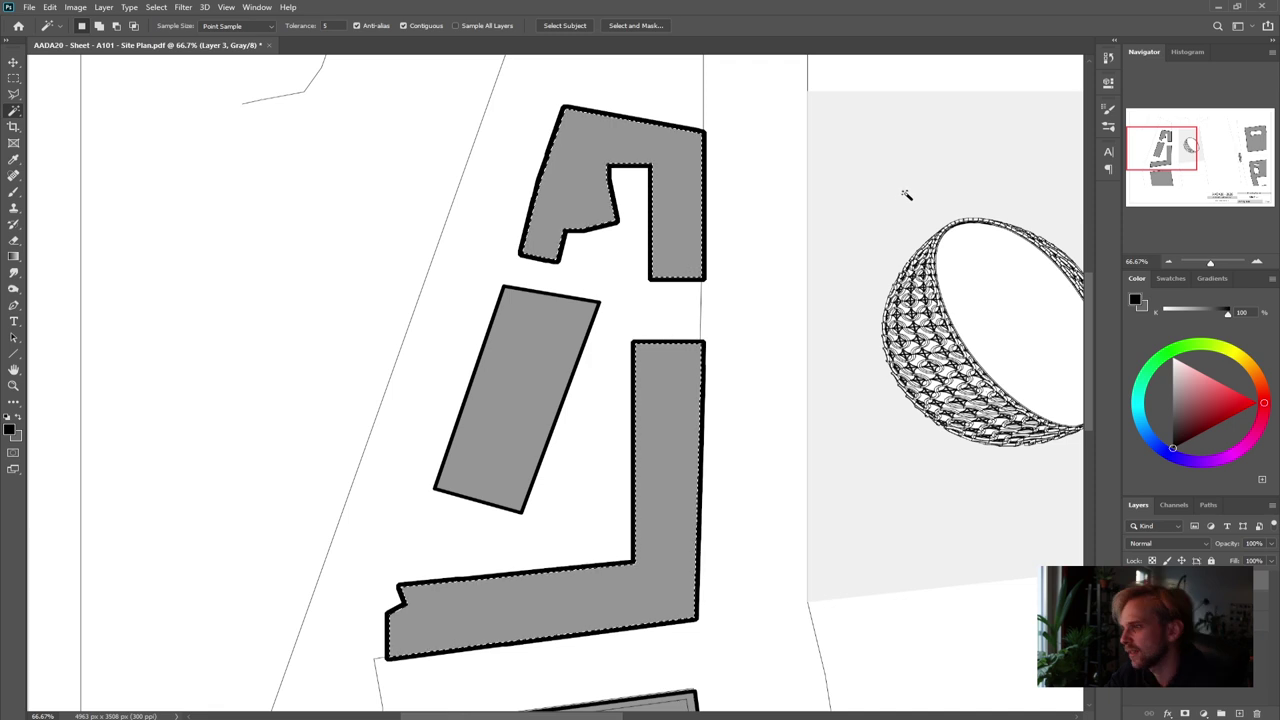
Undo that stroke, reapply it with a thinner width, deselect, and fit the sheet on screen
key("ctrl+z")
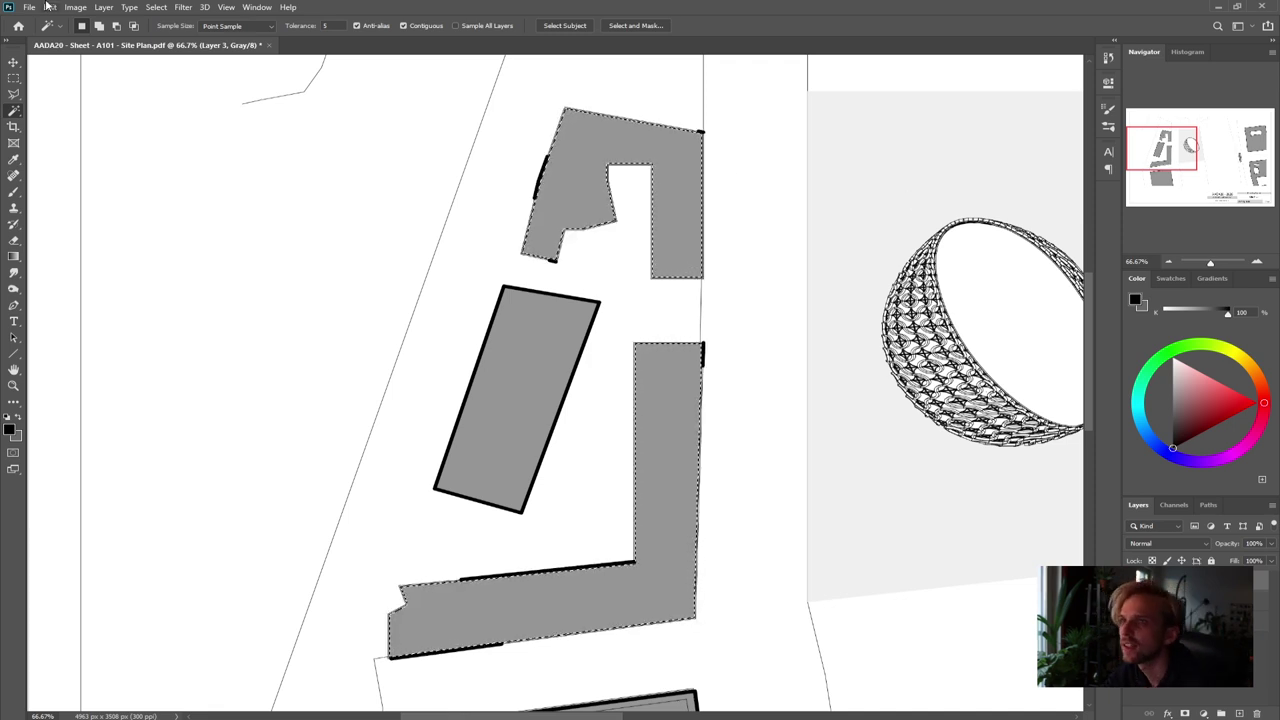
left_click(49, 7)
left_click(66, 213)
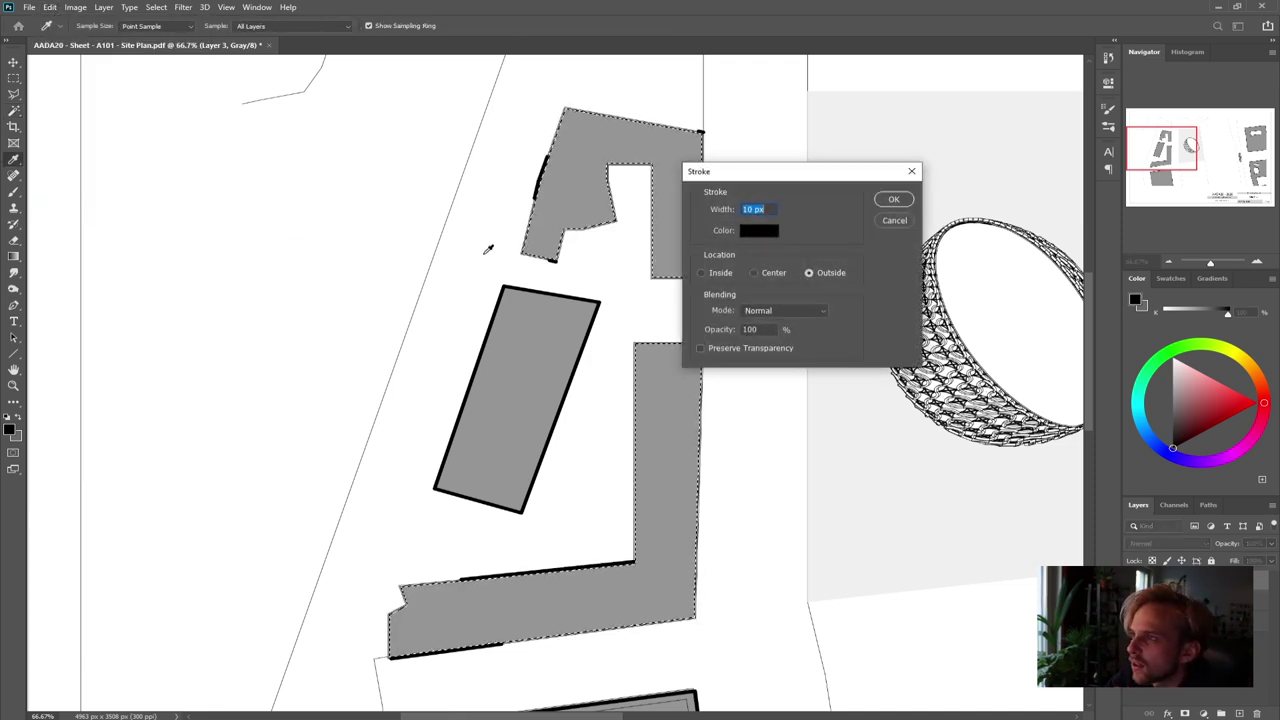
type("5")
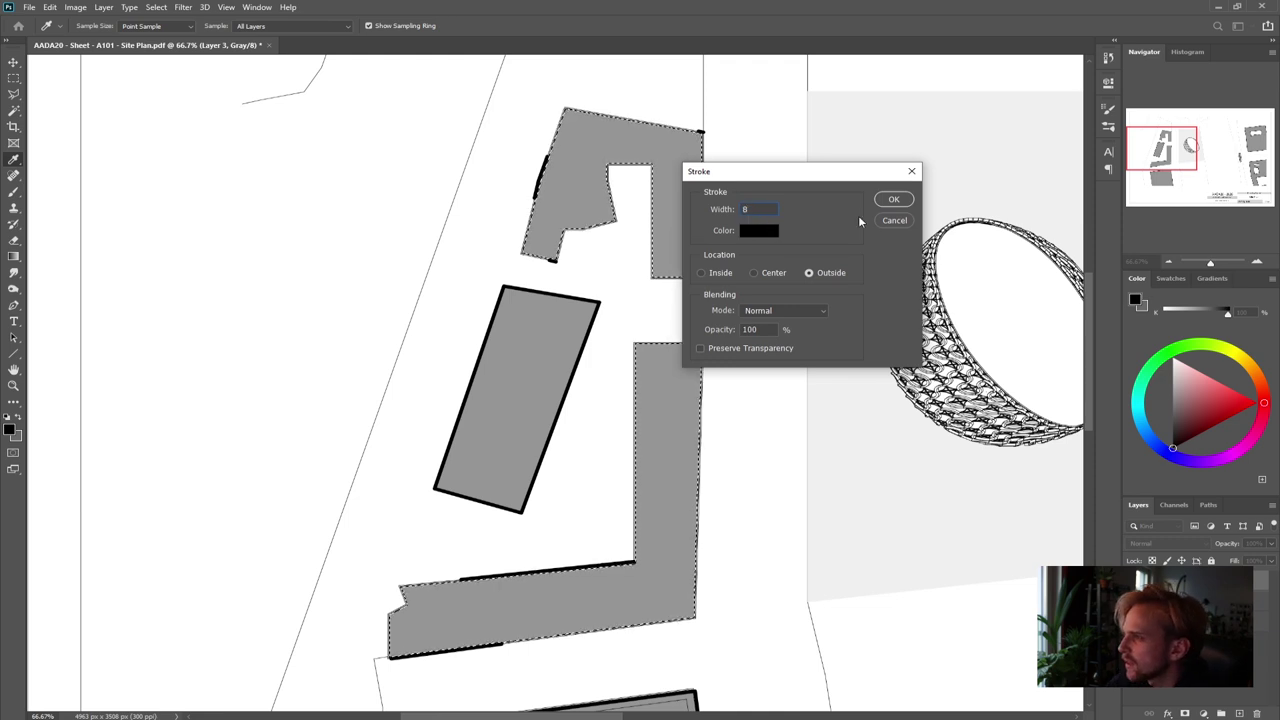
left_click(894, 199)
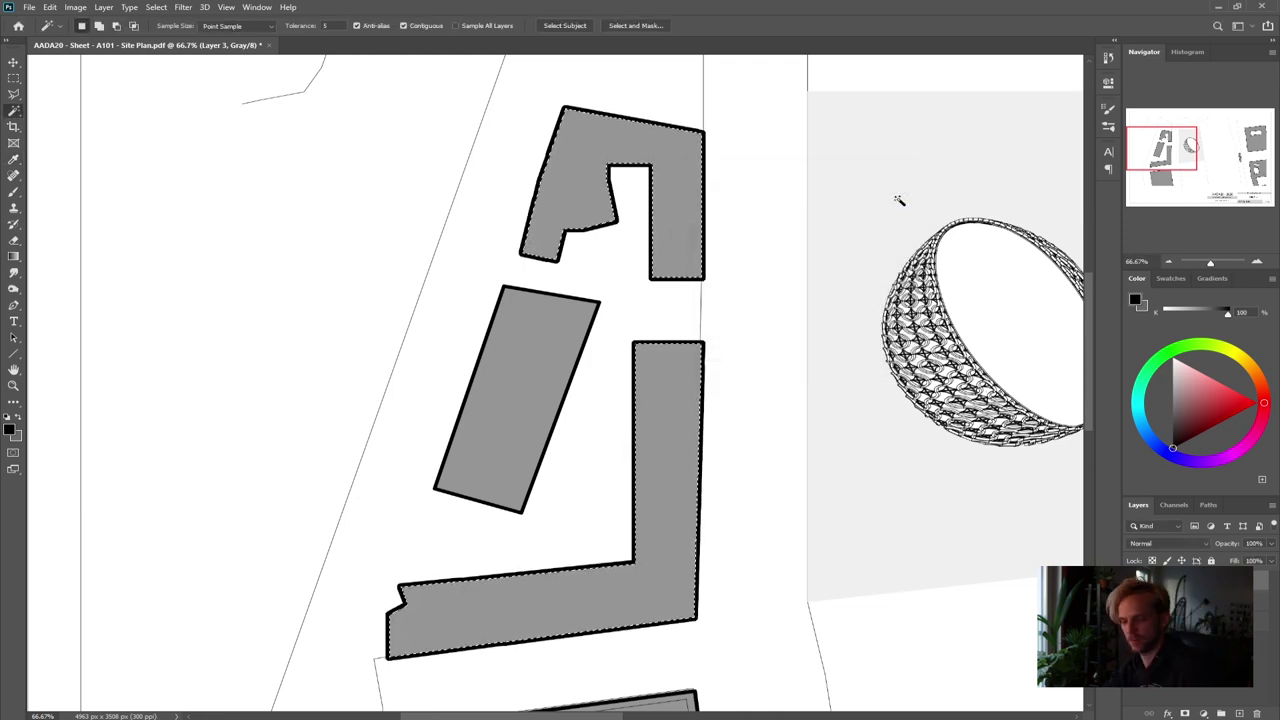
key("ctrl+d")
key("ctrl+0")
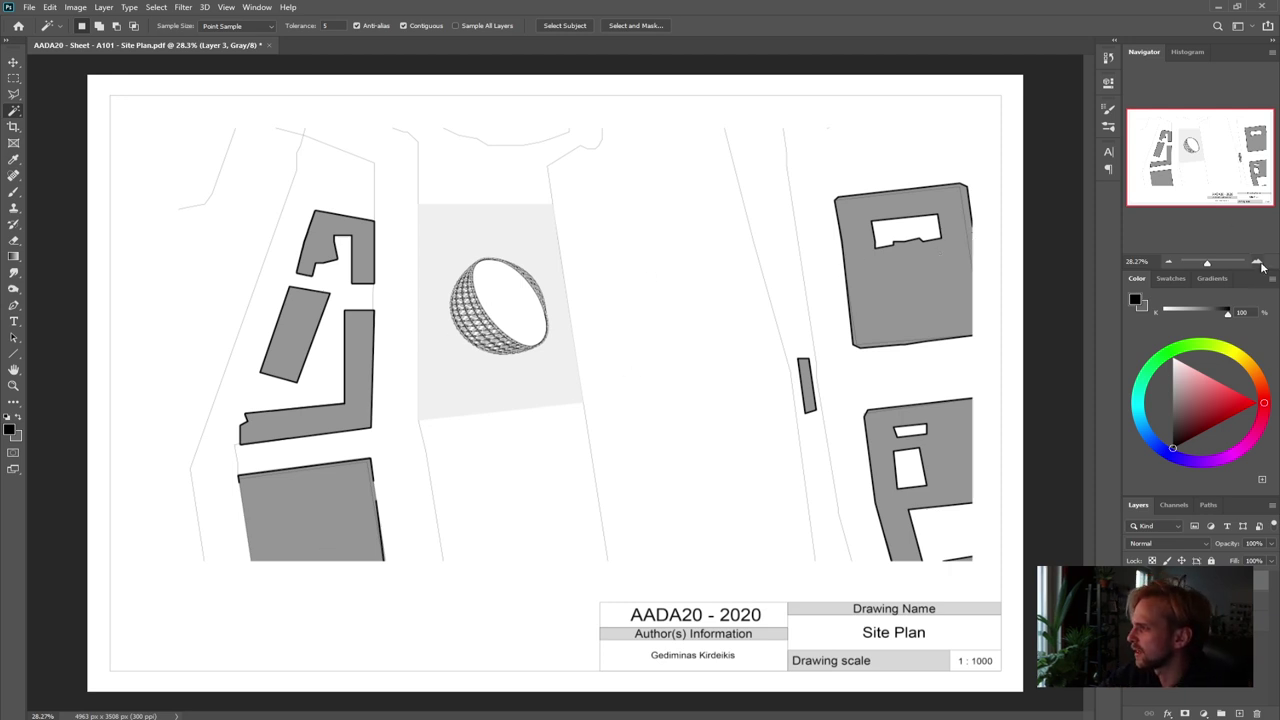
Select the whole light grey plot around the ring with Magic Wand plus a Shift-added marquee
left_click(1257, 262)
left_click(1257, 262)
left_click(1257, 262)
left_click_drag(1225, 170, 1203, 153)
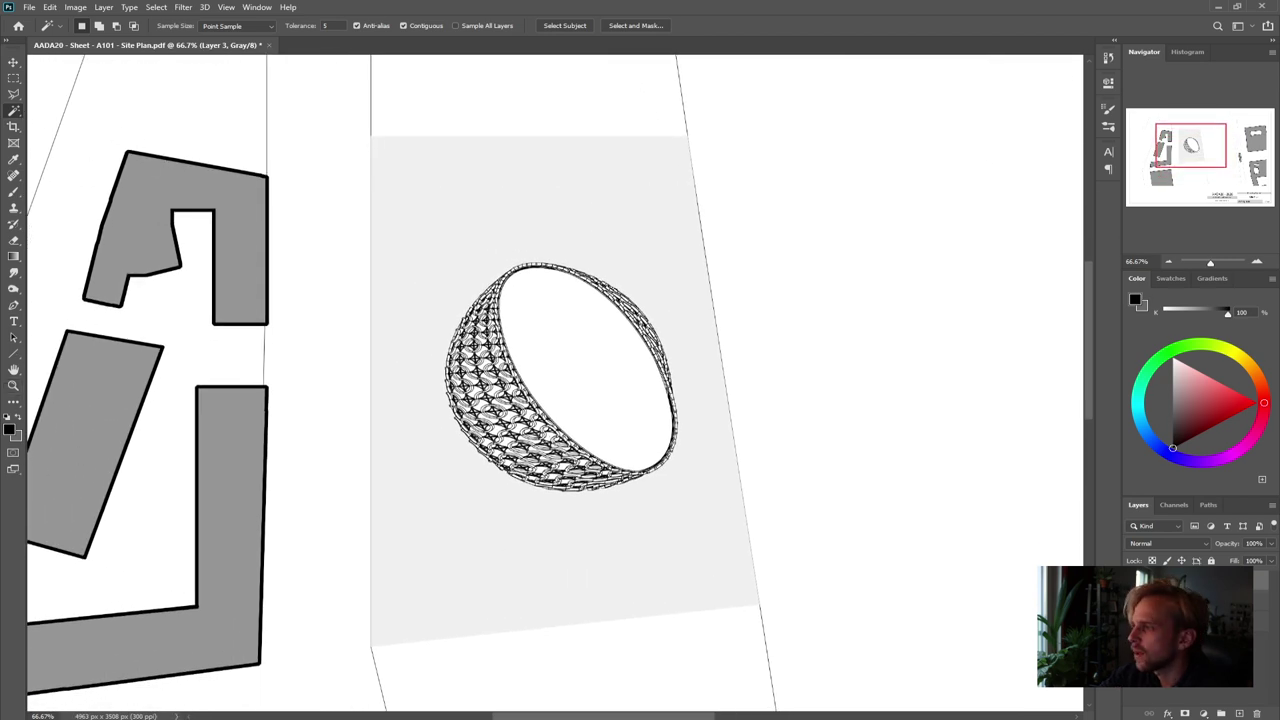
left_click(470, 254)
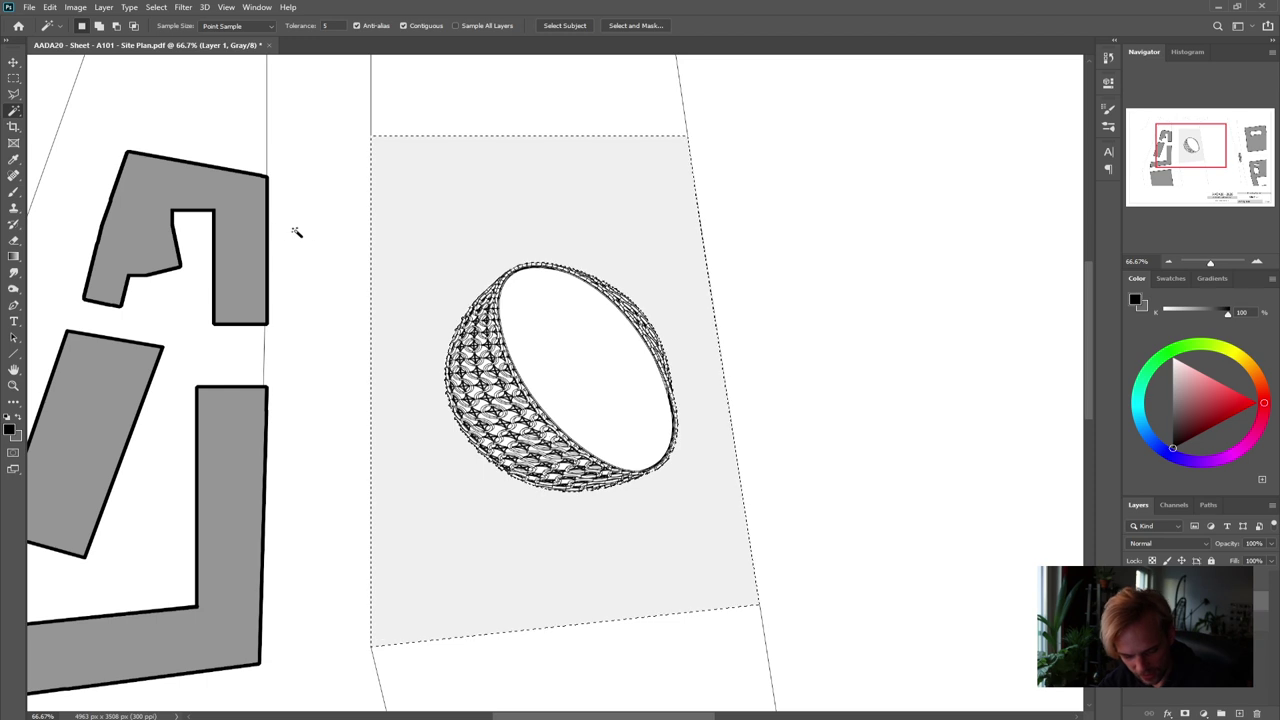
left_click(13, 77)
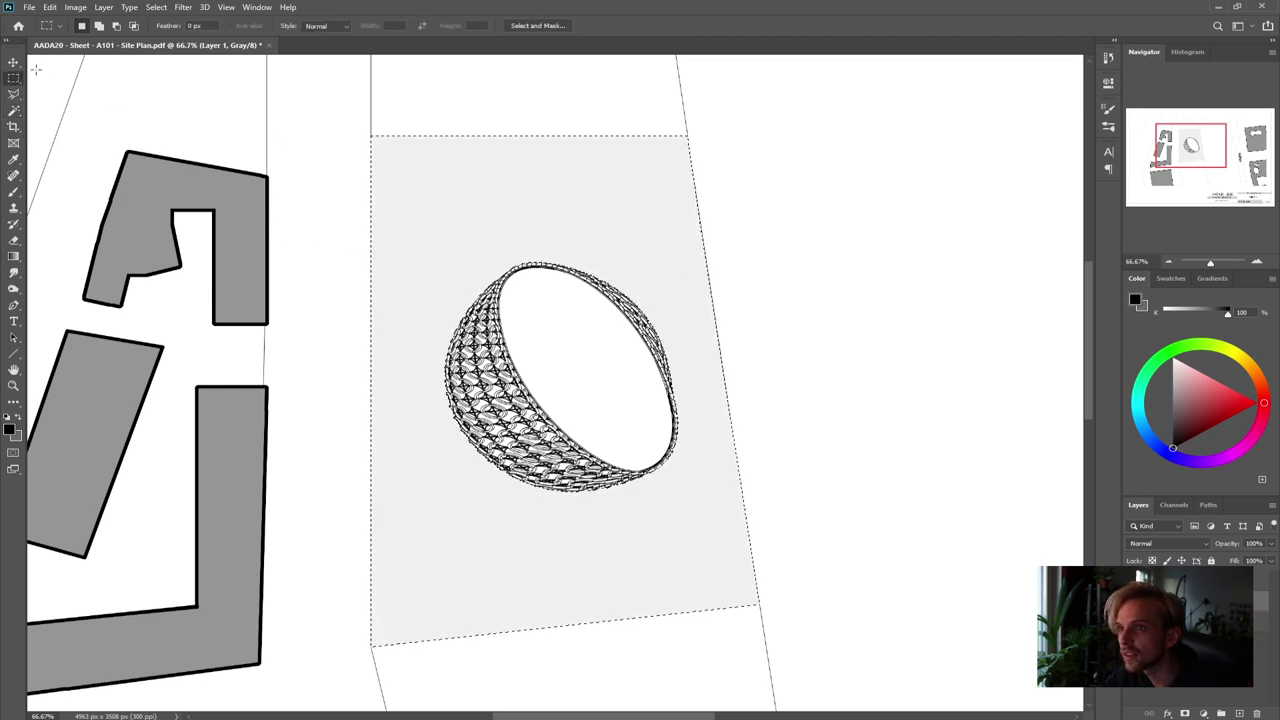
key("shift")
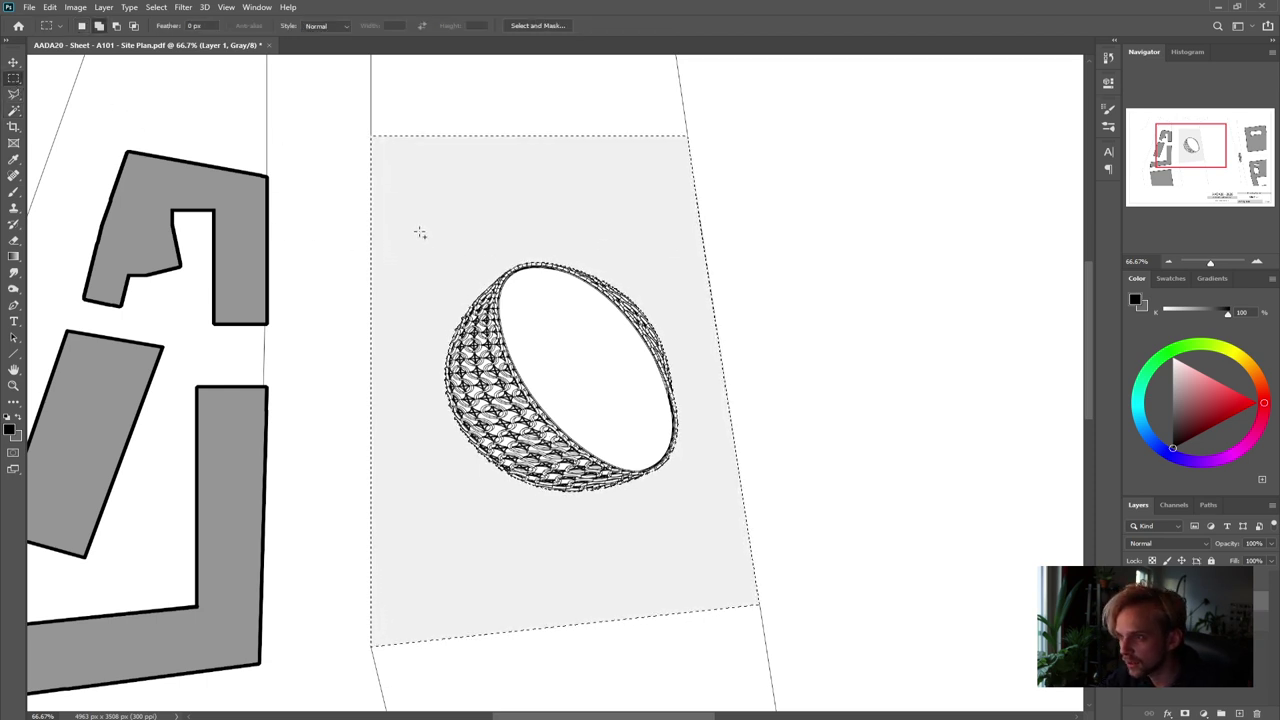
left_click_drag(690, 541, 690, 541, "shift")
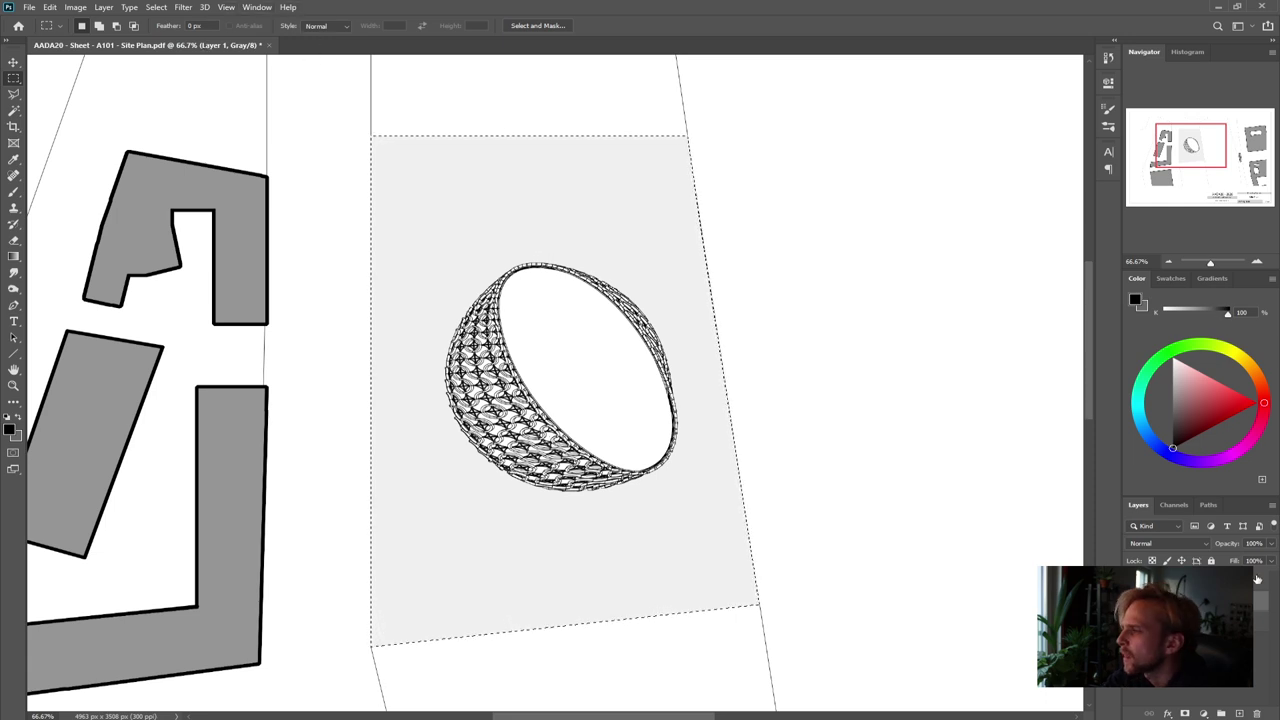
On a new layer, stroke the plot with a 4 px black outline, deselect, and zoom out
left_click(1240, 713)
left_click(1240, 713)
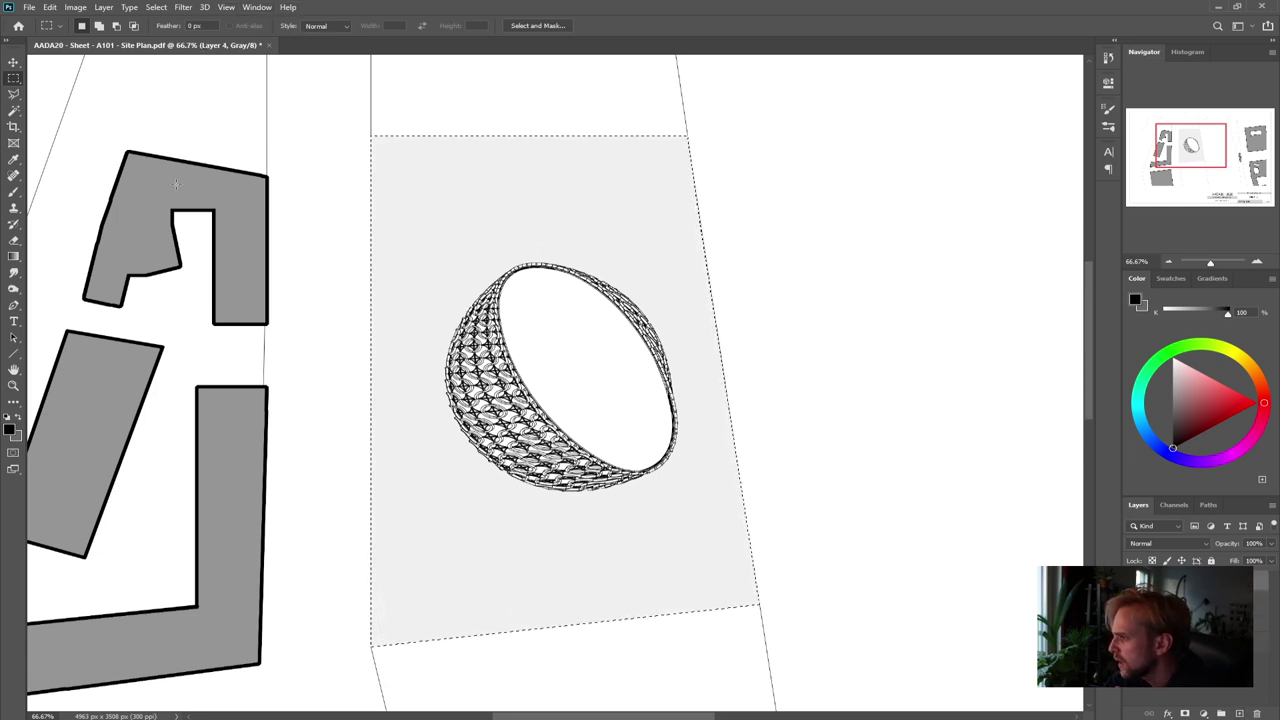
left_click(49, 7)
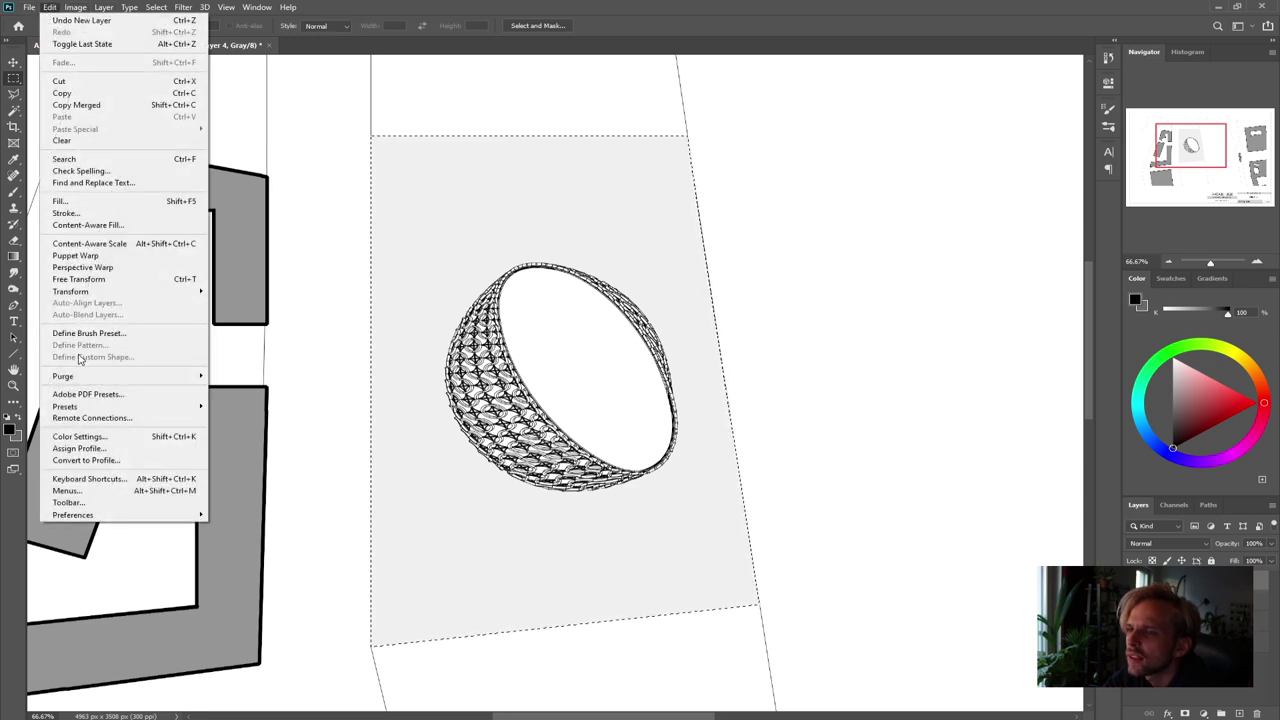
left_click(98, 213)
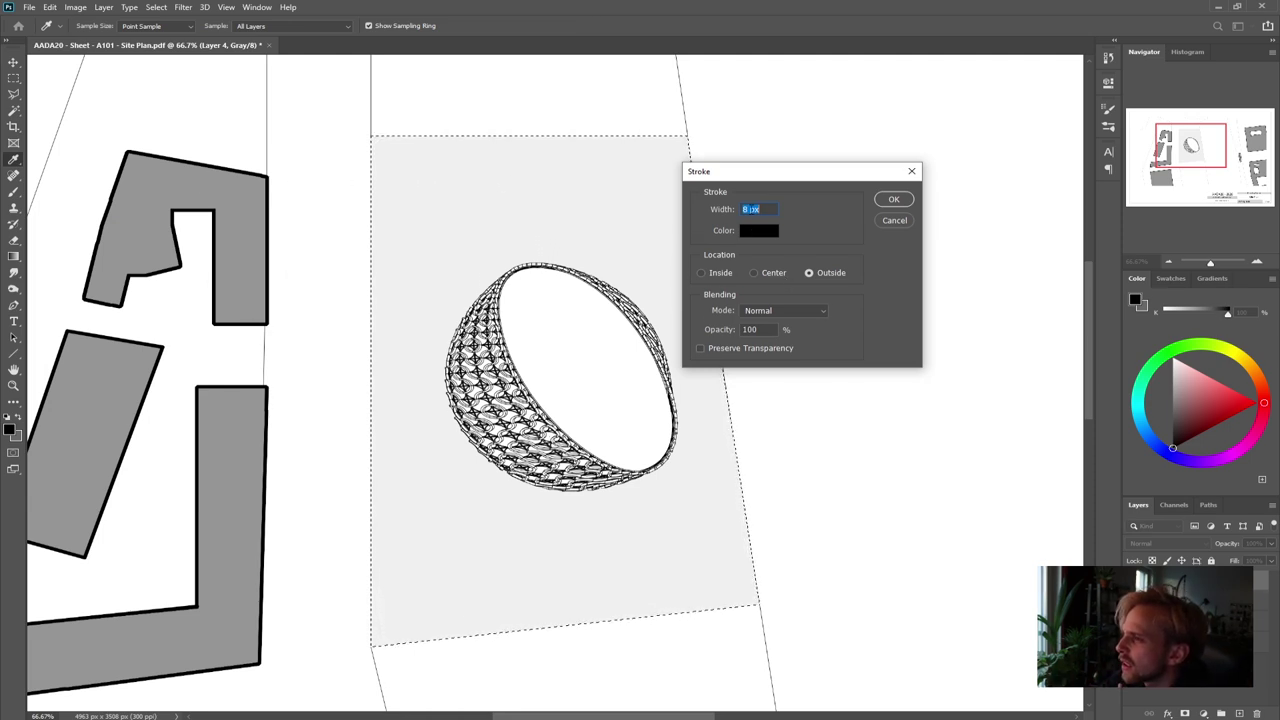
type("4")
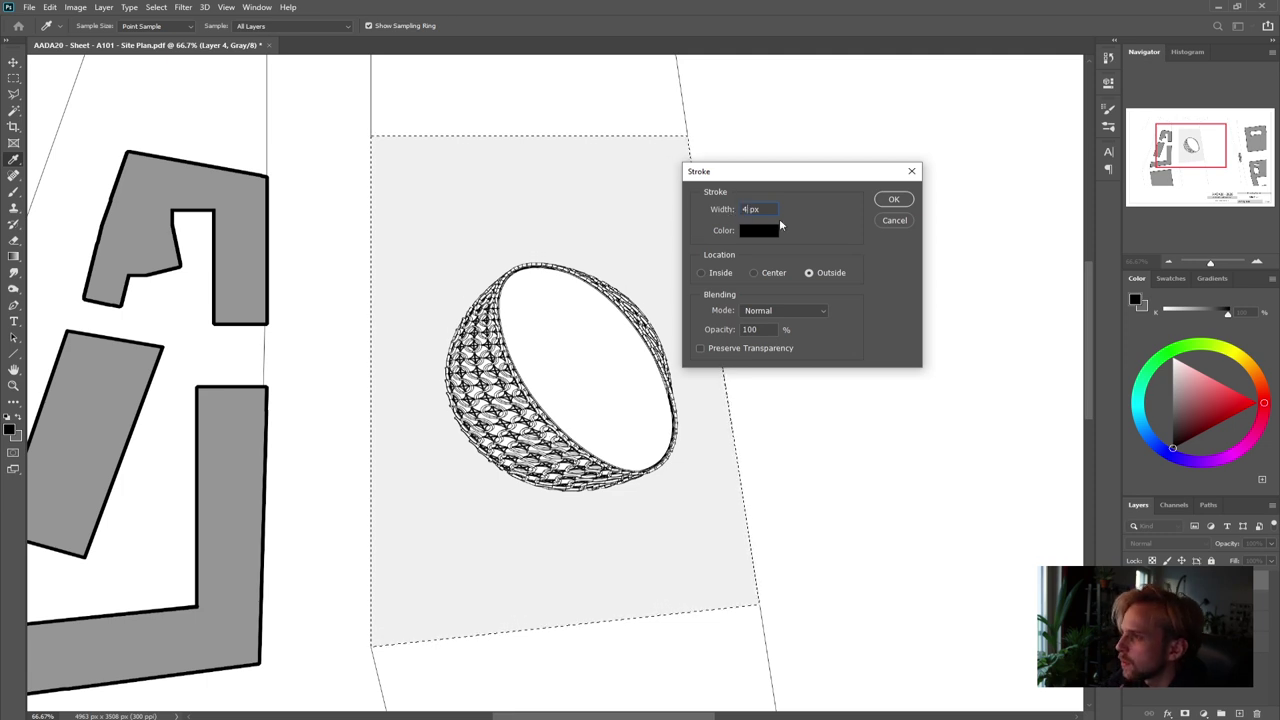
left_click(895, 200)
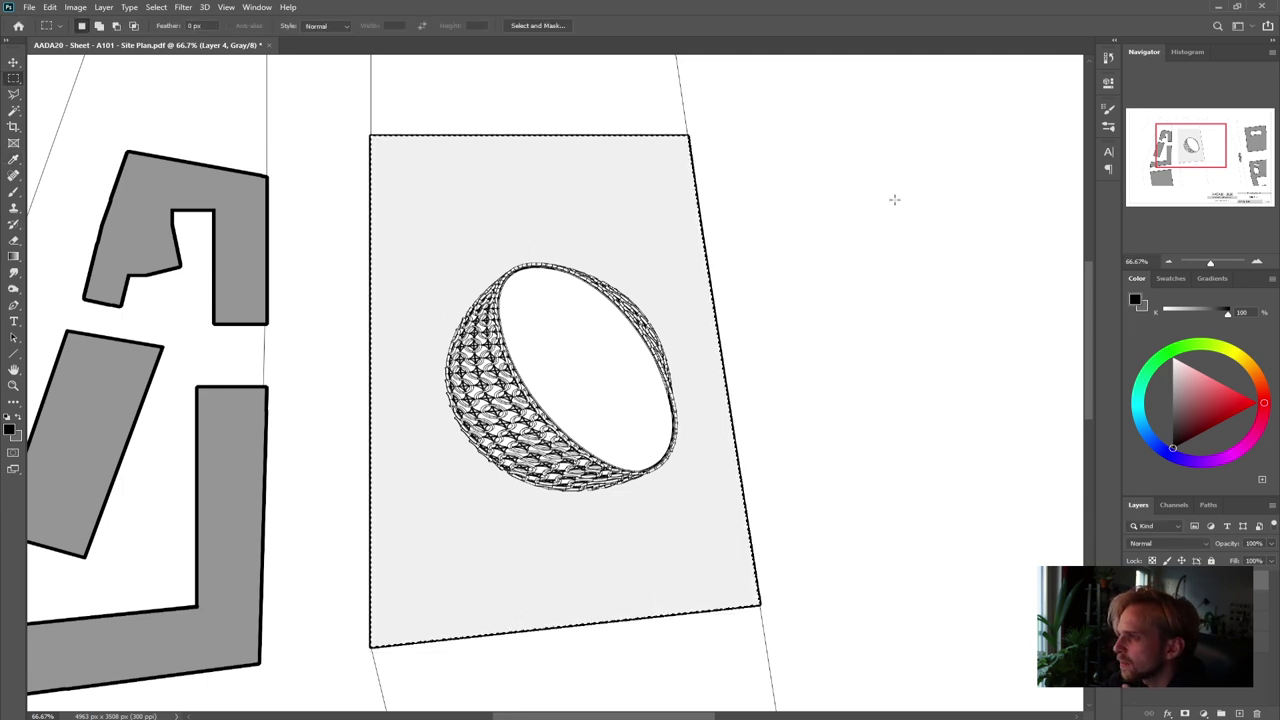
key("ctrl+d")
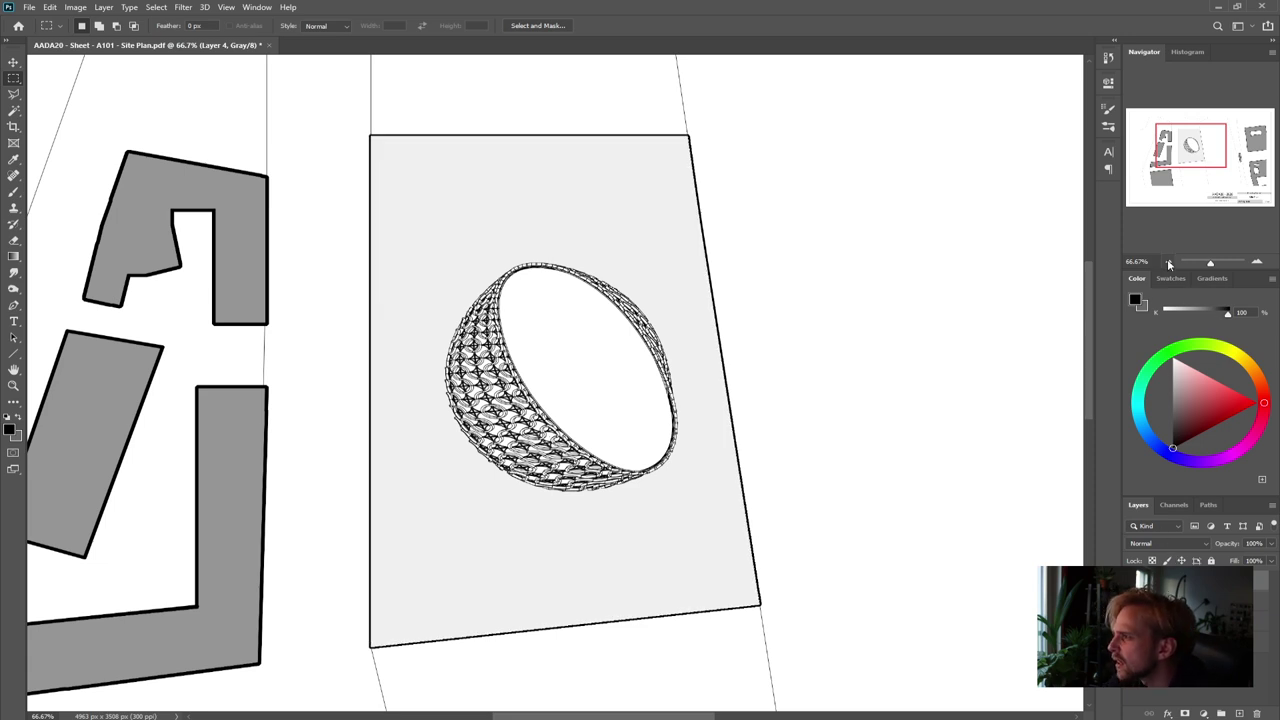
left_click(1168, 262)
left_click(1168, 262)
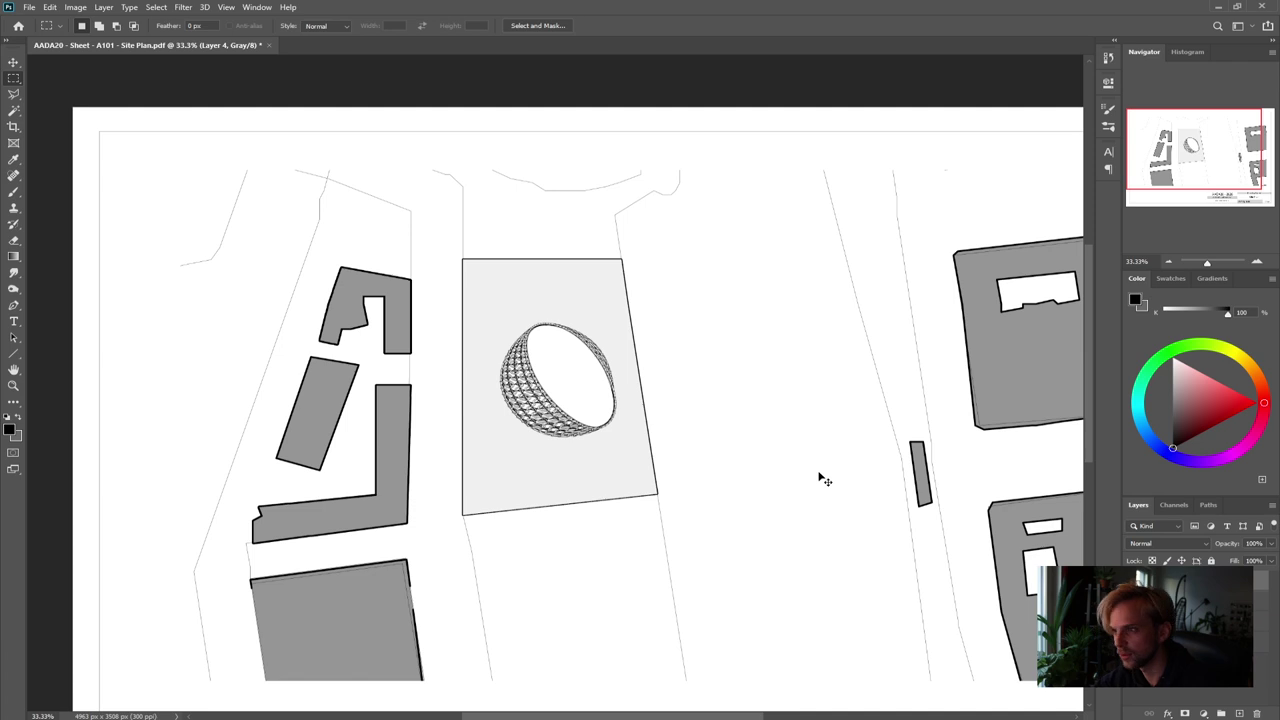
Look through the Image > Adjustments options and close the menu without choosing anything
left_click(62, 8)
mouse_move(76, 7)
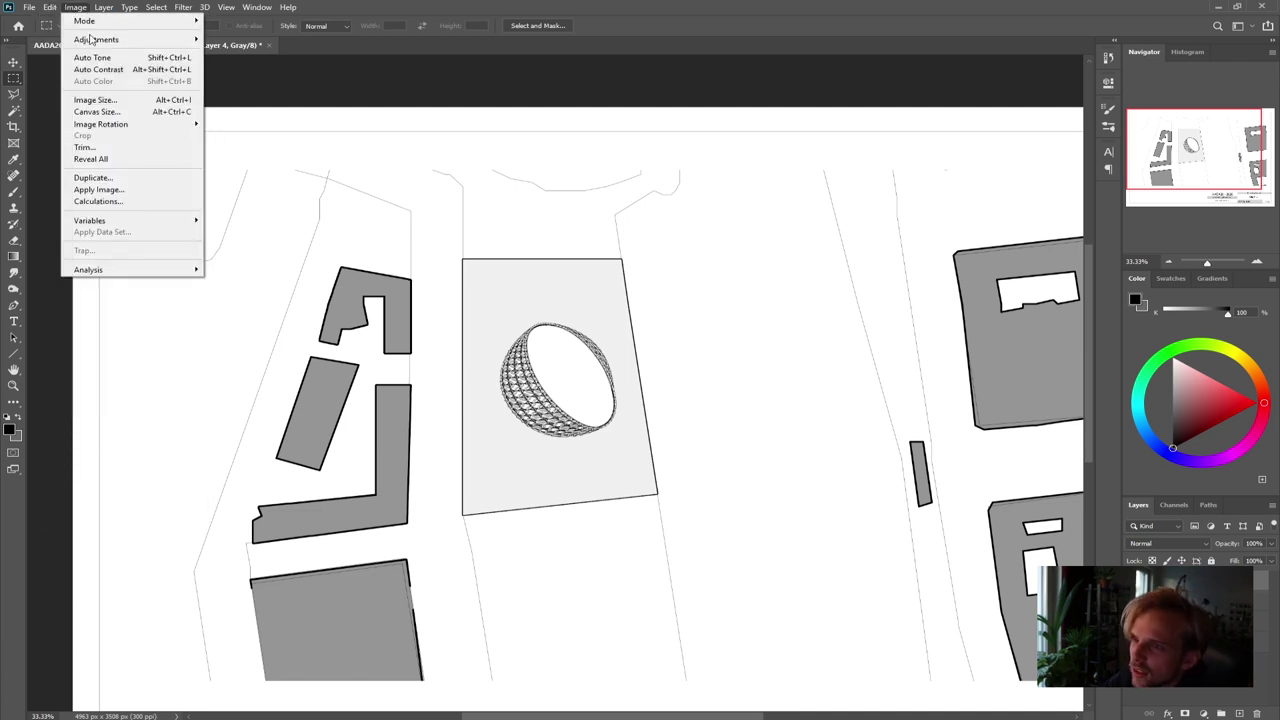
mouse_move(150, 39)
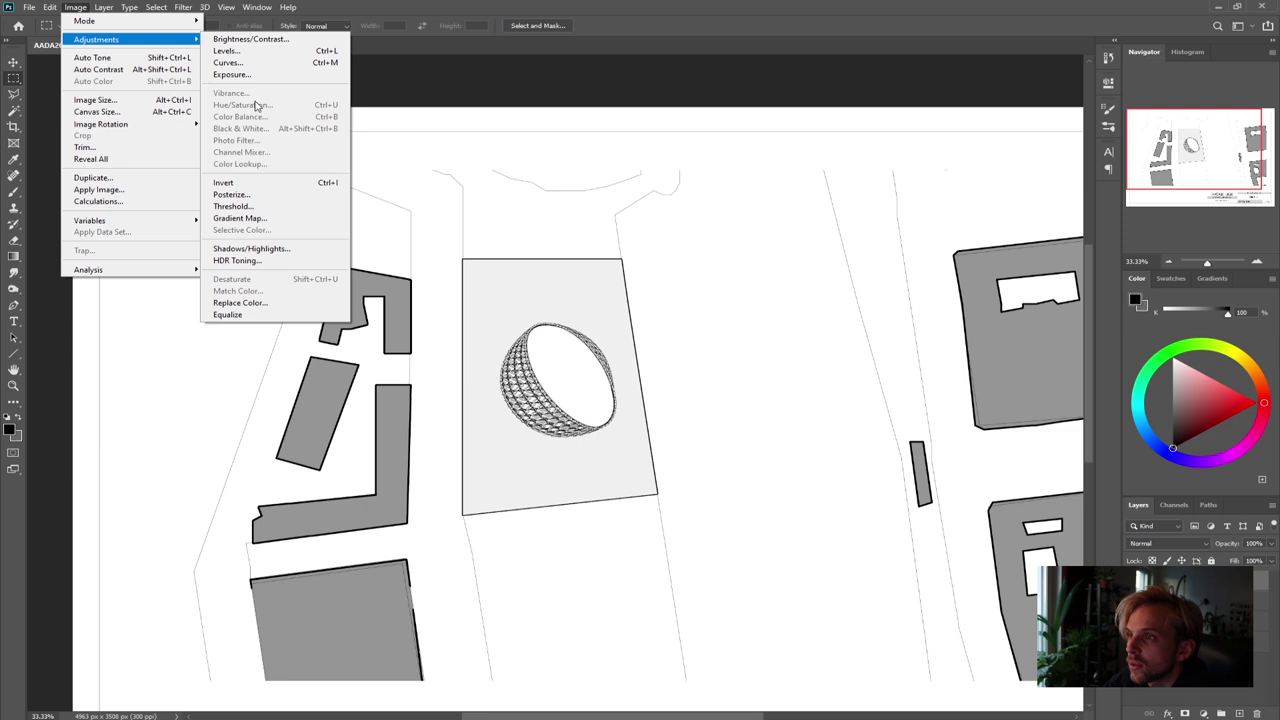
left_click(436, 5)
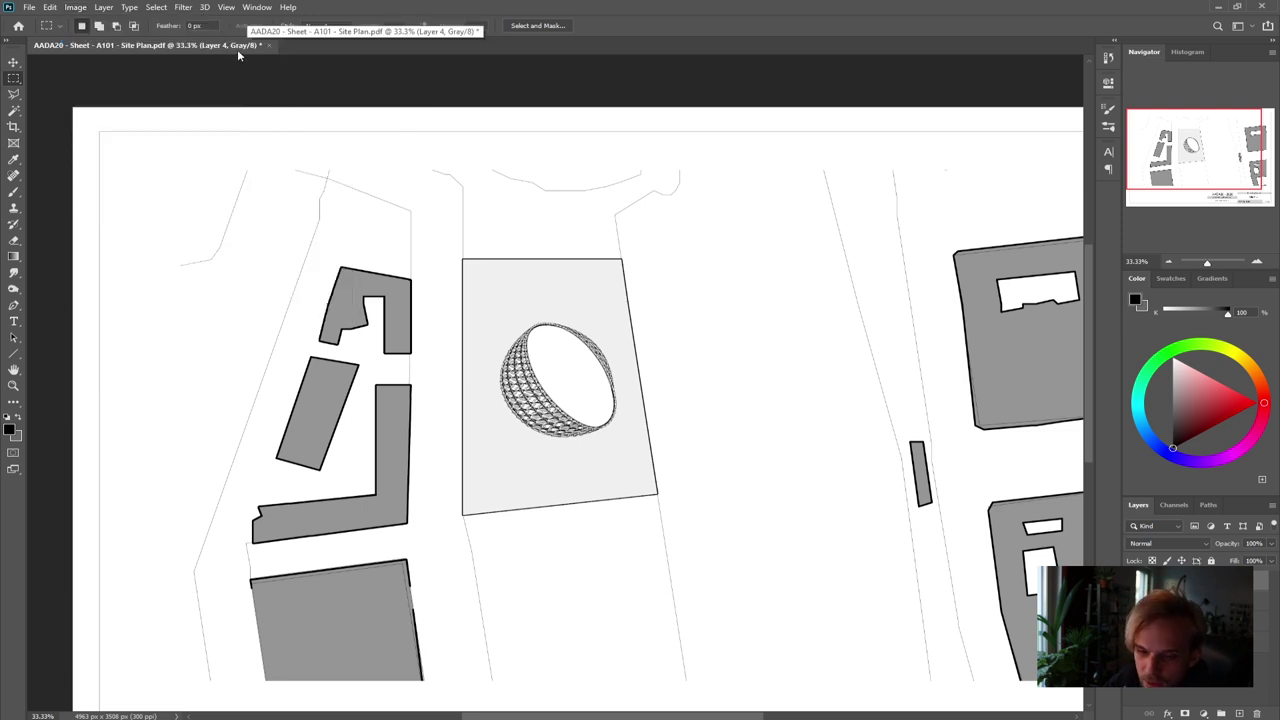
Choose Image > Mode > Bitmap to begin converting the site plan
left_click(53, 8)
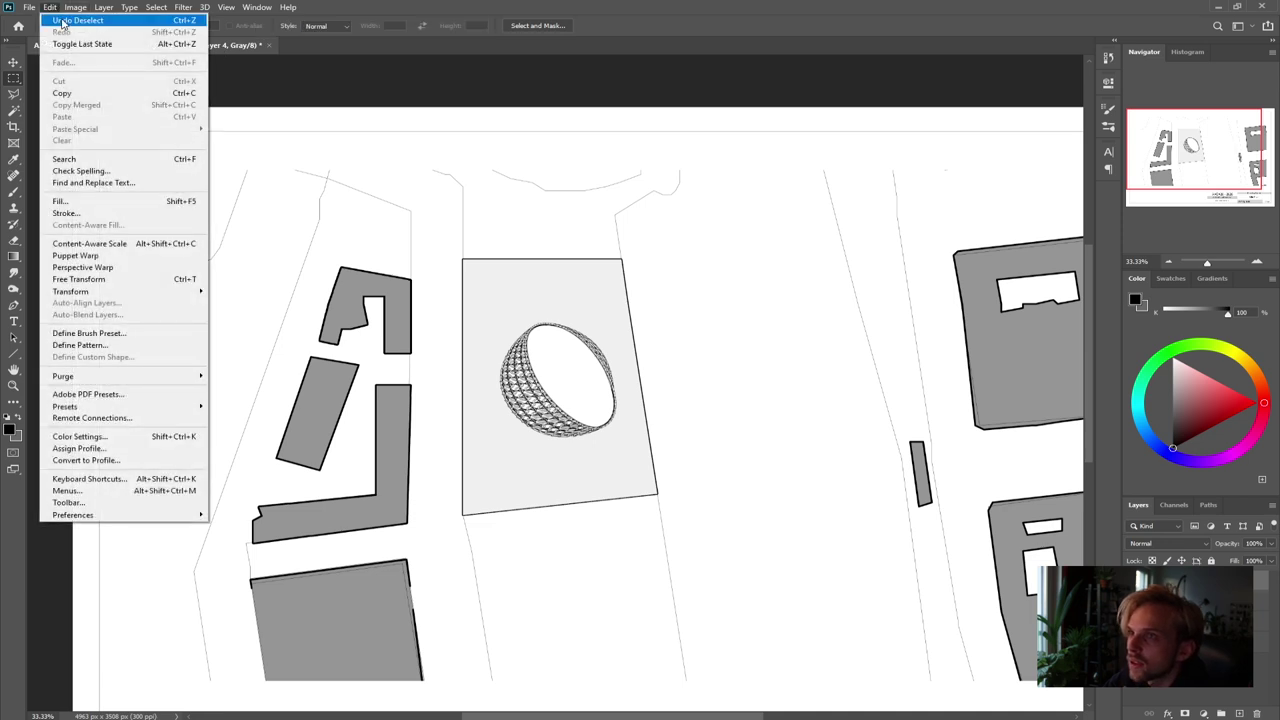
mouse_move(77, 7)
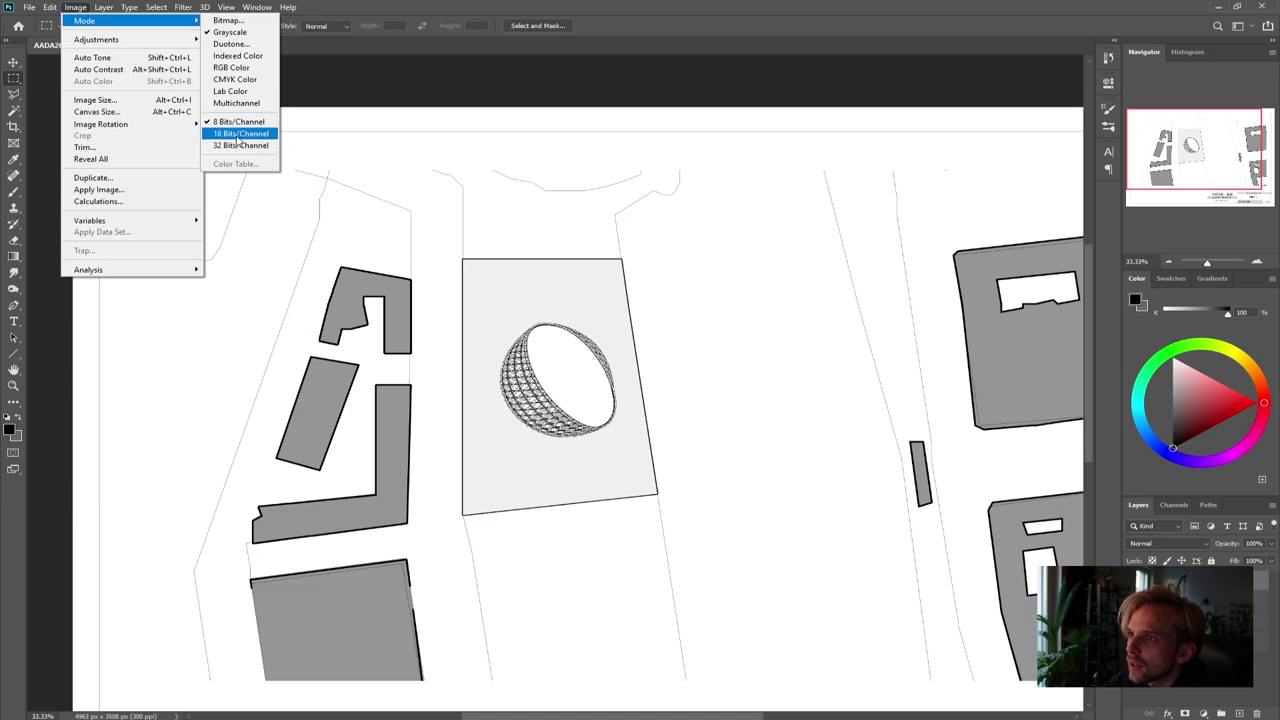
left_click(231, 22)
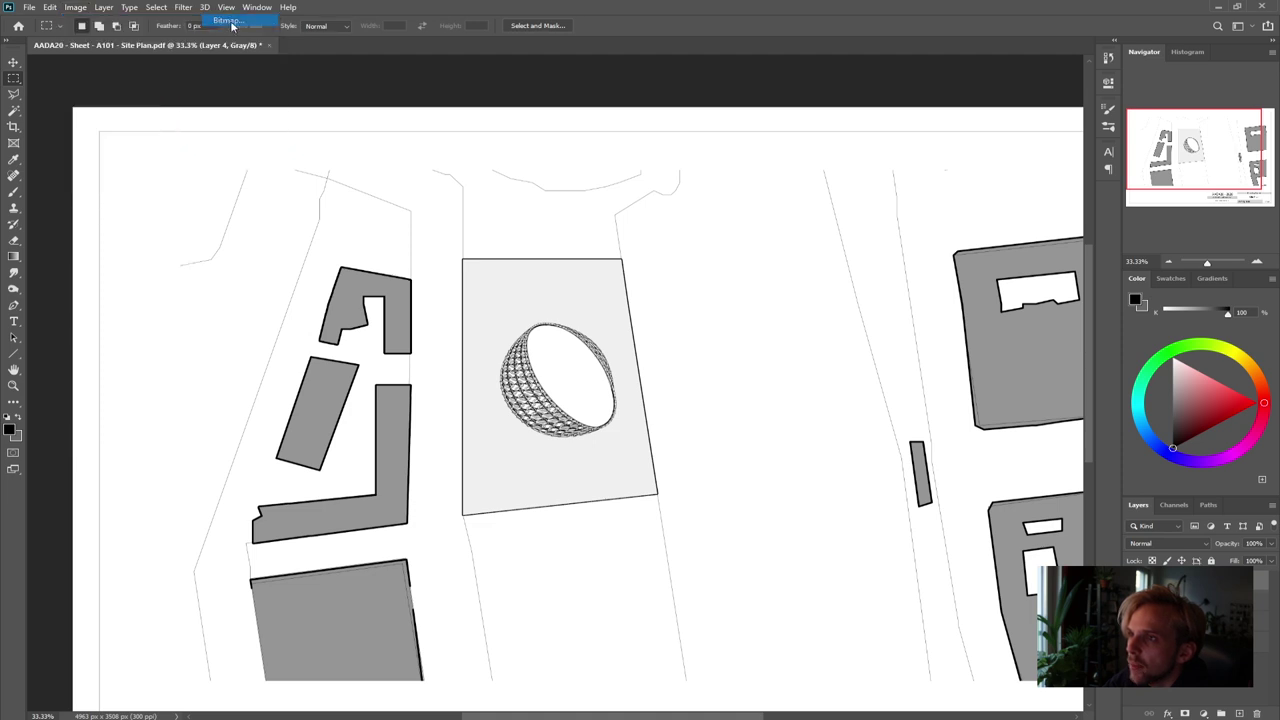
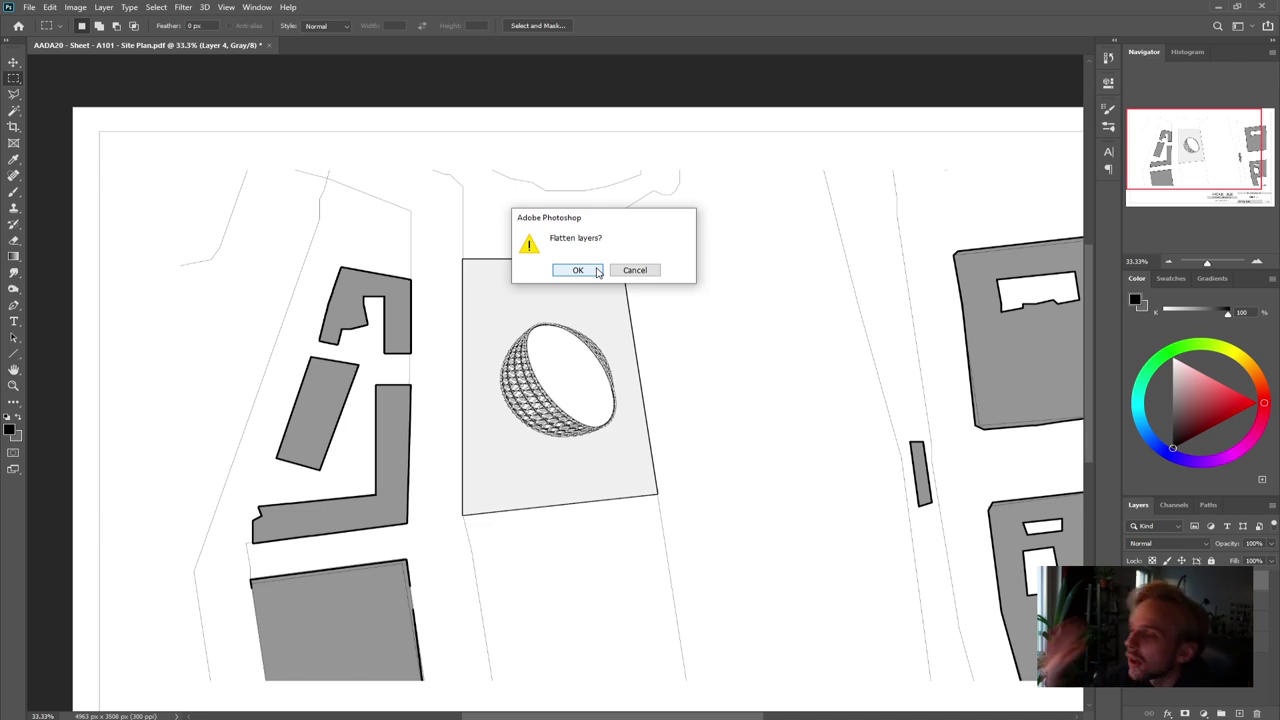
Keep the layers unflattened and delete Layer 4
left_click(635, 271)
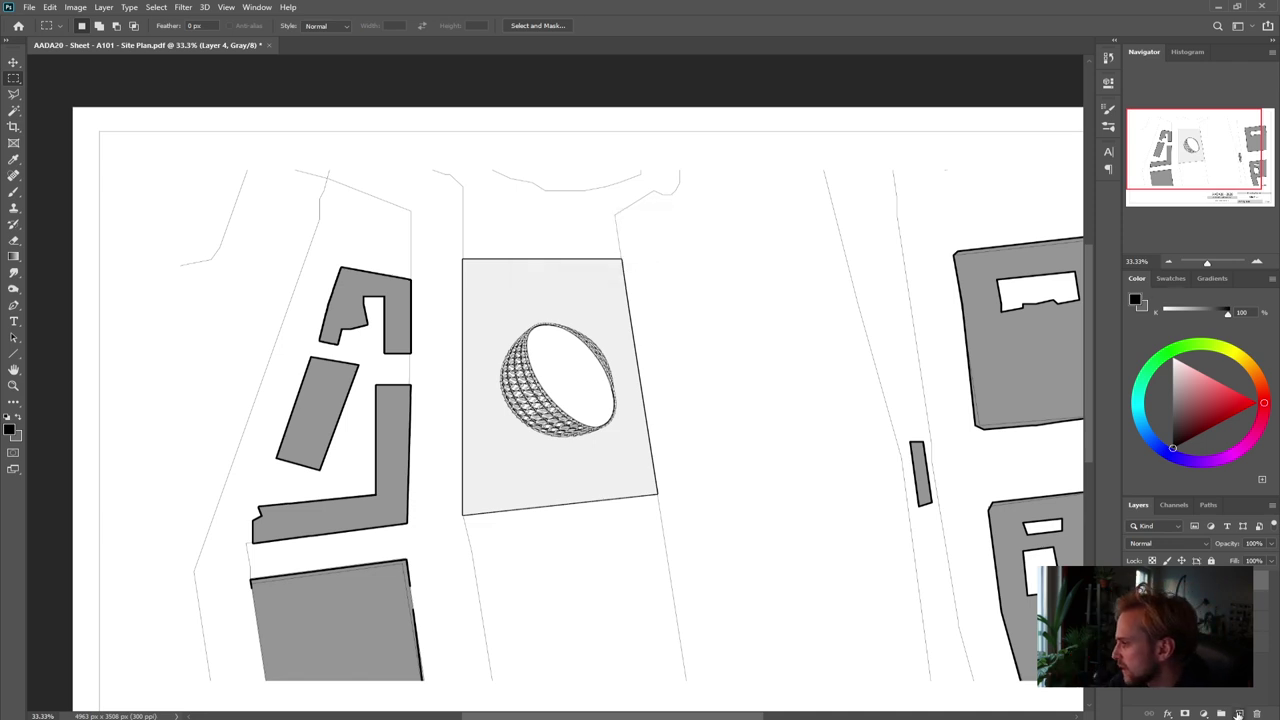
left_click(1257, 714)
left_click(585, 276)
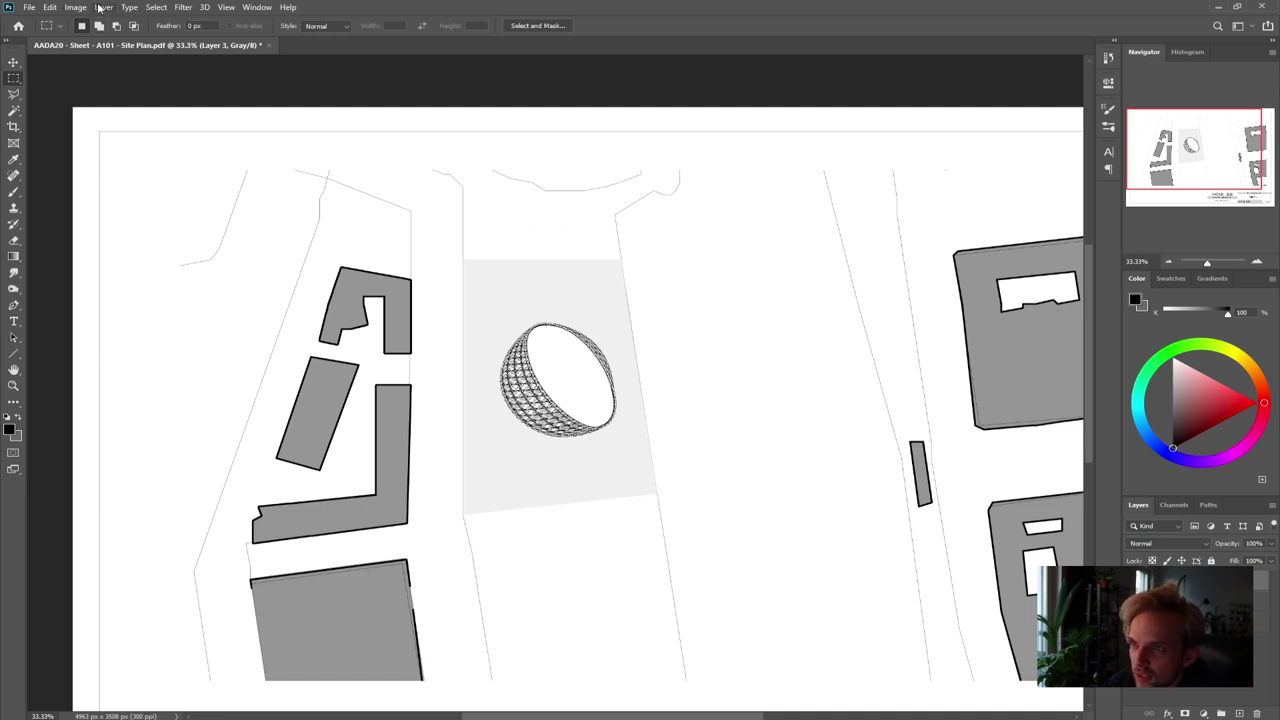
Convert the image to a 300 ppi diffusion-dither bitmap and zoom in to inspect the dome
left_click(72, 7)
mouse_move(86, 21)
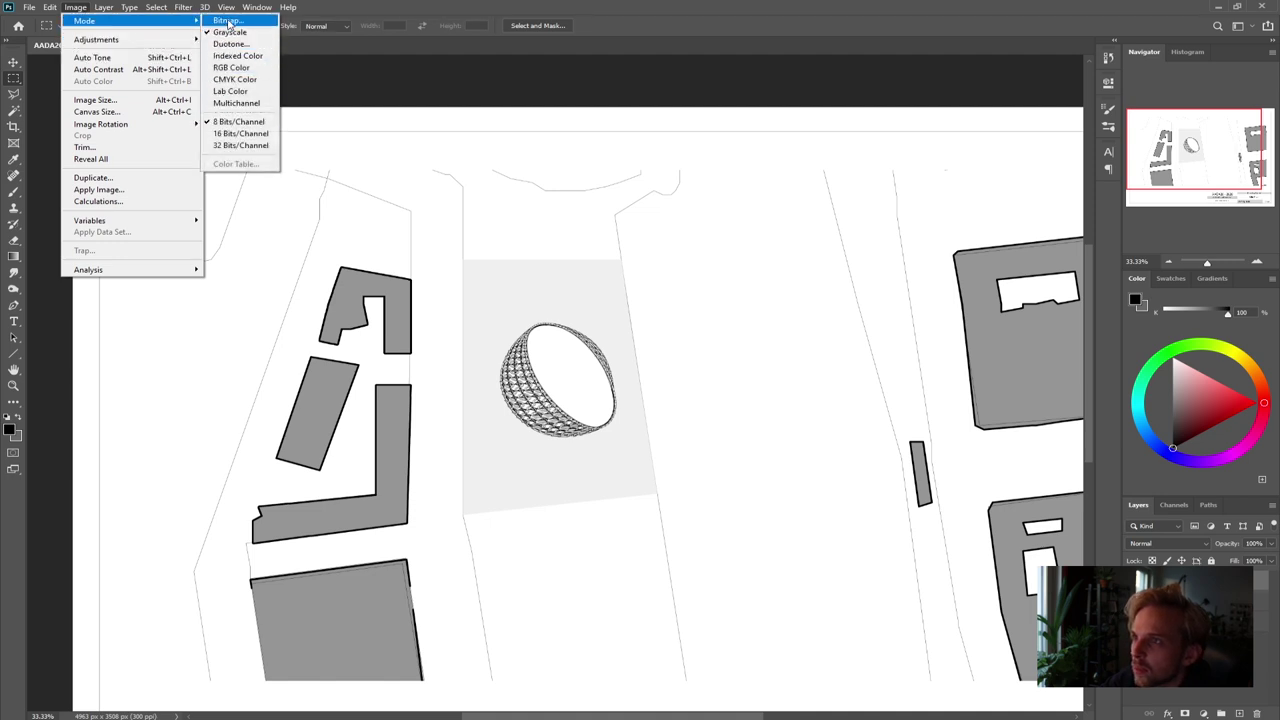
left_click(230, 44)
left_click(576, 270)
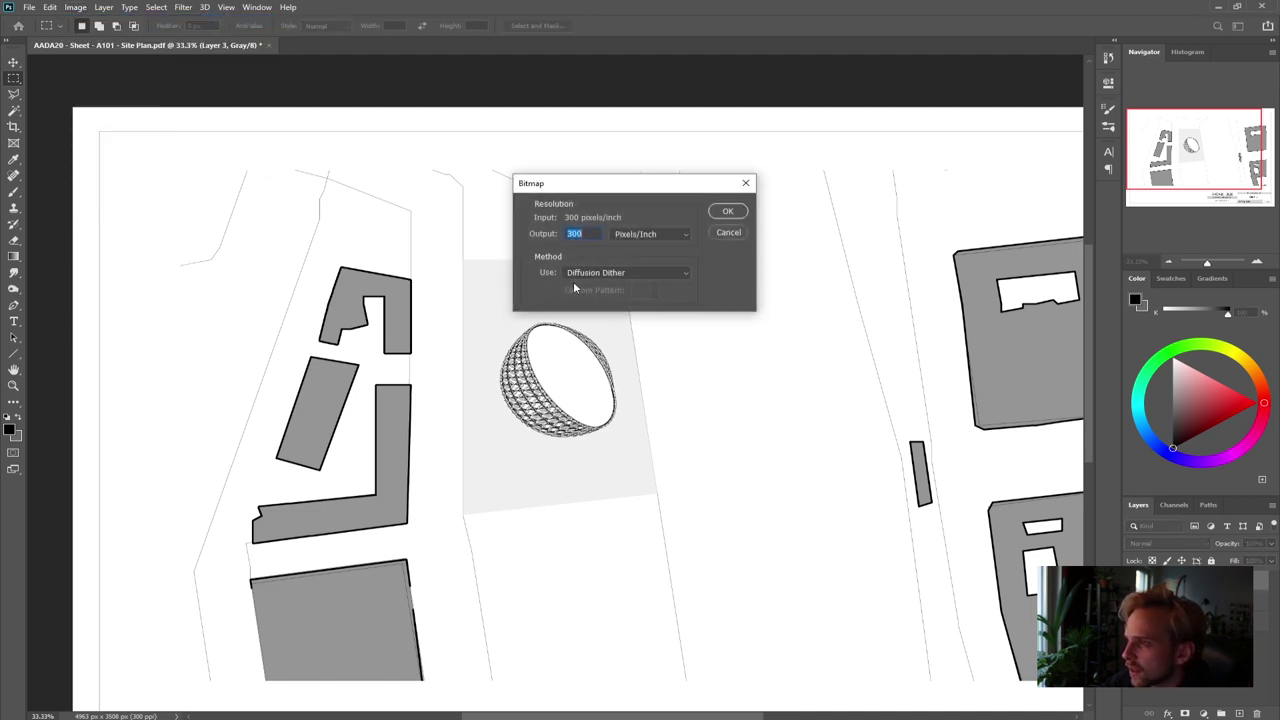
left_click(736, 215)
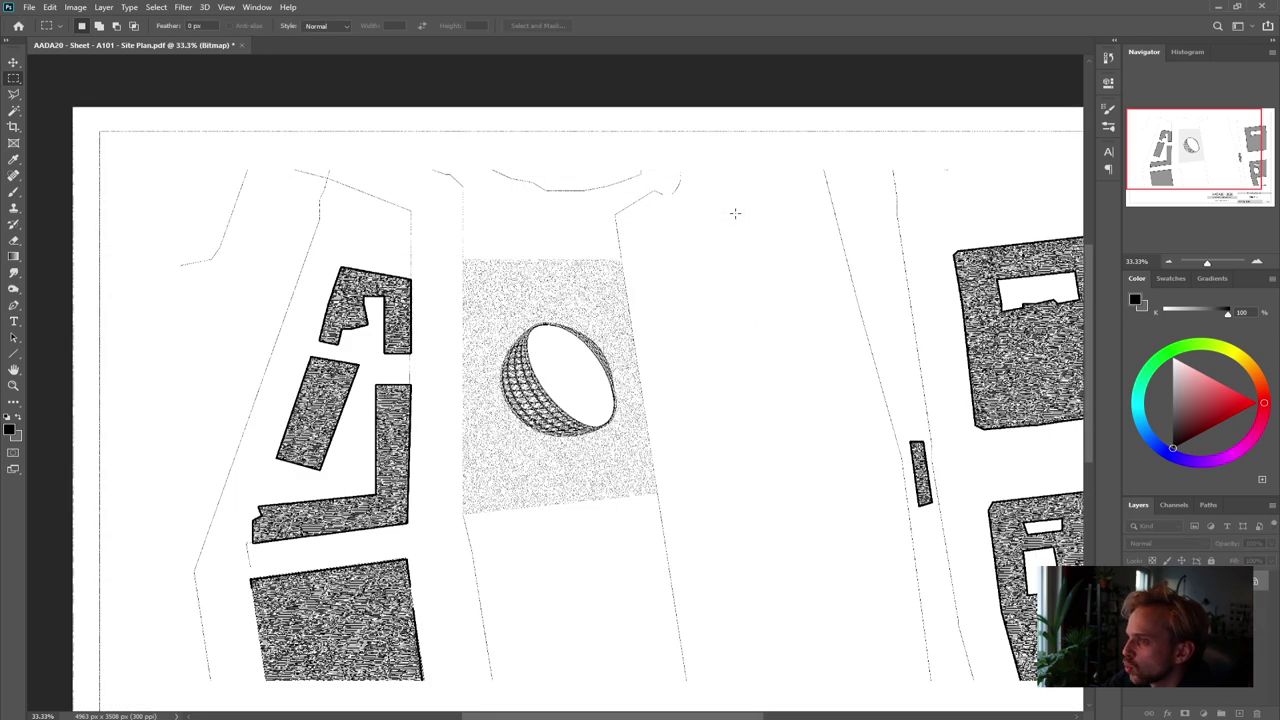
left_click(1259, 262)
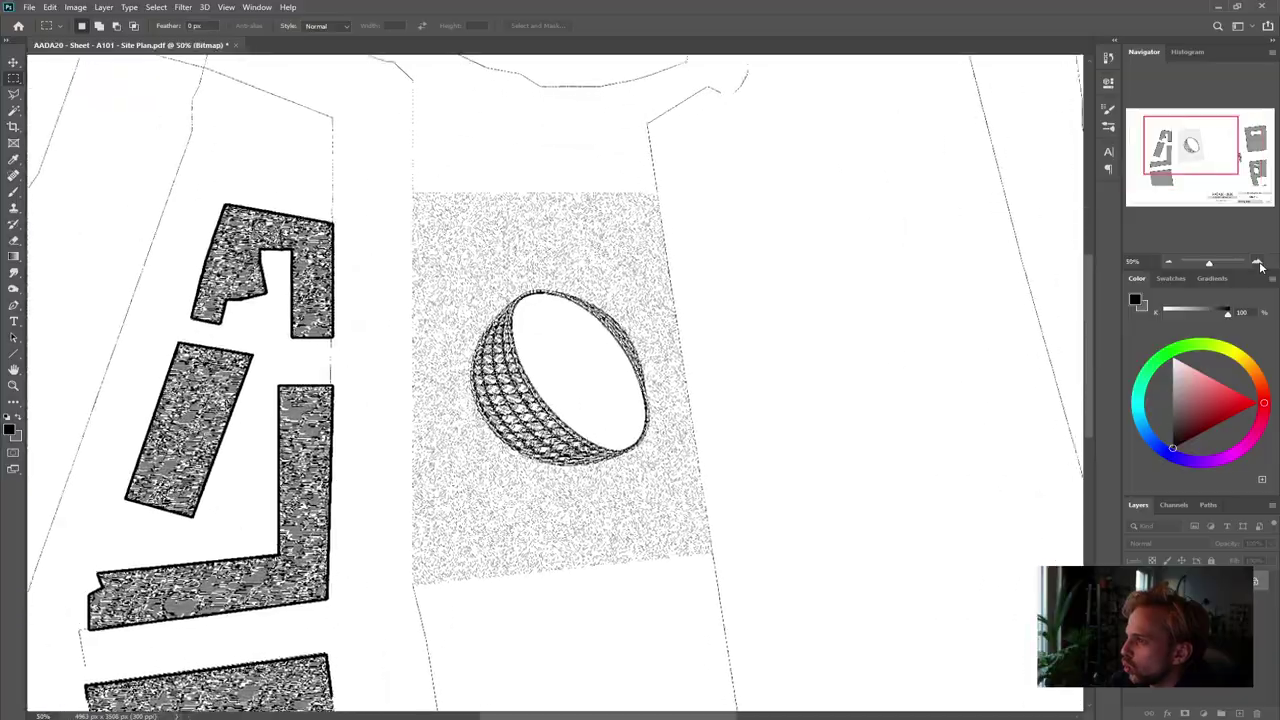
left_click(1260, 264)
left_click(1259, 262)
left_click(1259, 262)
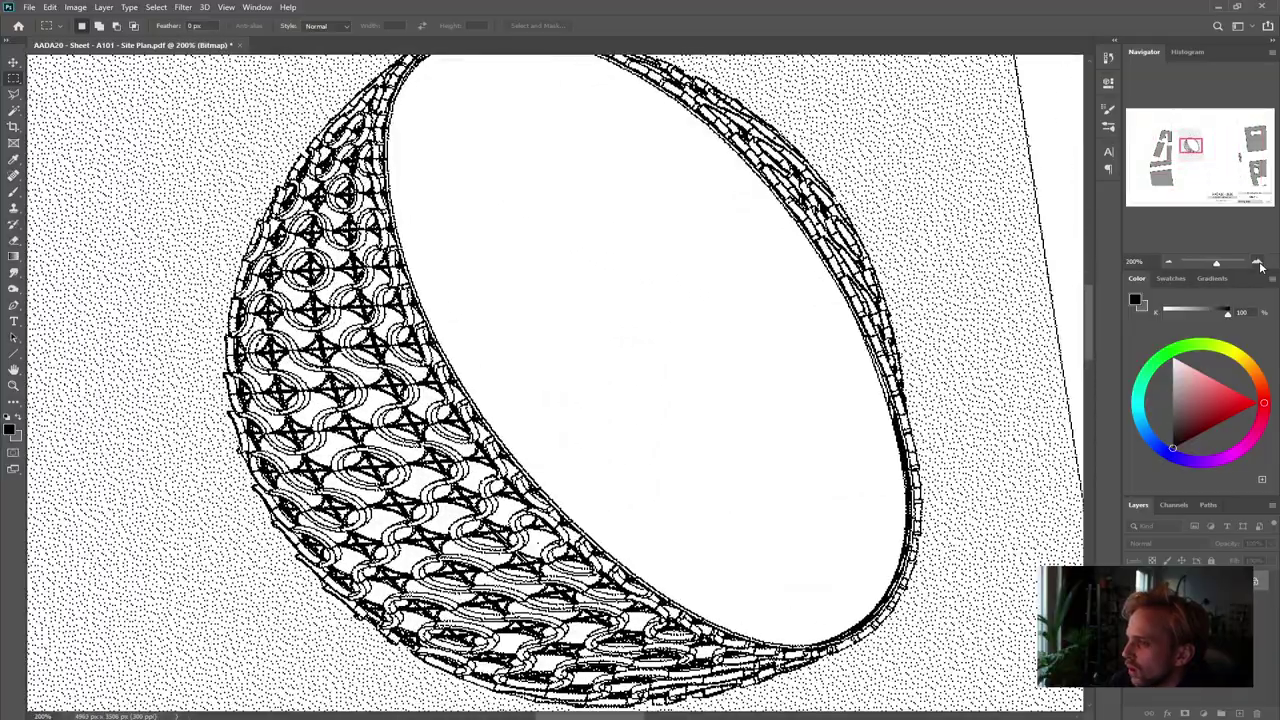
left_click(1168, 262)
left_click(1168, 262)
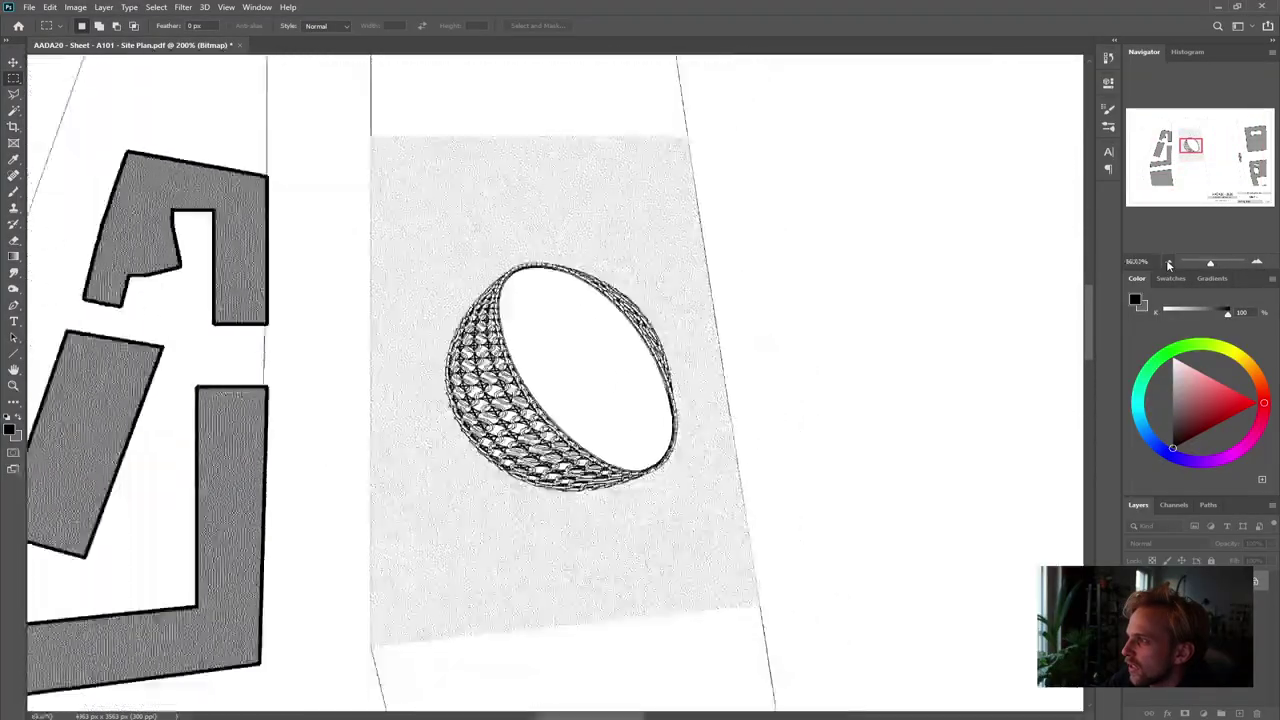
left_click(1168, 262)
left_click(1168, 262)
left_click(1168, 262)
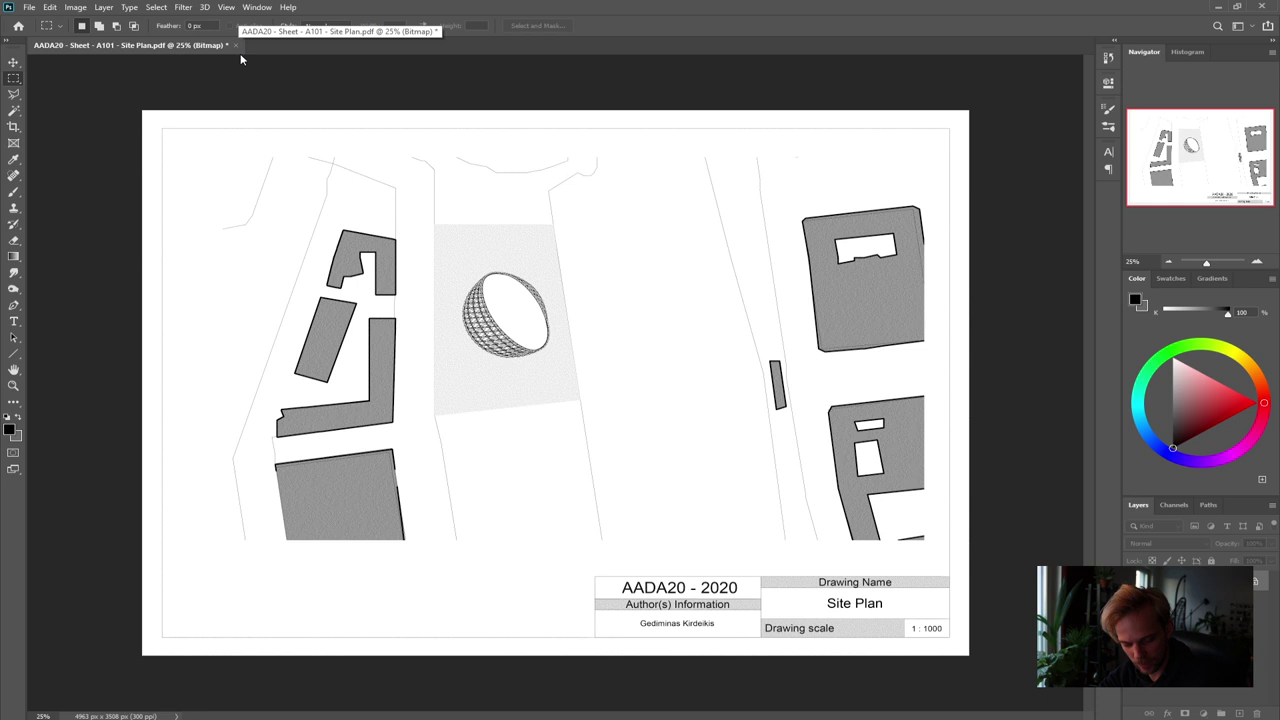
Undo the bitmap conversion, returning the sheet to its grayscale state
key("ctrl+z")
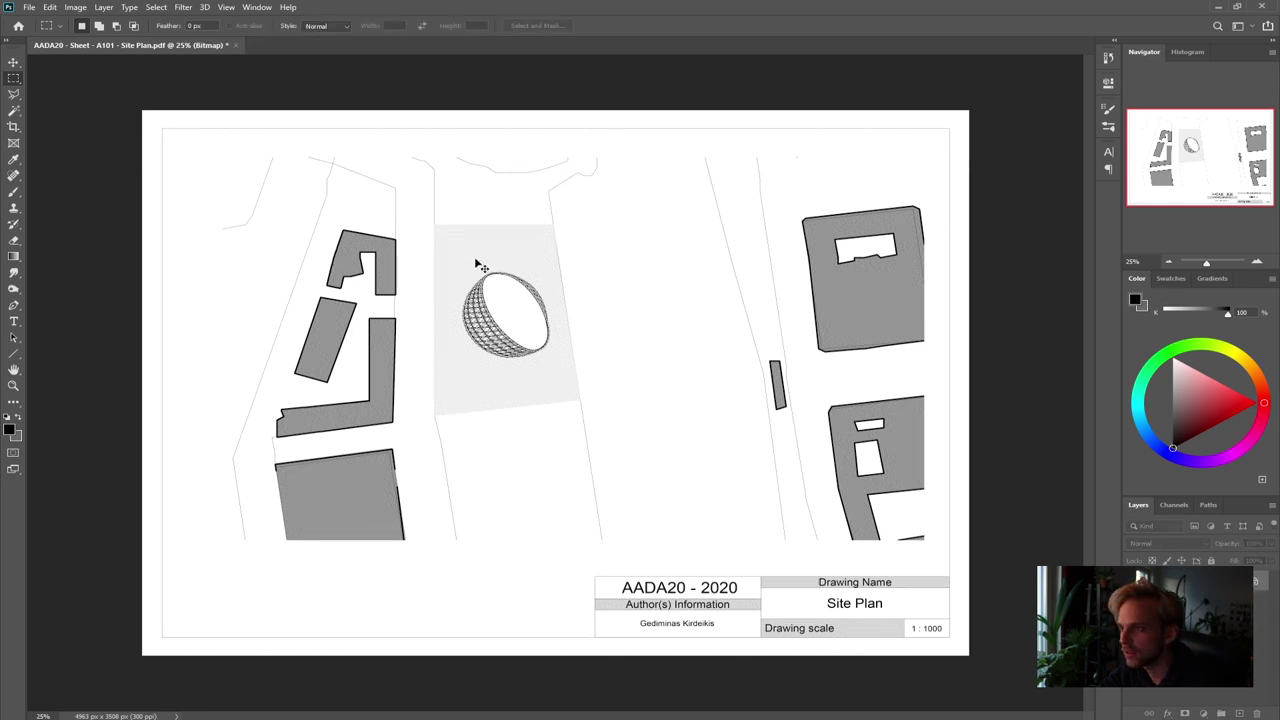
key("ctrl+shift+z")
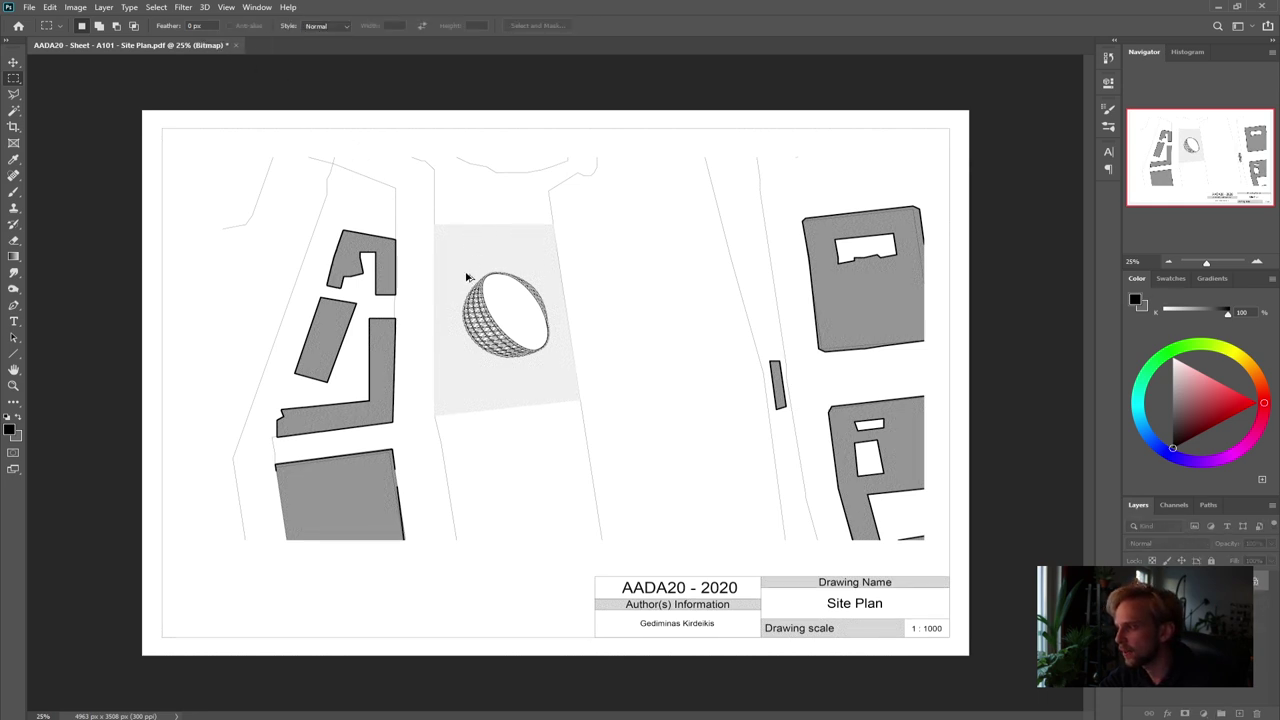
key("ctrl+z")
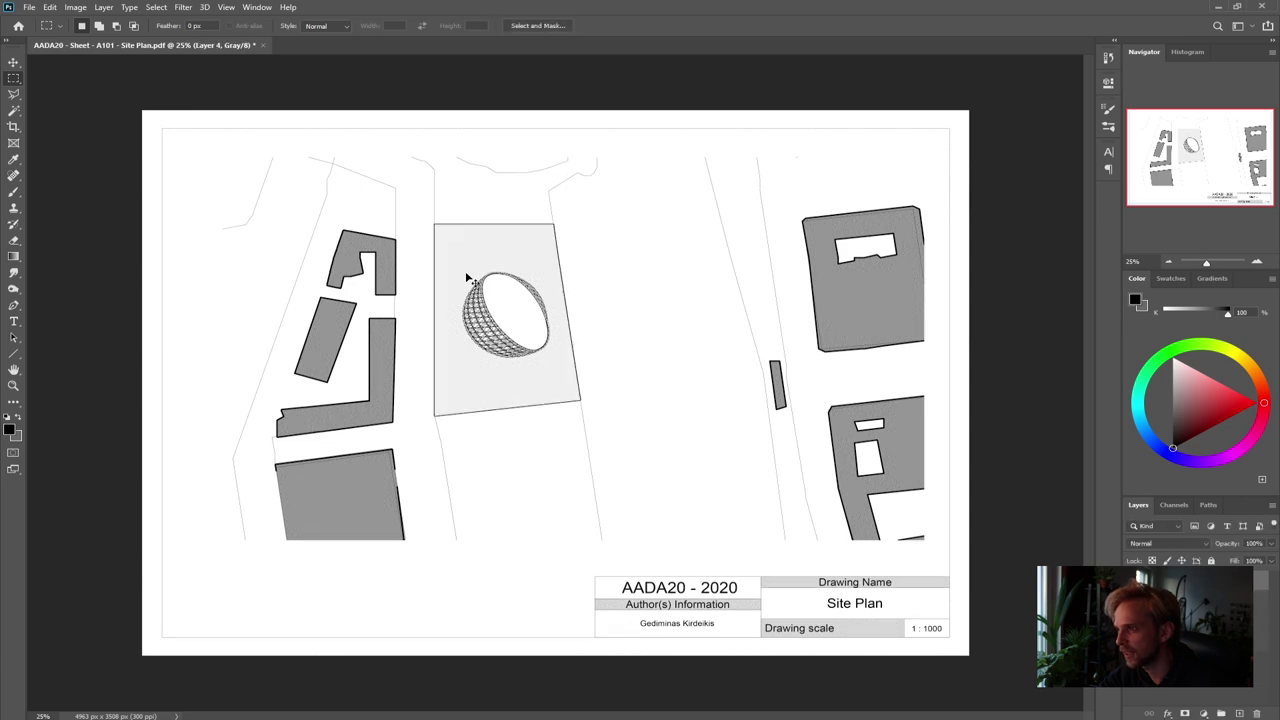
Save As into Desktop > AADA20_tut > Revit_PDF_exports with the Photoshop PDF format
scroll(475, 386, "up", 5, "alt")
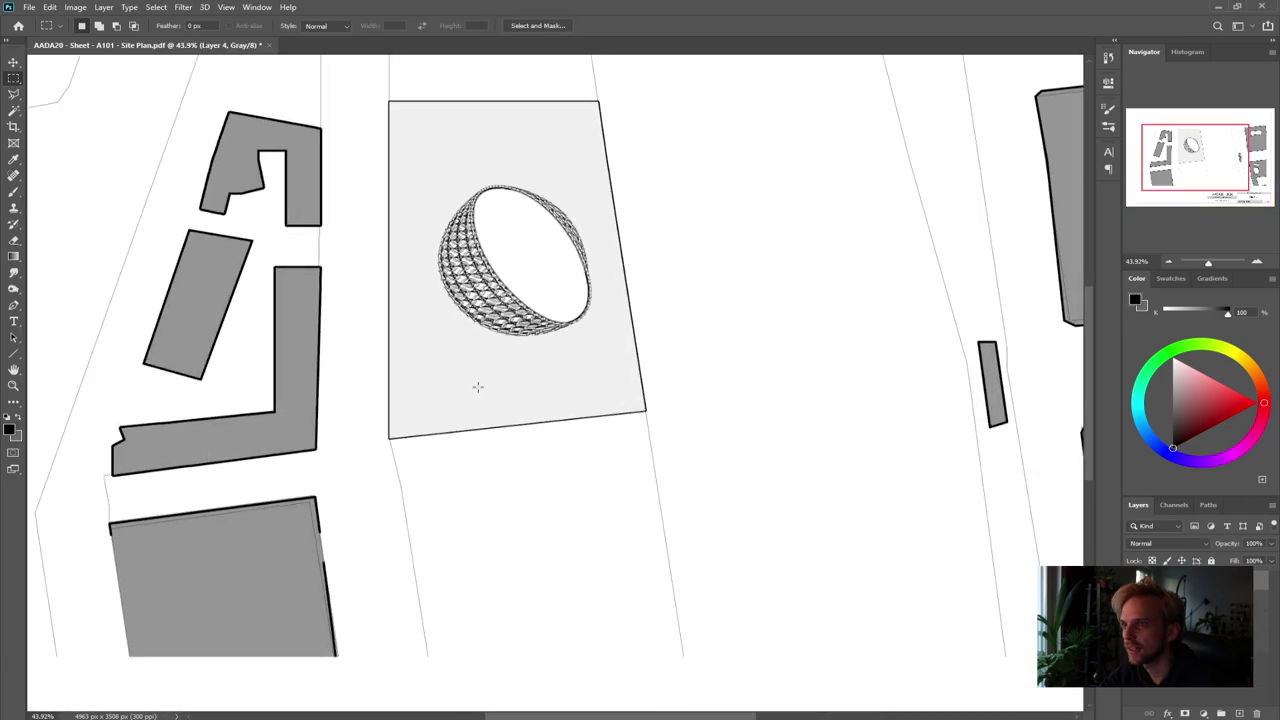
scroll(475, 386, "down", 5, "alt")
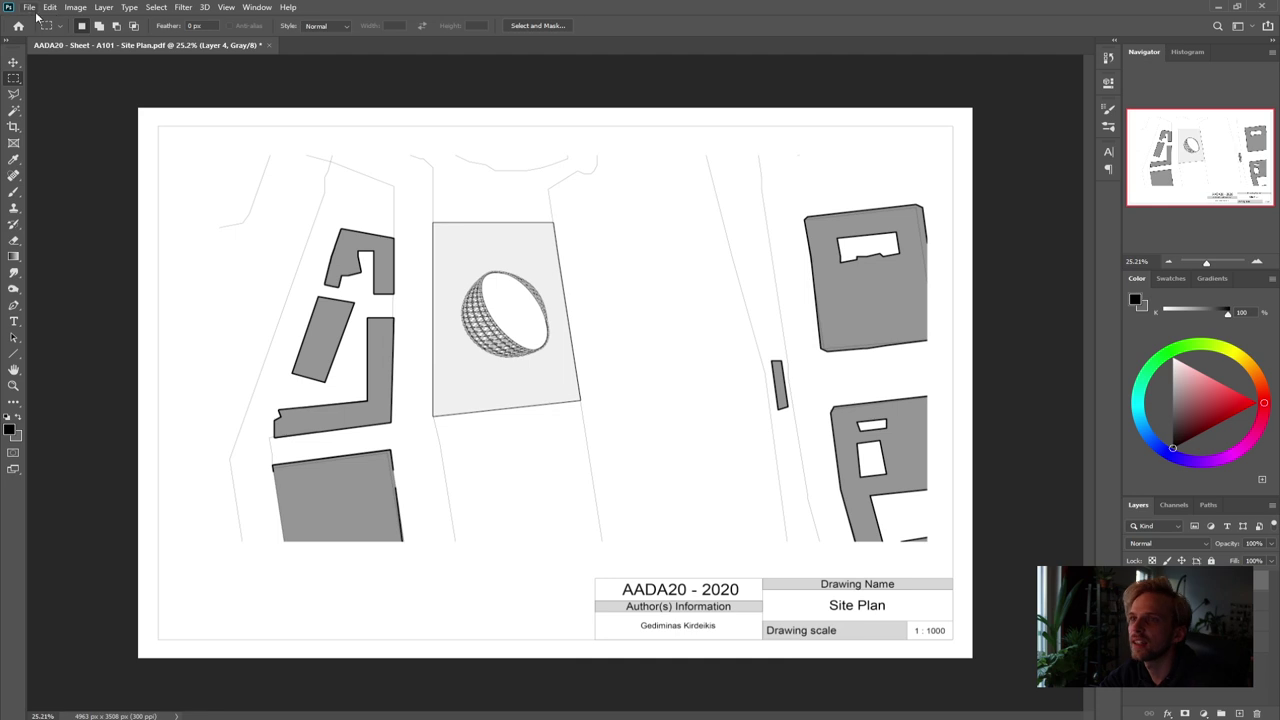
left_click(29, 7)
left_click(60, 157)
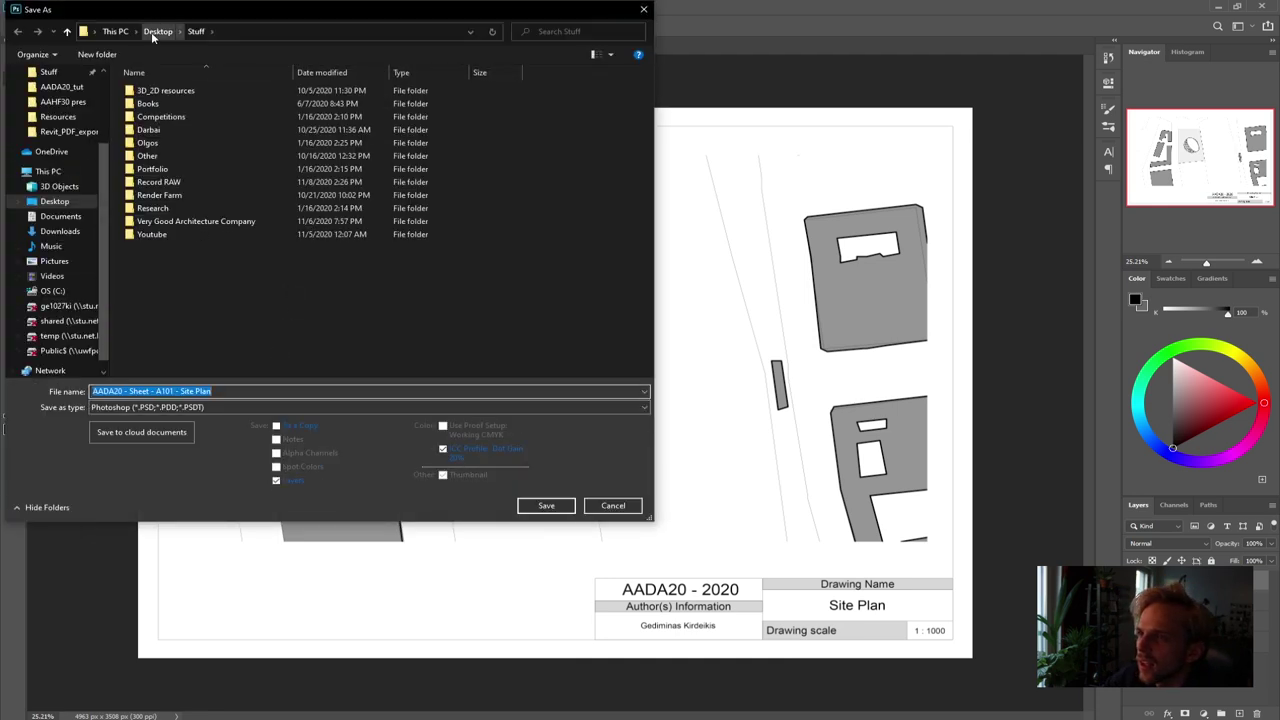
left_click(155, 32)
double_click(157, 105)
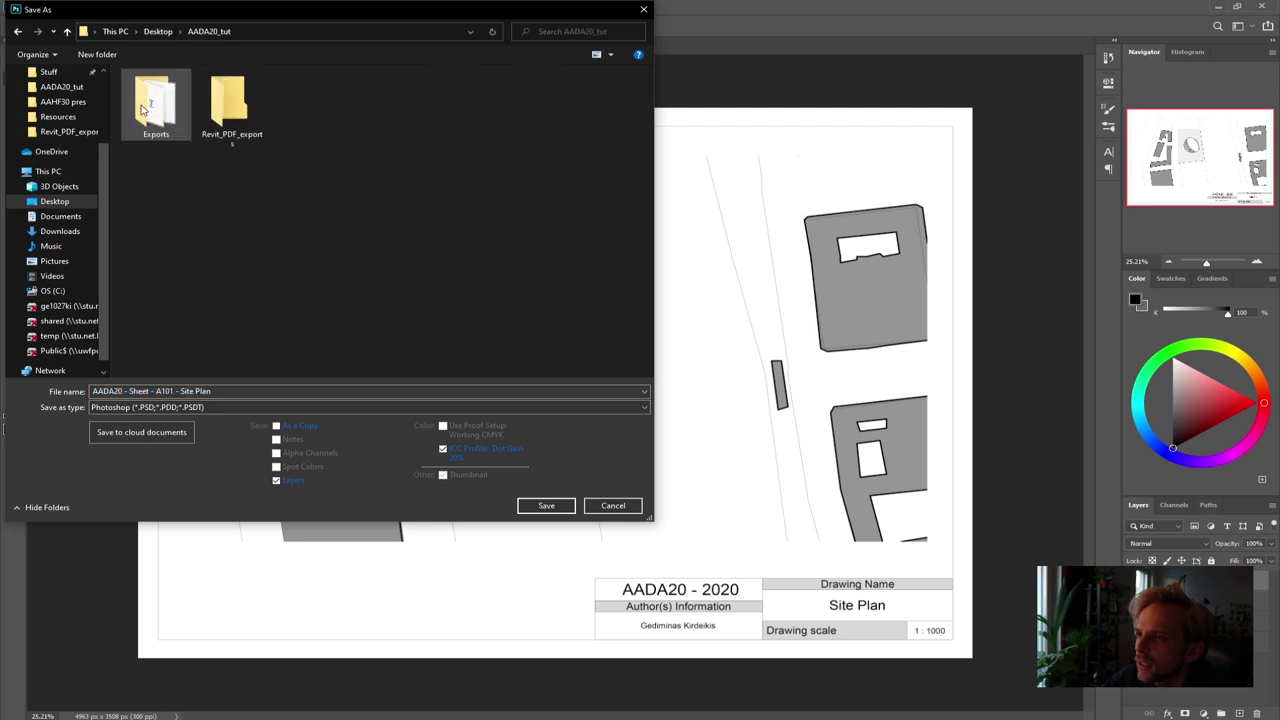
double_click(160, 103)
left_click(209, 31)
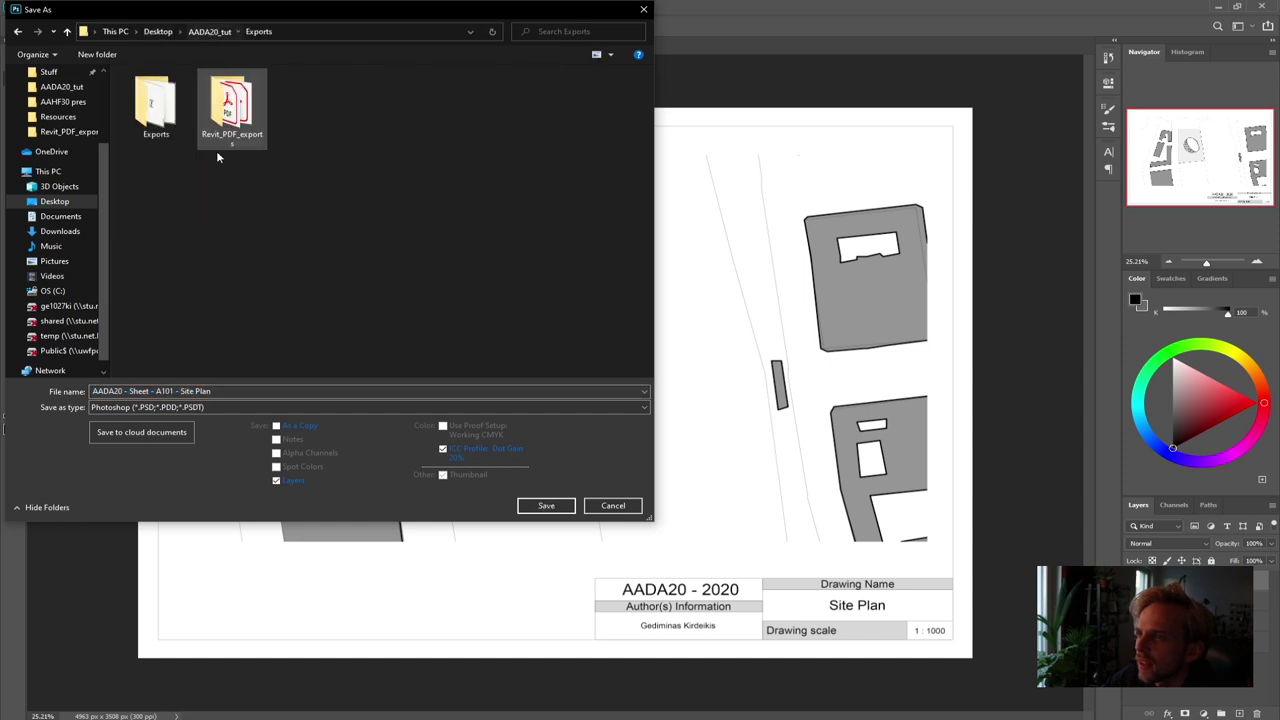
left_click(215, 113)
double_click(215, 113)
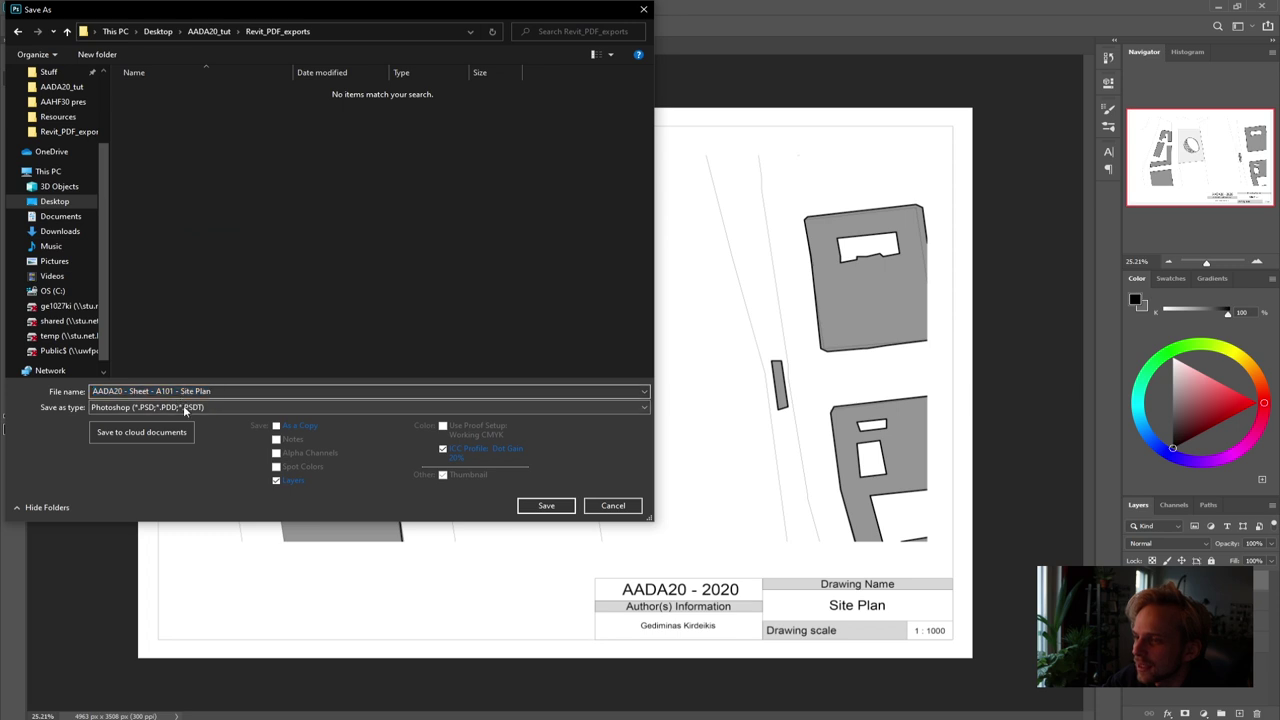
left_click(225, 407)
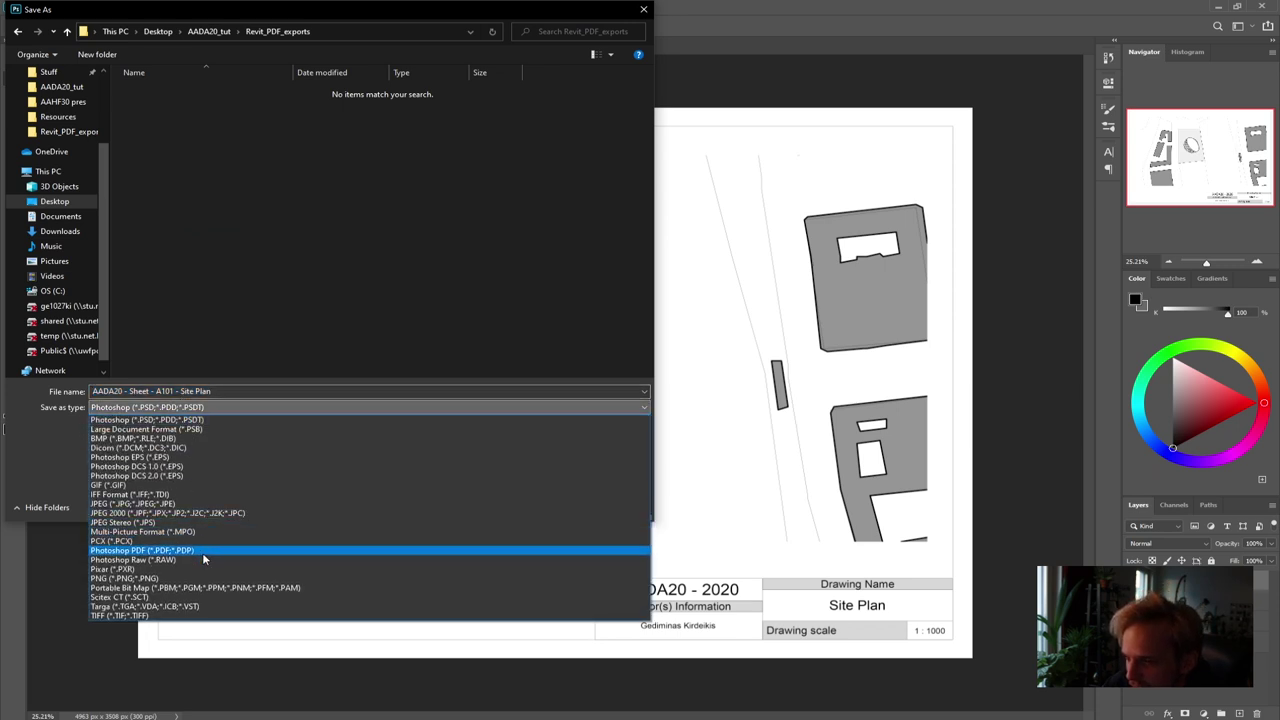
left_click(202, 550)
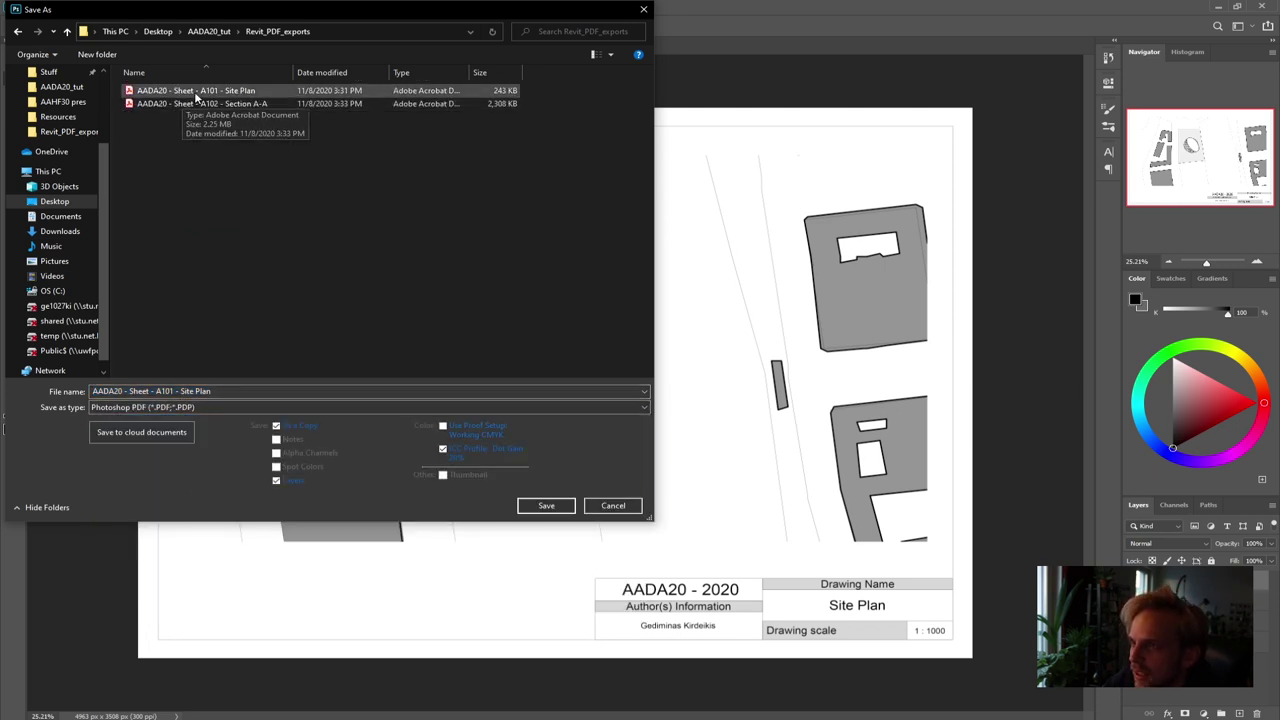
Replace the A101 Site Plan PDF with High Quality Print settings, then close without saving
left_click(546, 506)
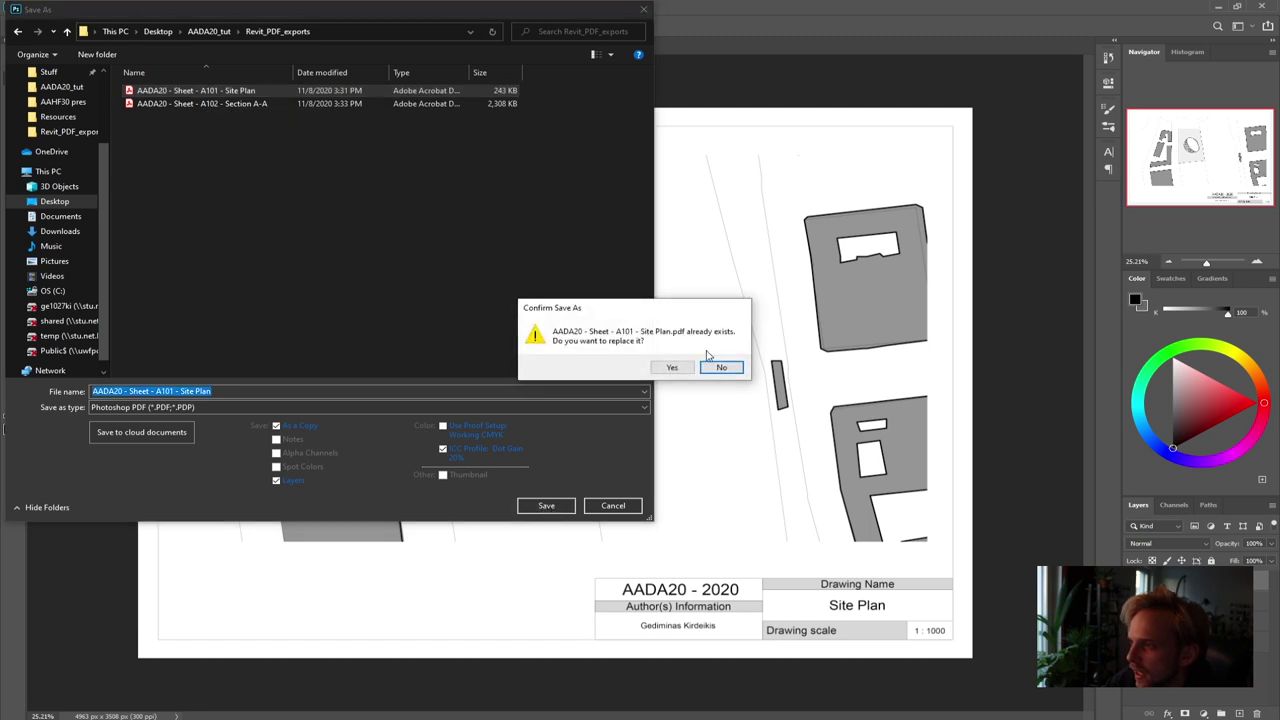
left_click(676, 367)
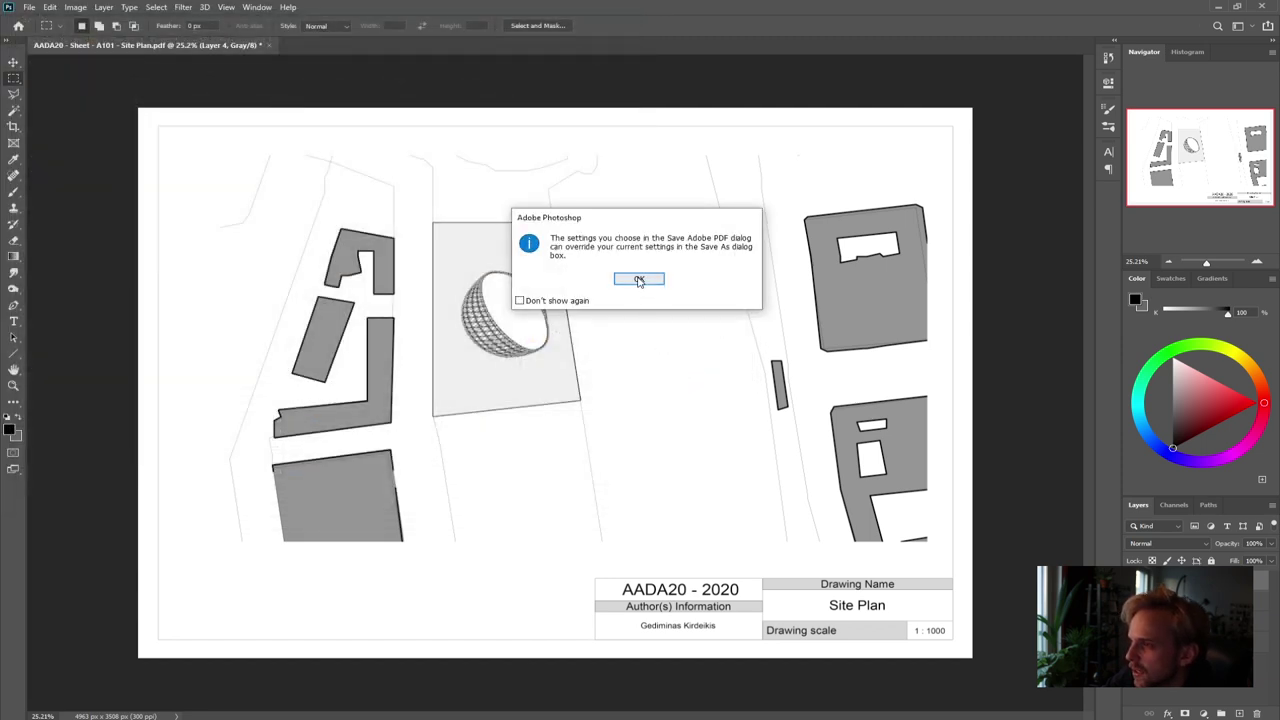
key("Return")
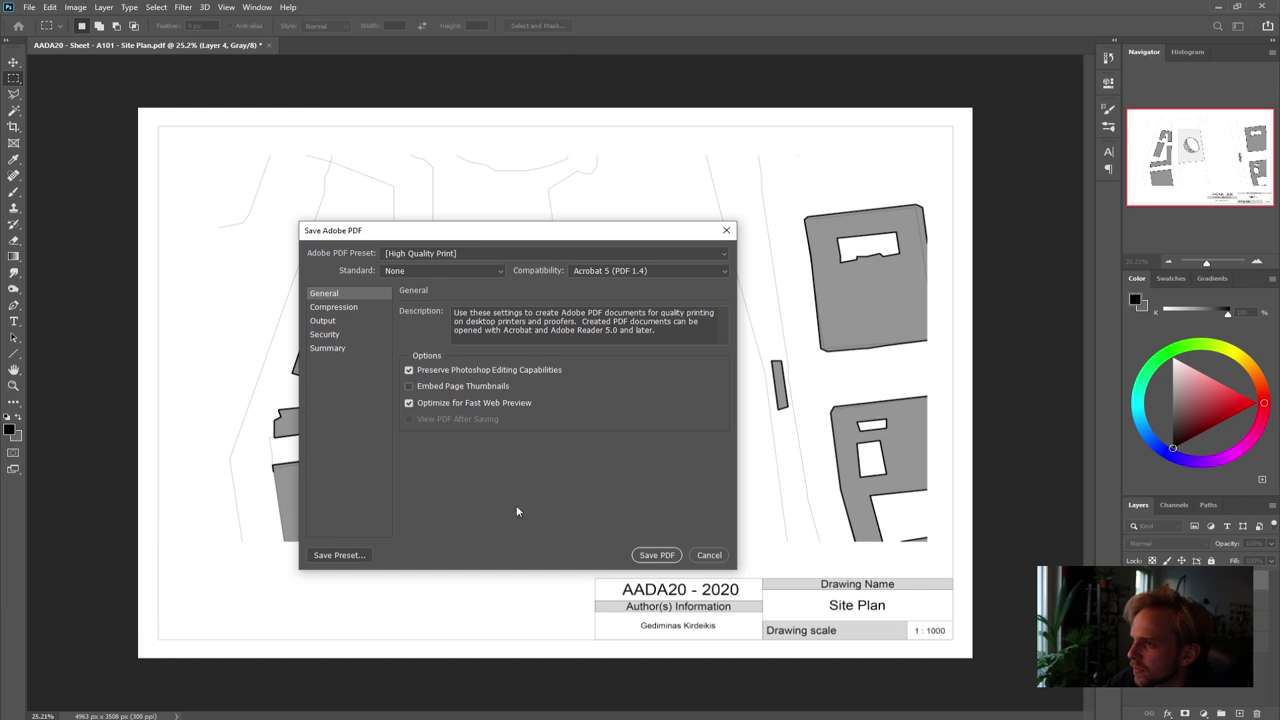
left_click(655, 554)
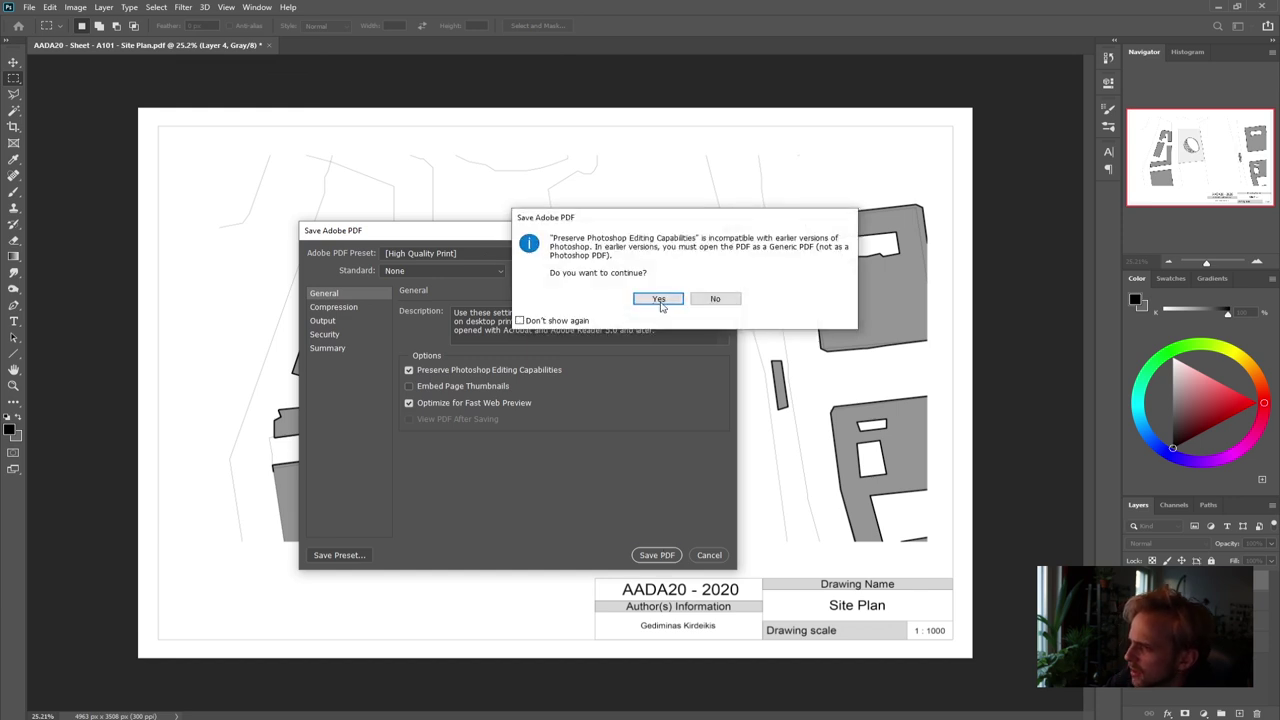
left_click(659, 299)
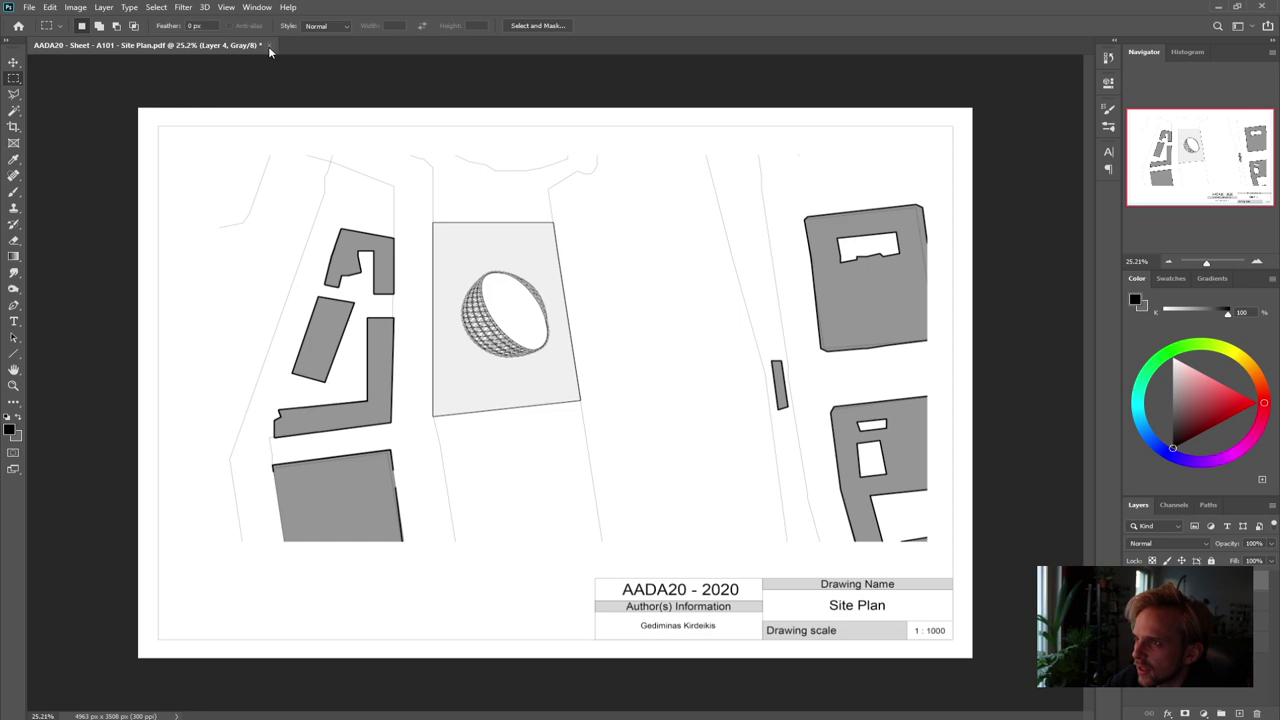
left_click(265, 45)
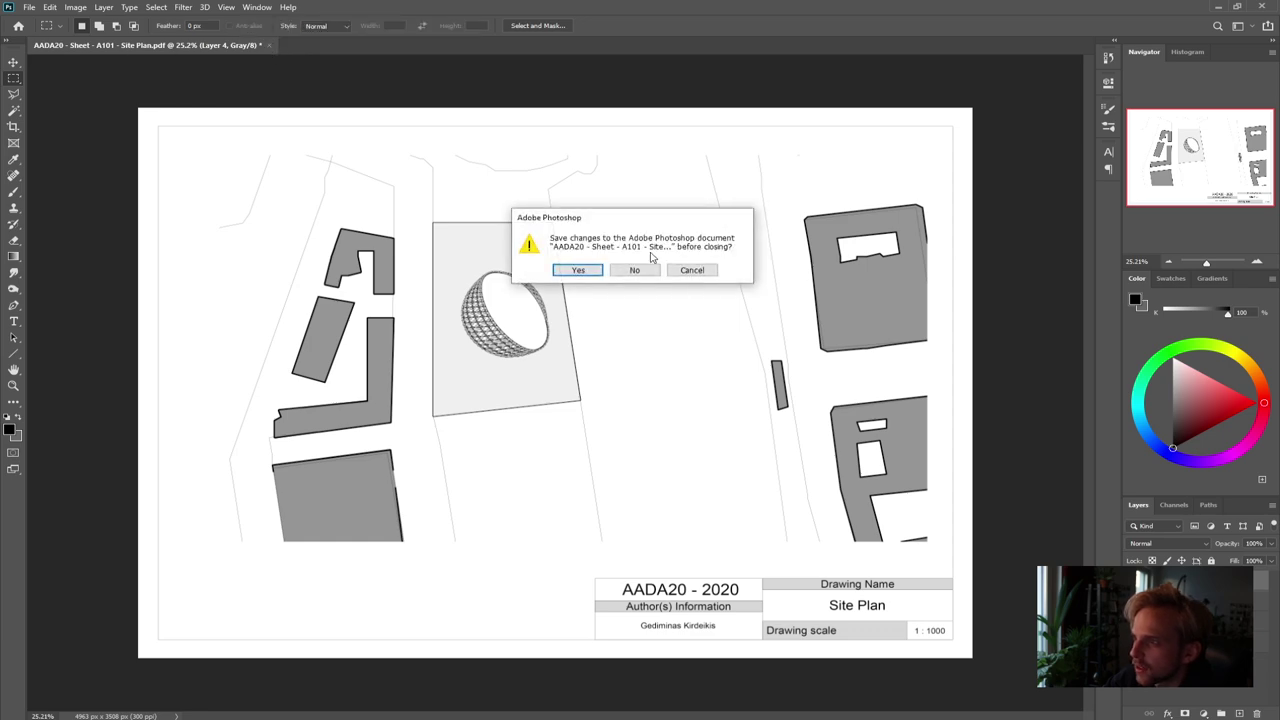
left_click(640, 267)
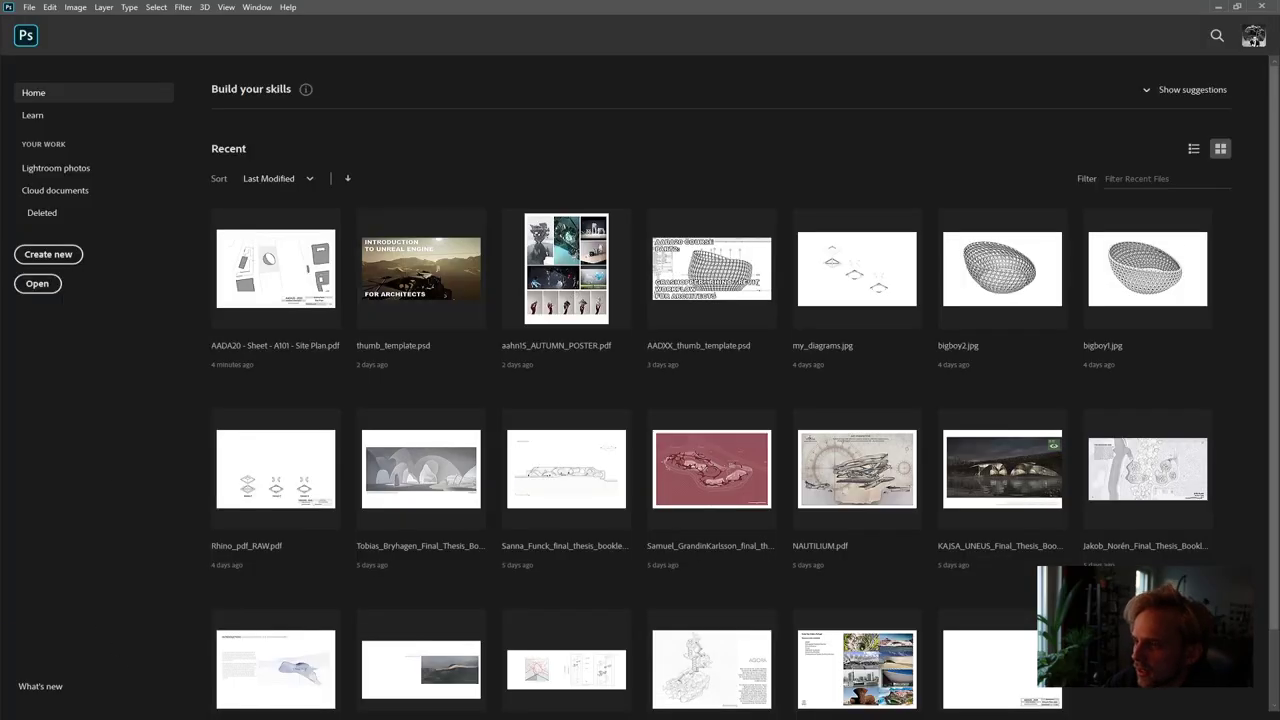
Drag the A102 Section A-A PDF from the Revit_PDF_exports window into Photoshop
mouse_move(199, 687)
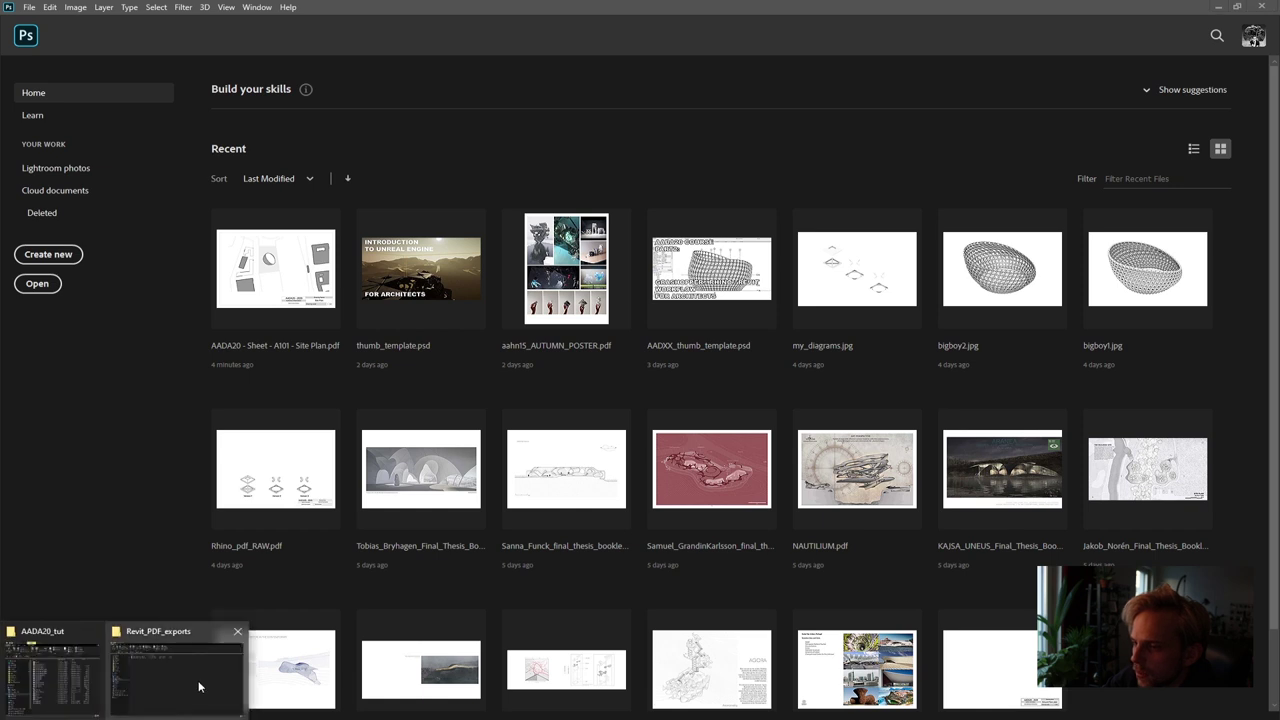
left_click(154, 674)
left_click(268, 155)
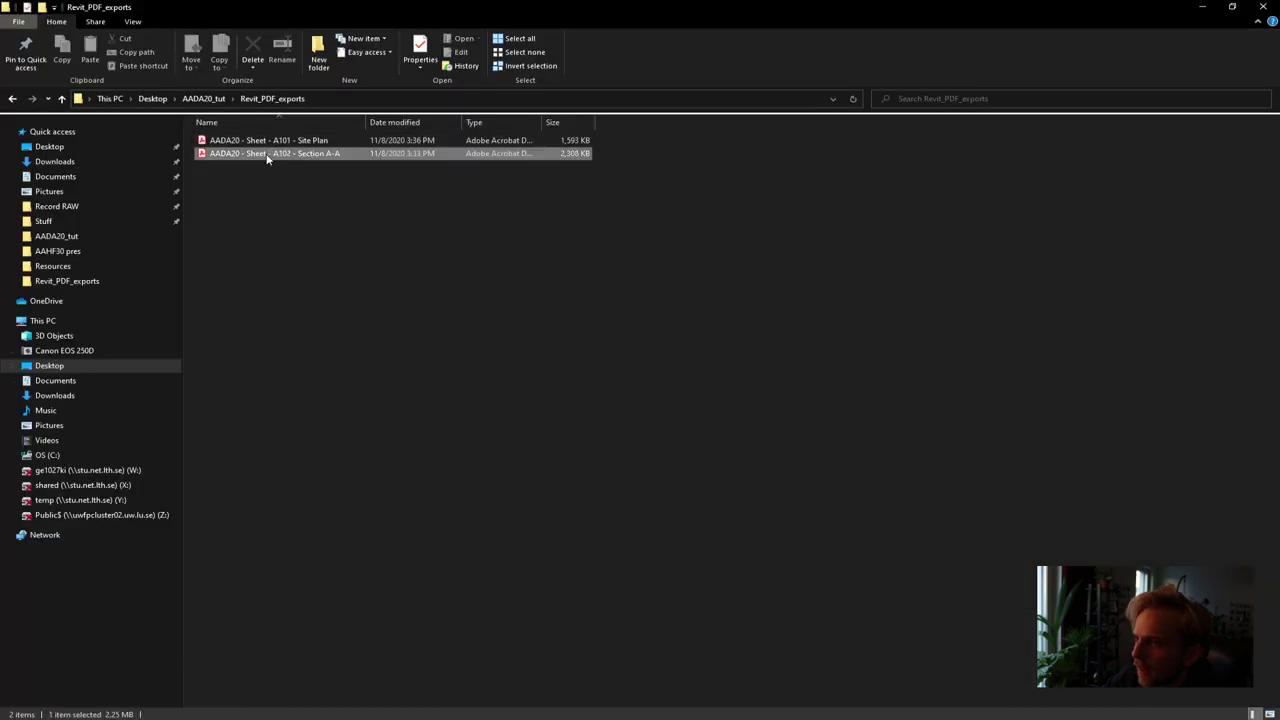
left_click_drag(268, 155, 448, 143)
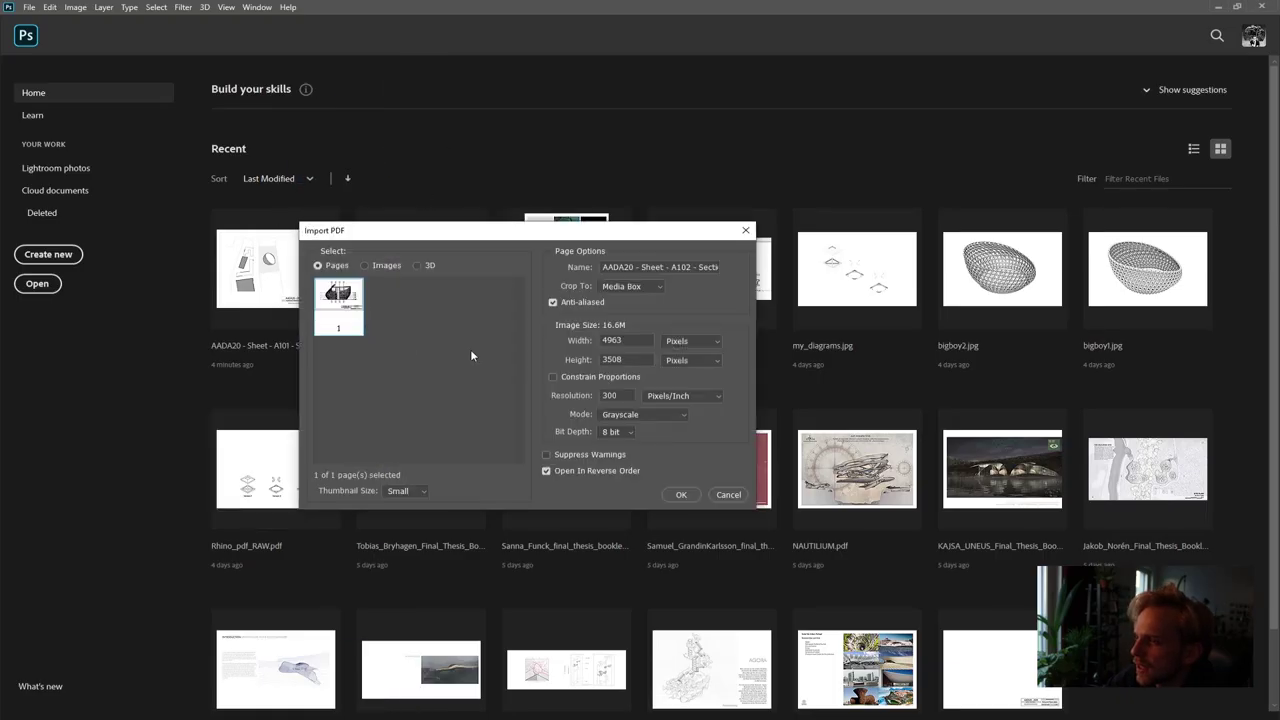
Import the Section A-A page in RGB Color at 4963 × 3508 px, 300 ppi
left_click(615, 418)
left_click(646, 430)
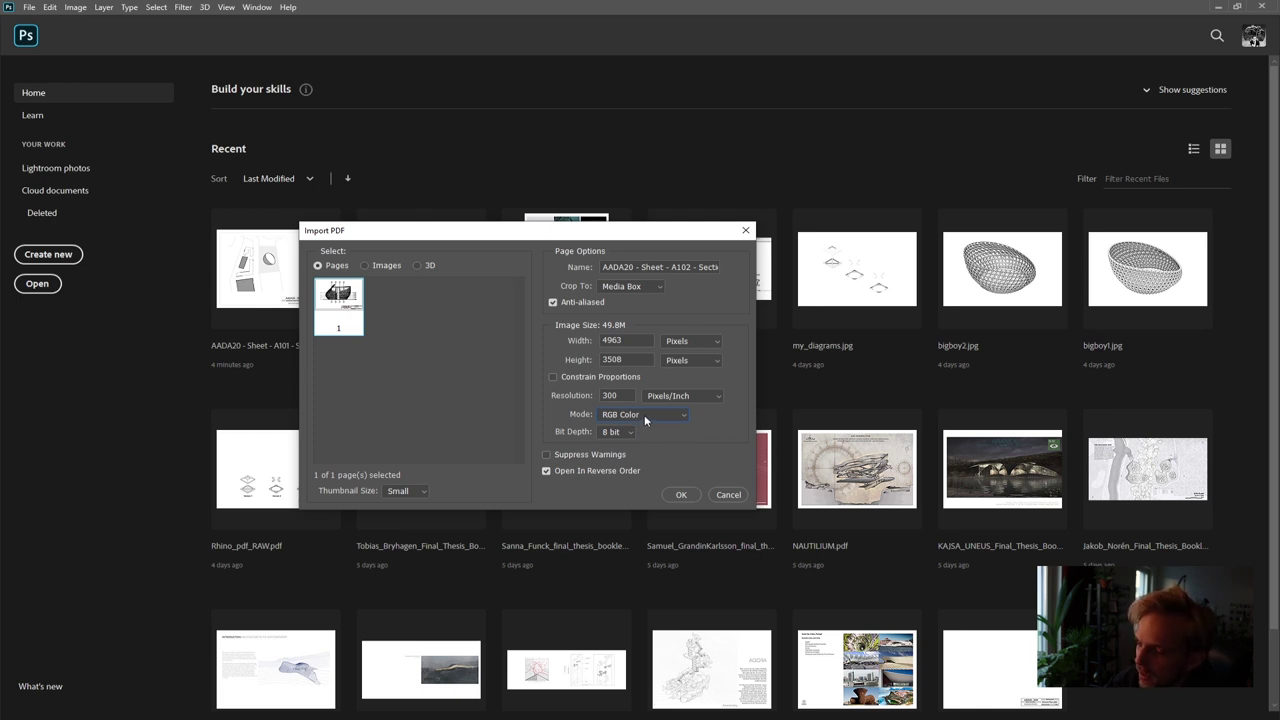
left_click(681, 495)
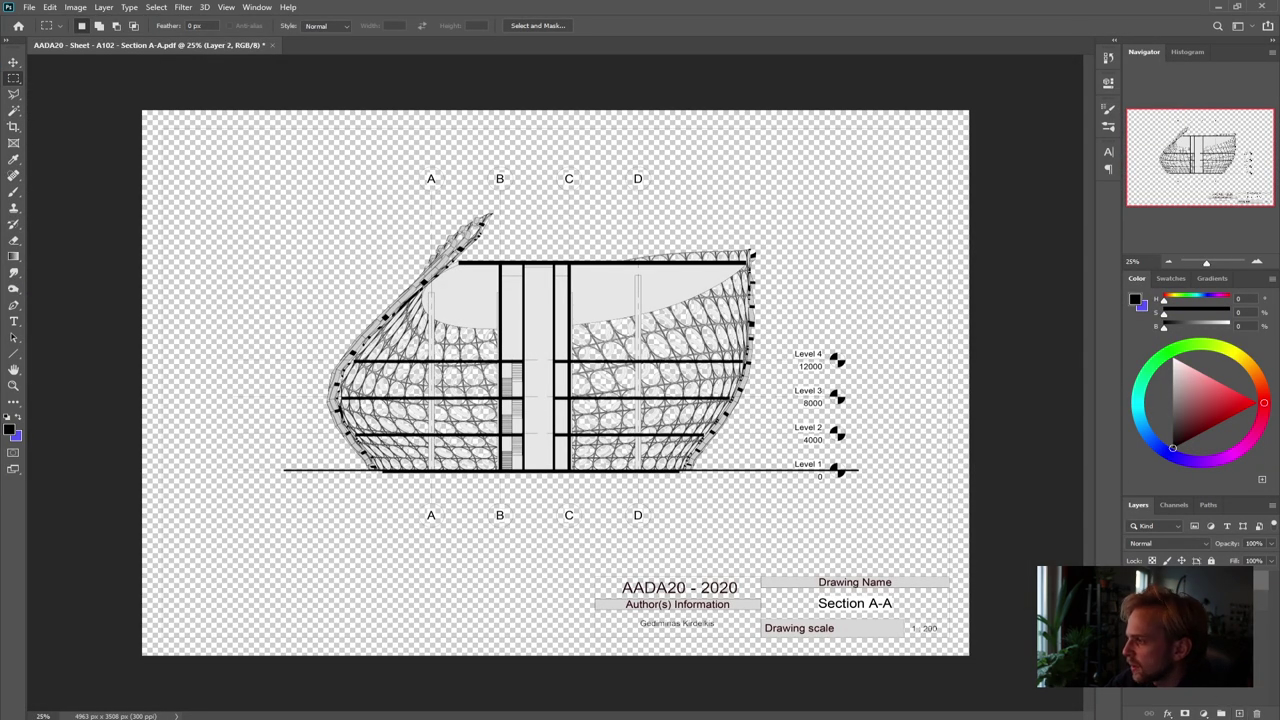
Add a new white-filled layer behind the drawing, fit the page in view, and show rulers
left_click(1239, 713)
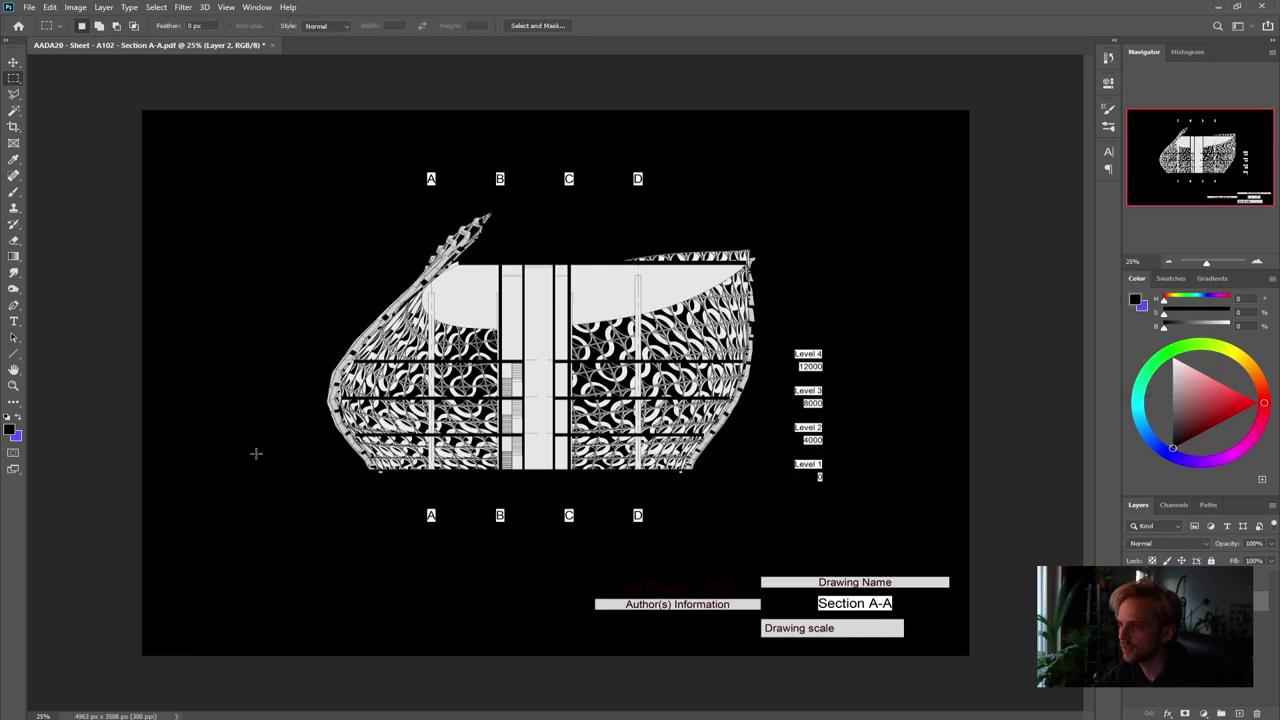
key("alt+BackSpace")
key("ctrl+i")
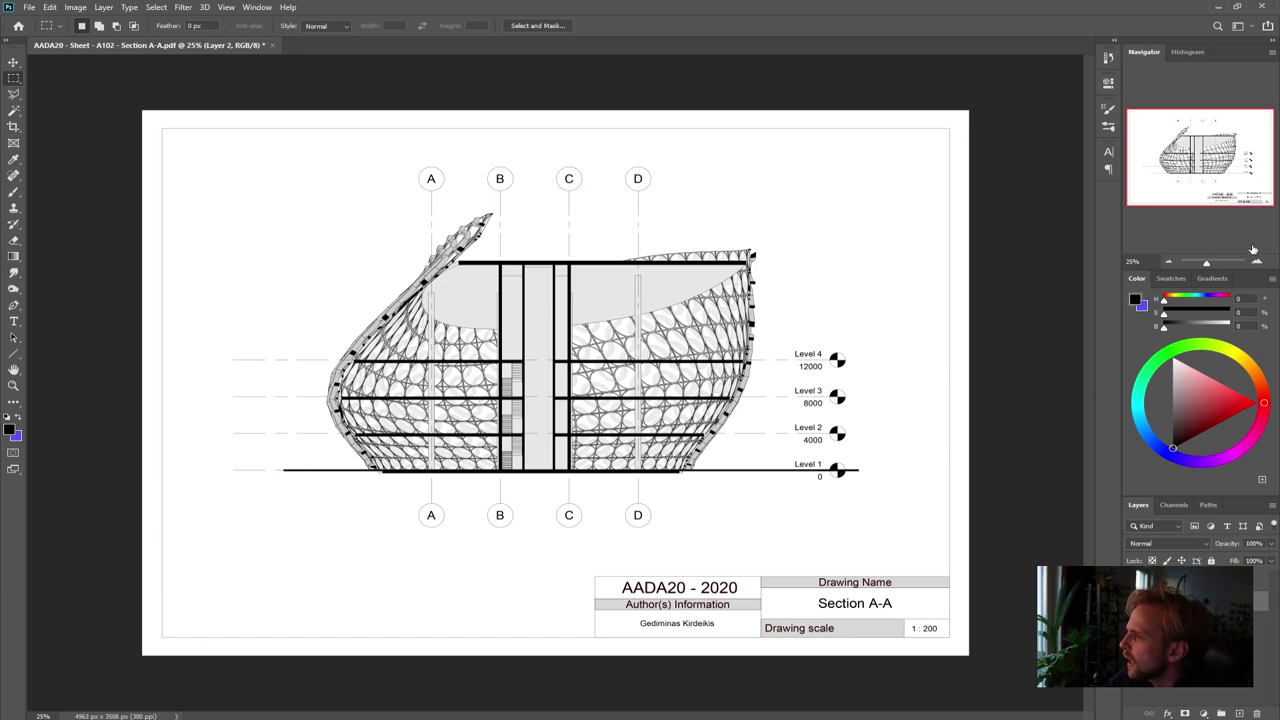
left_click(1257, 261)
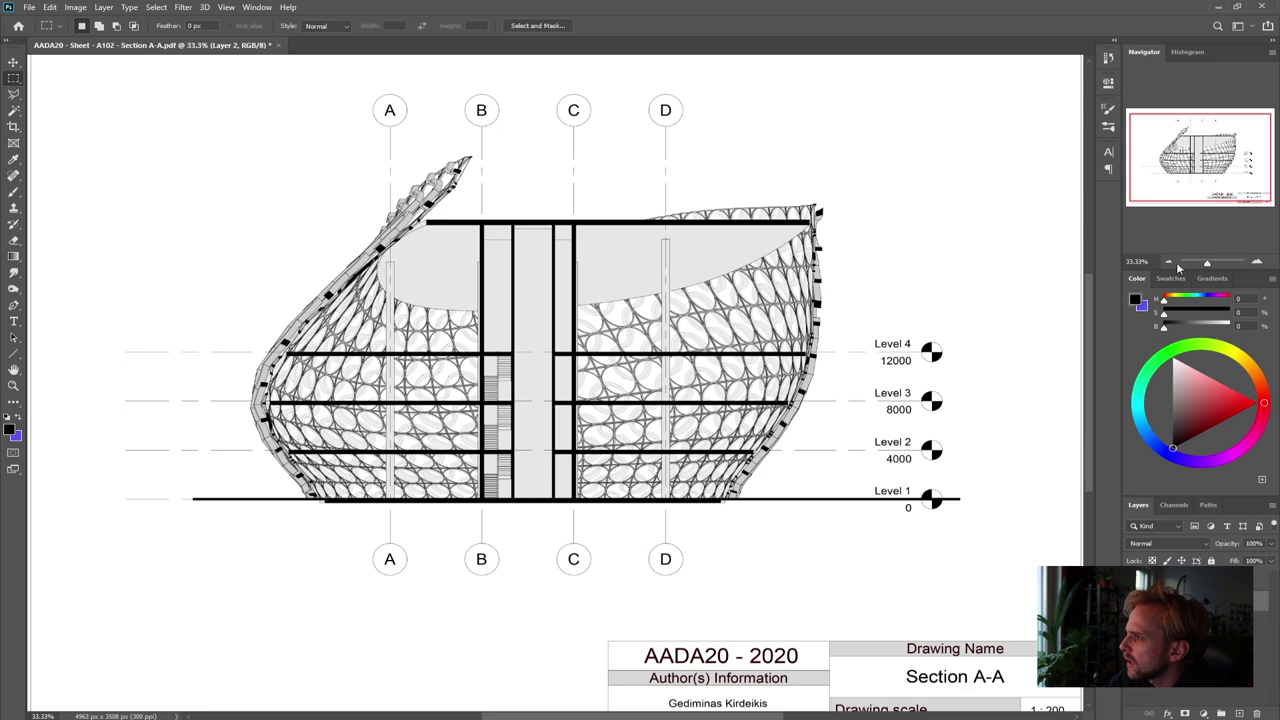
left_click(1168, 261)
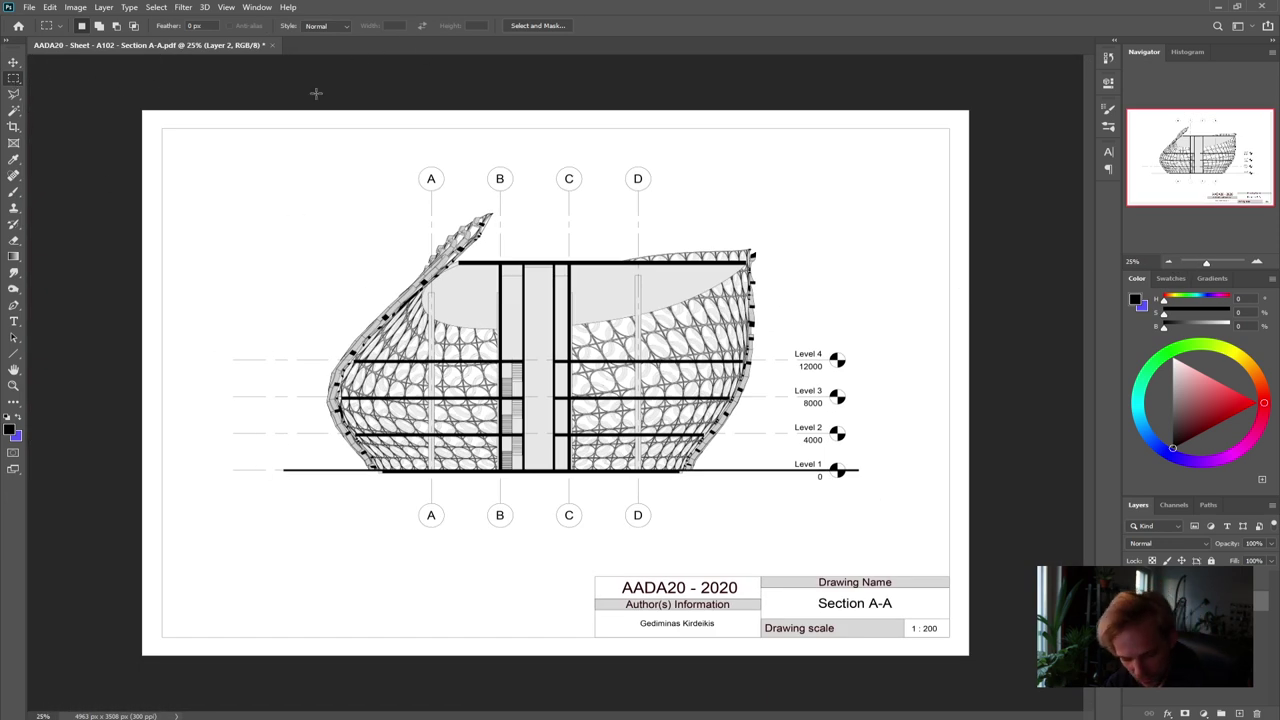
key("ctrl+r")
Place a horizontal guide on the Level 1 line and vertical guides at the frame's left and right edges
left_click_drag(370, 60, 390, 476)
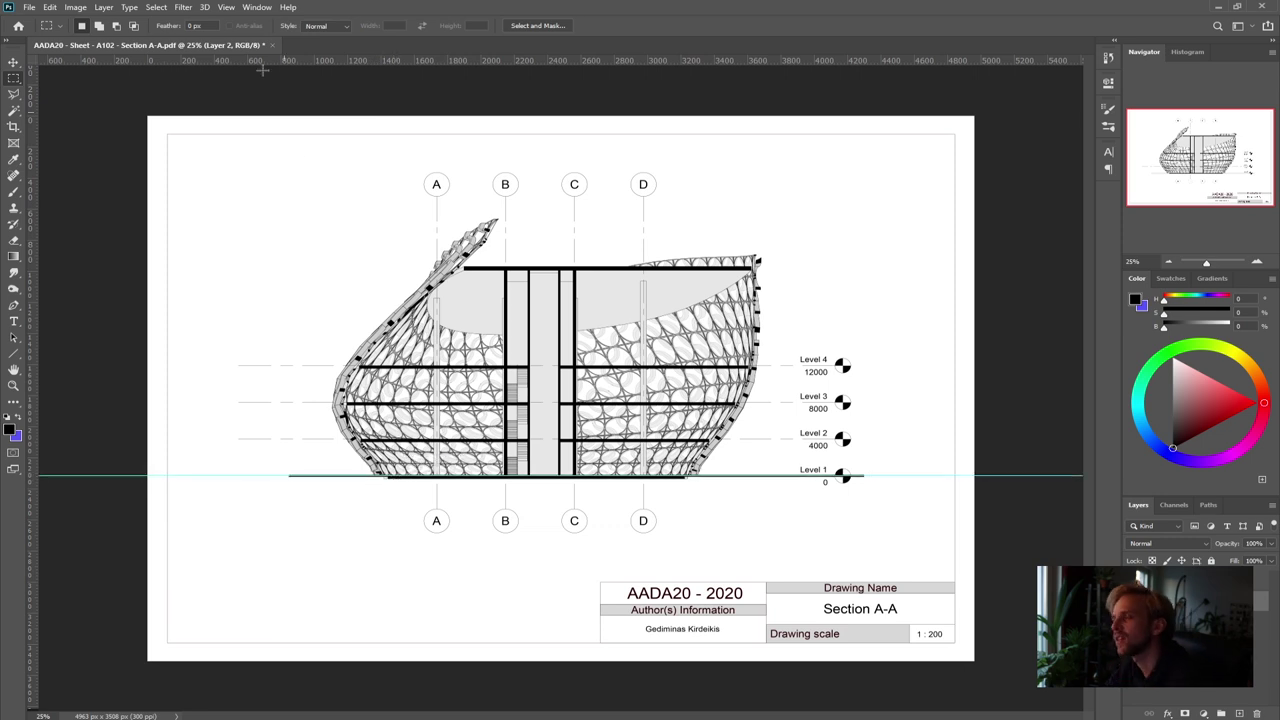
left_click_drag(280, 62, 270, 317)
key("ctrl+z")
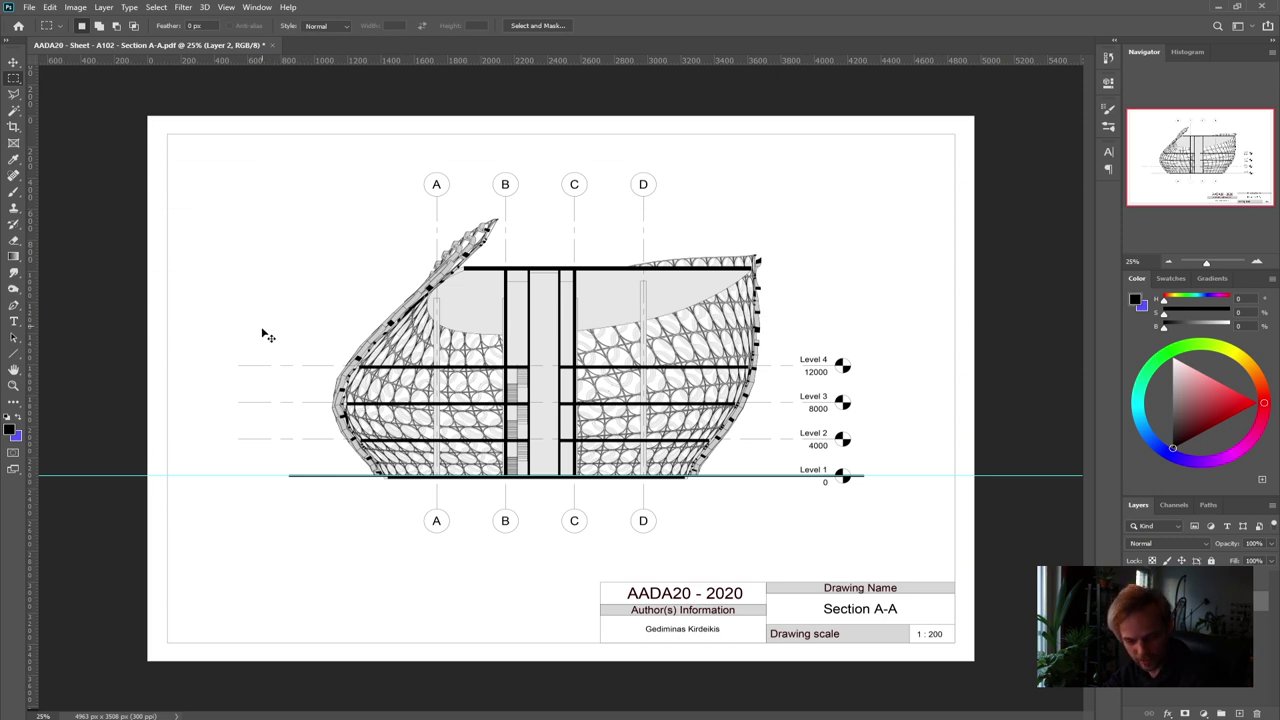
scroll(431, 562, "up", 1, "alt")
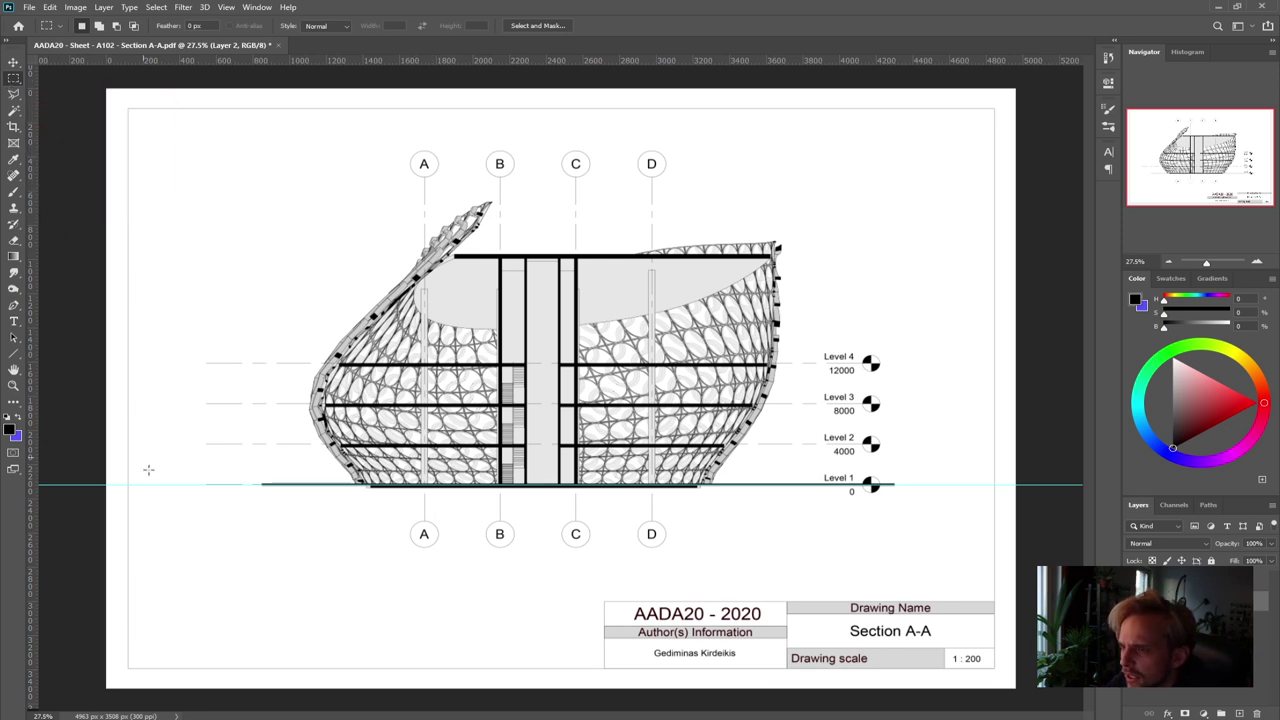
left_click_drag(32, 328, 128, 333)
left_click_drag(37, 318, 994, 329)
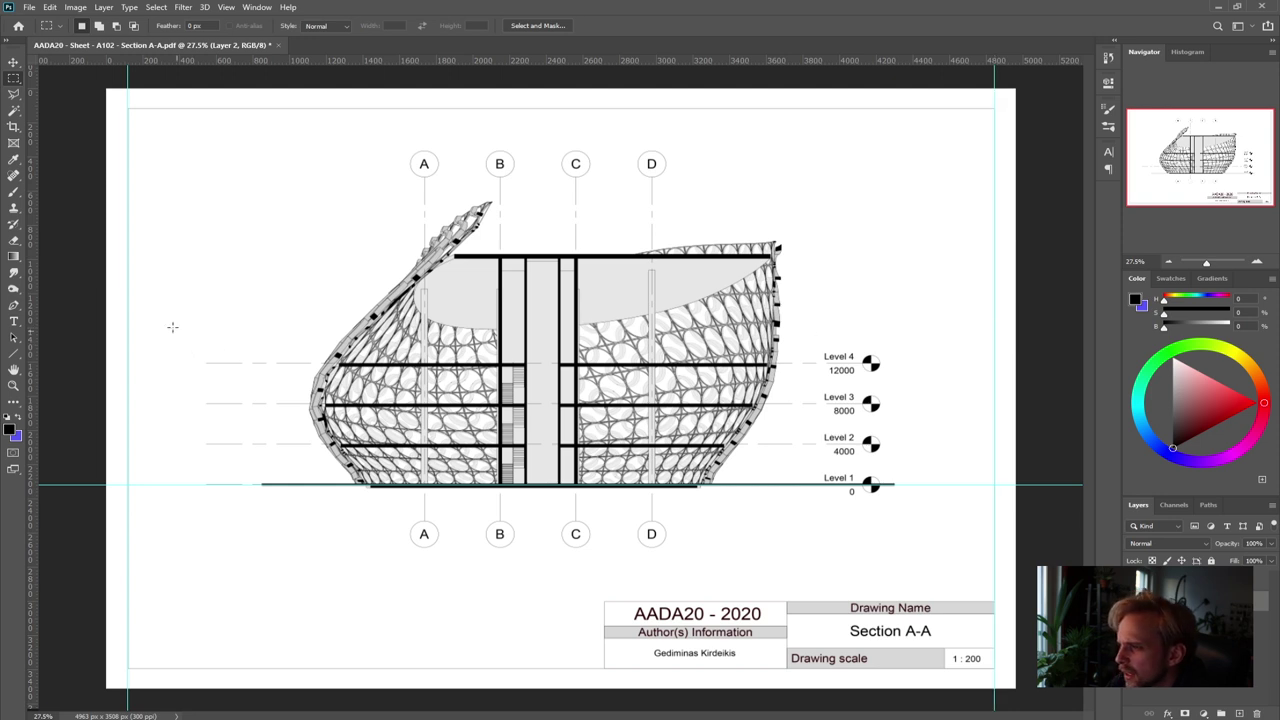
Add a new layer, set the foreground to black, and select the strip below the Level 1 line
left_click(1238, 714)
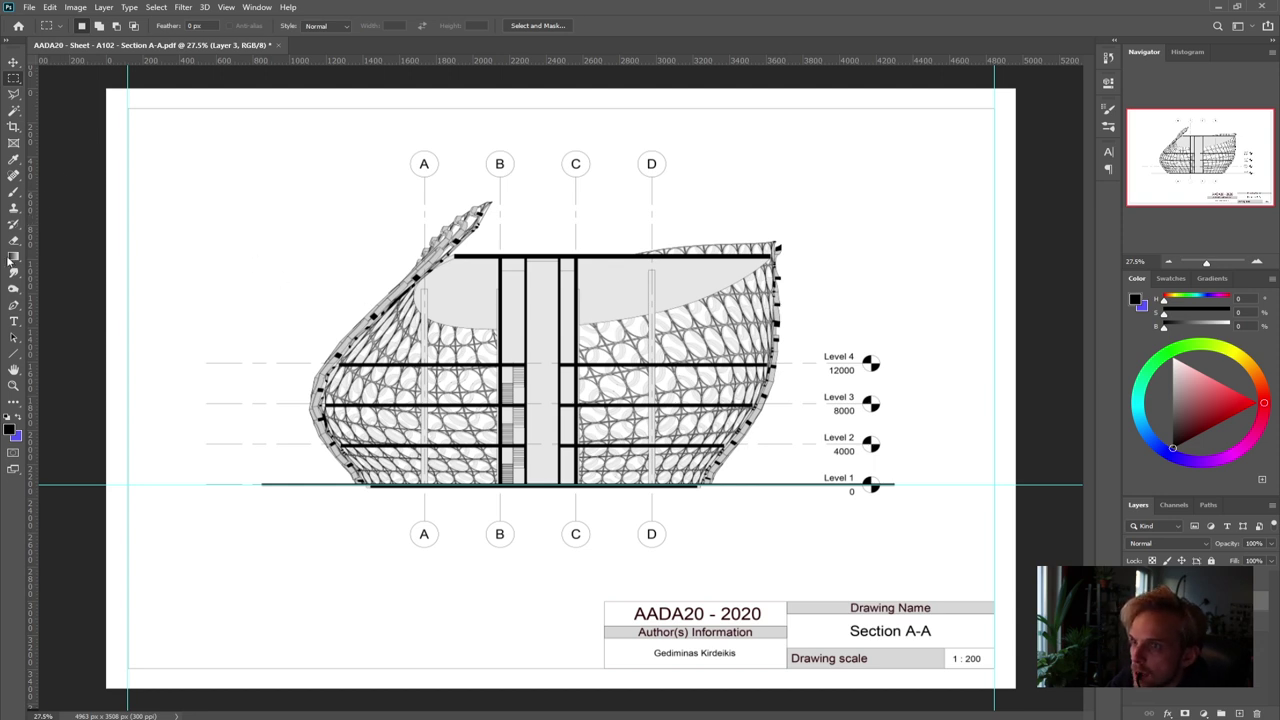
left_click(10, 429)
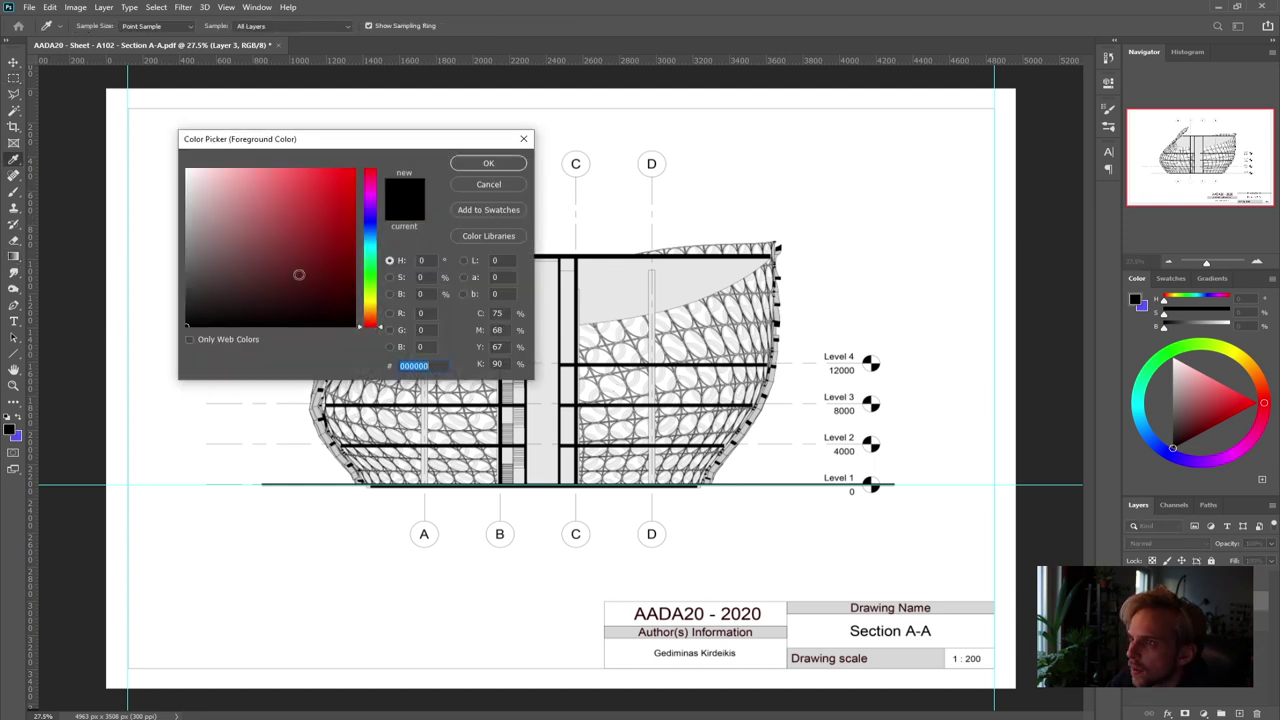
left_click(488, 163)
key("m")
left_click(18, 257)
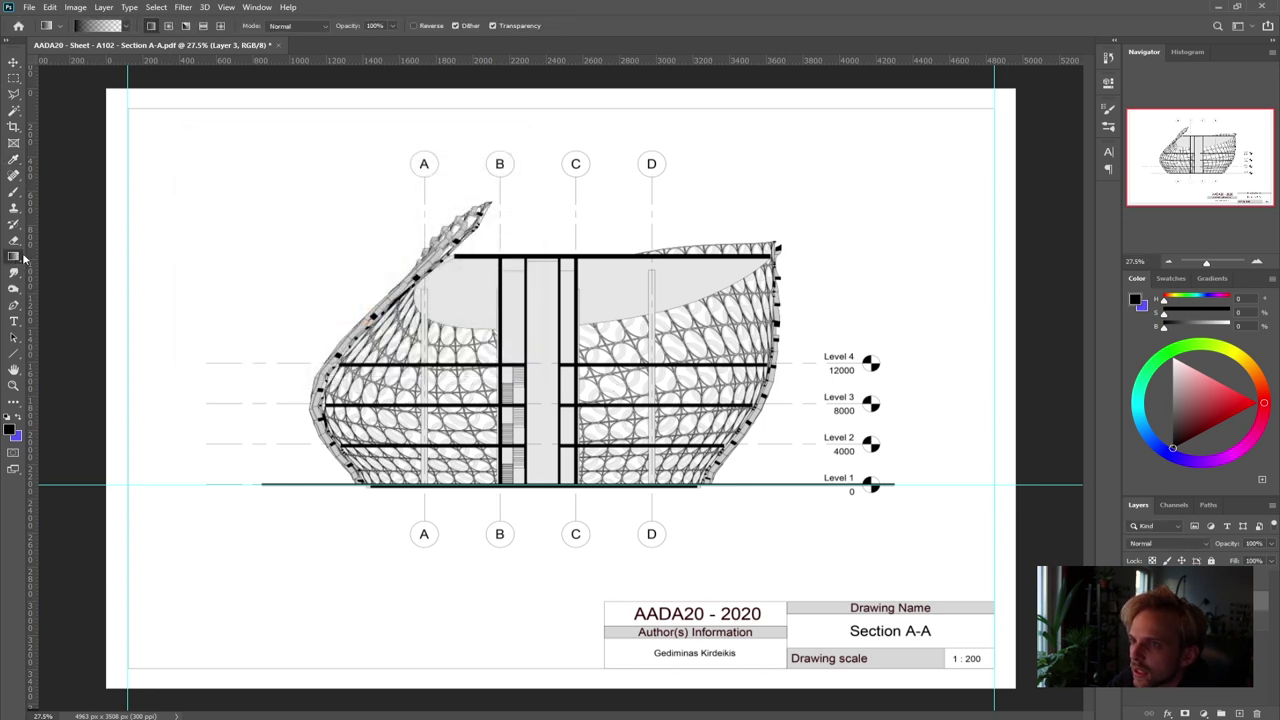
left_click(100, 26)
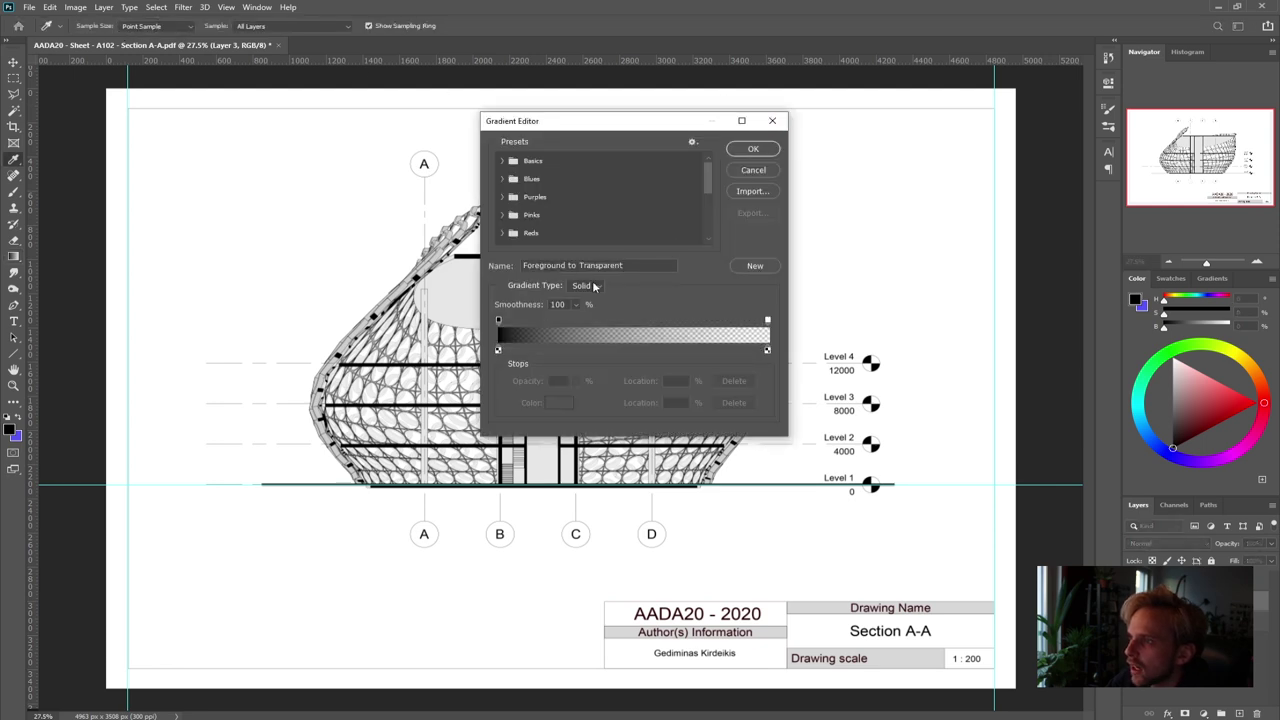
left_click(753, 170)
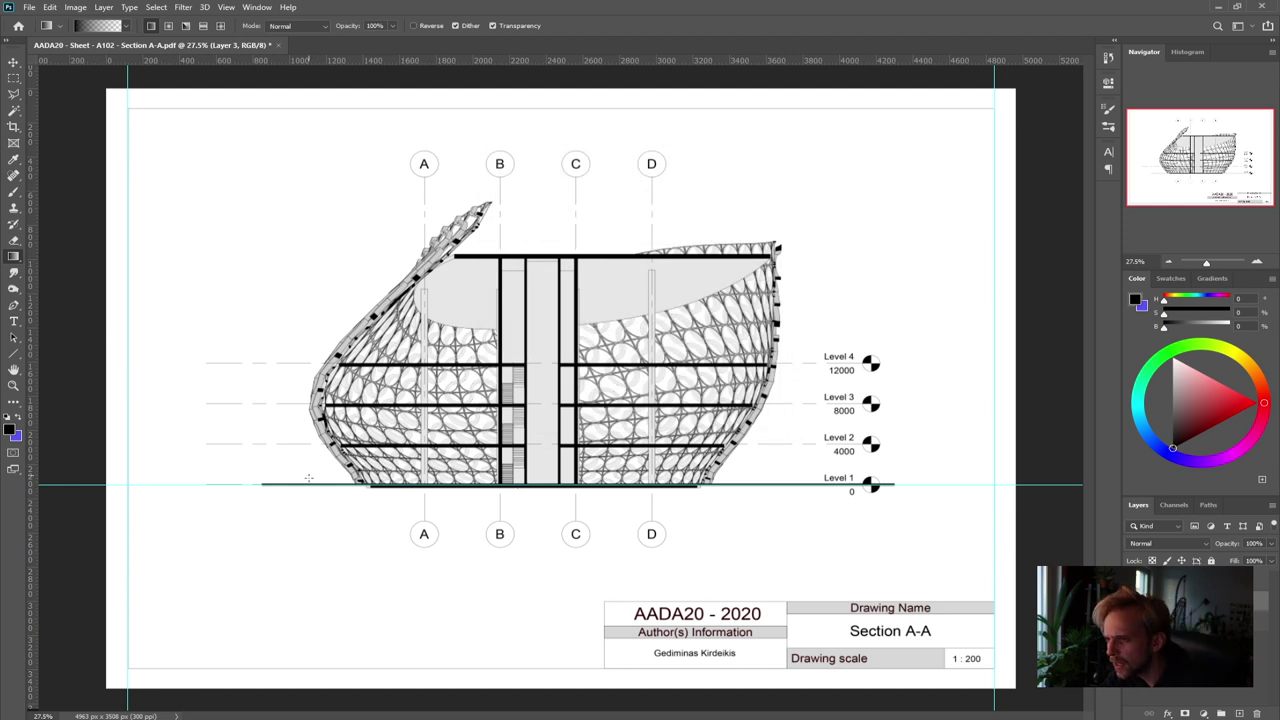
left_click(13, 77)
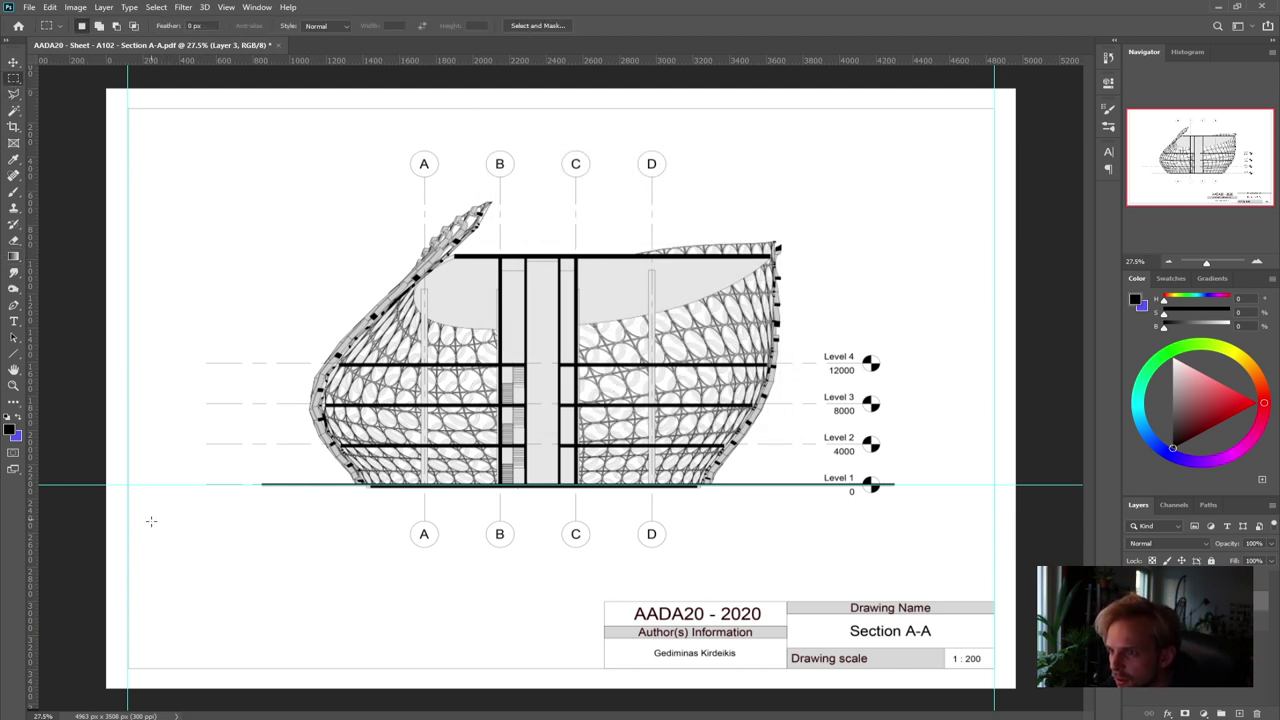
left_click_drag(126, 486, 995, 601)
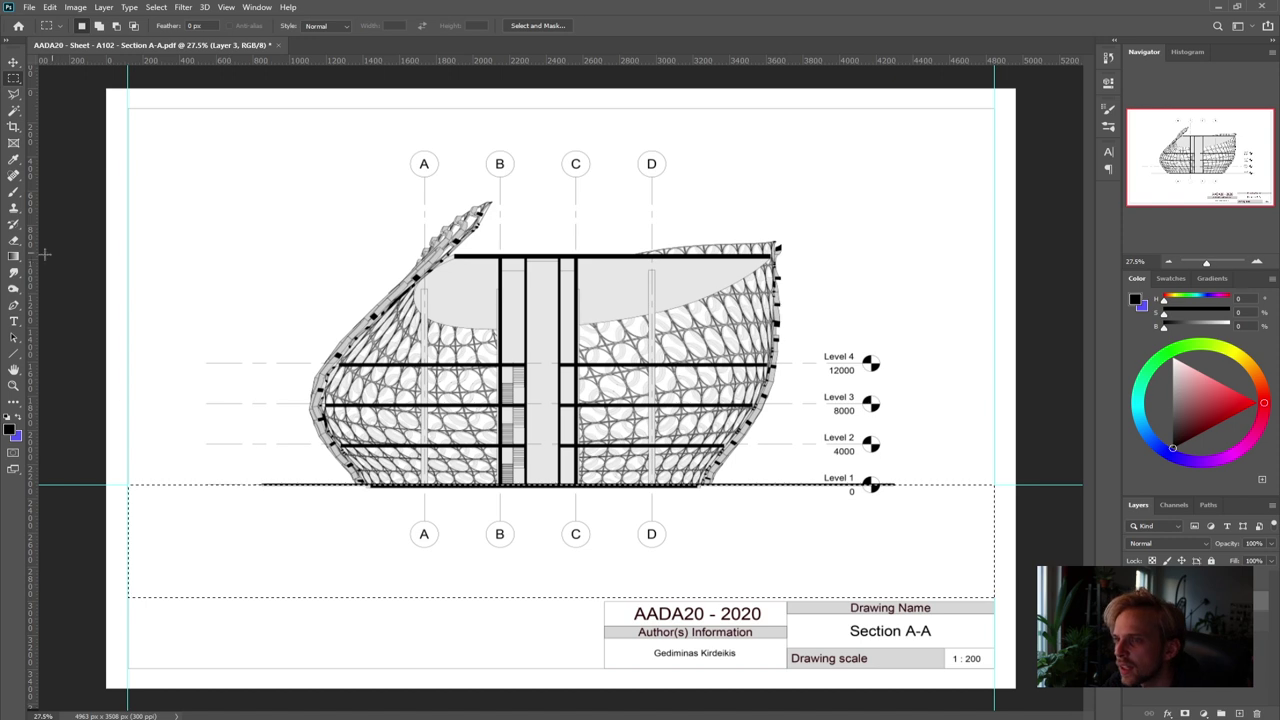
Fill the strip with a downward black-to-white gradient, clear the guides, and set the layer opacity to 15%
key("g")
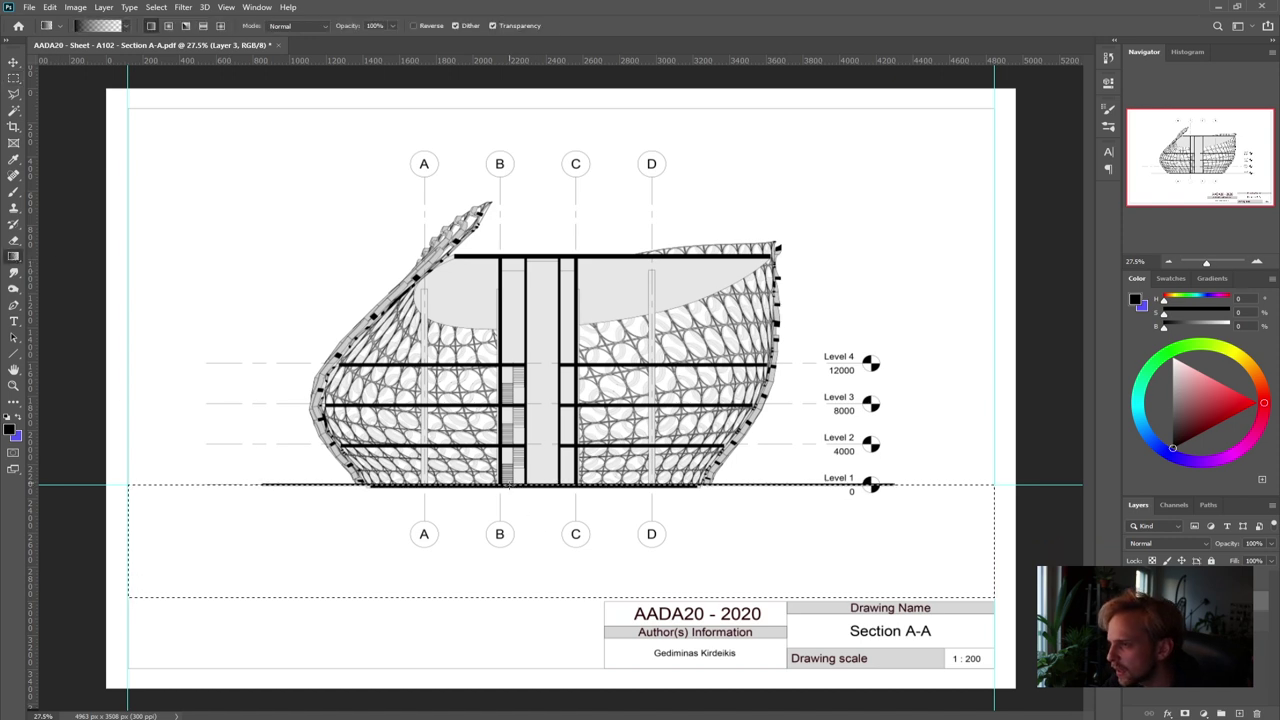
left_click_drag(507, 601, 506, 603)
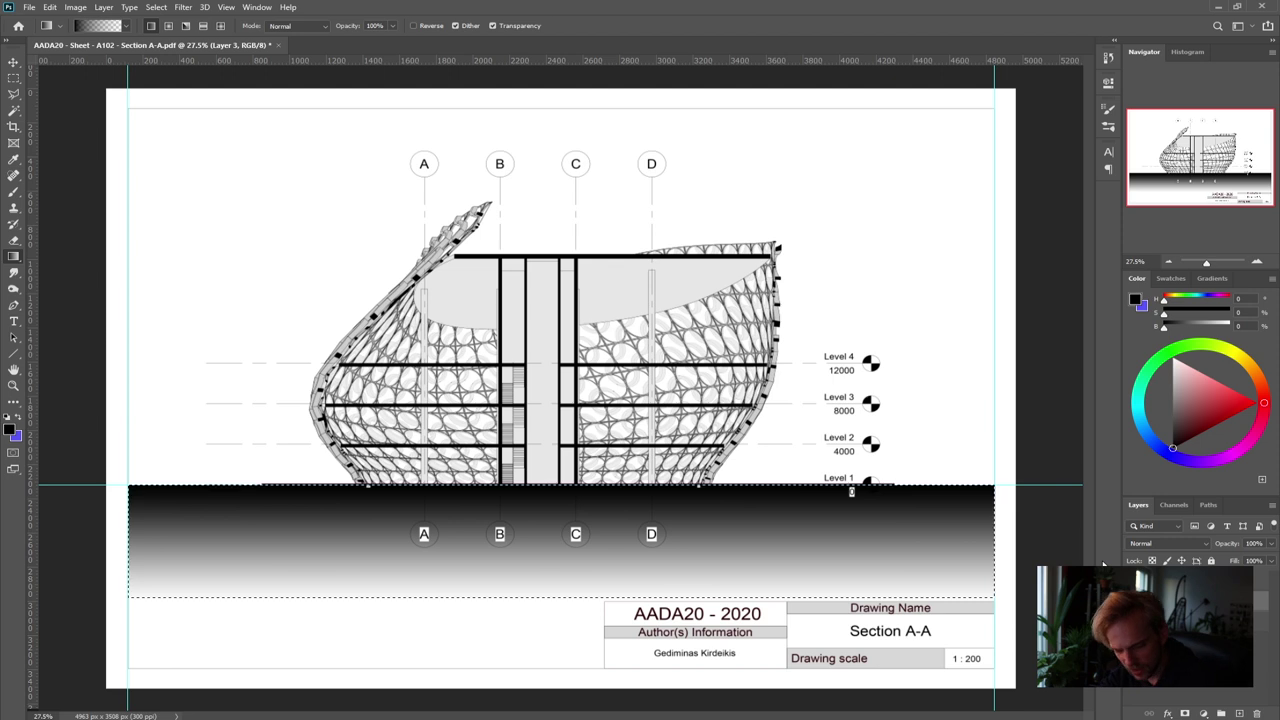
key("ctrl+z")
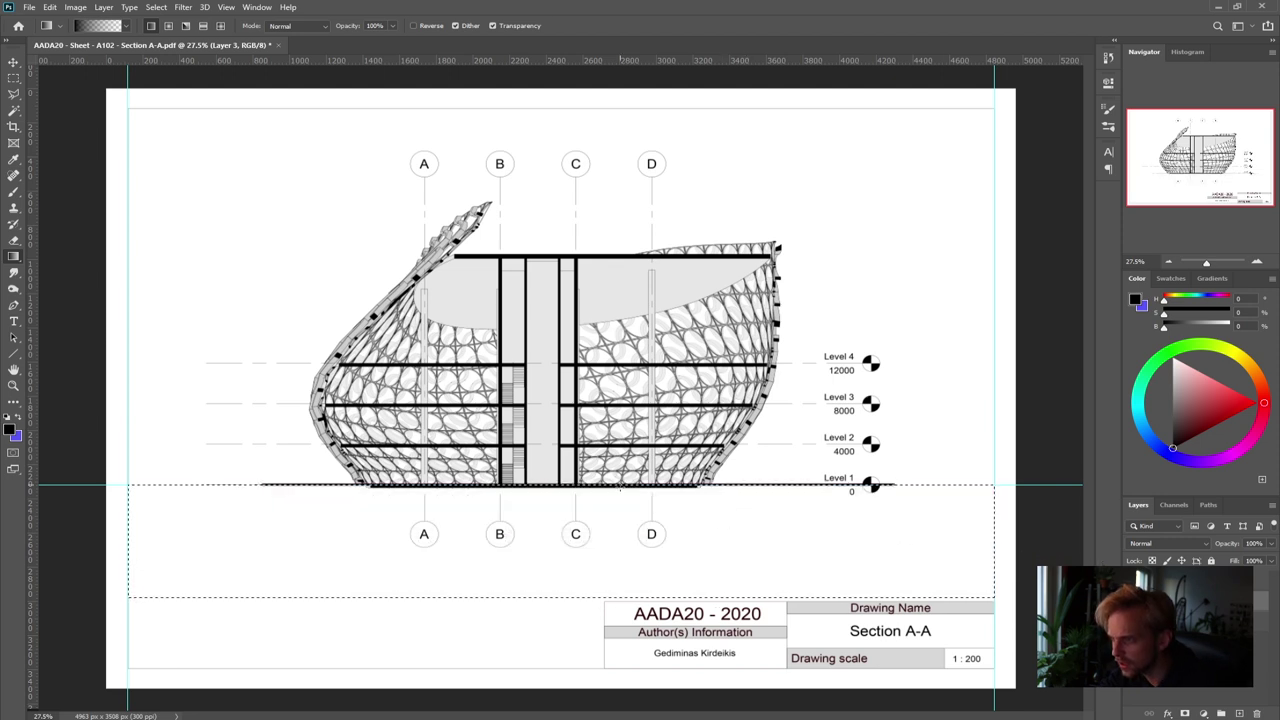
left_click_drag(619, 485, 617, 596)
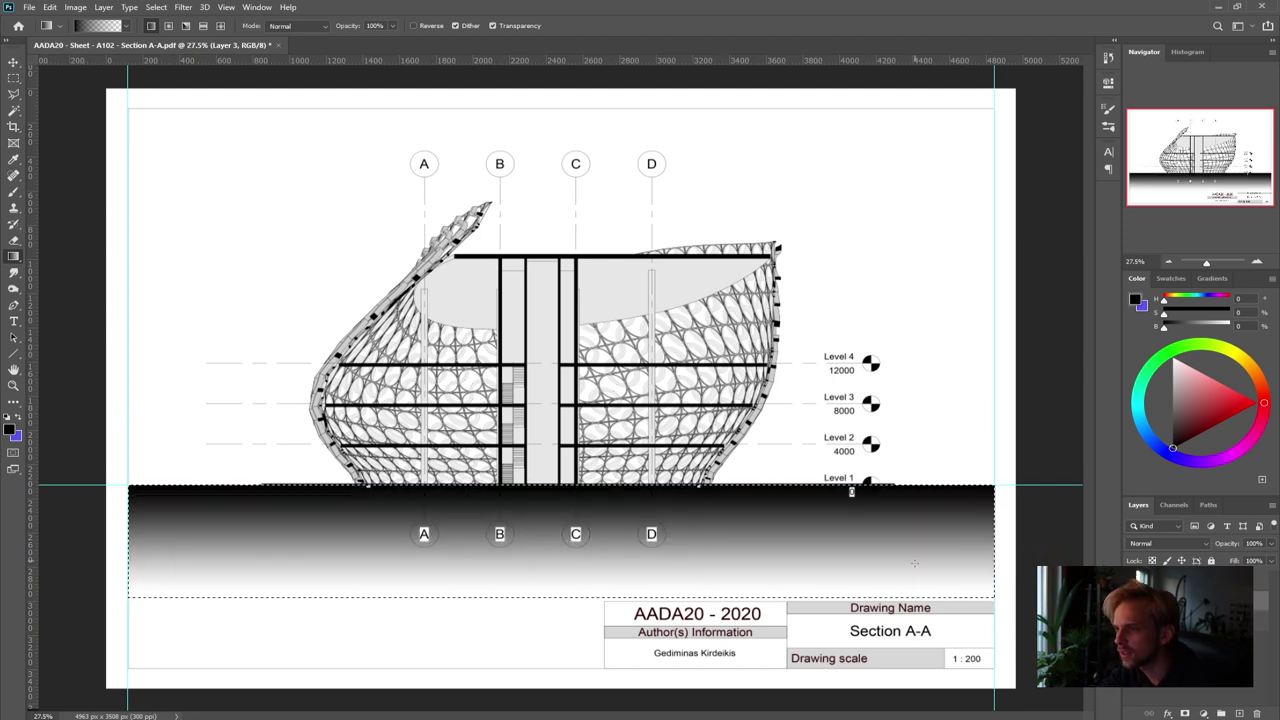
key("ctrl+d")
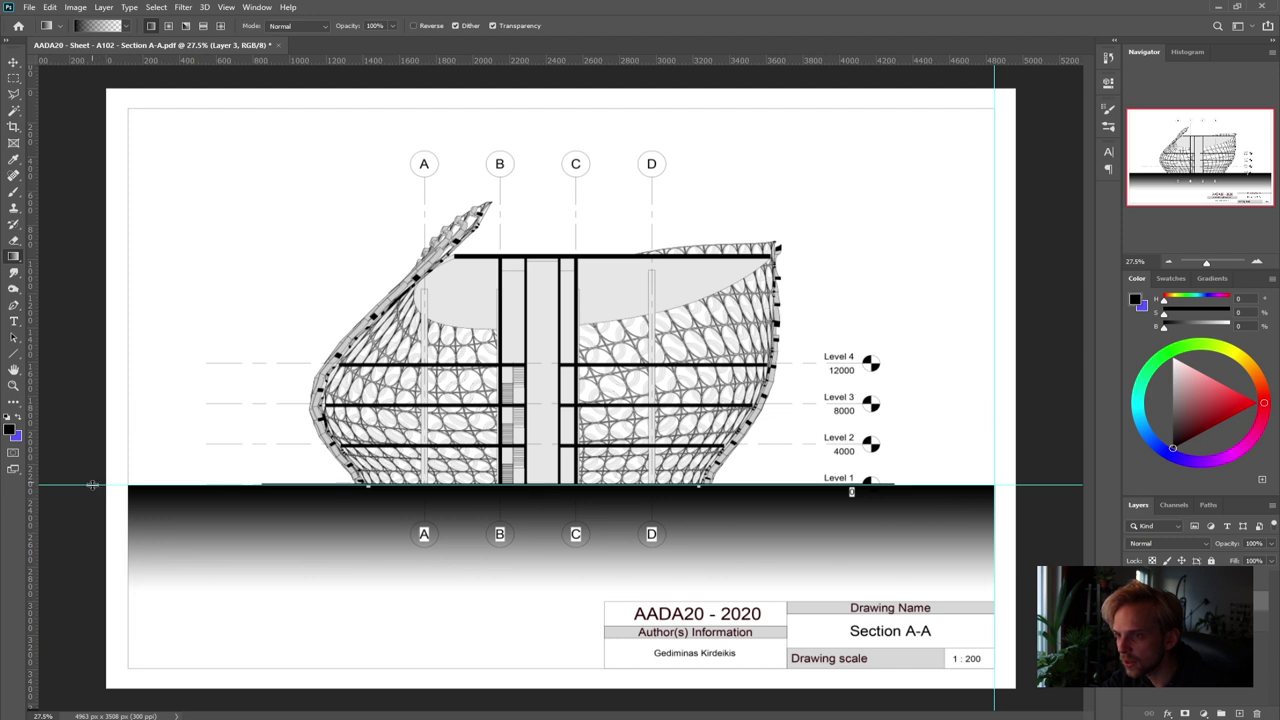
left_click_drag(92, 486, 238, 46)
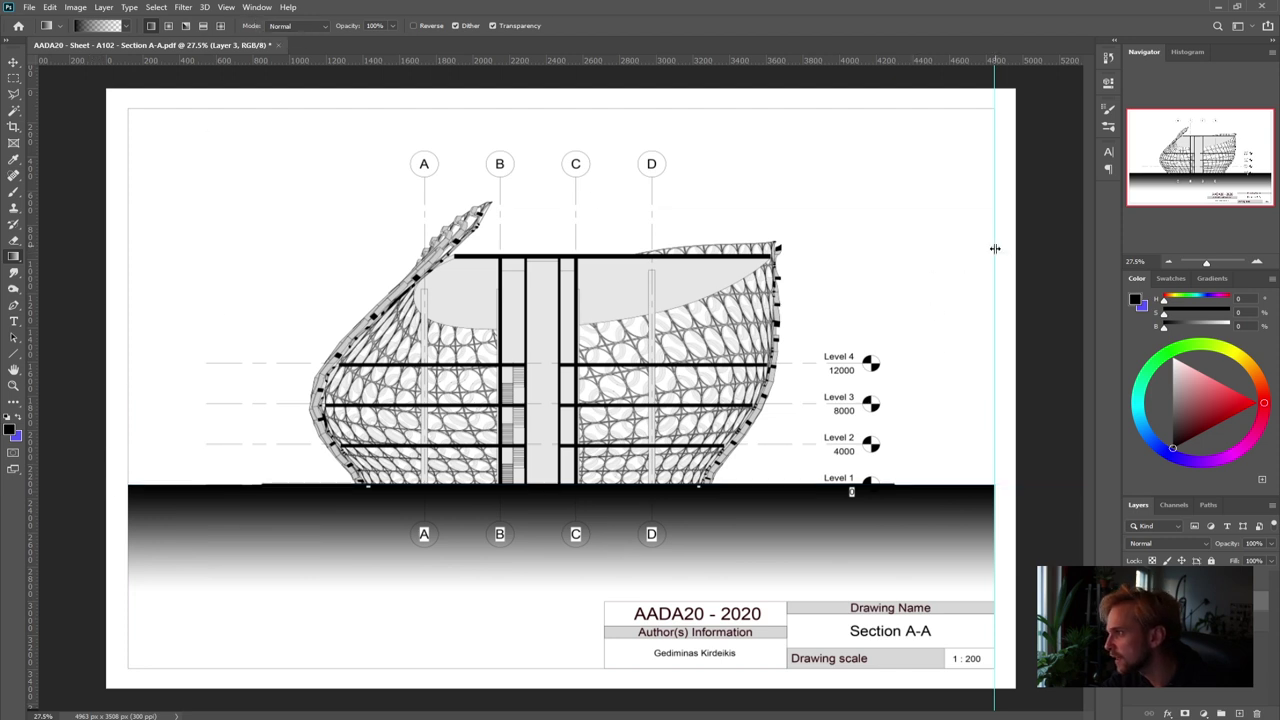
left_click_drag(995, 249, 10, 370)
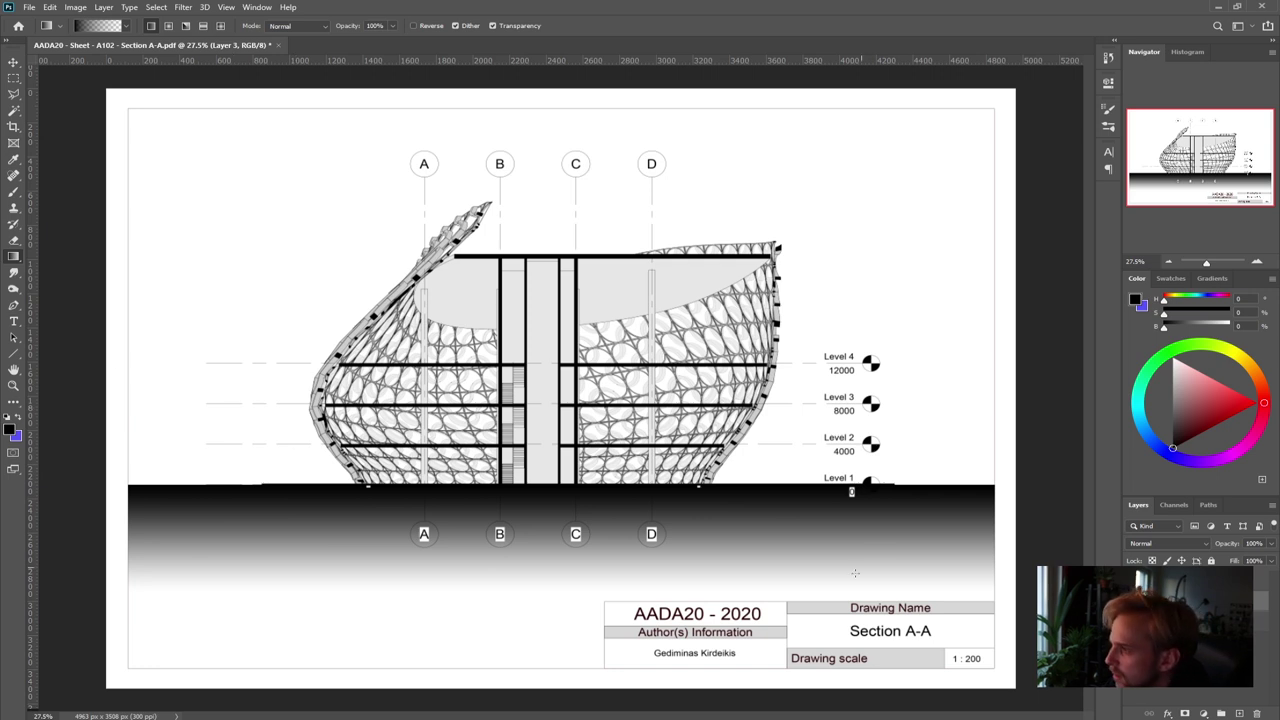
left_click(1271, 543)
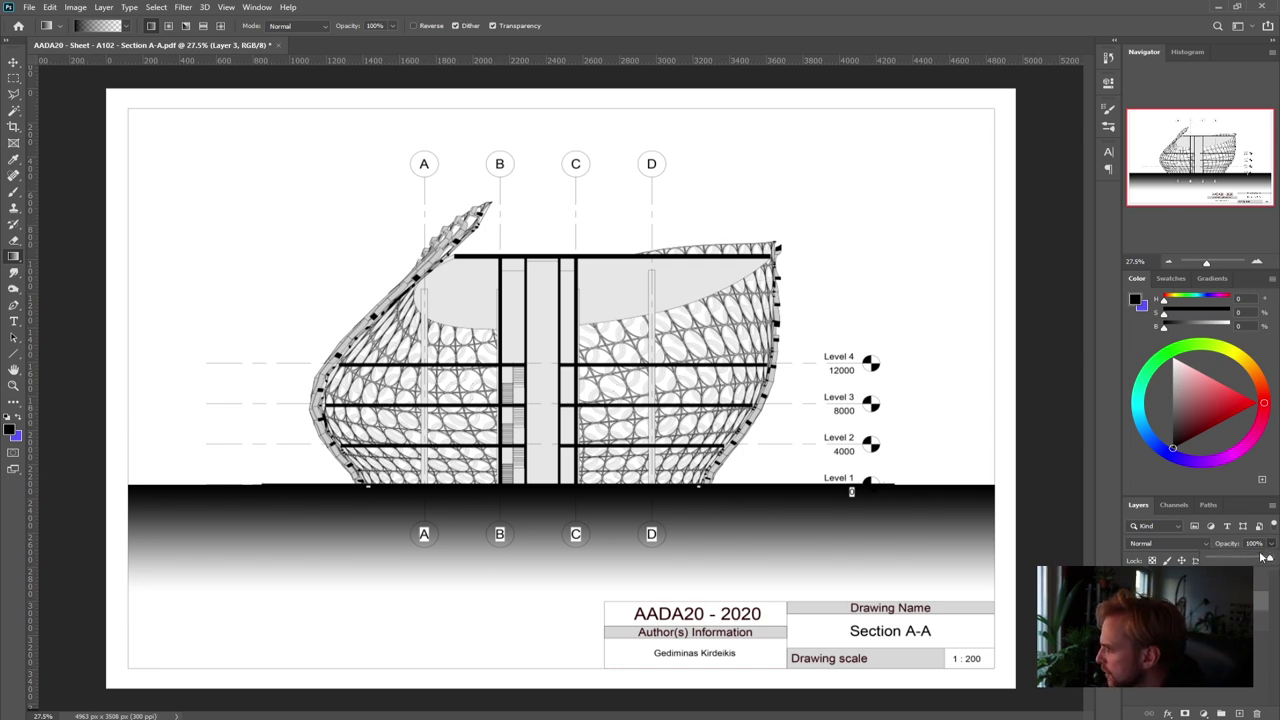
left_click_drag(1268, 560, 1218, 560)
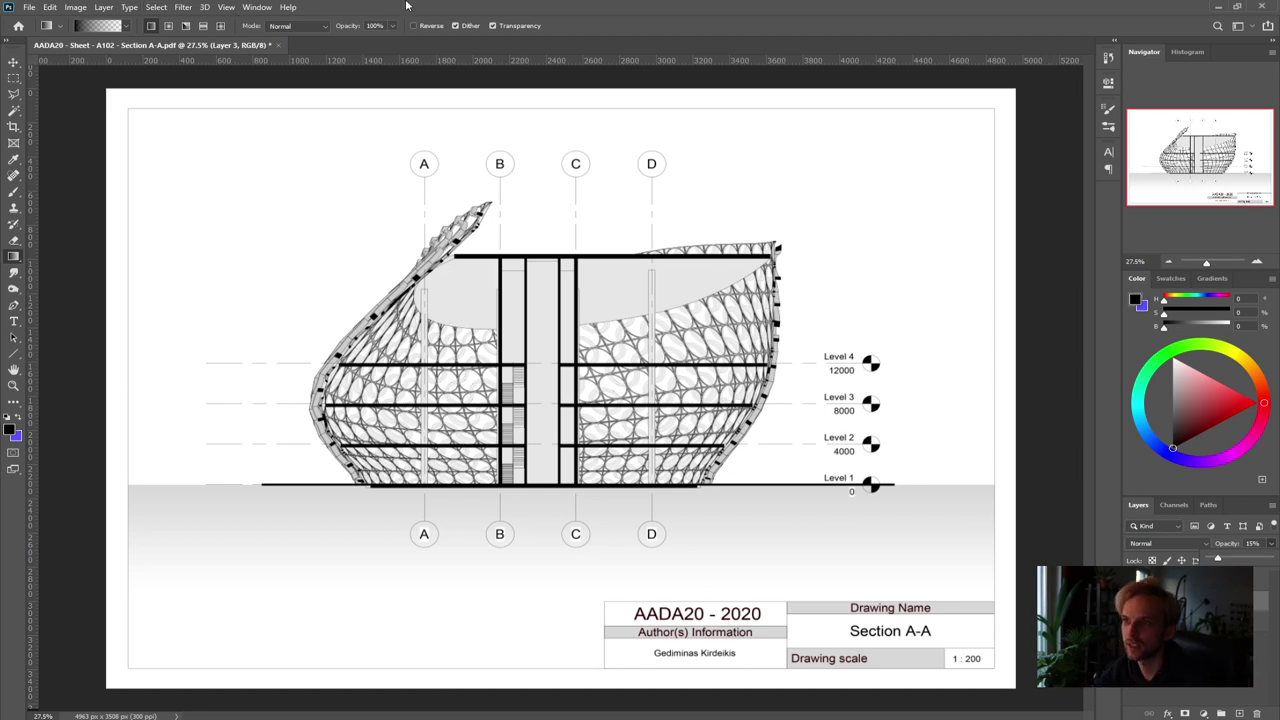
Open Save As and set the file format to Photoshop PDF
key("ctrl+shift+s")
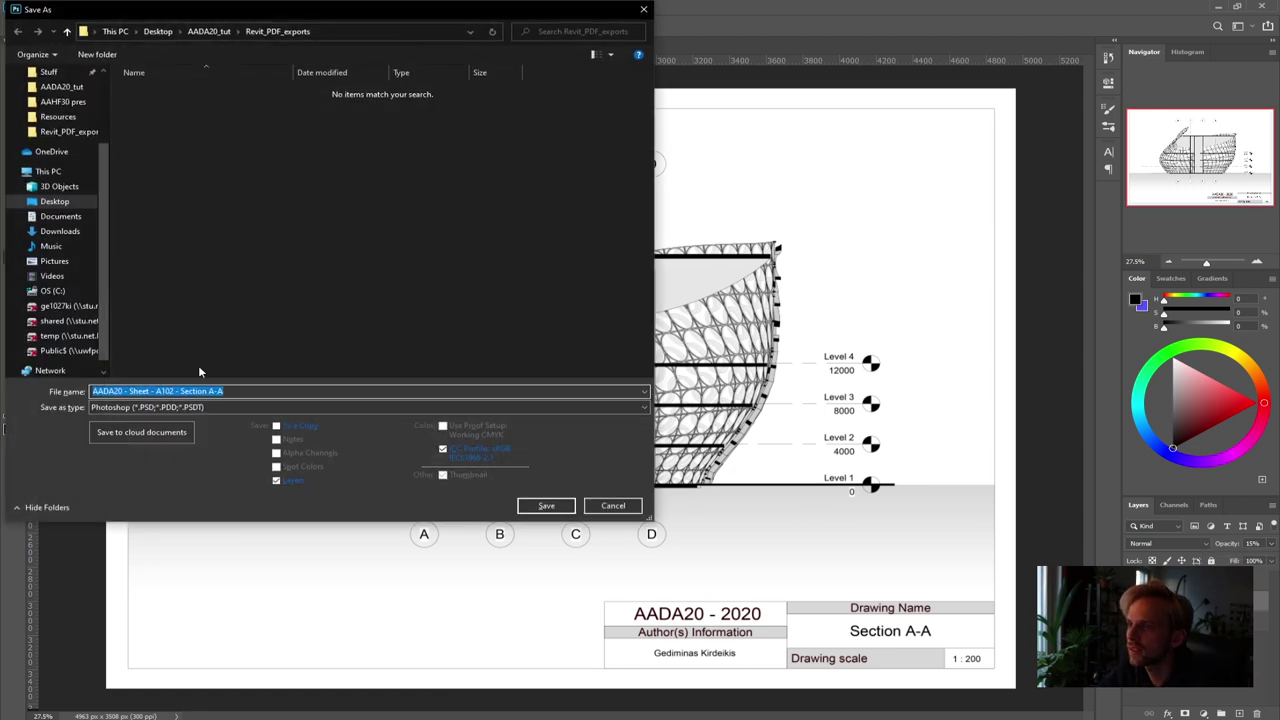
left_click(190, 407)
left_click(236, 503)
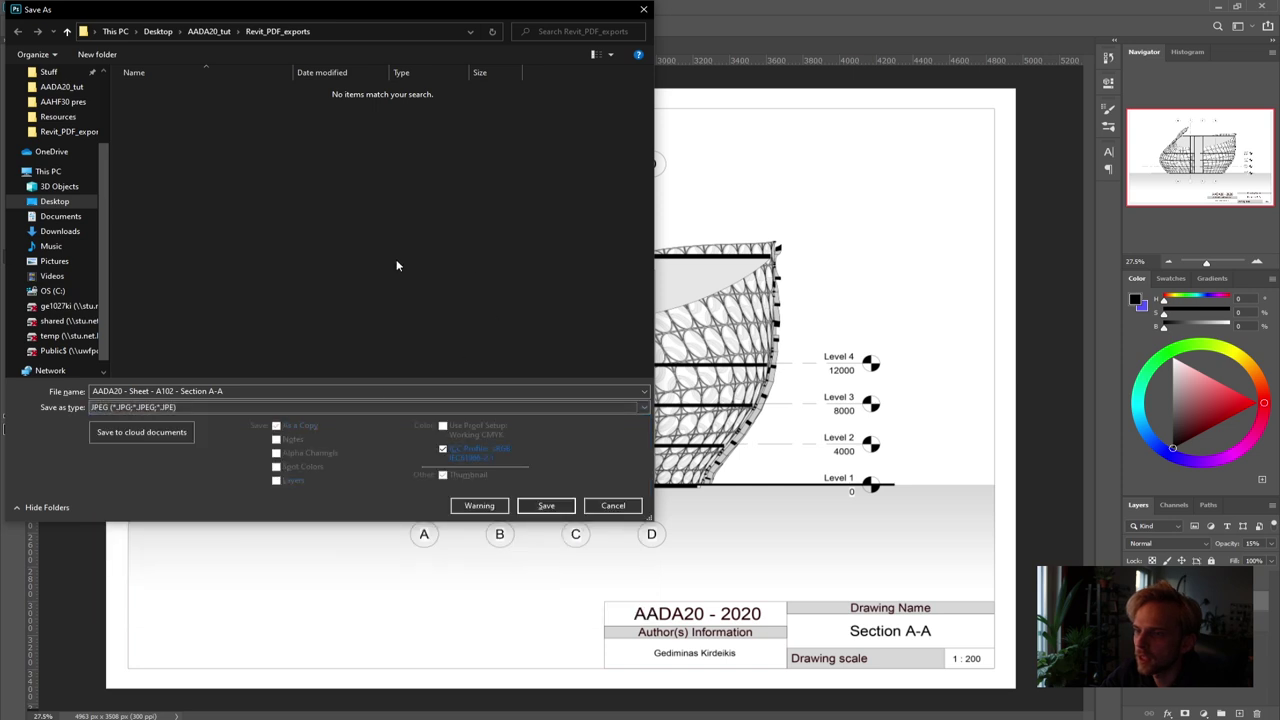
left_click(206, 407)
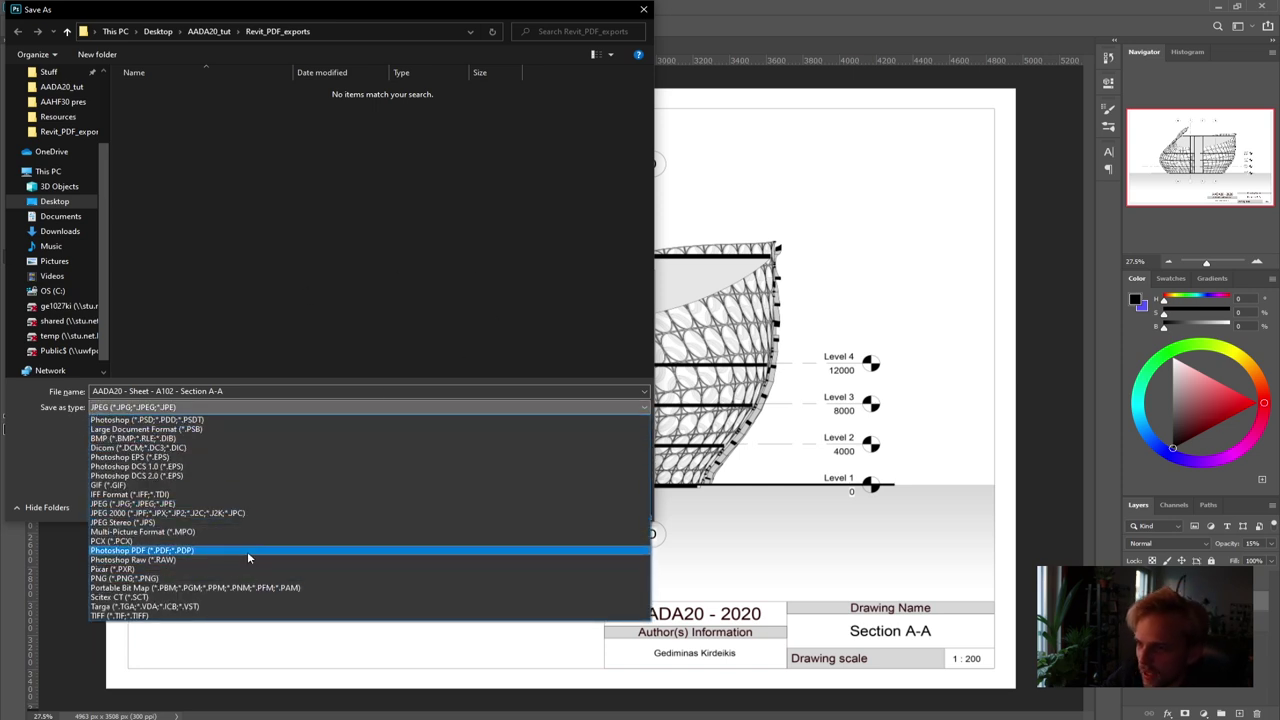
left_click(247, 551)
Overwrite A102 with Preserve Photoshop Editing Capabilities off, then dismiss the file-in-use error
left_click(285, 104)
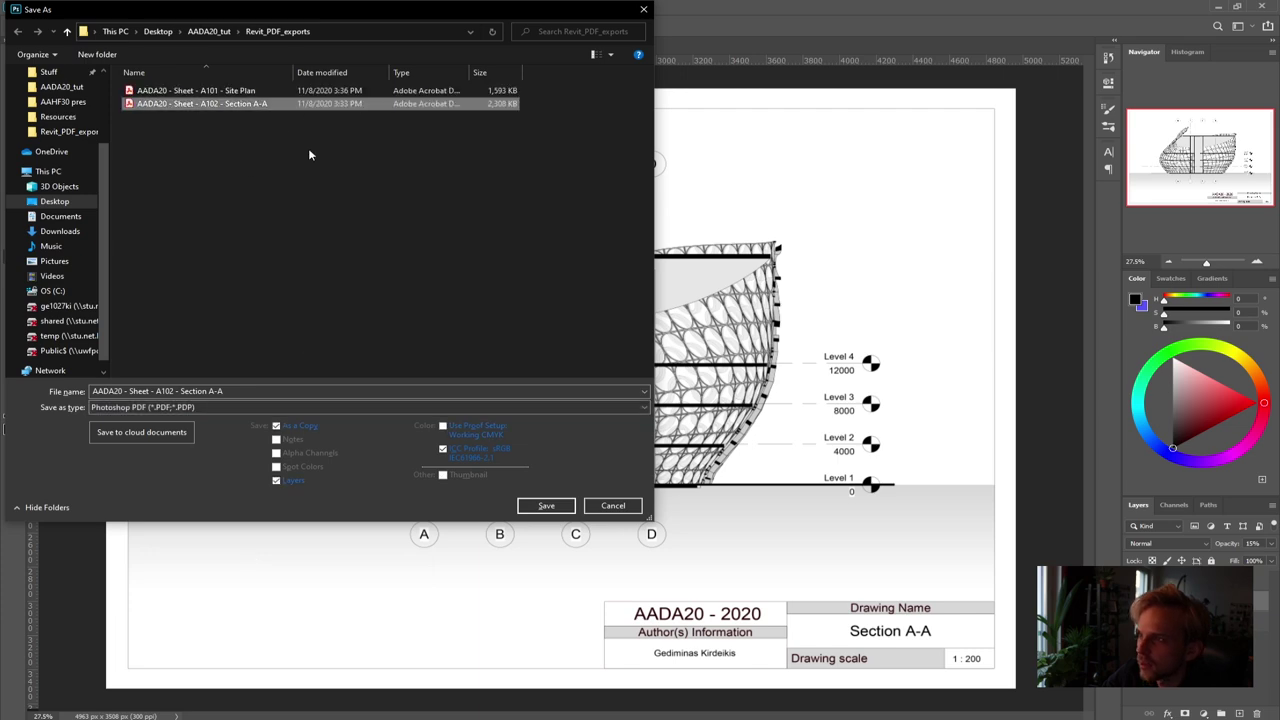
left_click(548, 507)
left_click(679, 368)
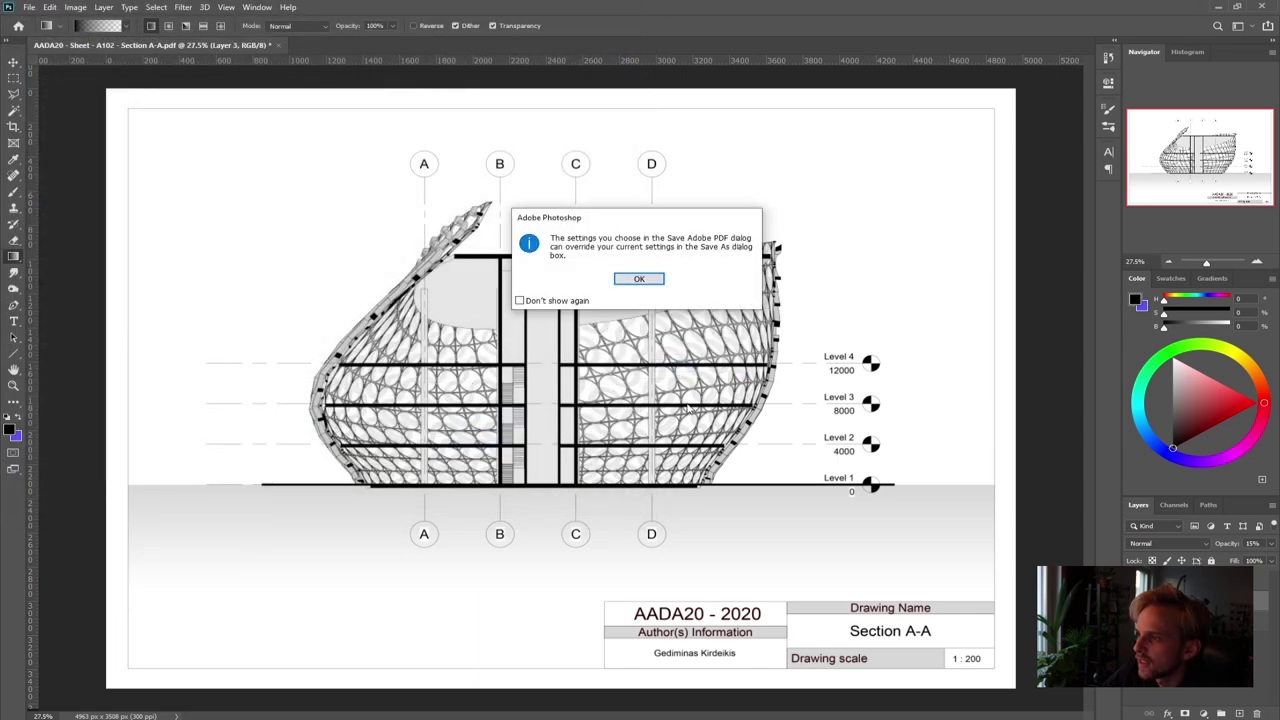
left_click(636, 281)
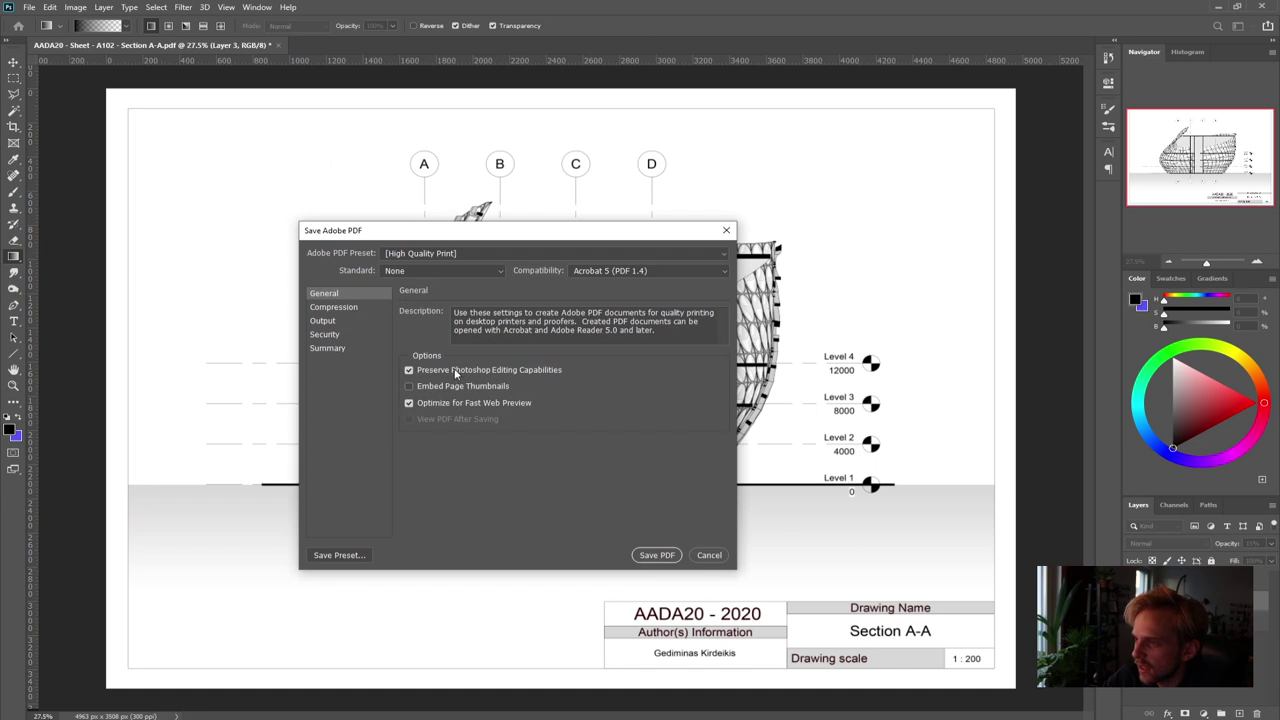
left_click(409, 370)
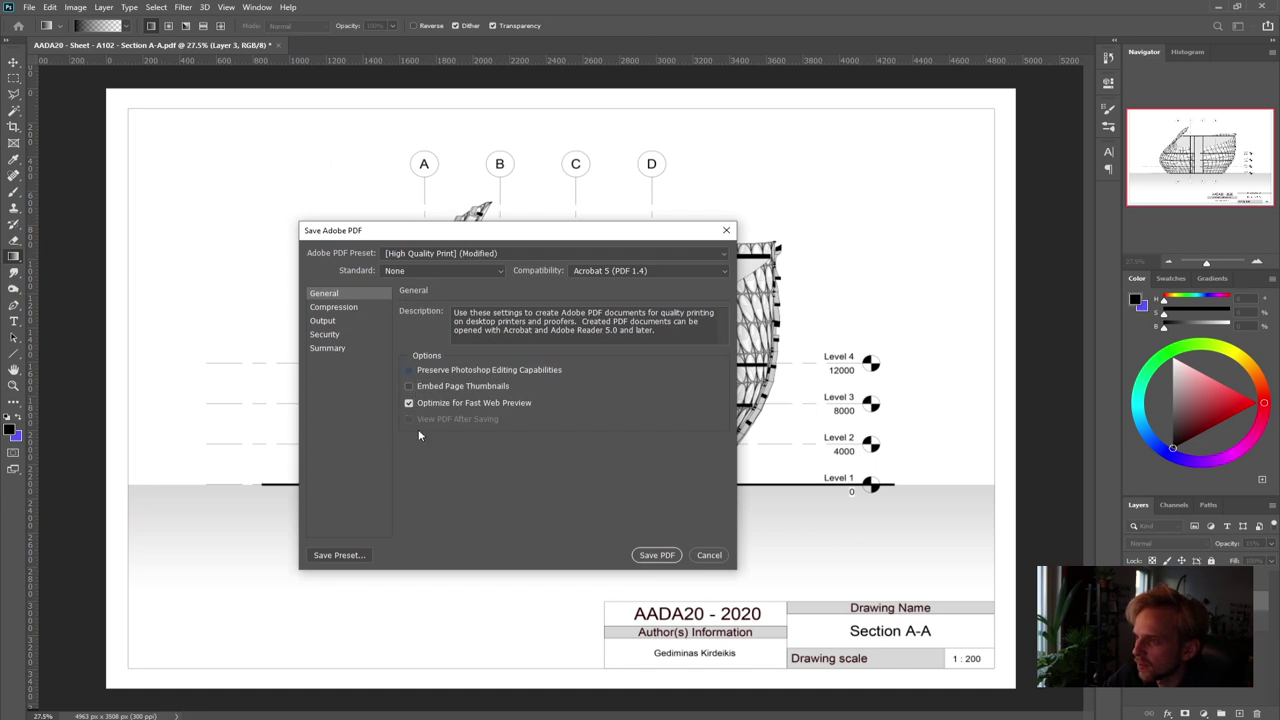
left_click(657, 555)
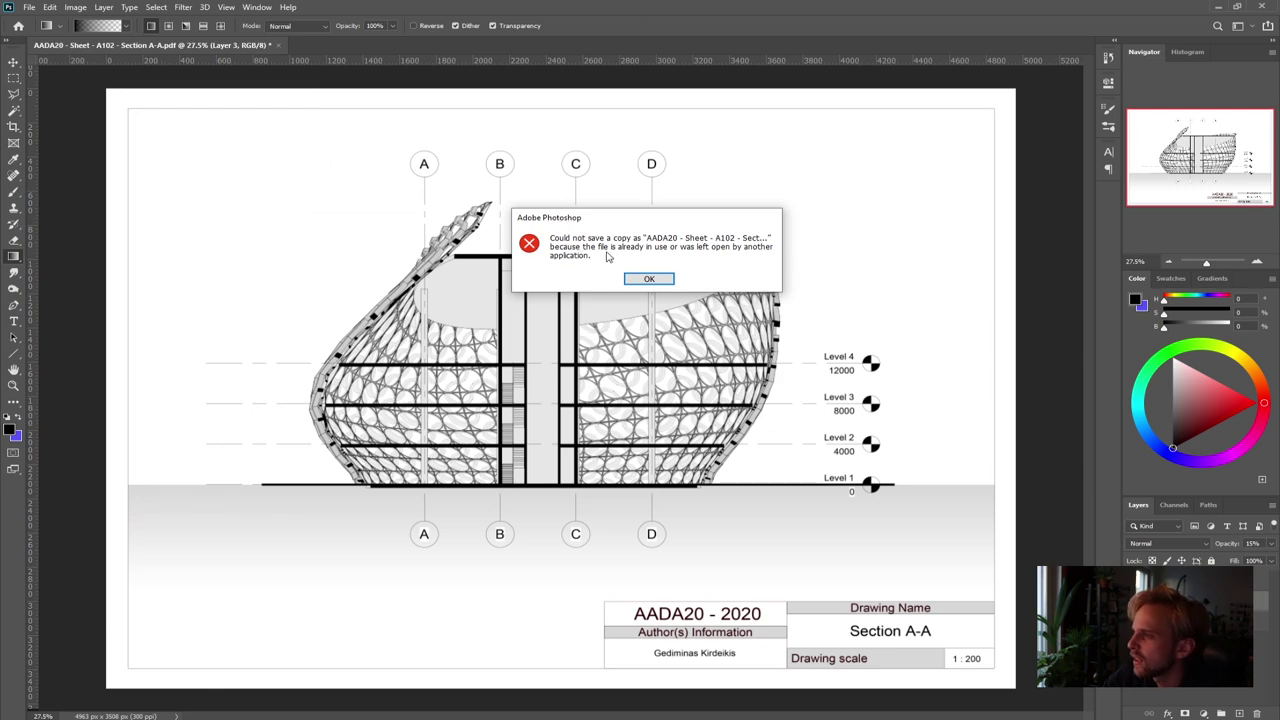
left_click(668, 278)
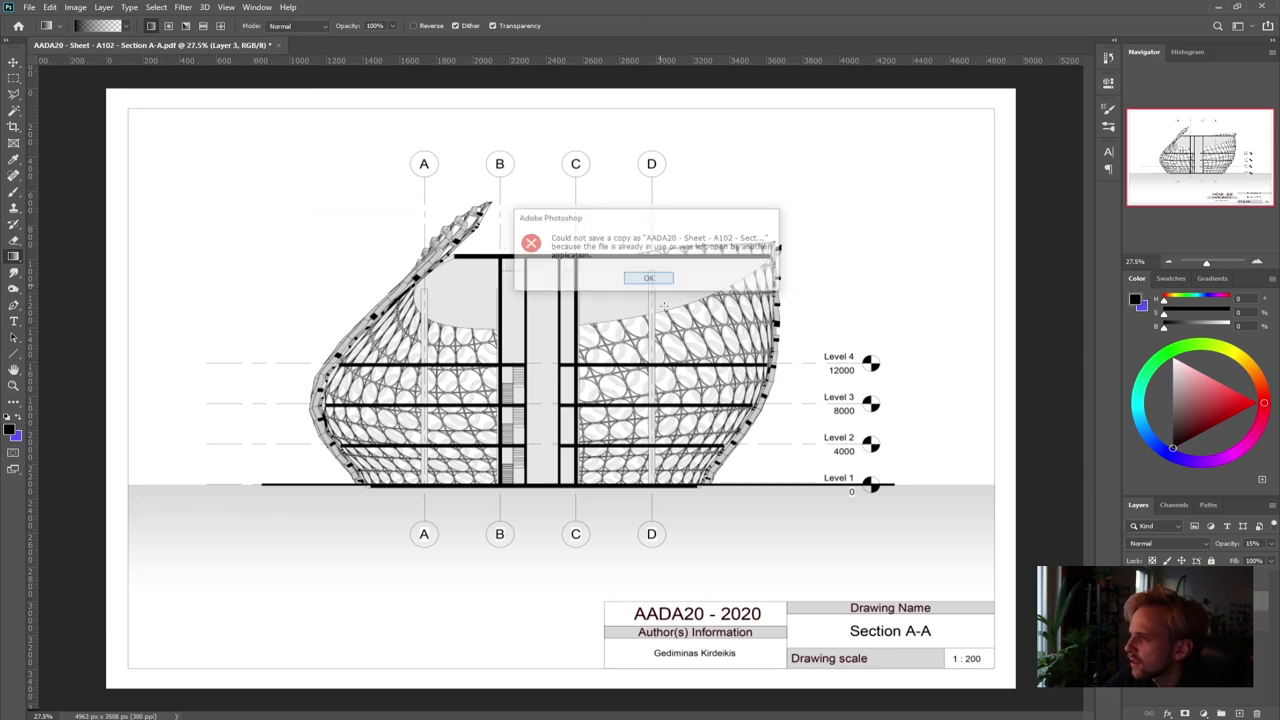
Close the Section A-A PDF in Acrobat and quit Acrobat
key("alt+Tab")
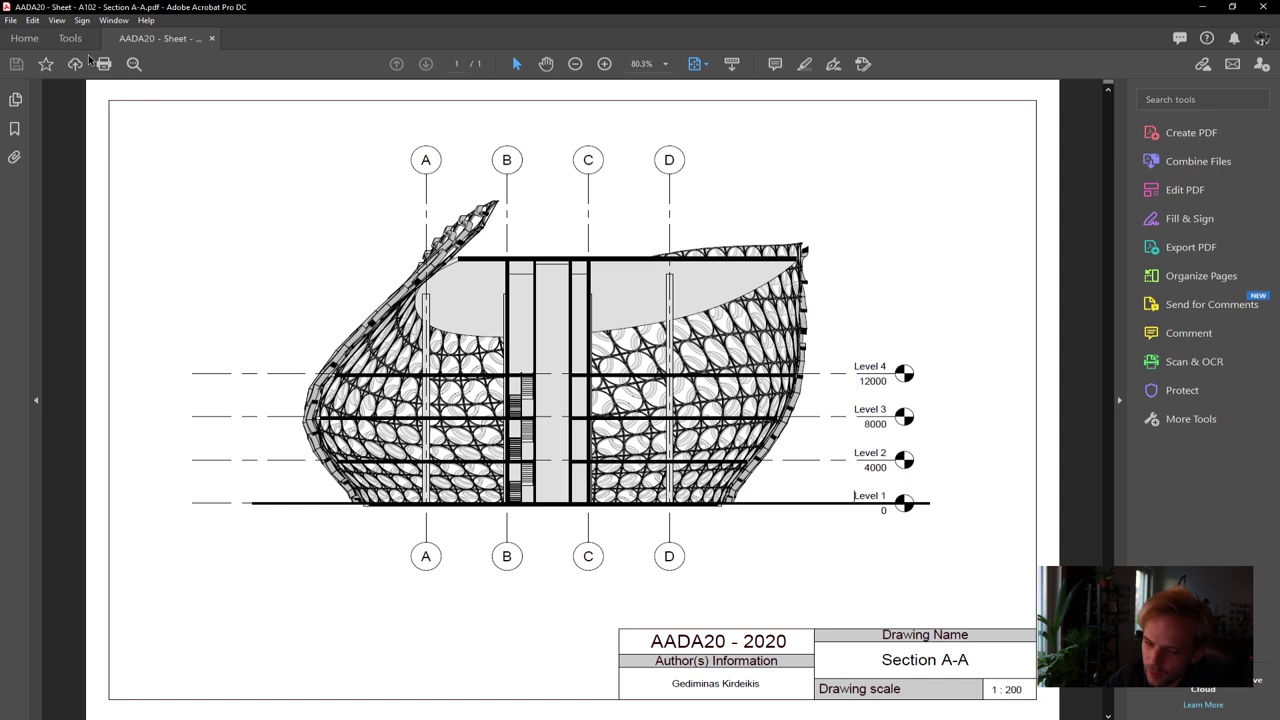
left_click(212, 38)
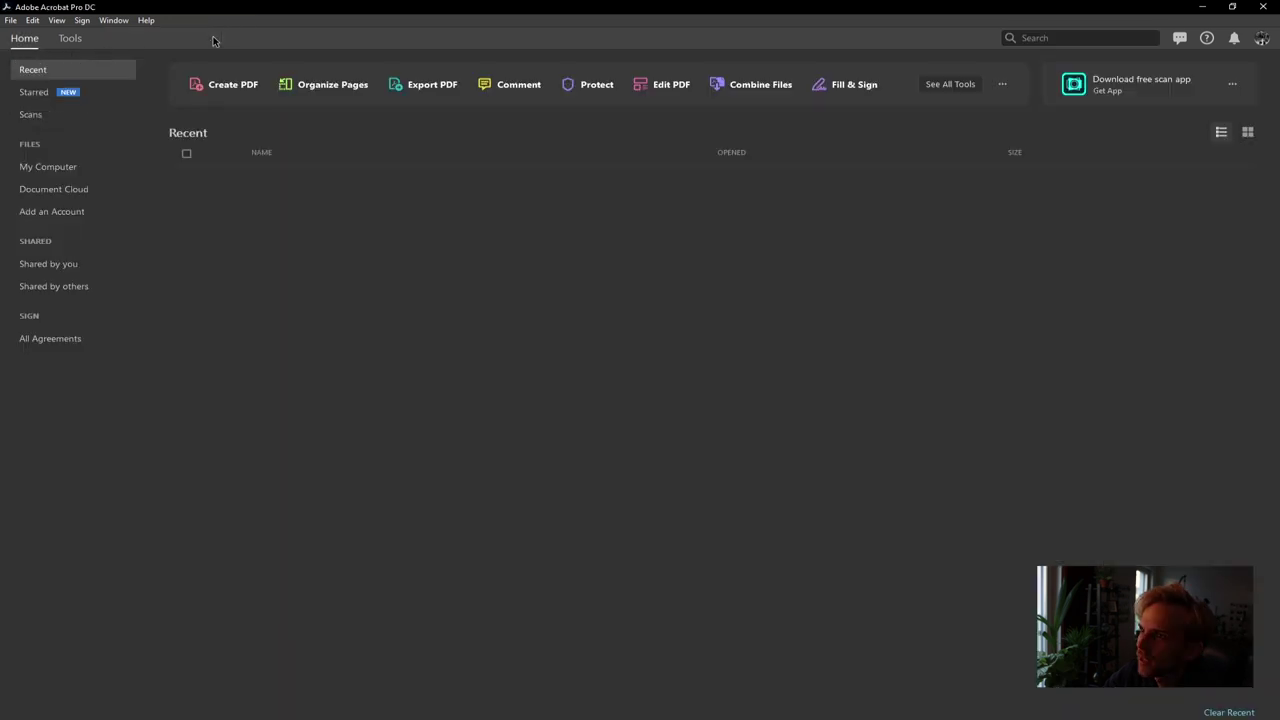
left_click(1263, 6)
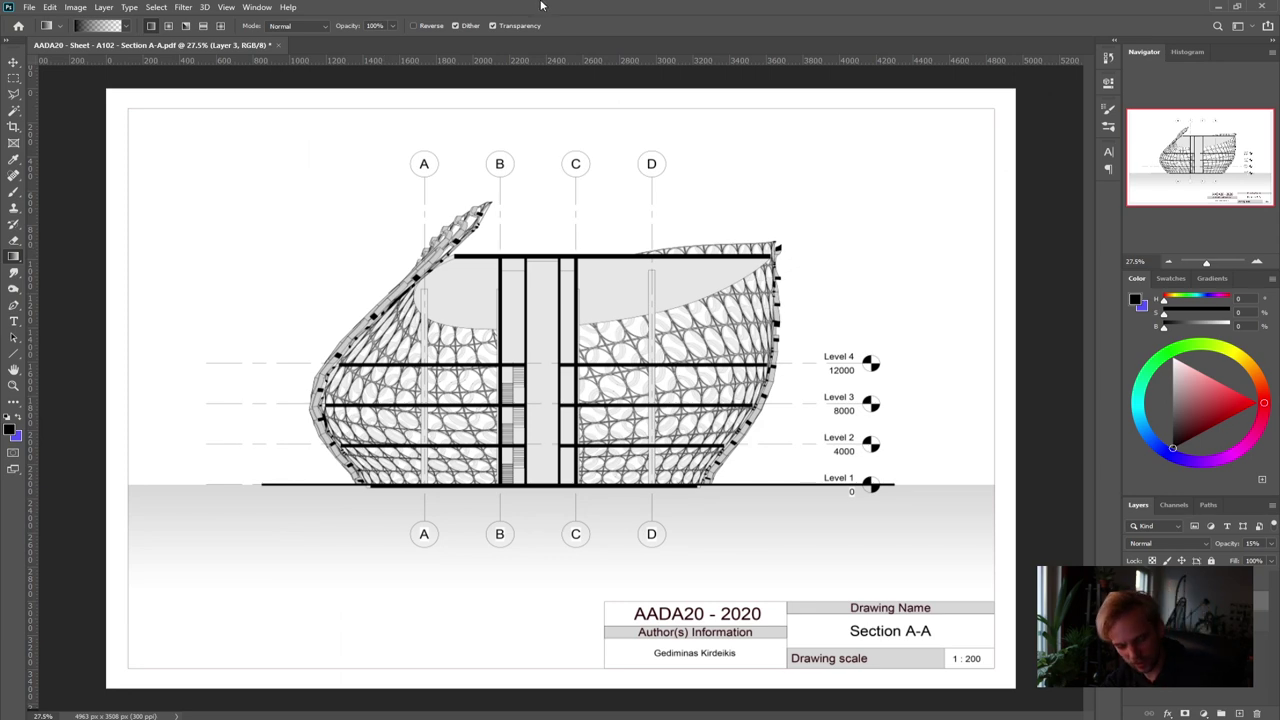
Save the sheet as a Photoshop PDF over the A102 Section A-A file, accepting the replace and compatibility prompts
key("ctrl+shift+s")
left_click(150, 407)
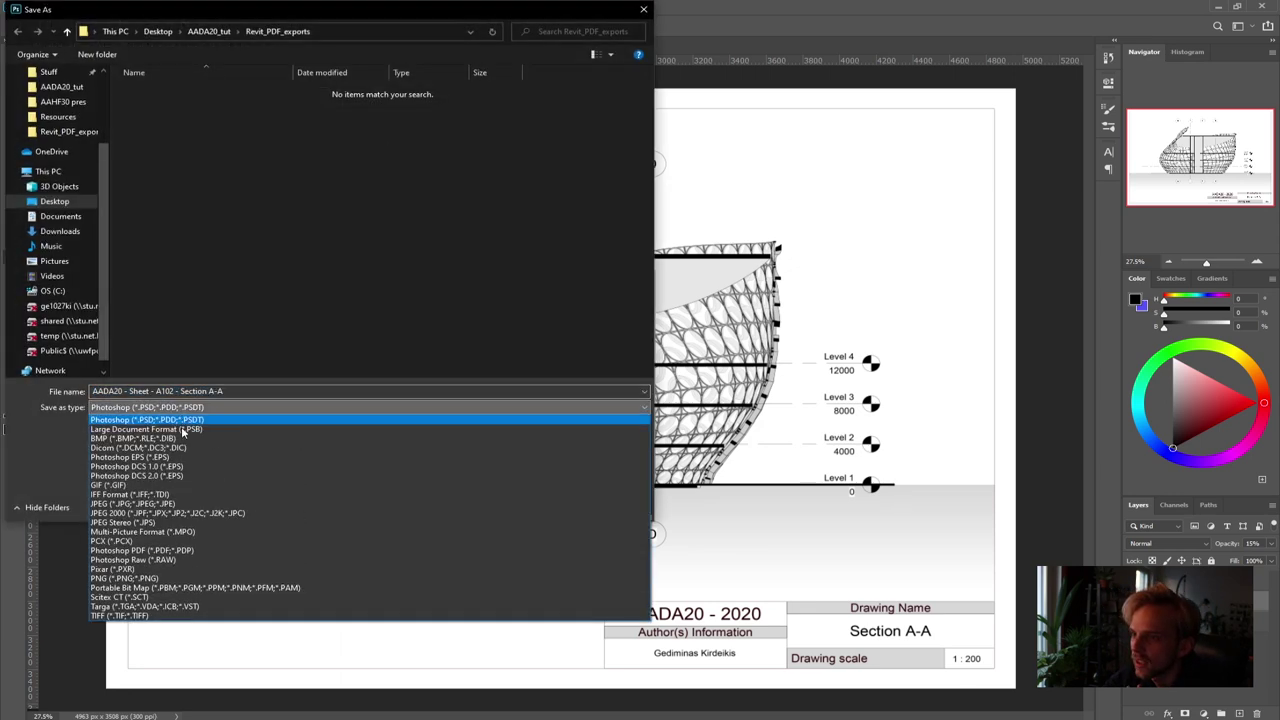
left_click(183, 551)
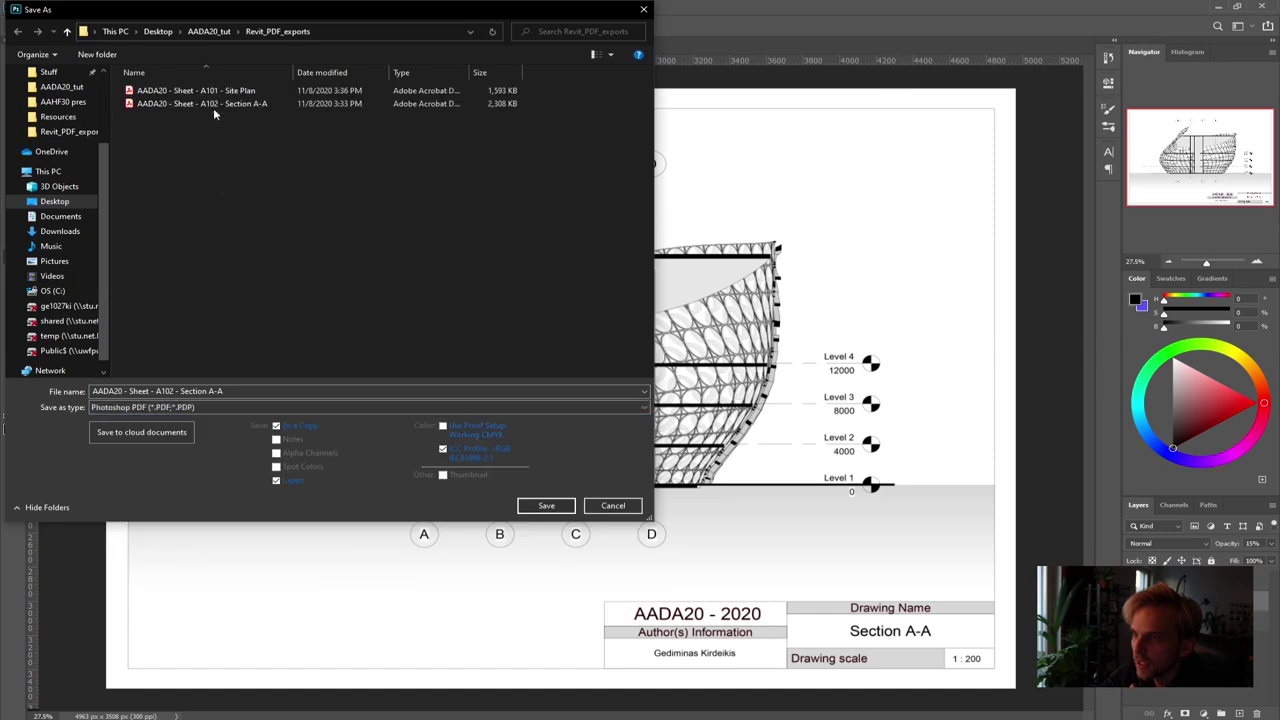
left_click(183, 103)
left_click(561, 509)
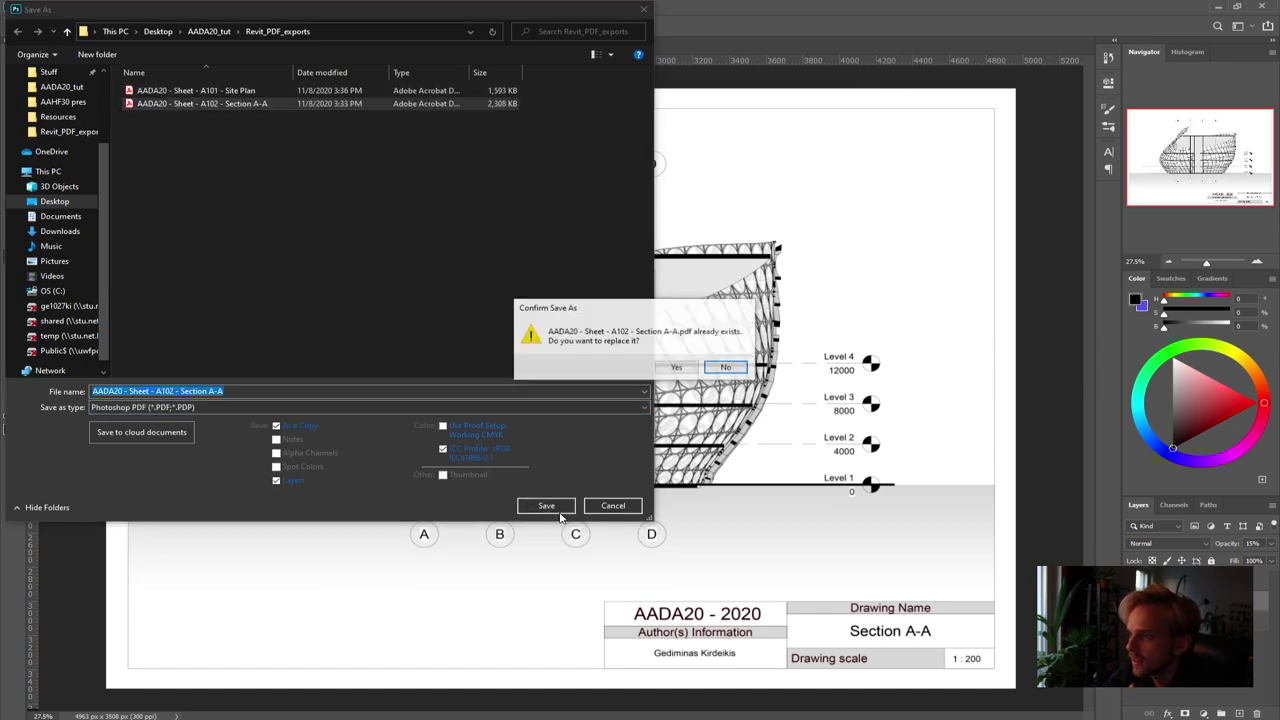
left_click(671, 368)
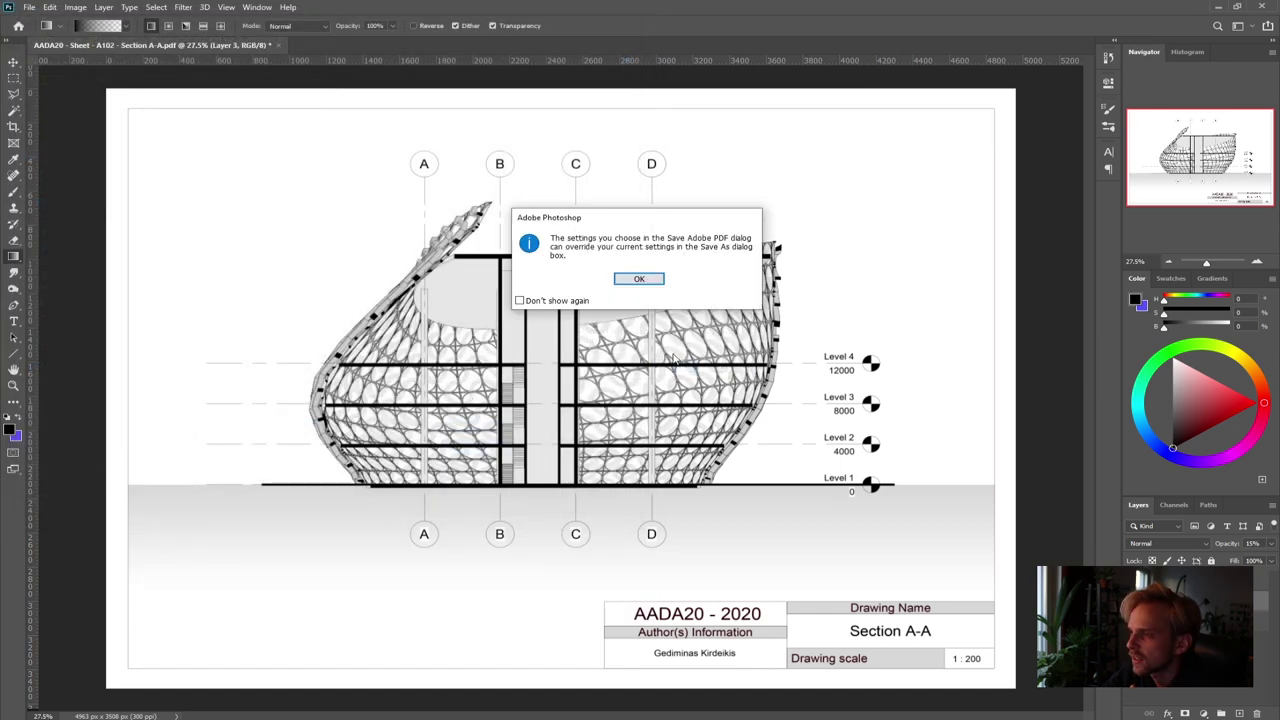
left_click(639, 280)
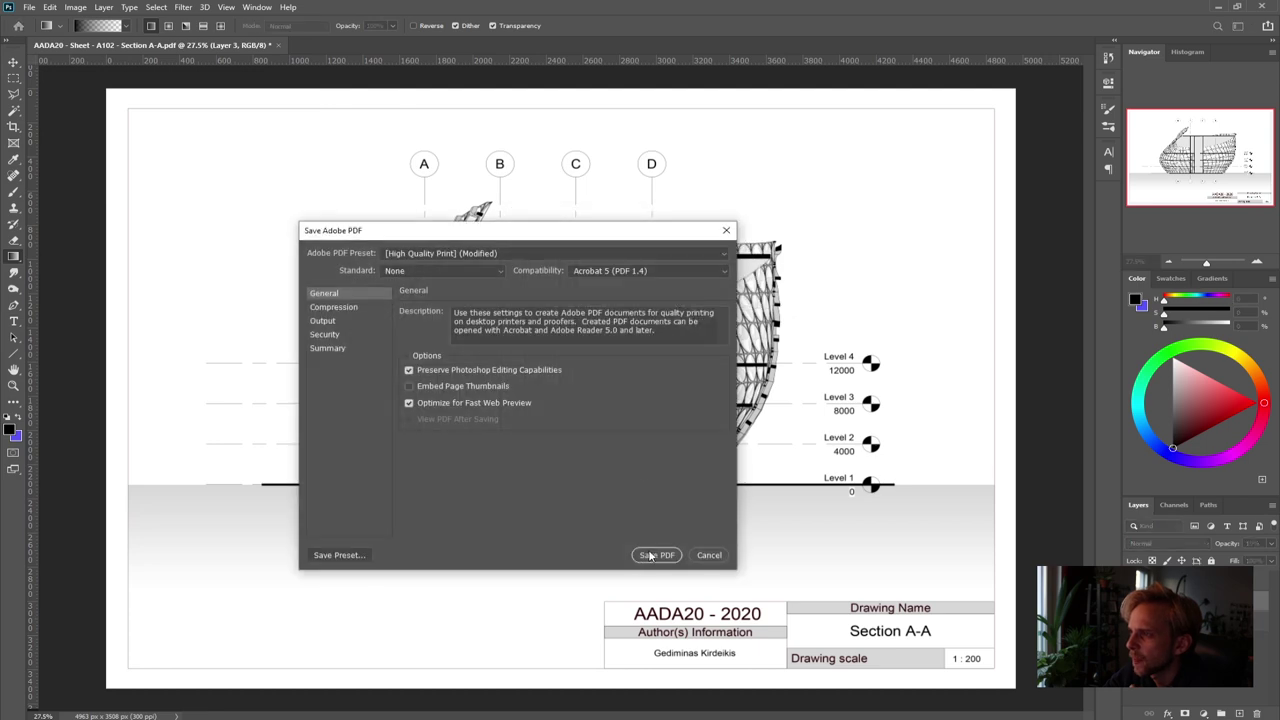
left_click(650, 556)
left_click(664, 300)
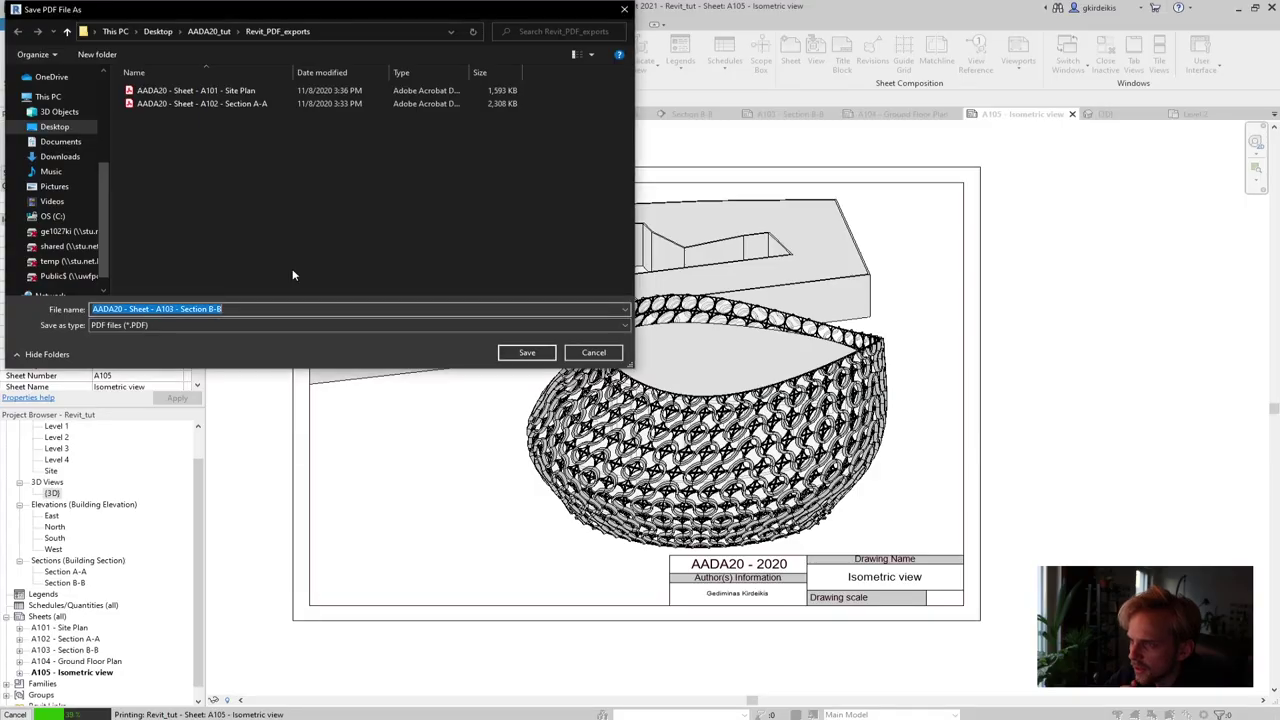
Export sheet A103 Section B-B to PDF from Revit and return to Photoshop
left_click(528, 352)
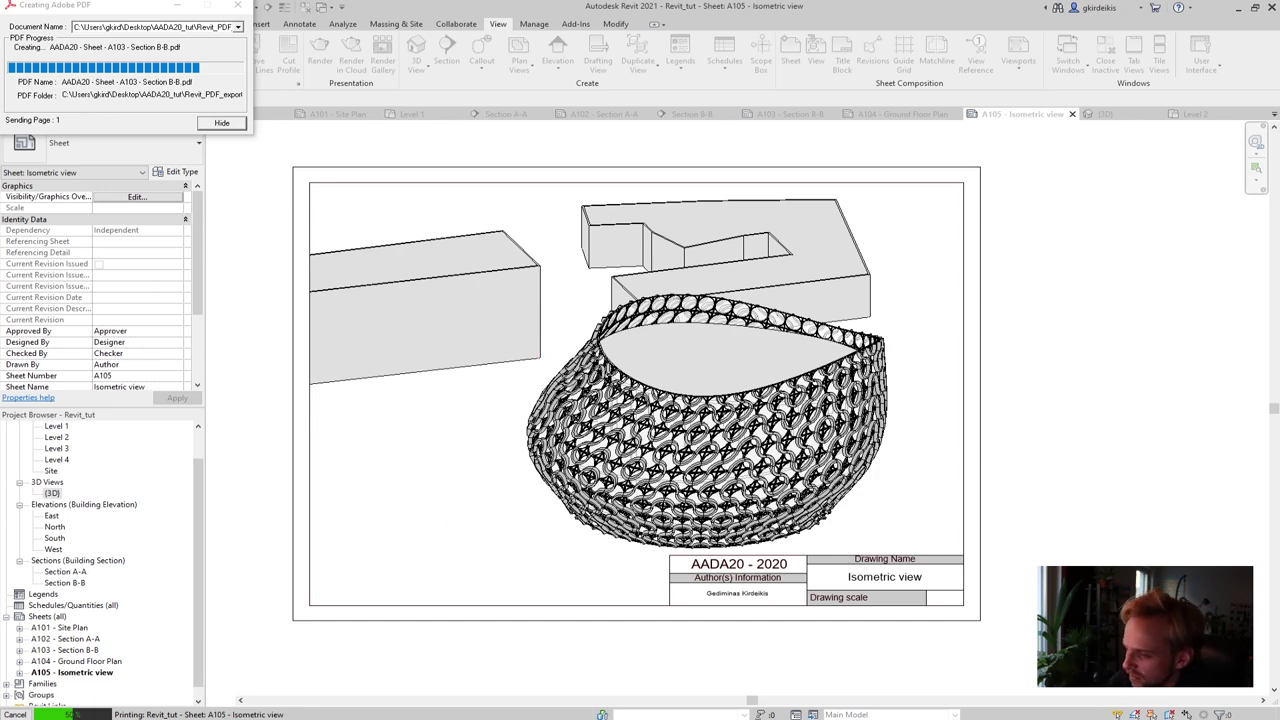
key("alt+Tab")
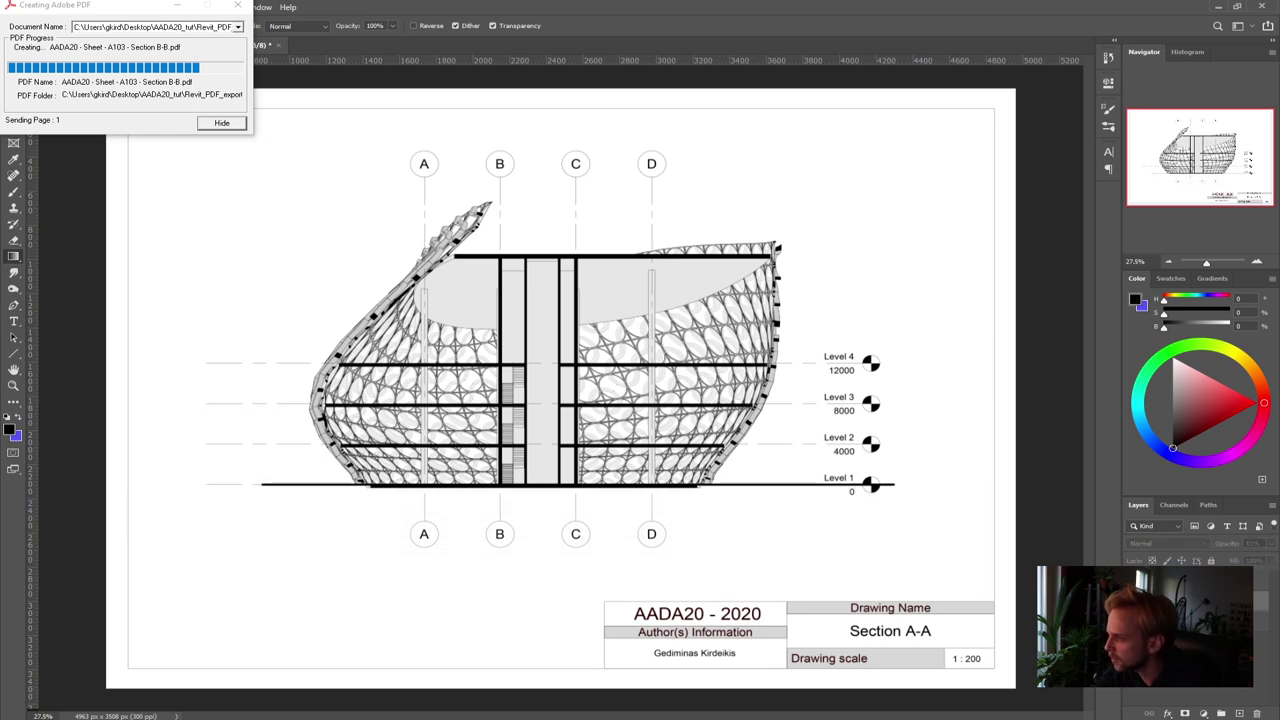
Draw an empty text box near the page centre with black 000000 colour and 30 pt size
left_click(13, 321)
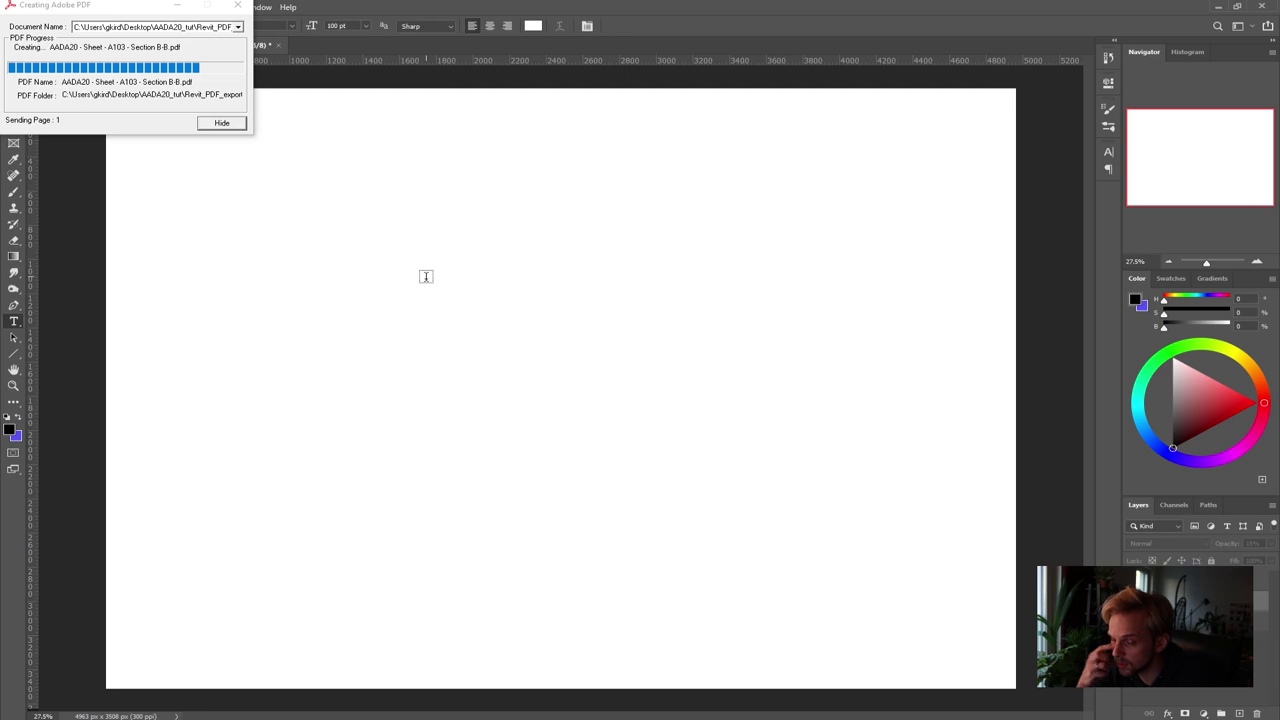
left_click_drag(377, 275, 865, 475)
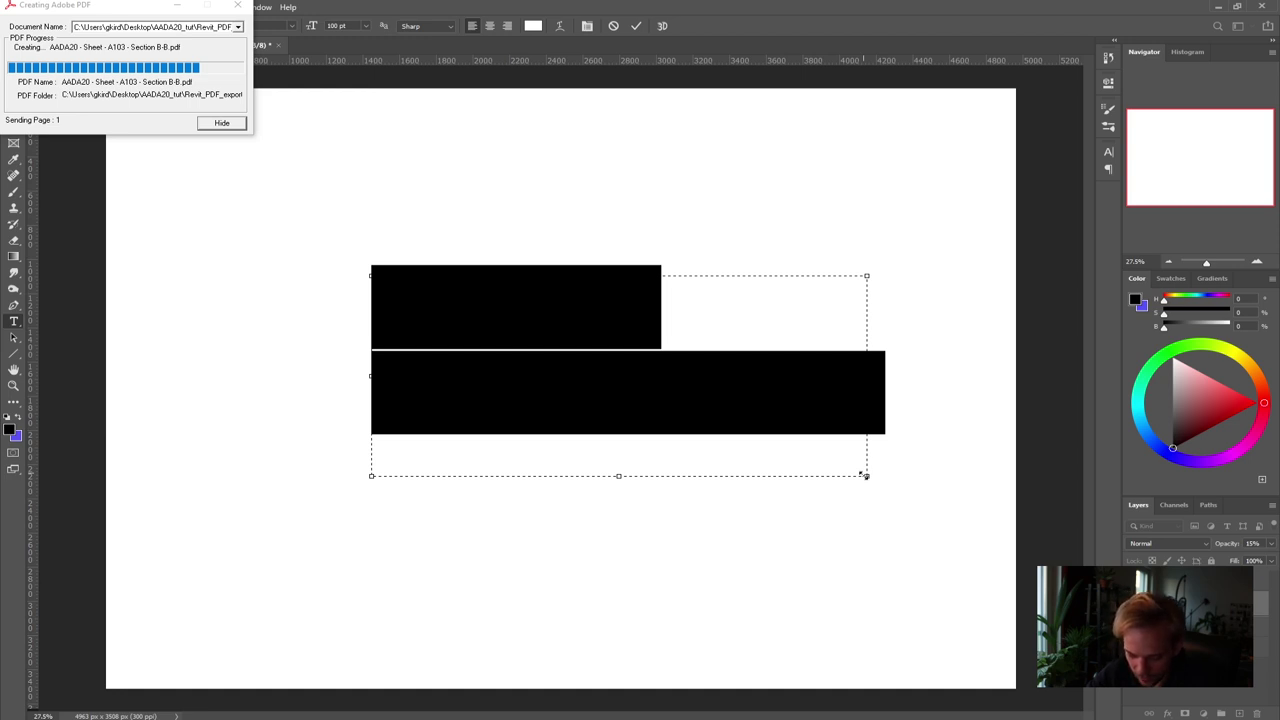
type("TEXT")
key("ctrl+a")
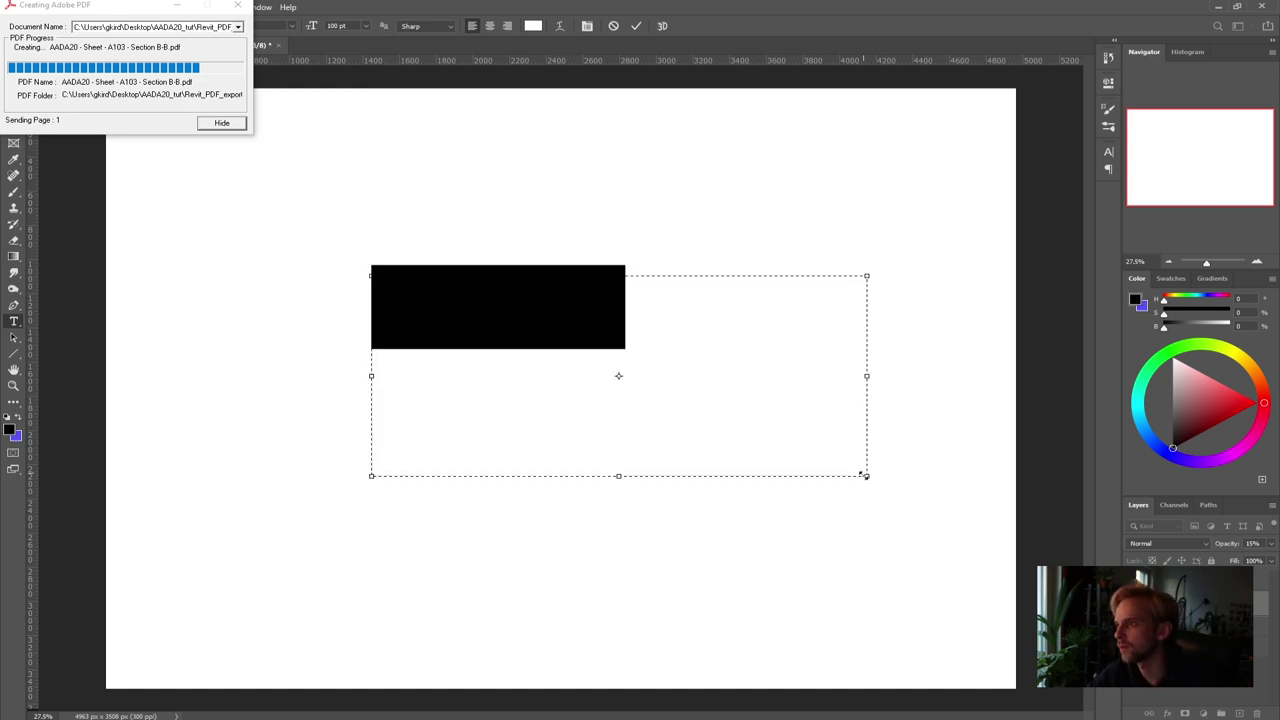
key("BackSpace")
left_click(533, 26)
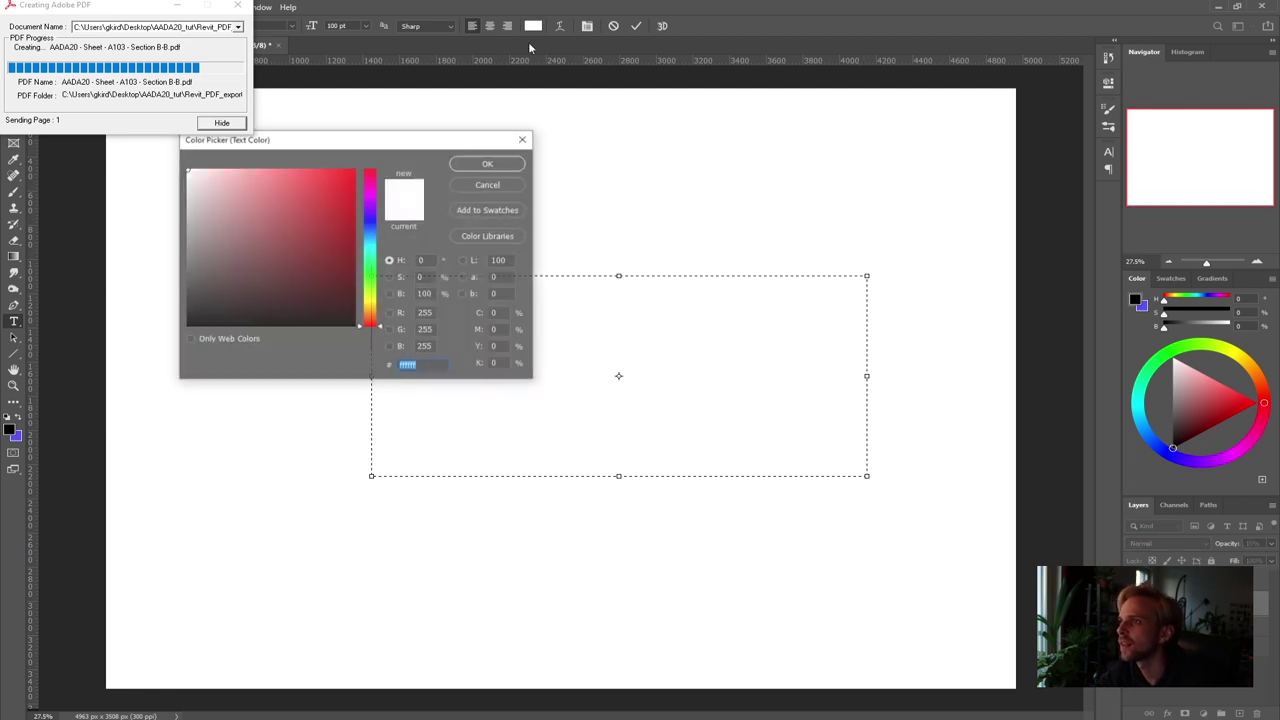
type("000000")
key("Return")
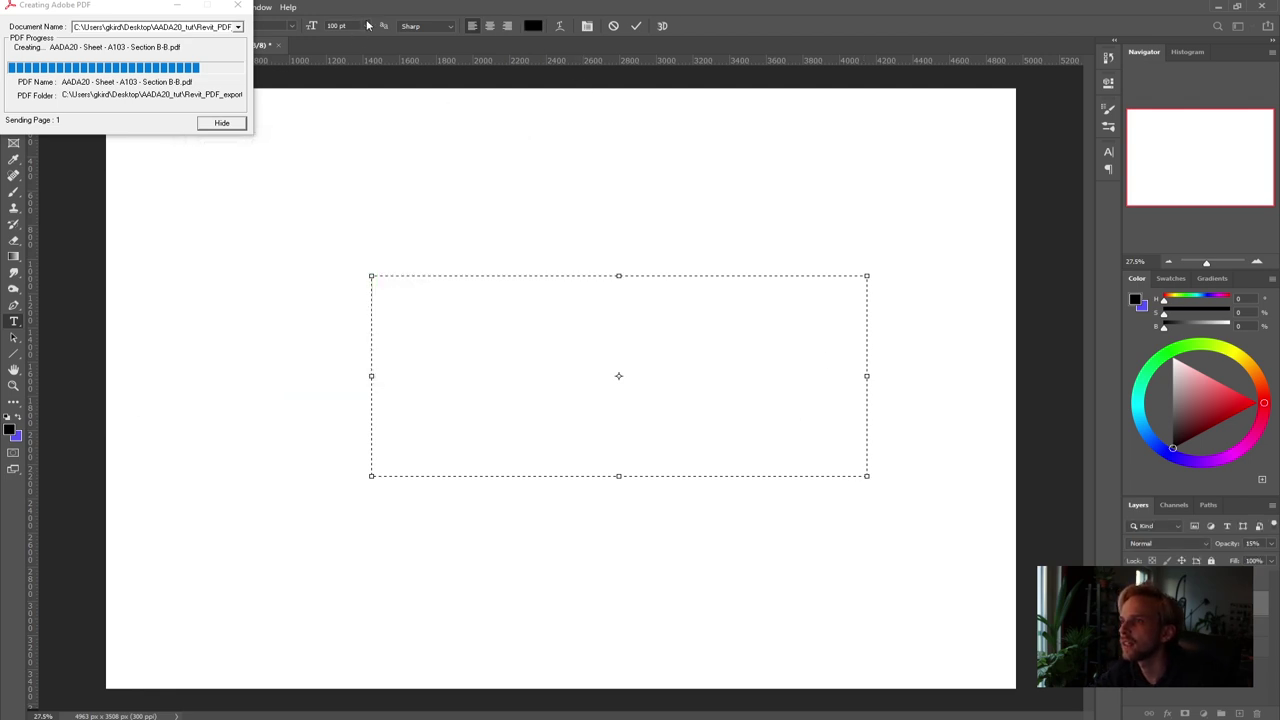
left_click(369, 26)
left_click(354, 146)
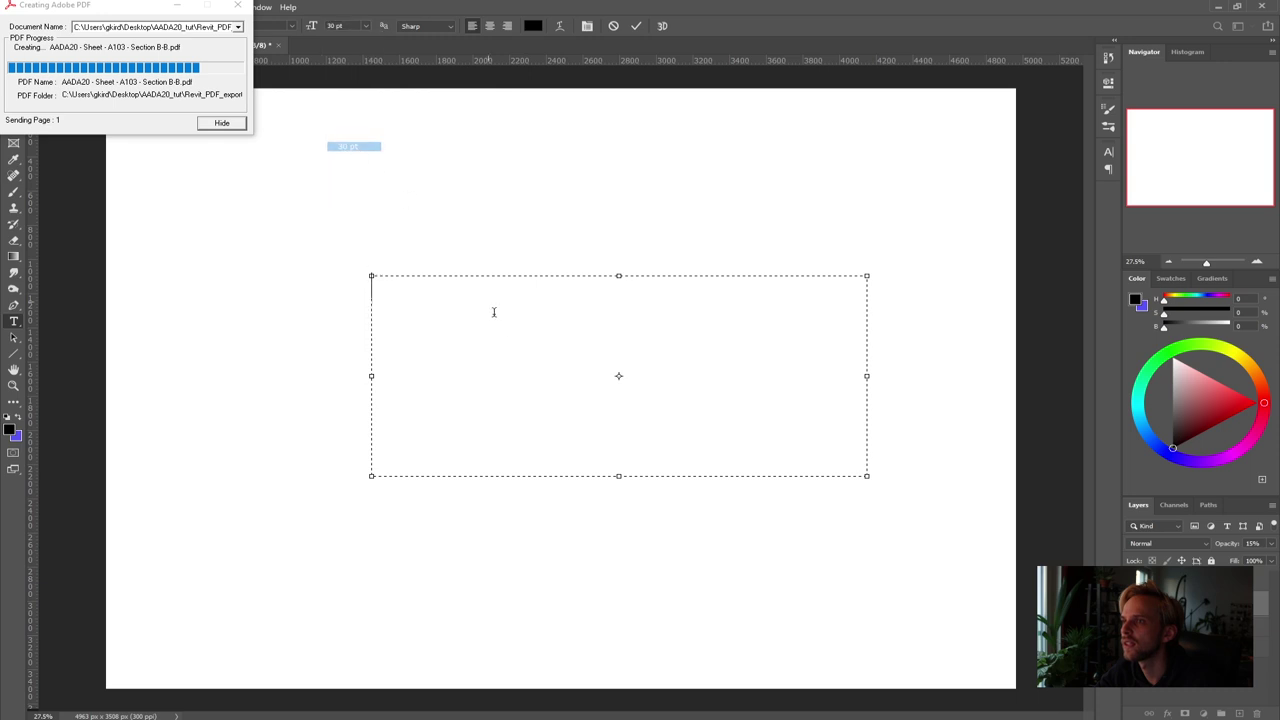
Type the two-line title FINAL RHINO STRUCTURE / VIEWCAPTURE TO FILE, commit it and move it lower
type("FINAL RE")
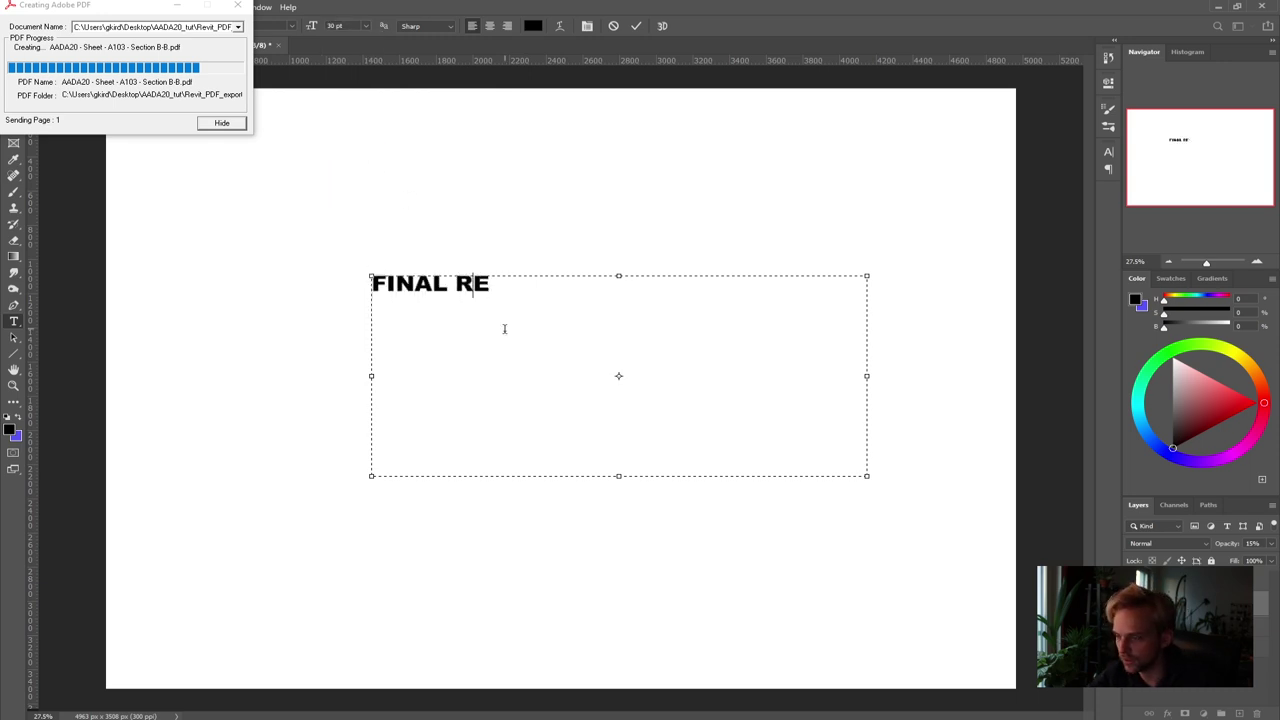
key("BackSpace")
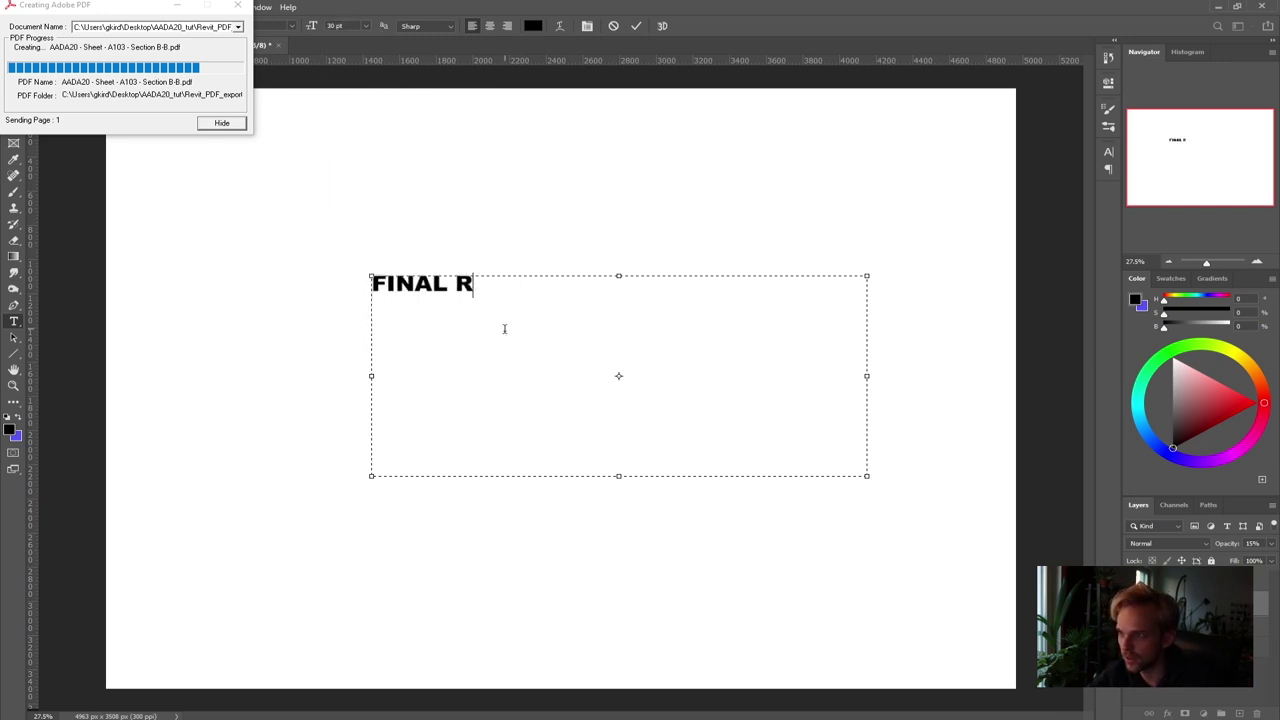
type("HINO STRUCTURE")
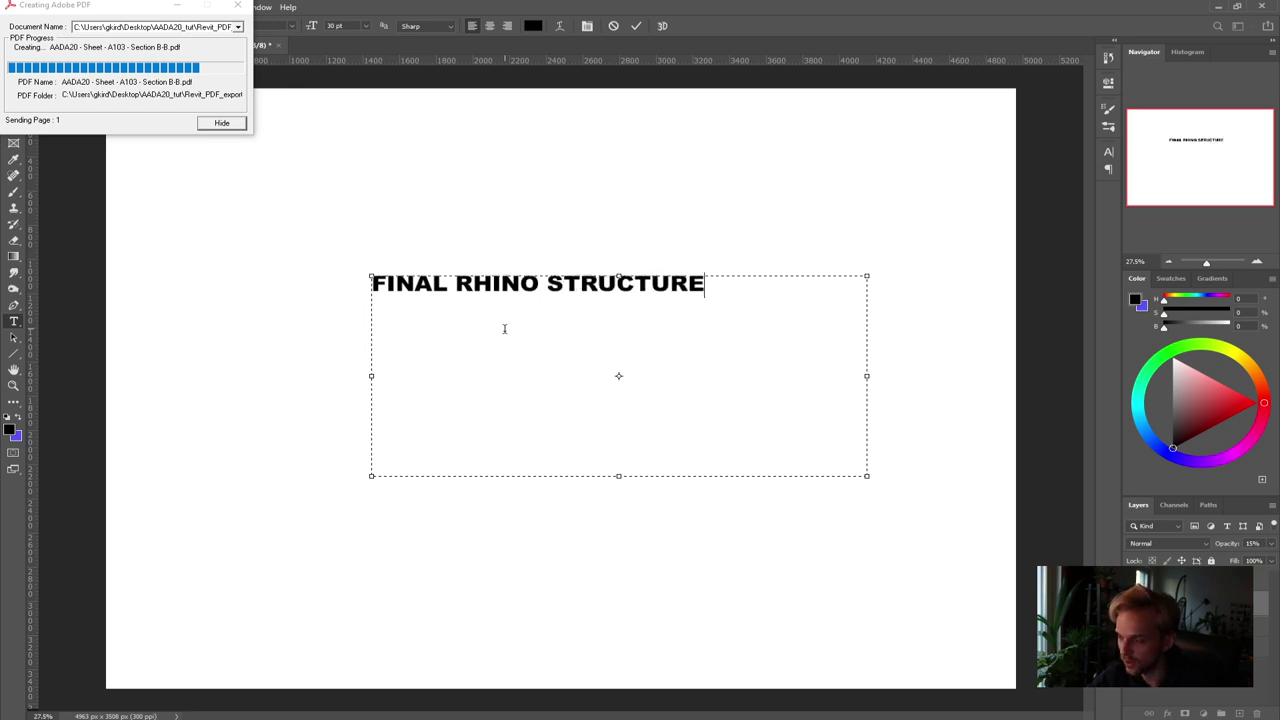
key("Return")
type("V")
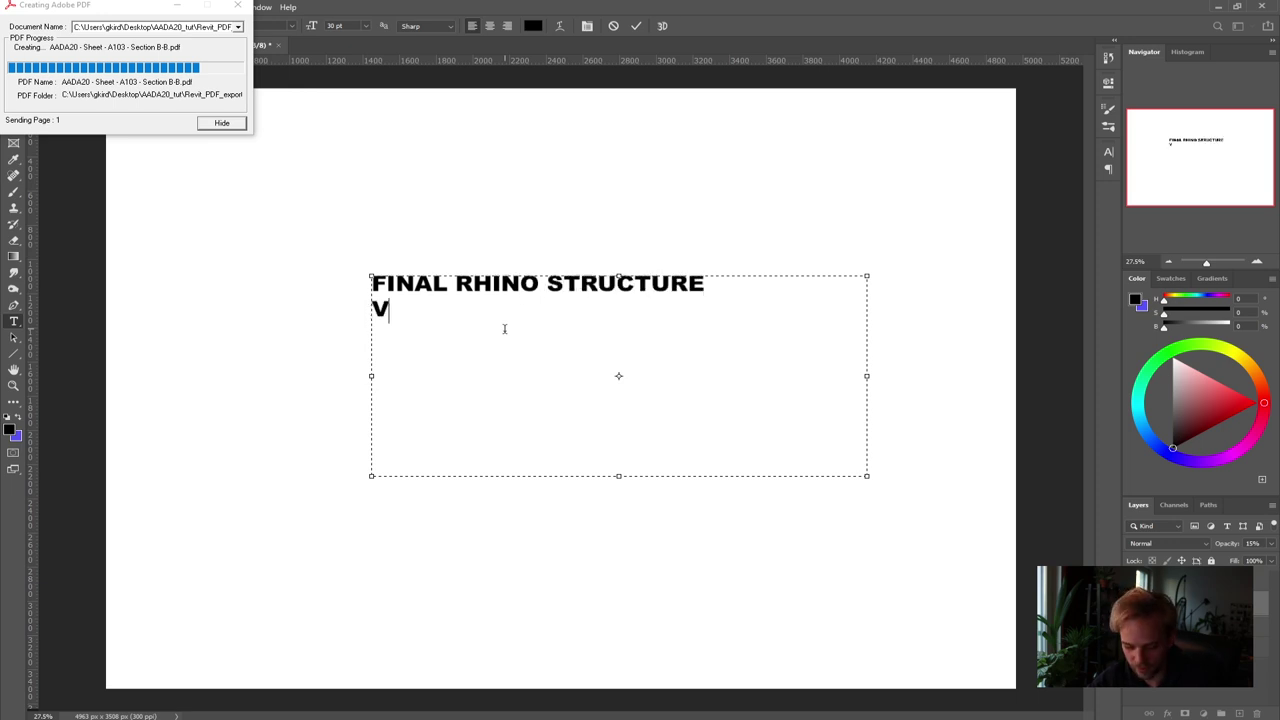
type("IEWCA PTURE TO FILE")
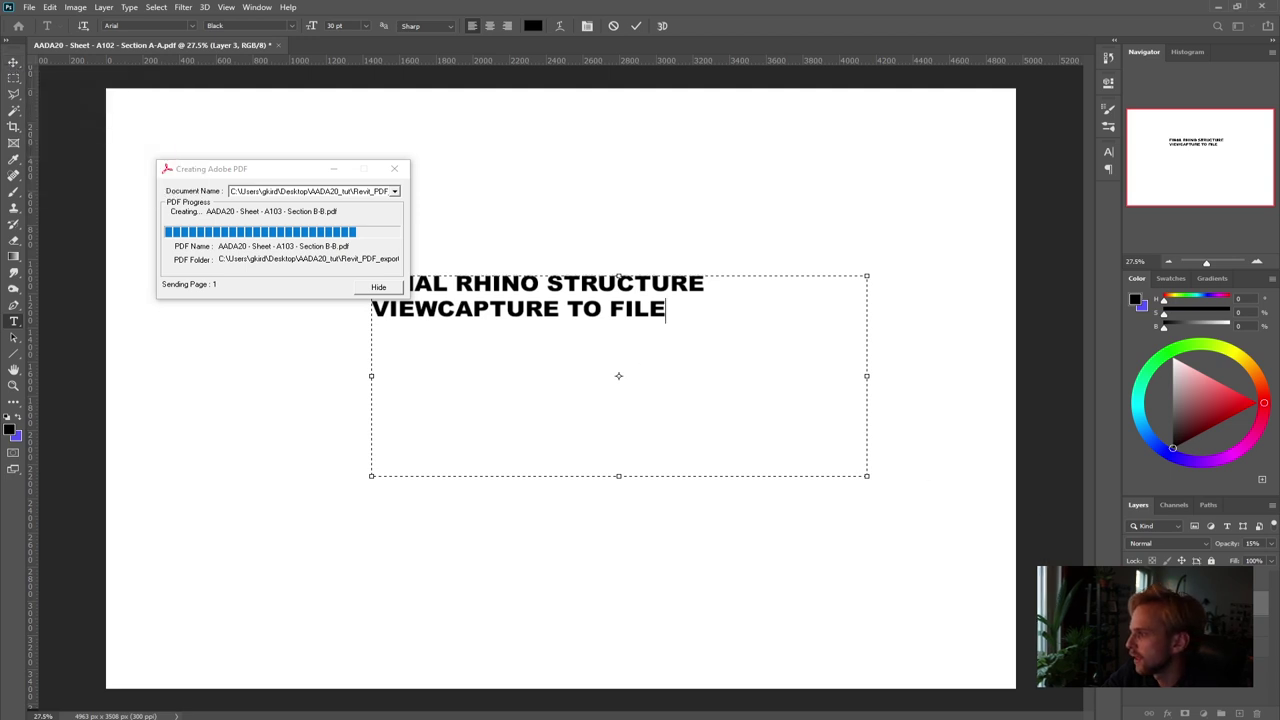
key("ctrl+Return")
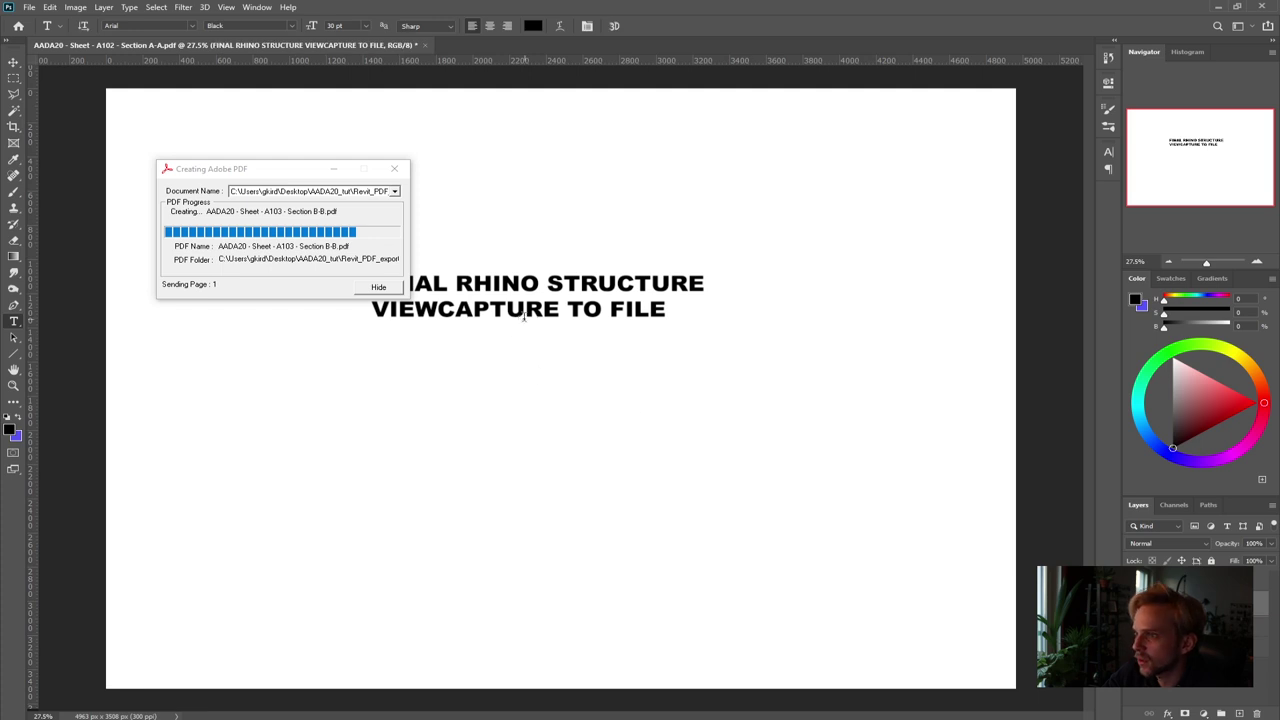
left_click(13, 62)
left_click_drag(500, 314, 544, 382)
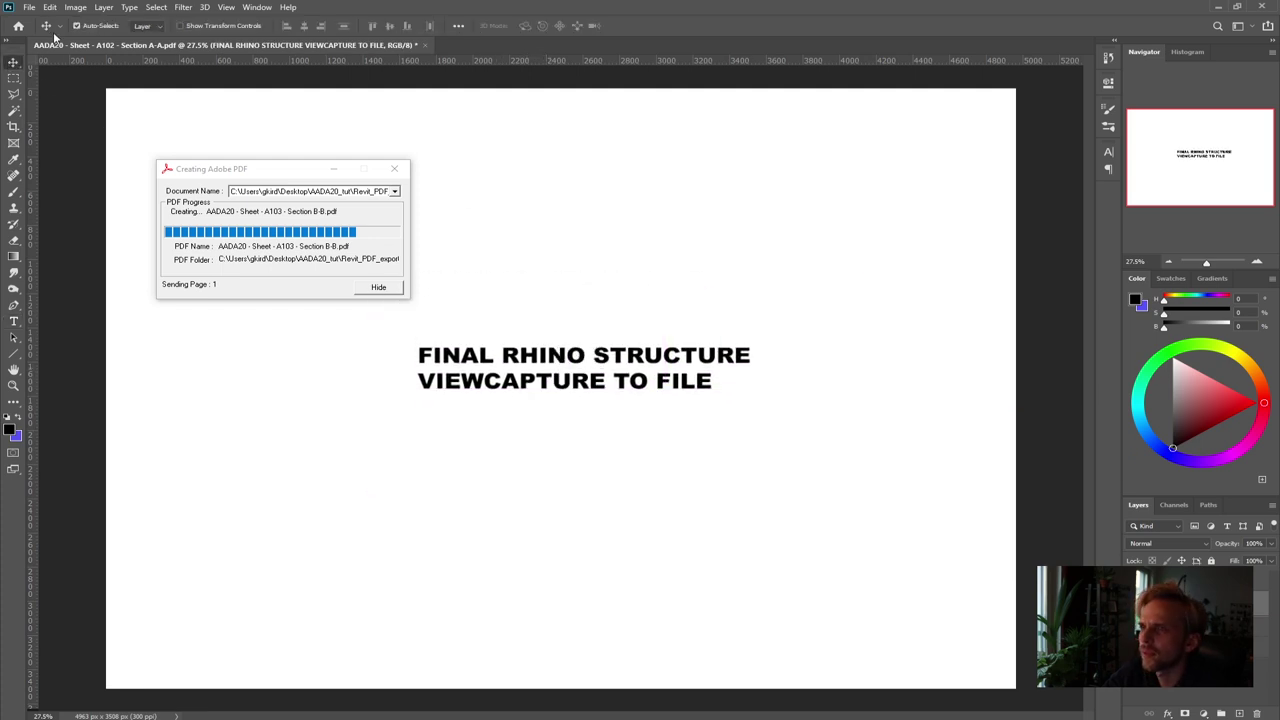
left_click(29, 7)
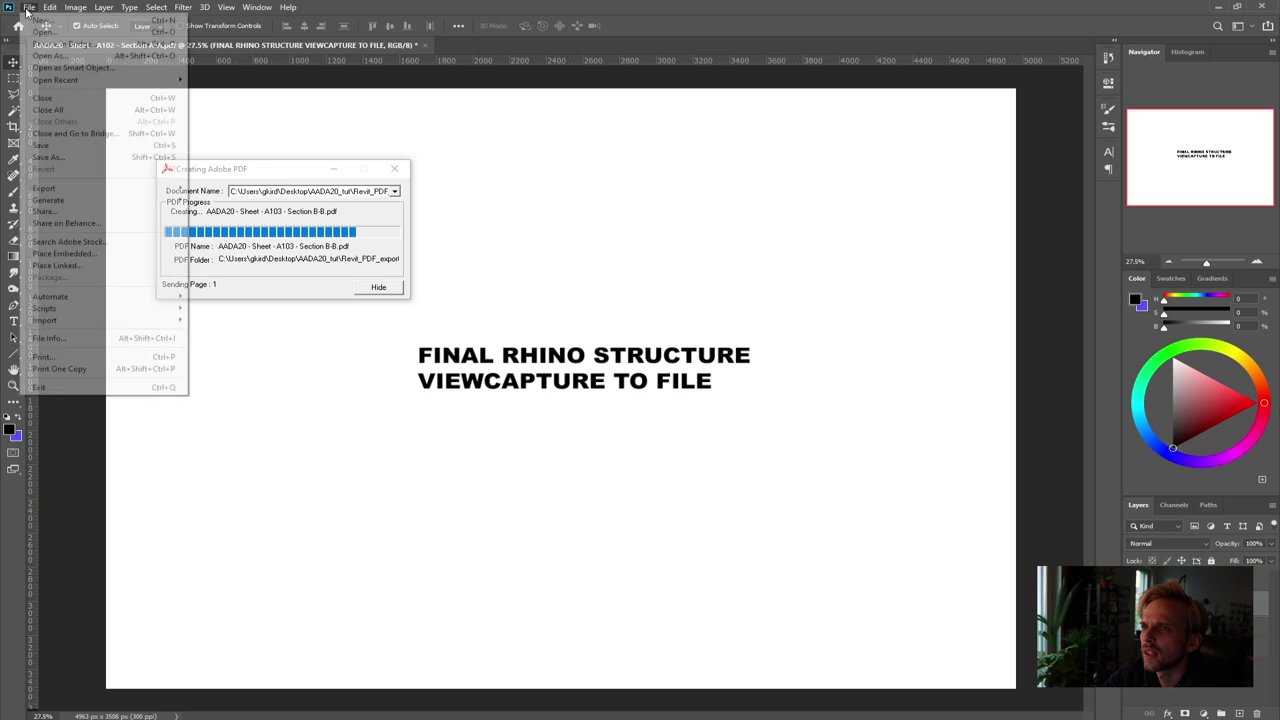
Save the page as a Photoshop PDF named AADA20_MISSING in Revit_PDF_exports
left_click(66, 157)
left_click(265, 407)
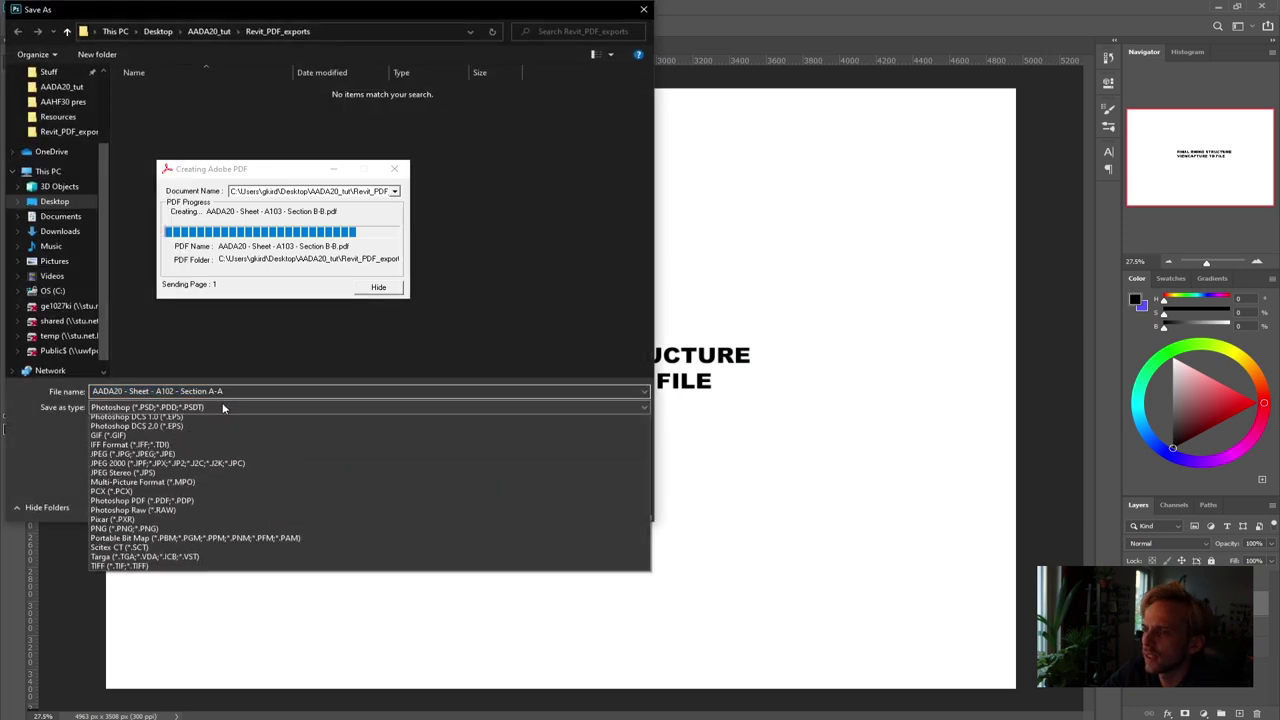
left_click(213, 551)
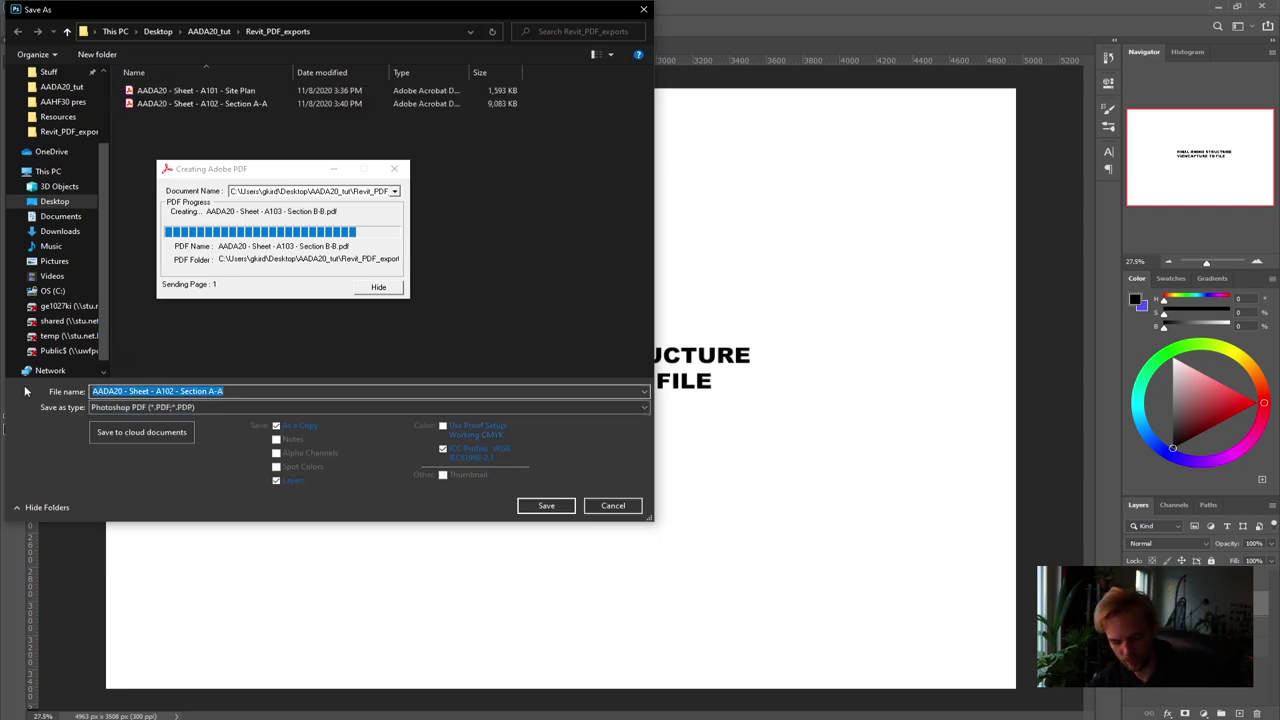
type("AADA20")
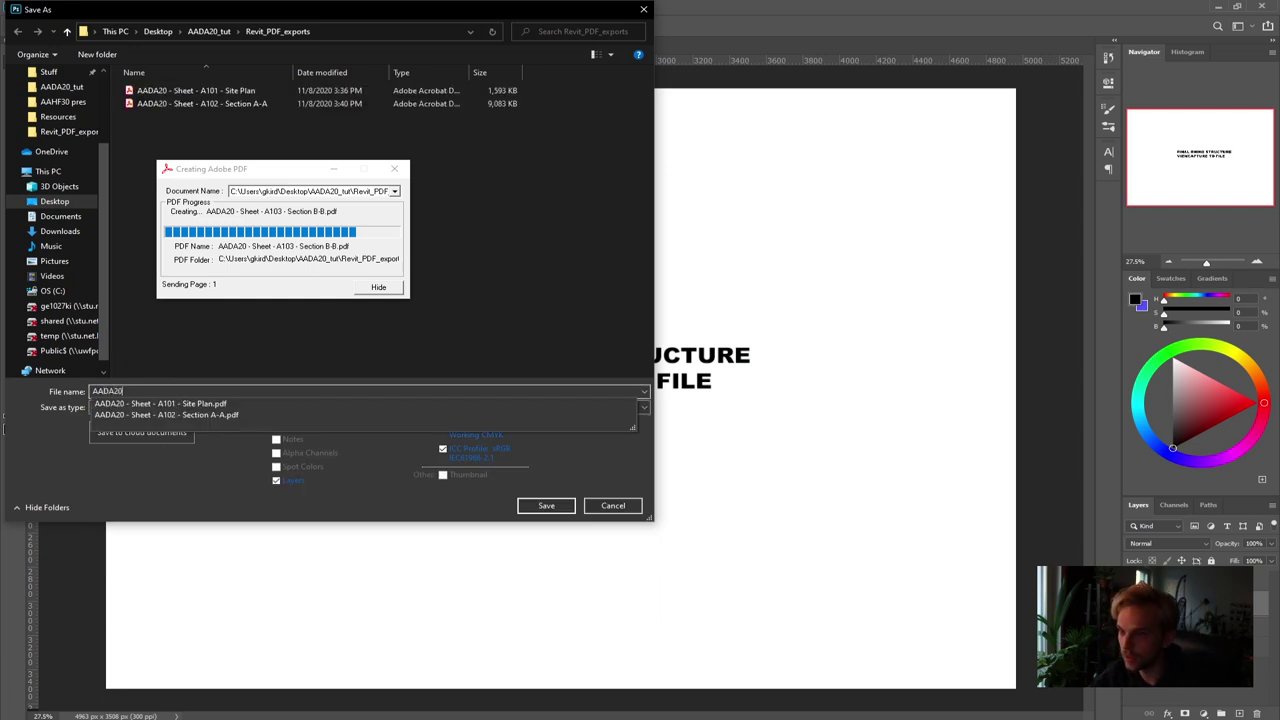
type("_MISSING1")
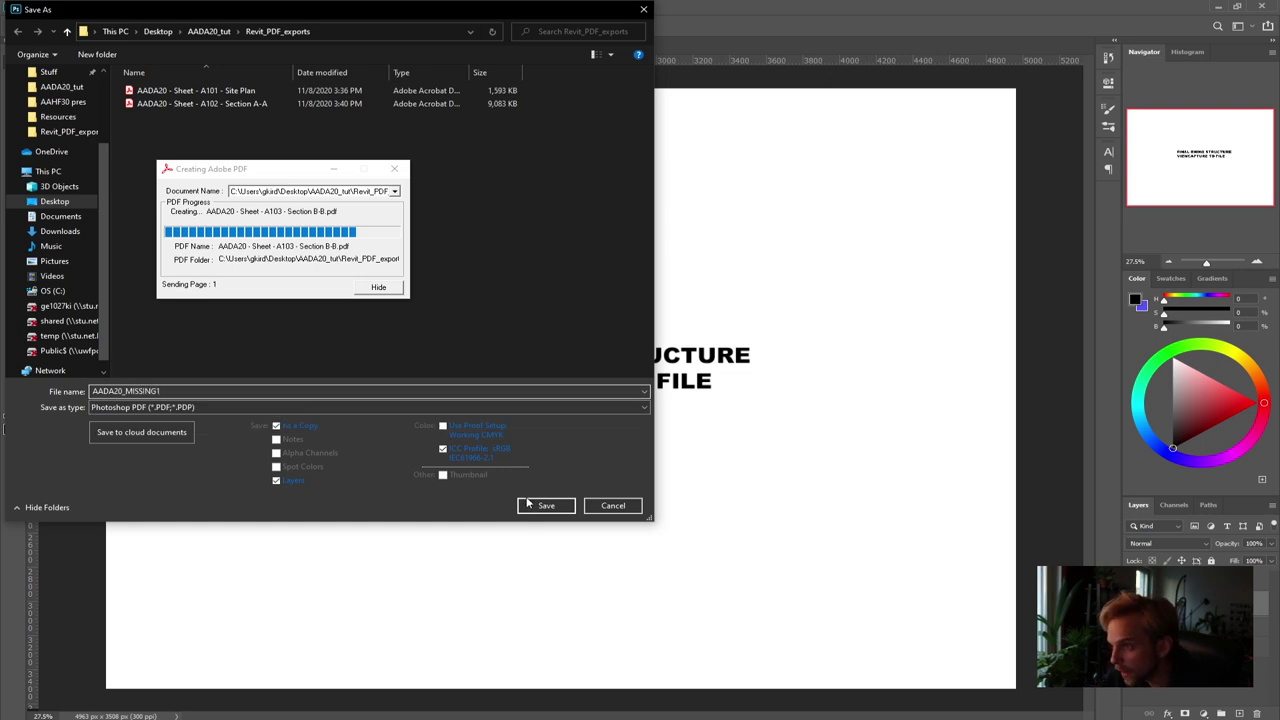
left_click(528, 503)
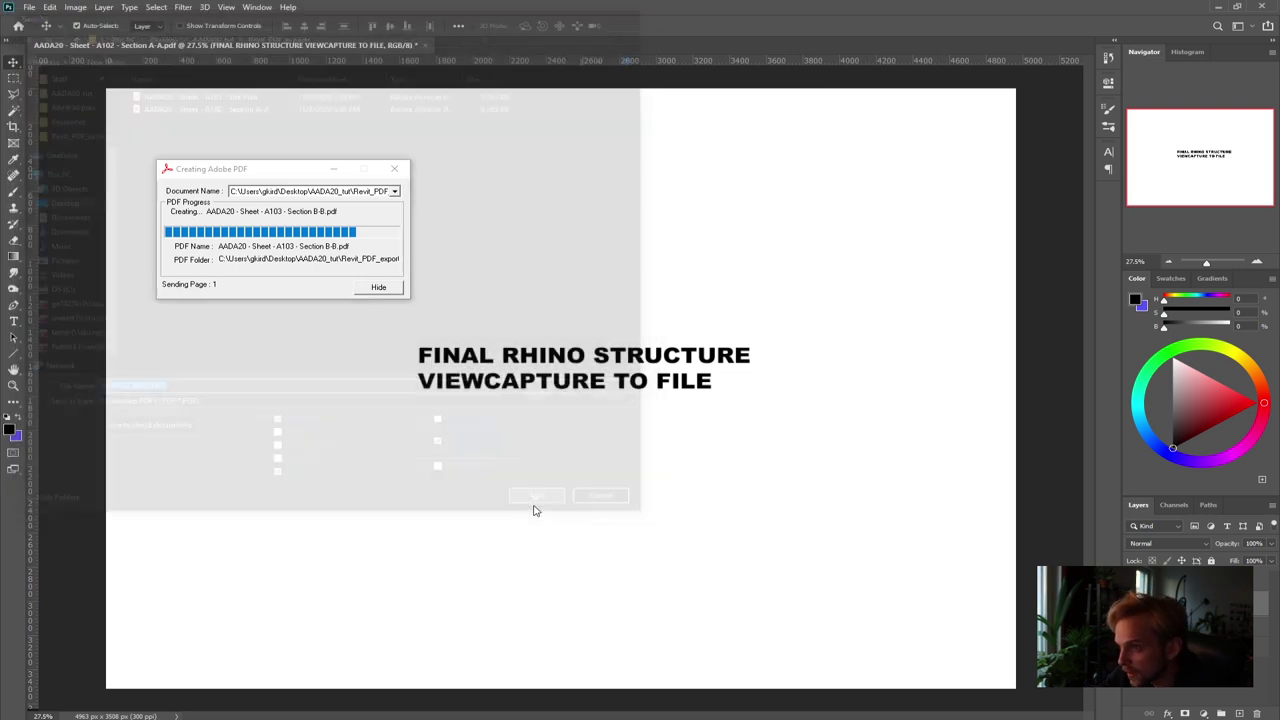
key("Return")
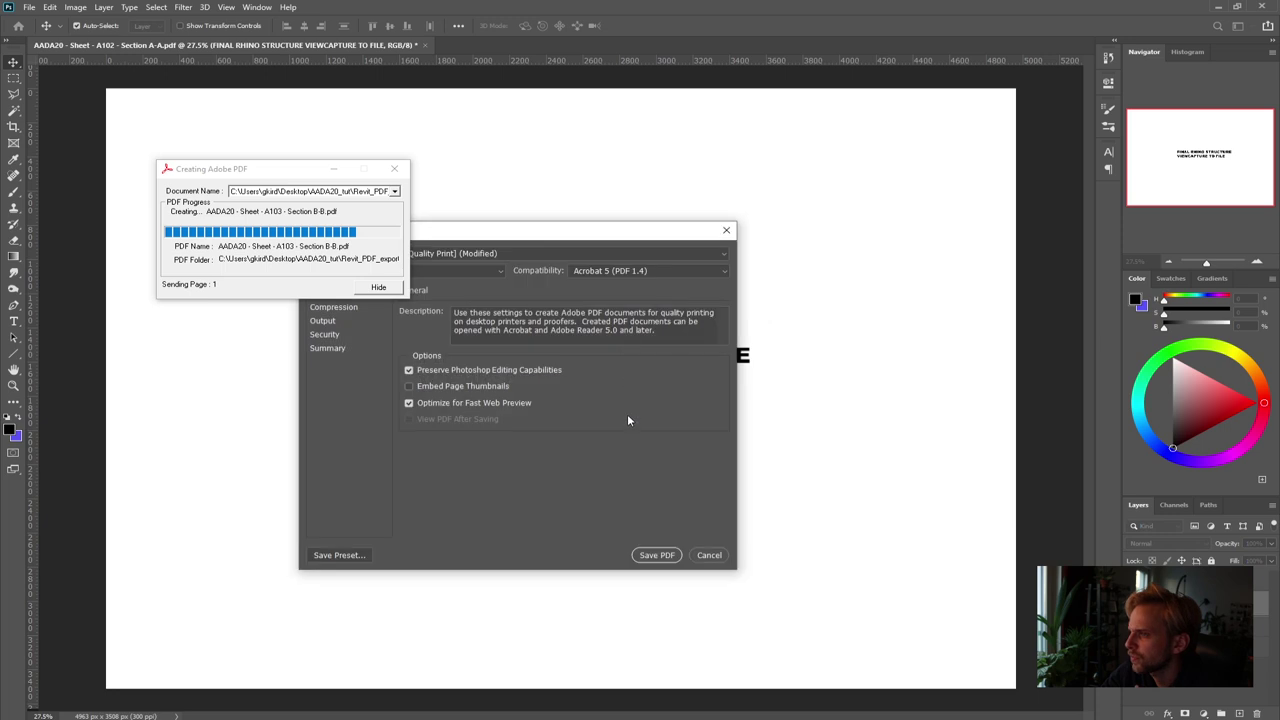
left_click(662, 553)
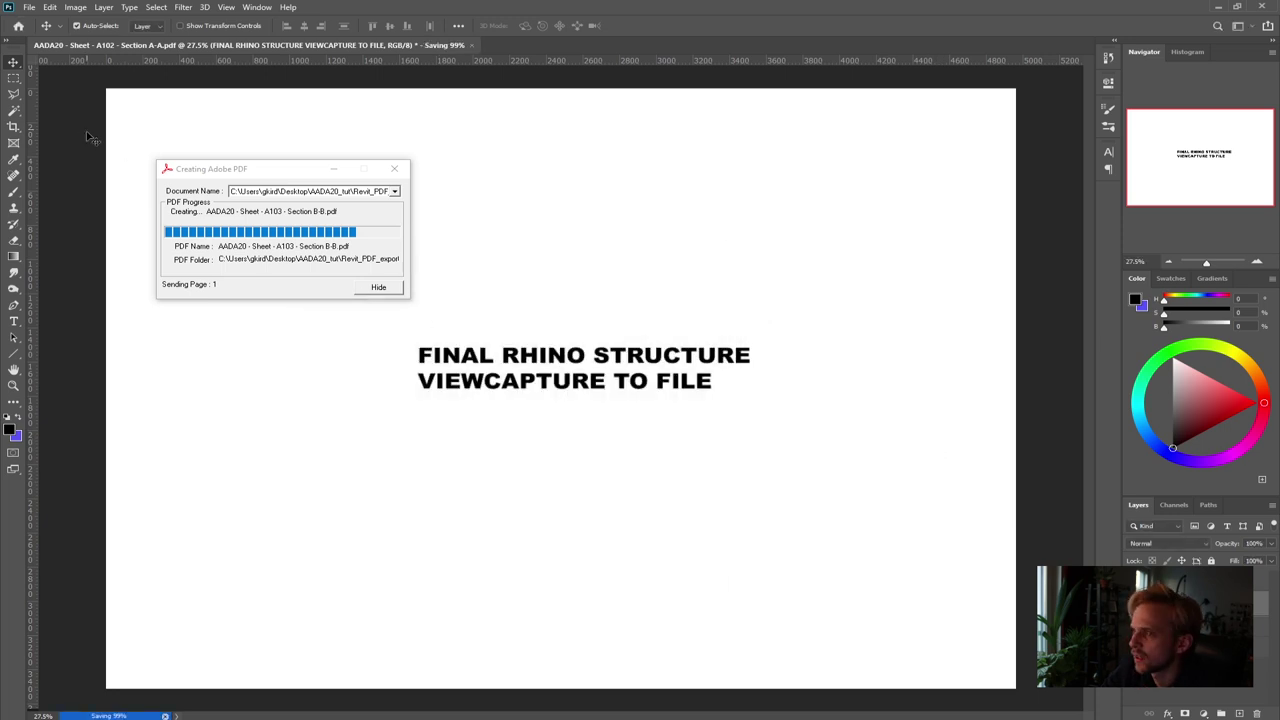
left_click(14, 321)
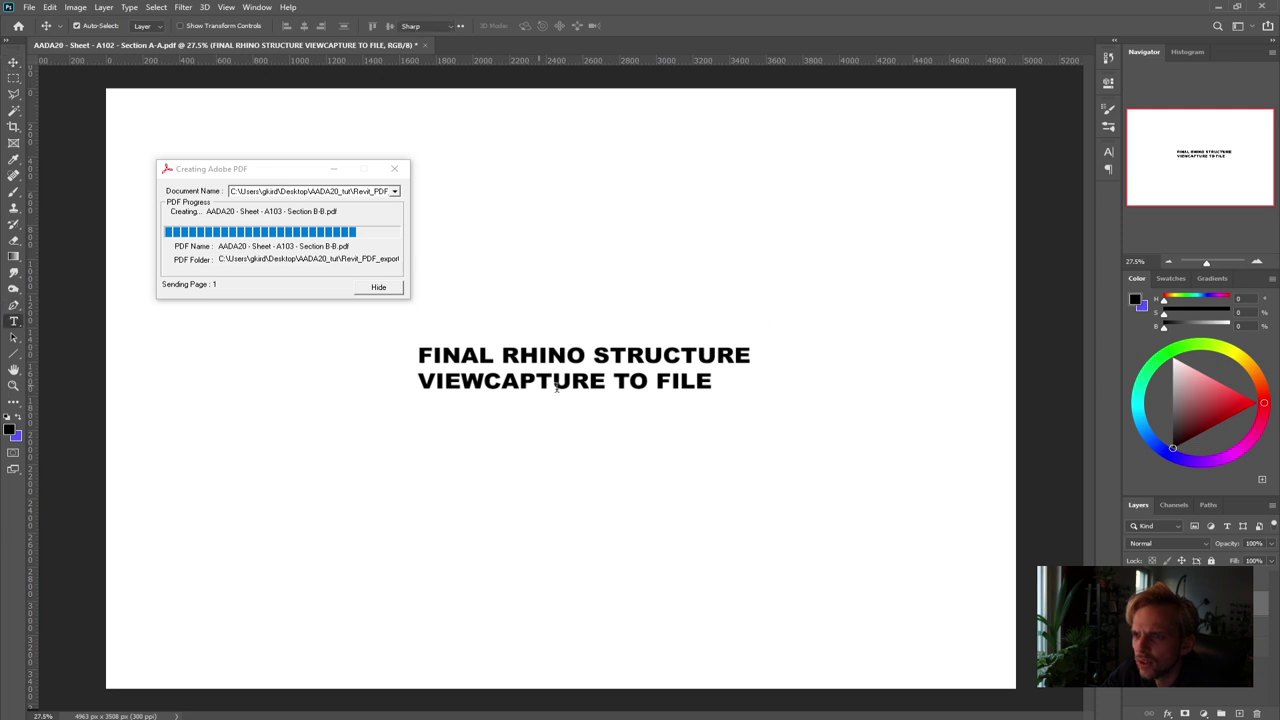
Retype the title as SECOND PLAN and drag it near the middle of the page
left_click(503, 357)
left_click_drag(424, 356, 822, 423)
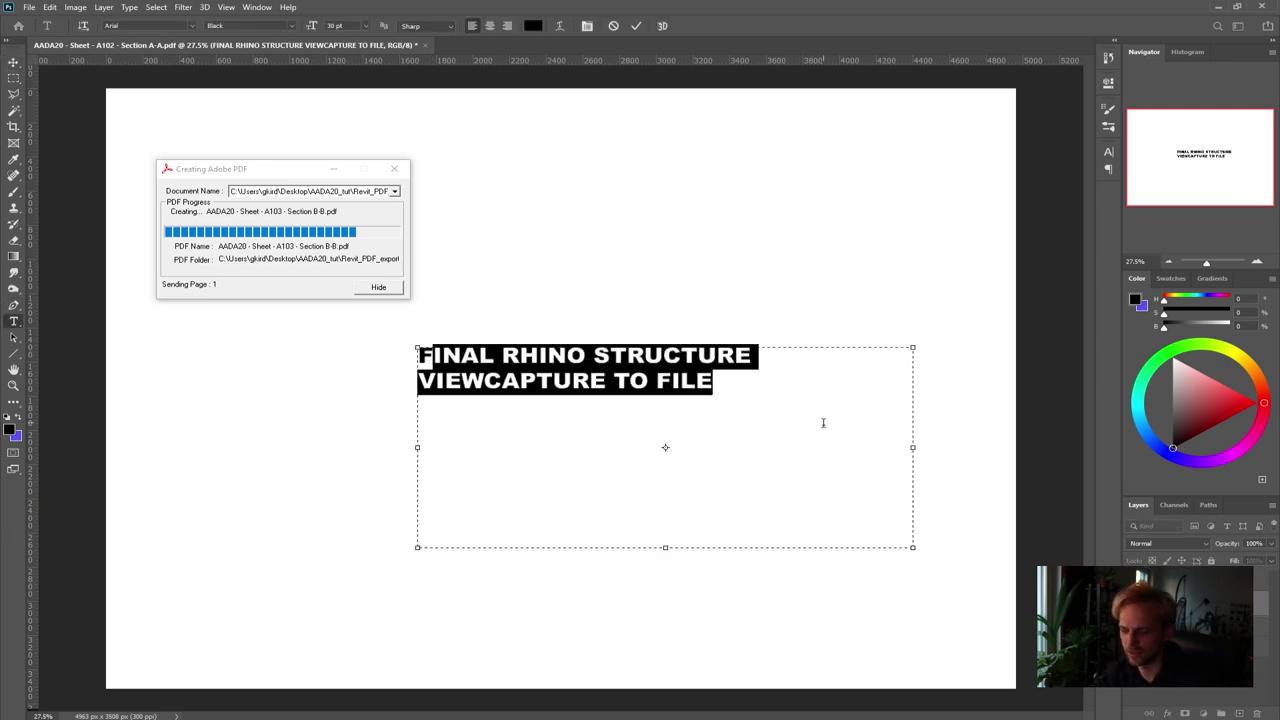
key("BackSpace")
type("pl")
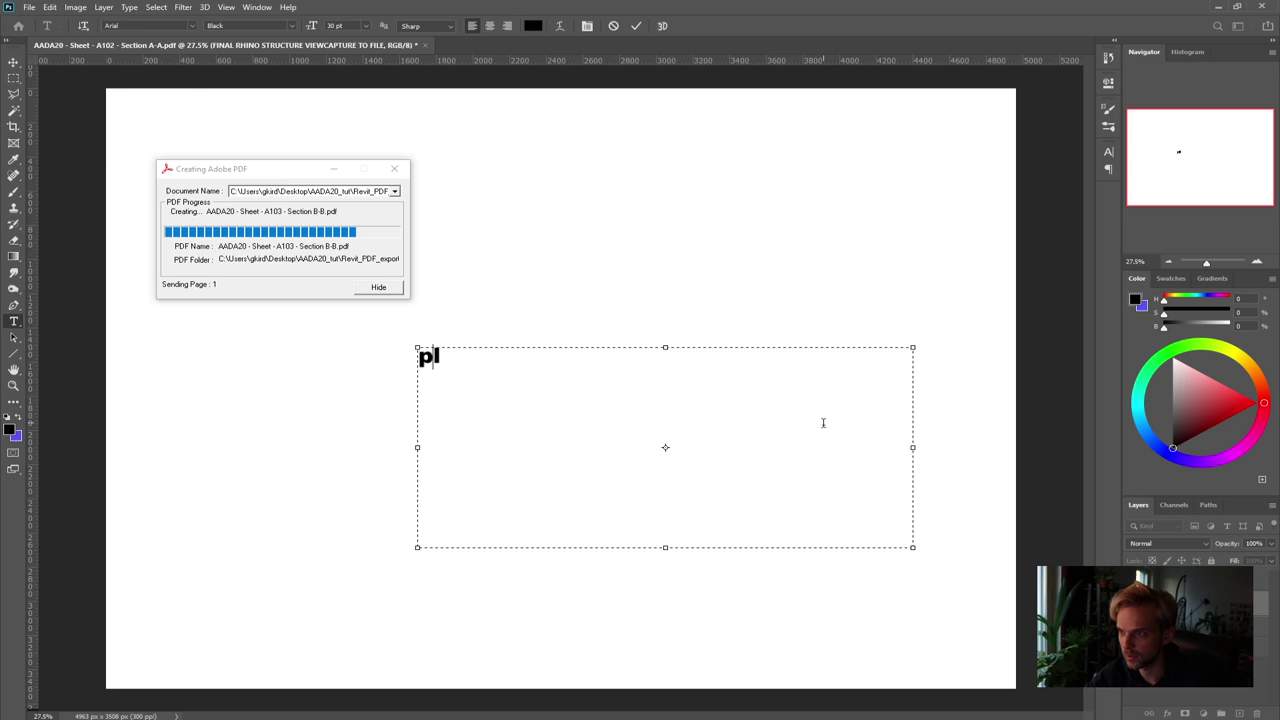
key("BackSpace")
key("BackSpace")
type("SRR")
key("BackSpace")
key("BackSpace")
type("ECTO")
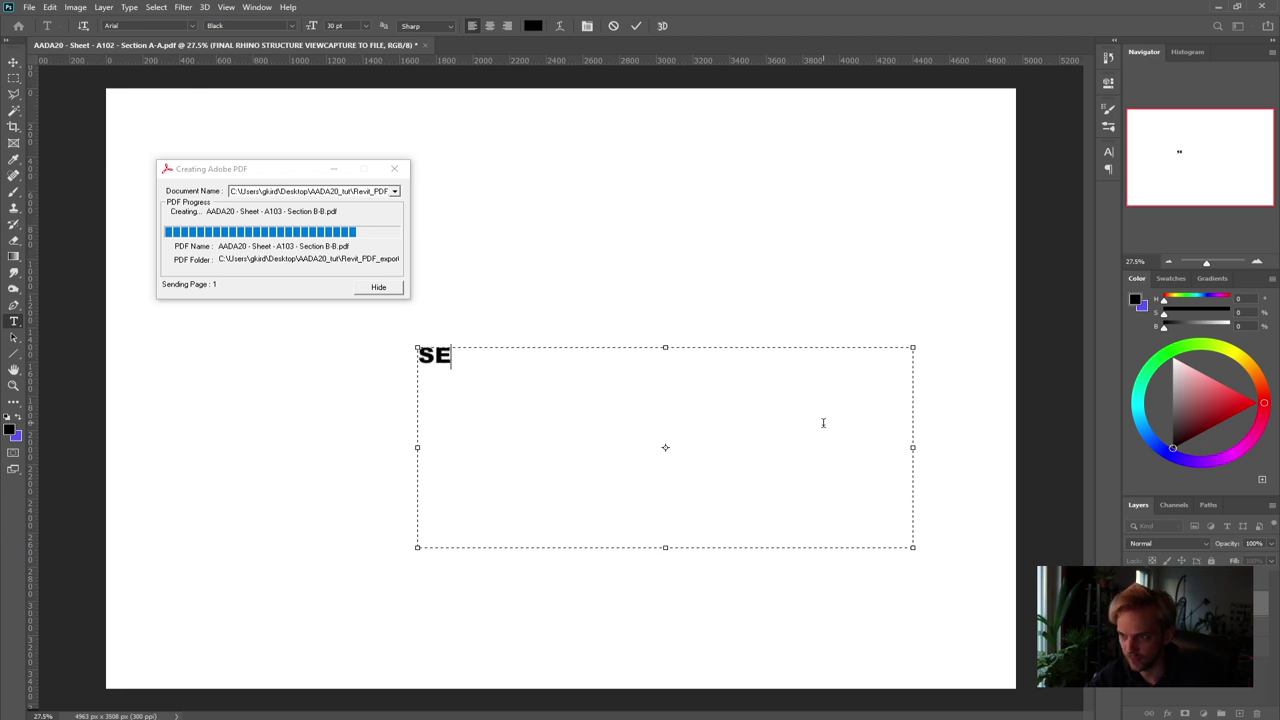
key("BackSpace")
key("BackSpace")
type("OND PLAN")
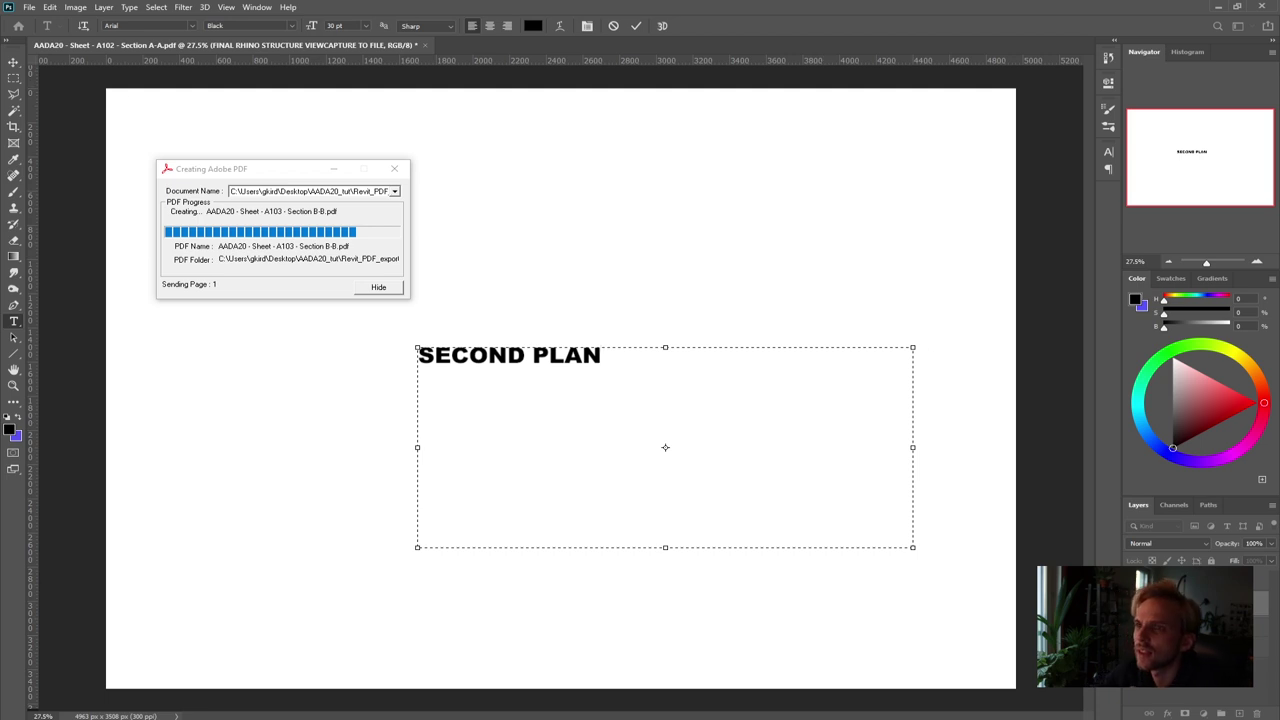
left_click(13, 62)
left_click_drag(523, 366, 580, 381)
Save the SECOND PLAN page as a Photoshop PDF named AADA20_MISSING2
left_click(29, 7)
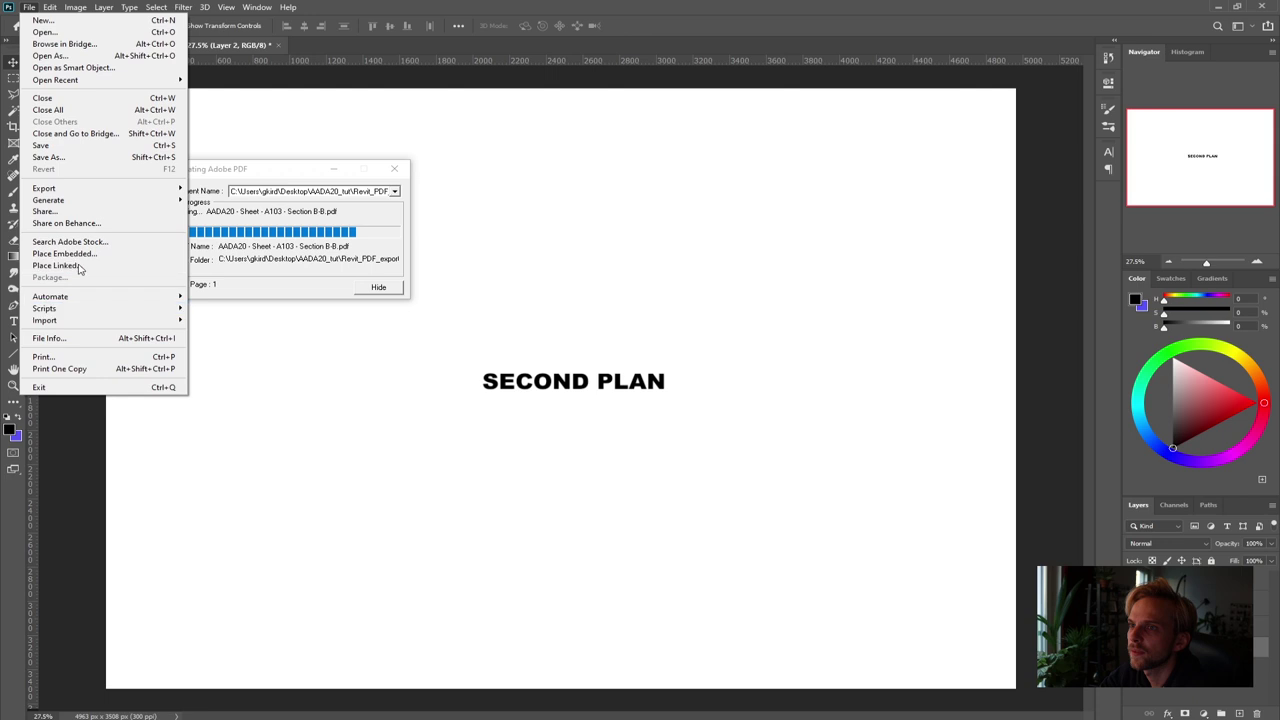
left_click(67, 158)
left_click(286, 407)
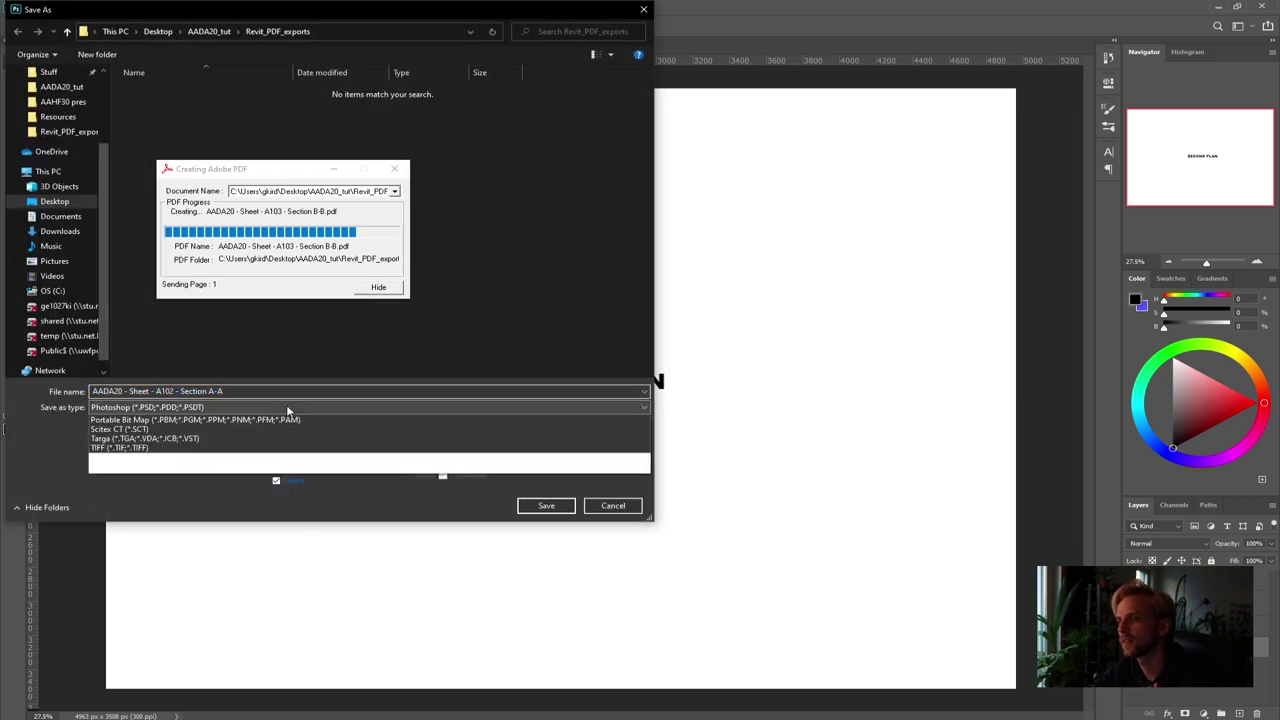
left_click(140, 550)
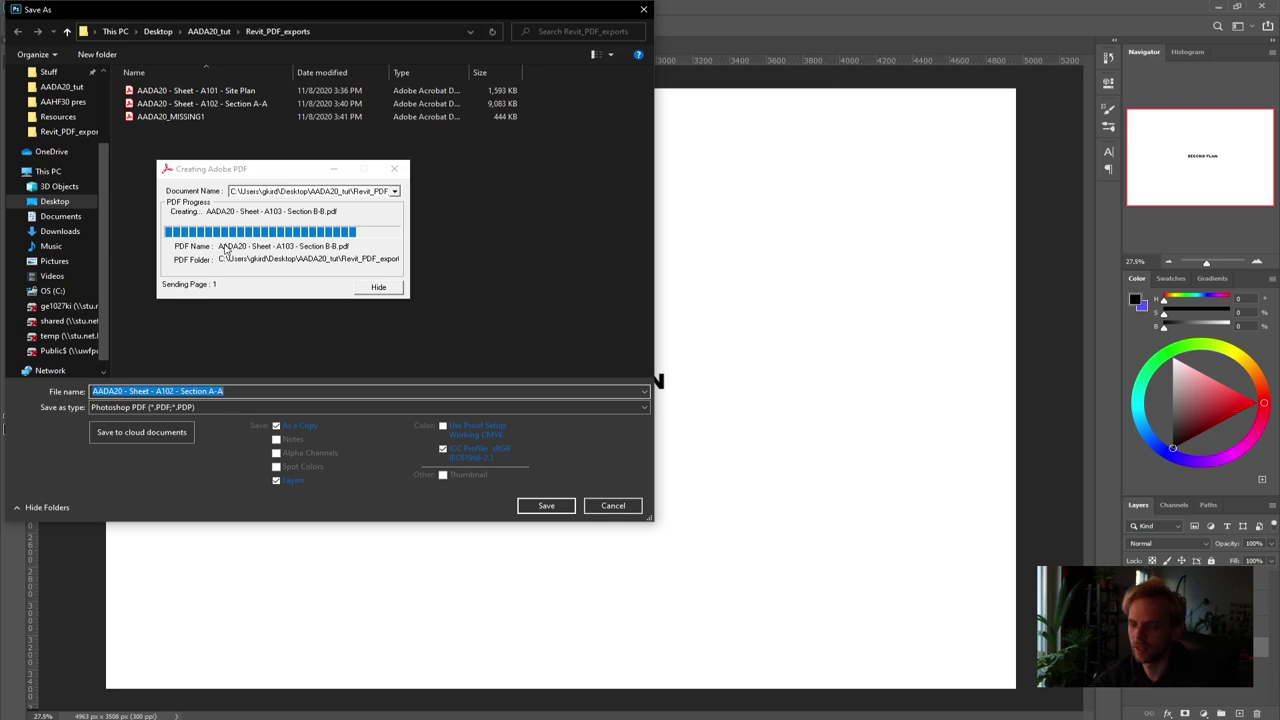
type("AADA20_")
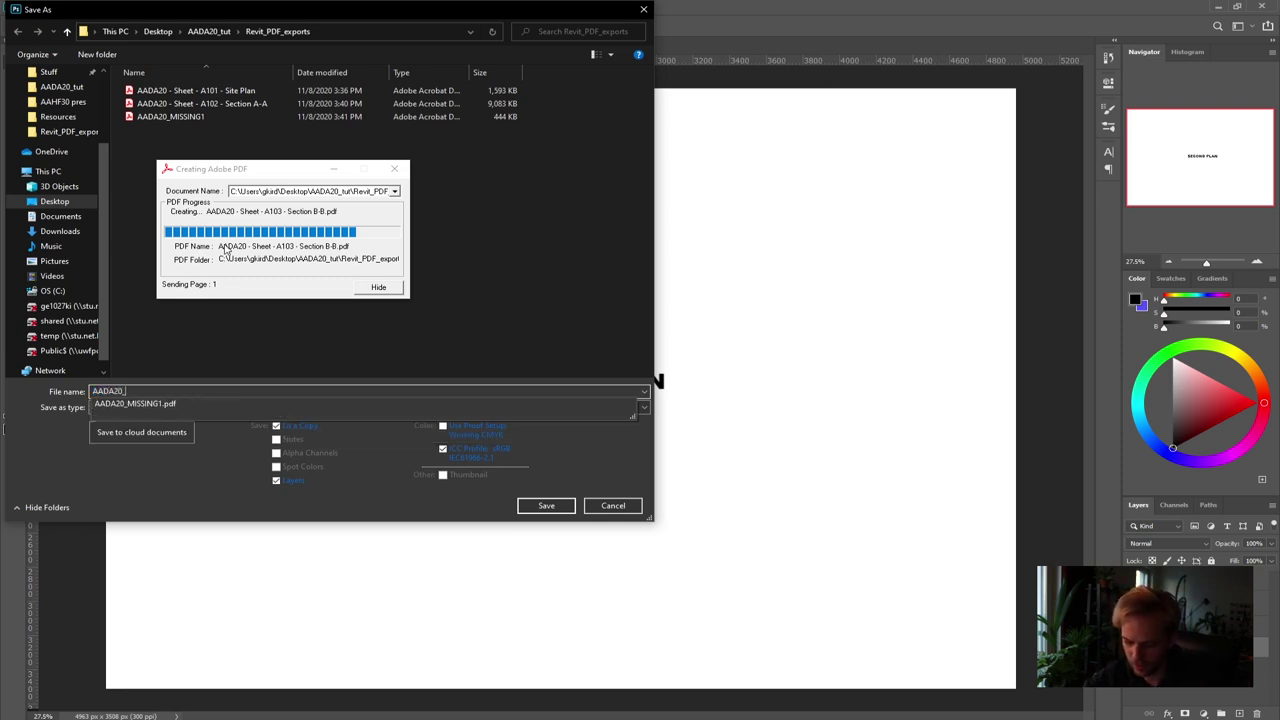
type("MISSING")
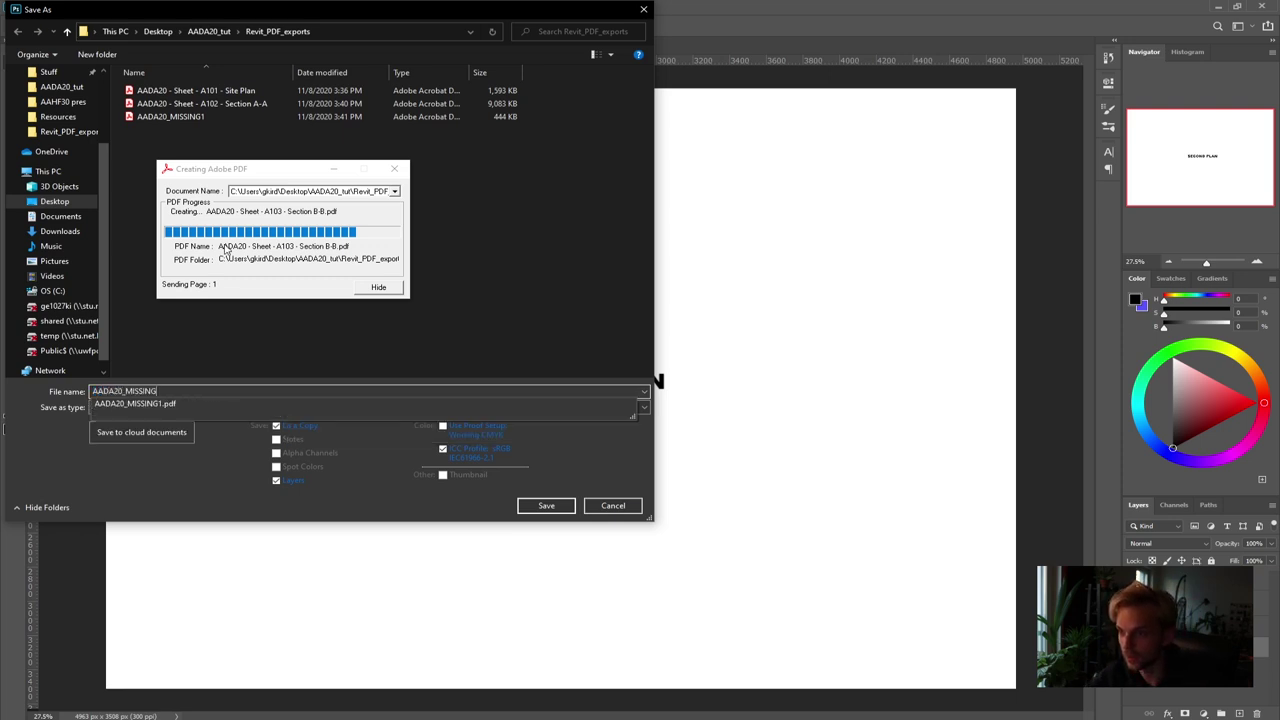
type("2")
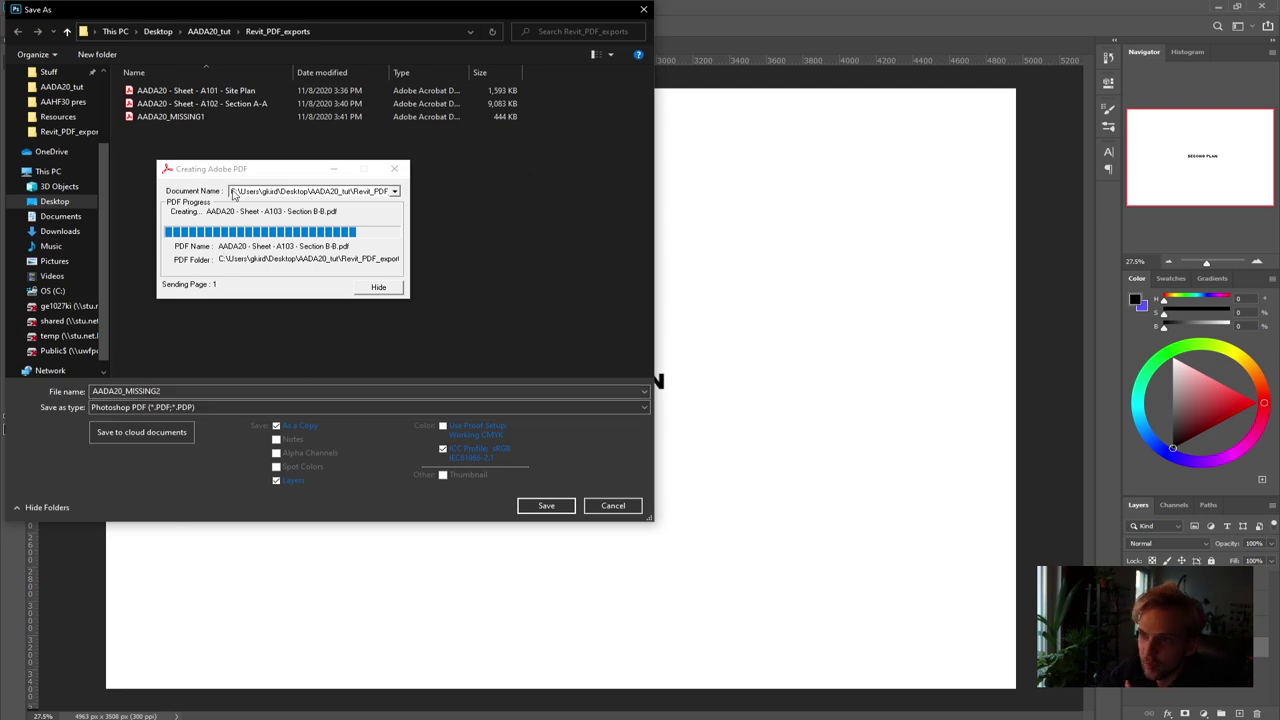
left_click(546, 507)
key("Return")
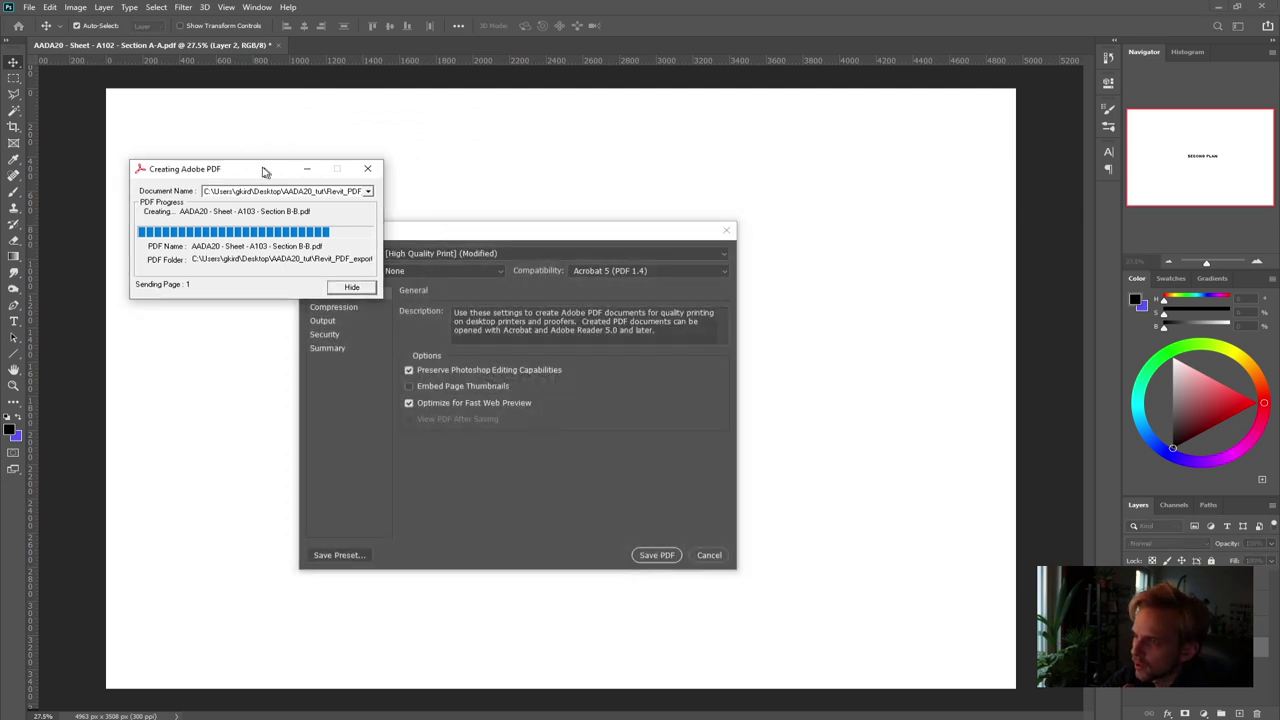
left_click(474, 230)
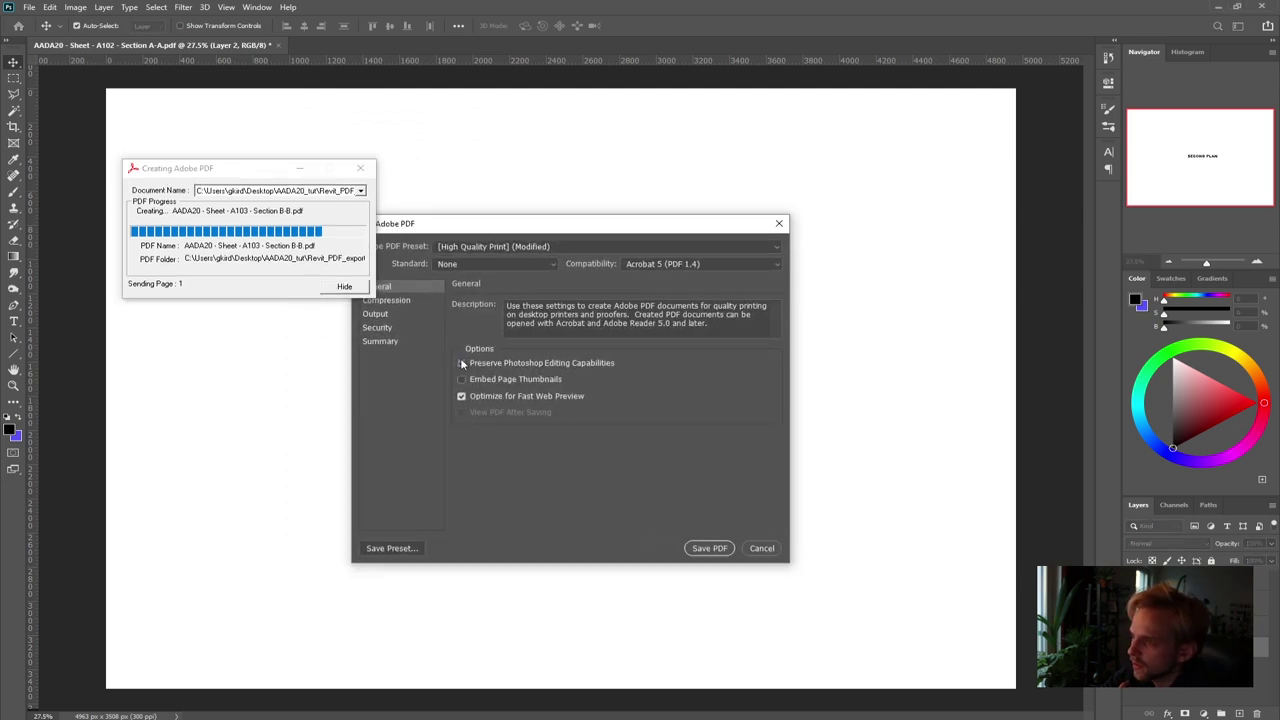
left_click(704, 548)
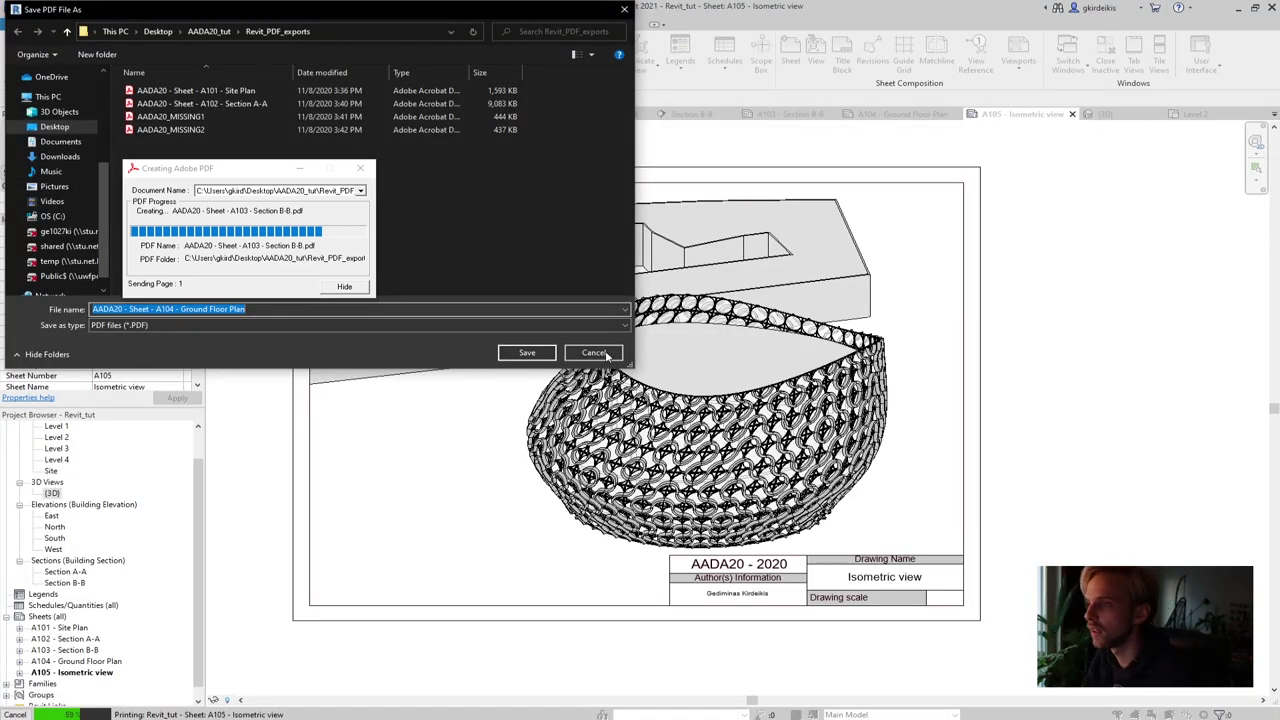
Save sheet A104 as 'AADA20 - Sheet - A104 - Ground Floor Plan' PDF in Revit_PDF_exports
left_click(537, 352)
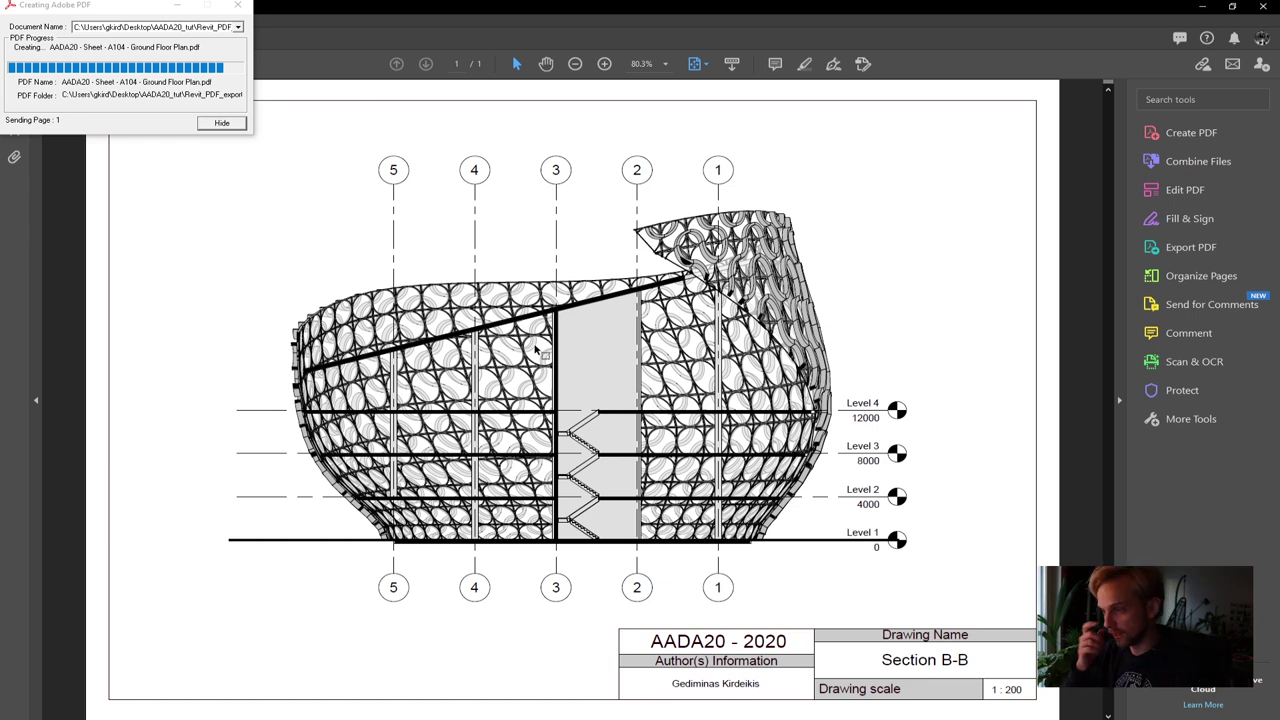
View the Section B-B PDF at 200% zoom, then close all open Acrobat tabs
left_click(666, 65)
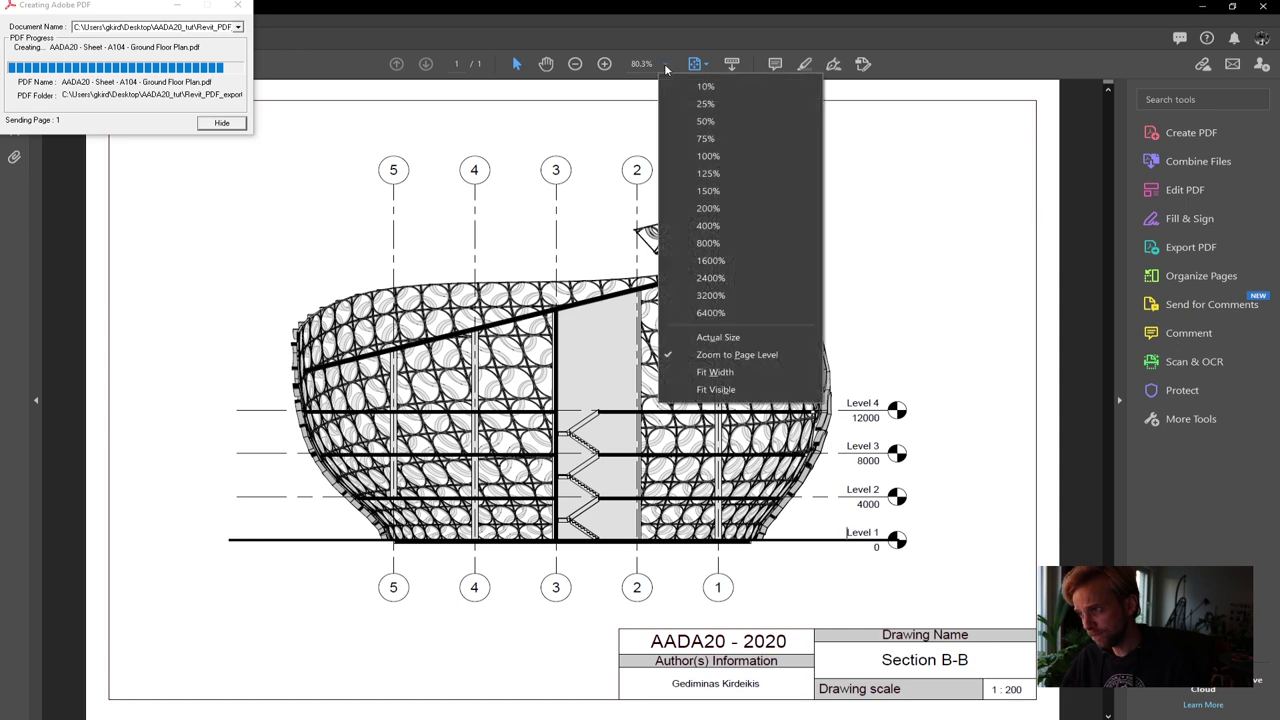
left_click(713, 216)
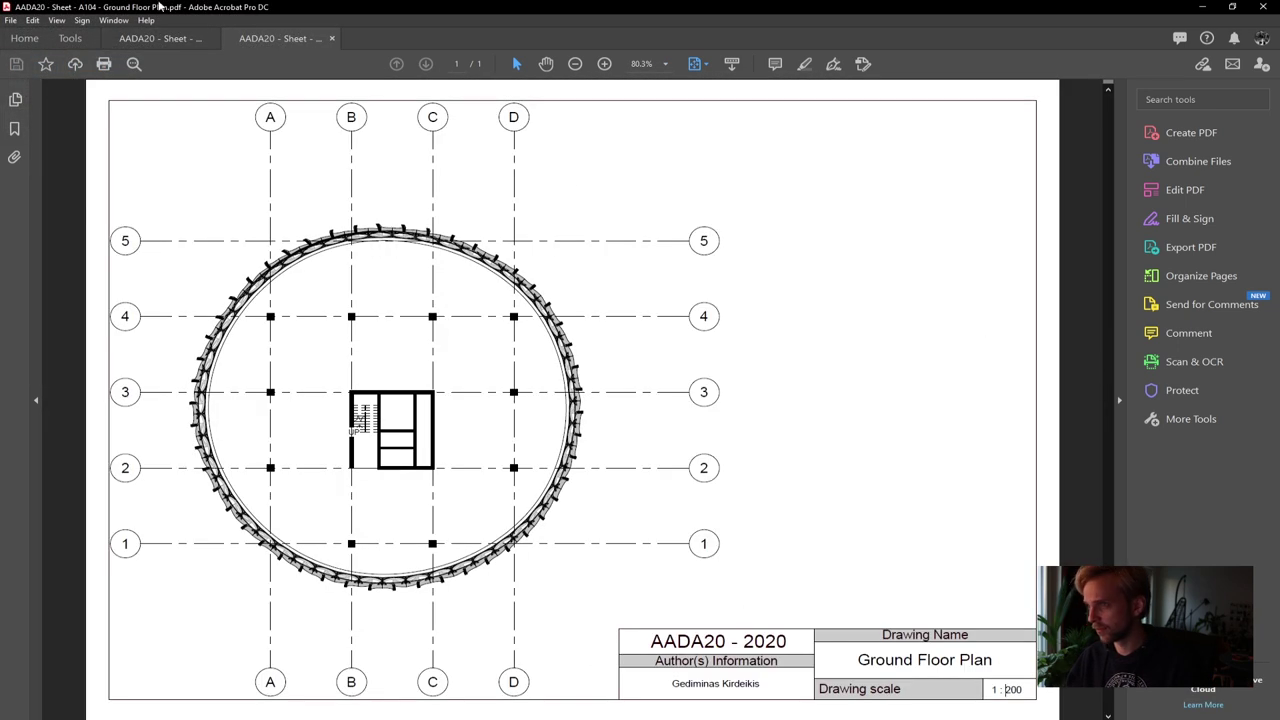
left_click(122, 40)
scroll(1114, 270, "down", 5)
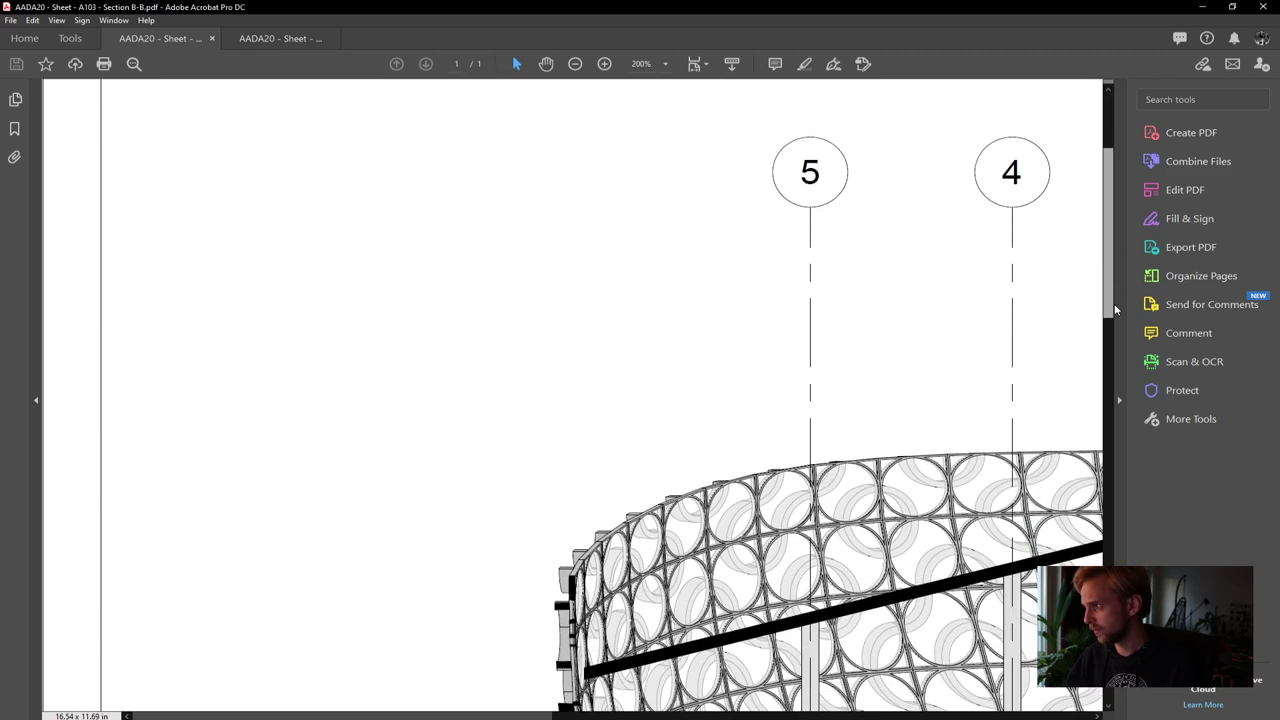
left_click_drag(473, 717, 683, 717)
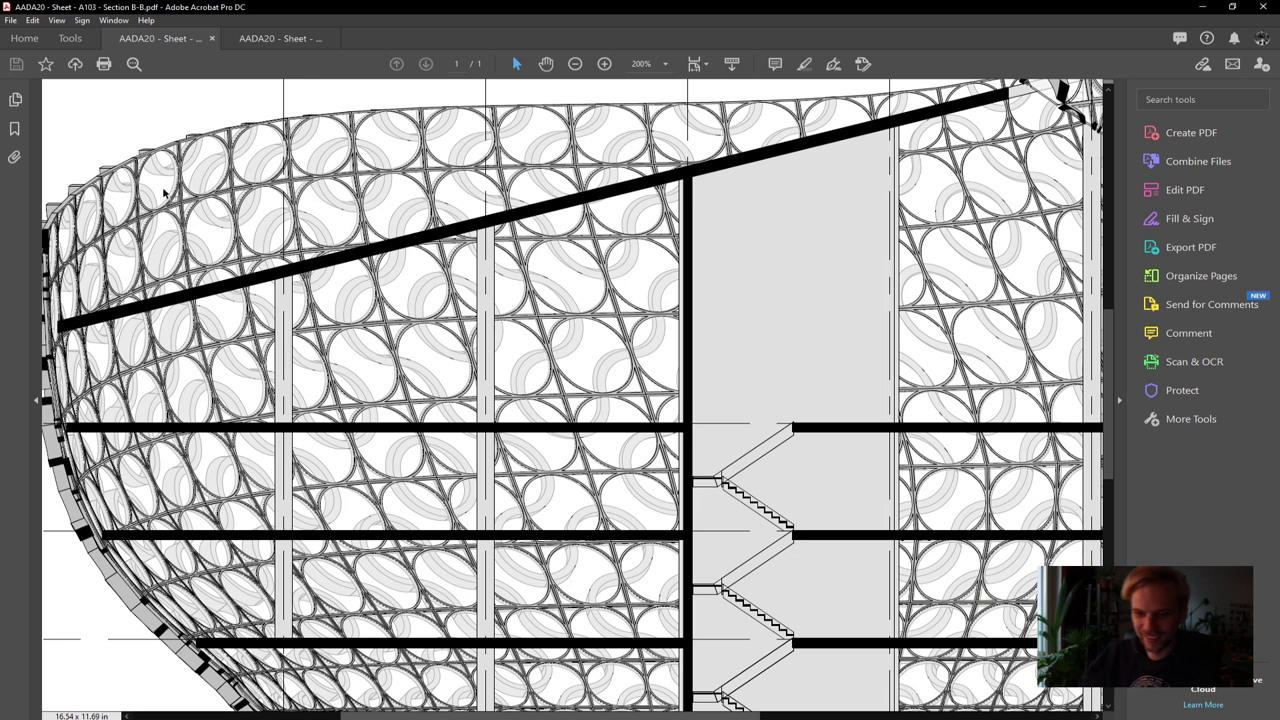
left_click(1265, 6)
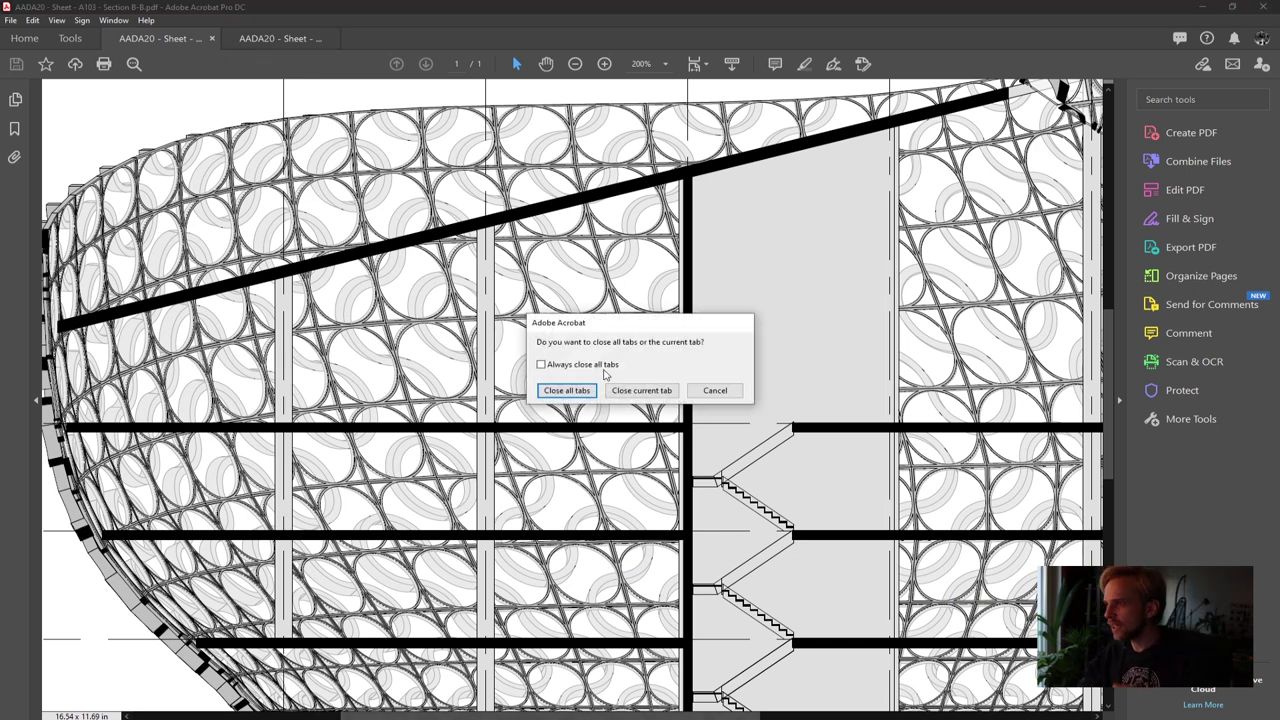
left_click(572, 396)
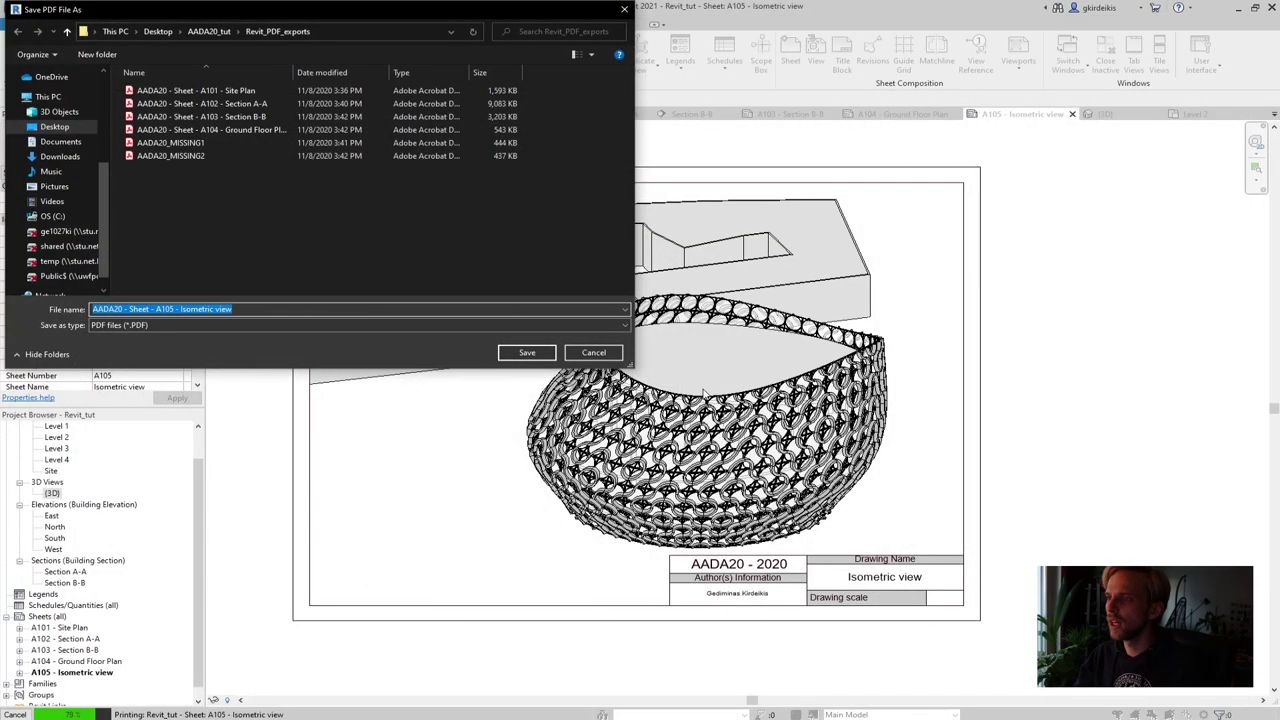
Export sheet A105 Isometric view to PDF, then bring up the Chrome window
left_click(527, 352)
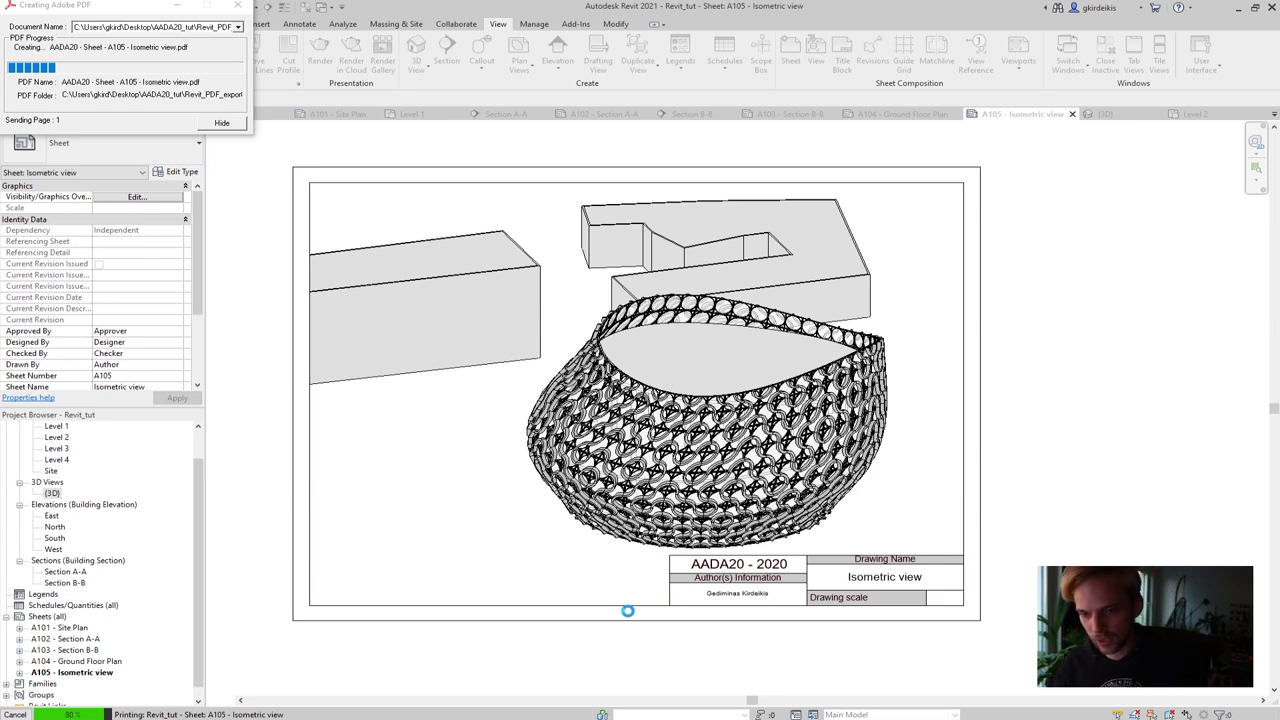
mouse_move(80, 718)
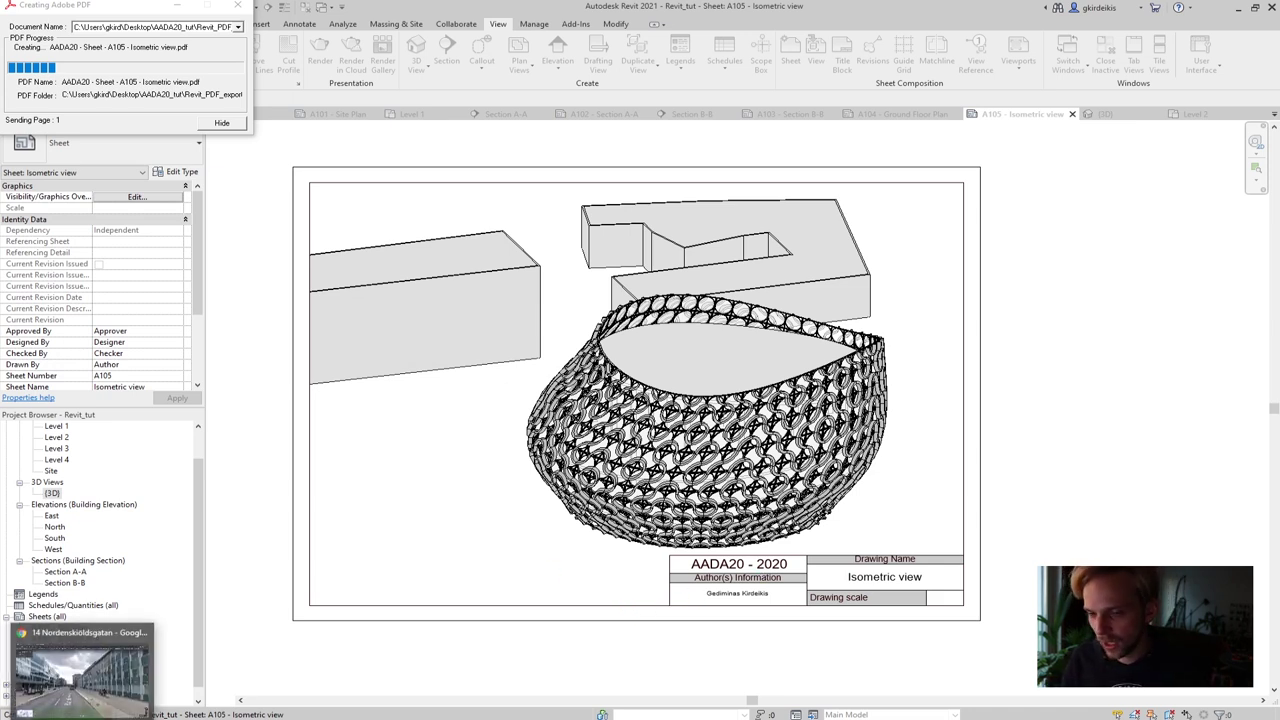
left_click(80, 670)
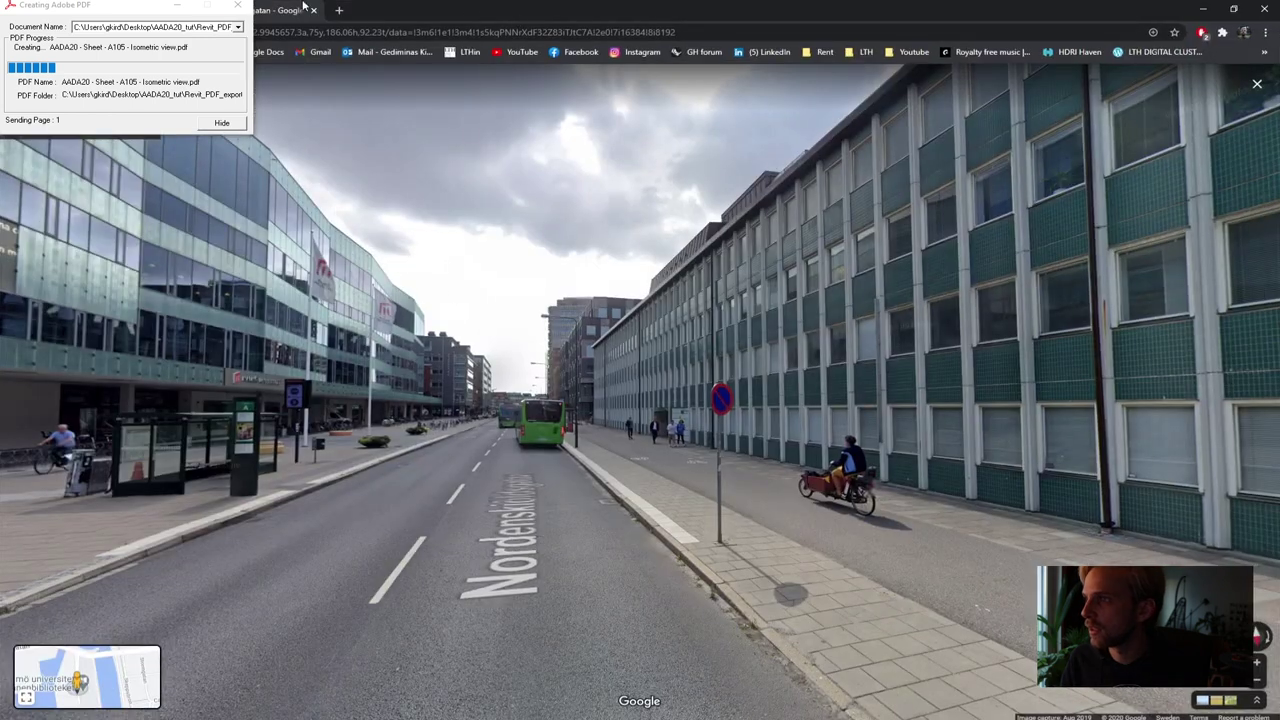
Follow the 'Combine PDFs online' link on the AADA20 LTH Digital Cluster page
left_click_drag(126, 13, 141, 163)
left_click(313, 10)
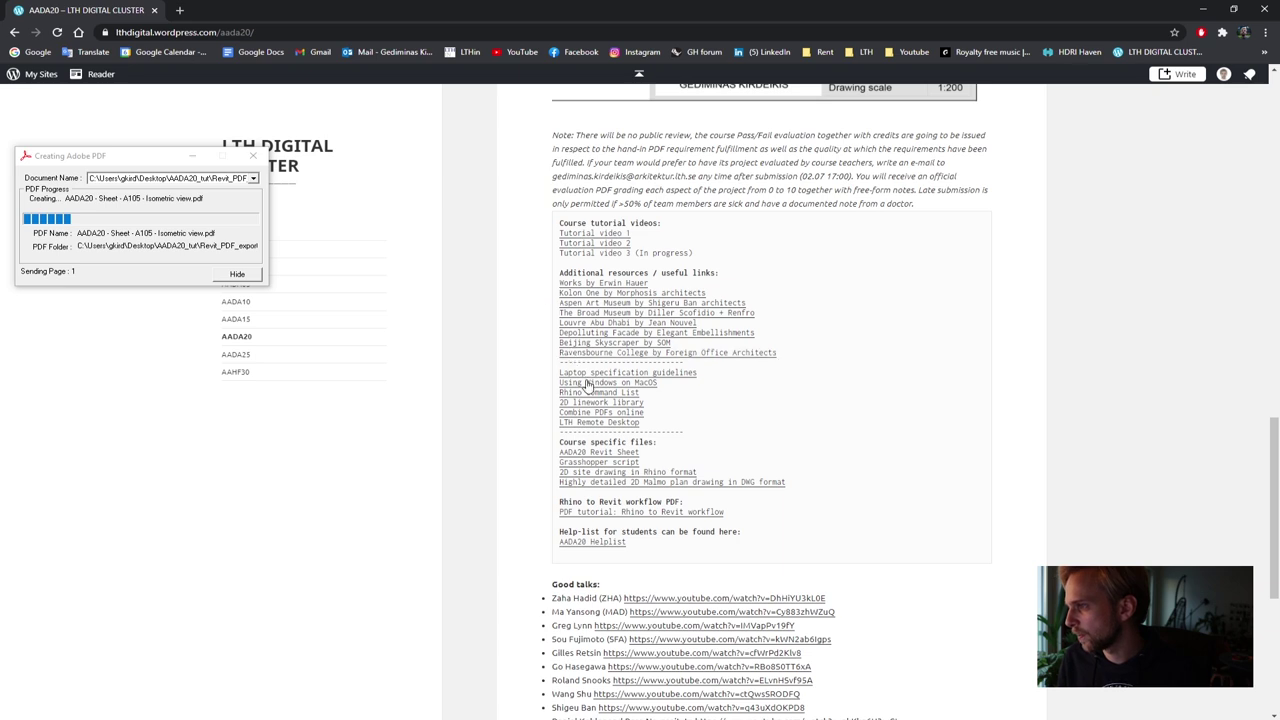
left_click(630, 415)
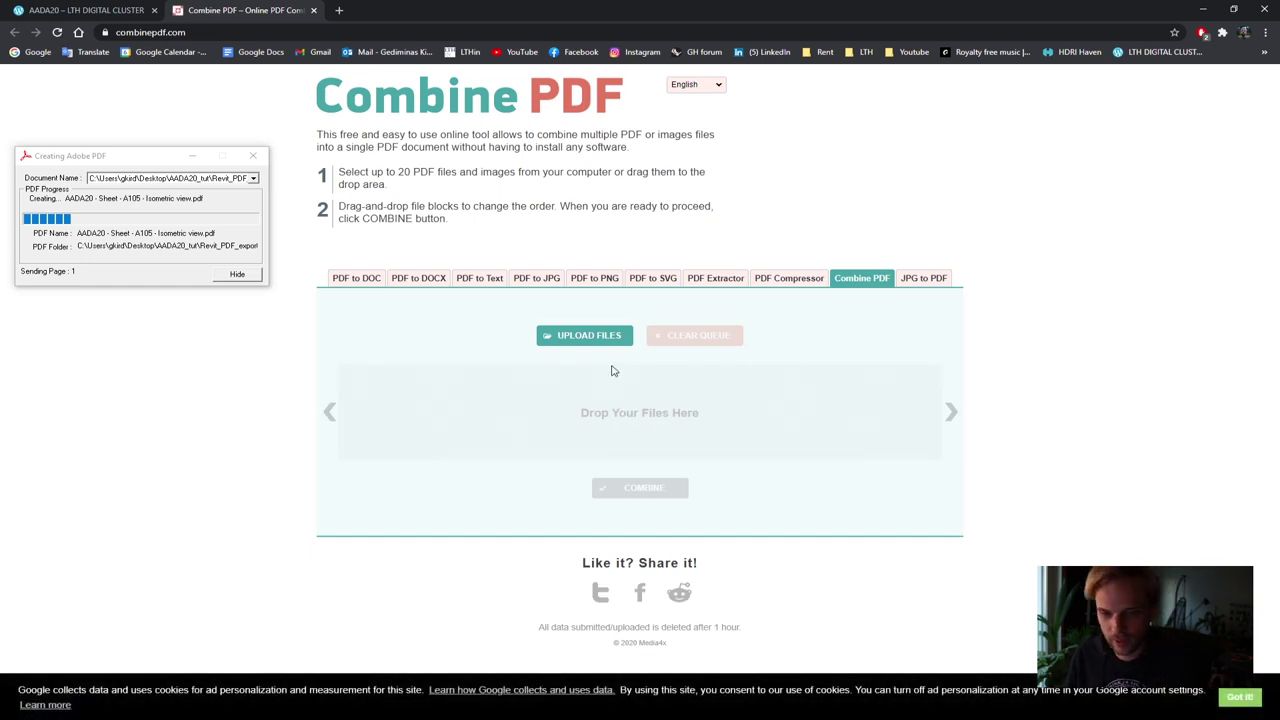
Upload Rhino_pdf_Finished from the AADA20_tut folder
left_click(592, 336)
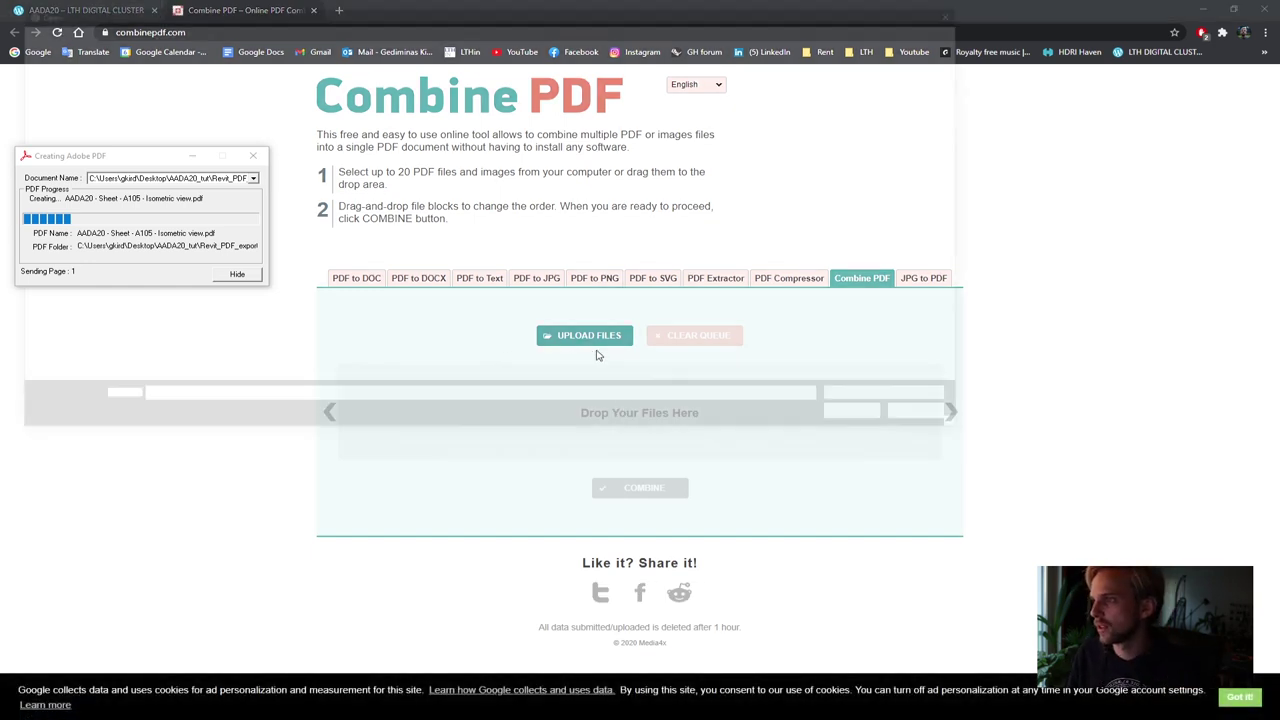
left_click_drag(315, 14, 614, 101)
left_click(357, 176)
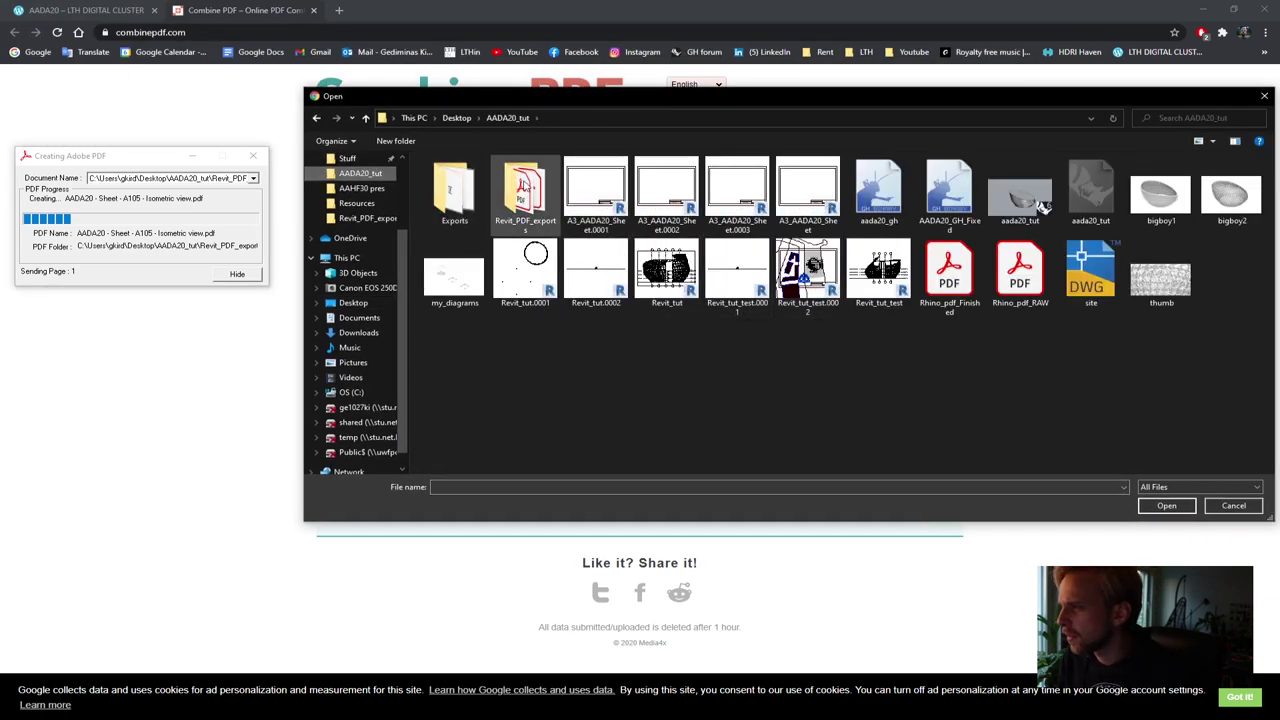
left_click(977, 315)
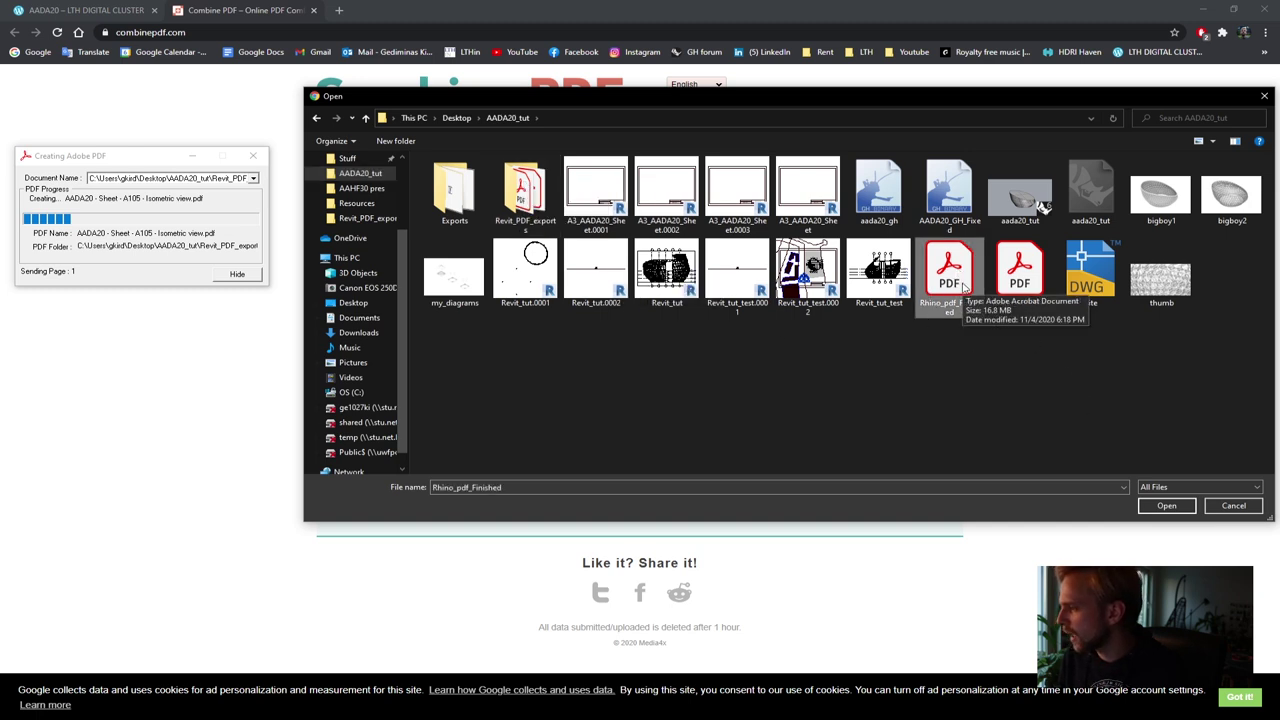
left_click(1166, 505)
Upload all six PDFs from Revit_PDF_exports, Site Plan through AADA20_MISSING2
left_click(588, 336)
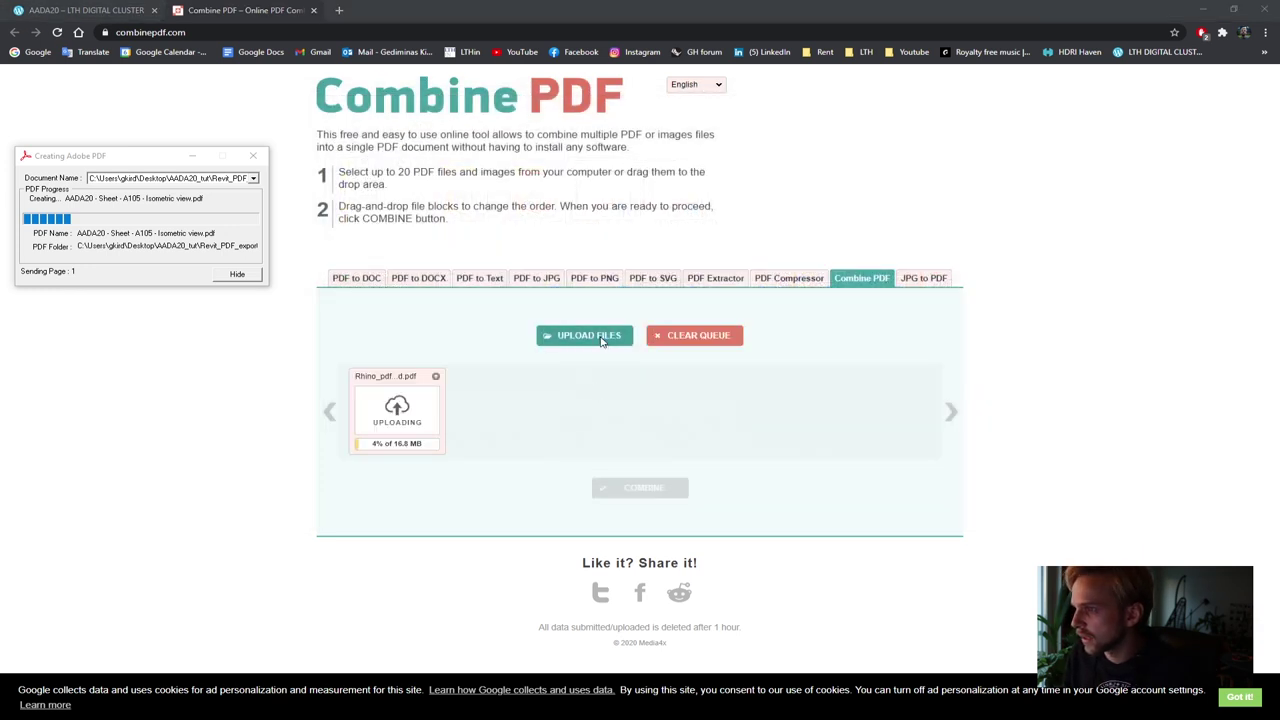
double_click(448, 186)
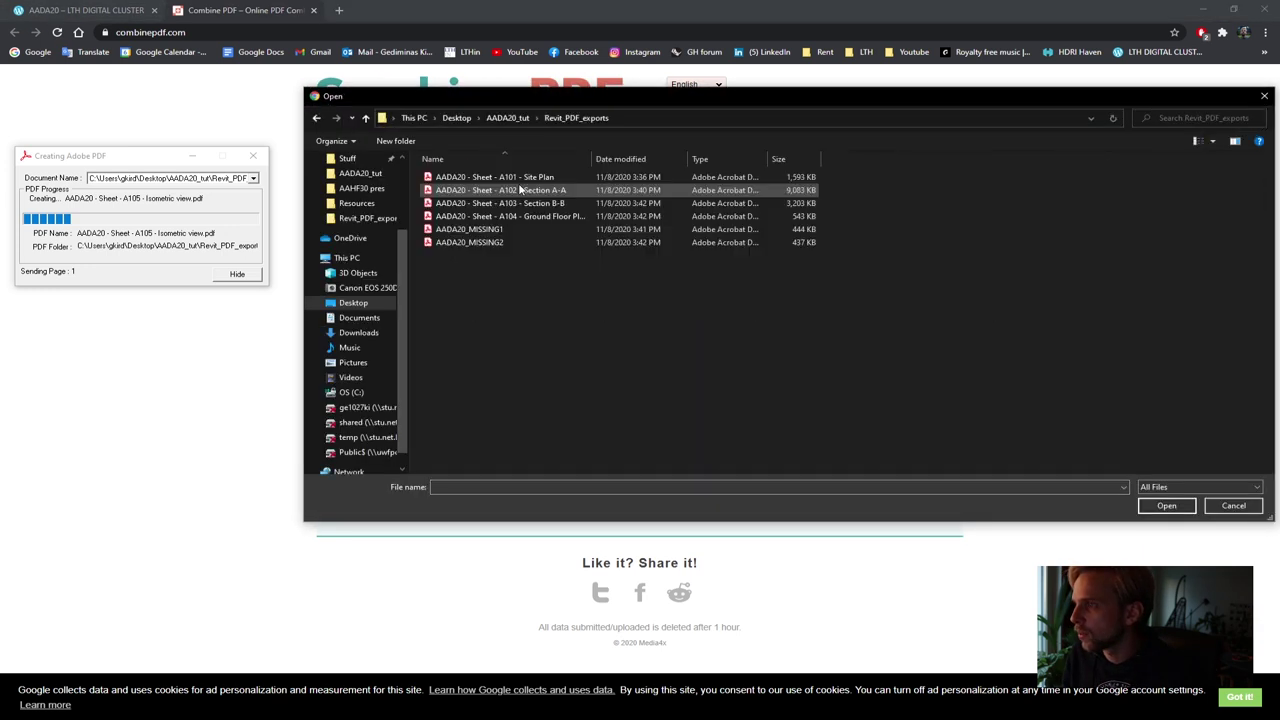
left_click(473, 180)
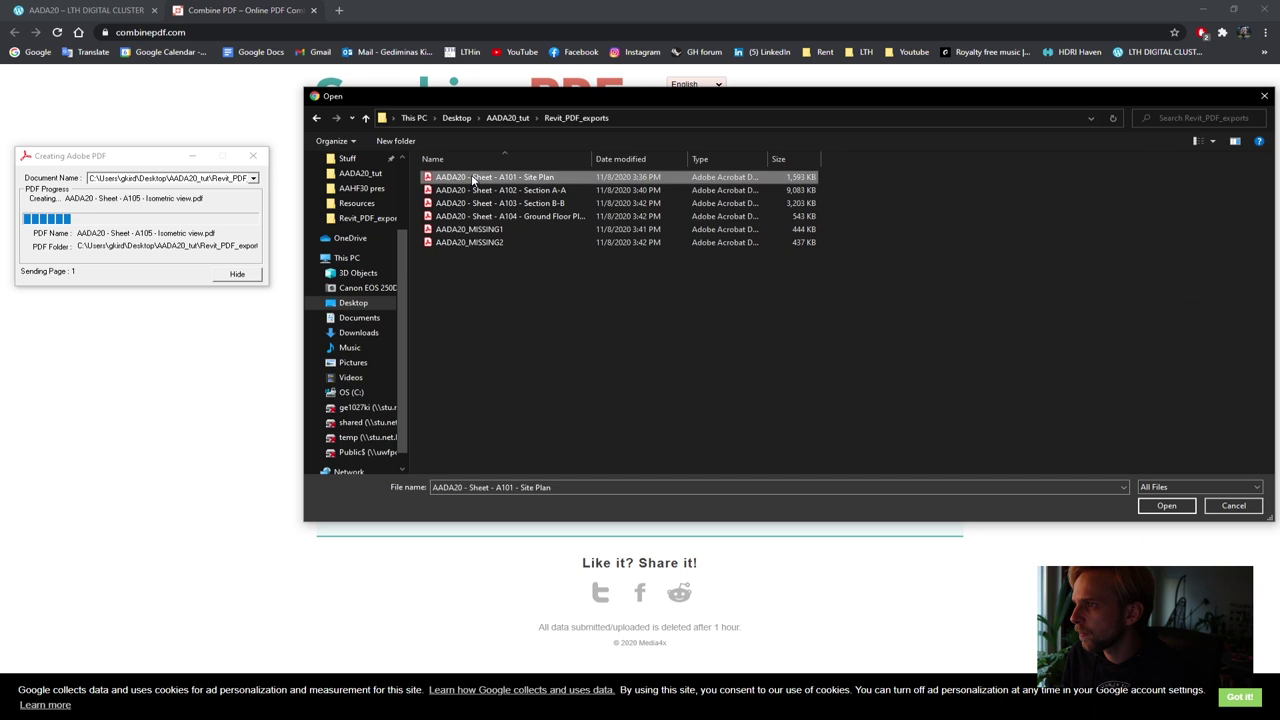
left_click(455, 243, "shift")
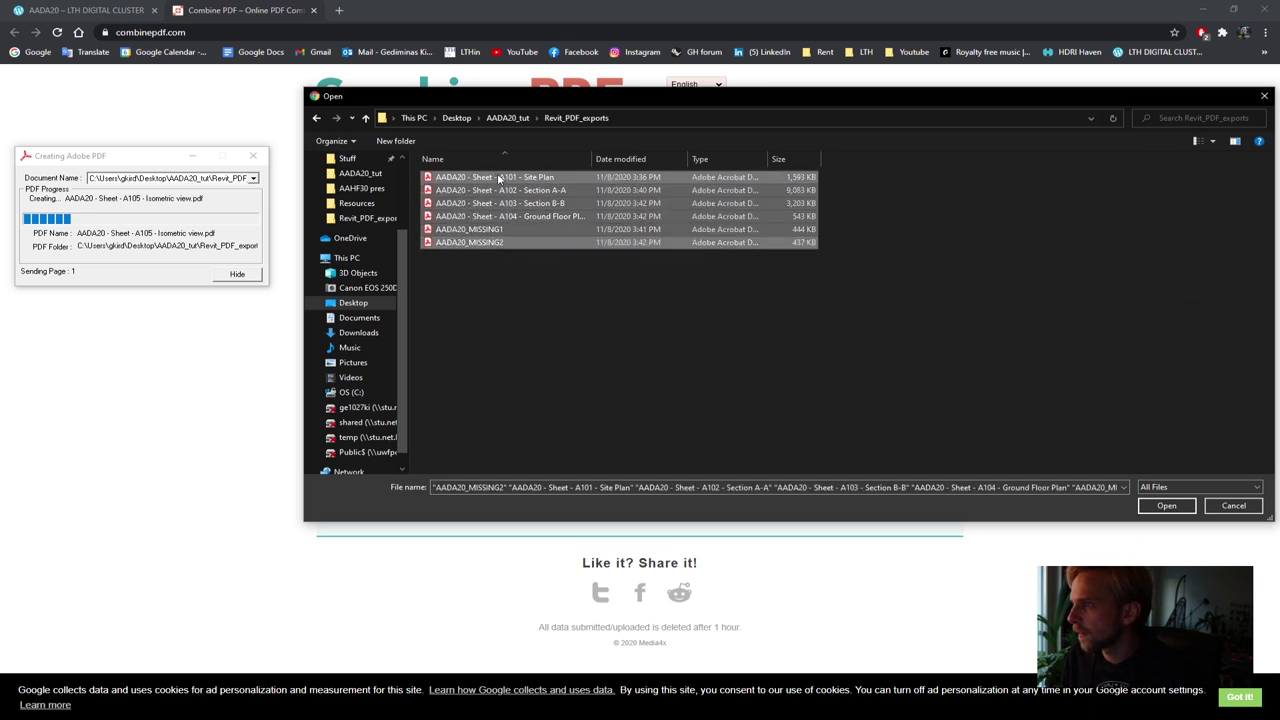
left_click(1166, 505)
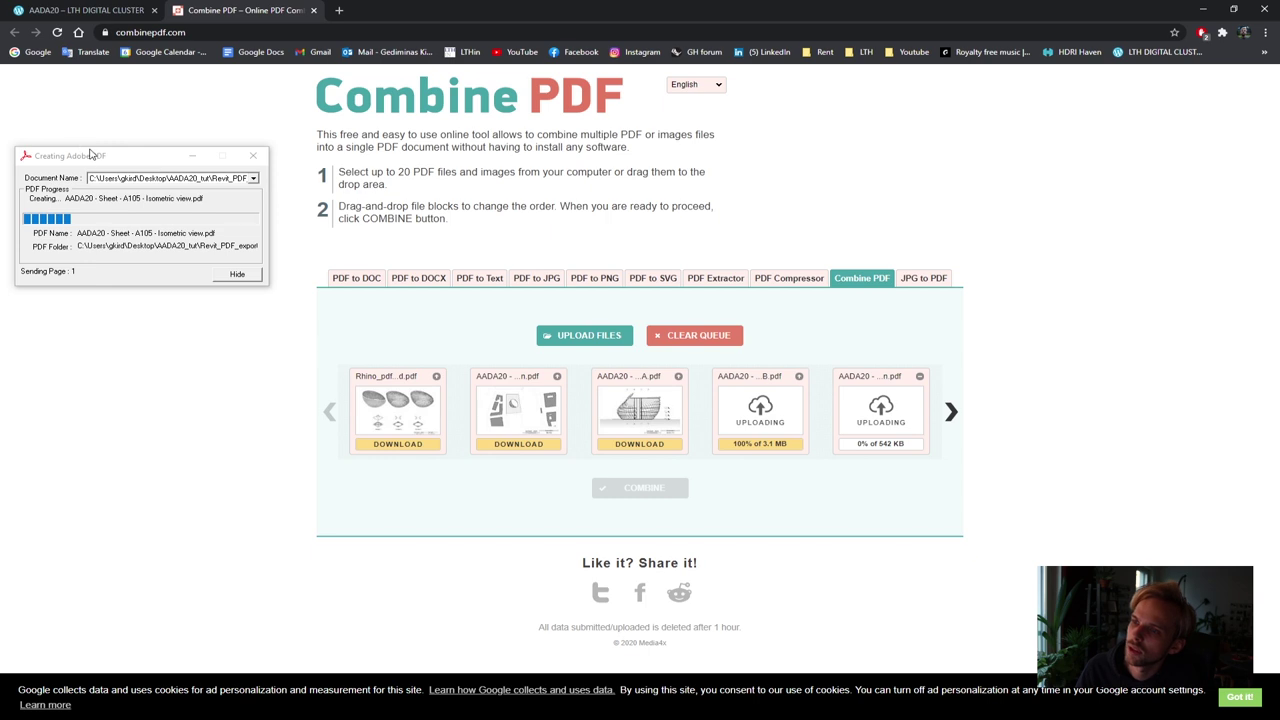
left_click_drag(70, 156, 148, 165)
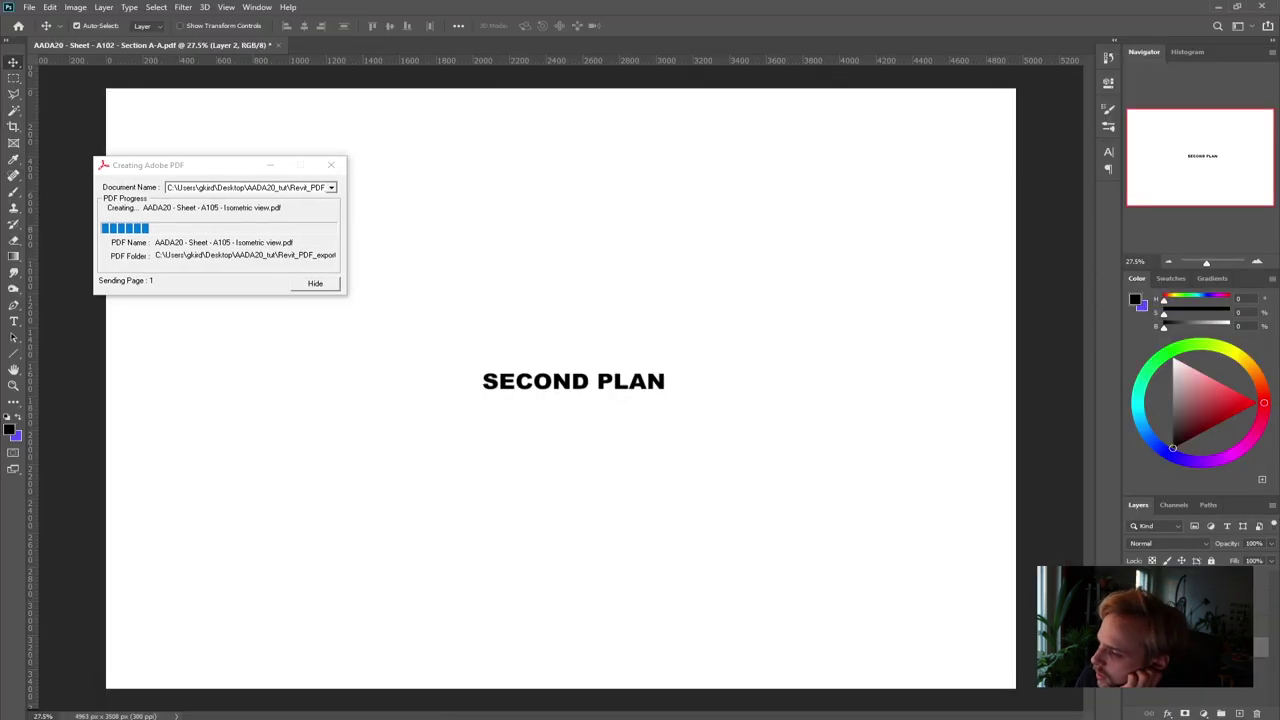
Quit Photoshop without saving changes to the SECOND PLAN document
left_click(385, 672)
left_click(1262, 6)
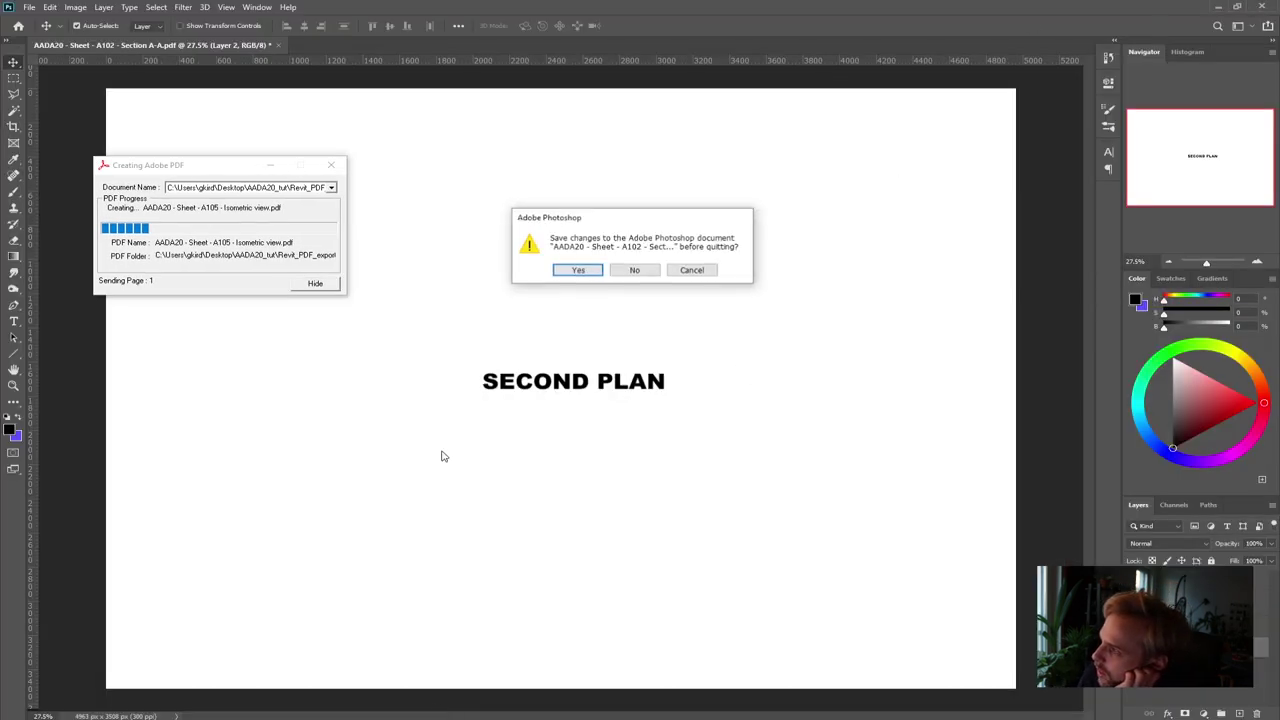
left_click(636, 270)
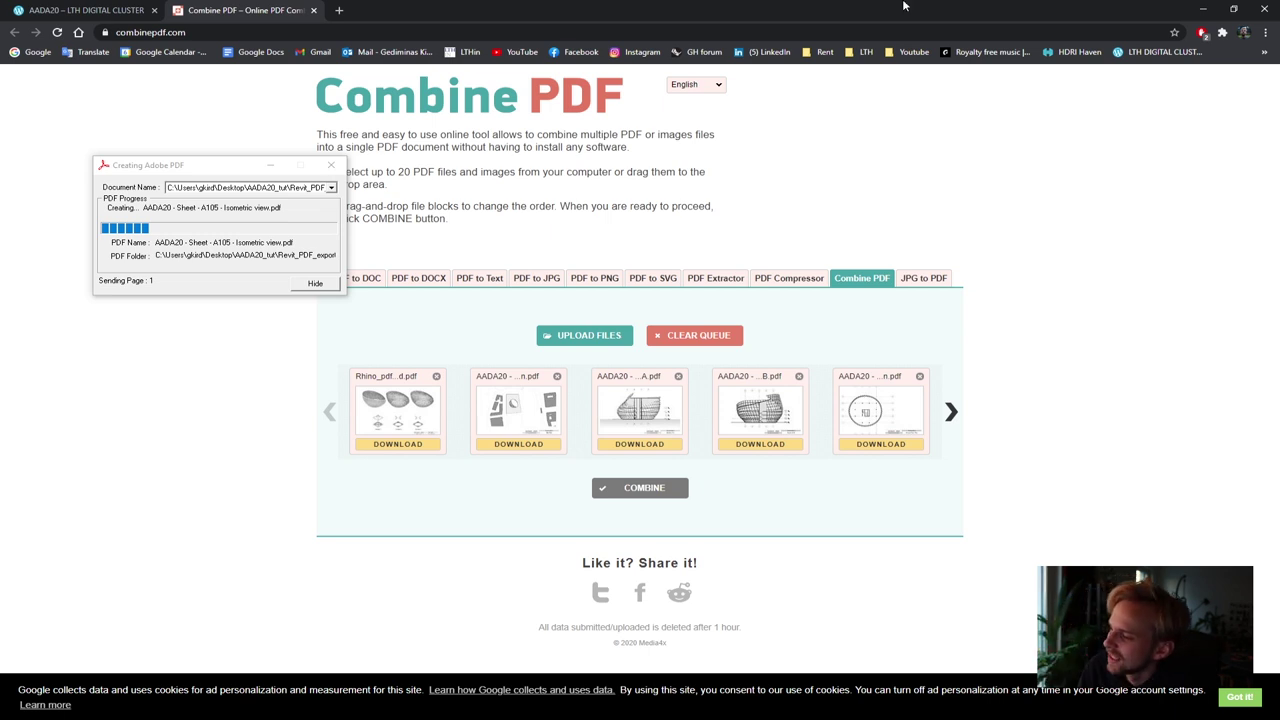
Move the Creating Adobe PDF progress window aside and switch to the Revit window
left_click_drag(215, 166, 202, 186)
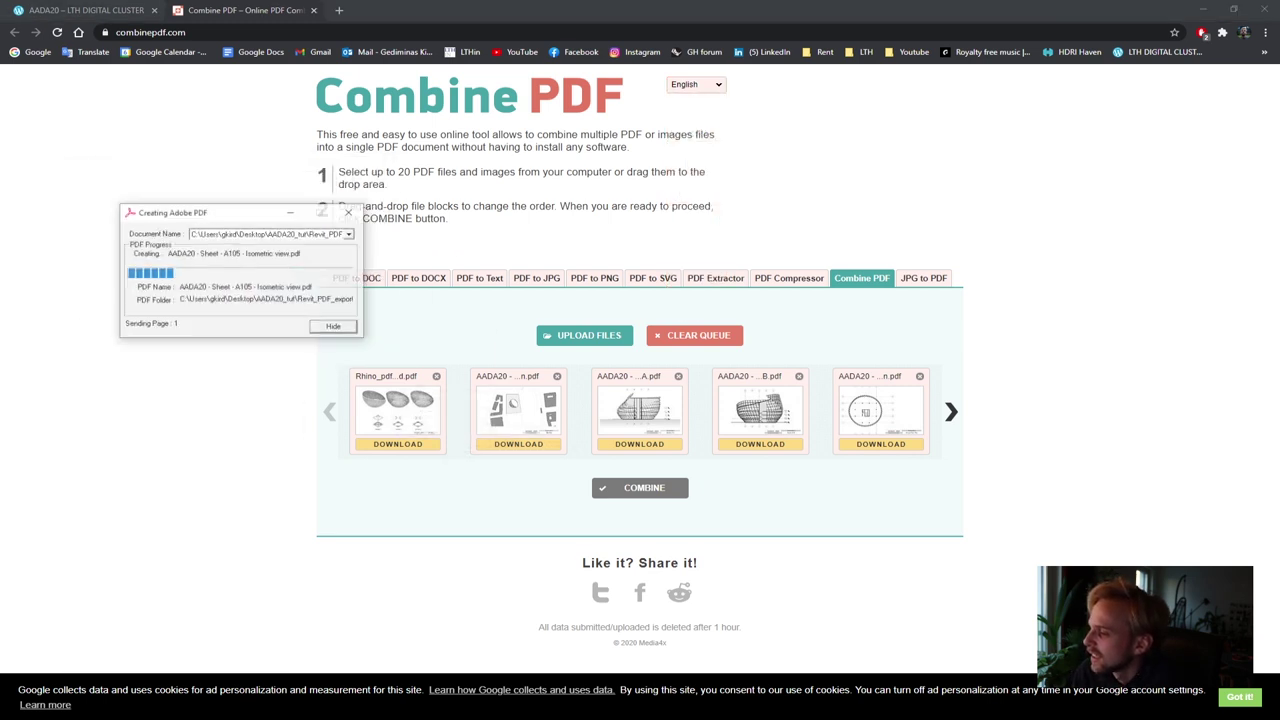
left_click(840, 5)
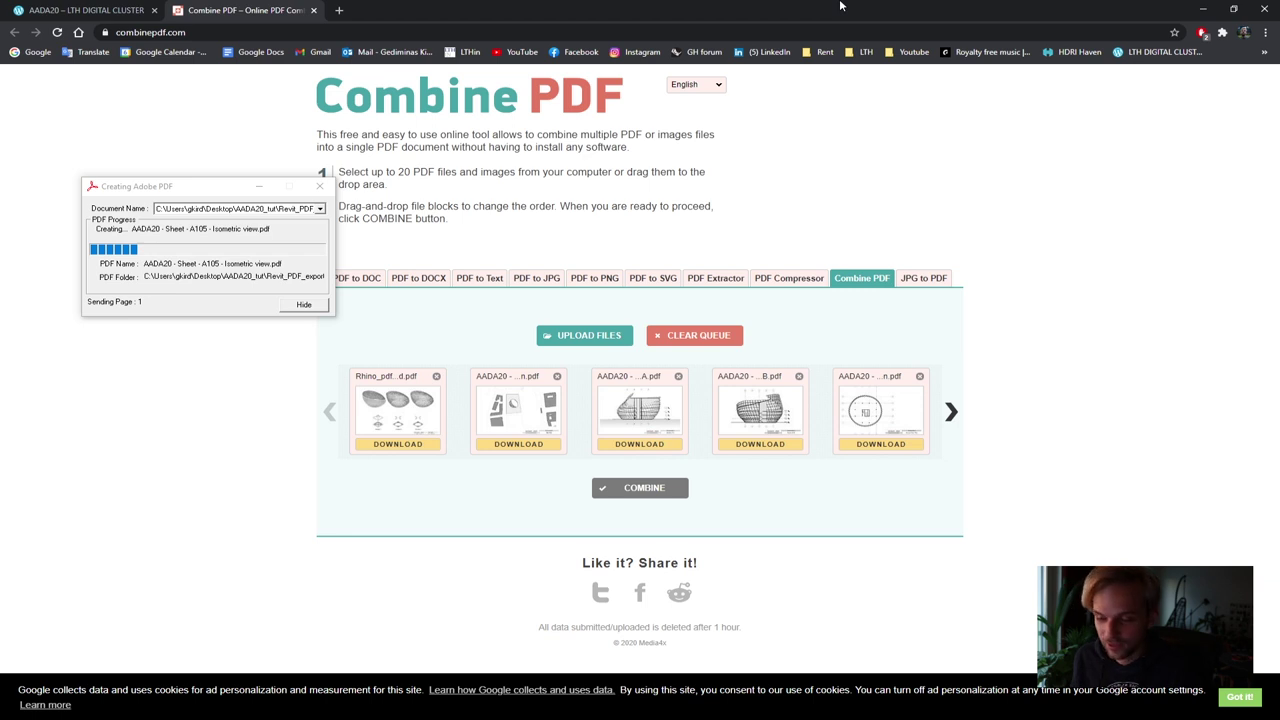
left_click_drag(212, 197, 244, 203)
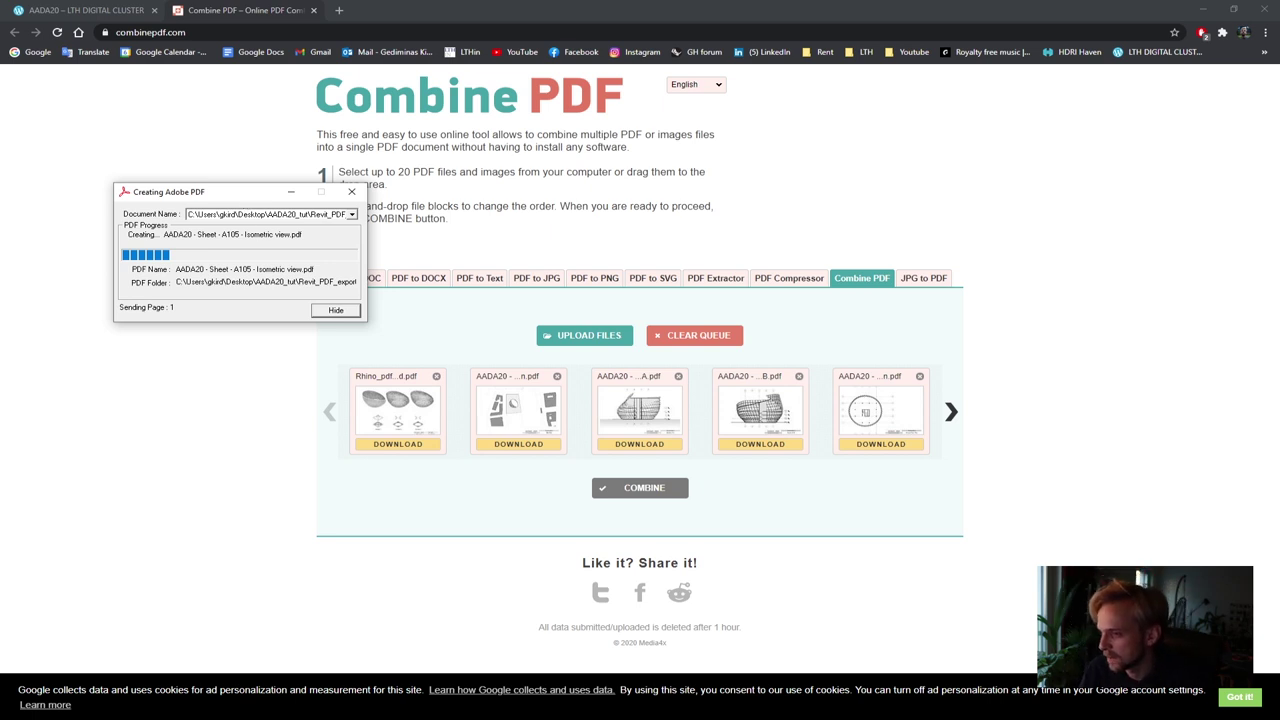
key("alt+Tab")
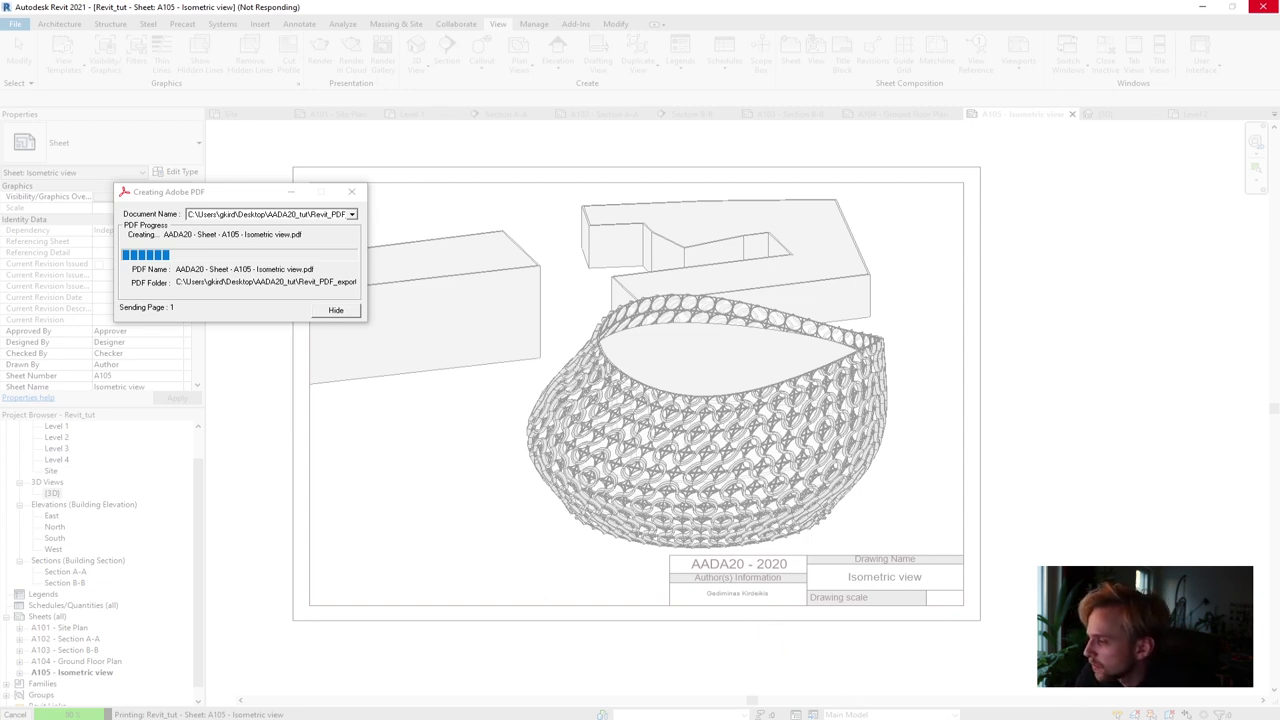
Reposition the Creating Adobe PDF window, check its document name, and return to Chrome
left_click_drag(292, 192, 505, 215)
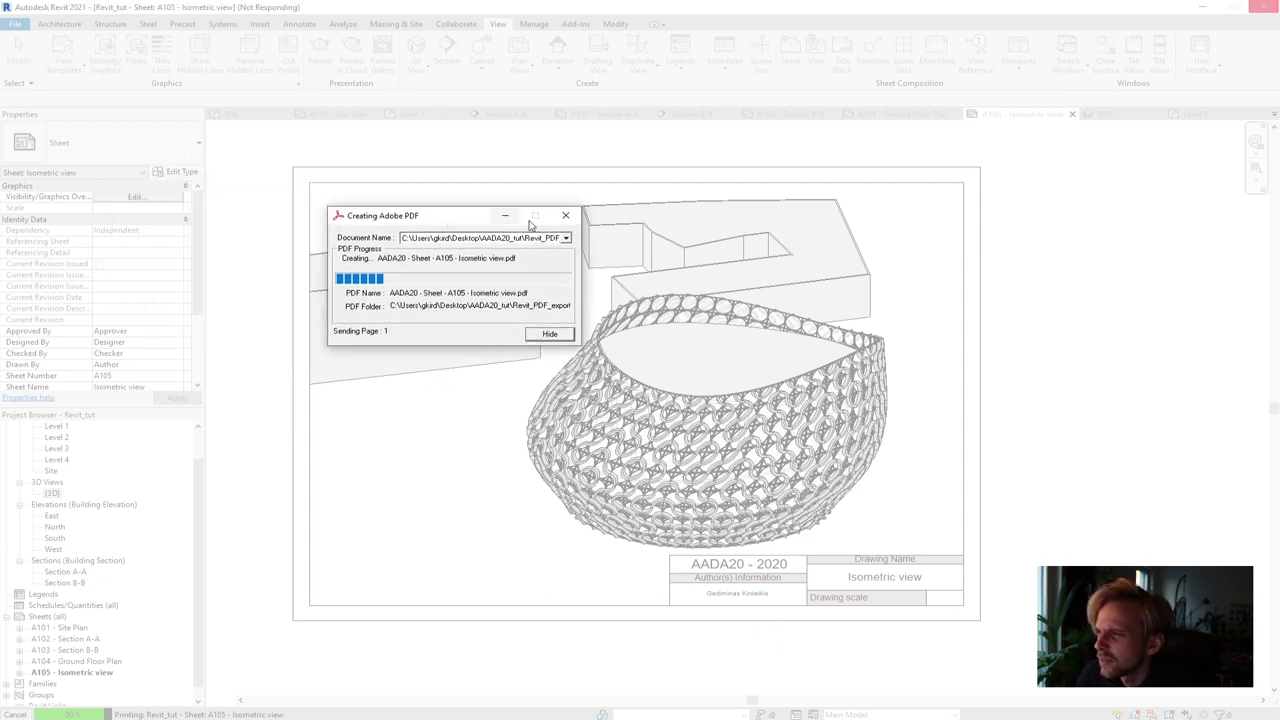
left_click(566, 238)
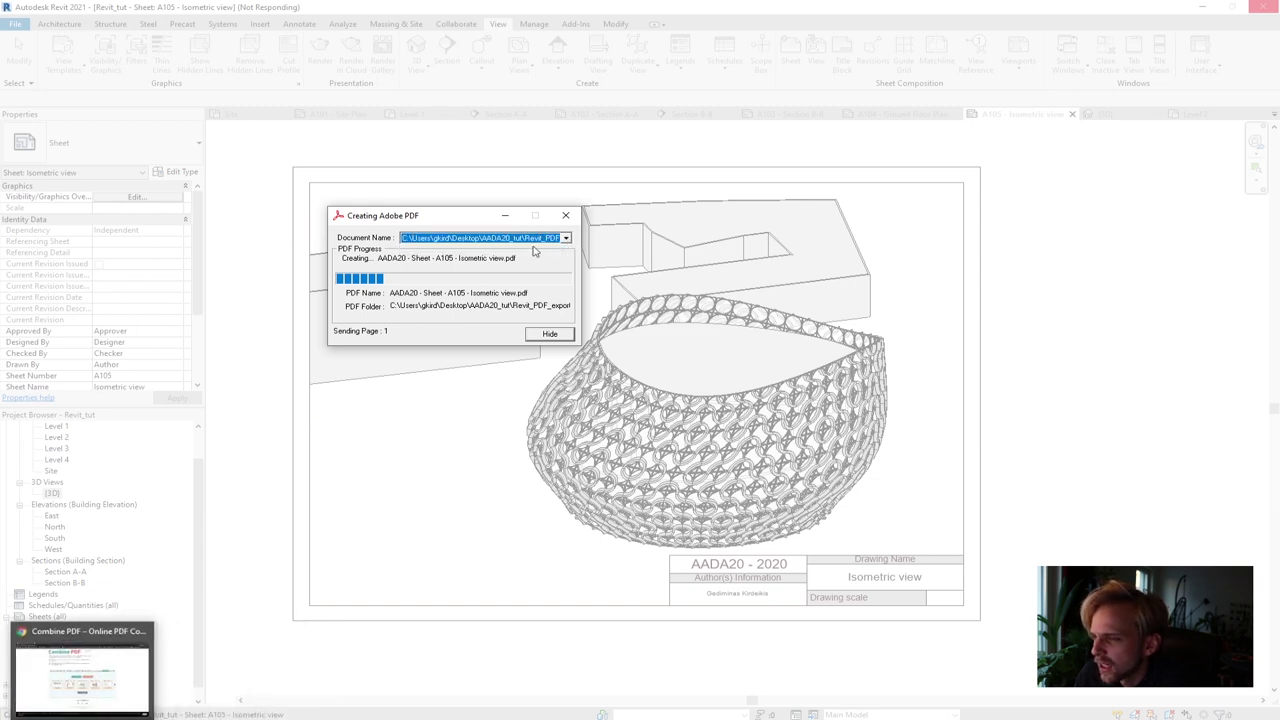
left_click_drag(449, 223, 344, 206)
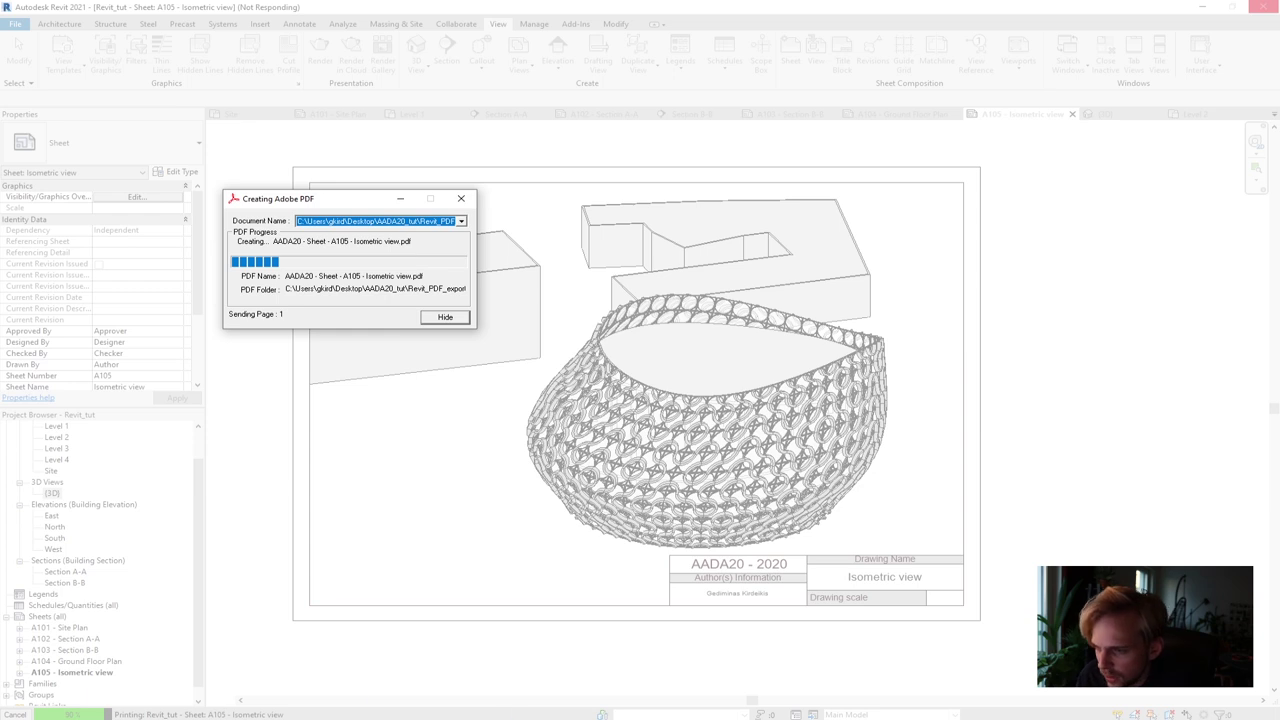
key("alt+Tab")
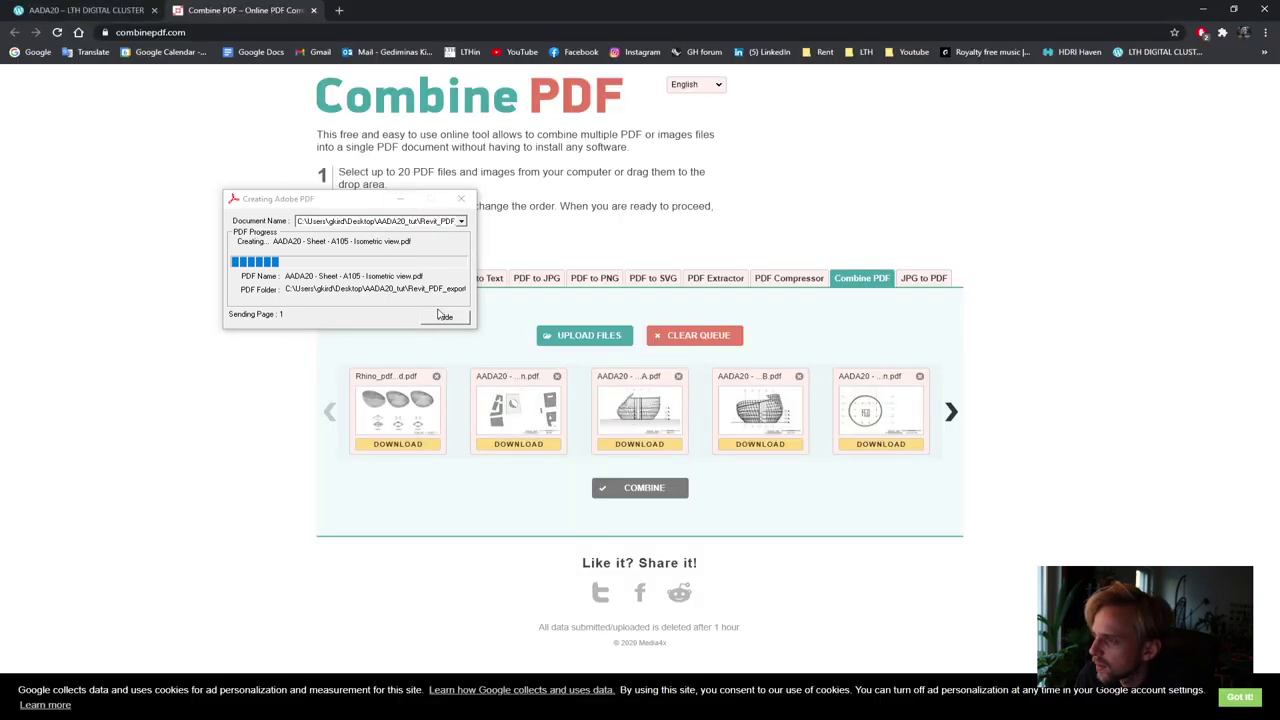
Hide the PDF progress window and move AADA20_MISSING1 to second place, right after the Rhino file
left_click(443, 316)
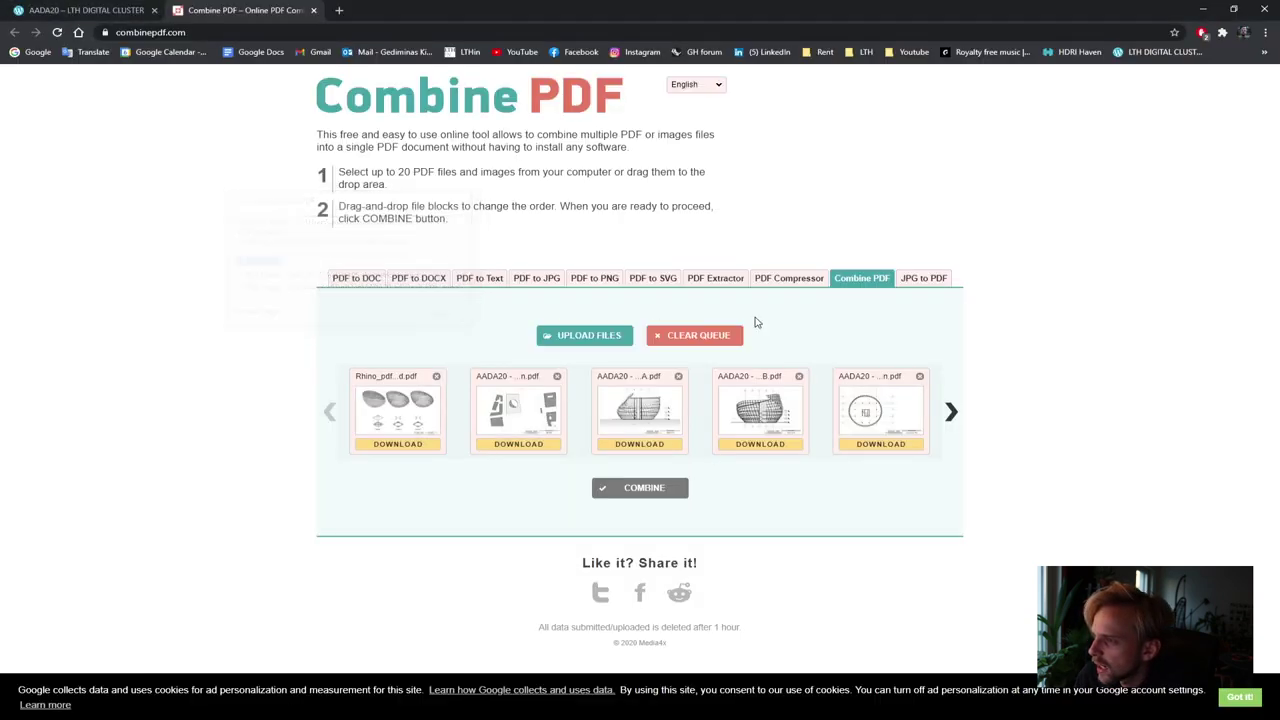
left_click(951, 414)
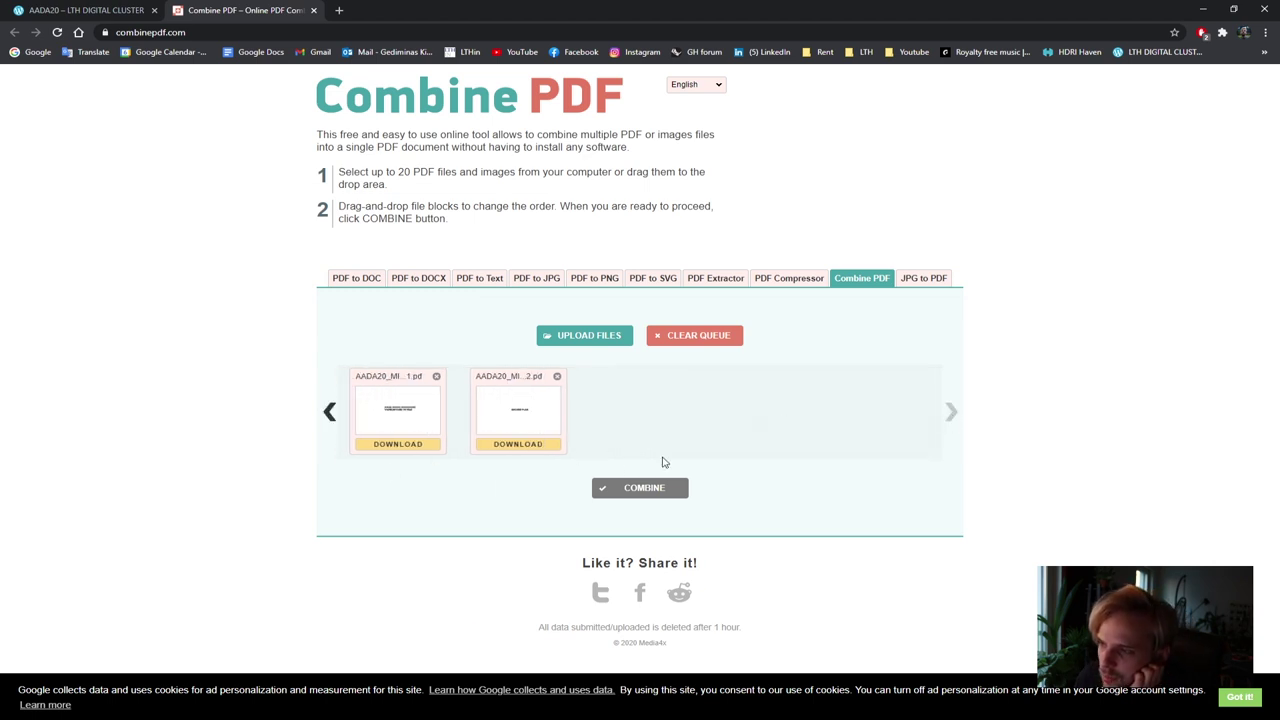
left_click(331, 412)
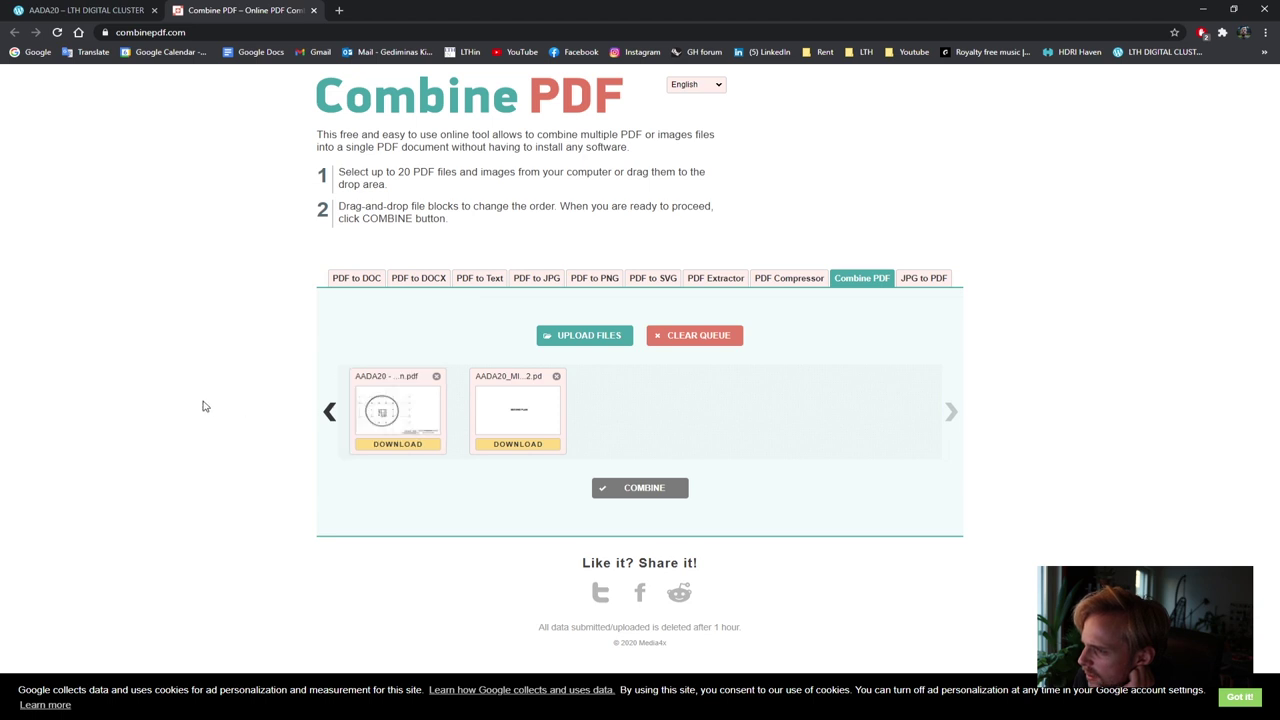
left_click_drag(517, 410, 630, 434)
left_click(329, 412)
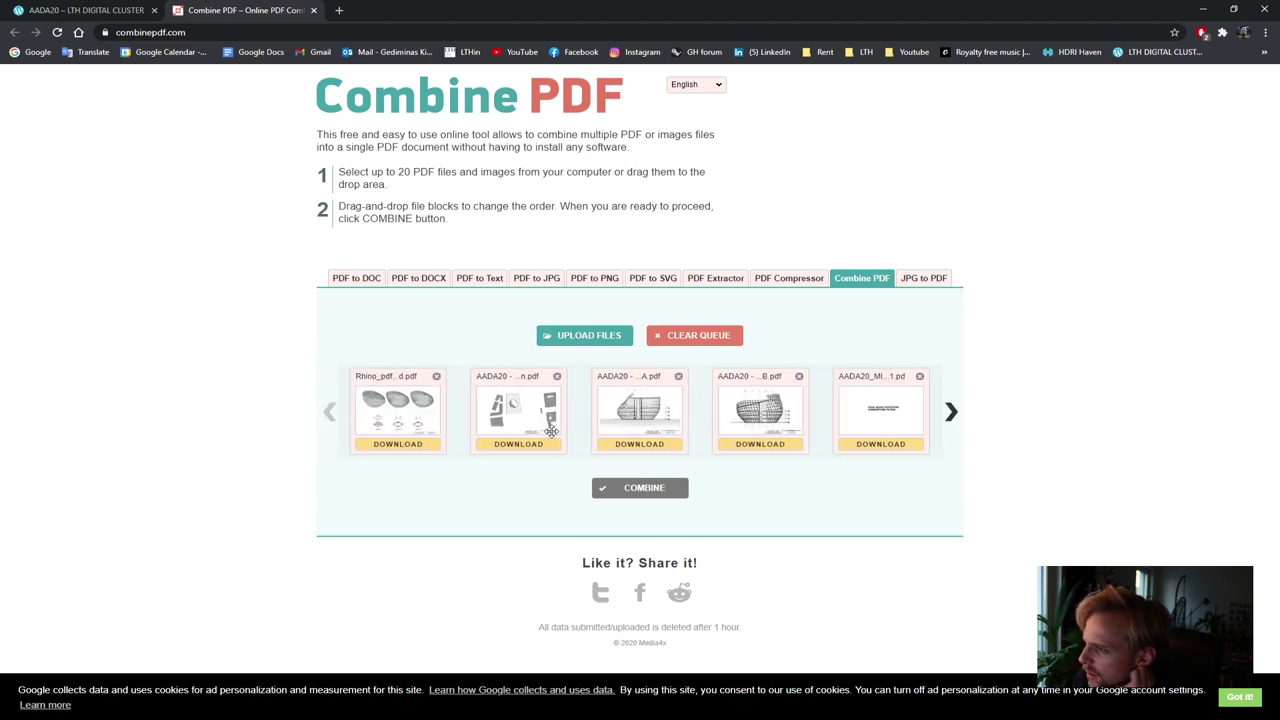
left_click_drag(862, 425, 757, 432)
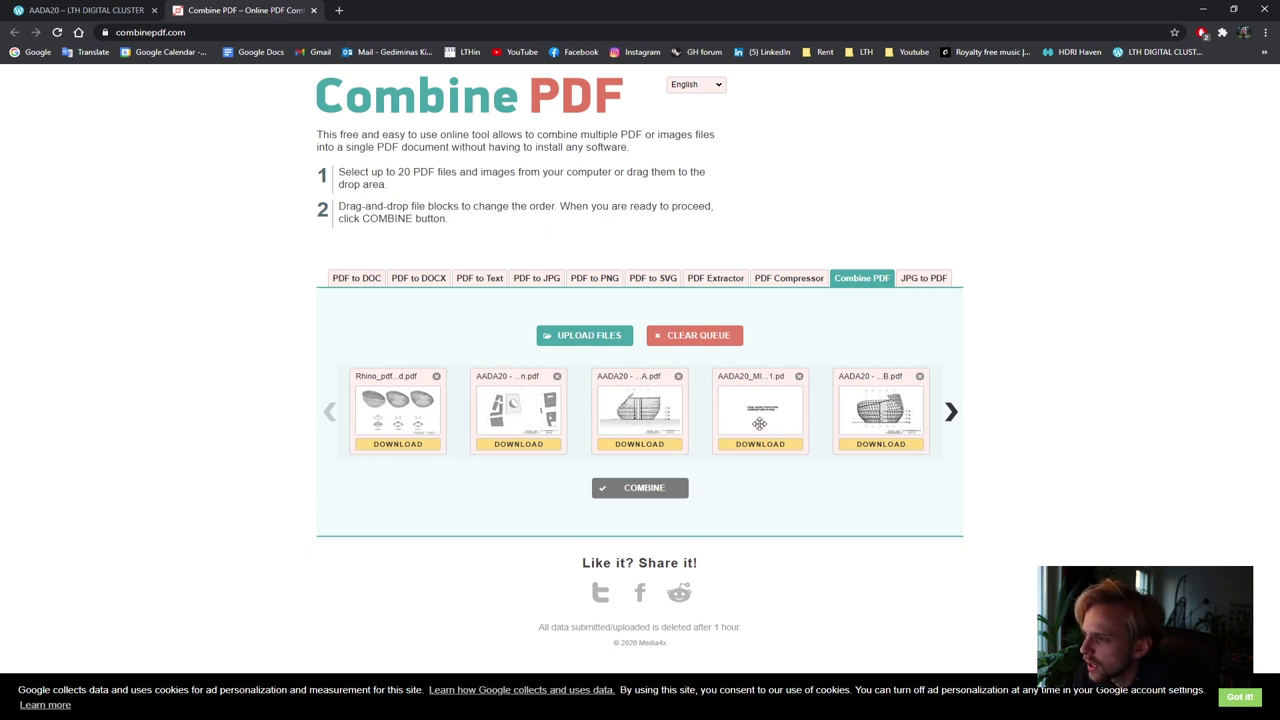
left_click_drag(780, 424, 490, 432)
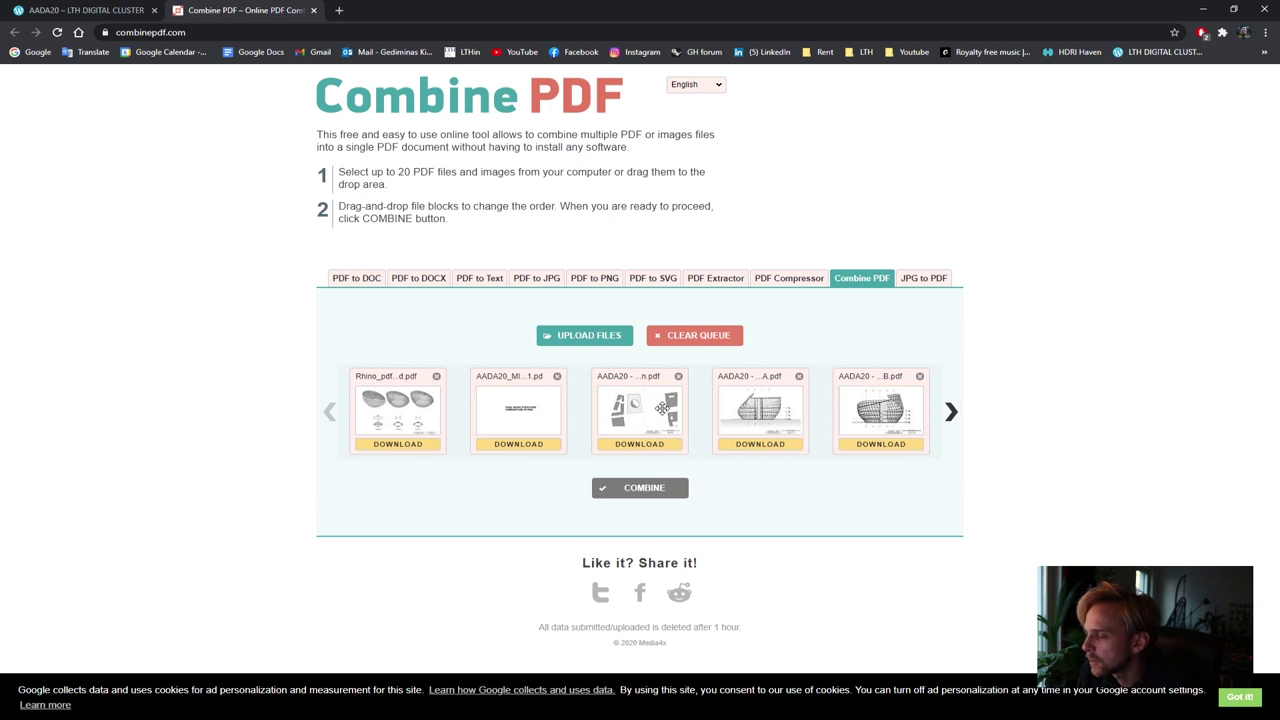
Review the remaining files in the queue and open the upload file picker
left_click(951, 413)
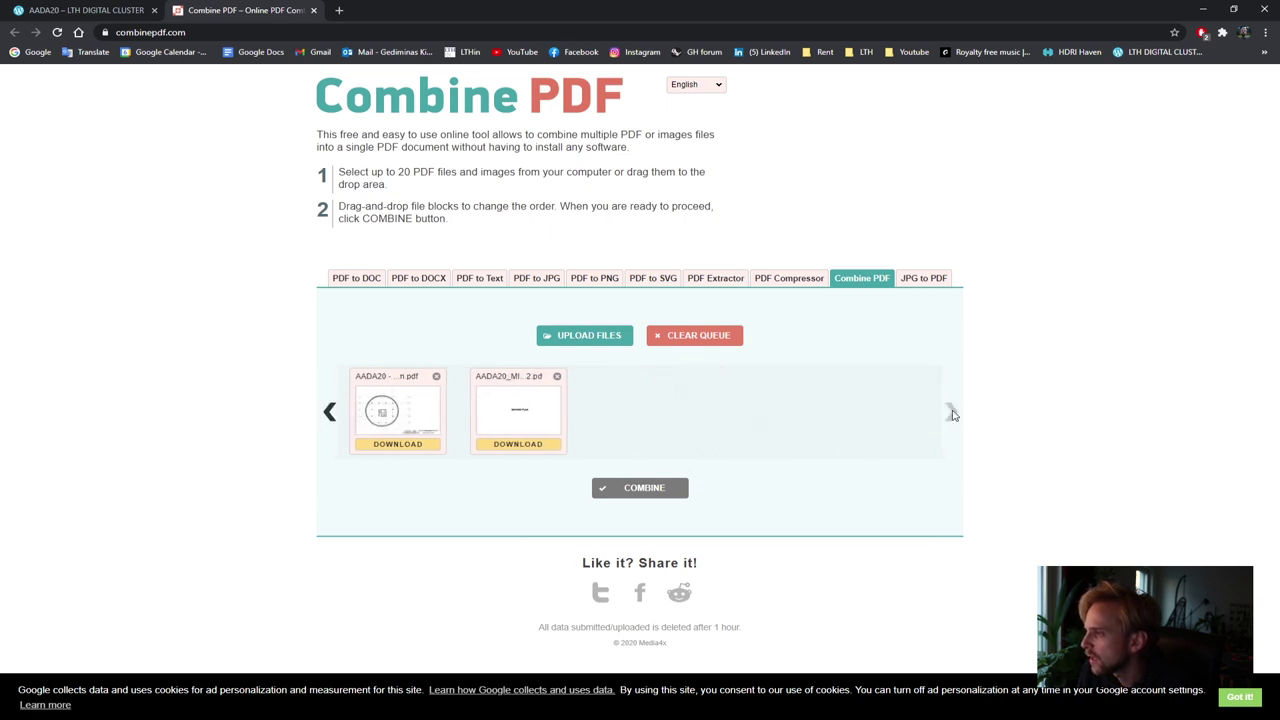
left_click(330, 412)
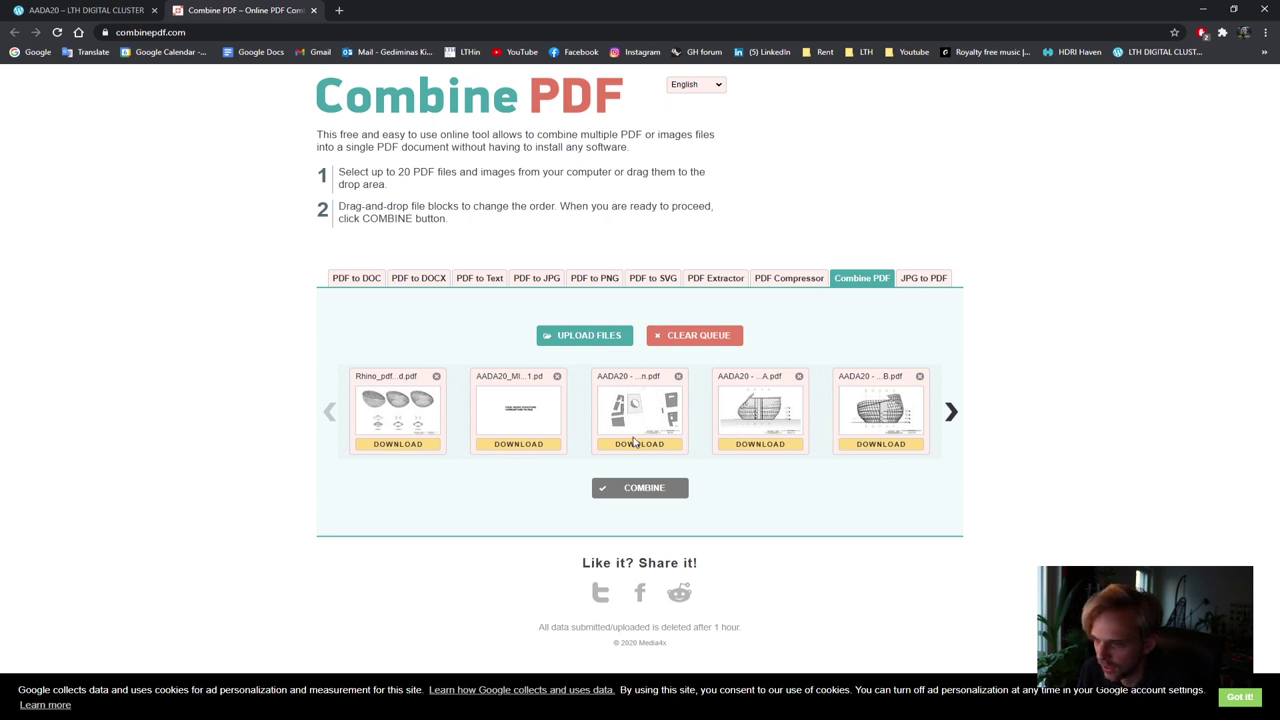
left_click(951, 413)
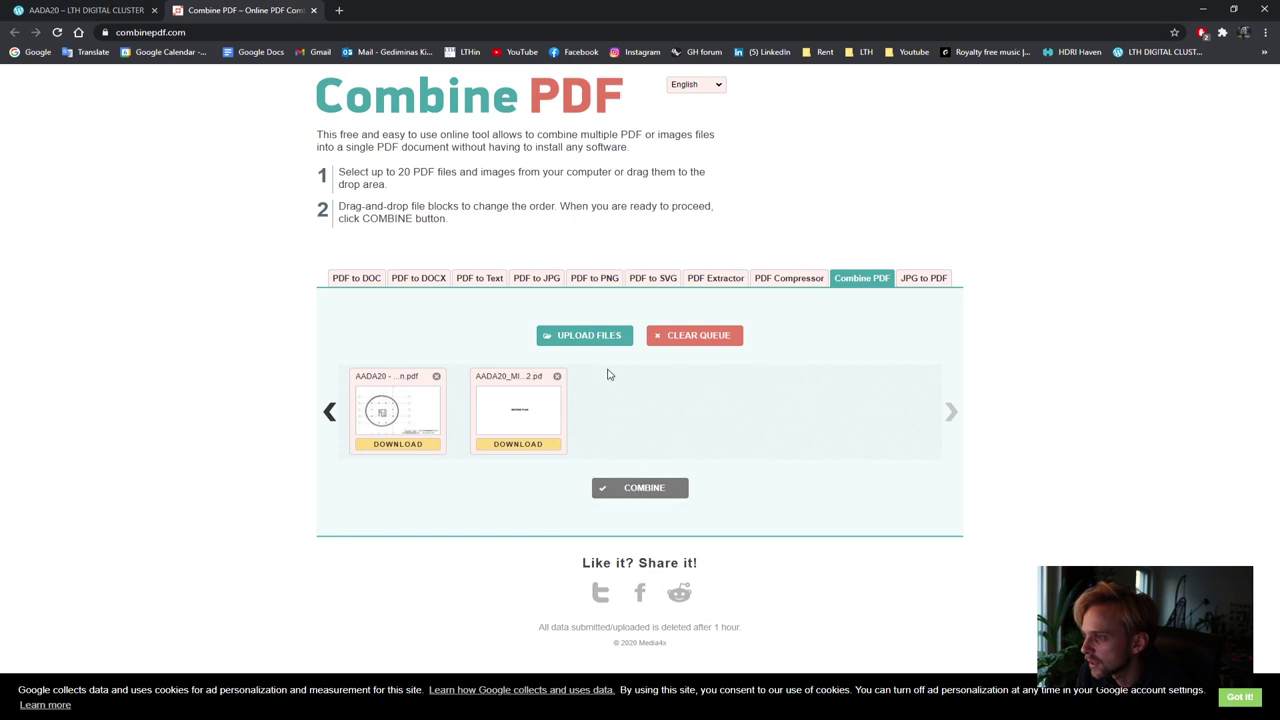
left_click(576, 338)
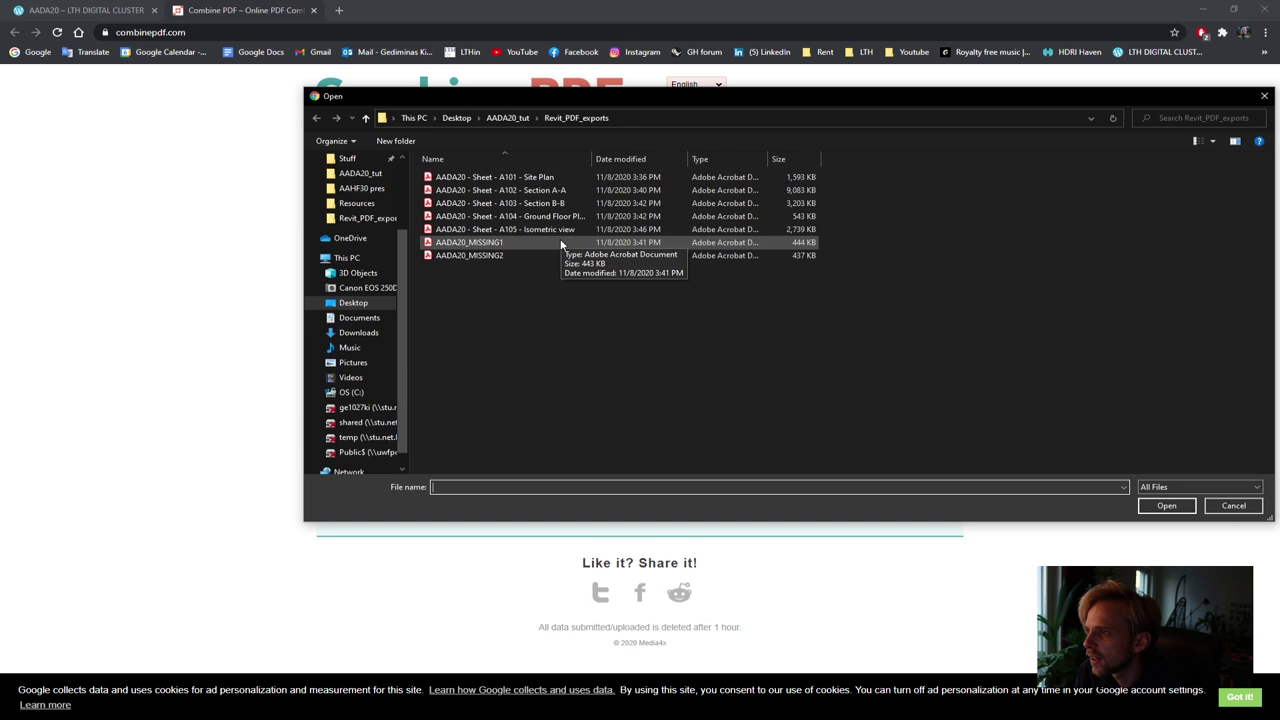
Upload the A105 Isometric view PDF from Revit_PDF_exports and combine the queue into combinepdf.pdf
left_click(503, 121)
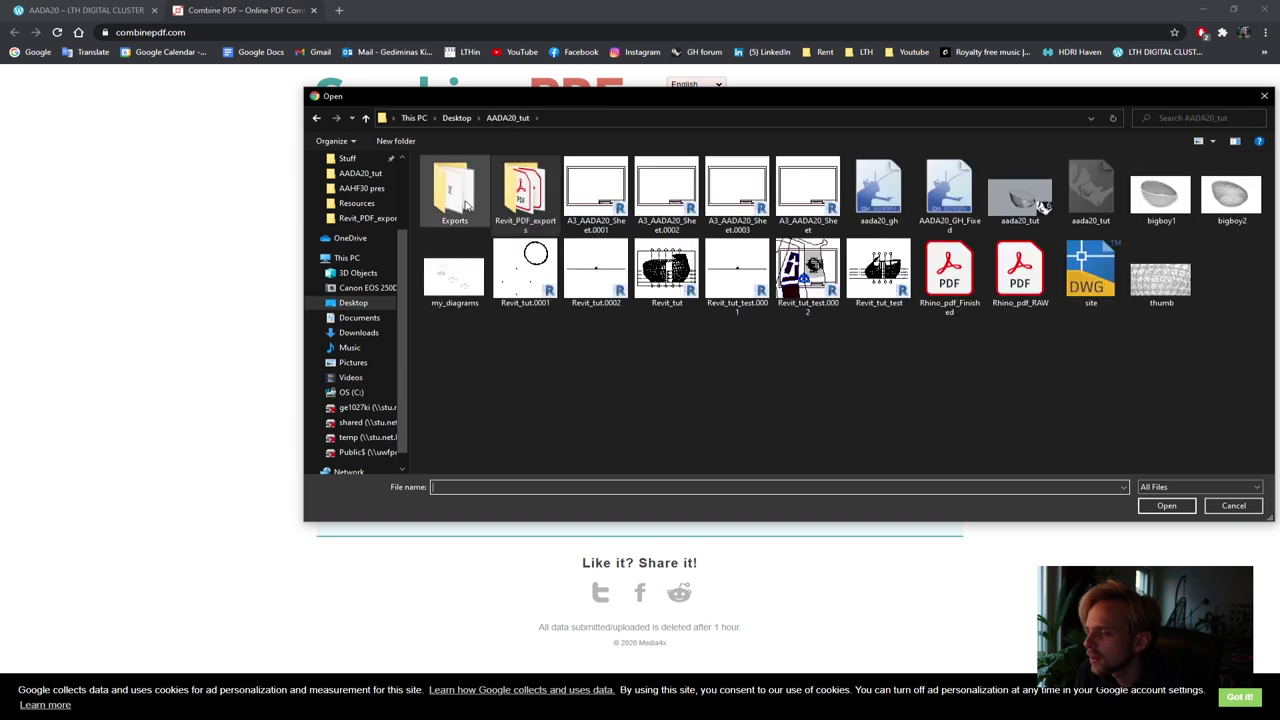
double_click(525, 190)
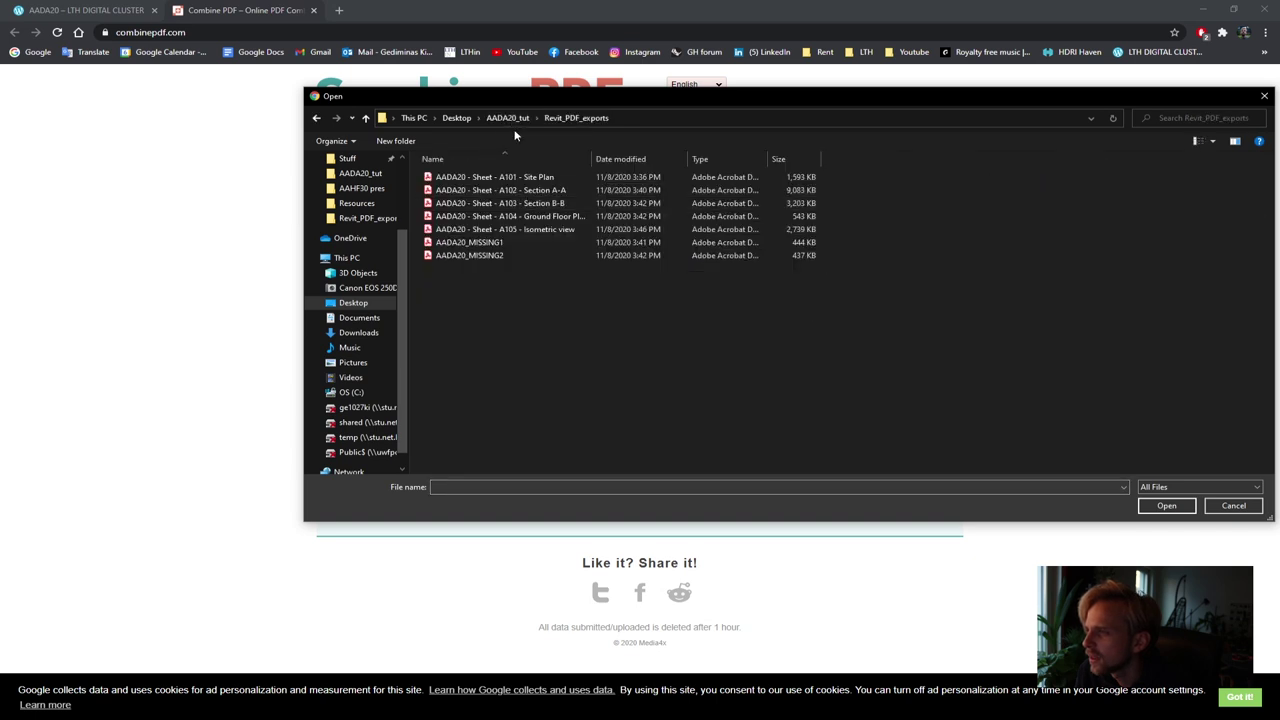
left_click(510, 230)
left_click(1165, 506)
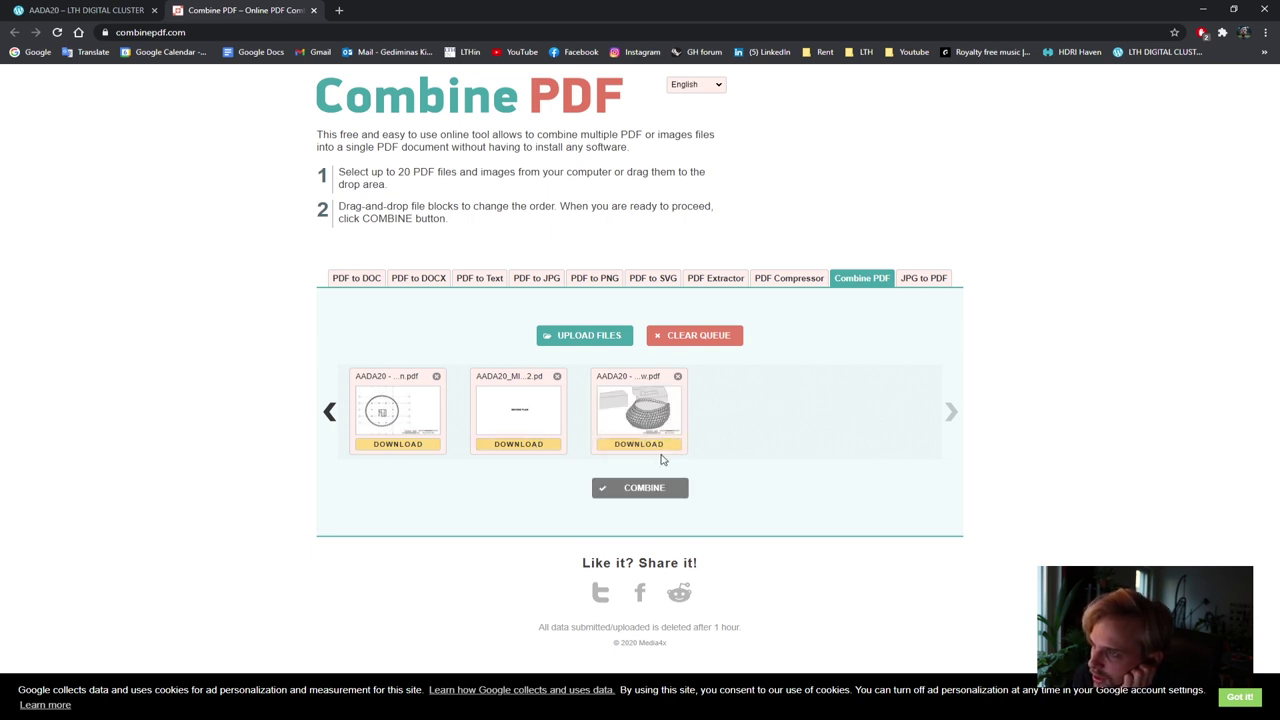
left_click(630, 498)
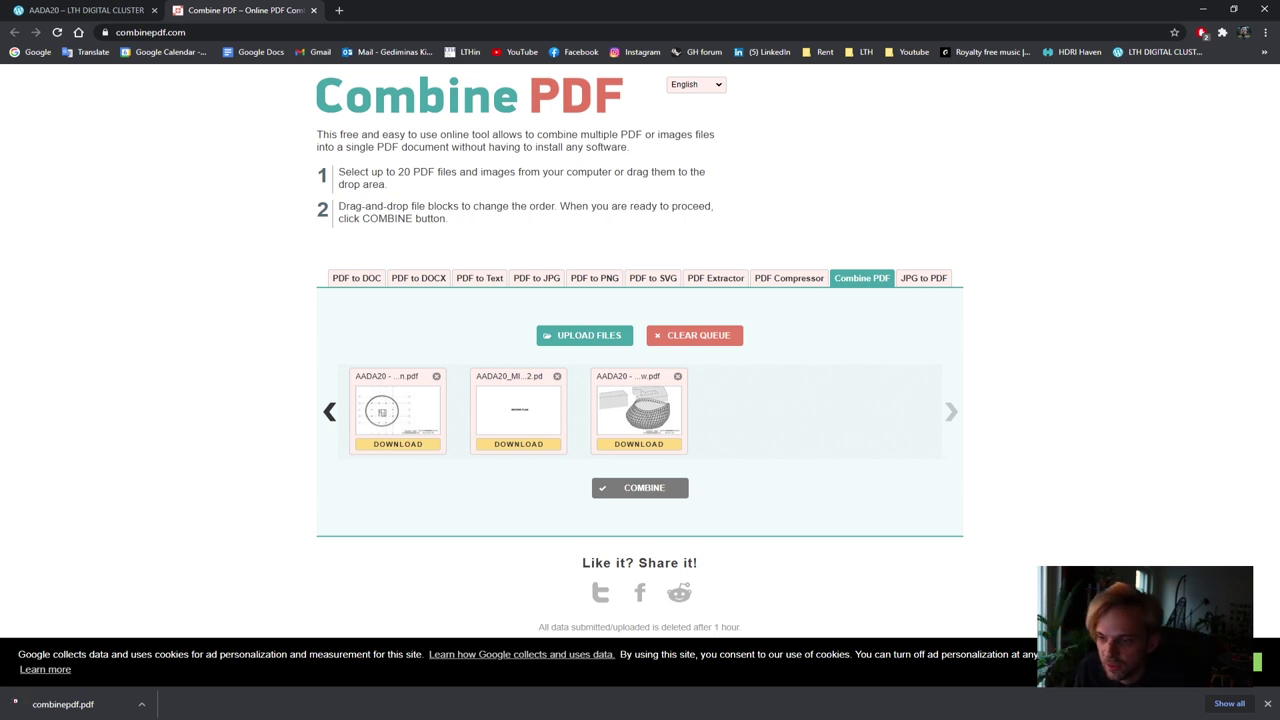
left_click(92, 707)
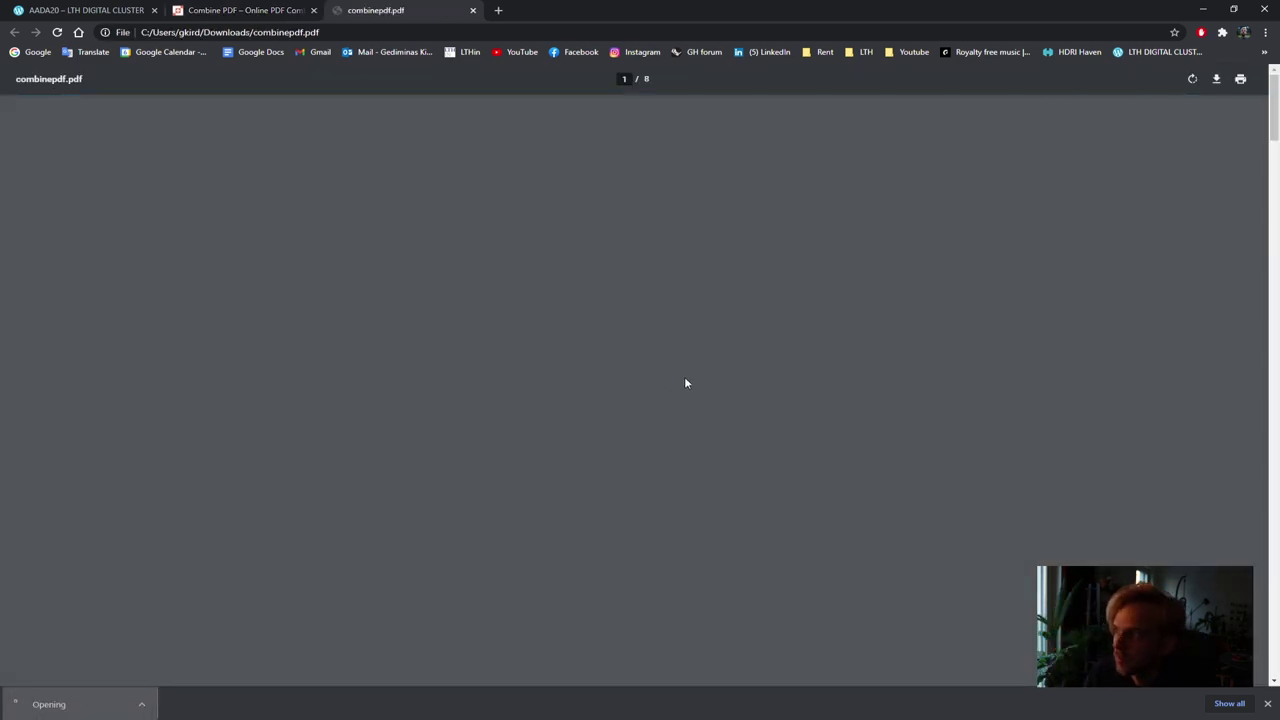
scroll(769, 366, "down", 1)
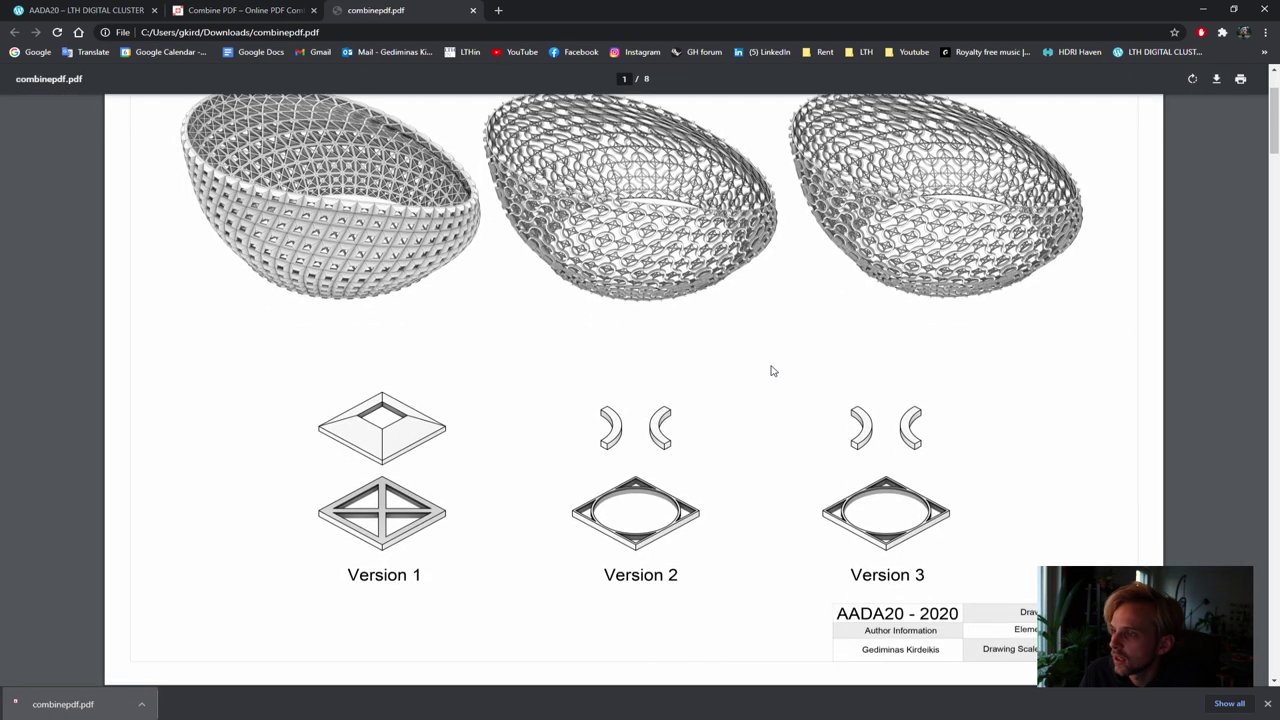
scroll(772, 371, "down", 4)
scroll(770, 370, "down", 3)
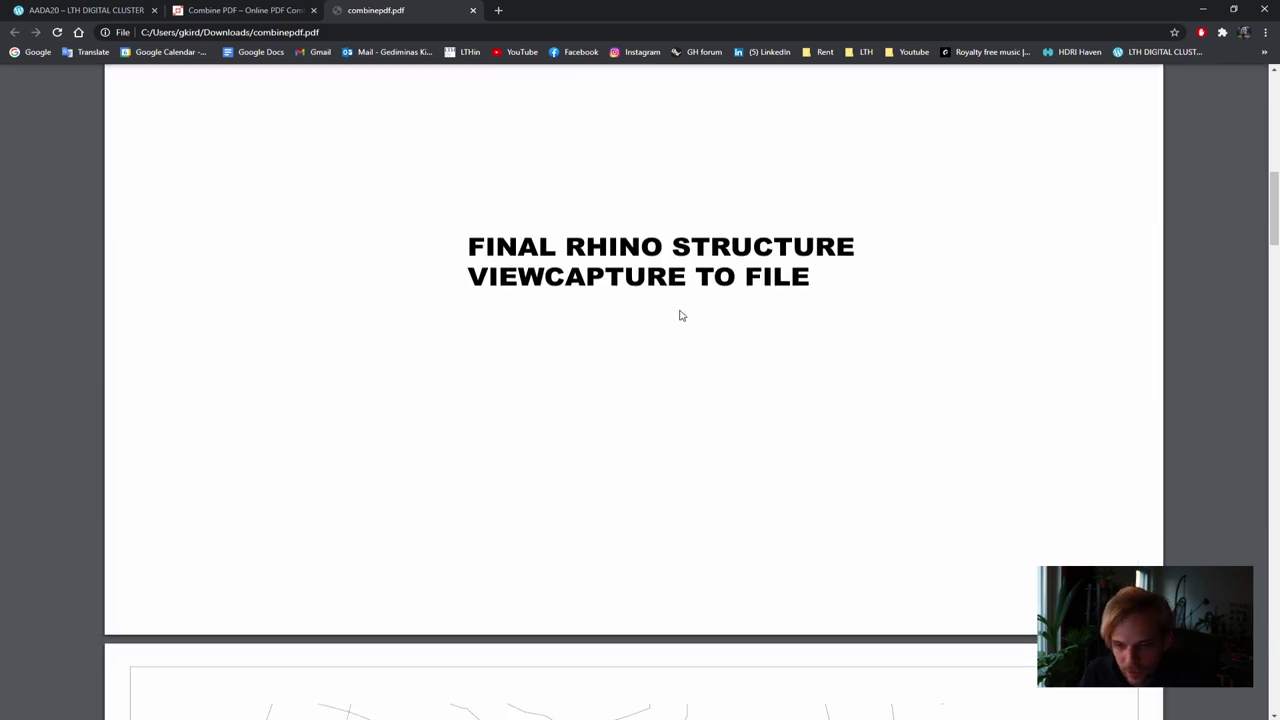
scroll(670, 335, "down", 5)
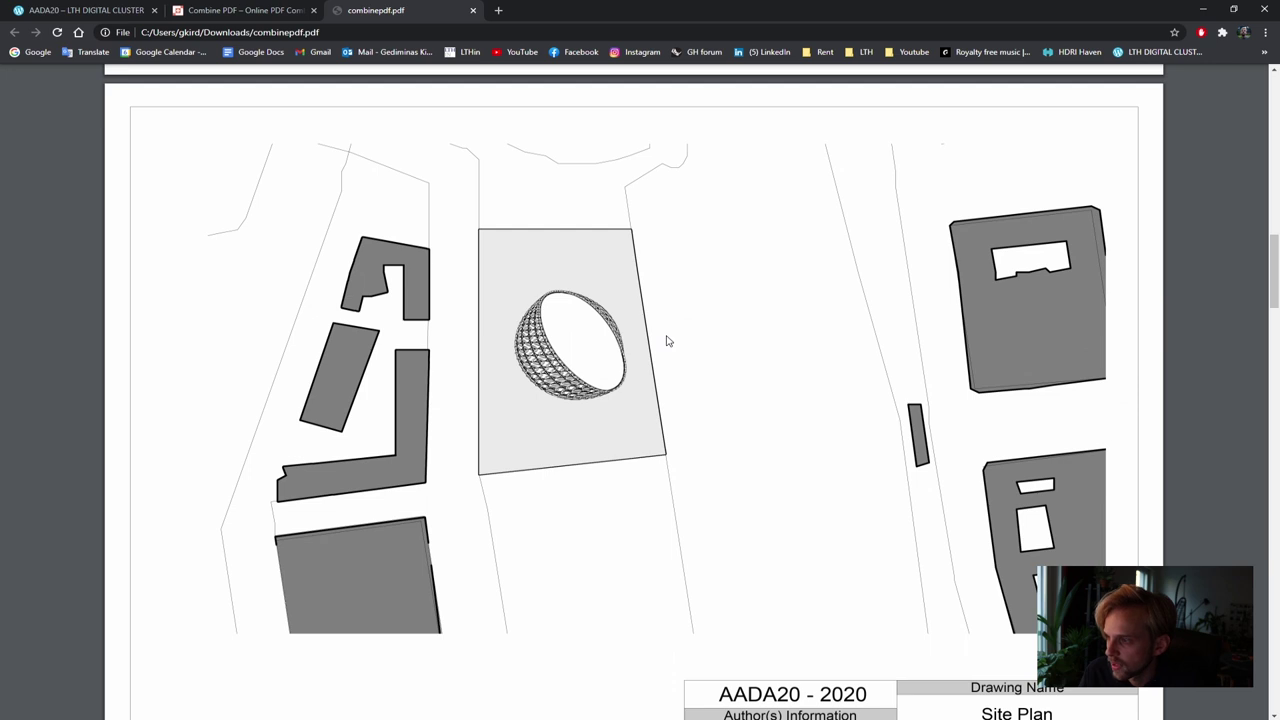
scroll(668, 341, "down", 8)
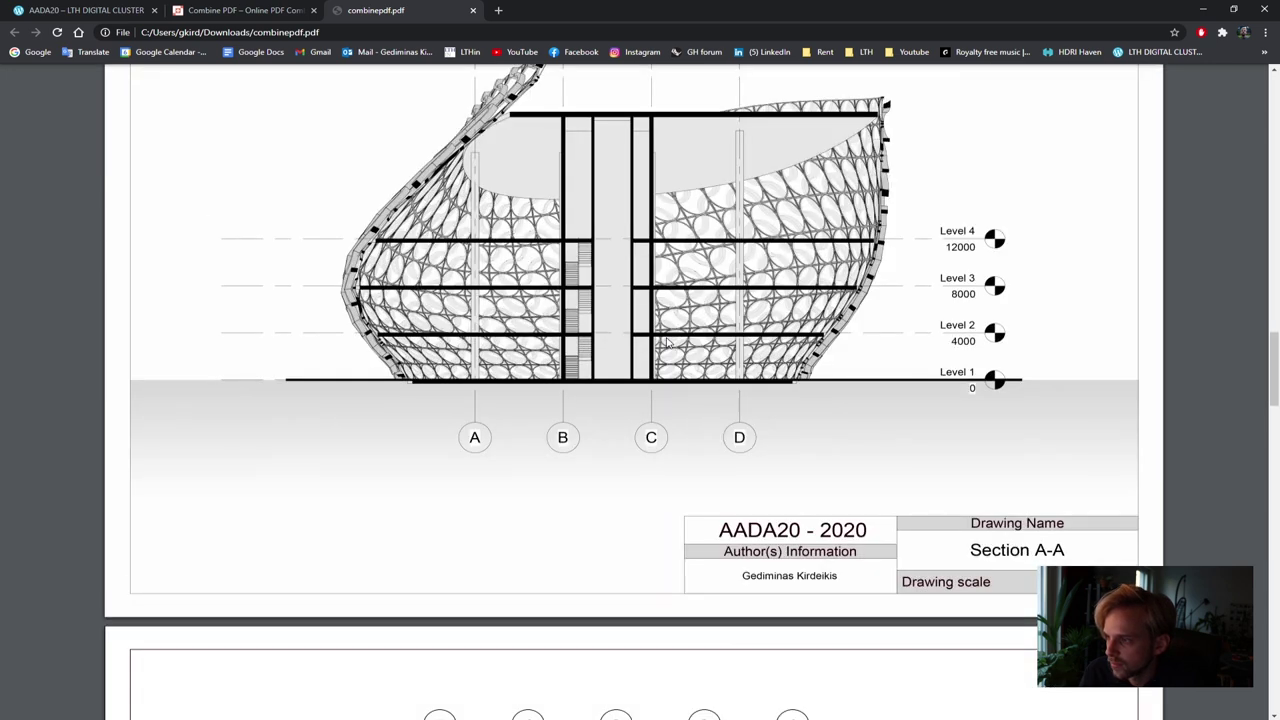
scroll(668, 343, "down", 1)
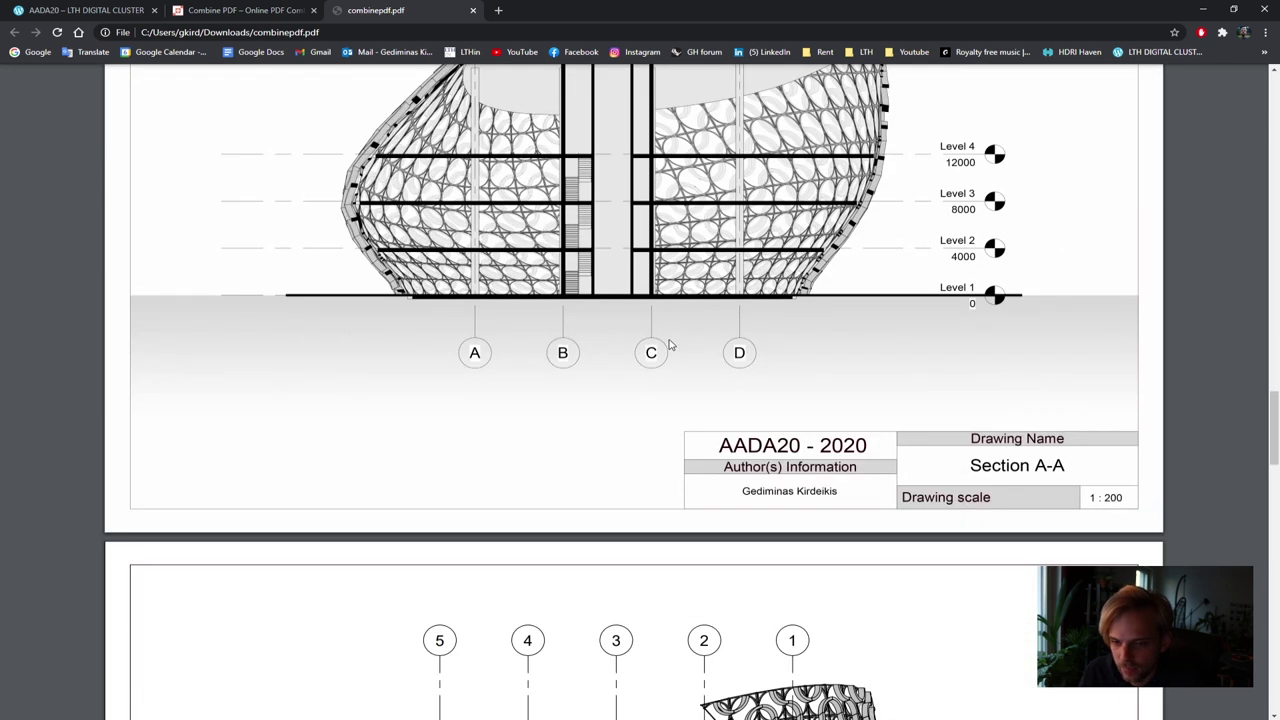
scroll(670, 345, "down", 5)
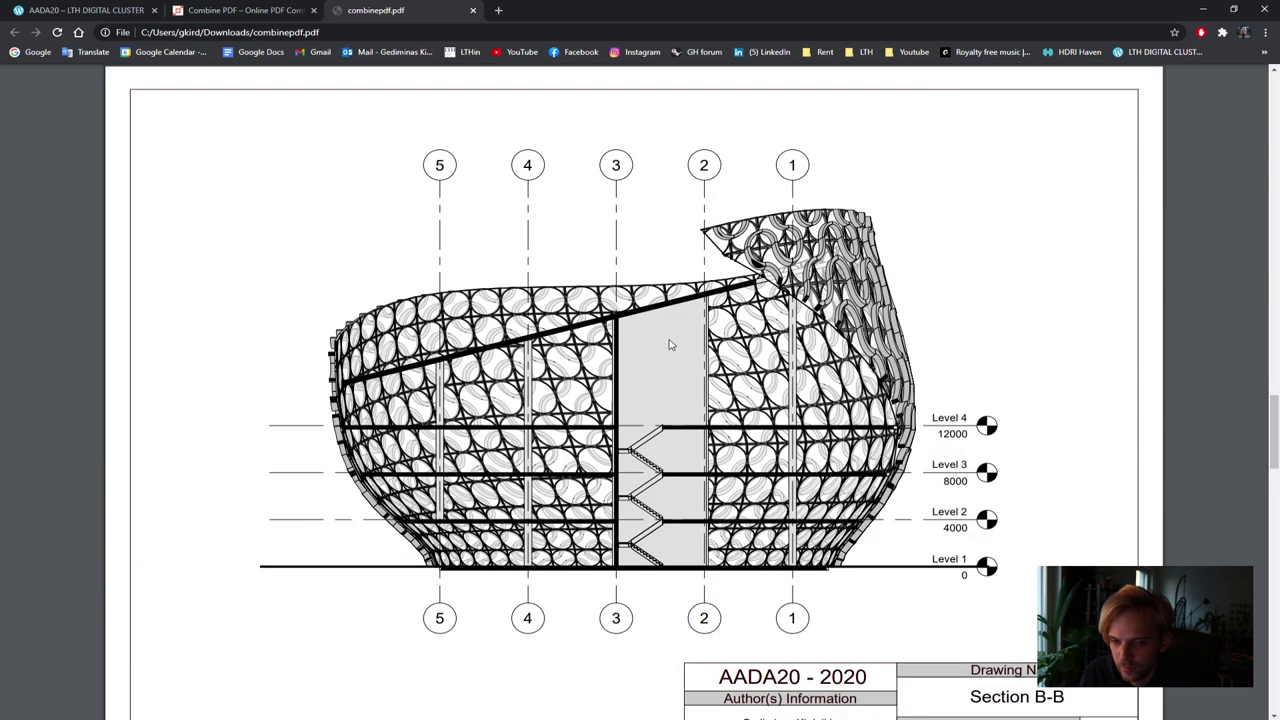
scroll(670, 345, "down", 8)
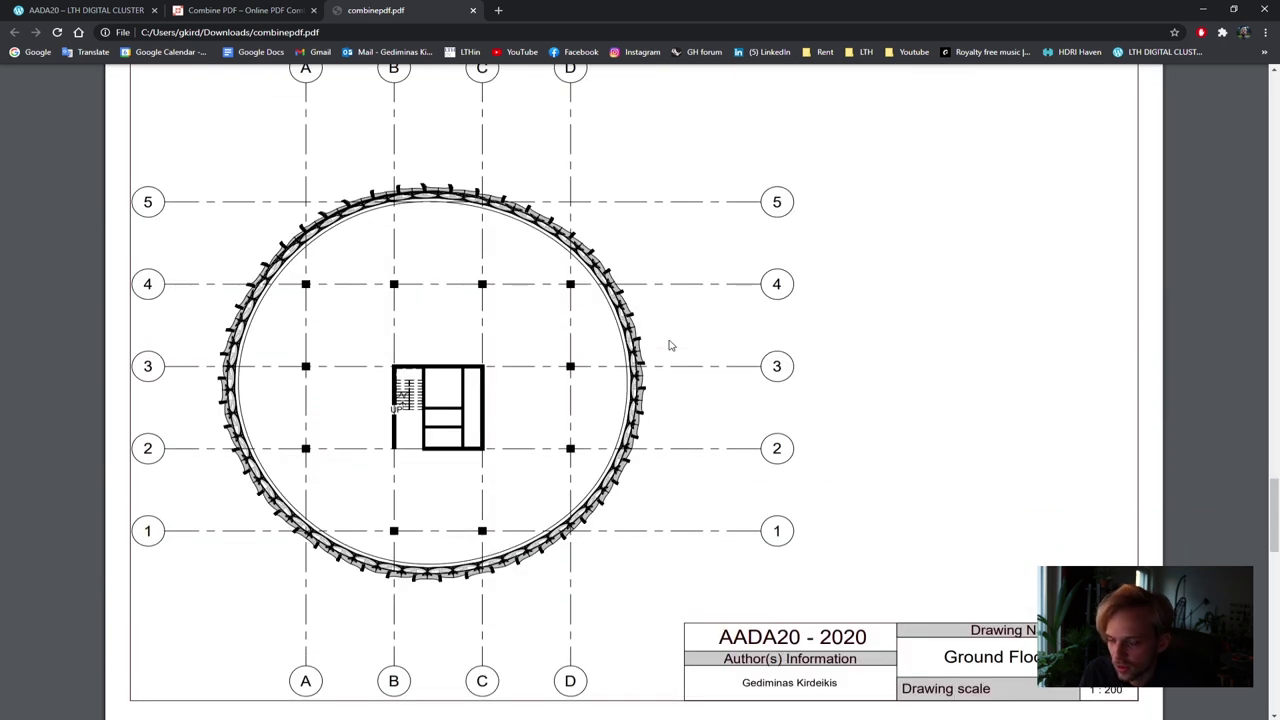
scroll(670, 345, "down", 12)
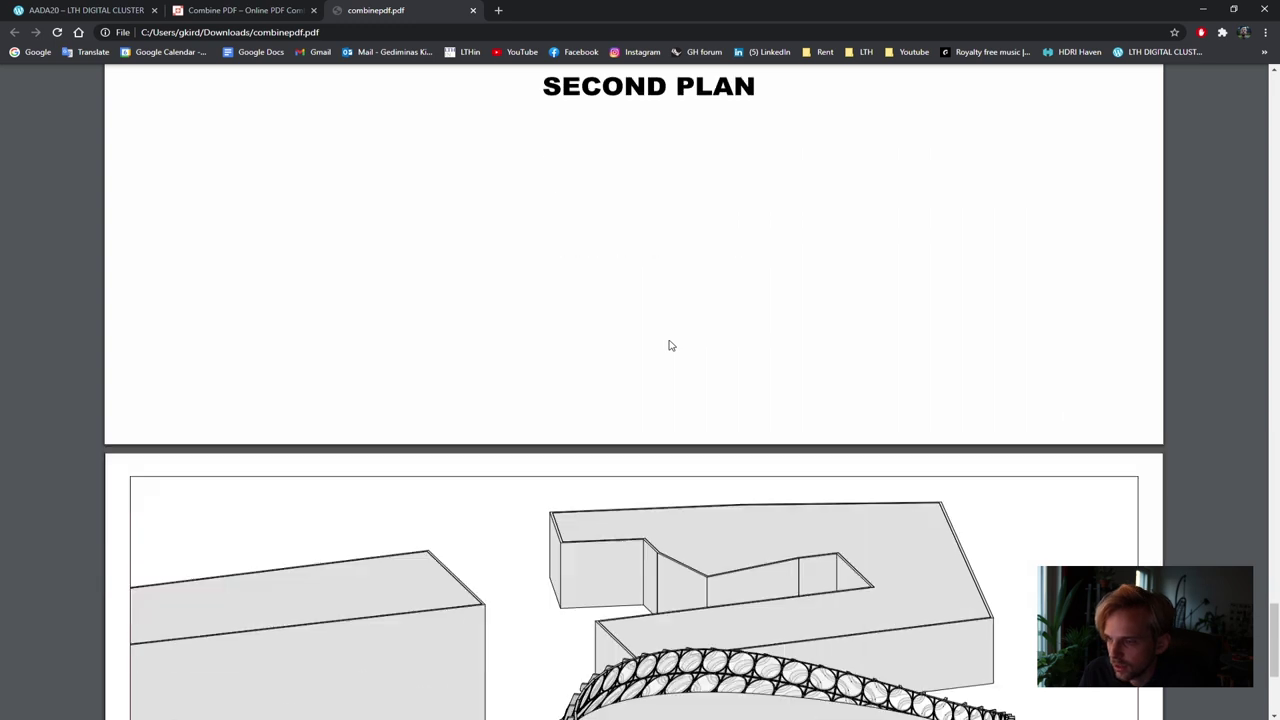
scroll(670, 345, "down", 5)
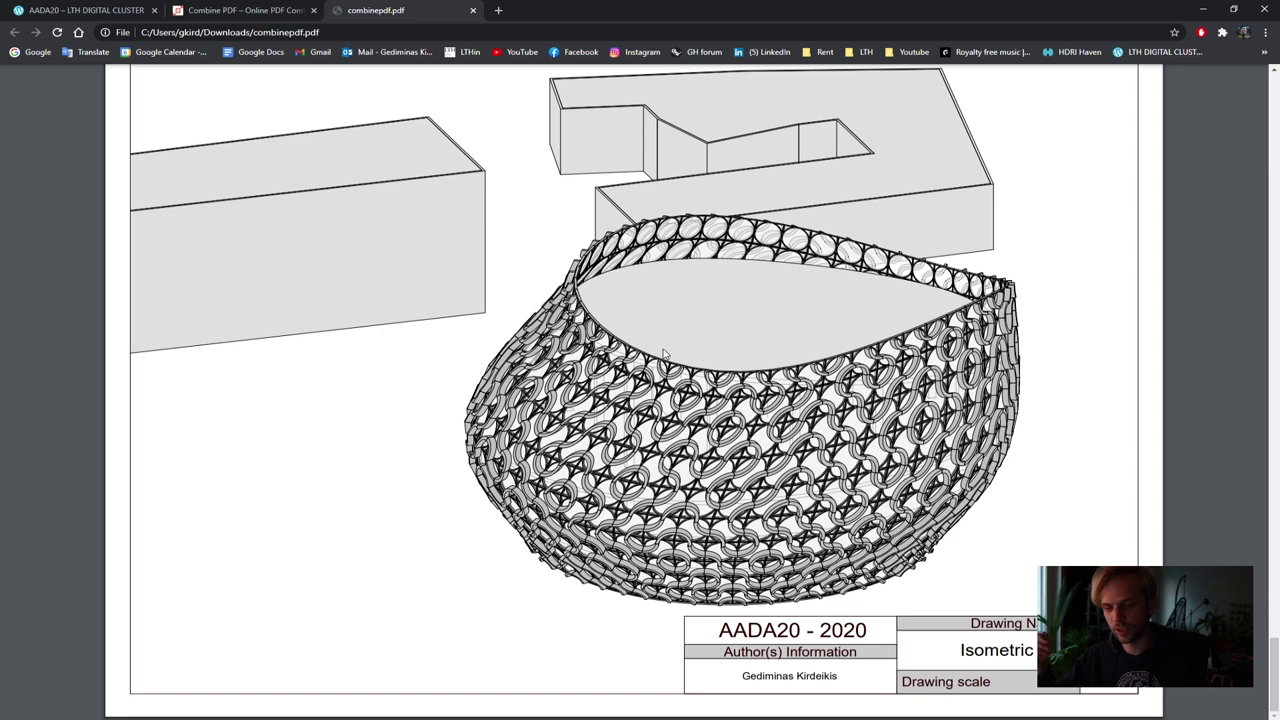
mouse_move(1130, 111)
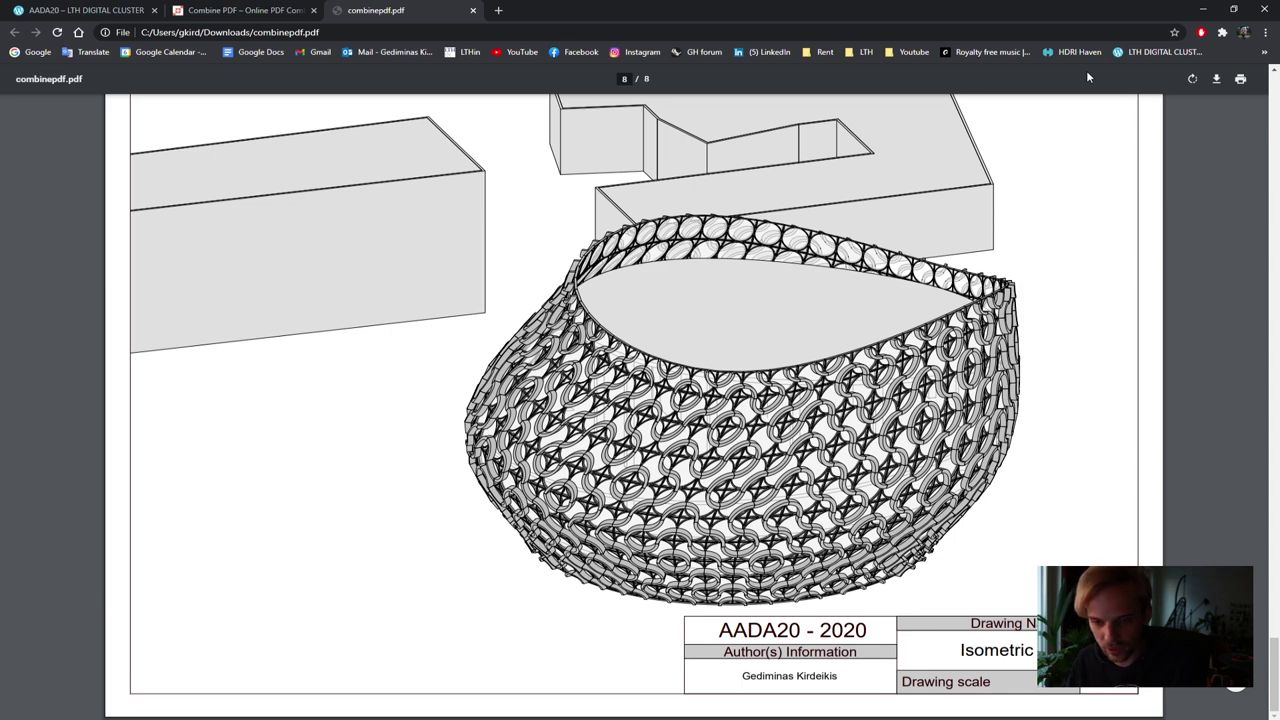
left_click(473, 10)
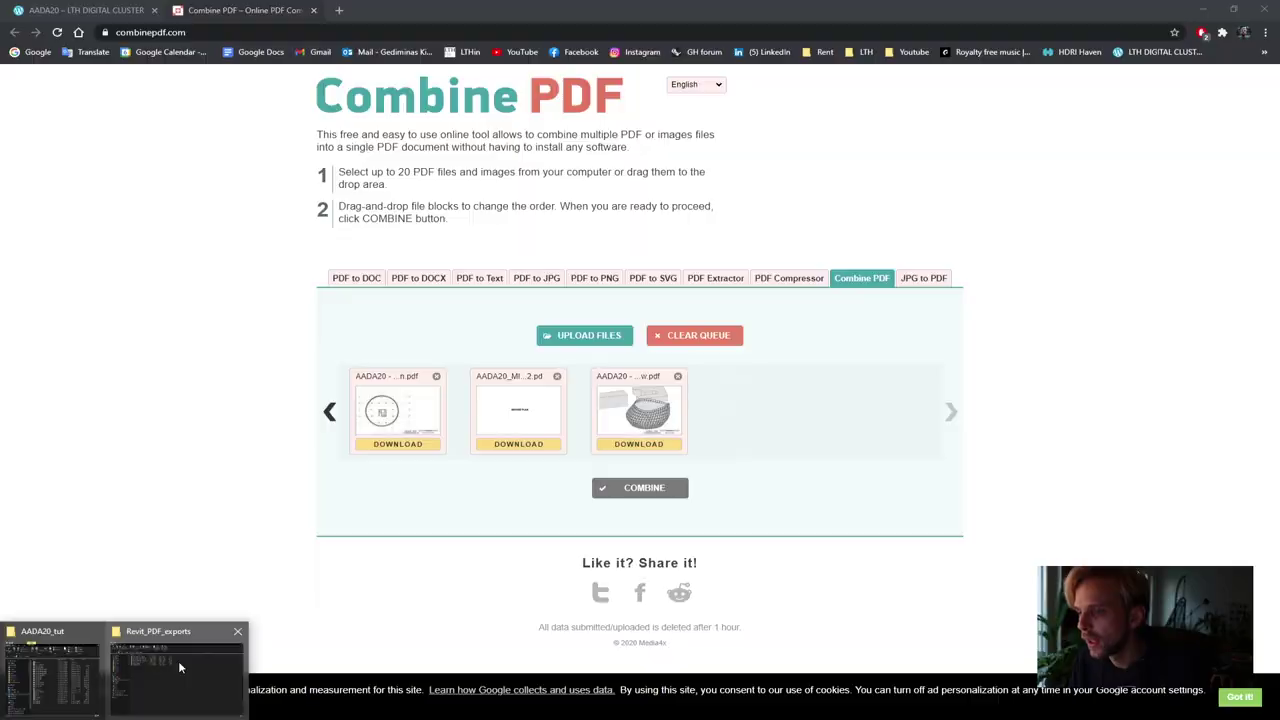
Locate and select Rhino_pdf_Finished in the AADA20_tut Exports folder
left_click(147, 657)
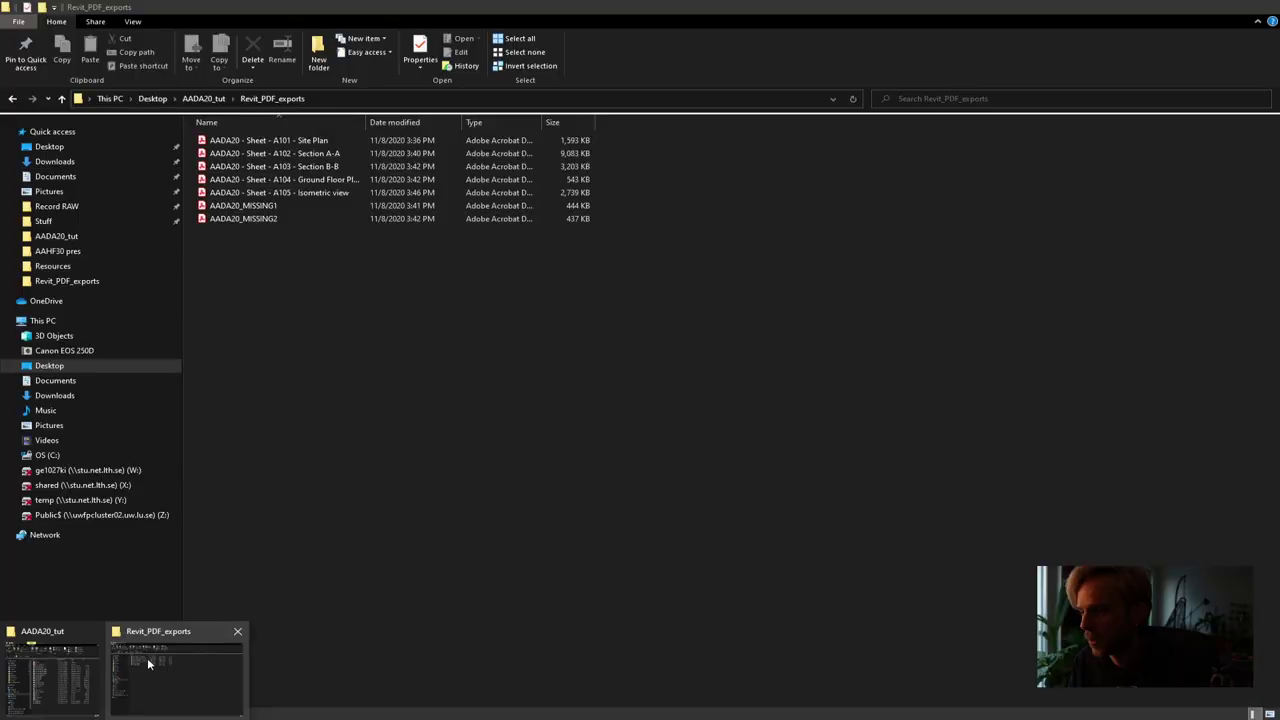
left_click(204, 98)
left_click(366, 390)
left_click_drag(240, 168, 220, 142)
double_click(220, 143)
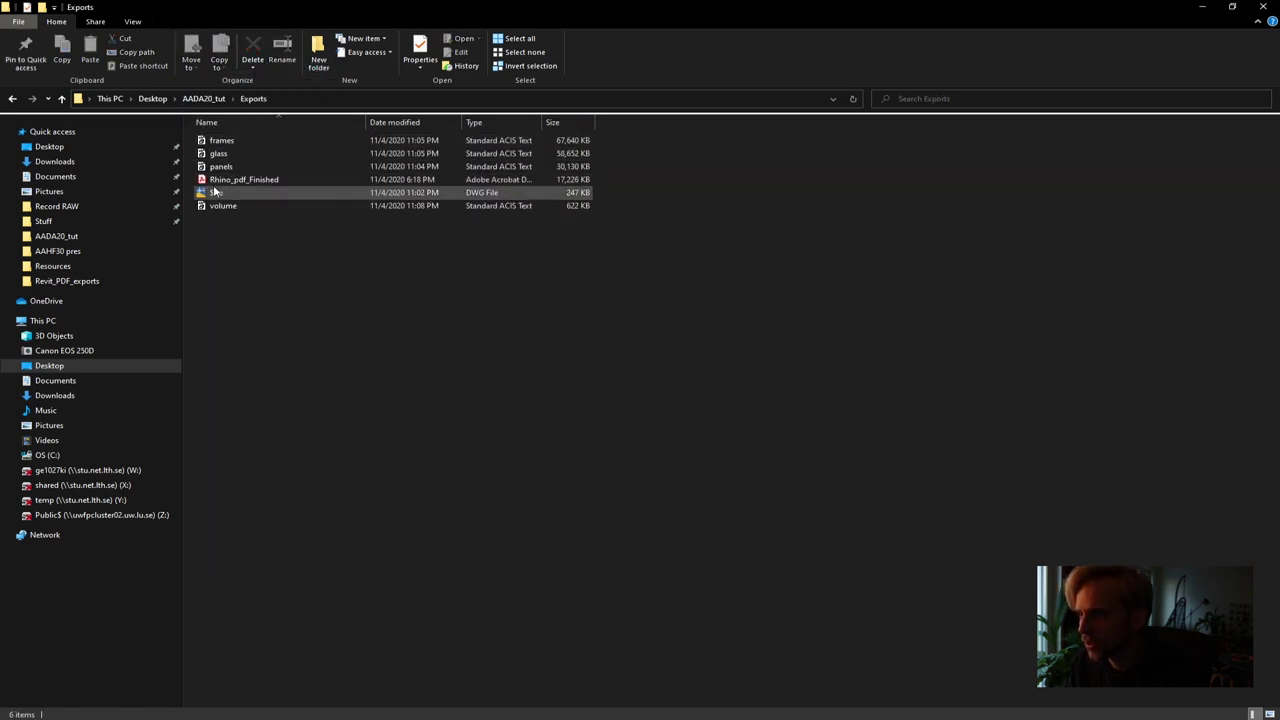
left_click(240, 179)
Paste Rhino_pdf_Finished into Revit_PDF_exports and select all eight PDFs for the context menu
left_click(203, 98)
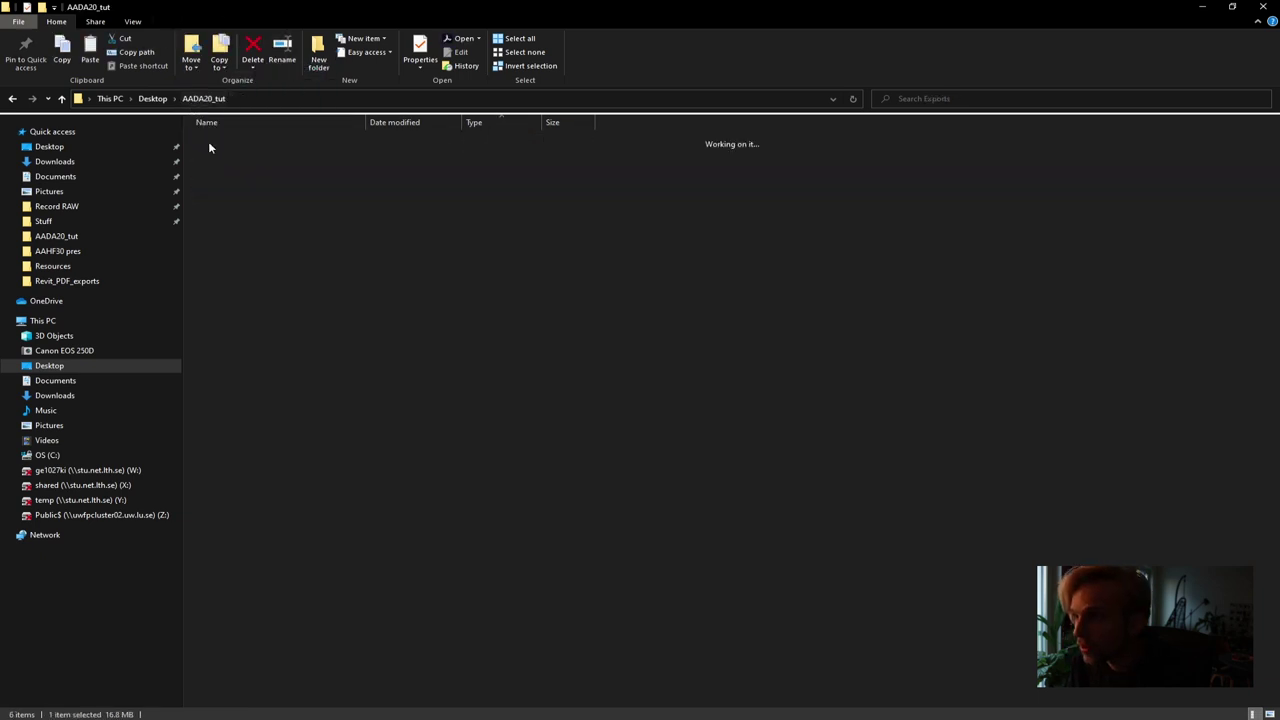
double_click(232, 153)
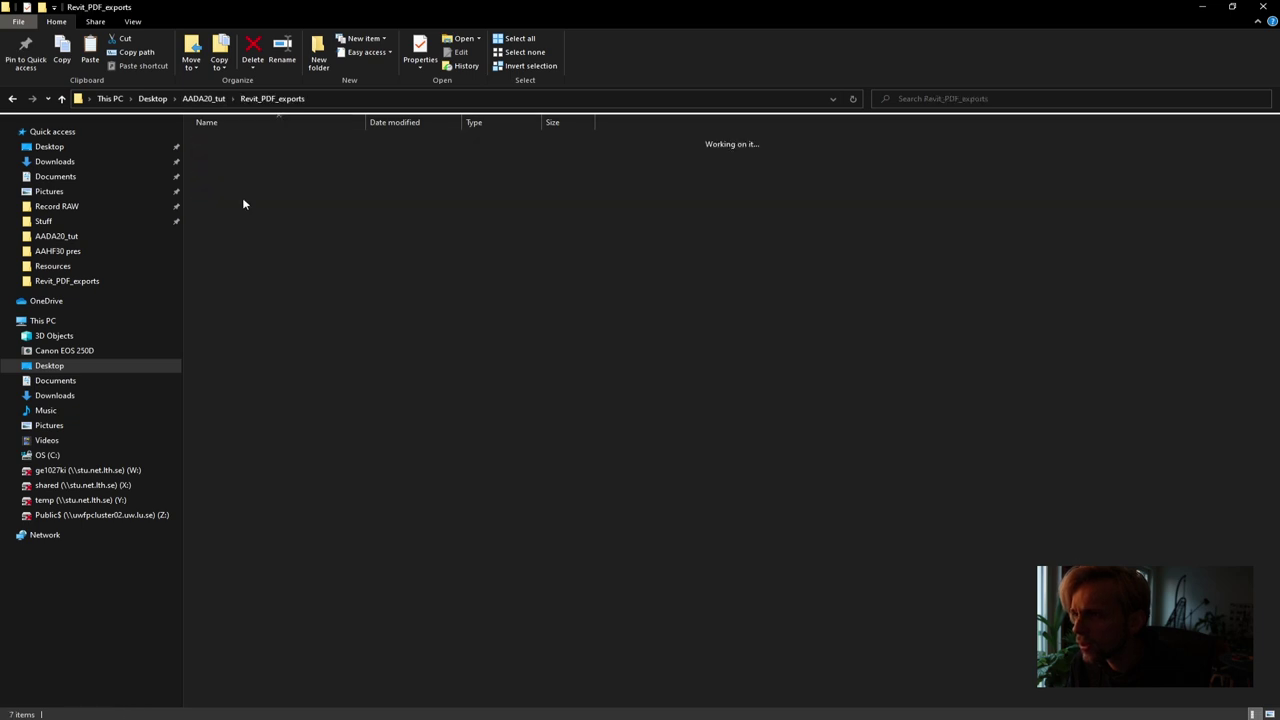
key("ctrl+v")
left_click(382, 479)
left_click_drag(260, 288, 210, 165)
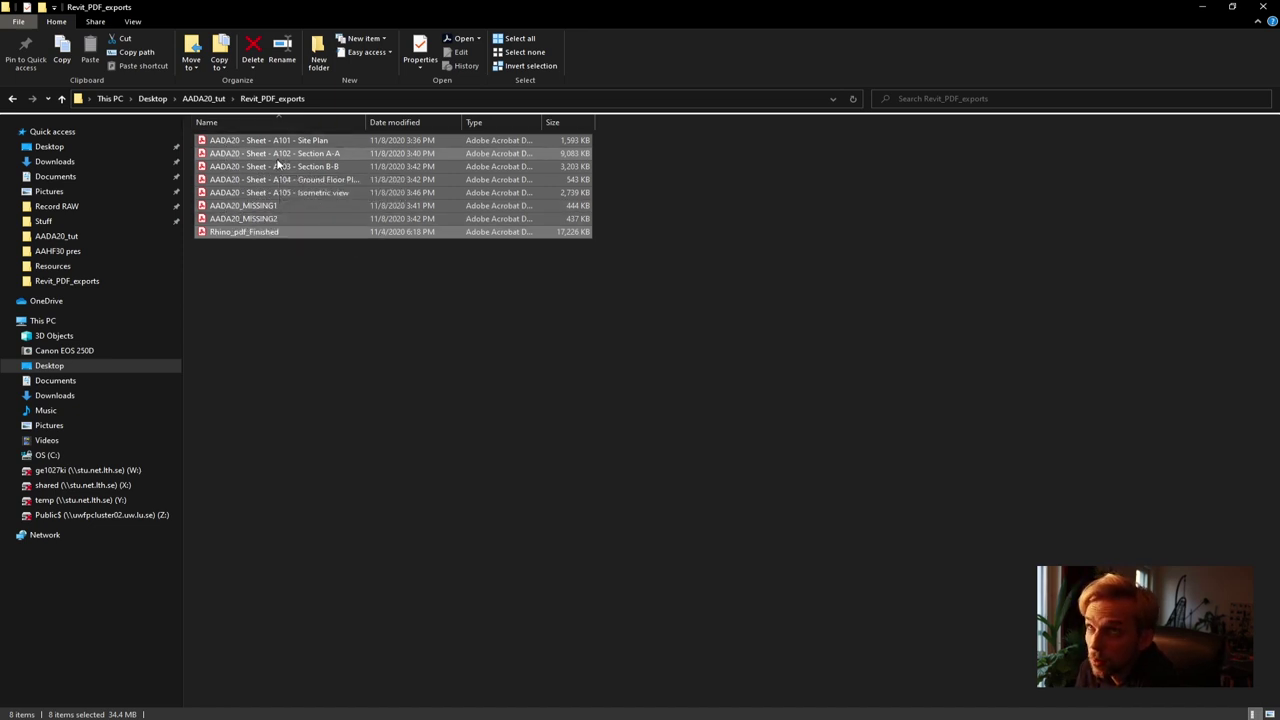
right_click(222, 172)
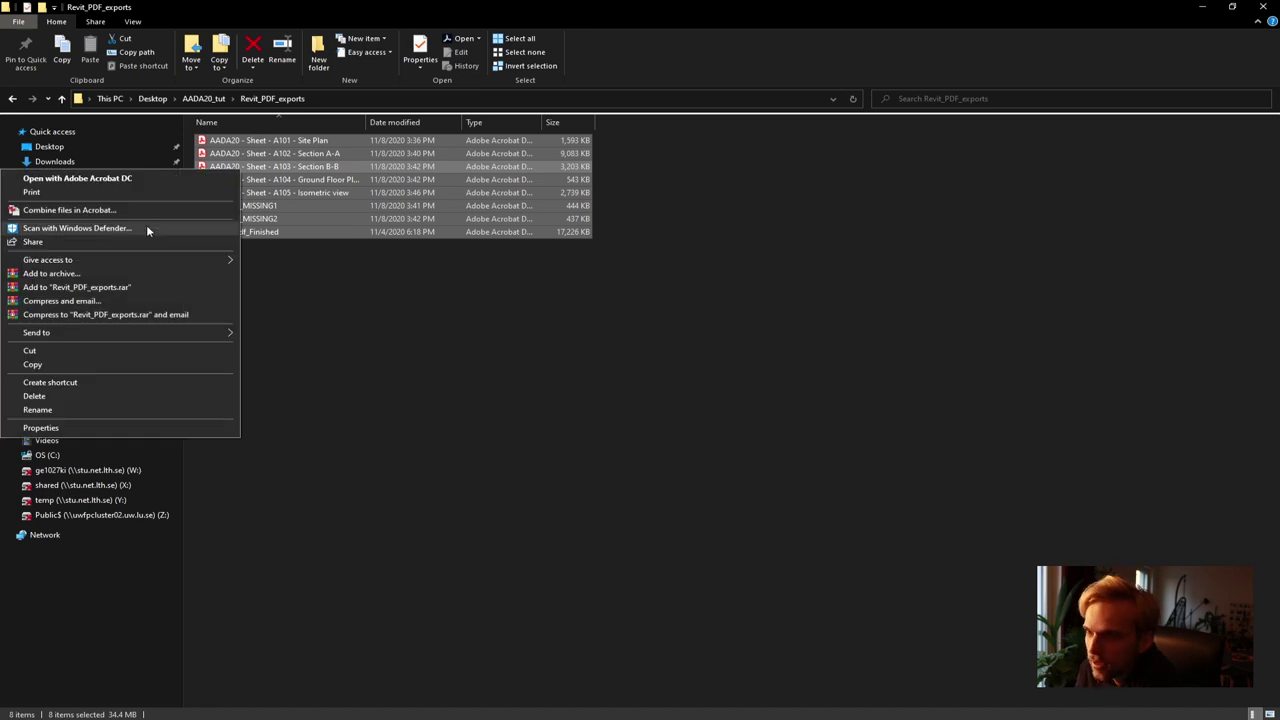
Combine the selected files in Acrobat, placing Rhino_pdf_Finished first and the first placeholder second
left_click(56, 212)
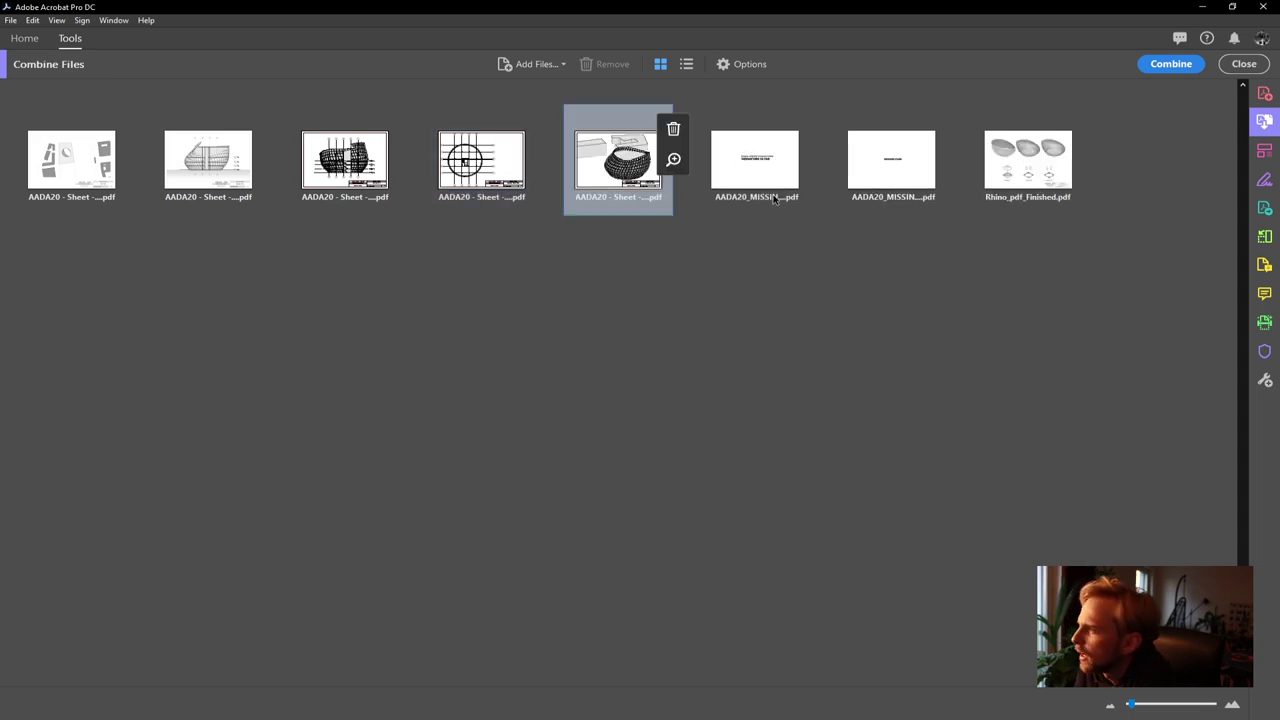
left_click_drag(1023, 165, 32, 183)
left_click_drag(1040, 175, 1000, 186)
left_click_drag(910, 180, 160, 172)
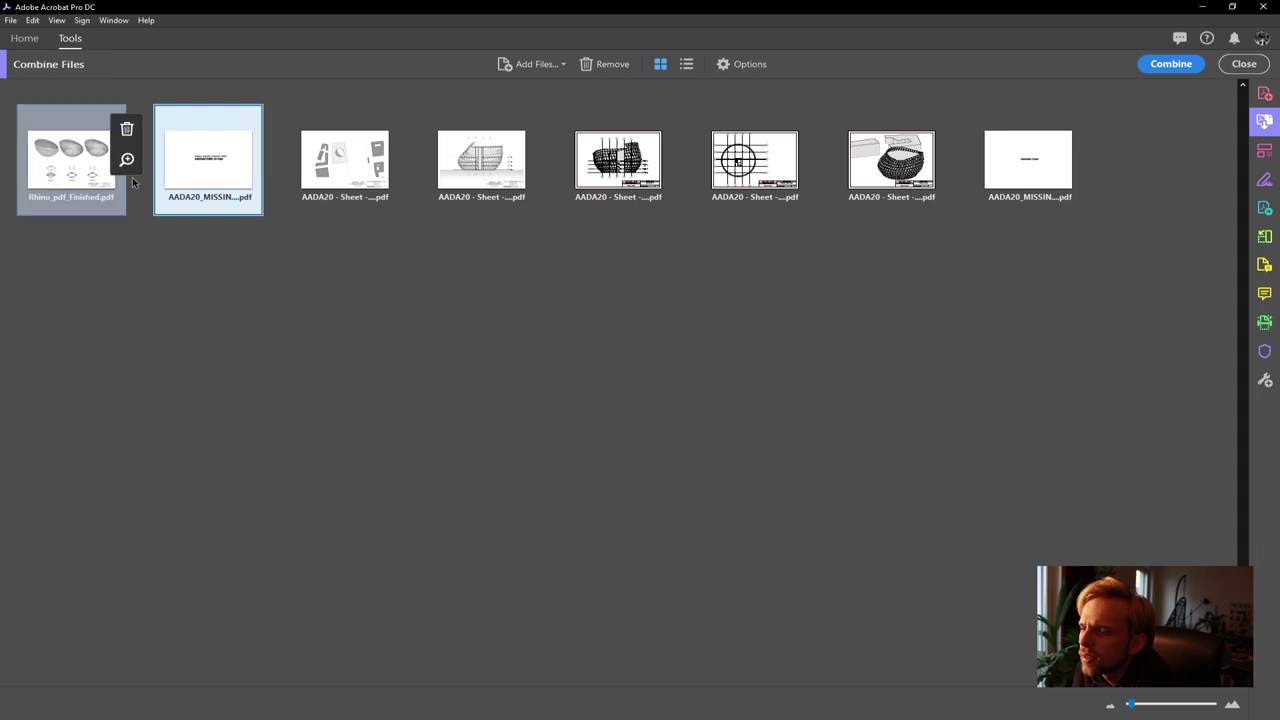
left_click(214, 309)
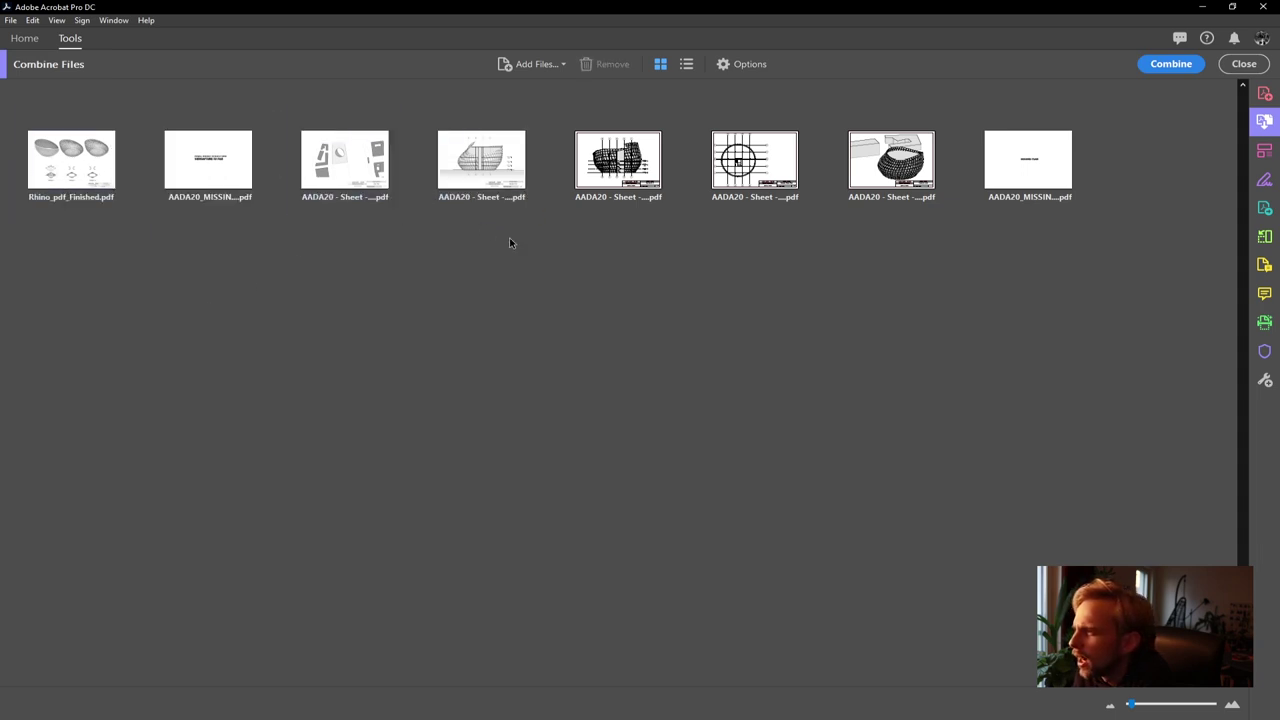
Move the ground floor sheet to fourth and the second placeholder to fifth, then merge
left_click_drag(773, 198, 525, 200)
left_click_drag(1042, 208, 583, 178)
left_click(694, 258)
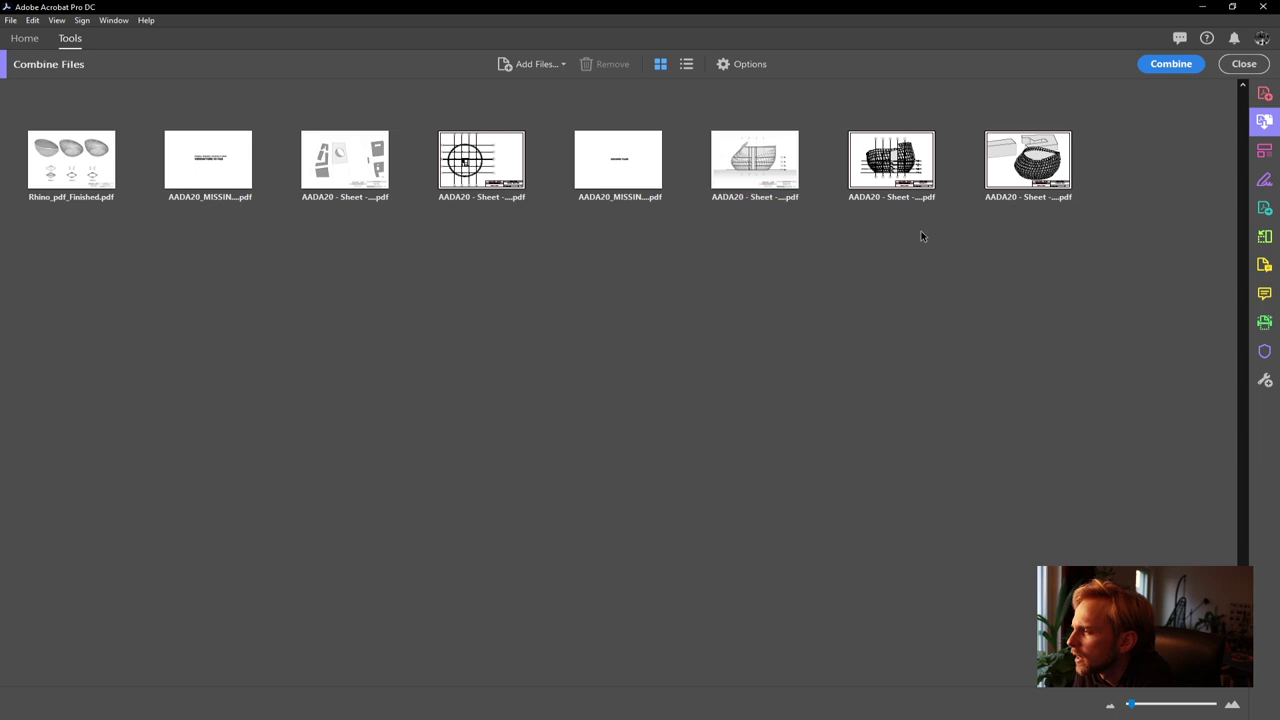
left_click(891, 170)
left_click(966, 320)
left_click(1019, 195)
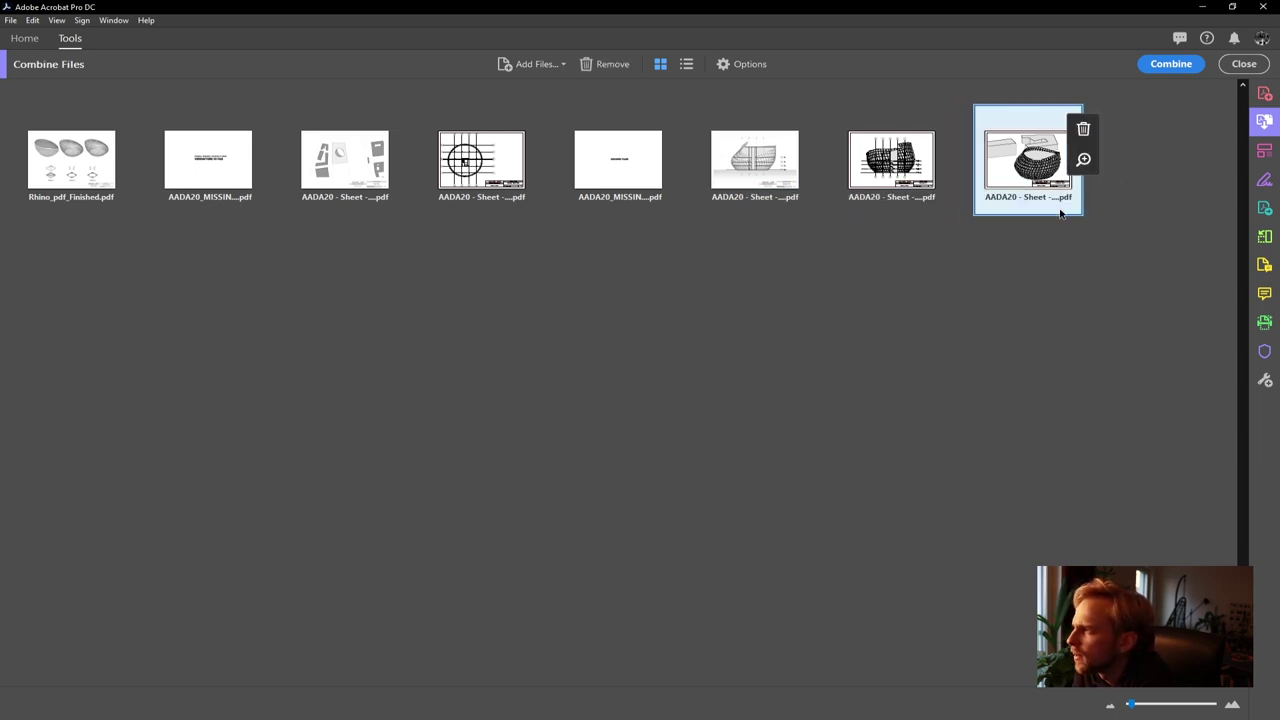
left_click(1032, 308)
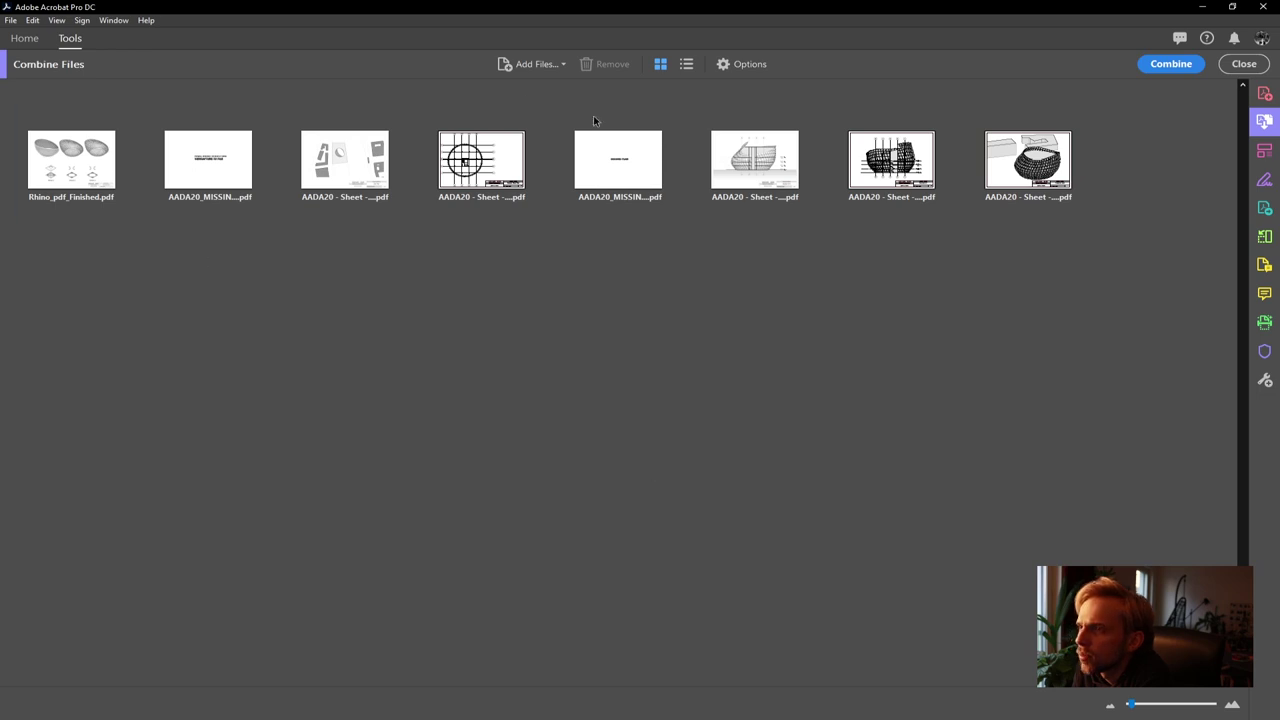
left_click(1147, 64)
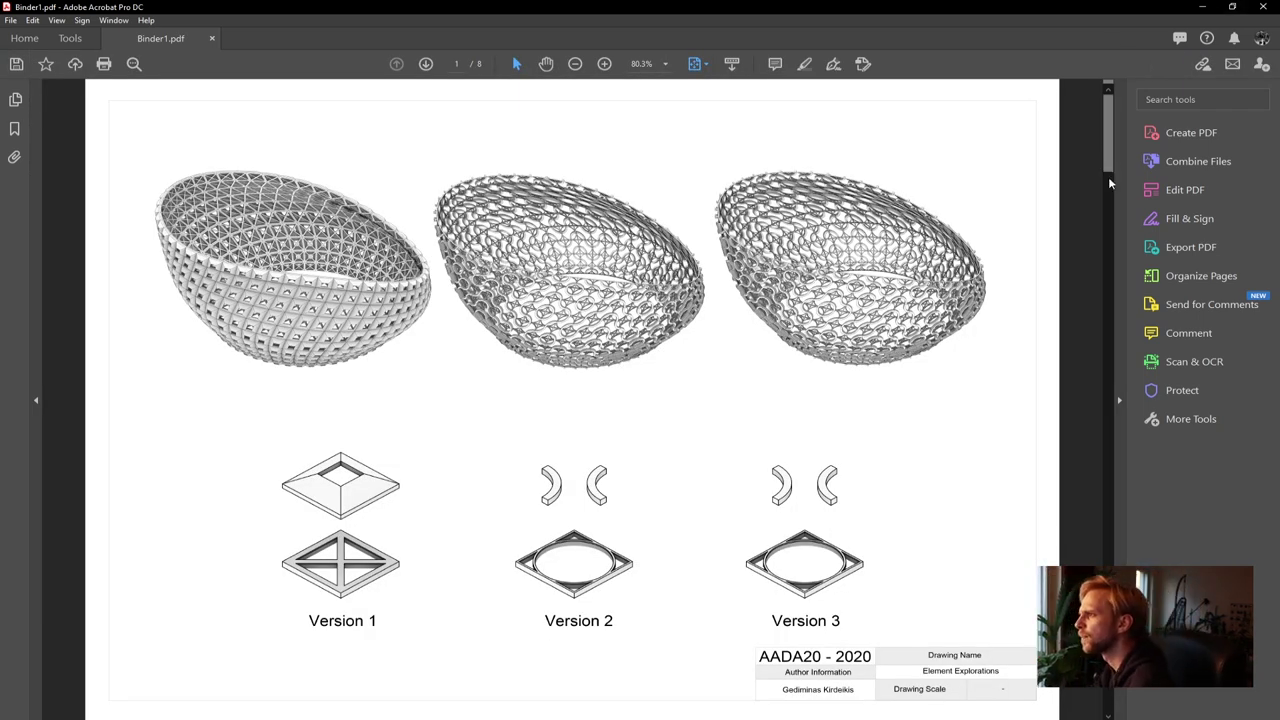
Page through Binder1.pdf to check the order, reaching the Section A-A sheet on page 6
left_click_drag(1106, 176, 1104, 562)
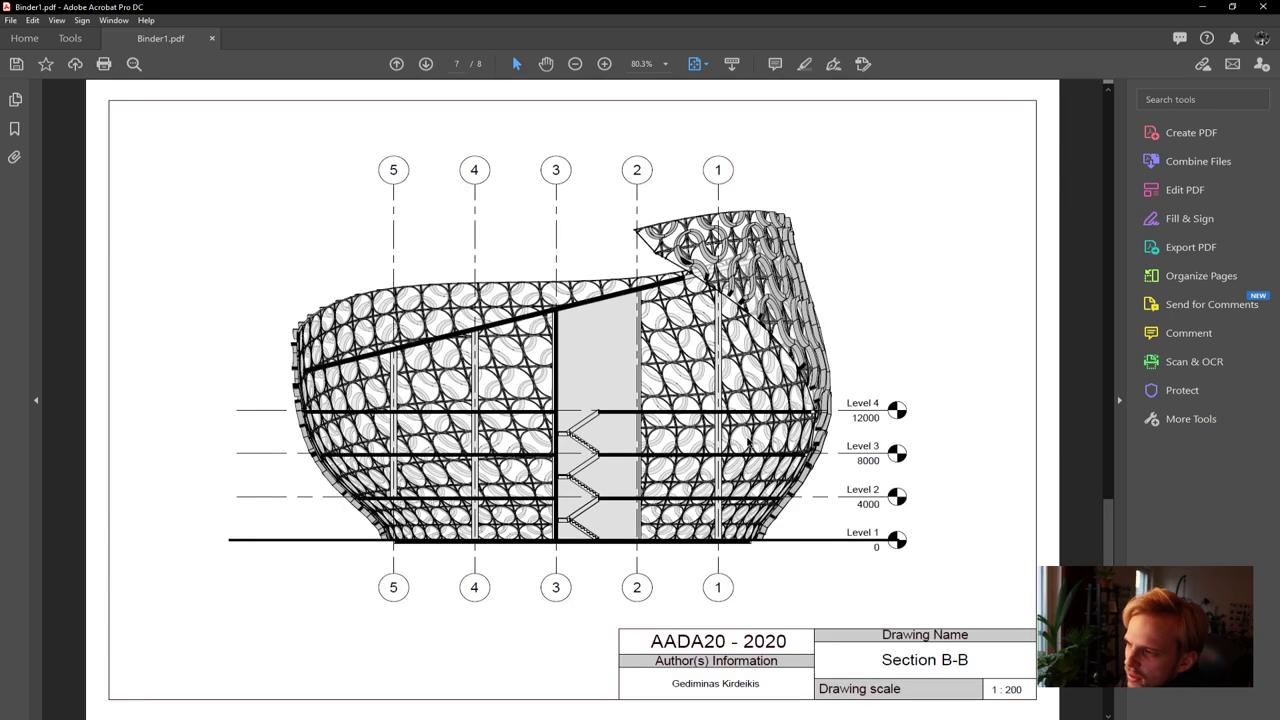
scroll(749, 442, "up", 3)
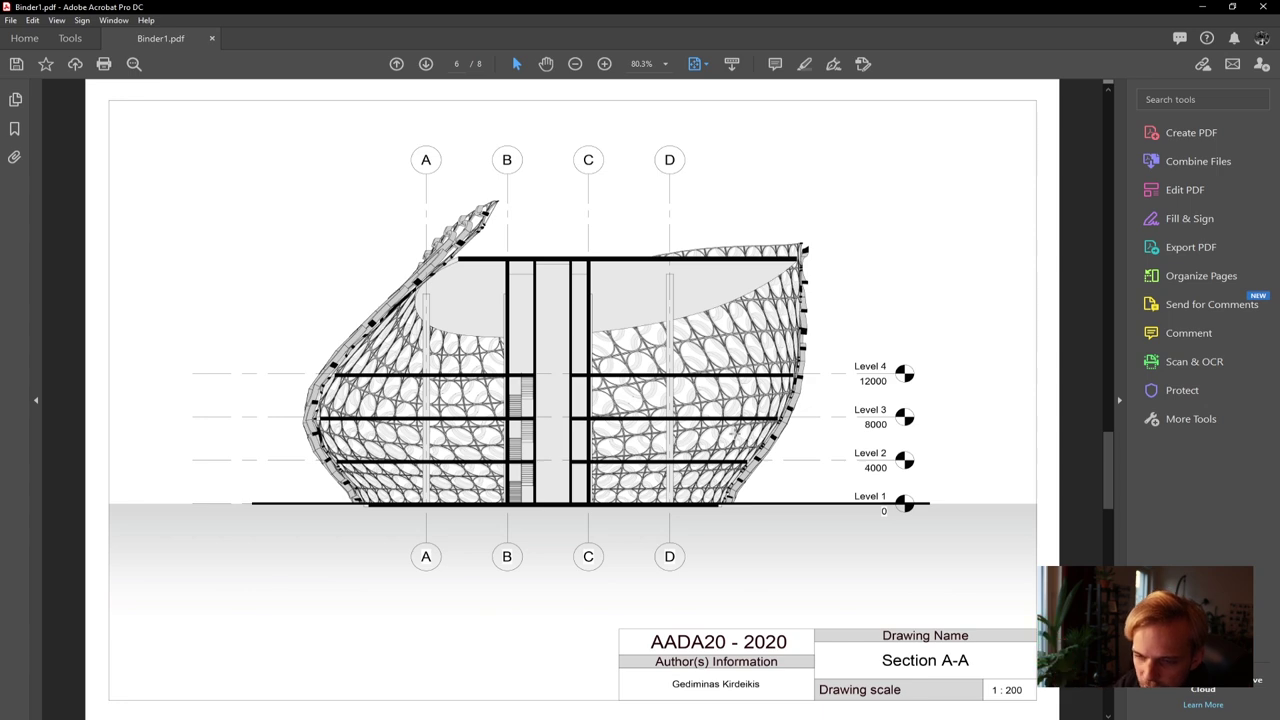
scroll(746, 440, "down", 5)
scroll(746, 440, "up", 3)
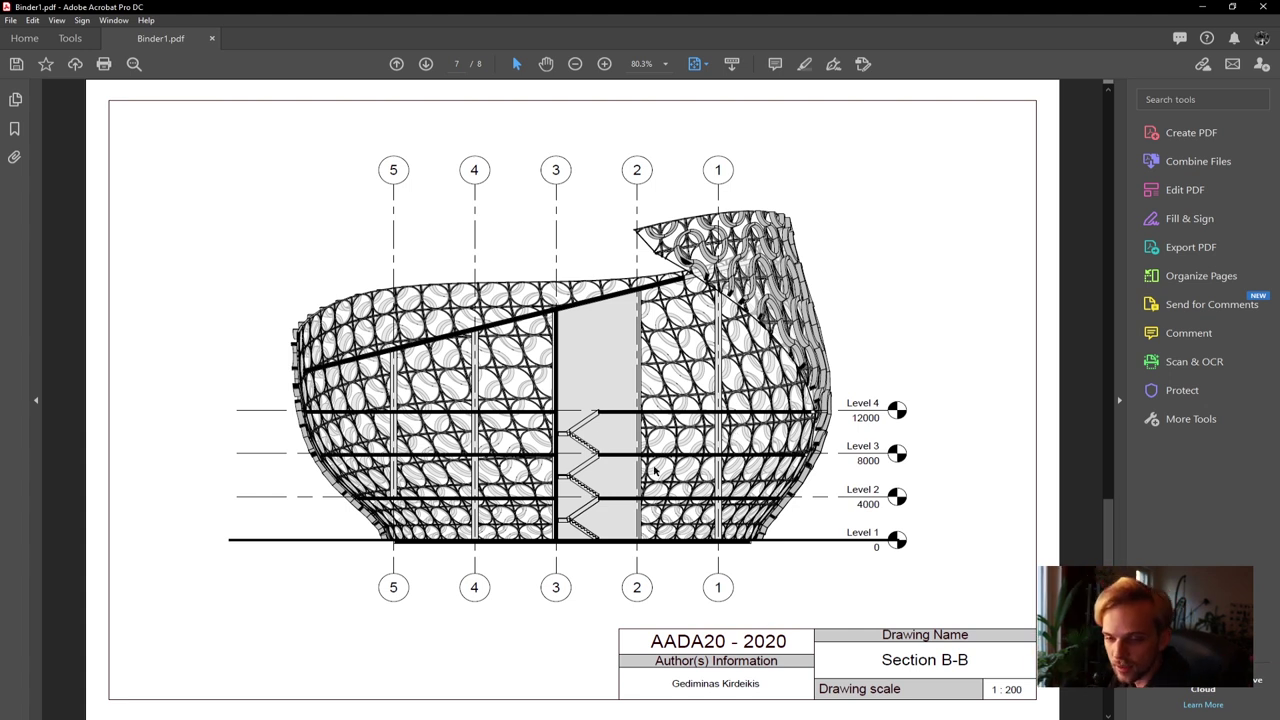
scroll(655, 470, "up", 2)
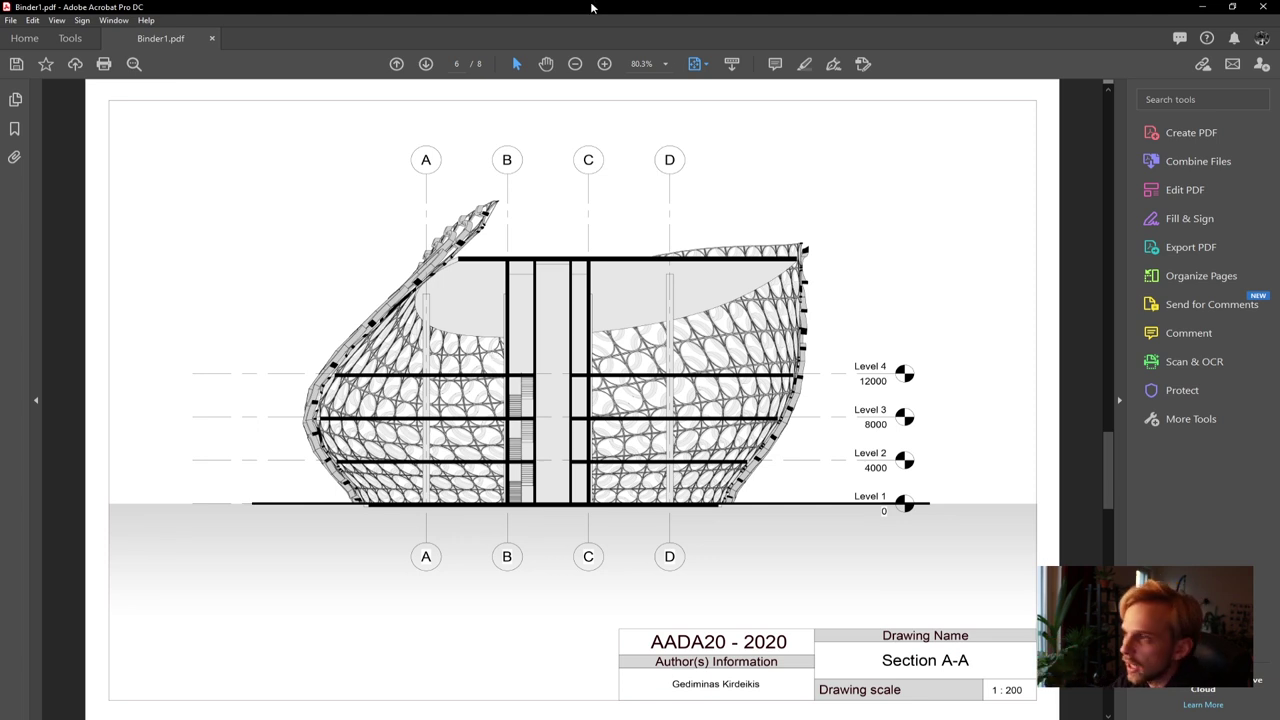
left_click(666, 64)
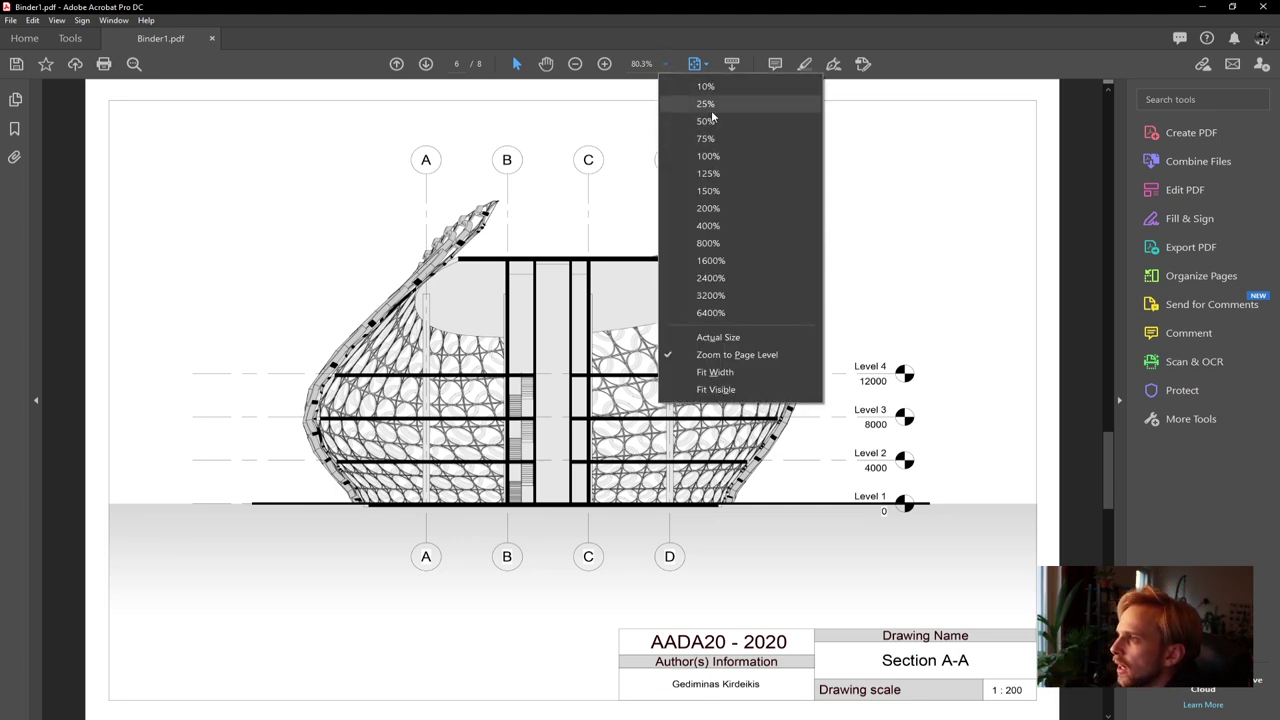
Zoom to 25% and review pages 6–8: Section A-A, Section B-B and the isometric view
left_click(706, 104)
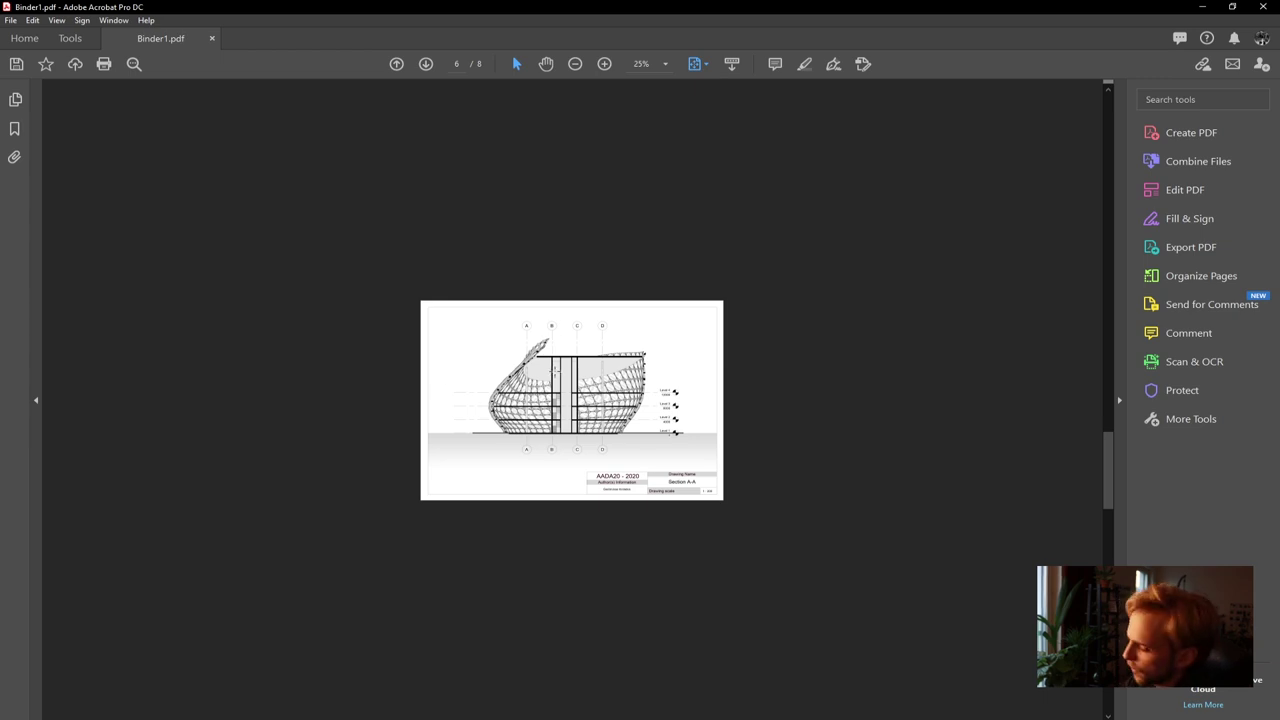
scroll(555, 372, "down", 1)
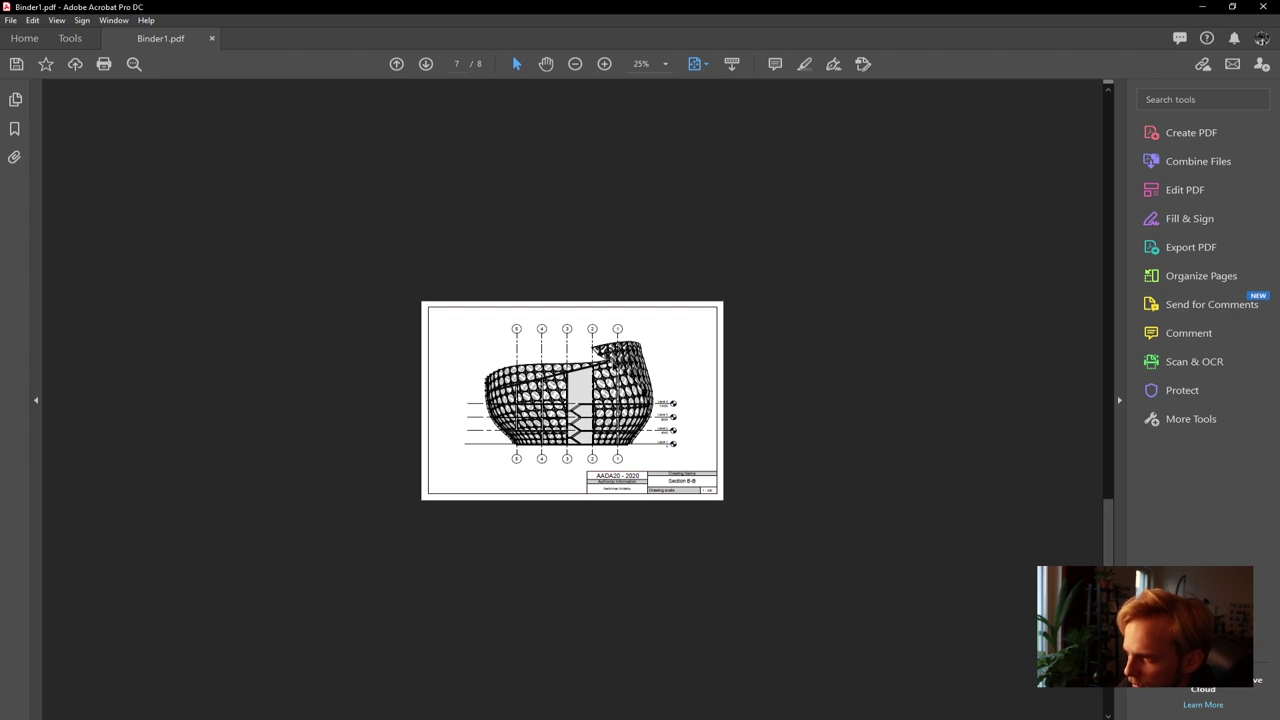
scroll(611, 358, "up", 1)
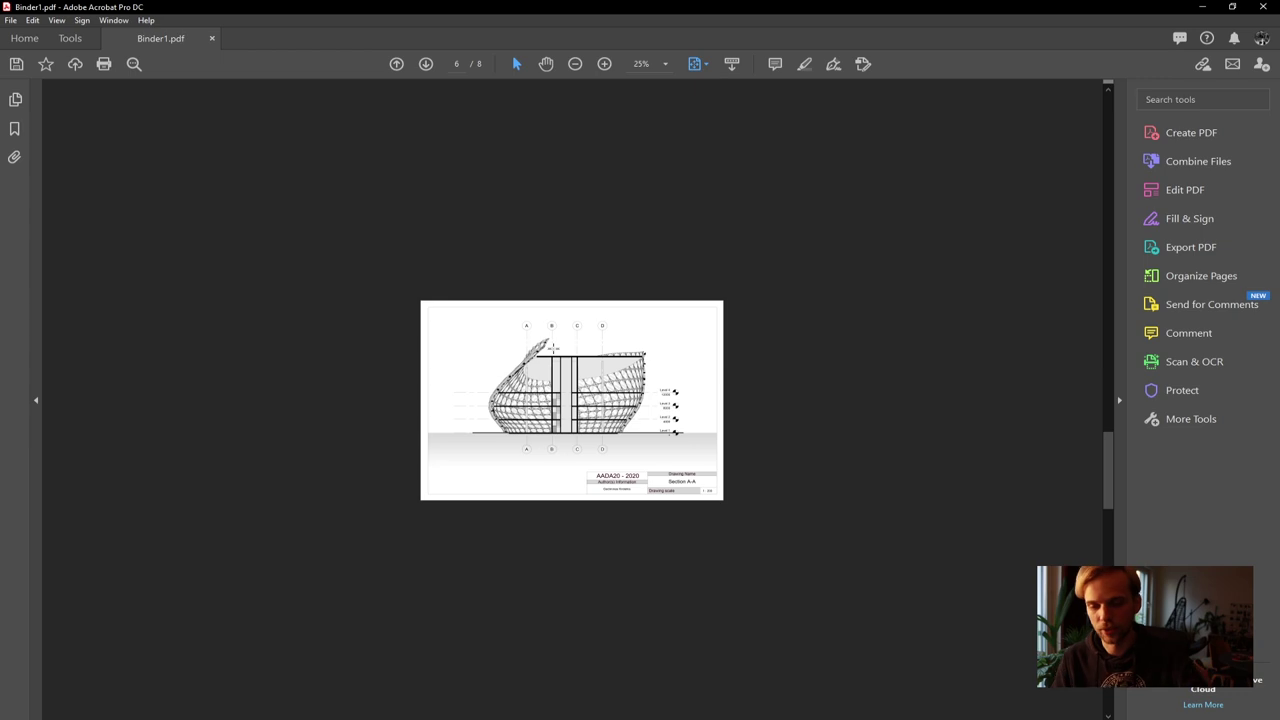
scroll(551, 346, "down", 1)
scroll(551, 346, "down", 1)
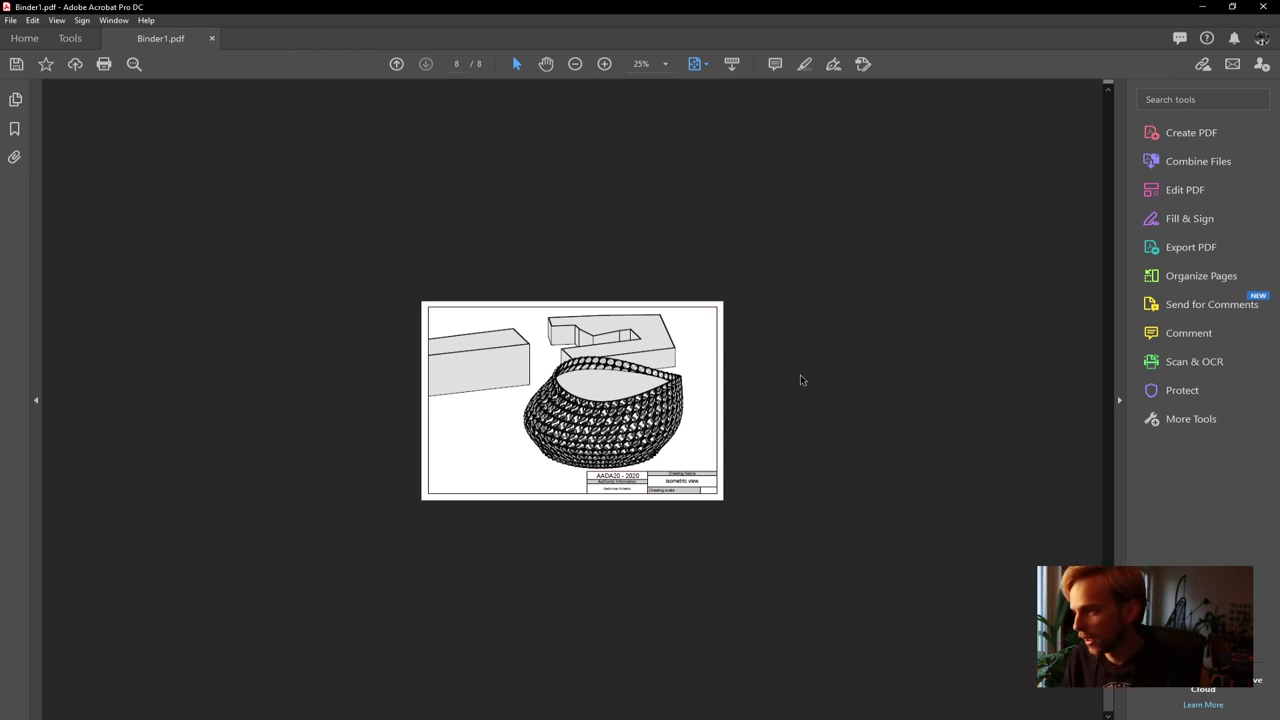
scroll(786, 376, "up", 1)
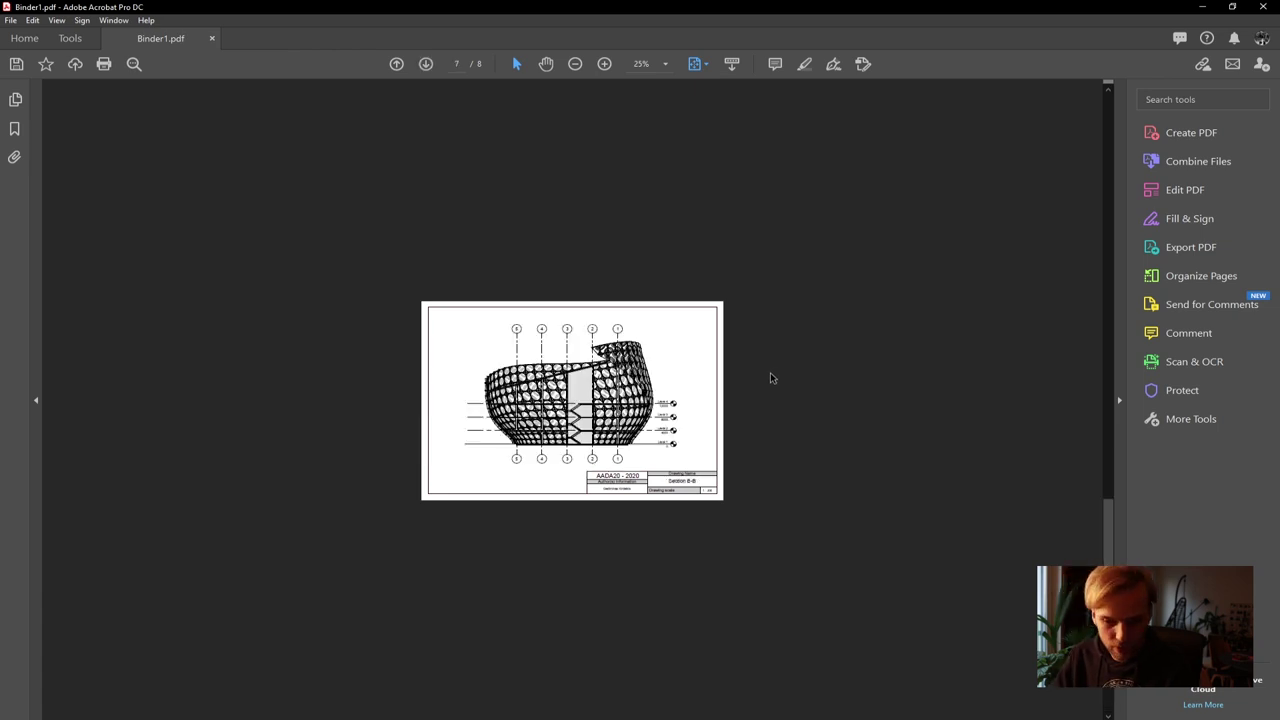
scroll(770, 378, "up", 1)
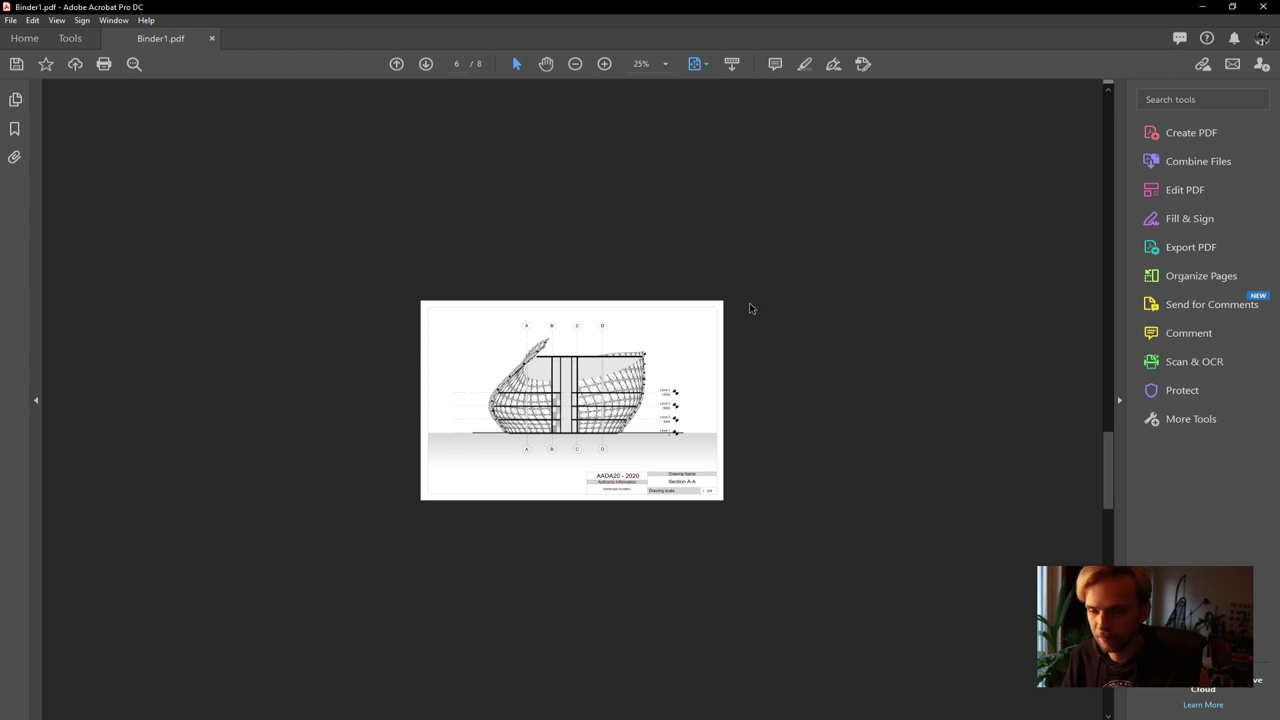
Save As to the Desktop, naming the file the student's last name, first name and AADA20
left_click(11, 20)
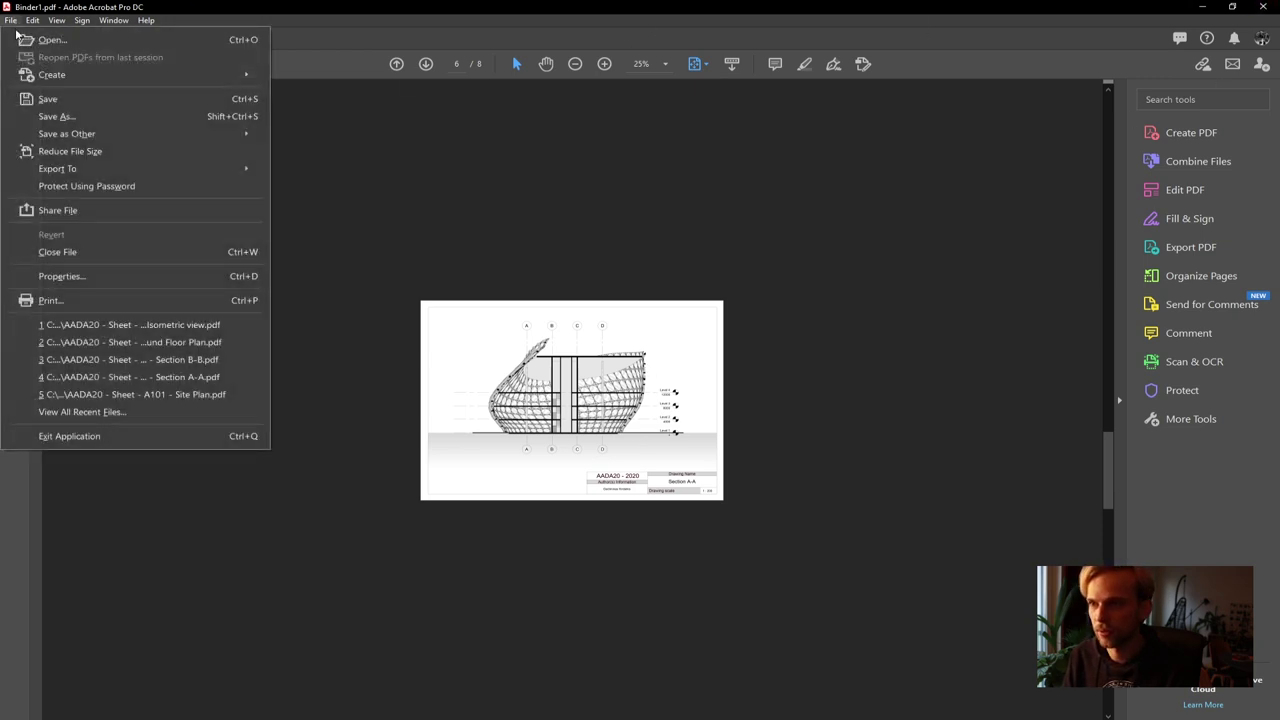
left_click(62, 117)
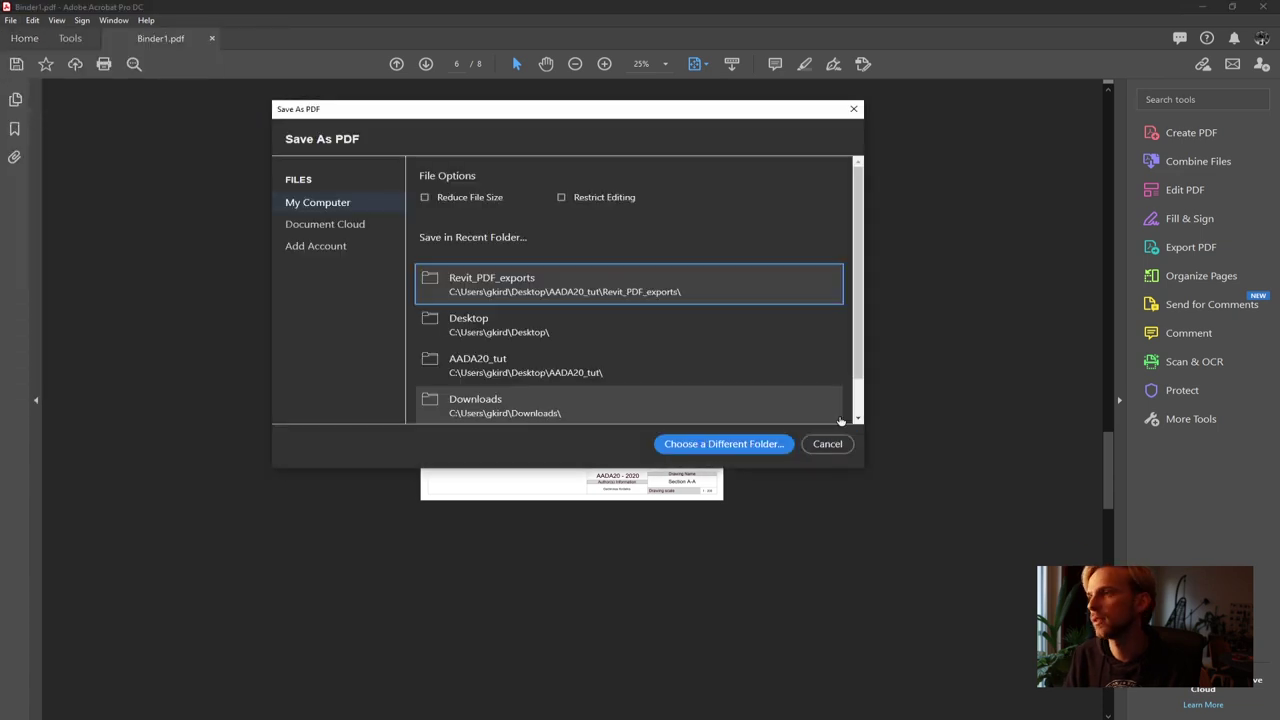
left_click(708, 446)
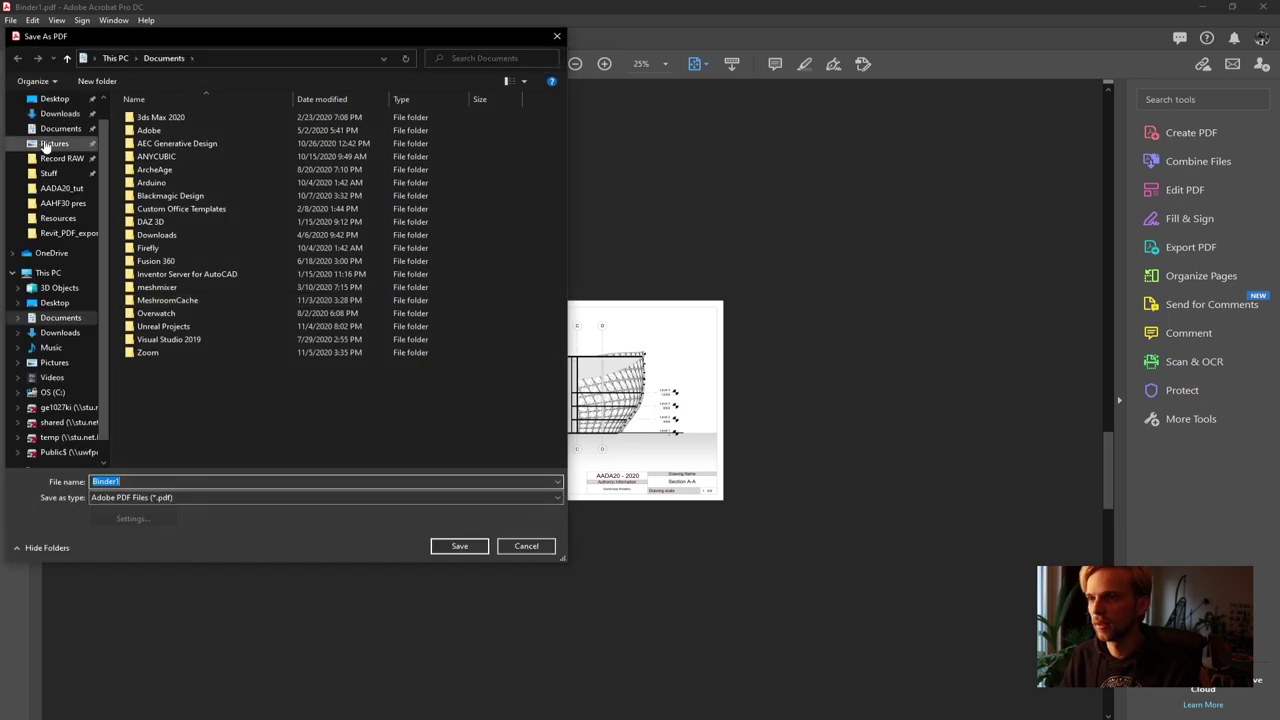
left_click(54, 123)
left_click(300, 481)
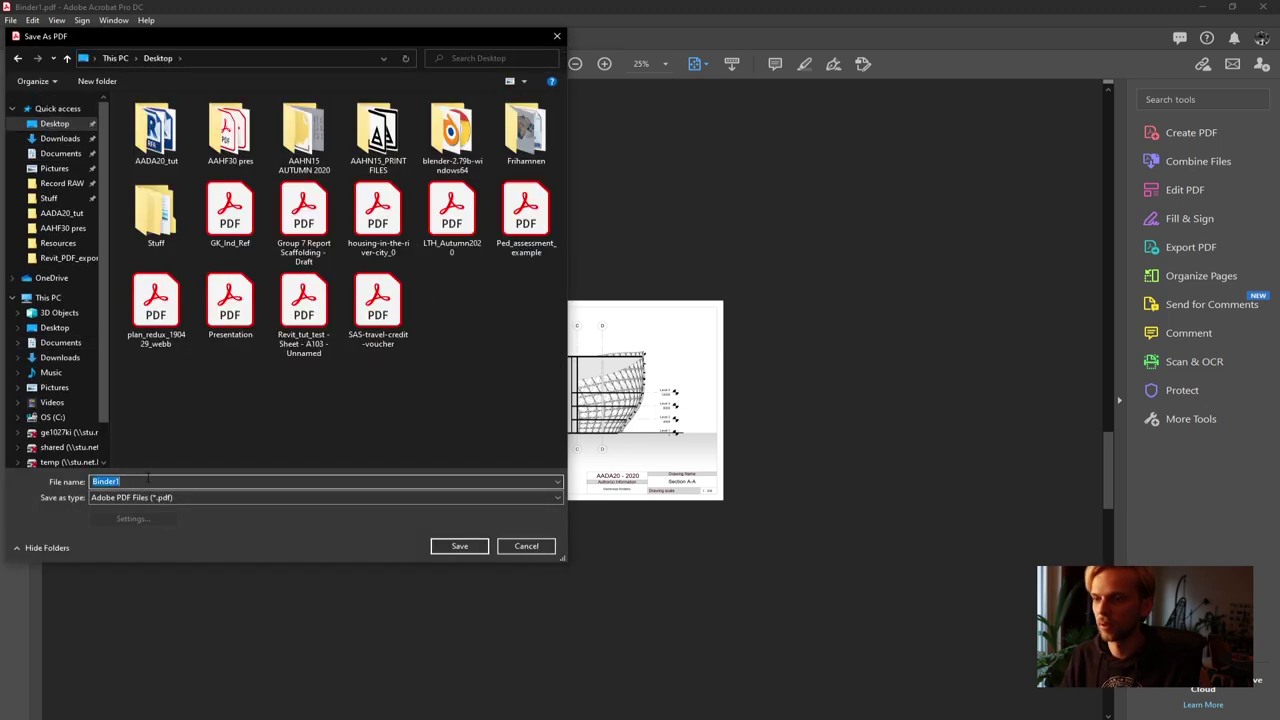
type("jknfdgmklfgremk")
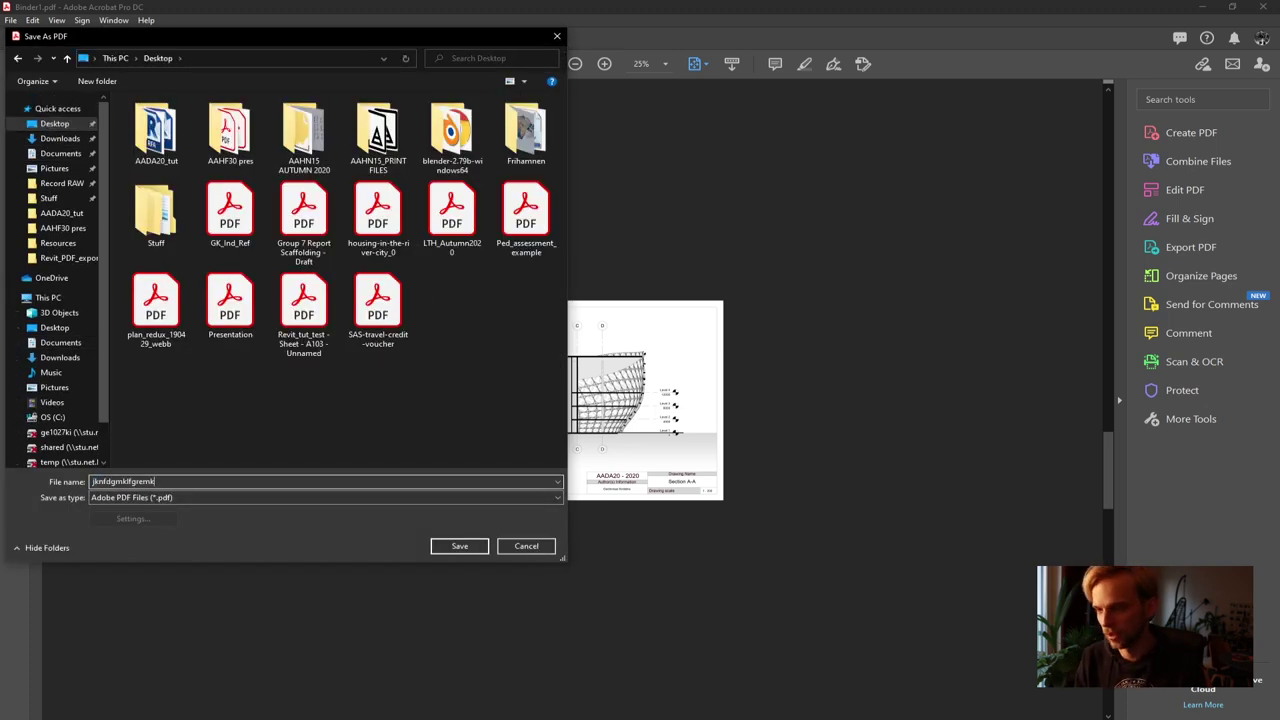
key("BackSpace")
key("BackSpace")
key("BackSpace")
key("BackSpace")
key("BackSpace")
key("BackSpace")
key("BackSpace")
key("BackSpace")
key("BackSpace")
key("BackSpace")
key("BackSpace")
key("BackSpace")
key("BackSpace")
key("BackSpace")
key("BackSpace")
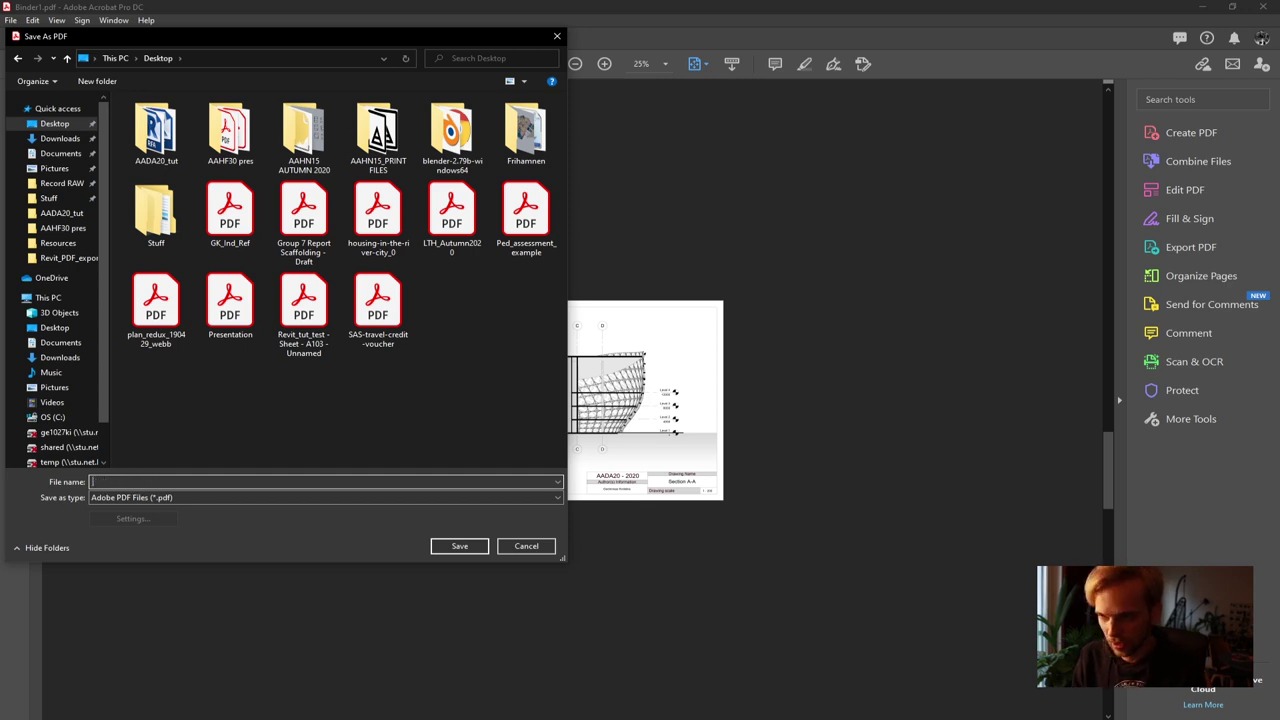
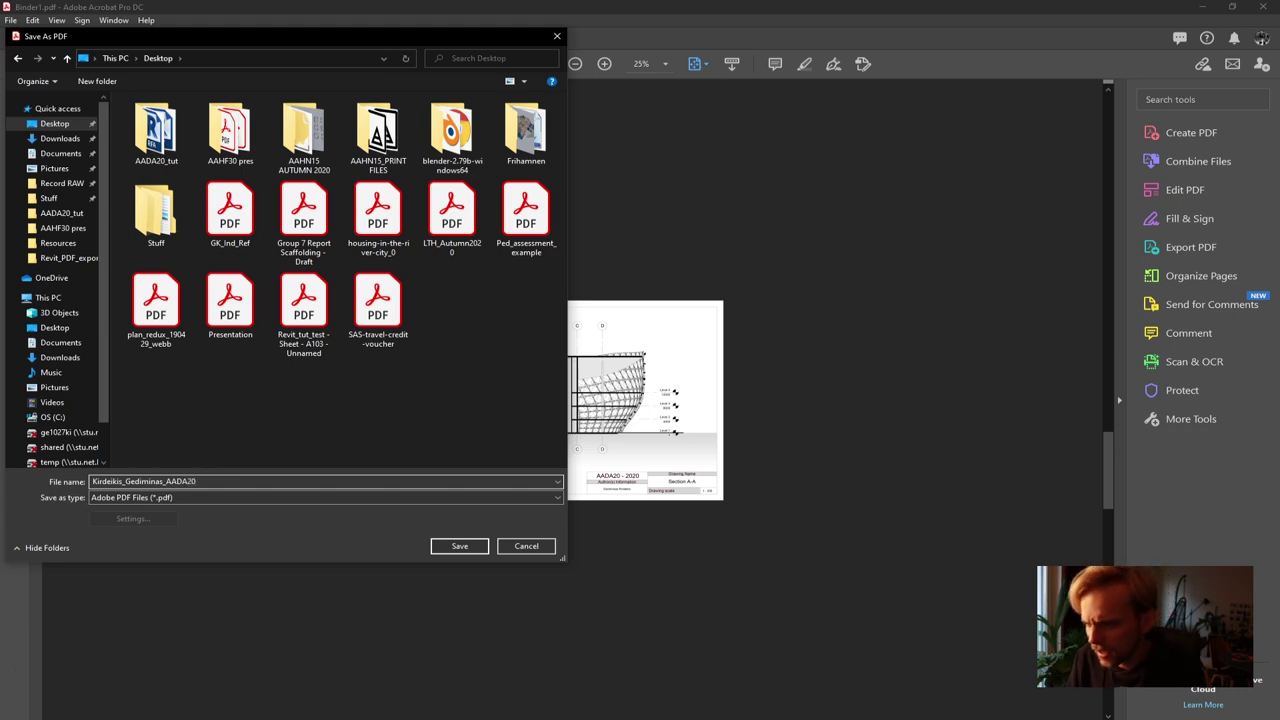
Check the required file-name format on the AADA20 course page in Chrome
key("alt+Tab")
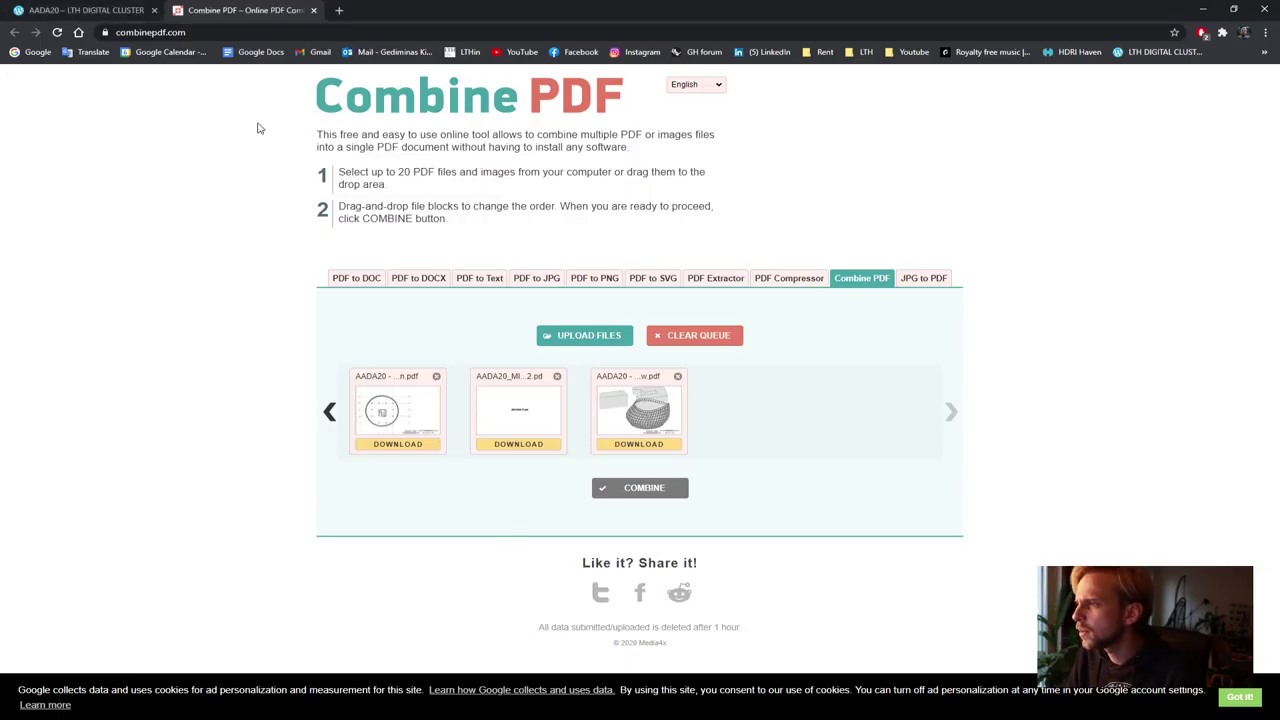
left_click(50, 10)
scroll(588, 503, "up", 10)
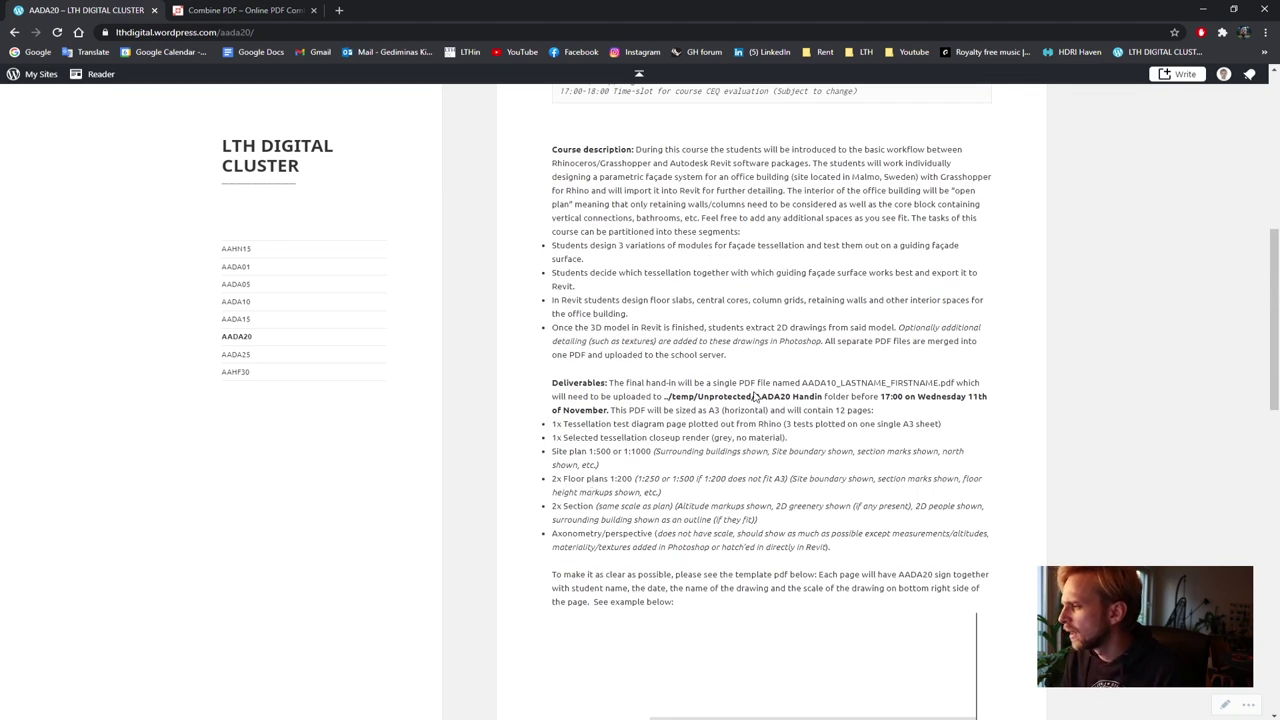
left_click_drag(841, 383, 904, 383)
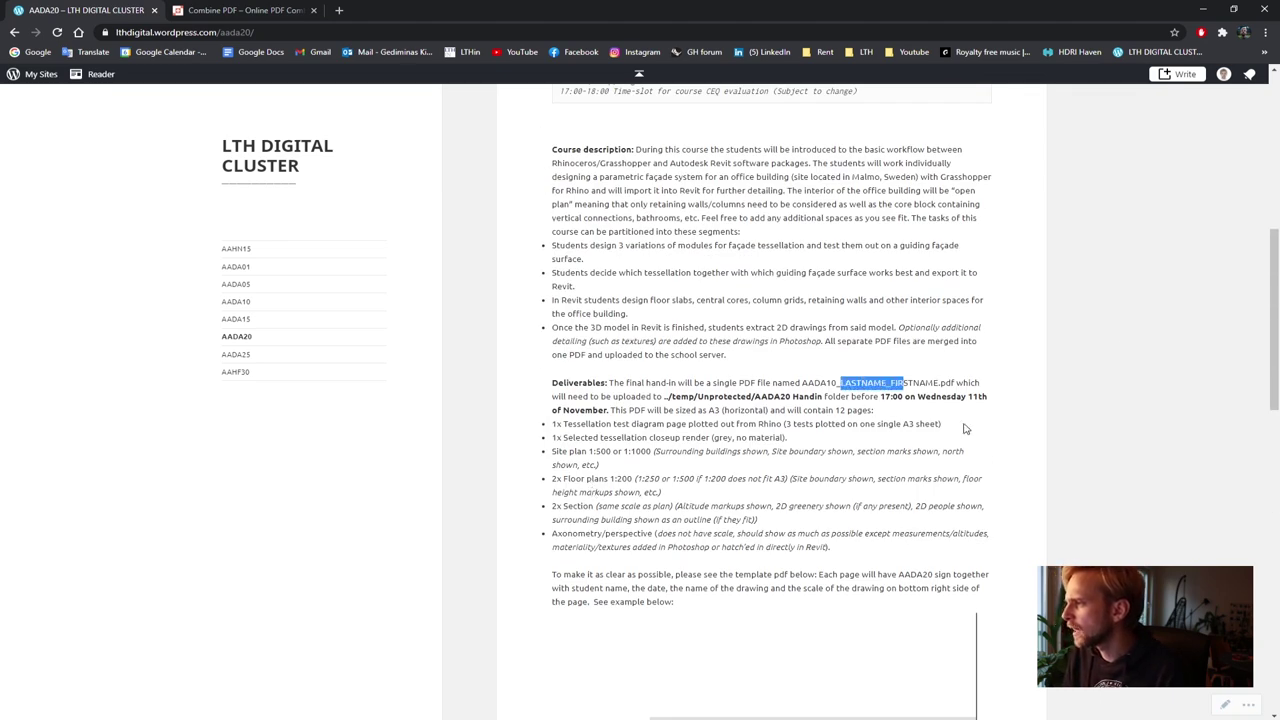
left_click(1199, 9)
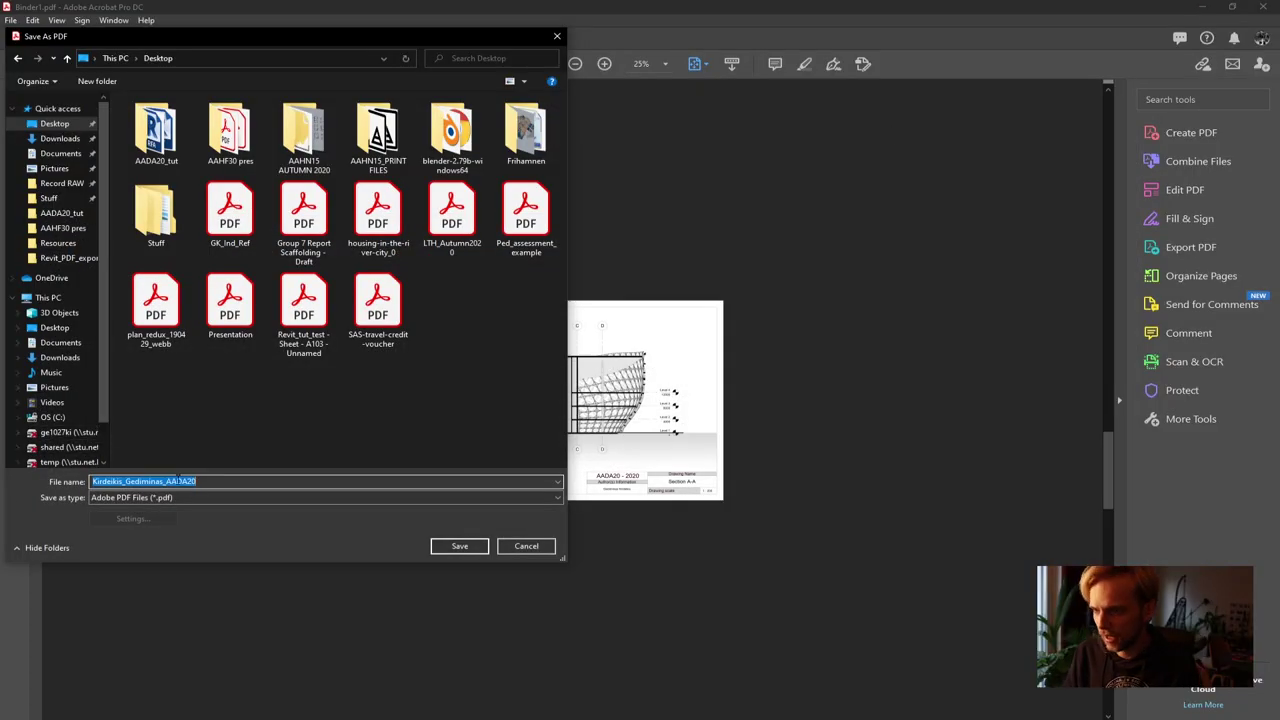
Save the PDF on the Desktop as AADA20 plus the student's last and first names, then zoom to 75%
type("AADA")
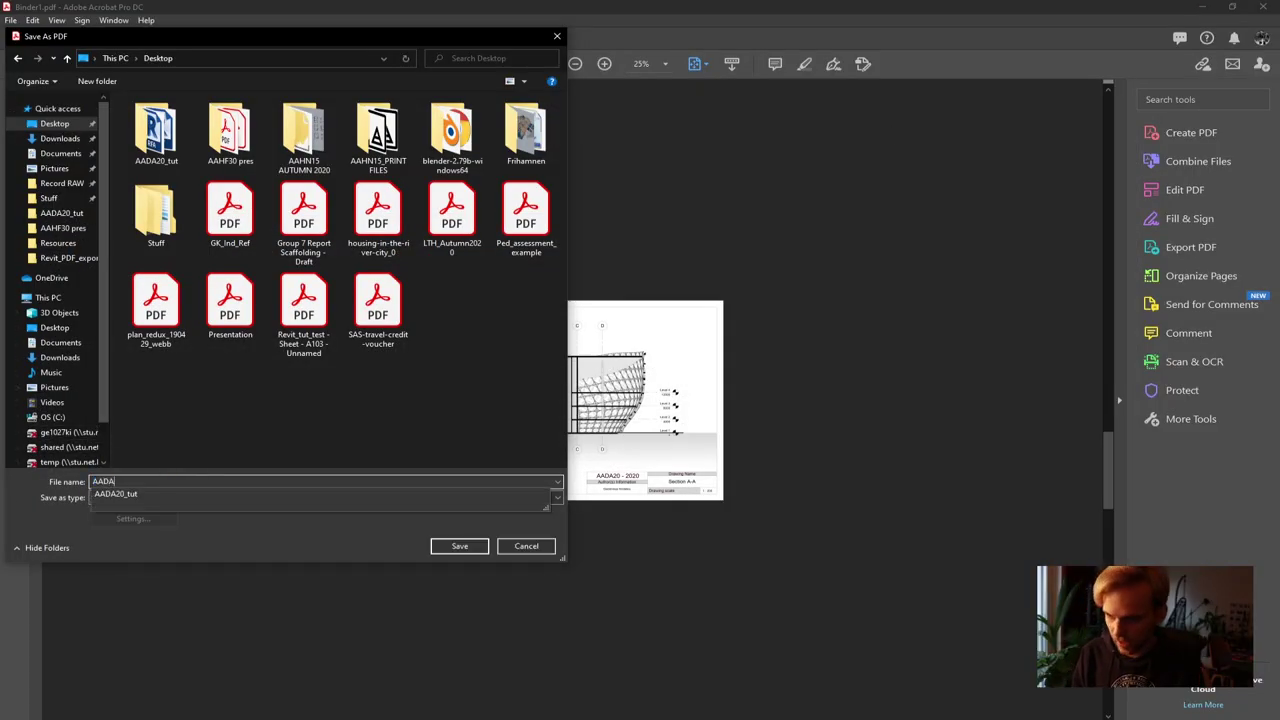
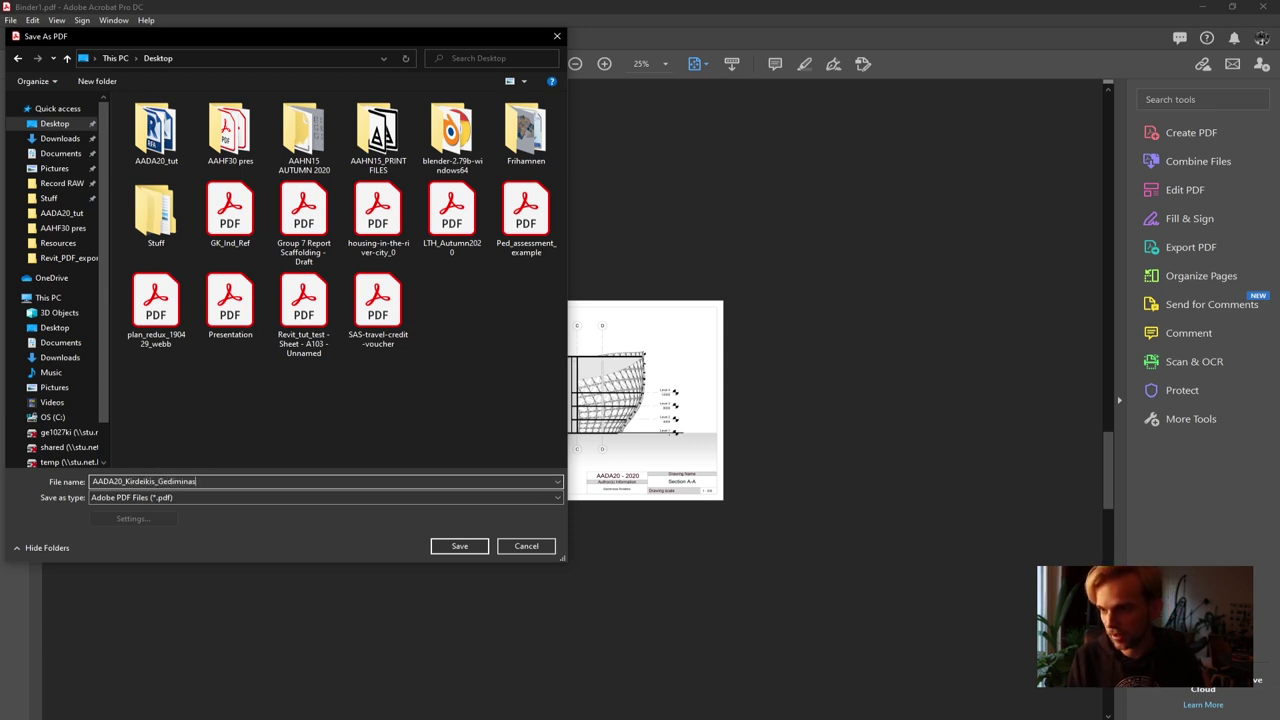
left_click(458, 546)
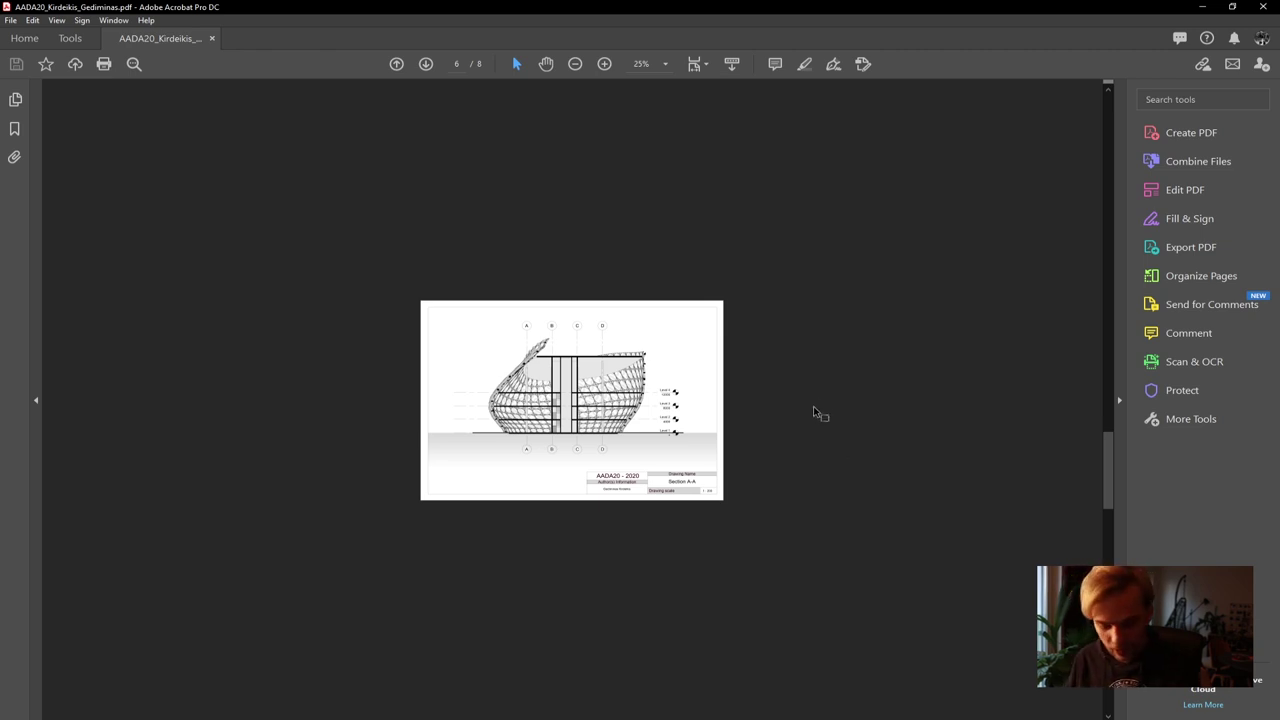
left_click(605, 64)
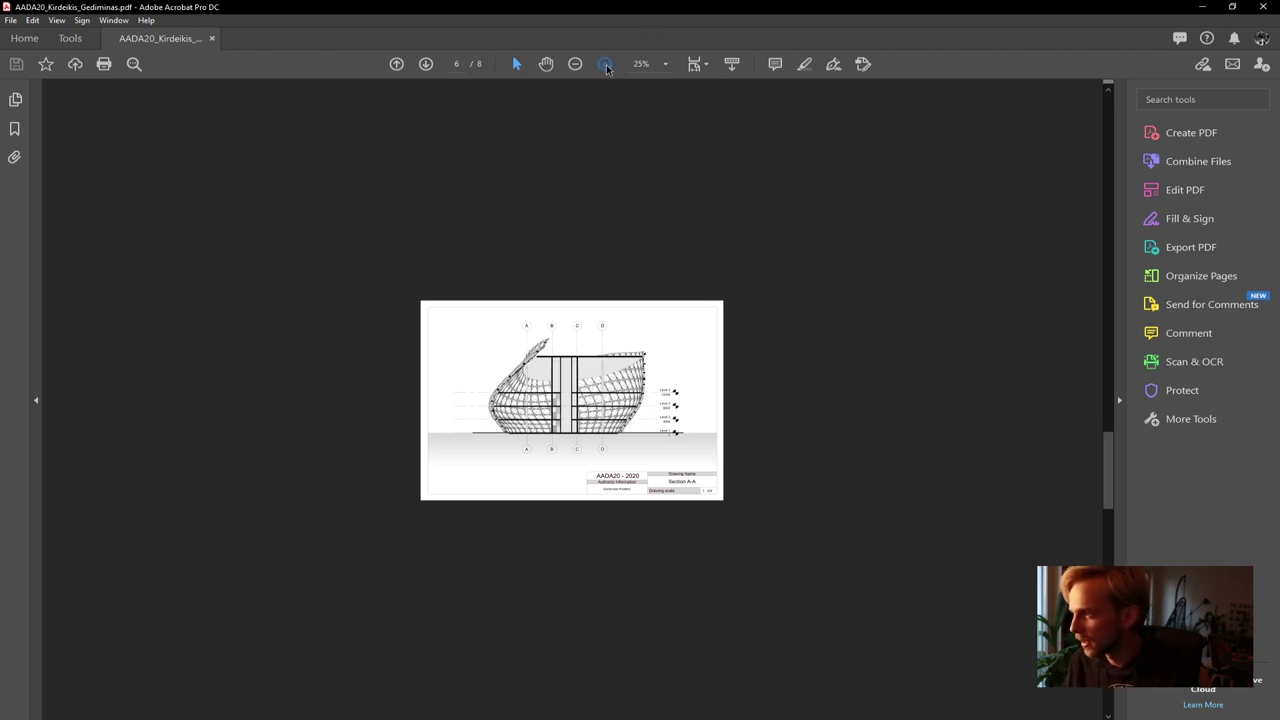
left_click(605, 64)
left_click(605, 64)
left_click(605, 64)
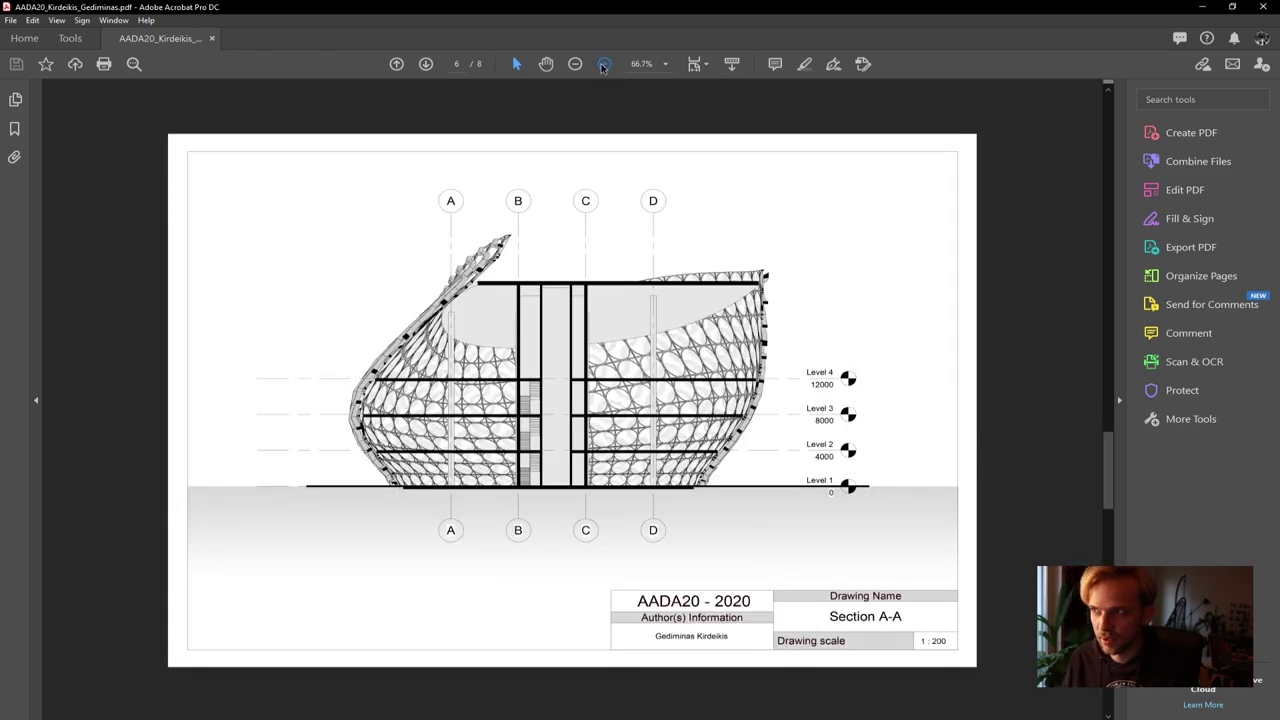